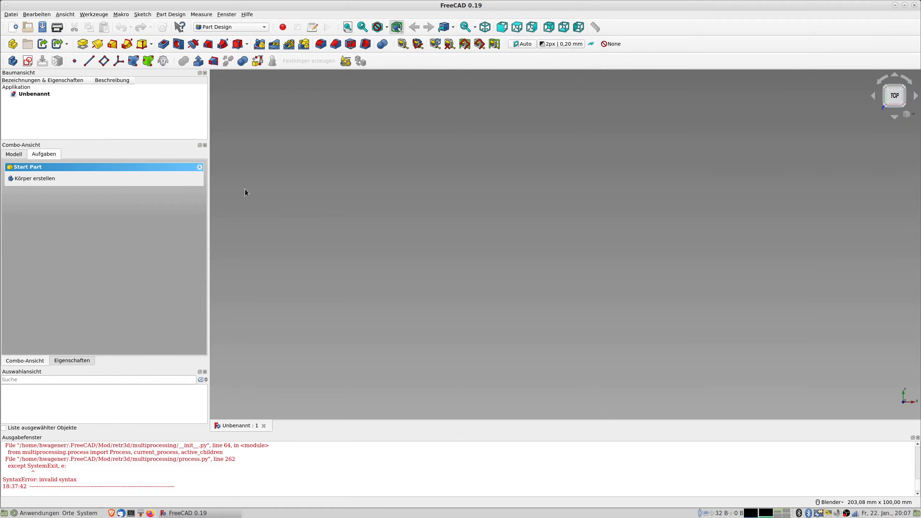
- Check the installed program's version and revision information, then close the information window
click(246, 15)
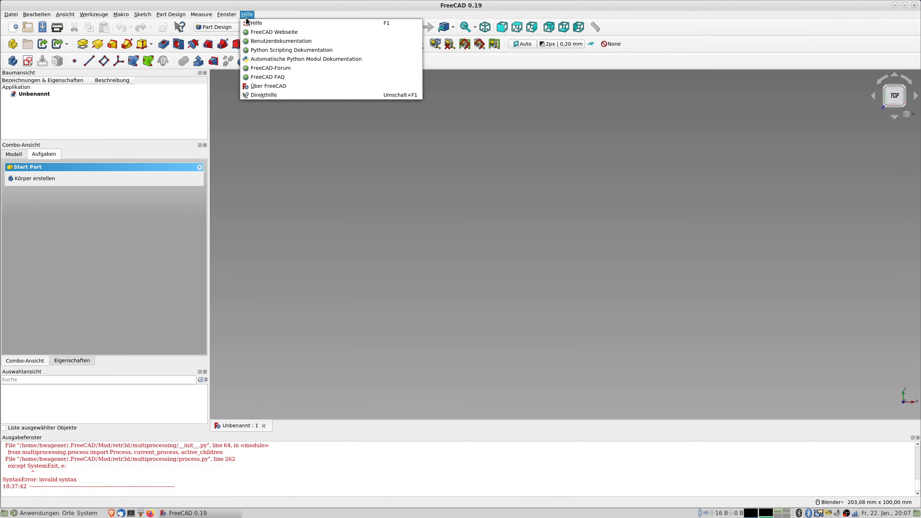
click(268, 91)
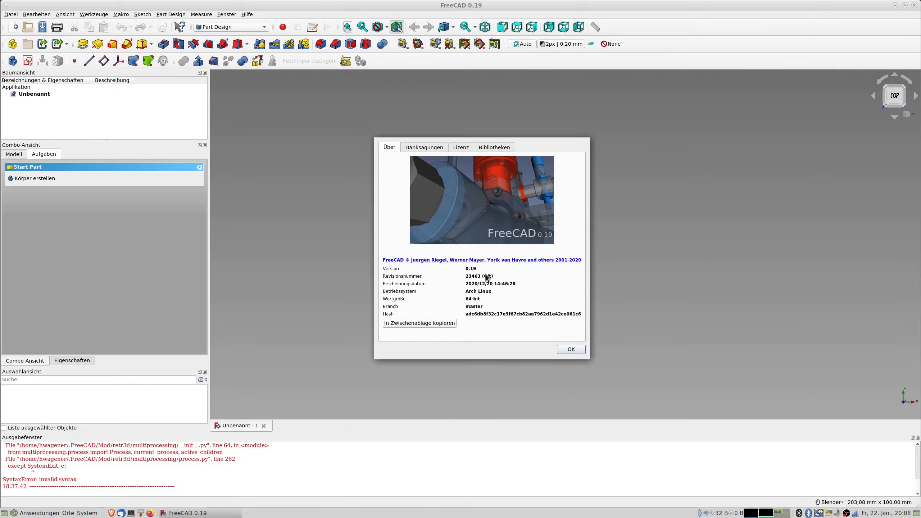
click(571, 349)
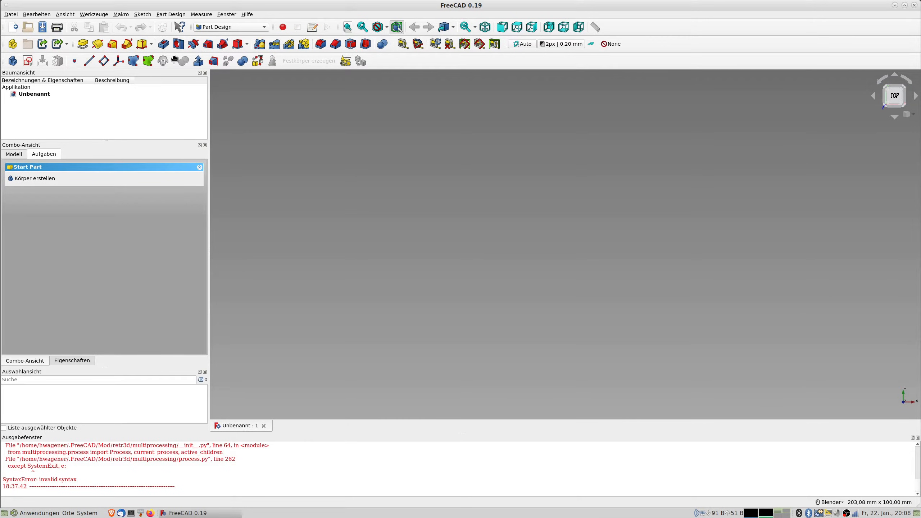
- Review the custom toolbars defined for the Part Design workbench in the customization dialog, then close it
click(95, 15)
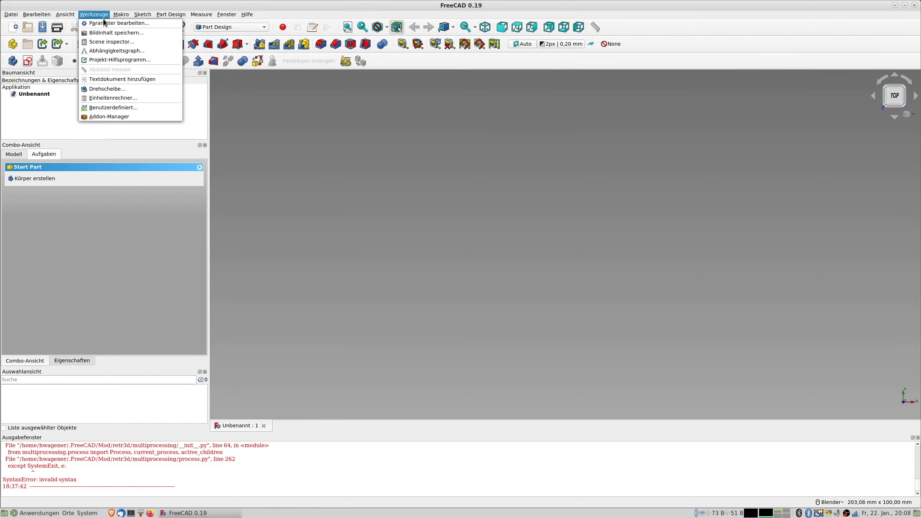
click(113, 109)
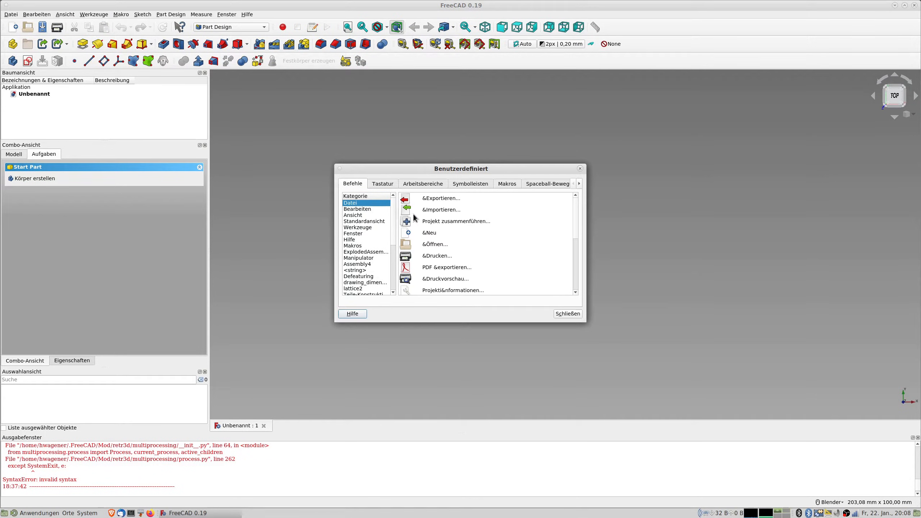
click(472, 183)
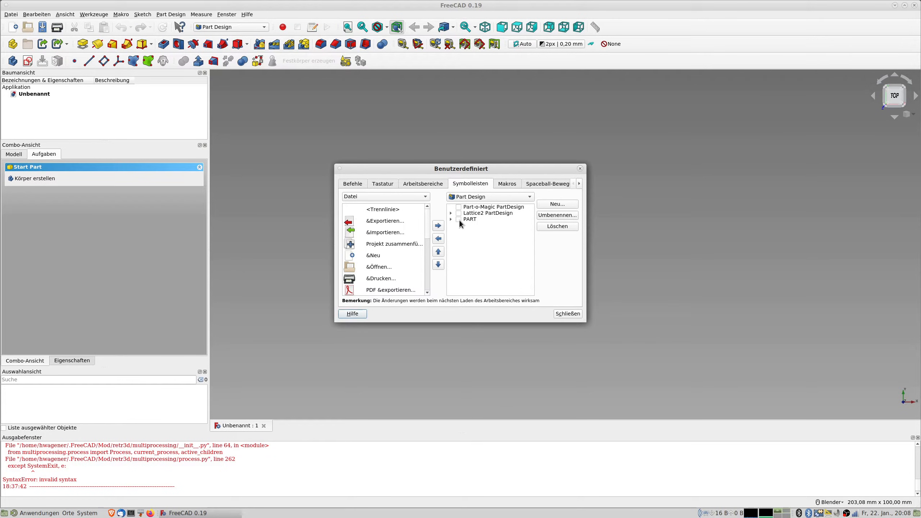
click(576, 313)
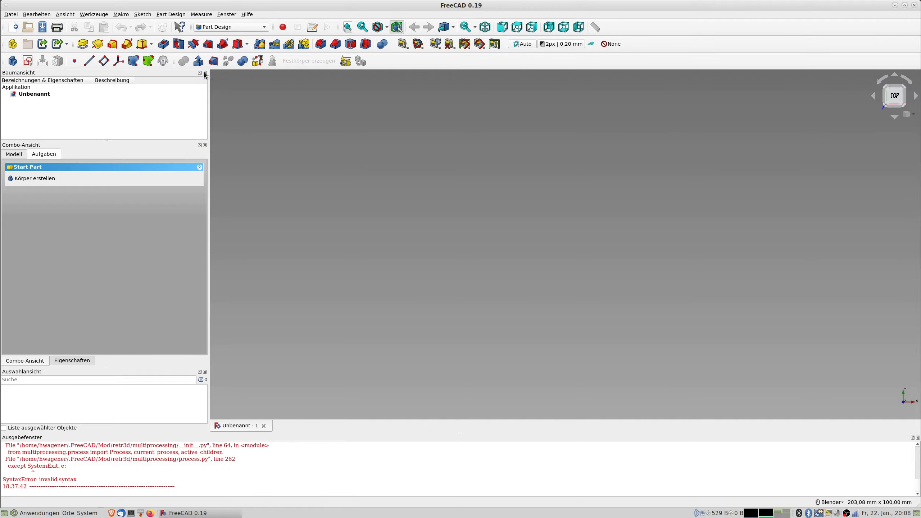
- Move the custom toolbar with the Boolean and part tools further along its row, apart from the Part Design tools
drag(174, 61, 649, 60)
drag(178, 61, 519, 59)
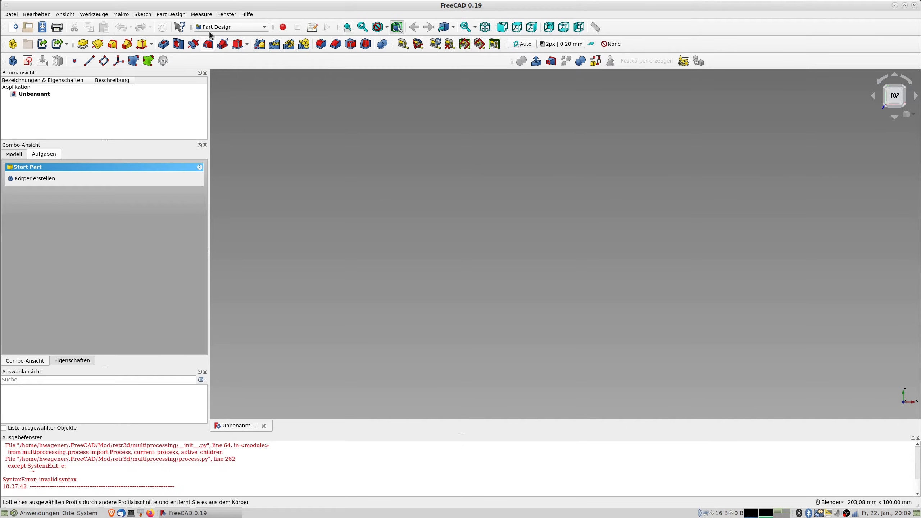
- Examine the custom PART toolbar entry for Part Design in the toolbar customization settings and close the dialog
click(97, 16)
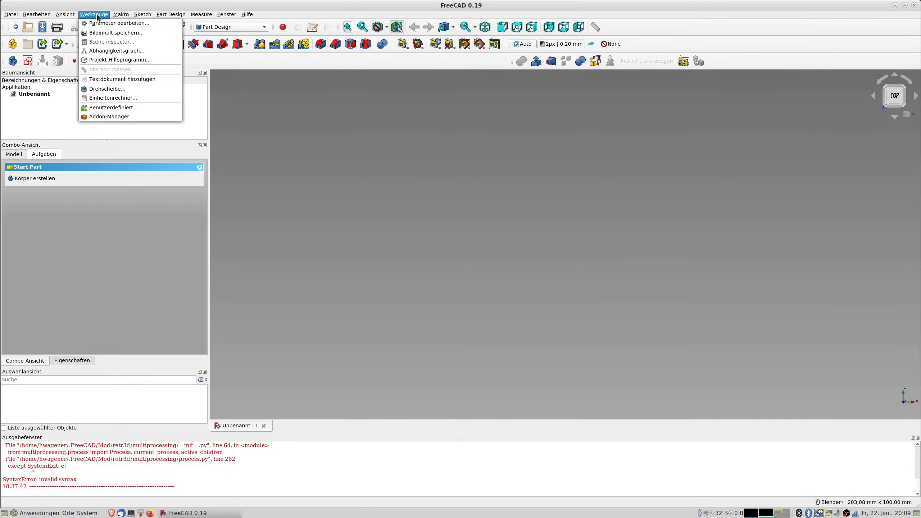
click(113, 107)
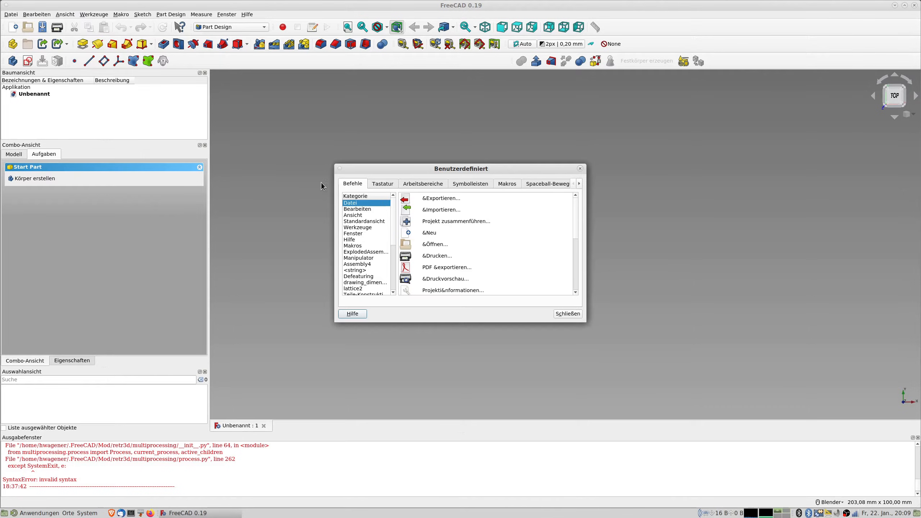
click(468, 186)
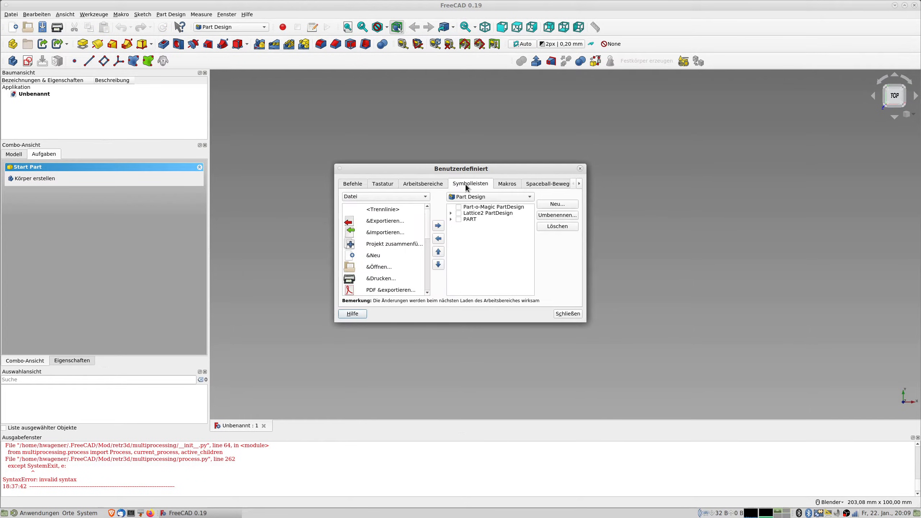
click(458, 220)
click(573, 315)
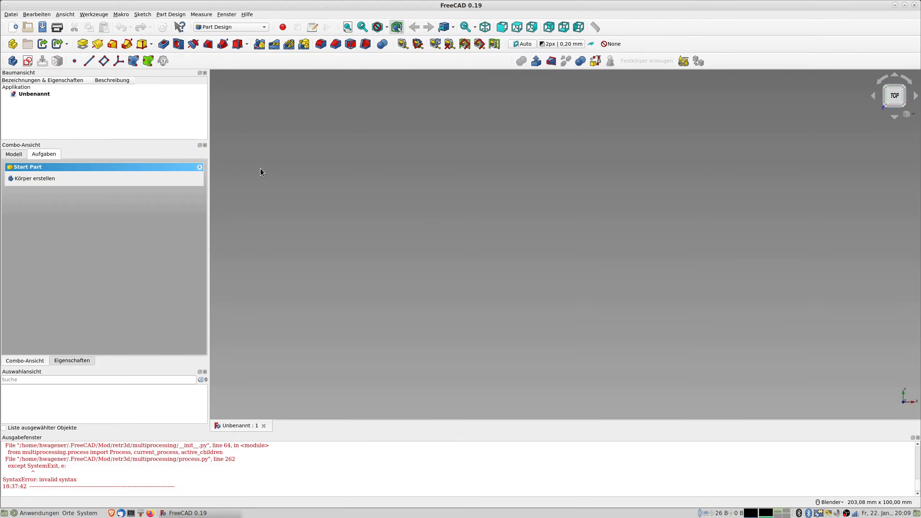
- Create a new sketch in a new body on the XY plane
click(28, 61)
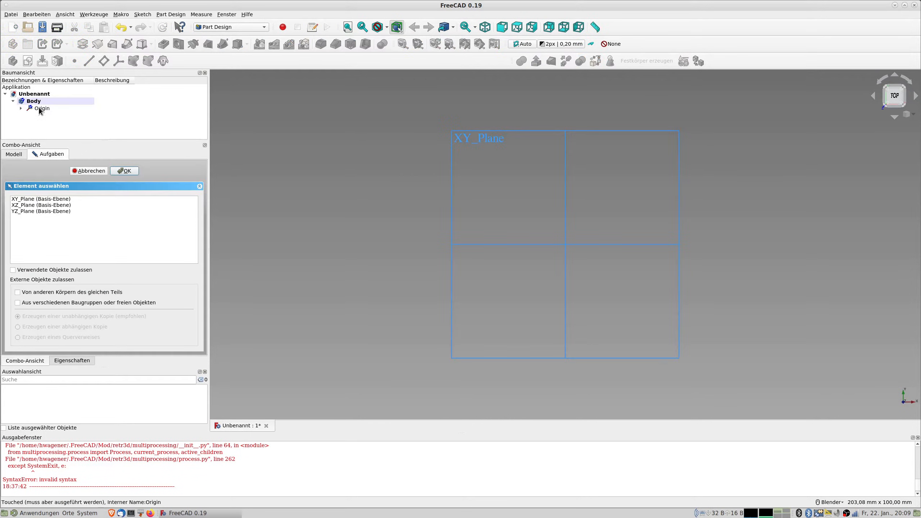
click(48, 199)
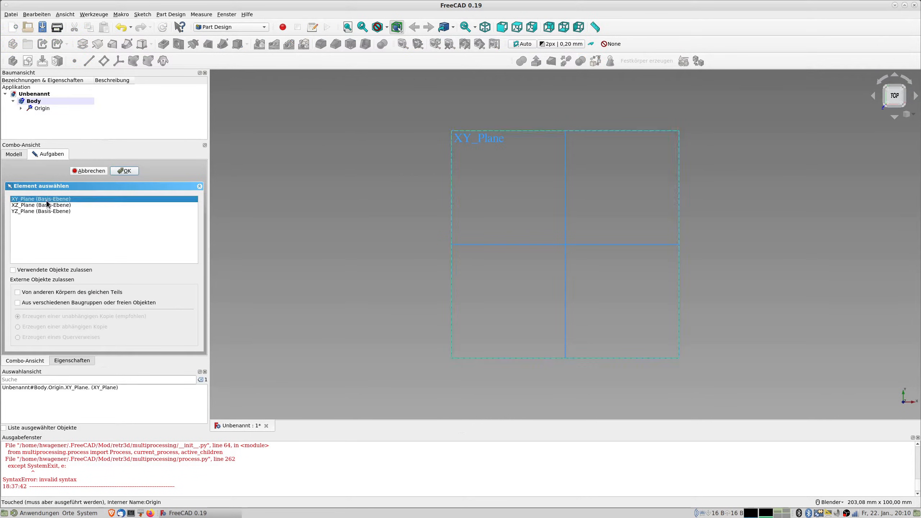
click(124, 171)
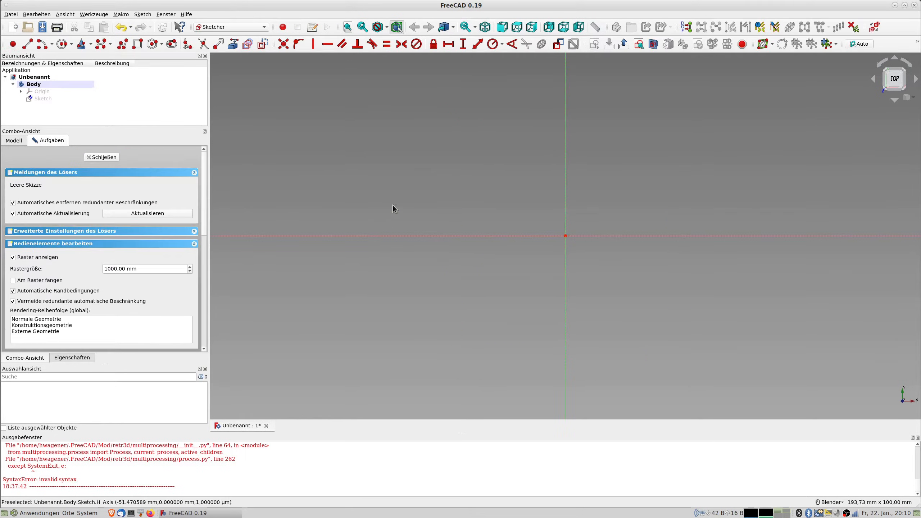
- Draw a circle centred on the sketch origin and close the sketch
click(63, 44)
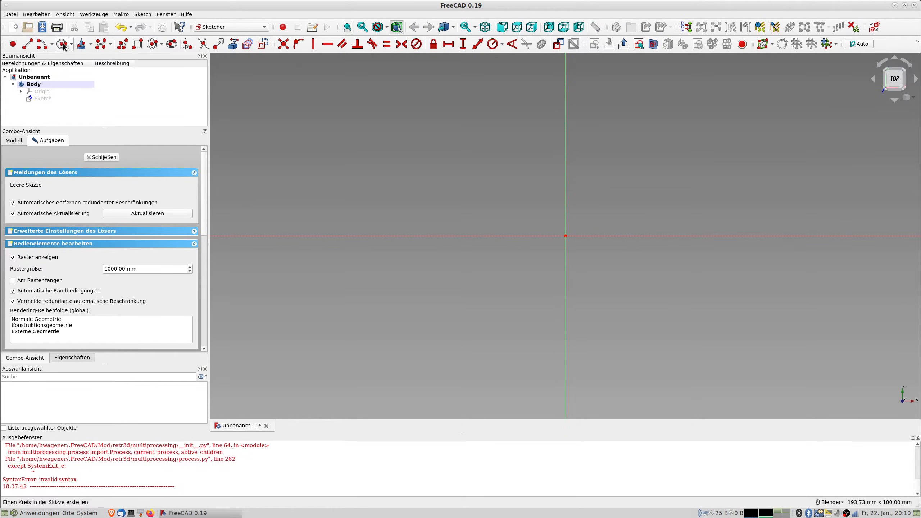
click(565, 236)
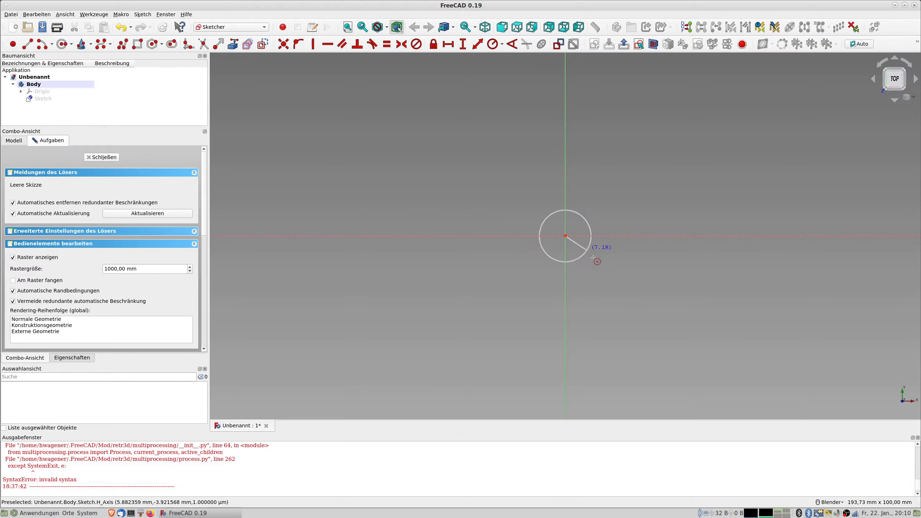
click(594, 254)
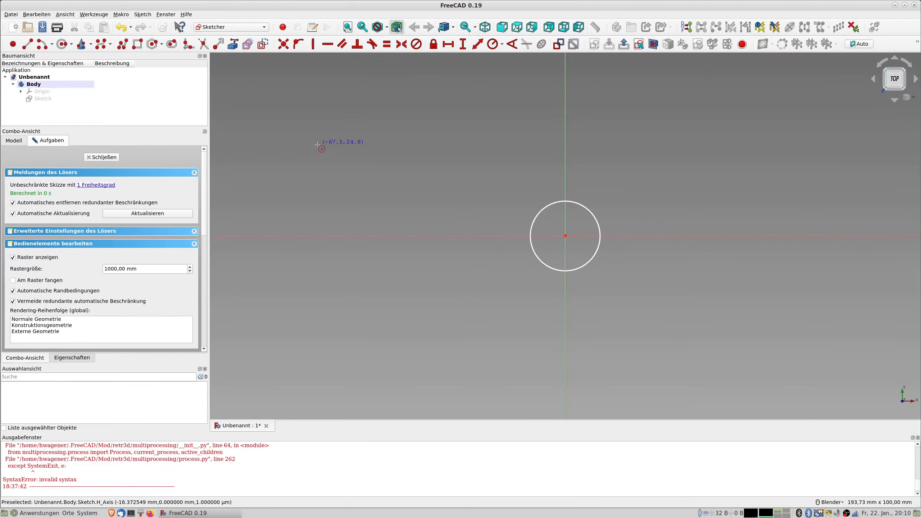
click(113, 157)
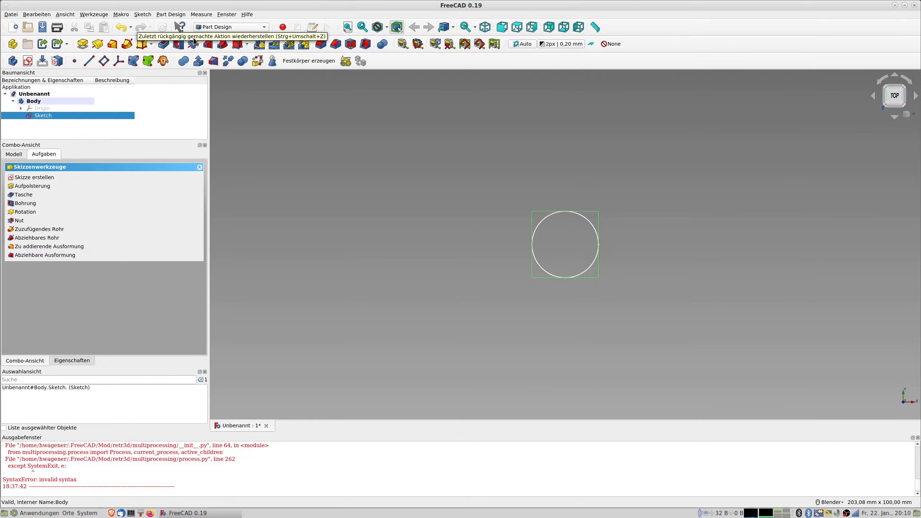
- Switch to the Spreadsheet workbench, create a new spreadsheet and open it
click(229, 28)
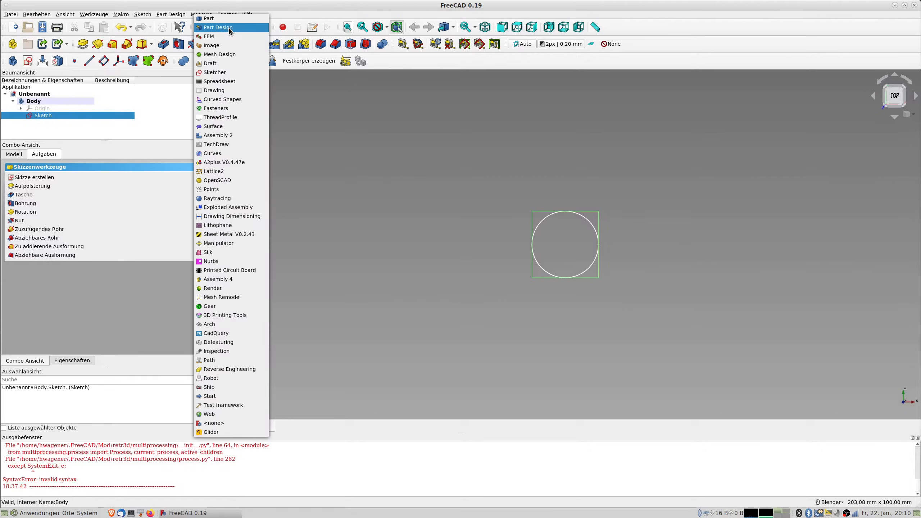
click(224, 81)
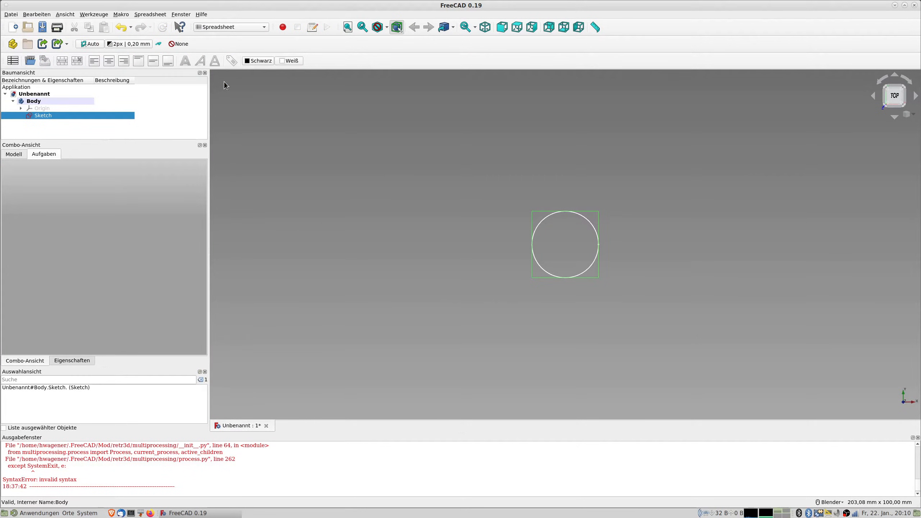
click(14, 61)
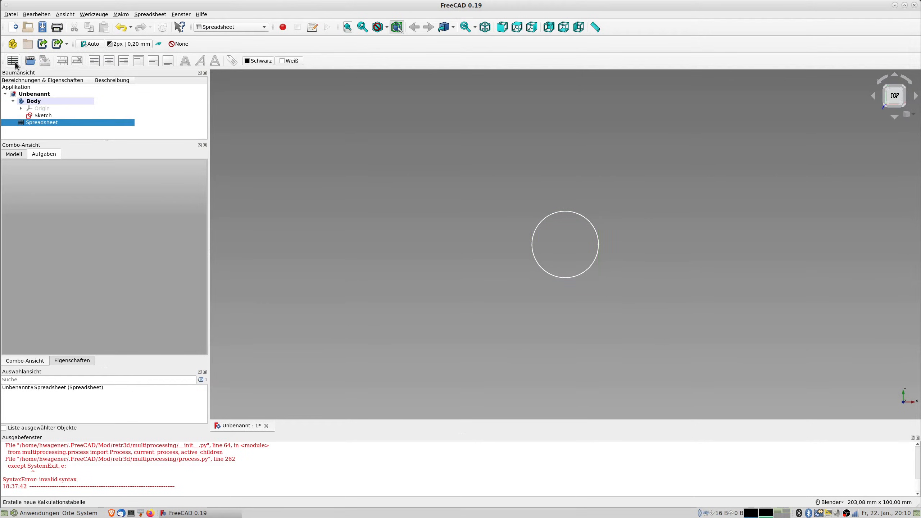
double_click(41, 122)
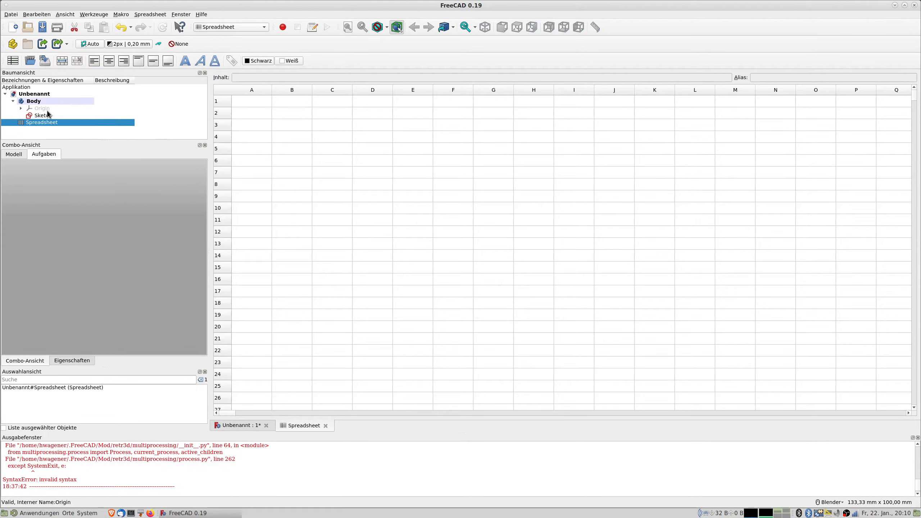
- Tile the model view and the spreadsheet side by side, with a narrow spreadsheet and the model view widened up to it
click(238, 424)
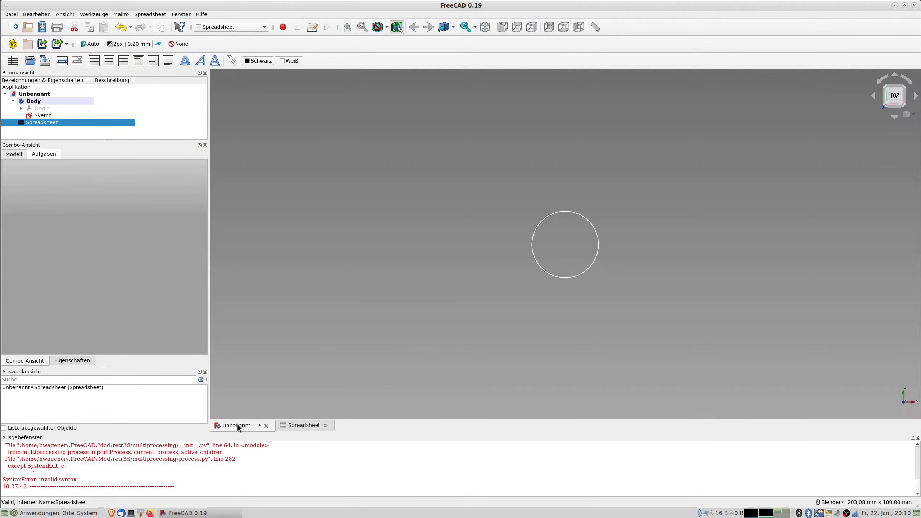
click(296, 428)
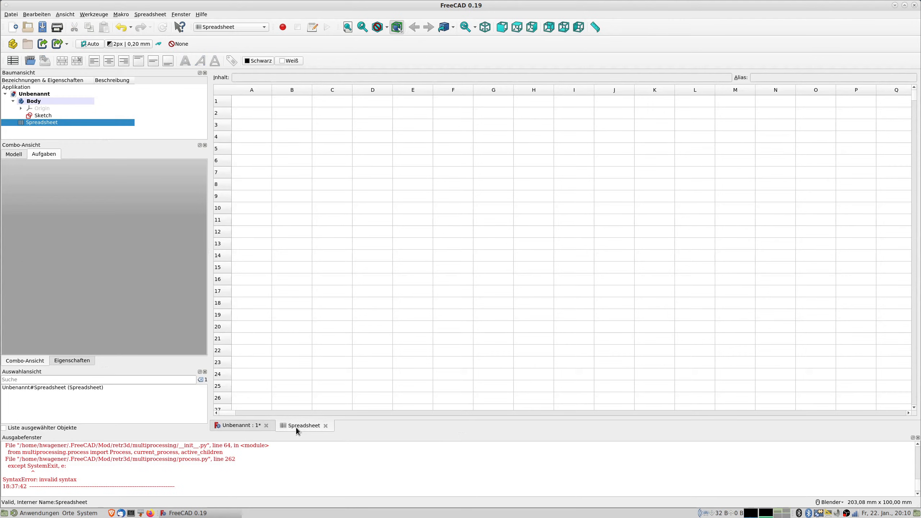
click(248, 425)
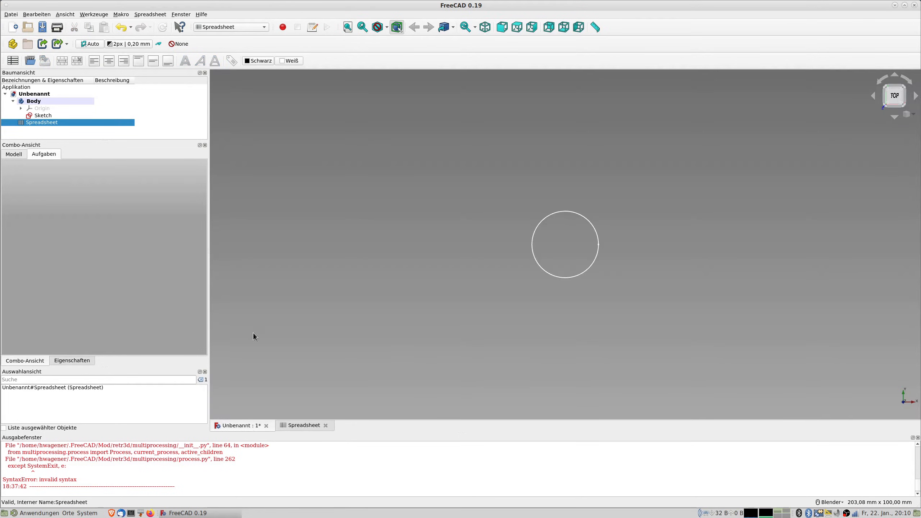
click(180, 15)
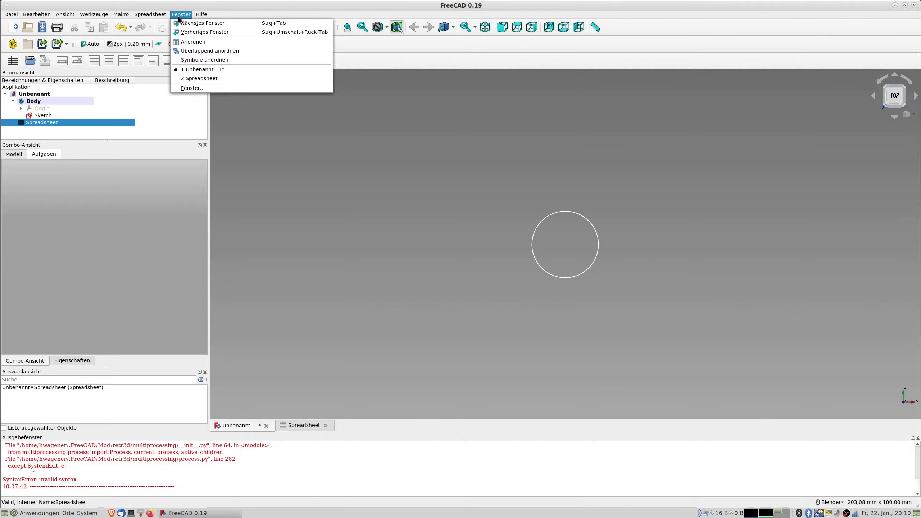
click(190, 42)
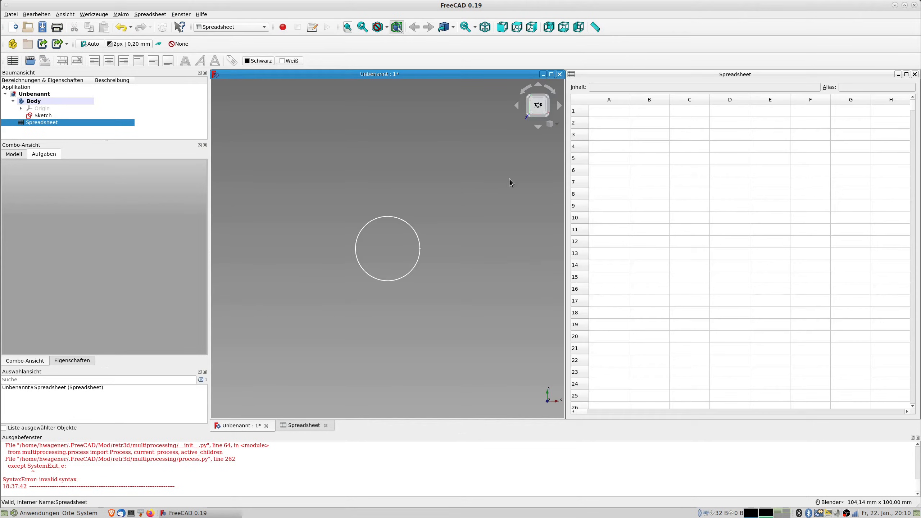
drag(570, 187, 761, 195)
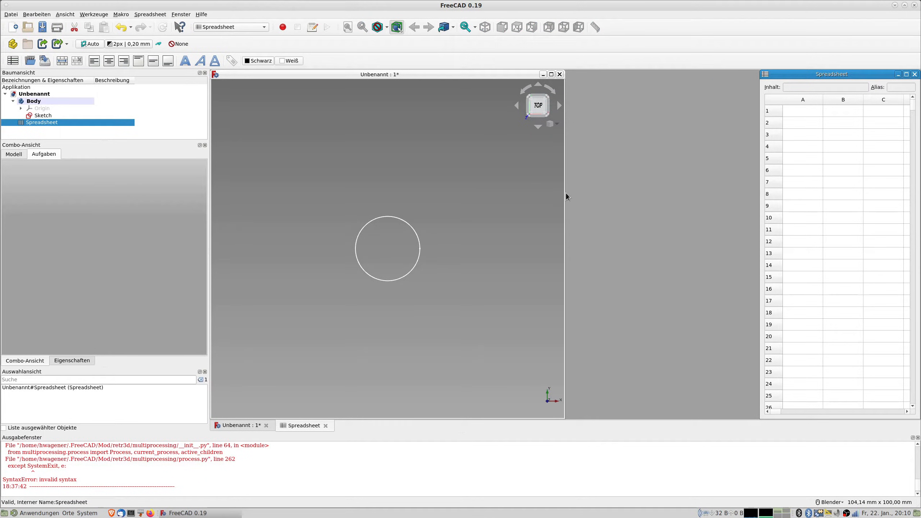
drag(566, 194, 760, 222)
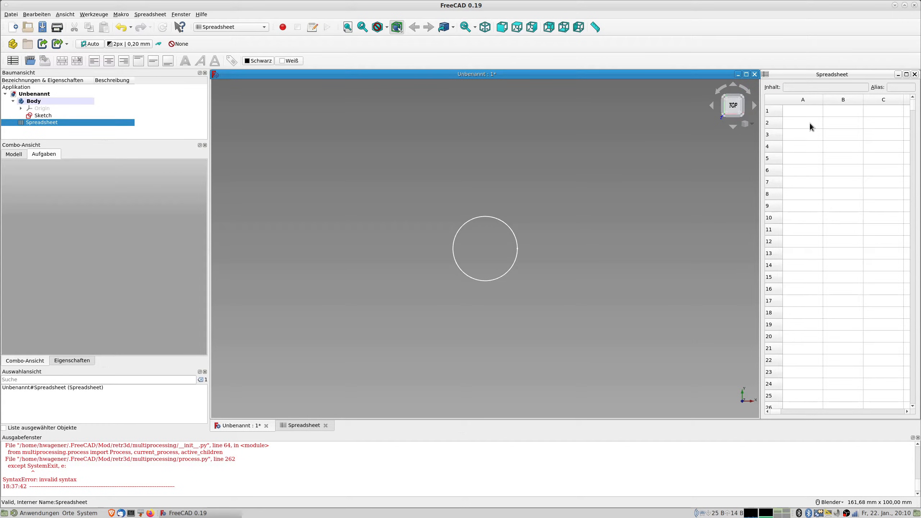
- Enter the value 56 in cell A1 of the spreadsheet
click(803, 112)
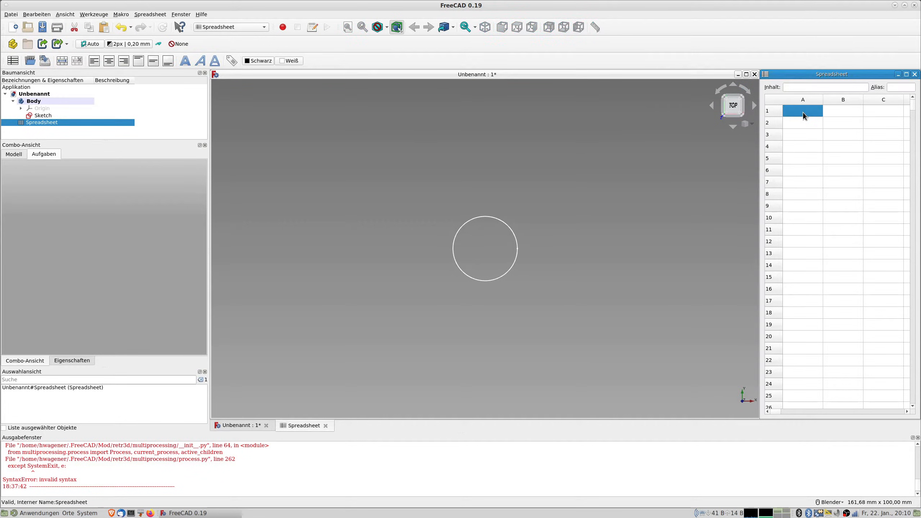
click(833, 111)
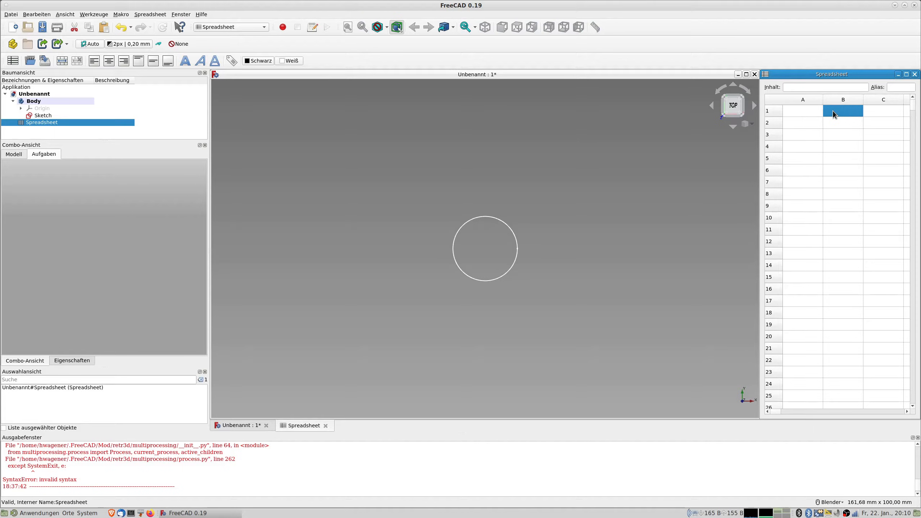
click(800, 111)
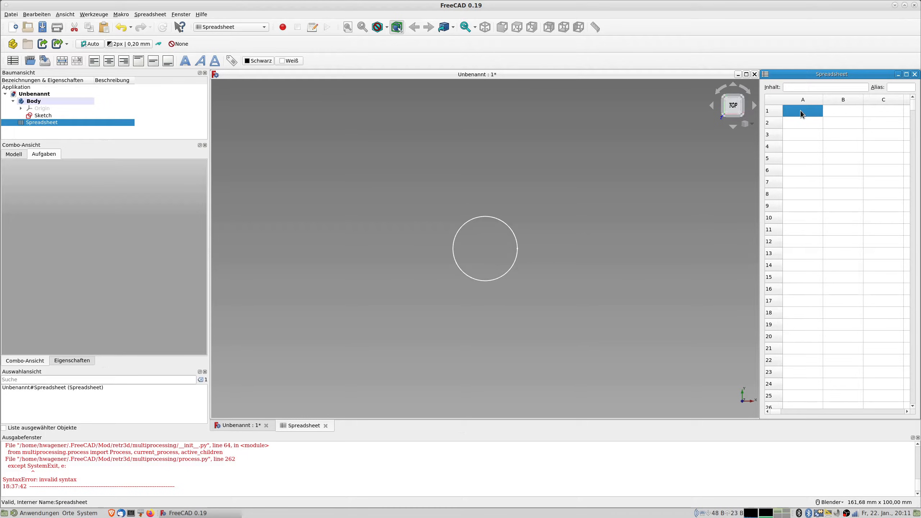
text(56)
key(Return)
- Assign the alias breite to cell A1 in its cell properties
right_click(802, 112)
click(812, 116)
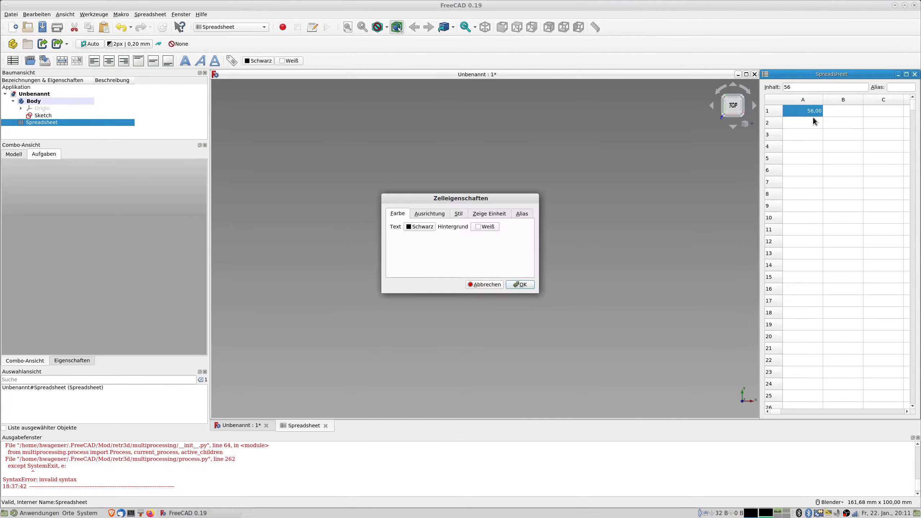
click(521, 214)
click(465, 226)
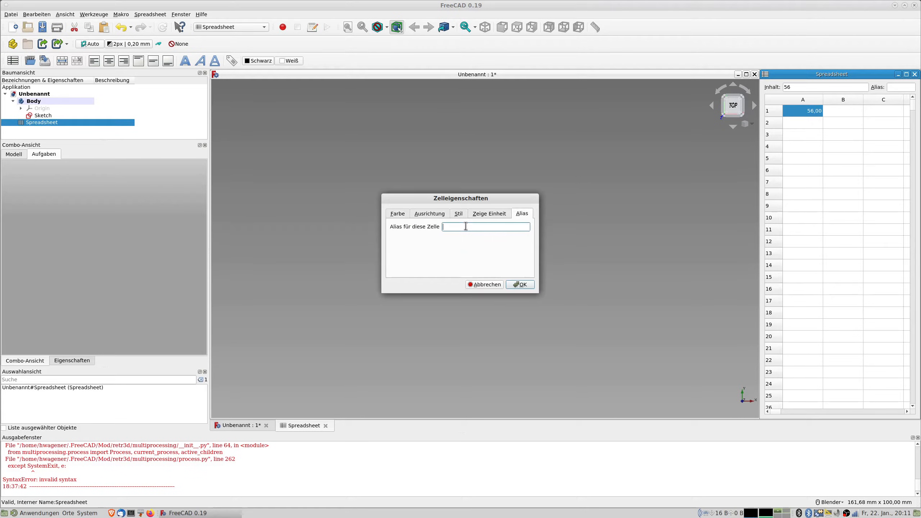
text(breite)
key(Return)
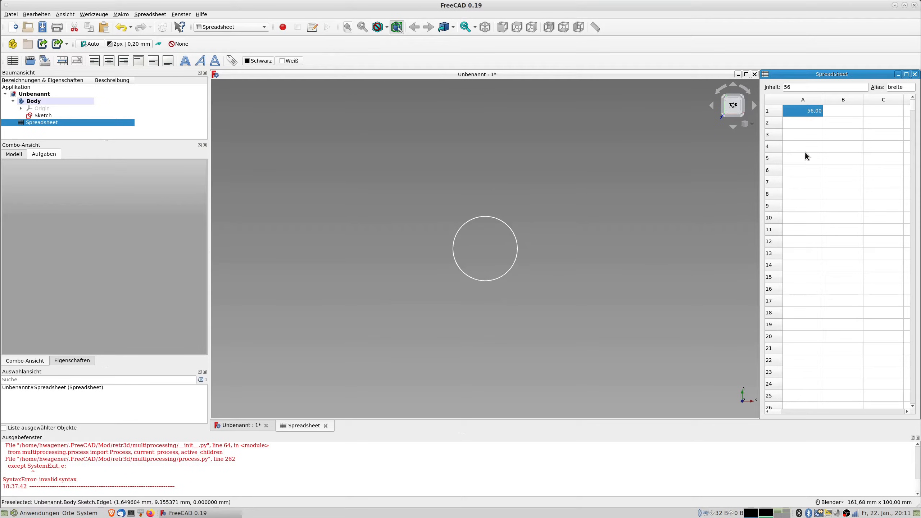
- Enter the value 8.8 in cell A2 of the spreadsheet
click(813, 124)
mouse_move(811, 112)
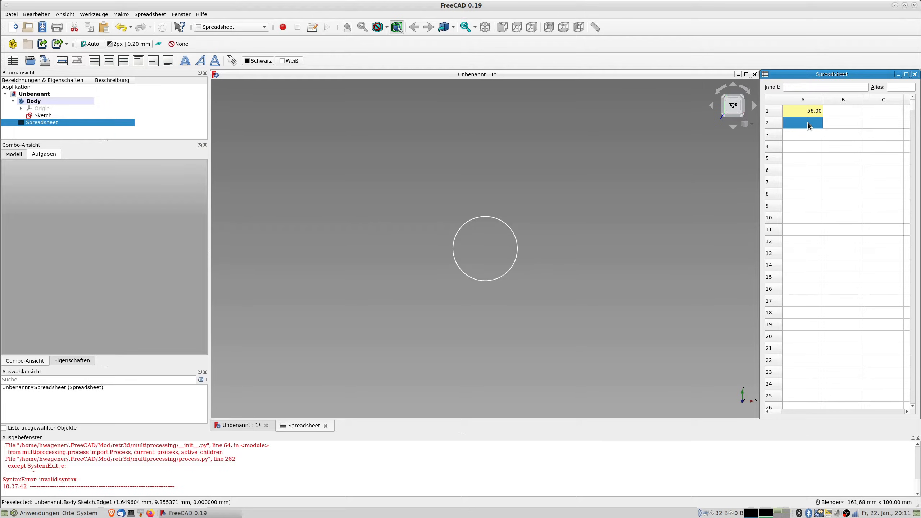
text(dmm)
key(BackSpace)
key(BackSpace)
key(BackSpace)
key(BackSpace)
key(BackSpace)
key(BackSpace)
text(8.8)
key(Return)
- Assign the alias dmmtl1 to cell A2 in its cell properties
right_click(810, 124)
click(818, 127)
click(521, 213)
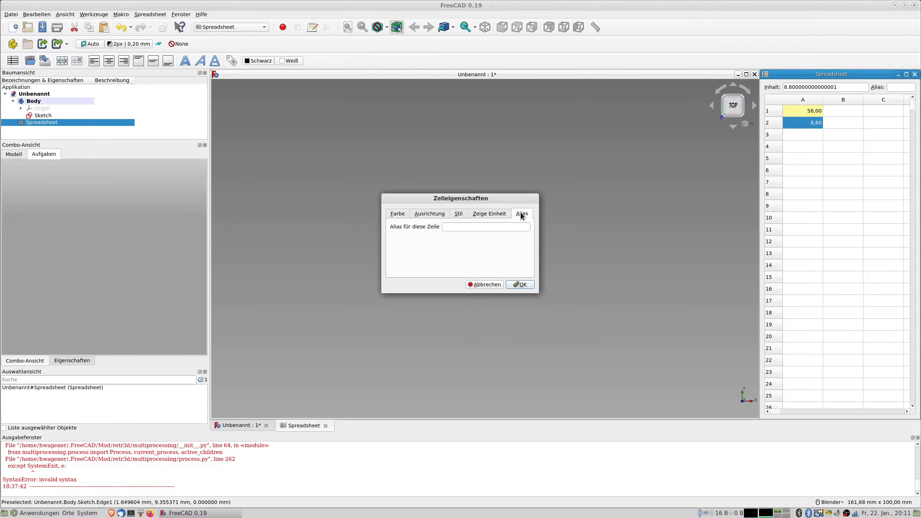
click(461, 226)
text(dm)
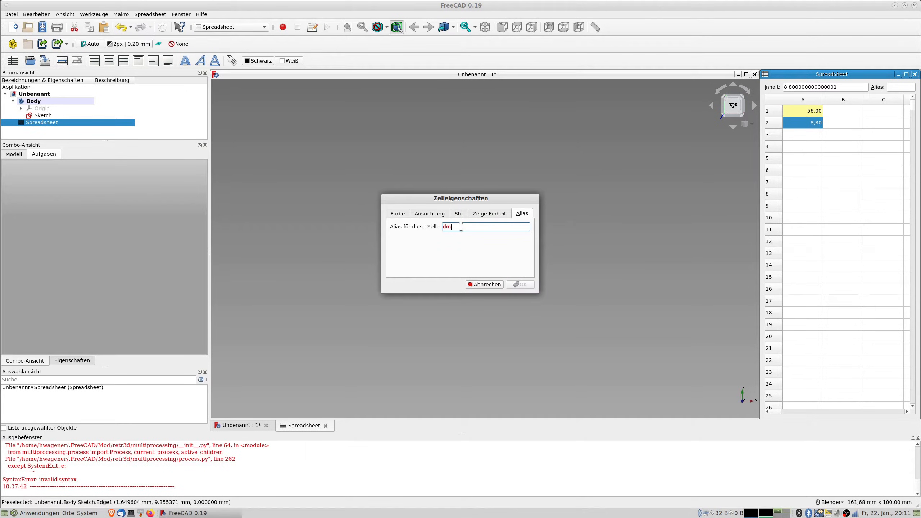
text(mtl1)
key(Return)
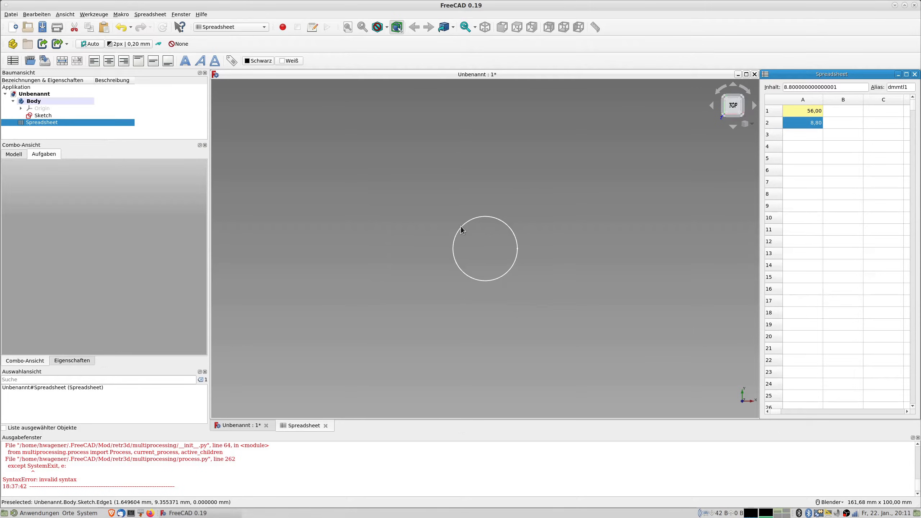
- Enter the value 6.8 in cell A3 and assign it the alias dmmtl2
click(808, 135)
text(6.8)
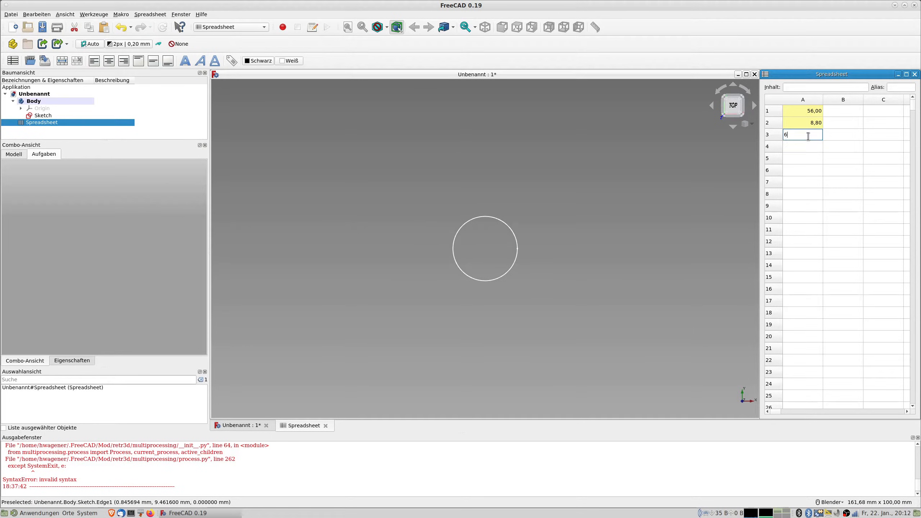
key(Return)
right_click(807, 135)
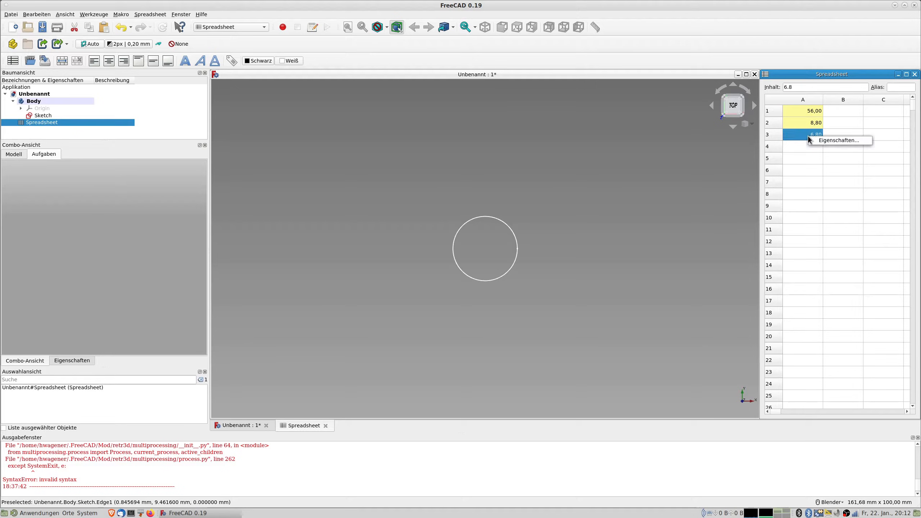
click(829, 139)
click(521, 214)
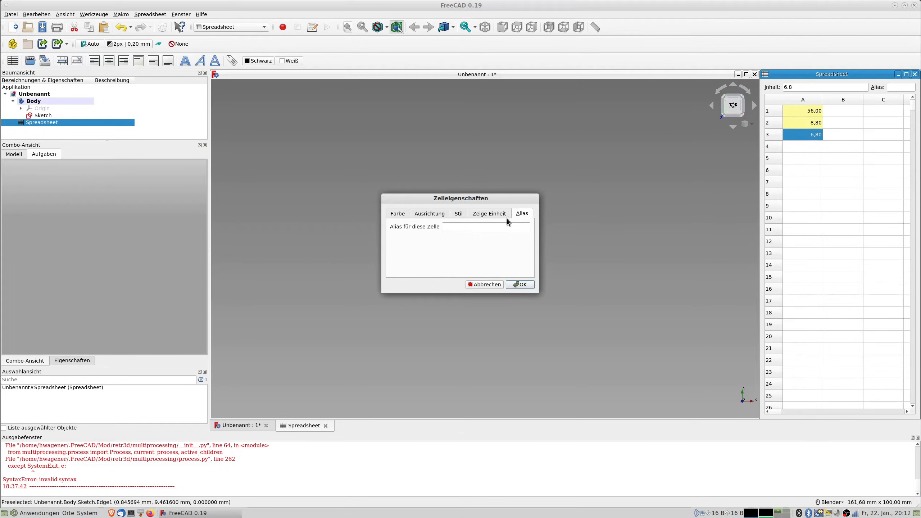
click(455, 227)
text(dmmtl)
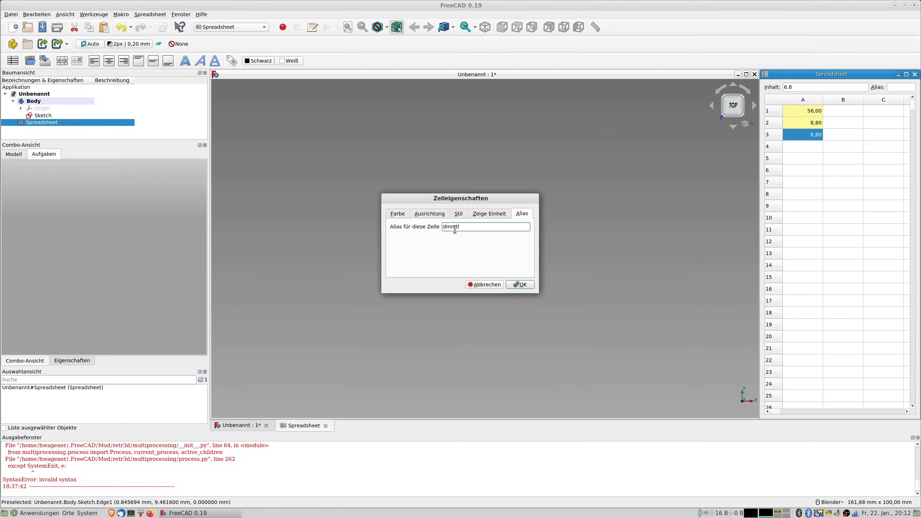
text(2)
key(Return)
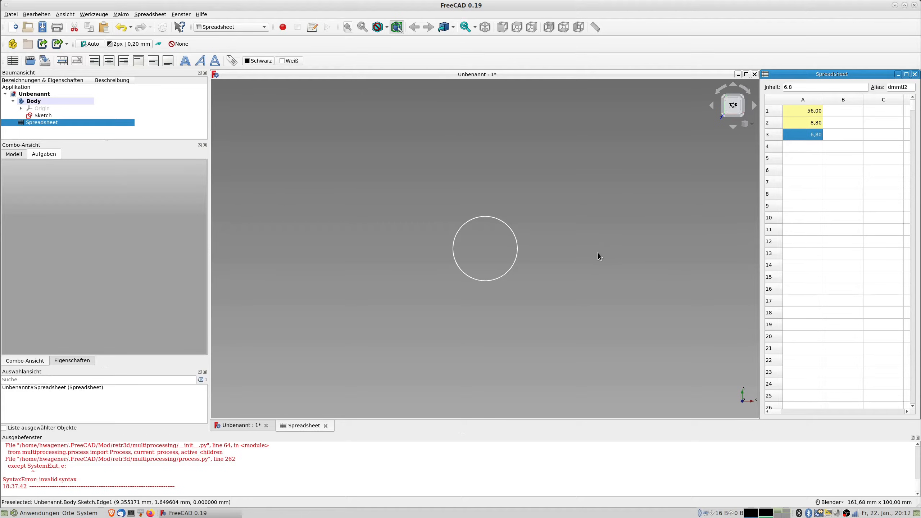
- Rename the spreadsheet in the model tree to aaa
click(813, 146)
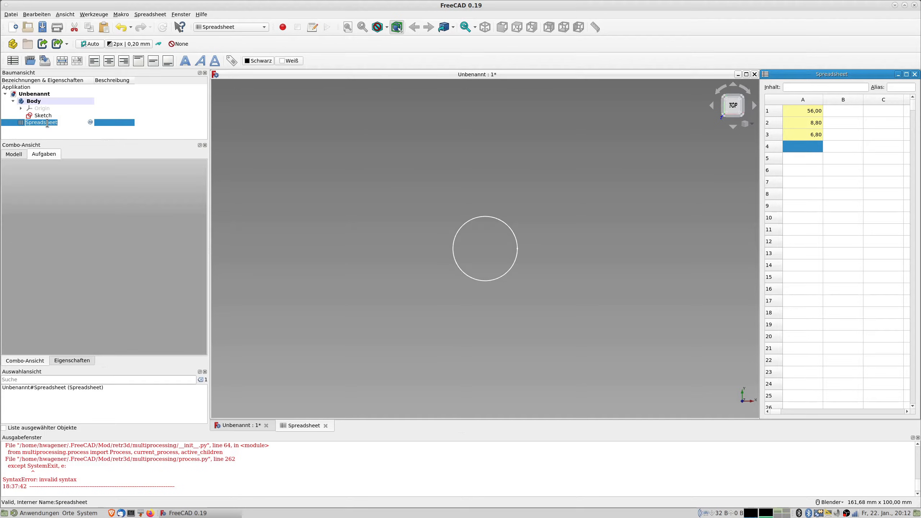
text(aaa)
key(Return)
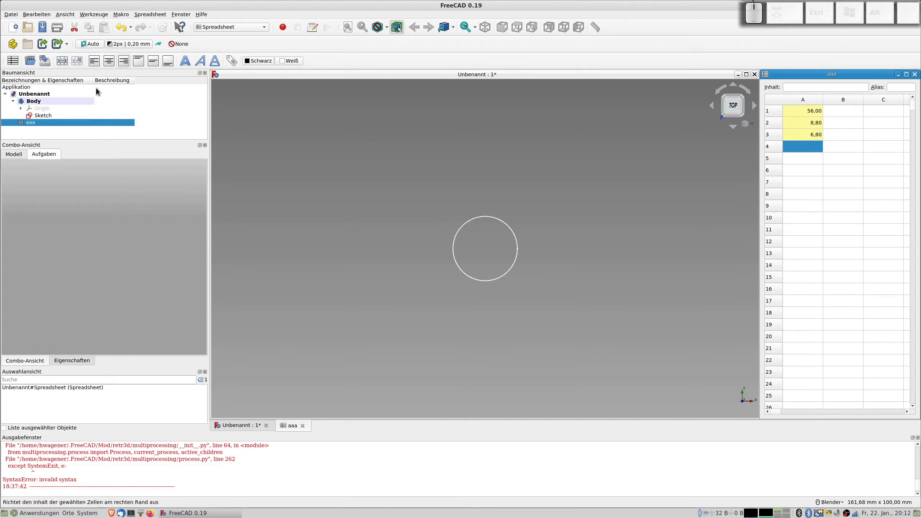
- Open the existing sketch for editing and apply a diameter constraint to its circle
click(41, 117)
double_click(41, 117)
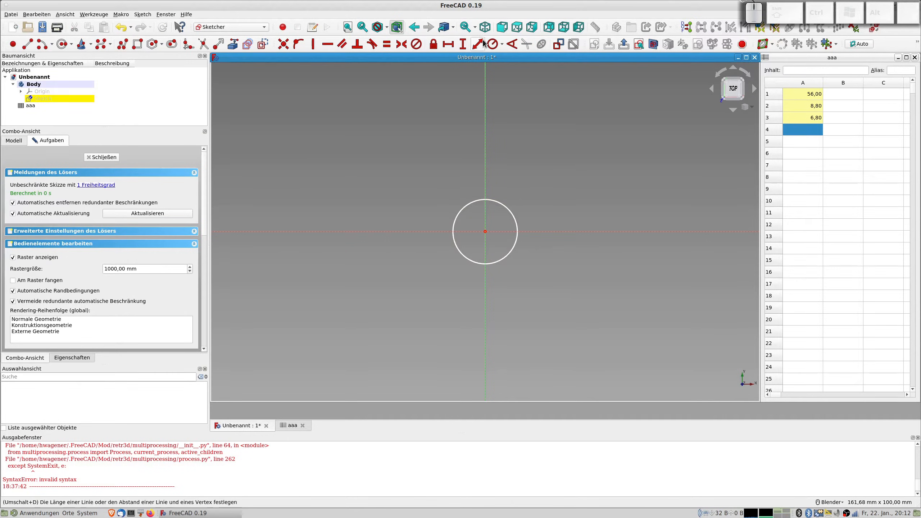
click(502, 44)
click(524, 64)
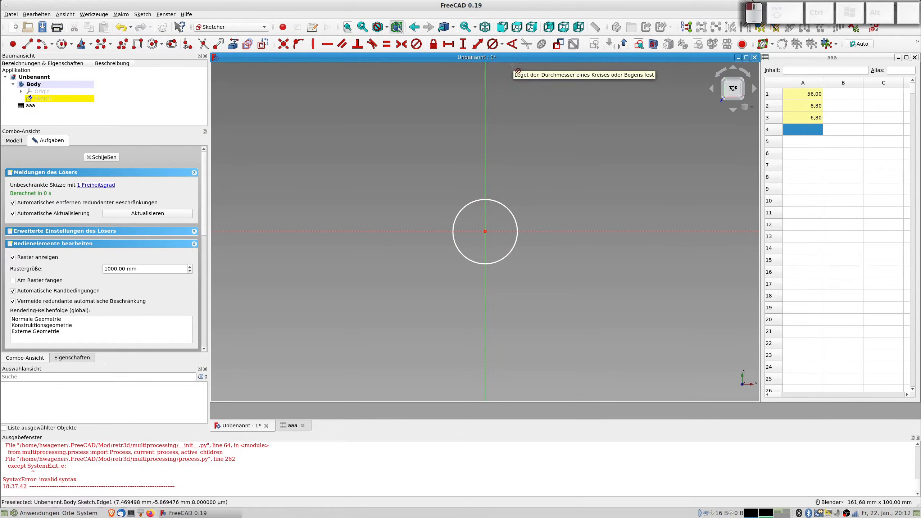
click(518, 225)
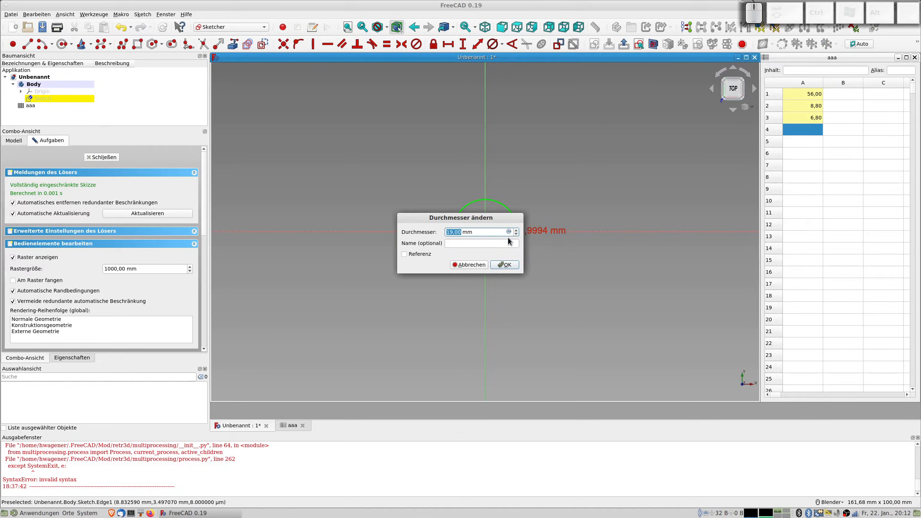
- Drive the circle's diameter with the formula aaa.dmmtl1 and accept the constraint
click(509, 231)
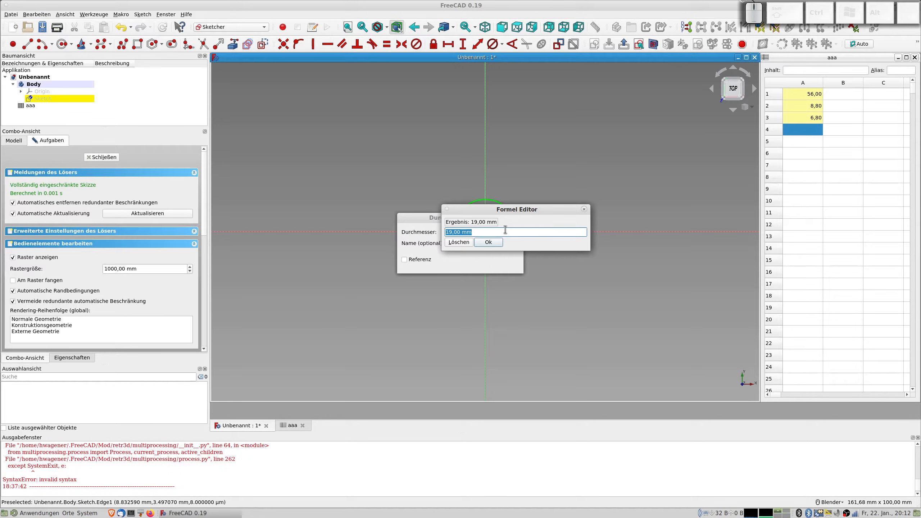
text(aaa.dmtl1)
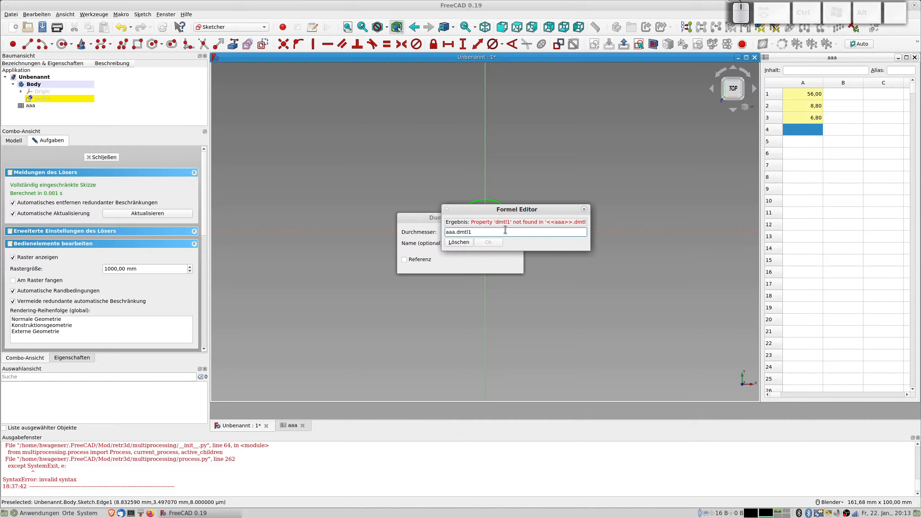
key(BackSpace)
key(BackSpace)
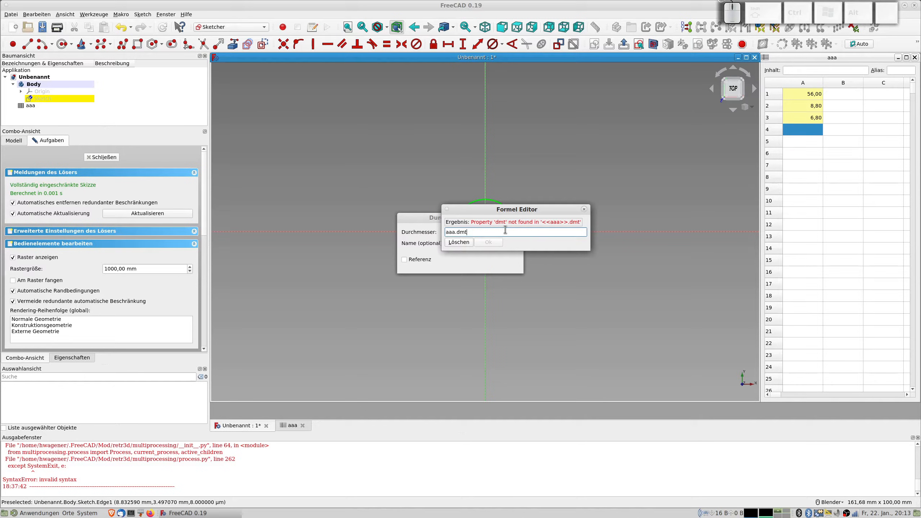
key(BackSpace)
key(BackSpace)
text(mm)
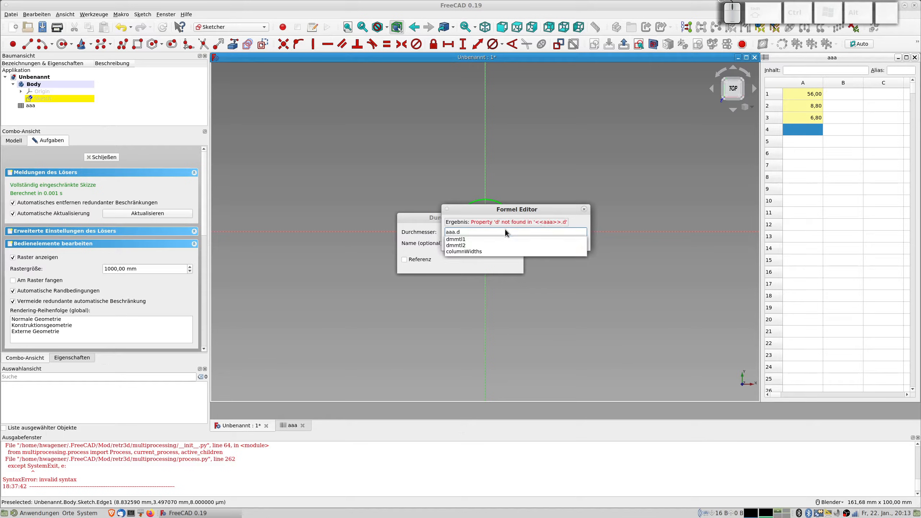
text(tl1)
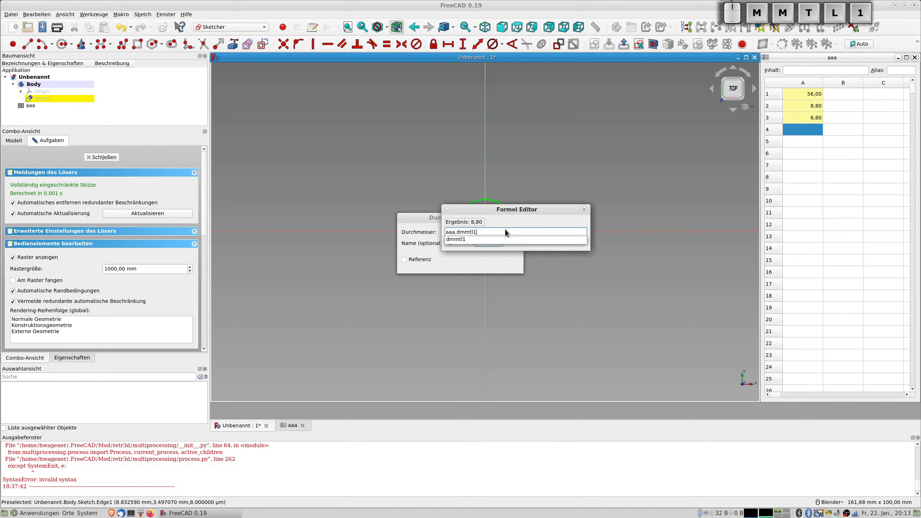
key(Return)
key(Tab)
key(Tab)
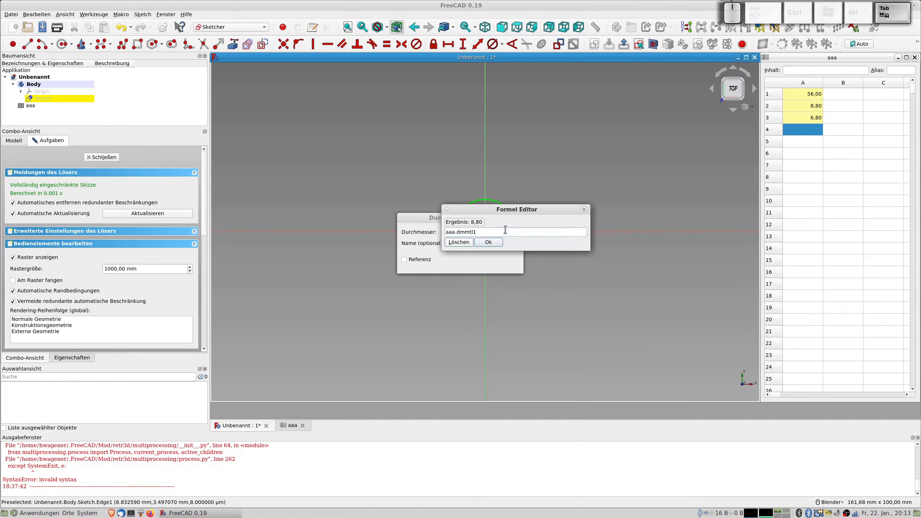
key(Return)
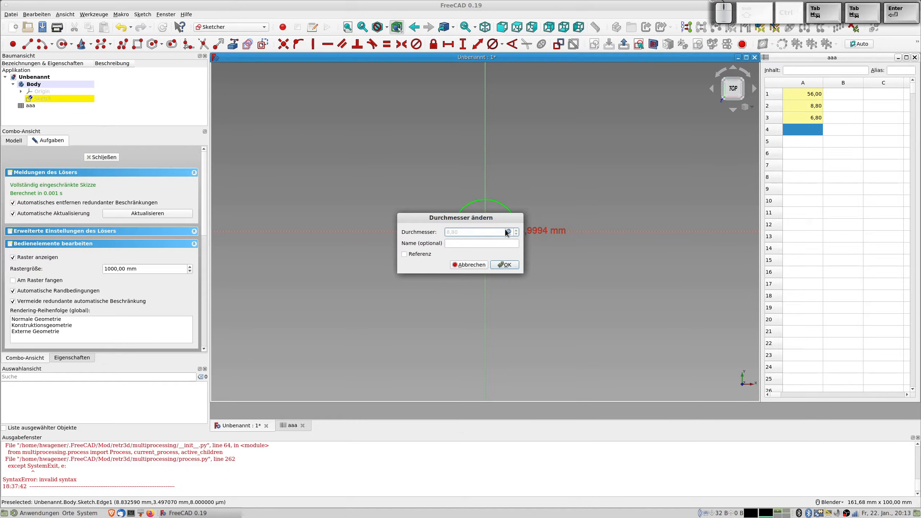
click(508, 265)
- Draw a second circle about 6.8 mm in diameter, centred on the sketch origin inside the first one
scroll(499, 251, up, 5)
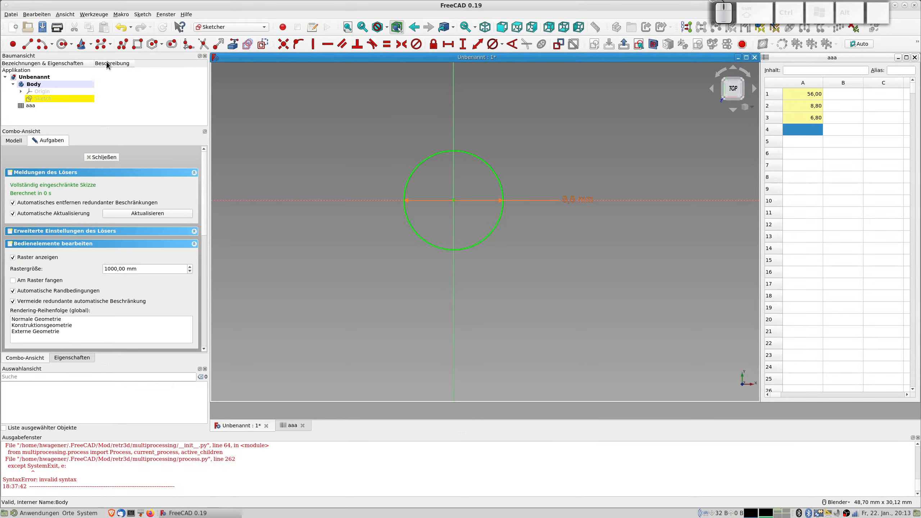
click(64, 40)
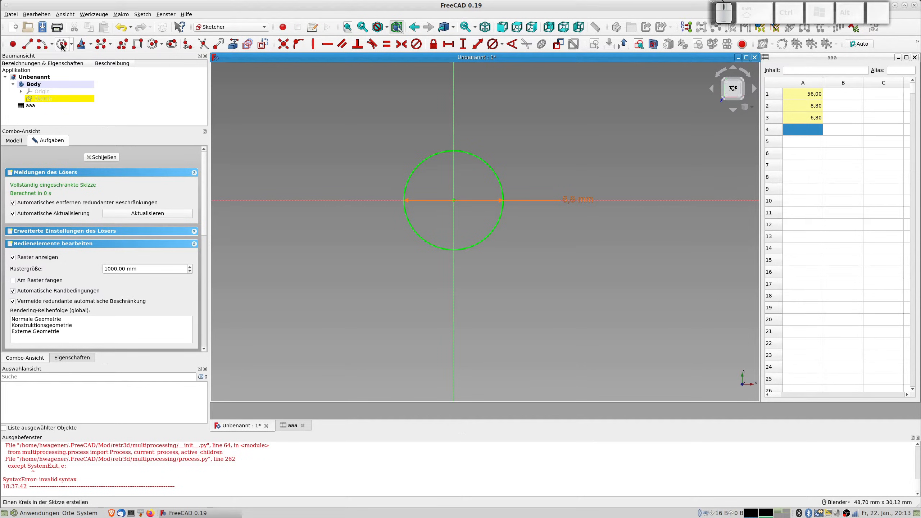
click(453, 201)
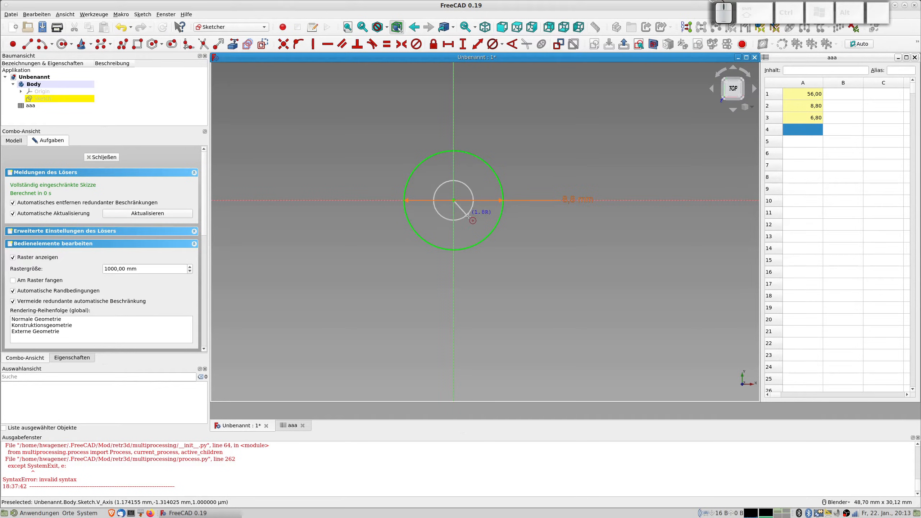
click(483, 224)
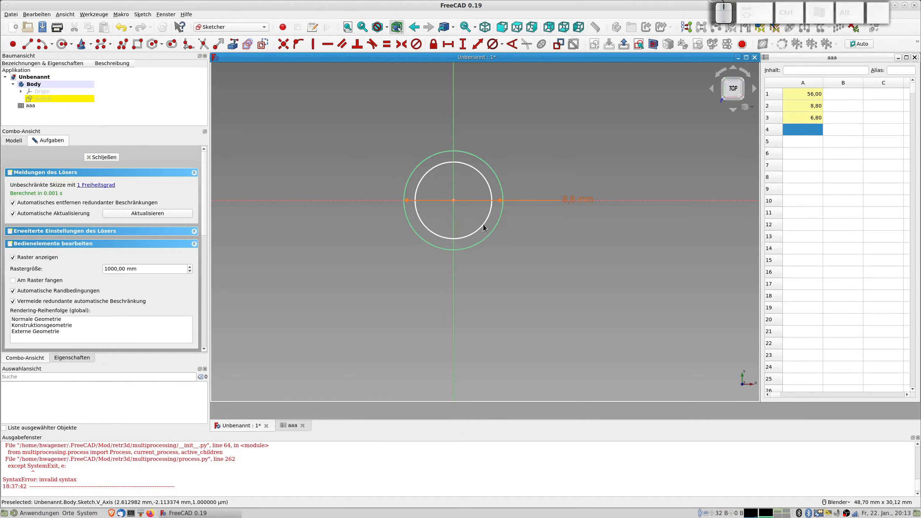
- Apply a diameter constraint to the inner circle and drive it with the formula aaa.dmmtl2
click(492, 43)
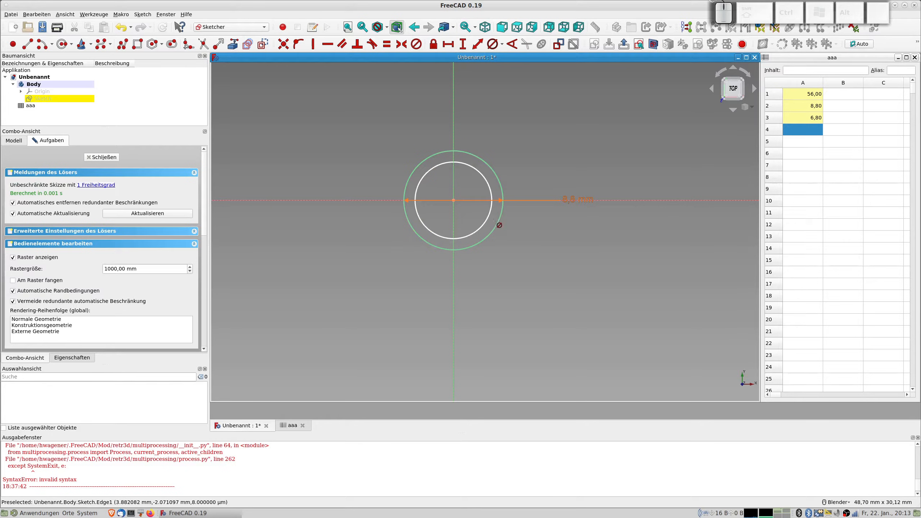
click(489, 217)
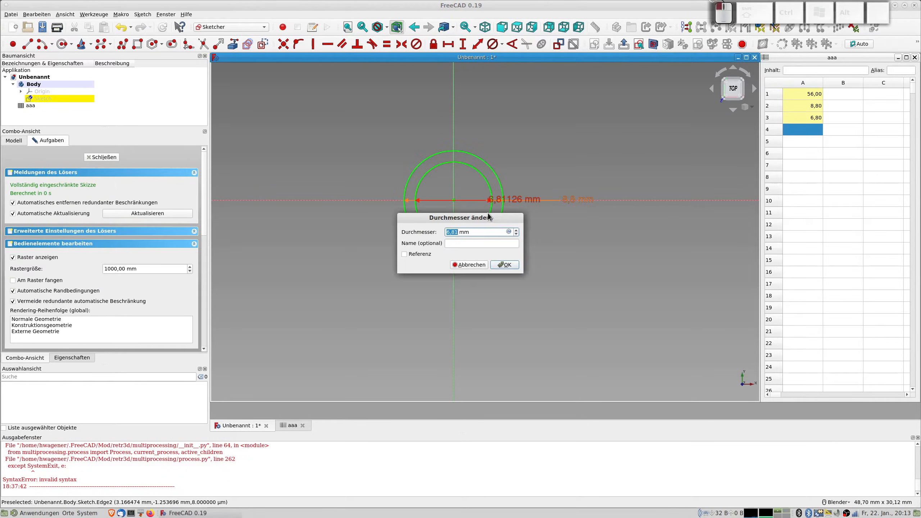
click(509, 231)
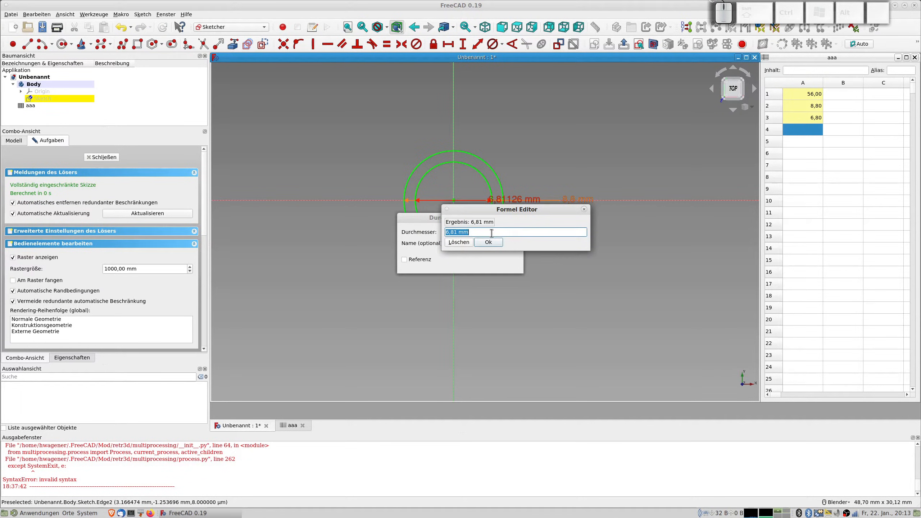
text(aaa.dmmtl2)
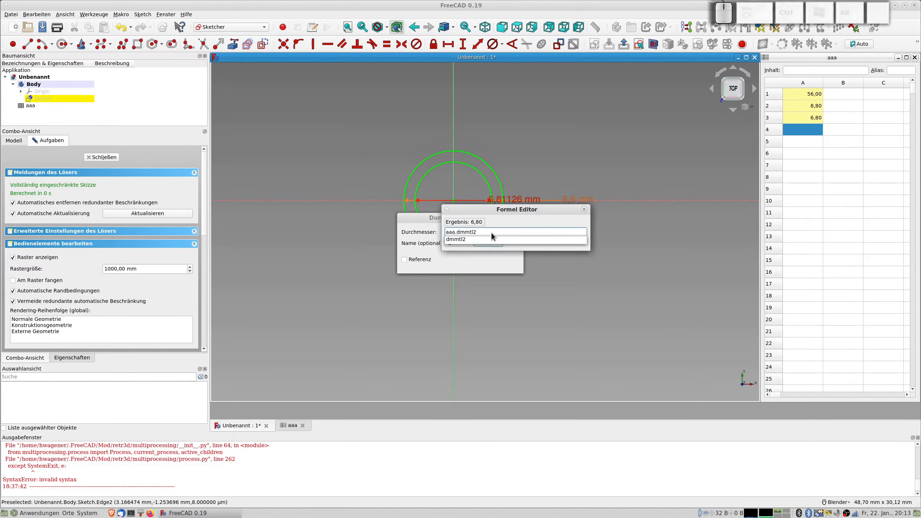
key(Return)
key(Tab)
key(Tab)
key(Return)
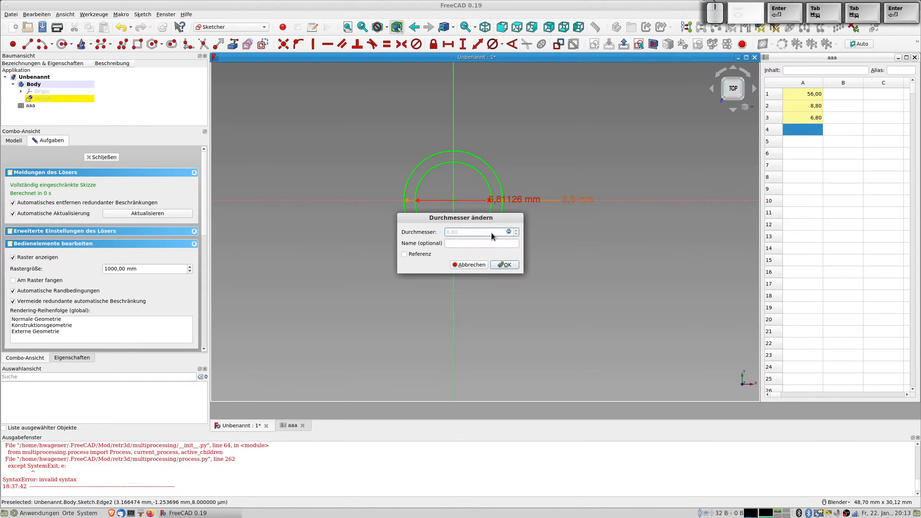
click(502, 265)
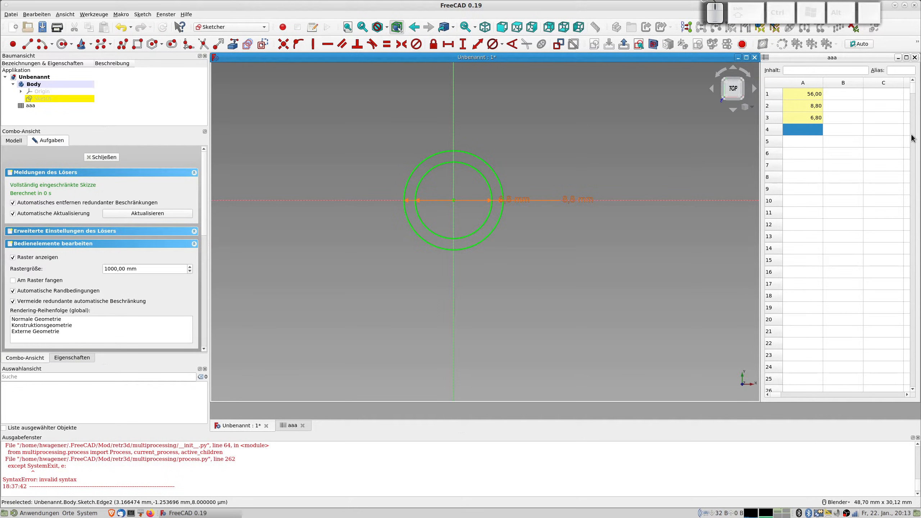
- Enter 19 in cell A4 of the spreadsheet aaa and assign it the alias hmtl
click(802, 129)
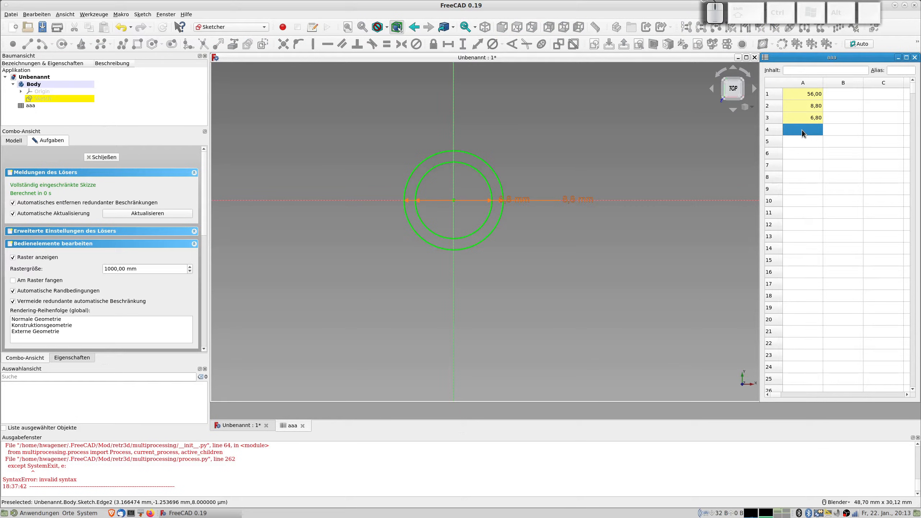
text(19)
key(Return)
right_click(806, 129)
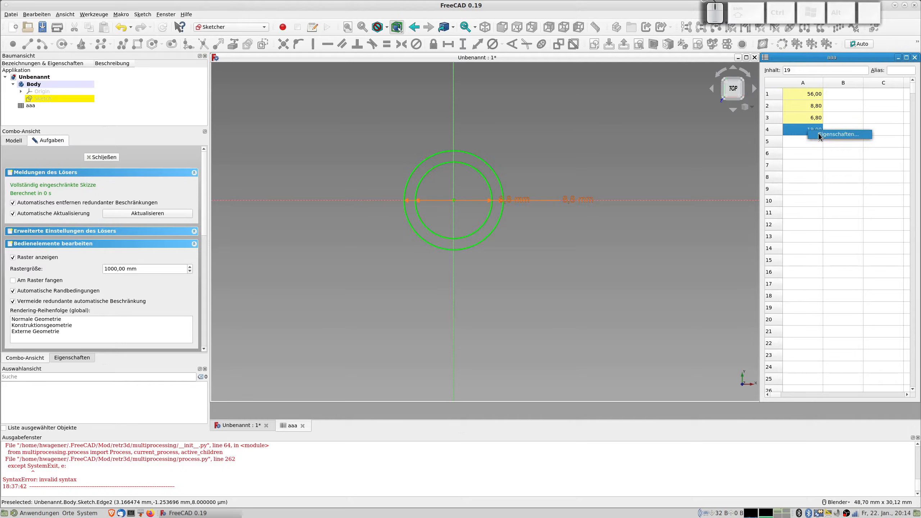
click(820, 136)
click(522, 213)
click(460, 229)
text(hmtl)
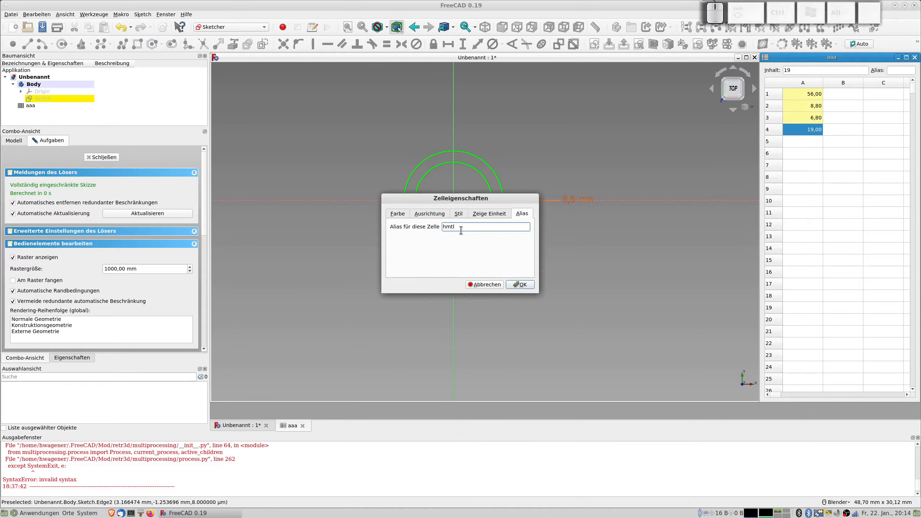
key(Return)
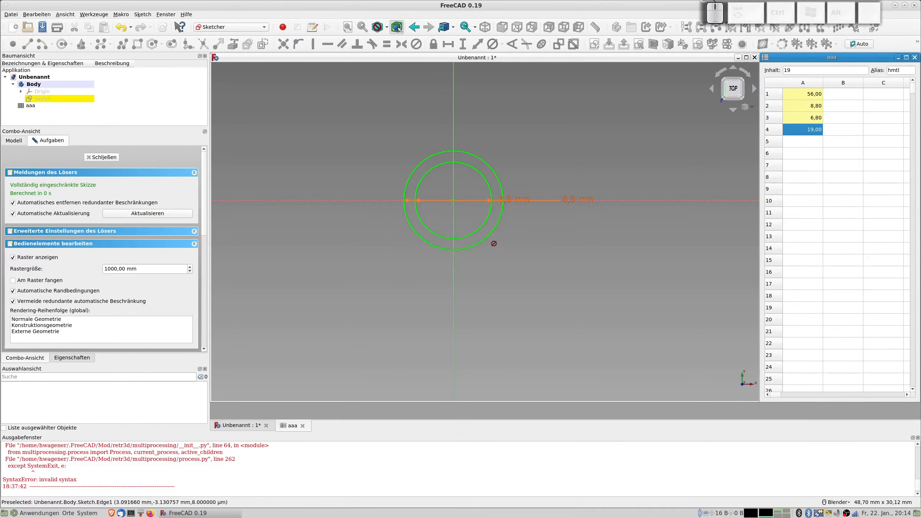
- Close the sketch of the two concentric circles and switch to the Part Design workbench
click(512, 255)
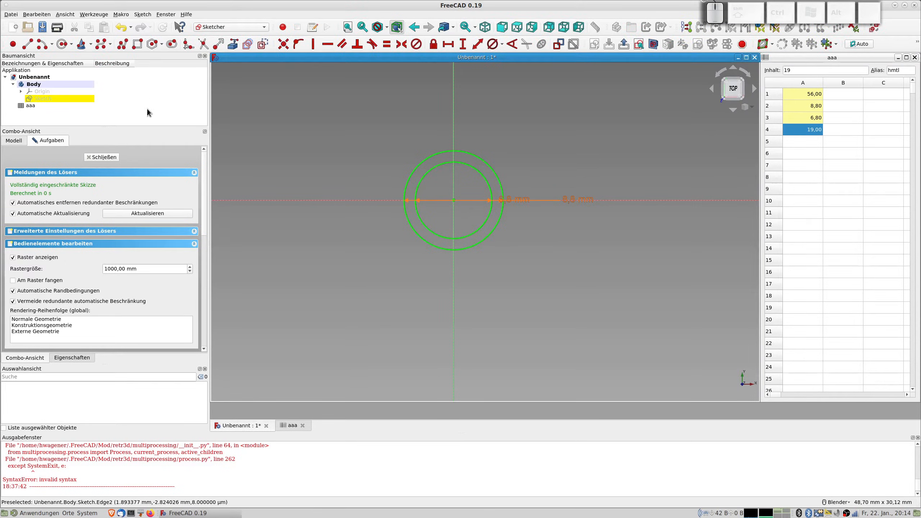
click(101, 158)
mouse_move(501, 253)
middle_down()
mouse_move(535, 248)
mouse_move(534, 232)
middle_up()
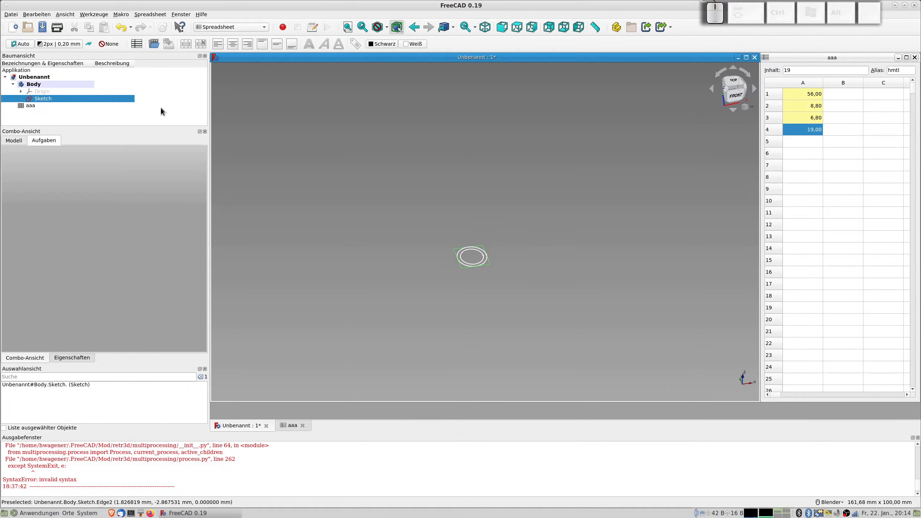
click(220, 27)
click(219, 14)
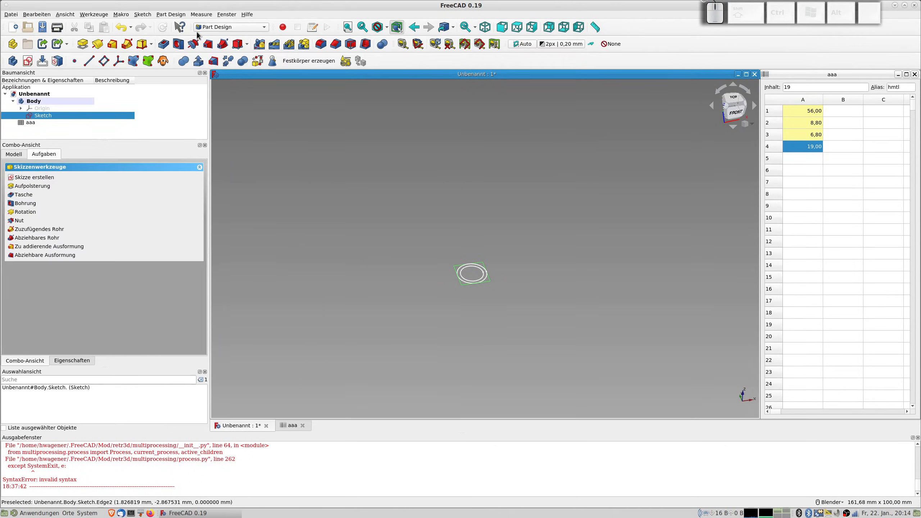
- Pad the ring sketch symmetrically to its plane, with the length driven by the formula aaa.hmtl
click(82, 44)
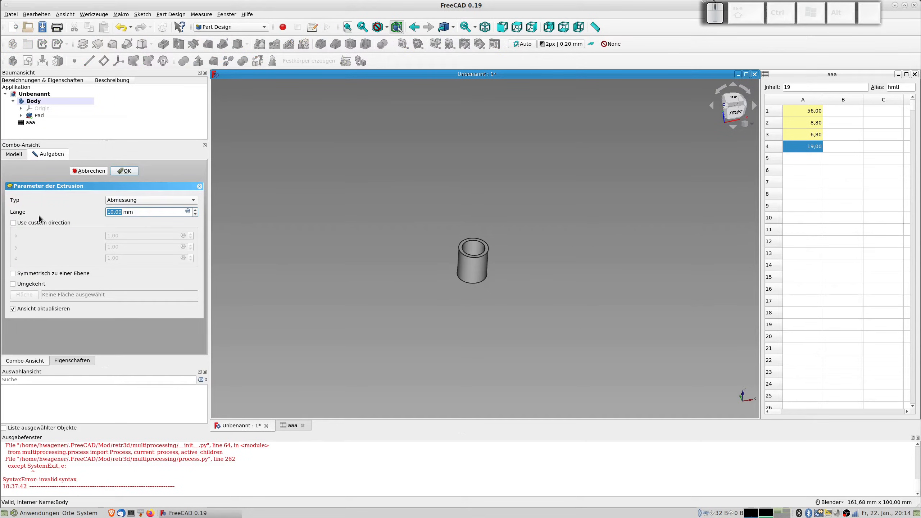
click(26, 274)
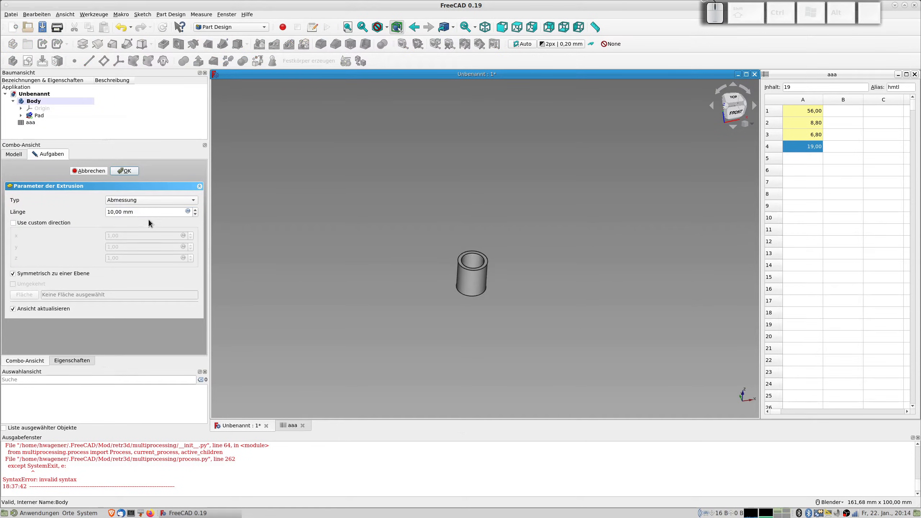
click(187, 212)
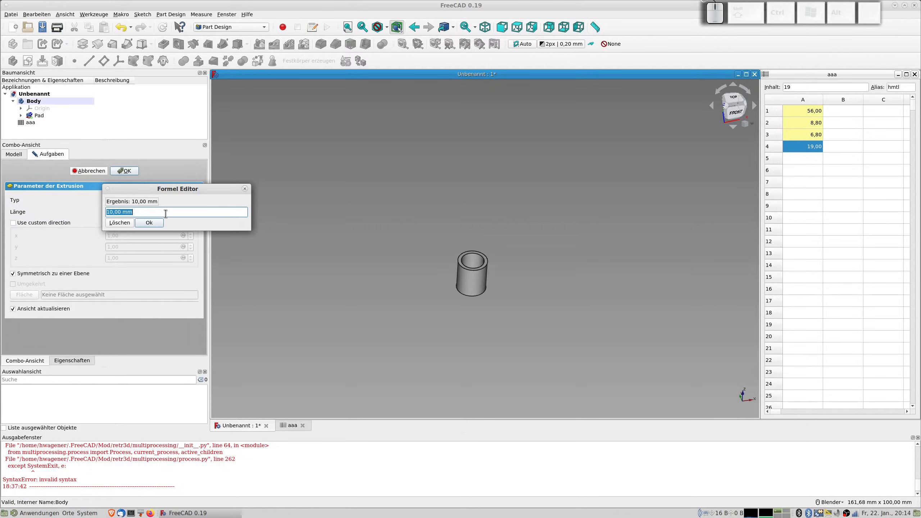
text(aaa)
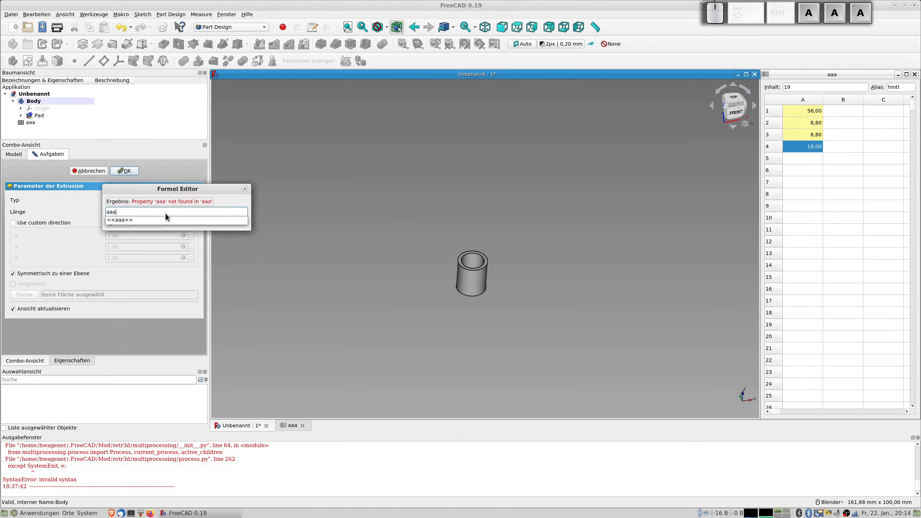
text(.hmtl)
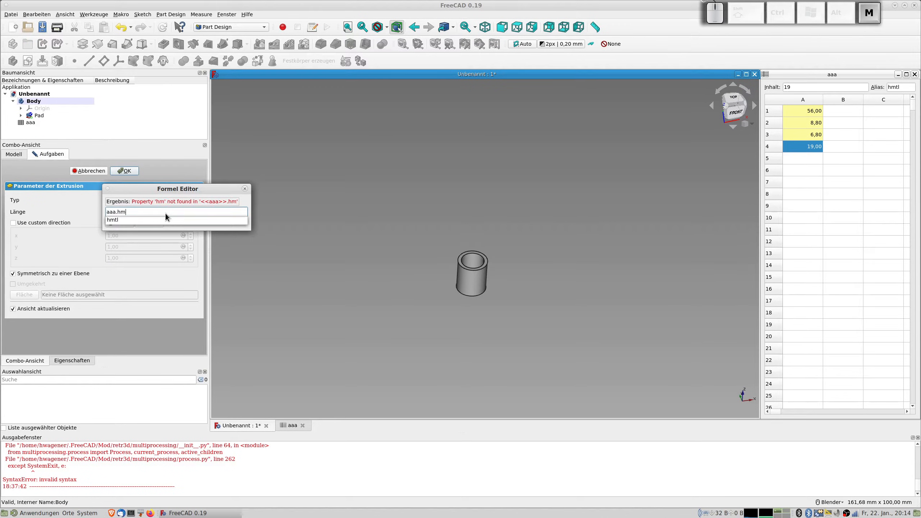
key(Return)
key(Tab)
key(Tab)
key(Return)
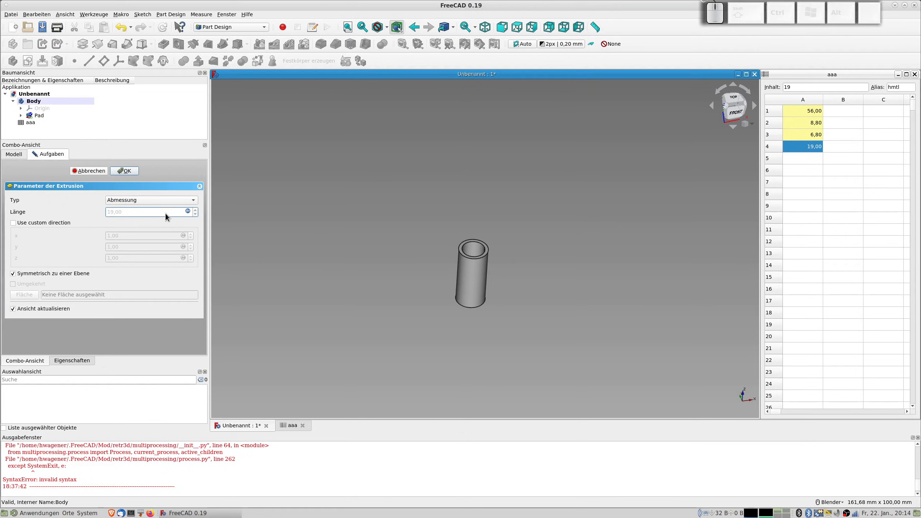
click(125, 171)
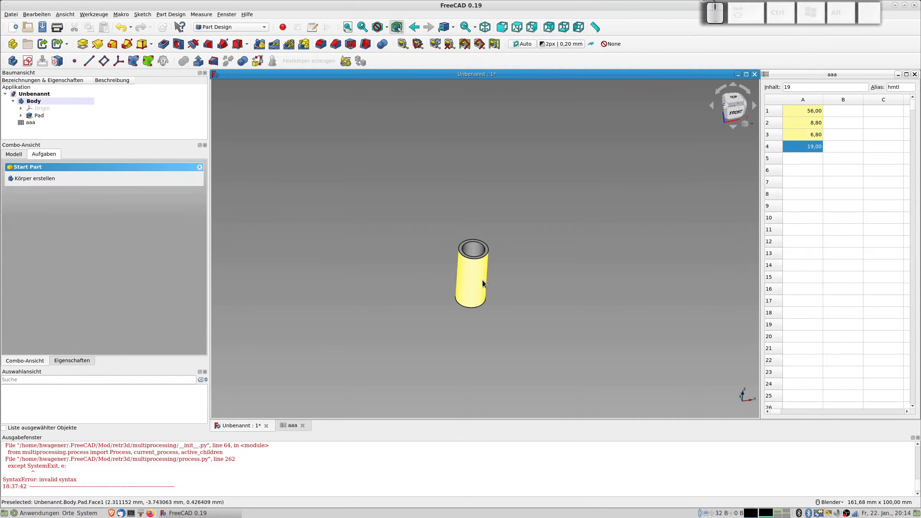
middle_drag(499, 265, 526, 284)
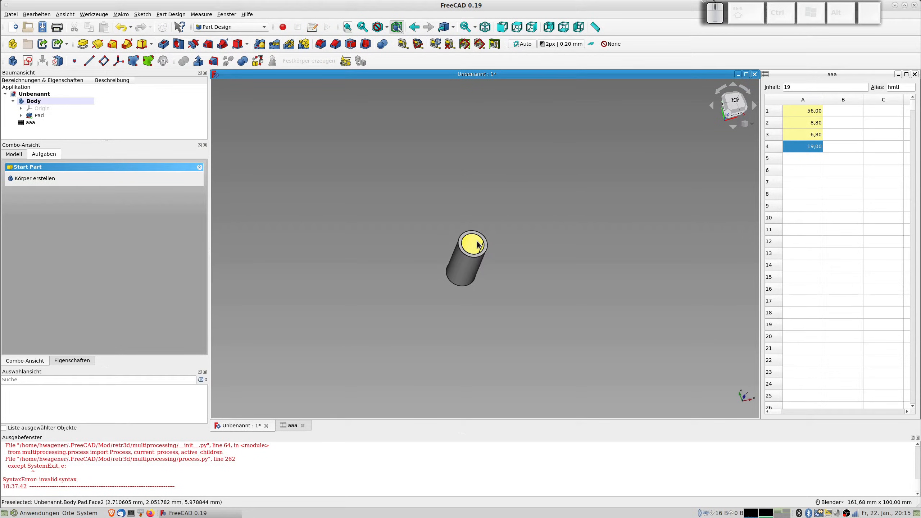
scroll(478, 244, up, 4)
scroll(478, 244, down, 3)
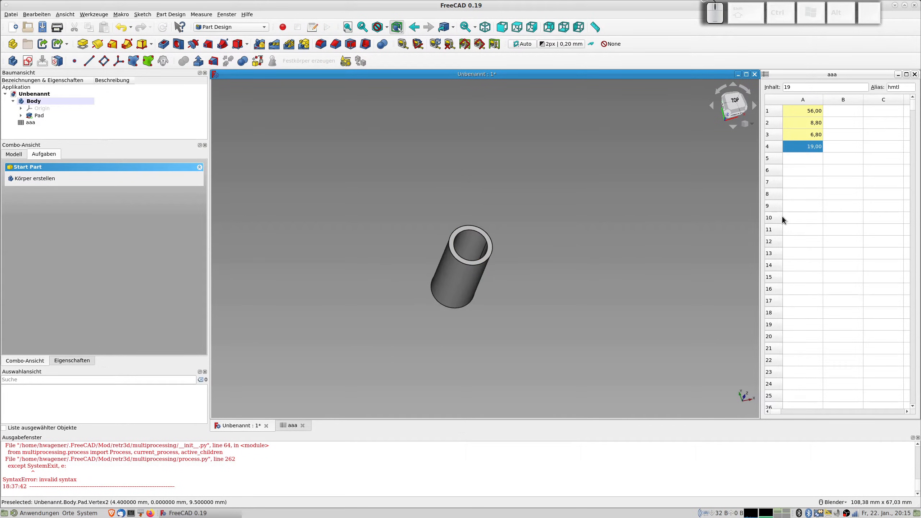
- Enter 3 in cell A6 of the spreadsheet and assign it the alias hfix
click(801, 170)
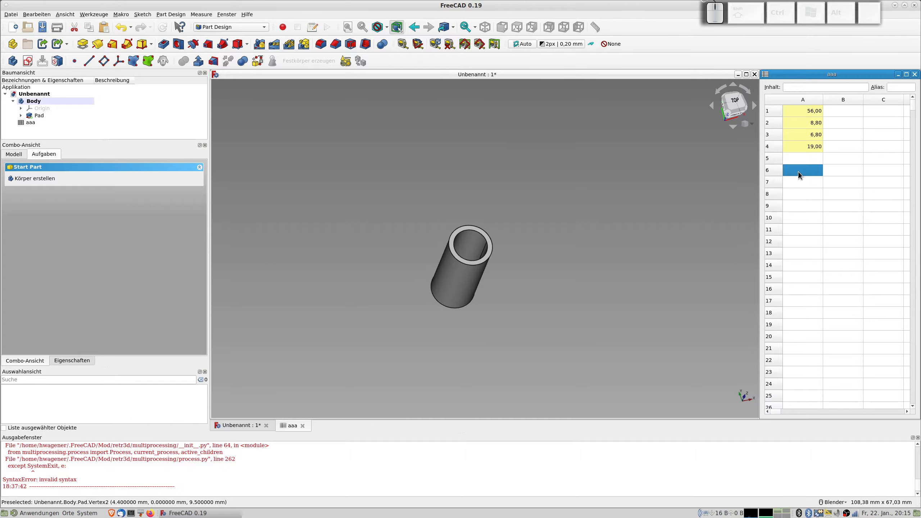
text(3)
key(Return)
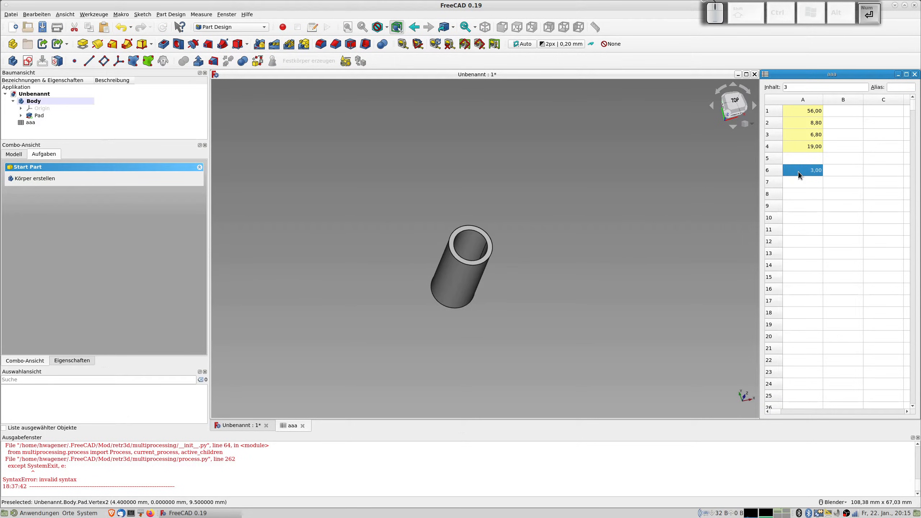
right_click(799, 173)
click(817, 177)
click(521, 213)
click(457, 226)
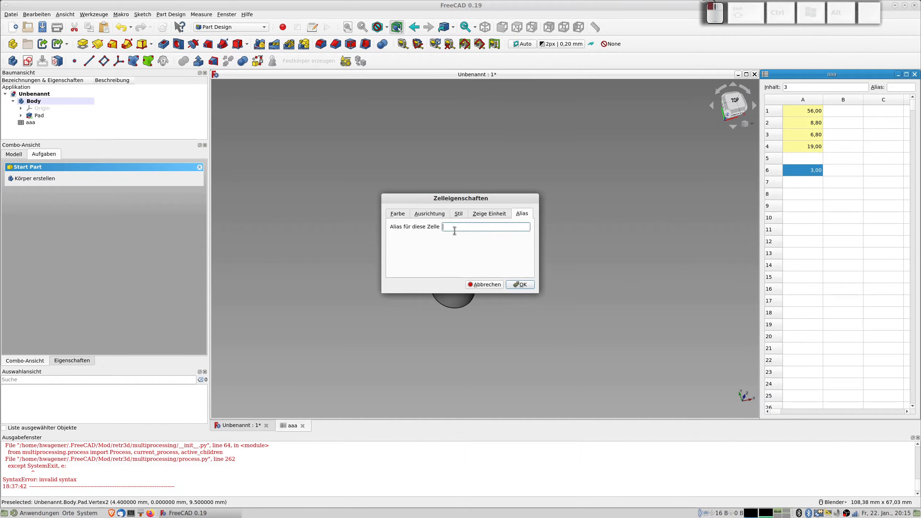
text(hfix)
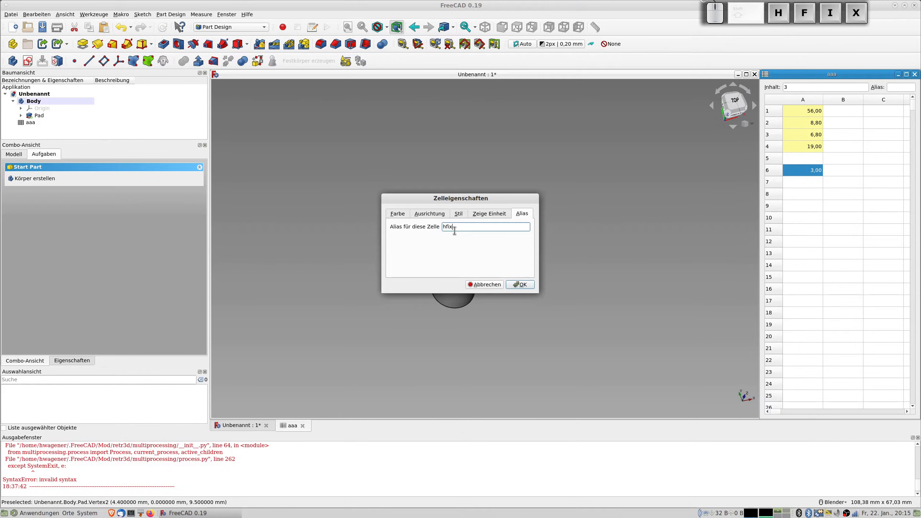
key(Return)
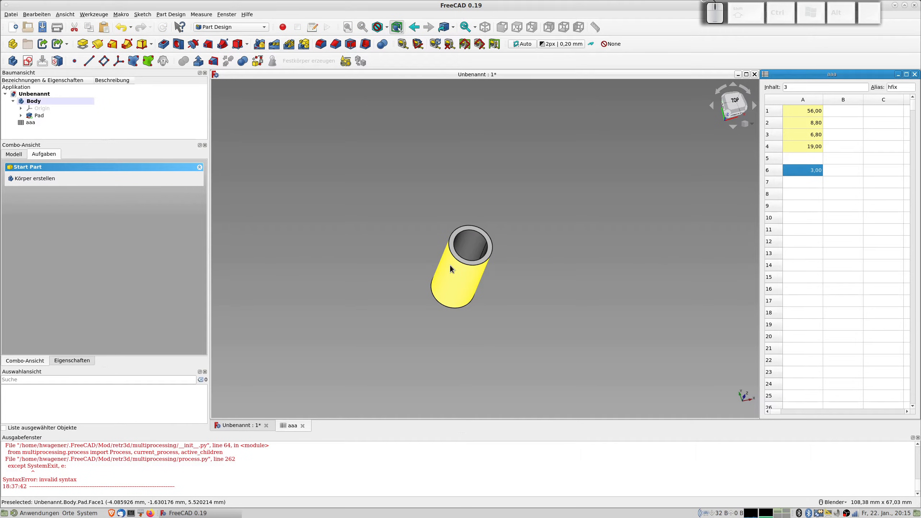
- Enter 2 in cell A7 of the spreadsheet and assign it the alias bfix
click(798, 183)
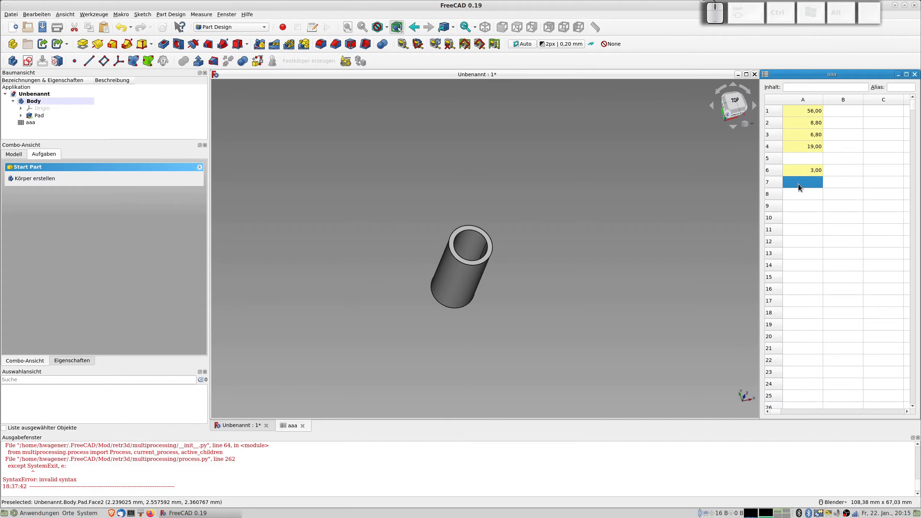
click(804, 181)
text(2)
key(Return)
right_click(804, 181)
click(812, 186)
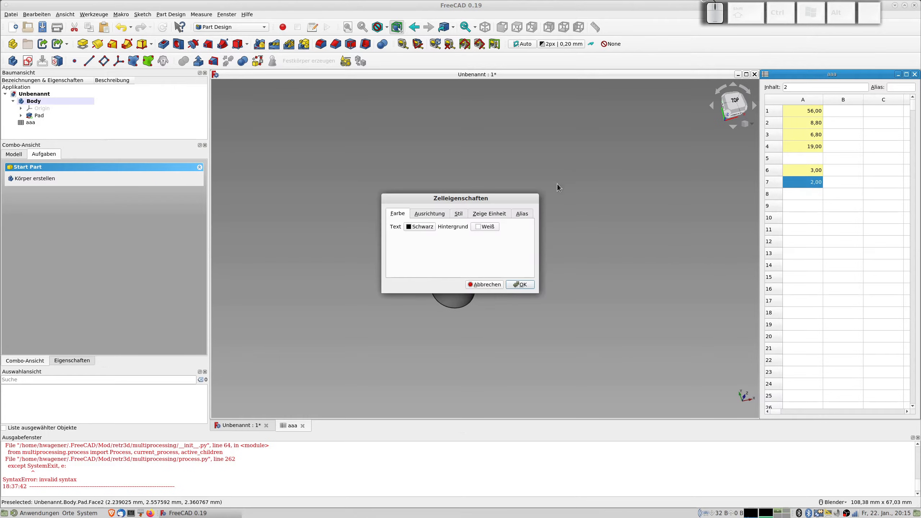
click(522, 213)
click(452, 227)
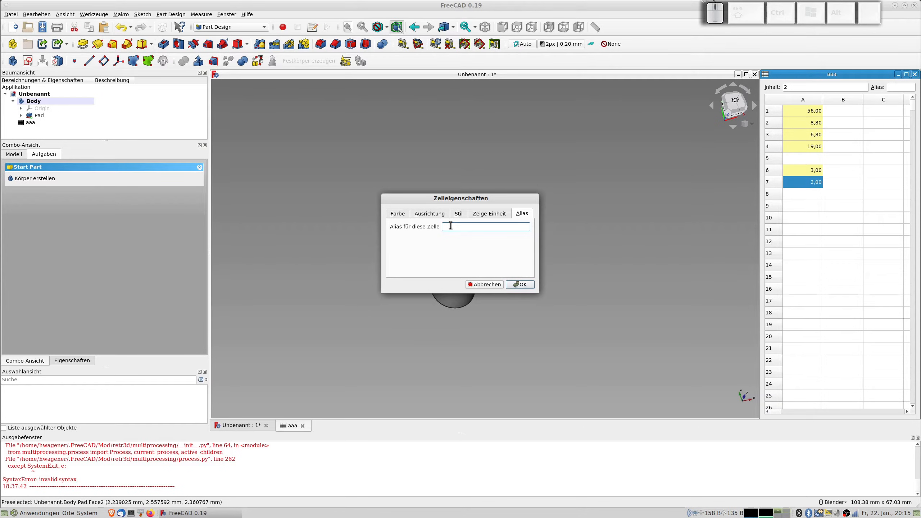
text(bfix)
key(Return)
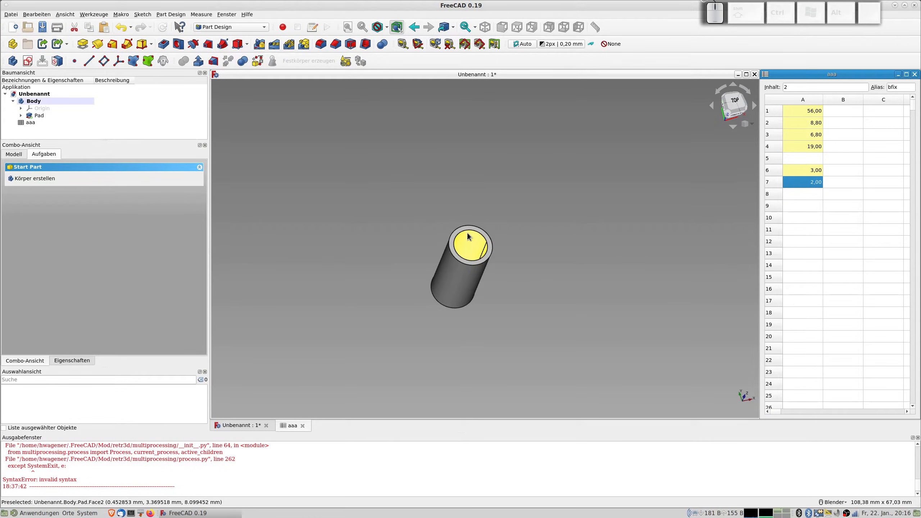
- Enter 0,5 in cell A8 of the spreadsheet and assign it the alias tfix
click(806, 195)
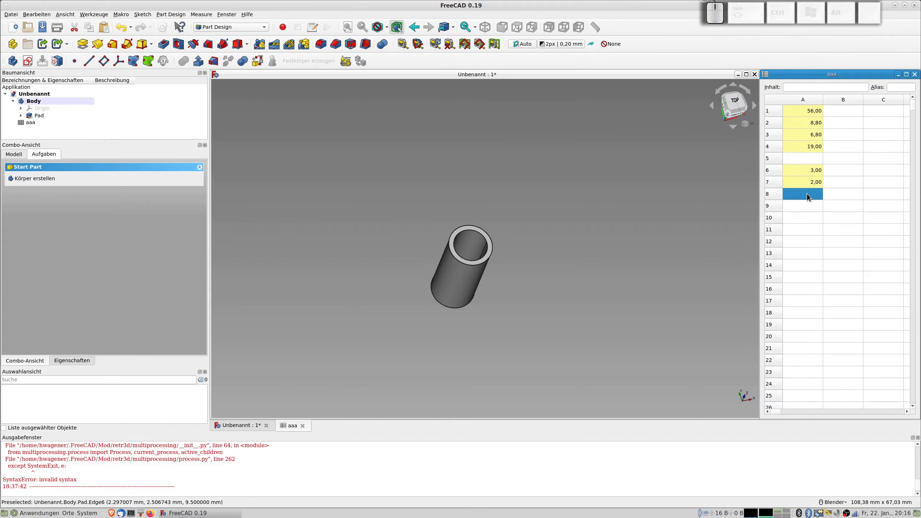
text(0,5)
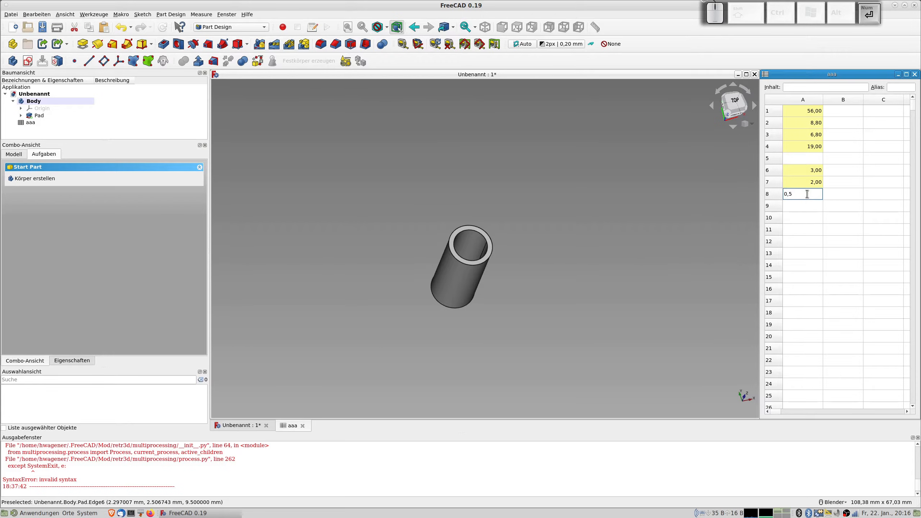
key(KP_Enter)
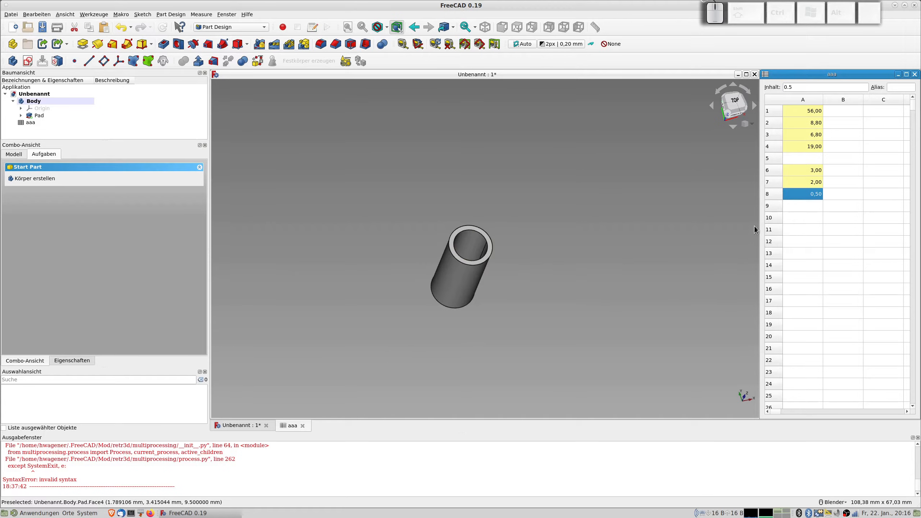
right_click(812, 196)
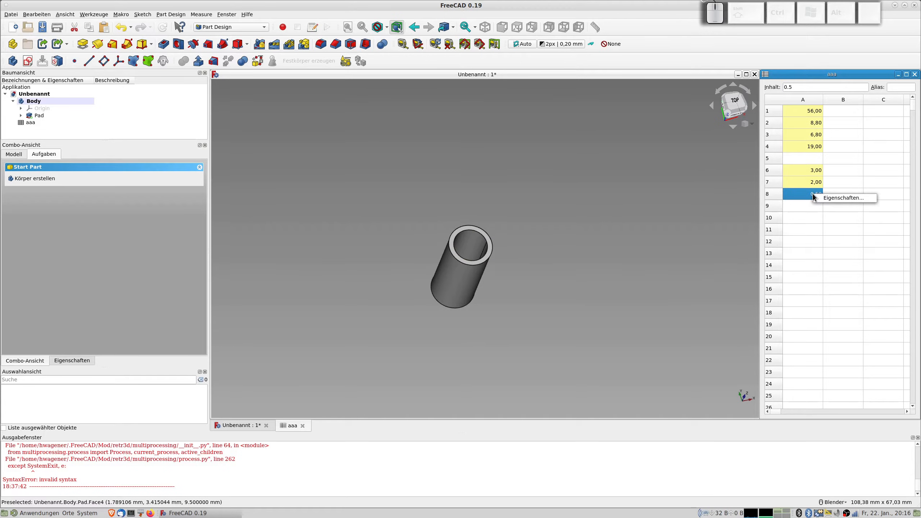
click(834, 198)
click(526, 217)
click(466, 226)
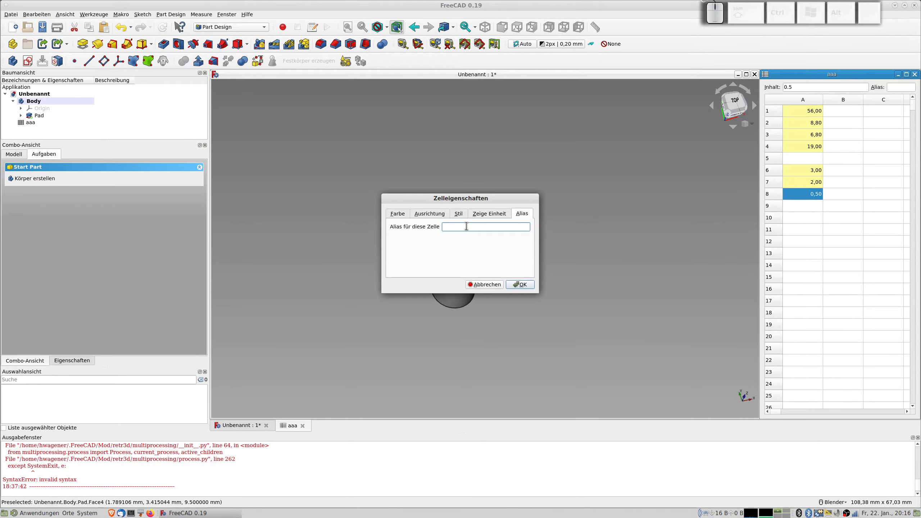
key(BackSpace)
text(tfix)
key(Return)
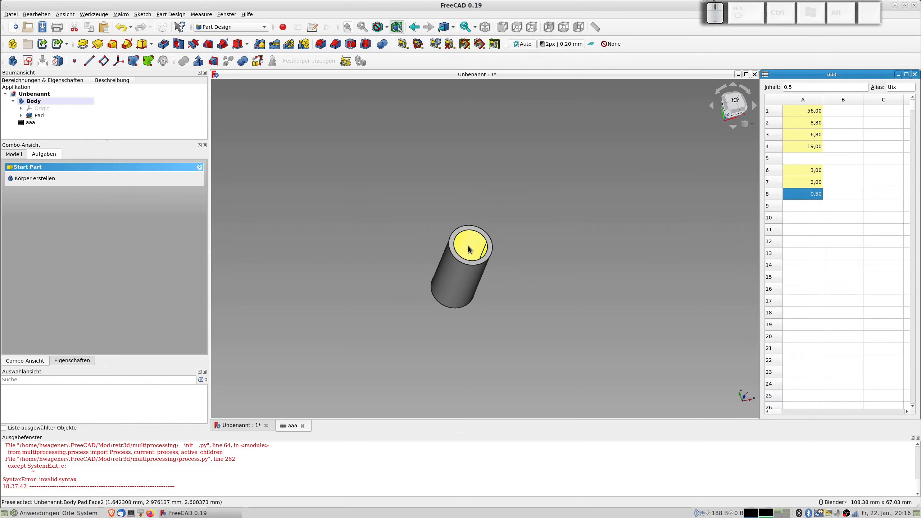
- Set the pad's display transparency to 52 so the tube's inner wall can be seen through the outer surface
scroll(470, 246, up, 4)
middle_drag(470, 247, 480, 254)
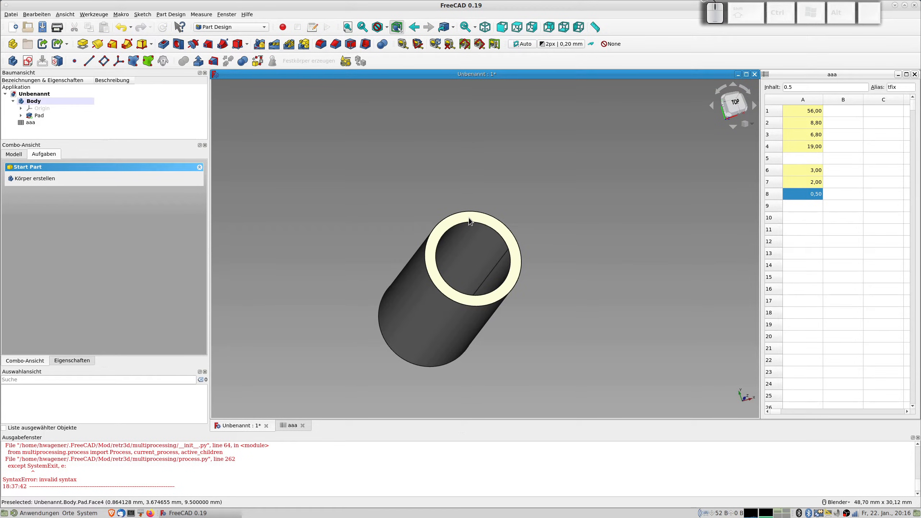
middle_drag(462, 239, 451, 290)
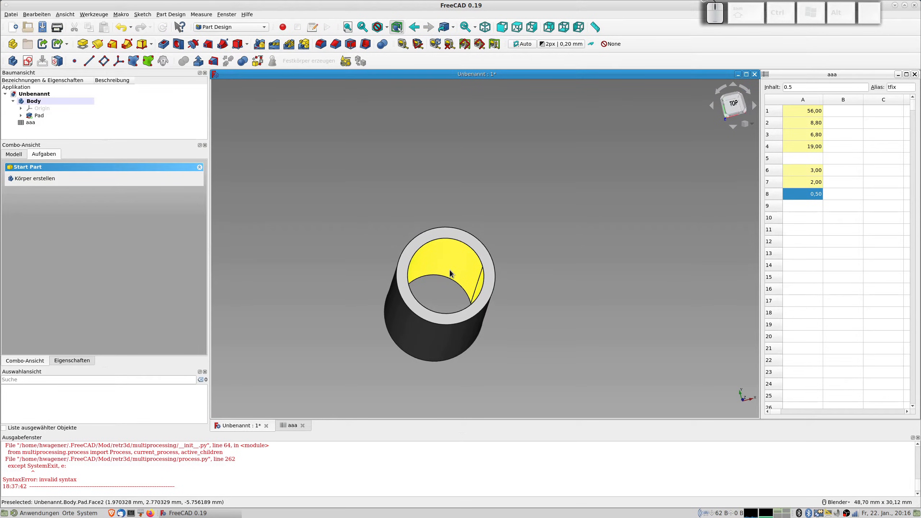
key(1)
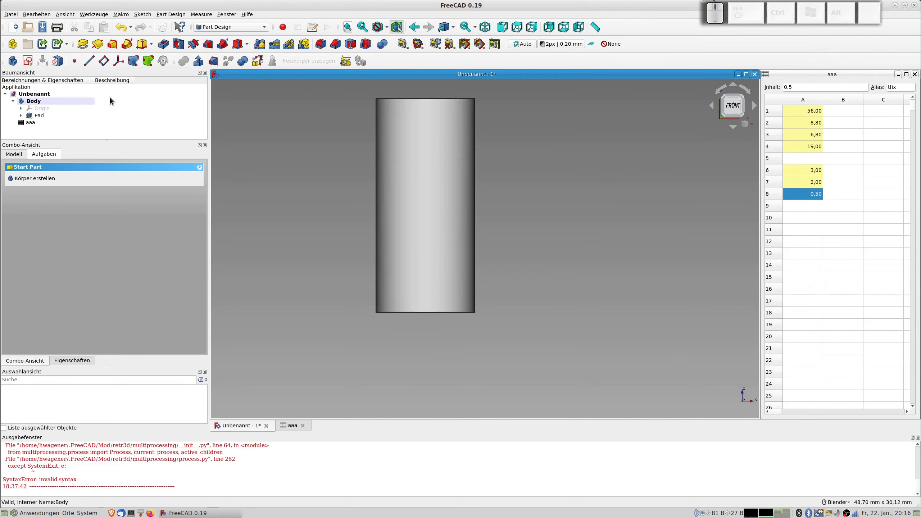
right_click(39, 115)
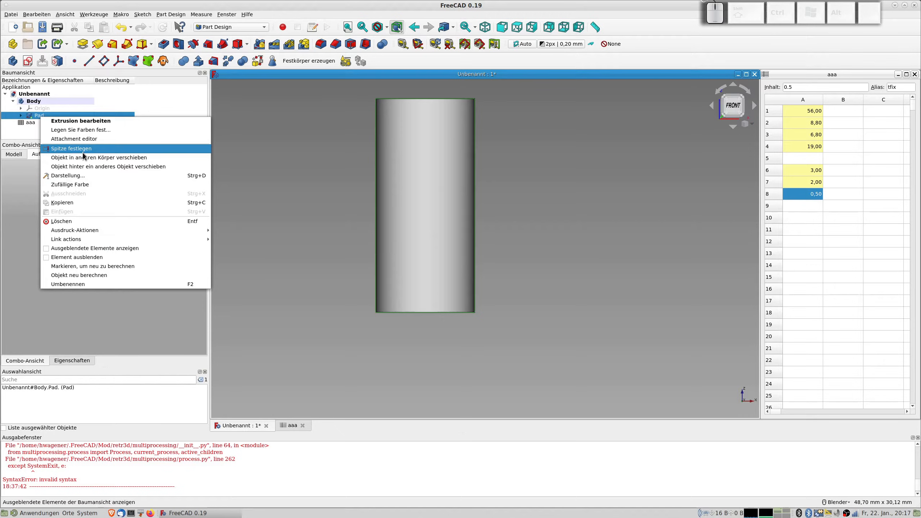
click(75, 175)
scroll(81, 283, down, 1)
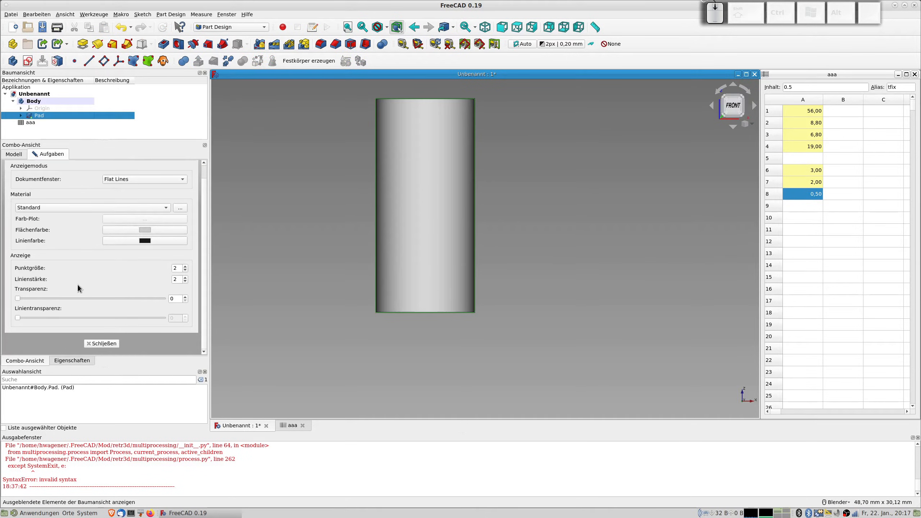
drag(18, 297, 93, 307)
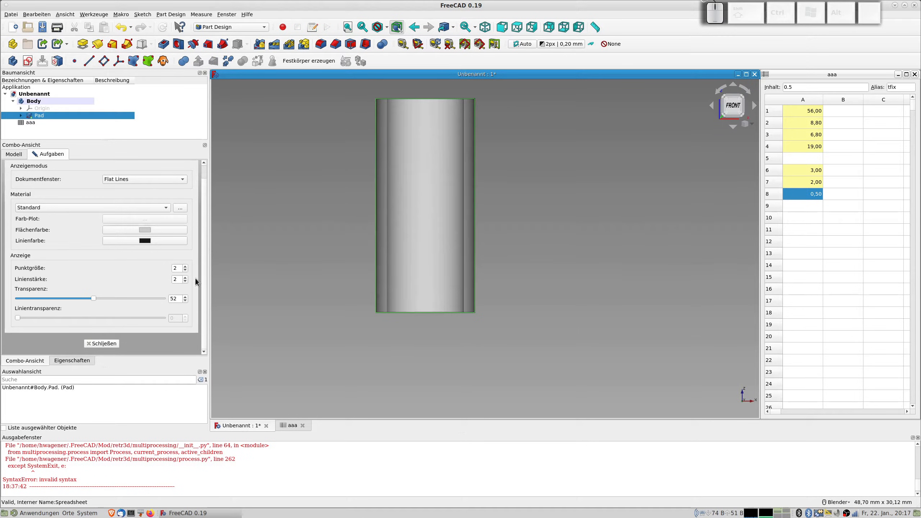
click(99, 343)
- Create a new sketch in the body on the XZ base plane
click(28, 60)
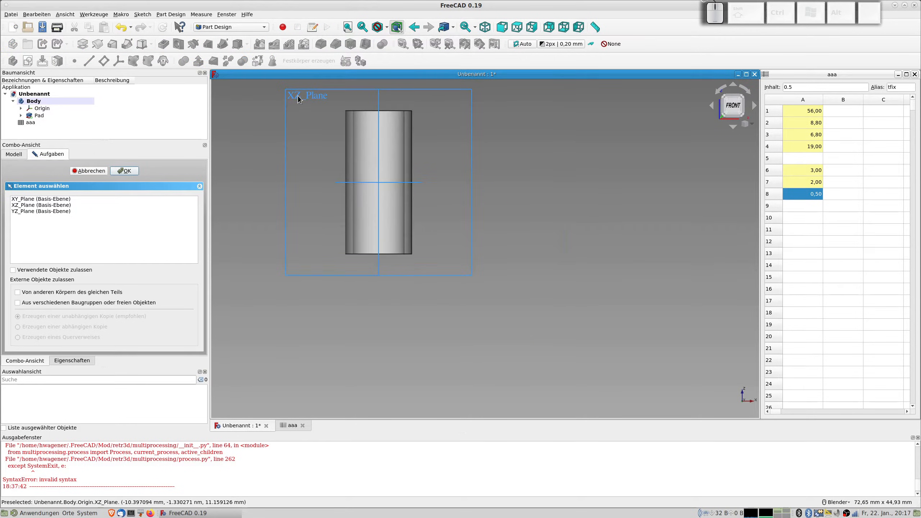
scroll(370, 98, up, 2)
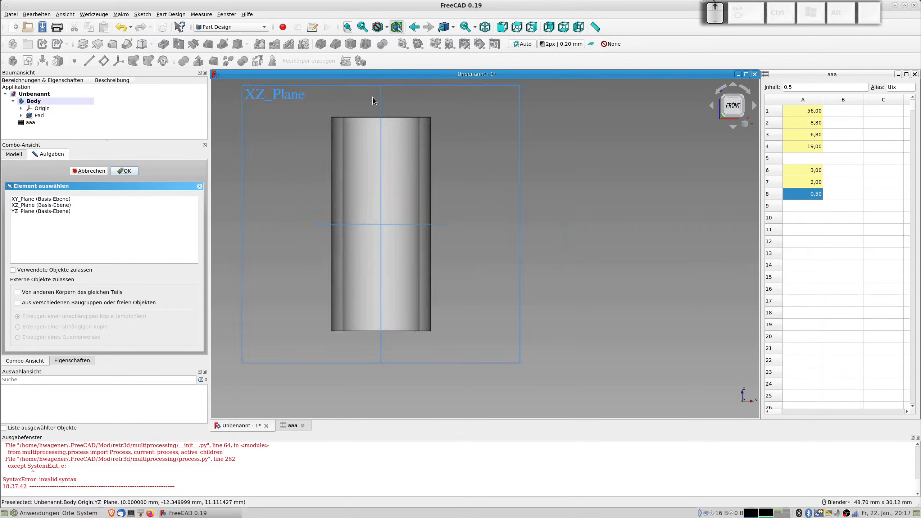
scroll(354, 102, up, 3)
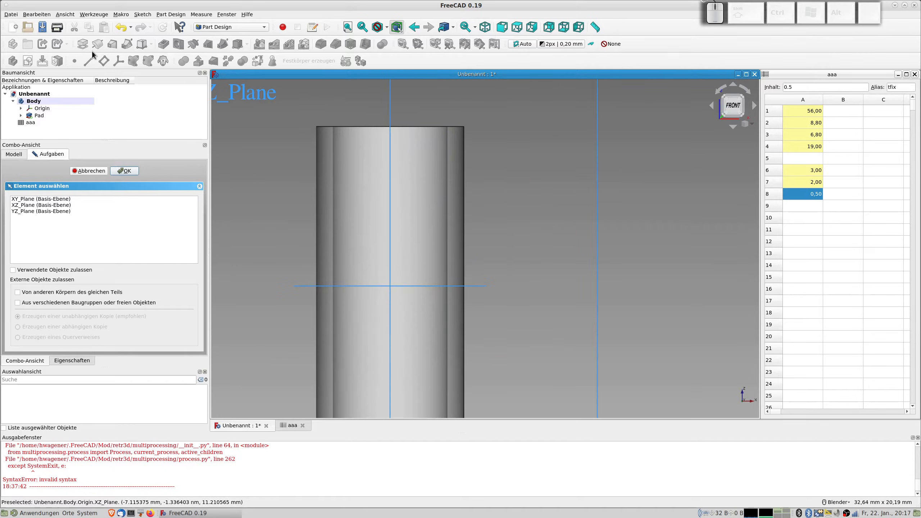
scroll(260, 204, down, 2)
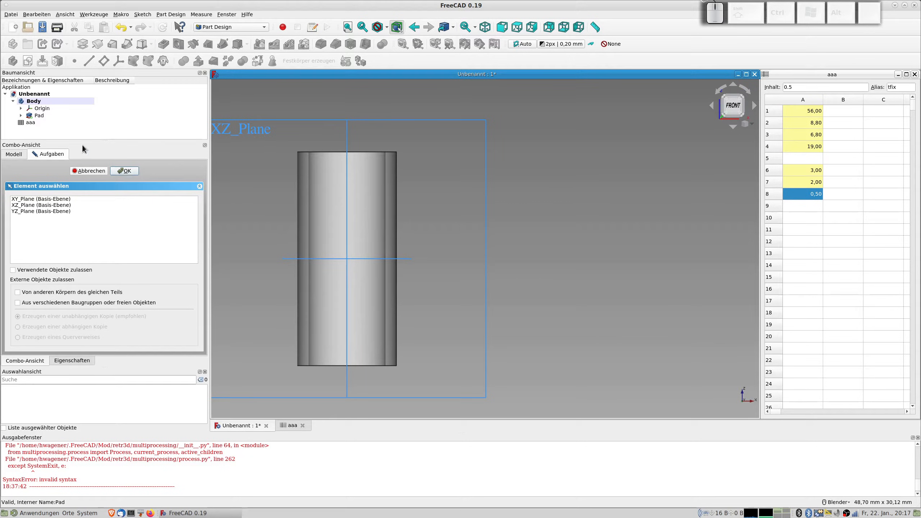
click(27, 206)
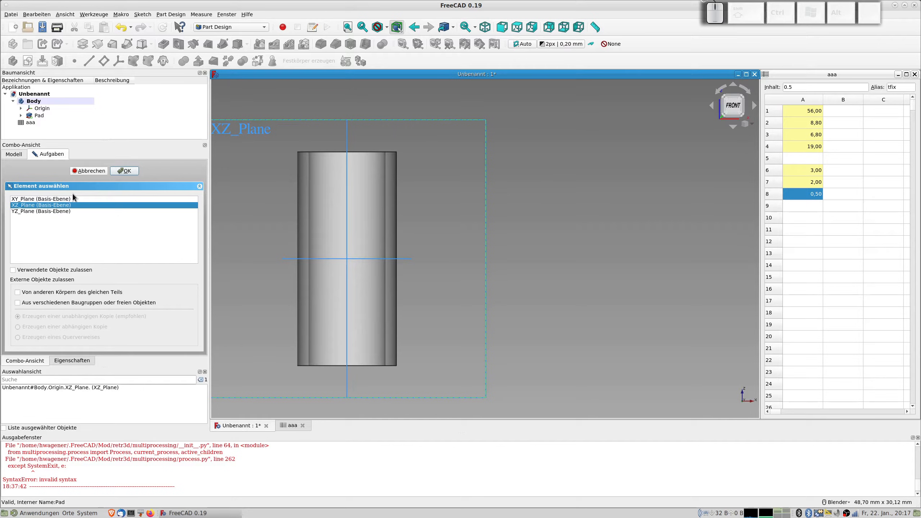
click(122, 171)
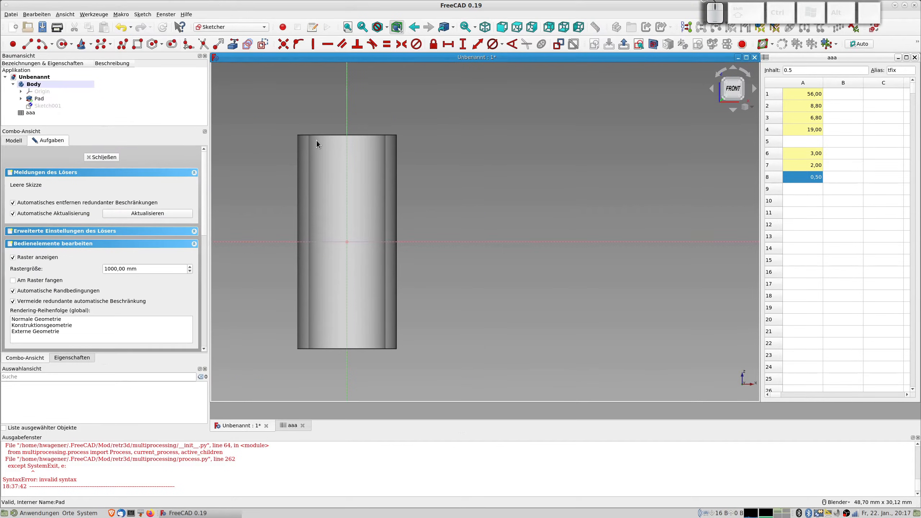
- Sketch a small rectangle across the inner edge of the tube's left wall, its upper edge about 9 mm above the horizontal axis
click(137, 44)
click(305, 139)
click(314, 153)
right_click(327, 161)
scroll(323, 155, up, 2)
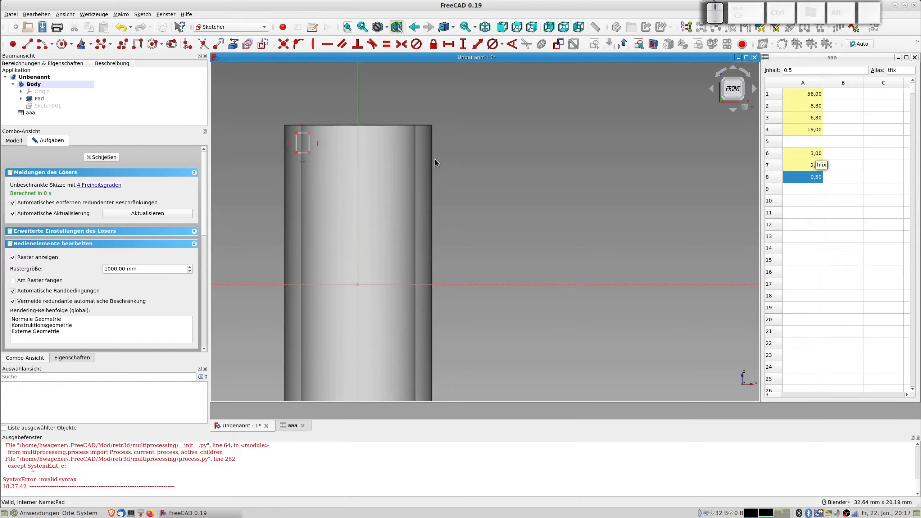
- Constrain the vertical distance from the rectangle's upper right corner to the horizontal axis with the formula aaa.hmtl/2-aaa.hfix
click(309, 133)
click(257, 286)
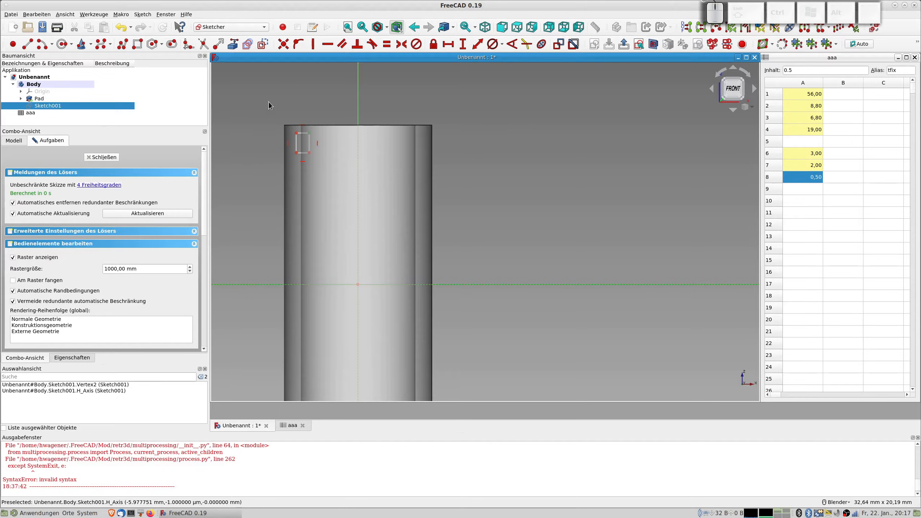
click(477, 46)
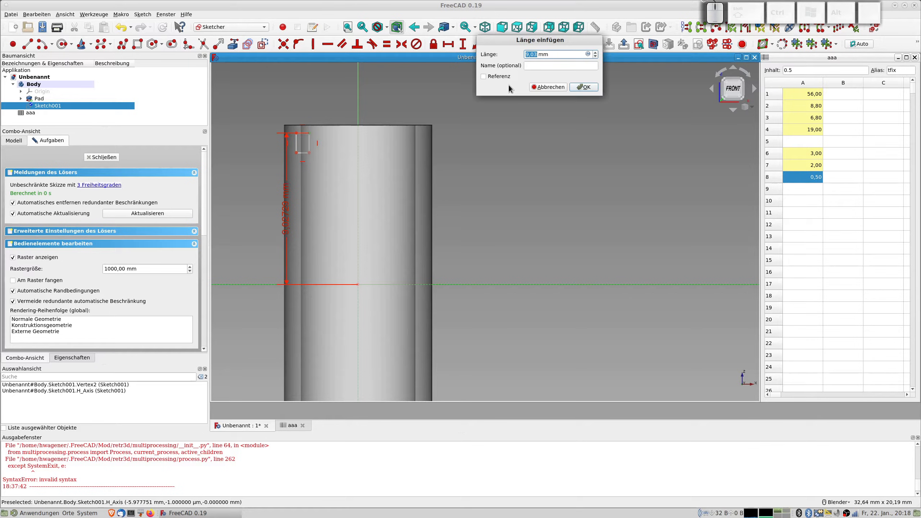
click(588, 54)
click(587, 53)
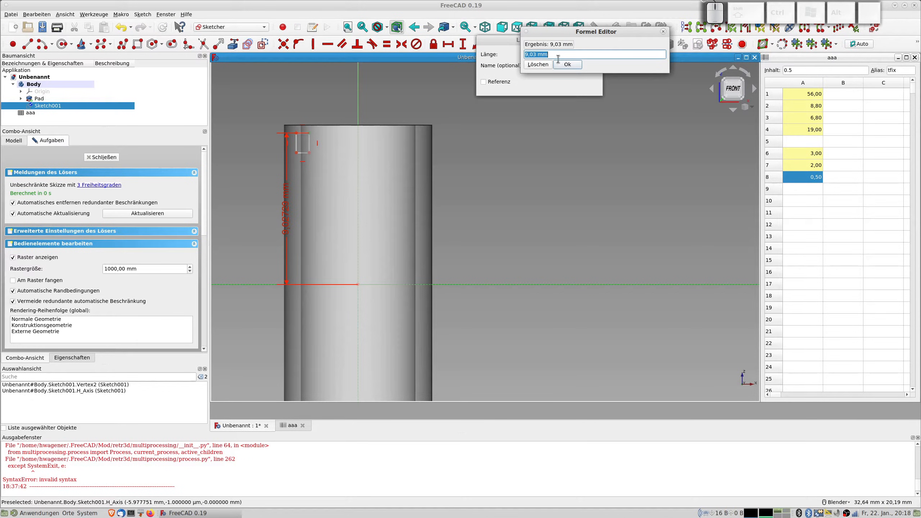
text(aaa.)
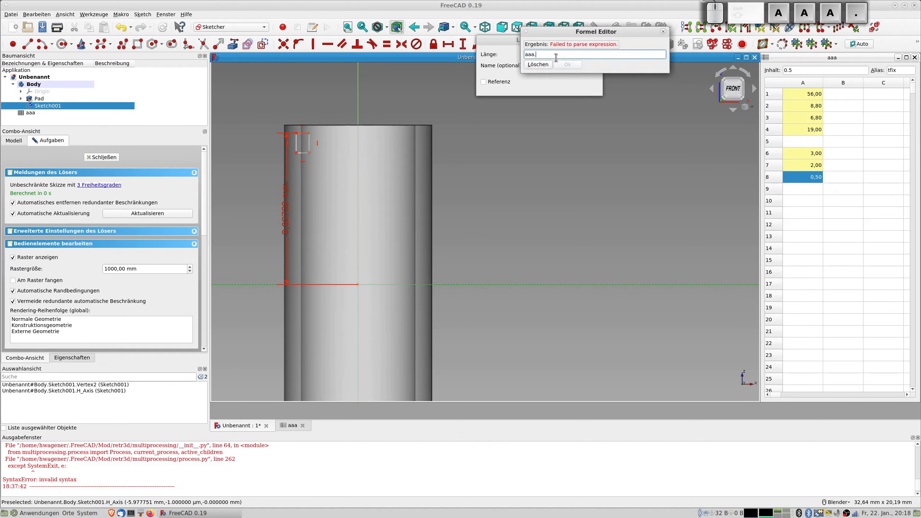
text(hmtl)
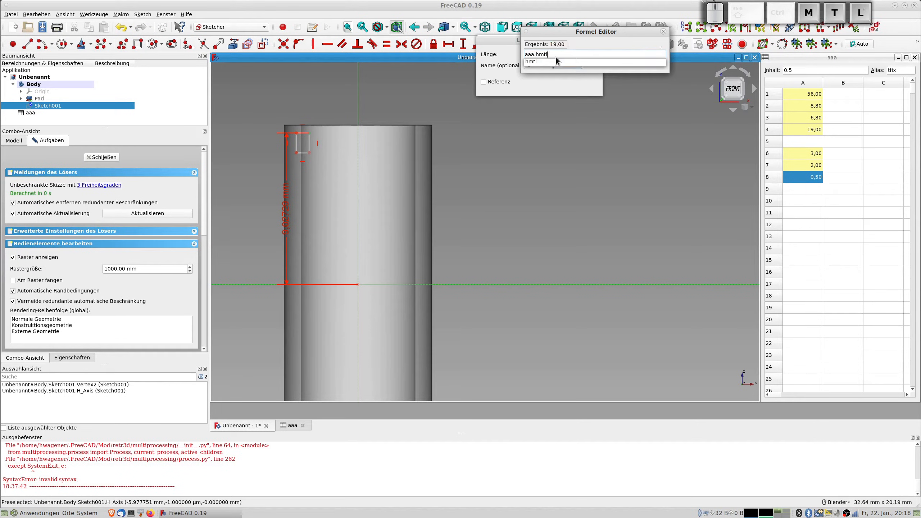
text(/2)
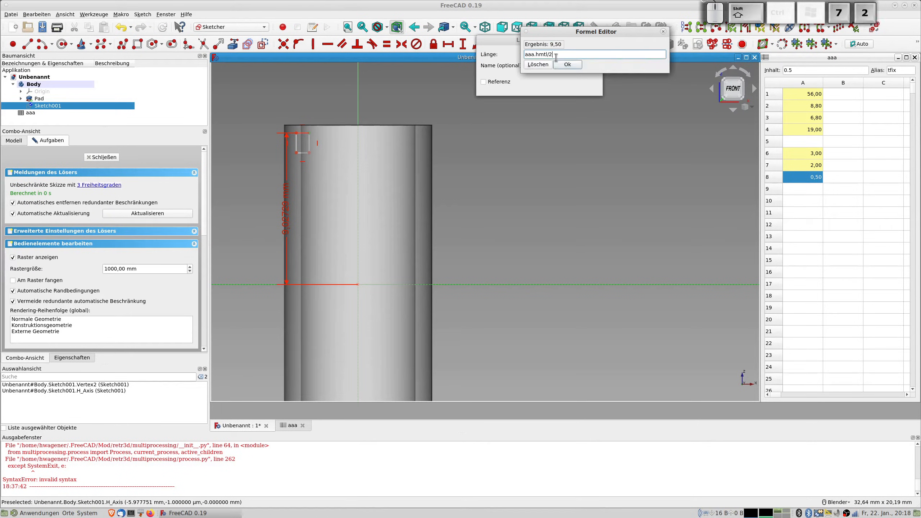
text(-)
text(aaa)
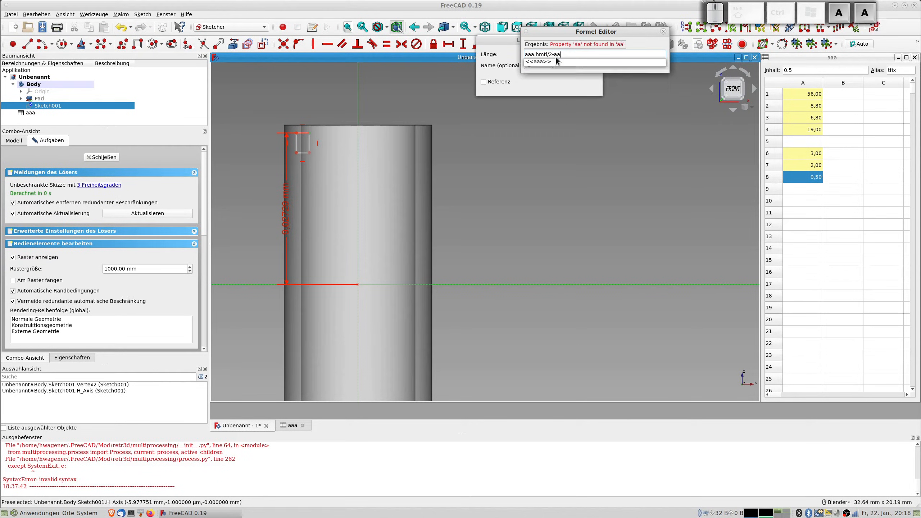
text(.hfix)
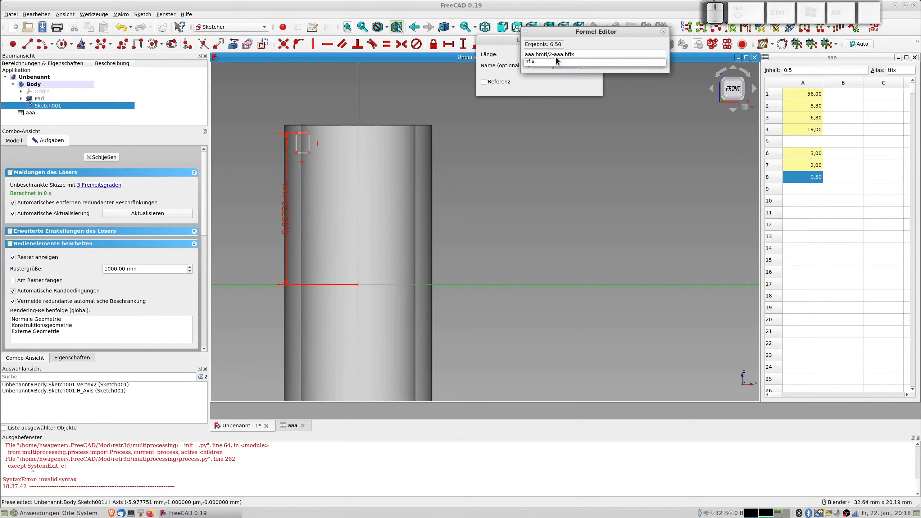
key(Tab)
key(Tab)
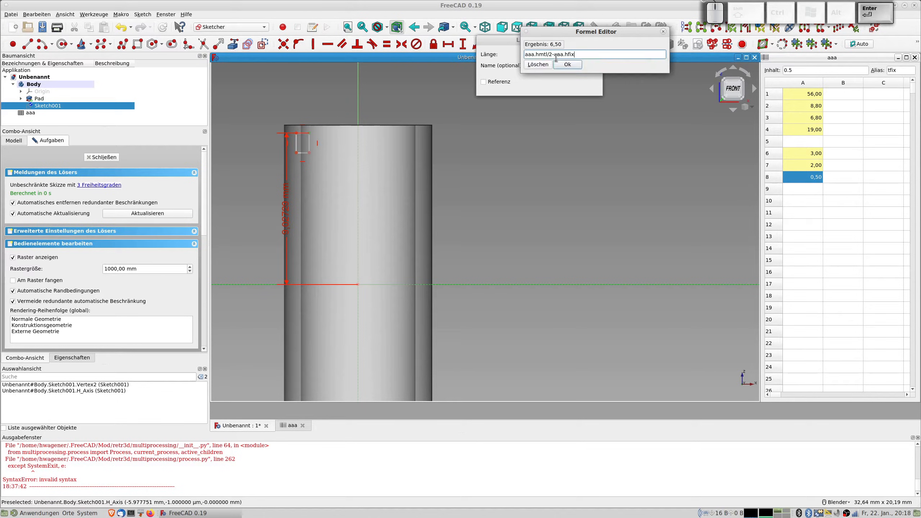
key(Return)
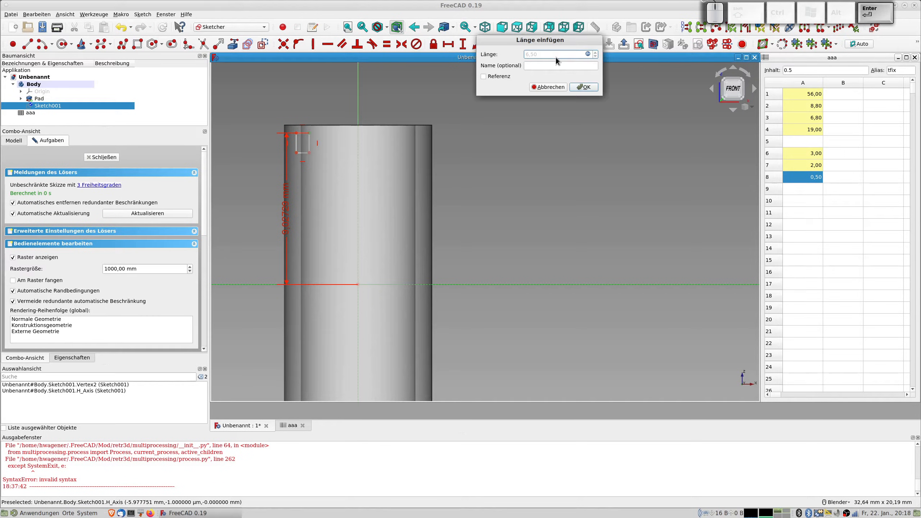
click(583, 87)
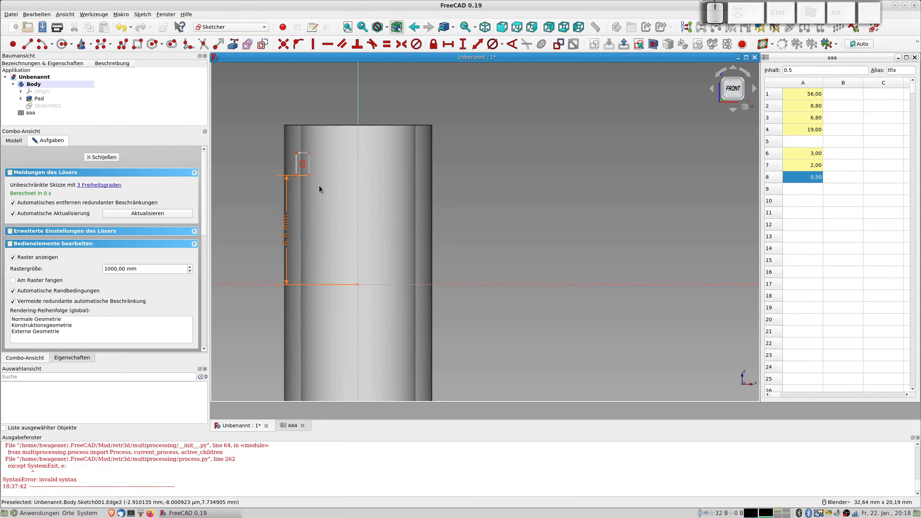
- Constrain the height of the rectangle's left vertical edge with the formula aaa.bfix
scroll(303, 180, up, 2)
click(296, 157)
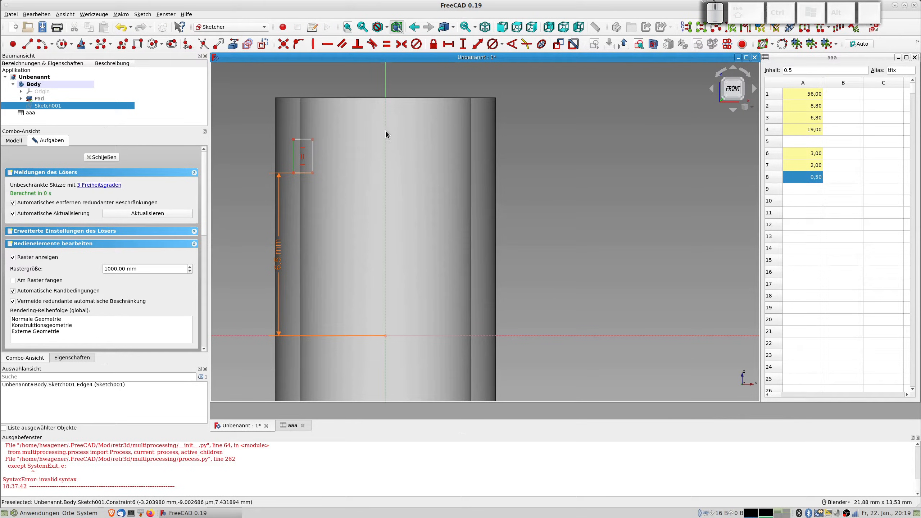
click(477, 45)
click(589, 53)
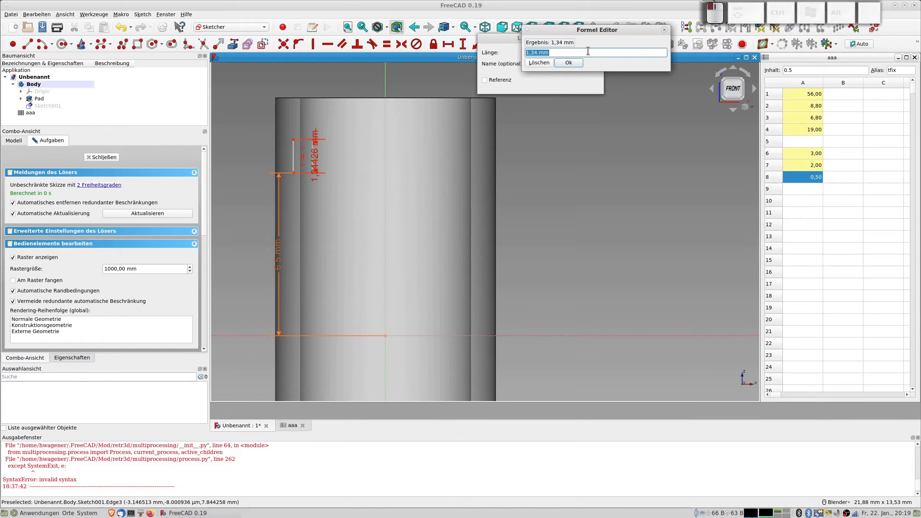
text(aaa.)
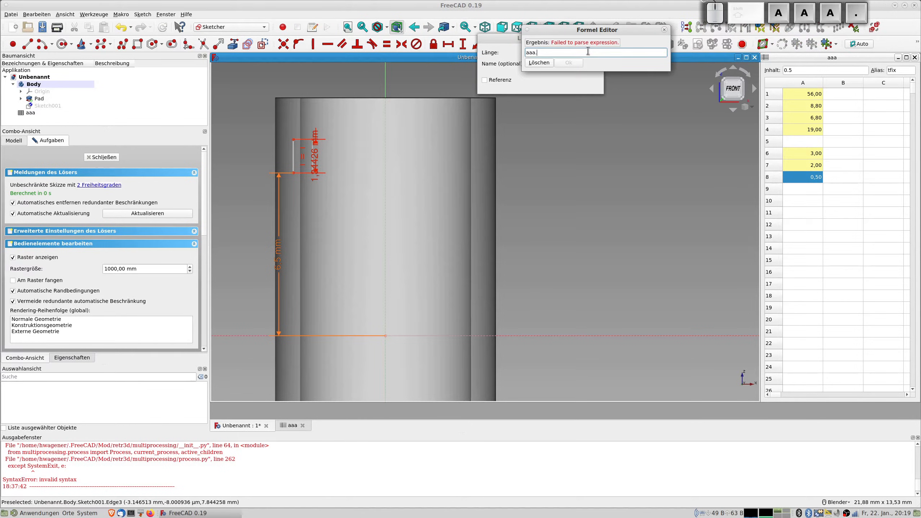
text(bfix)
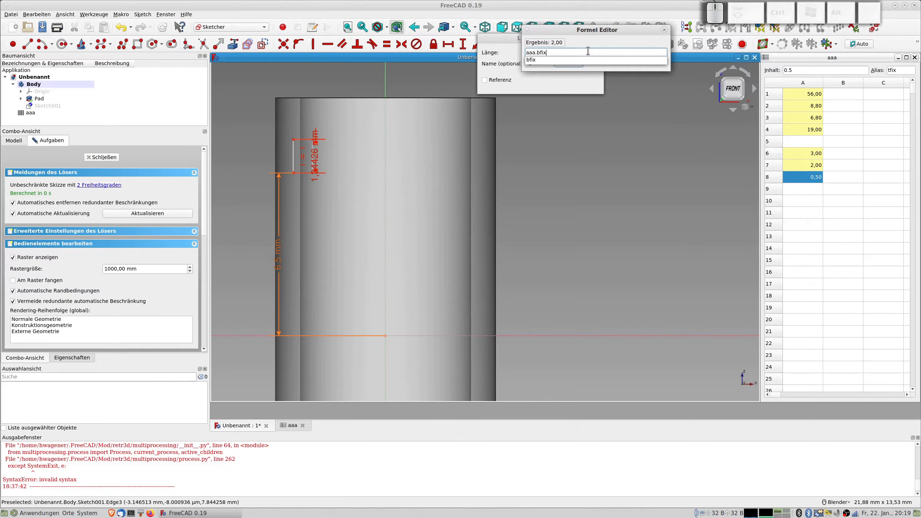
key(Return)
key(Return)
key(Tab)
key(Tab)
key(Tab)
key(Tab)
key(Return)
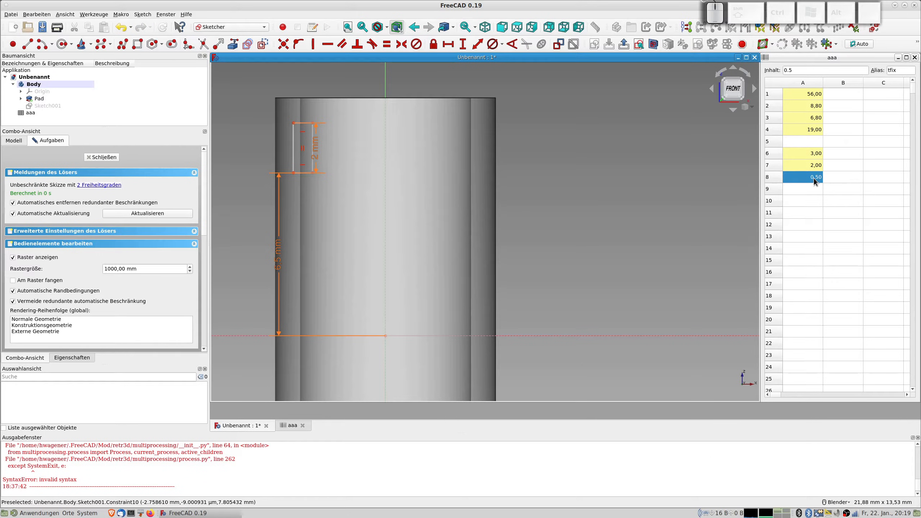
click(314, 126)
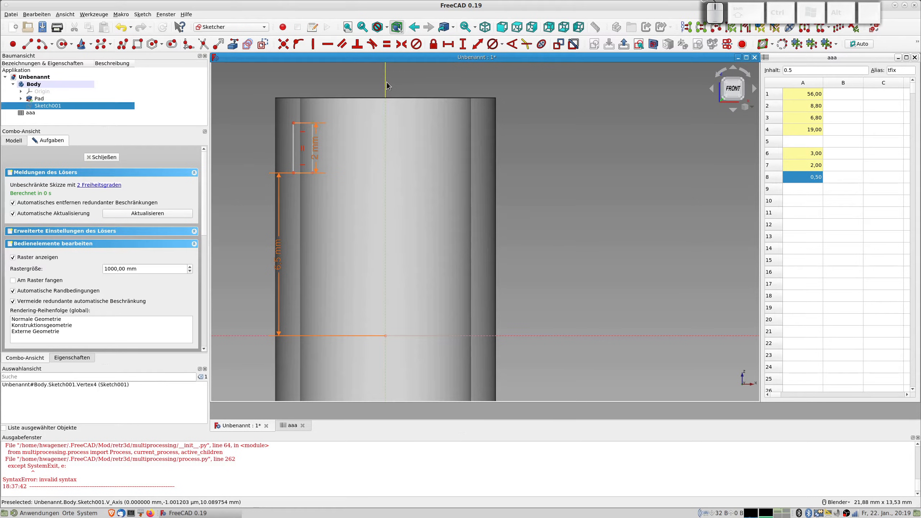
click(385, 84)
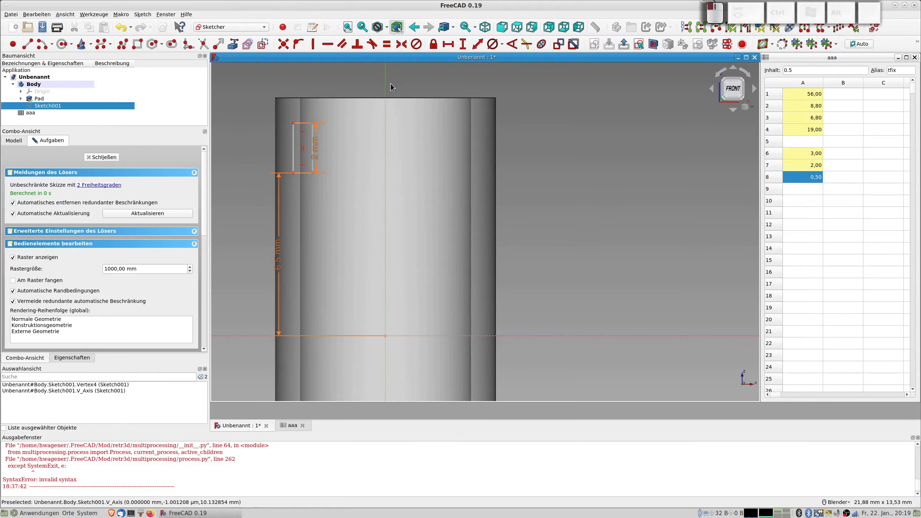
click(476, 46)
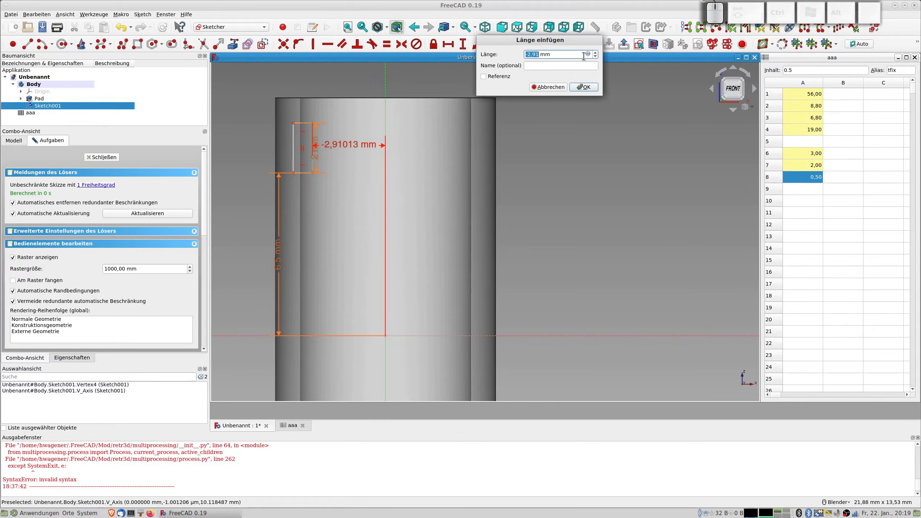
click(552, 87)
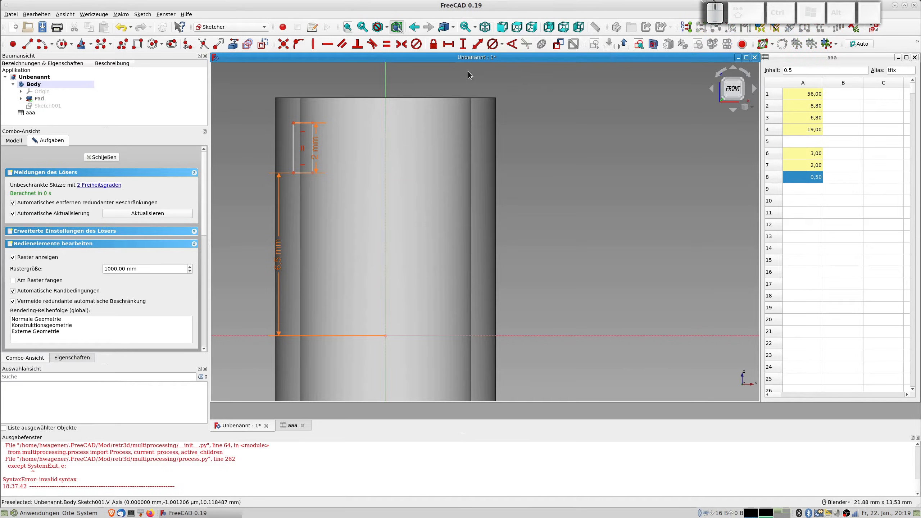
- Constrain the horizontal distance from the rectangle's upper right corner to the vertical axis with the formula aaa.dmmtl2-0.001
click(313, 124)
ctrl+click(384, 83)
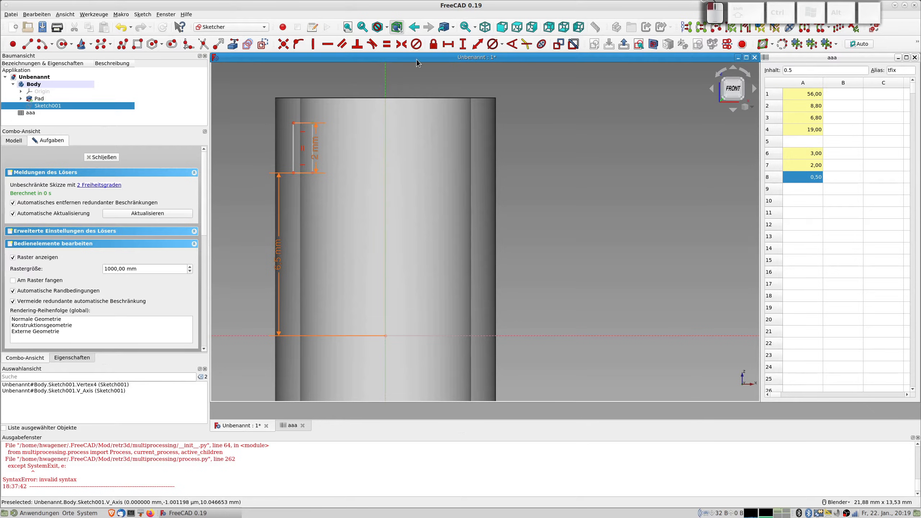
click(448, 44)
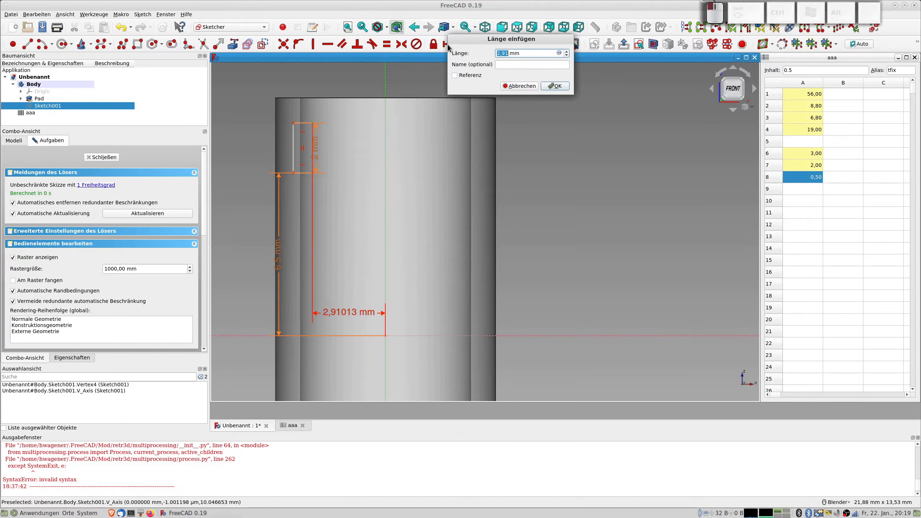
click(559, 53)
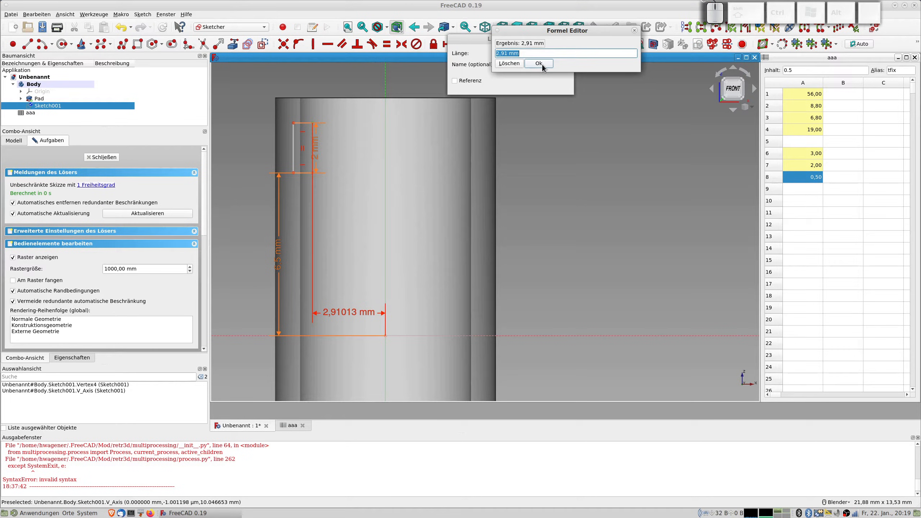
text(aaa)
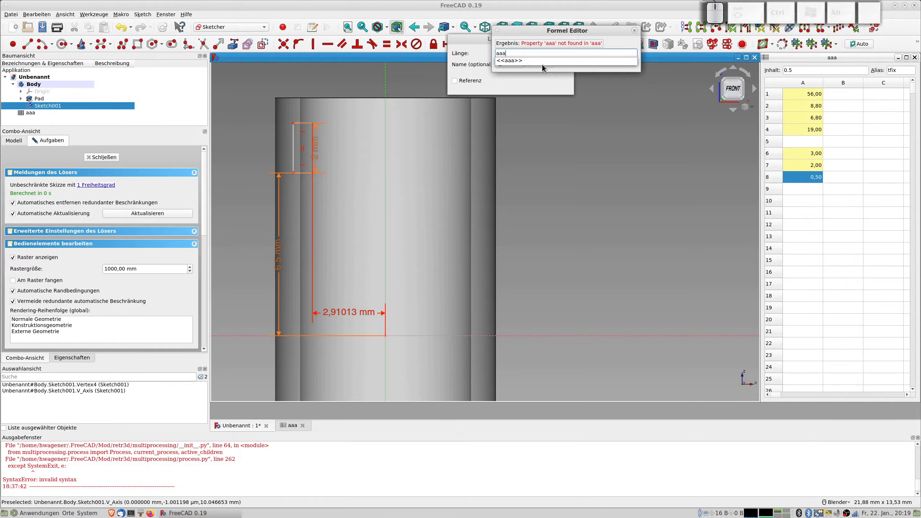
text(.)
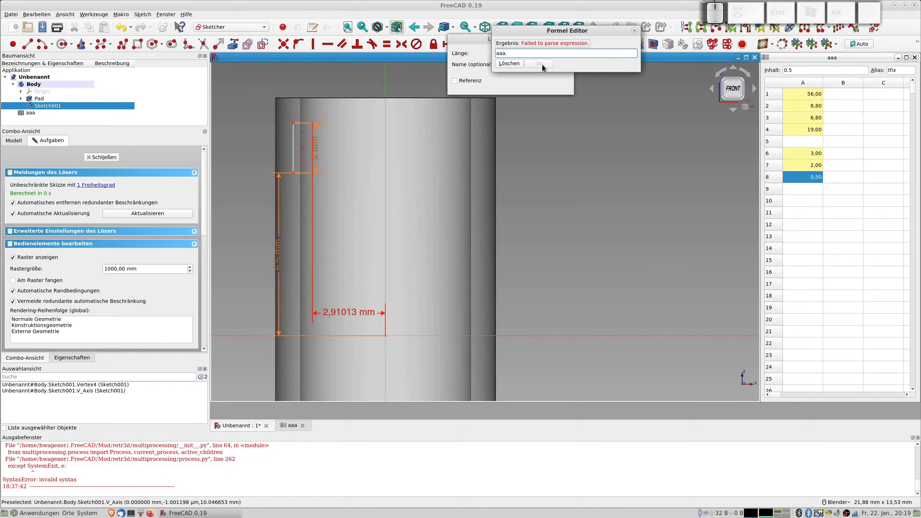
text(dmmtl2)
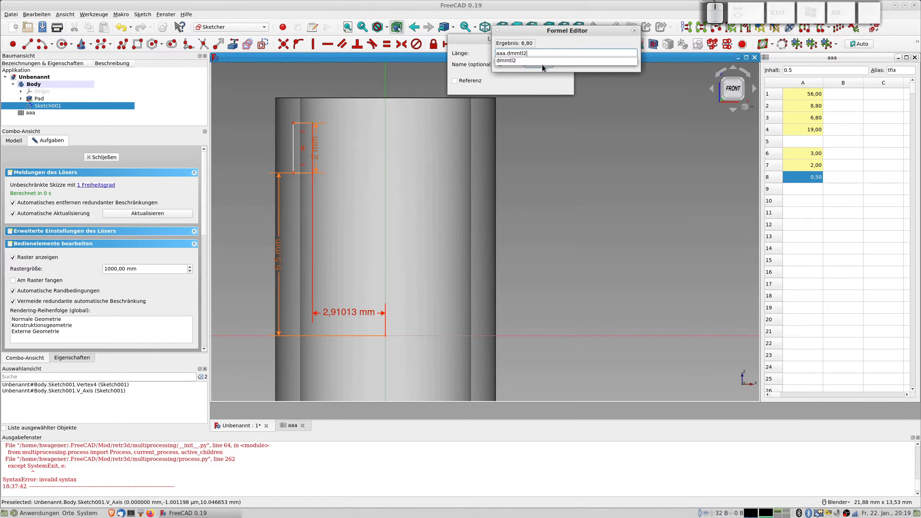
text(-0.001)
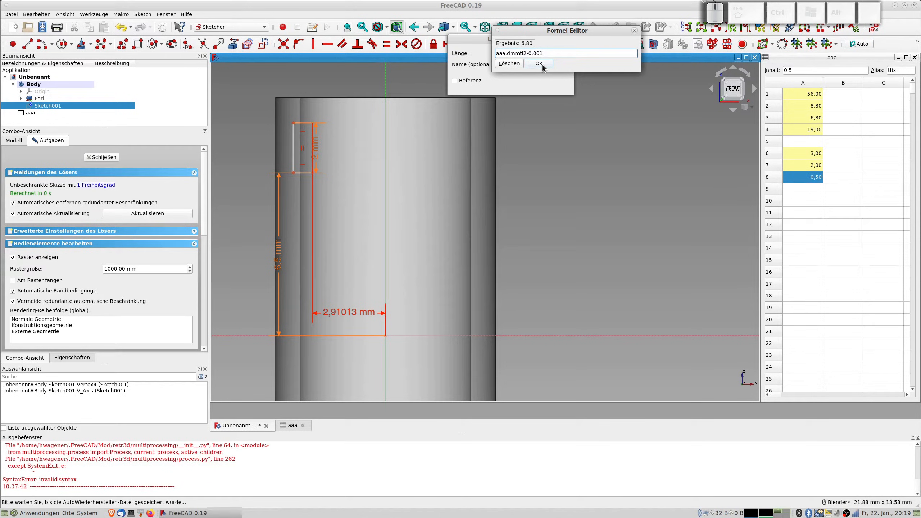
click(542, 64)
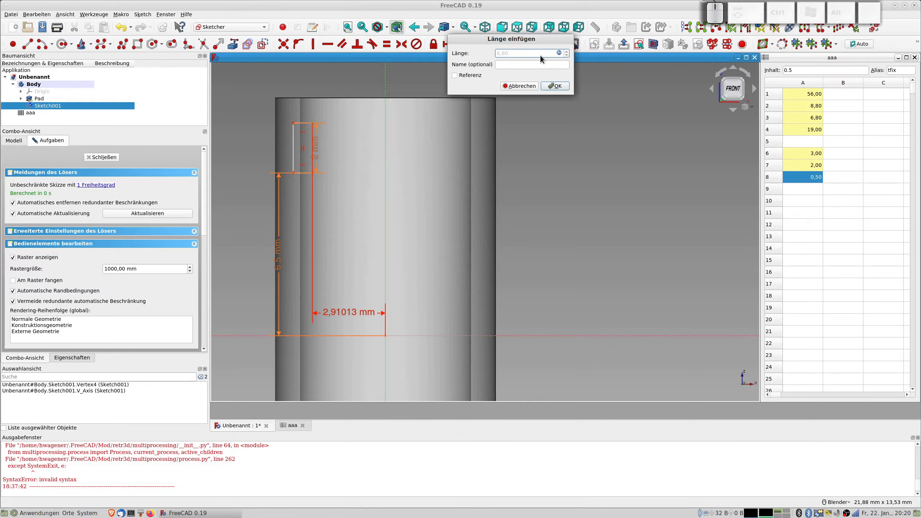
- Correct the horizontal distance formula to aaa.dmmtl2/2-0.001 and apply the constraint
click(558, 53)
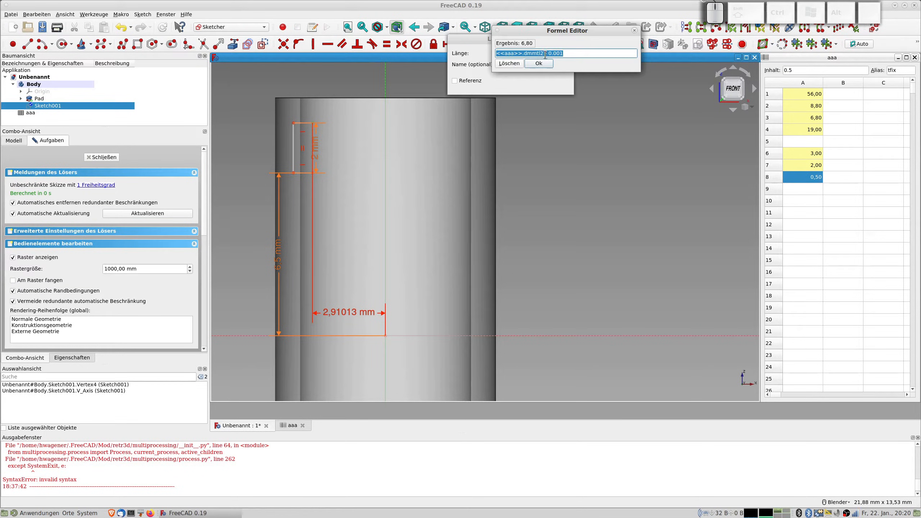
click(541, 53)
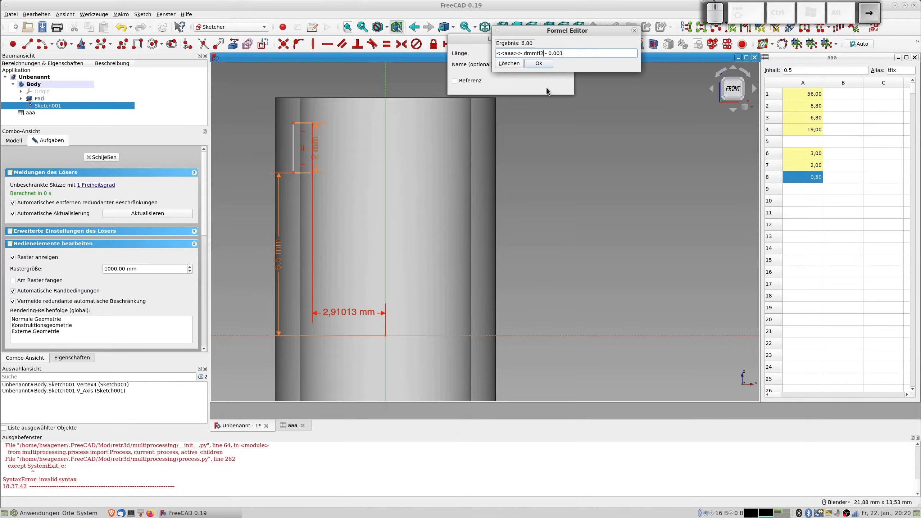
text(/2)
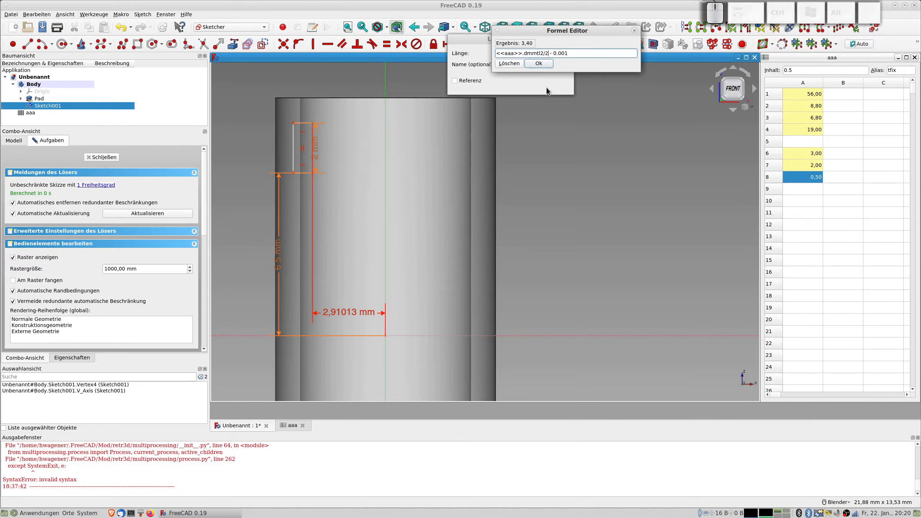
key(Return)
key(Tab)
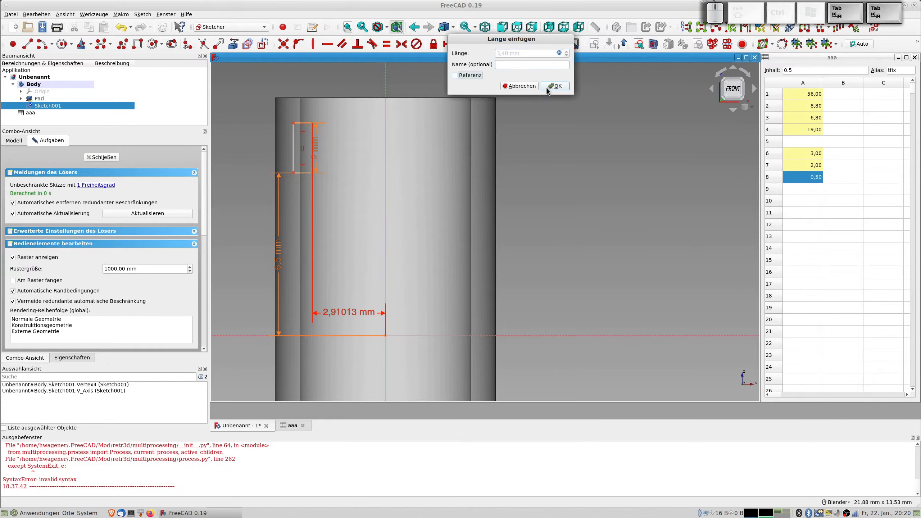
key(Return)
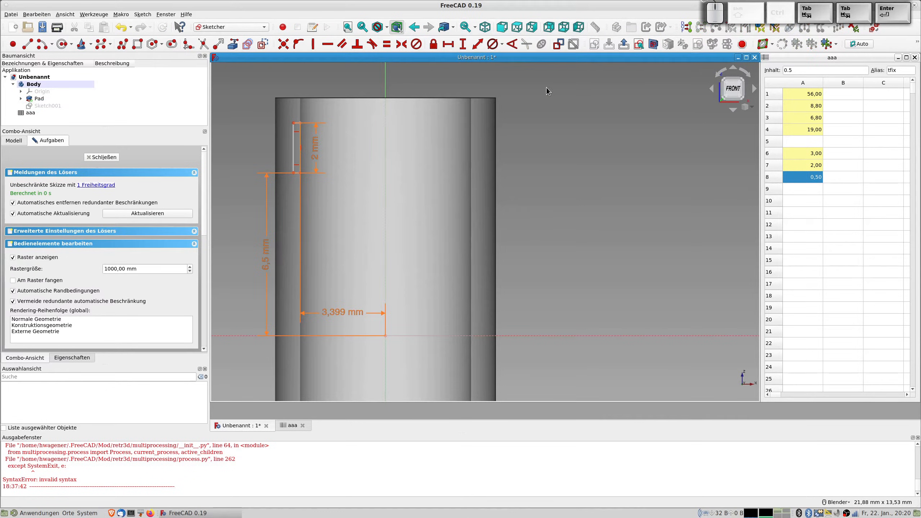
- Pull the rectangle's left edge slightly outward and constrain the length of its lower edge with the formula aaa.tfix
scroll(259, 134, up, 3)
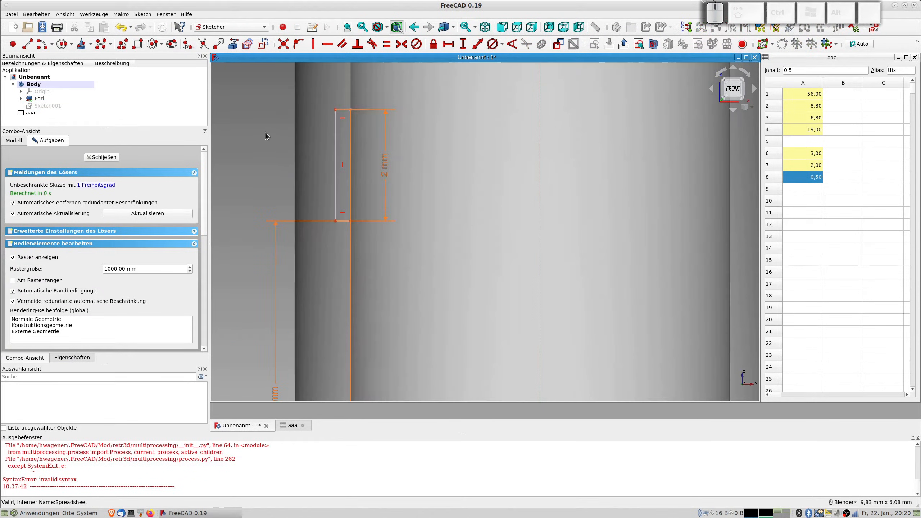
scroll(351, 115, up, 2)
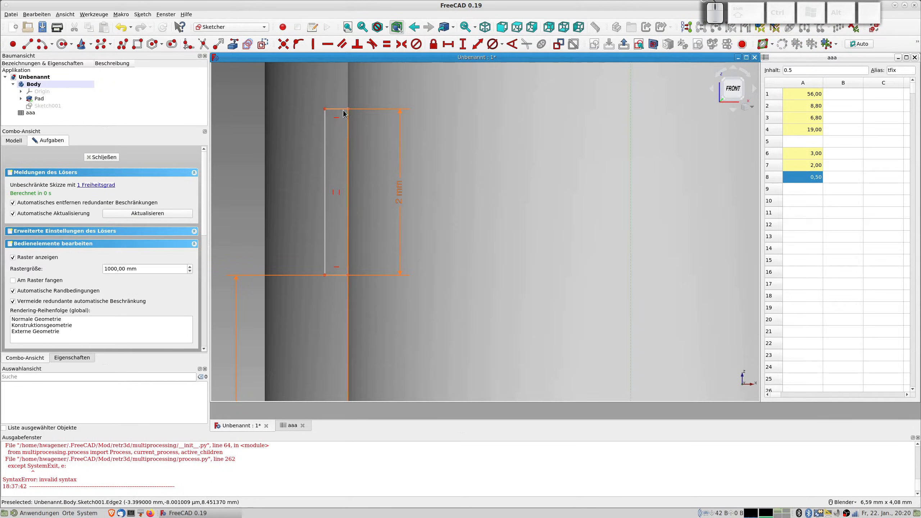
drag(326, 131, 320, 132)
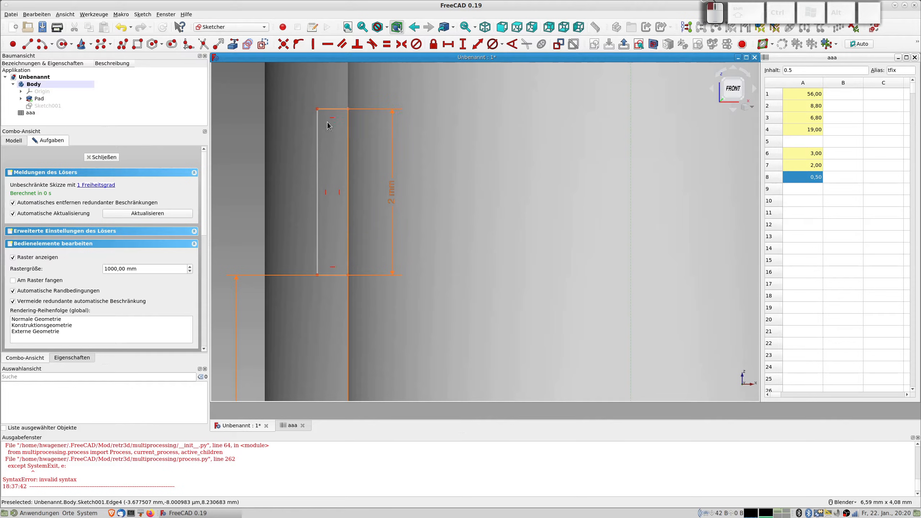
click(336, 275)
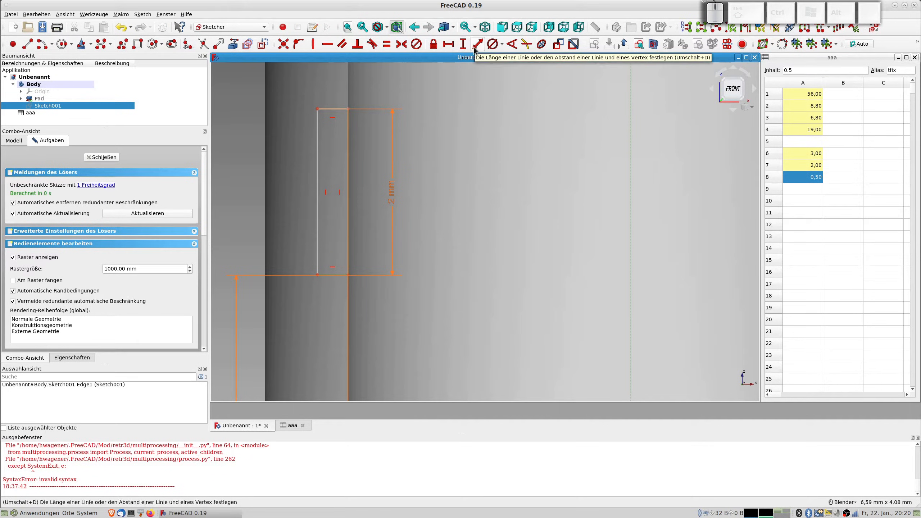
click(463, 49)
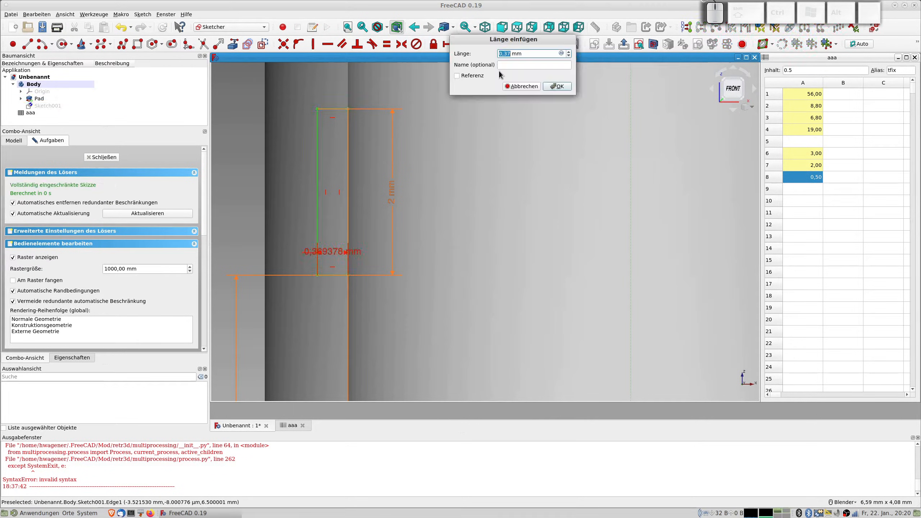
click(561, 53)
text(aaa.tf)
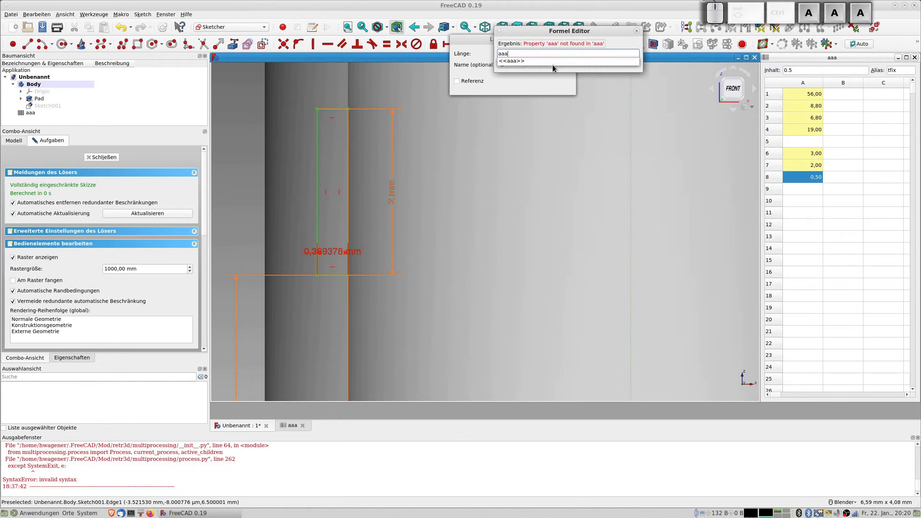
key(Return)
key(Tab)
key(Tab)
key(Tab)
key(Tab)
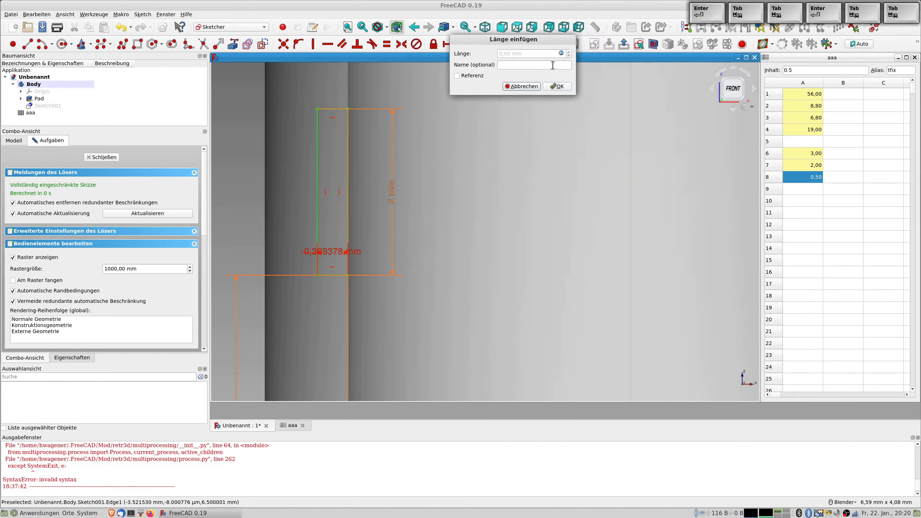
key(Return)
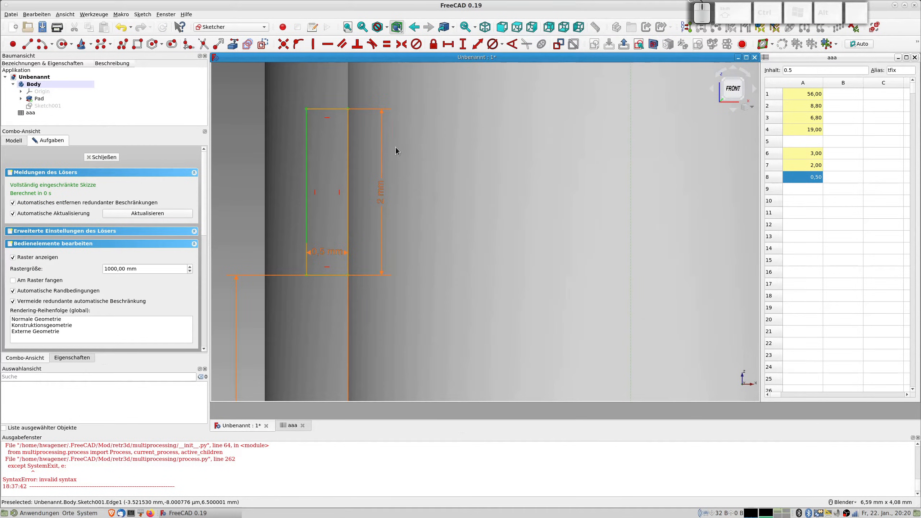
- Close the sketch and cut a 360° groove from it around the vertical sketch axis
scroll(396, 147, down, 3)
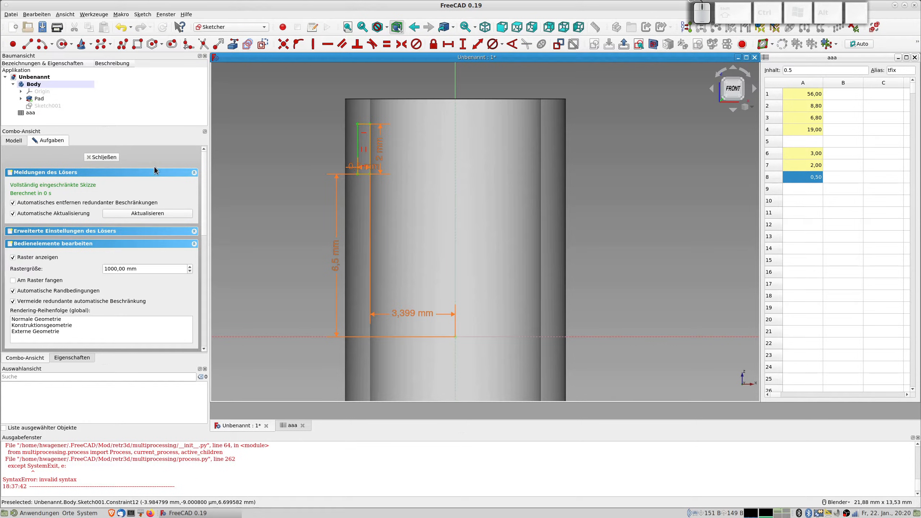
click(104, 157)
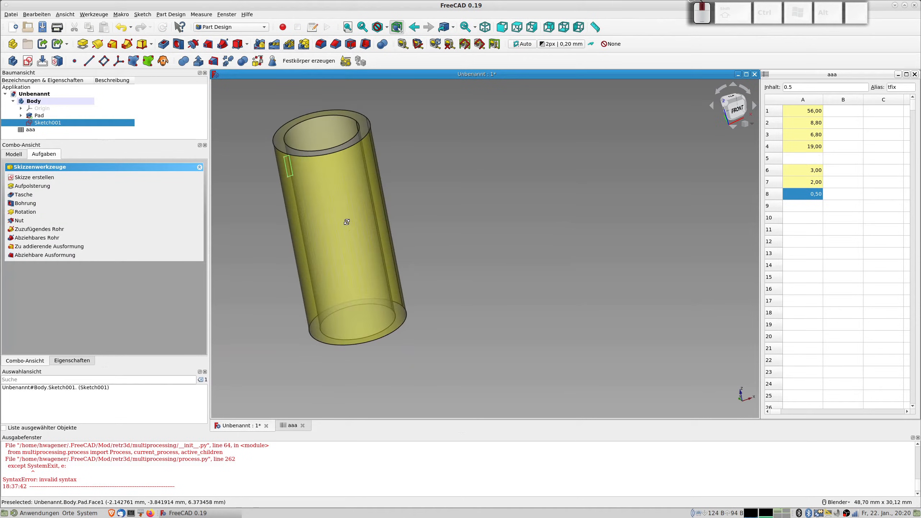
click(51, 123)
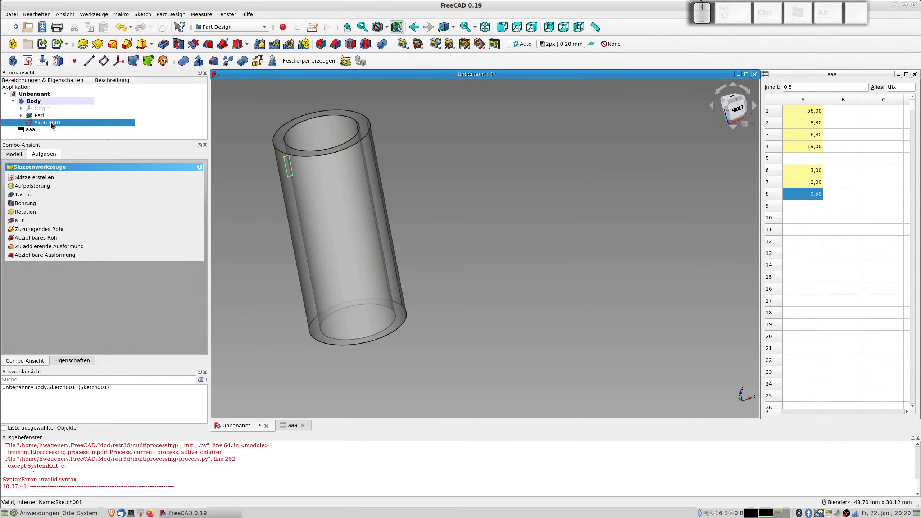
click(193, 43)
middle_drag(384, 192, 388, 160)
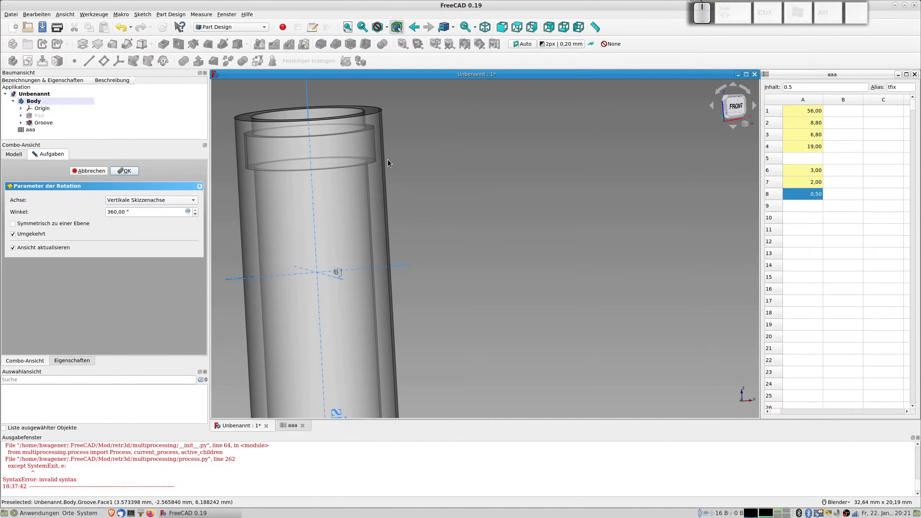
scroll(386, 171, down, 4)
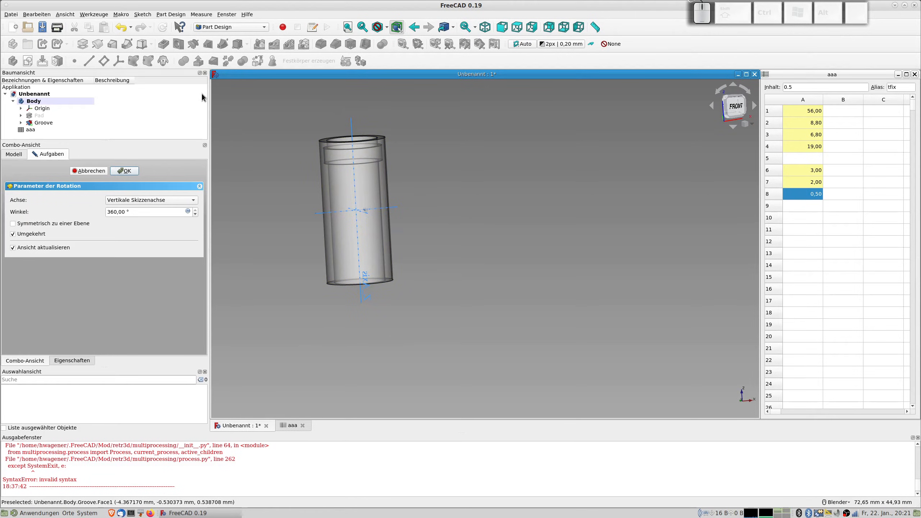
key(1)
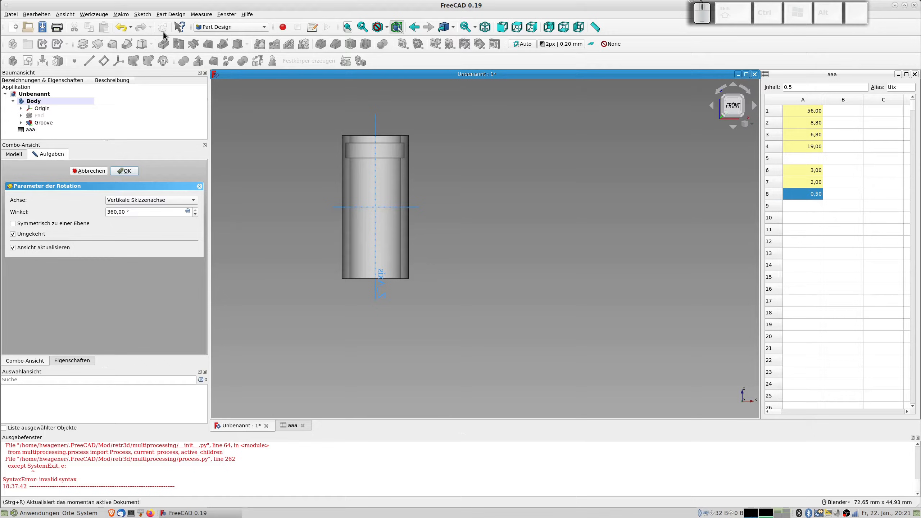
click(124, 171)
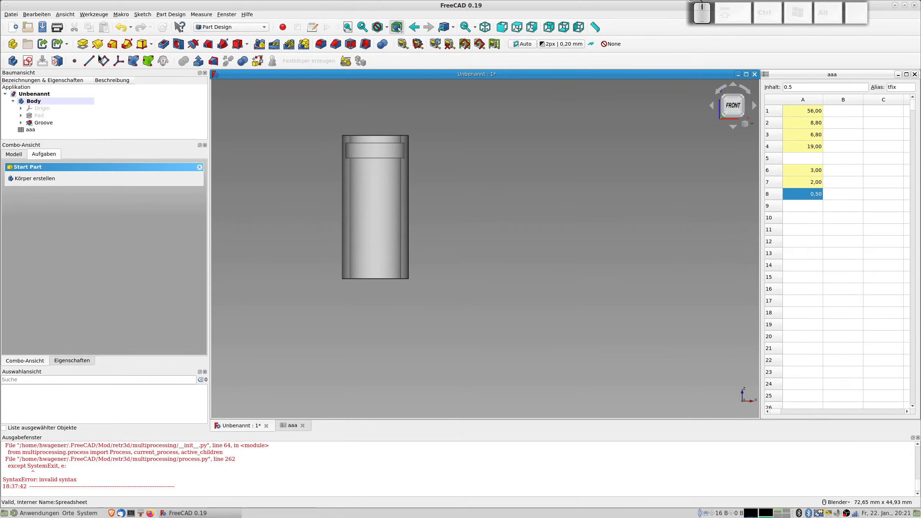
- Create another sketch on the XZ base plane for a second groove near the tube's lower end
click(28, 61)
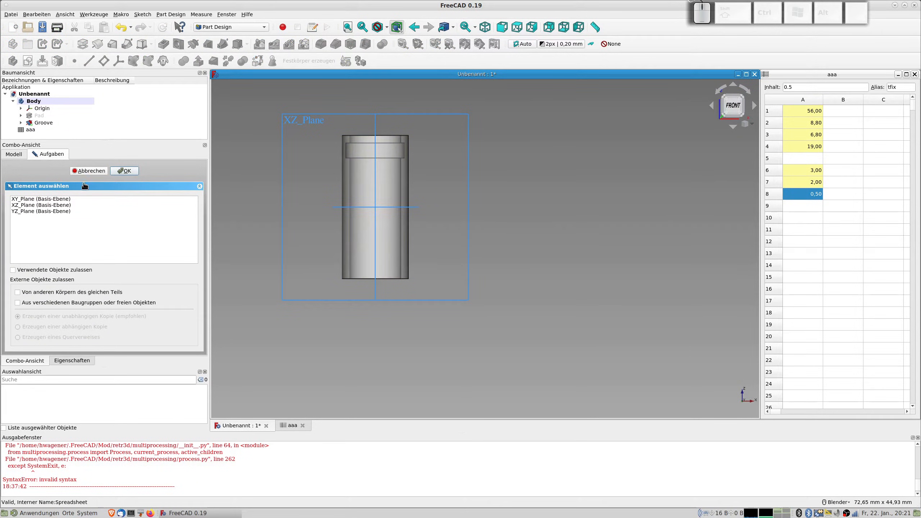
click(36, 206)
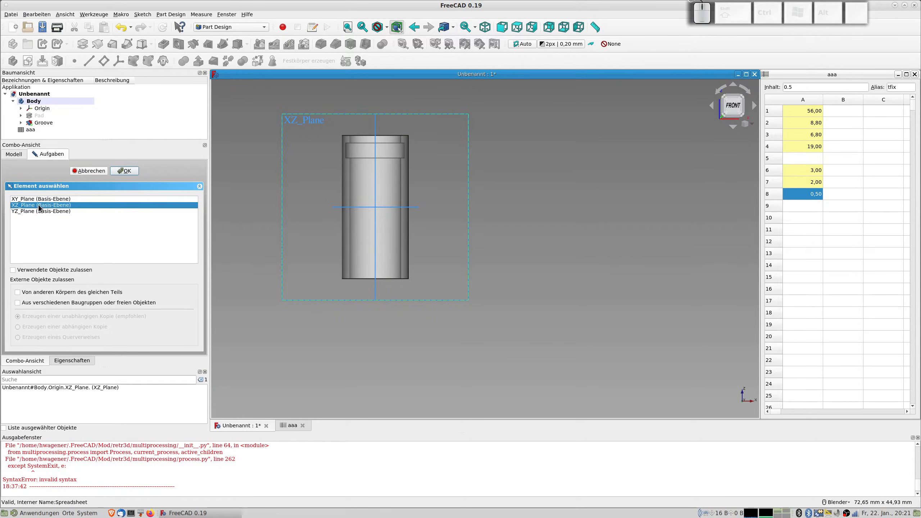
click(123, 170)
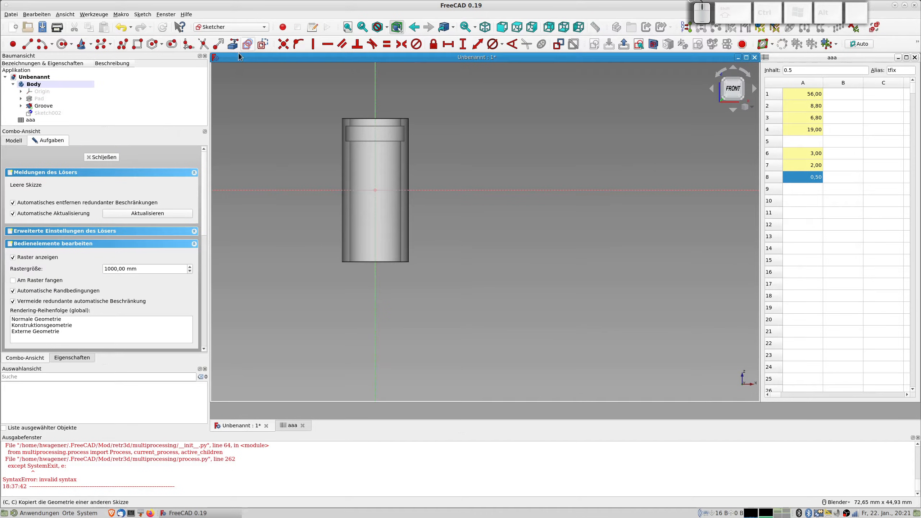
- Sketch a small rectangle across the inner edge of the left wall near the tube's lower end, its upper edge about 7.3 mm below the horizontal axis
click(137, 44)
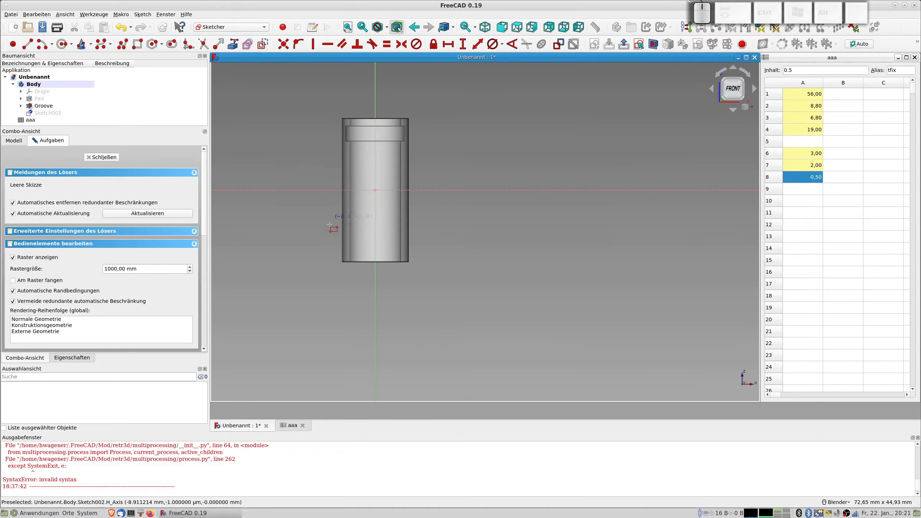
click(347, 245)
click(355, 257)
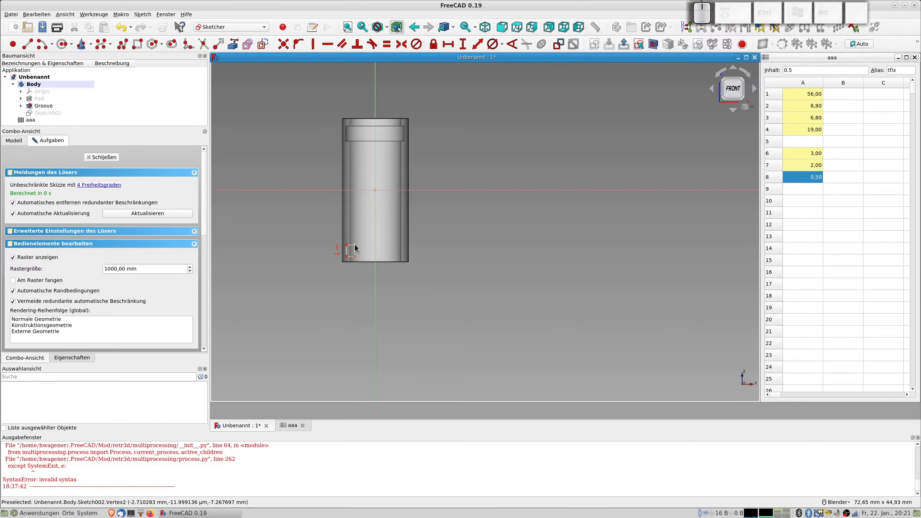
scroll(367, 260, up, 2)
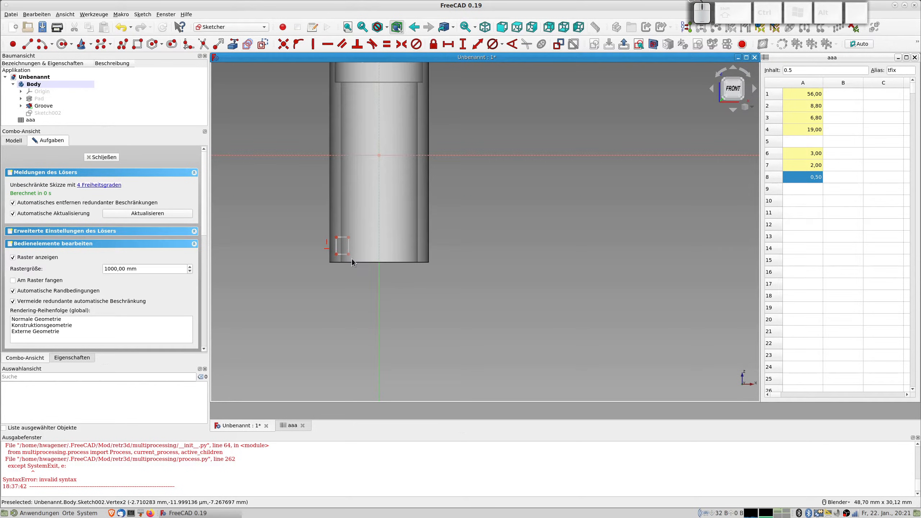
scroll(361, 201, down, 2)
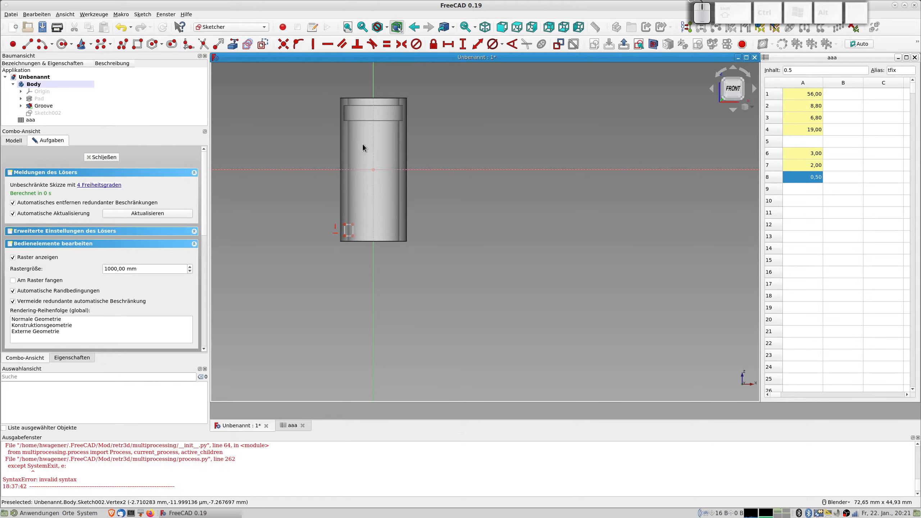
- Constrain the vertical distance between the rectangle's lower right corner and the horizontal axis with the formula aaa.hmtl/2-aaa.hfix
click(353, 236)
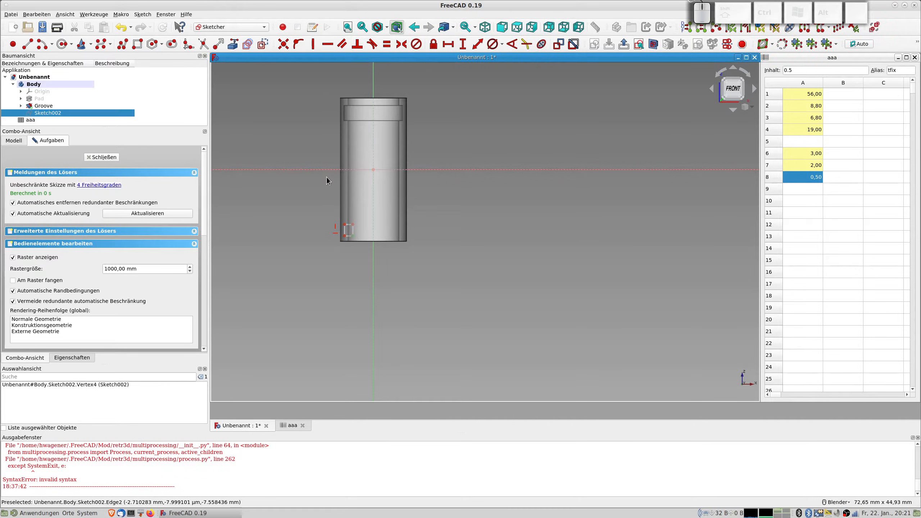
click(327, 170)
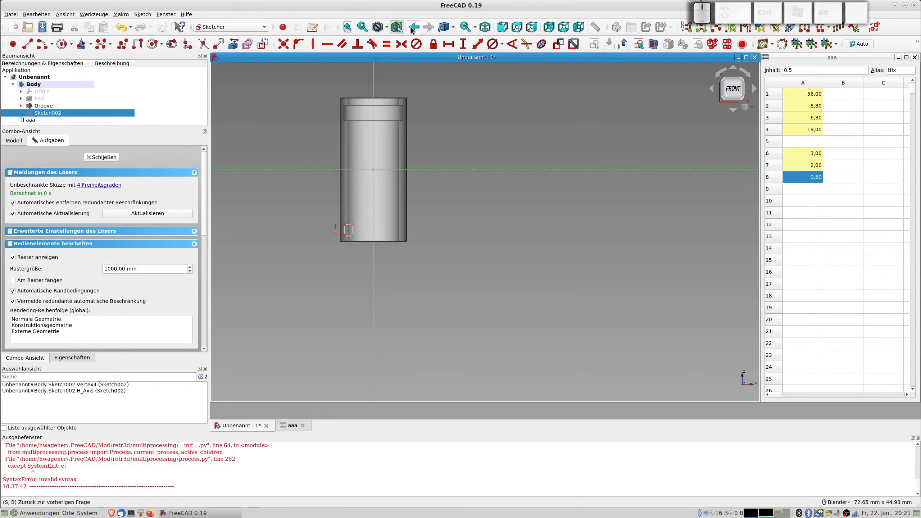
click(461, 45)
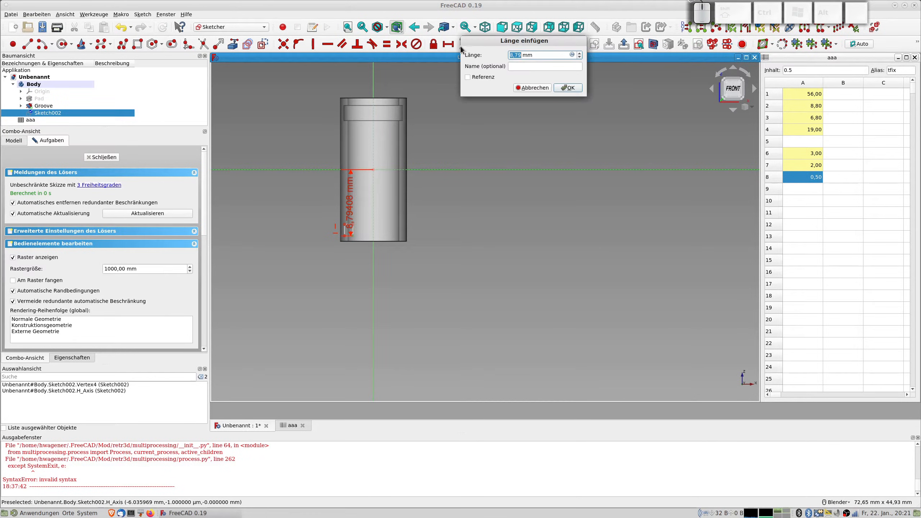
click(572, 54)
text(aaa.)
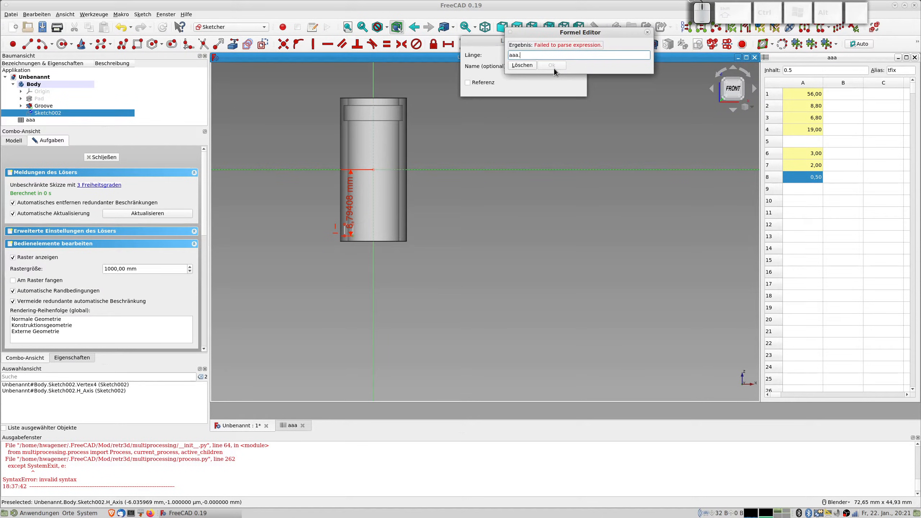
text(hmtl)
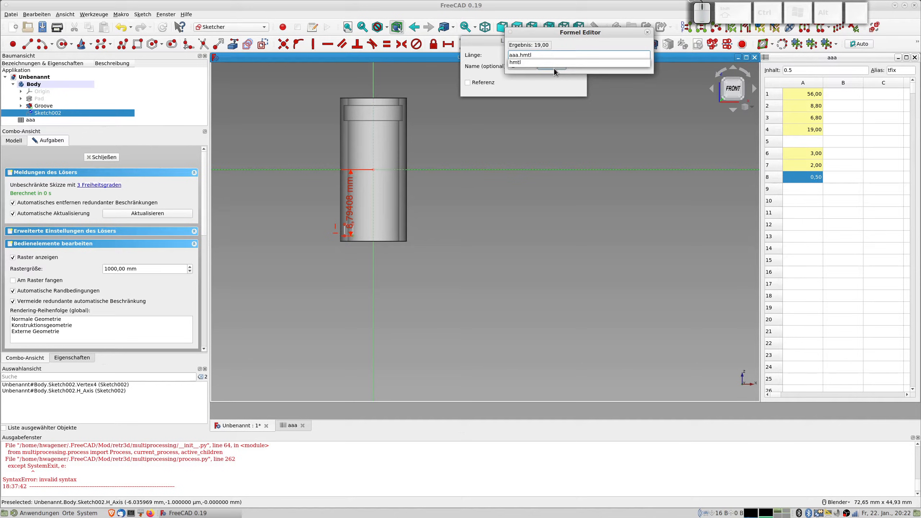
text(/2)
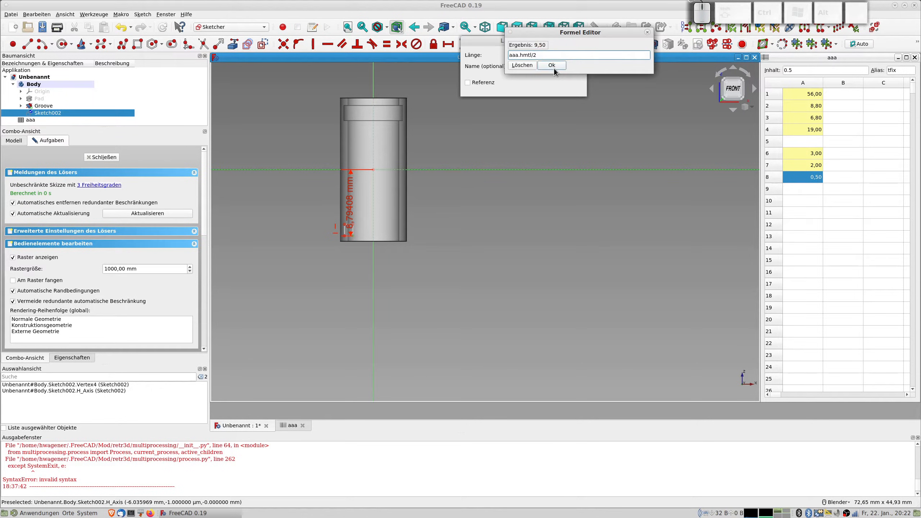
text(-aaa.)
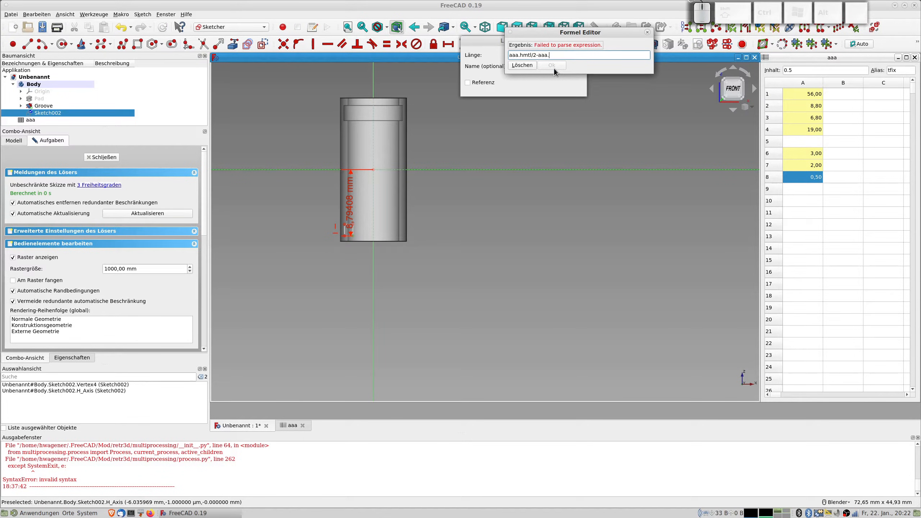
text(hfix)
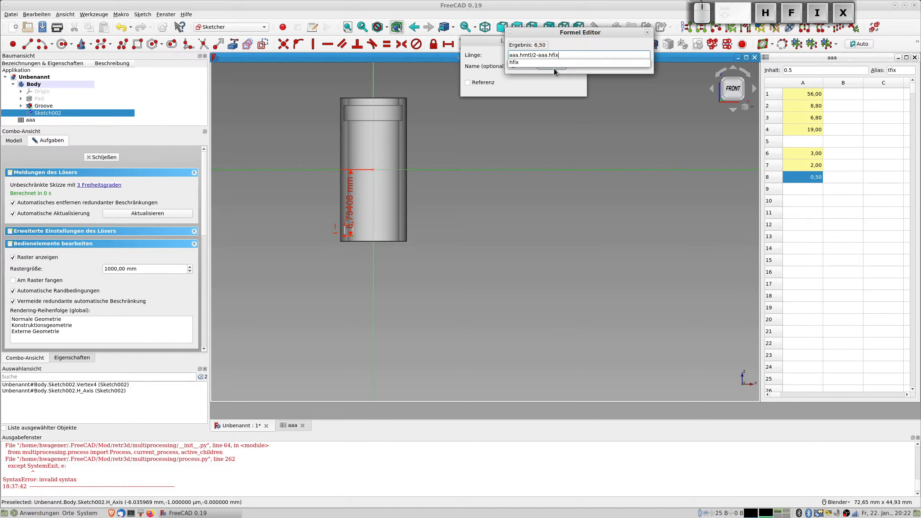
key(Return)
key(Tab)
key(Tab)
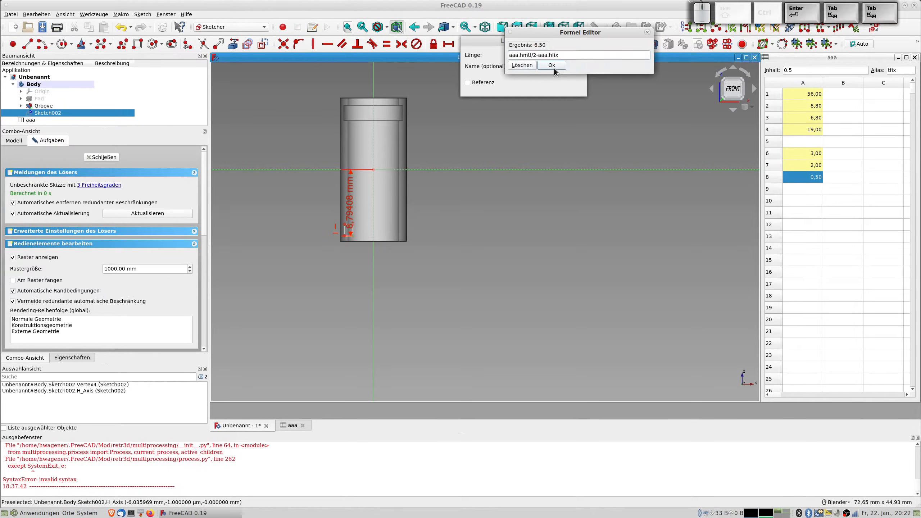
key(Return)
key(Tab)
key(Tab)
key(Tab)
key(Return)
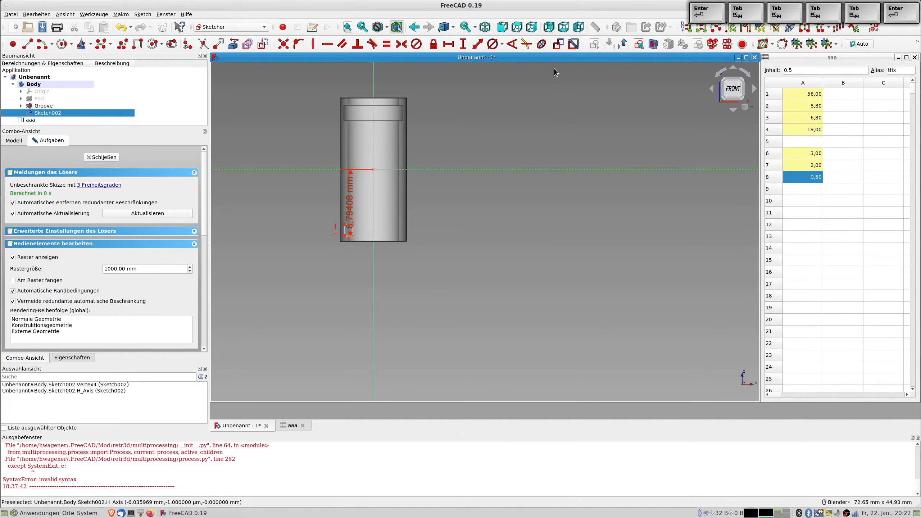
- Constrain the length of the rectangle's left edge with the formula aaa.bfix
scroll(323, 225, up, 5)
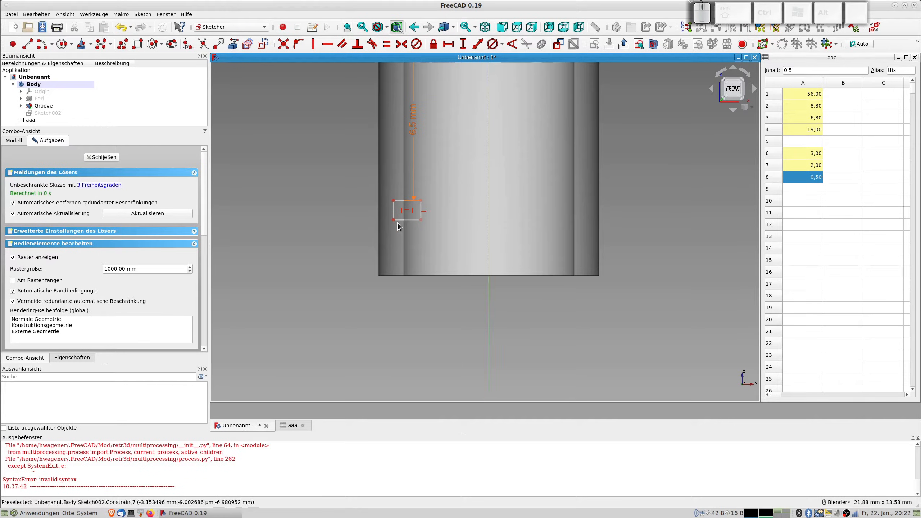
click(394, 210)
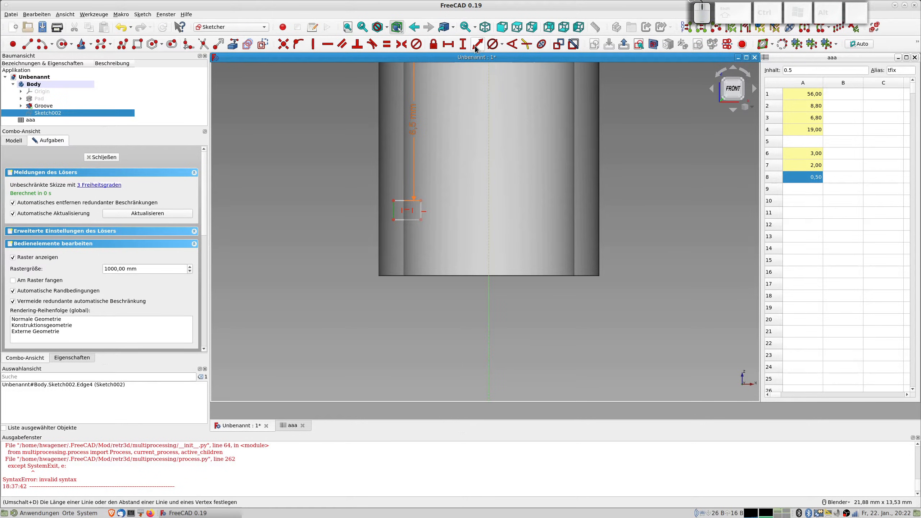
click(463, 44)
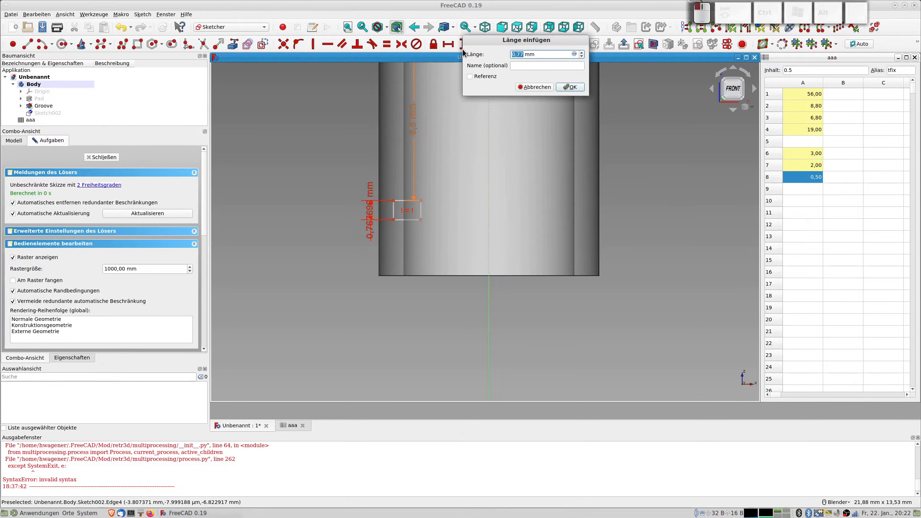
click(574, 54)
text(aaa.bfix)
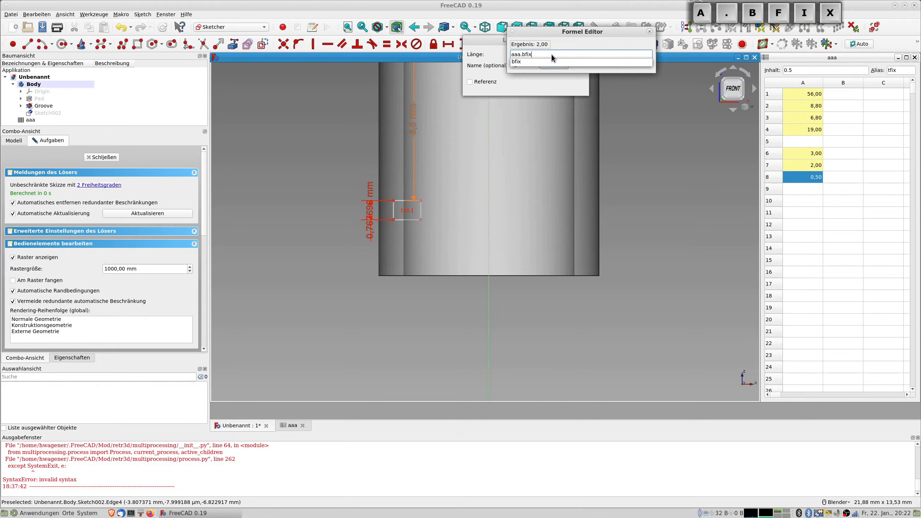
click(551, 54)
key(Return)
key(Tab)
key(Tab)
key(Return)
key(Tab)
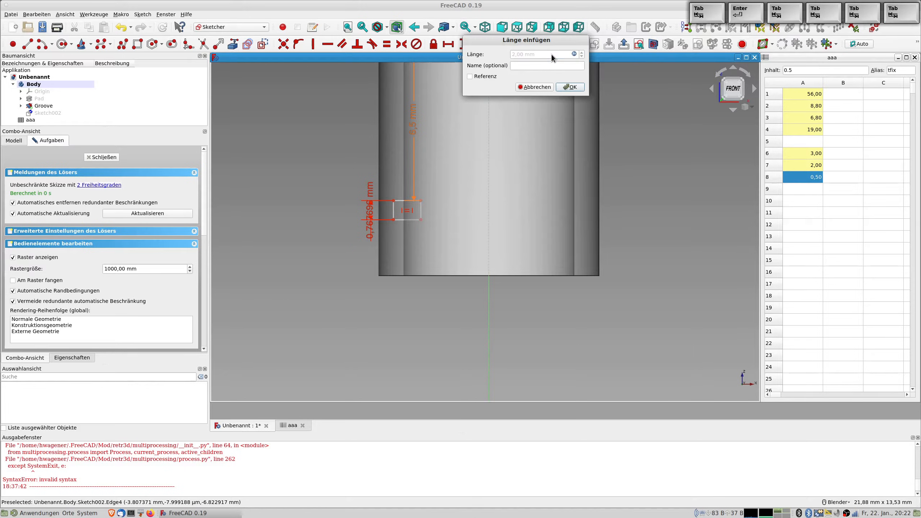
key(Return)
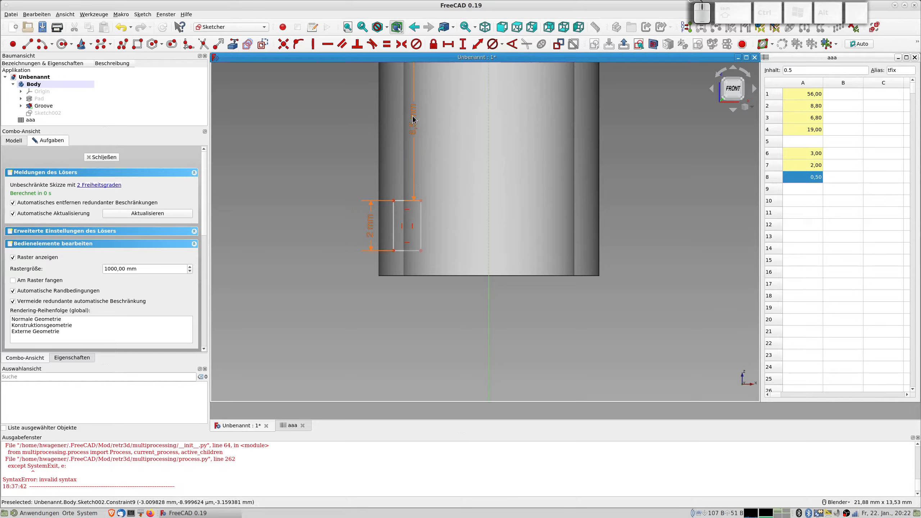
- Delete the rectangle's height constraint and pull its lower edge up above the edge that is fixed relative to the horizontal axis
click(375, 235)
key(Delete)
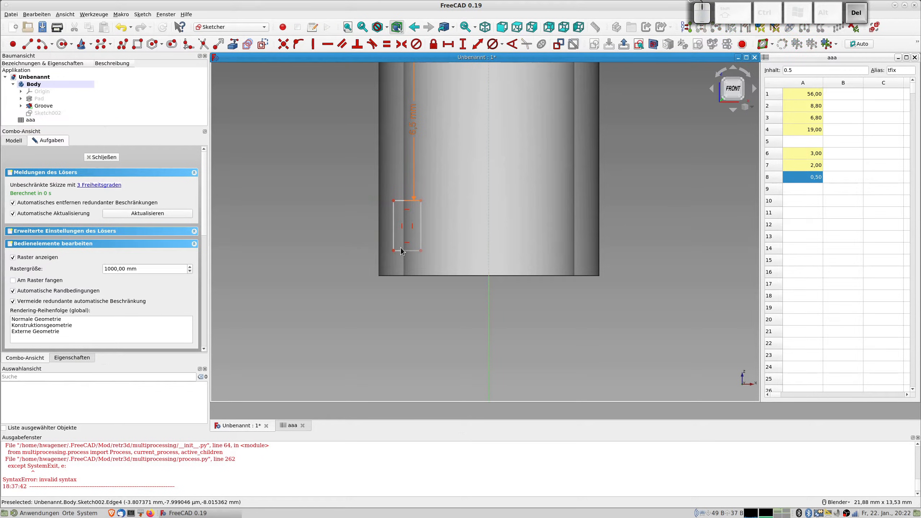
mouse_move(409, 254)
mouse_down()
mouse_move(405, 195)
mouse_move(413, 172)
mouse_move(419, 179)
mouse_up()
- Constrain the height of the flipped rectangle along its left edge with the formula aaa.bfix
click(398, 183)
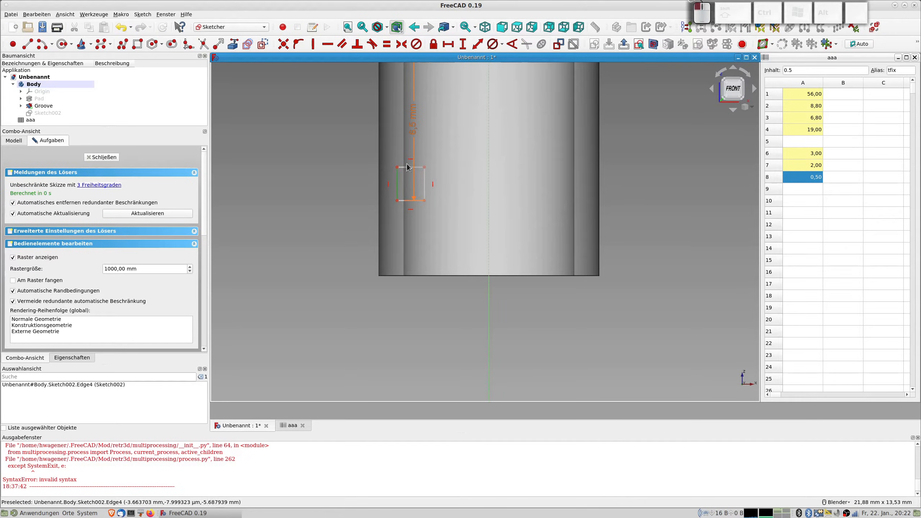
click(463, 45)
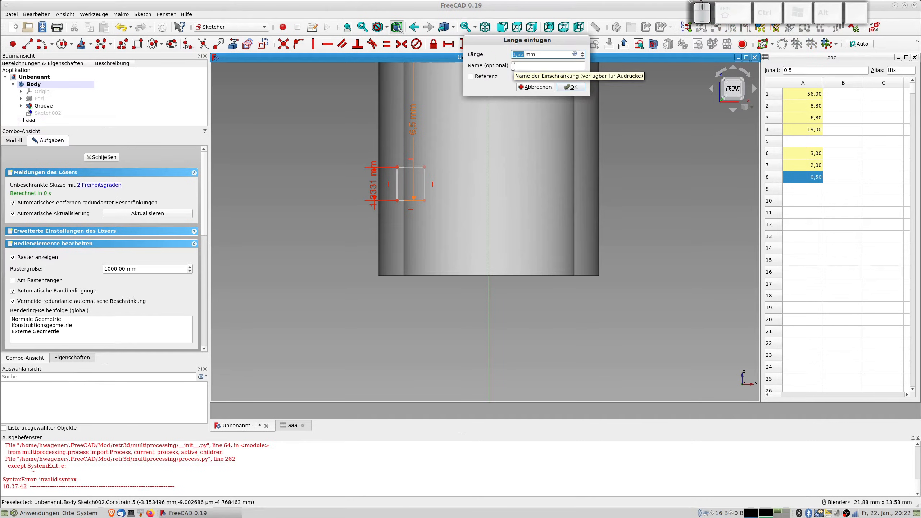
click(575, 54)
text(aaa)
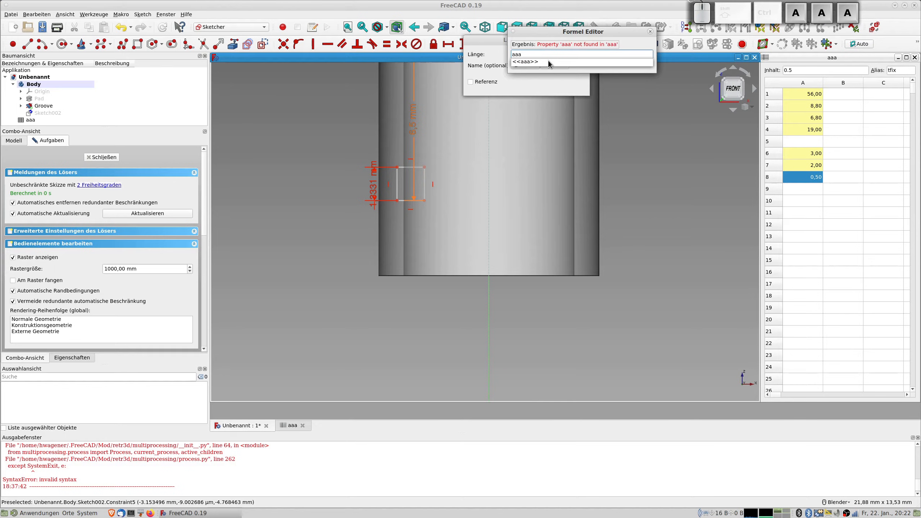
text(.)
key(BackSpace)
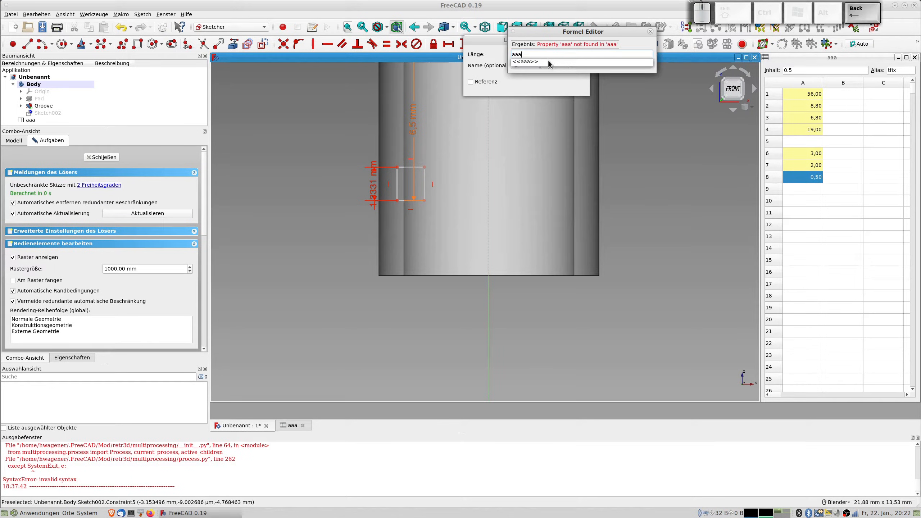
text(.hfix)
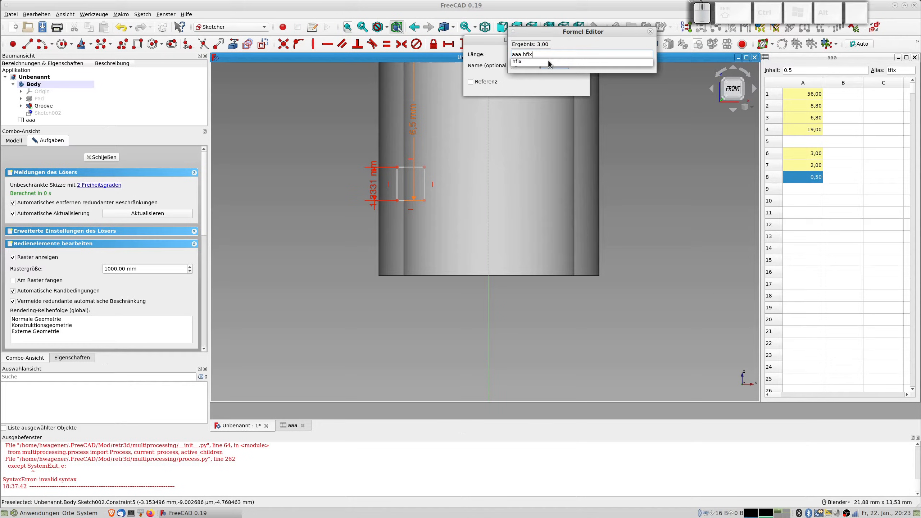
key(Return)
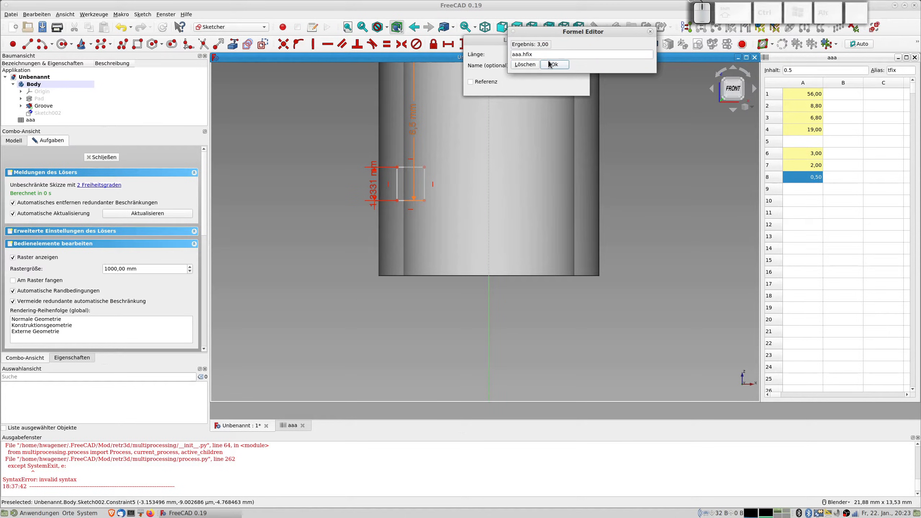
click(538, 58)
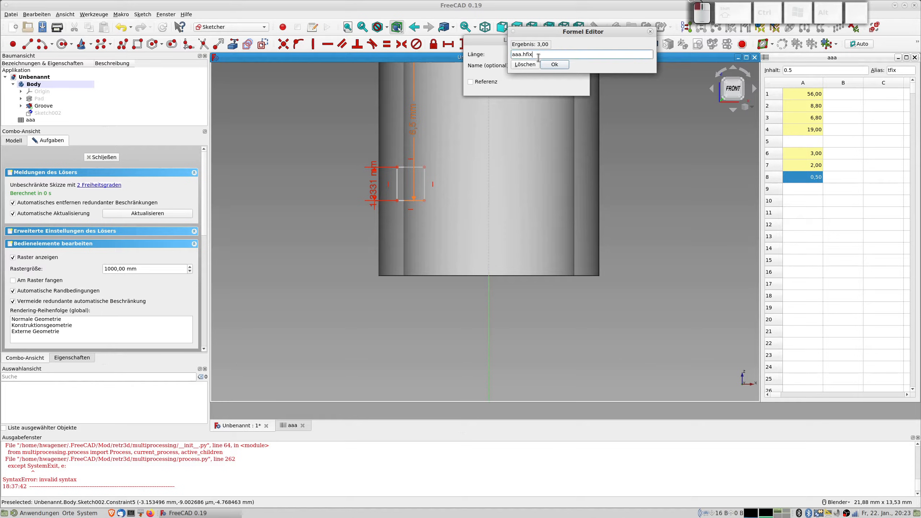
key(BackSpace)
key(BackSpace)
key(BackSpace)
key(BackSpace)
text(bfix)
key(Return)
key(Tab)
key(Tab)
key(Tab)
key(Tab)
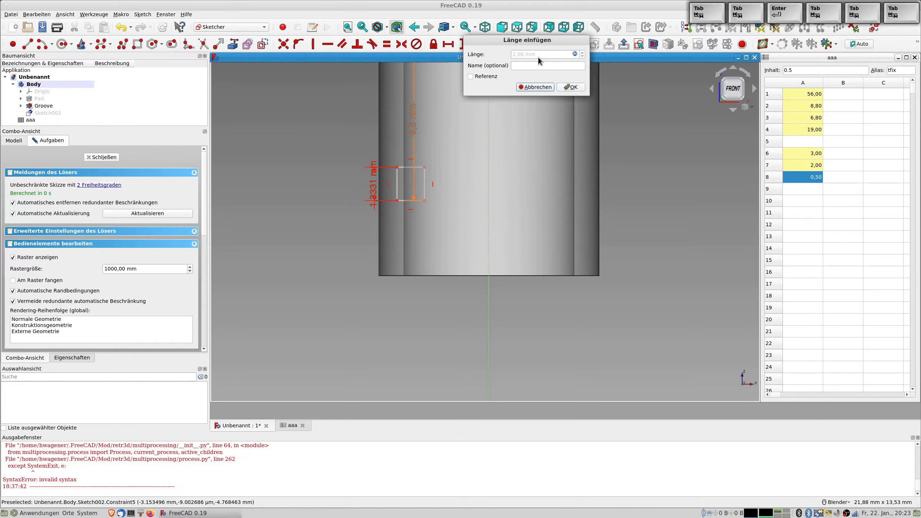
key(Return)
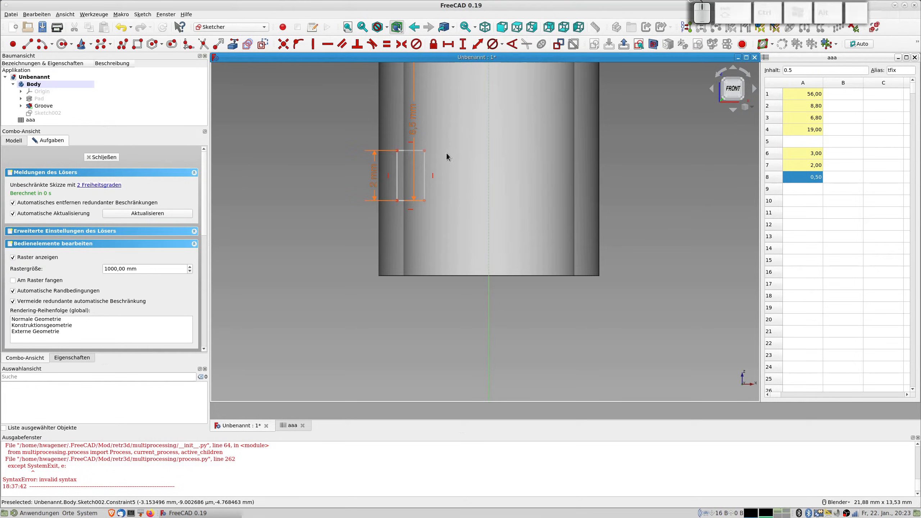
- Widen the rectangle outward and constrain the horizontal distance between its upper right corner and the vertical axis with the formula aaa.dmmtl2/2-0.001
scroll(435, 154, down, 2)
drag(410, 167, 363, 167)
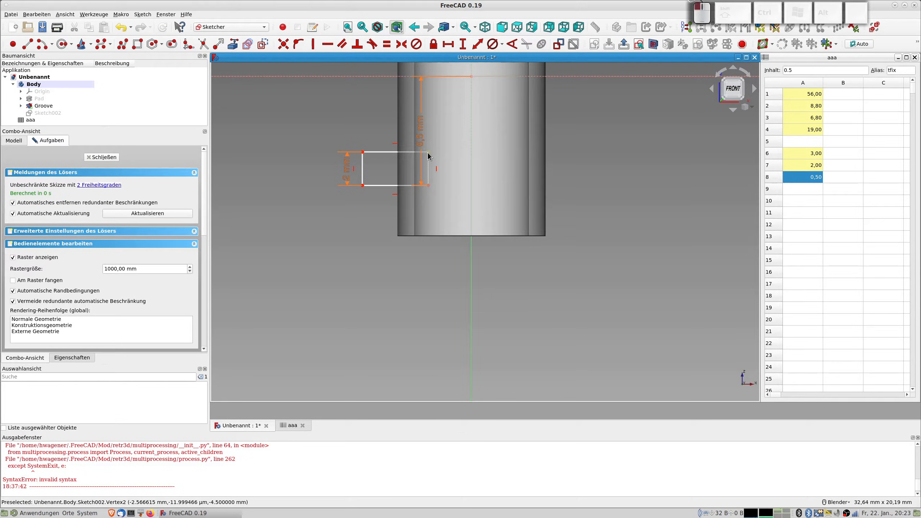
click(427, 153)
click(471, 253)
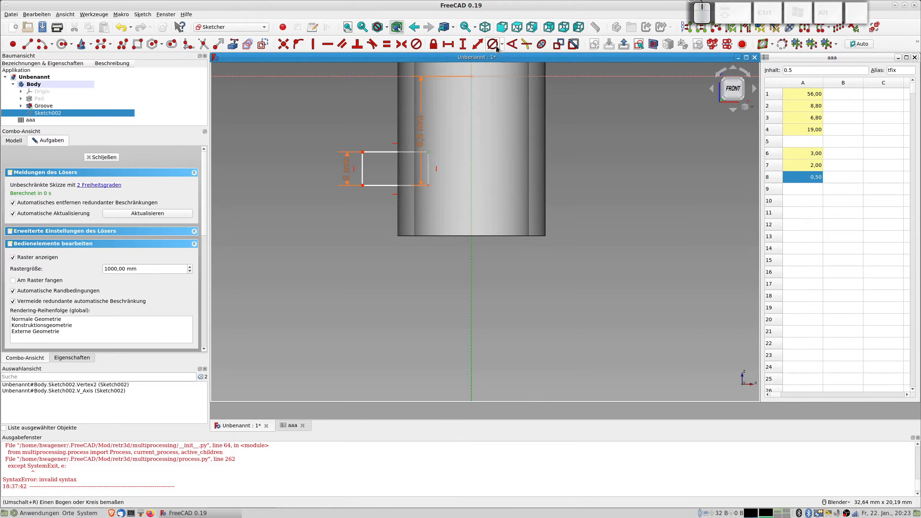
click(448, 45)
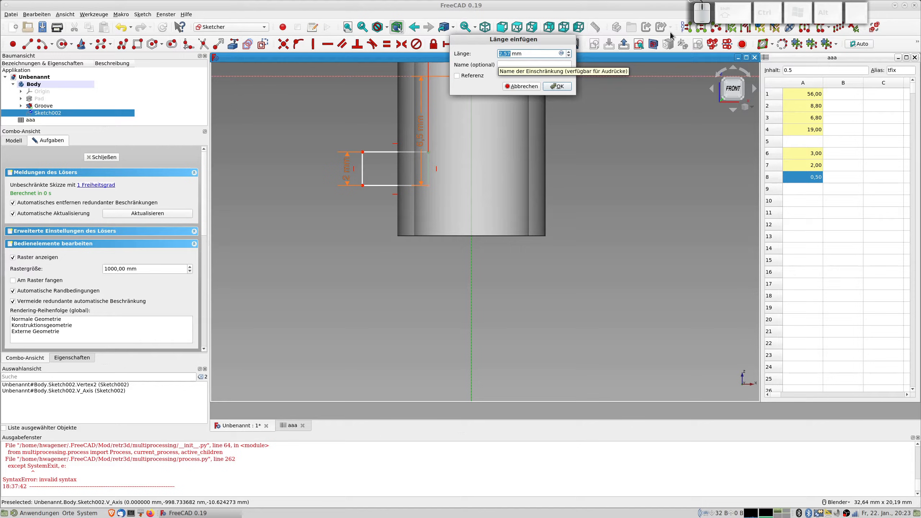
click(561, 53)
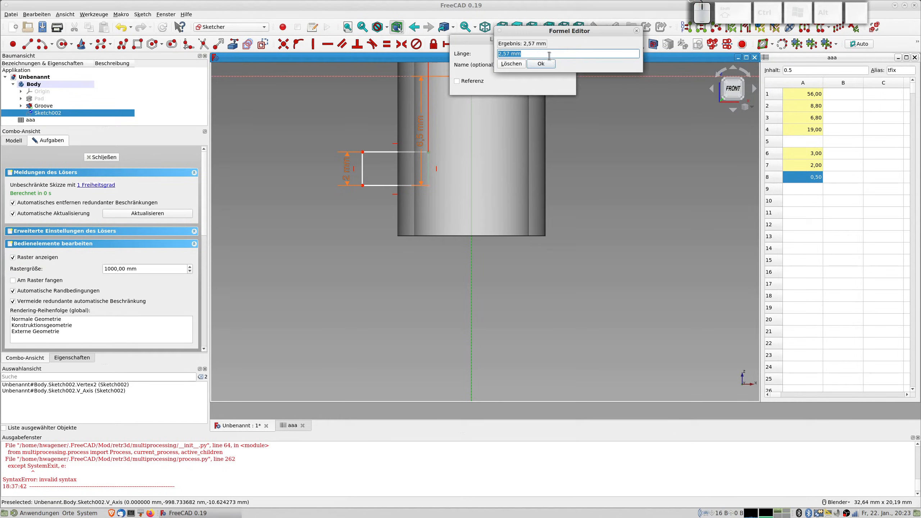
text(aaa.)
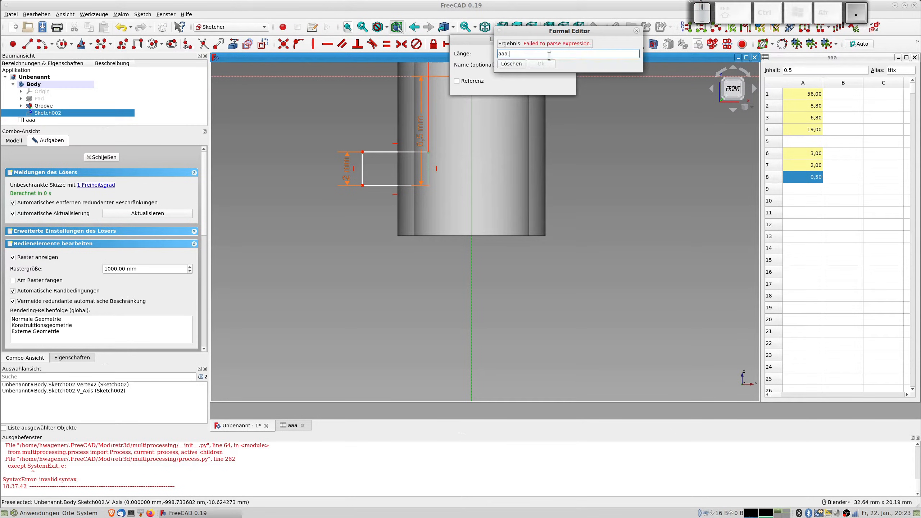
text(dmtl)
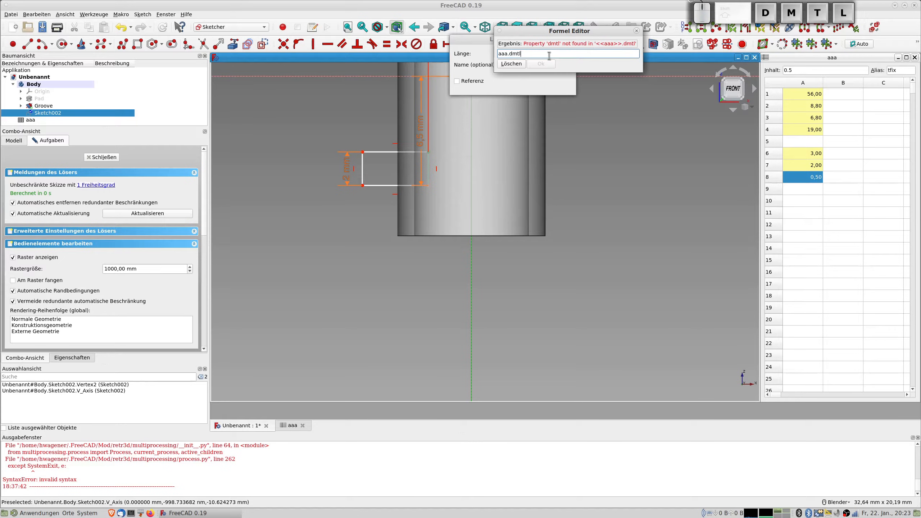
text(2/2)
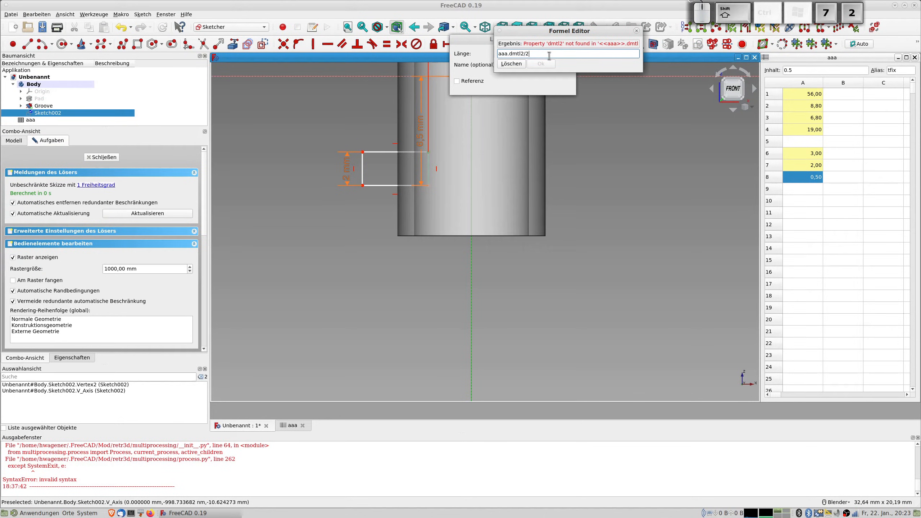
text(-0)
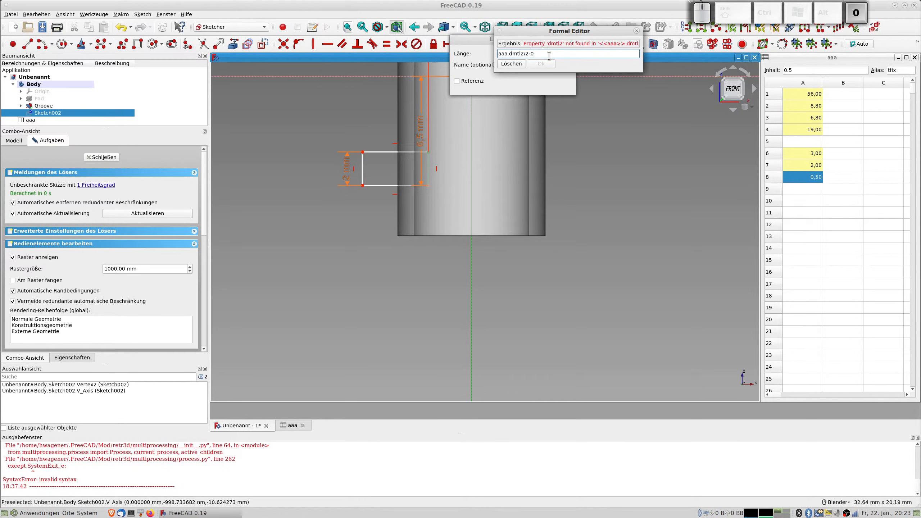
text(.001)
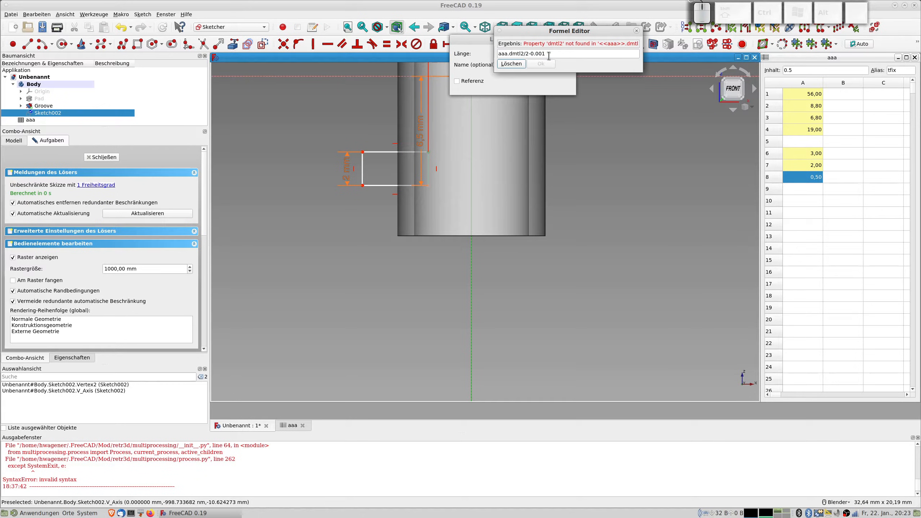
click(512, 56)
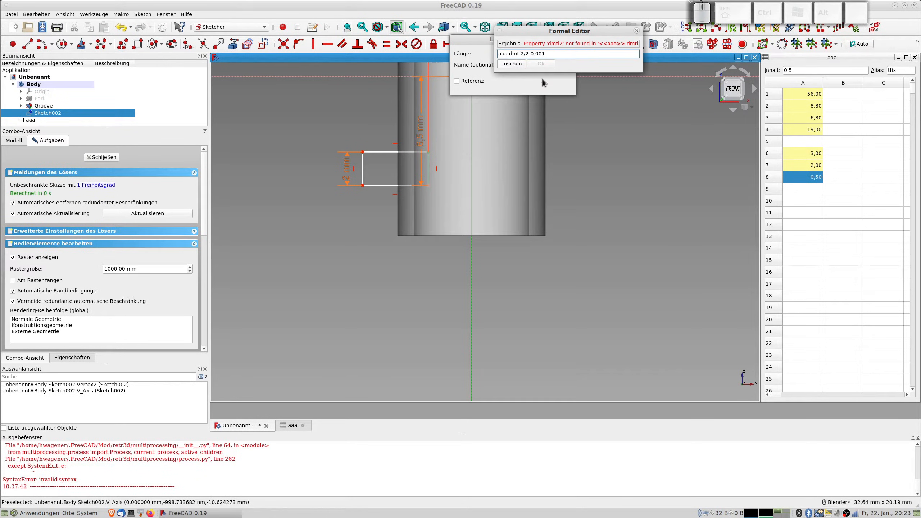
text(m)
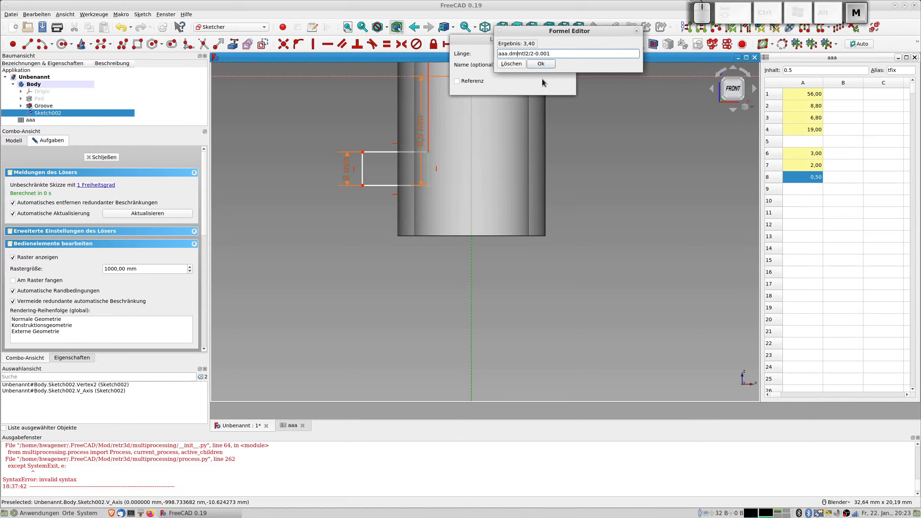
key(Right)
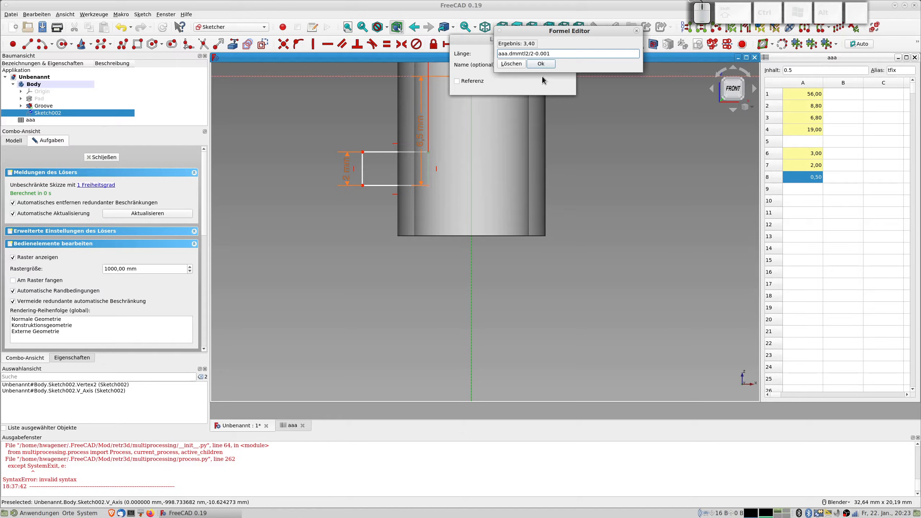
click(541, 63)
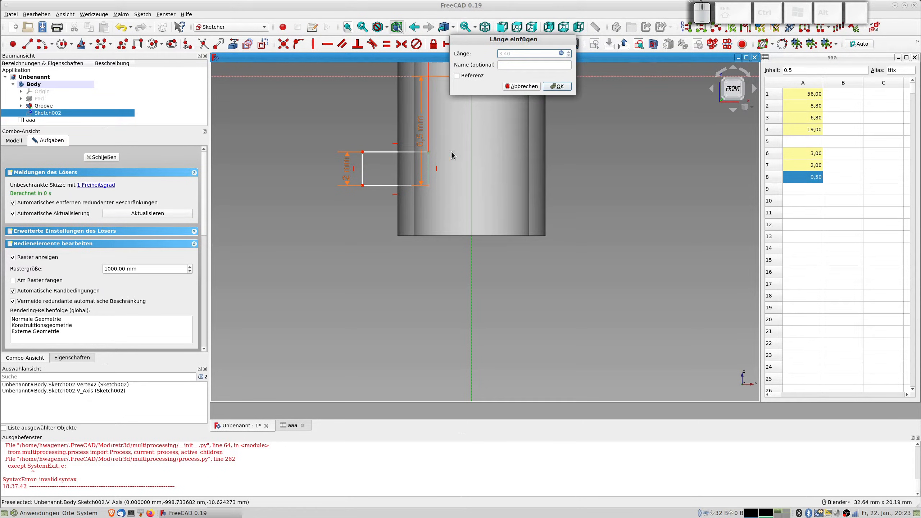
click(557, 87)
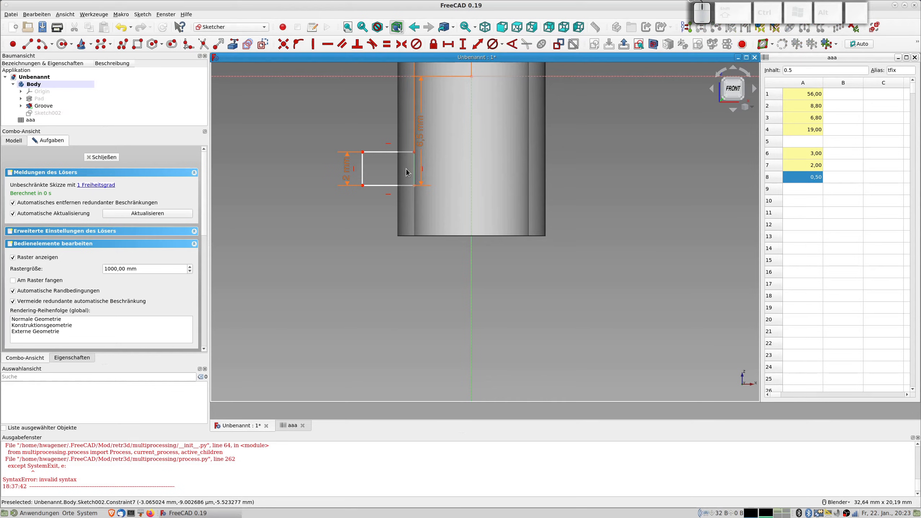
- Constrain the length of the rectangle's upper edge with the formula aaa.tfix
scroll(406, 168, up, 2)
click(382, 144)
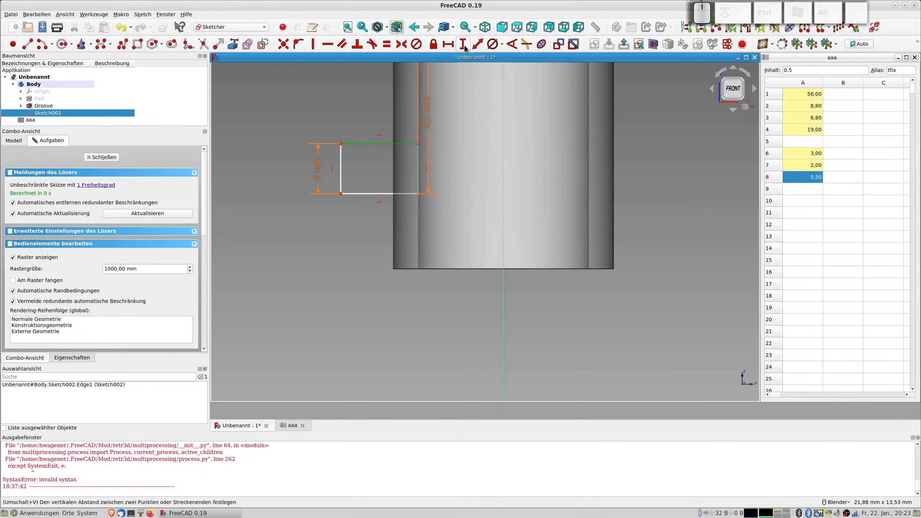
click(449, 45)
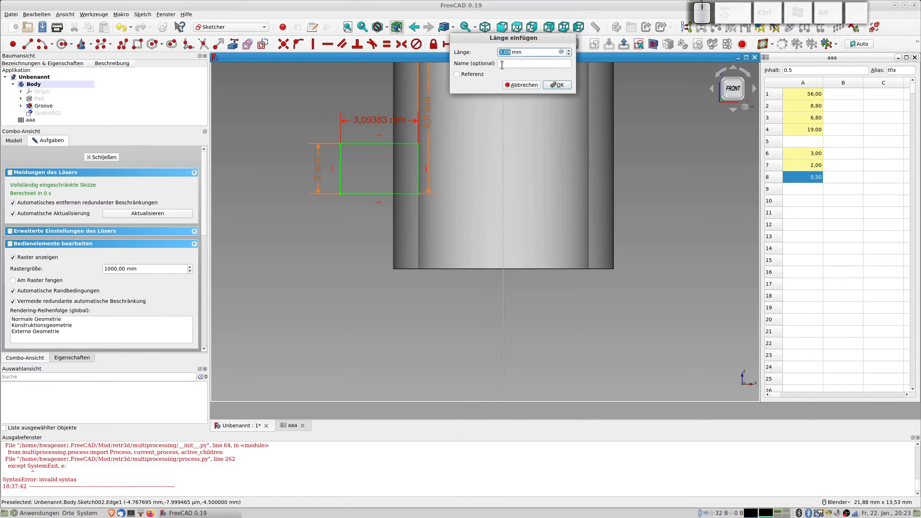
click(560, 52)
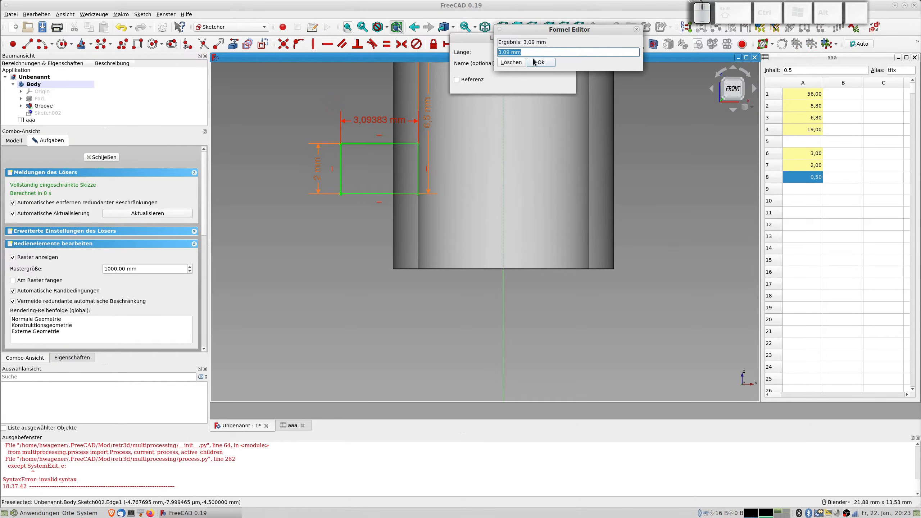
text(aaa.)
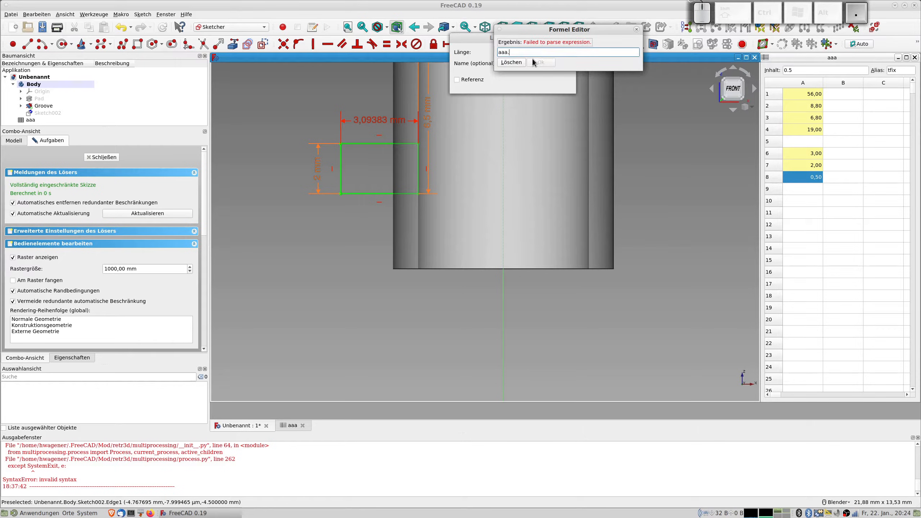
text(tfix)
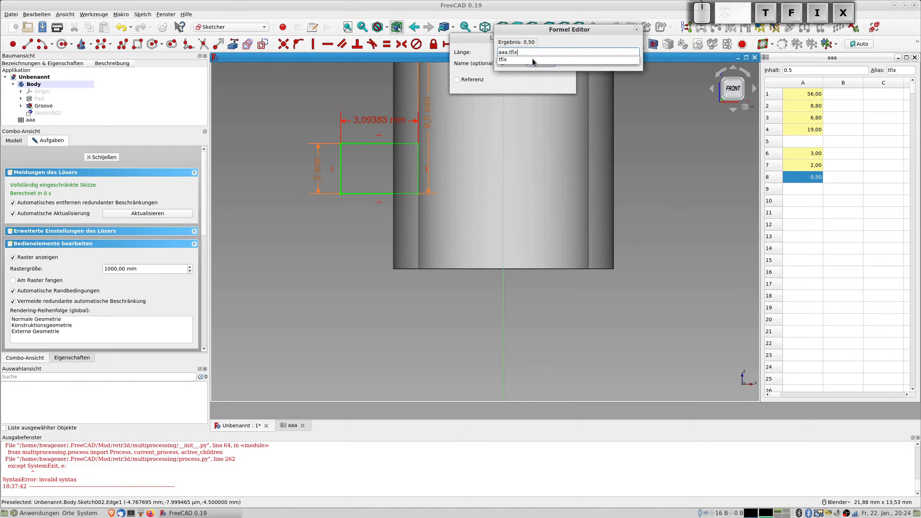
key(Tab)
key(Tab)
key(Tab)
key(Return)
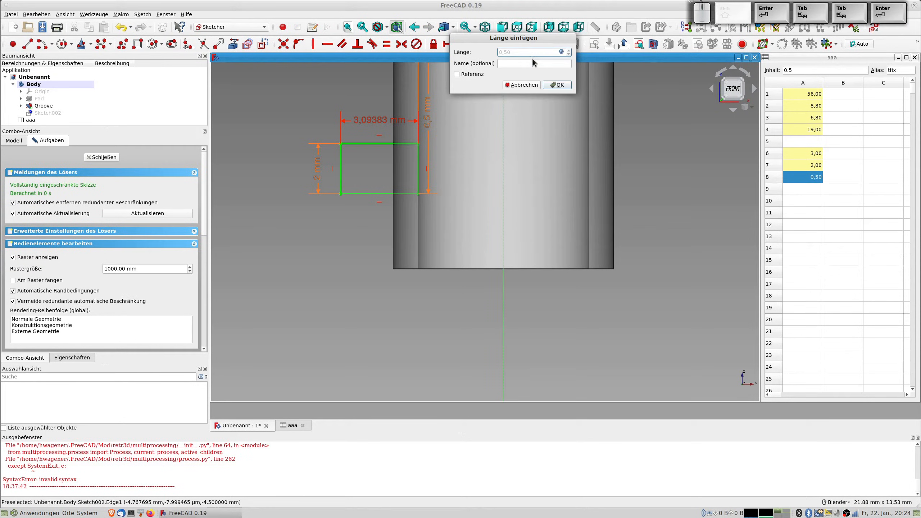
key(Tab)
key(Tab)
key(Return)
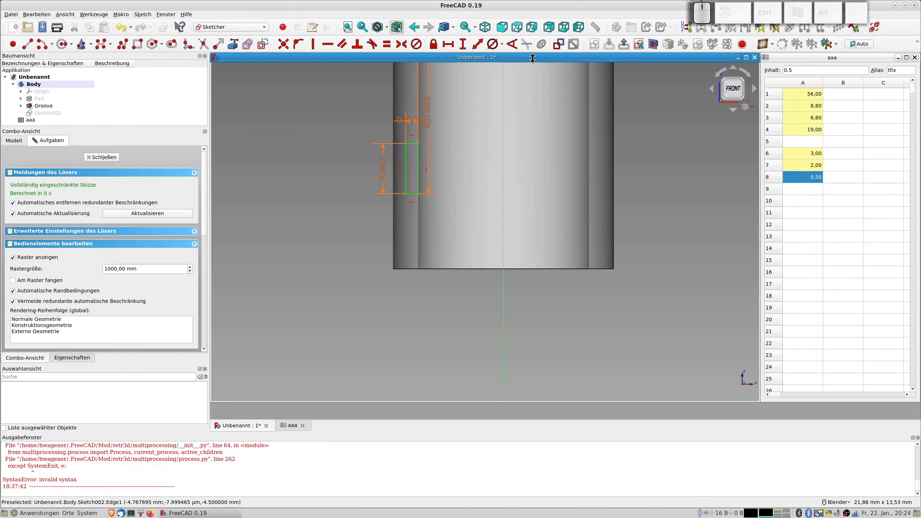
- Open the existing groove's sketch Sketch001 to examine how its rectangle is dimensioned from the horizontal axis, and close it again
scroll(434, 137, down, 5)
mouse_move(431, 144)
shift+middle_down()
mouse_move(436, 243)
mouse_move(448, 175)
shift+middle_up()
scroll(441, 197, up, 2)
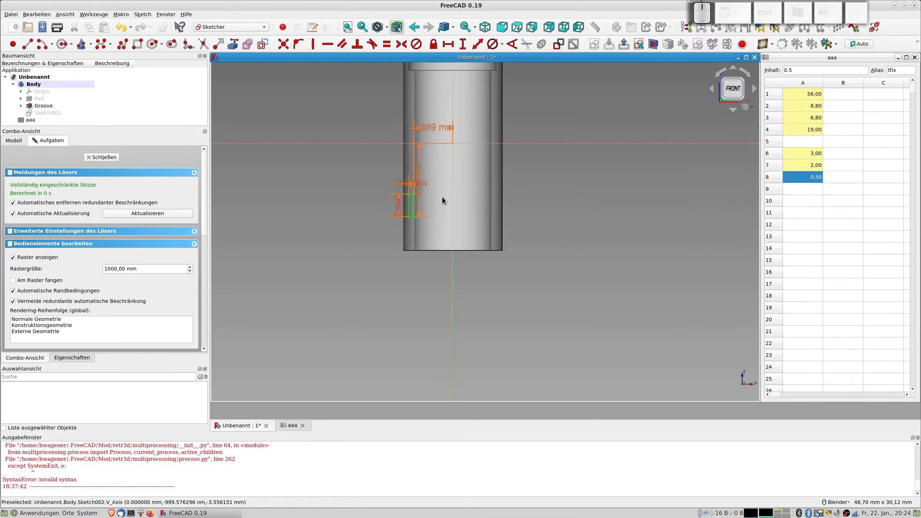
shift+middle_drag(421, 127, 421, 224)
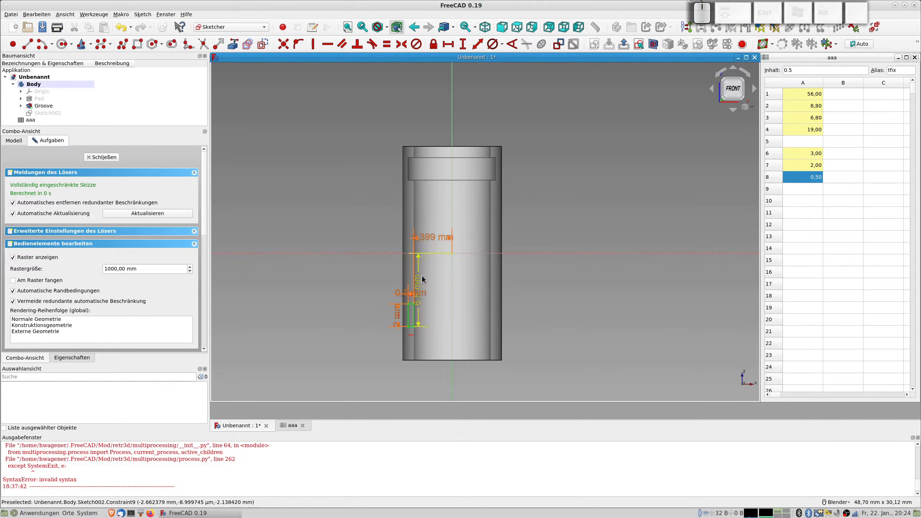
click(34, 108)
double_click(40, 113)
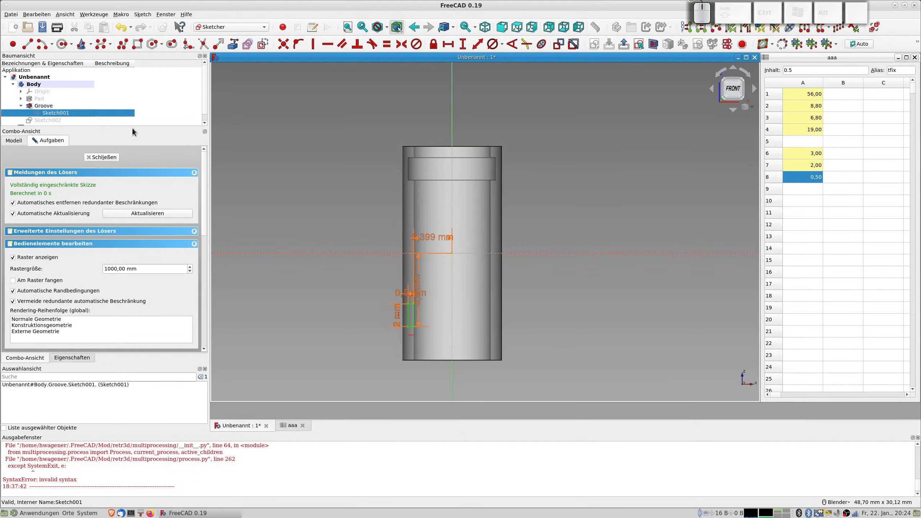
scroll(344, 151, up, 4)
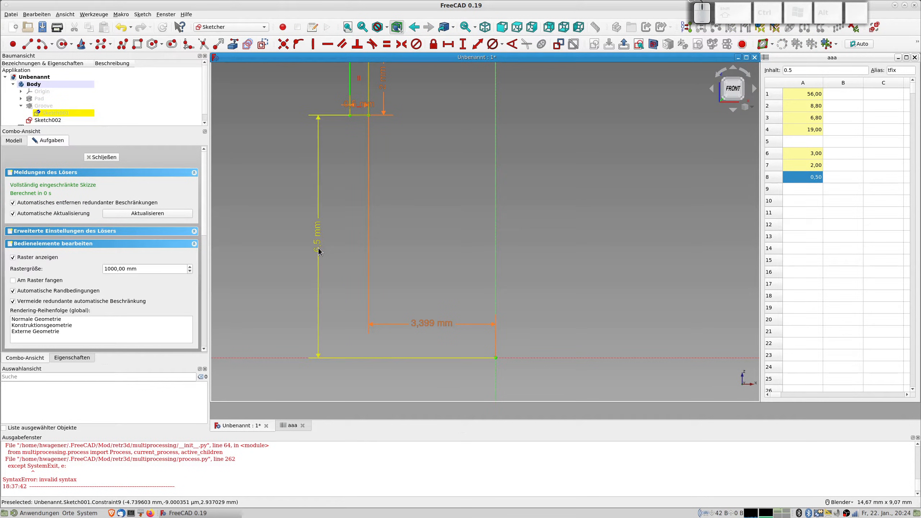
scroll(334, 149, down, 4)
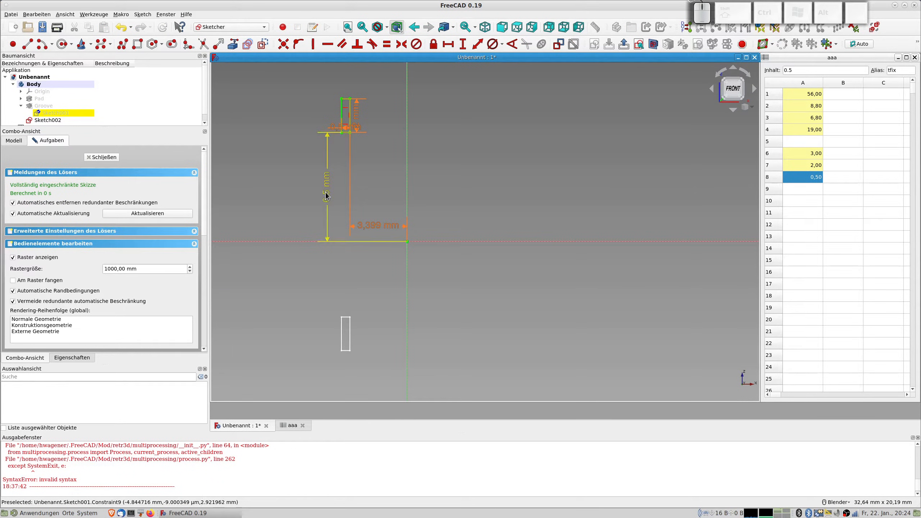
click(111, 158)
- Reopen Sketch002, delete the rectangle's height constraint and pull its upper edge down below the edge fixed relative to the horizontal axis
scroll(346, 259, up, 2)
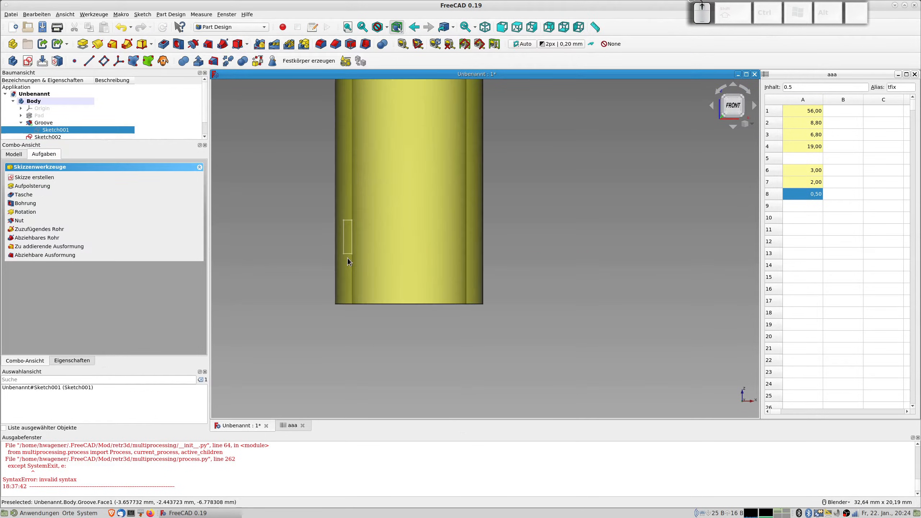
double_click(51, 137)
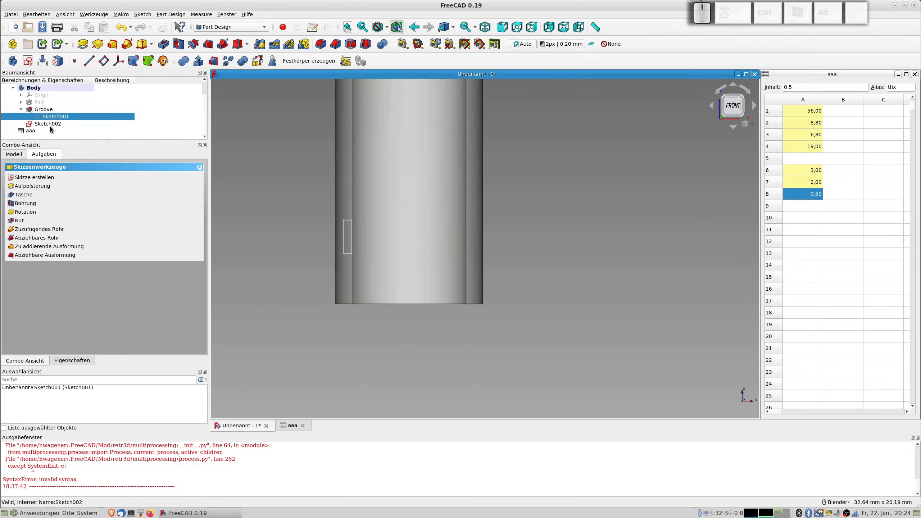
scroll(390, 214, up, 2)
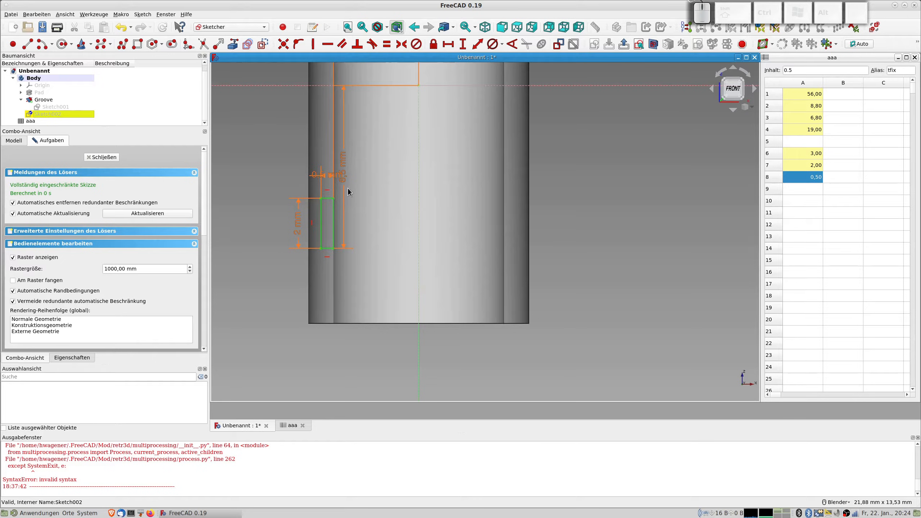
click(297, 222)
key(Delete)
drag(328, 200, 327, 286)
- Constrain the vertical length of the downward-flipped rectangle's left edge with the formula aaa.bfix
click(321, 273)
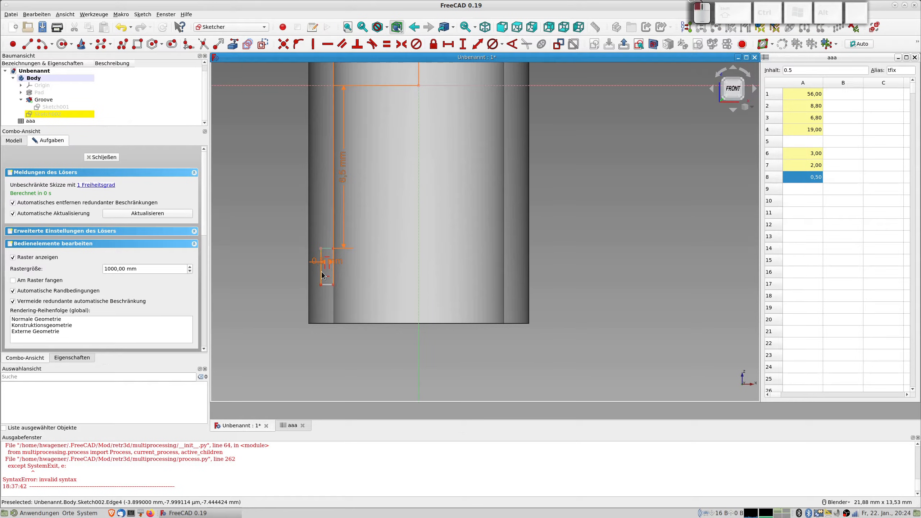
click(463, 44)
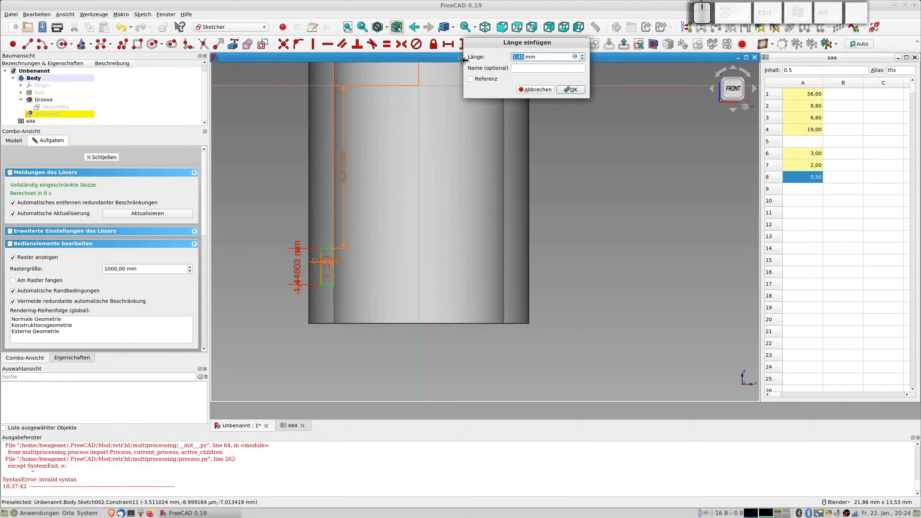
click(575, 57)
text(aaa.)
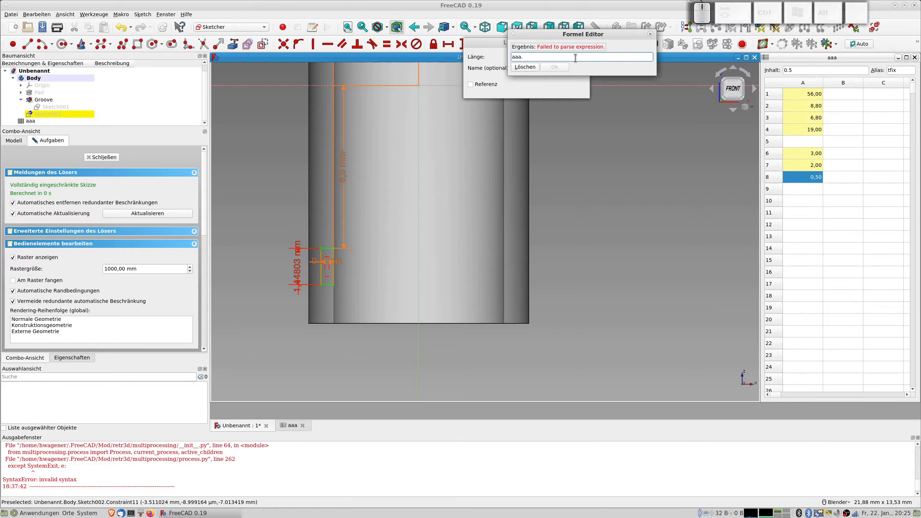
text(bfix)
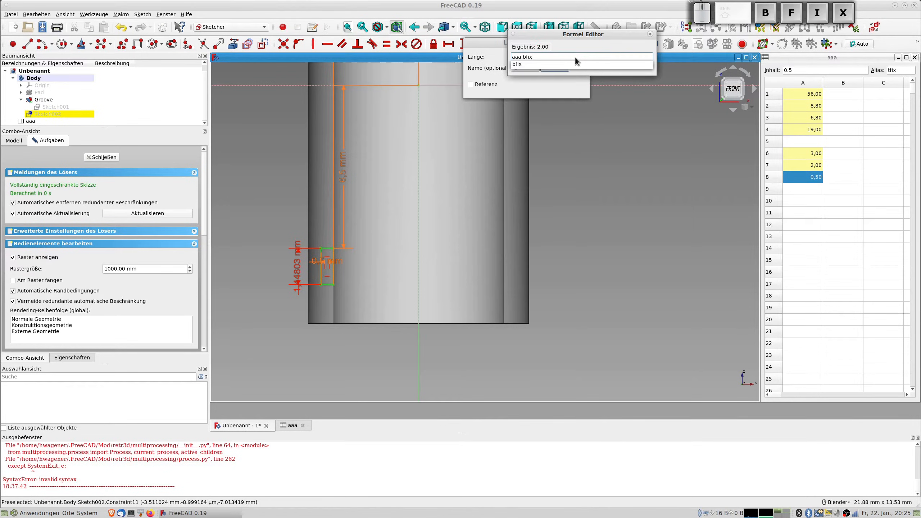
key(Return)
key(Tab)
key(Tab)
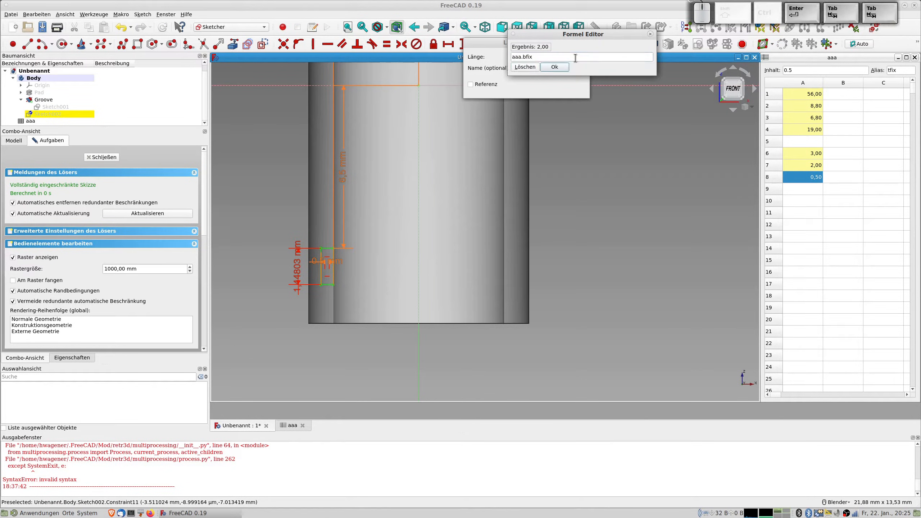
key(Tab)
key(Tab)
key(Return)
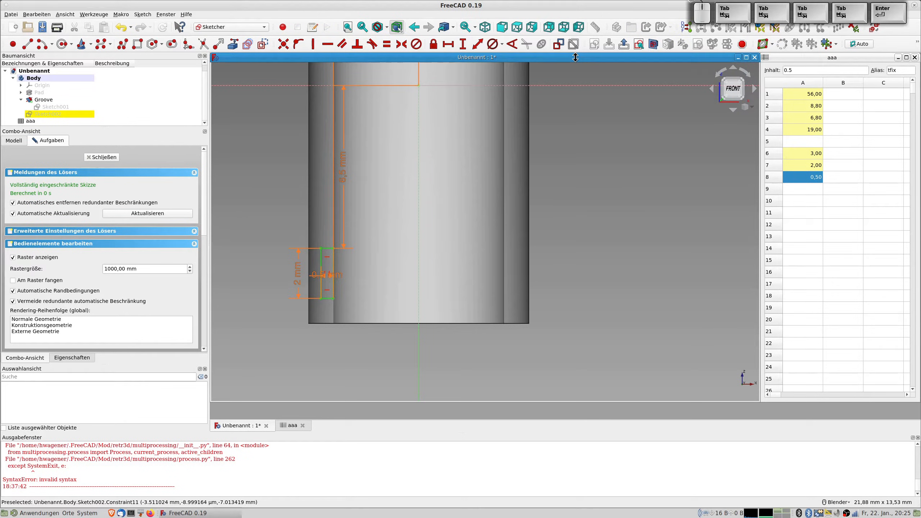
- Close Sketch002 and use it to cut a 360° groove about the vertical sketch axis, with the reversed option enabled
scroll(402, 164, down, 2)
mouse_move(402, 174)
shift+middle_down()
mouse_move(403, 309)
mouse_move(401, 261)
shift+middle_up()
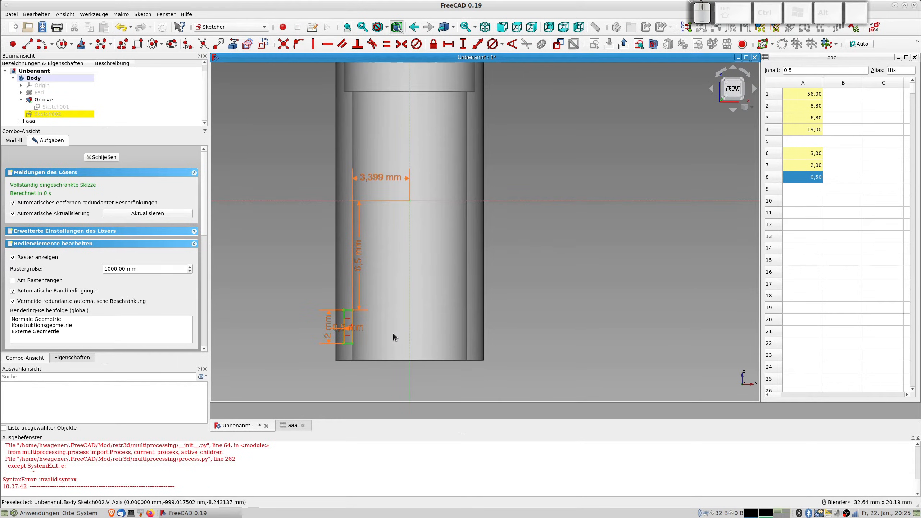
click(107, 156)
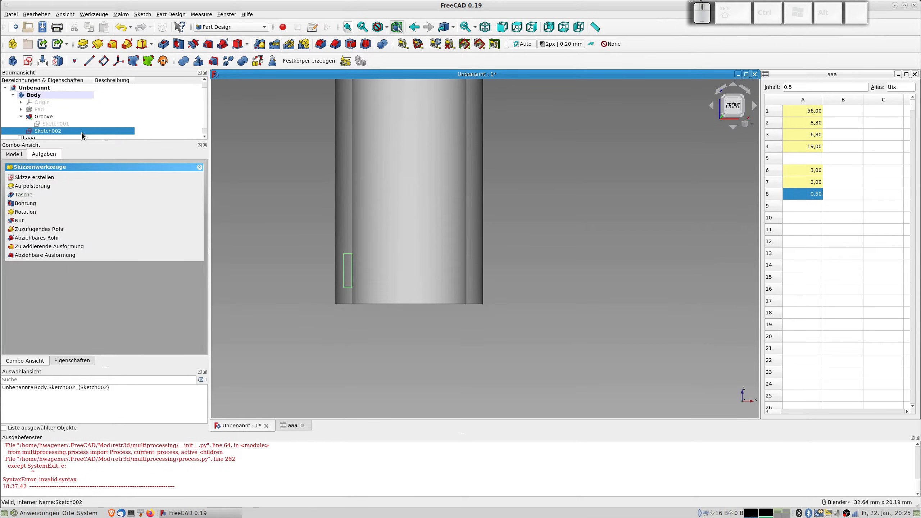
click(193, 46)
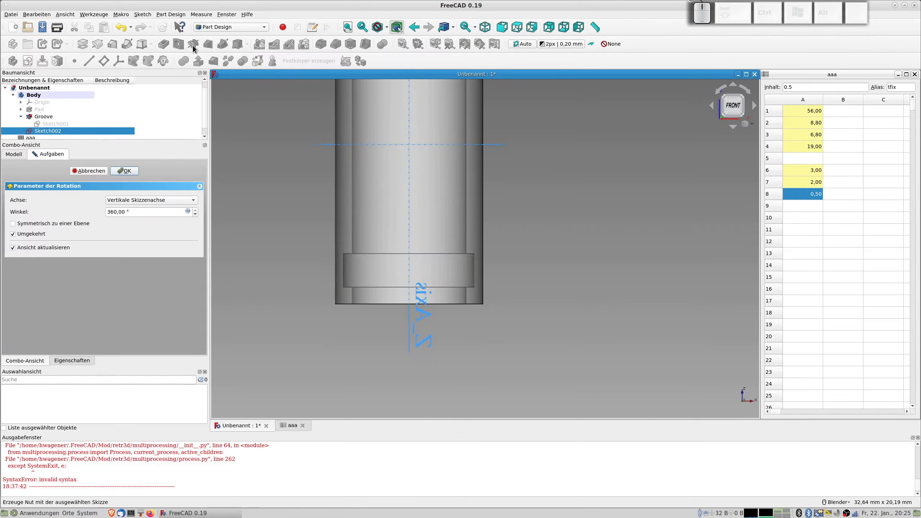
scroll(441, 250, down, 5)
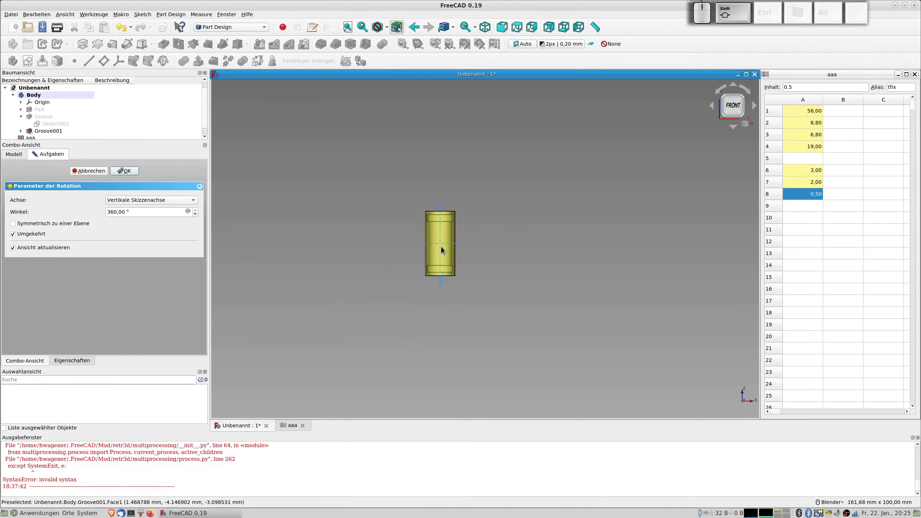
scroll(457, 247, up, 4)
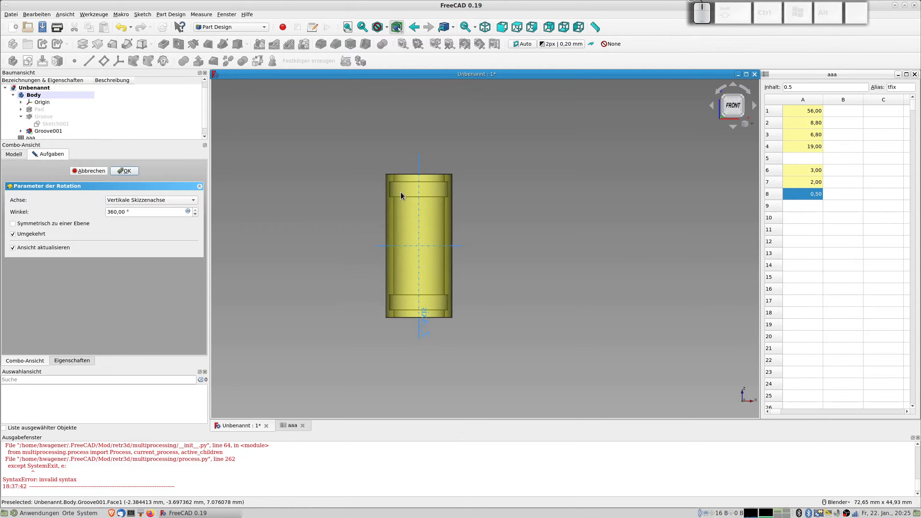
click(36, 96)
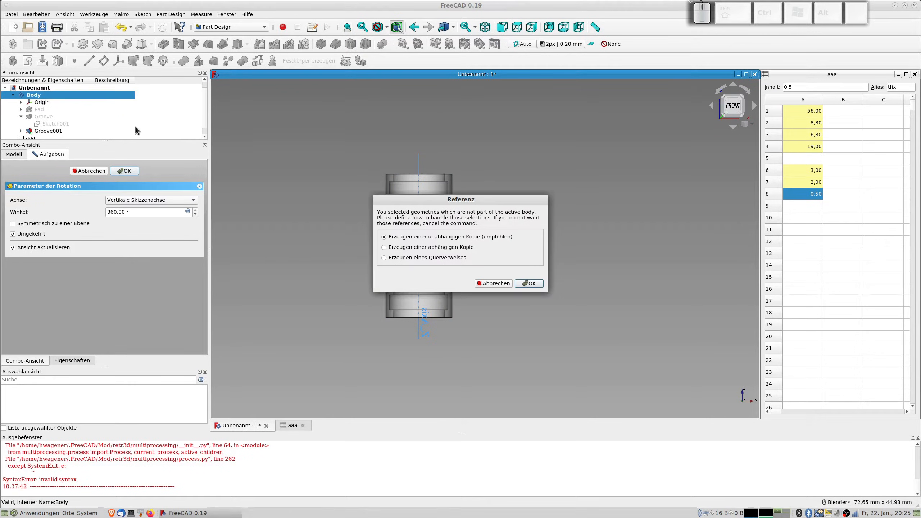
click(502, 284)
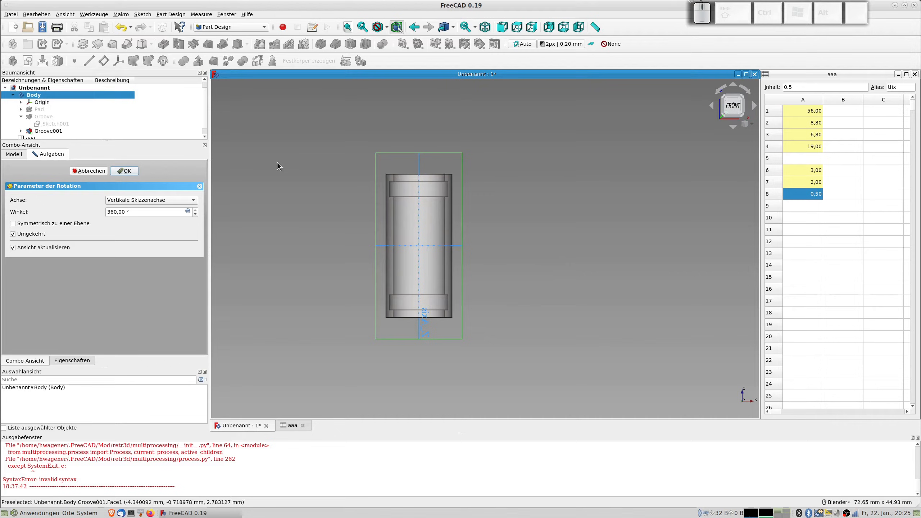
click(126, 171)
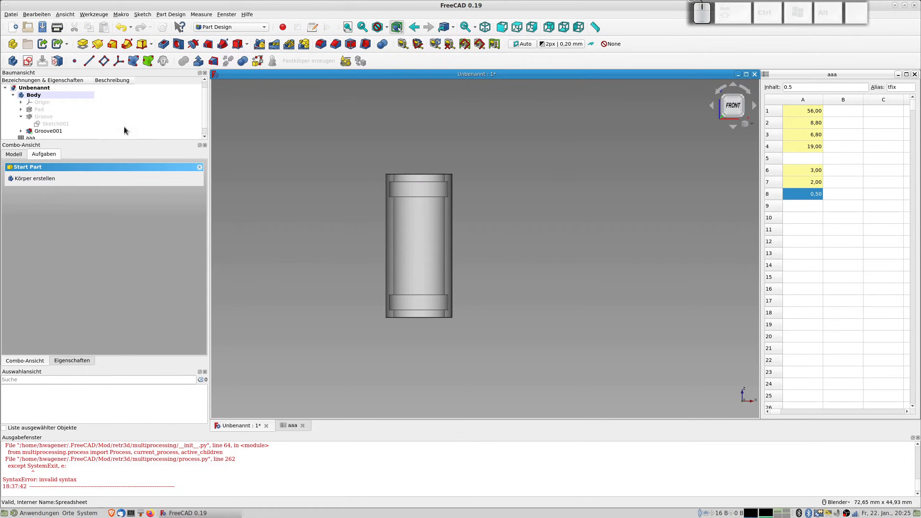
- Select the Body and move the group of boolean tools beginning with the union command onto its own row
click(41, 95)
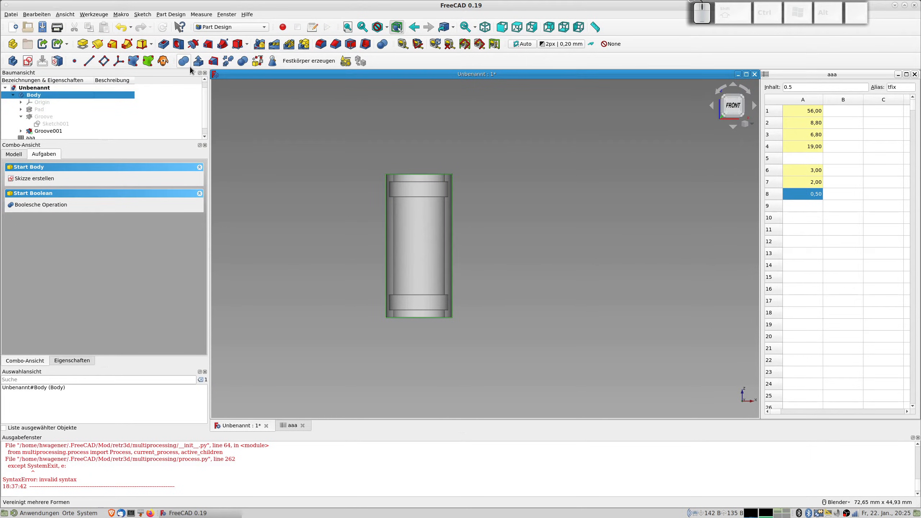
drag(174, 62, 17, 77)
drag(16, 78, 14, 78)
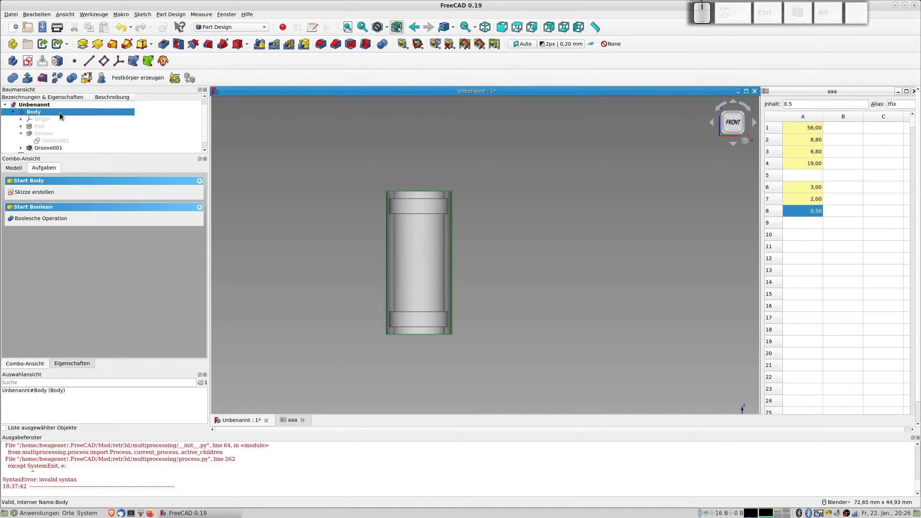
- Copy the Body with its dependencies, leaving the spreadsheet aaa out of the copied objects
key(ctrl)
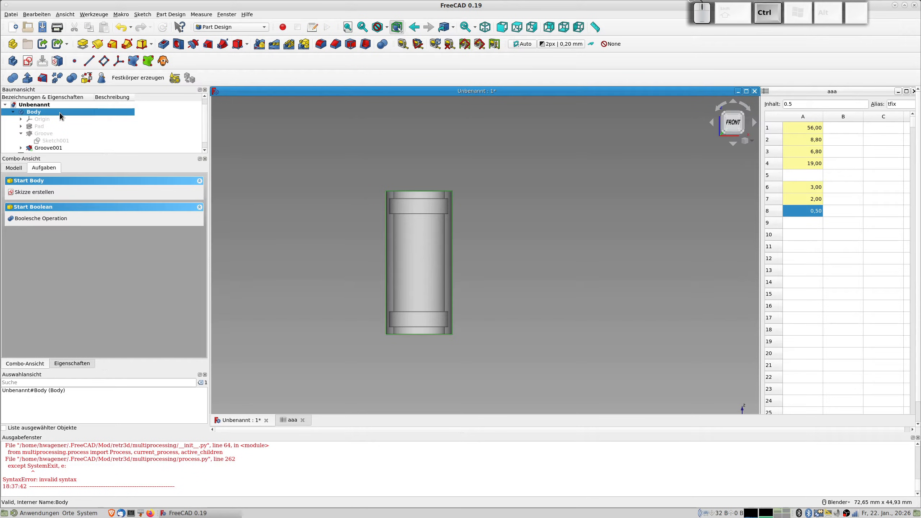
key(ctrl+e)
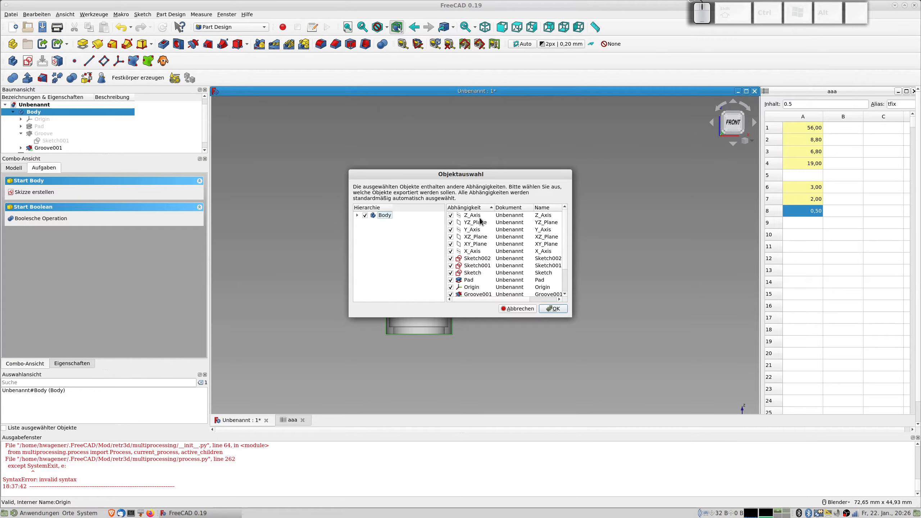
scroll(460, 245, down, 2)
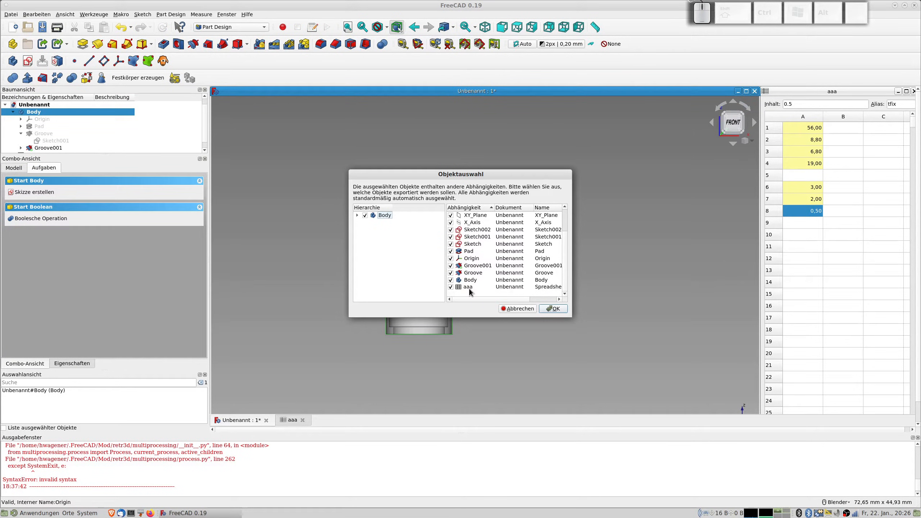
click(450, 286)
scroll(474, 222, up, 2)
scroll(474, 223, down, 2)
click(552, 308)
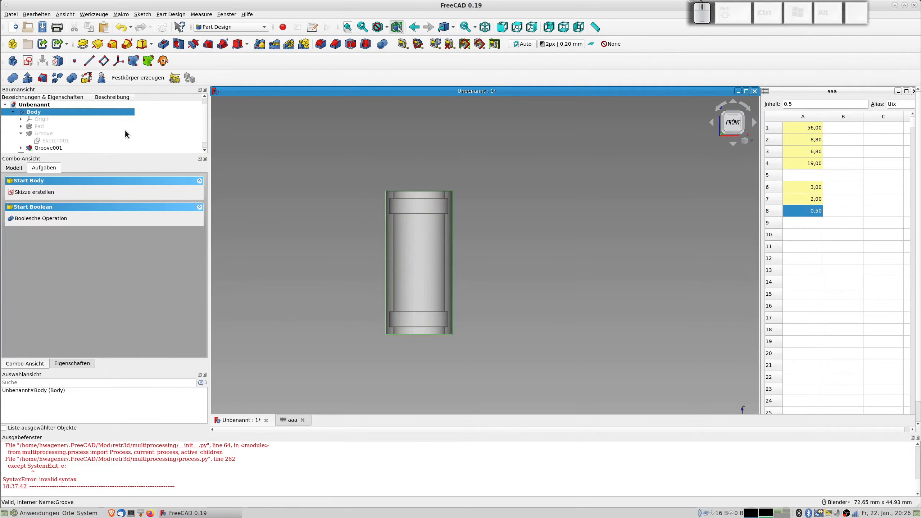
- Paste the copied body twice and collapse all three bodies in the model tree
key(ctrl+v)
scroll(102, 131, down, 2)
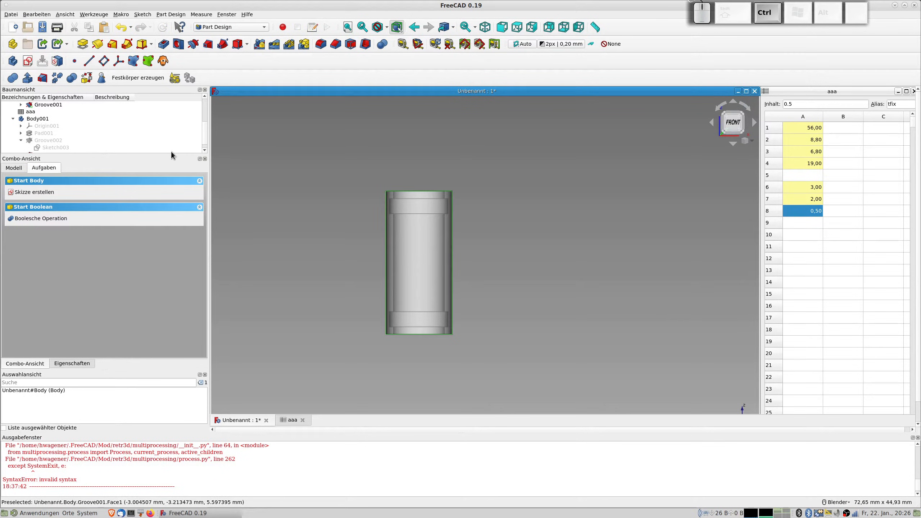
key(ctrl+v)
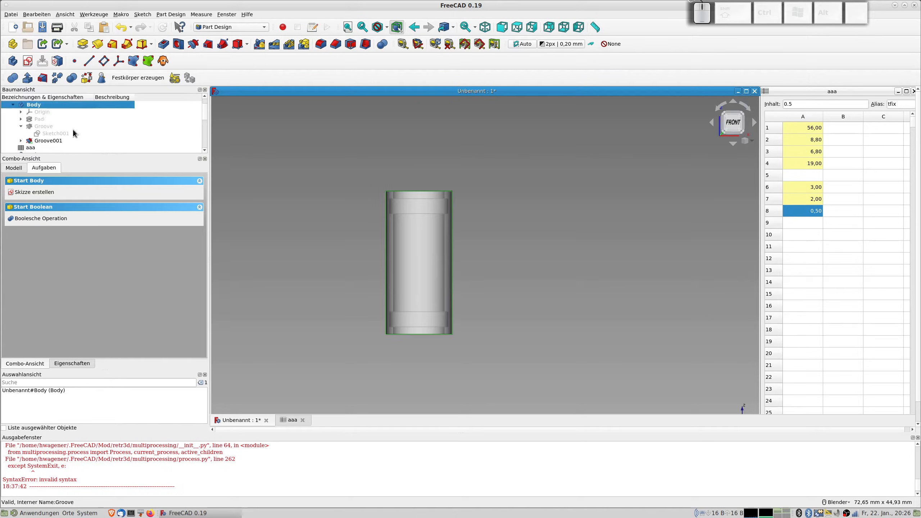
click(13, 118)
click(13, 132)
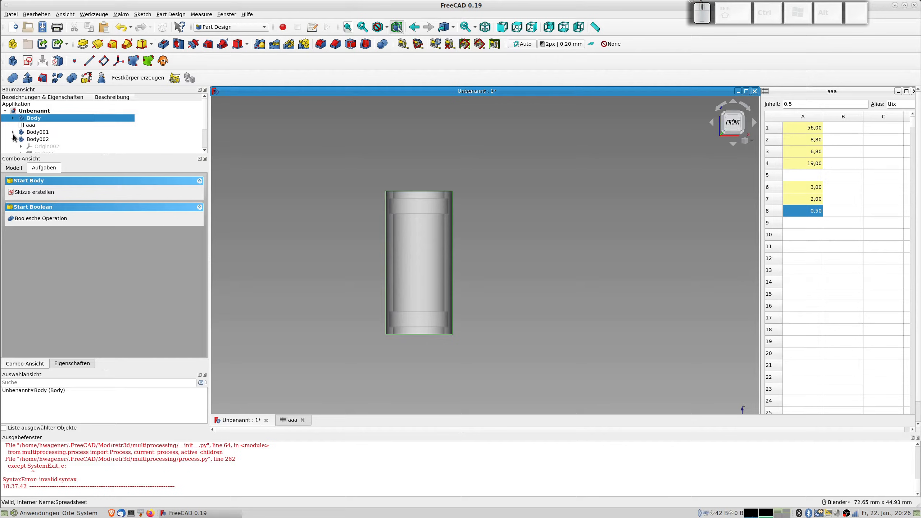
scroll(14, 133, down, 1)
click(13, 119)
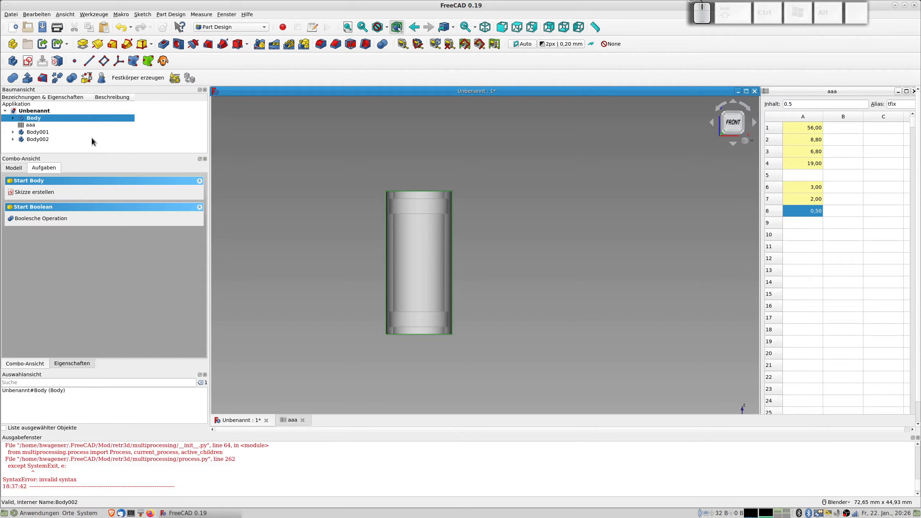
- Transform Body001 by rotating it 90° about the Y axis so it crosses the original tube horizontally
click(39, 133)
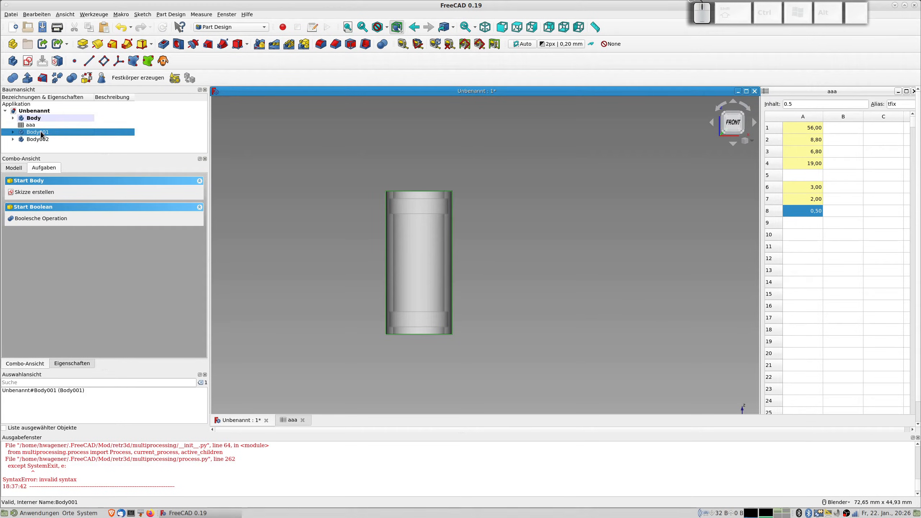
right_click(39, 135)
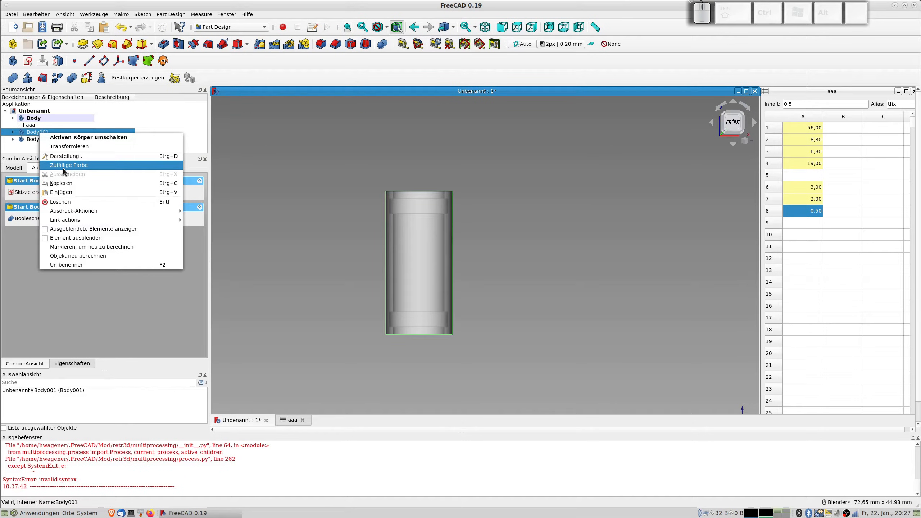
click(65, 147)
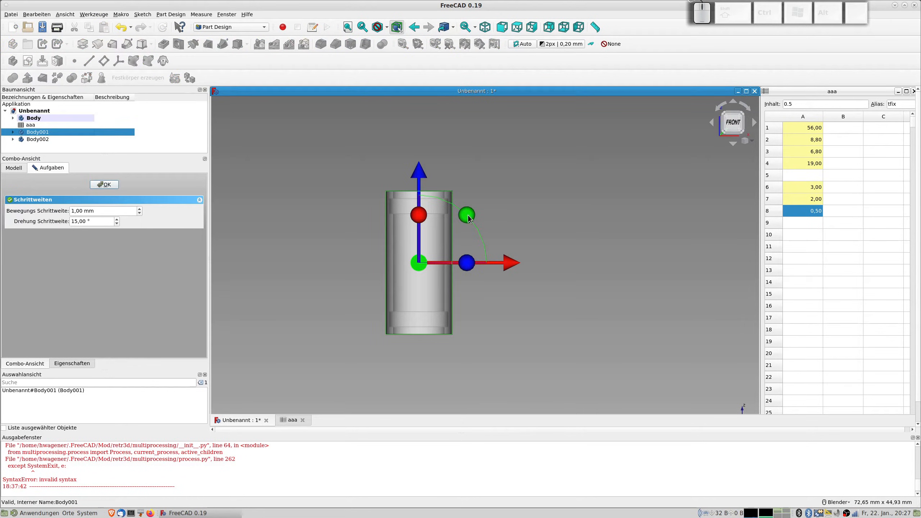
drag(467, 216, 484, 332)
middle_drag(376, 275, 340, 254)
click(40, 139)
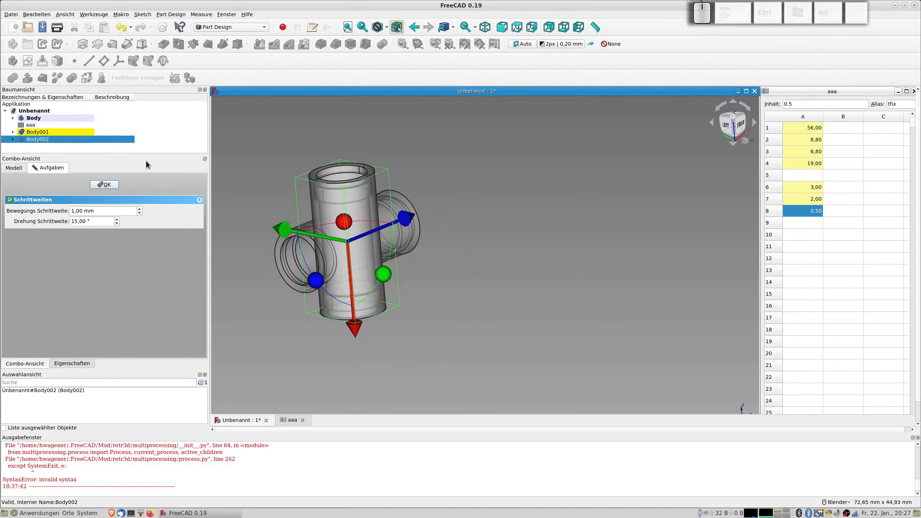
click(109, 184)
- Transform Body002 by rotating it 90° about the X axis so it lies perpendicular to the other two tubes
right_click(59, 140)
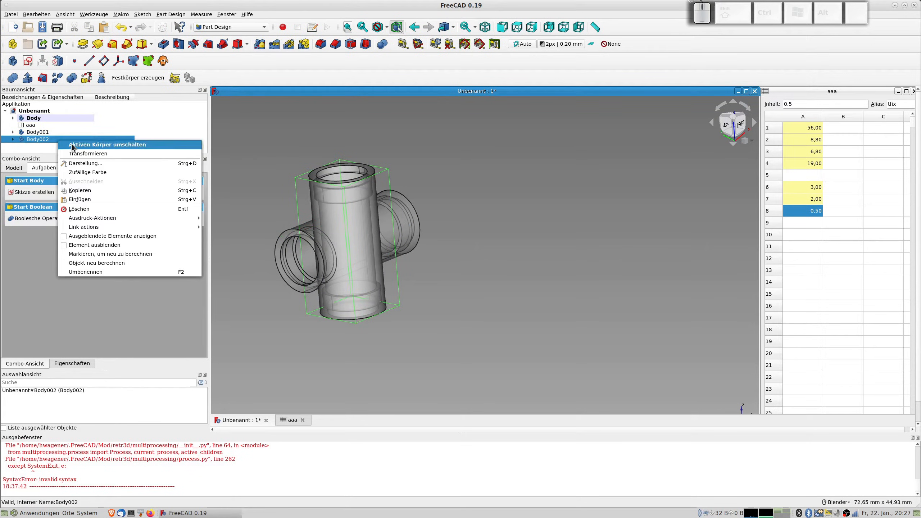
click(88, 154)
middle_drag(290, 199, 279, 181)
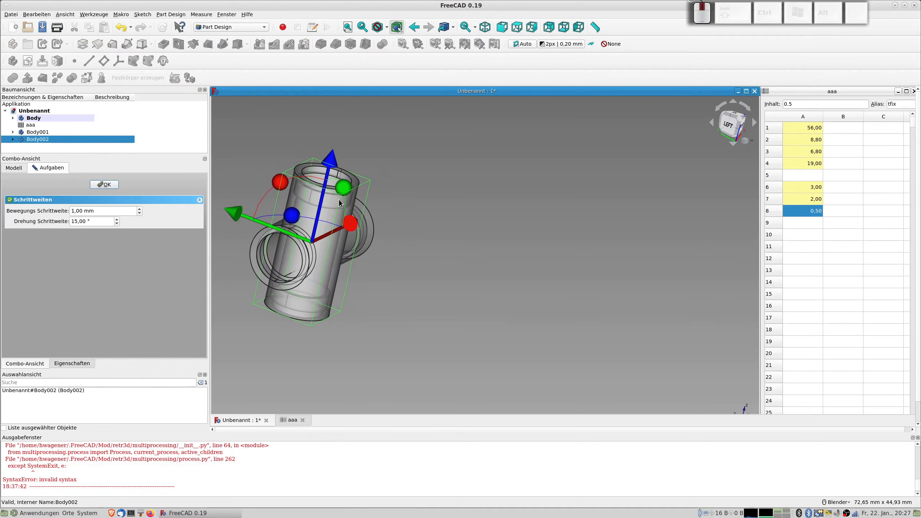
drag(282, 186, 239, 294)
middle_drag(286, 268, 366, 263)
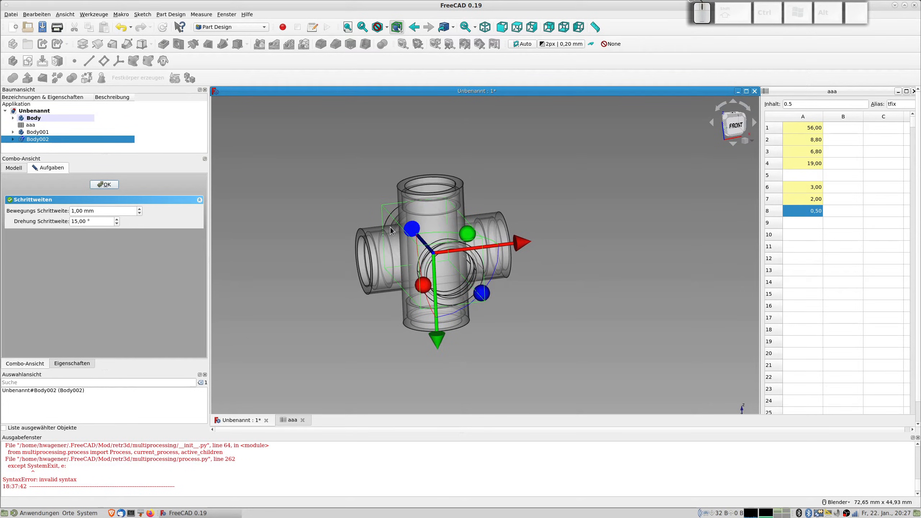
click(108, 187)
middle_drag(432, 232, 411, 216)
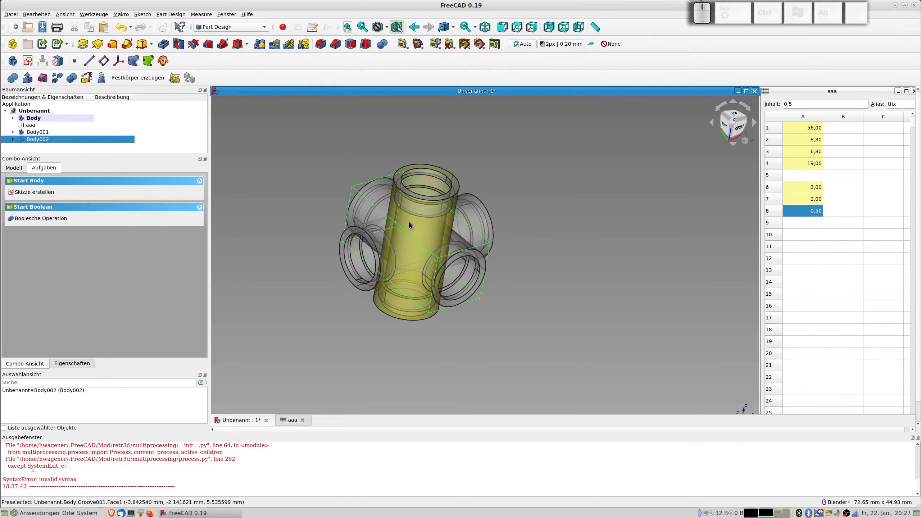
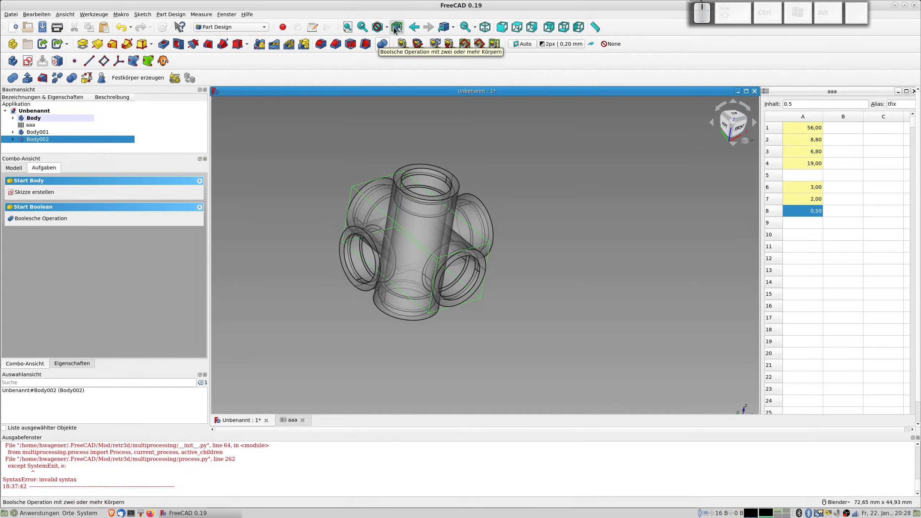
click(382, 45)
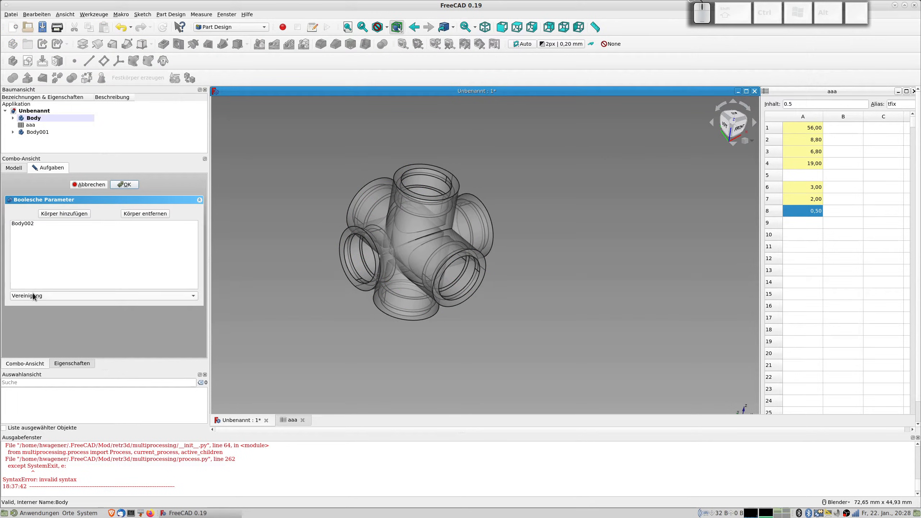
click(59, 213)
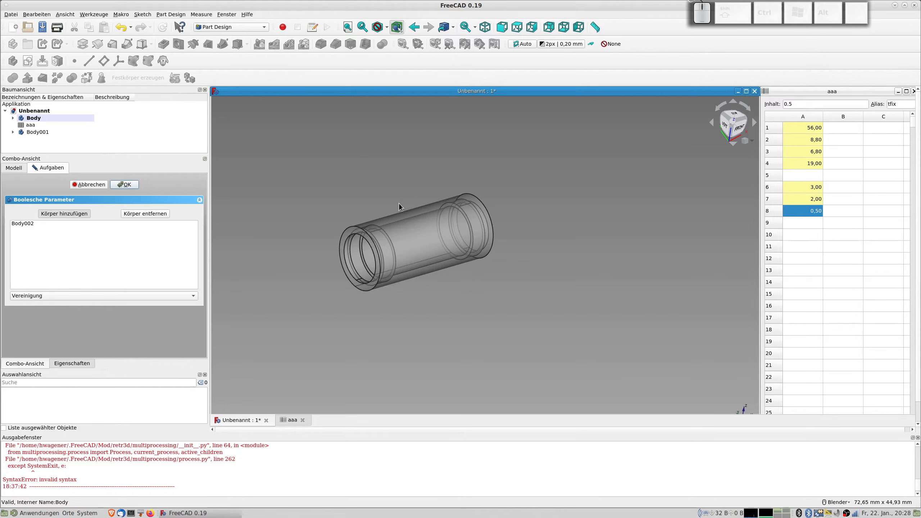
click(87, 184)
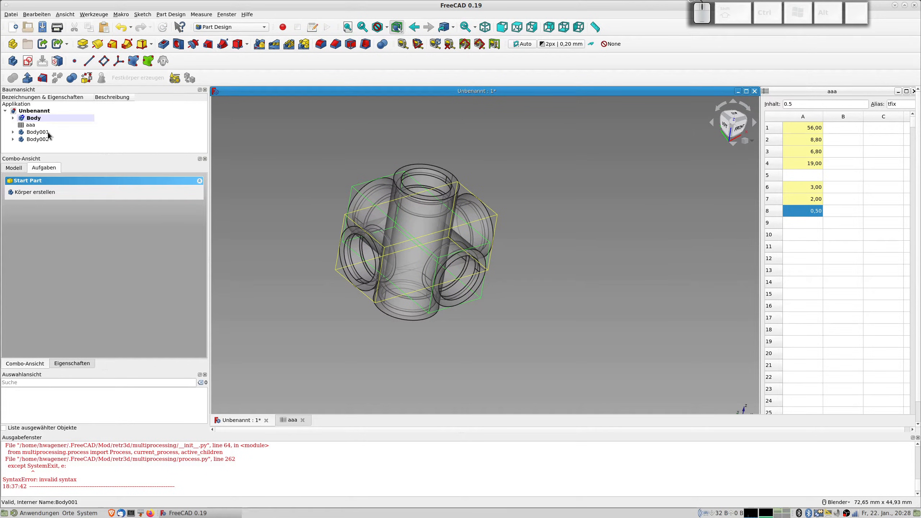
- Make the original Body the active, selected body and collapse its features in the model tree
click(32, 112)
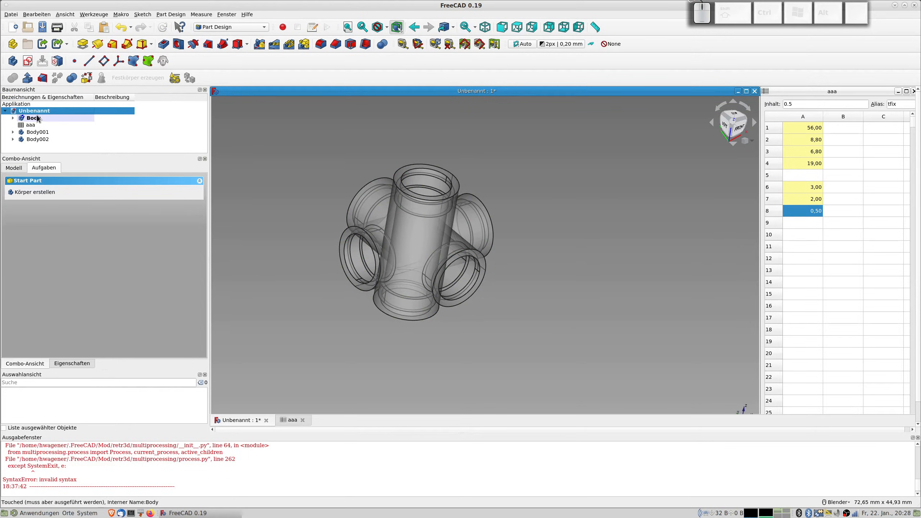
double_click(38, 132)
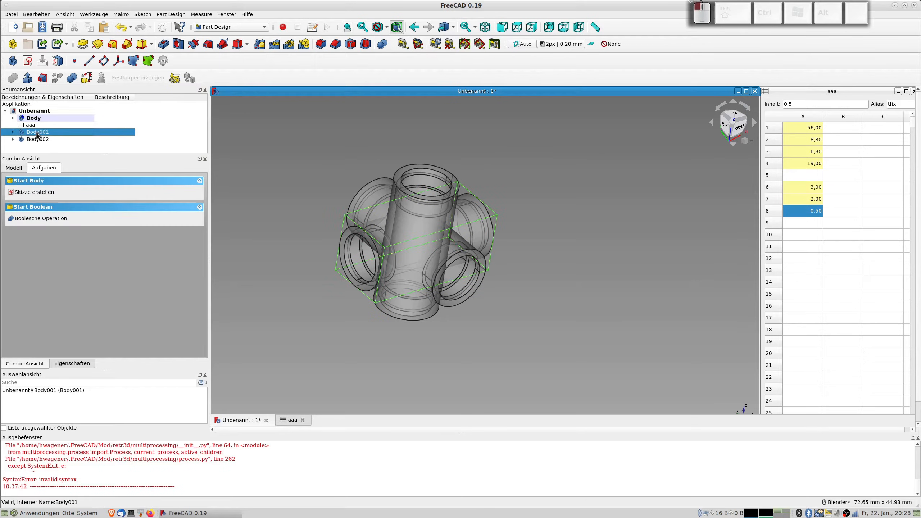
double_click(34, 120)
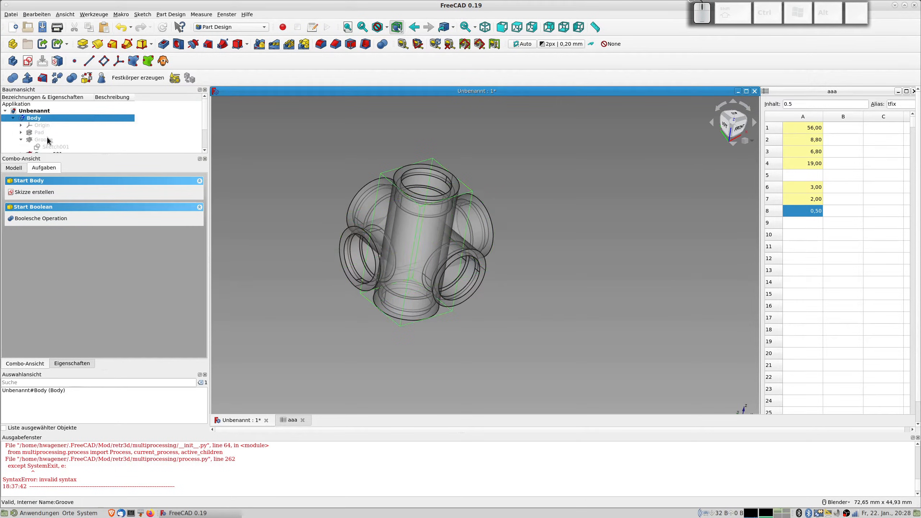
click(21, 139)
scroll(23, 141, down, 1)
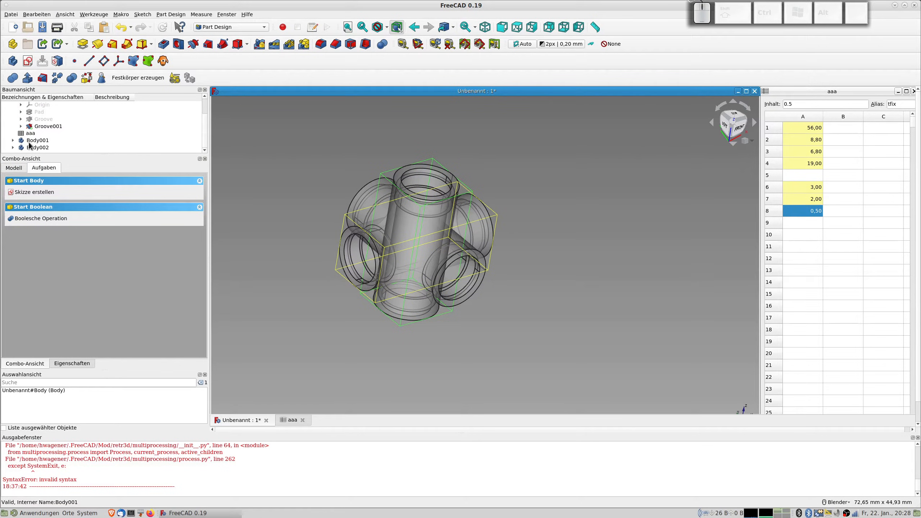
scroll(28, 143, up, 1)
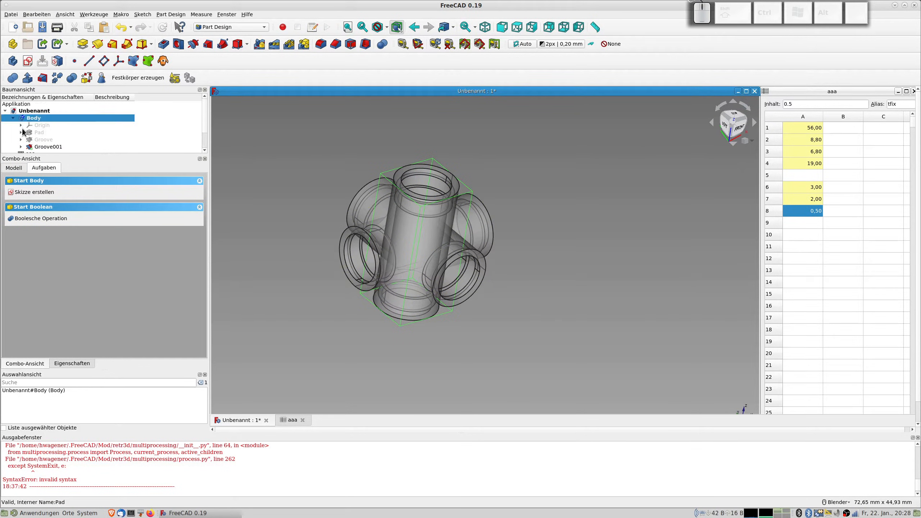
click(13, 118)
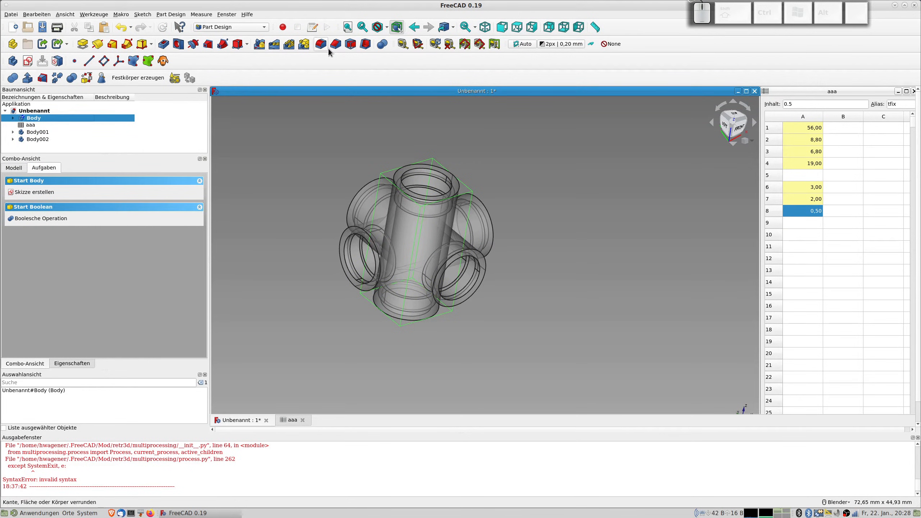
- Unite Body with Body001 and Body002 in one Boolean operation of the type Vereinigung
click(383, 45)
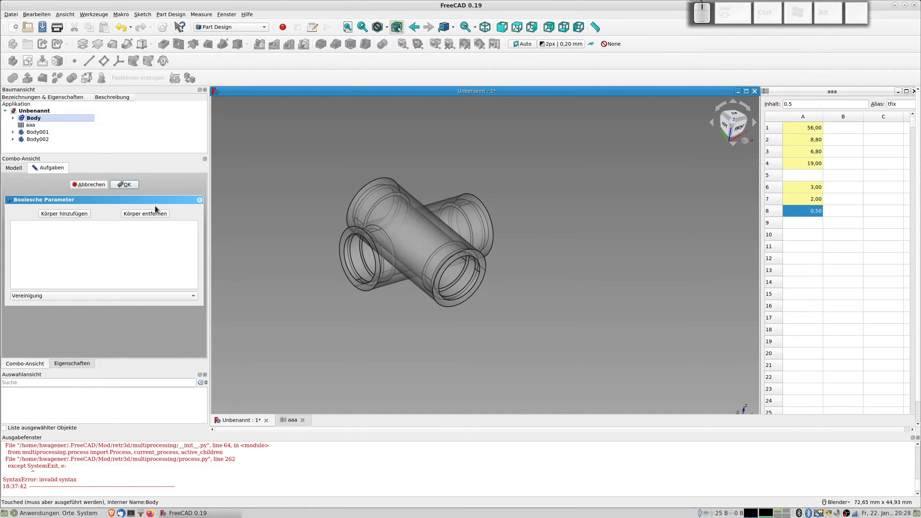
click(78, 213)
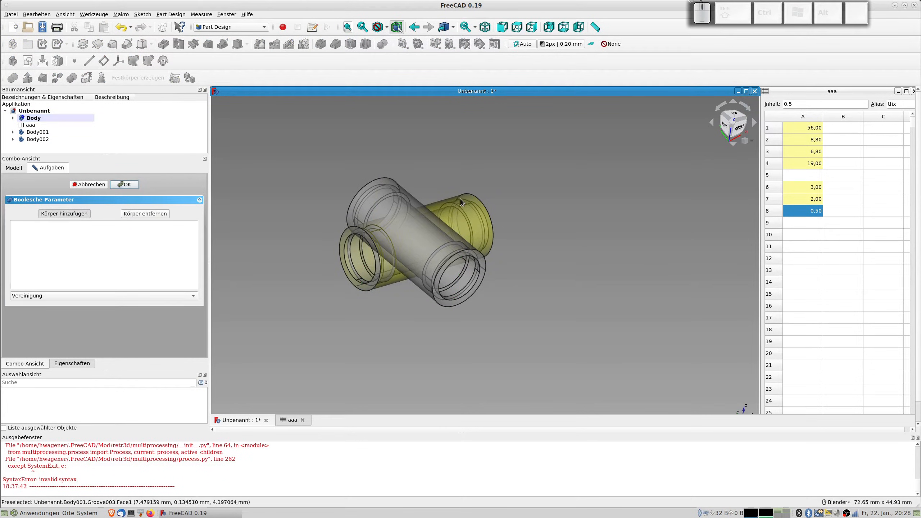
click(457, 215)
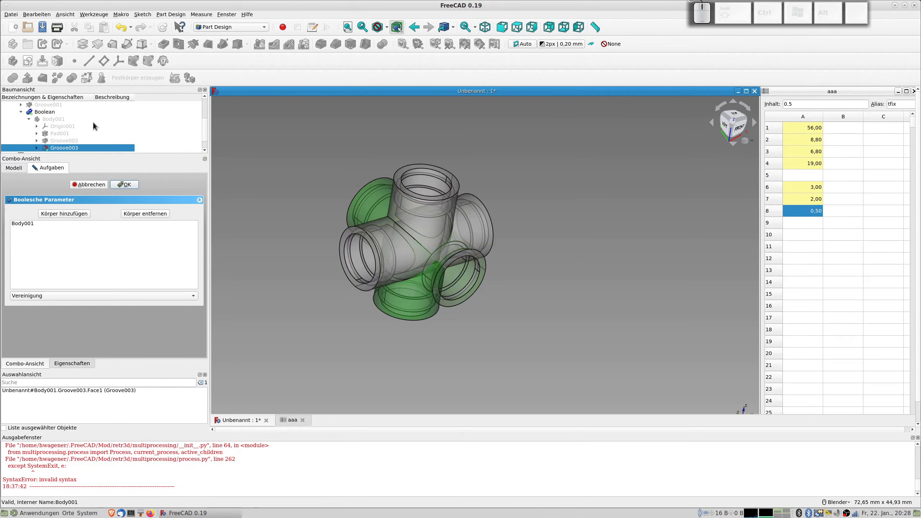
scroll(51, 115, up, 2)
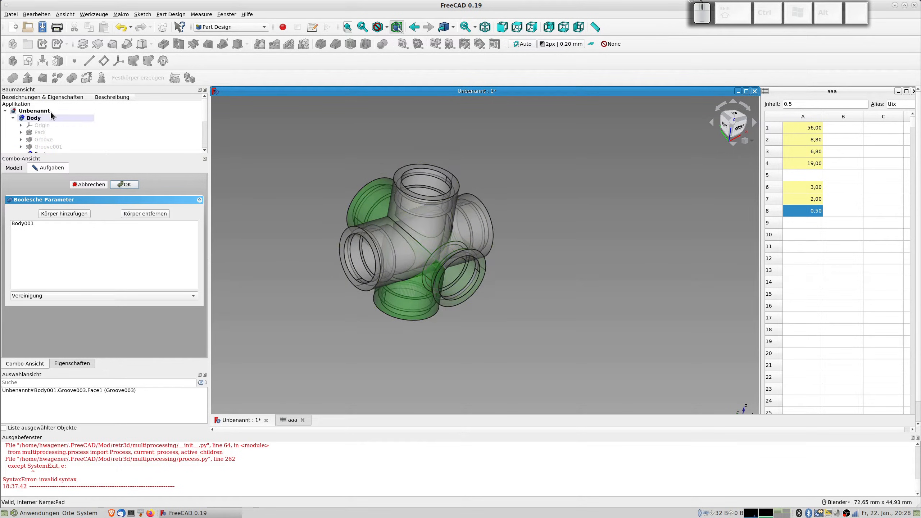
scroll(51, 115, down, 2)
click(64, 213)
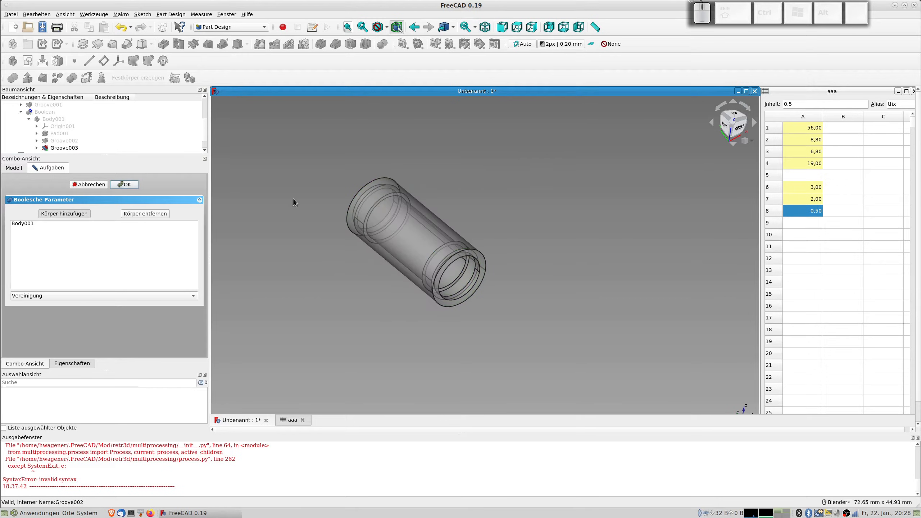
click(396, 204)
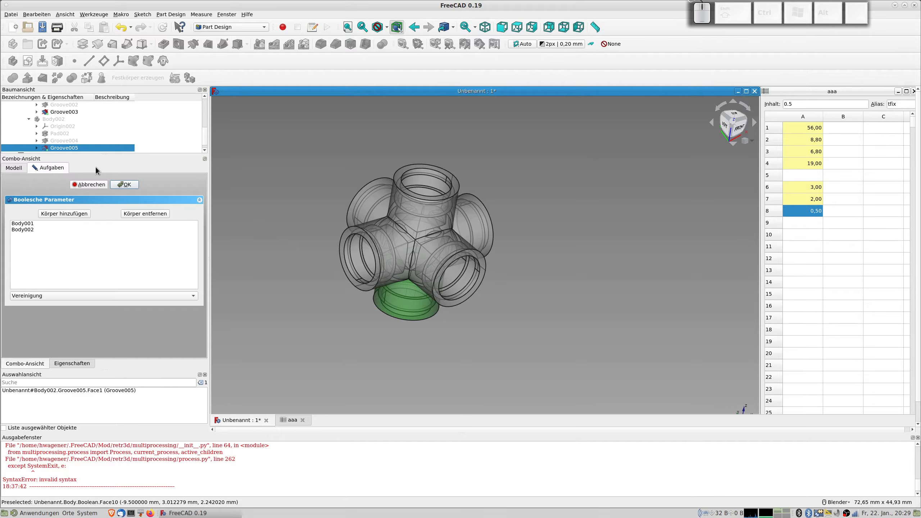
click(122, 185)
mouse_move(314, 263)
middle_down()
mouse_move(350, 191)
mouse_move(306, 269)
middle_up()
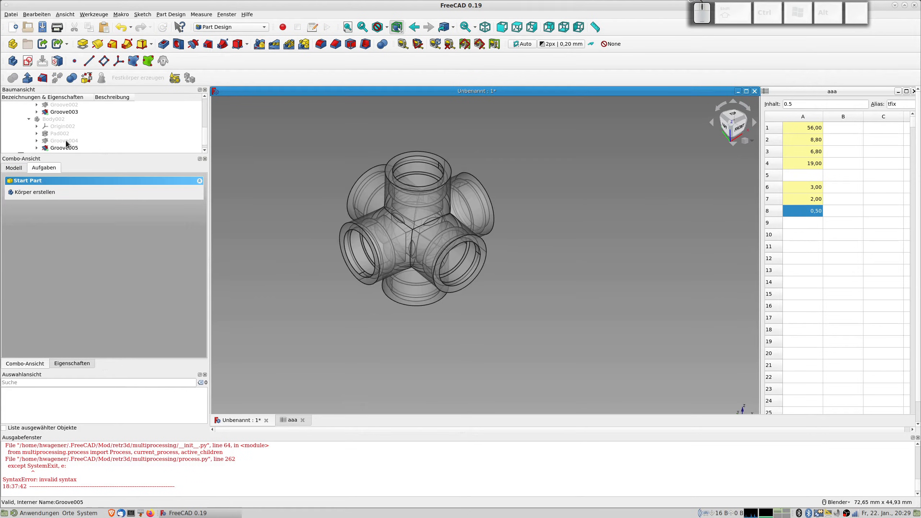
- Collapse the Boolean result, open Body's display properties, and set the transparency of its Pad to 0
click(12, 122)
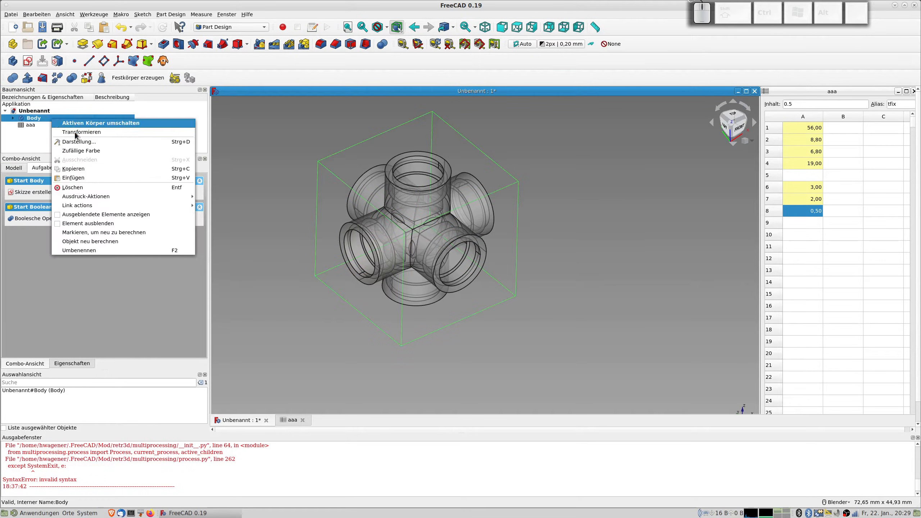
click(79, 142)
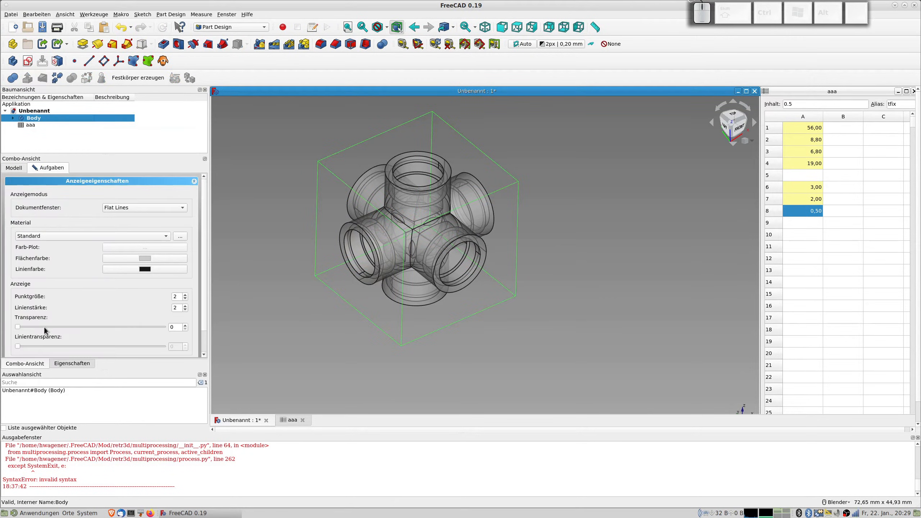
click(13, 119)
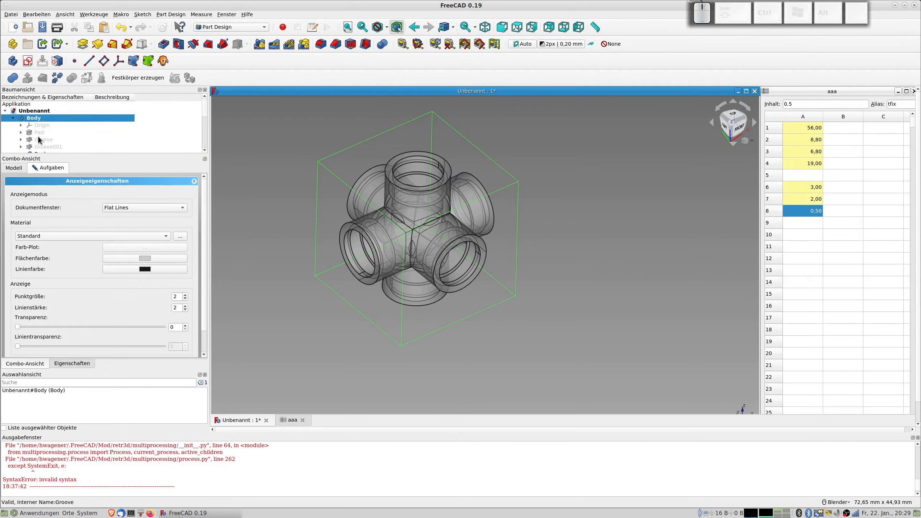
click(21, 132)
click(40, 132)
right_click(40, 133)
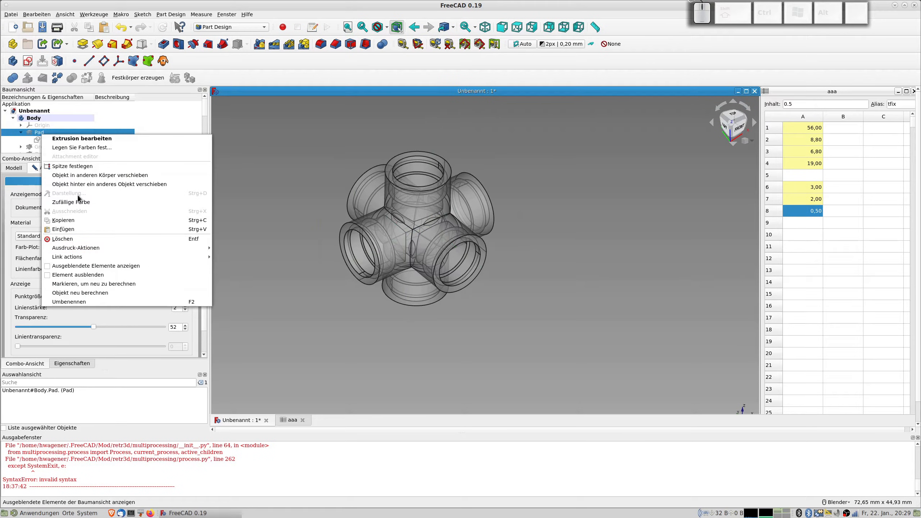
key(Escape)
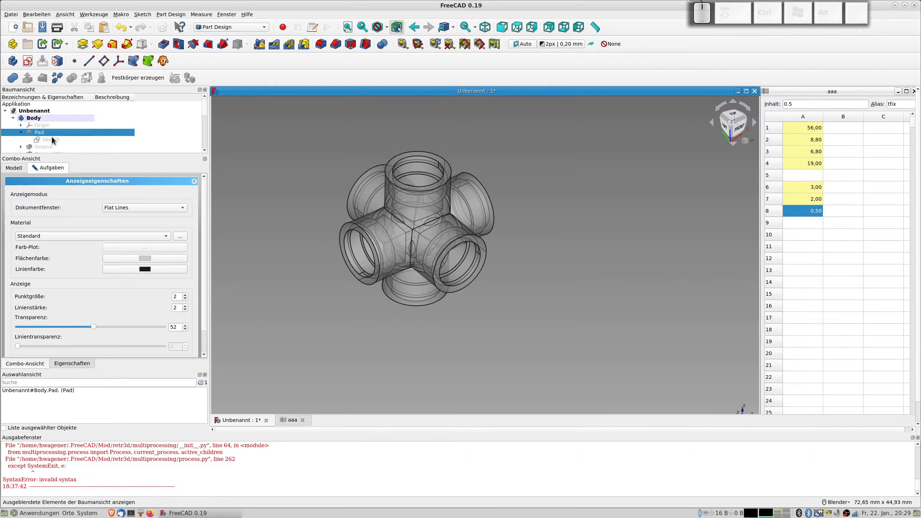
double_click(51, 133)
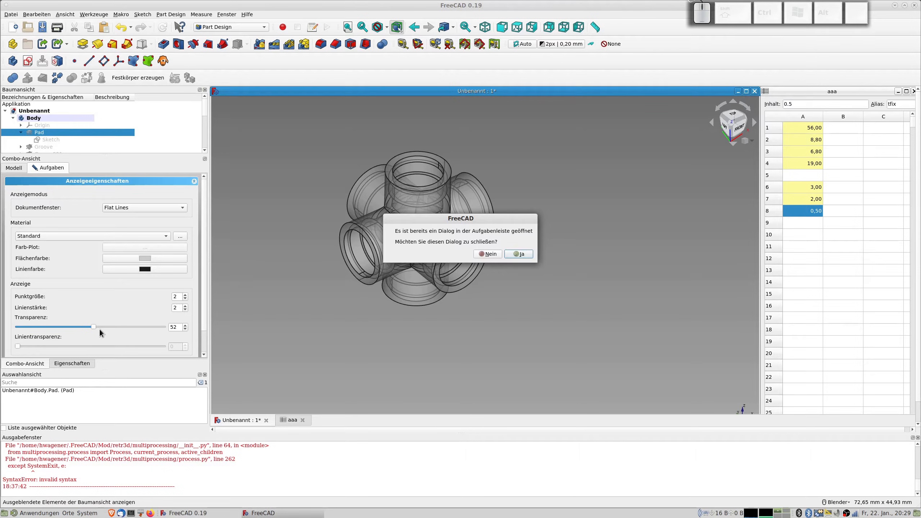
key(Escape)
drag(94, 326, 7, 317)
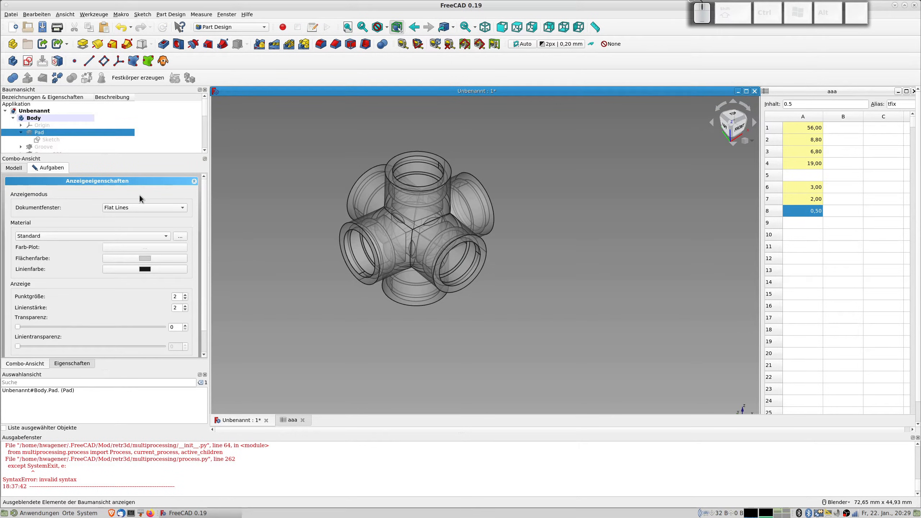
- Set the transparency of Pad001 inside the Boolean feature to 0
scroll(60, 142, down, 1)
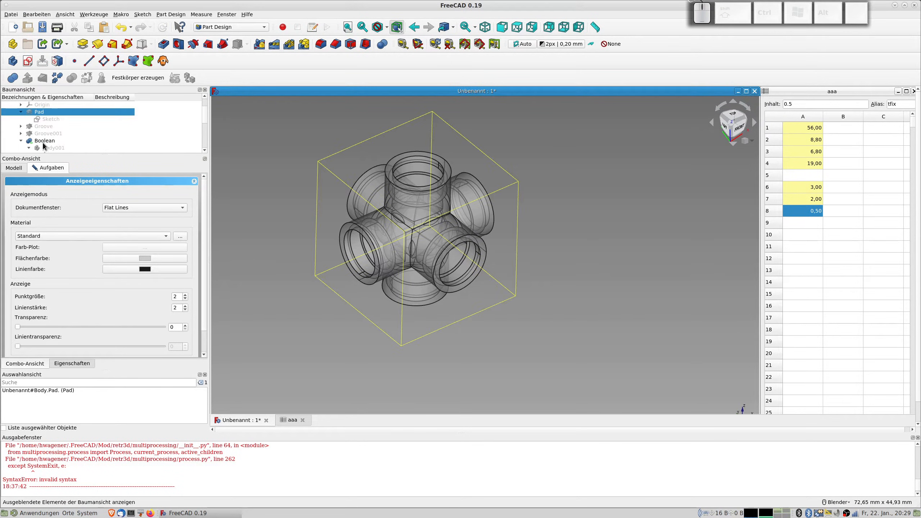
scroll(49, 144, down, 1)
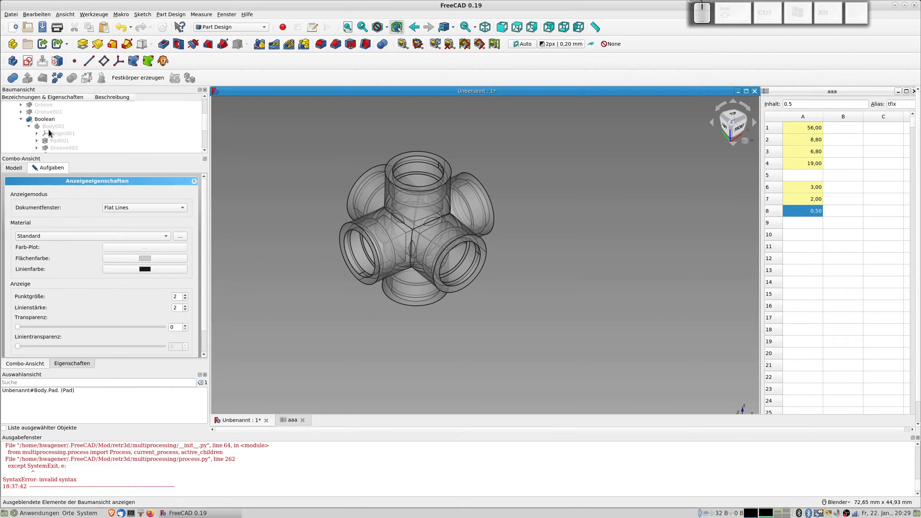
click(59, 141)
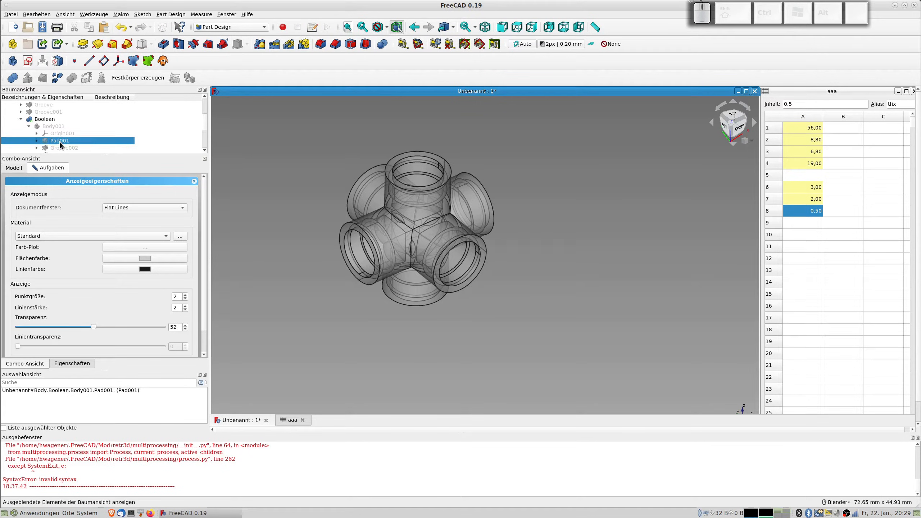
drag(87, 328, 17, 328)
- Set the transparency of Groove005 and Groove003 inside the Boolean feature to 0
scroll(90, 147, down, 2)
click(65, 134)
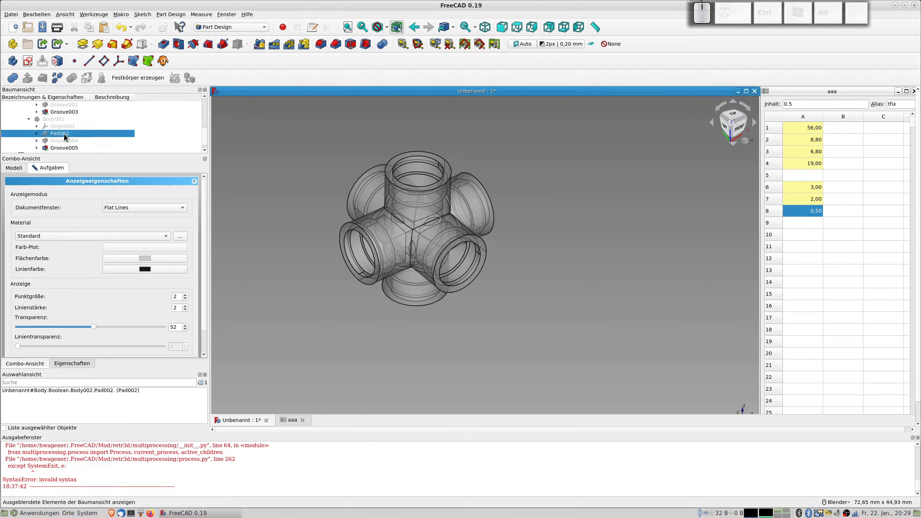
click(78, 147)
drag(90, 326, 17, 327)
click(68, 113)
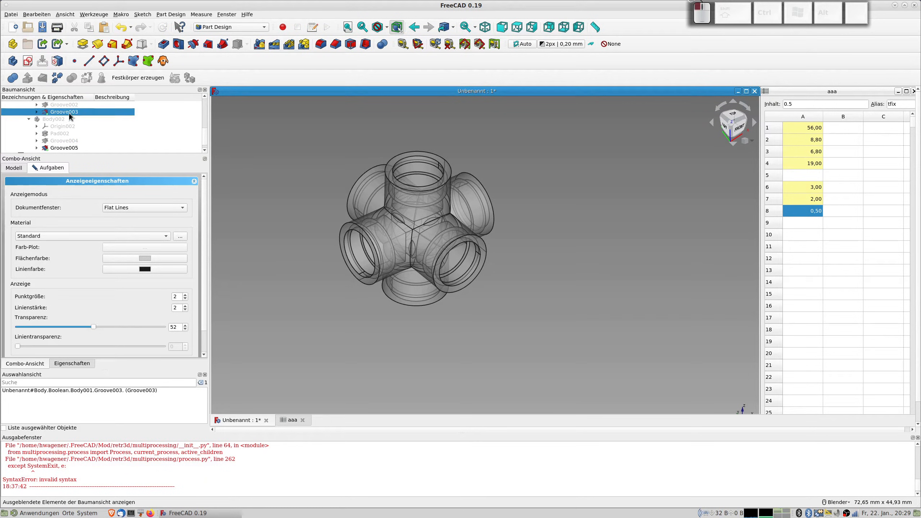
drag(18, 327, 1, 325)
- Set the transparency of Body's first Groove to 0 and close the display properties
scroll(83, 138, up, 4)
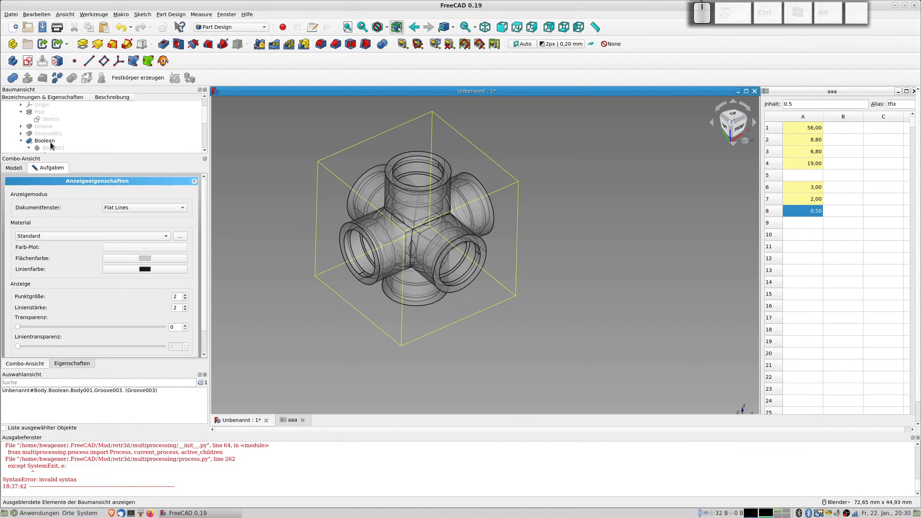
click(43, 126)
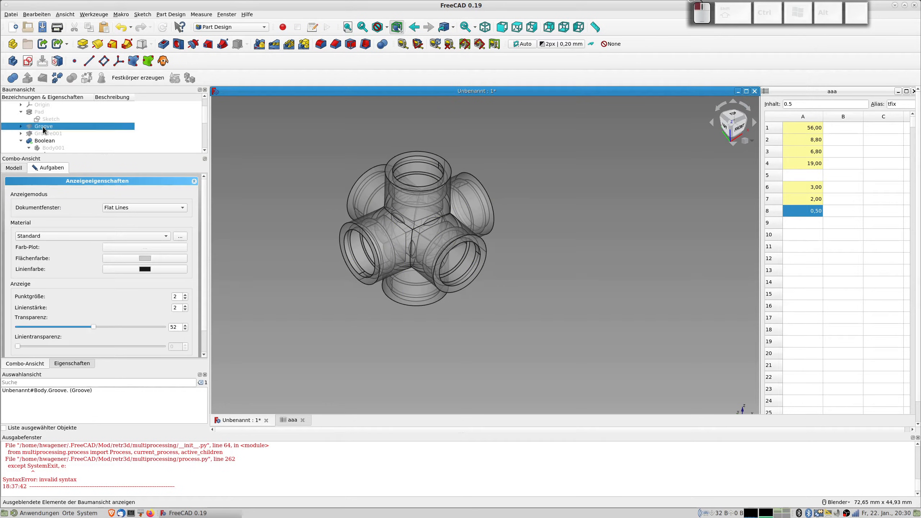
drag(95, 324, 83, 324)
drag(95, 327, 16, 327)
scroll(123, 308, down, 2)
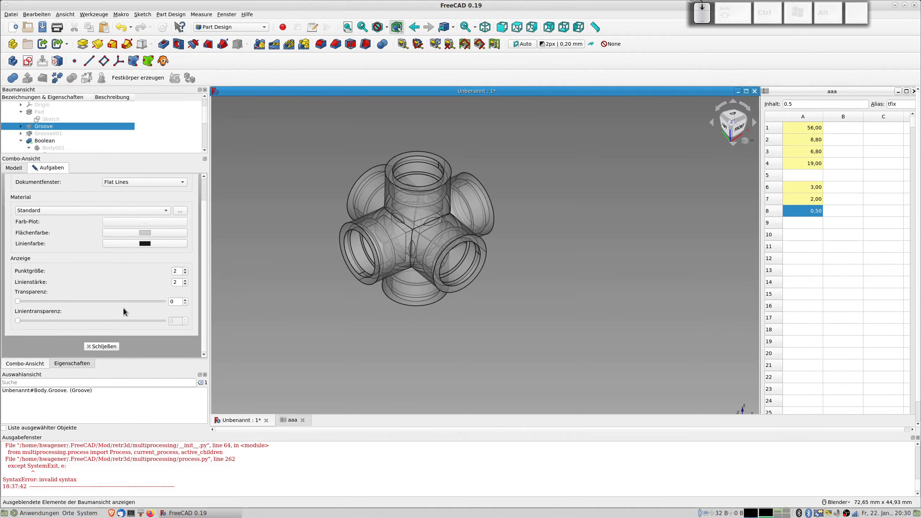
click(104, 346)
mouse_move(399, 225)
middle_down()
mouse_move(452, 199)
mouse_move(517, 210)
mouse_move(482, 193)
mouse_move(400, 212)
middle_up()
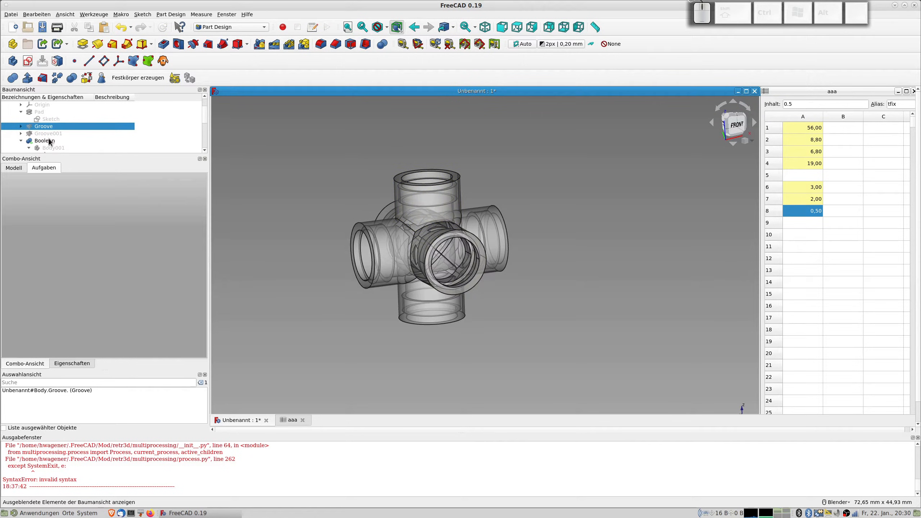
- Collapse the Boolean feature and Body in the model tree, and select the combined Body
click(21, 140)
scroll(26, 132, up, 1)
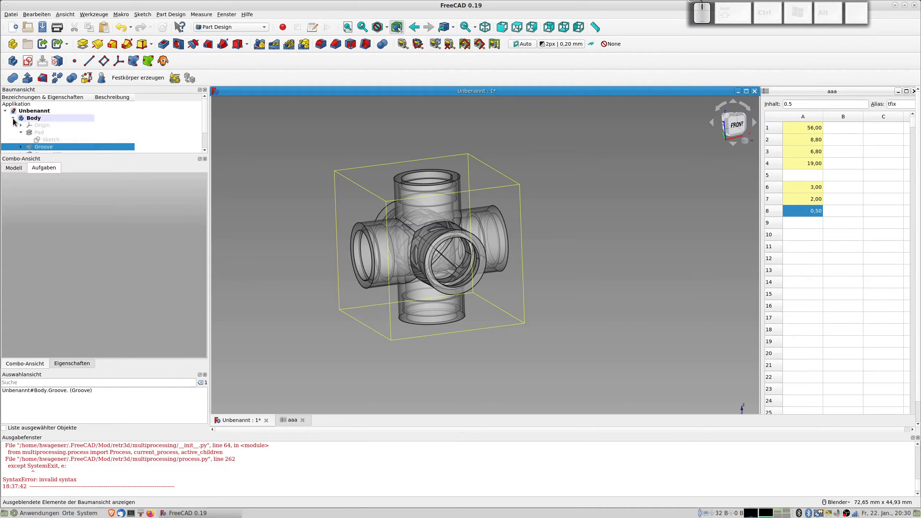
click(13, 119)
click(33, 121)
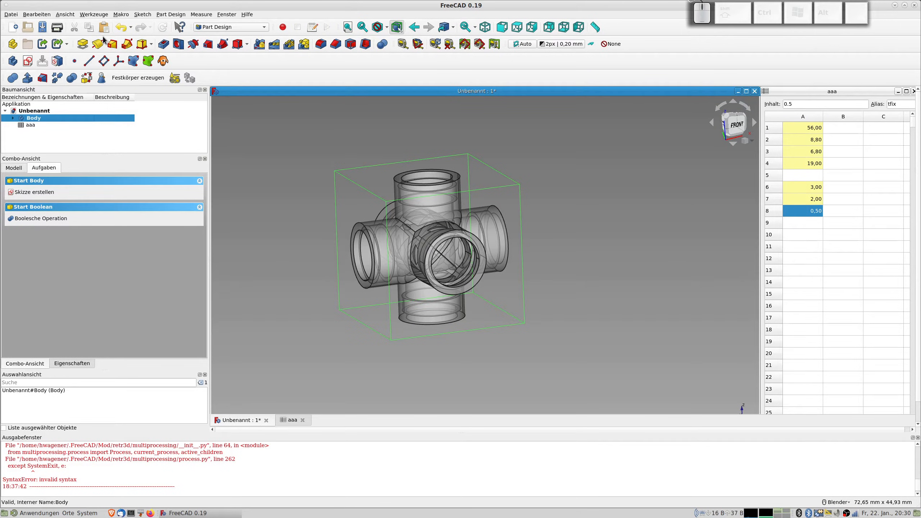
- Switch to the Part workbench and create a refined shape copy (Form aufbereiten) of the combined Body
click(235, 27)
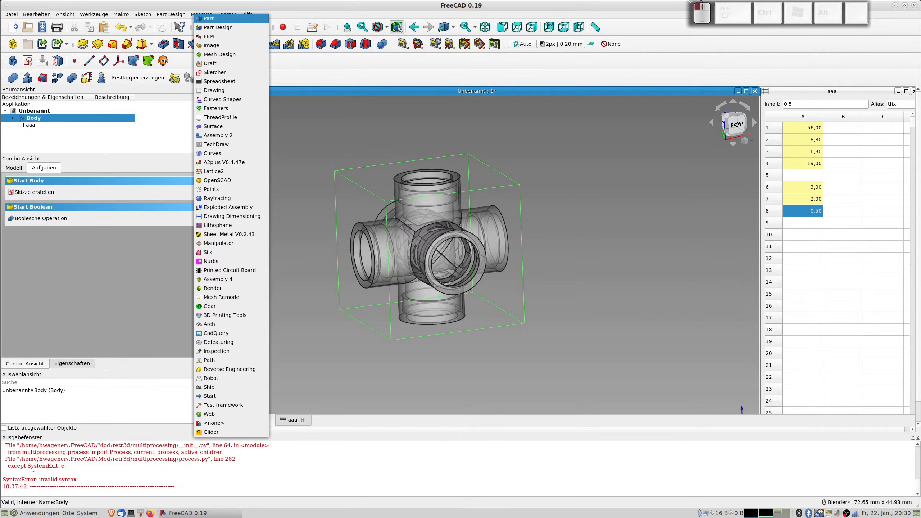
click(217, 18)
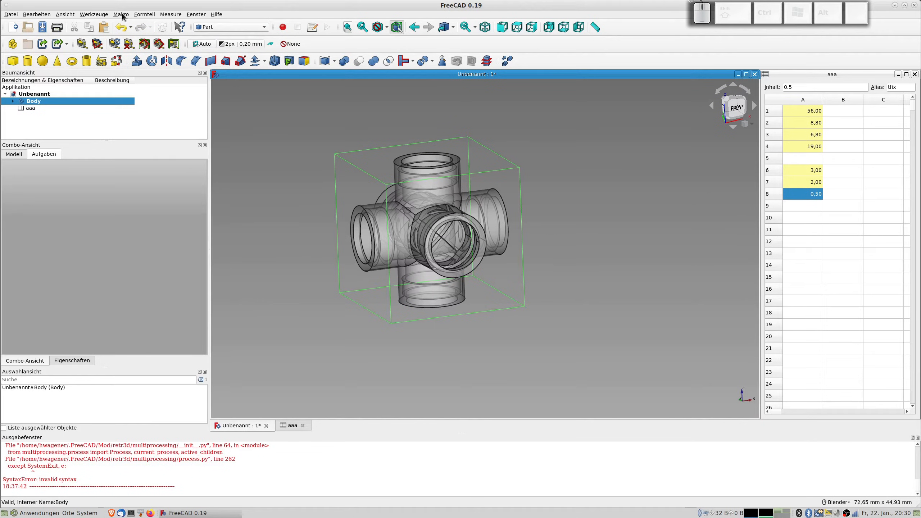
click(144, 14)
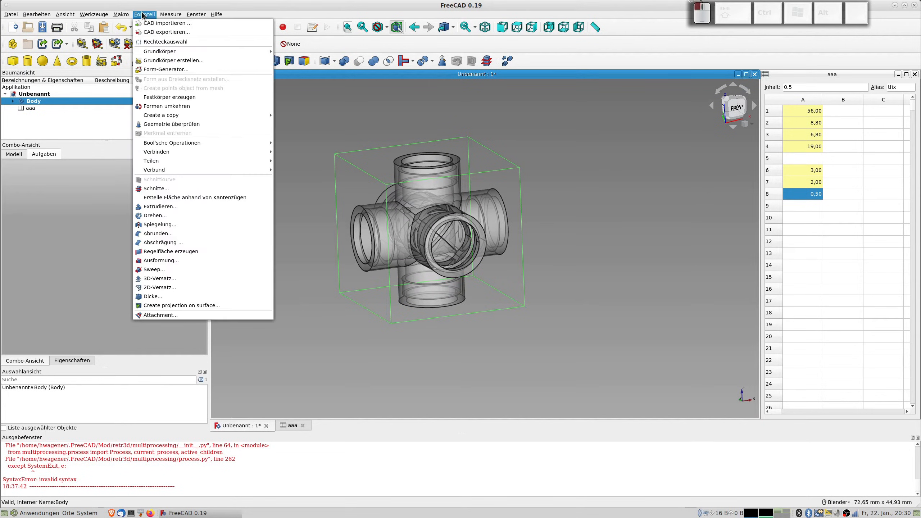
click(160, 116)
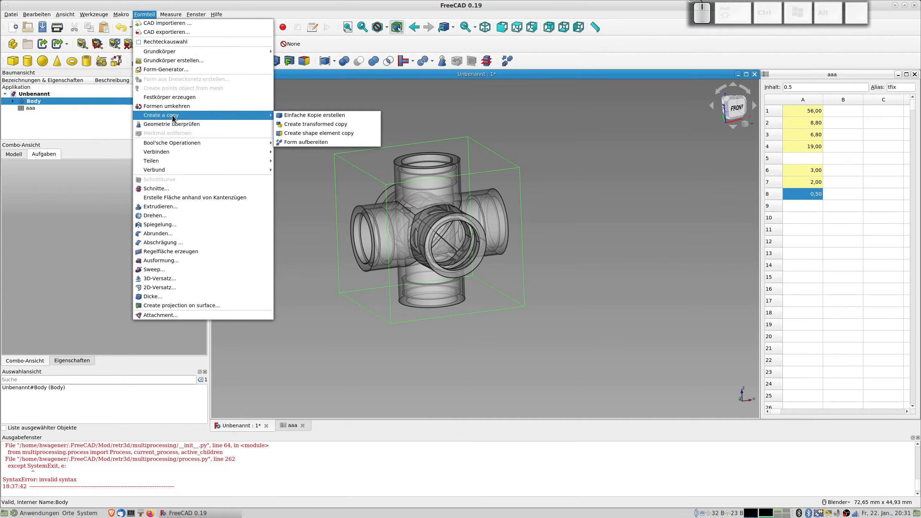
click(309, 144)
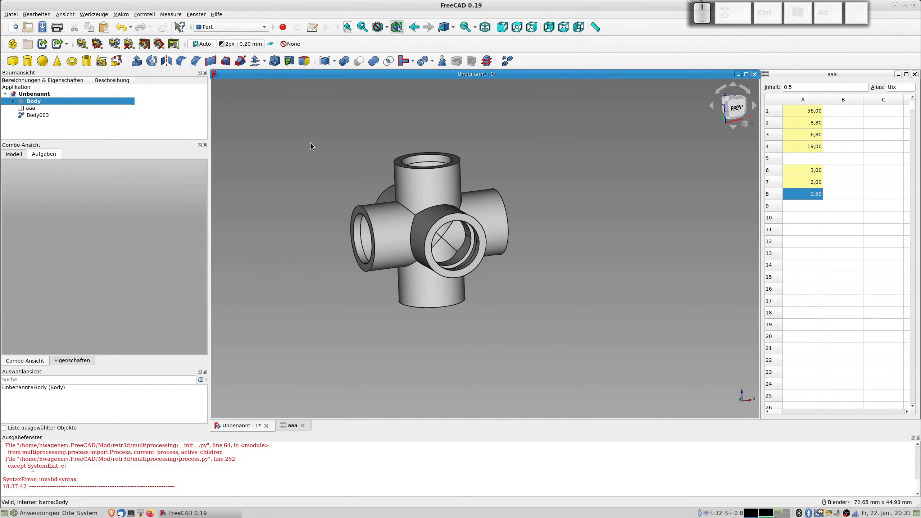
- Return to the Part Design workbench and create a new body based on the refined copy Body003
click(36, 116)
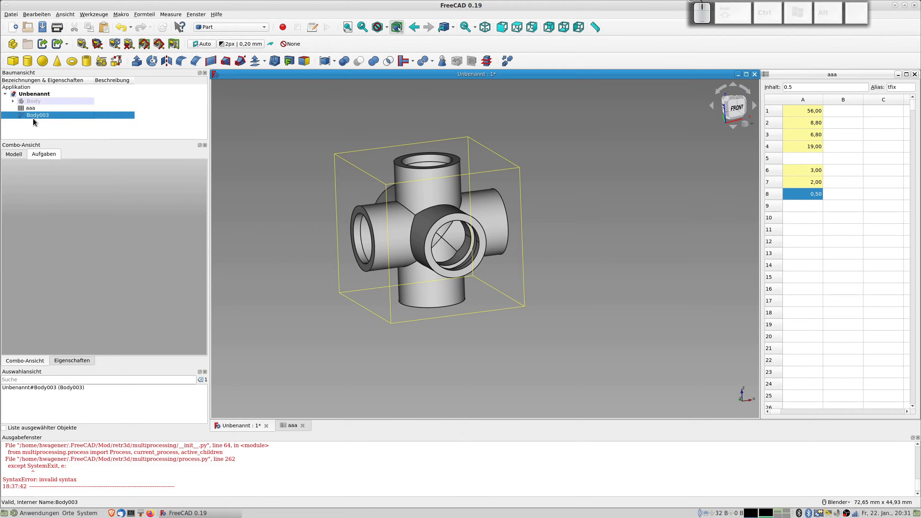
middle_drag(472, 227, 471, 202)
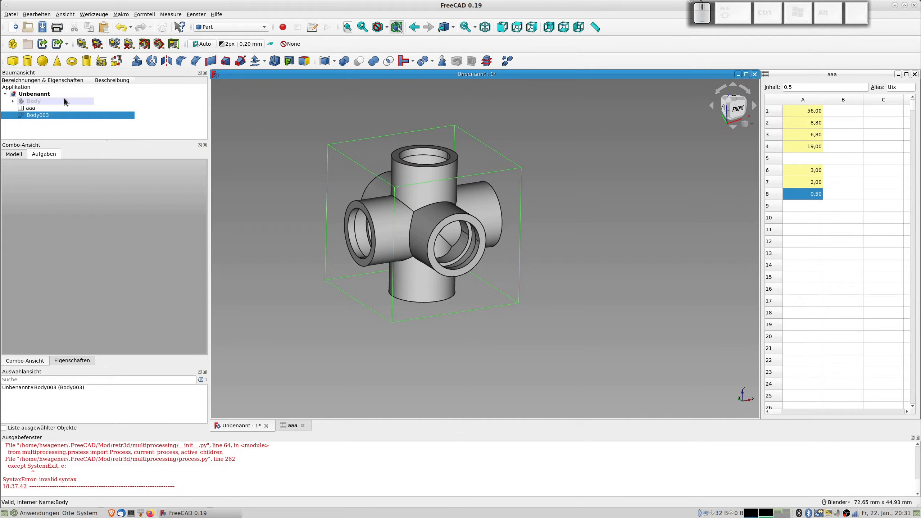
click(218, 29)
click(217, 34)
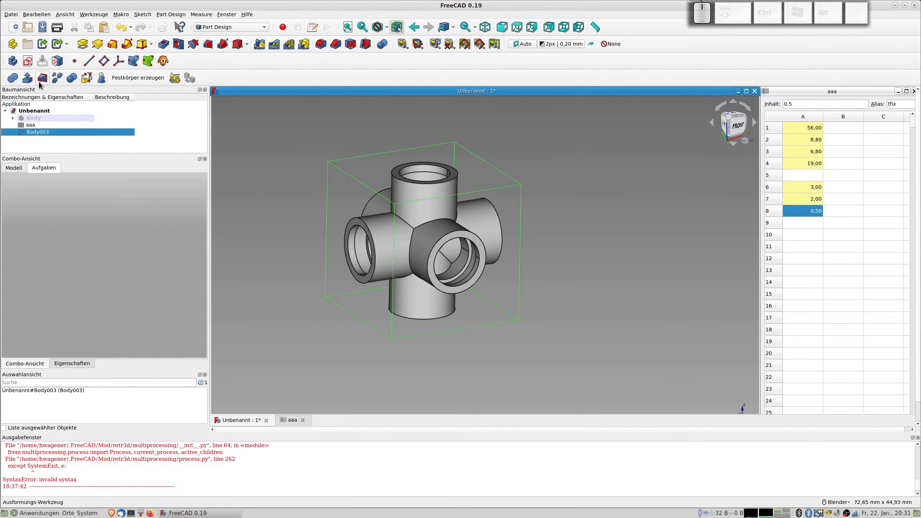
click(13, 61)
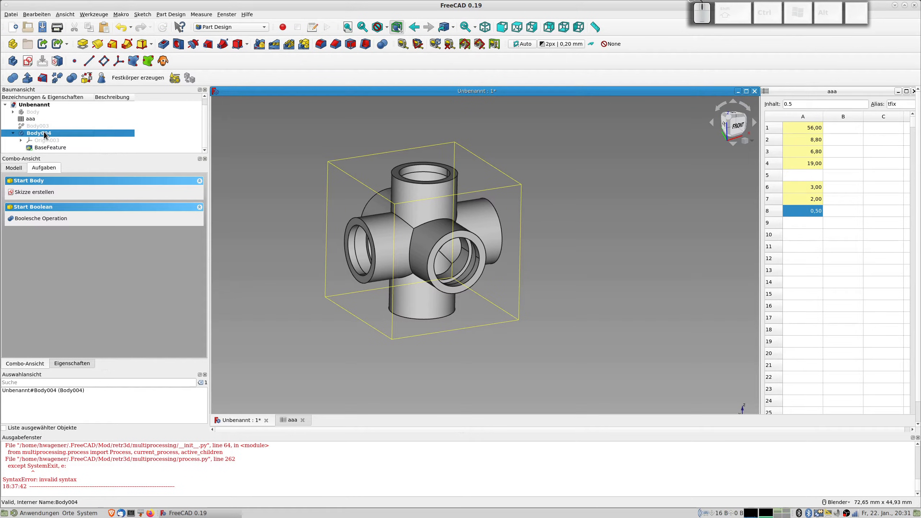
- Rename the new body based on the refined copy as Mittelteil
key(F2)
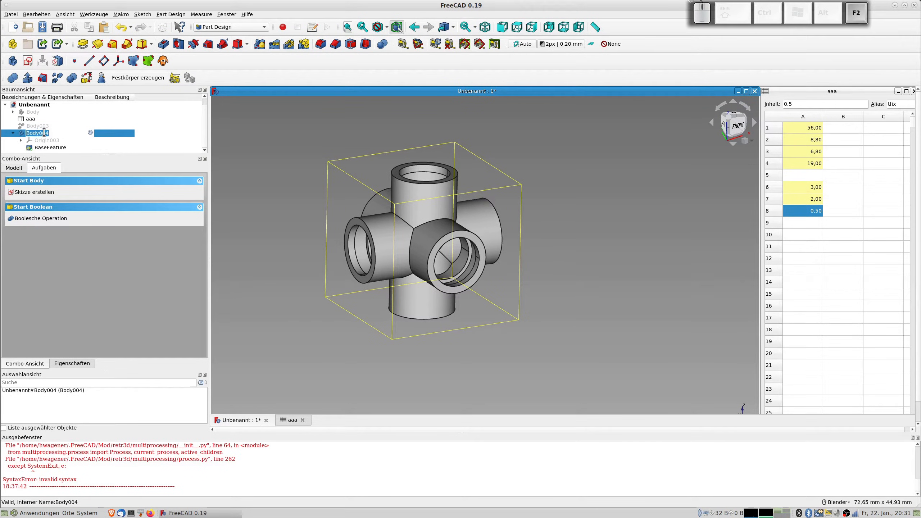
text(Mittelteil)
key(Return)
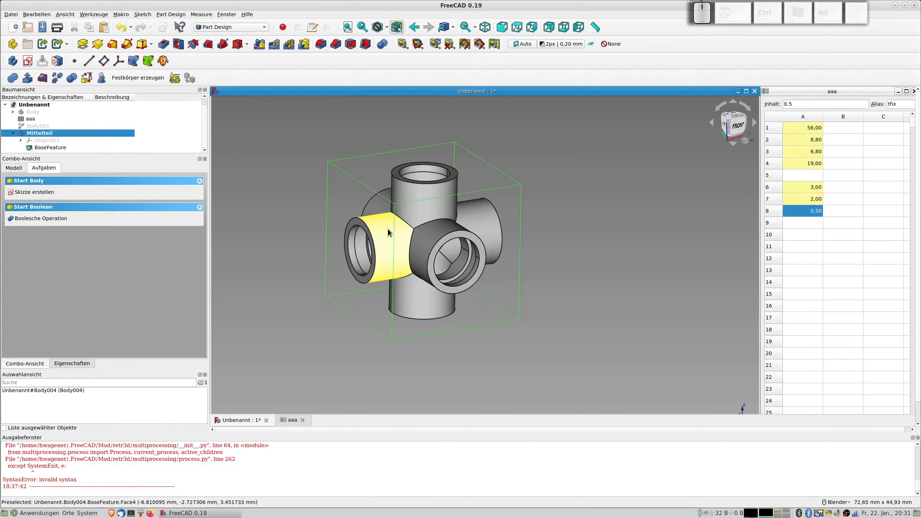
middle_drag(449, 254, 481, 230)
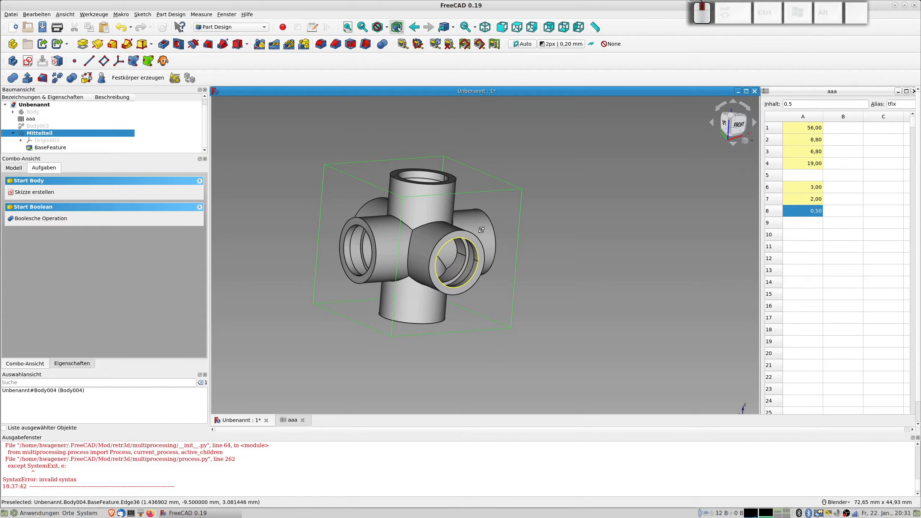
middle_drag(481, 230, 495, 240)
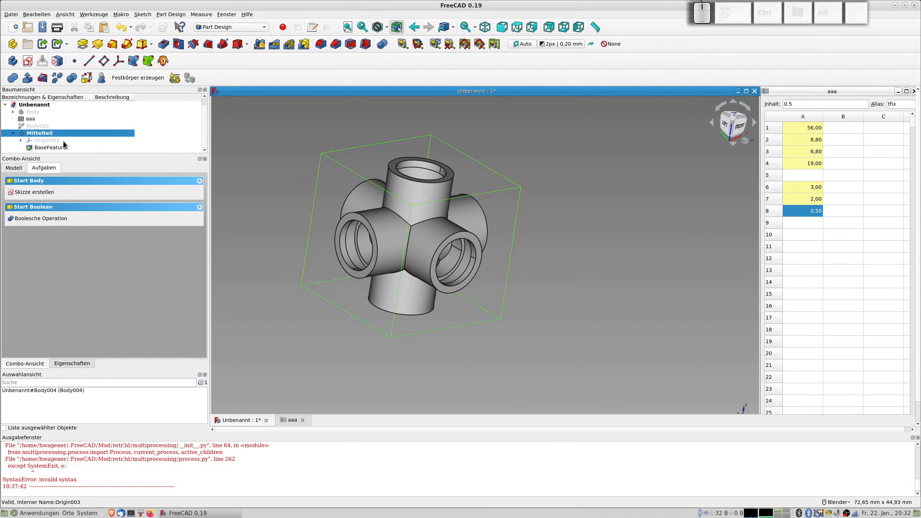
- Create another body, not based on Mittelteil, and name it Zentralstein
click(15, 62)
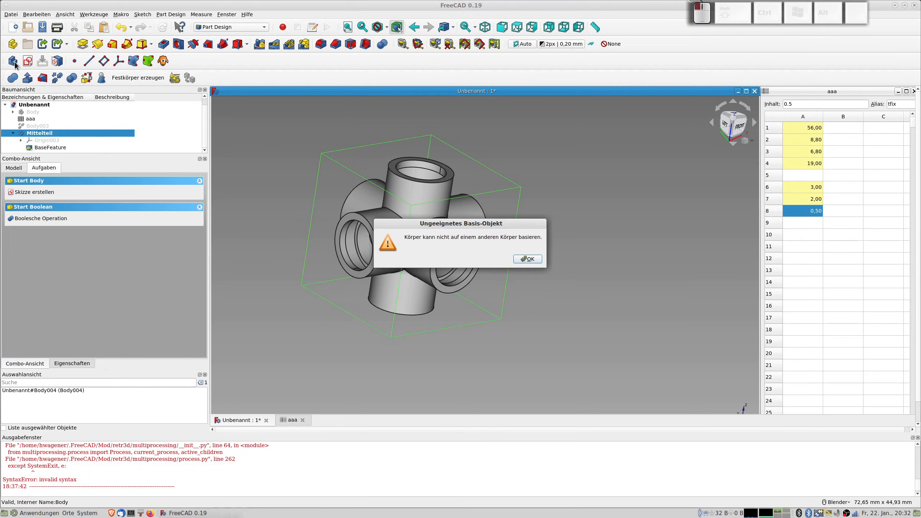
click(528, 259)
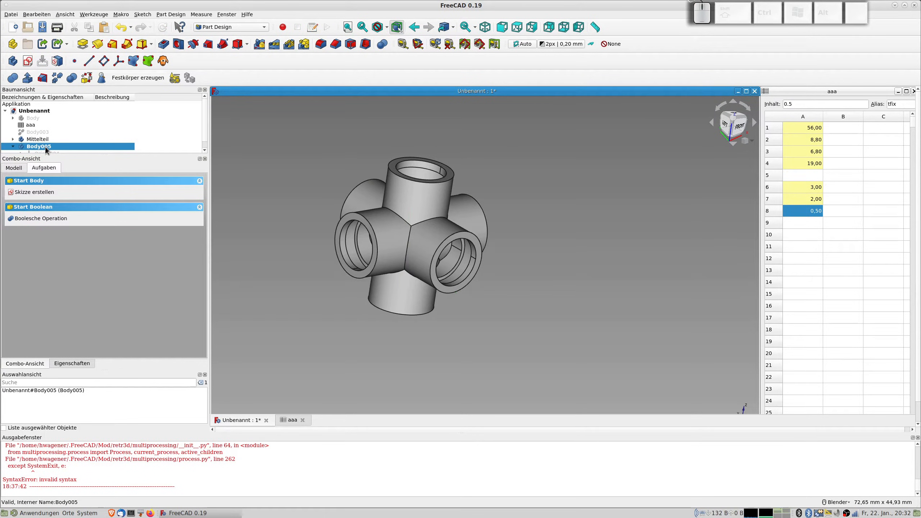
key(F2)
text(Zent)
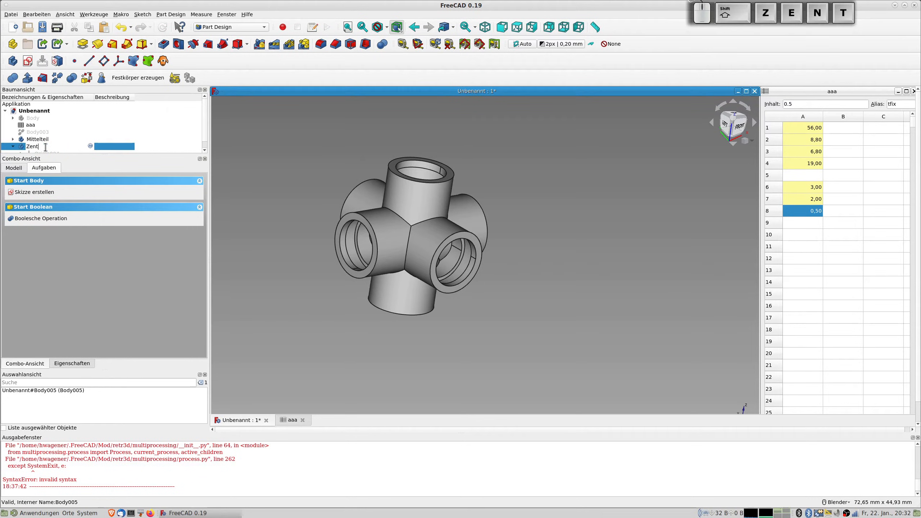
text(ralteiln)
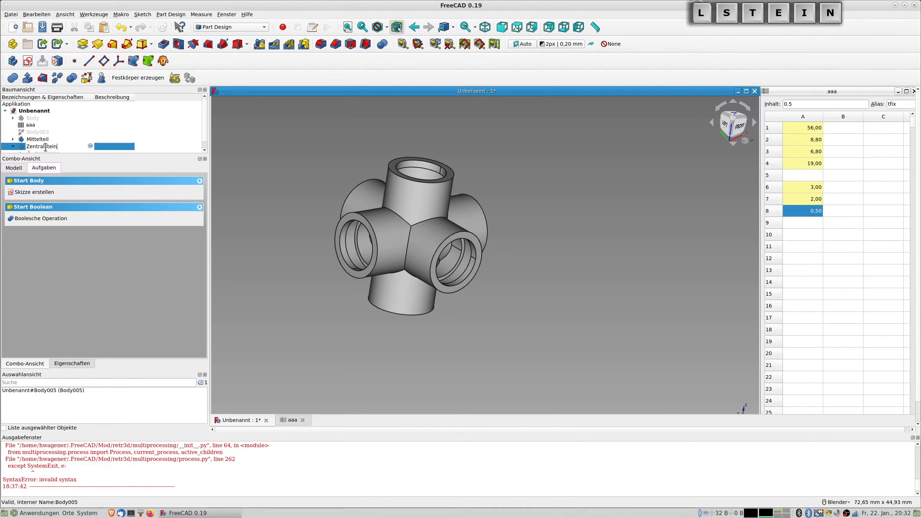
key(Return)
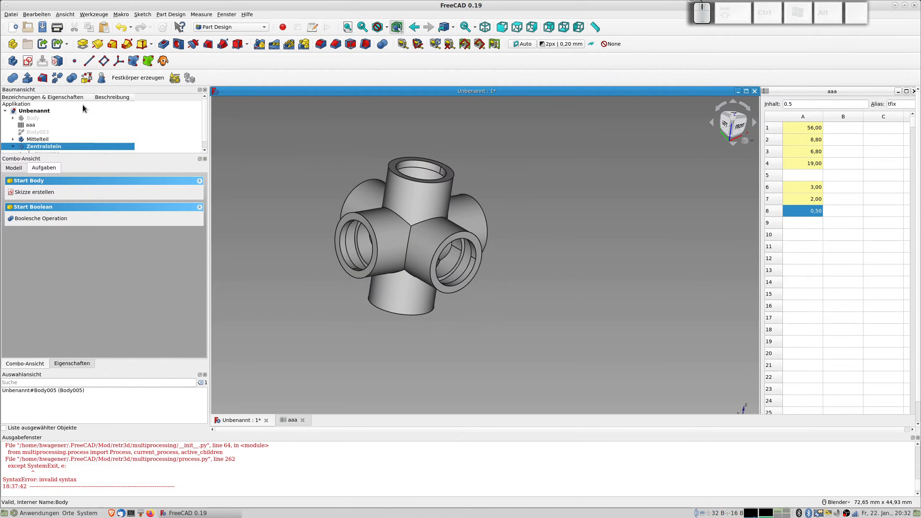
- Enlarge the model tree area and start a datum plane in the Zentralstein body
shift+middle_drag(112, 101, 120, 103)
drag(137, 155, 137, 202)
middle_drag(388, 177, 303, 189)
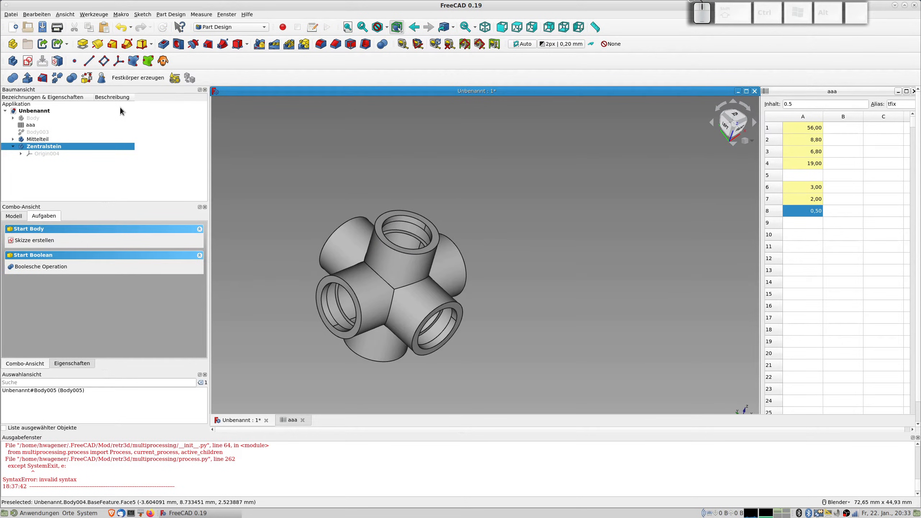
click(103, 60)
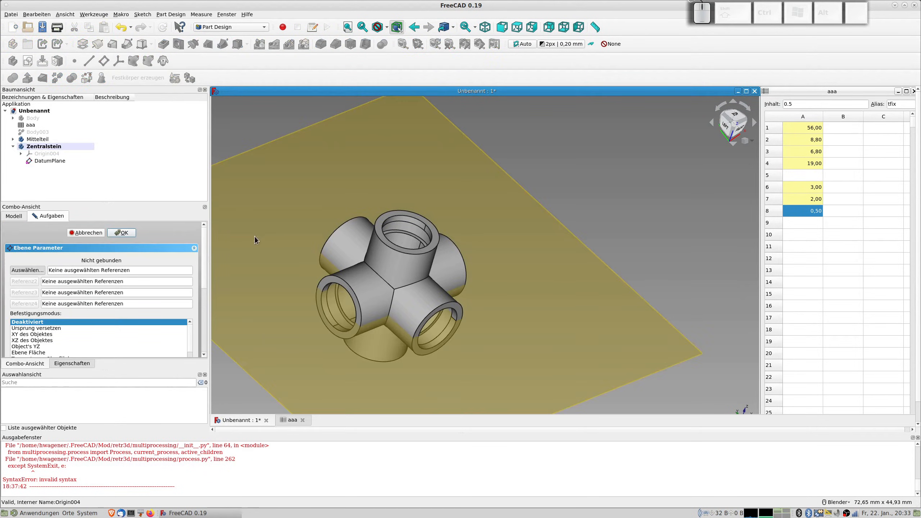
scroll(340, 269, down, 3)
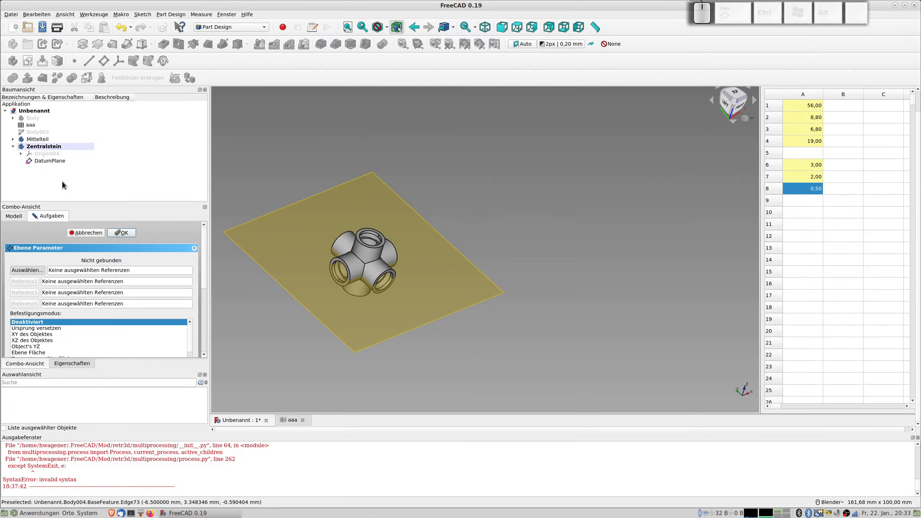
- Attach the datum plane to the XY plane of Zentralstein's origin
click(40, 154)
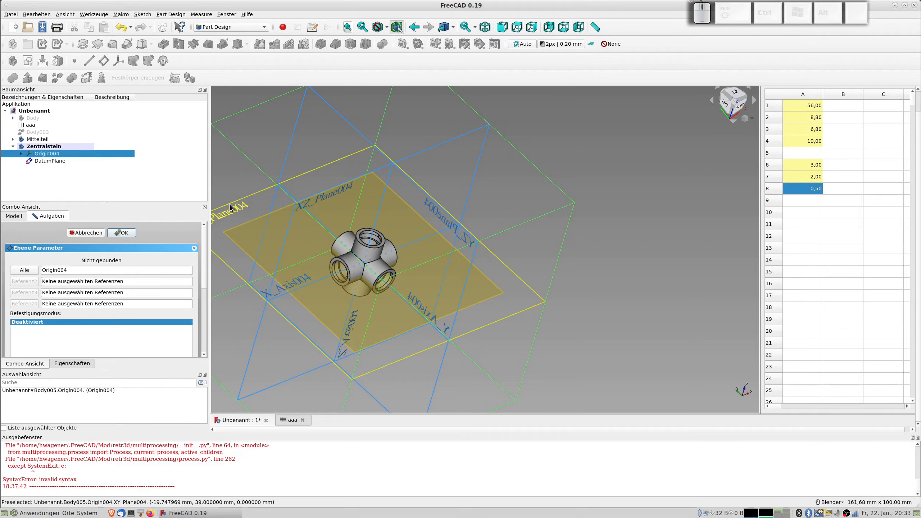
scroll(218, 224, down, 2)
shift+middle_drag(218, 224, 272, 240)
scroll(265, 245, up, 2)
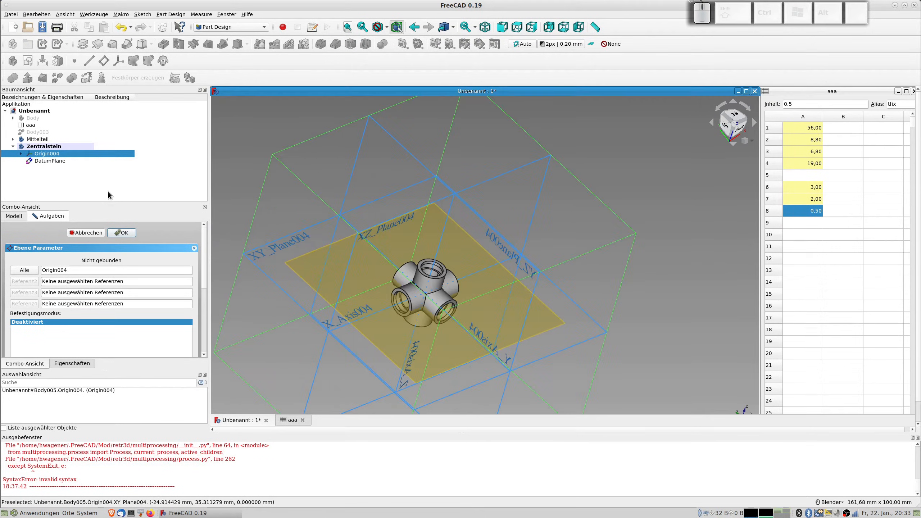
click(31, 270)
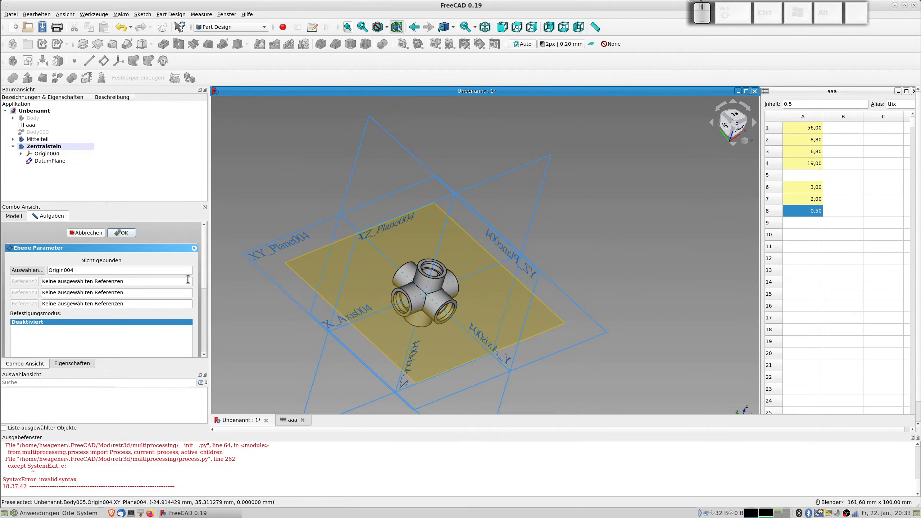
click(29, 270)
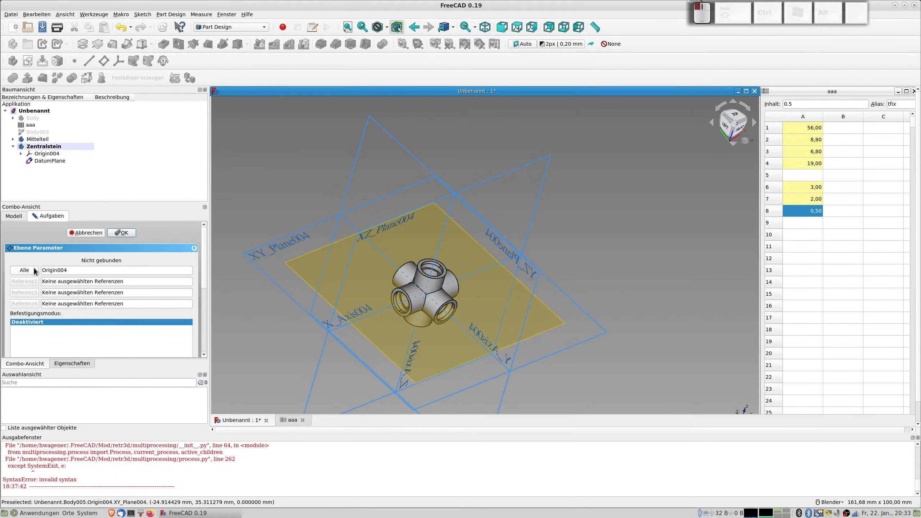
click(256, 267)
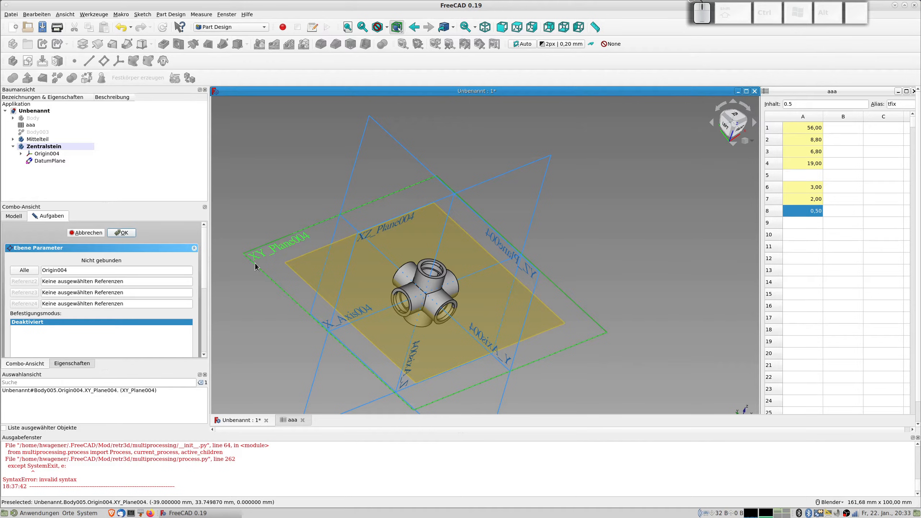
click(254, 267)
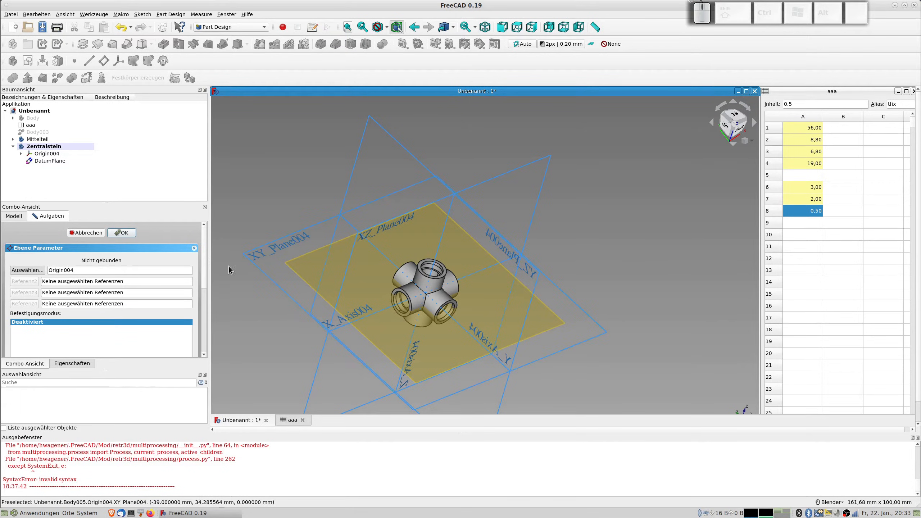
click(253, 267)
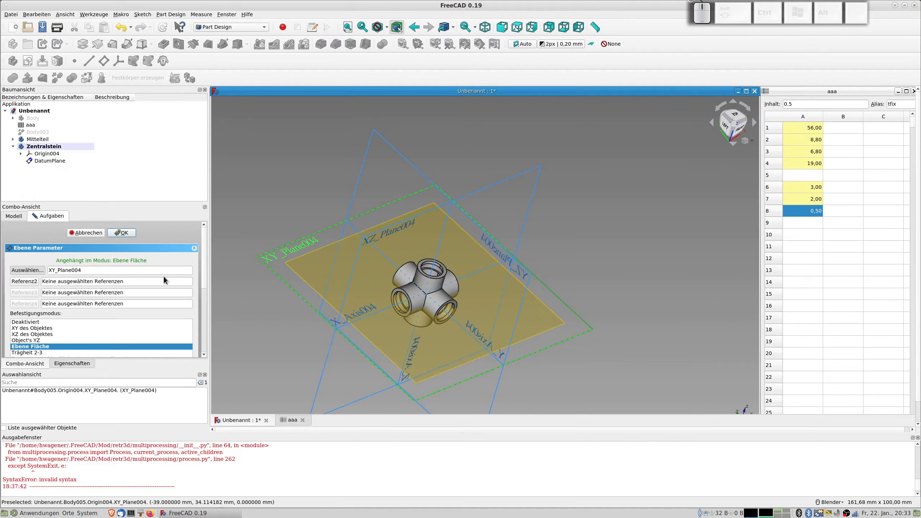
- Set the datum plane's z-direction attachment offset to the formula aaa.breite/2 and accept the plane
drag(205, 263, 204, 326)
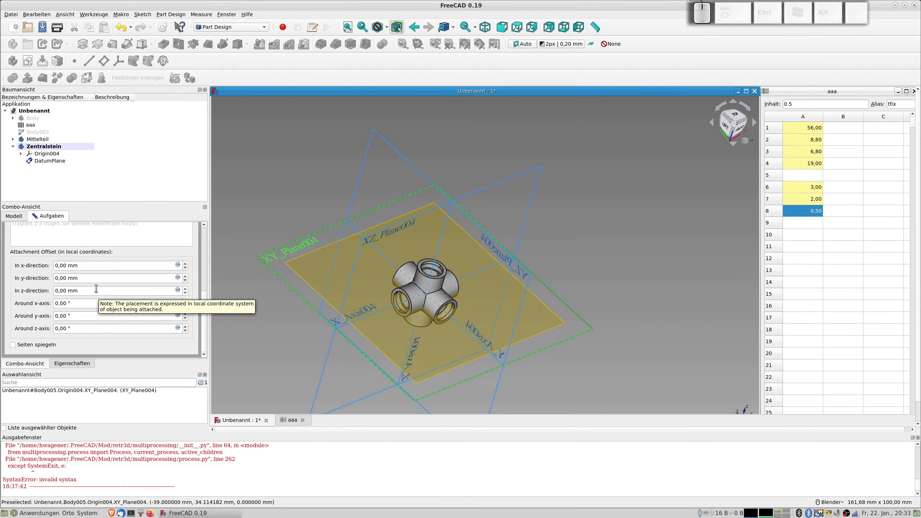
click(178, 291)
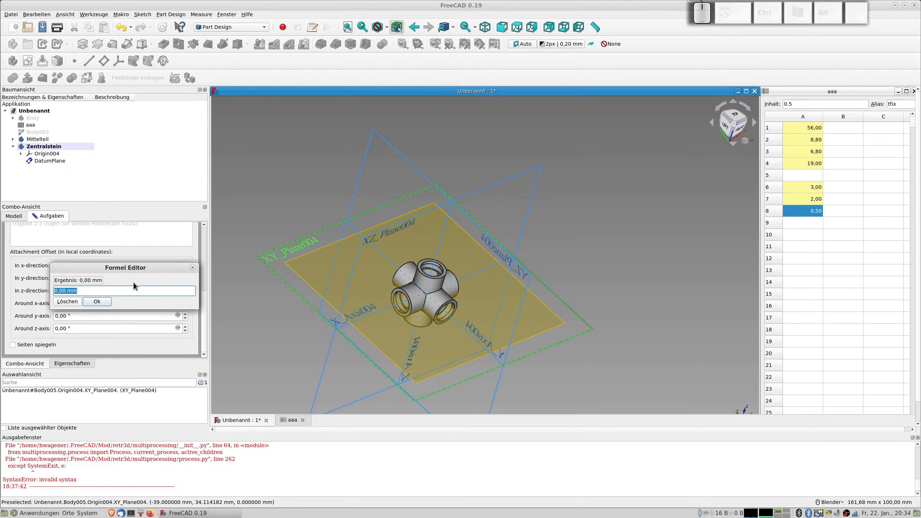
text(aaa.b)
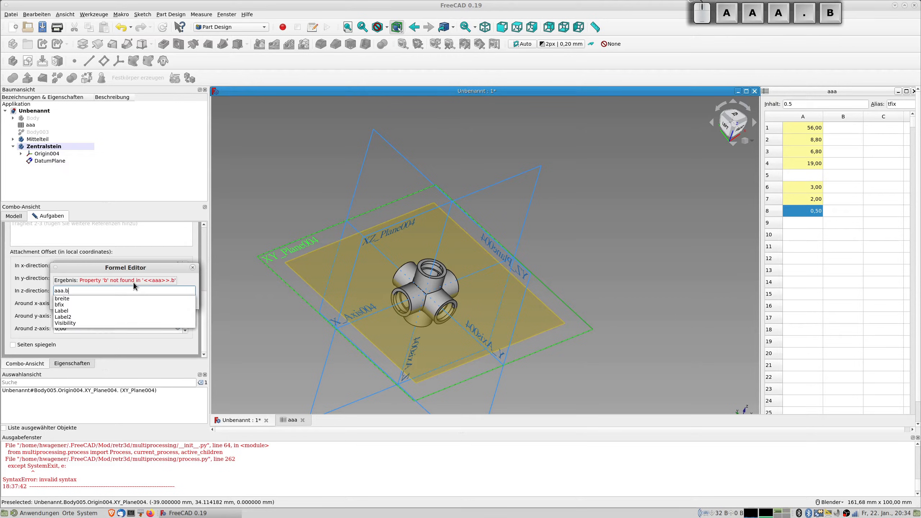
text(reite)
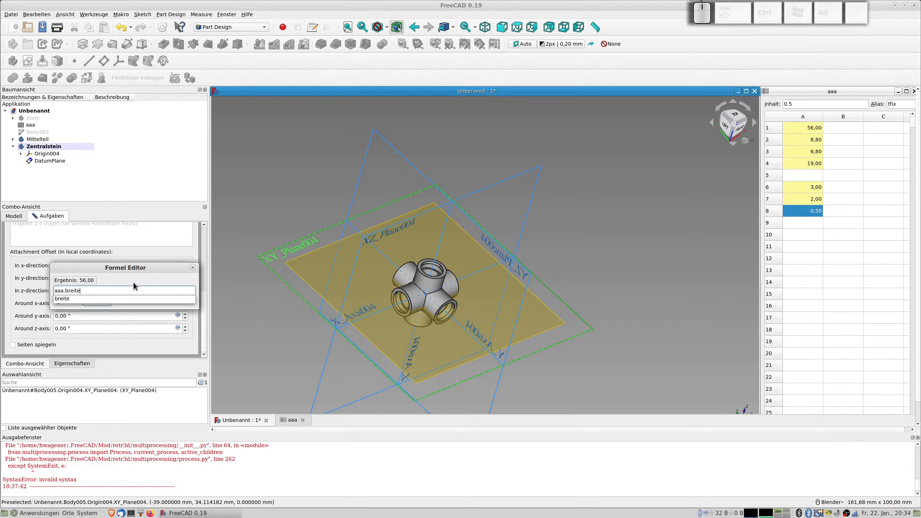
text(/2)
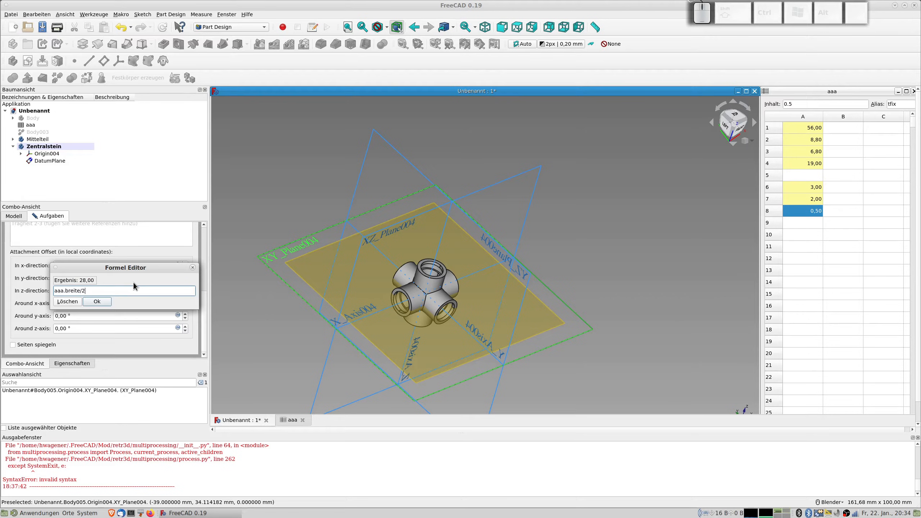
click(97, 302)
middle_drag(339, 306, 416, 290)
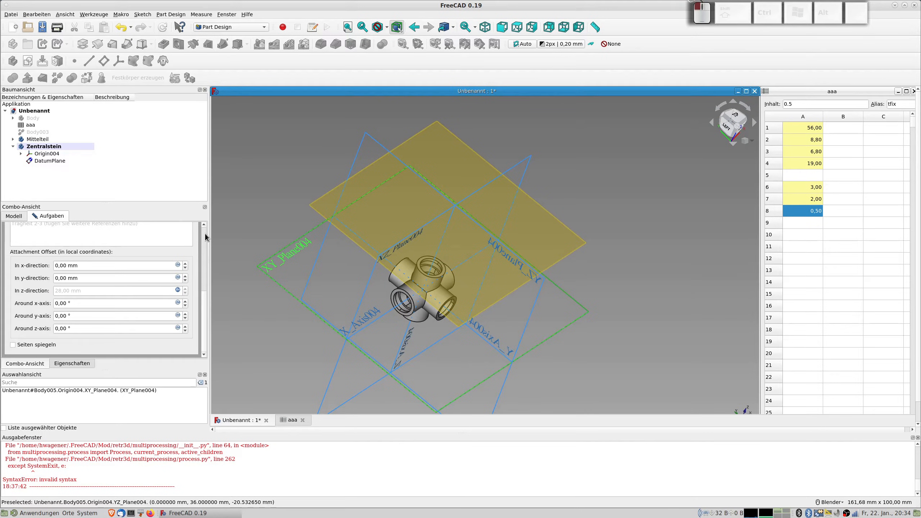
scroll(205, 238, up, 10)
click(132, 228)
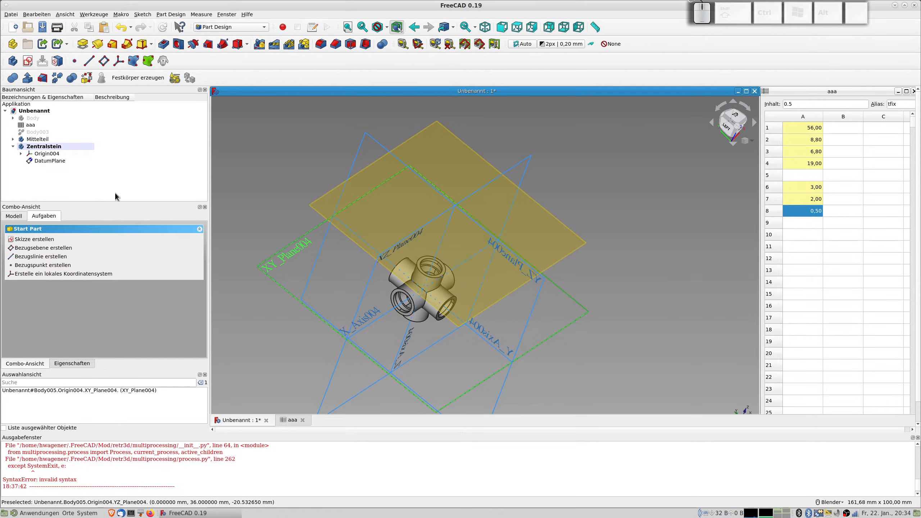
- Start a sketch on Zentralstein's datum plane and draw a rectangle about 18 by 17 mm around the origin
click(313, 206)
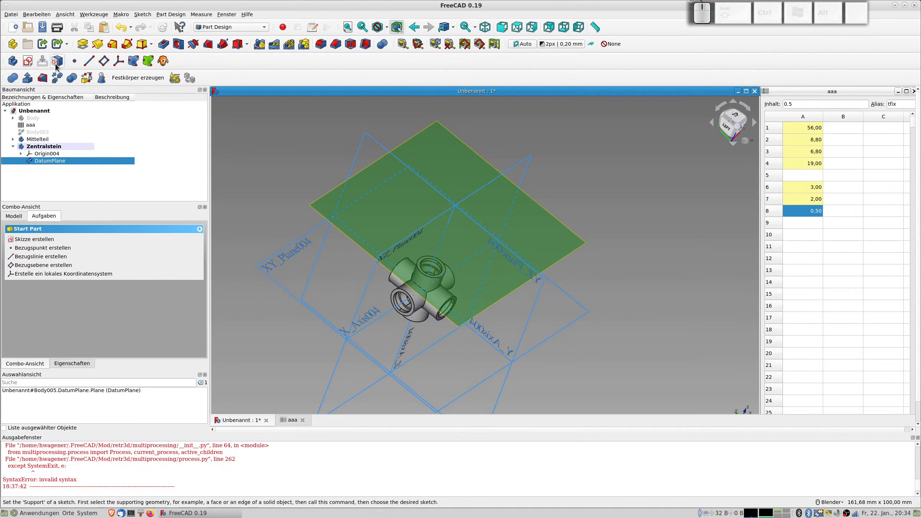
click(28, 61)
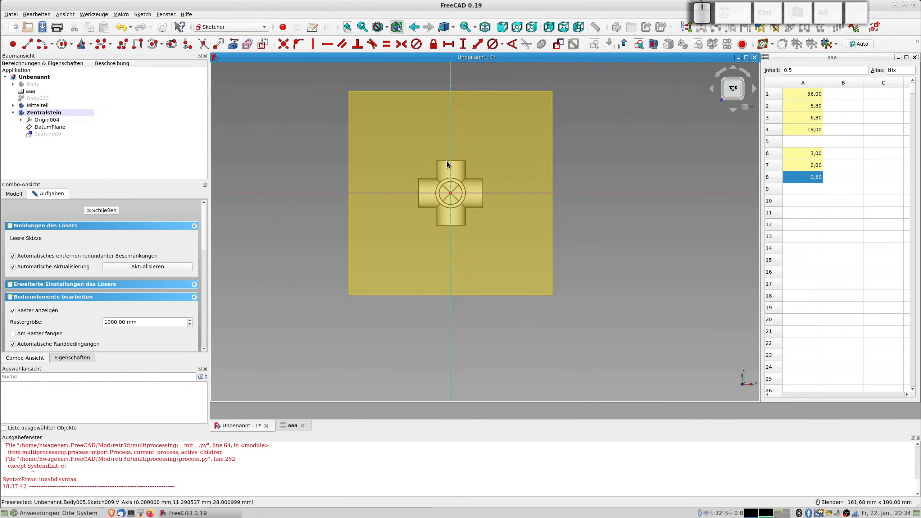
click(138, 43)
click(422, 166)
click(483, 224)
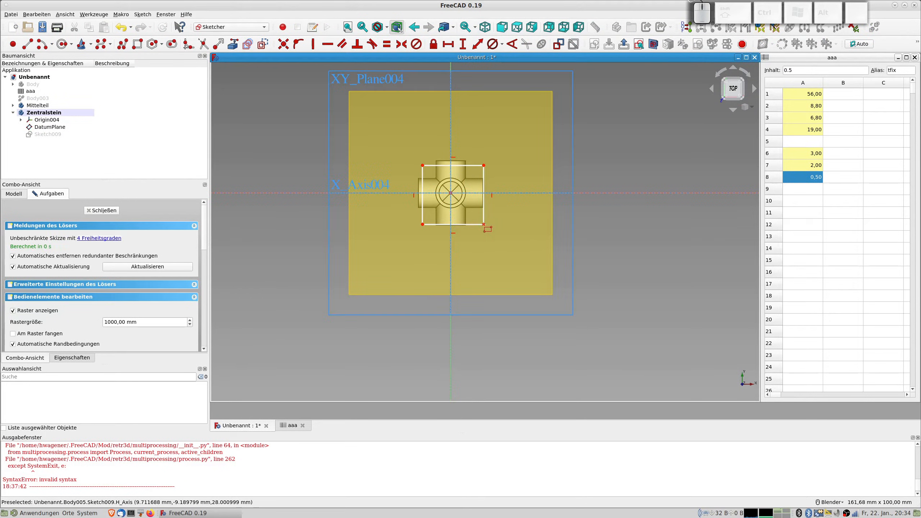
scroll(503, 196, up, 4)
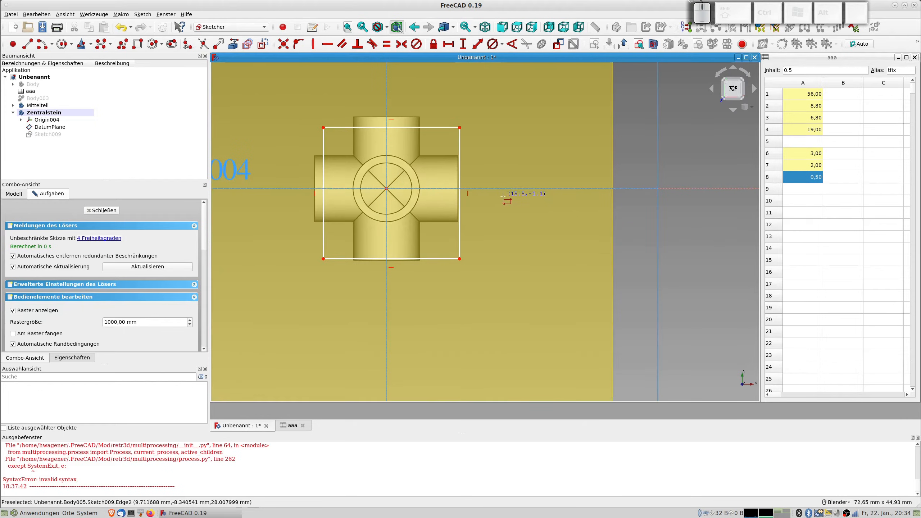
right_click(364, 148)
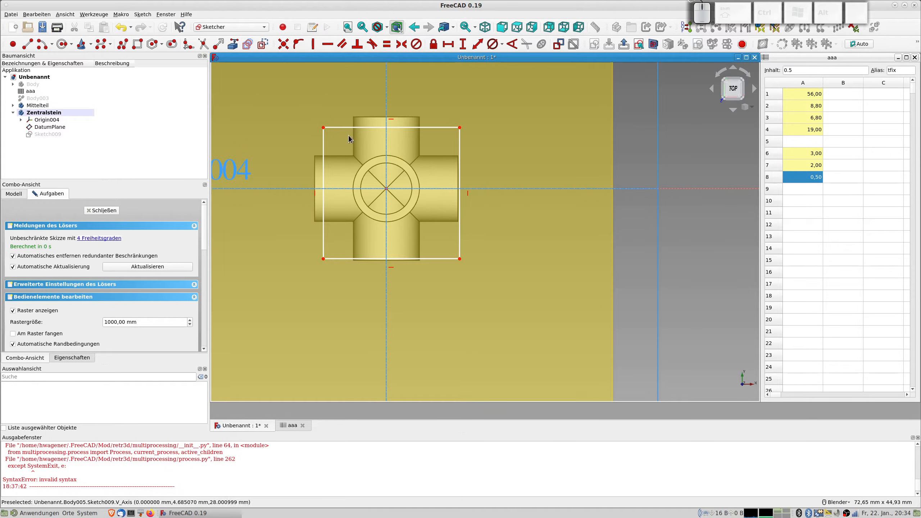
- Make two adjacent rectangle sides equal, set opposite corners symmetric about the origin, and close the sketch
click(344, 128)
click(323, 151)
click(386, 45)
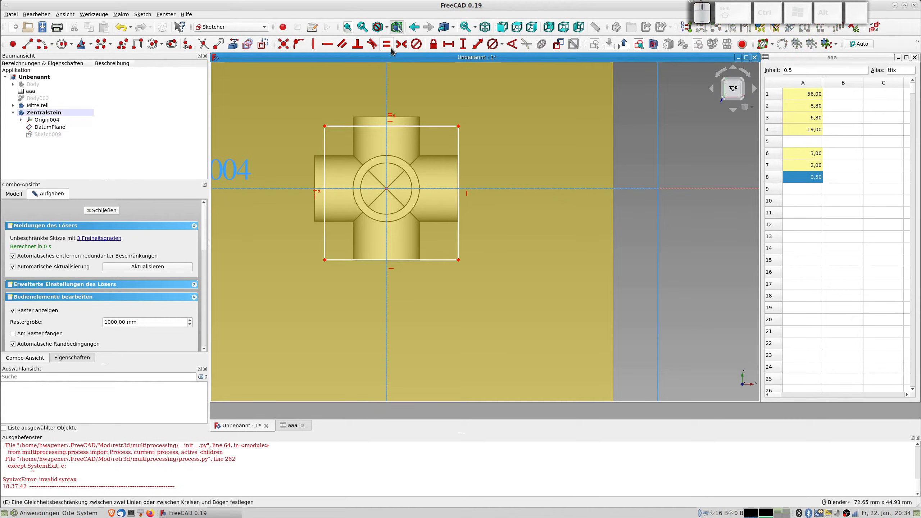
click(324, 126)
click(459, 261)
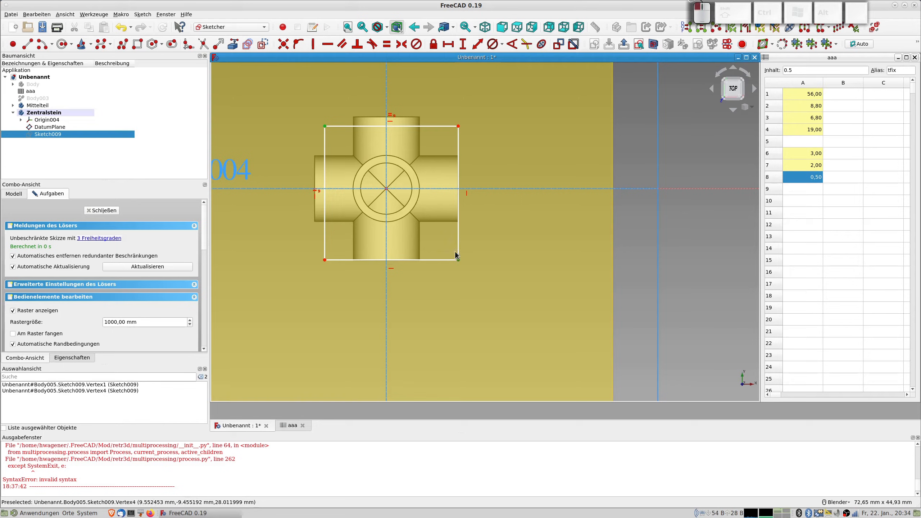
click(385, 189)
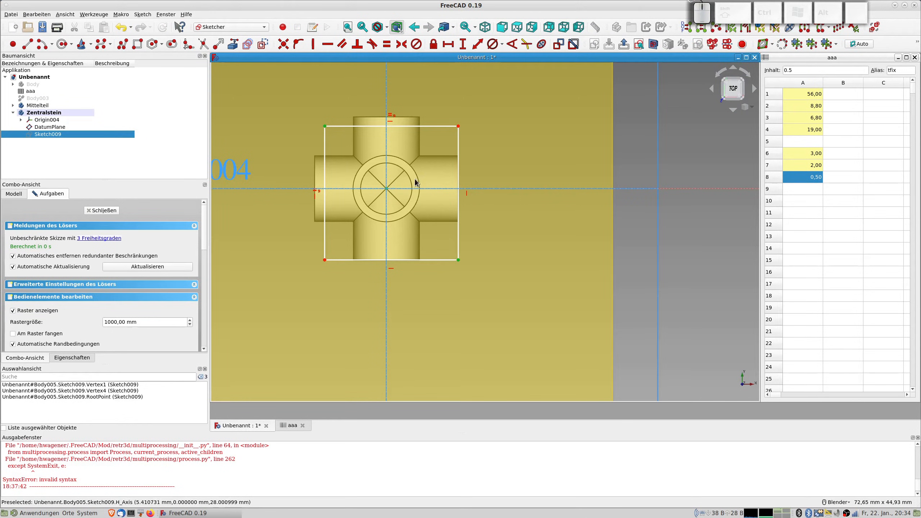
click(401, 44)
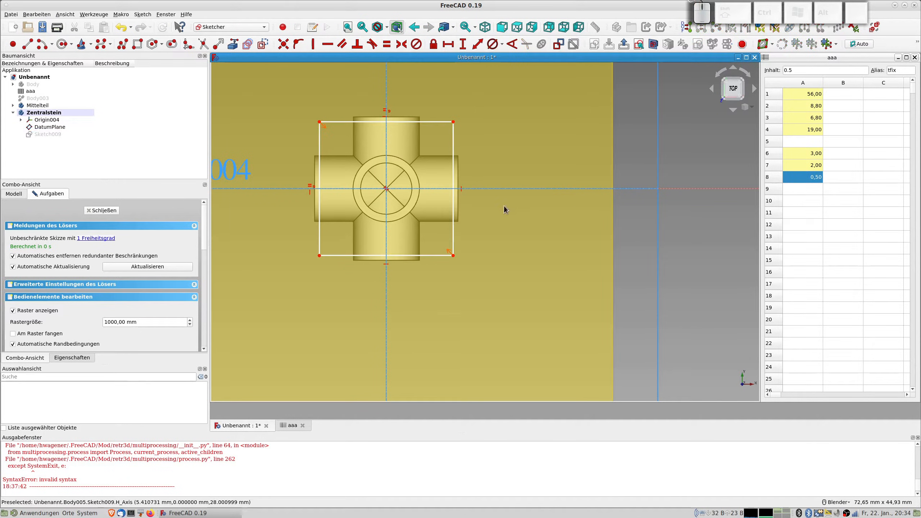
middle_drag(475, 314, 229, 196)
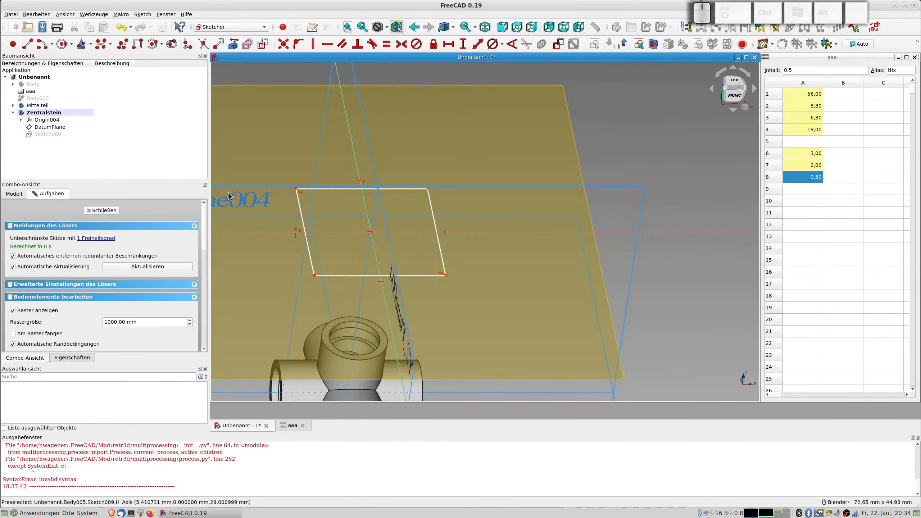
click(113, 212)
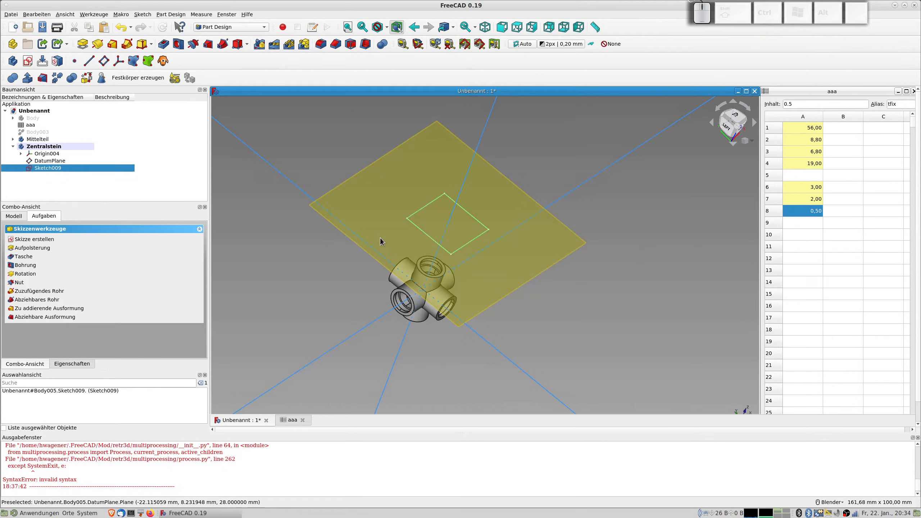
- Pad the square sketch 10 mm in the reversed direction, towards the tubes, and accept it
click(83, 44)
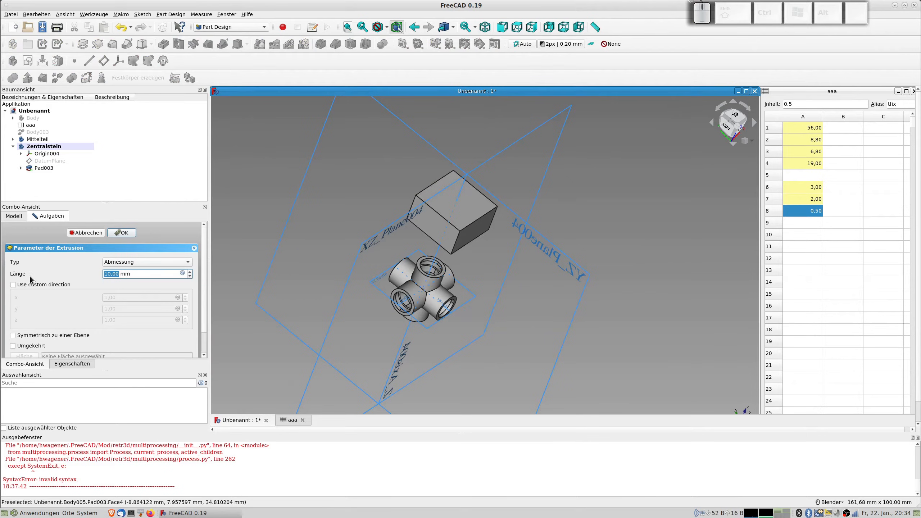
click(28, 348)
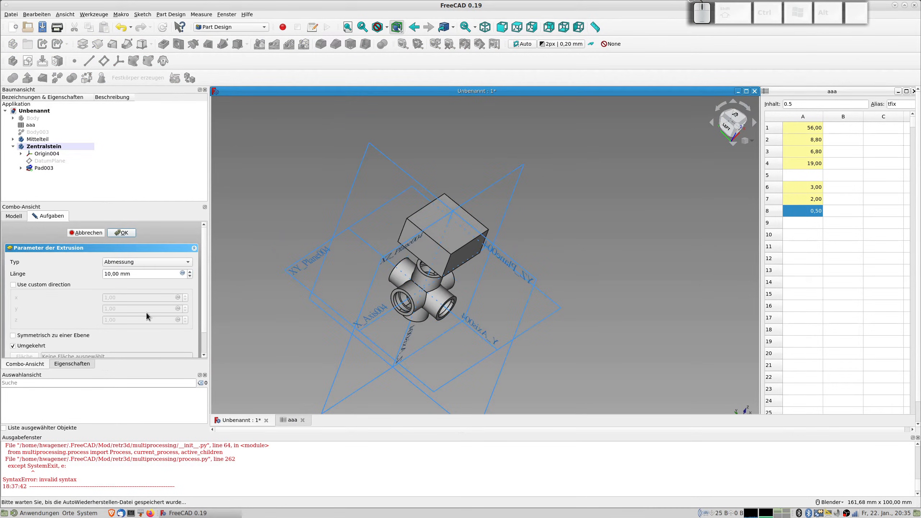
click(183, 273)
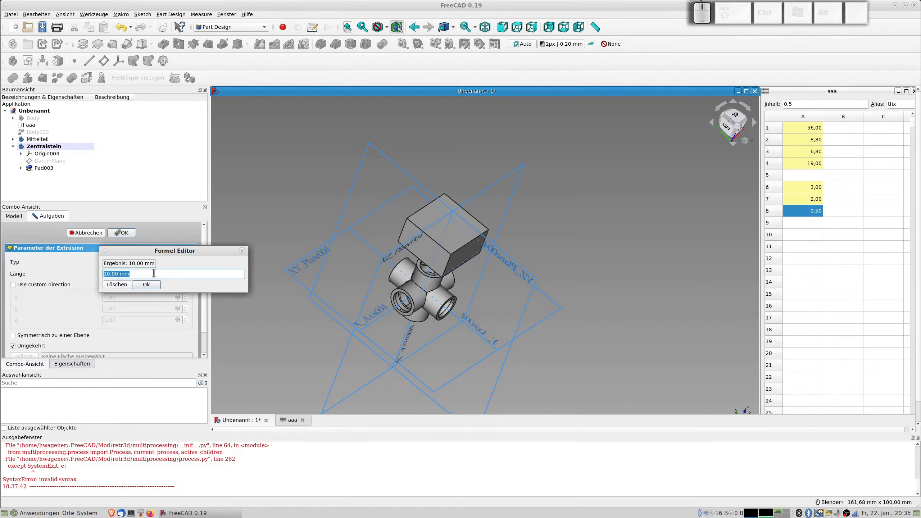
click(142, 284)
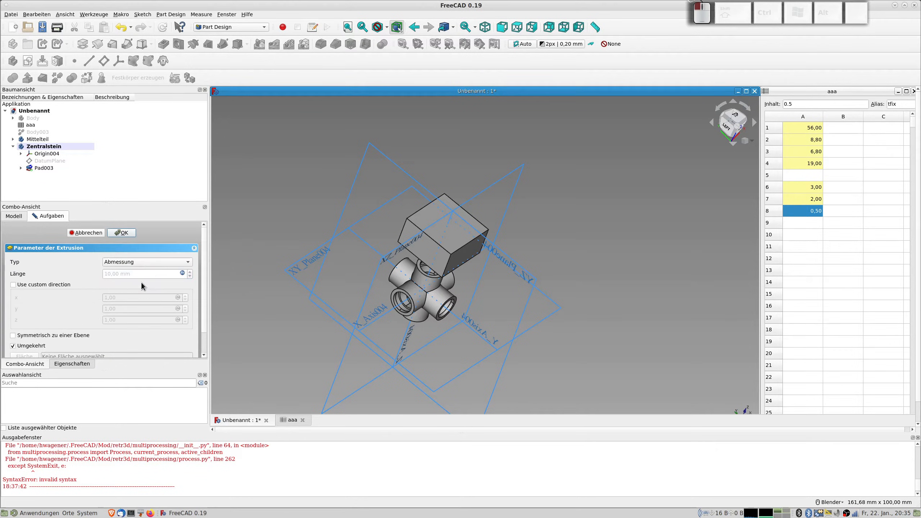
click(125, 232)
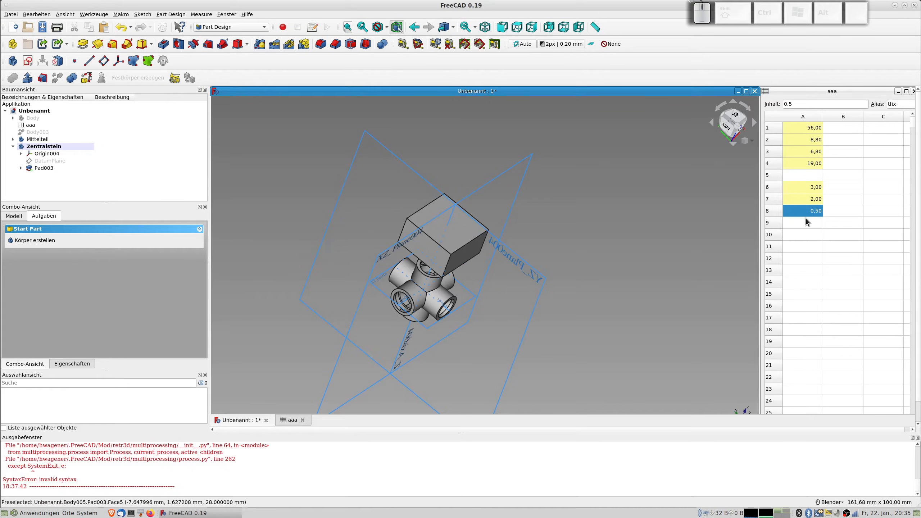
- Enter 8,8 in cell A10 of the spreadsheet aaa
click(796, 235)
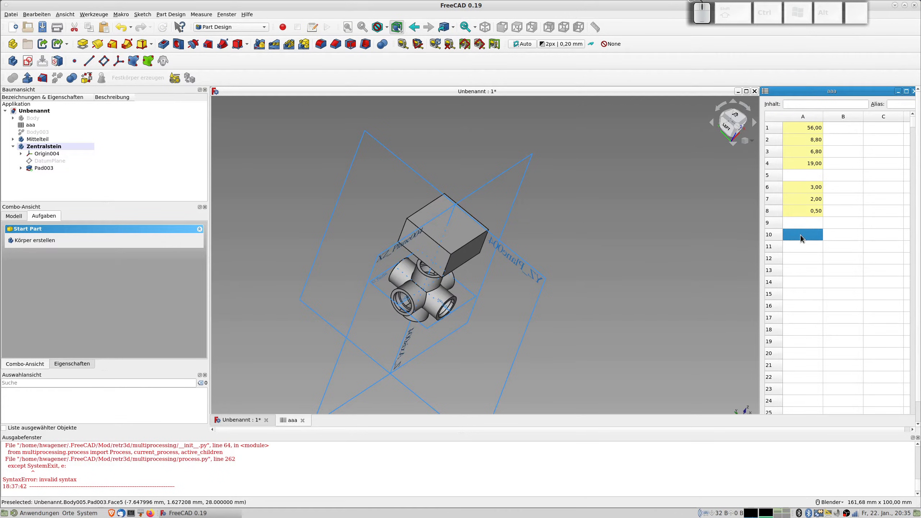
text(83)
key(BackSpace)
text(,8)
key(Return)
click(810, 227)
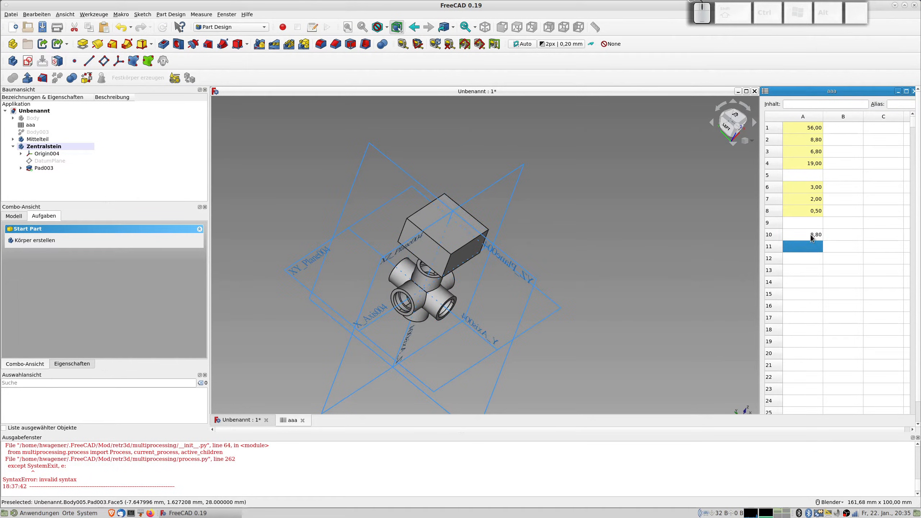
- Assign the alias hzst to spreadsheet cell A10
click(810, 235)
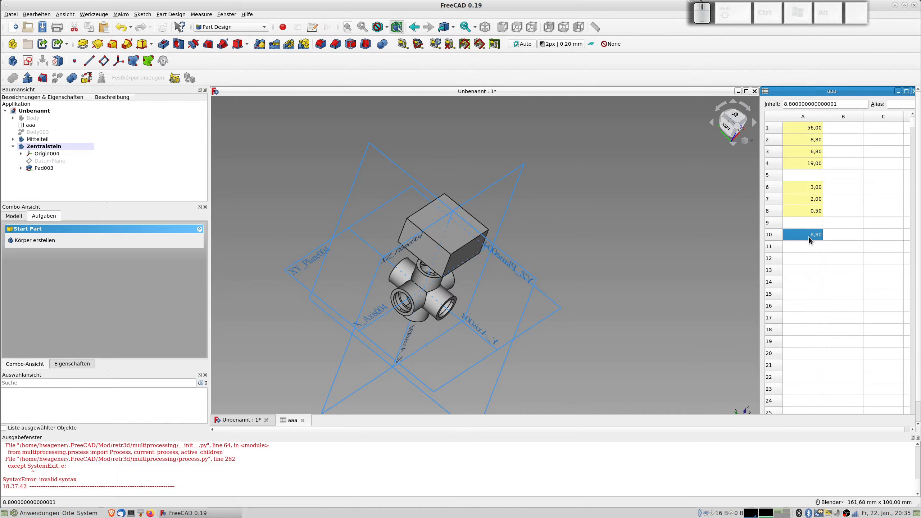
right_click(809, 236)
click(823, 245)
click(521, 214)
click(453, 225)
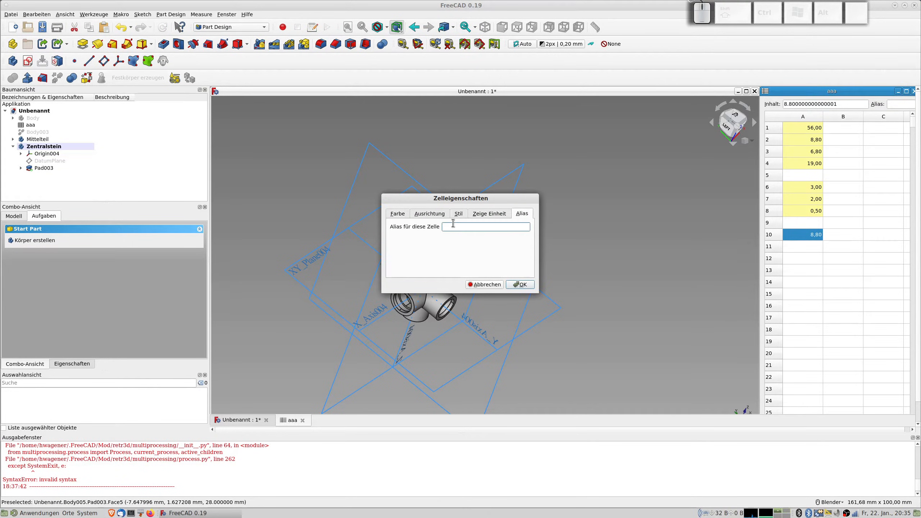
text(hzst)
click(519, 285)
- Edit the Zentralstein pad, set its length to the formula aaa.hzst, and accept it
middle_drag(468, 240, 466, 238)
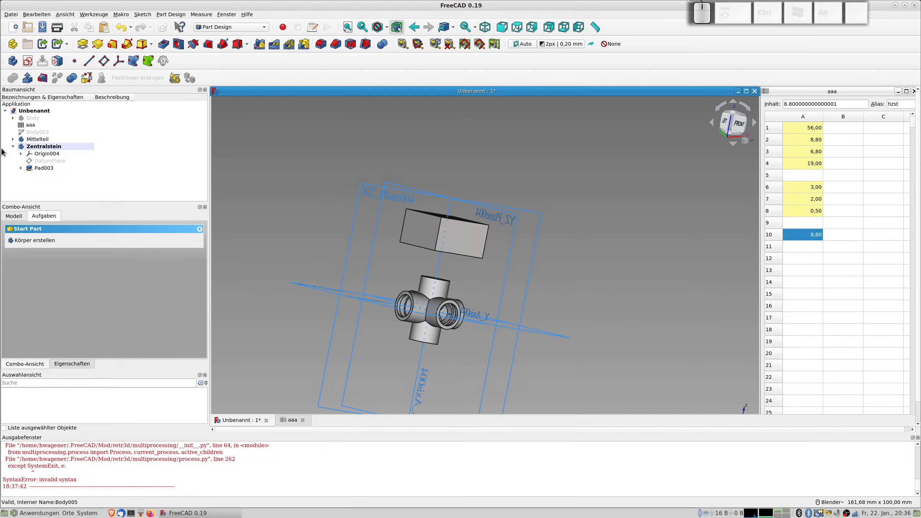
click(42, 168)
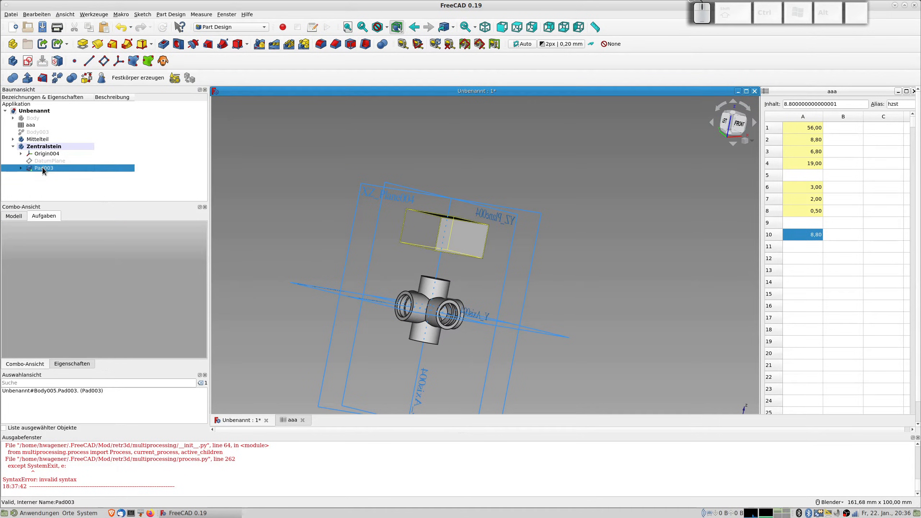
double_click(42, 168)
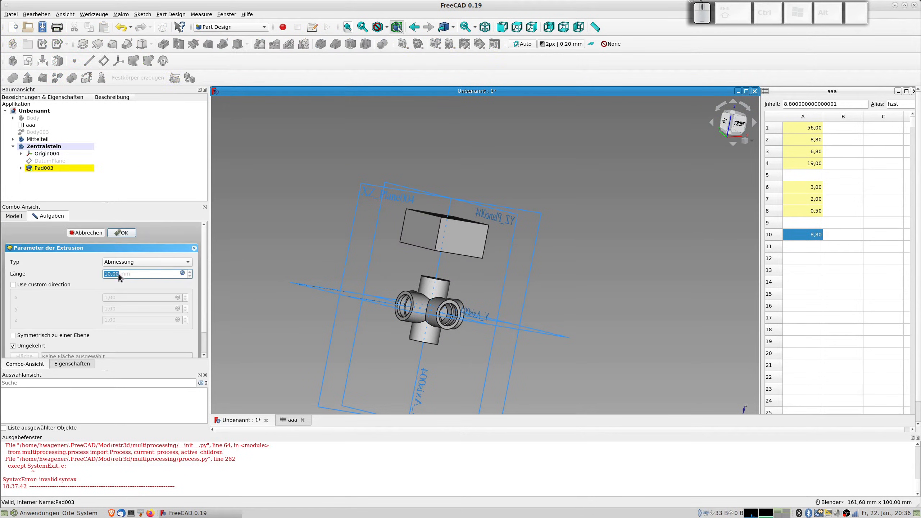
click(182, 273)
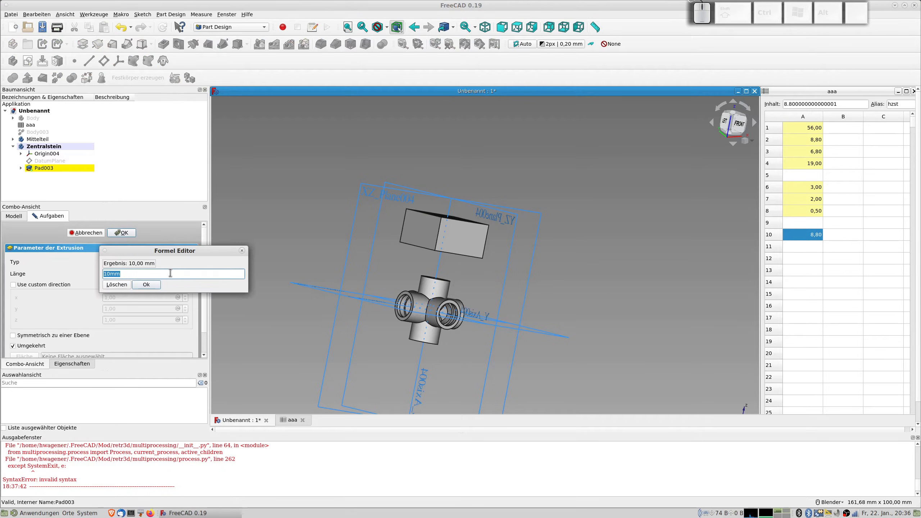
text(aaa.)
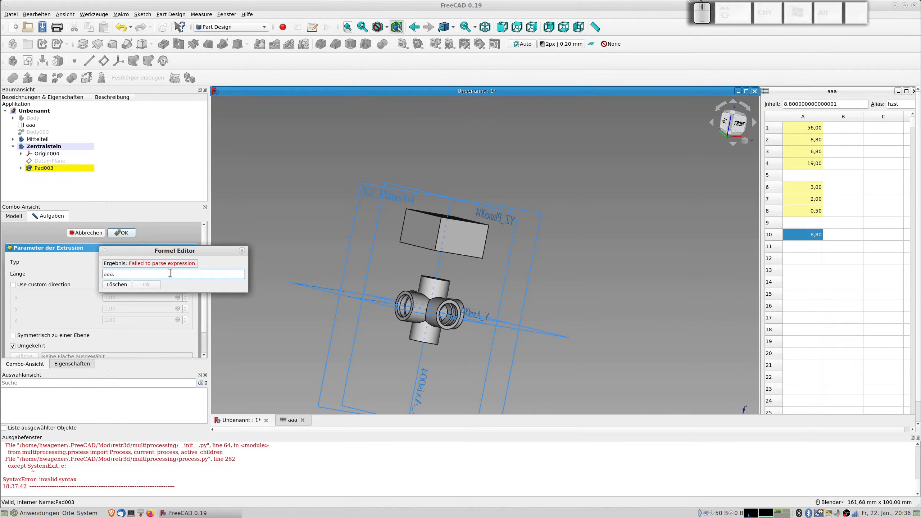
text(hzst)
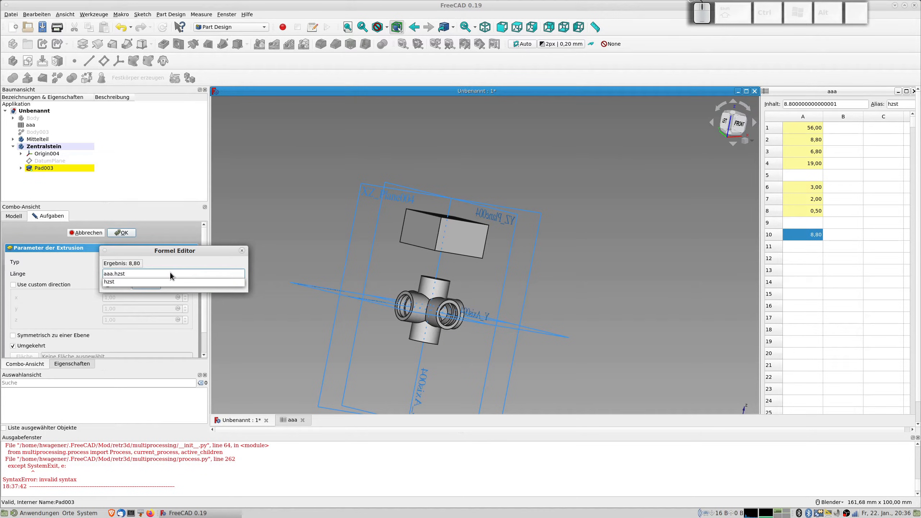
key(Return)
key(Tab)
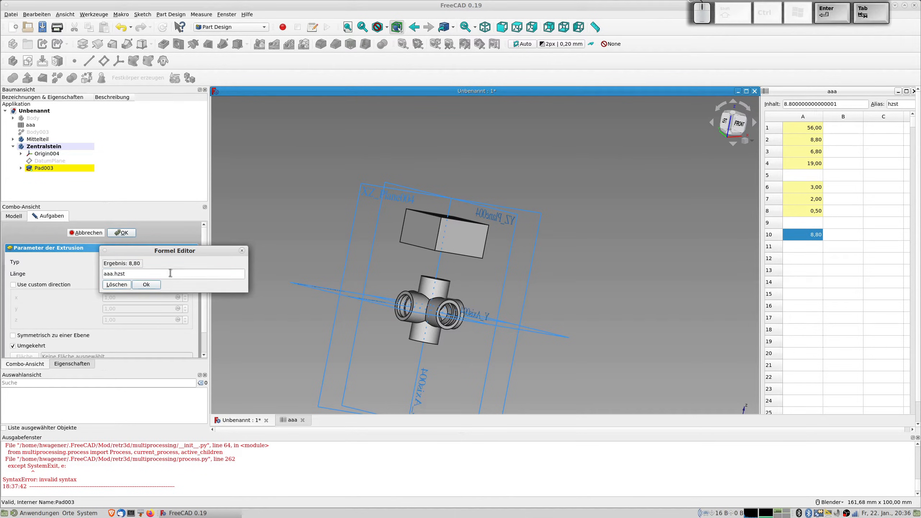
key(Tab)
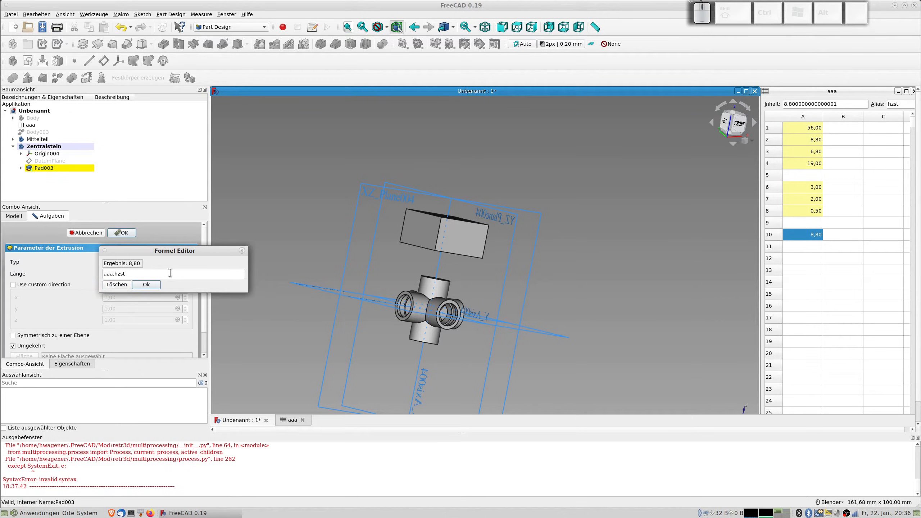
key(Return)
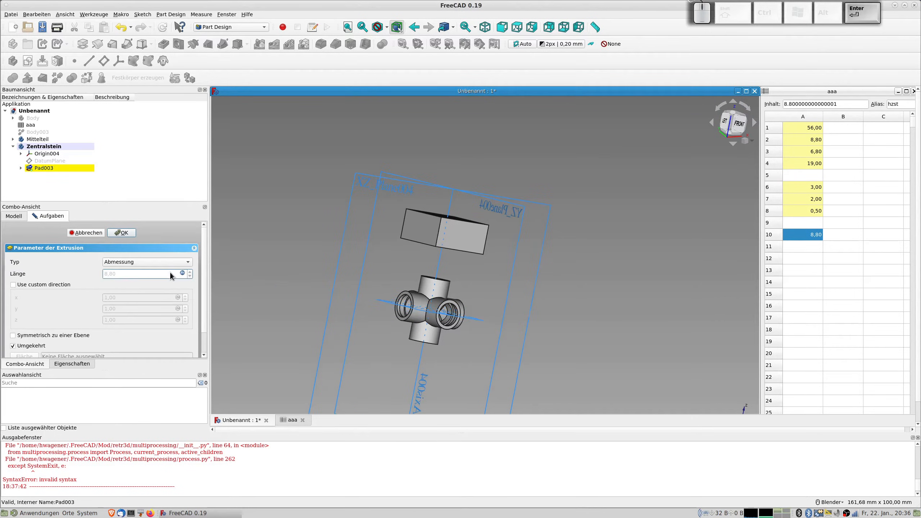
click(124, 232)
- Start a sketch on the pad face facing the tubes and cut away the geometry in front of the sketch plane
middle_drag(468, 259, 505, 251)
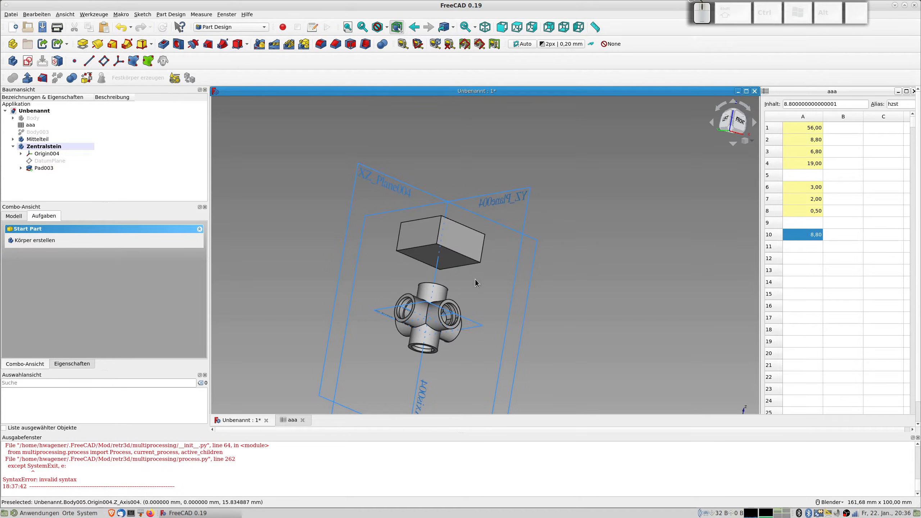
click(452, 259)
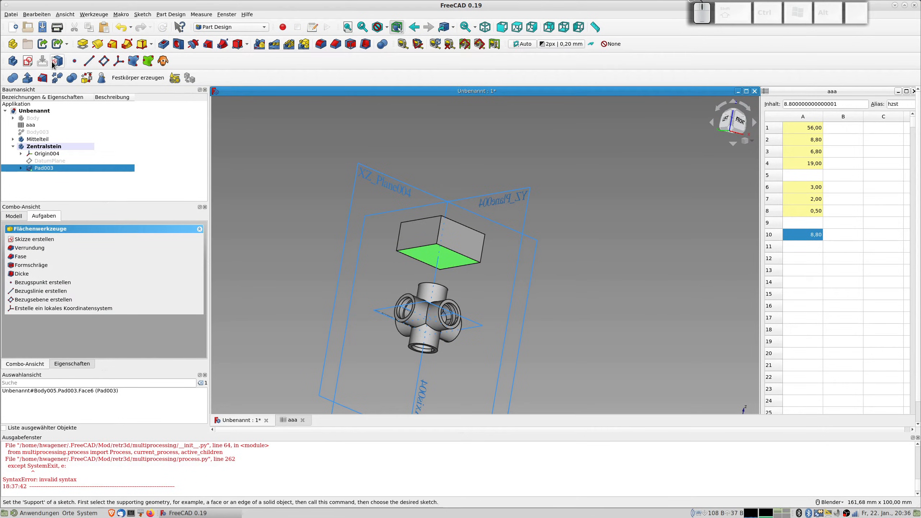
click(28, 62)
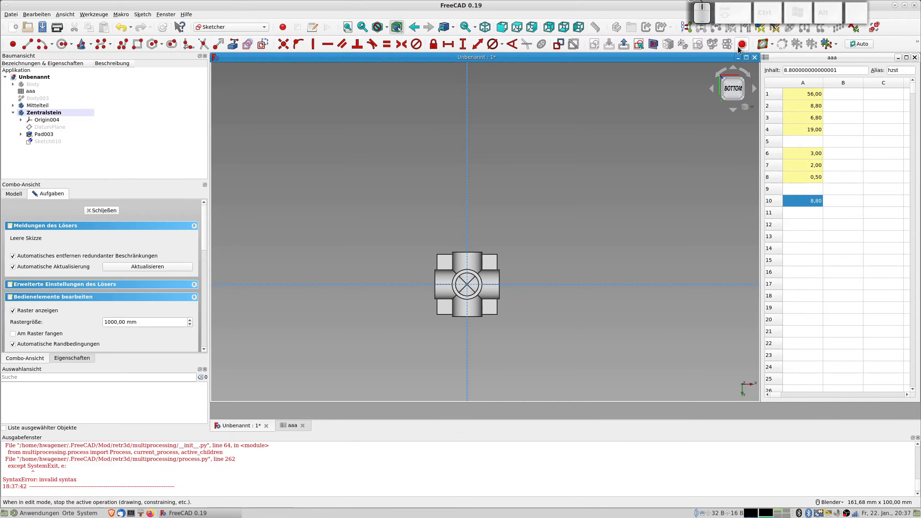
click(653, 44)
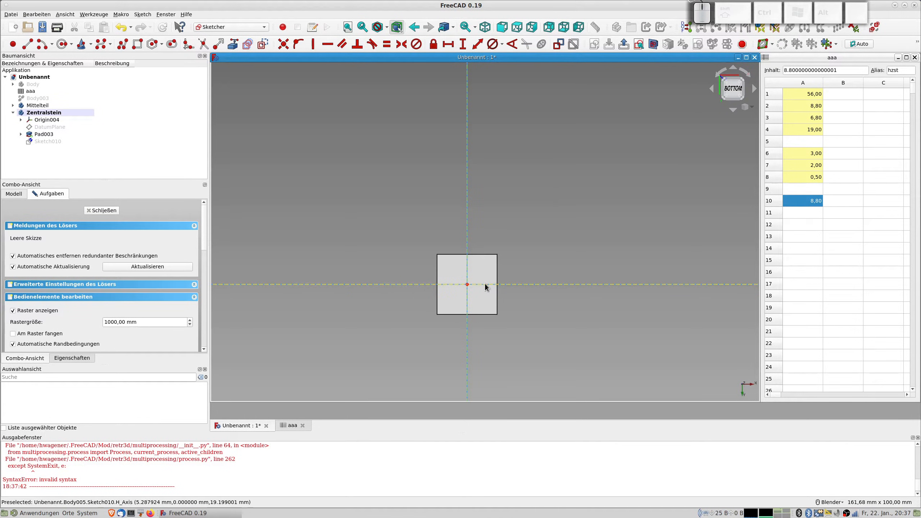
- Draw a circle about 6 mm in diameter centred on the sketch origin
scroll(485, 285, up, 3)
click(63, 45)
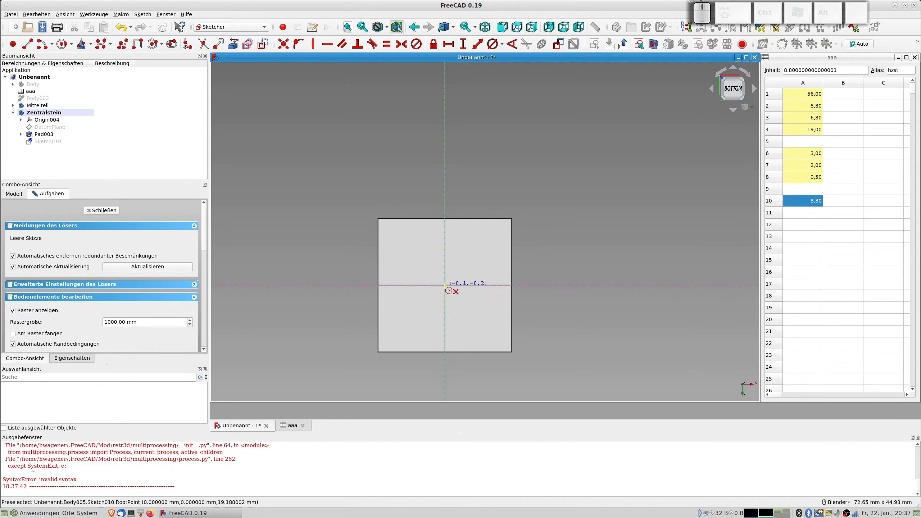
click(445, 286)
click(464, 296)
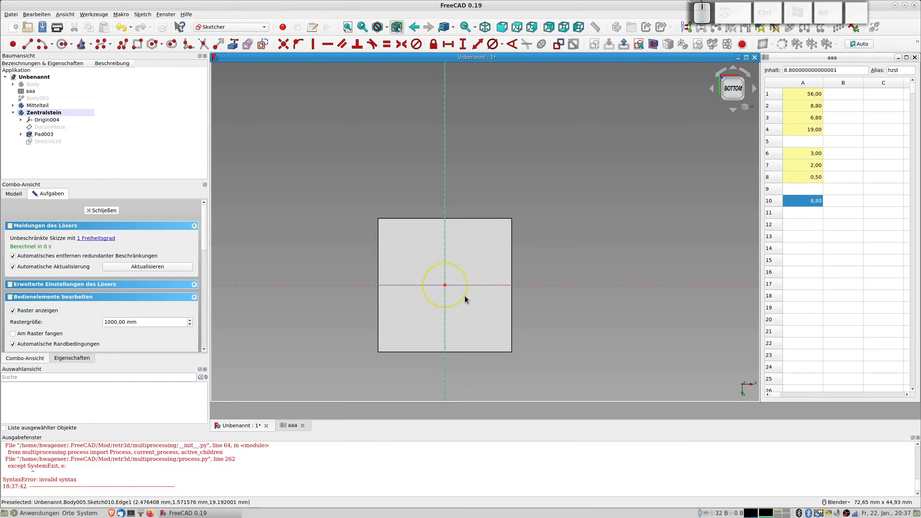
- Constrain the circle's diameter with the formula aaa.dmmtl1 and close the sketch
click(465, 295)
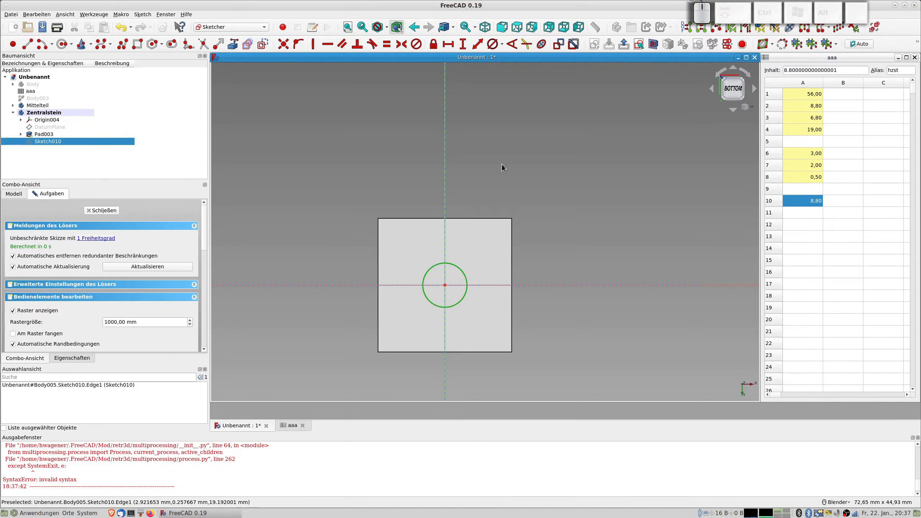
click(492, 44)
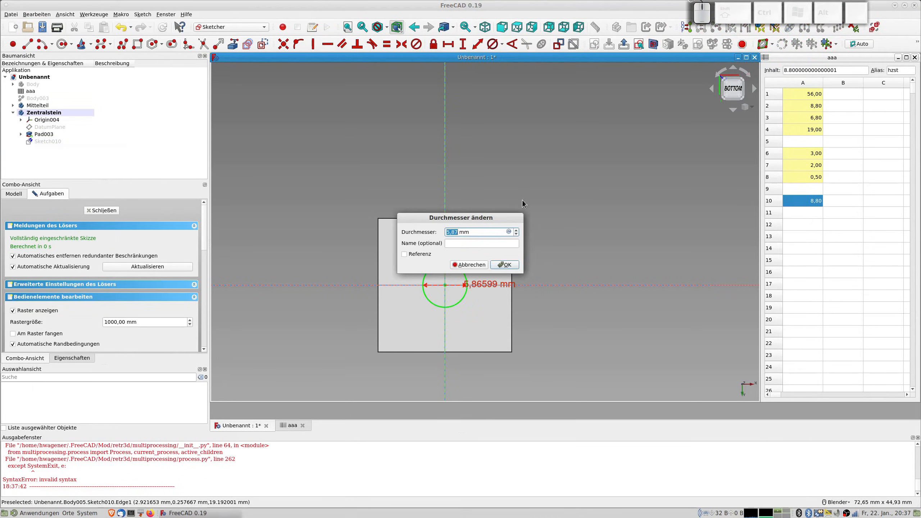
click(509, 232)
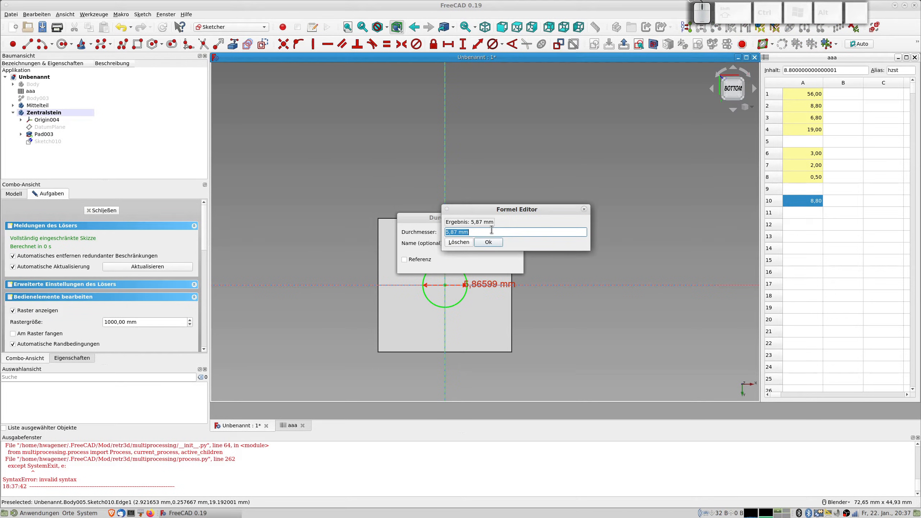
text(aa)
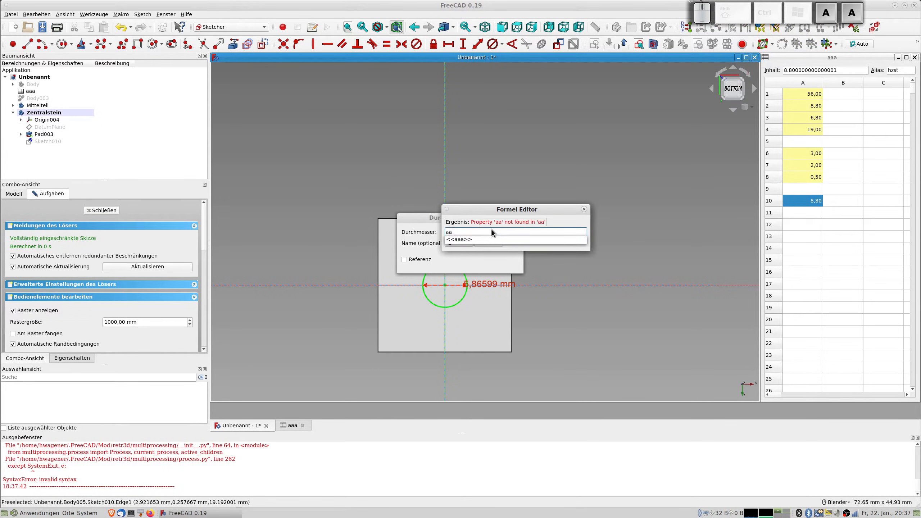
text(a.dmm)
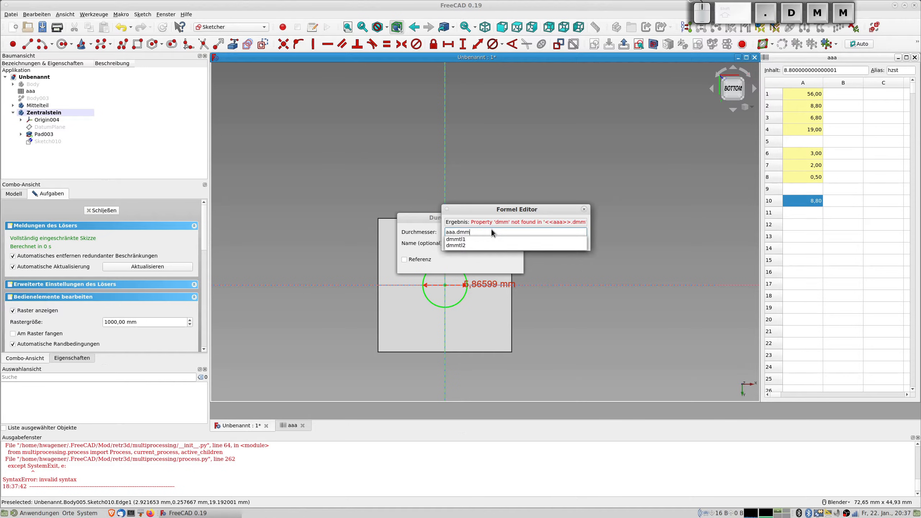
text(tl1)
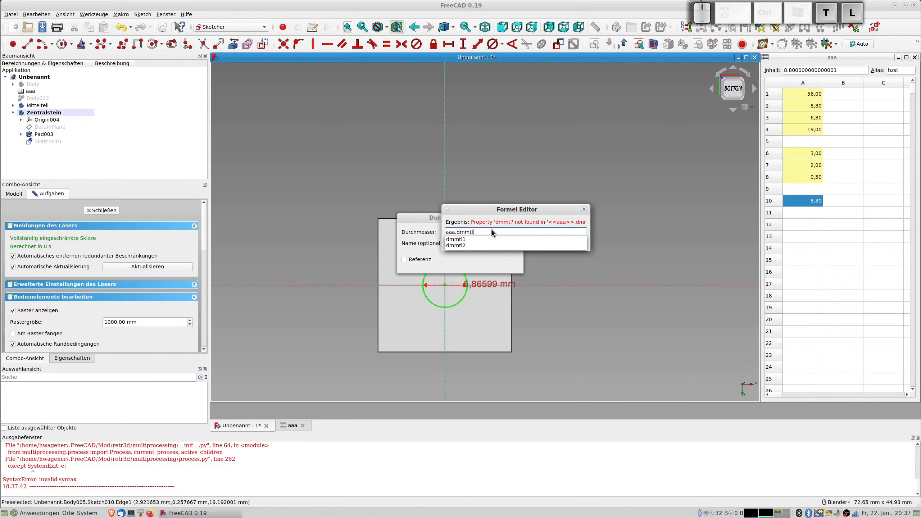
key(Return)
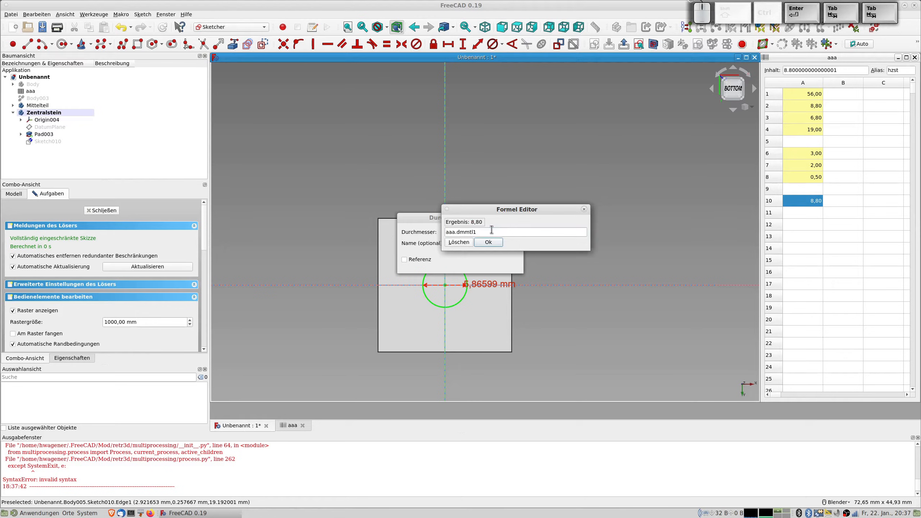
key(Return)
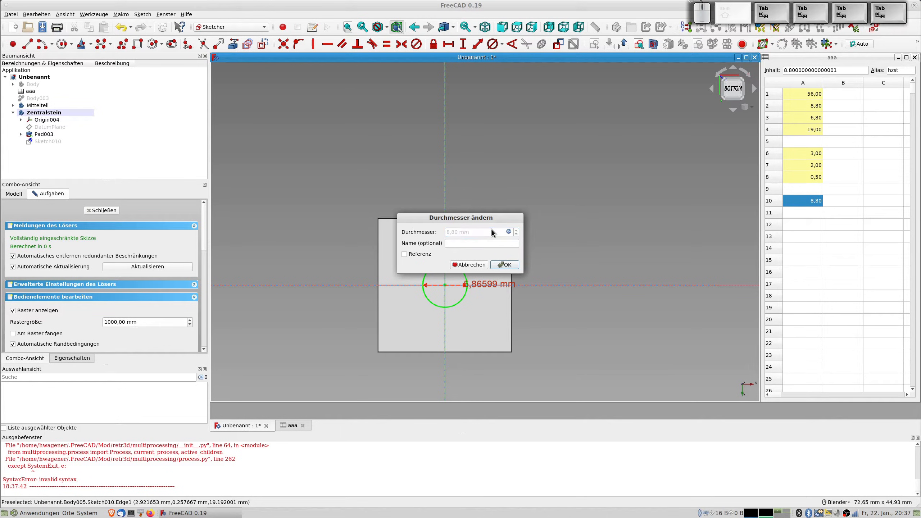
key(Return)
mouse_move(482, 372)
middle_down()
mouse_move(473, 364)
mouse_move(477, 392)
middle_up()
scroll(292, 277, down, 5)
scroll(292, 276, up, 2)
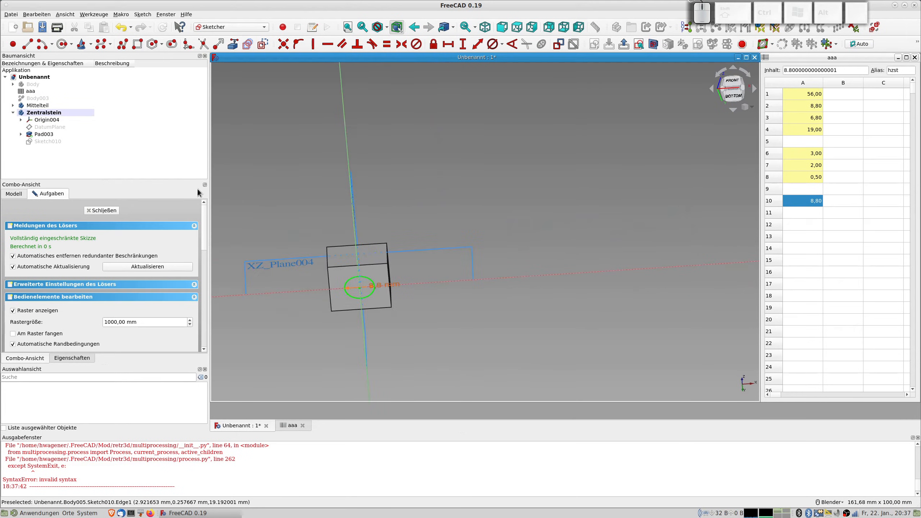
click(112, 211)
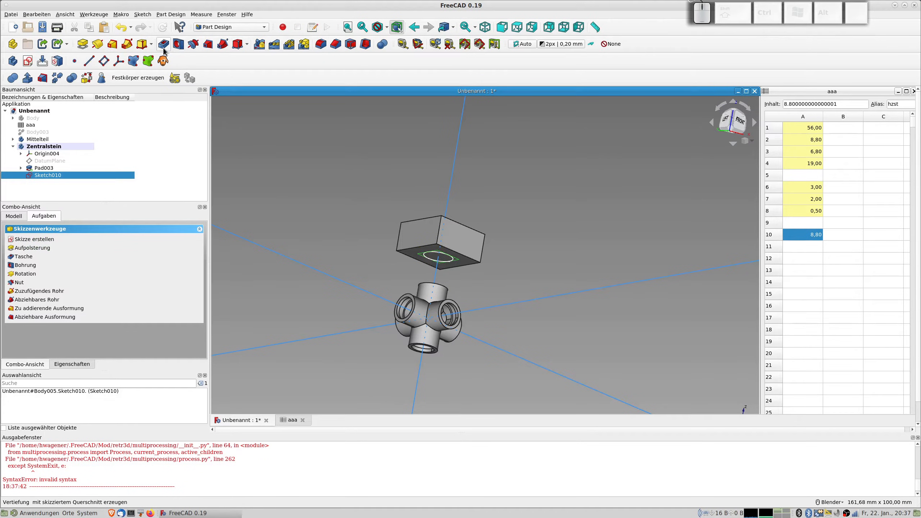
- Pad the circle sketch towards the tubes and begin its length formula with aaa.breite/2-aaa.hzst-
click(83, 44)
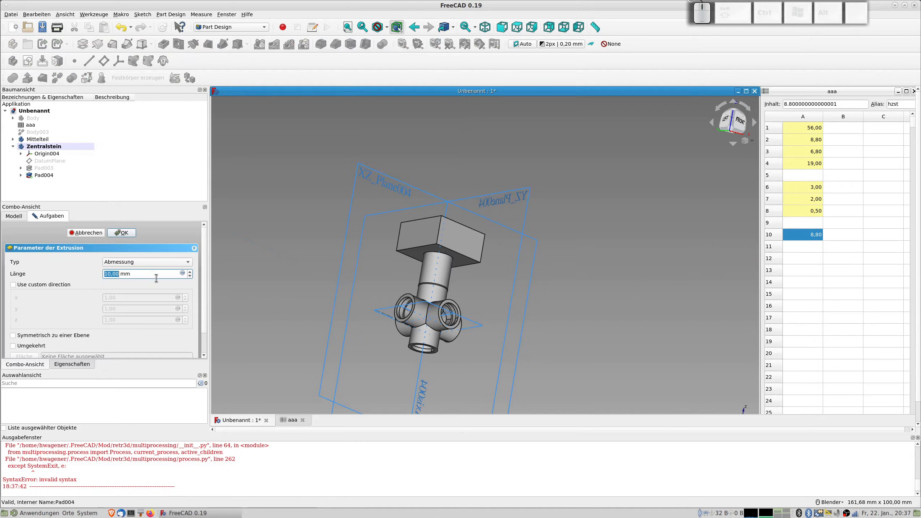
click(182, 273)
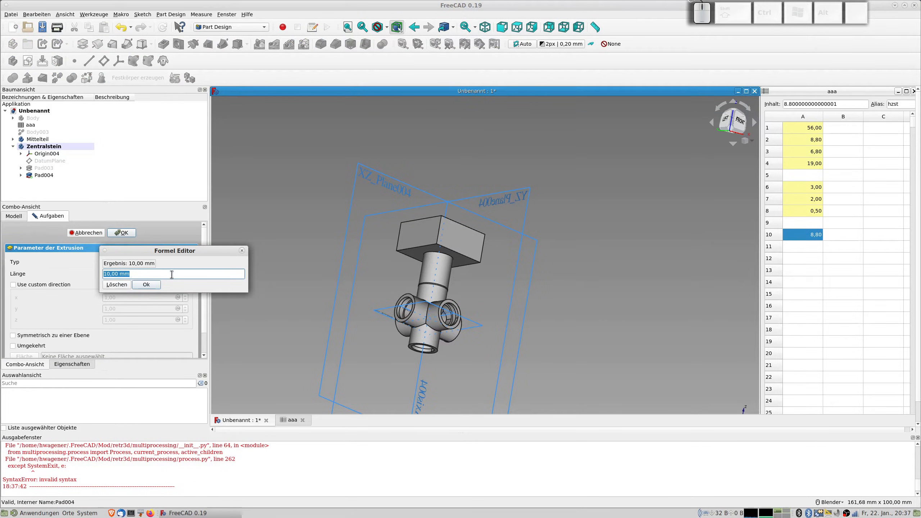
text(a)
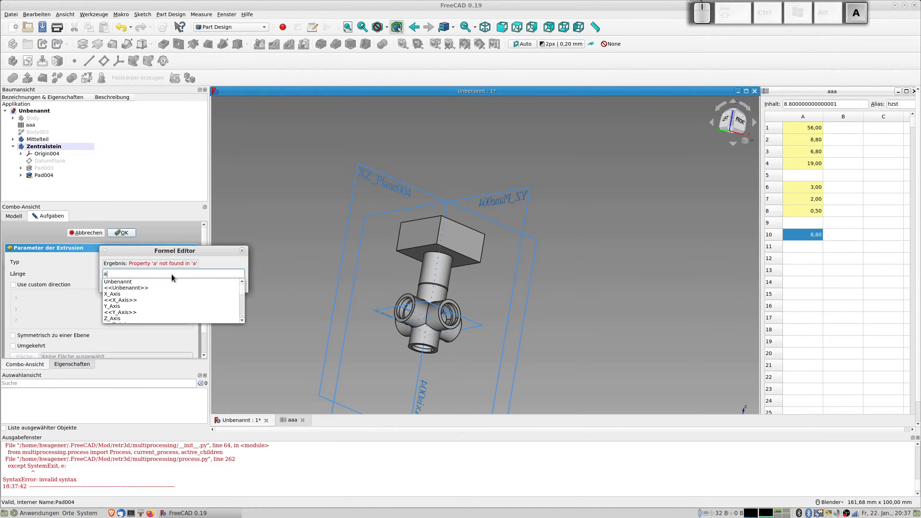
text(aa.bre)
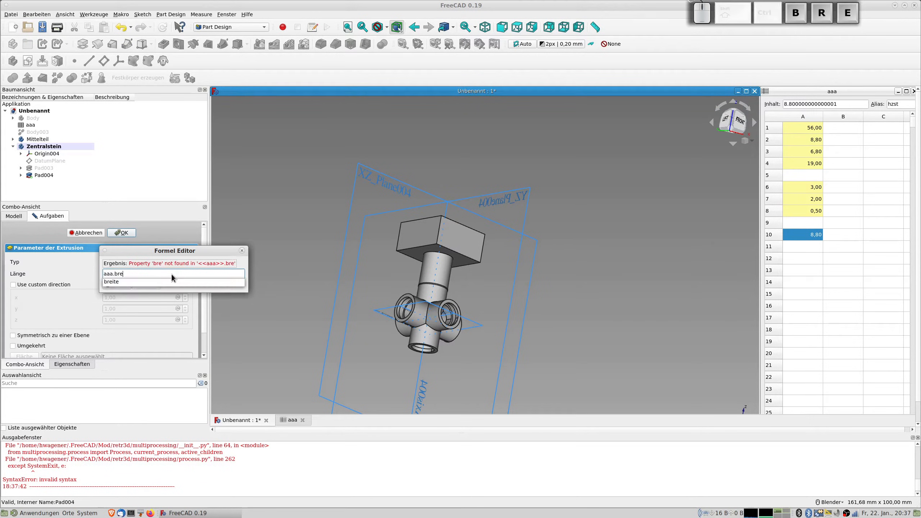
text(ite/2)
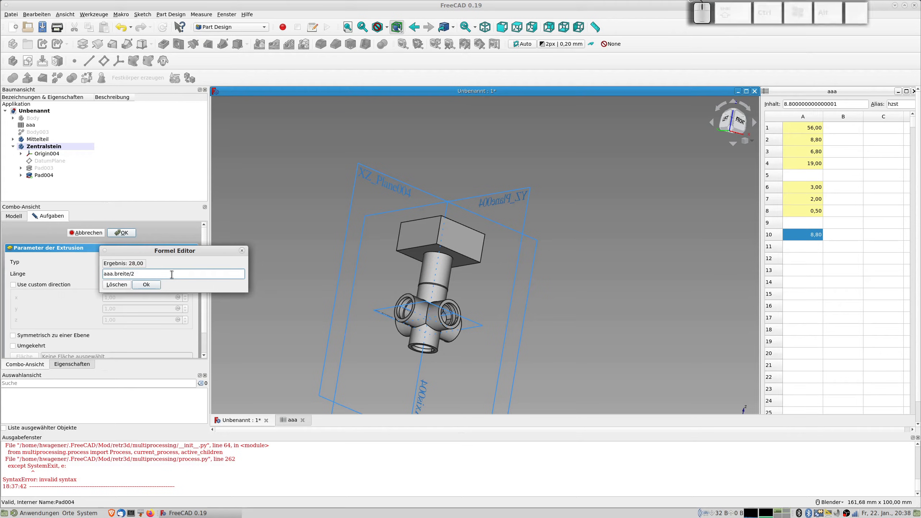
text(-aaa)
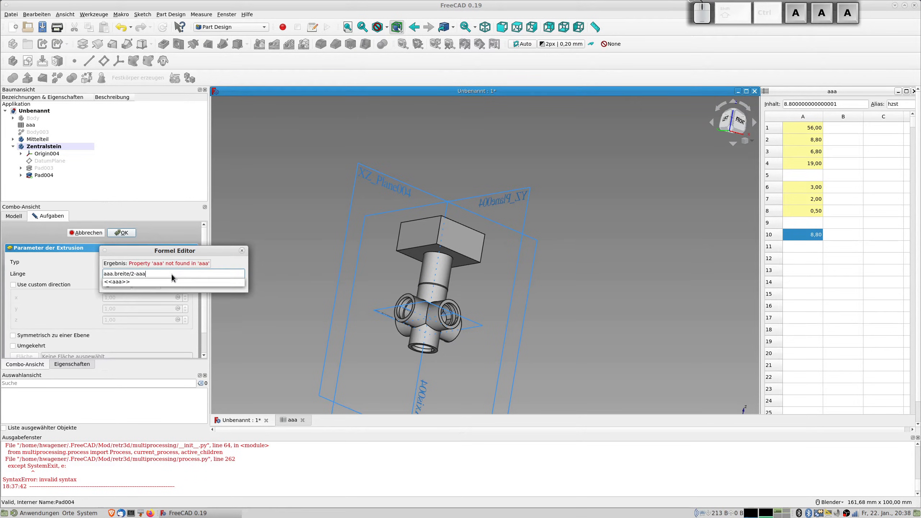
text(.)
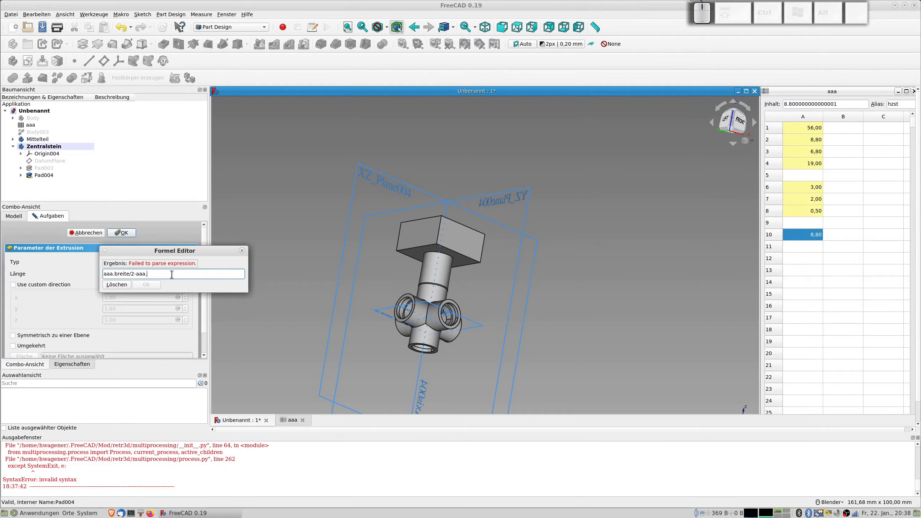
text(hzst)
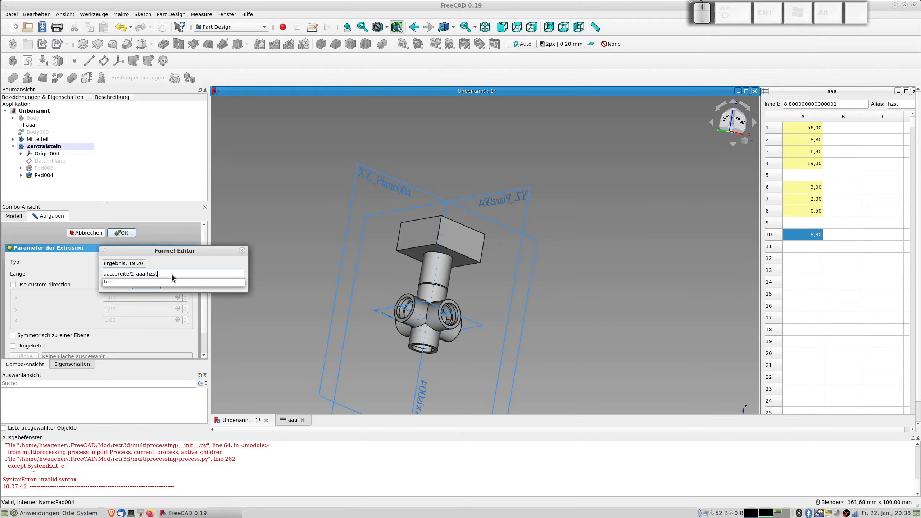
text(-)
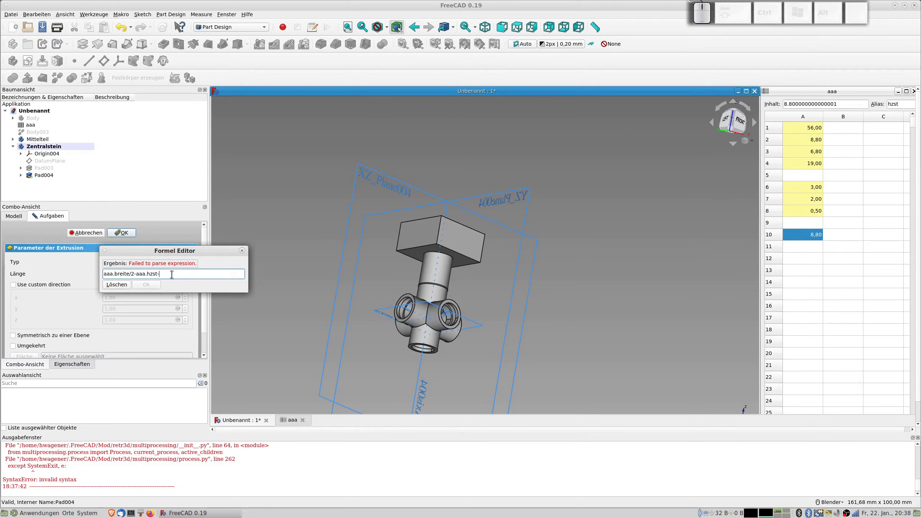
- Complete the pad's length formula as aaa.breite/2-aaa.hzst-aaa.hmtl/2 and apply it
text(aaa.)
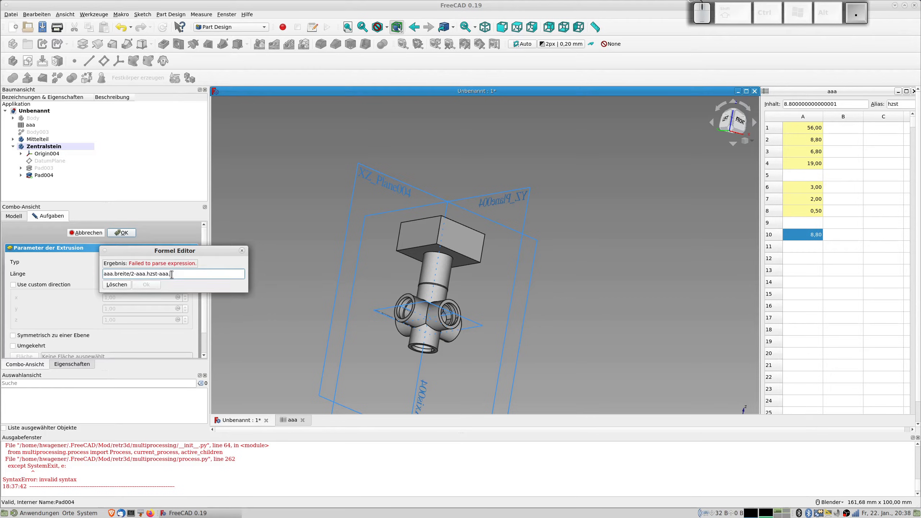
text(hmtl/2)
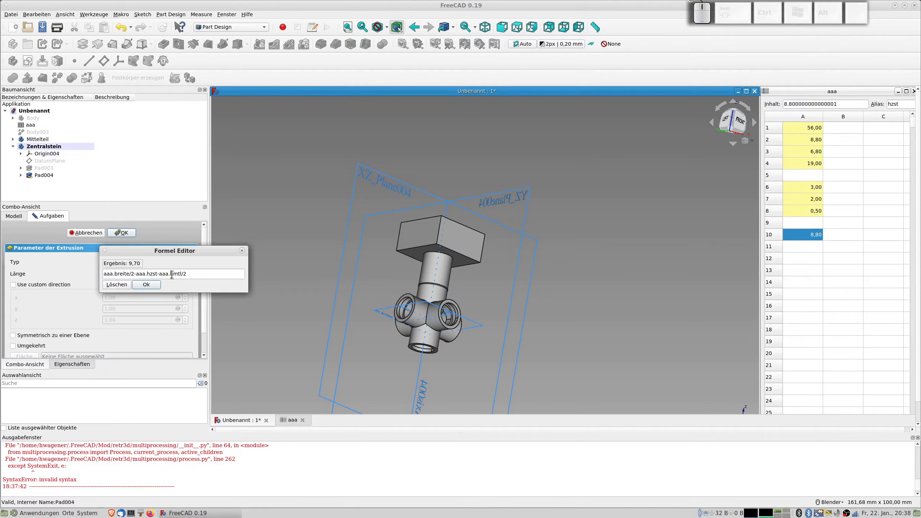
click(150, 284)
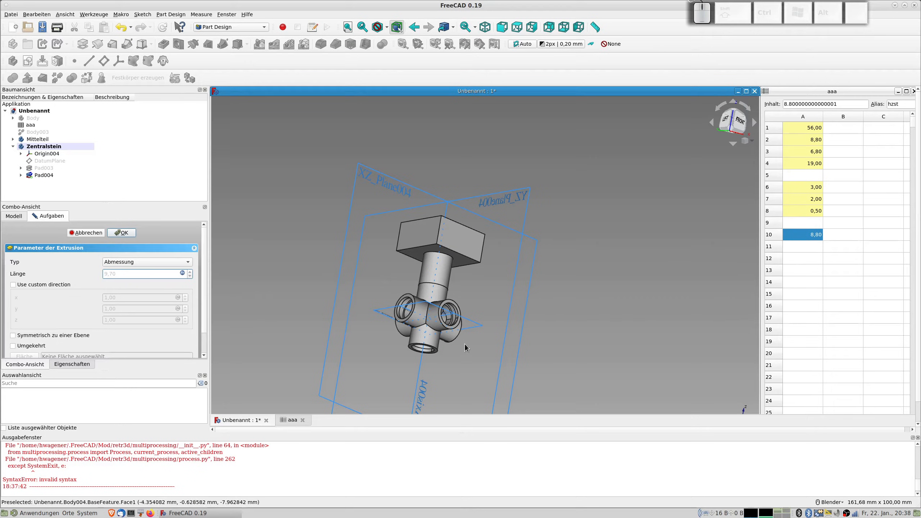
scroll(449, 284, up, 2)
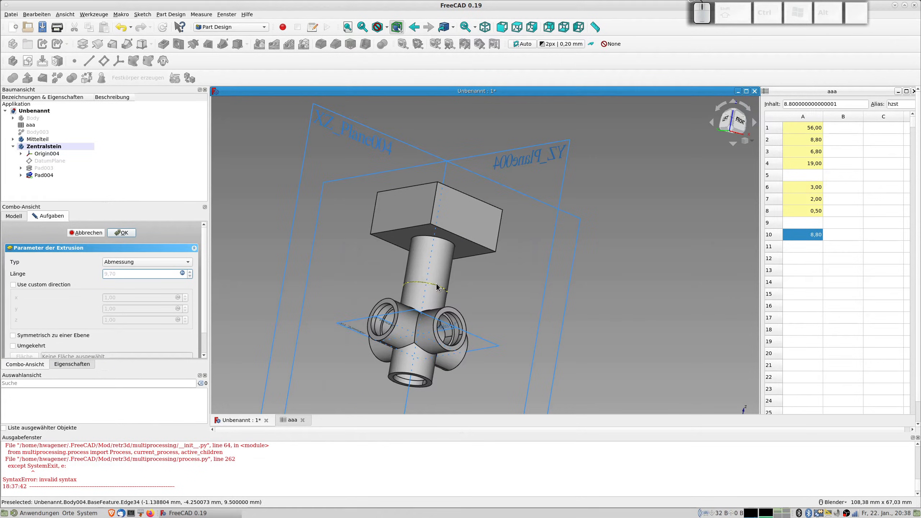
- Hide the Mittelteil body, select the cylinder's free end face and finish the extrusion
click(45, 141)
key(space)
middle_drag(376, 309, 458, 279)
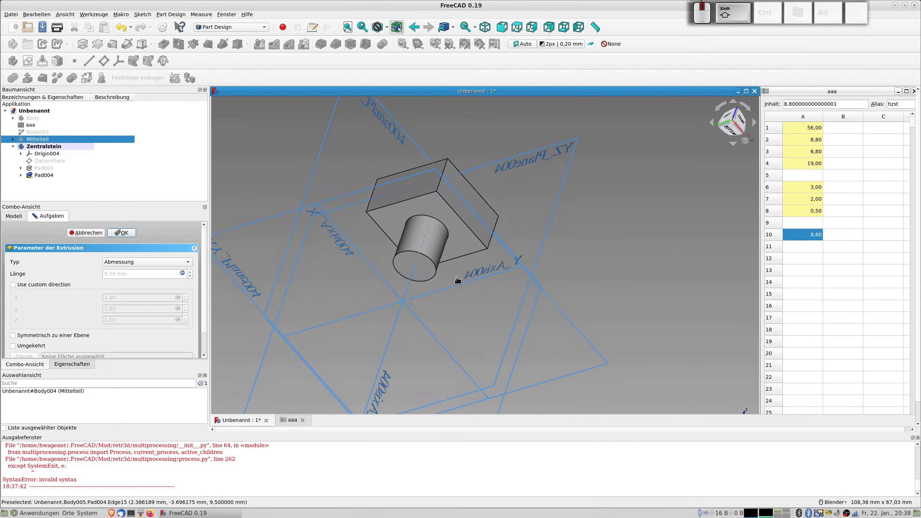
click(429, 268)
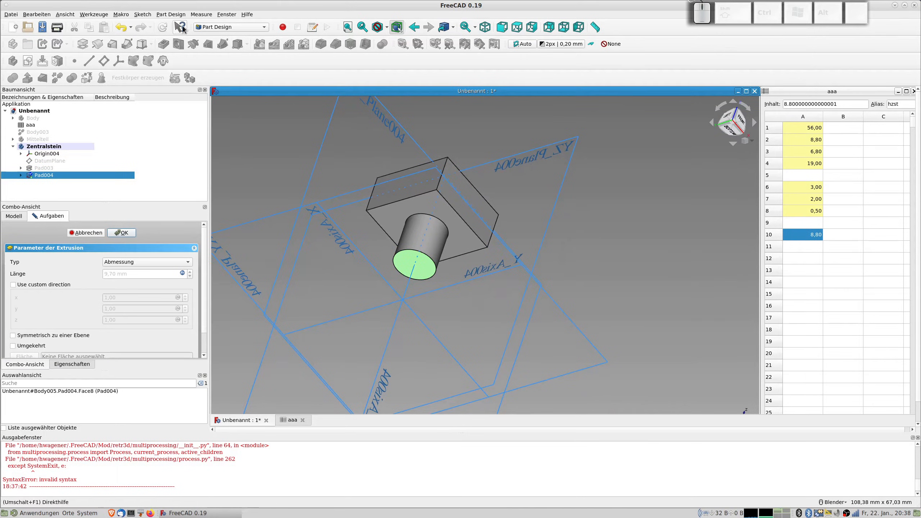
click(122, 232)
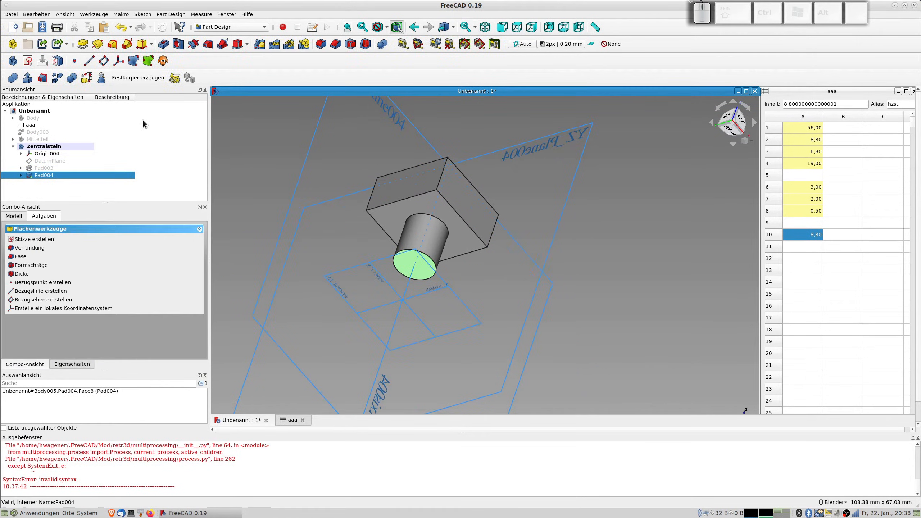
- Create a sketch on the cylinder's end face and draw an origin-centred circle about 6.6 mm in diameter
click(27, 60)
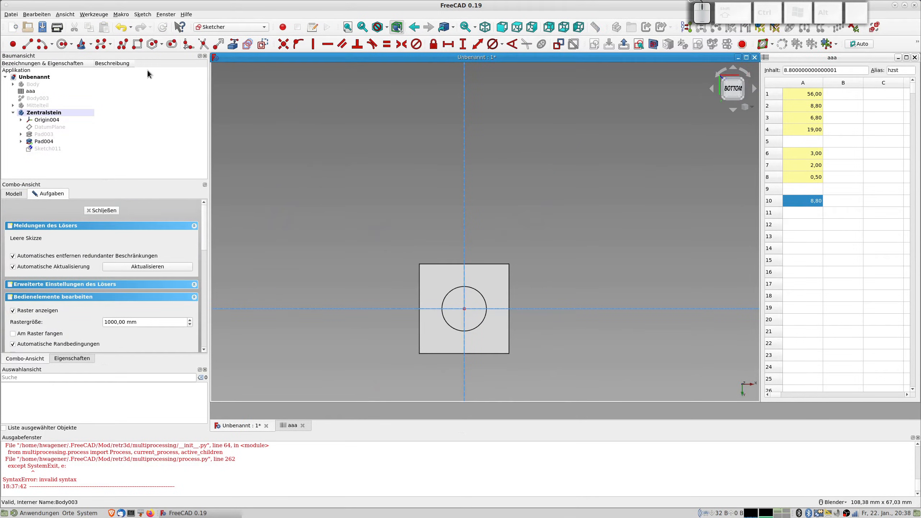
click(63, 43)
click(464, 309)
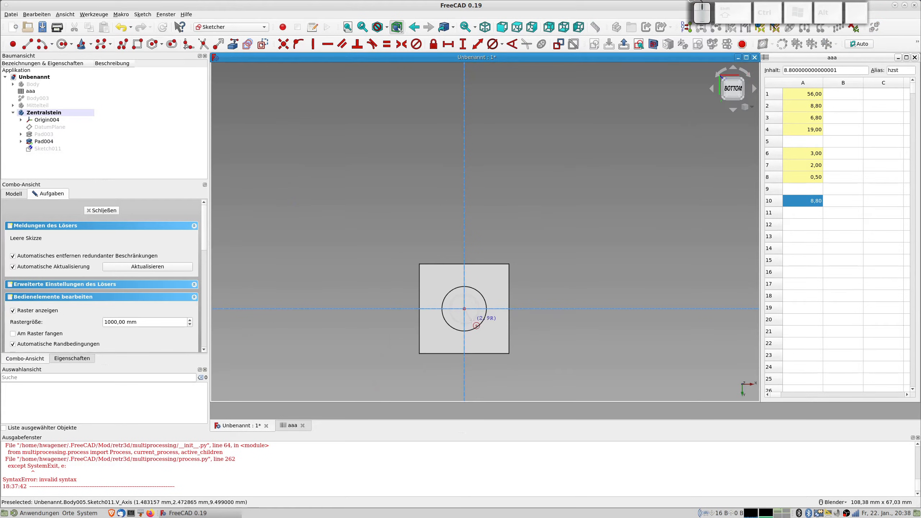
click(477, 327)
right_click(476, 326)
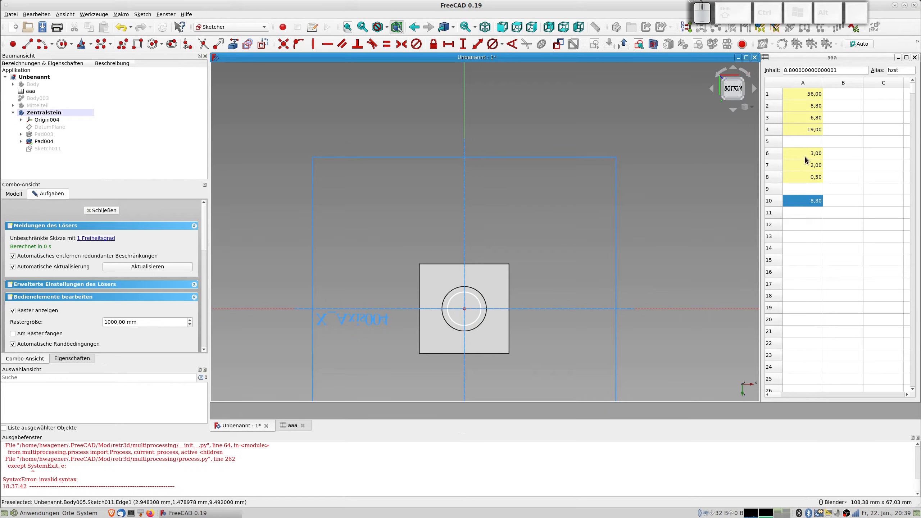
- Enter 6.7 in cell B3 of the aaa spreadsheet
click(831, 117)
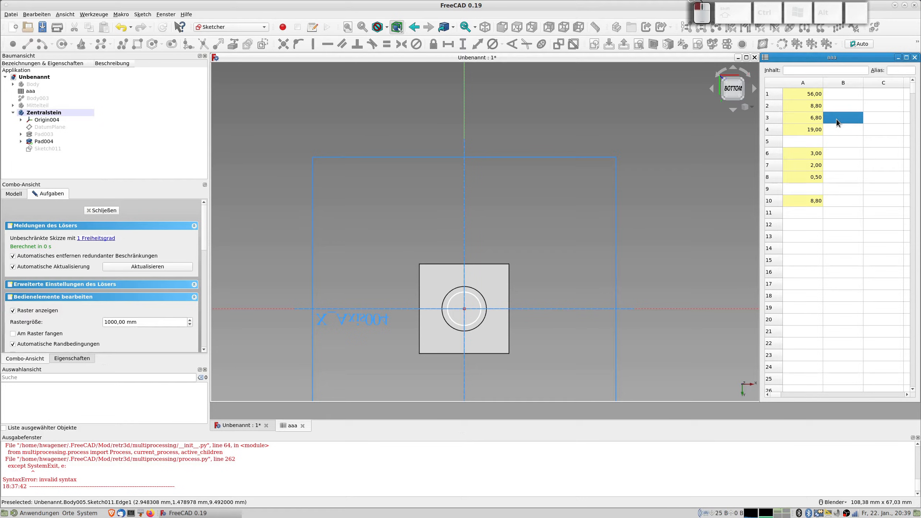
double_click(835, 118)
text(6,7)
- Give spreadsheet cell B3 the alias dmmtl3 in its cell properties
right_click(837, 120)
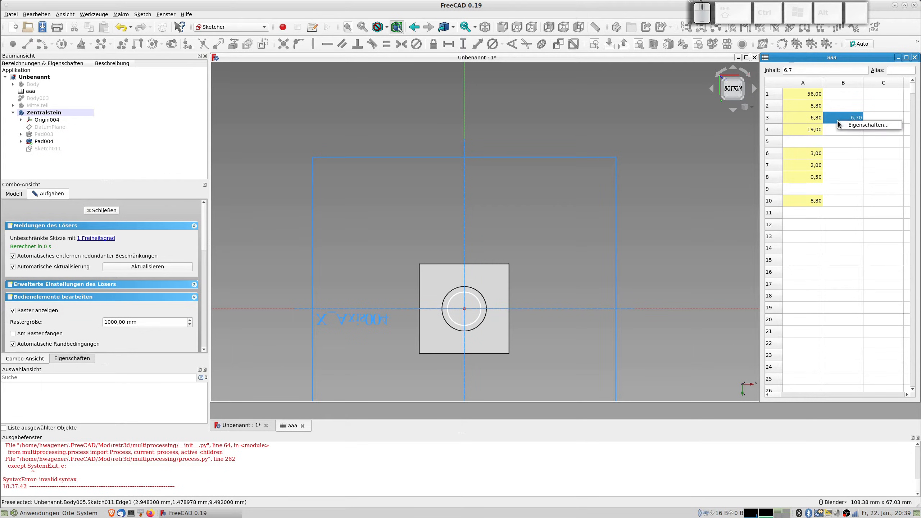
click(864, 125)
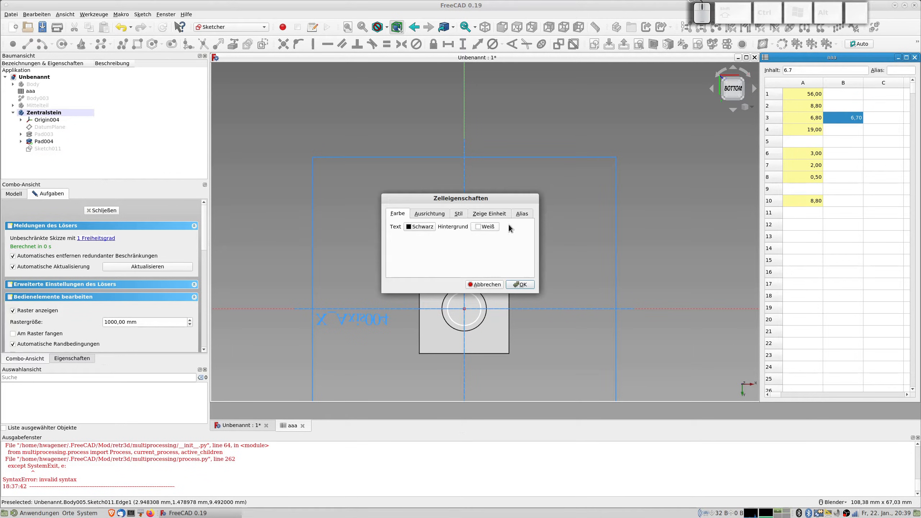
click(522, 214)
click(450, 226)
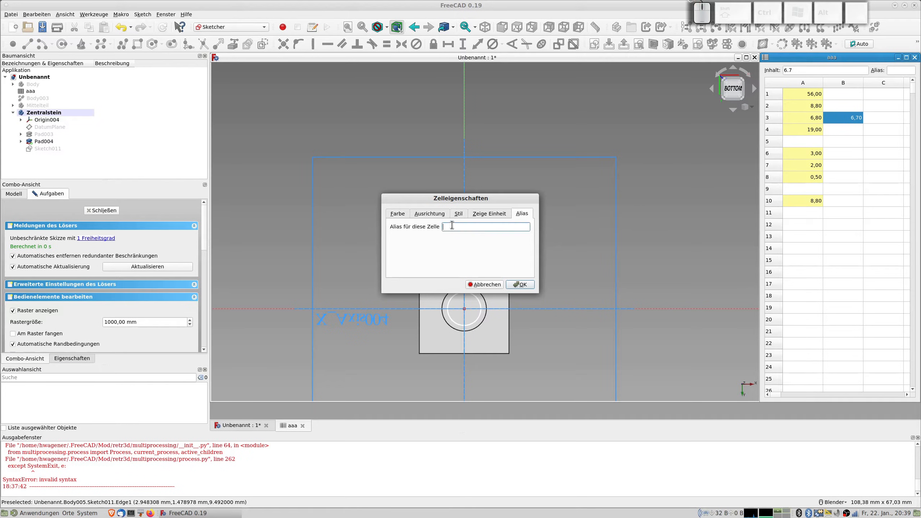
text(dm)
text(rtl)
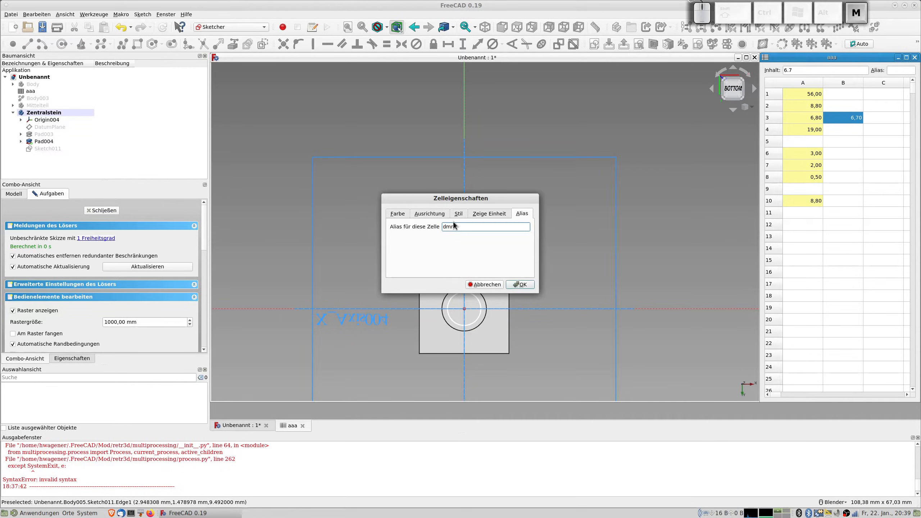
text(3)
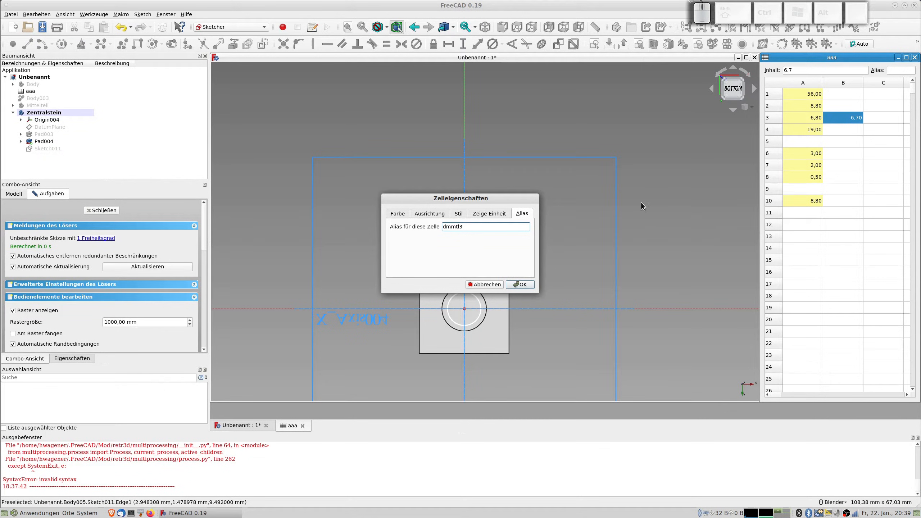
key(Return)
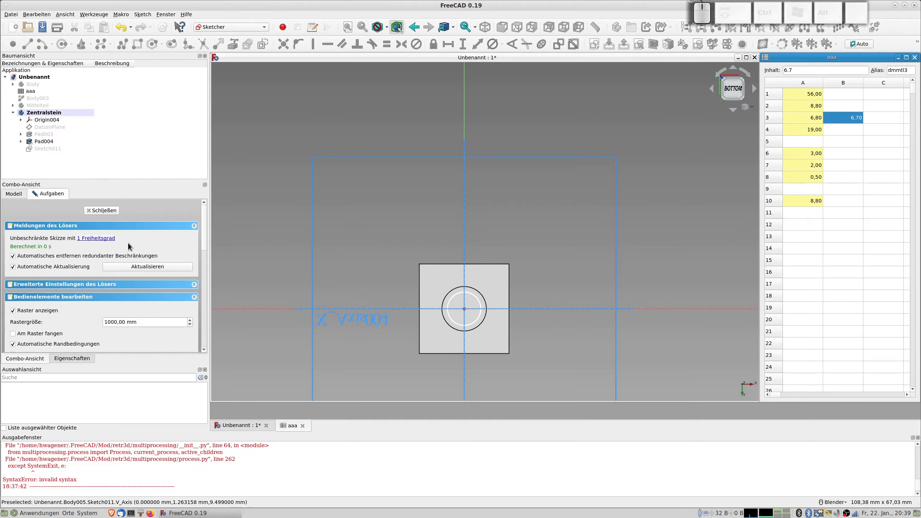
- Reopen the circle's sketch, constrain the circle's diameter with the formula aaa.dmmtl3, and close the sketch
click(101, 210)
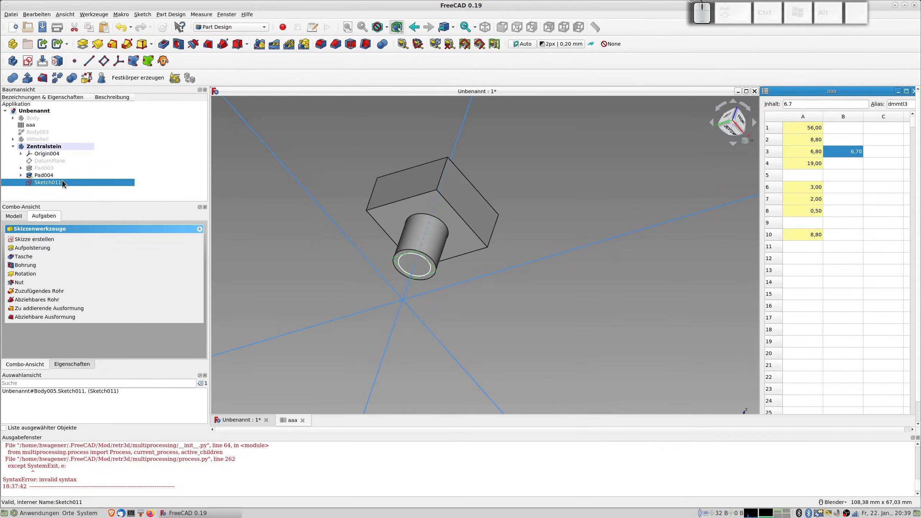
double_click(62, 180)
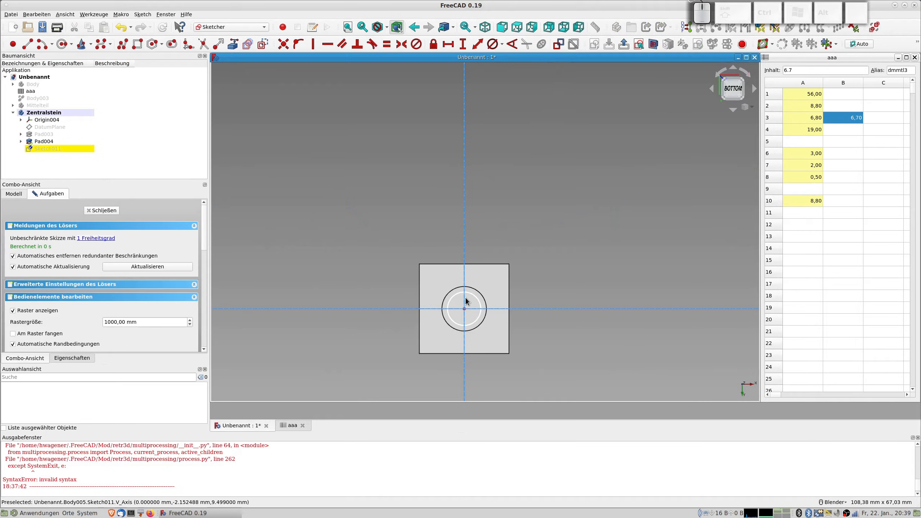
click(493, 44)
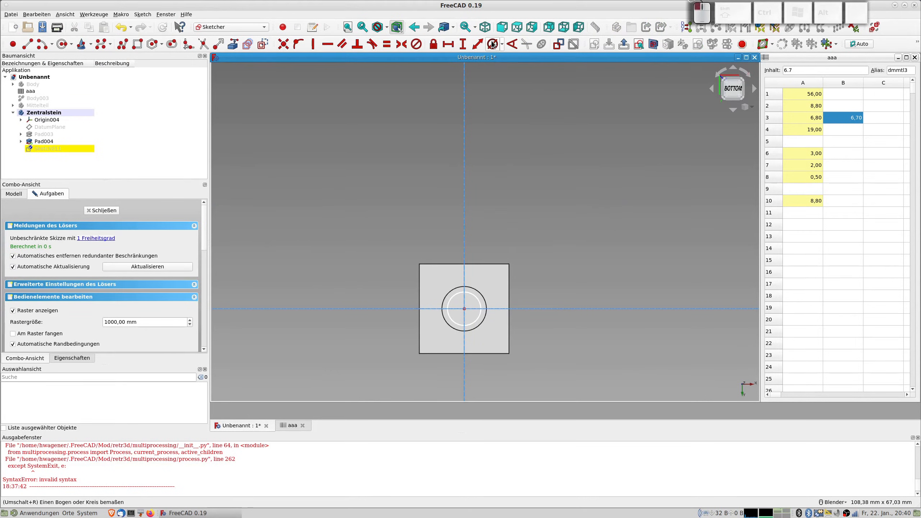
click(478, 300)
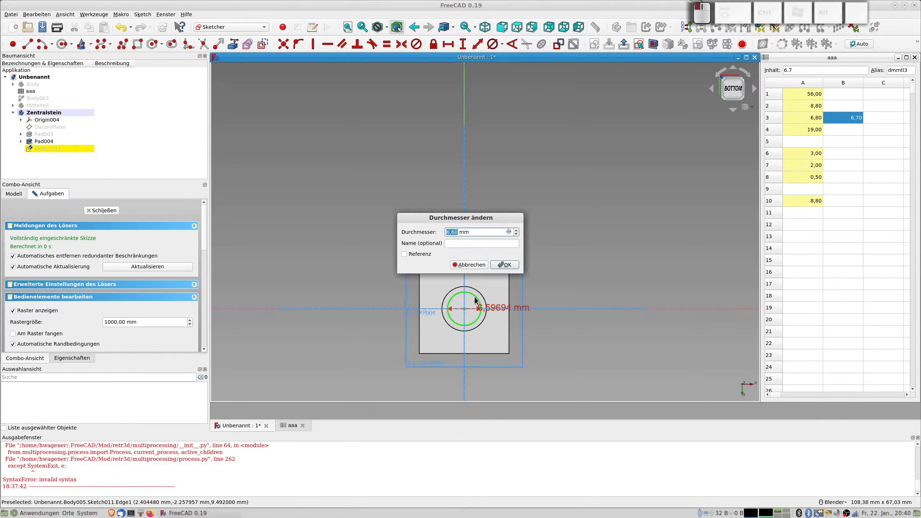
click(509, 232)
text(aaa.)
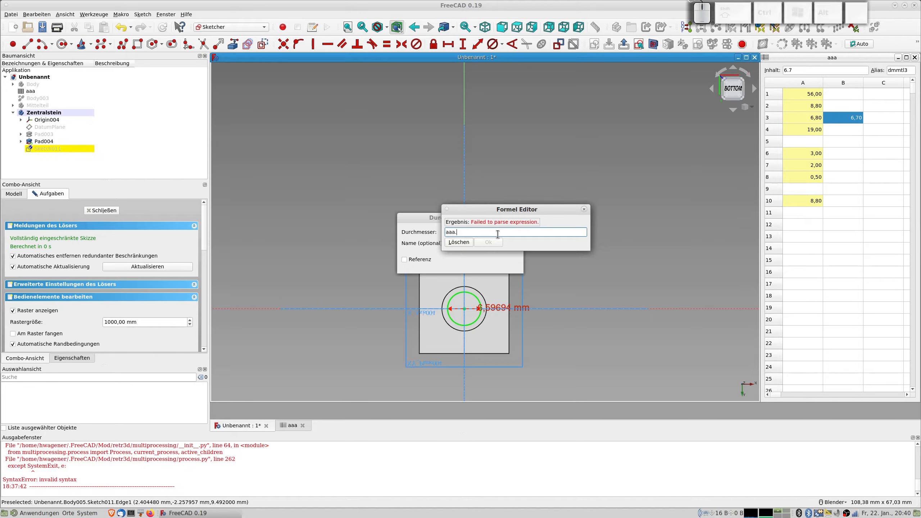
text(dmtl)
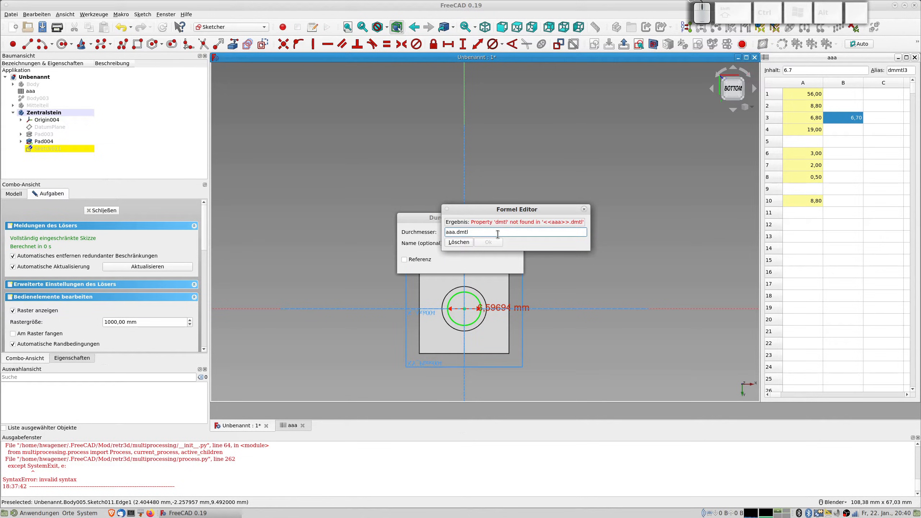
text(3)
key(BackSpace)
key(BackSpace)
key(BackSpace)
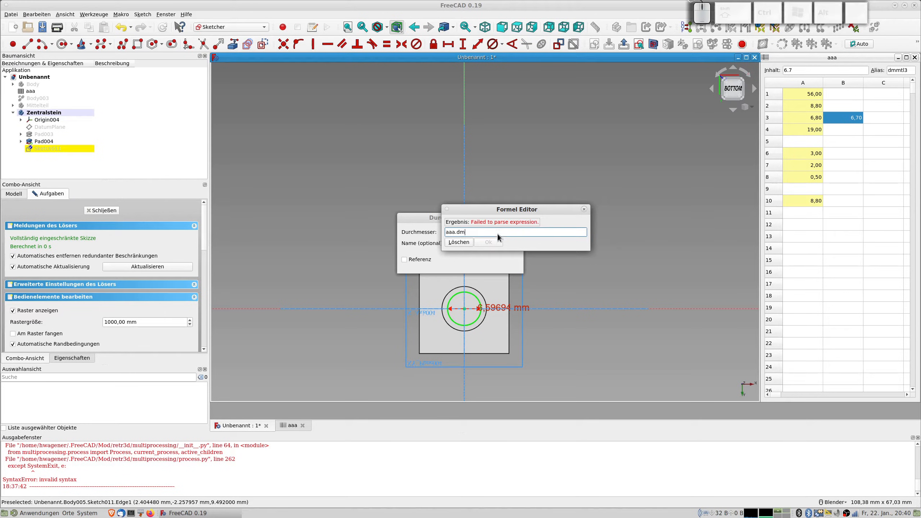
text(mtl3)
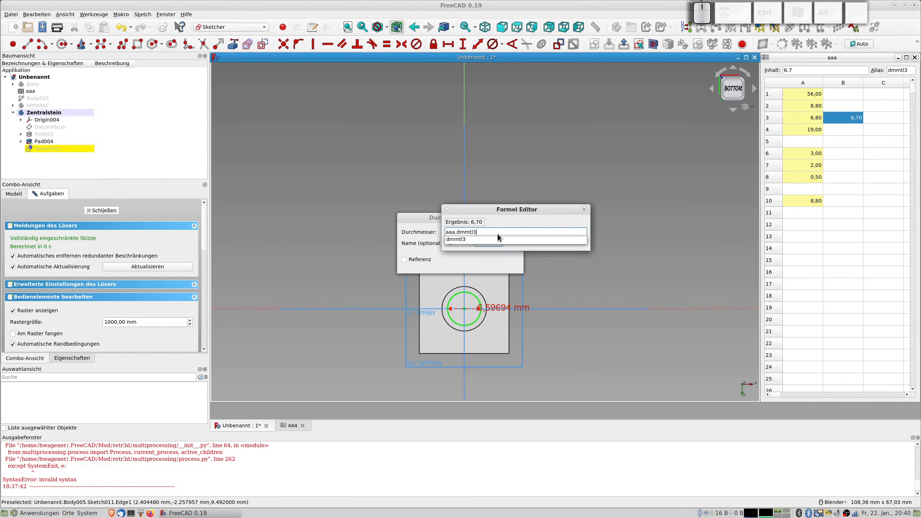
key(Tab)
key(Tab)
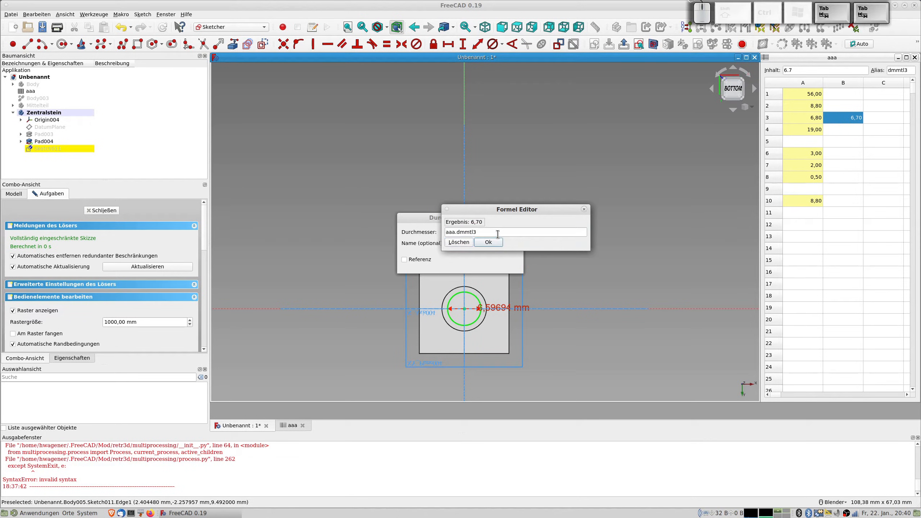
key(Return)
key(Tab)
key(Tab)
key(Tab)
key(Tab)
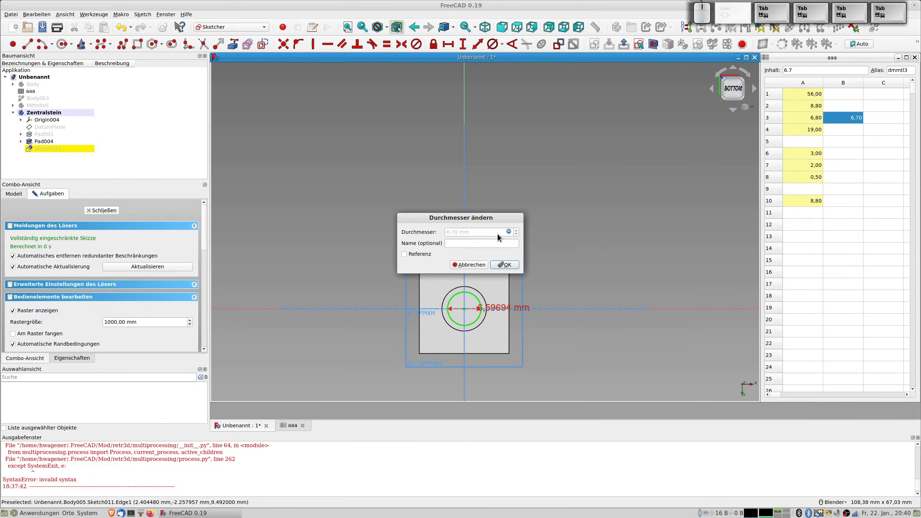
key(Return)
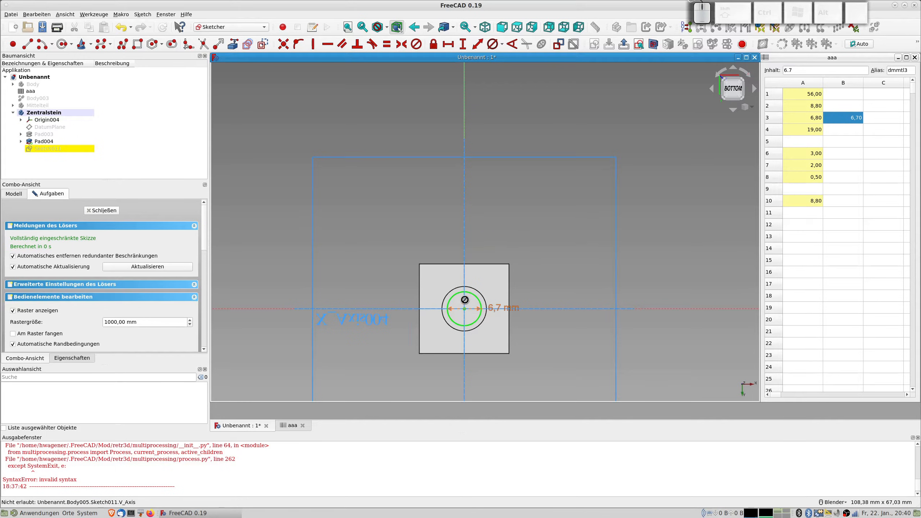
scroll(464, 299, up, 2)
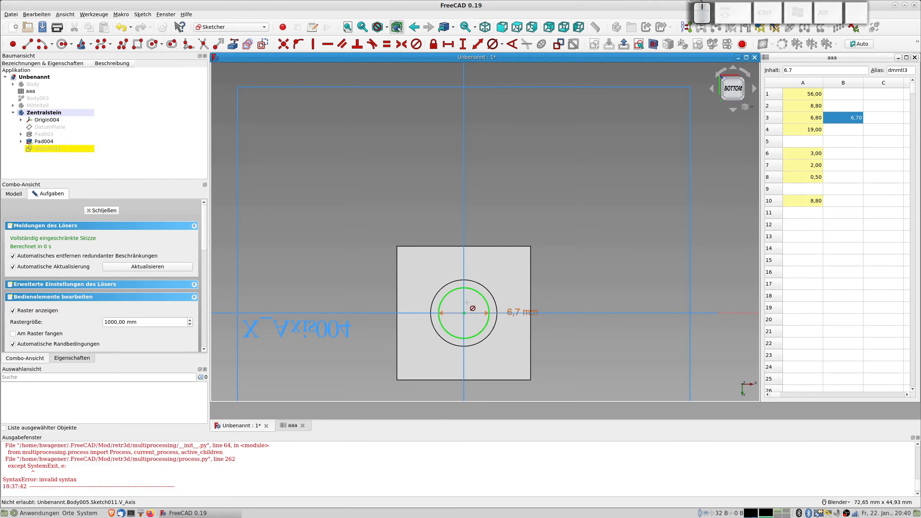
click(108, 211)
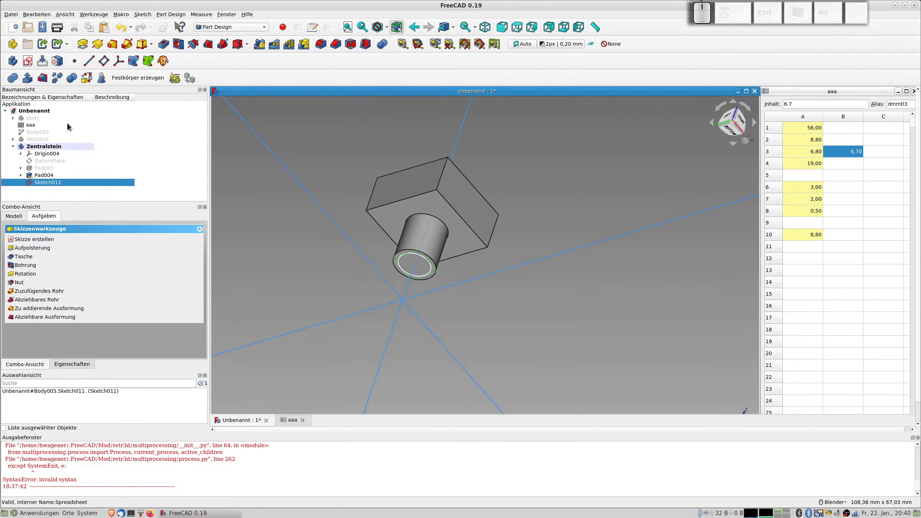
- Show the Mittelteil body again
click(40, 139)
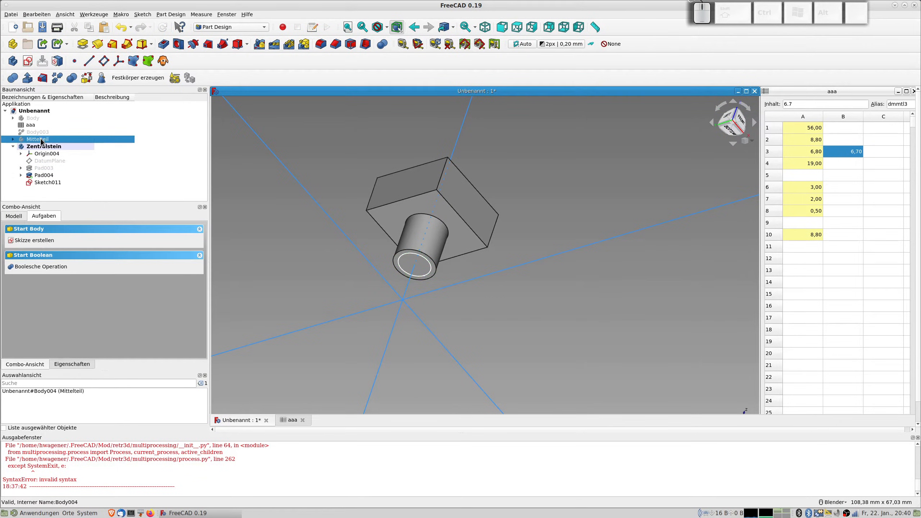
right_click(41, 140)
key(space)
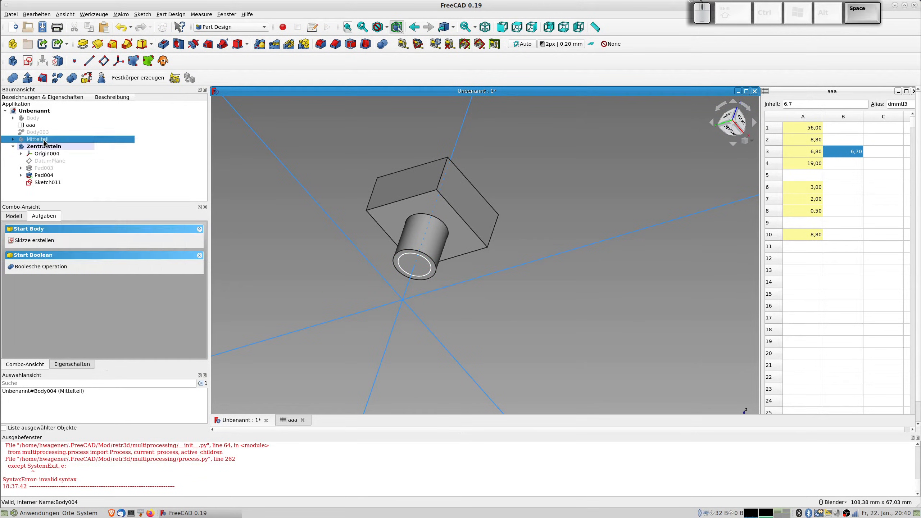
- Set the display transparency of the Mittelteil body to 55
right_click(45, 142)
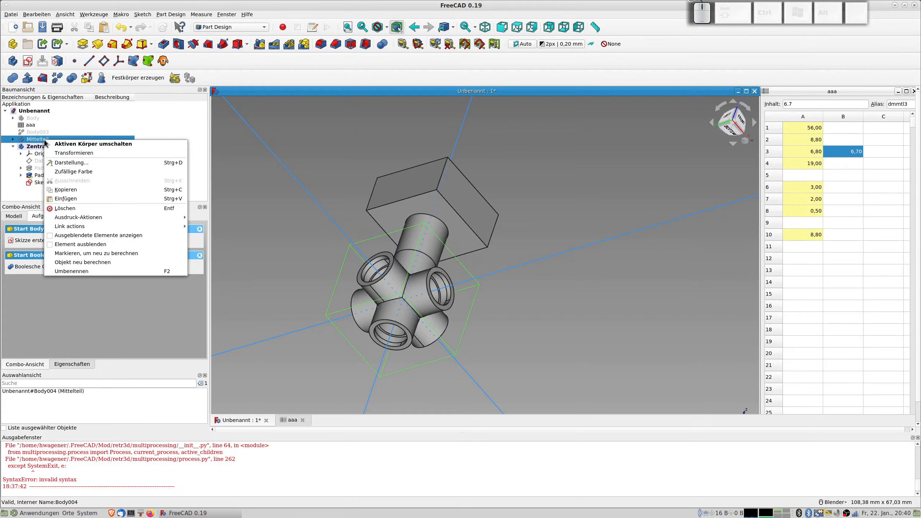
click(73, 165)
scroll(158, 332, down, 3)
drag(22, 301, 97, 311)
middle_drag(308, 275, 350, 340)
scroll(416, 238, up, 3)
middle_drag(416, 239, 412, 209)
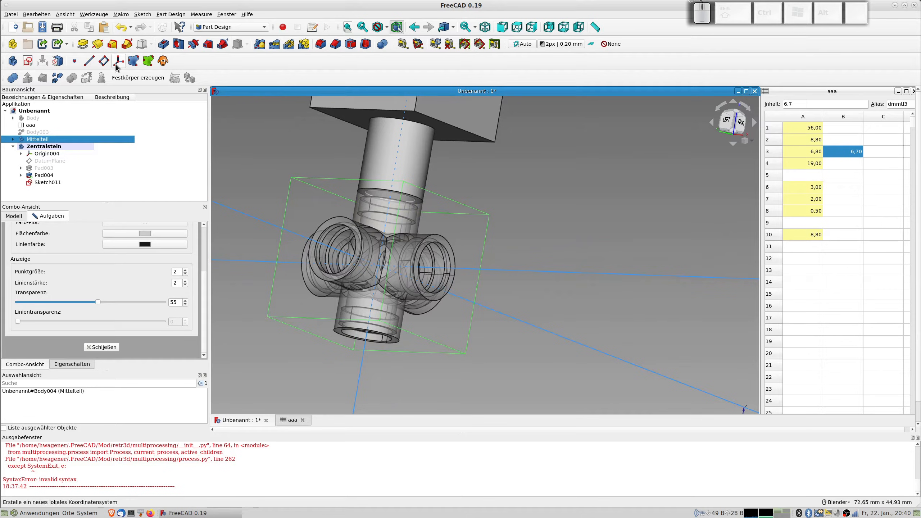
- Pad the newest circle sketch of the Zentralstein body by 5 mm, closing the open display settings dialog
click(51, 183)
click(84, 46)
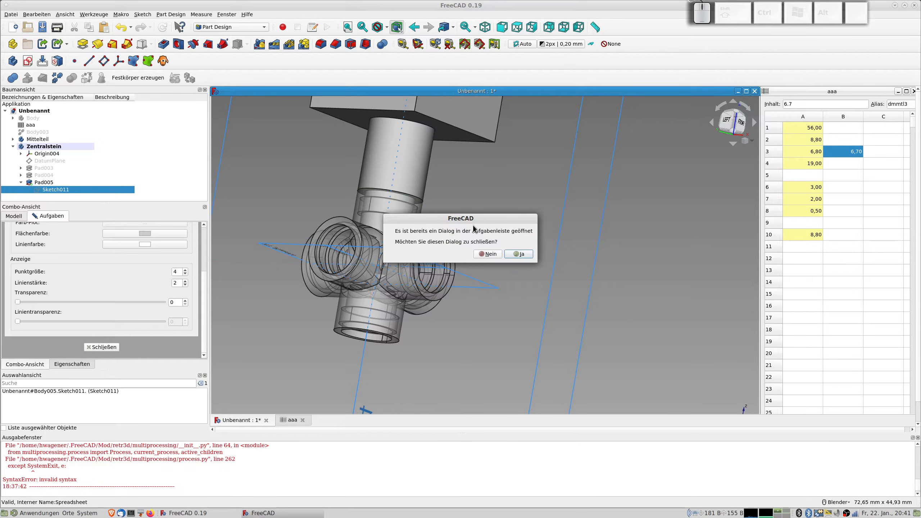
click(519, 254)
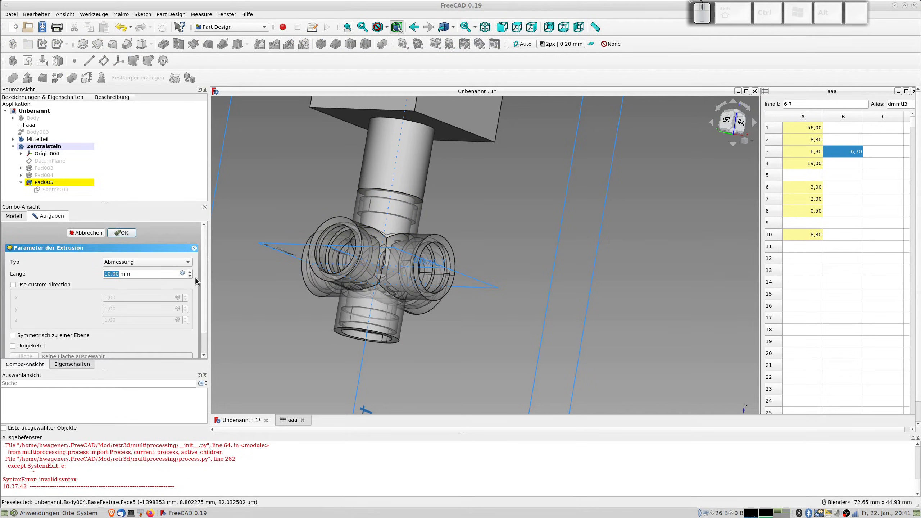
text(7)
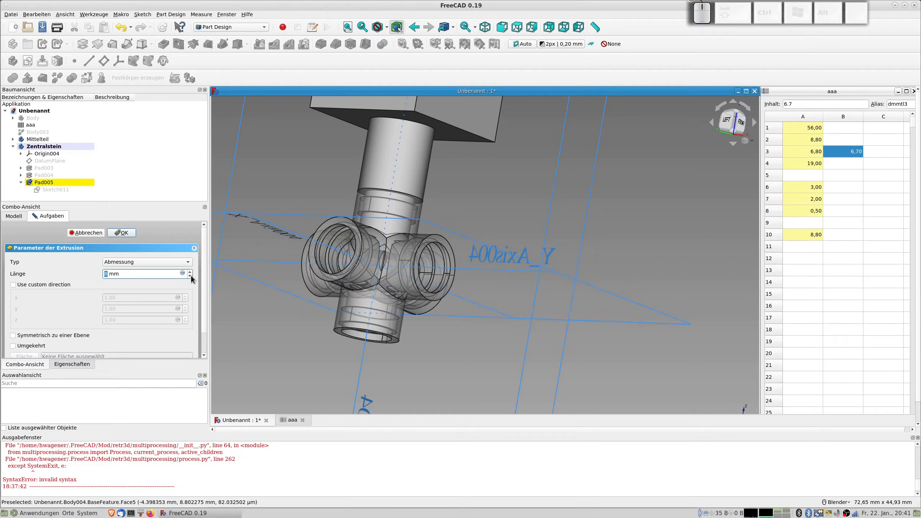
click(190, 275)
click(190, 275)
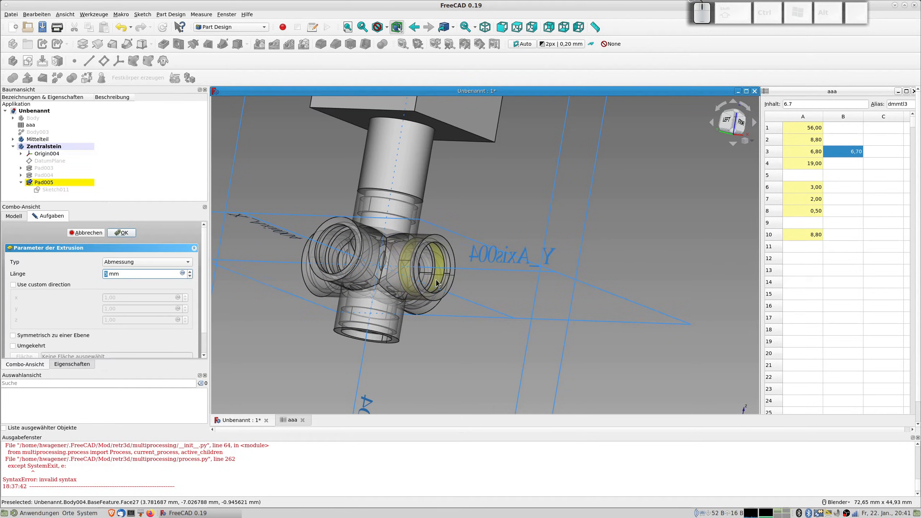
middle_drag(438, 283, 419, 306)
key(1)
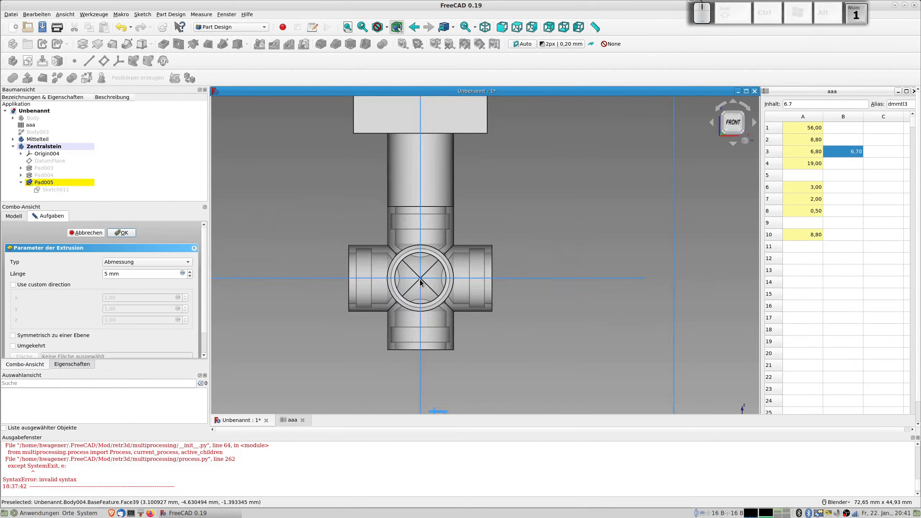
scroll(387, 247, up, 5)
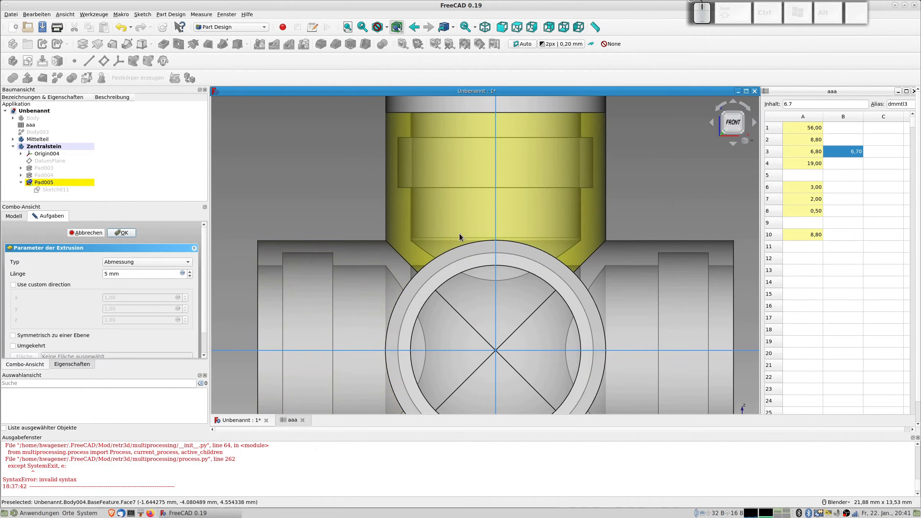
- Set the pad's length to 4.8 mm and finish the pad
click(190, 276)
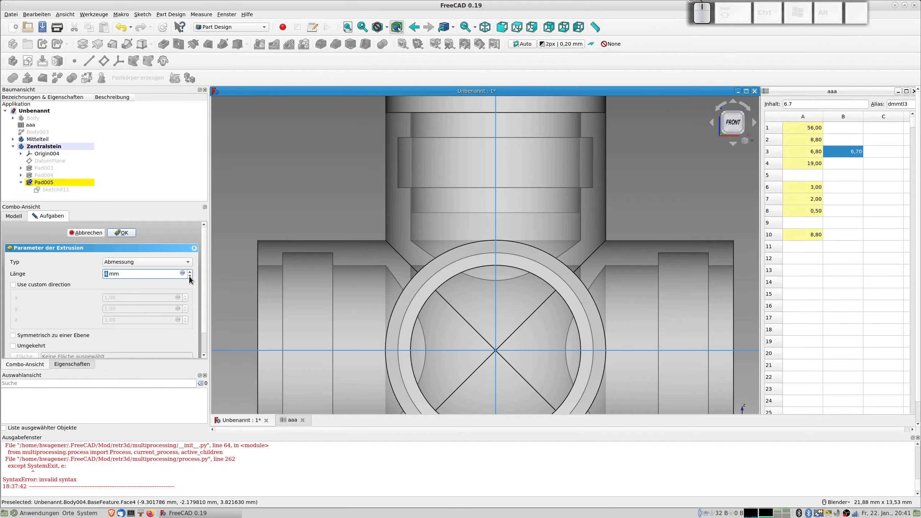
click(190, 272)
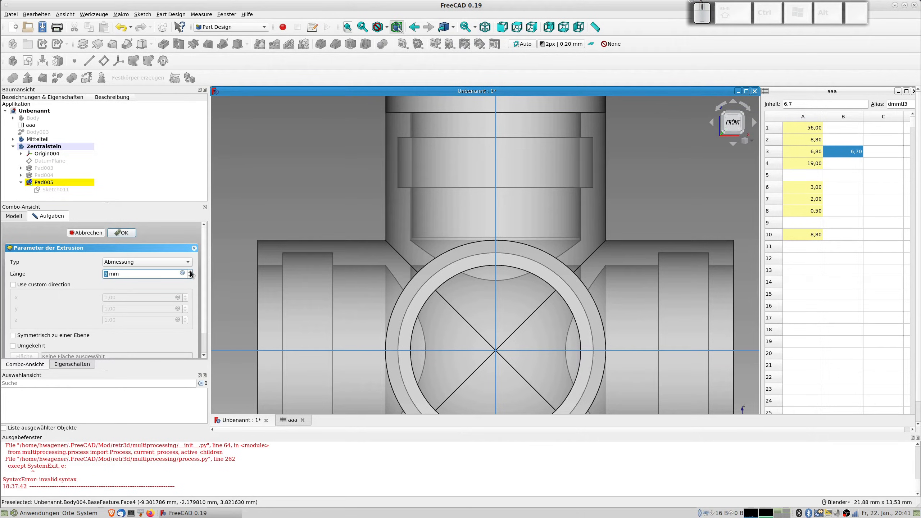
text(4,8)
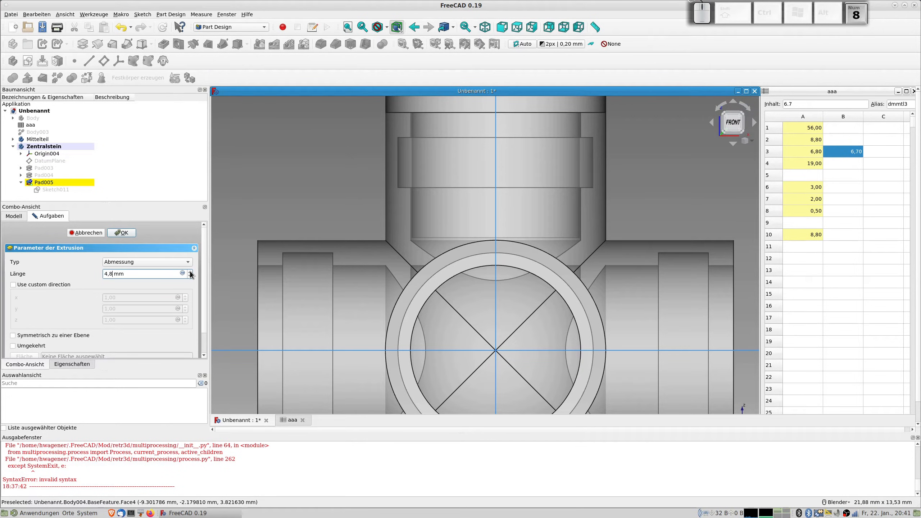
key(Tab)
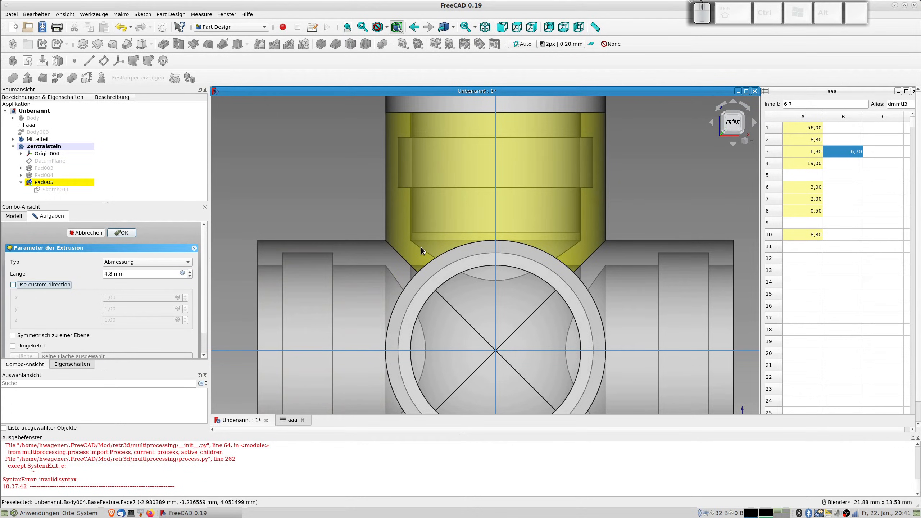
scroll(419, 232, down, 2)
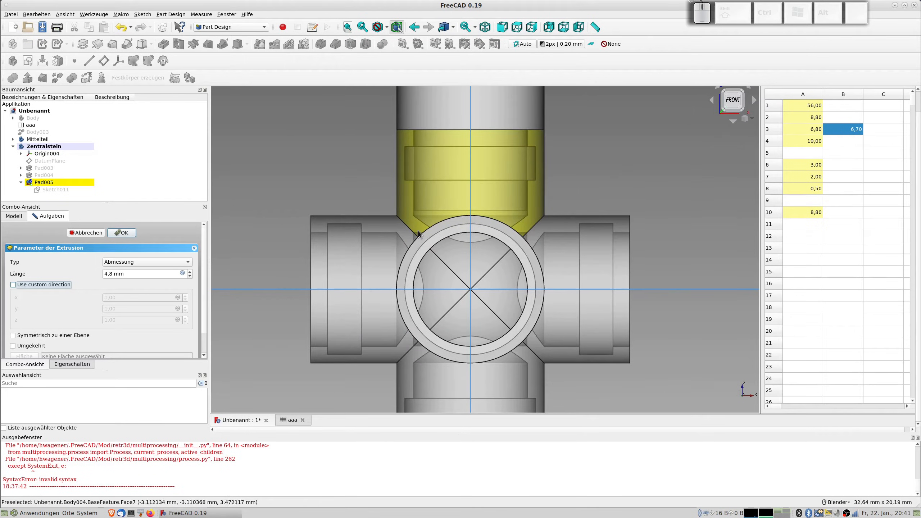
click(123, 233)
- Create a new sketch on the XZ plane of the Zentralstein body
middle_drag(338, 206, 472, 214)
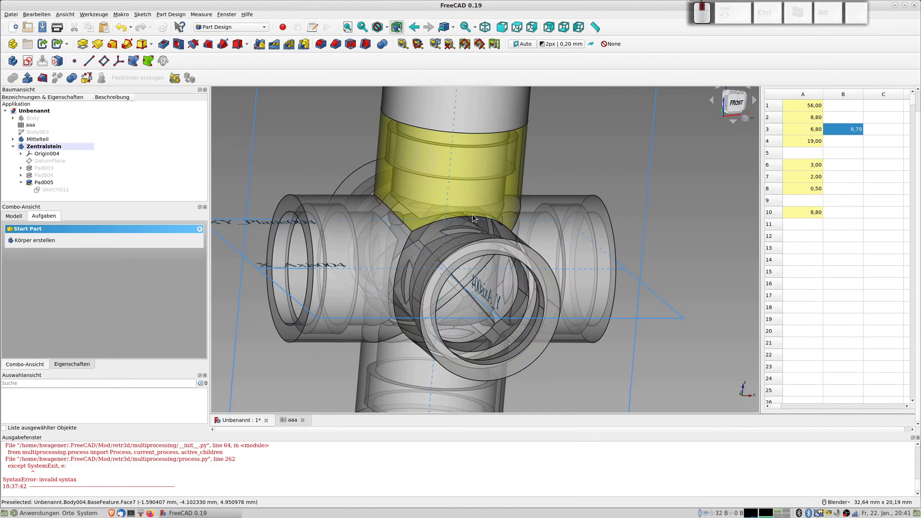
scroll(425, 160, up, 3)
middle_drag(425, 160, 418, 143)
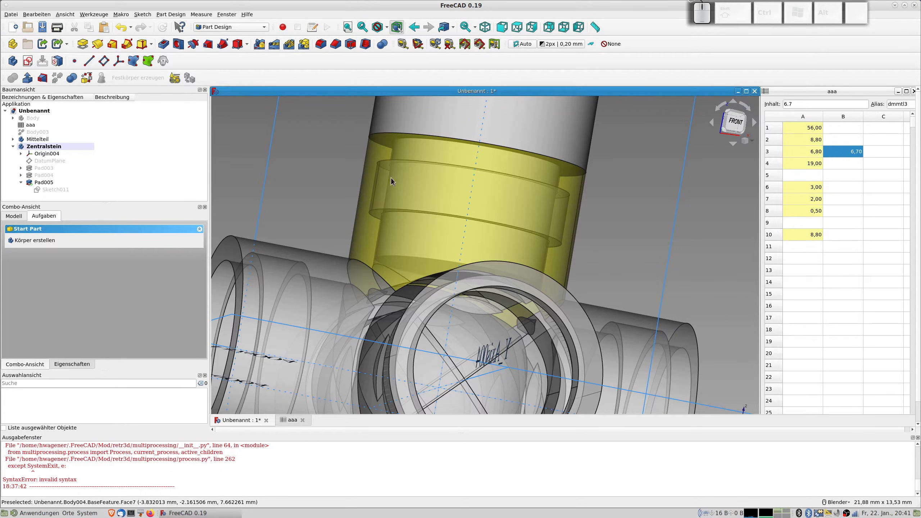
key(1)
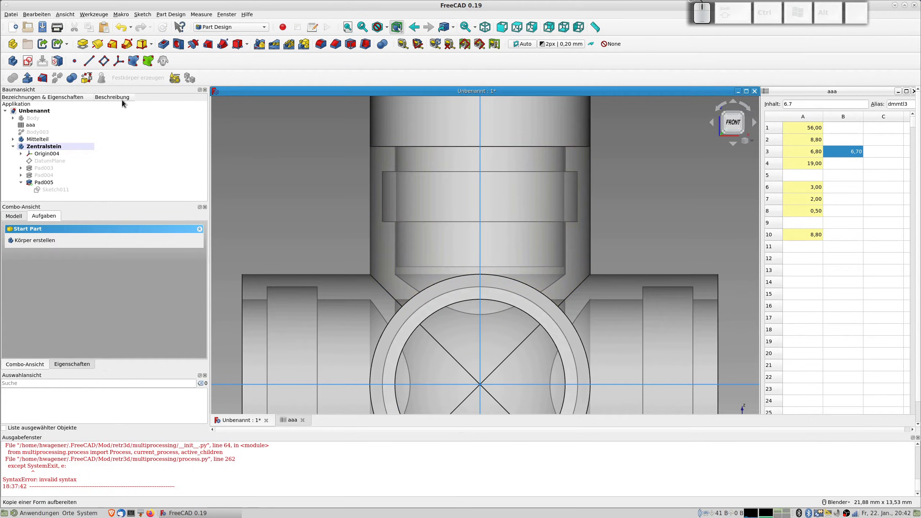
scroll(444, 219, down, 5)
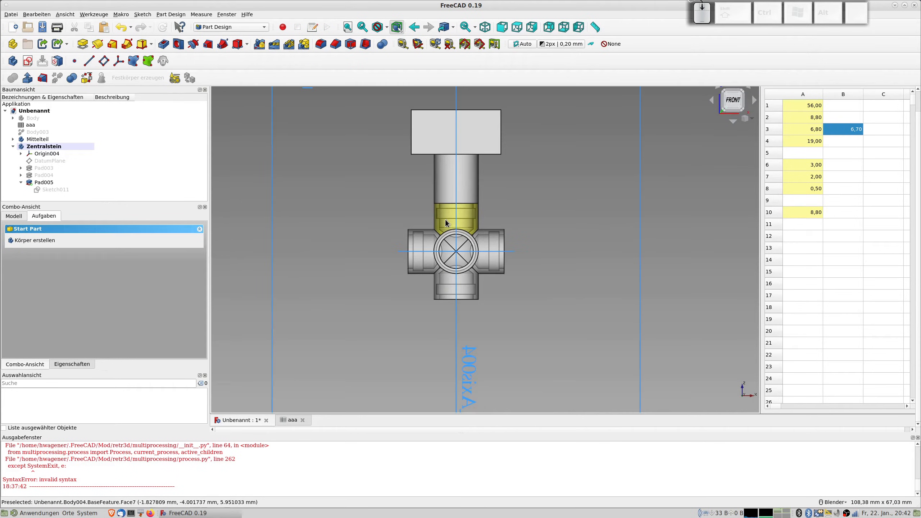
click(28, 61)
scroll(306, 187, down, 3)
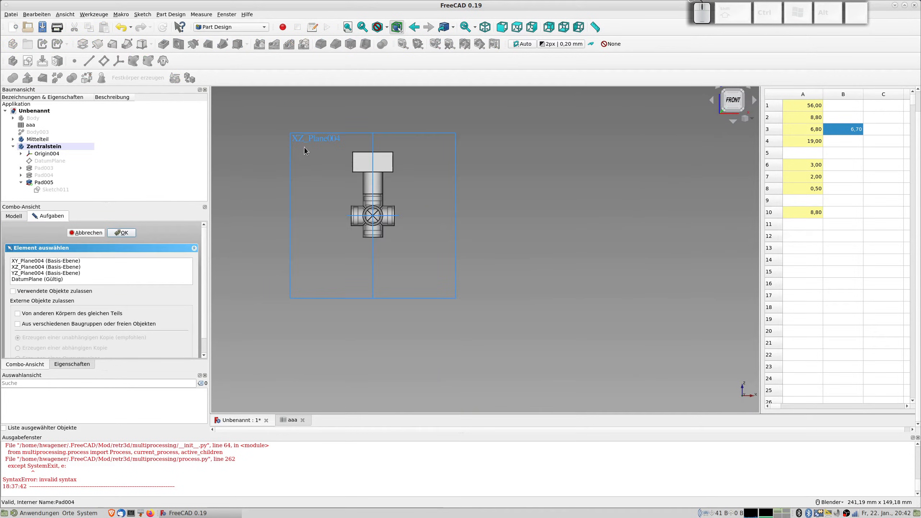
scroll(304, 148, up, 3)
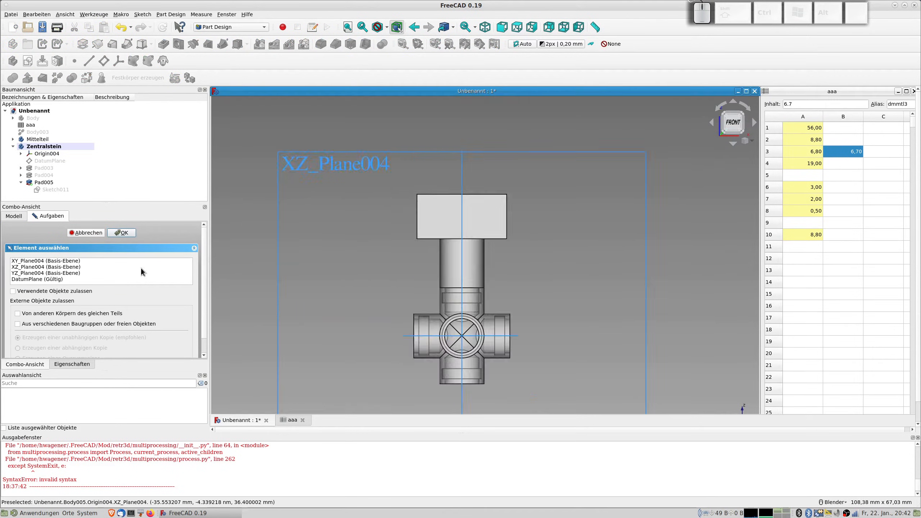
click(30, 267)
click(121, 233)
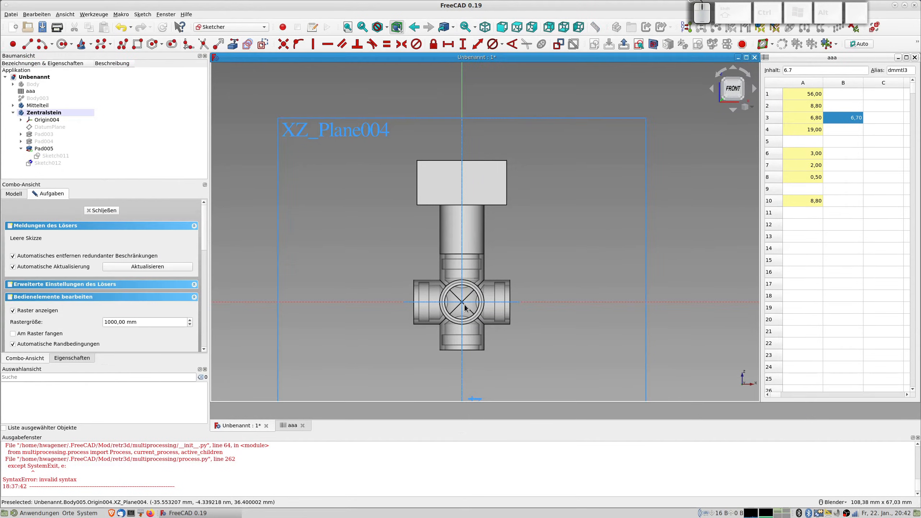
- Draw a small upright rectangle across the pad's edge at the Mittelteil's upper ring groove and cut the view at the sketch plane
scroll(471, 290, up, 5)
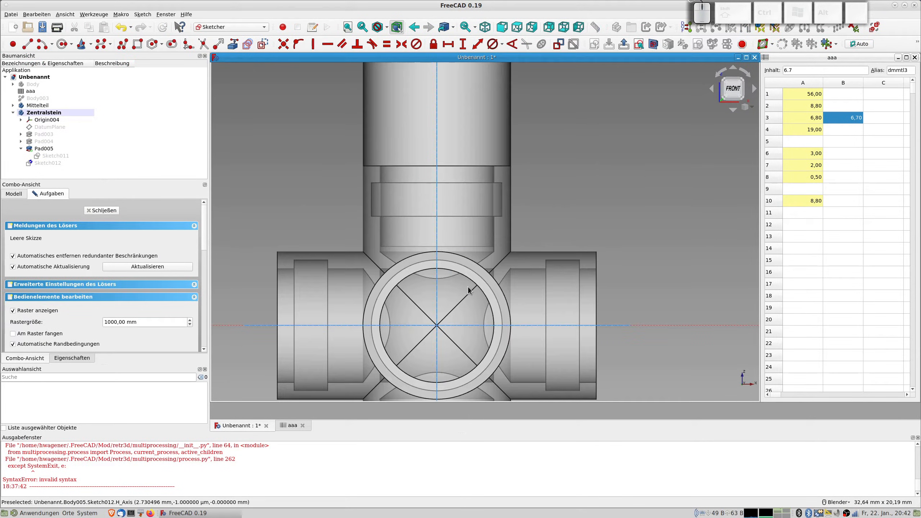
click(138, 45)
click(375, 186)
click(384, 212)
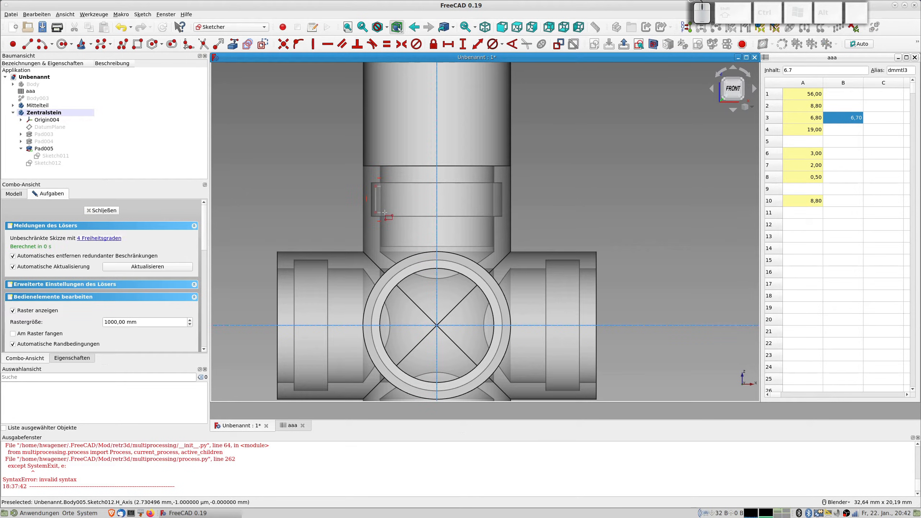
right_click(403, 210)
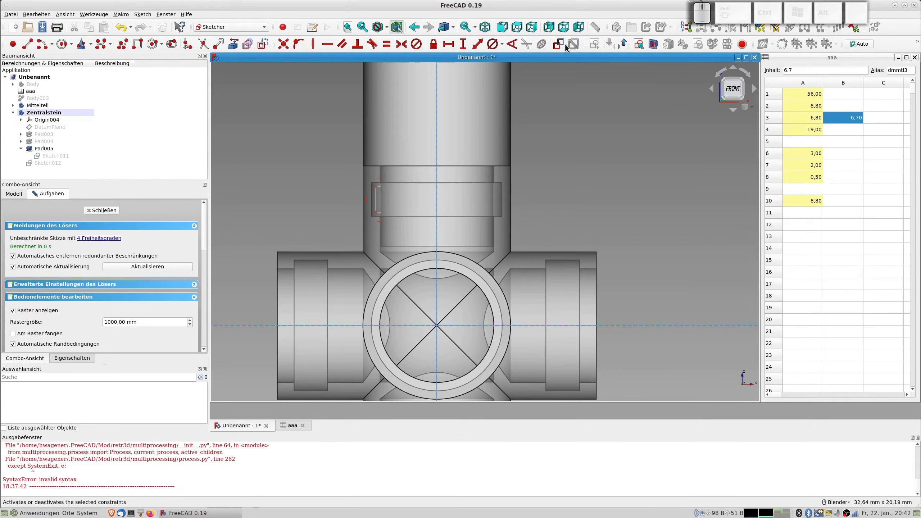
click(653, 45)
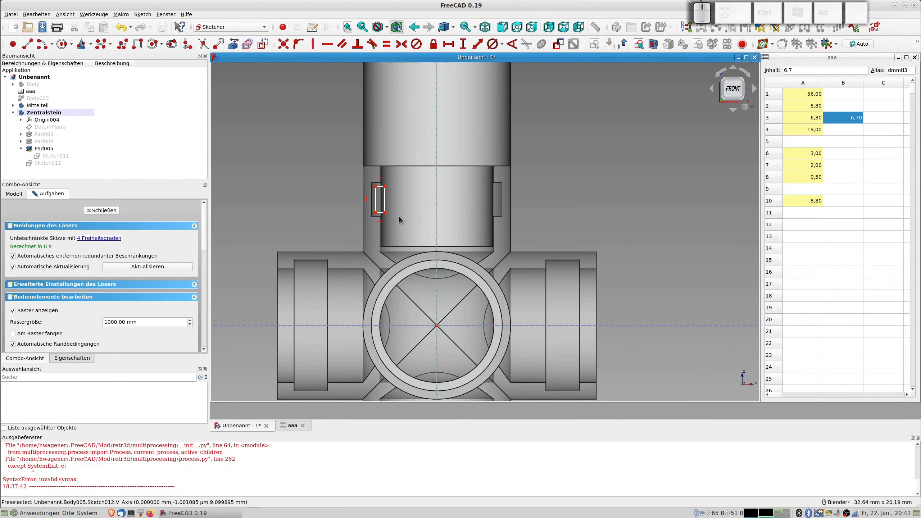
scroll(399, 215, up, 4)
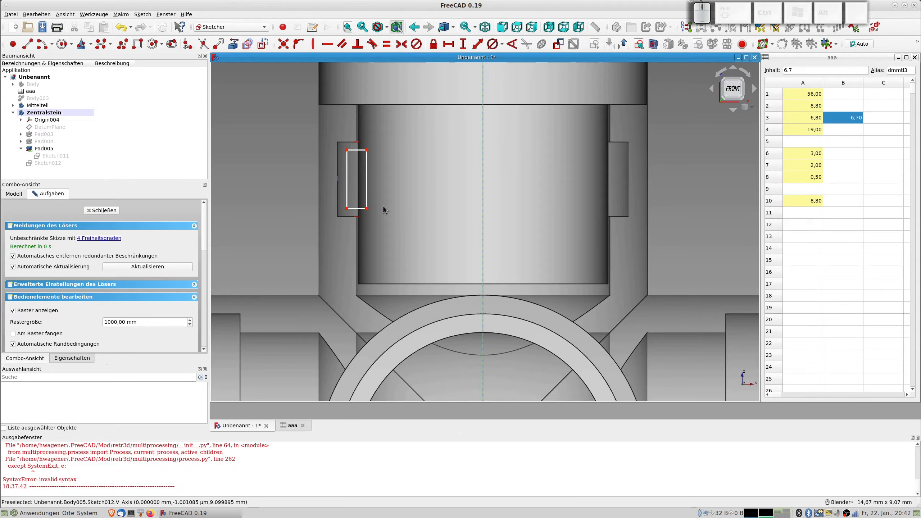
right_click(383, 182)
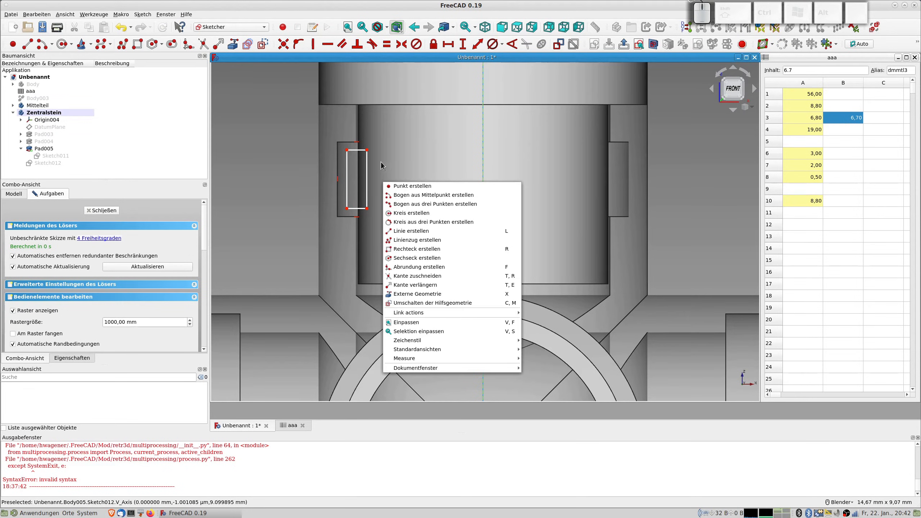
key(Escape)
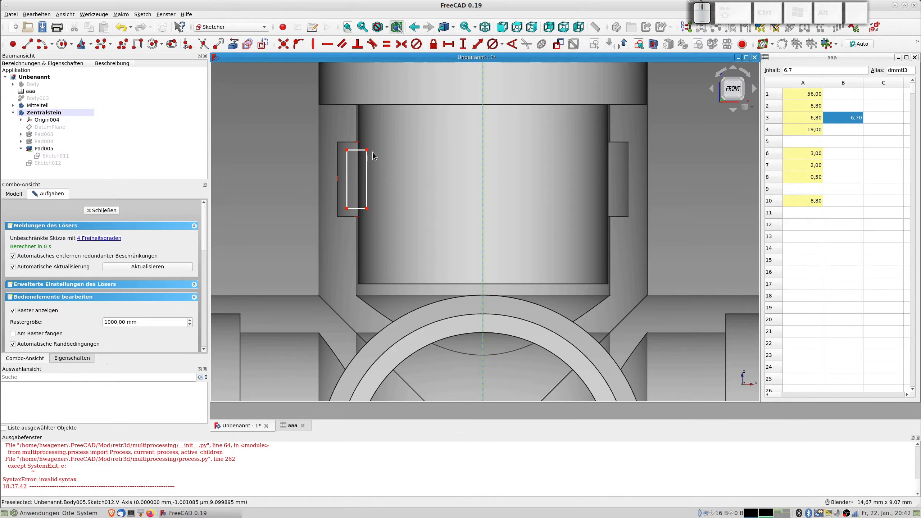
click(368, 150)
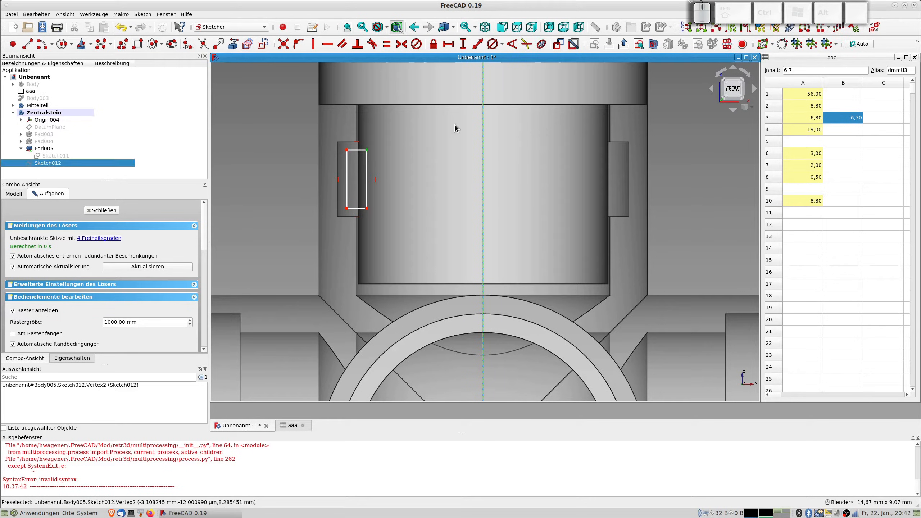
click(481, 145)
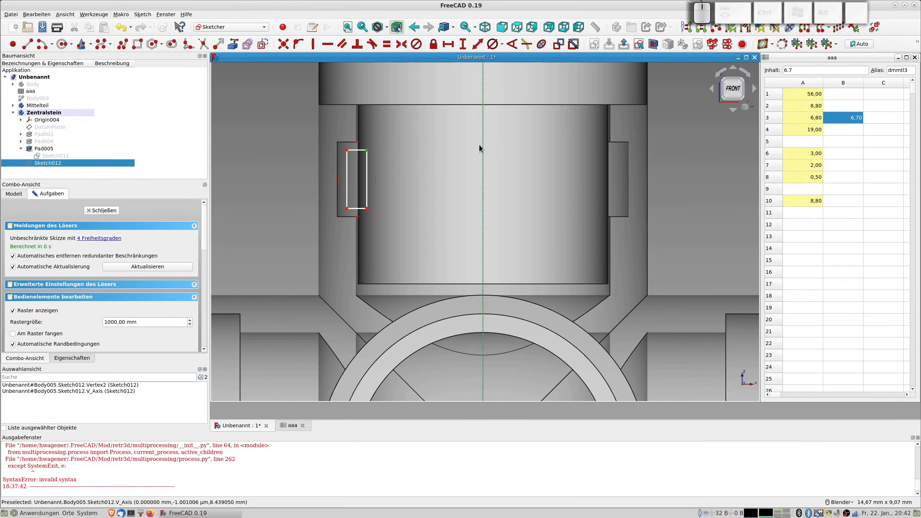
key(Escape)
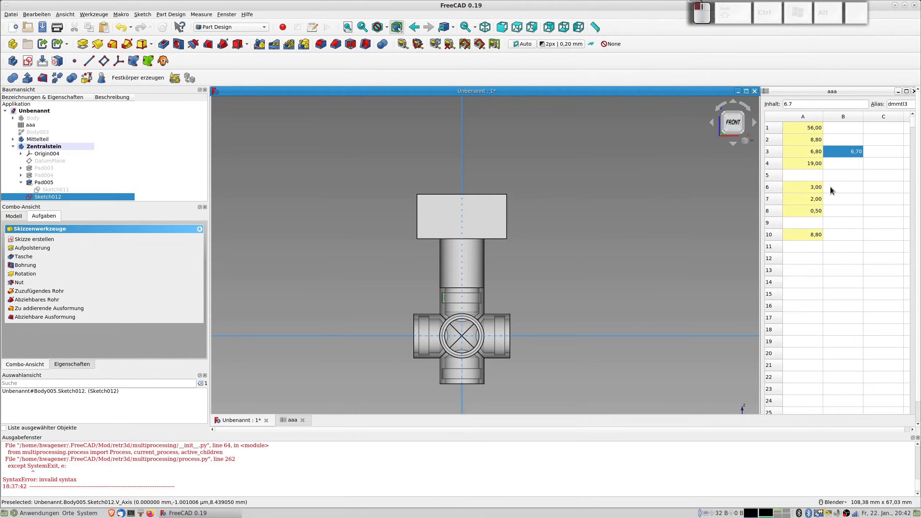
- Reopen the rectangle's sketch in the Zentralstein body and enter 2.9 in spreadsheet cell B6
click(830, 187)
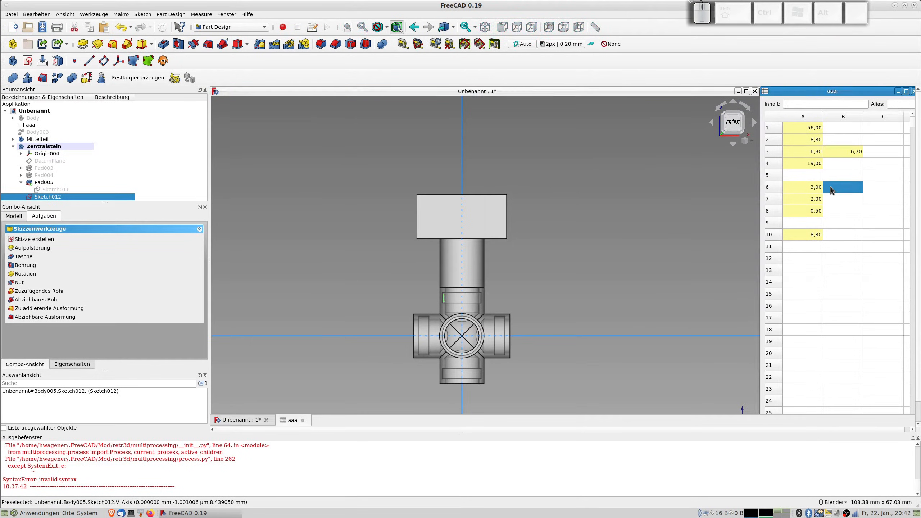
double_click(62, 196)
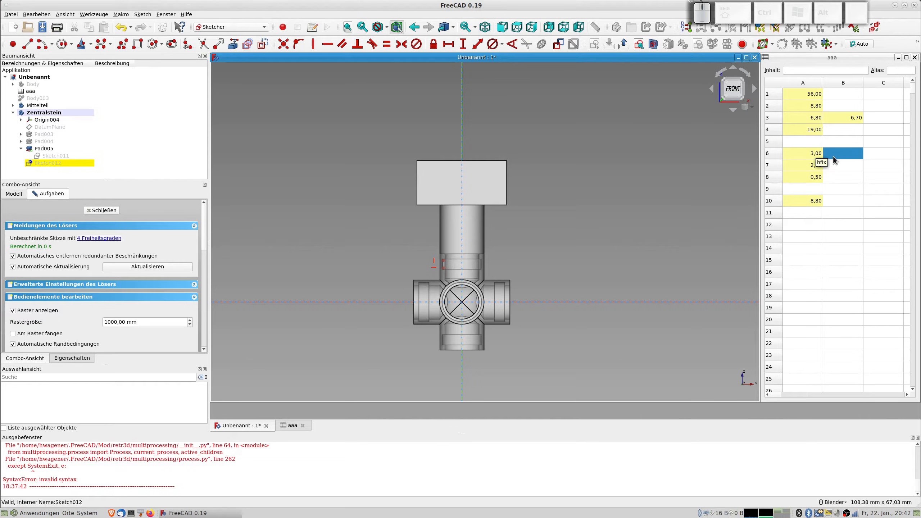
scroll(530, 261, up, 4)
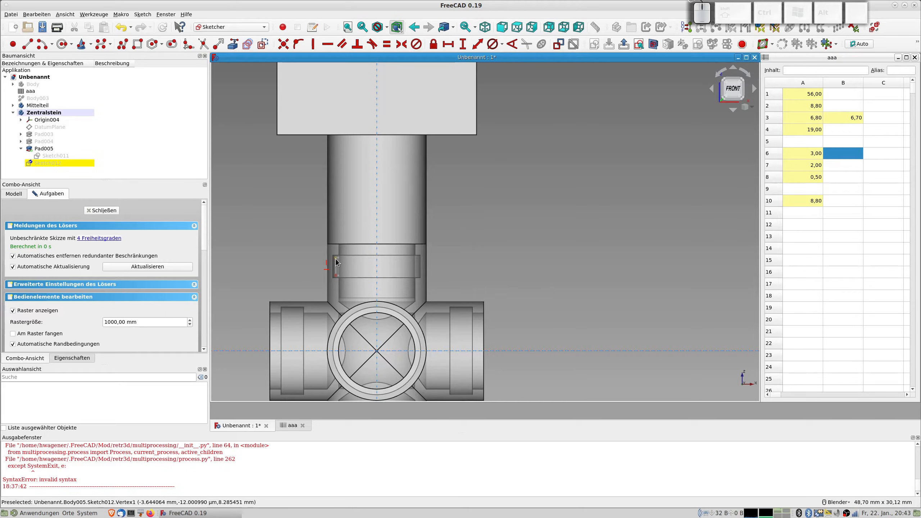
double_click(832, 154)
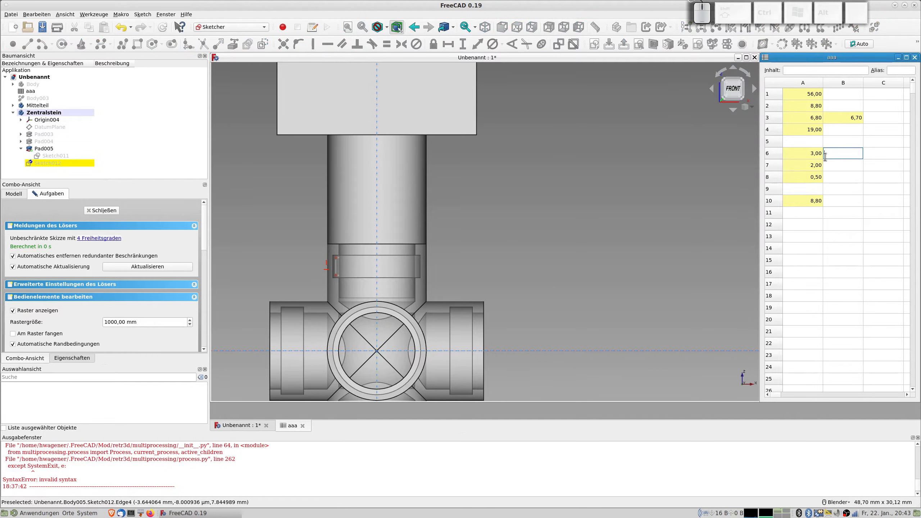
text(2,9)
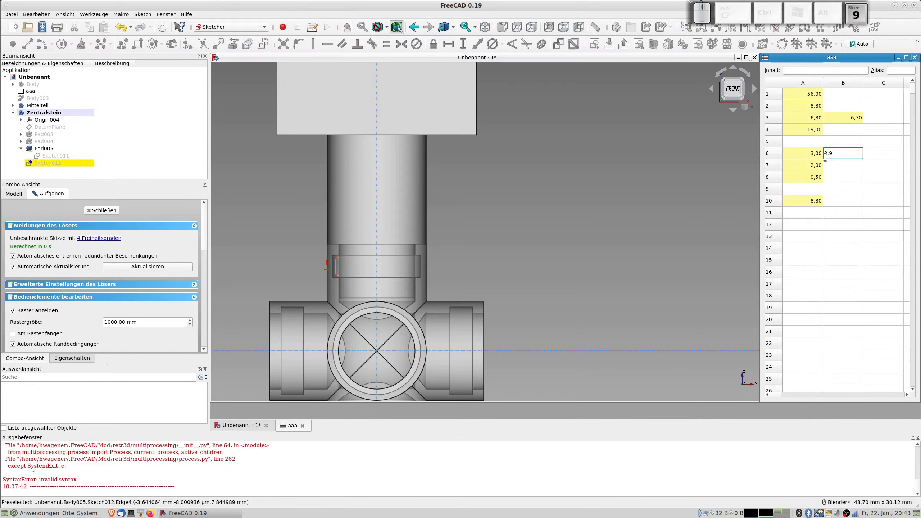
key(Return)
- Check the alias of spreadsheet cell A6 and give cell B6 the alias hfix2
click(820, 156)
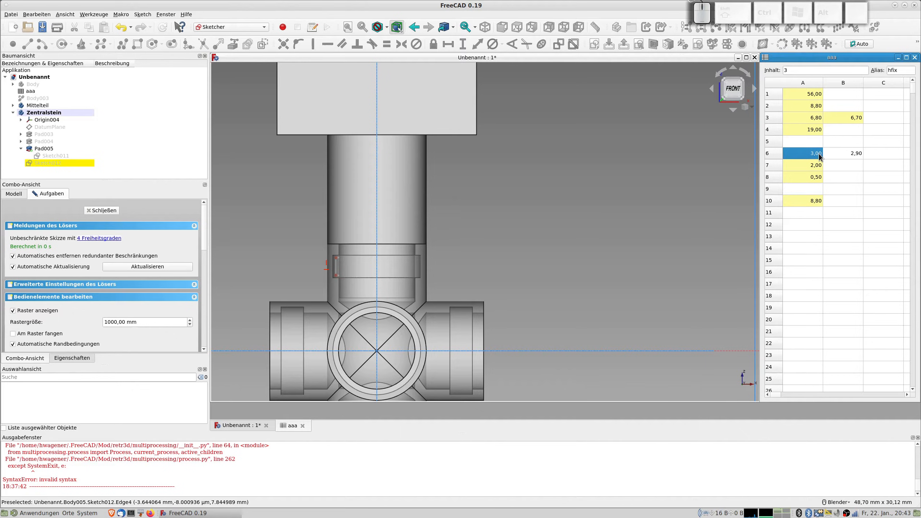
click(844, 156)
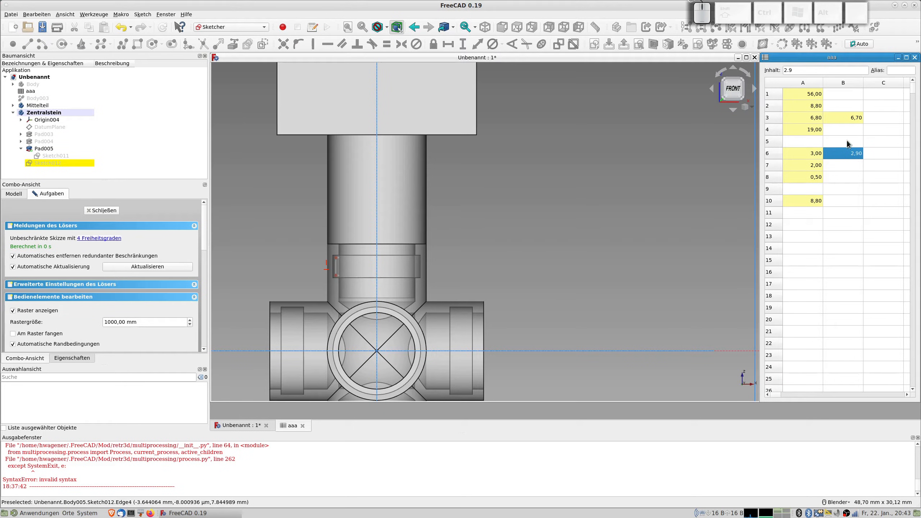
right_click(848, 153)
click(864, 159)
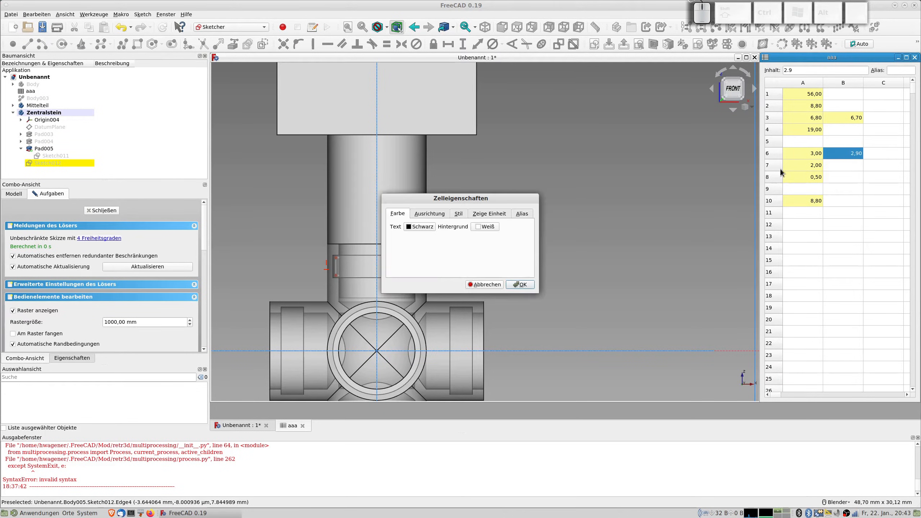
click(522, 214)
click(477, 227)
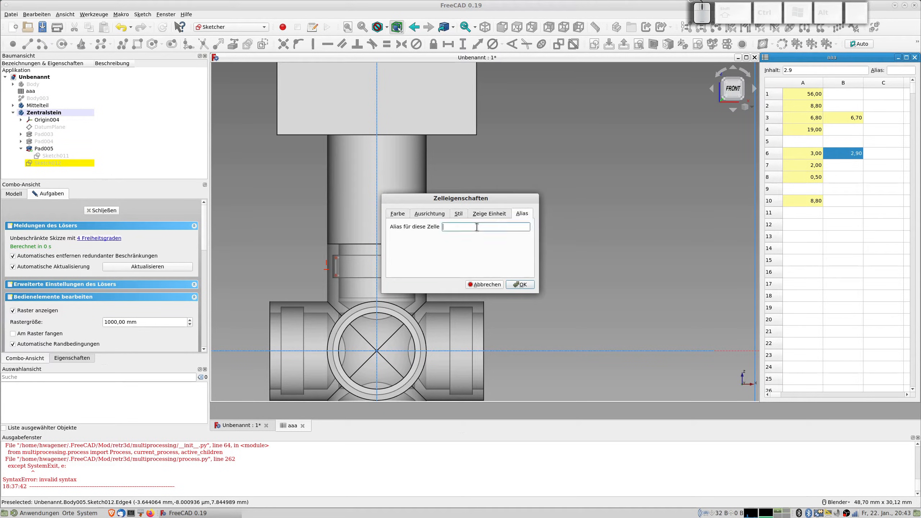
text(hfix2)
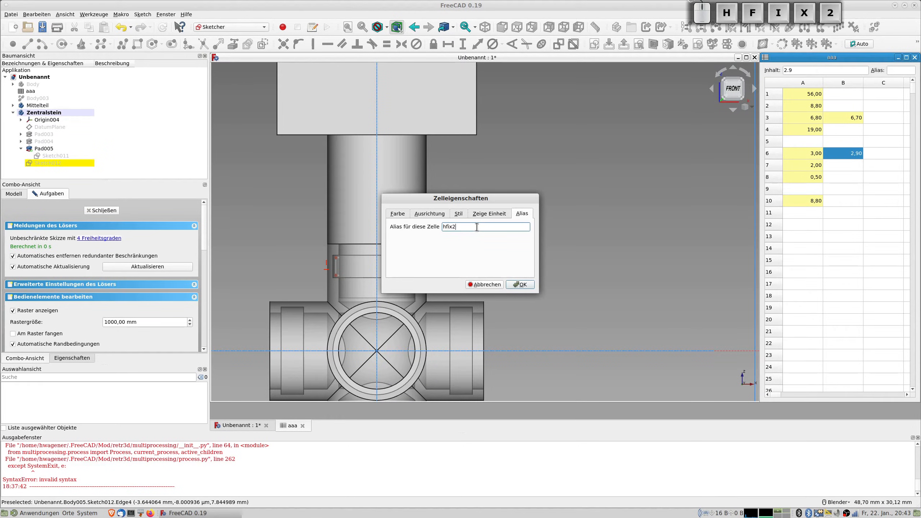
key(Return)
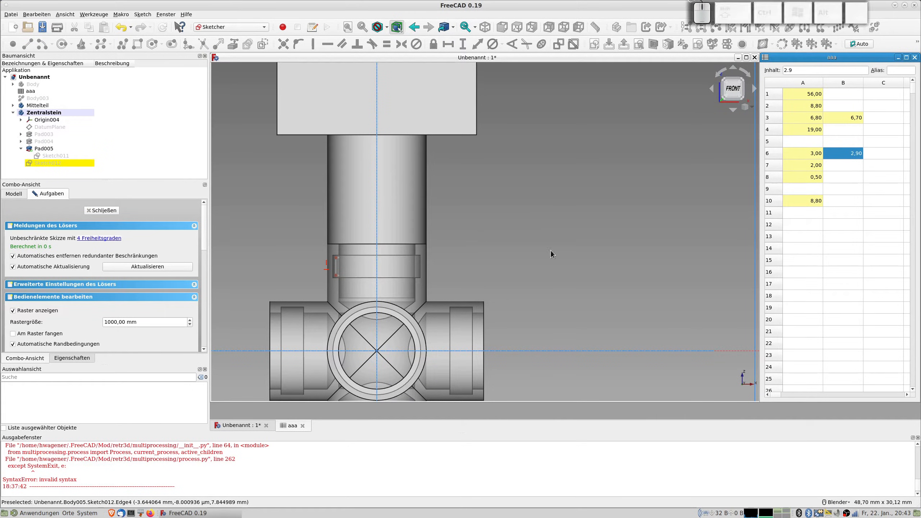
click(838, 166)
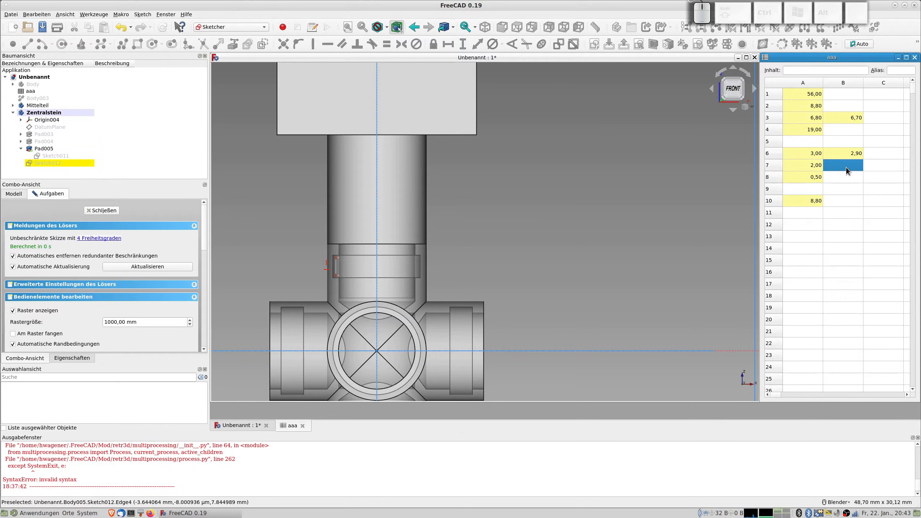
right_click(846, 166)
click(856, 173)
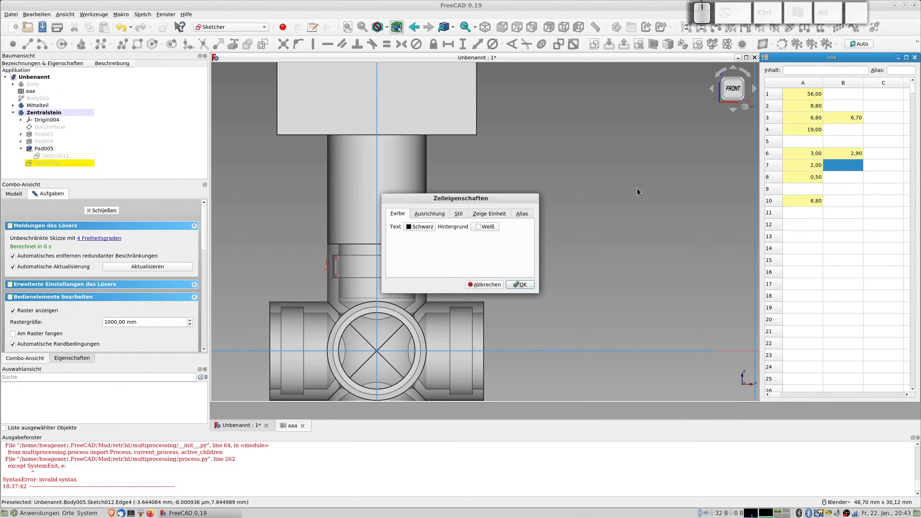
click(521, 213)
click(456, 228)
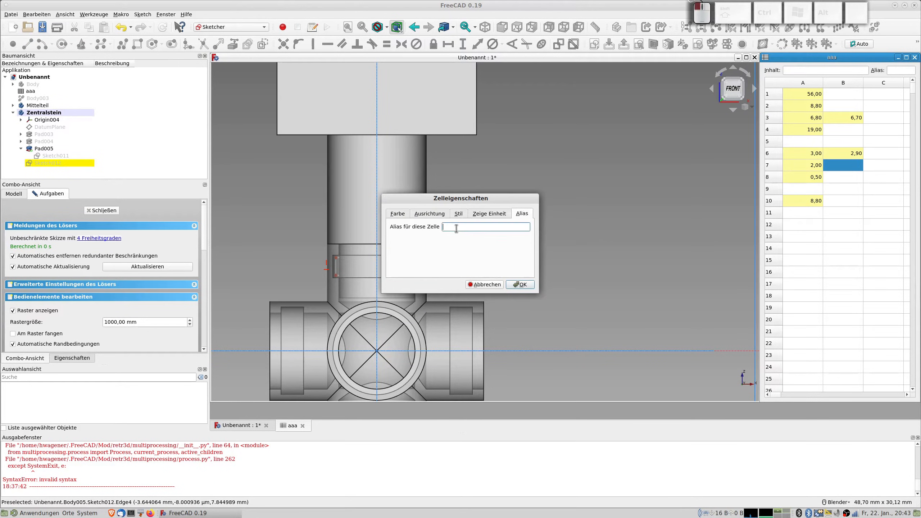
key(Escape)
- Enter 1.6 in spreadsheet cell B7
click(847, 166)
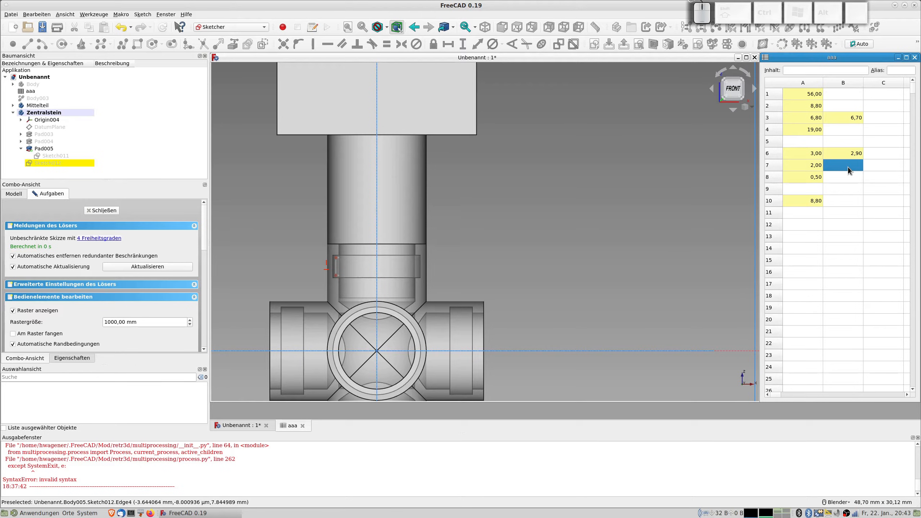
text(1,)
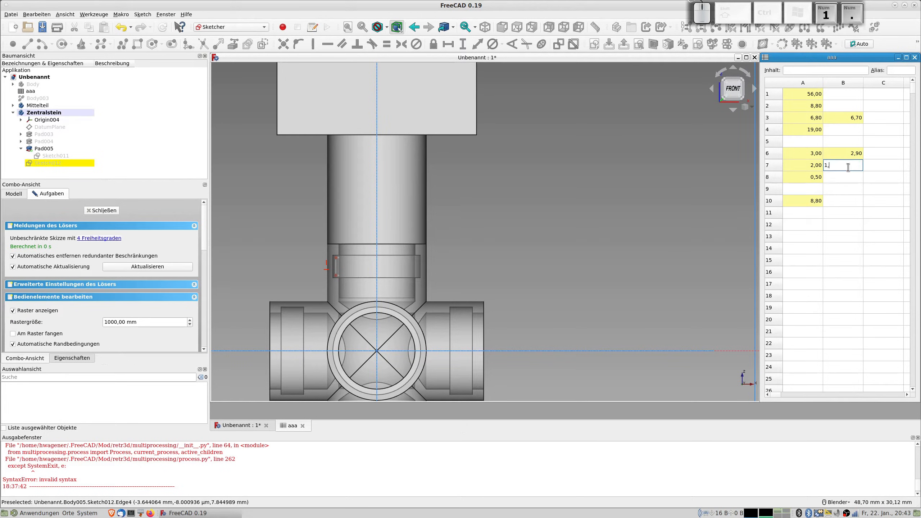
text(6)
key(Return)
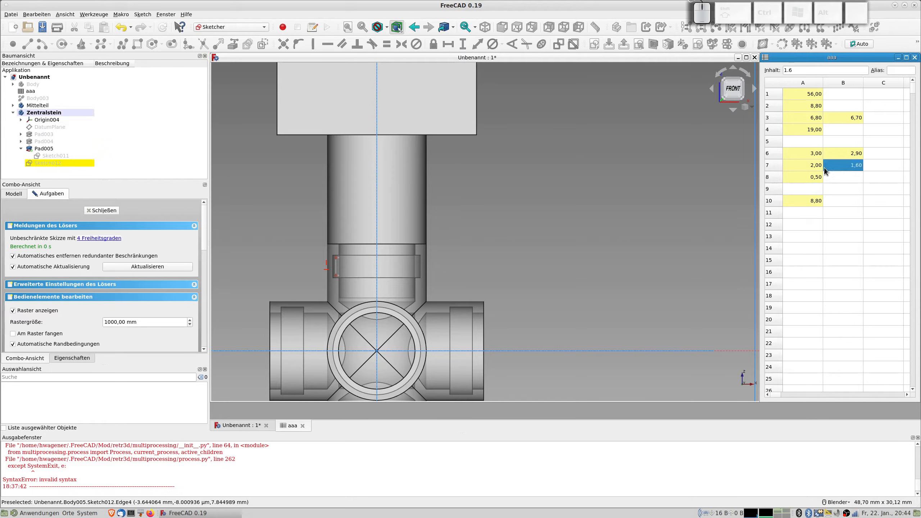
click(820, 154)
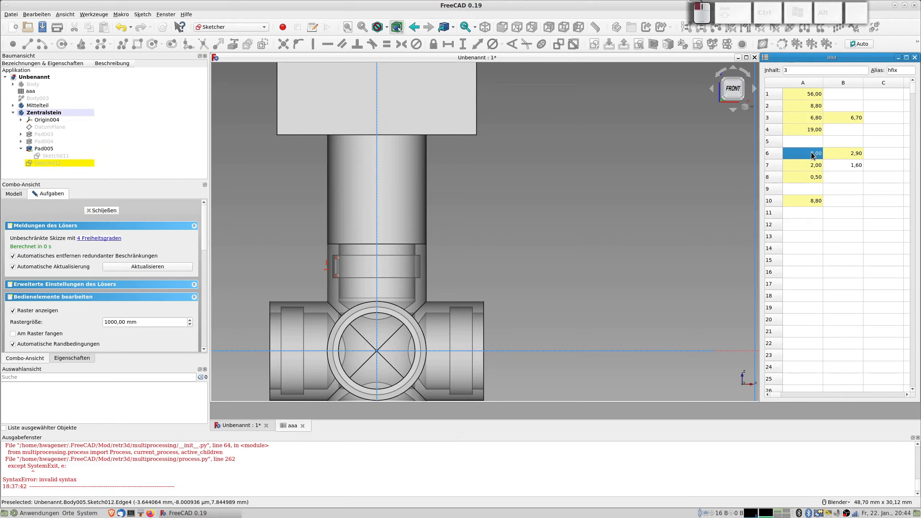
click(847, 155)
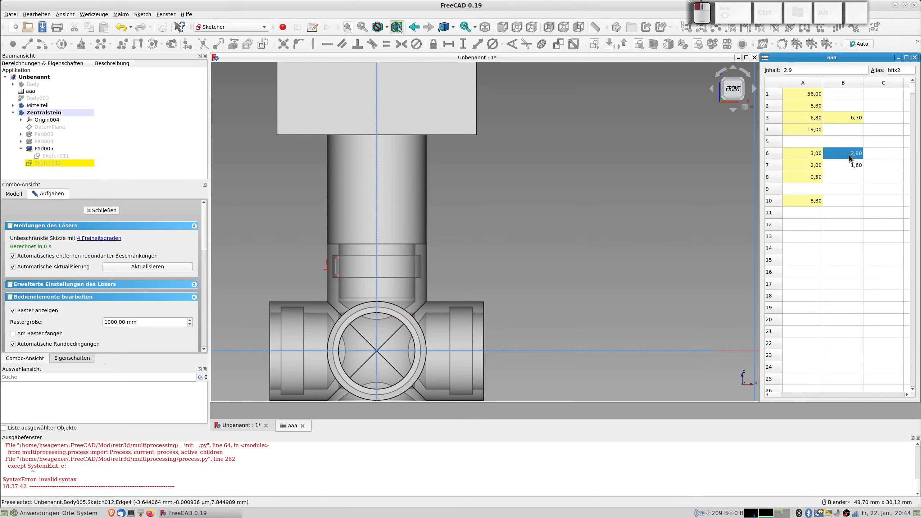
double_click(849, 154)
text(2,)
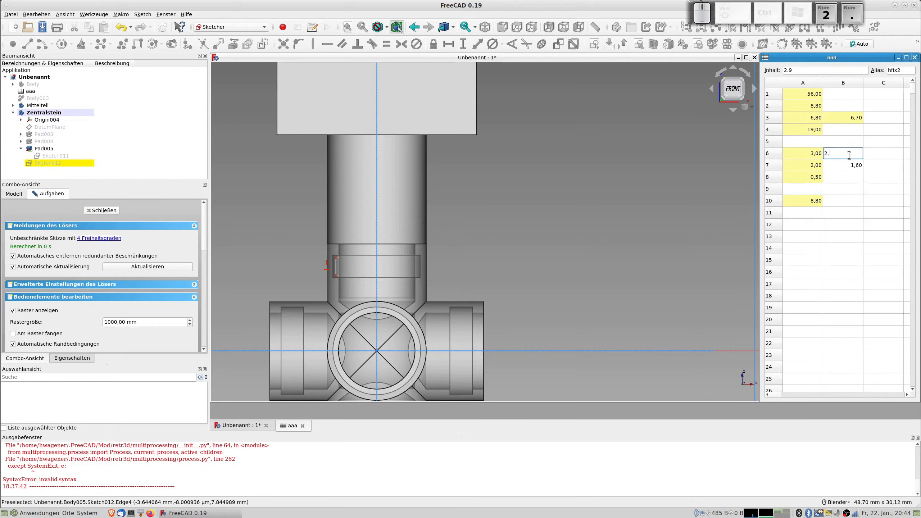
text(75)
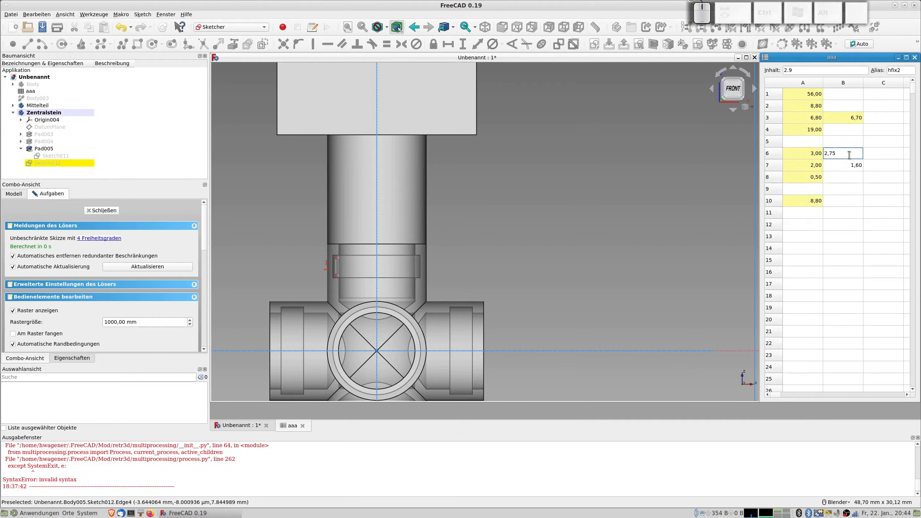
key(Escape)
- Set the hfix2 value in spreadsheet cell B6 to 2.85
double_click(849, 154)
text(2,85)
click(852, 165)
- Give spreadsheet cell B7 the alias bfix2
right_click(852, 165)
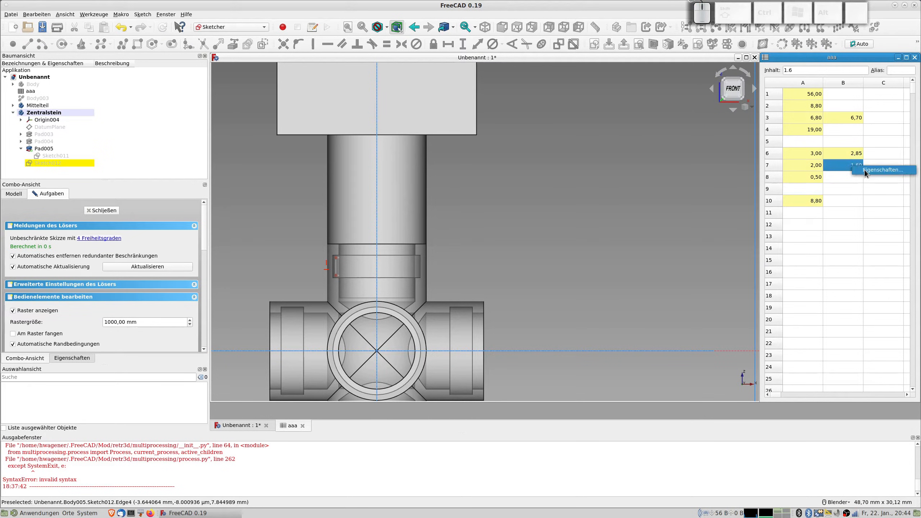
click(864, 170)
click(521, 214)
click(457, 227)
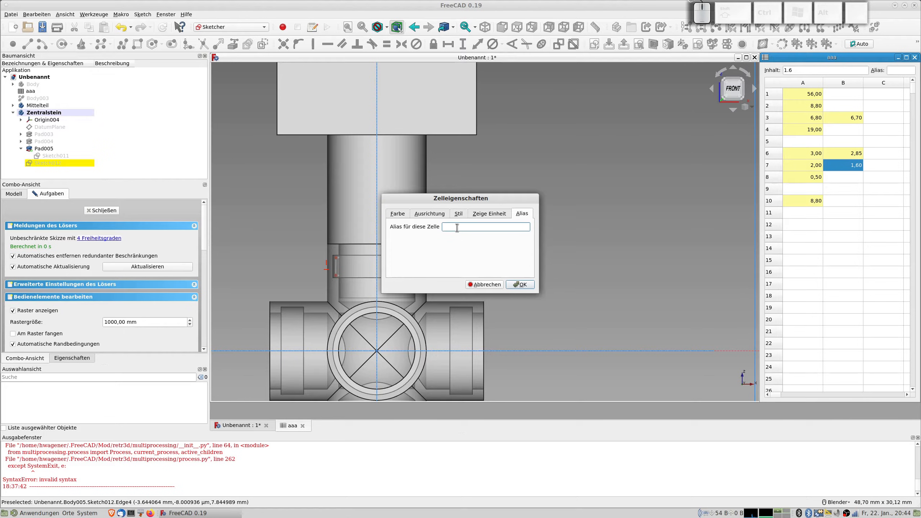
text(bfix2)
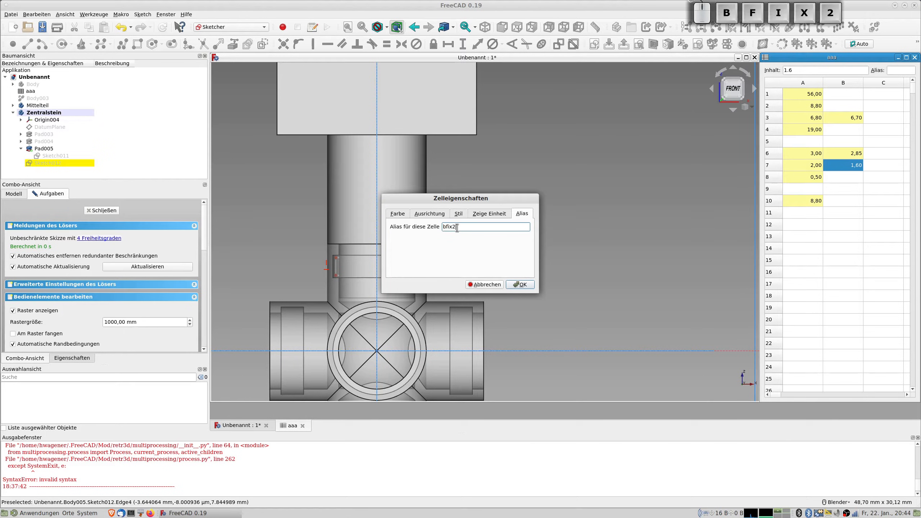
key(Return)
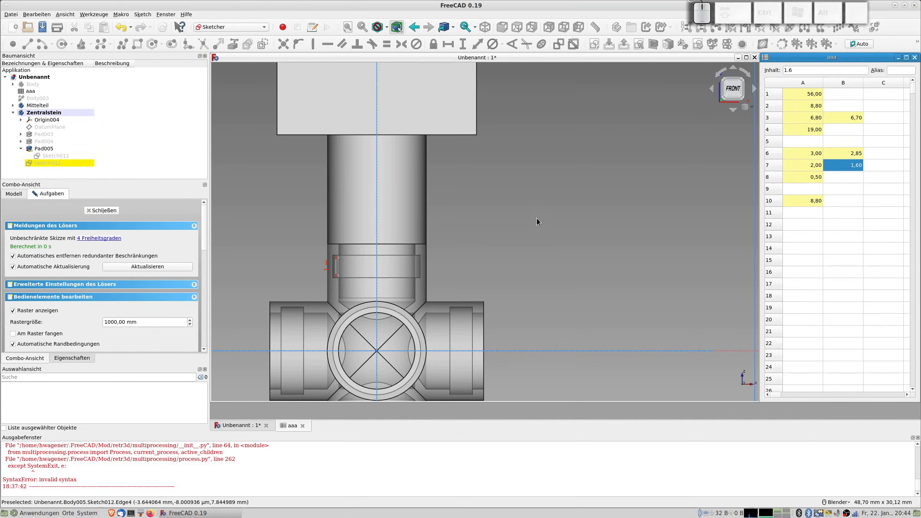
- Enter 0.5 in spreadsheet cell B8 and give the cell the alias tfix2
click(839, 177)
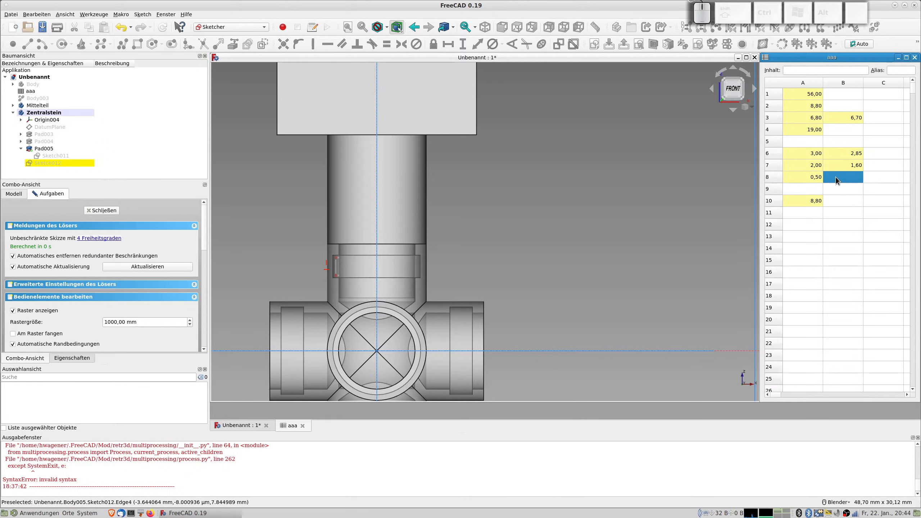
text(0,5)
key(Return)
click(850, 176)
right_click(853, 174)
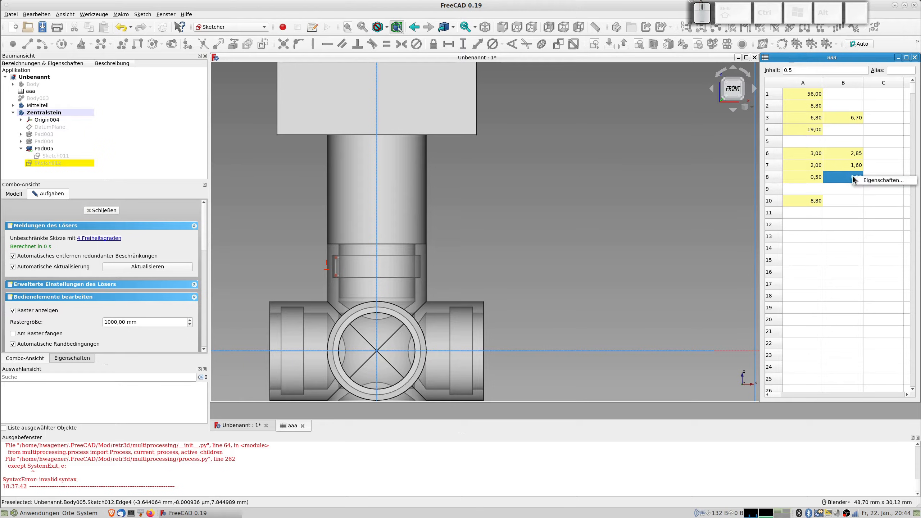
click(867, 180)
click(526, 214)
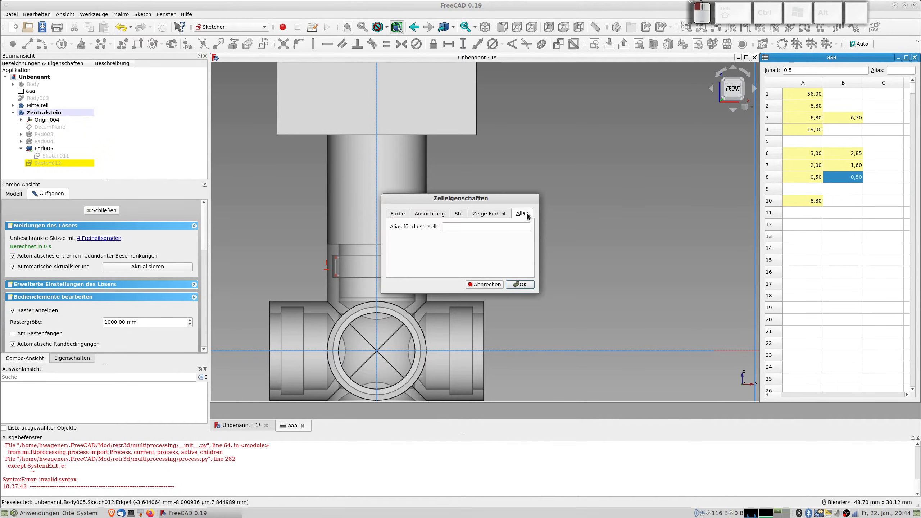
click(479, 228)
text(tfix2)
key(Return)
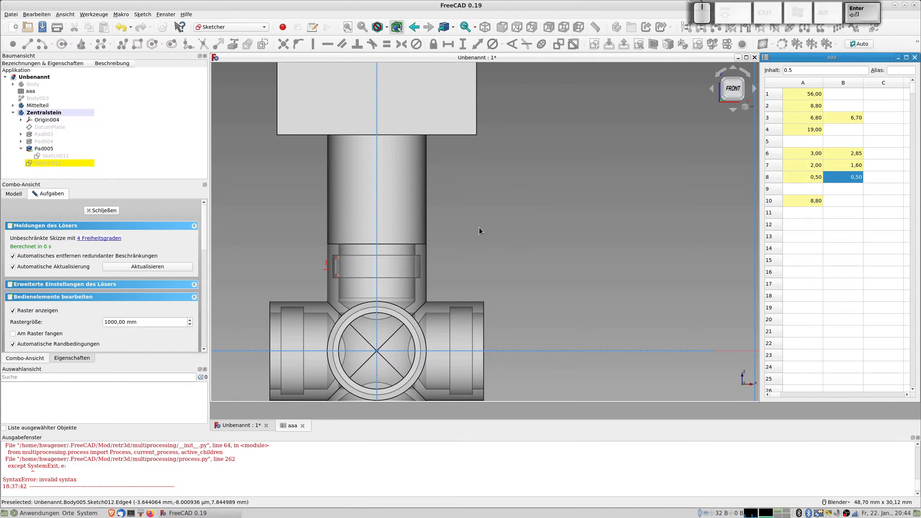
- Close and reopen the ring rectangle's sketch in the Zentralstein body and cut the view at the sketch plane
click(828, 168)
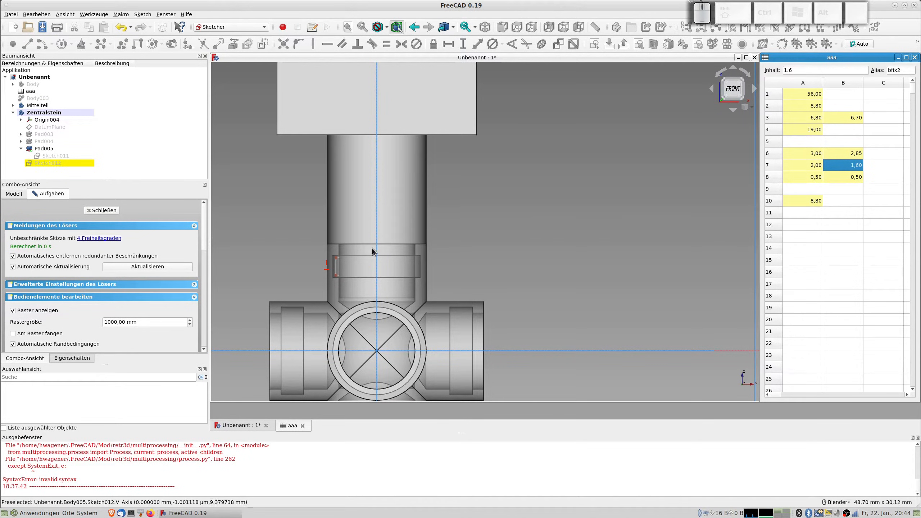
scroll(367, 253, up, 2)
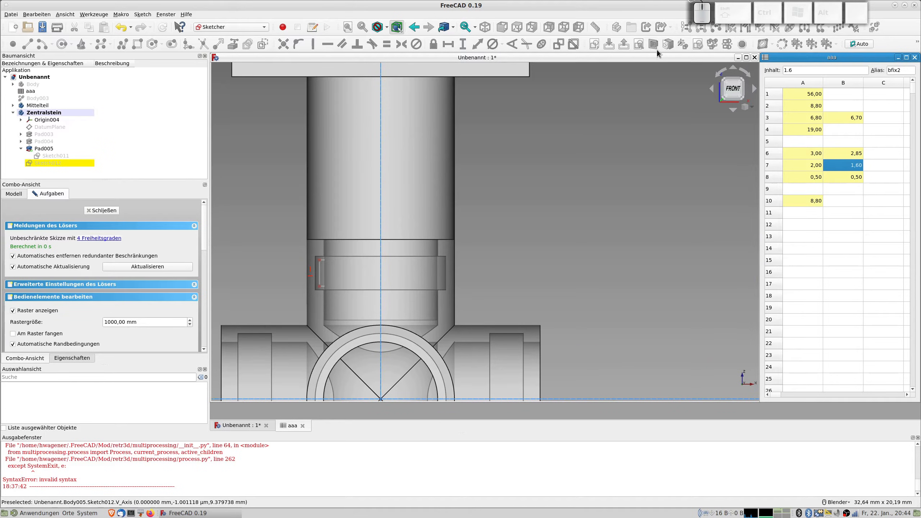
click(102, 211)
click(59, 196)
double_click(59, 197)
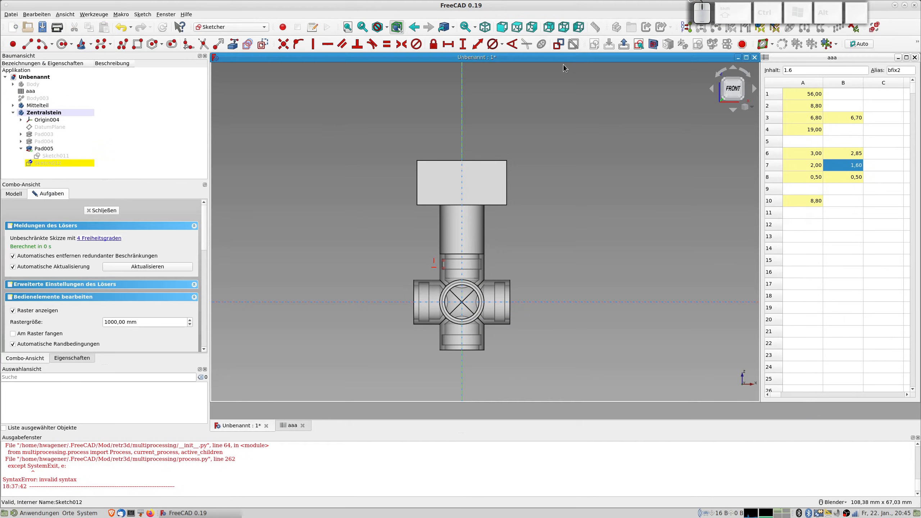
click(652, 44)
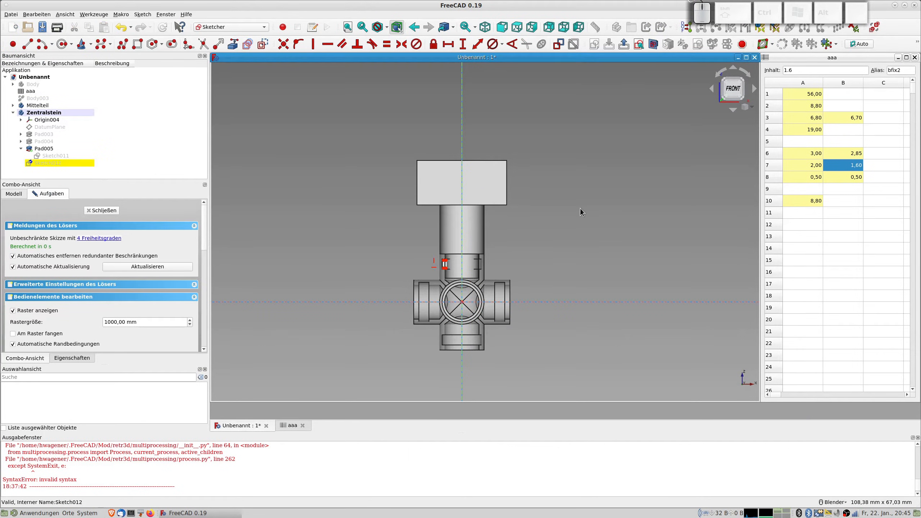
- Look up the aliases of spreadsheet cells A10 and B3, checking B3's in its cell properties without changing it
scroll(435, 284, up, 8)
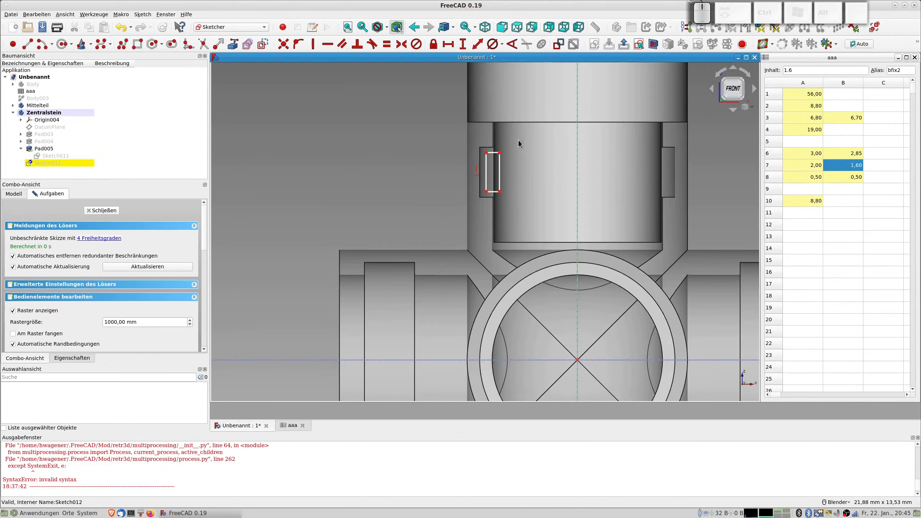
scroll(515, 148, up, 2)
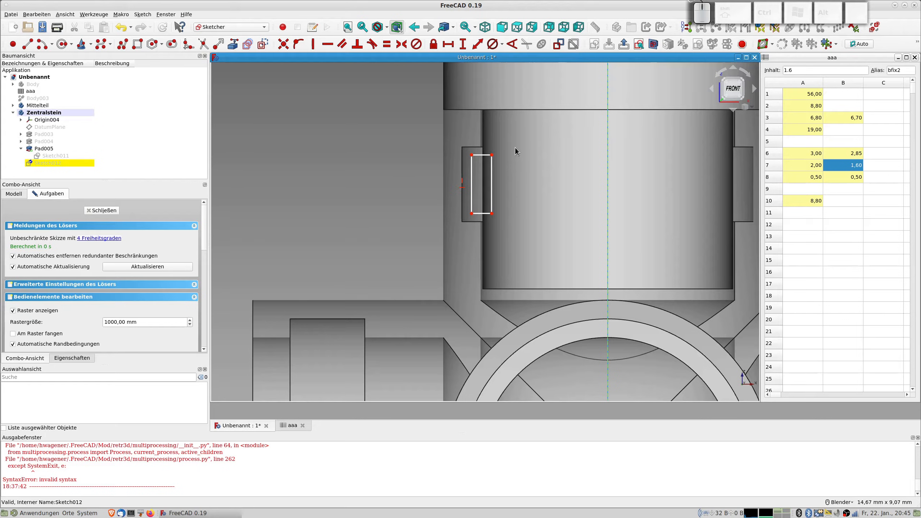
click(492, 155)
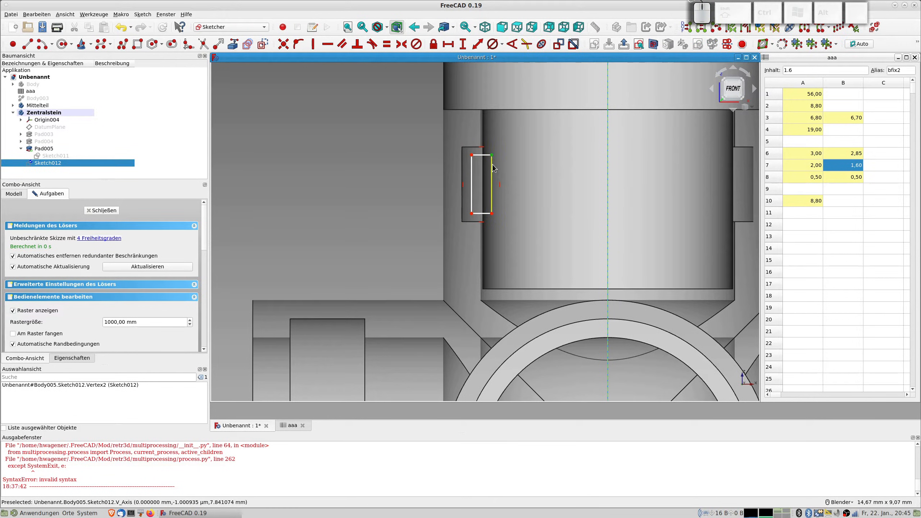
ctrl+click(608, 176)
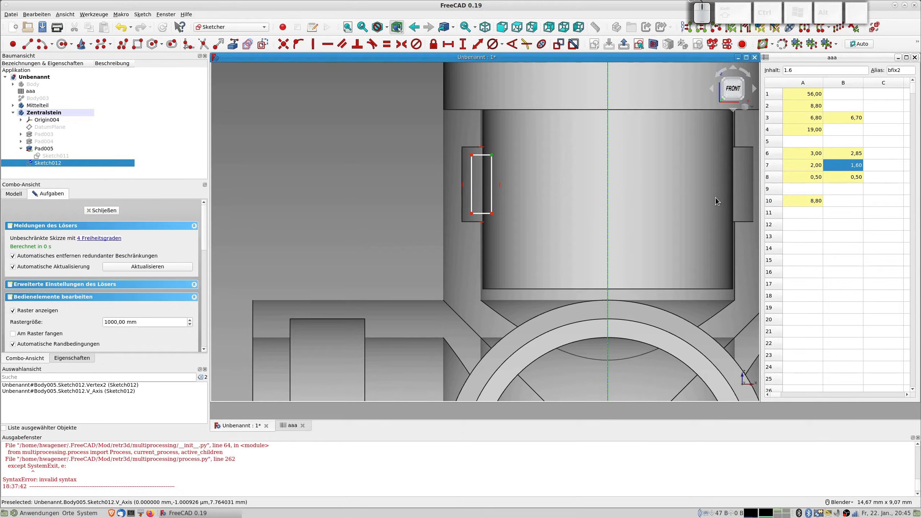
click(839, 198)
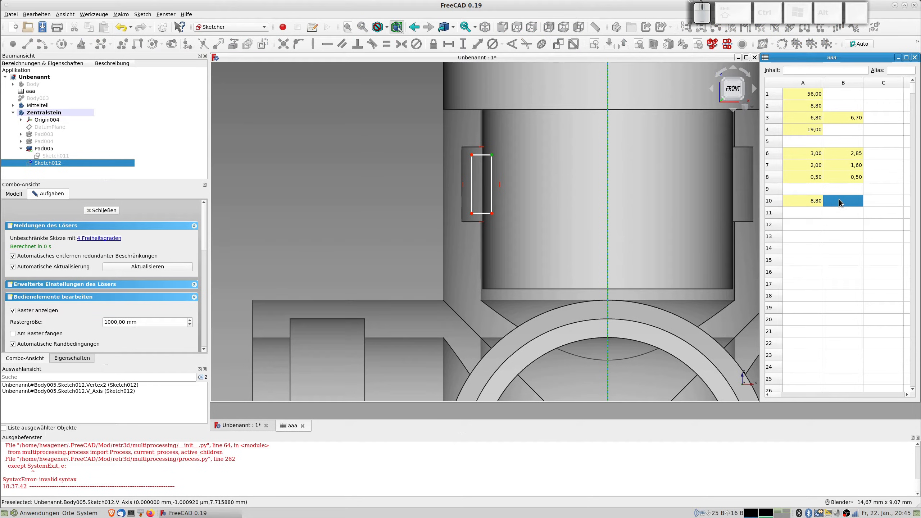
click(810, 202)
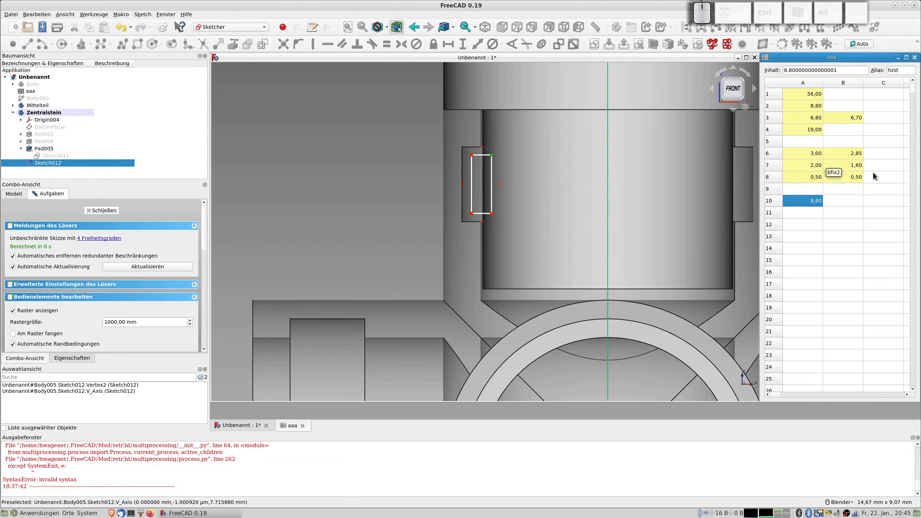
click(848, 117)
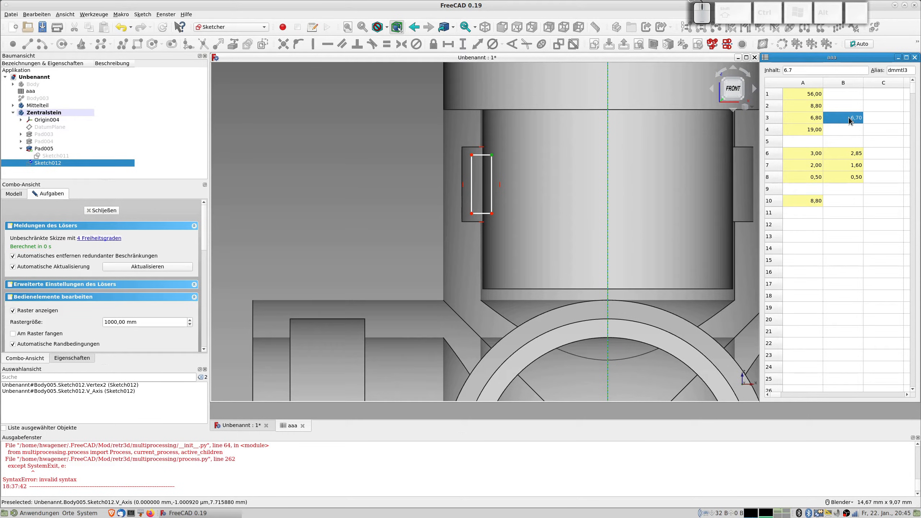
right_click(849, 121)
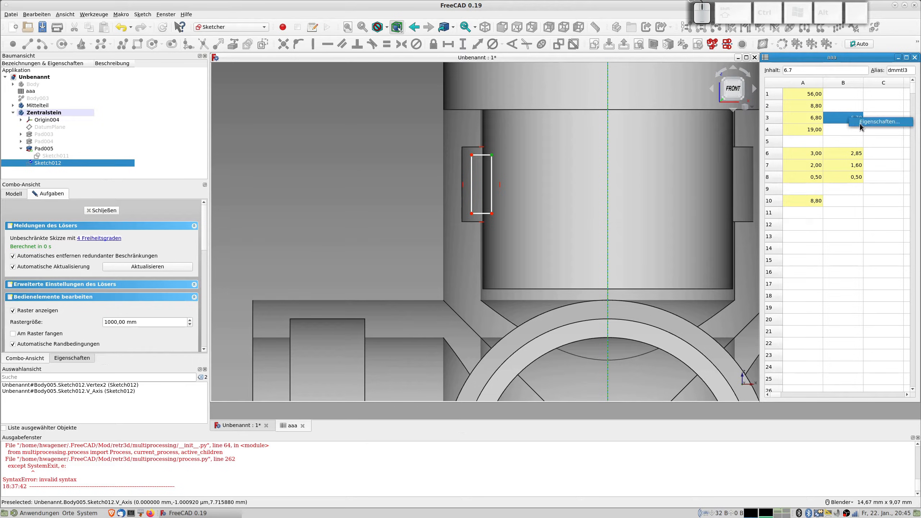
click(859, 123)
click(521, 213)
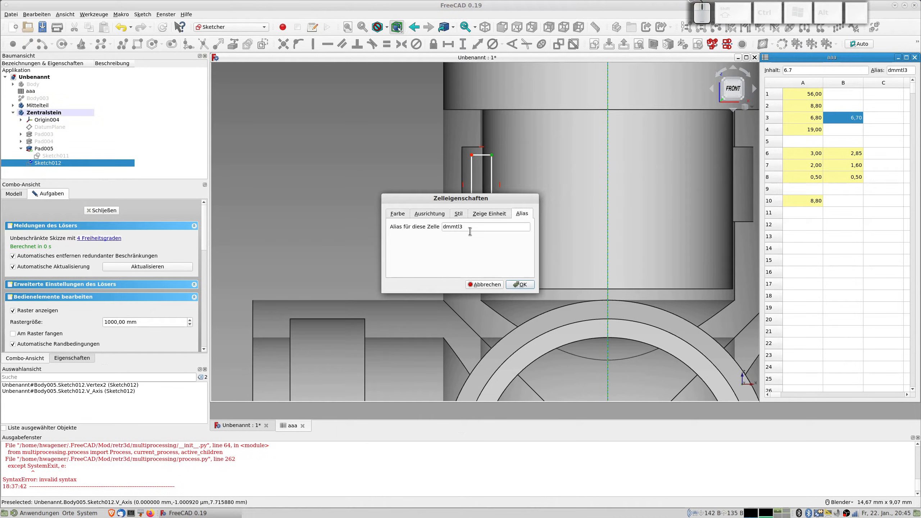
click(492, 284)
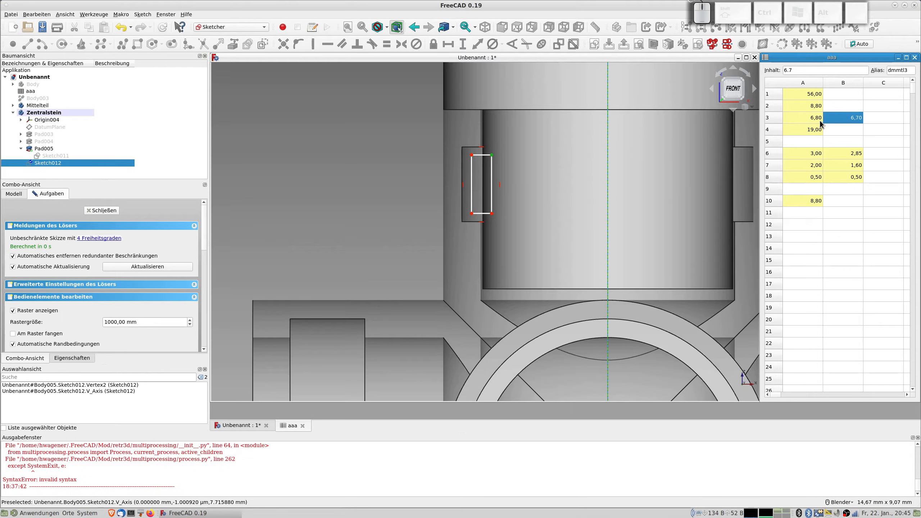
scroll(510, 146, down, 3)
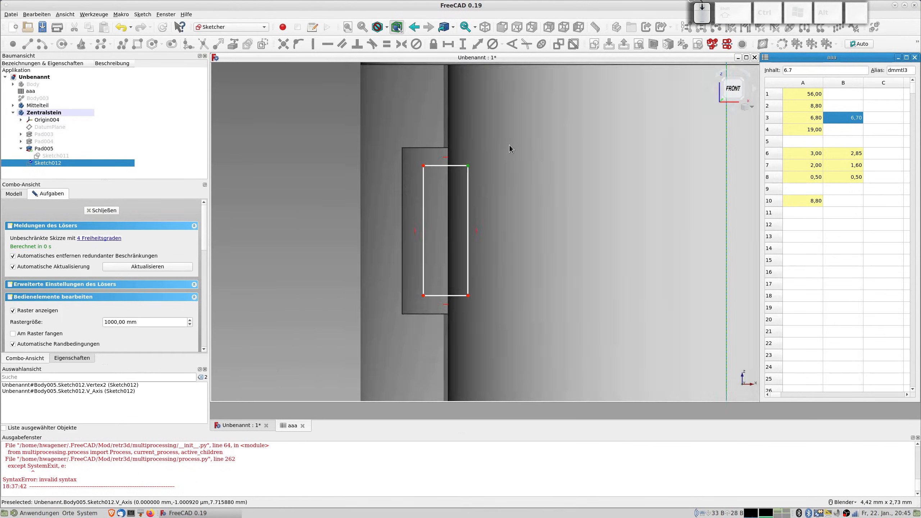
scroll(510, 145, up, 6)
- Close the ring rectangle's sketch and open the Groove001 sketch inside the first Body for reference
click(110, 210)
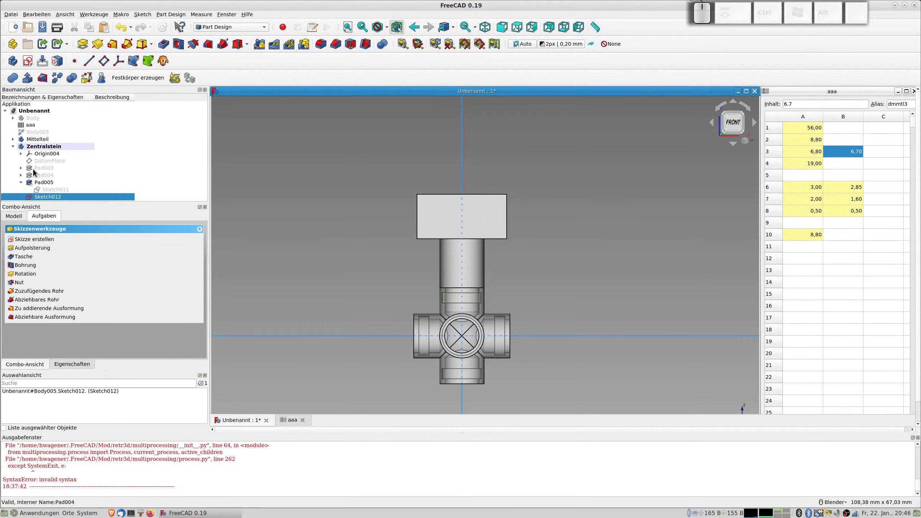
click(40, 139)
key(space)
key(space)
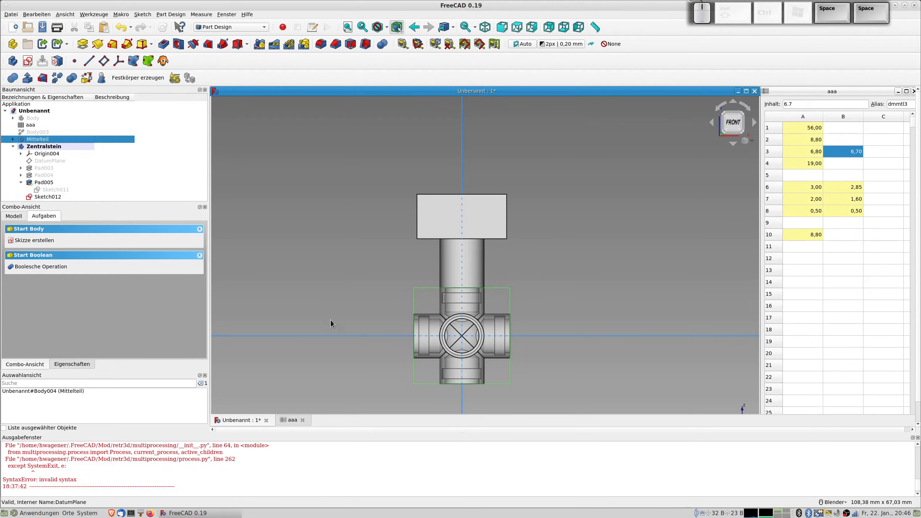
click(13, 139)
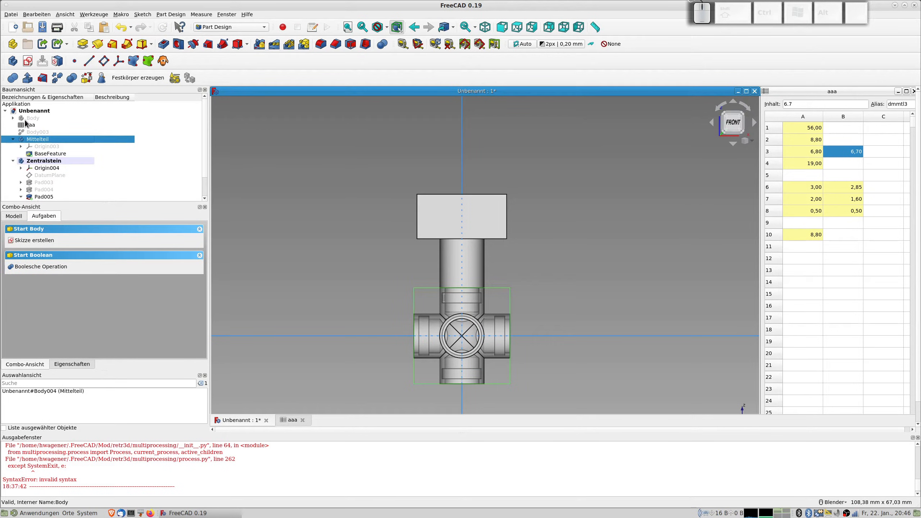
click(13, 118)
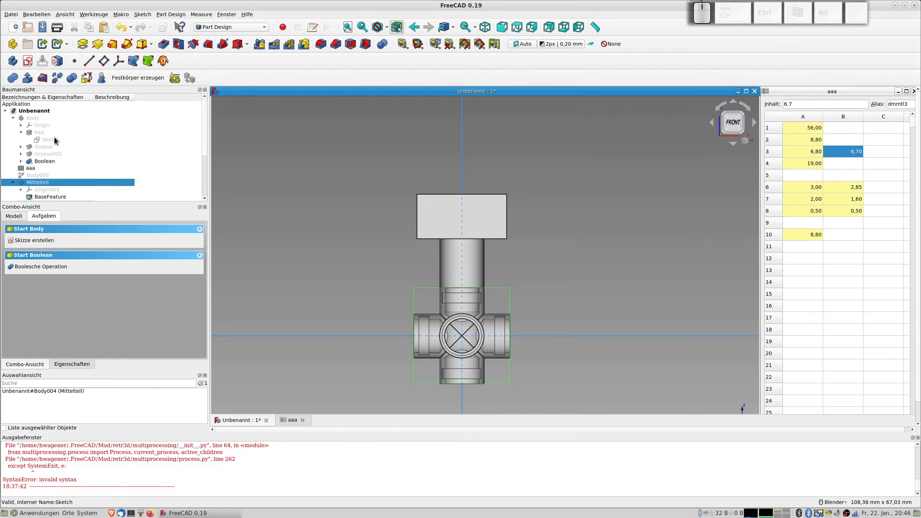
scroll(55, 149, down, 1)
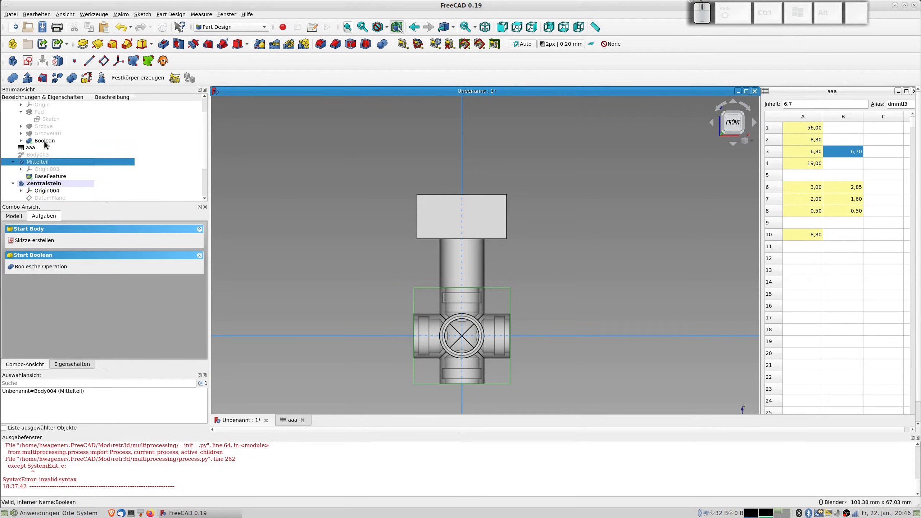
click(21, 133)
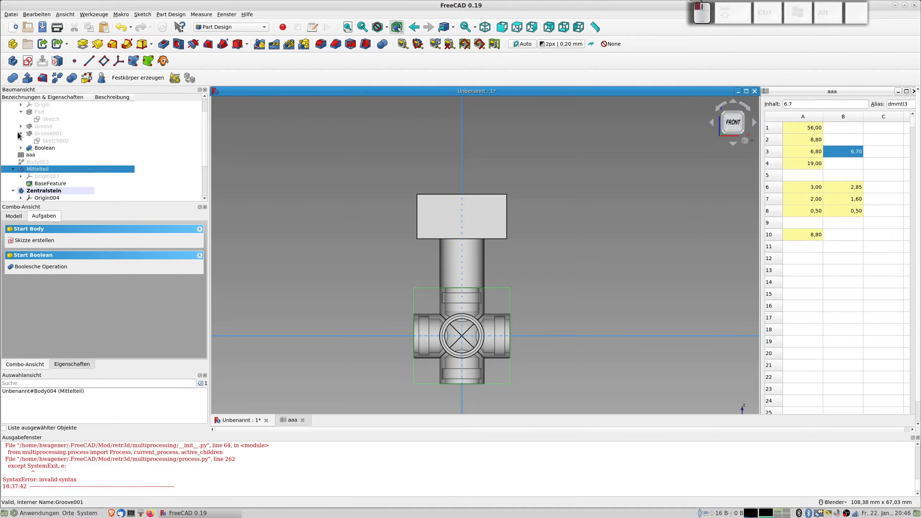
double_click(51, 141)
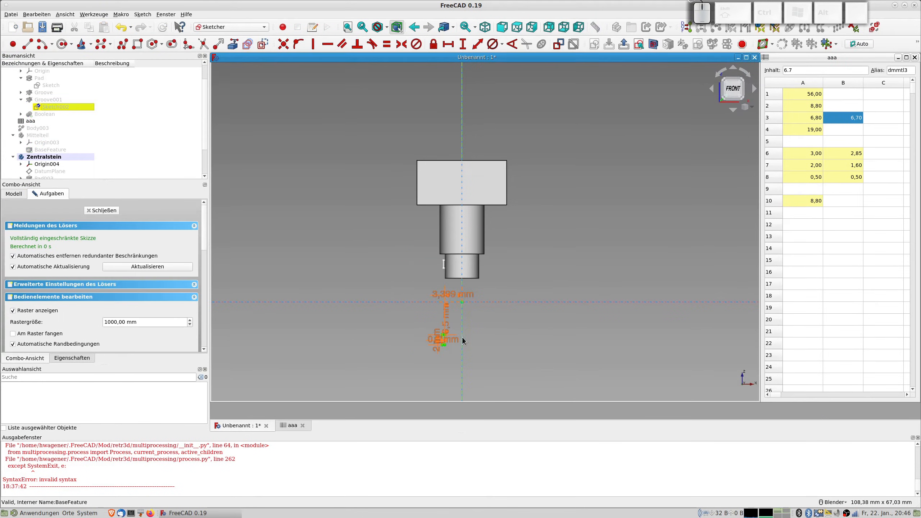
- Examine the formula behind the groove profile's horizontal distance to the vertical axis, keeping it as it is
scroll(451, 304, up, 3)
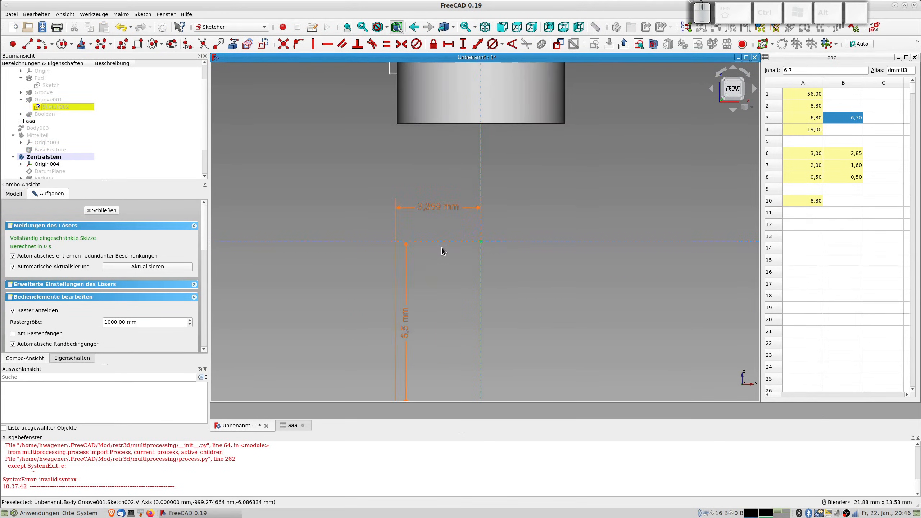
double_click(437, 208)
click(549, 217)
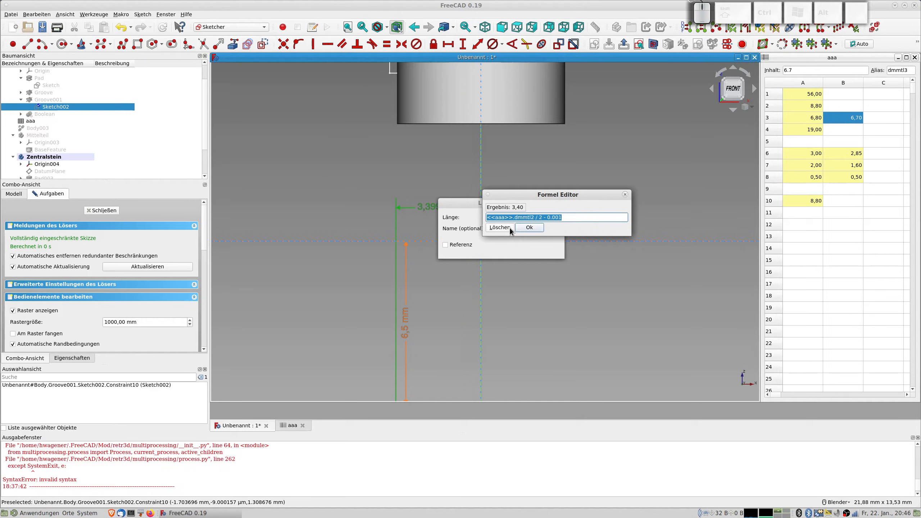
click(536, 228)
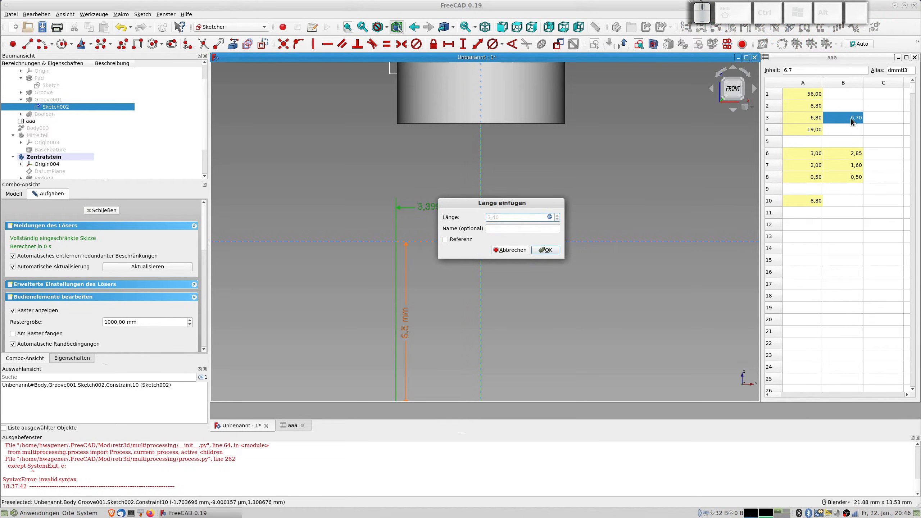
click(544, 250)
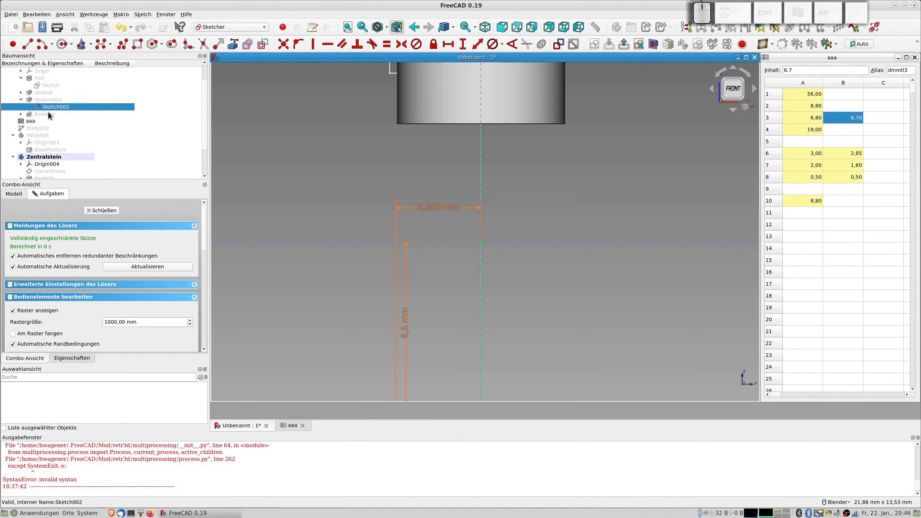
- Close the groove sketch, reopen the ring rectangle's sketch in the Zentralstein body and cut the view at the sketch plane
scroll(46, 116, up, 1)
scroll(46, 114, down, 3)
scroll(47, 113, up, 3)
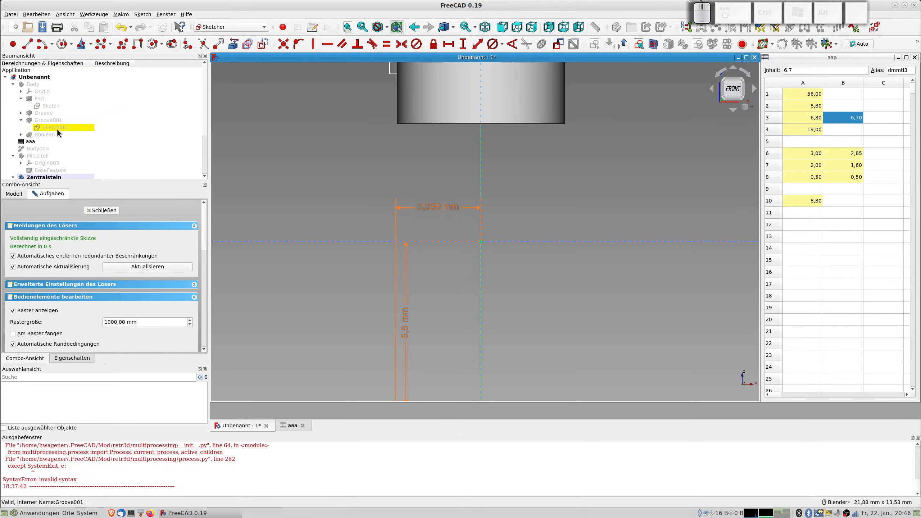
click(97, 210)
scroll(83, 187, down, 1)
scroll(72, 185, down, 2)
double_click(55, 192)
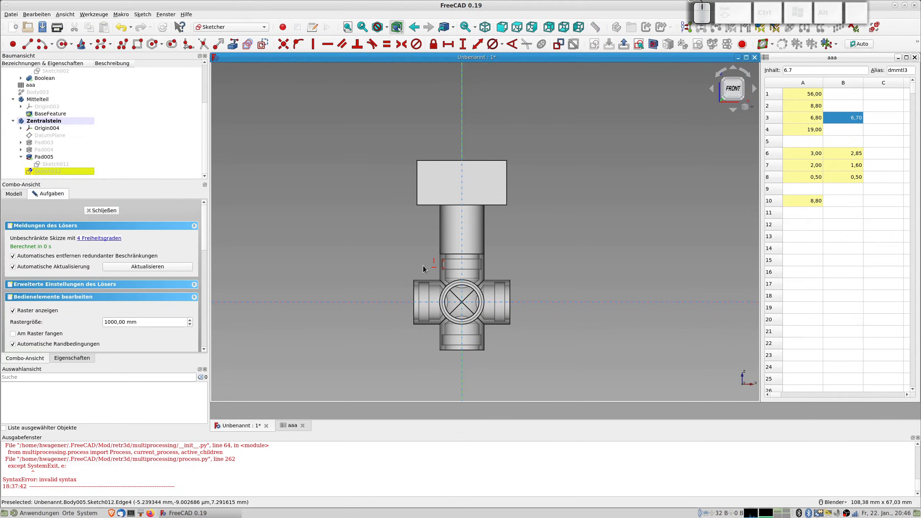
scroll(423, 268, up, 4)
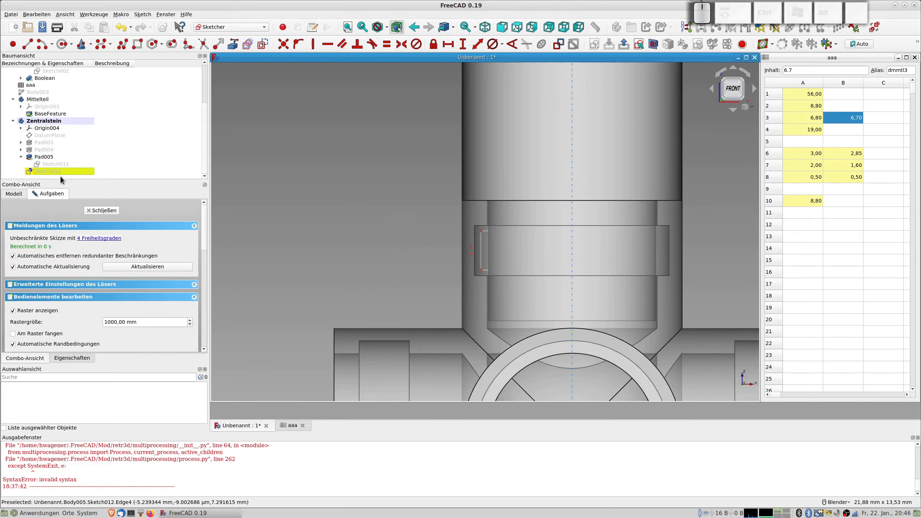
click(654, 44)
scroll(511, 241, up, 1)
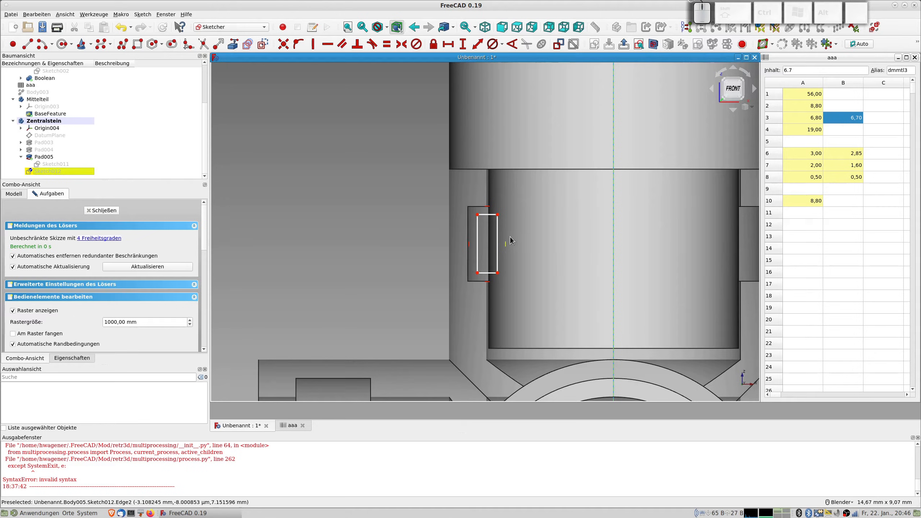
- Constrain the horizontal distance from the ring rectangle's upper inner corner to the vertical axis with the formula aaa.dmmtl3-0.001
click(498, 215)
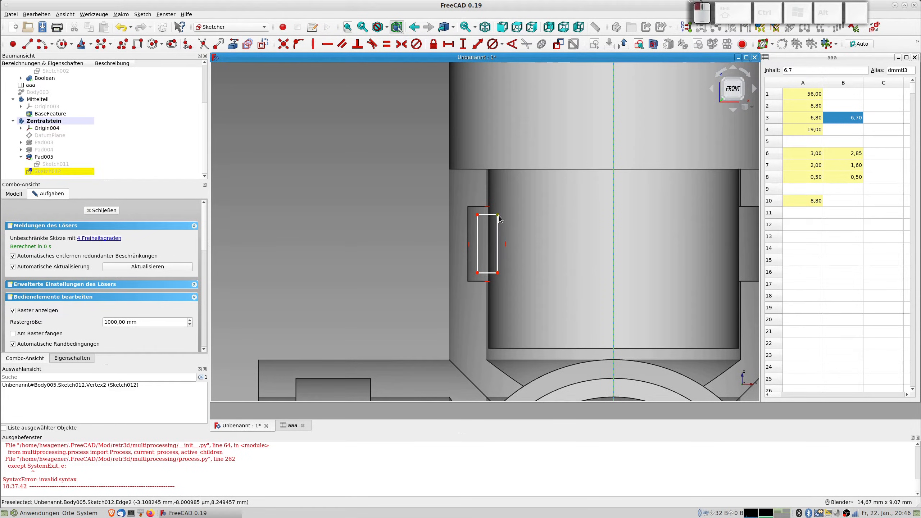
click(613, 221)
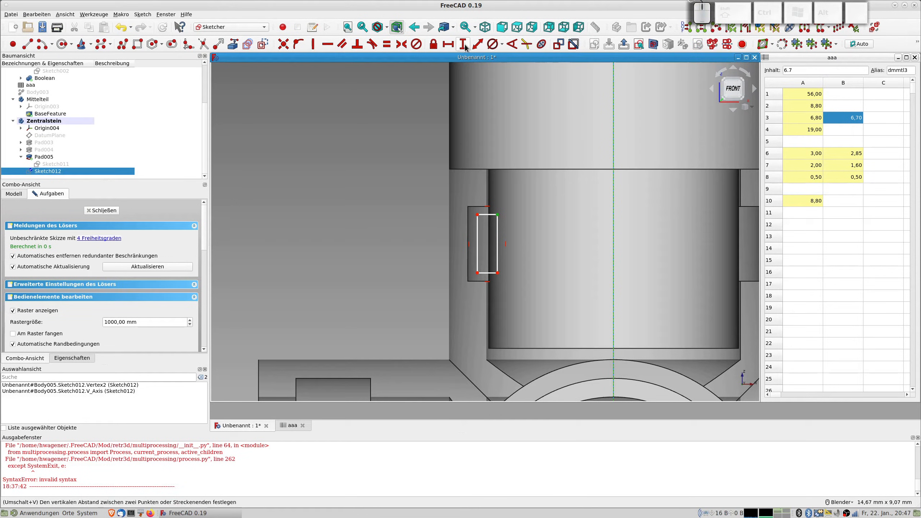
click(448, 44)
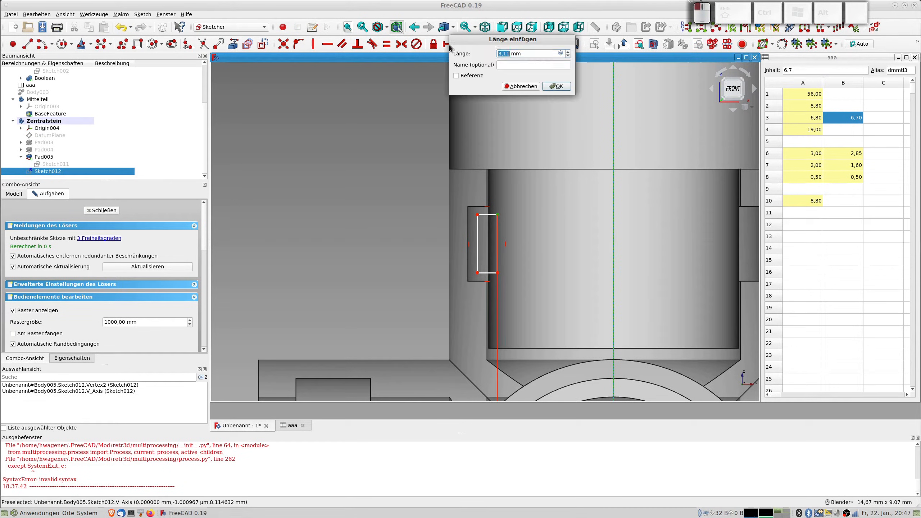
click(559, 54)
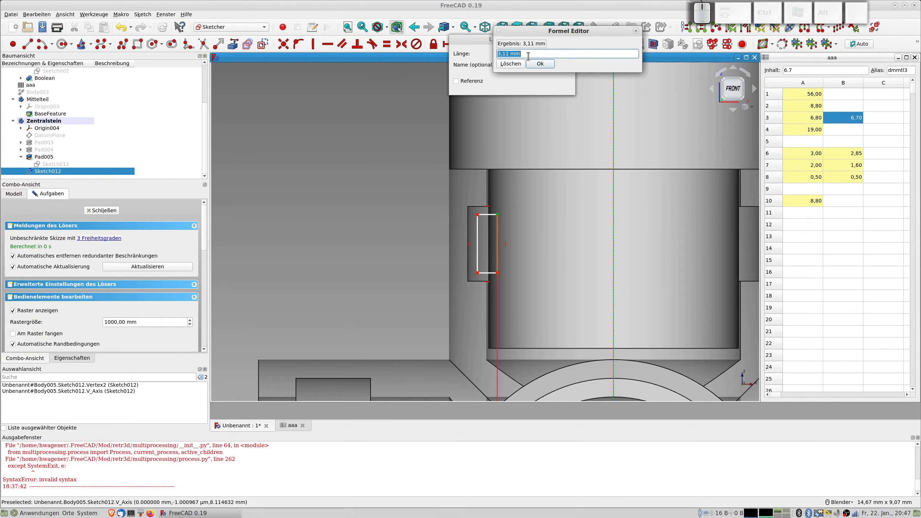
text(aaa.dmmtl3)
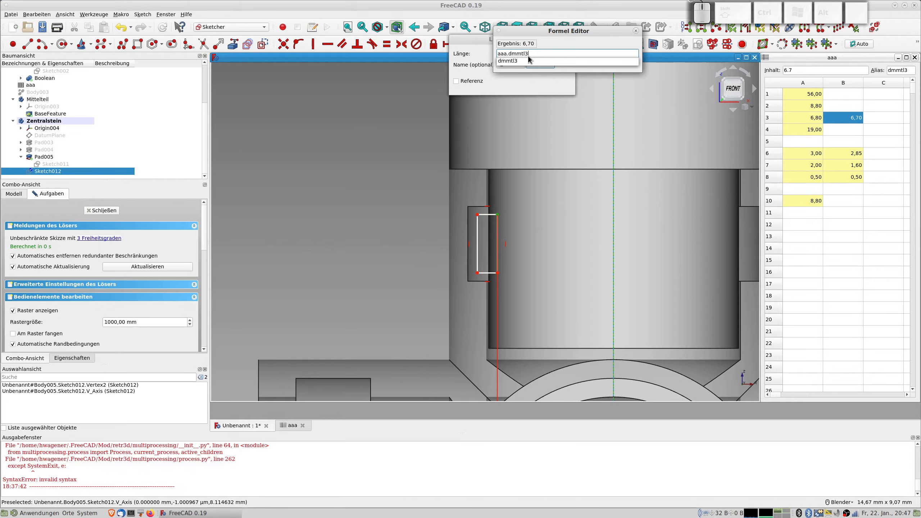
text(+0)
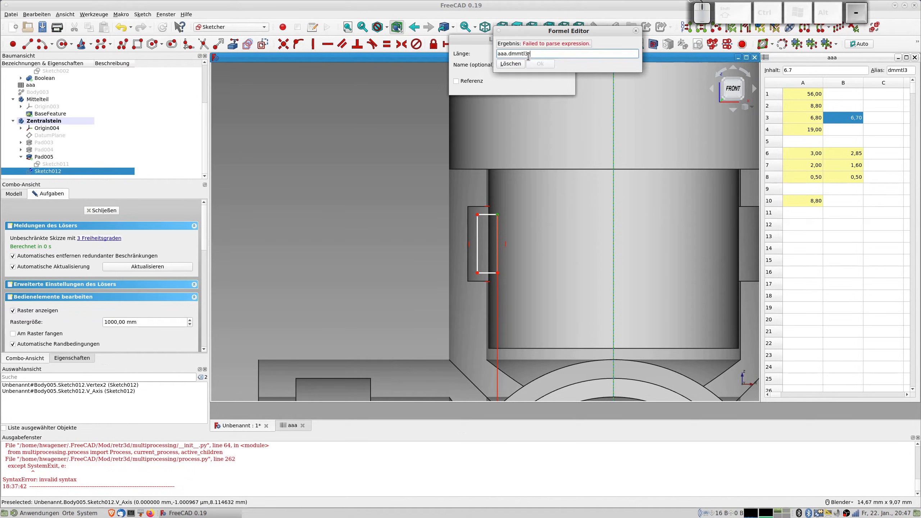
text(.001)
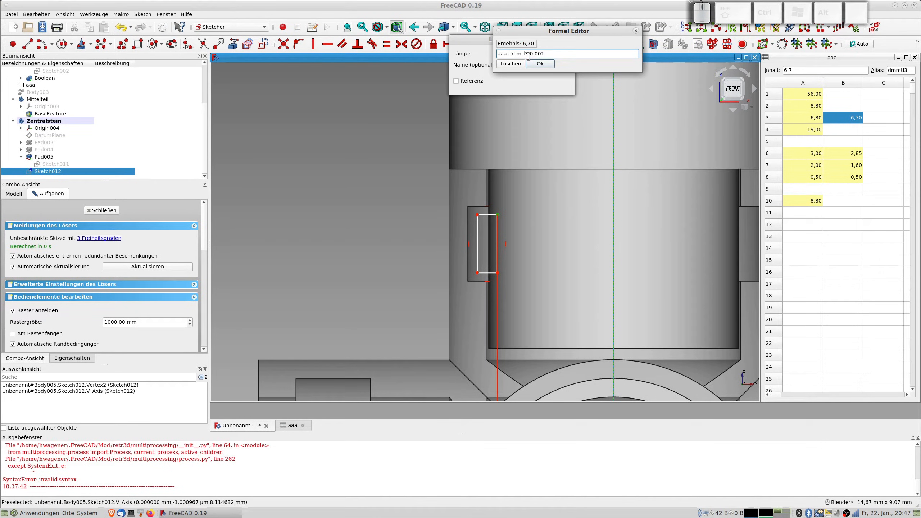
key(Return)
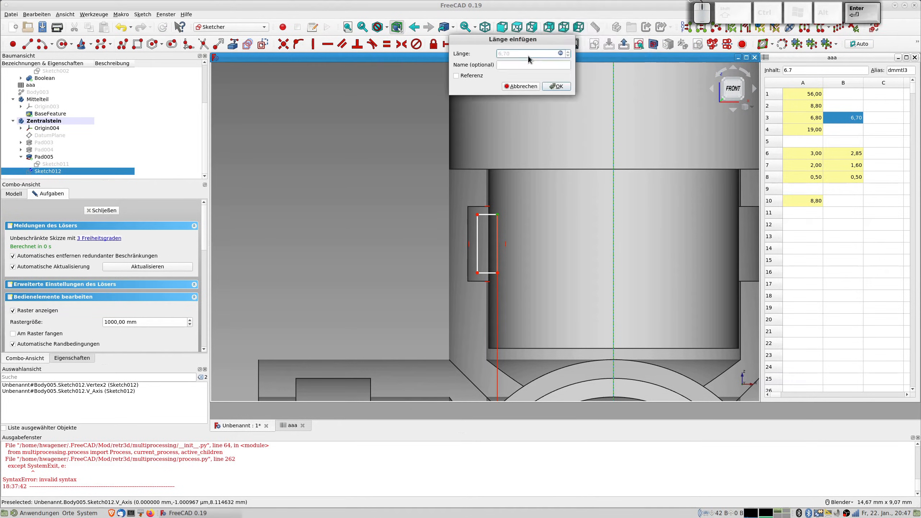
click(554, 87)
scroll(482, 258, down, 5)
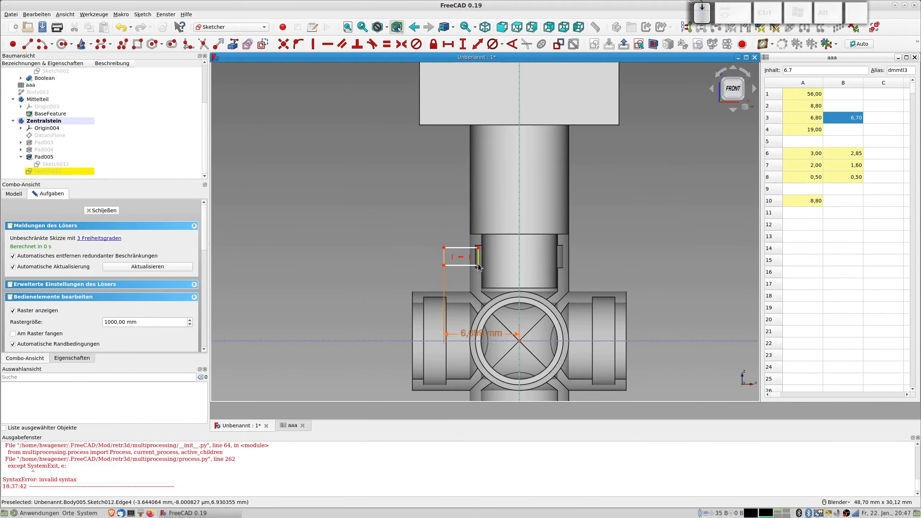
- Change the formula of the ring rectangle's horizontal distance to the vertical axis to aaa.dmmtl3/2 - 0.001
double_click(487, 342)
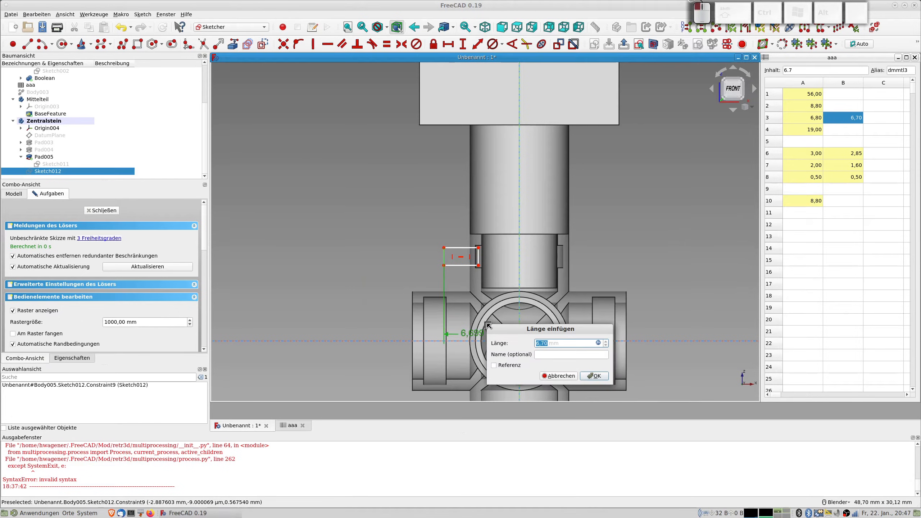
click(598, 343)
click(571, 343)
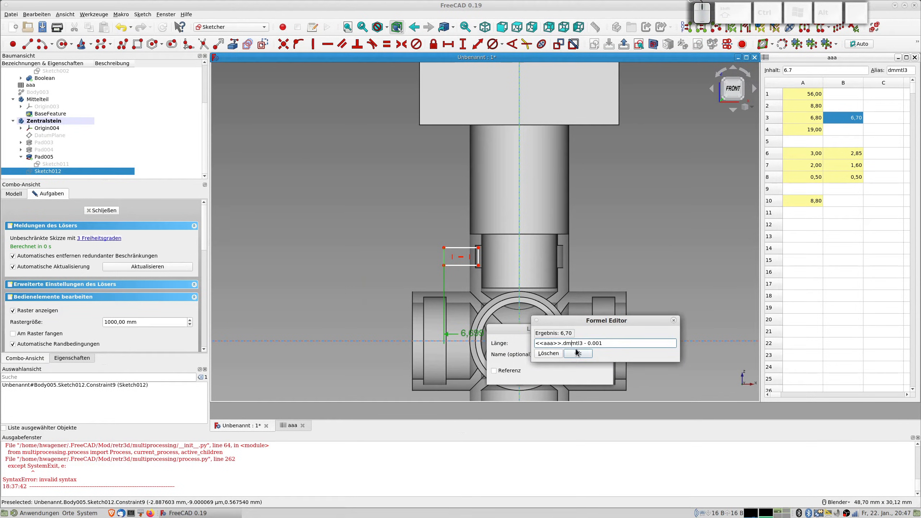
key(Right)
key(Right)
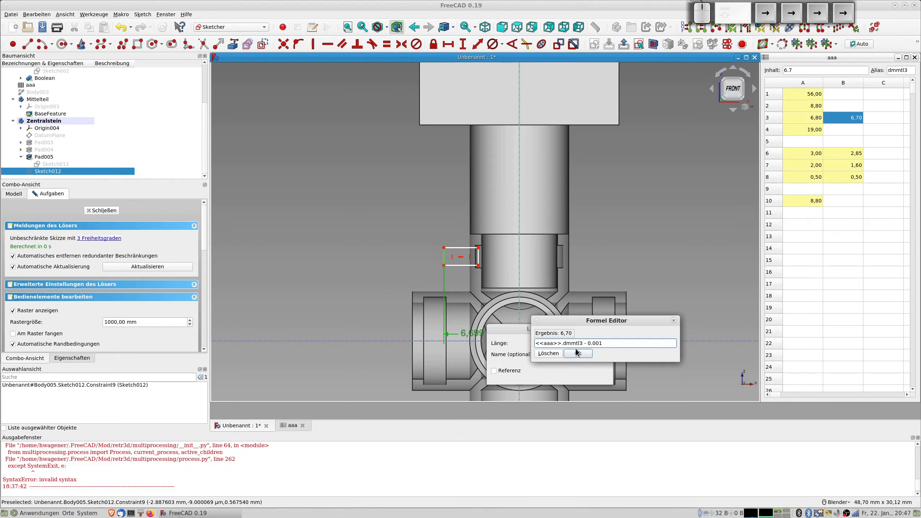
text(/2)
click(578, 352)
key(Tab)
key(Tab)
key(Tab)
key(Tab)
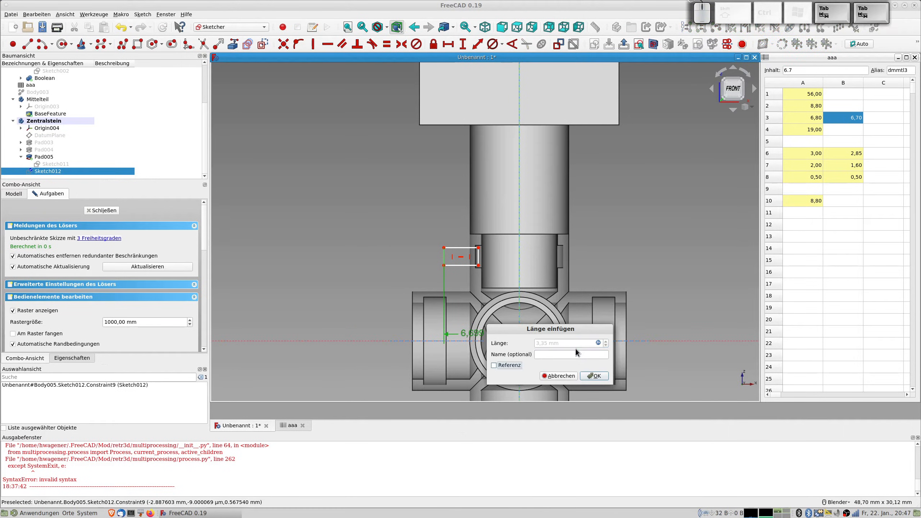
key(Return)
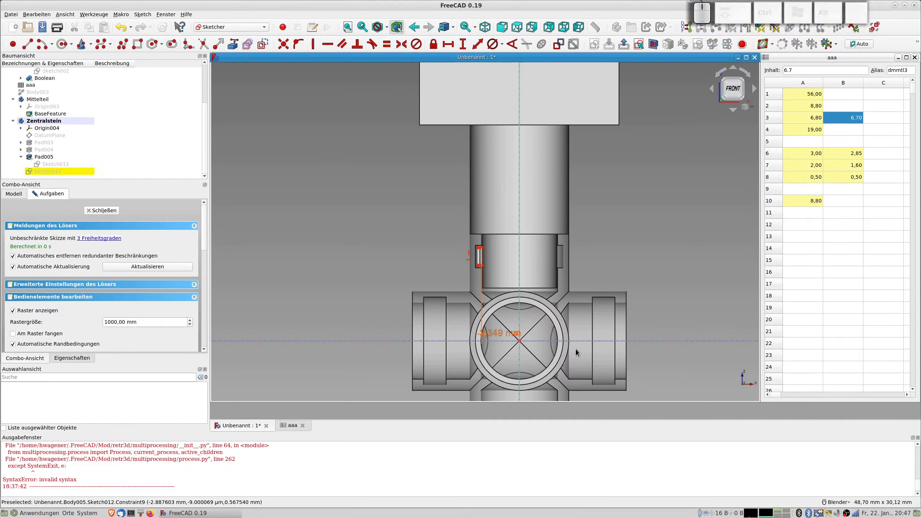
scroll(515, 271, up, 3)
scroll(448, 262, up, 3)
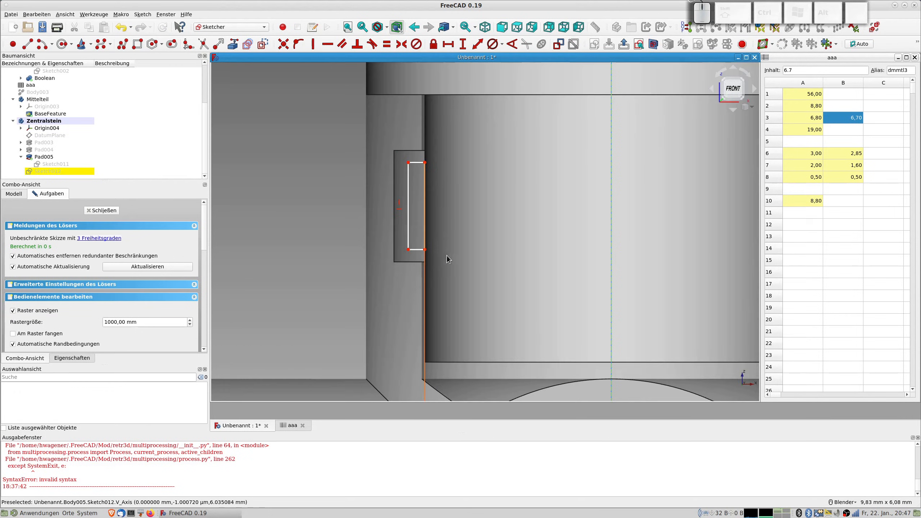
click(416, 162)
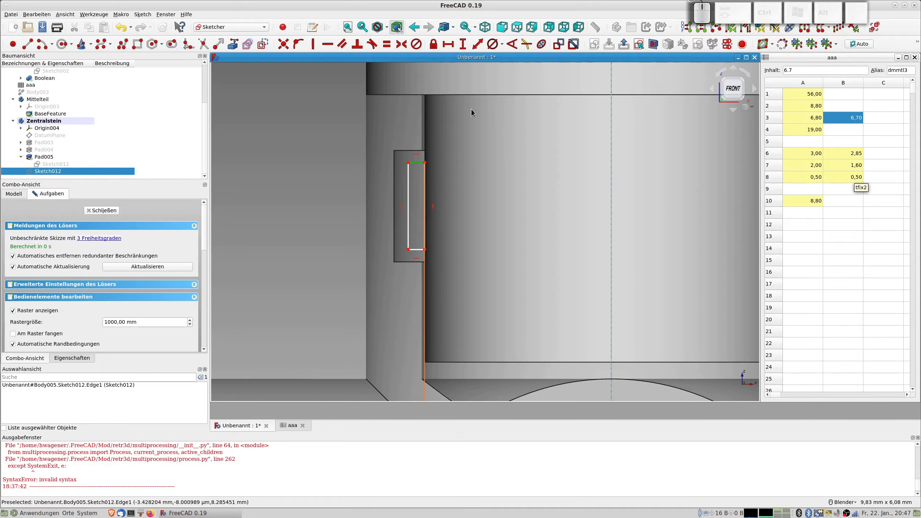
click(448, 44)
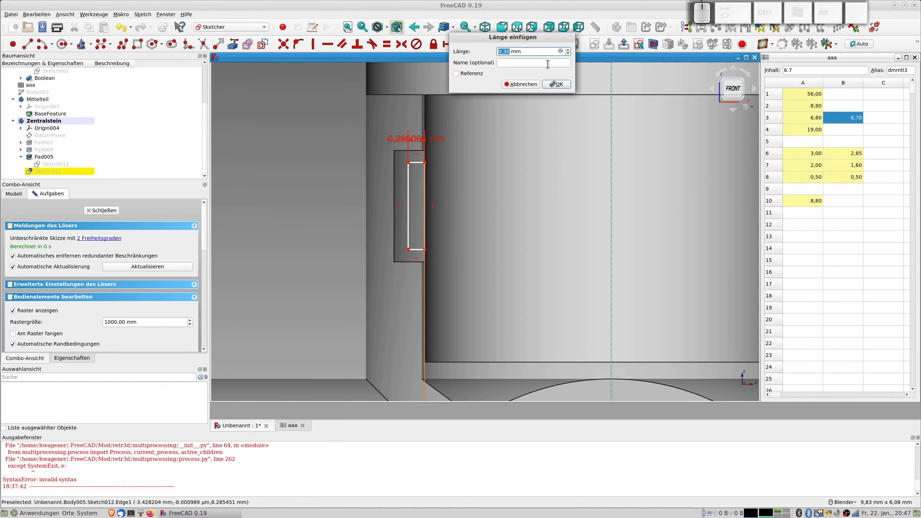
click(560, 51)
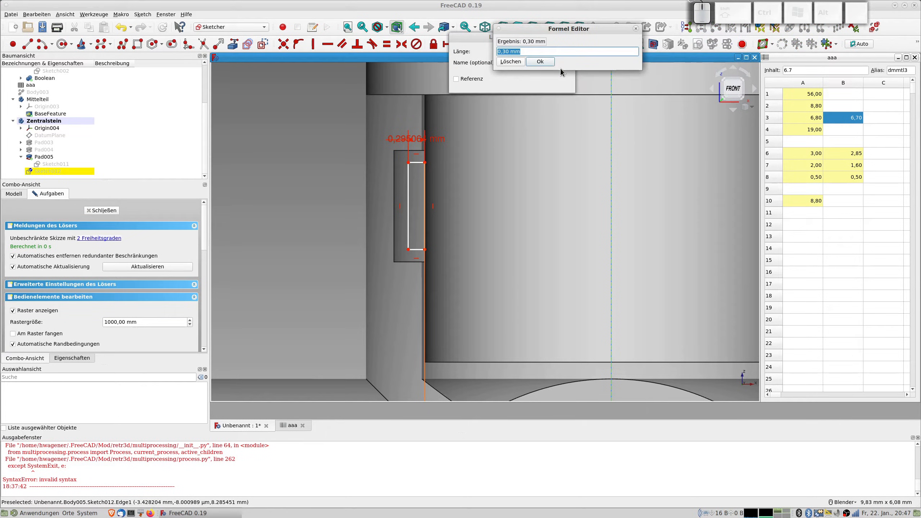
text(aaa.tfix)
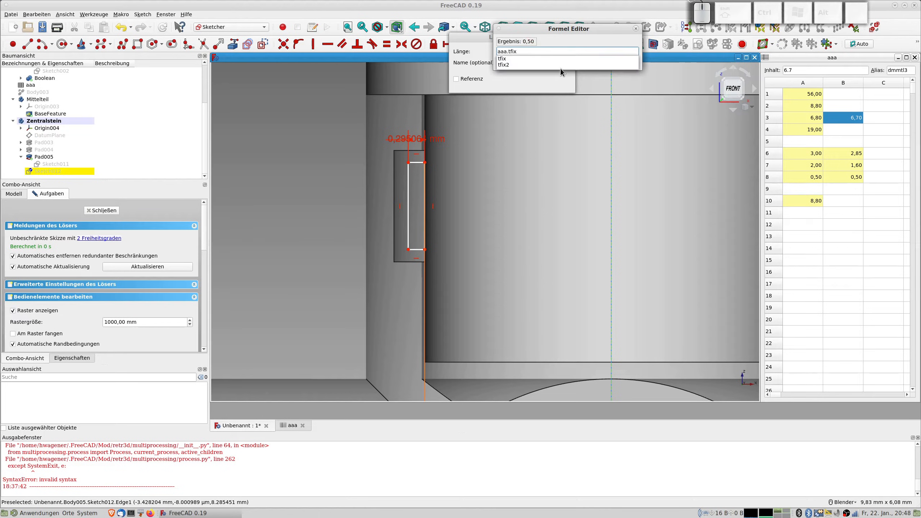
text(3)
key(Tab)
click(528, 51)
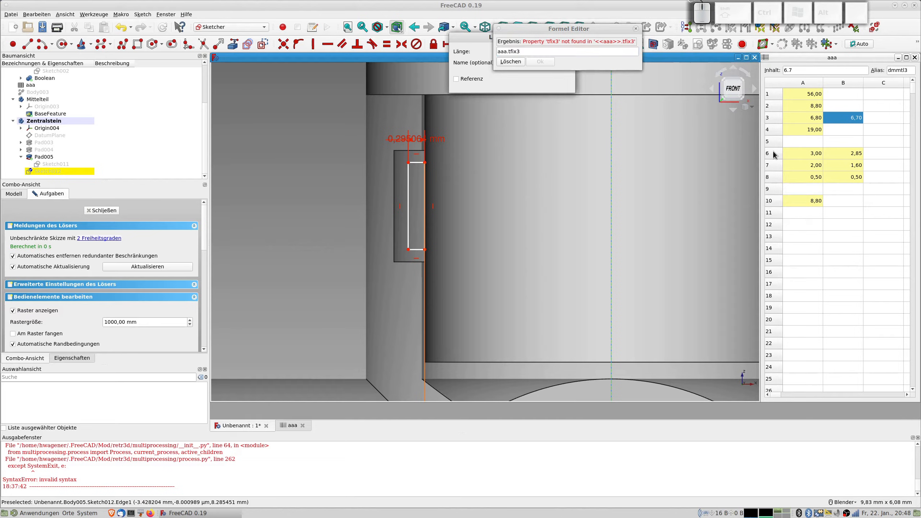
click(517, 62)
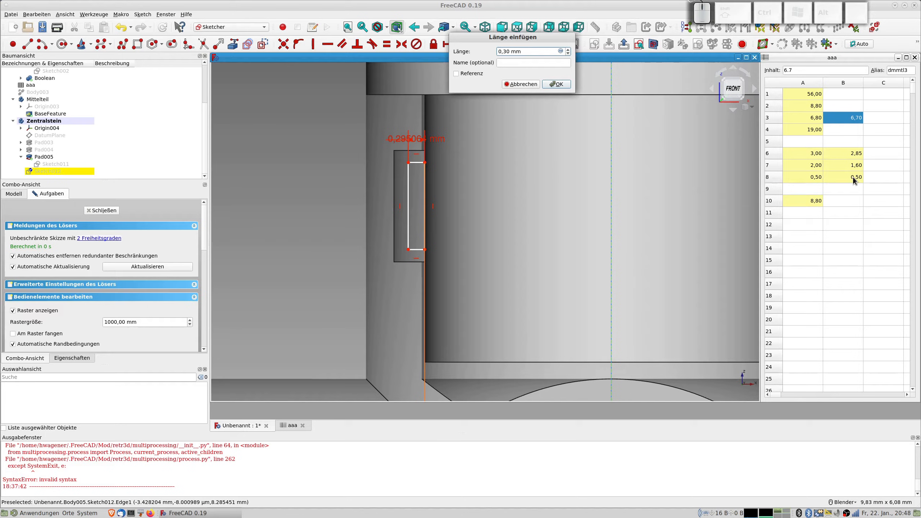
click(535, 83)
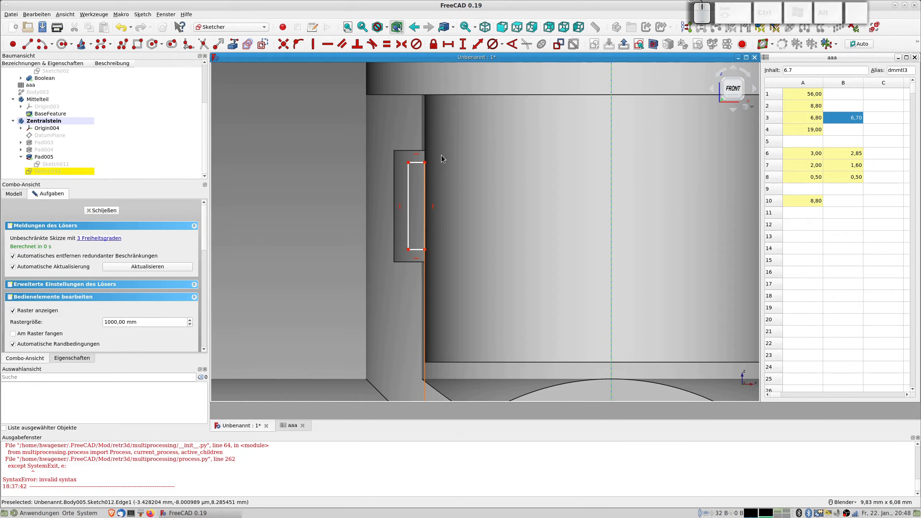
- Constrain the horizontal length of the ring rectangle's upper edge with the formula aaa.tfix2
click(417, 163)
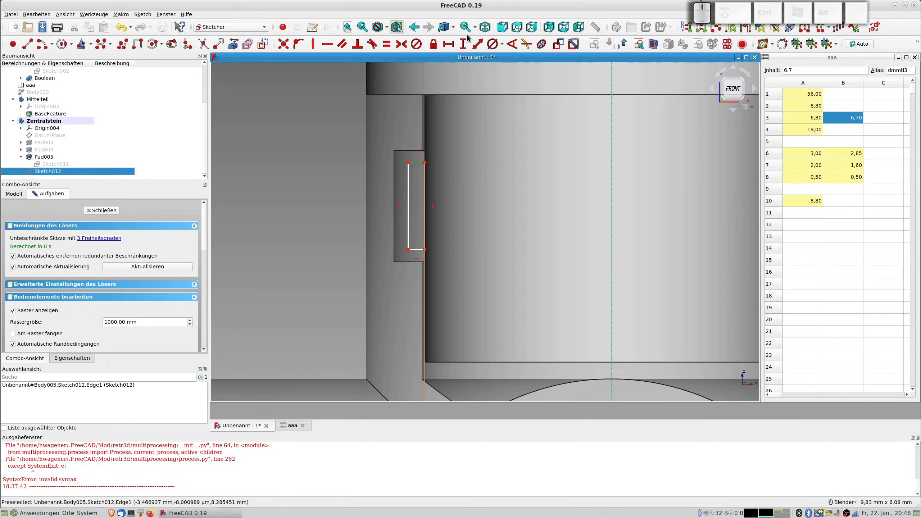
click(448, 44)
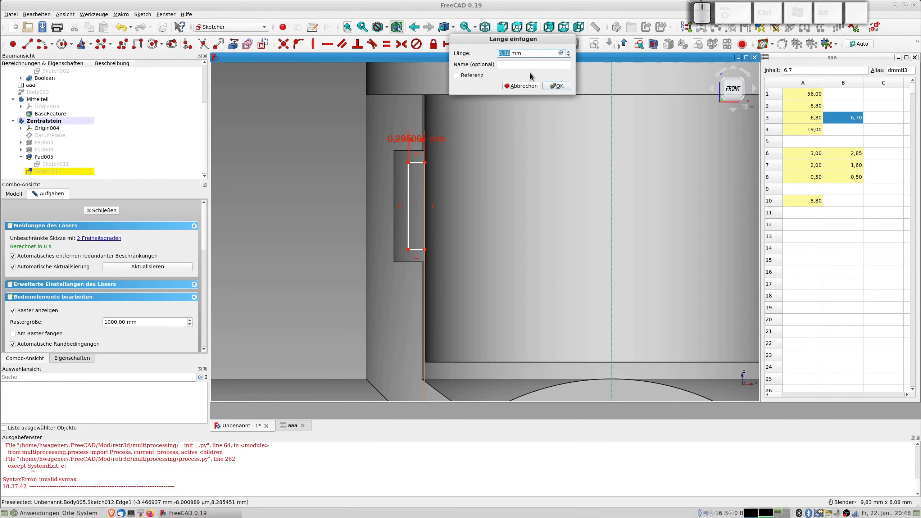
click(561, 53)
text(aaa.tfix)
key(Return)
key(Tab)
key(Tab)
key(Return)
key(Tab)
key(Tab)
key(Tab)
key(Tab)
key(Return)
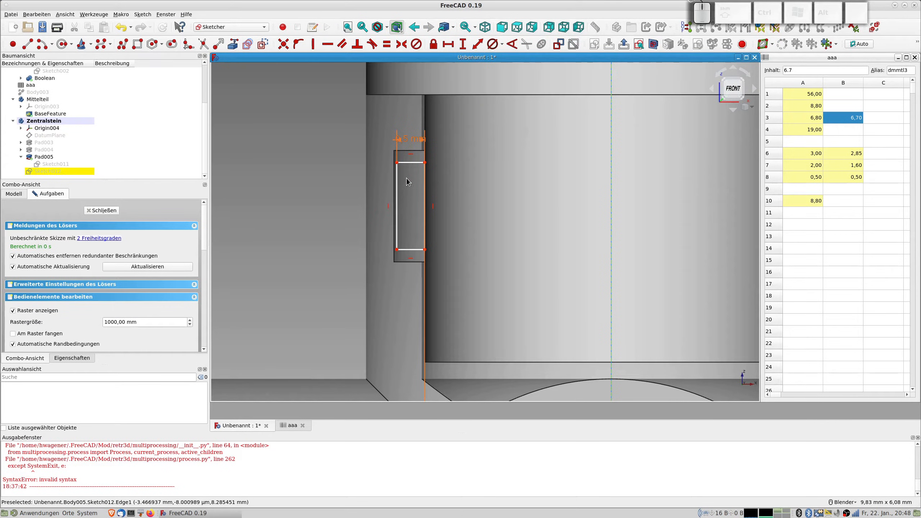
- Set the spreadsheet cell B8 with the alias tfix2 to 0,4
scroll(407, 179, up, 2)
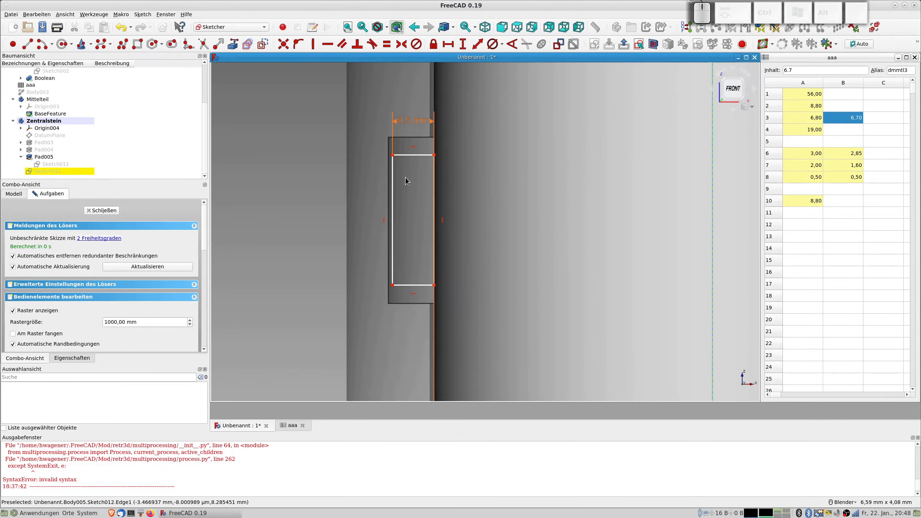
double_click(849, 177)
text(0,4)
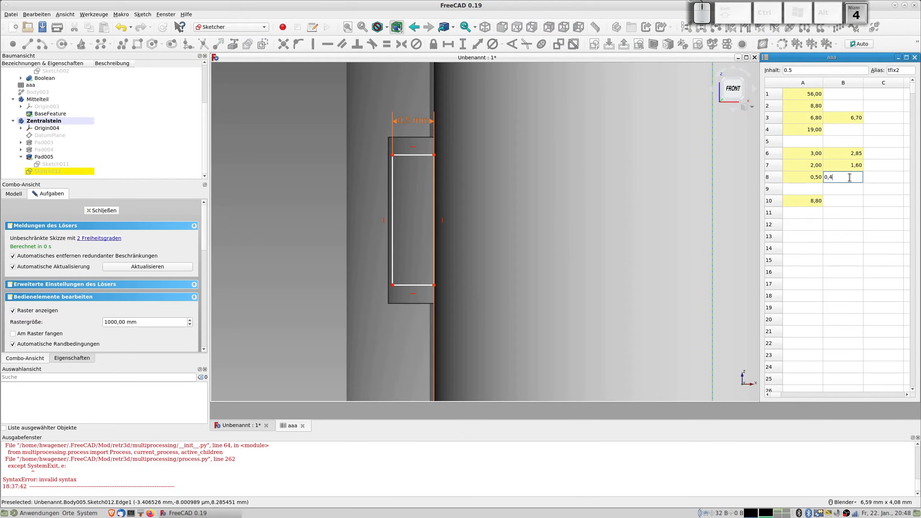
key(Return)
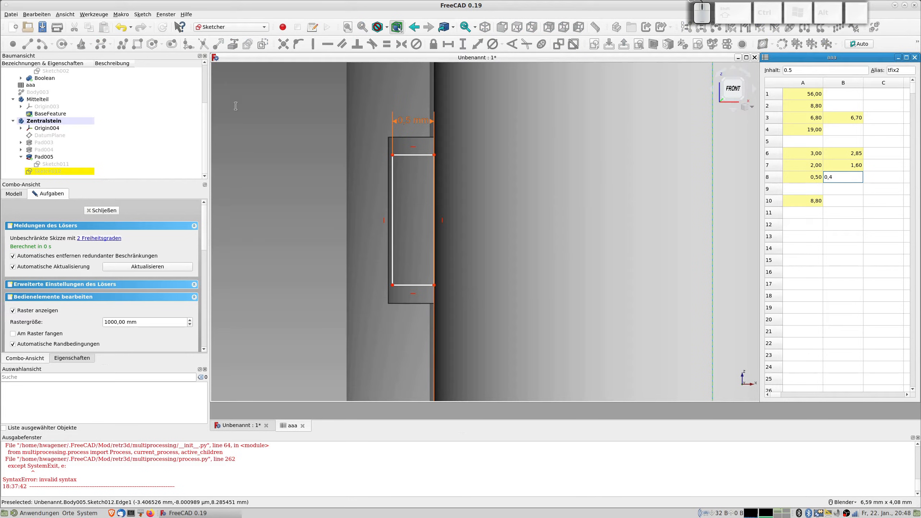
- Close and reopen the ring rectangle's sketch in the Zentralstein body, and cut the view at the sketch plane
click(103, 211)
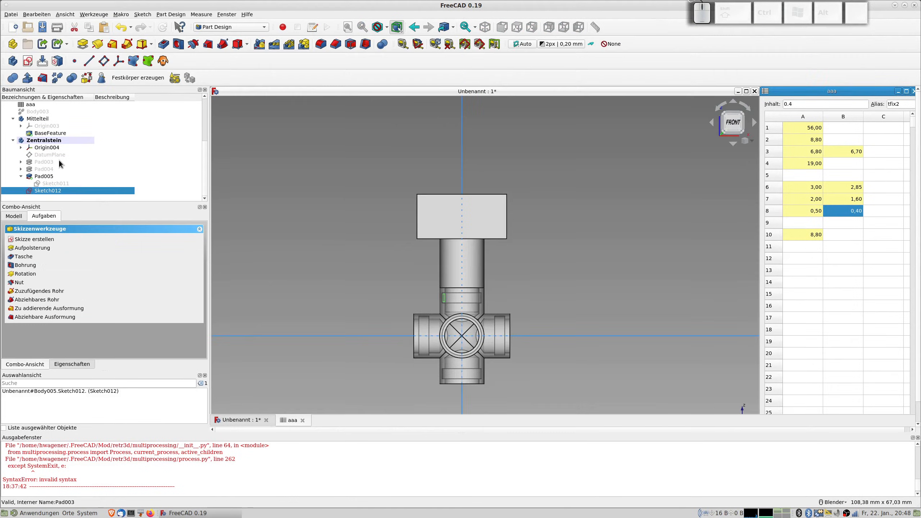
double_click(63, 191)
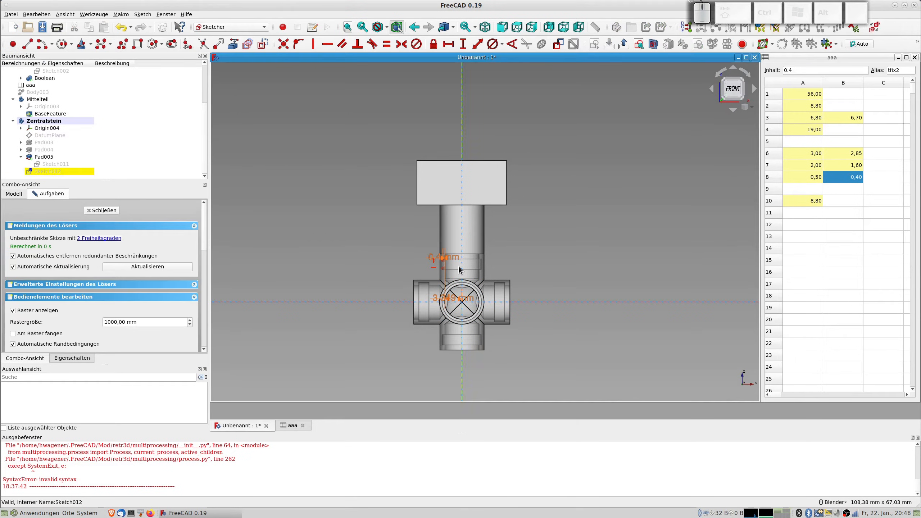
scroll(453, 271, up, 5)
scroll(457, 238, up, 2)
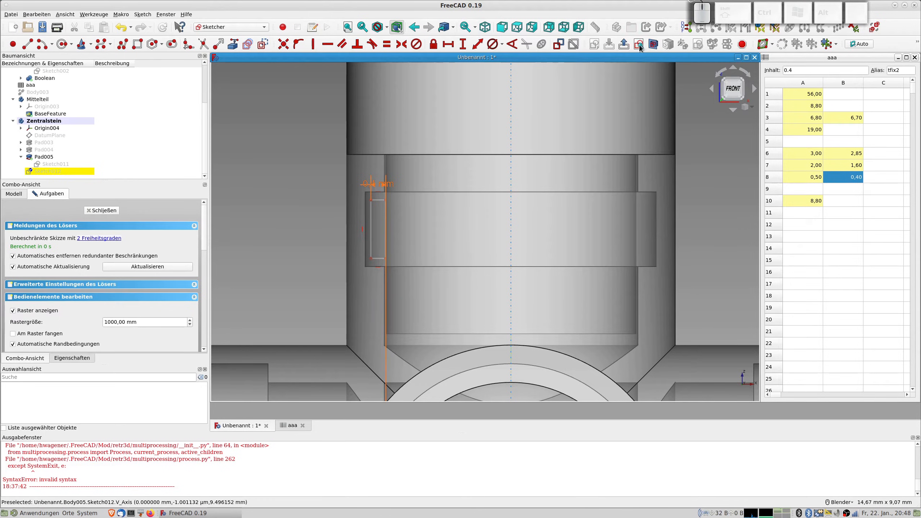
click(653, 45)
scroll(399, 205, up, 3)
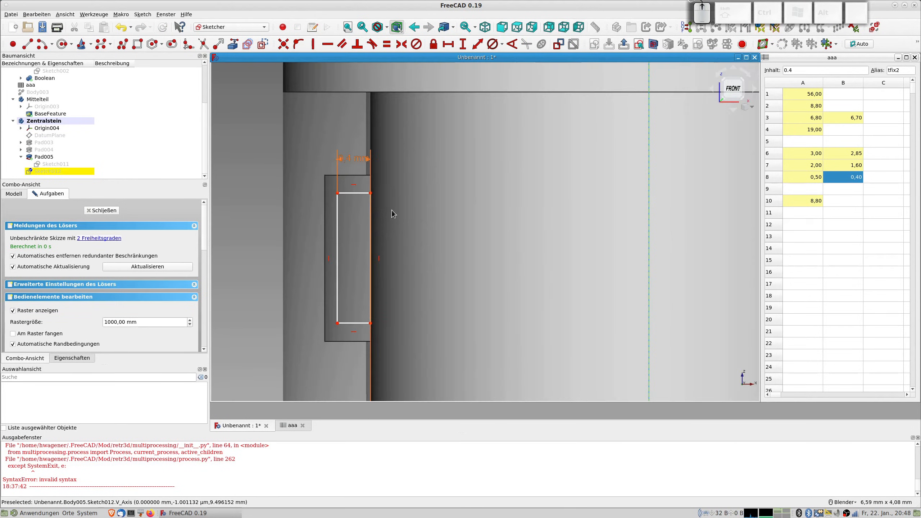
- Constrain the vertical length of the ring rectangle's outer edge with the formula aaa.bfix2
click(338, 220)
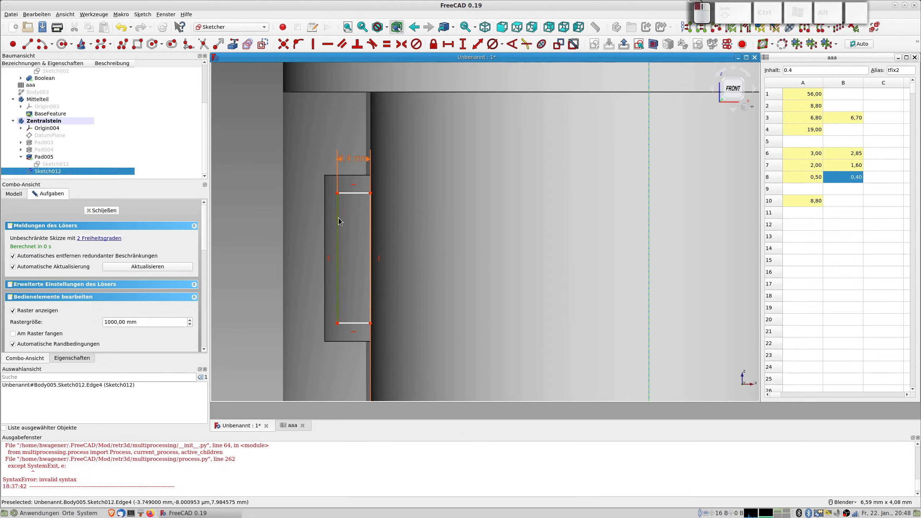
click(477, 45)
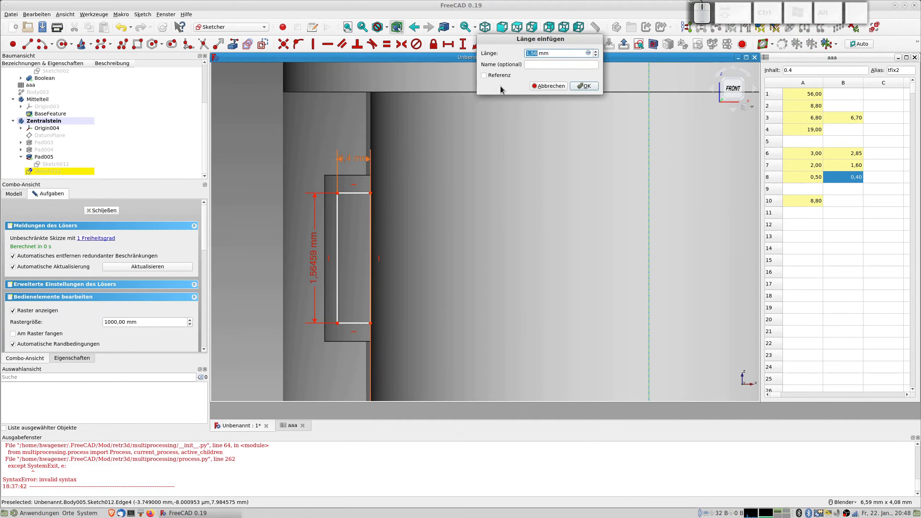
click(587, 54)
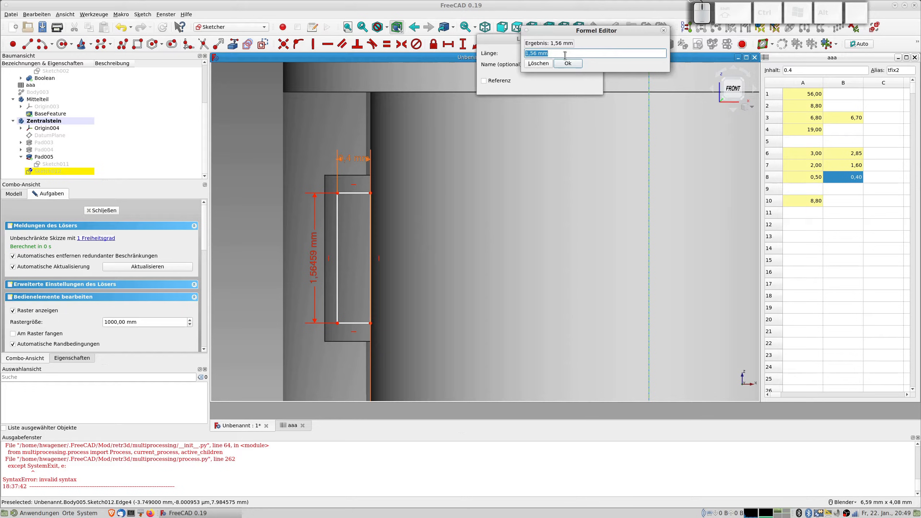
text(aaa.)
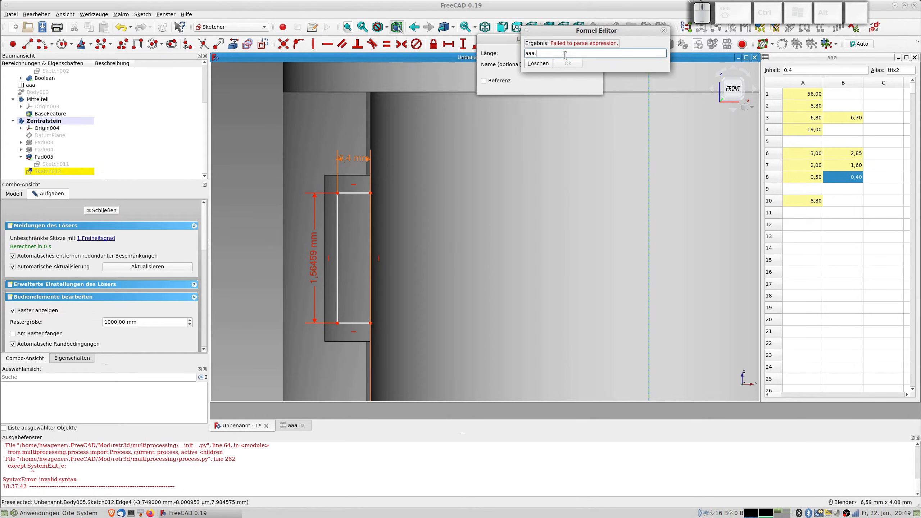
text(bfix2)
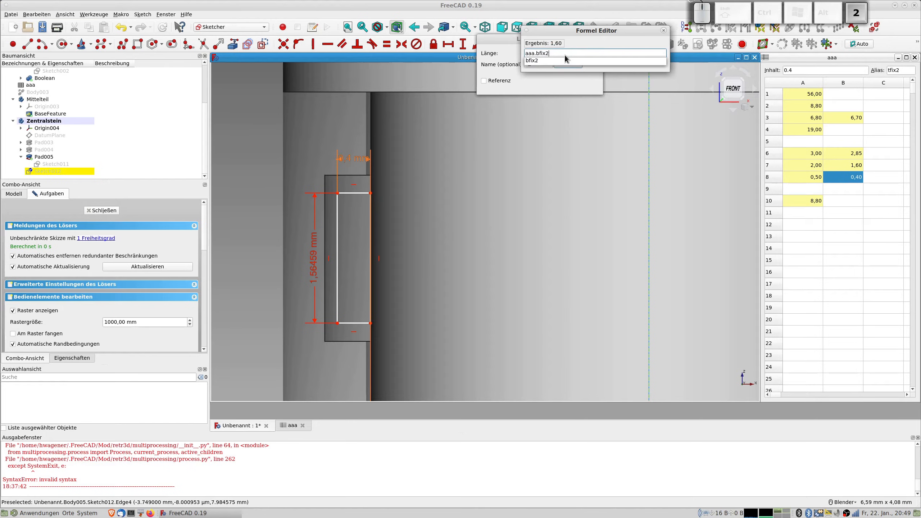
key(Return)
key(Tab)
key(Tab)
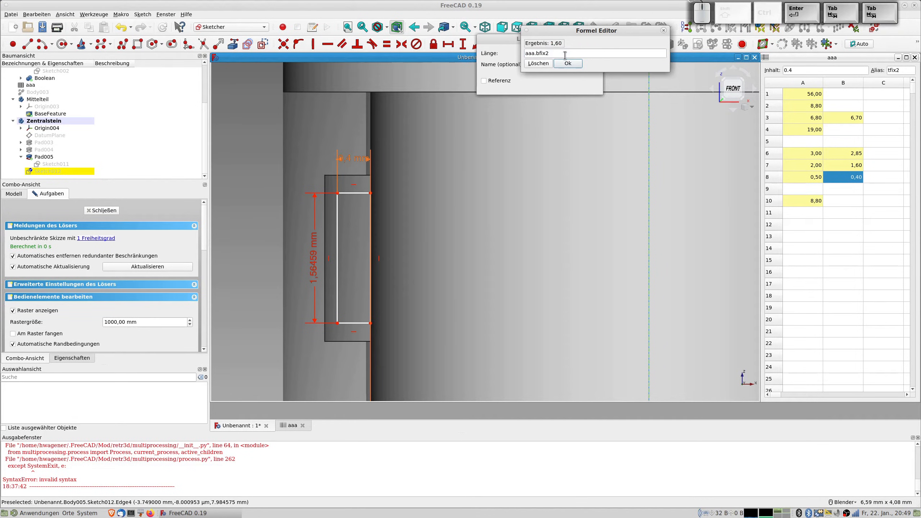
key(Return)
key(Tab)
key(Tab)
key(Tab)
key(Tab)
key(Return)
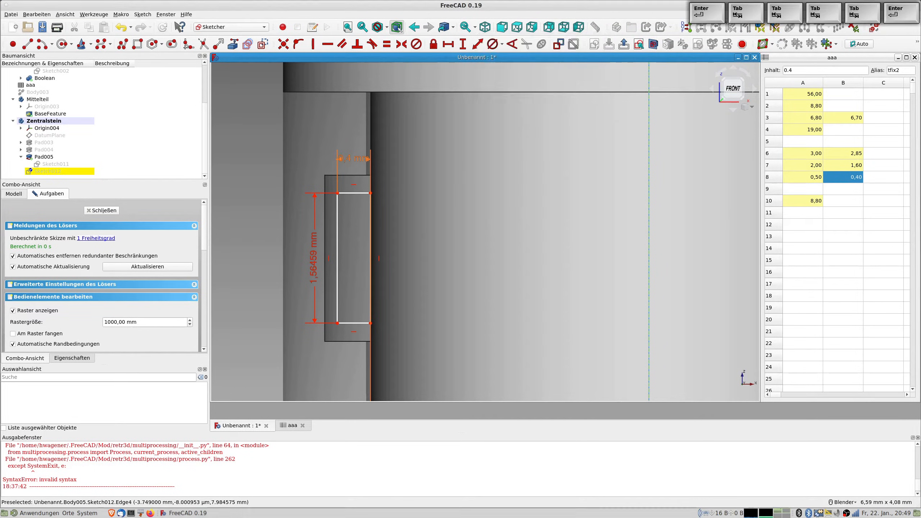
- Close the ring rectangle's sketch and revolve it 360° about the vertical sketch axis in the Zentralstein body
scroll(396, 219, down, 5)
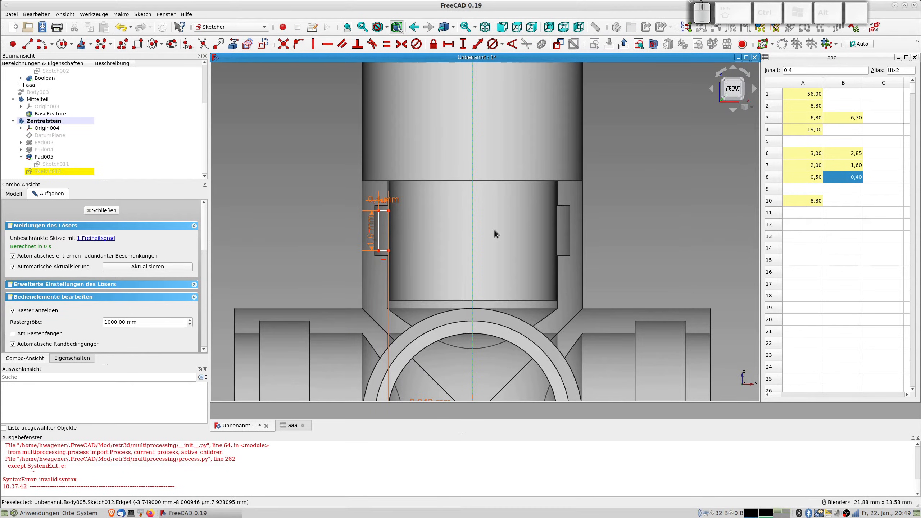
scroll(476, 229, down, 4)
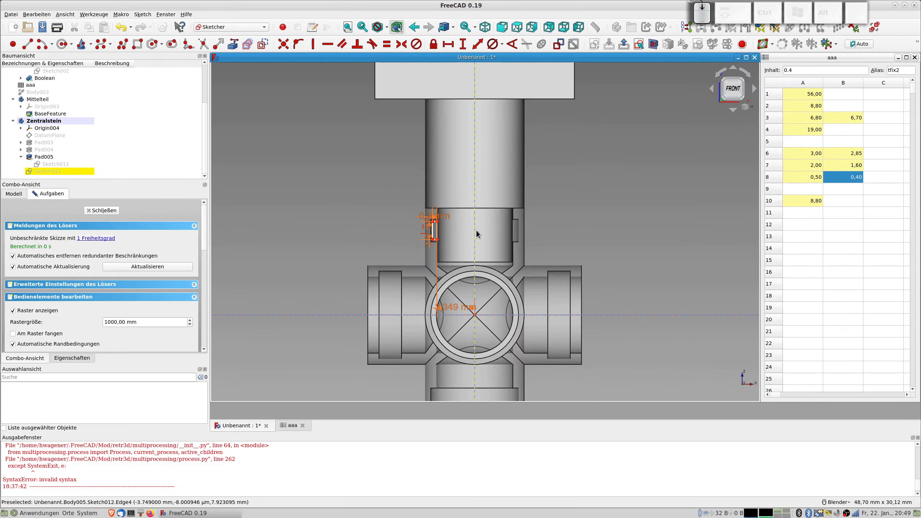
click(107, 209)
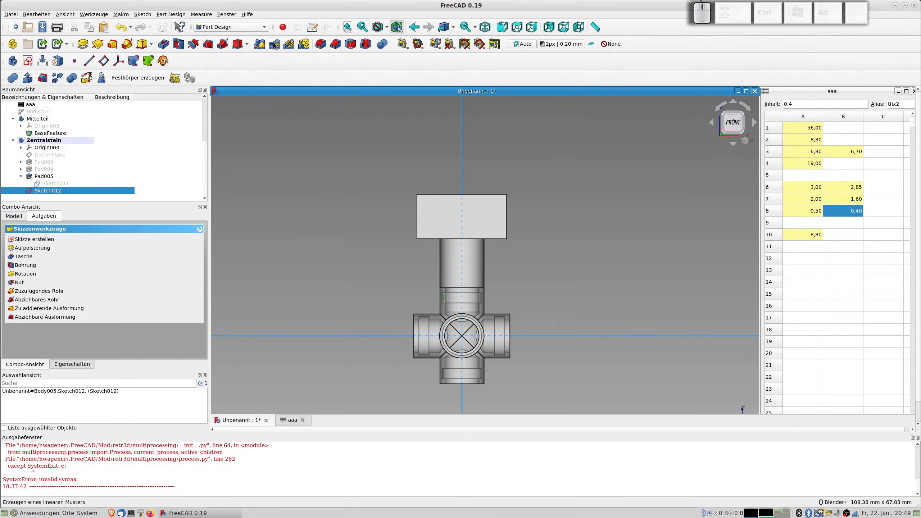
click(96, 46)
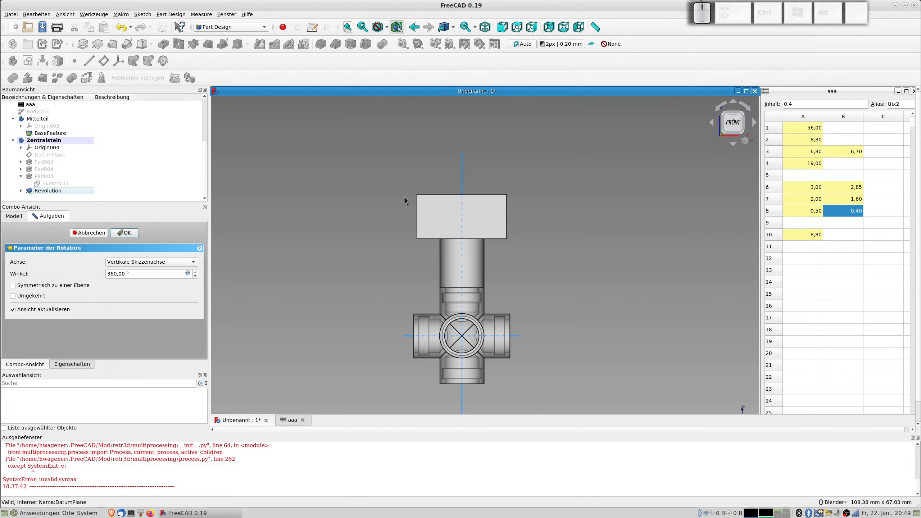
middle_drag(472, 298, 512, 275)
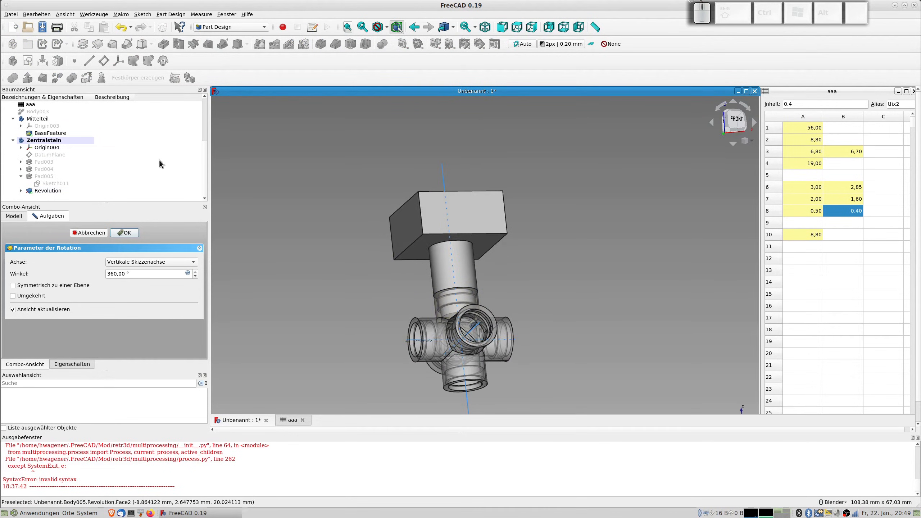
click(42, 120)
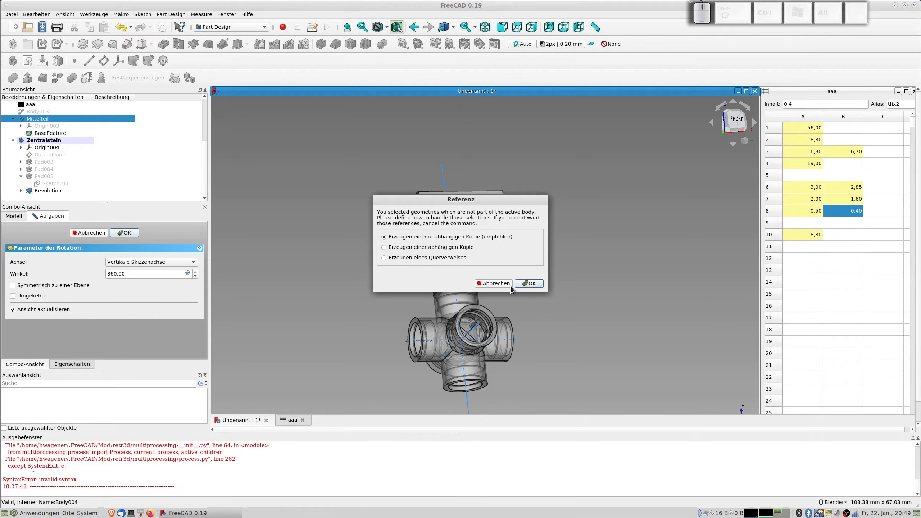
click(493, 283)
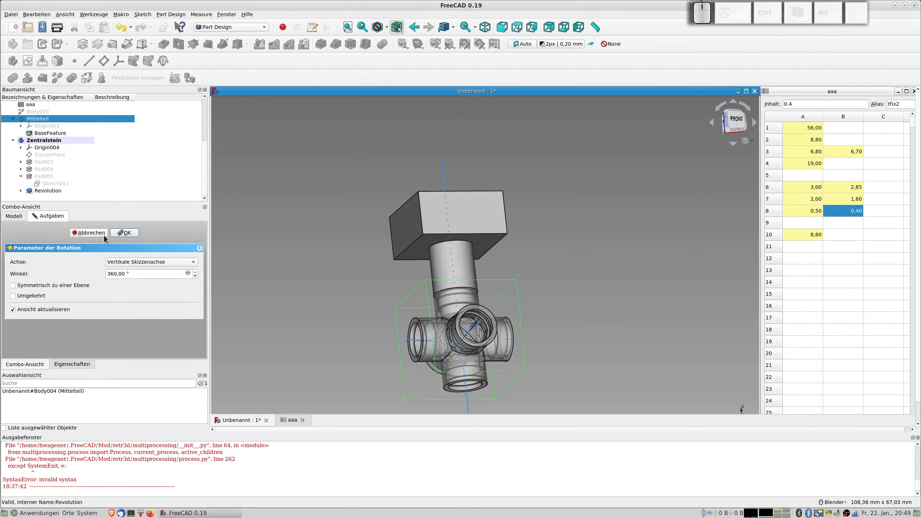
click(122, 233)
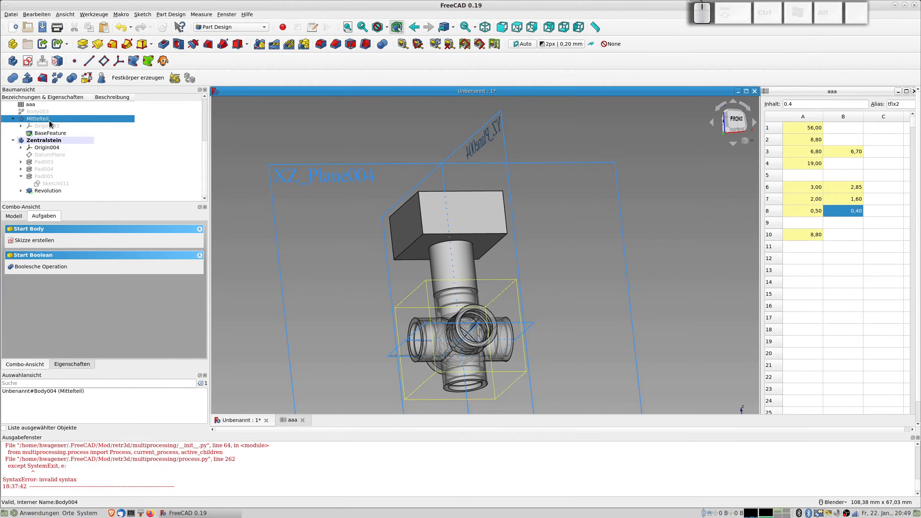
- Hide the Mittelteil body and fillet the outer face of the Zentralstein's ring with a radius of 0,3 mm
key(space)
scroll(471, 319, up, 10)
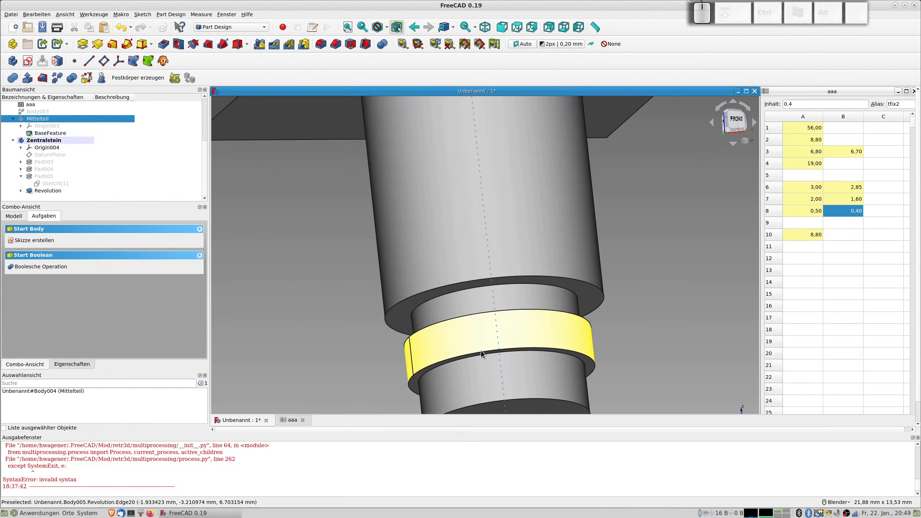
click(475, 341)
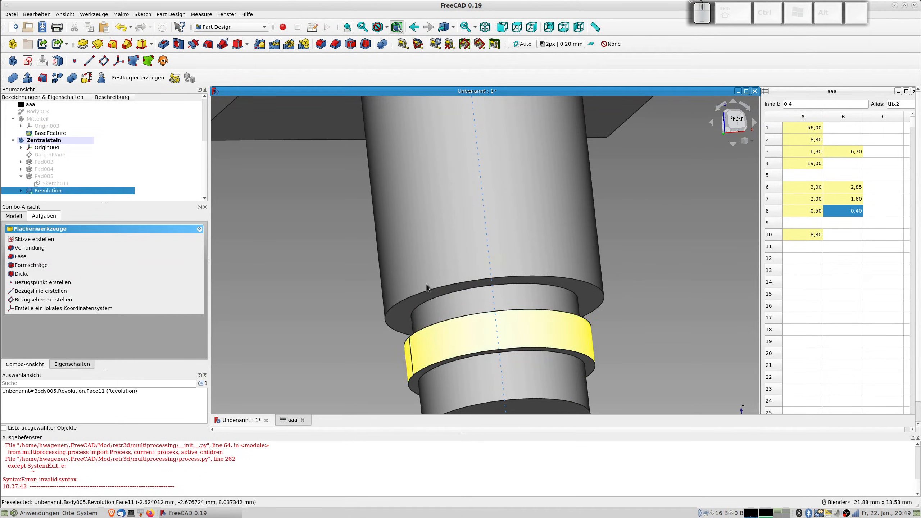
click(321, 44)
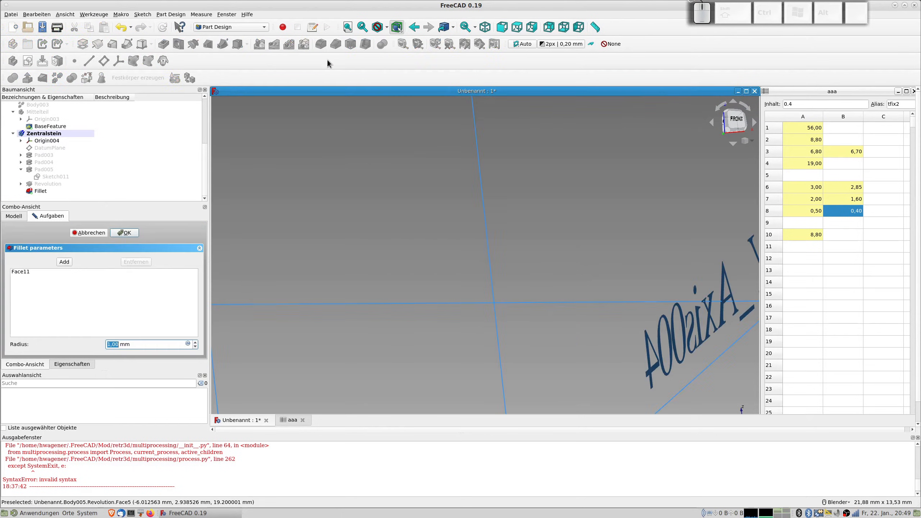
text(0,2)
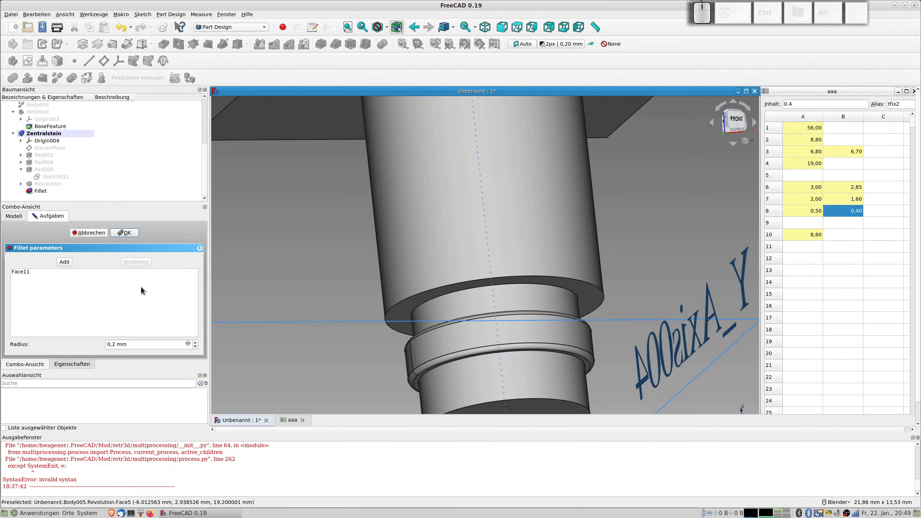
triple_click(130, 343)
mouse_move(0, 341)
text(0,3)
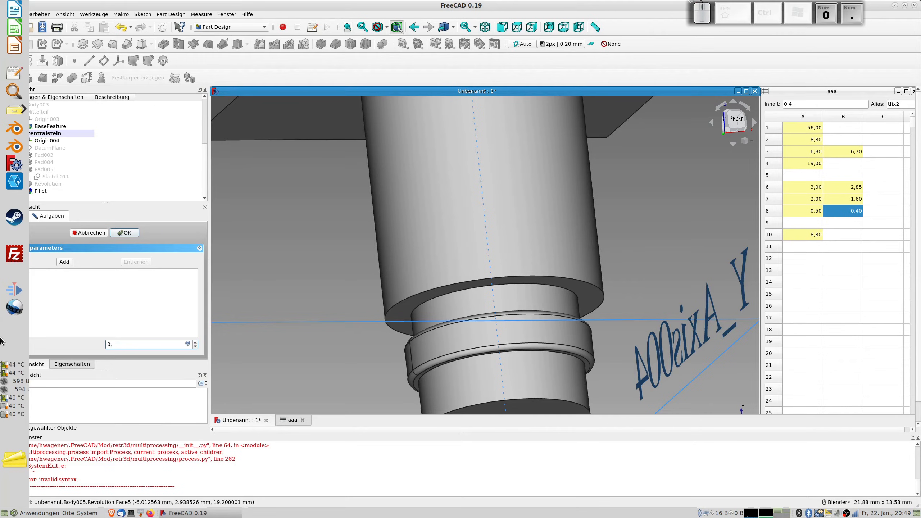
key(Tab)
click(560, 302)
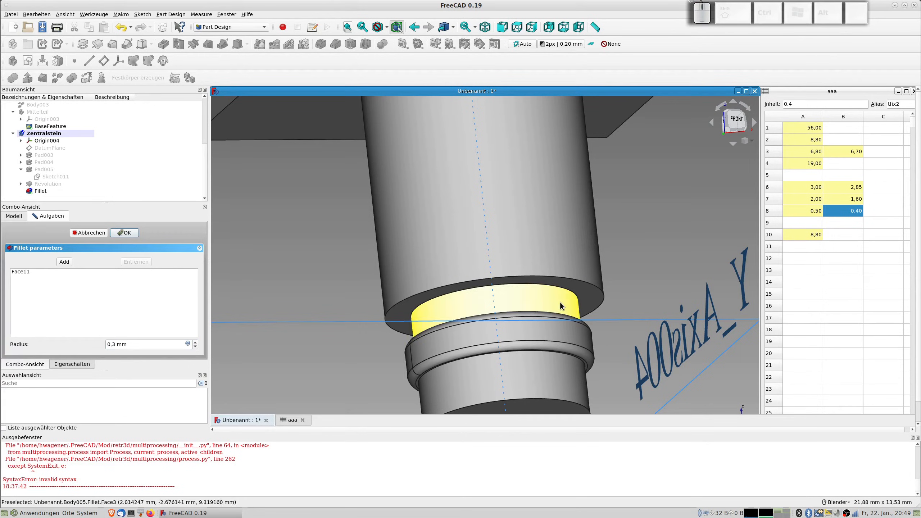
scroll(560, 302, down, 3)
middle_drag(559, 302, 471, 290)
scroll(462, 289, up, 3)
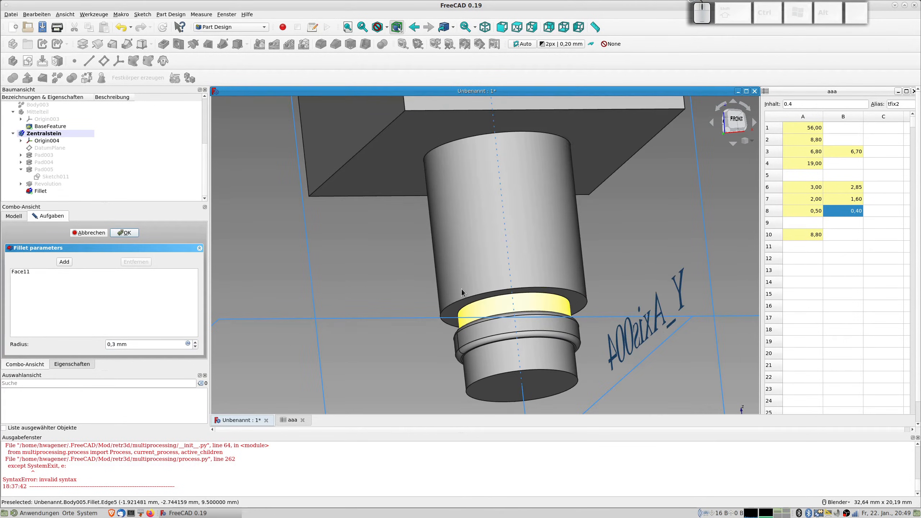
click(124, 232)
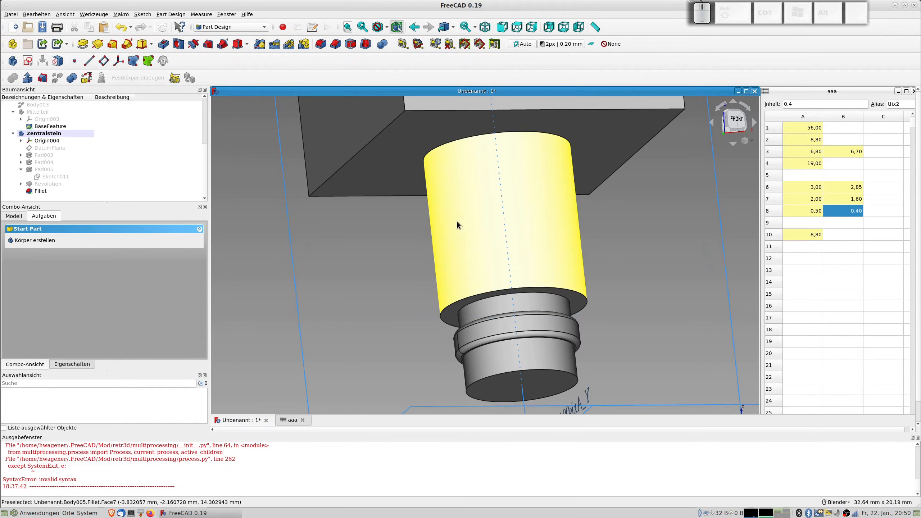
- Make the Mittelteil body visible again beside the Zentralstein
scroll(435, 230, down, 2)
middle_drag(434, 229, 465, 236)
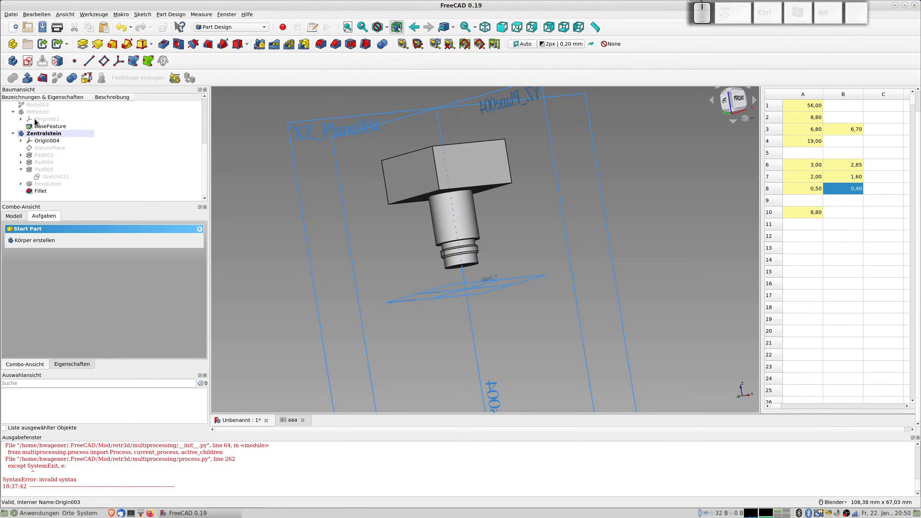
scroll(48, 127, up, 2)
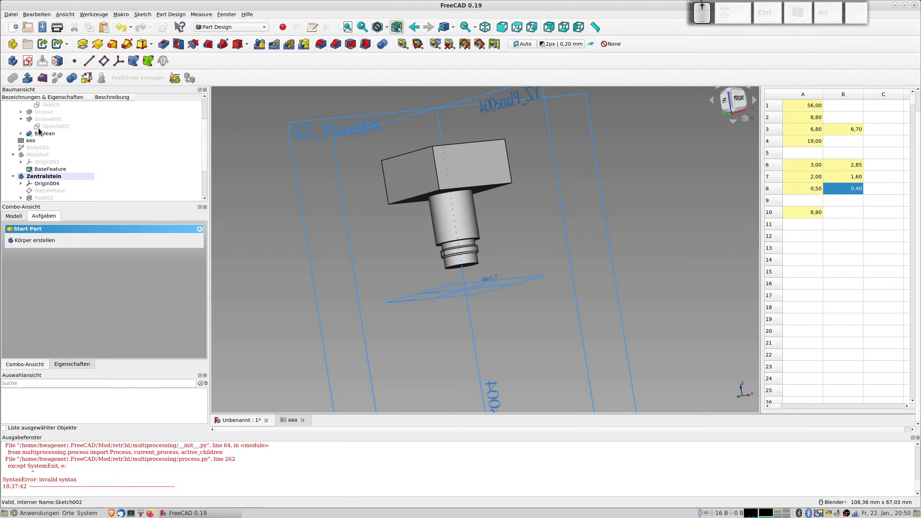
click(47, 155)
key(space)
middle_drag(377, 252, 443, 268)
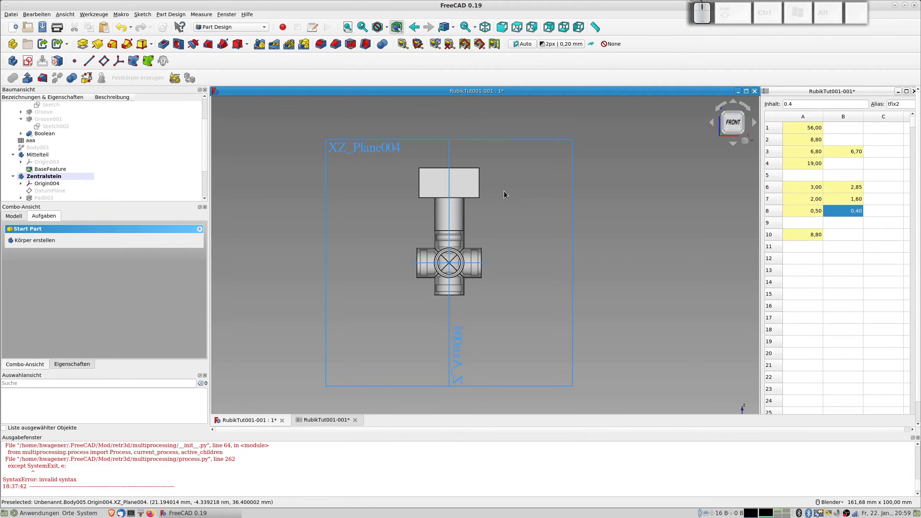
key(KP_2)
key(KP_1)
key(KP_3)
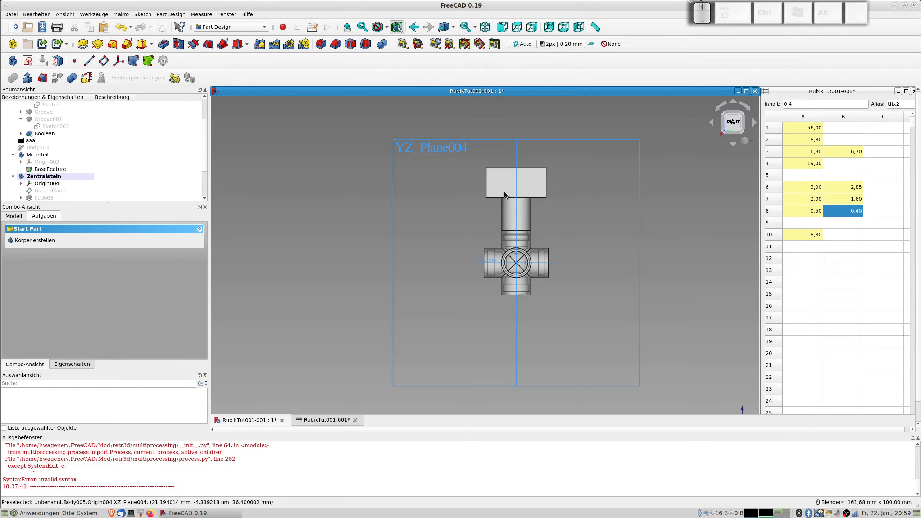
key(KP_1)
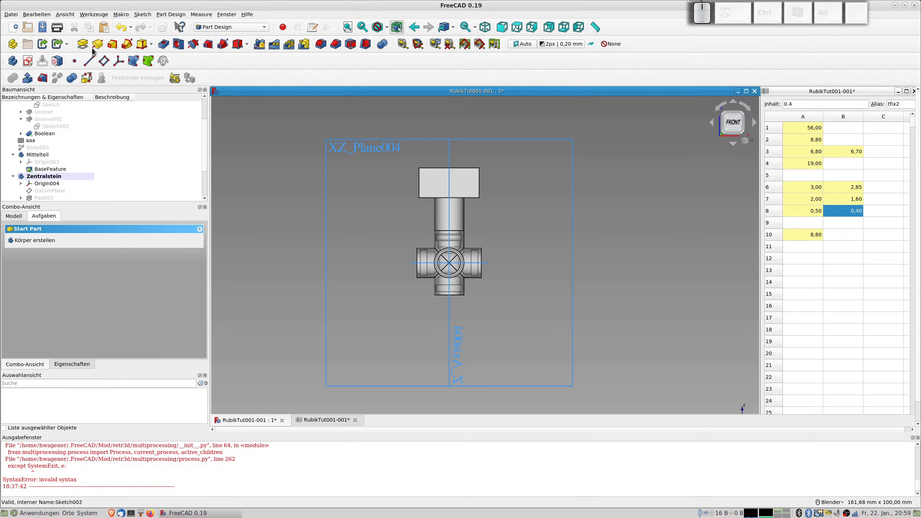
- Create a new body and rename it Kantenstein
click(13, 61)
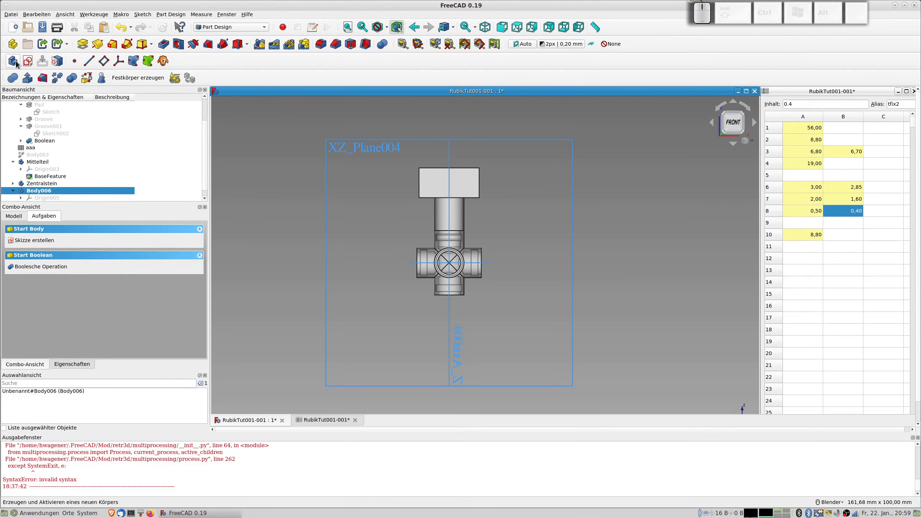
click(50, 192)
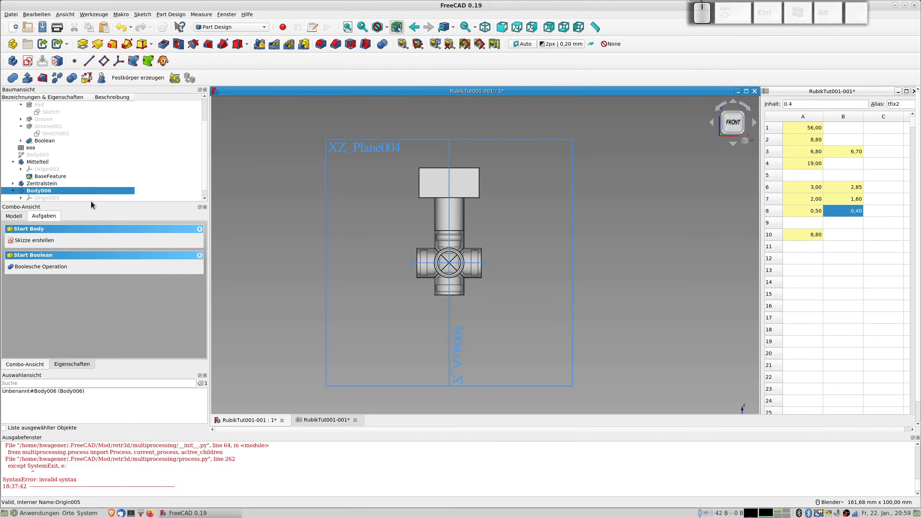
click(69, 191)
key(F2)
text(Ja)
key(BackSpace)
key(BackSpace)
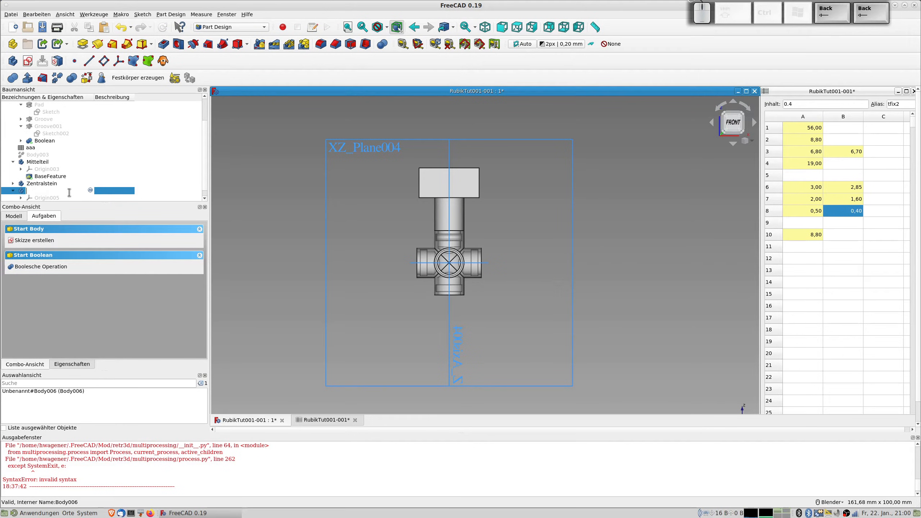
text(Kante)
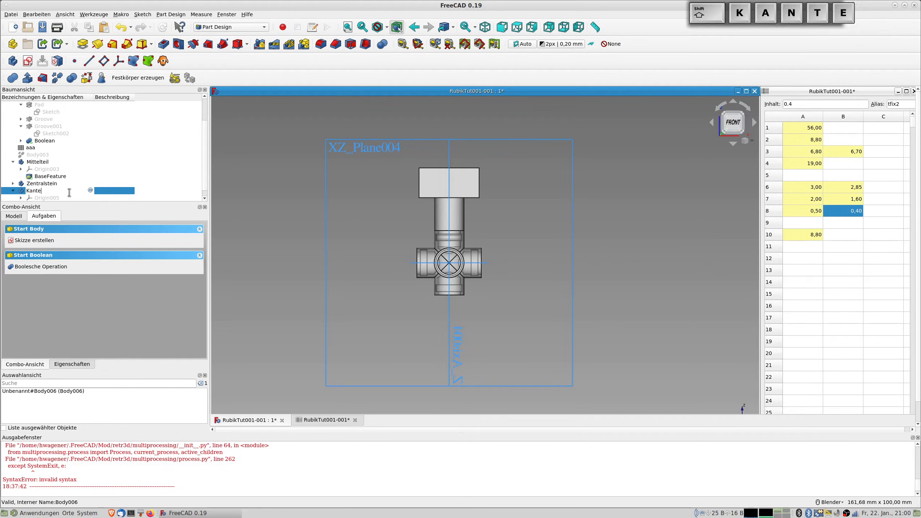
text(nstein)
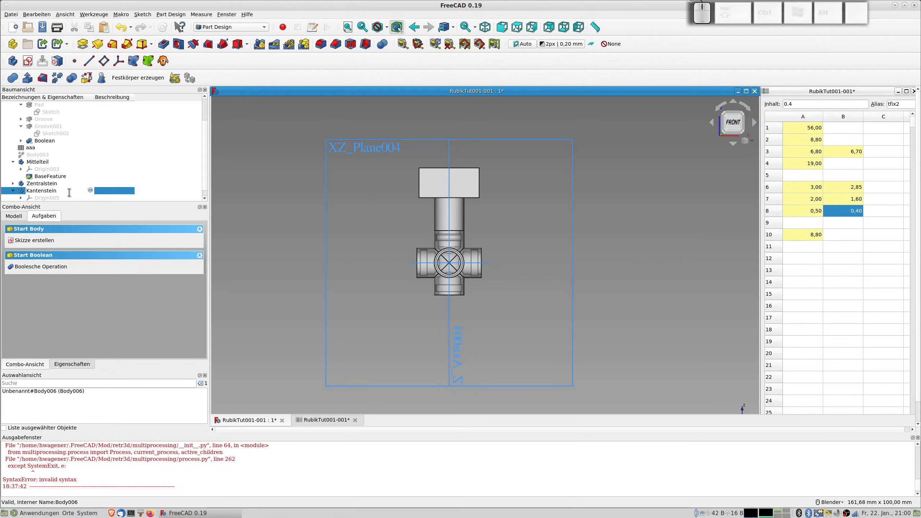
key(Return)
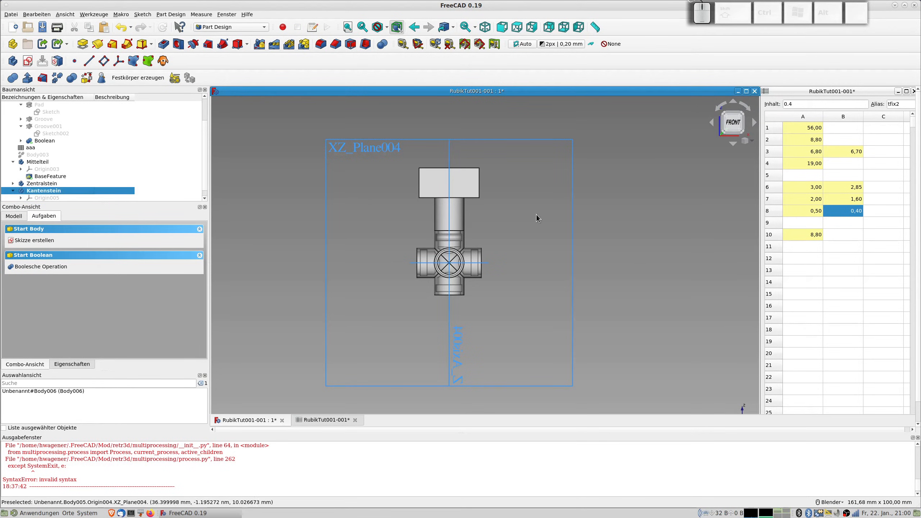
- Start a new sketch on the XZ plane of the Kantenstein body
scroll(96, 196, down, 1)
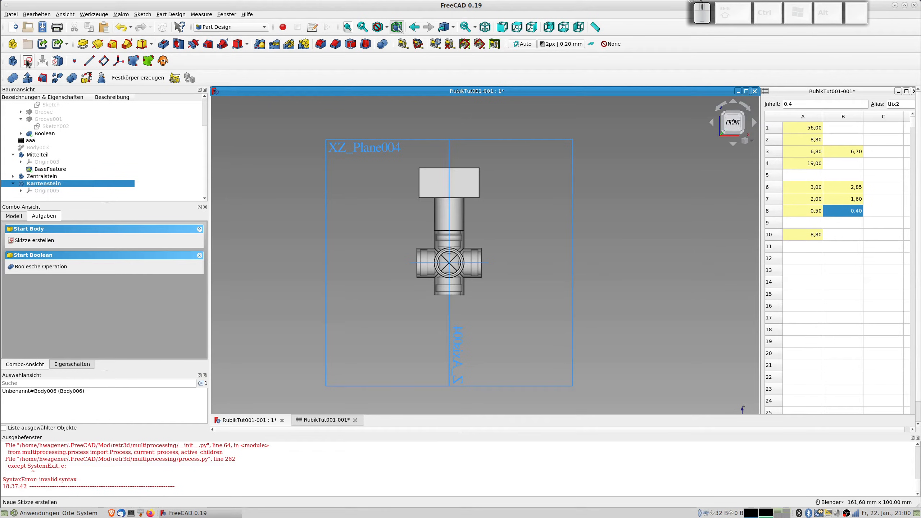
click(26, 61)
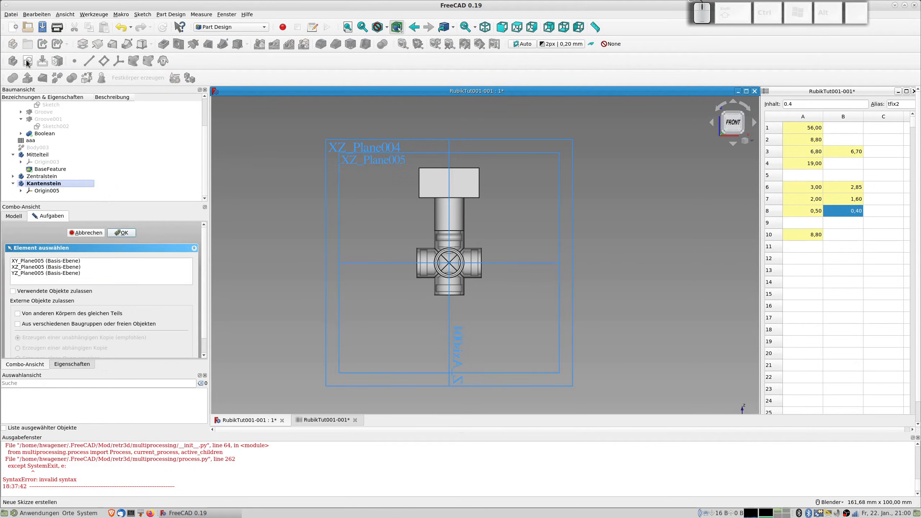
click(348, 164)
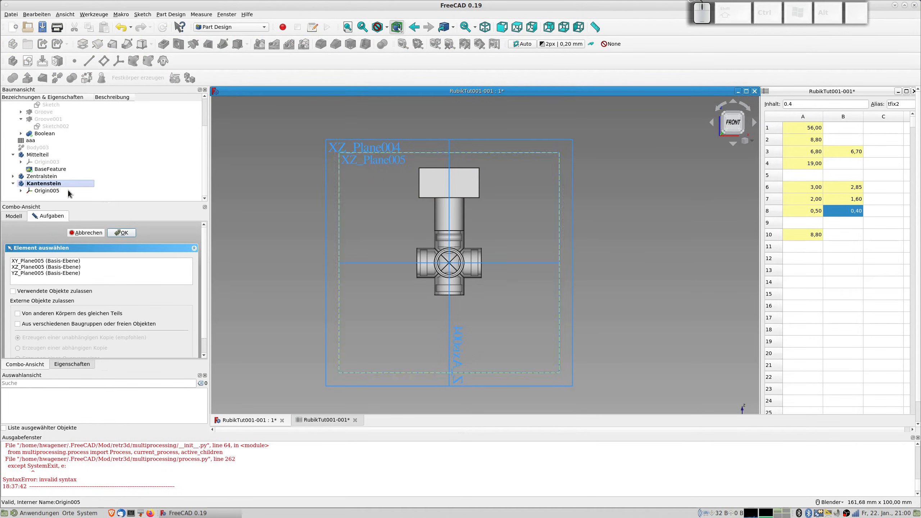
click(29, 267)
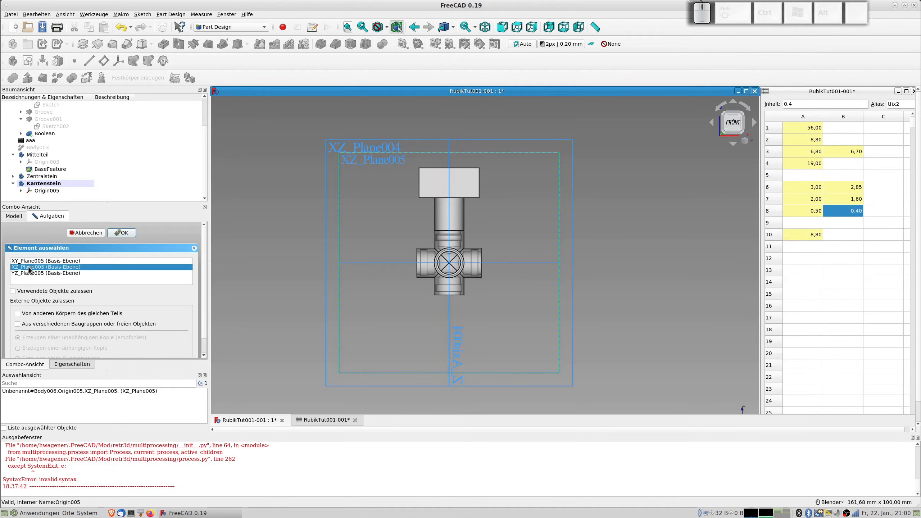
click(121, 232)
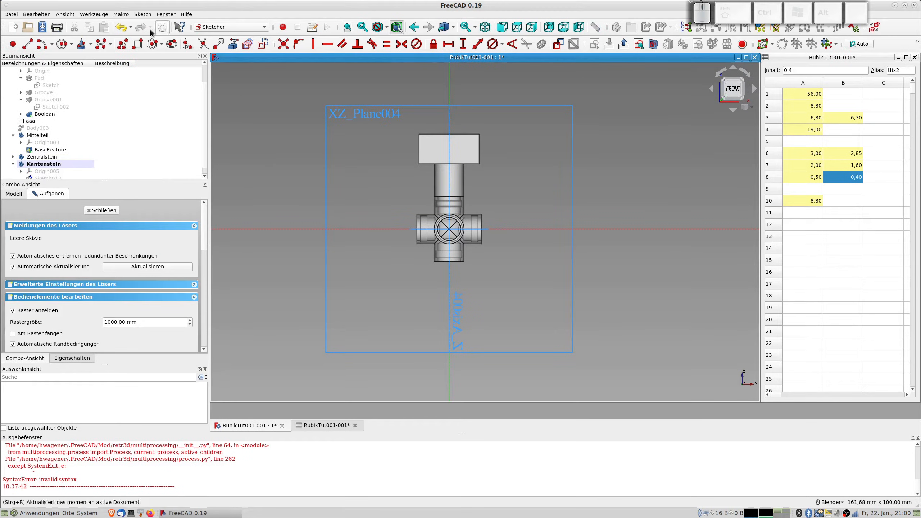
- Draw a rectangle from the upper right corner of the Zentralstein's block and constrain its upper and right edges to equal length
click(479, 134)
click(536, 190)
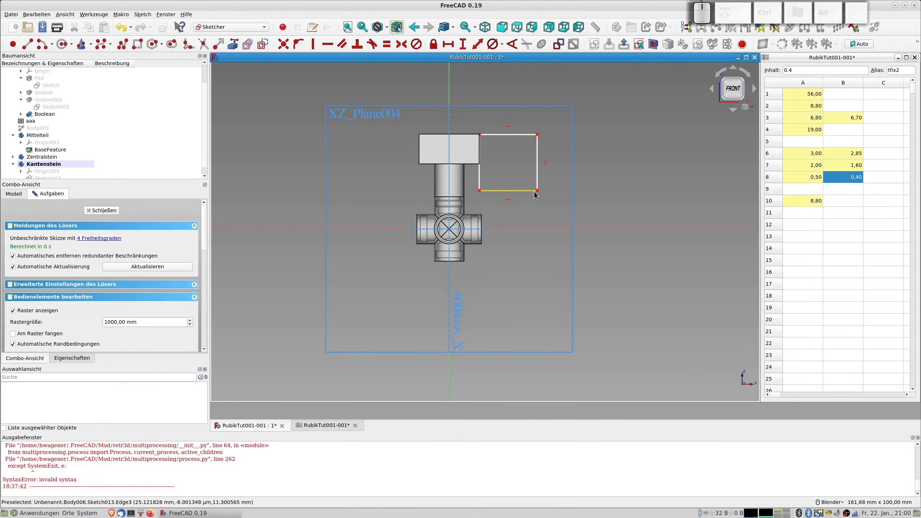
click(538, 145)
click(537, 151)
click(530, 135)
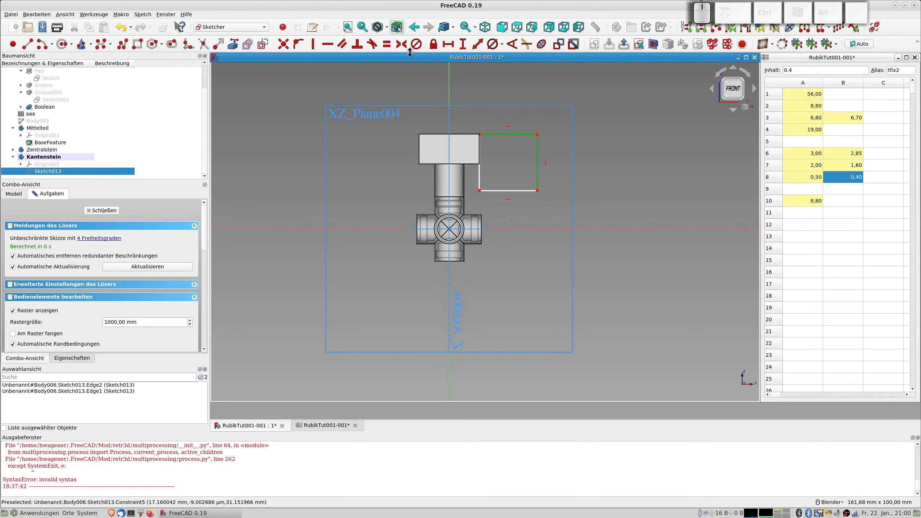
click(386, 44)
click(538, 149)
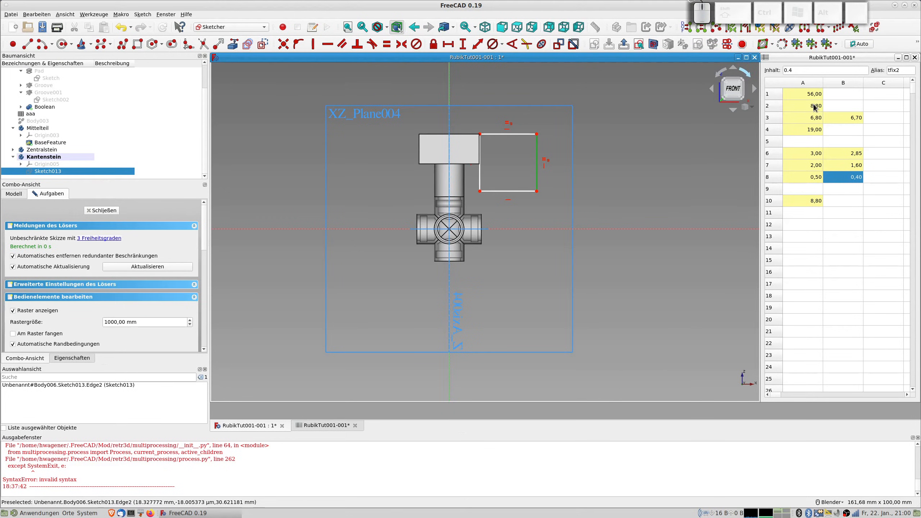
mouse_move(817, 110)
mouse_move(858, 179)
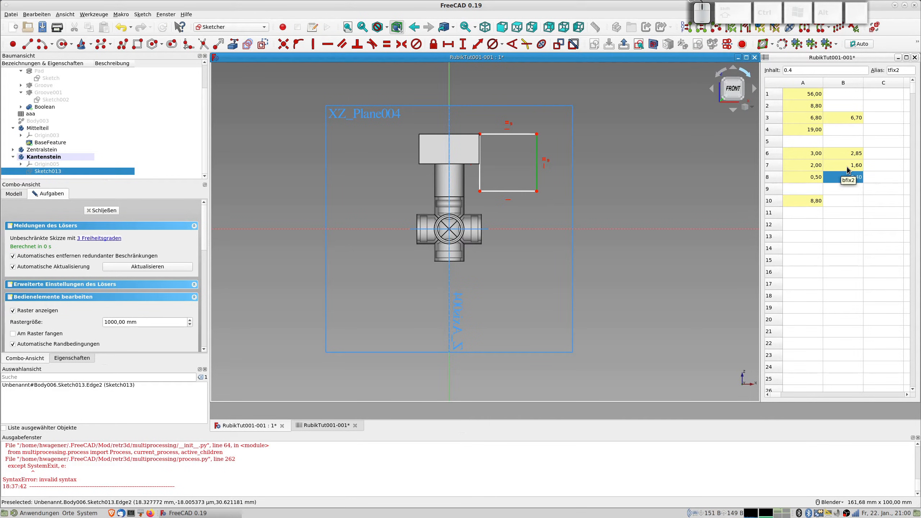
mouse_move(813, 133)
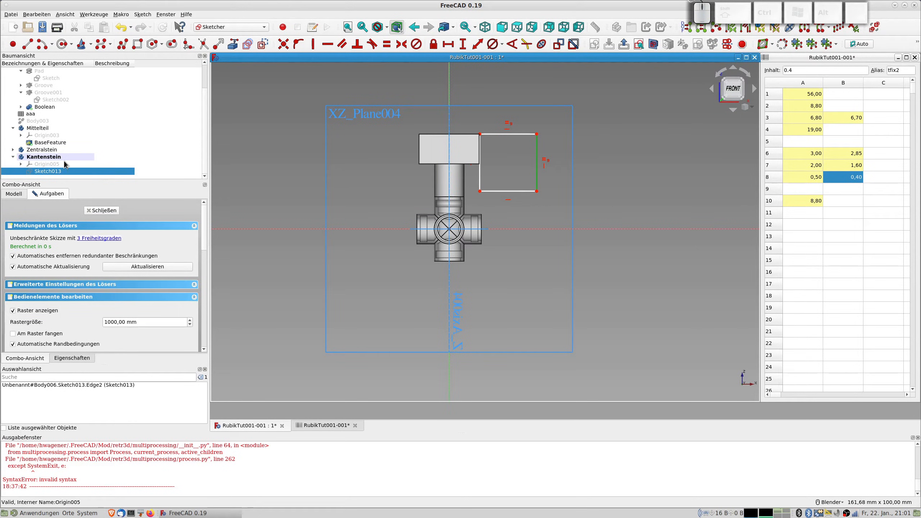
- Leave the Kantenstein sketch, activate the Zentralstein body and open the square sketch under its first pad for editing
double_click(43, 149)
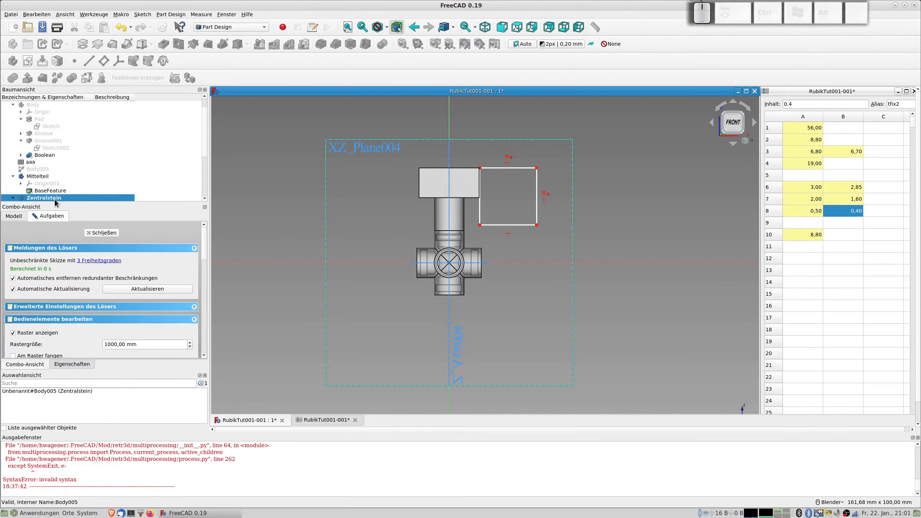
click(101, 233)
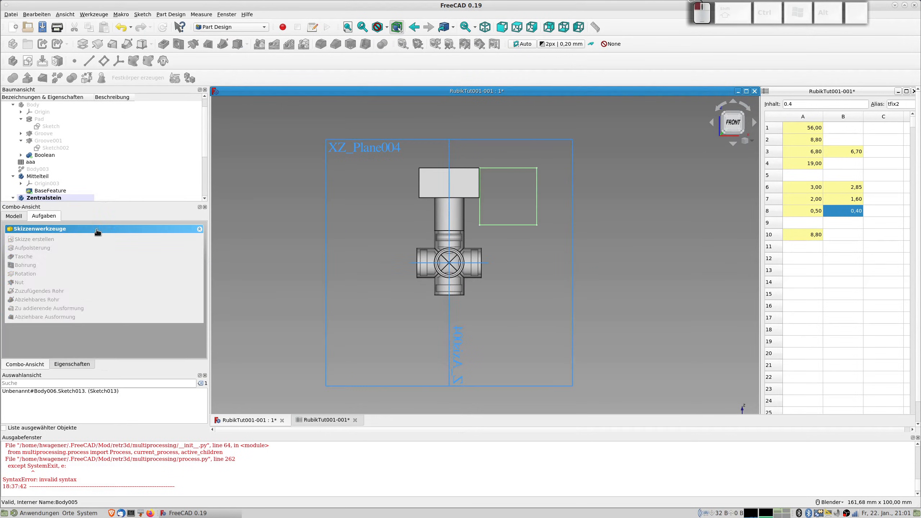
scroll(46, 165, down, 2)
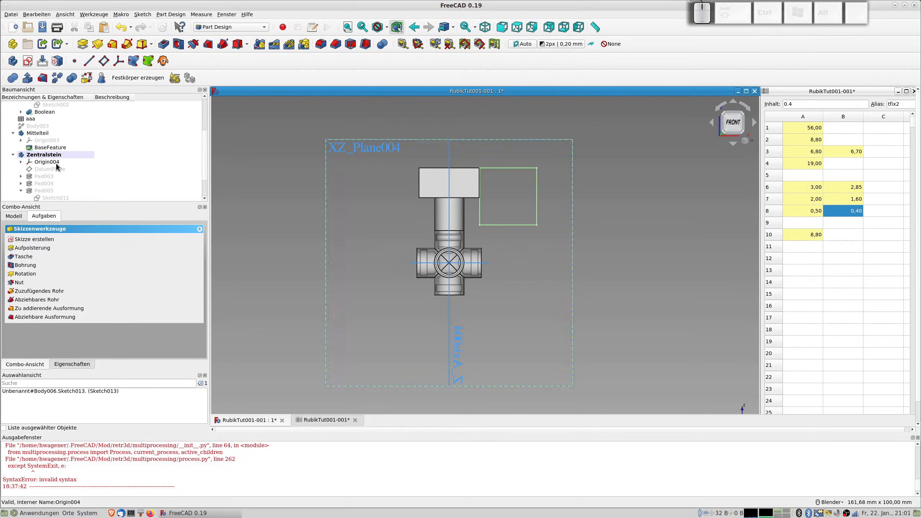
scroll(52, 171, down, 1)
click(20, 155)
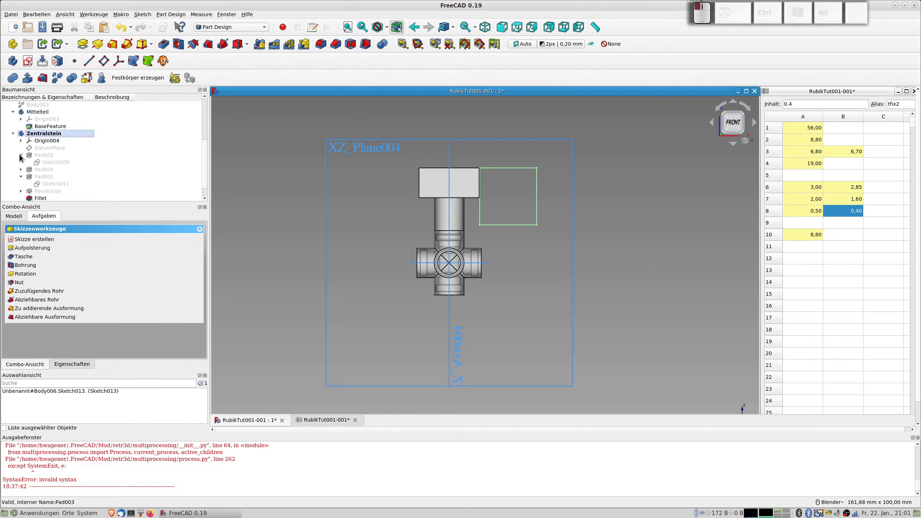
double_click(53, 161)
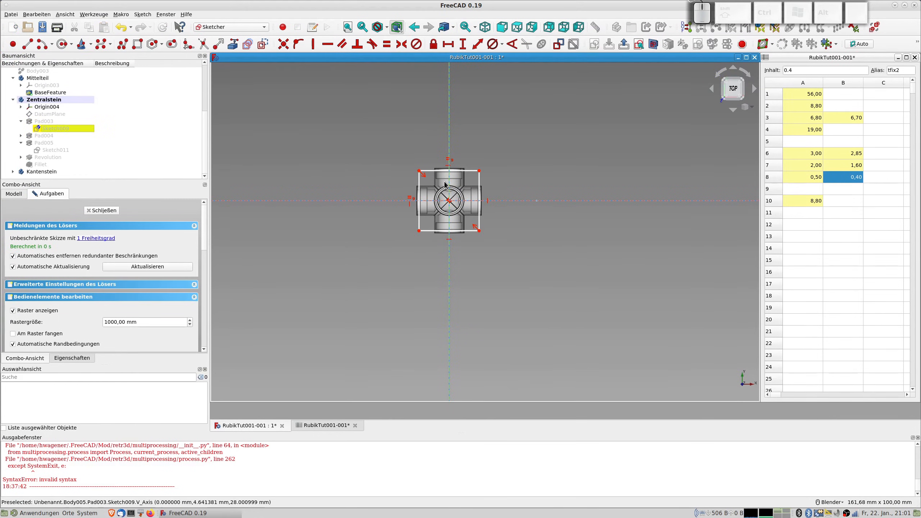
scroll(423, 196, up, 4)
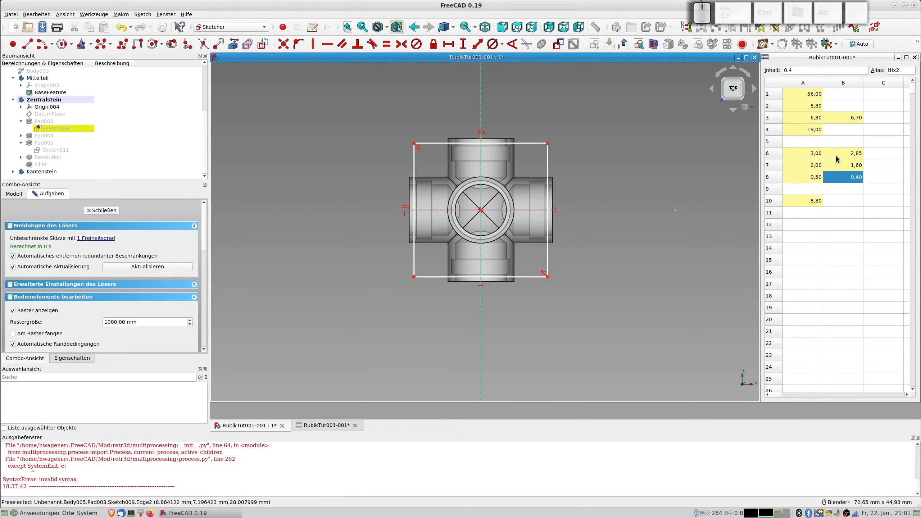
- Enter 18.8 in spreadsheet cell B1
click(833, 95)
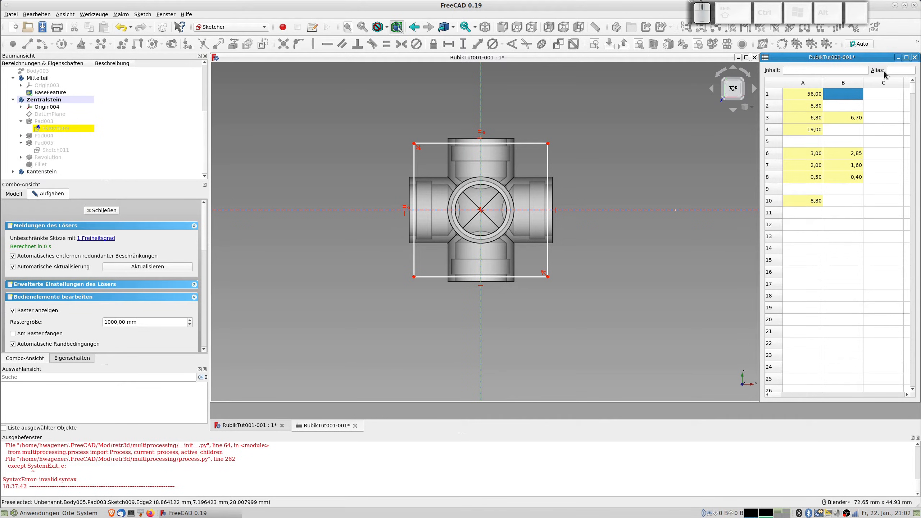
click(846, 96)
text(18,8)
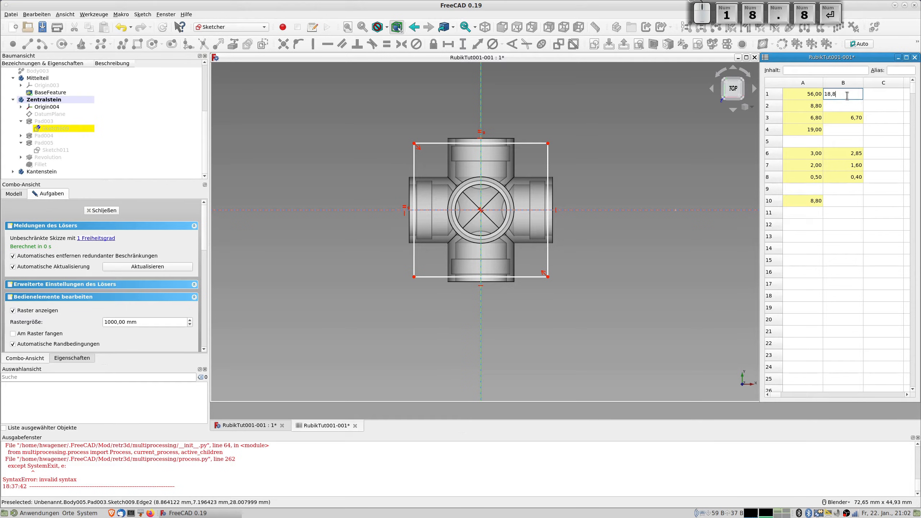
key(Return)
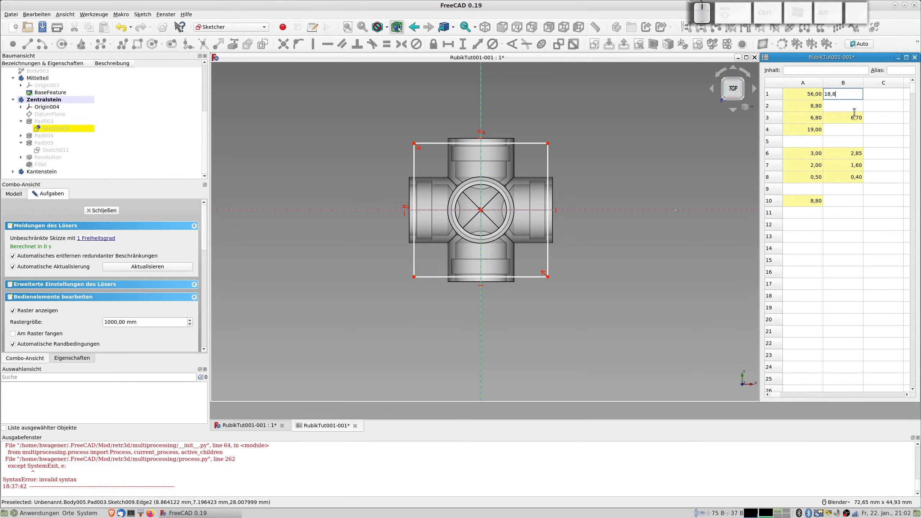
click(848, 98)
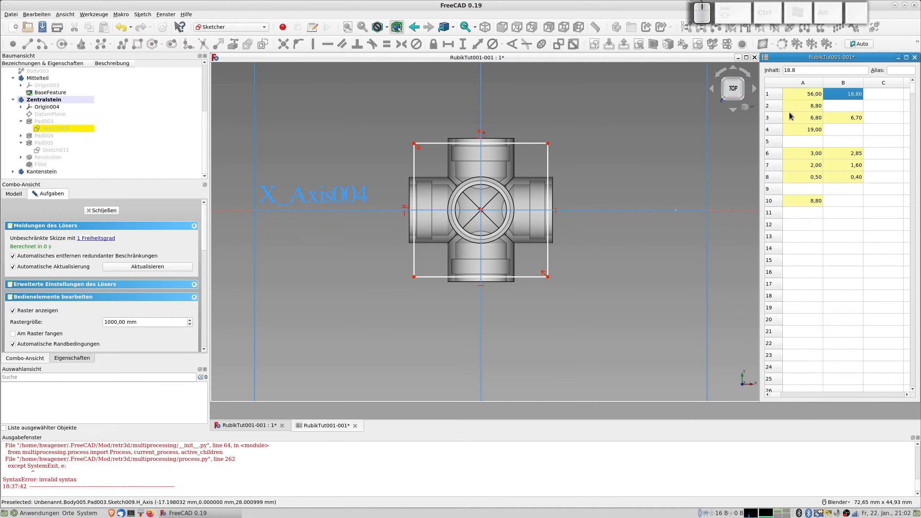
- Assign the alias bst to spreadsheet cell B1
right_click(841, 96)
click(870, 98)
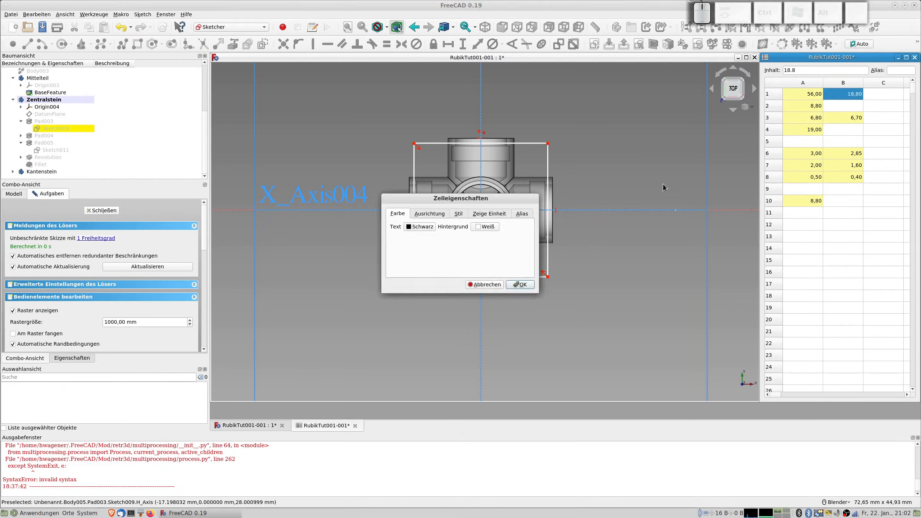
click(522, 214)
click(459, 226)
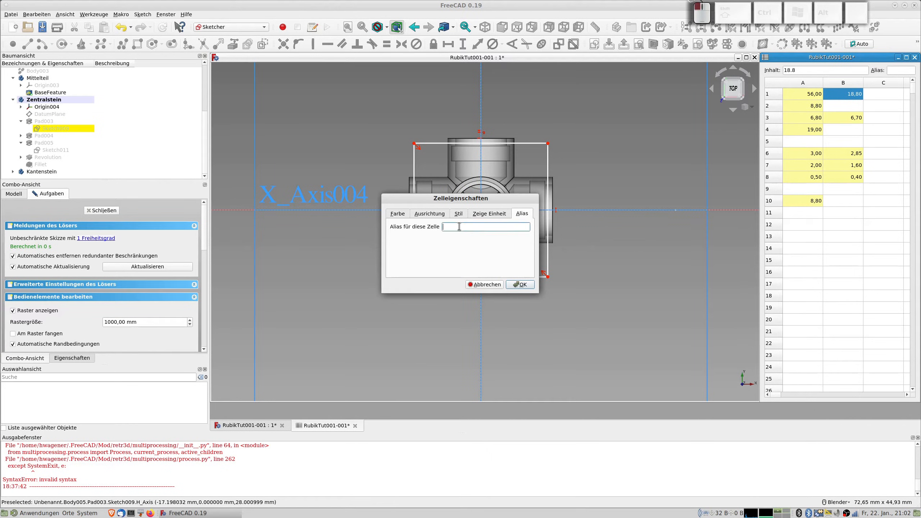
text(bst)
key(Return)
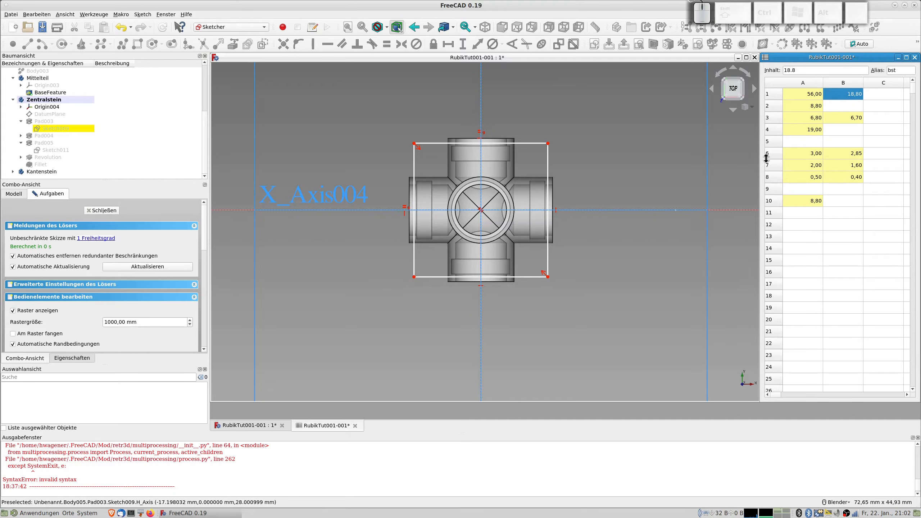
click(892, 119)
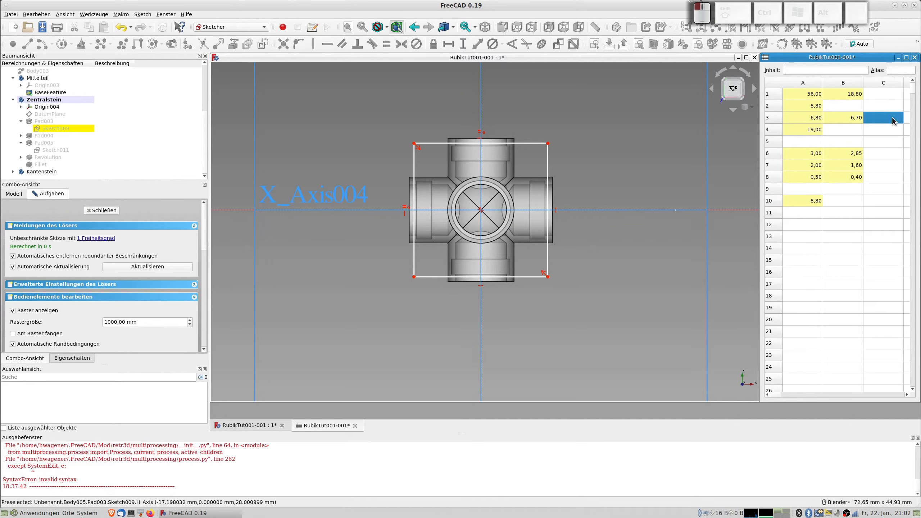
- Constrain the length of the Zentralstein square's right edge with the expression aaa.bst and close the sketch
click(547, 158)
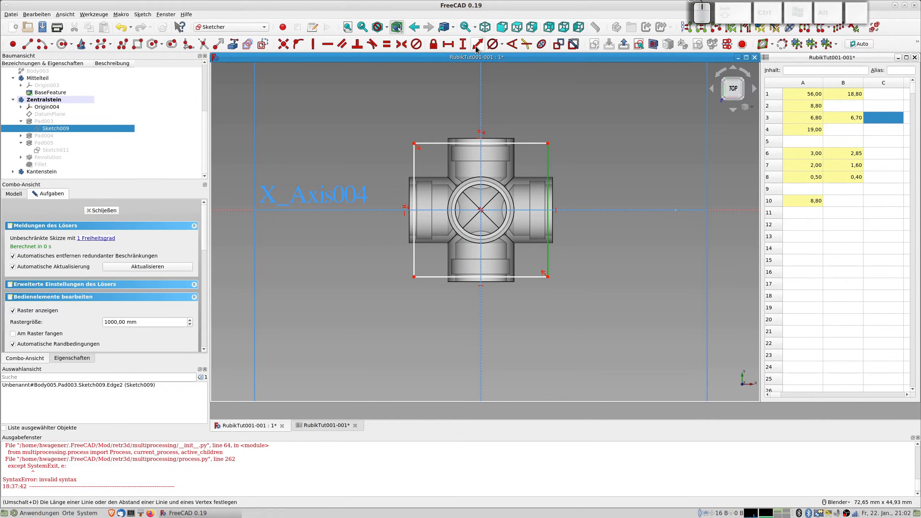
click(477, 44)
click(588, 54)
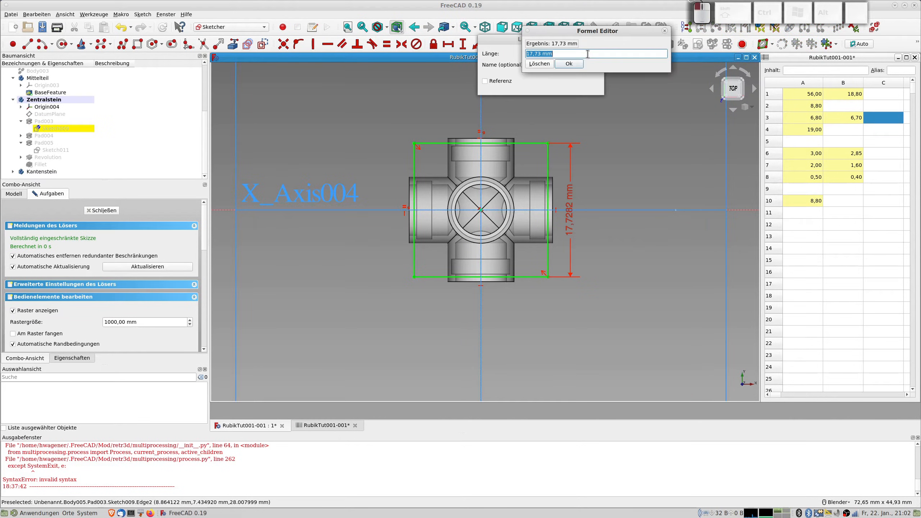
text(aaa.bst)
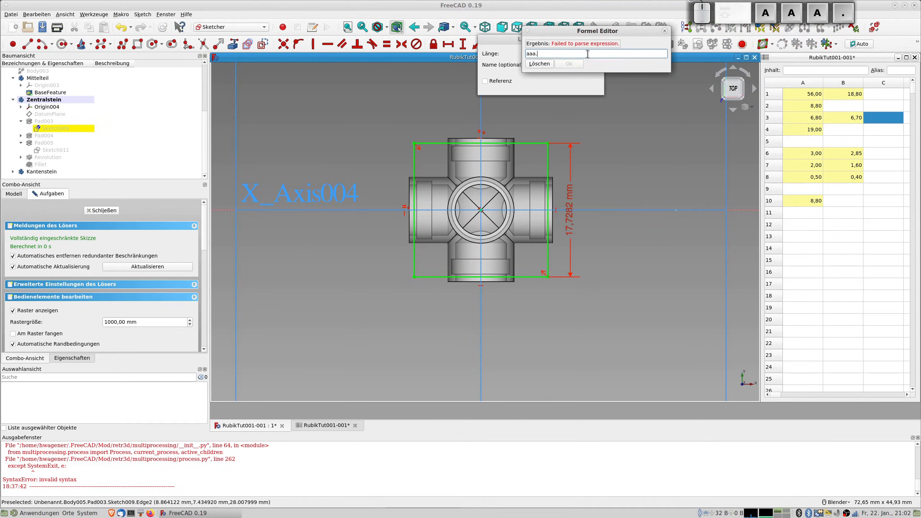
key(Return)
key(Tab)
key(Tab)
key(Return)
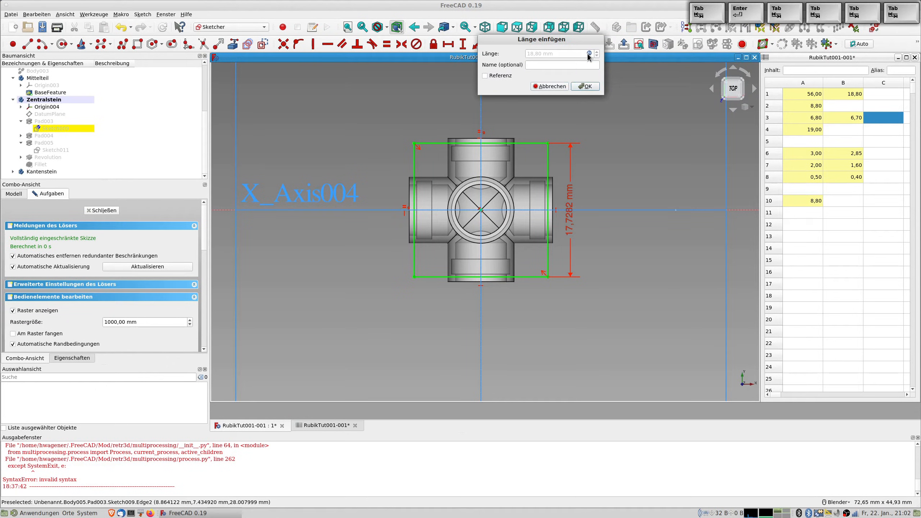
key(Return)
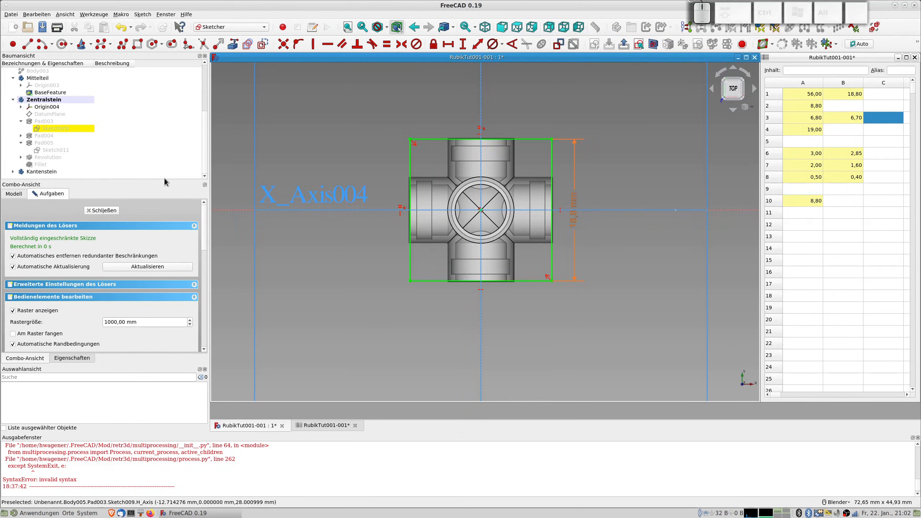
click(104, 210)
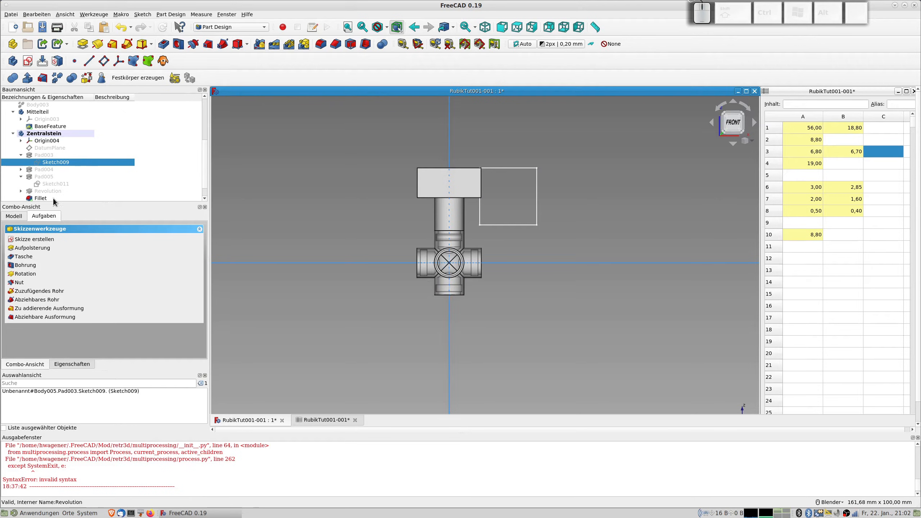
- Activate the Kantenstein body and reopen its square sketch for editing
scroll(53, 196, down, 1)
click(13, 191)
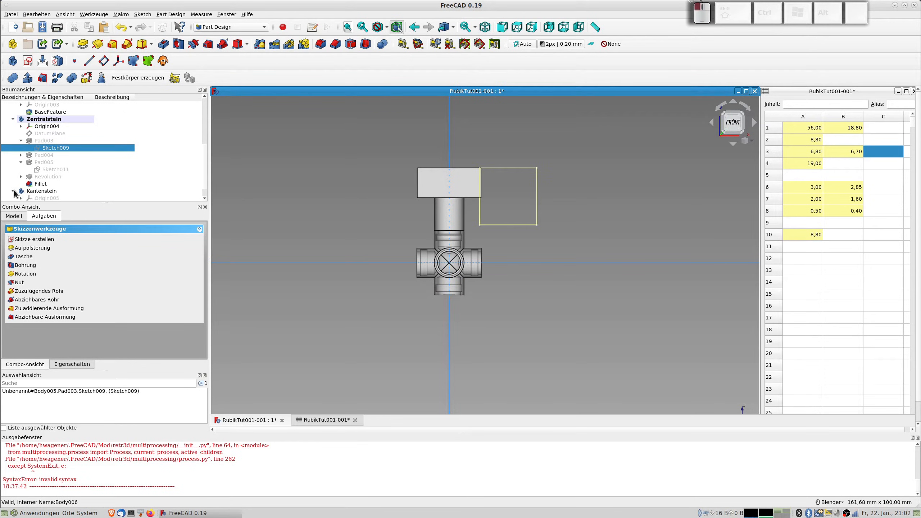
scroll(62, 190, down, 1)
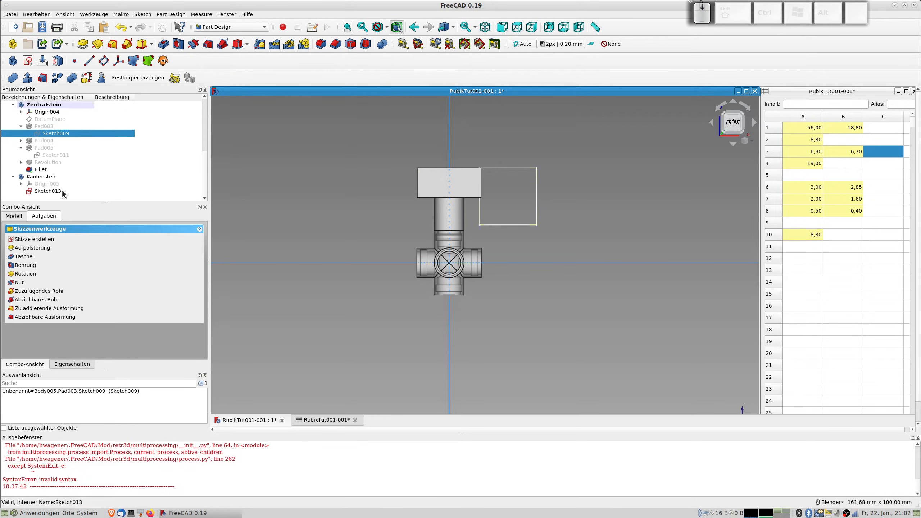
double_click(46, 176)
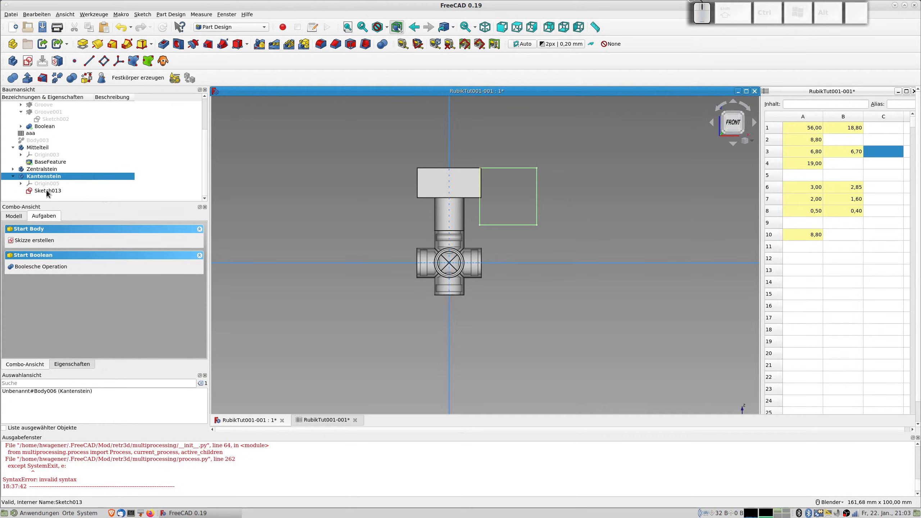
double_click(46, 190)
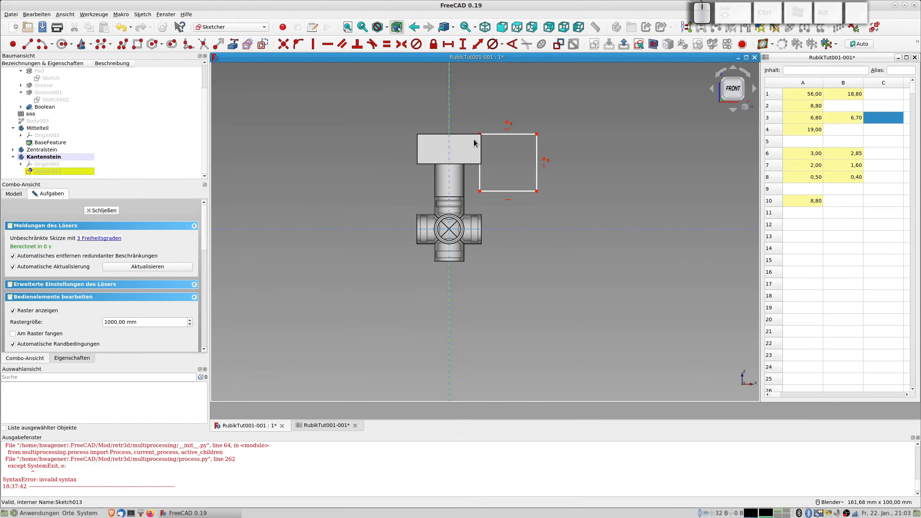
click(531, 136)
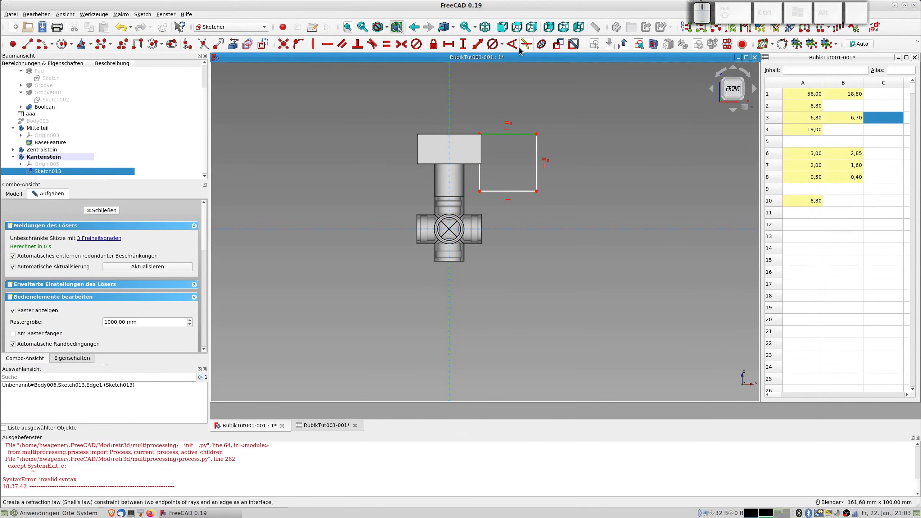
click(476, 45)
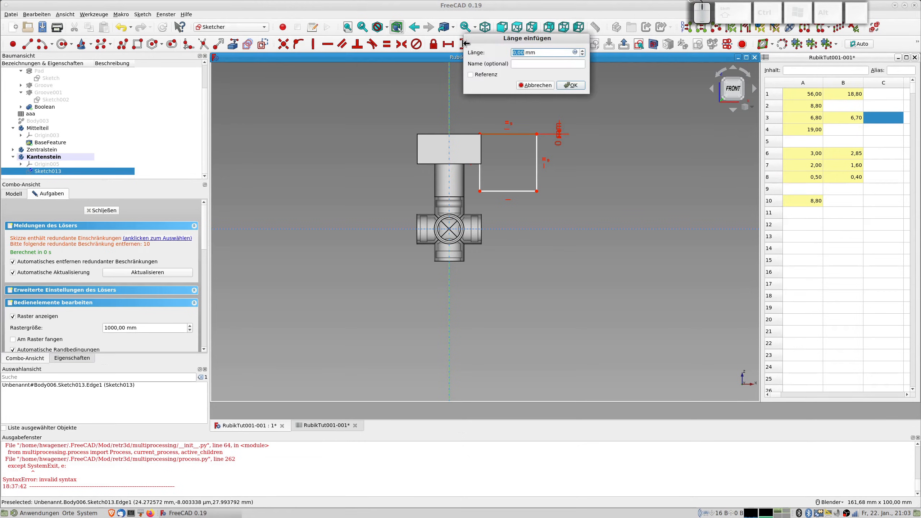
click(541, 87)
- Add a horizontal distance constraint to the Kantenstein square's upper edge, driven by the expression aaa.bst
click(509, 134)
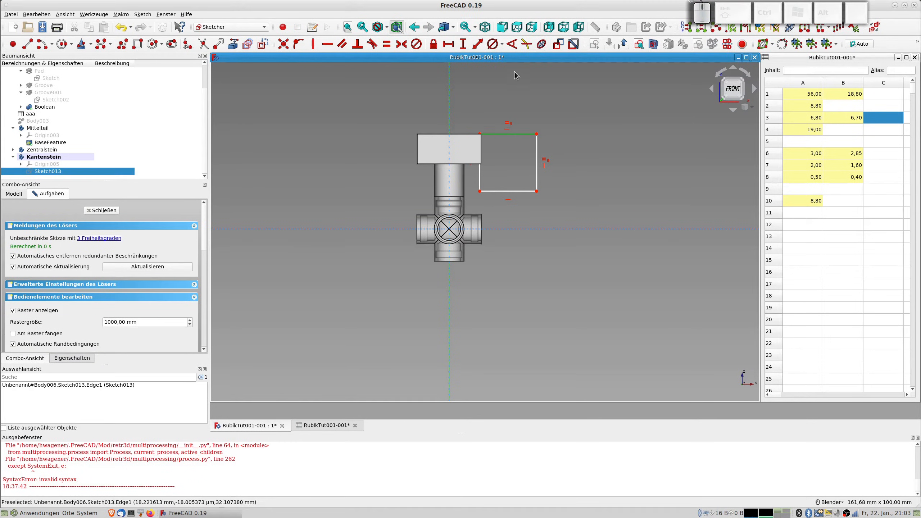
click(449, 44)
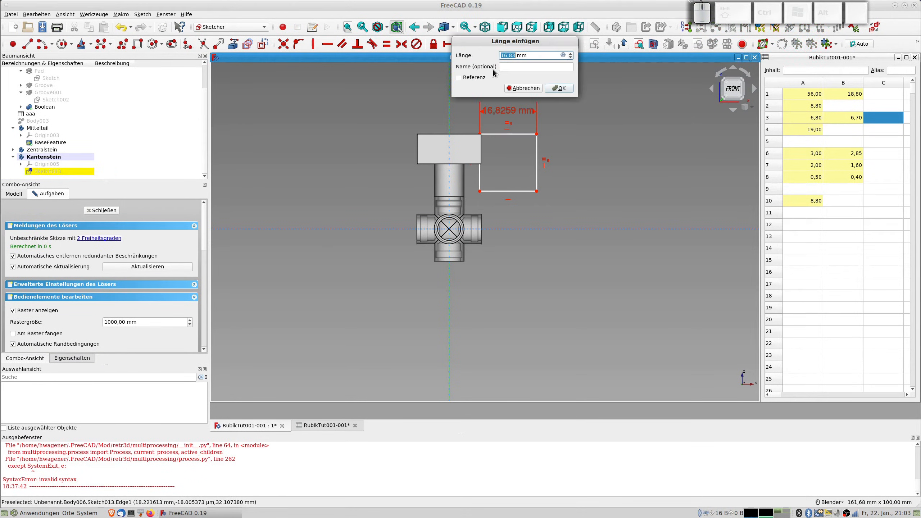
click(562, 56)
text(aaa.)
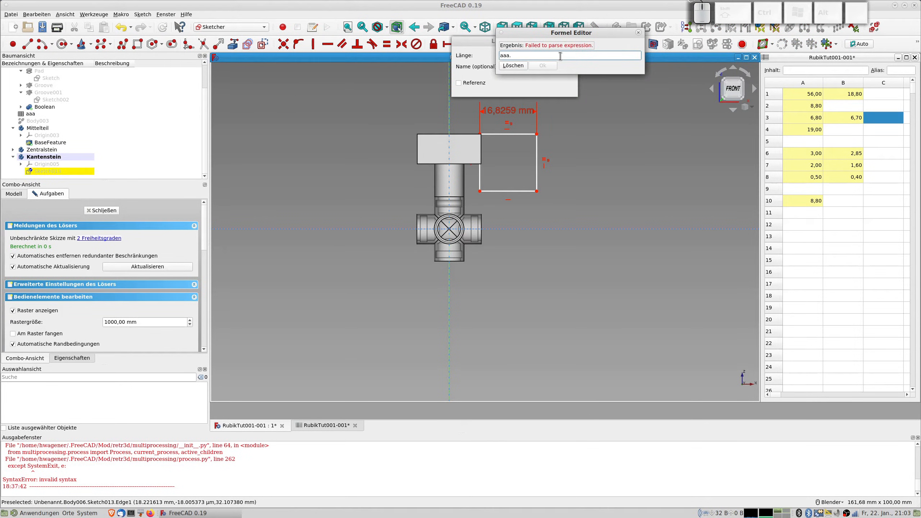
text(bst)
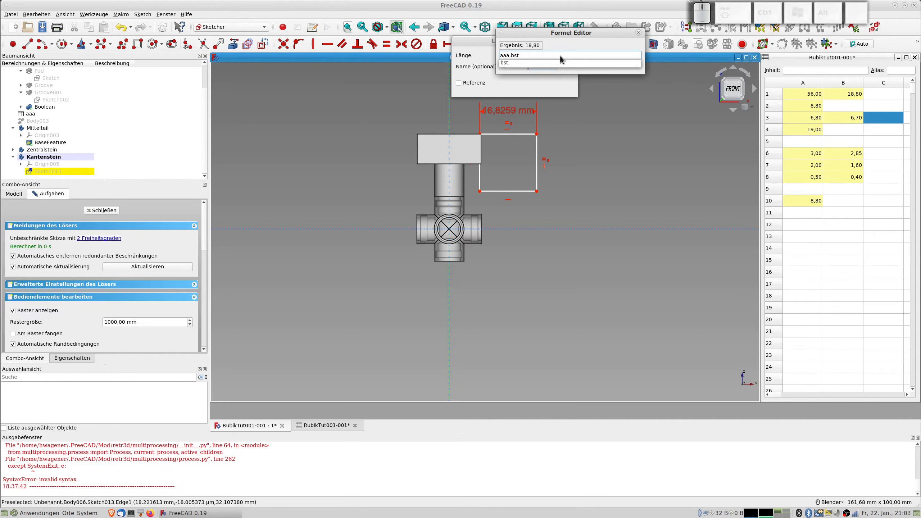
key(Tab)
key(Tab)
key(Tab)
key(Return)
key(Tab)
key(Tab)
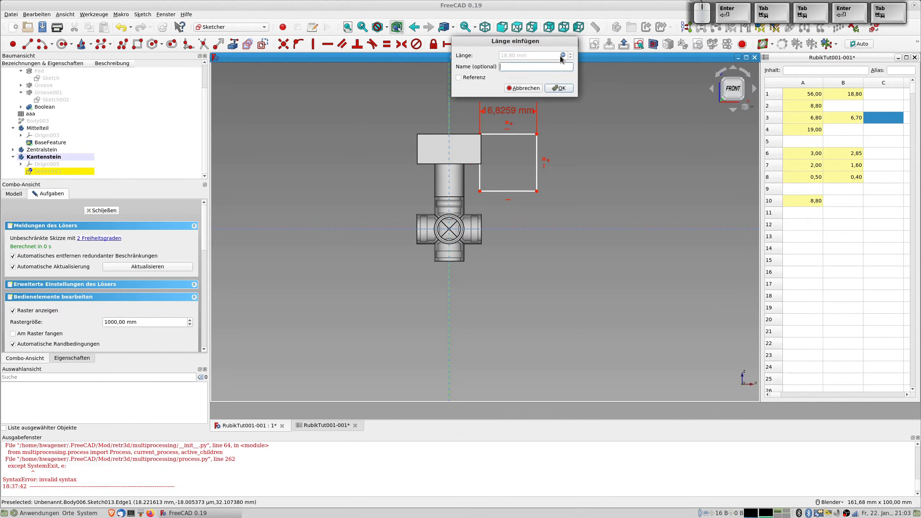
key(Tab)
key(Return)
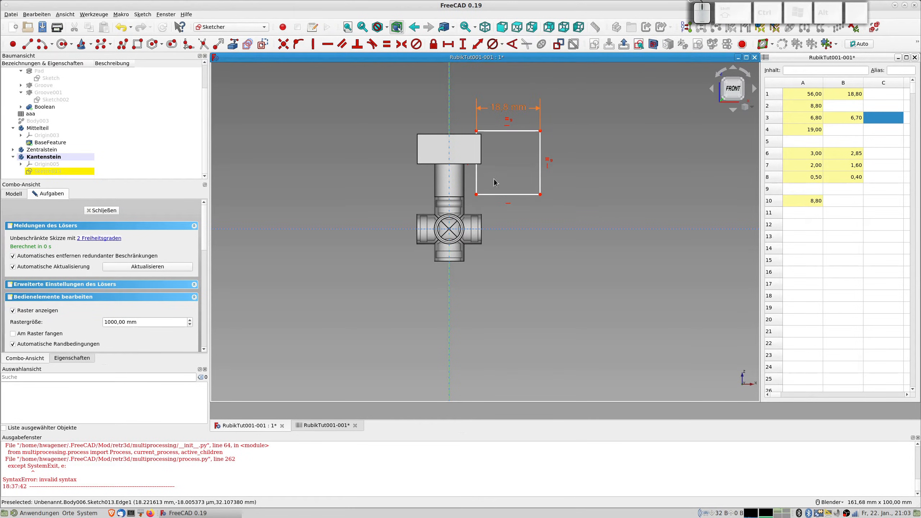
- Constrain the horizontal distance from the Kantenstein square's lower-left corner to the vertical axis with the expression aaa.bst/2
click(476, 195)
click(450, 112)
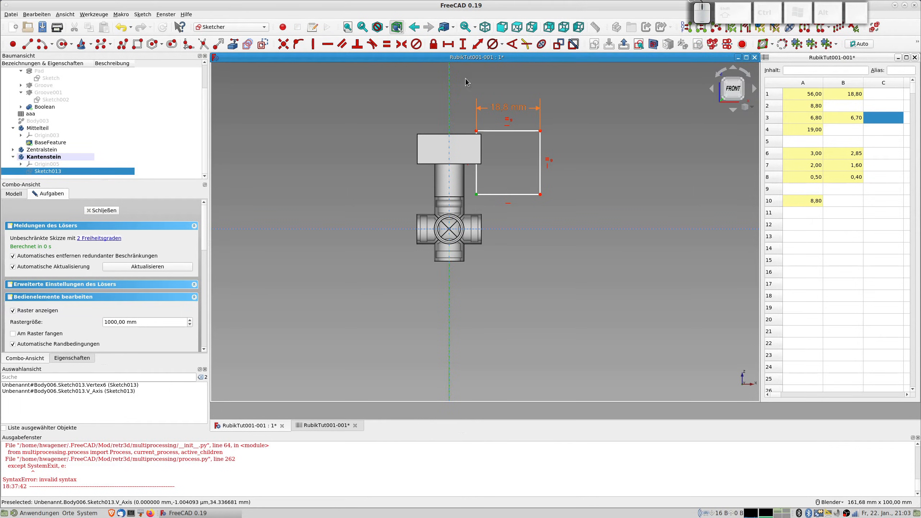
click(477, 44)
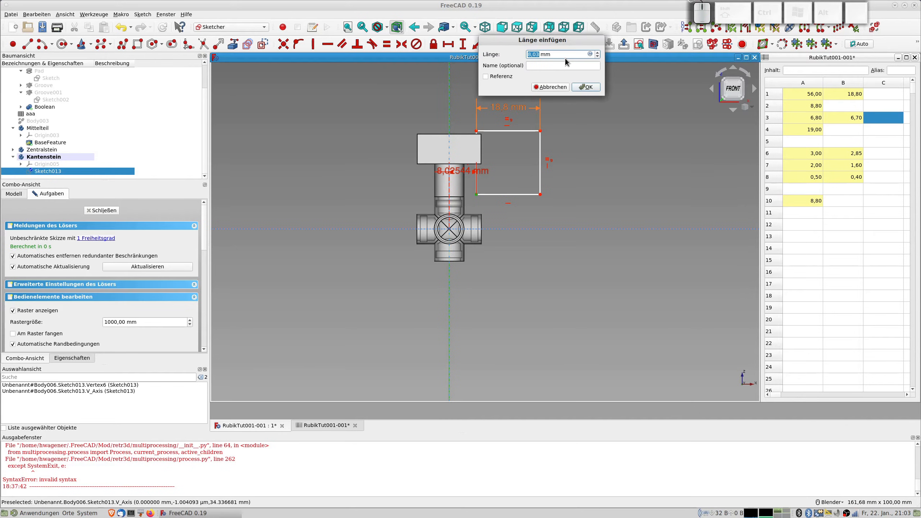
click(590, 53)
text(aaa.bst/2)
click(568, 64)
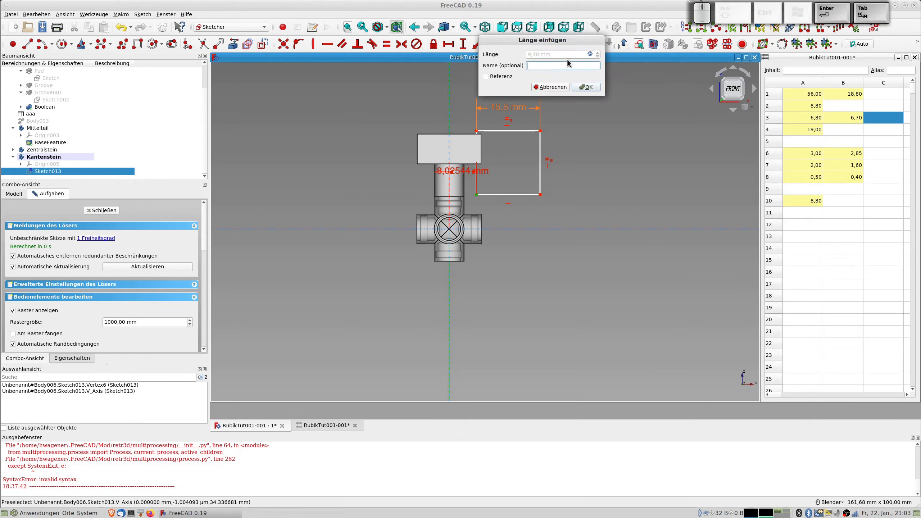
key(Tab)
key(Tab)
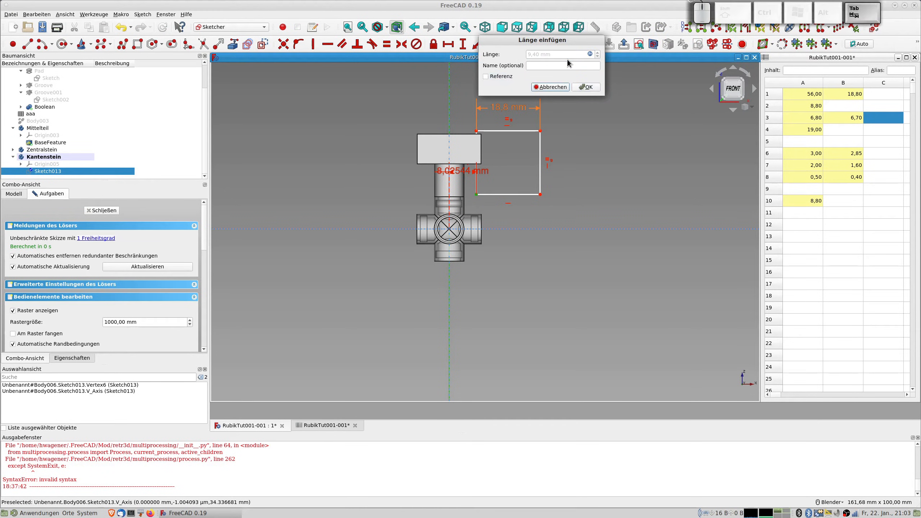
key(Return)
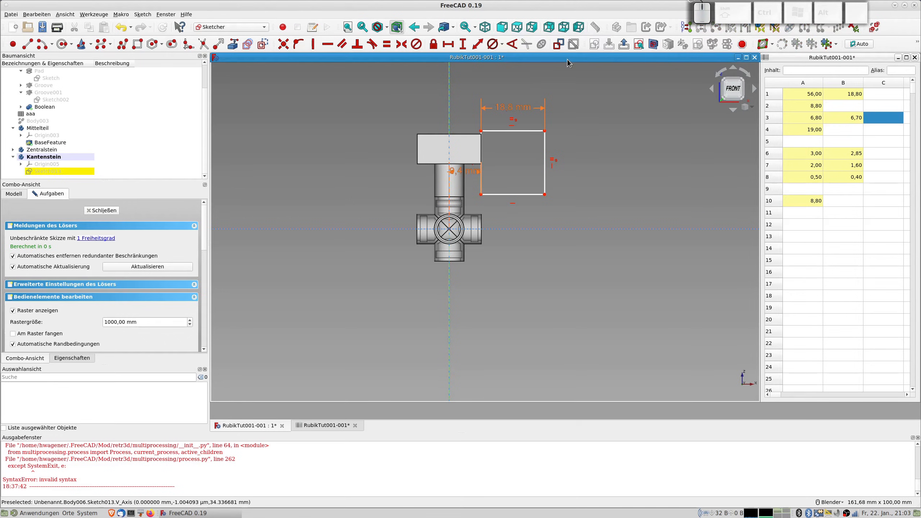
- Add a vertical distance constraint between the square's upper-left corner and the horizontal axis, driven by the expression aaa.bst/2
click(481, 130)
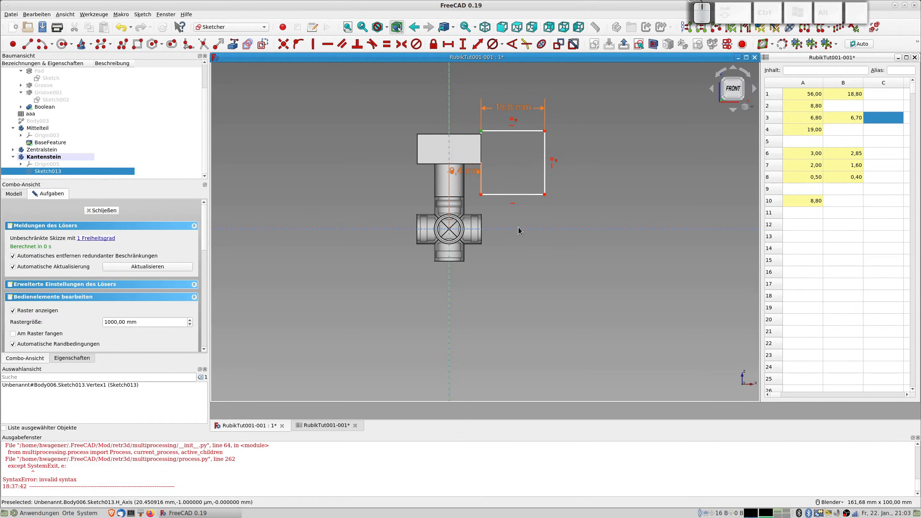
click(519, 228)
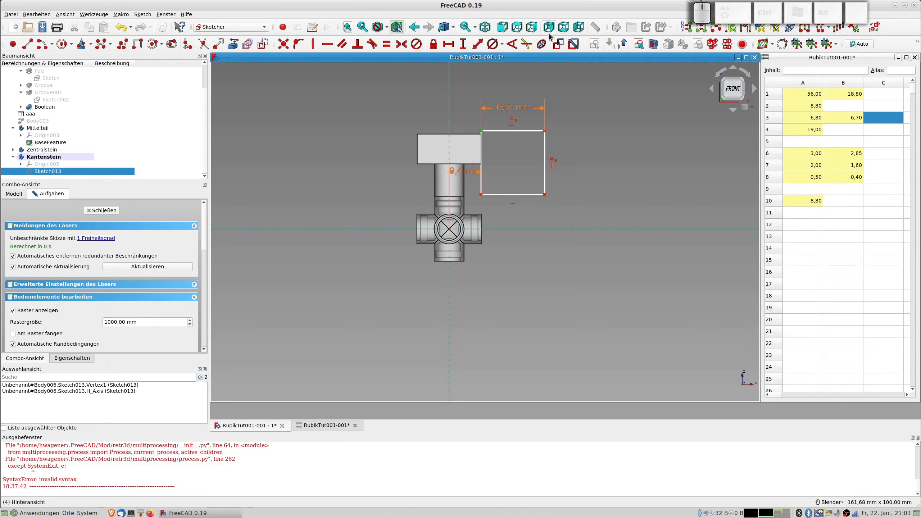
click(475, 45)
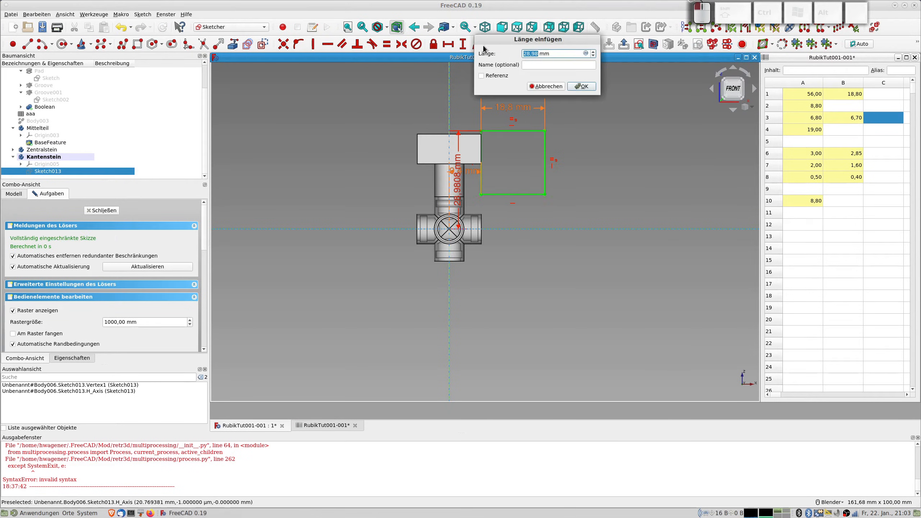
click(587, 54)
text(aaa)
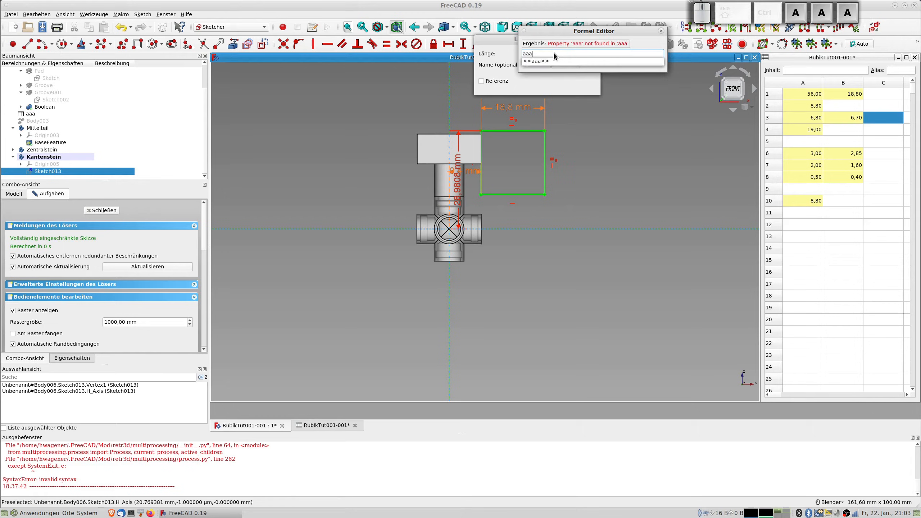
text(.breite)
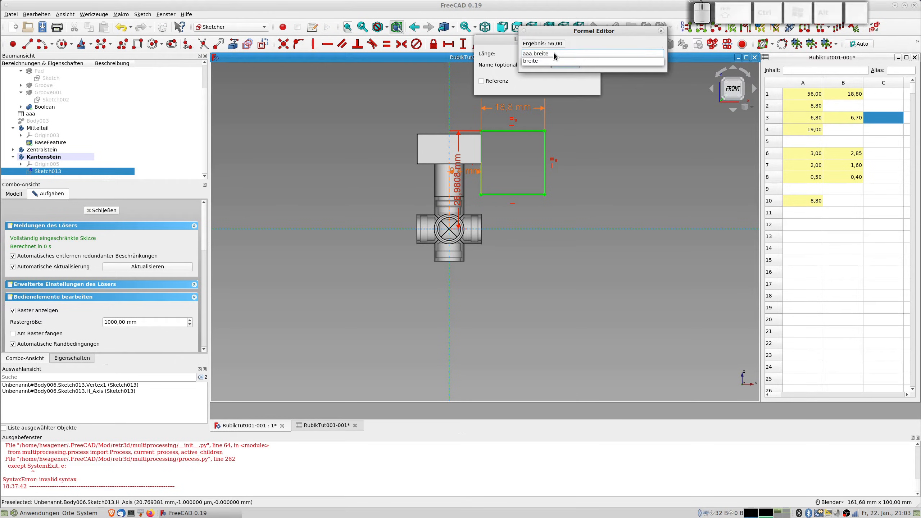
text(/2)
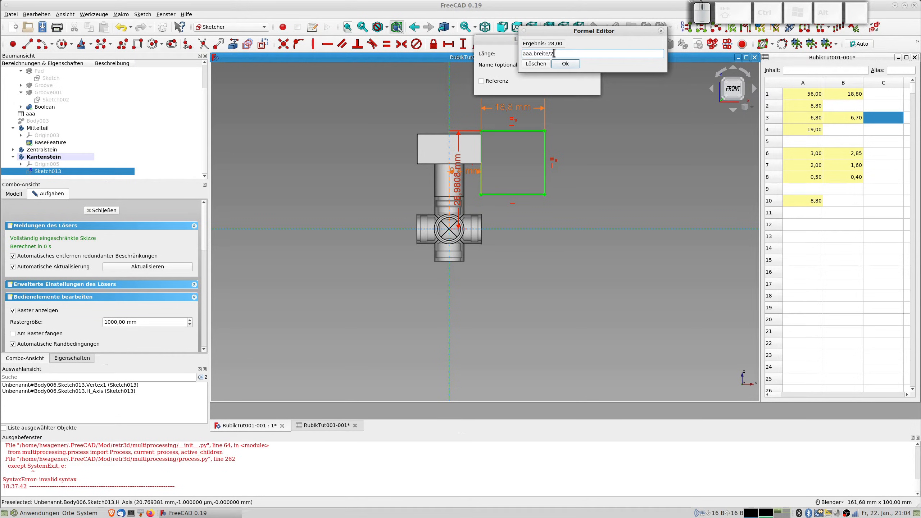
key(BackSpace)
key(BackSpace)
key(BackSpace)
key(BackSpace)
key(BackSpace)
key(BackSpace)
key(BackSpace)
key(BackSpace)
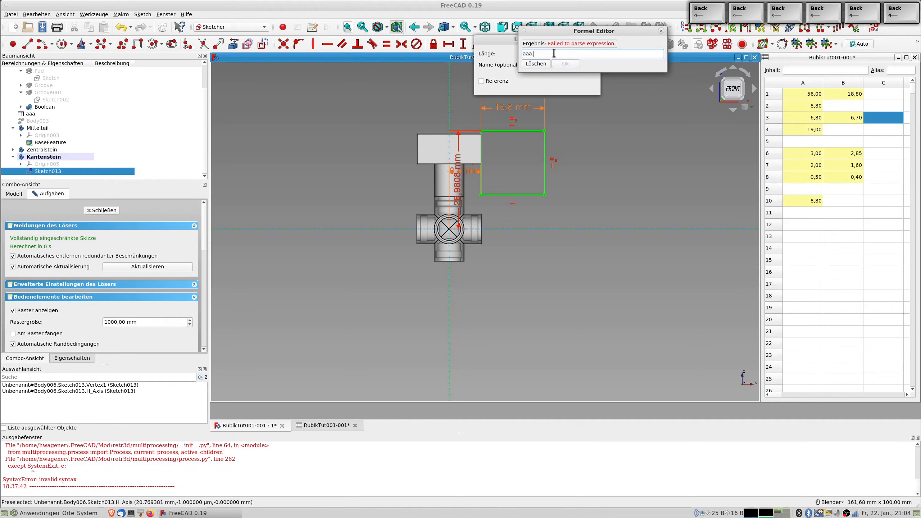
text(bst/2)
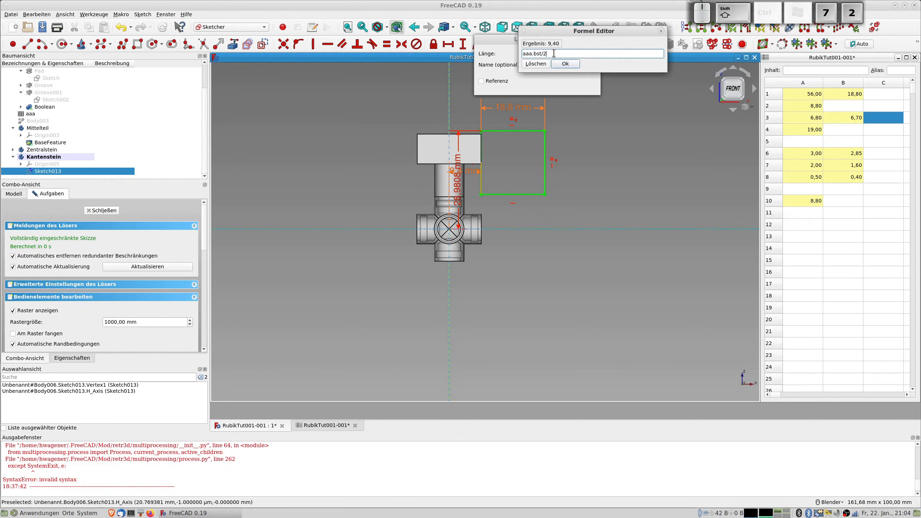
key(Return)
key(Tab)
key(Tab)
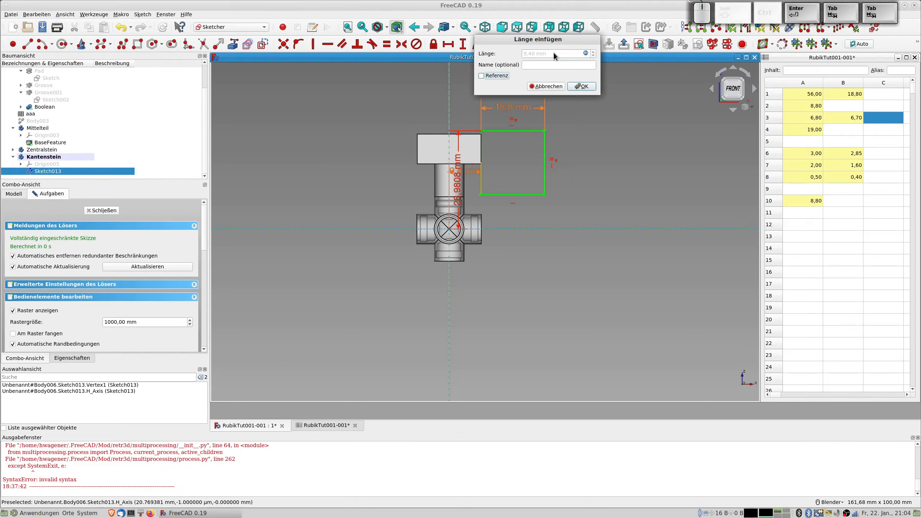
key(Tab)
key(Return)
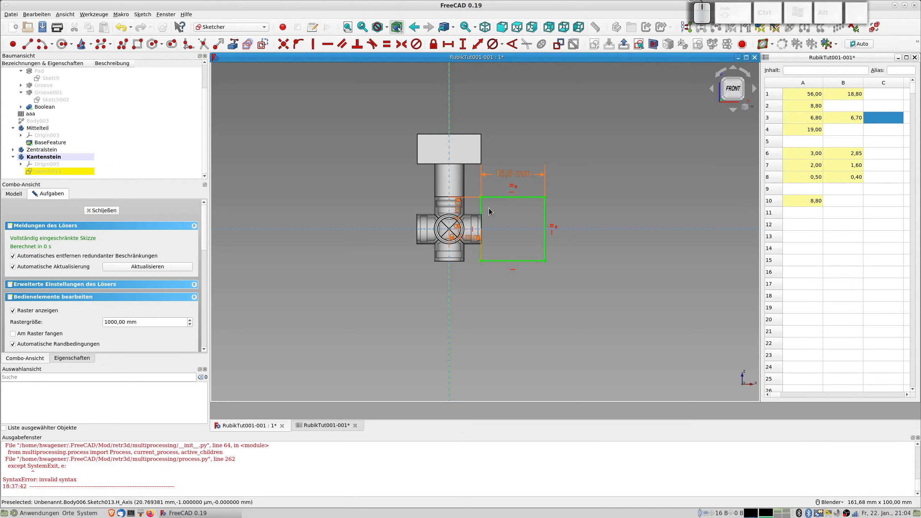
- Change the expression of the square's vertical distance to the horizontal axis to aaa.breite/2 and close the sketch
double_click(460, 212)
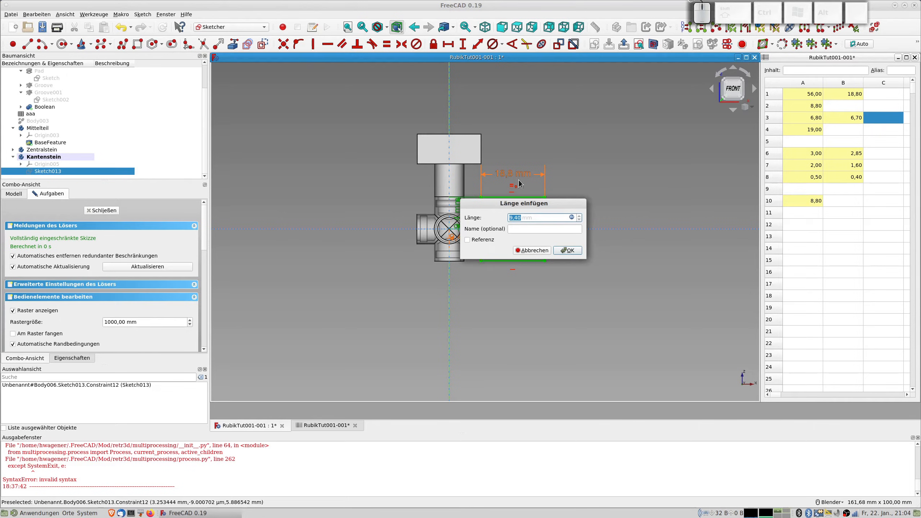
click(576, 217)
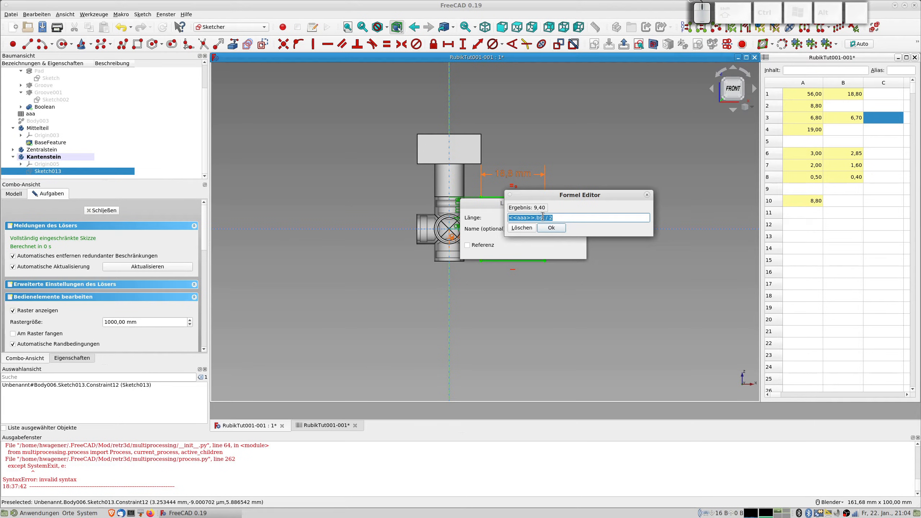
click(564, 216)
key(BackSpace)
key(BackSpace)
key(BackSpace)
key(BackSpace)
key(BackSpace)
key(BackSpace)
key(BackSpace)
text(breite/2)
key(Return)
key(Tab)
key(Tab)
key(Tab)
key(Tab)
key(Return)
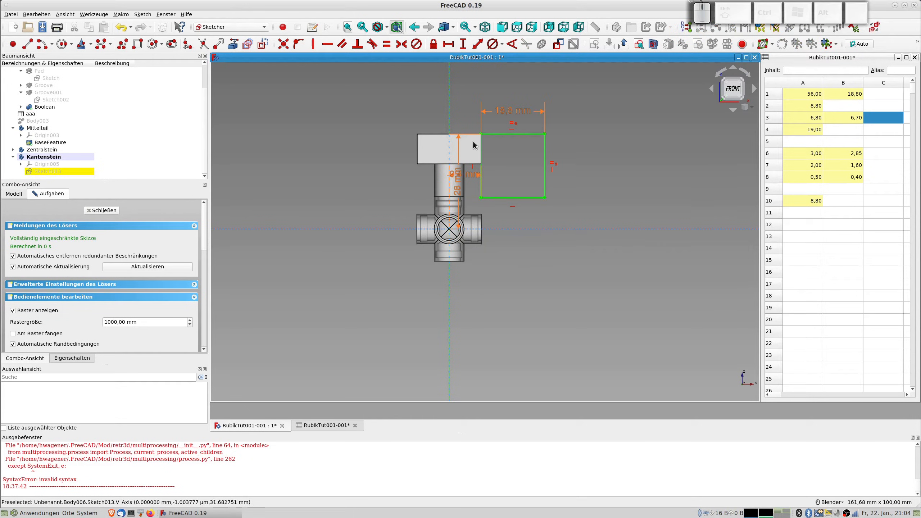
scroll(473, 145, up, 4)
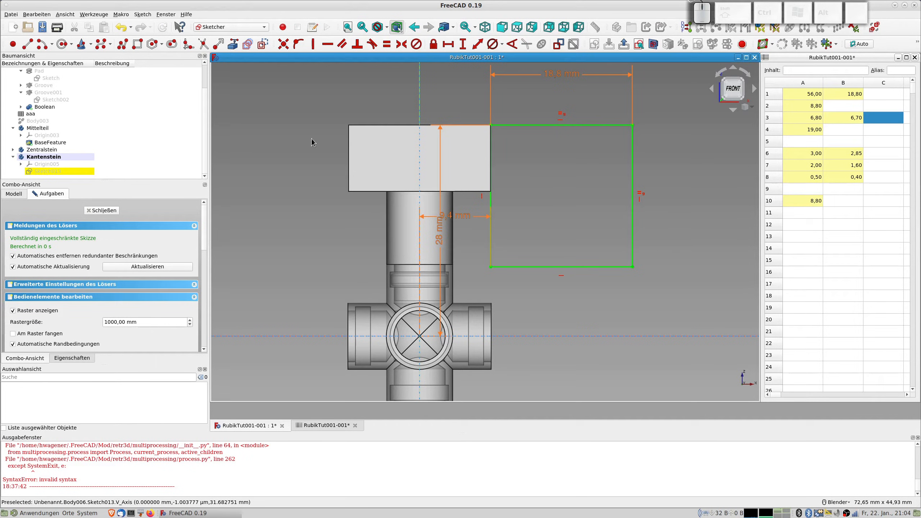
click(110, 210)
- Pad the Kantenstein square symmetrically to its sketch plane with the length expression aaa.bst
middle_drag(374, 237, 573, 259)
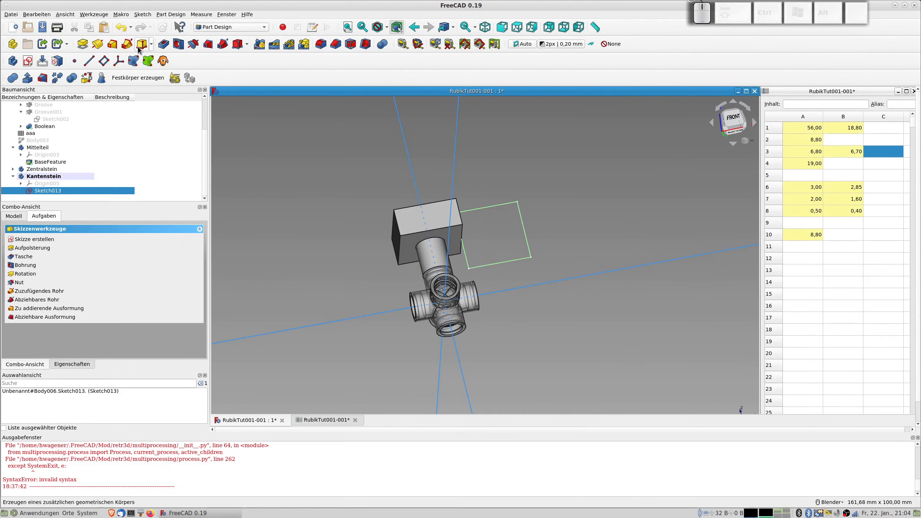
click(86, 47)
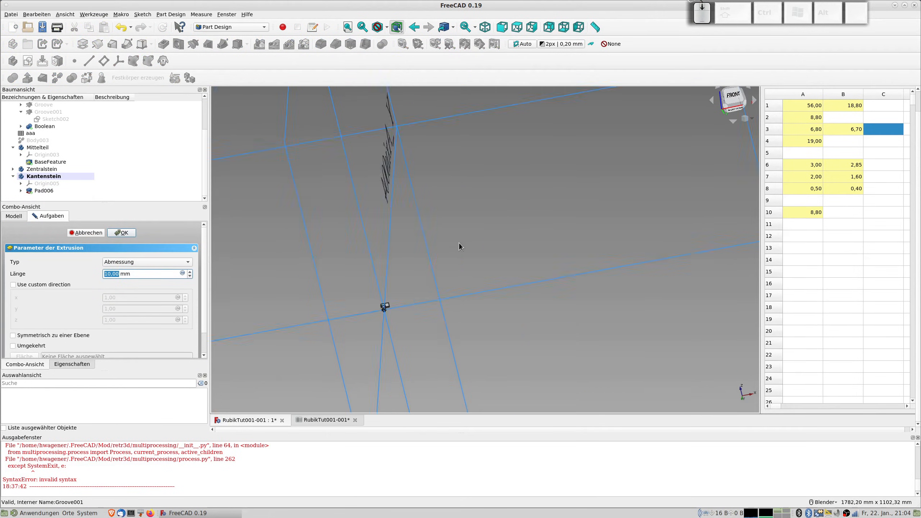
shift+middle_drag(383, 364, 547, 187)
scroll(543, 214, up, 5)
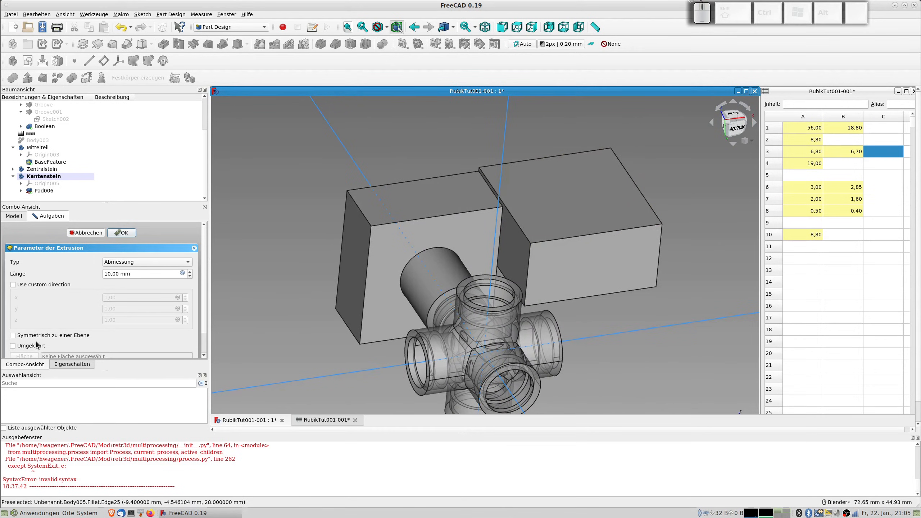
click(13, 335)
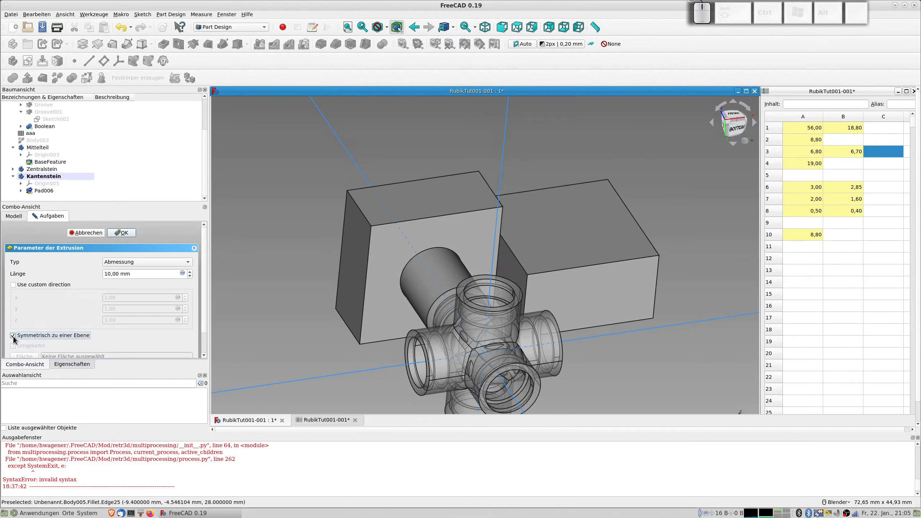
click(182, 273)
text(aaa.bst)
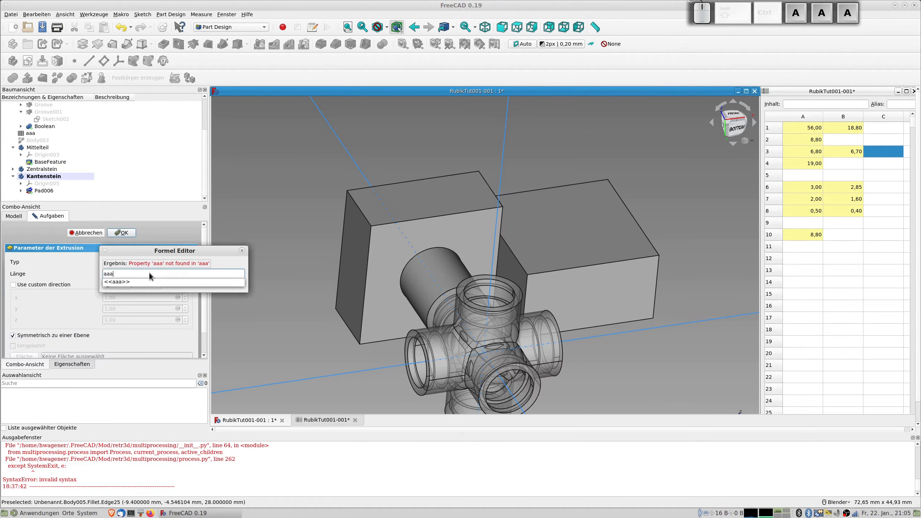
key(Return)
key(Tab)
key(Tab)
key(Return)
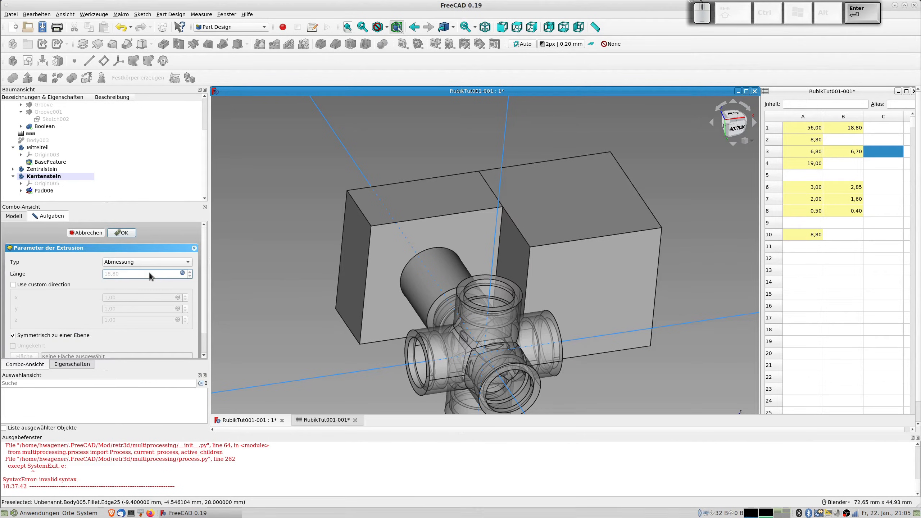
scroll(536, 315, down, 6)
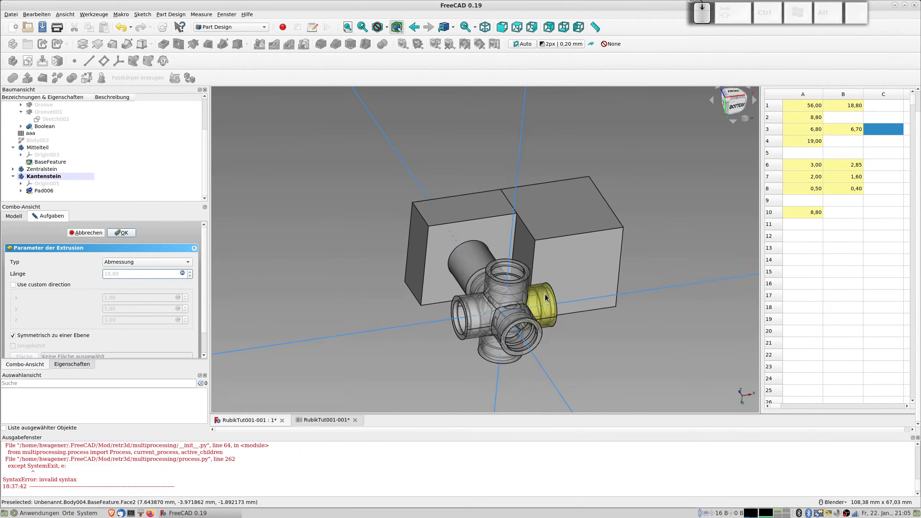
middle_drag(537, 316, 569, 337)
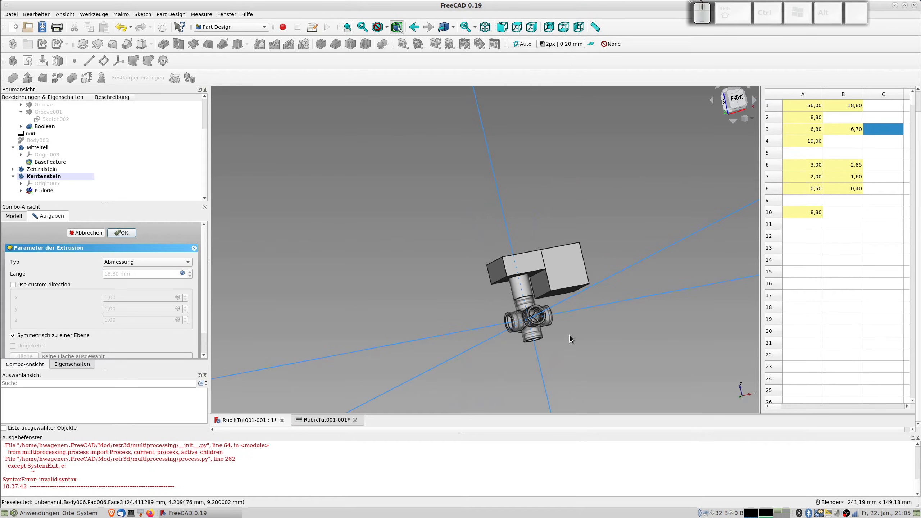
- Enter 37,7 in spreadsheet cell A12 with the alias dminnen, and accept the Kantenstein pad
click(808, 237)
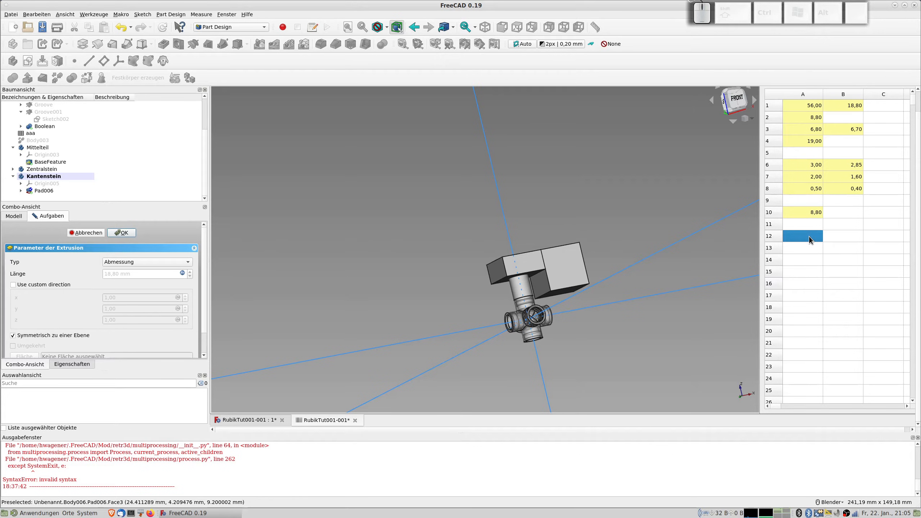
text(37,7)
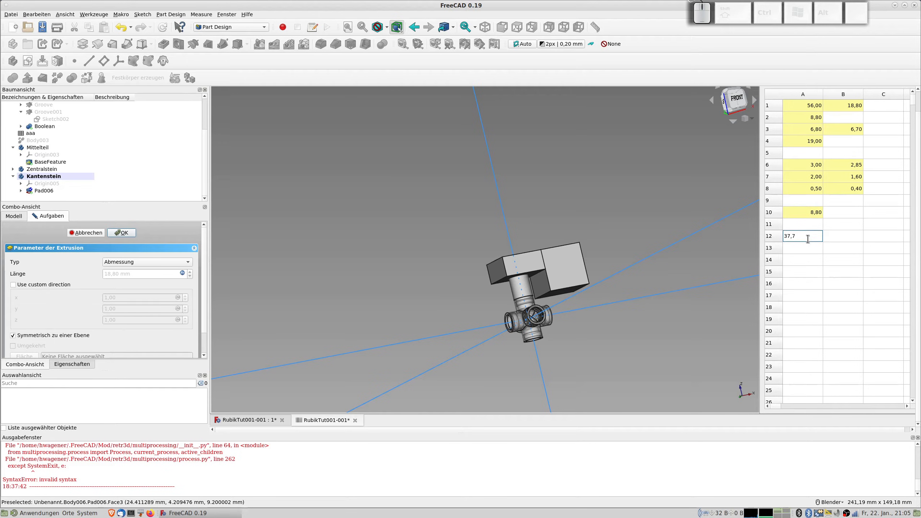
click(810, 236)
right_click(810, 236)
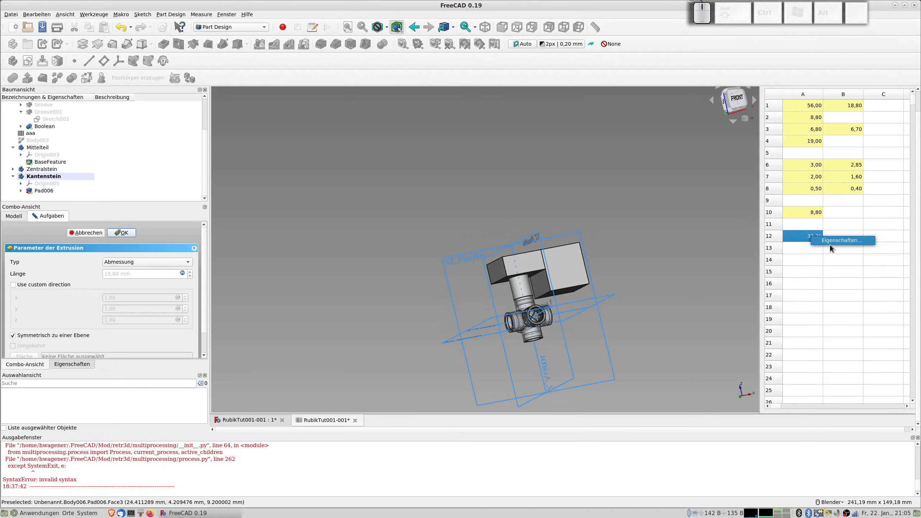
click(830, 245)
click(524, 216)
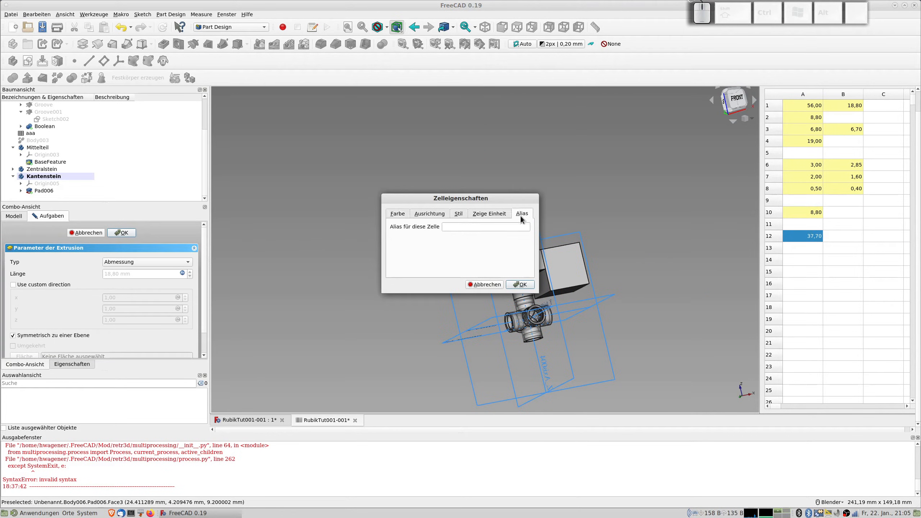
click(466, 227)
text(d)
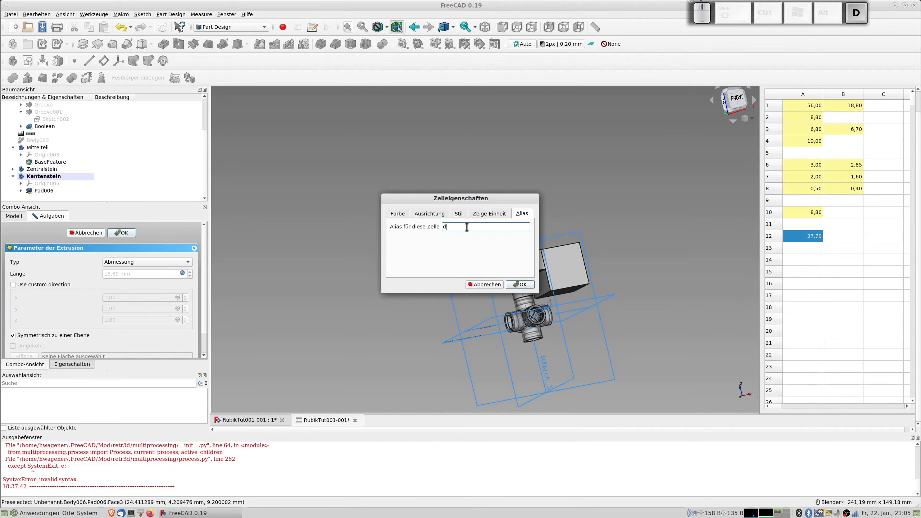
text(minnen)
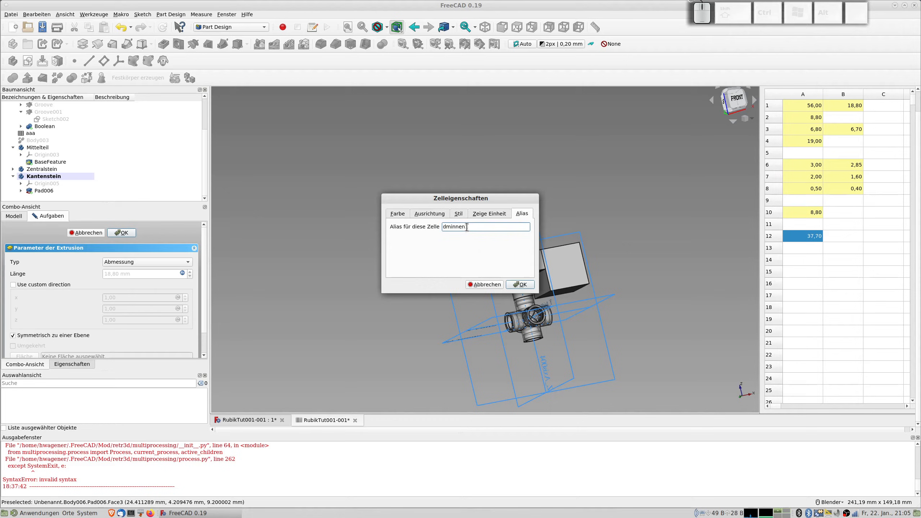
key(Return)
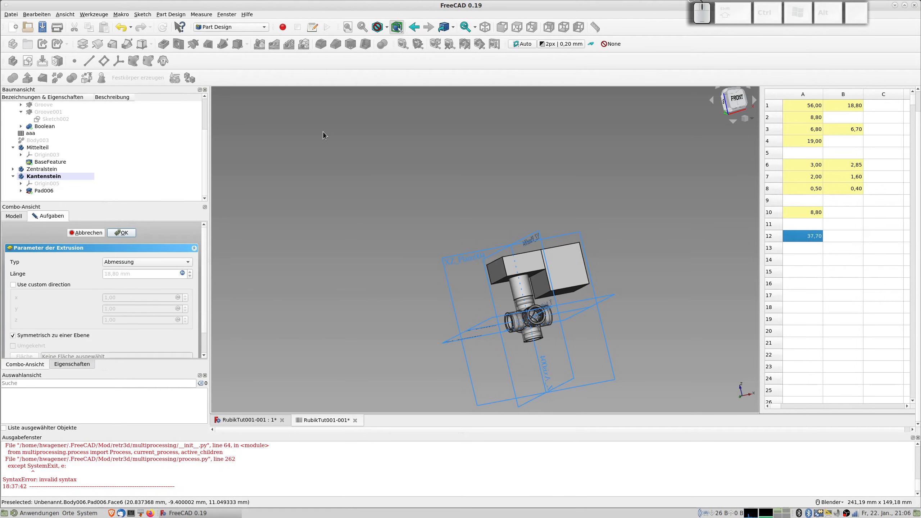
click(122, 233)
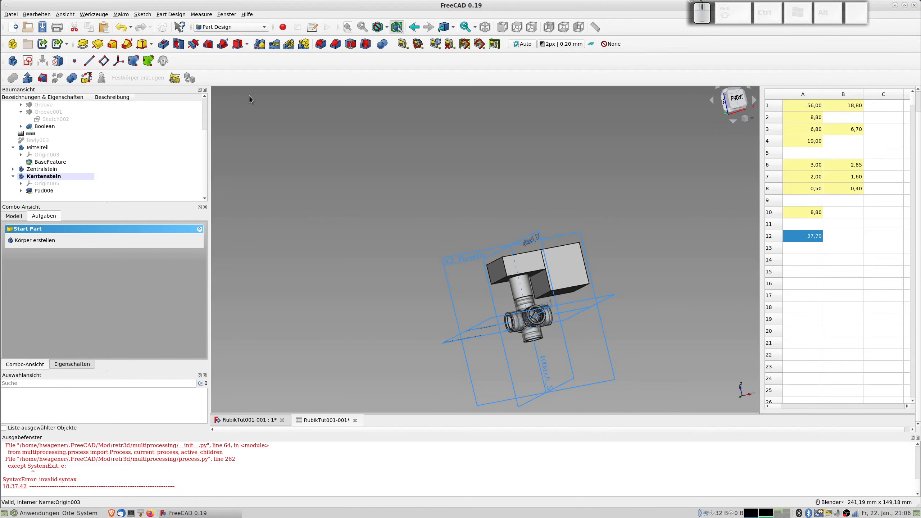
- Start a new sketch on the XZ plane of the Kantenstein body
click(29, 61)
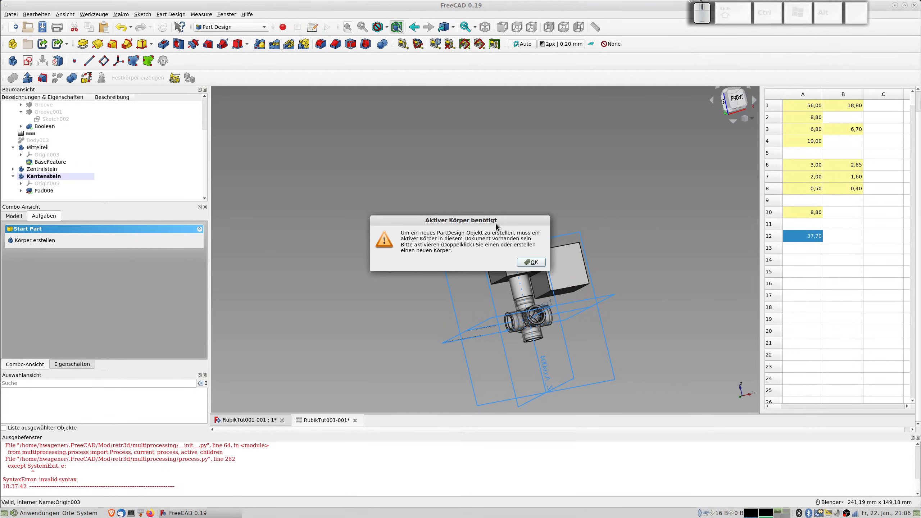
click(532, 262)
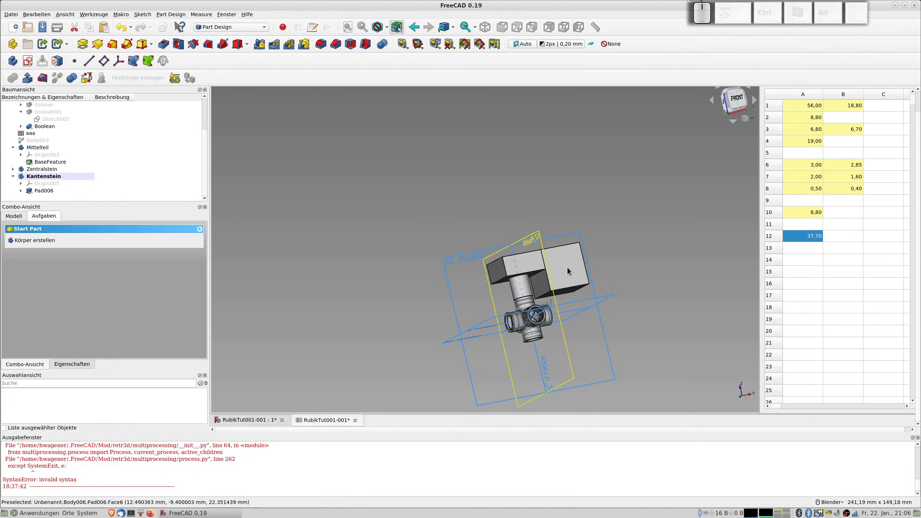
middle_drag(566, 266, 561, 262)
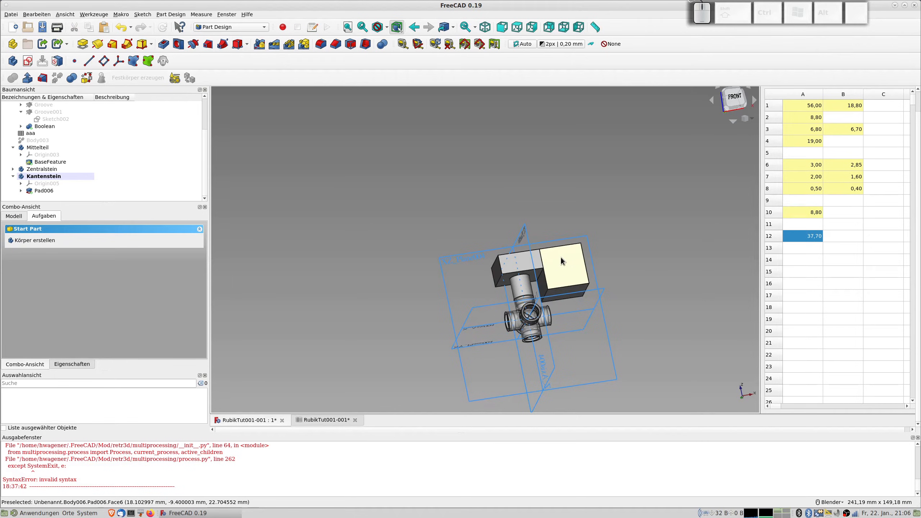
key(1)
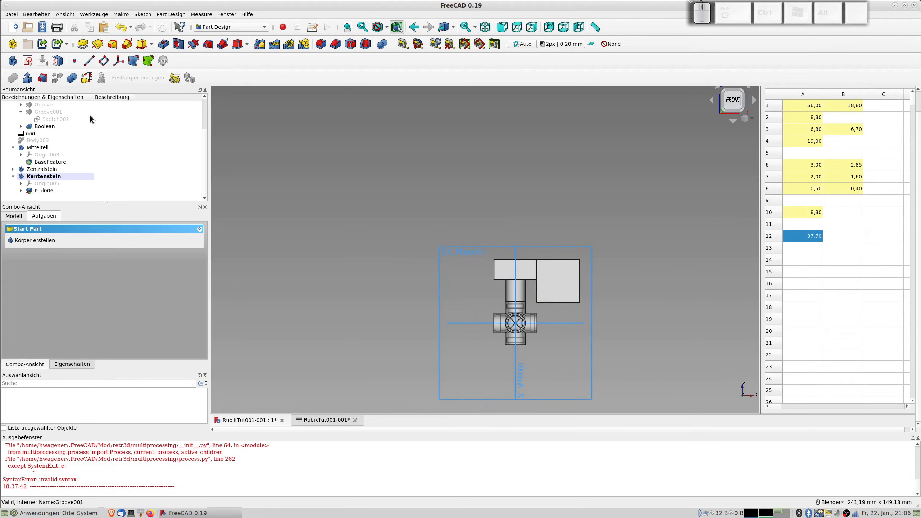
click(28, 61)
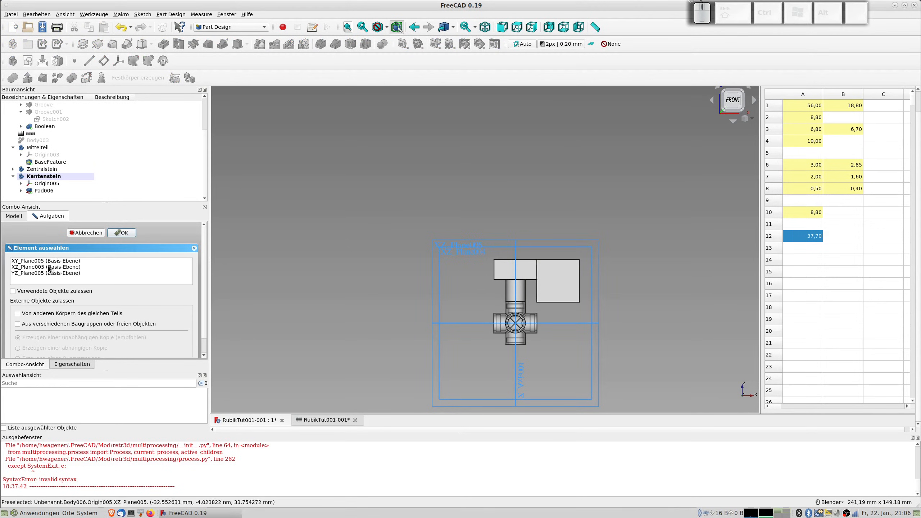
click(32, 266)
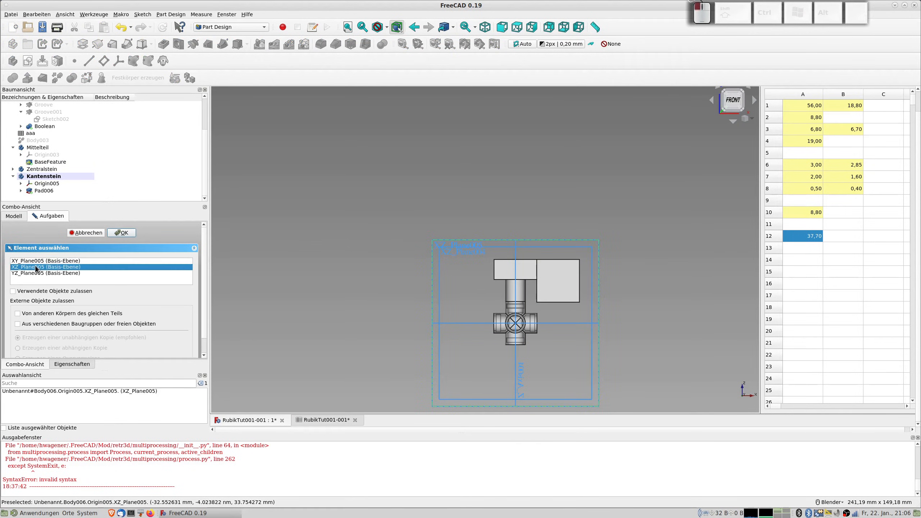
click(120, 233)
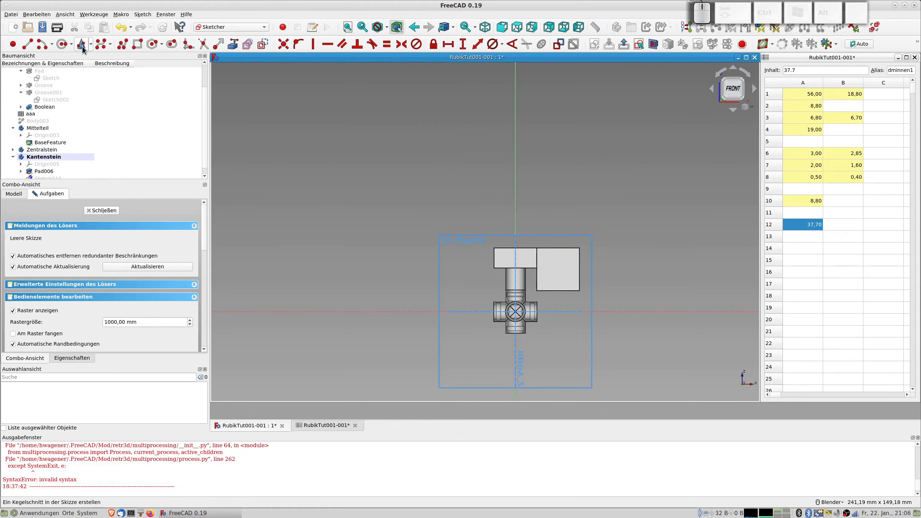
- Draw a circle about 39 mm in diameter centred on the sketch origin
click(63, 43)
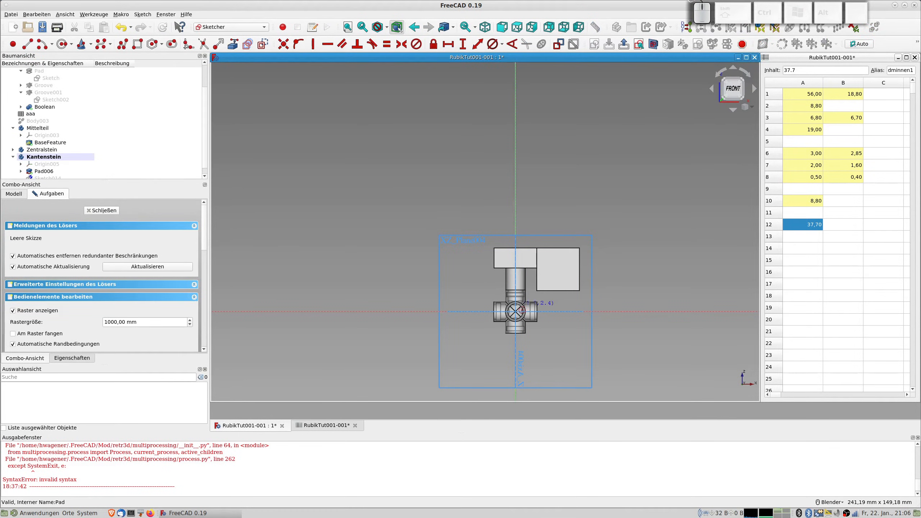
click(515, 311)
click(548, 279)
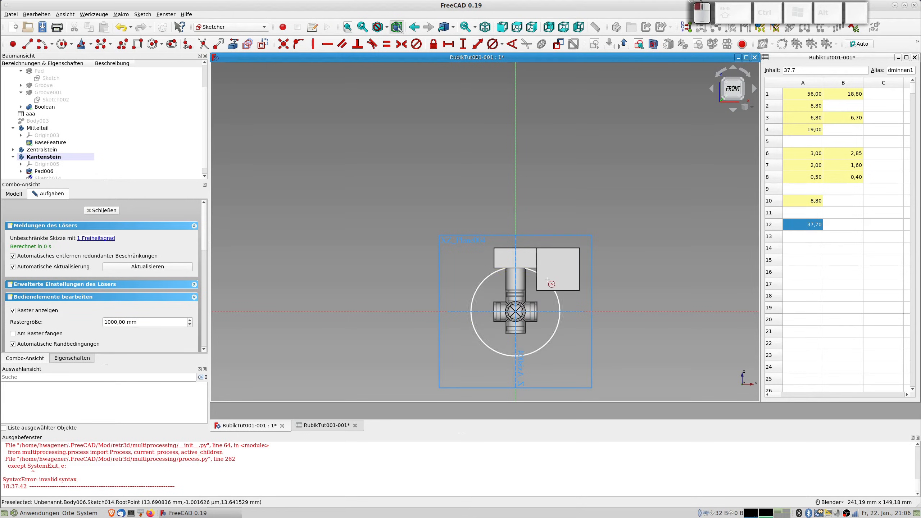
right_click(573, 306)
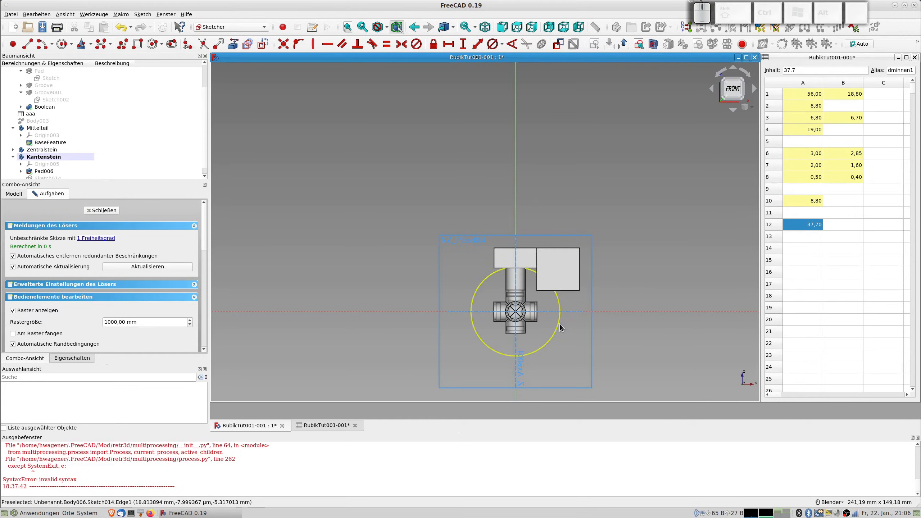
- Constrain the circle's diameter with the expression aaa.dminnen1 and close the sketch
click(559, 320)
click(493, 45)
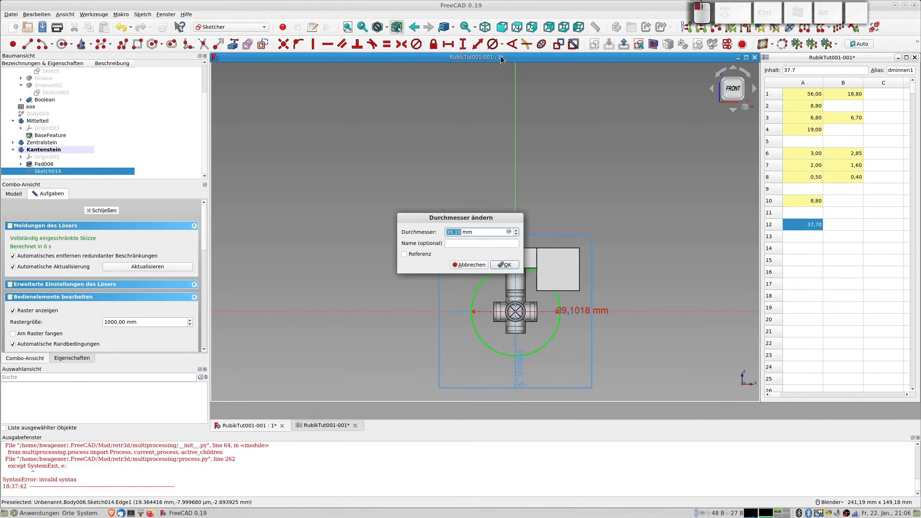
click(508, 232)
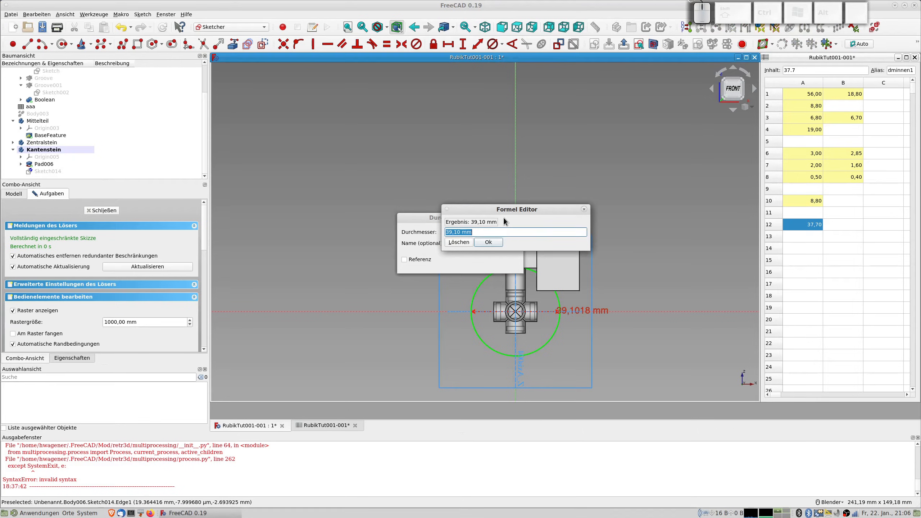
text(aaa.d)
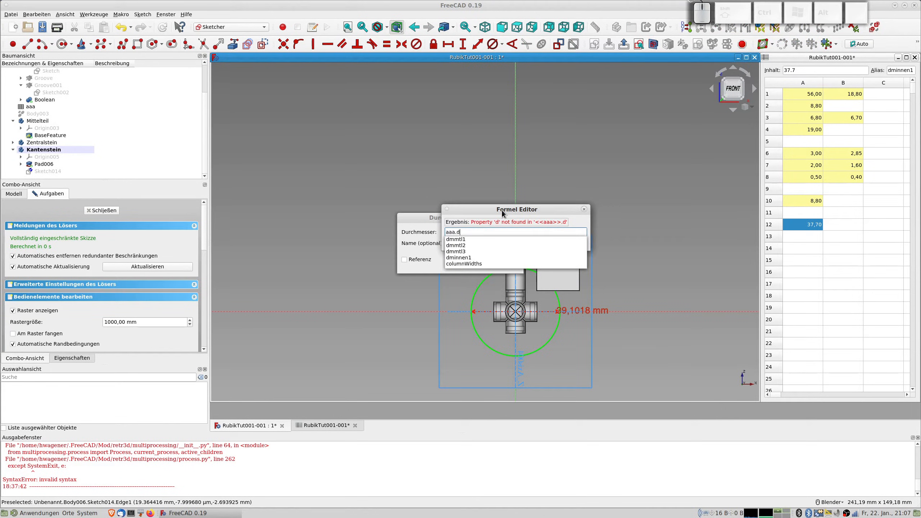
text(minnen1)
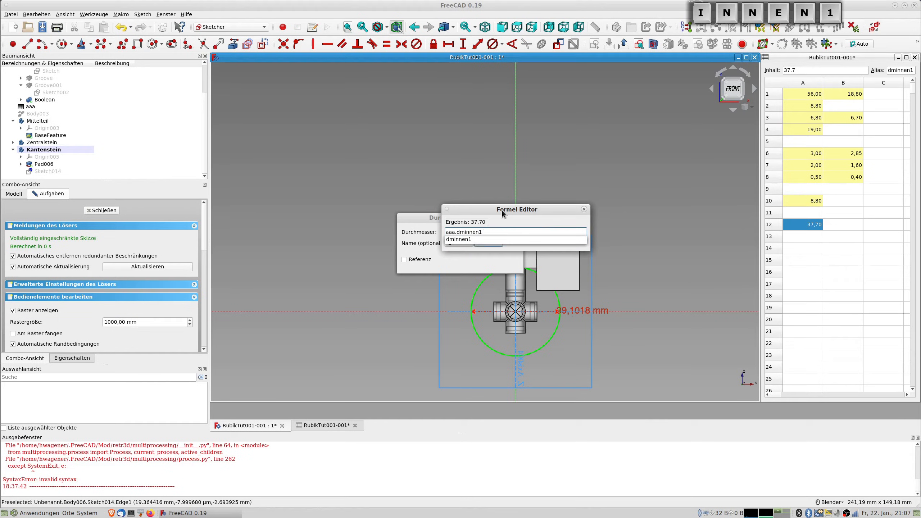
key(Return)
key(Return)
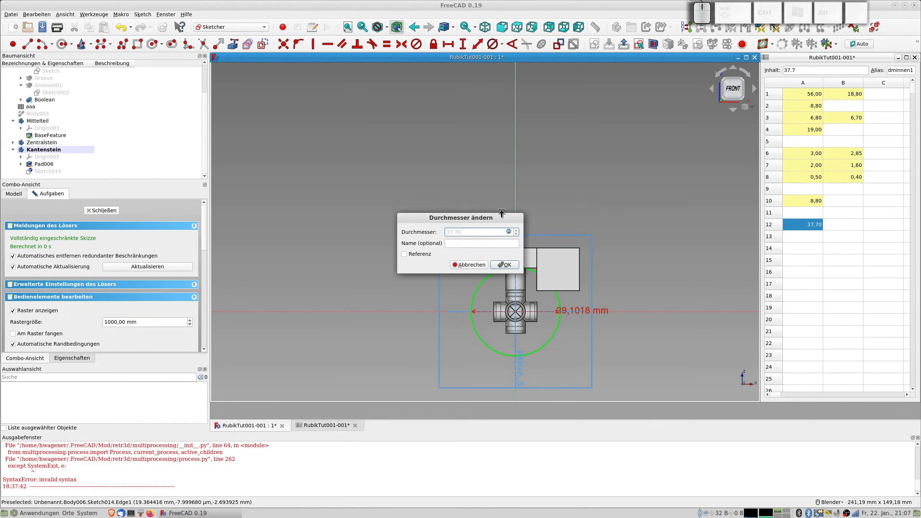
key(Tab)
key(Tab)
key(Tab)
key(Tab)
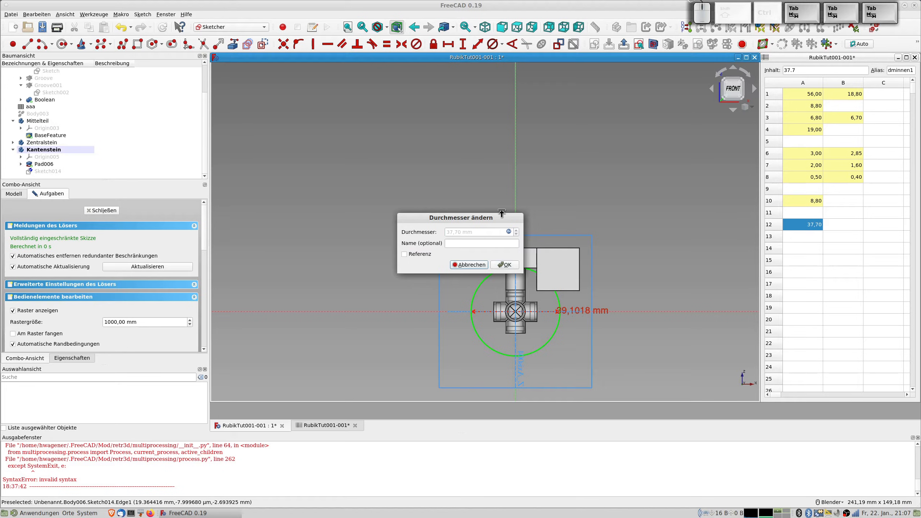
key(Return)
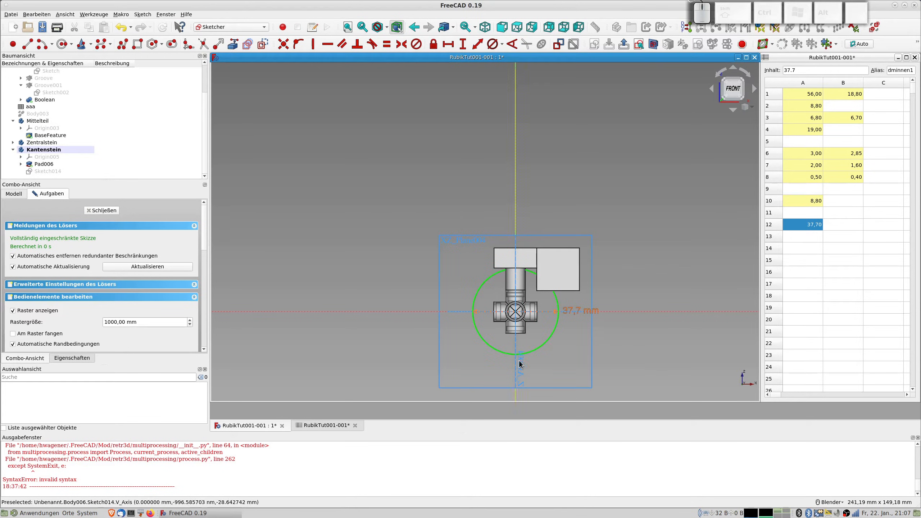
middle_drag(566, 353, 476, 321)
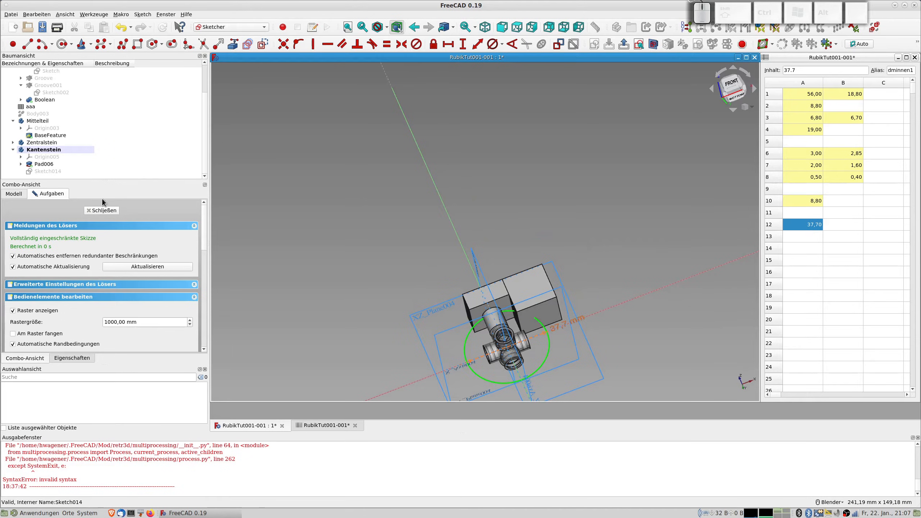
click(111, 210)
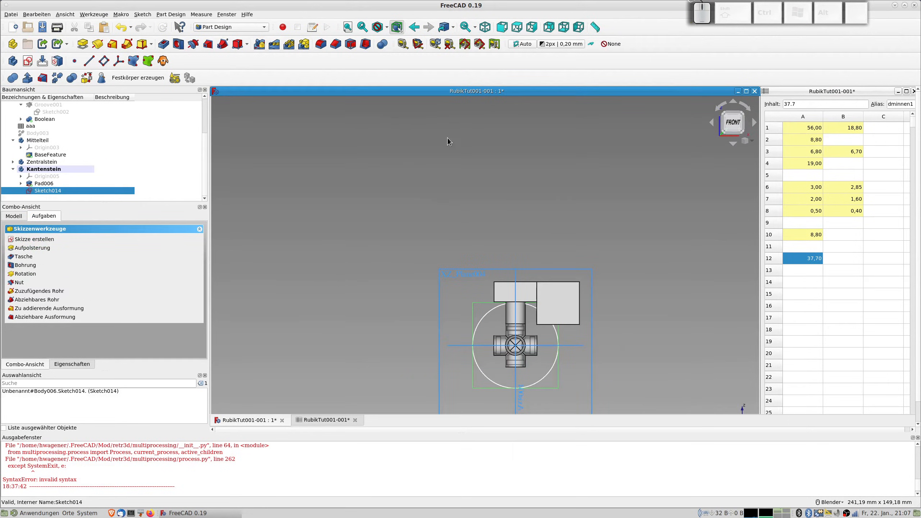
- Cut the circle out of the Kantenstein block with a pocket through all, symmetric to the sketch plane
click(164, 45)
mouse_move(452, 226)
middle_down()
mouse_move(578, 262)
mouse_move(591, 233)
middle_up()
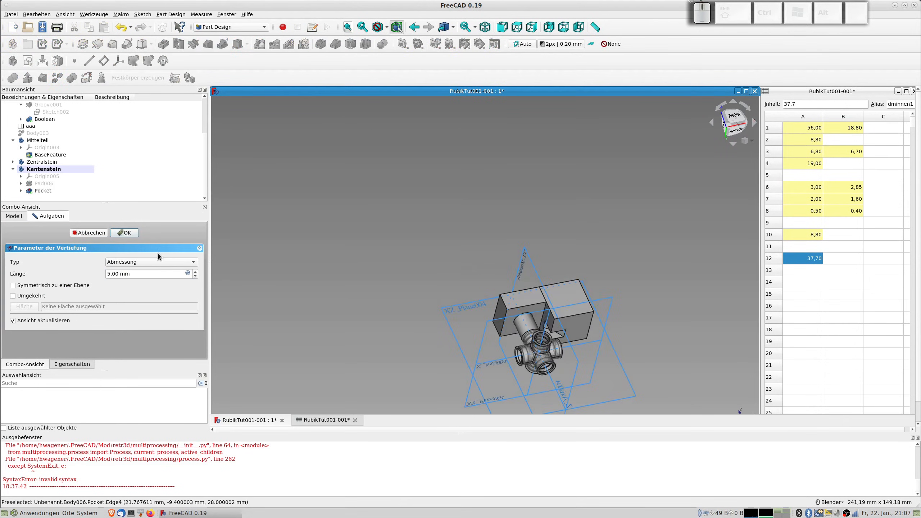
click(25, 286)
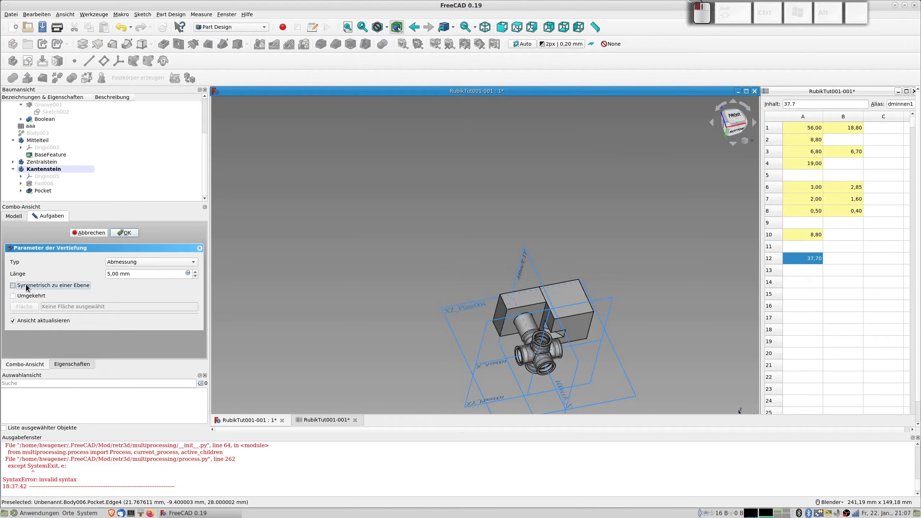
click(174, 267)
click(166, 271)
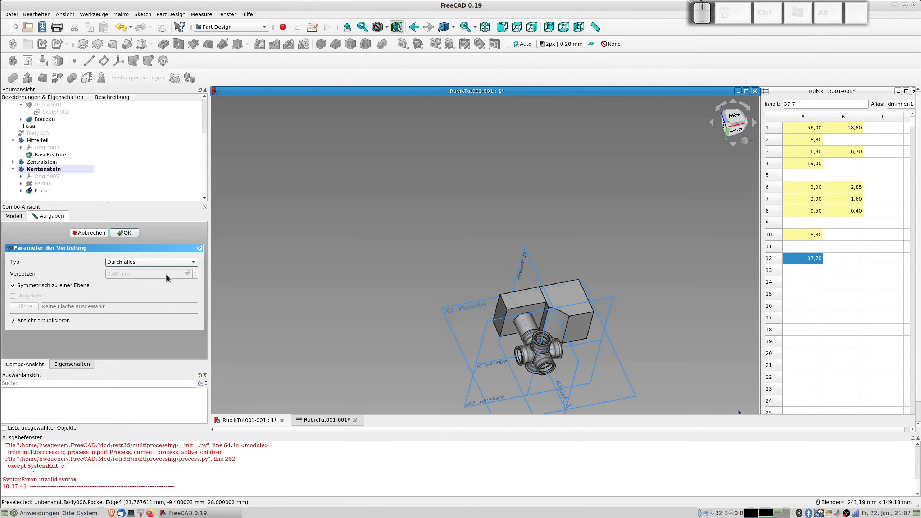
middle_drag(478, 310, 463, 339)
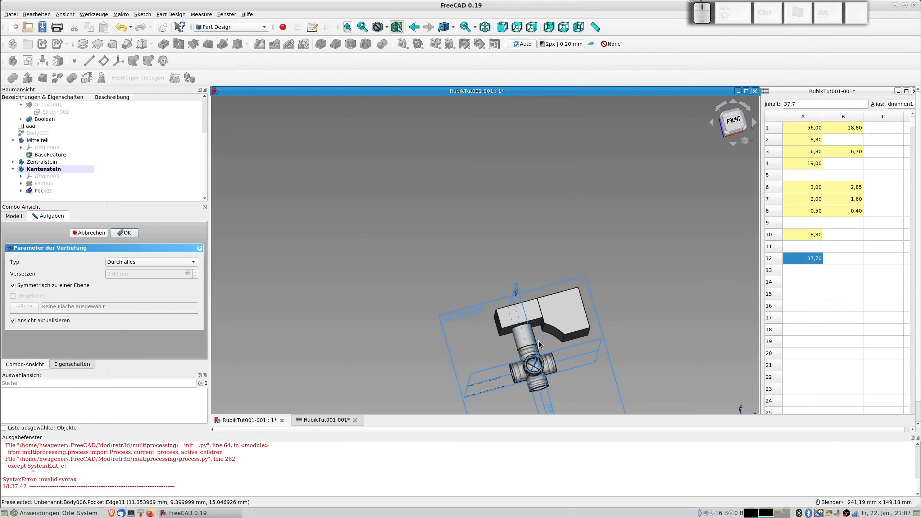
click(126, 234)
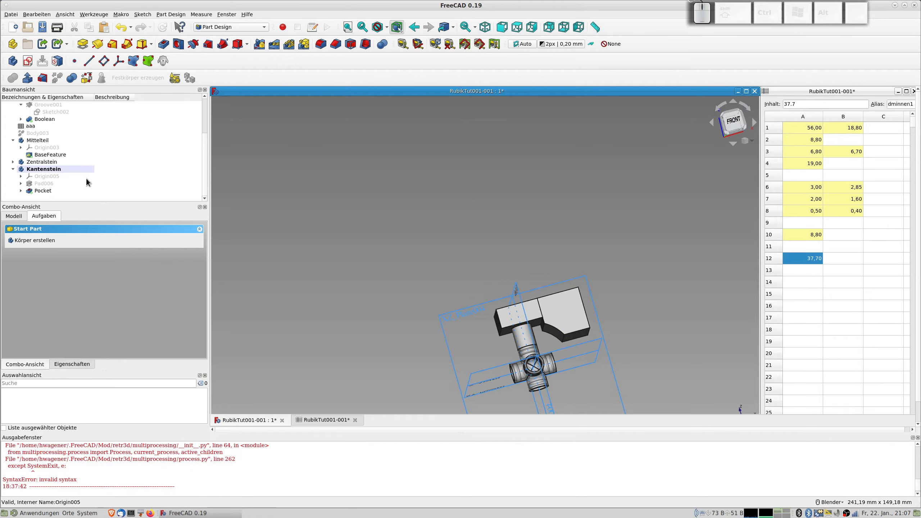
- Create a new body and start a sketch on its XZ plane
click(269, 175)
click(228, 166)
click(12, 60)
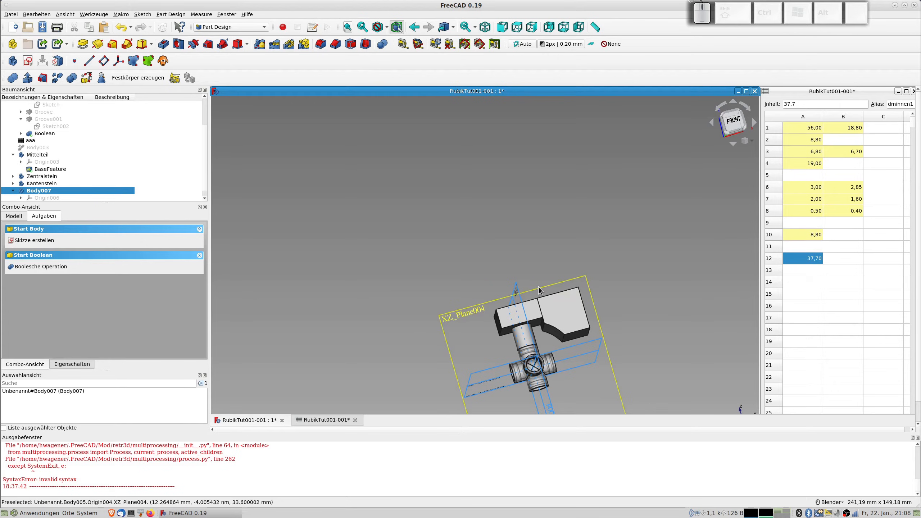
key(1)
shift+middle_drag(535, 324, 416, 184)
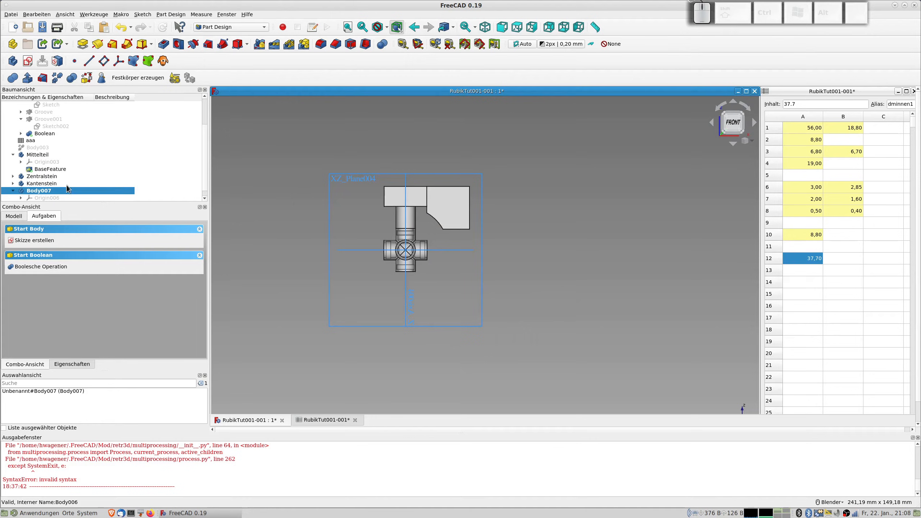
click(27, 61)
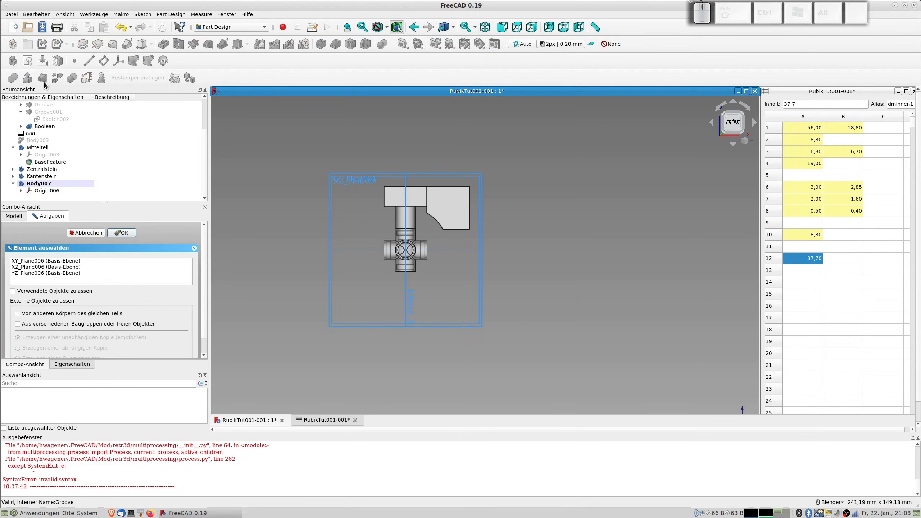
click(29, 267)
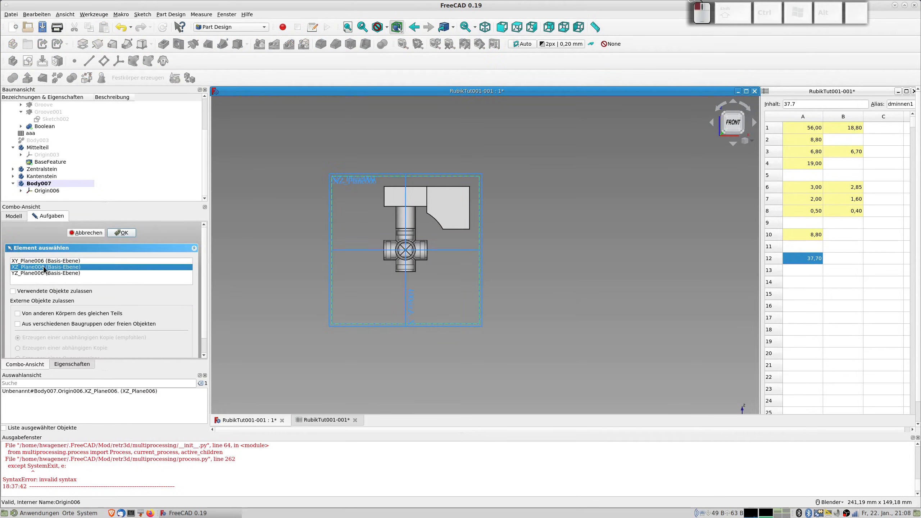
click(122, 232)
- Draw a rectangle between the centre piece's stem and the Kantenstein's rounded cutout, and select its lower-left corner
click(137, 44)
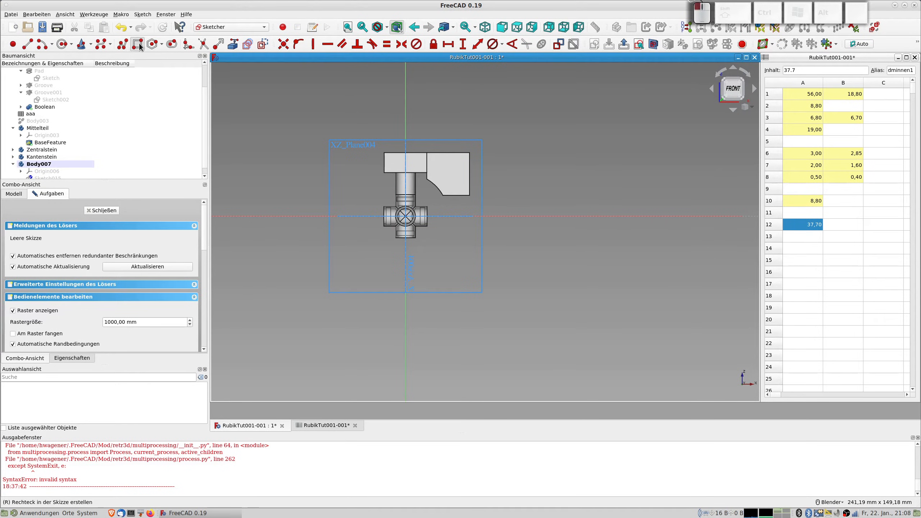
click(415, 205)
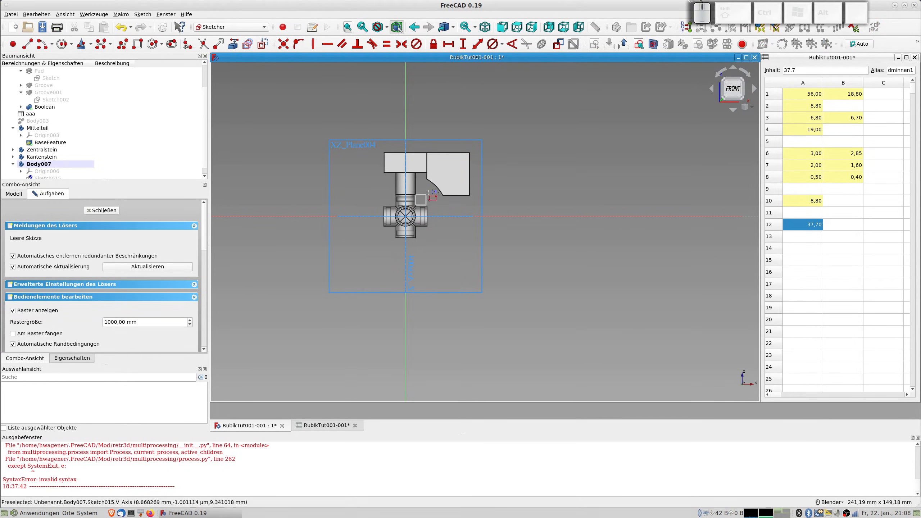
click(443, 178)
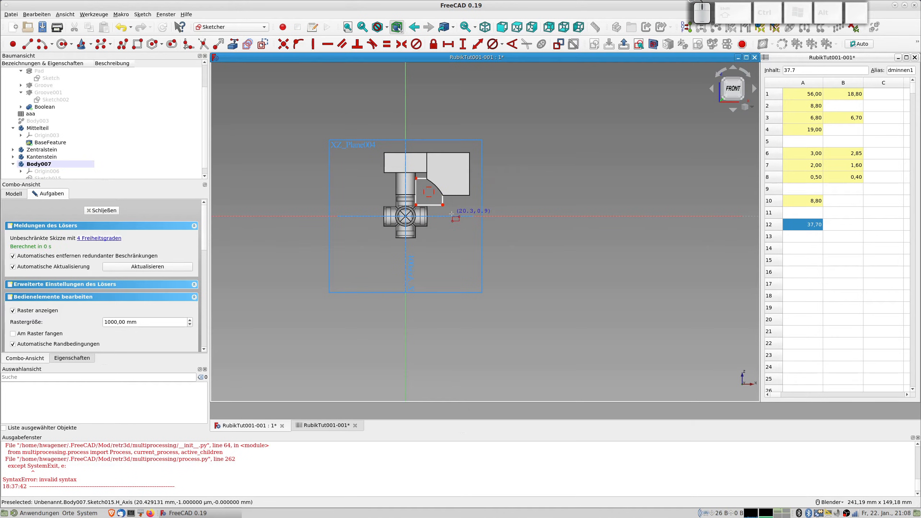
scroll(451, 213, up, 2)
scroll(451, 213, up, 2)
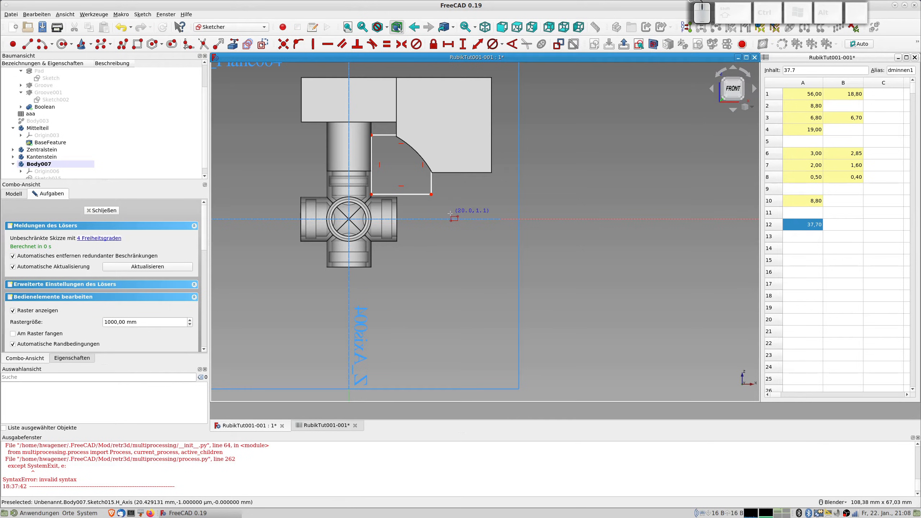
scroll(376, 207, up, 3)
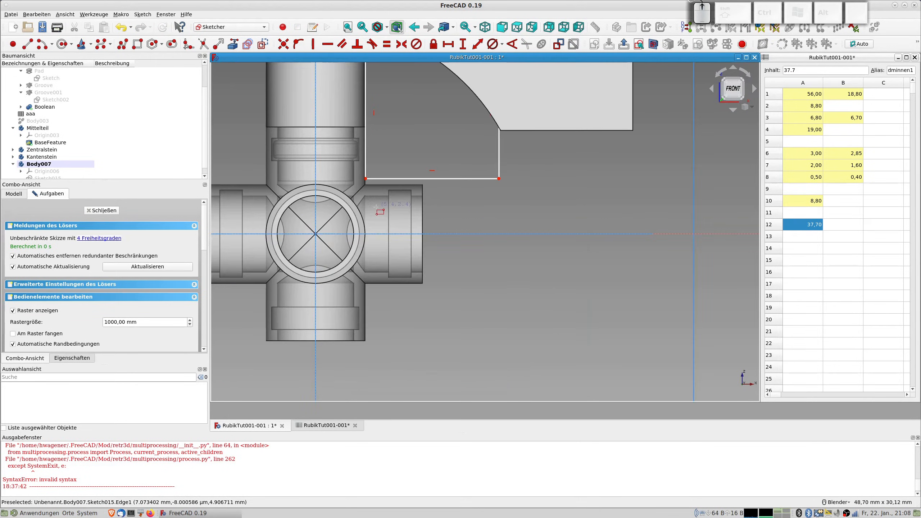
click(366, 179)
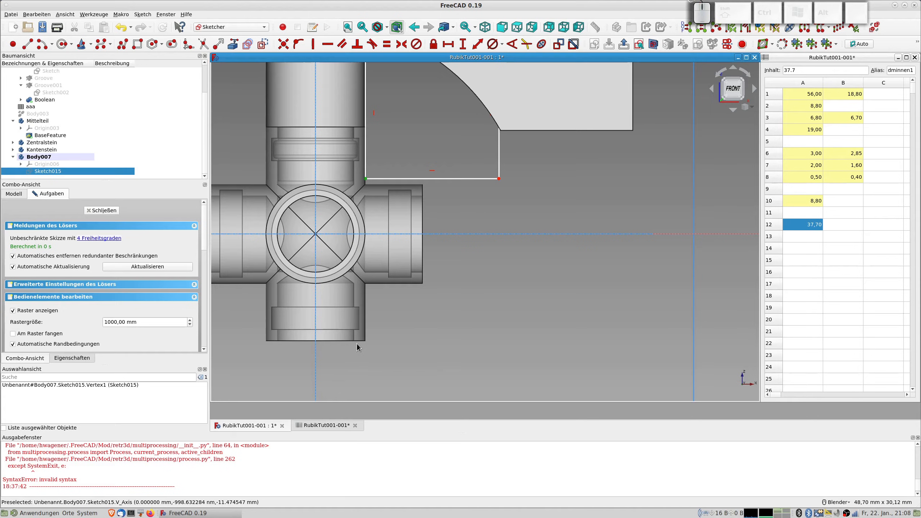
scroll(392, 178, down, 5)
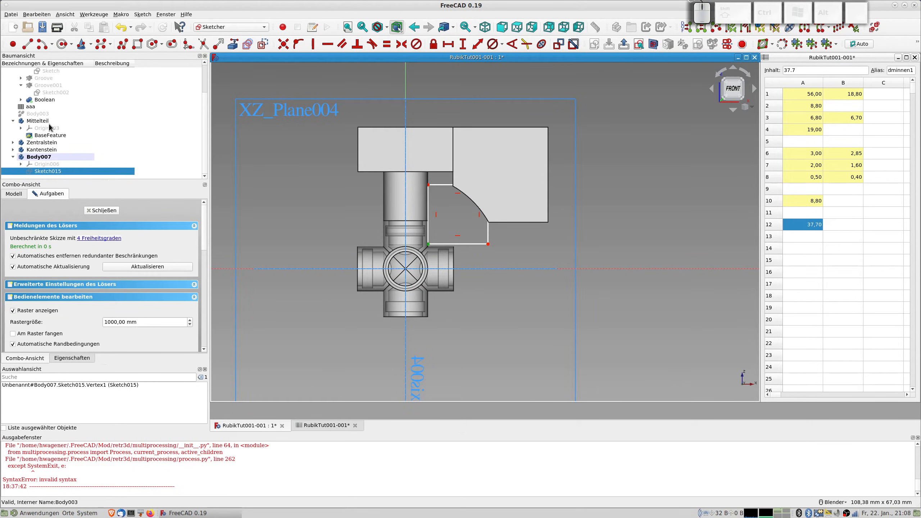
click(13, 149)
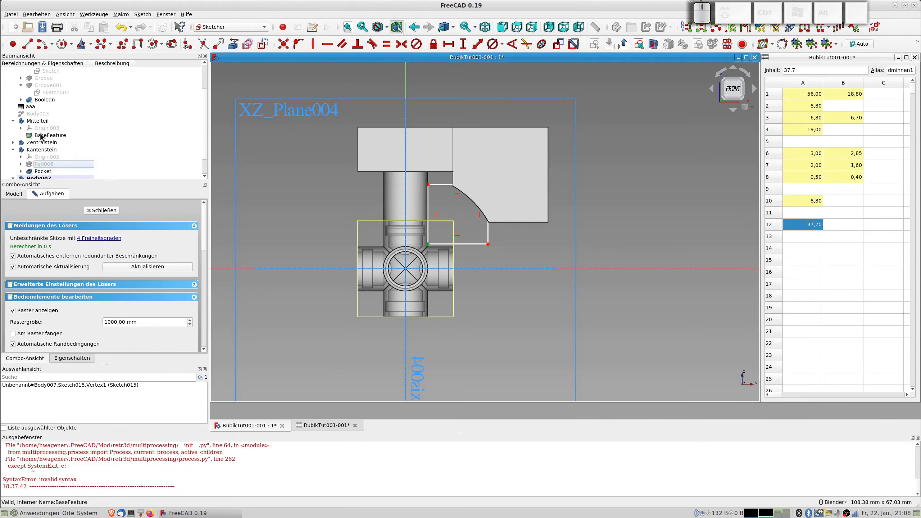
click(14, 142)
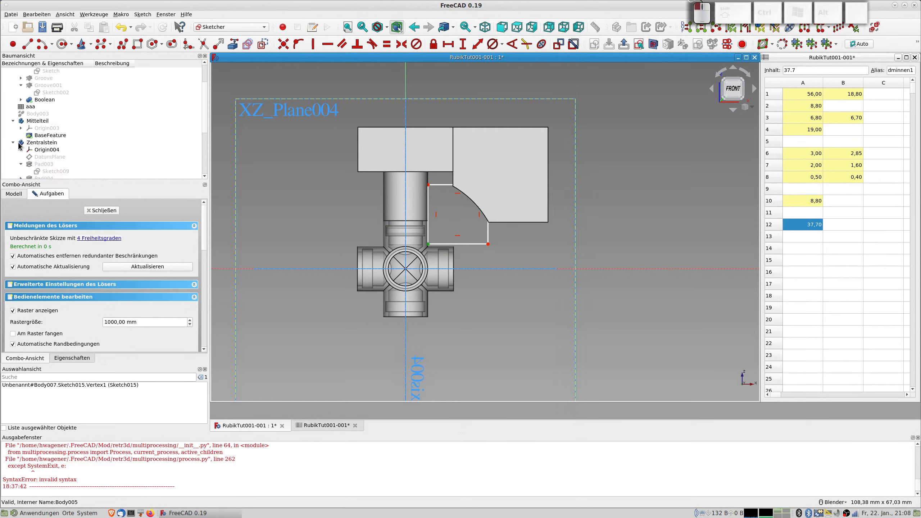
click(40, 149)
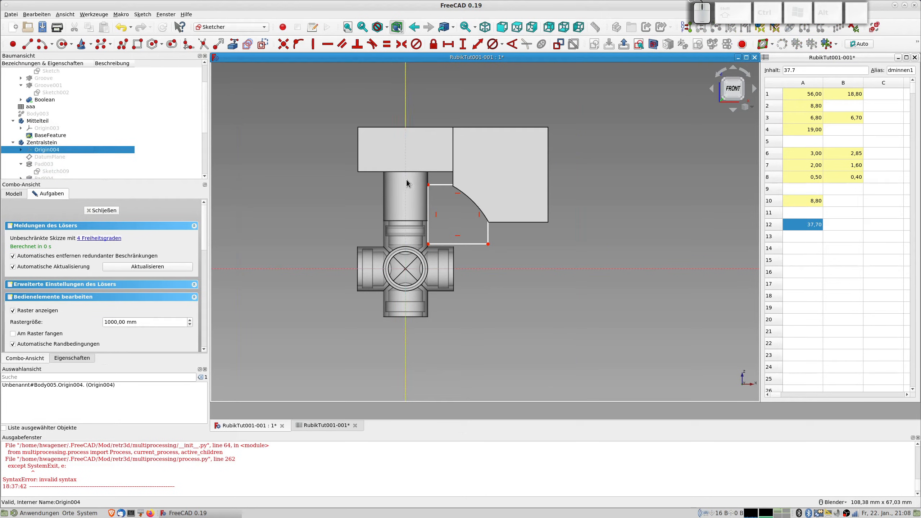
scroll(73, 152, down, 4)
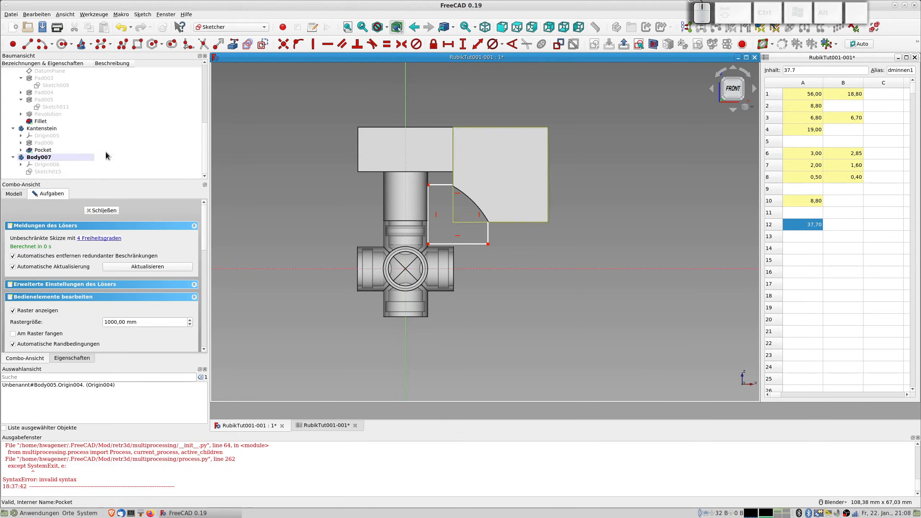
- Try to constrain the horizontal distance between the rectangle's lower-left corner and the vertical axis
scroll(432, 249, up, 3)
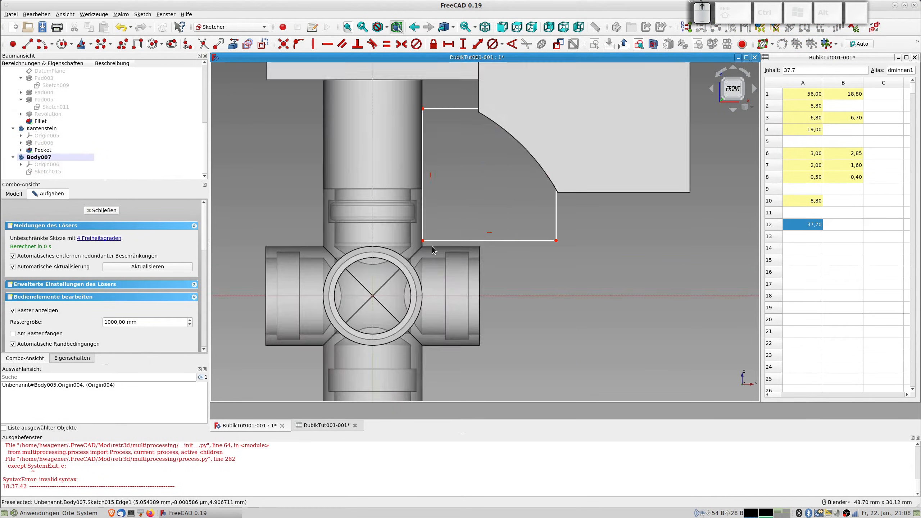
click(423, 241)
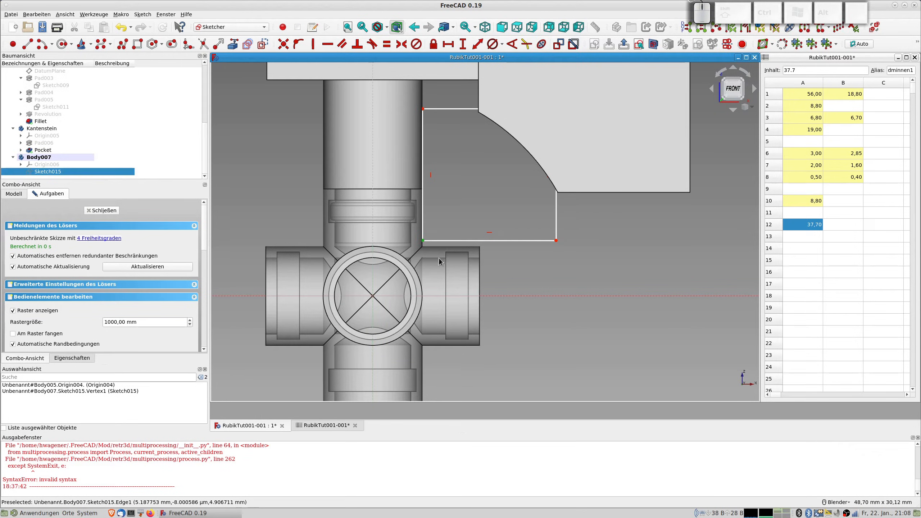
click(372, 370)
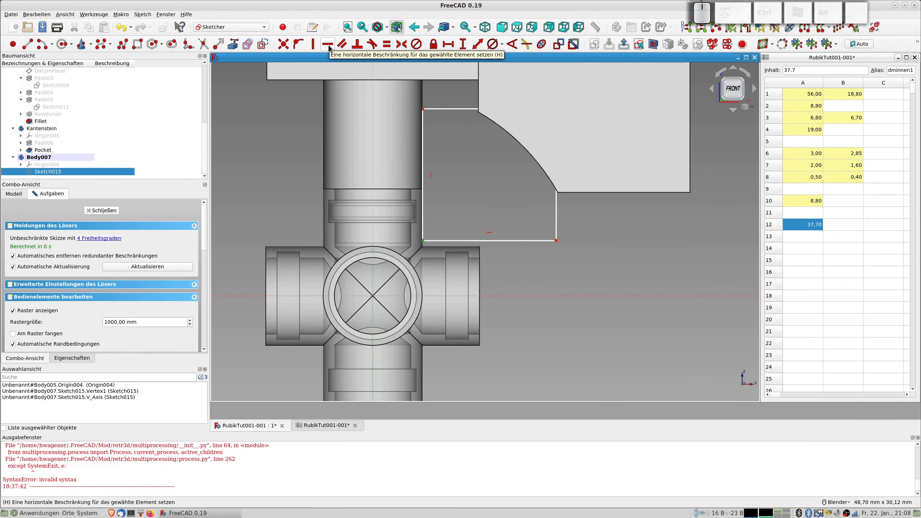
click(448, 44)
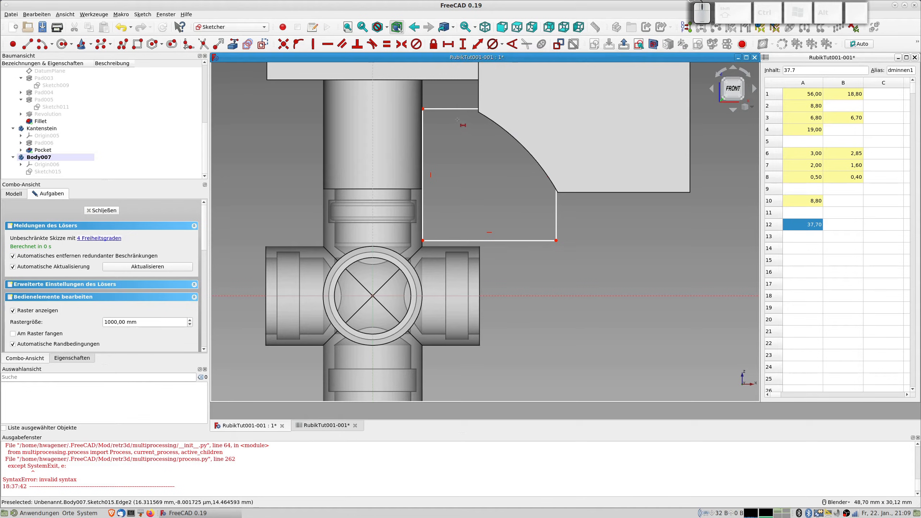
- Constrain the horizontal distance from the rectangle's lower-left corner to the vertical axis with the expression aaa.dmmtl1/2+0.2
click(422, 240)
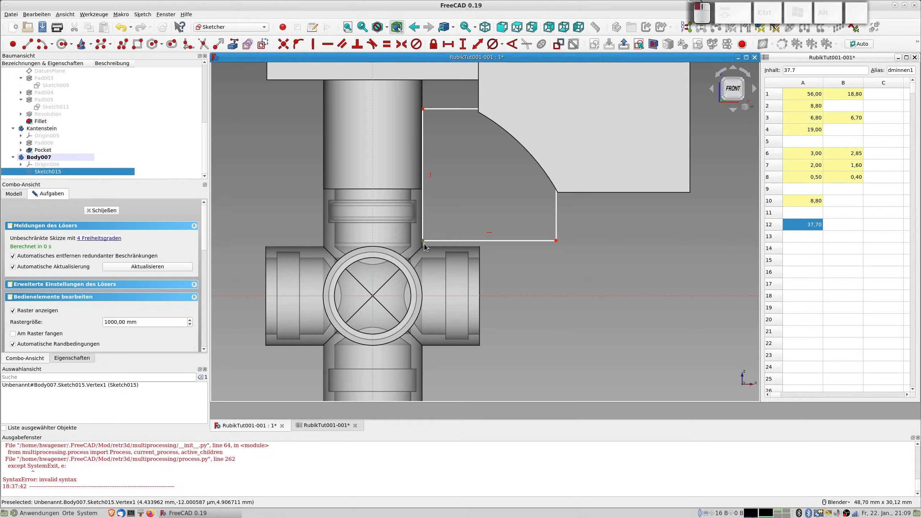
click(373, 355)
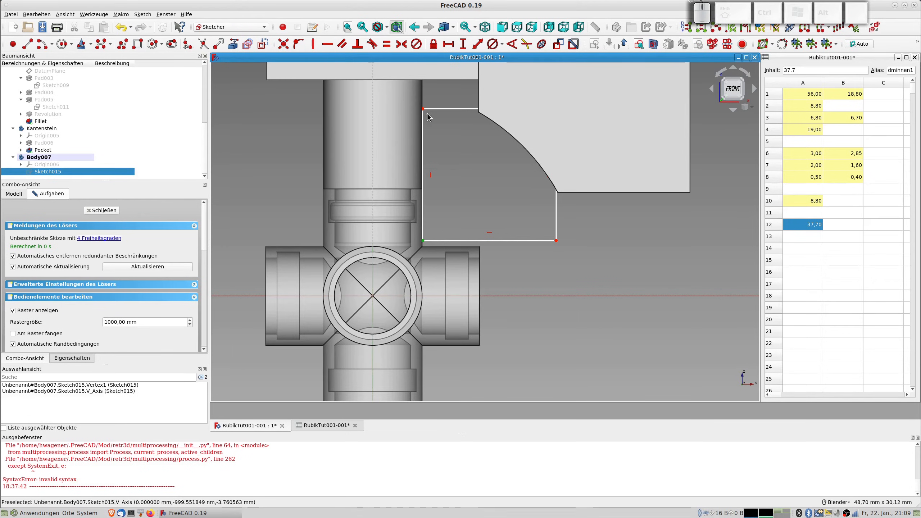
click(448, 44)
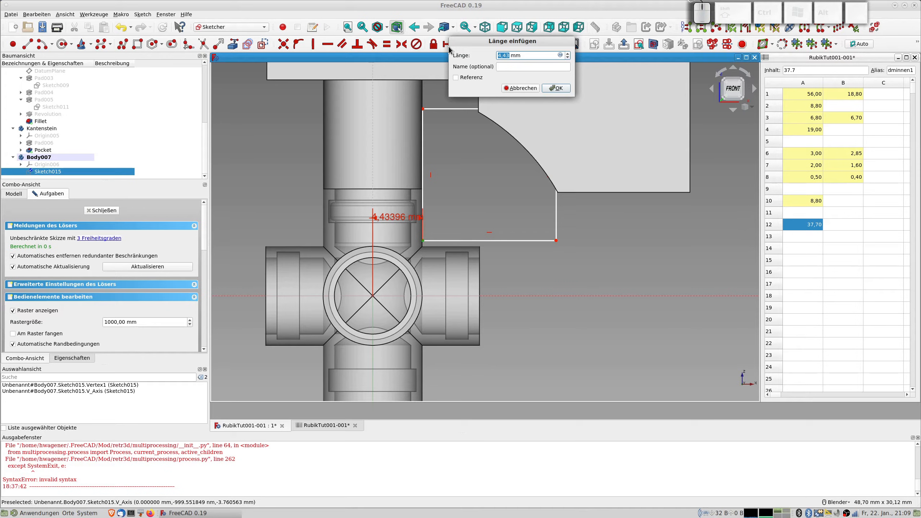
click(560, 55)
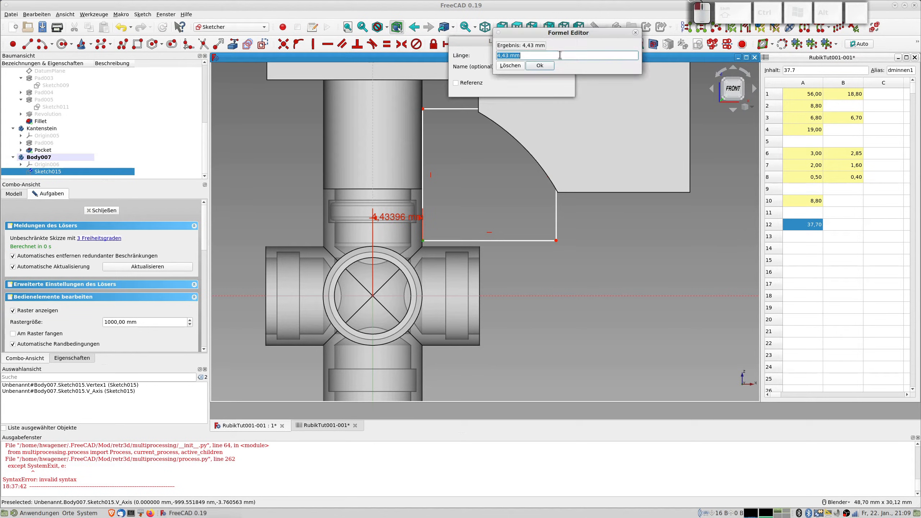
text(aaa.)
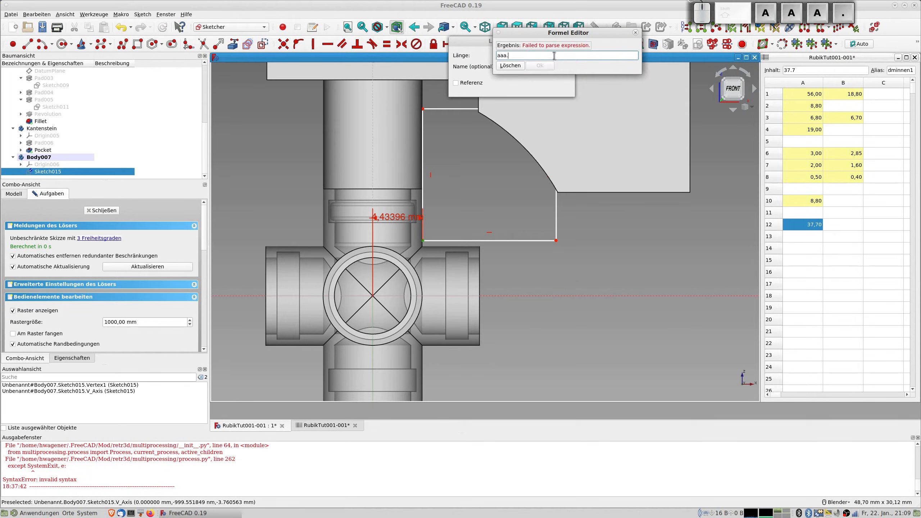
text(dmm)
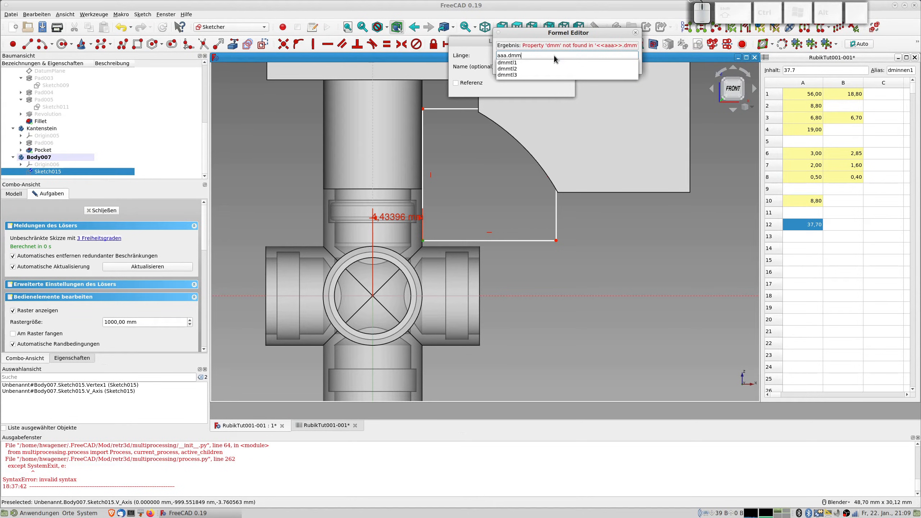
text(tl1)
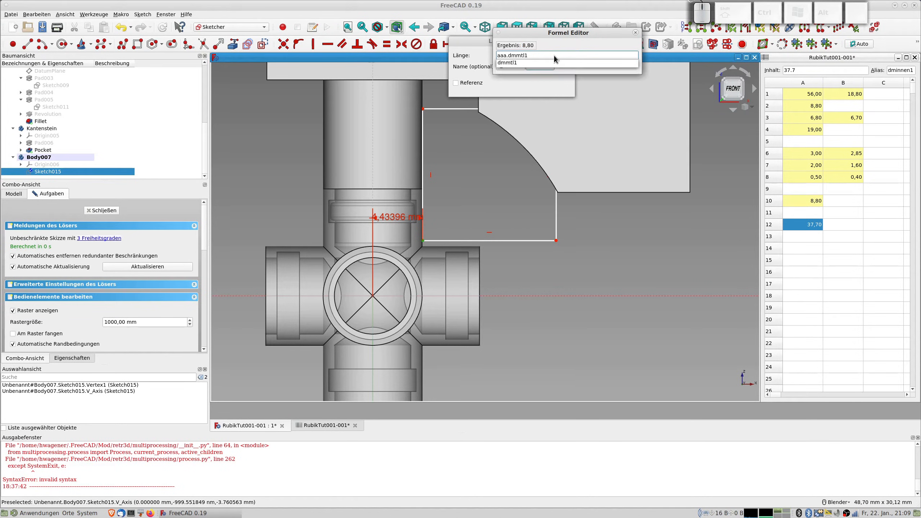
key(shift)
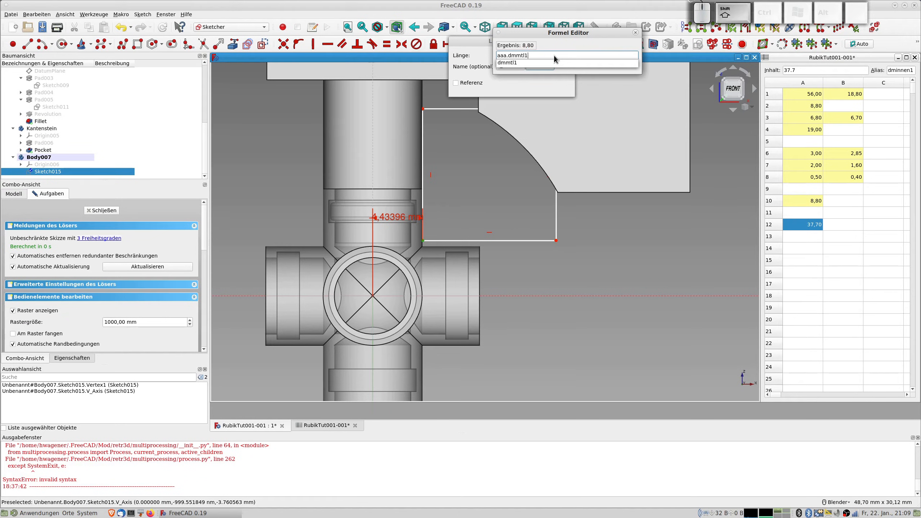
text(/2)
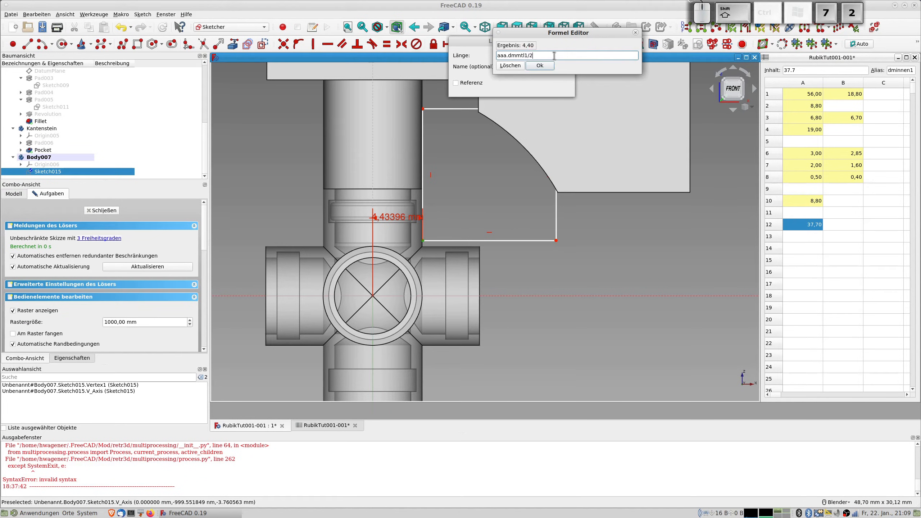
text(+0)
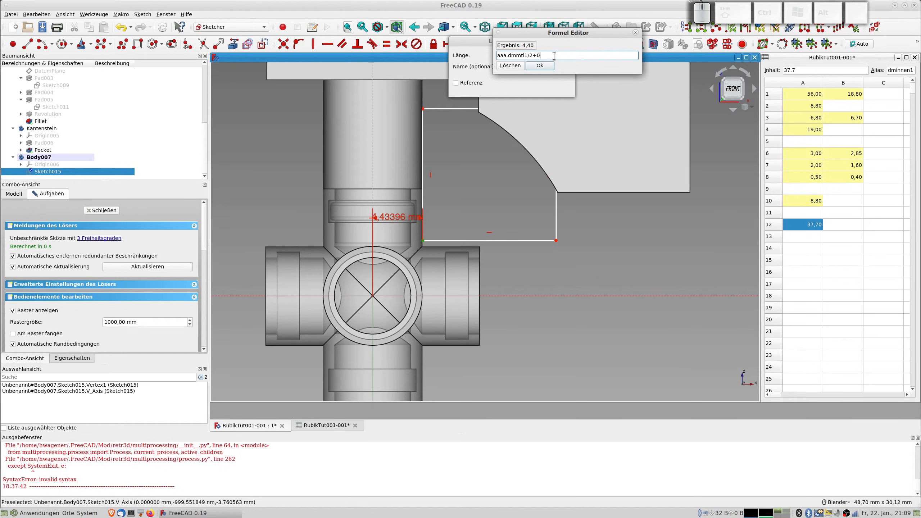
key(Return)
key(Tab)
key(Tab)
key(Tab)
key(Tab)
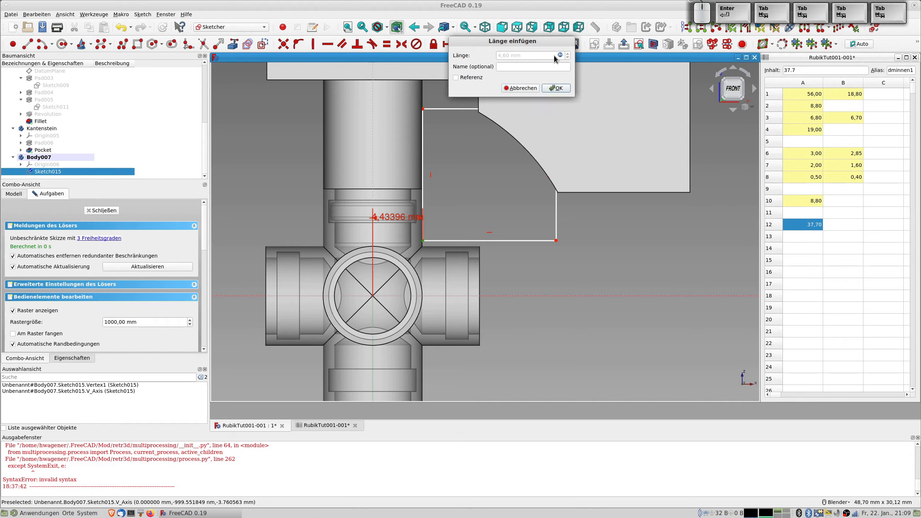
key(Return)
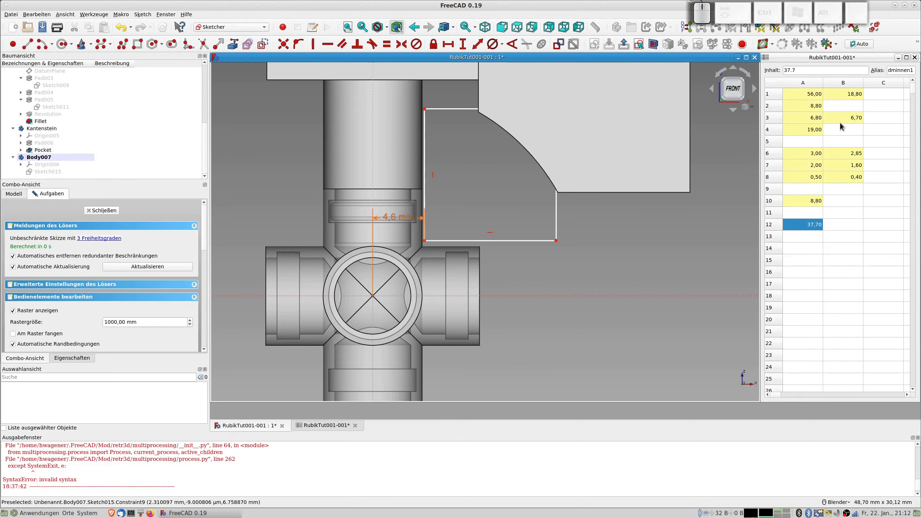
- Enter 0,3 in spreadsheet cell B2 and give the cell the alias plus
click(835, 108)
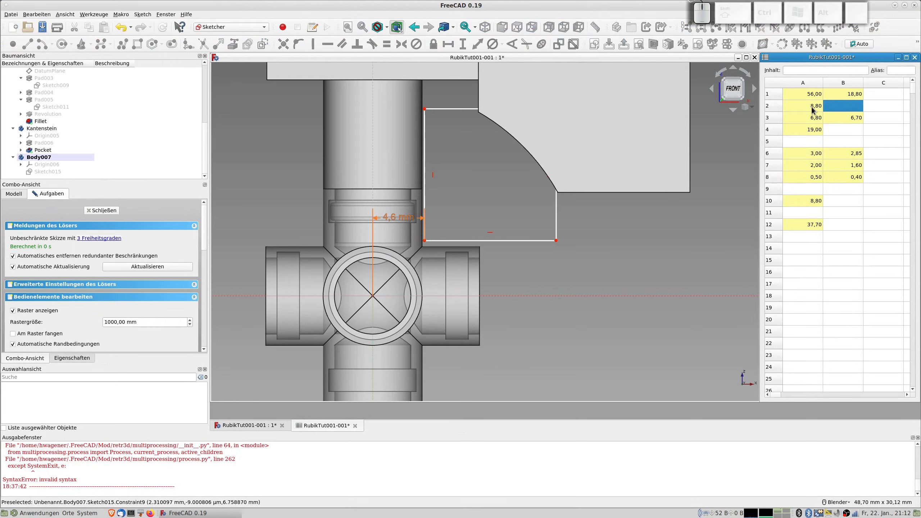
click(838, 109)
text(0,3)
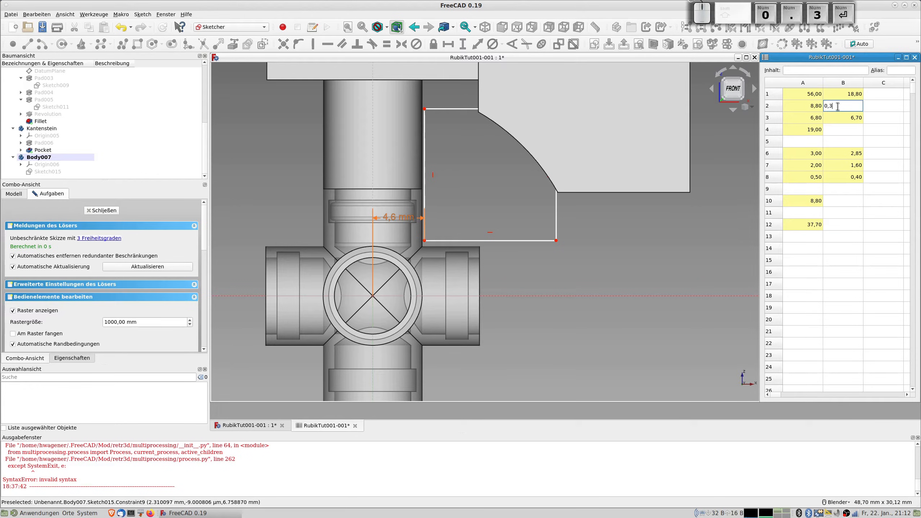
right_click(841, 109)
click(875, 110)
click(522, 214)
click(470, 228)
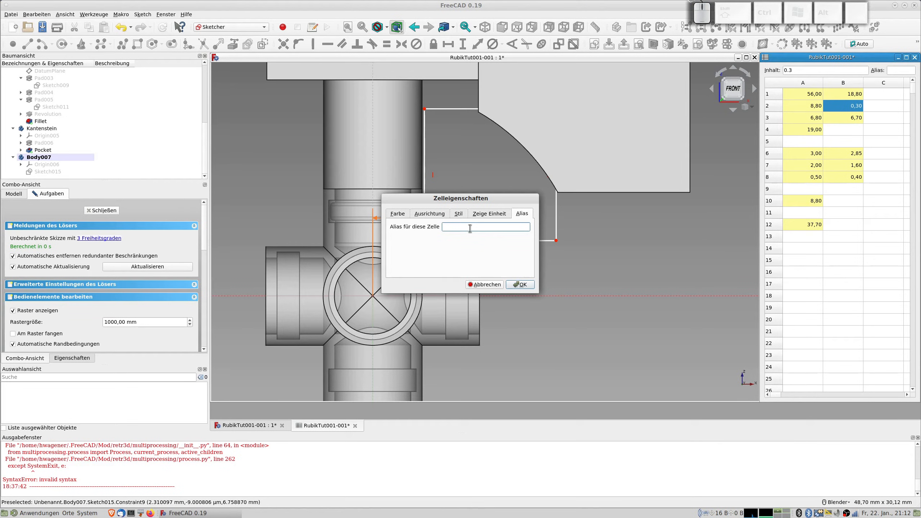
text(plus)
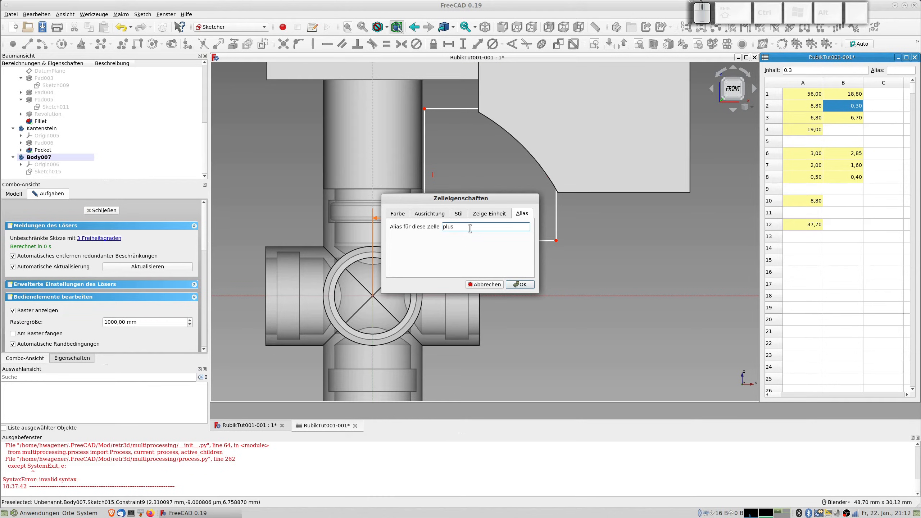
key(Return)
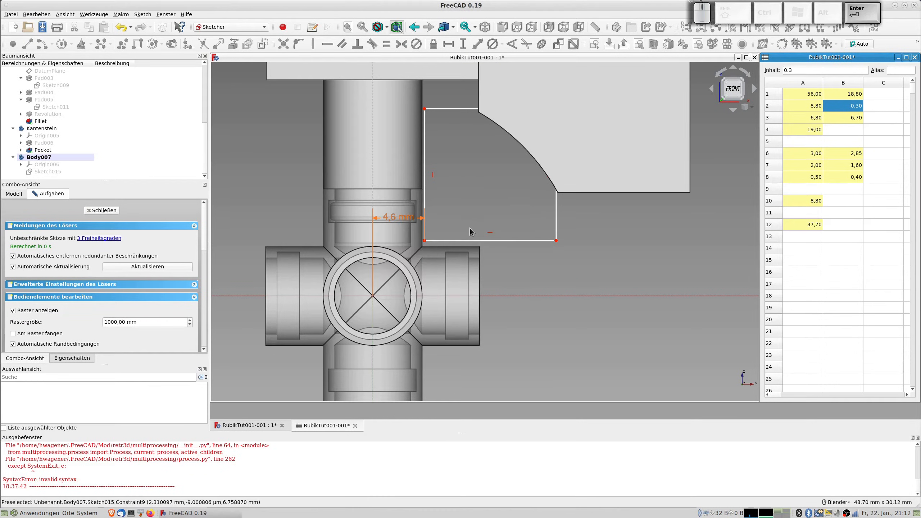
- Change the rectangle's horizontal distance expression to <<aaa>>.dmmtl1 / 2 + aaa.plus
double_click(396, 218)
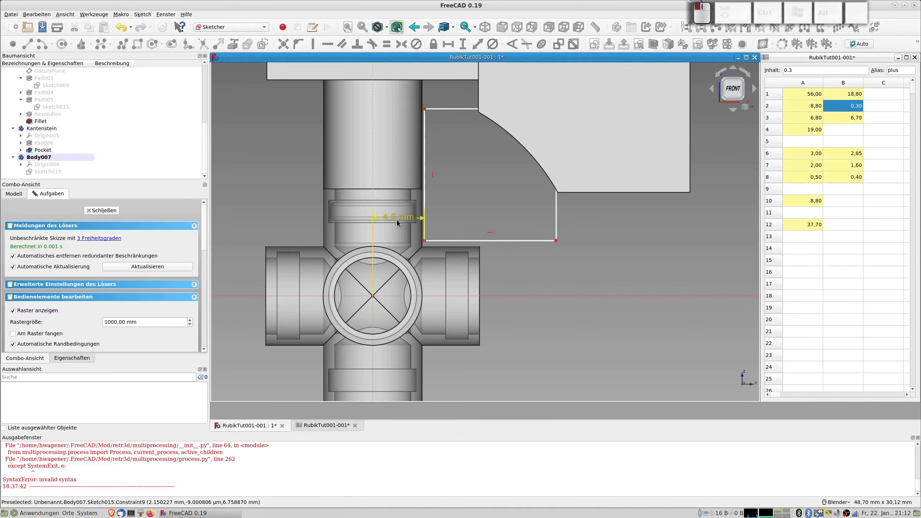
click(506, 225)
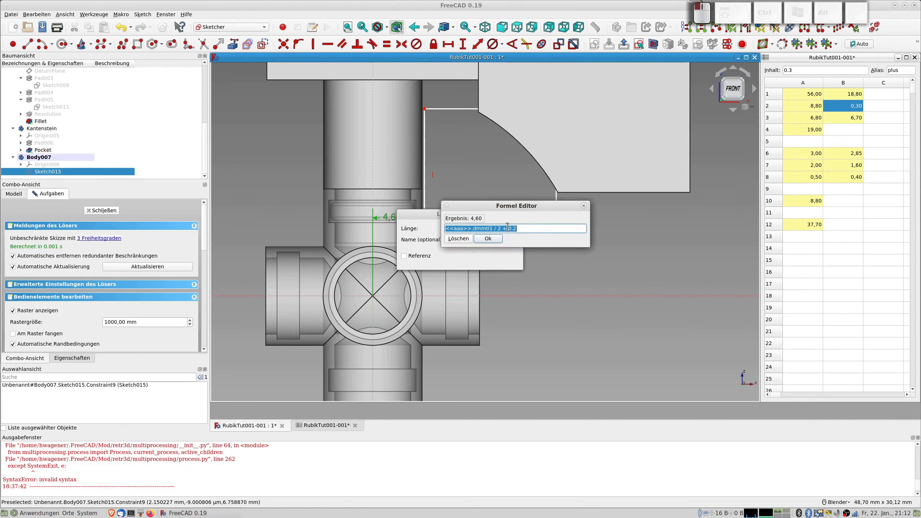
click(519, 228)
key(BackSpace)
key(BackSpace)
key(BackSpace)
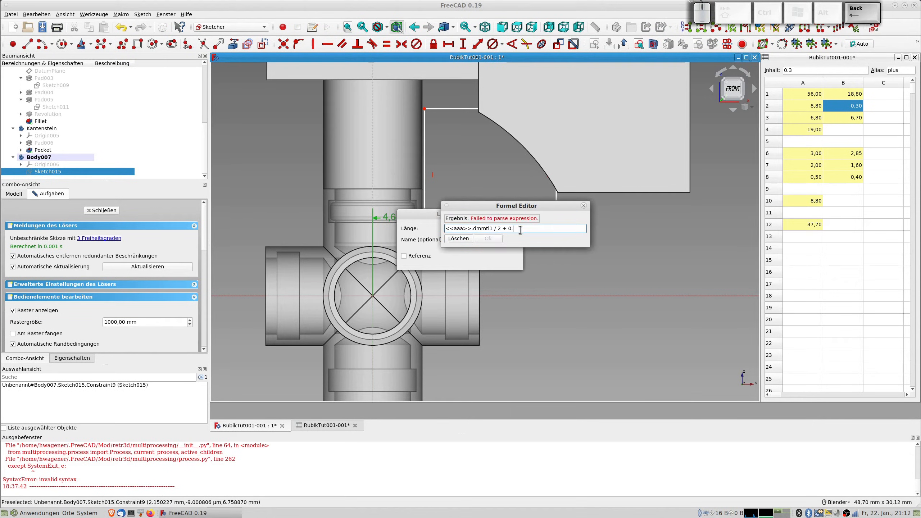
text(aaa)
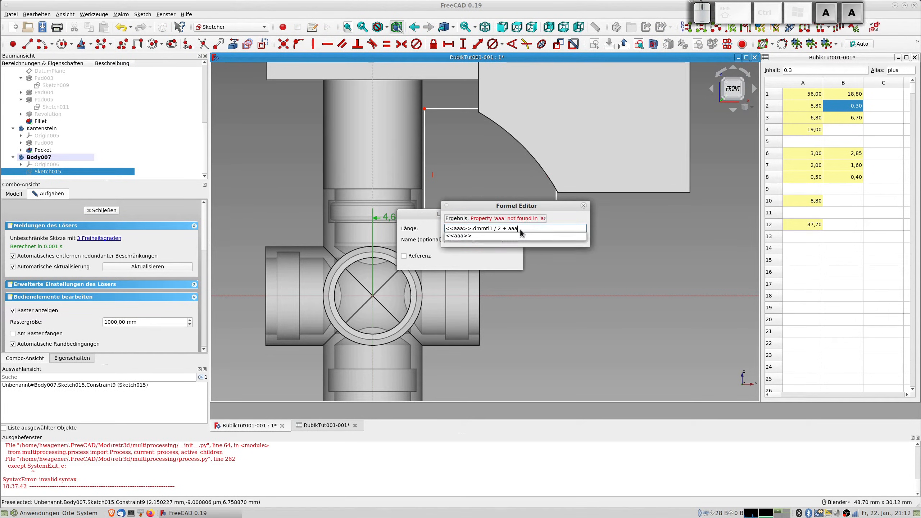
text(.plus)
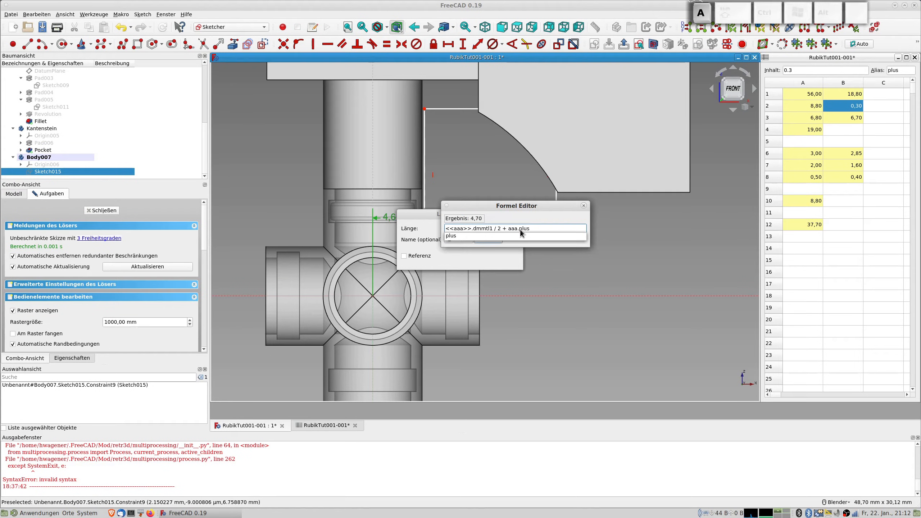
key(Return)
key(Tab)
key(Tab)
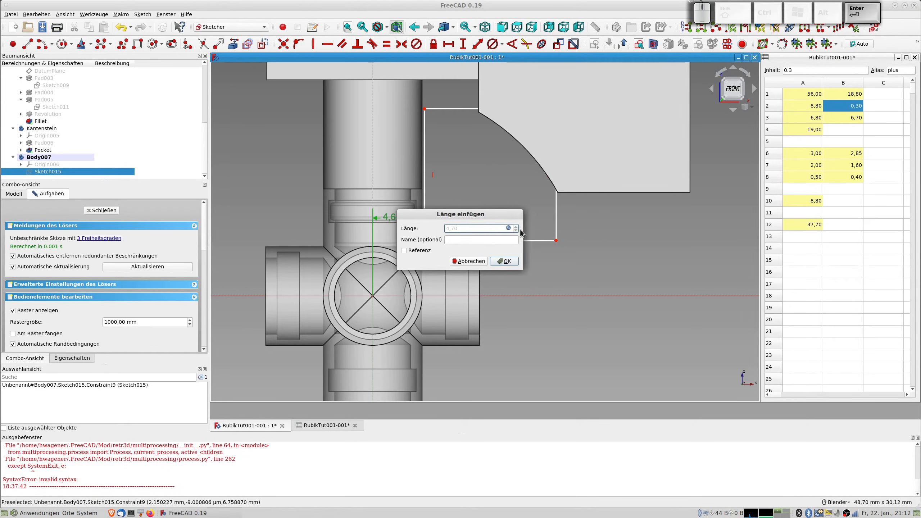
key(Tab)
key(Tab)
key(Return)
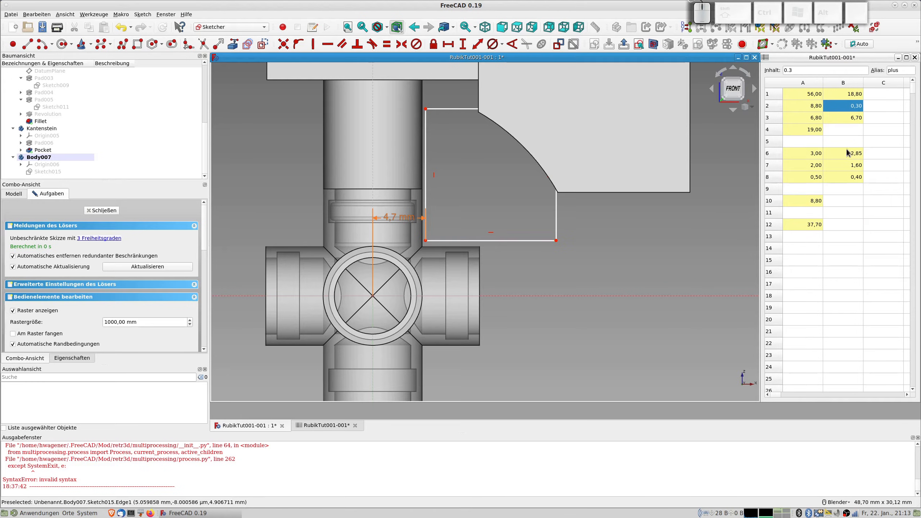
- Constrain the vertical distance from the rectangle's lower-left corner to the horizontal axis with the expression aaa.dmmtl1/2+aaa.plus
click(426, 241)
click(516, 296)
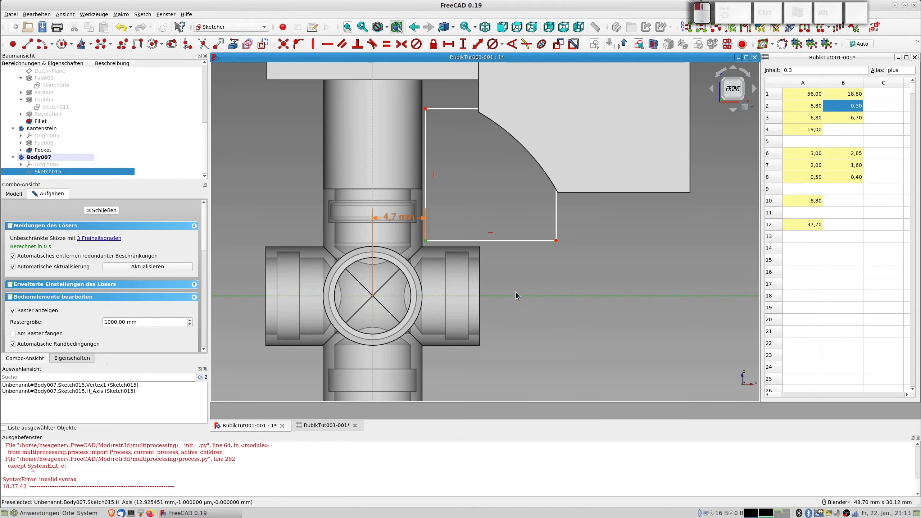
click(463, 47)
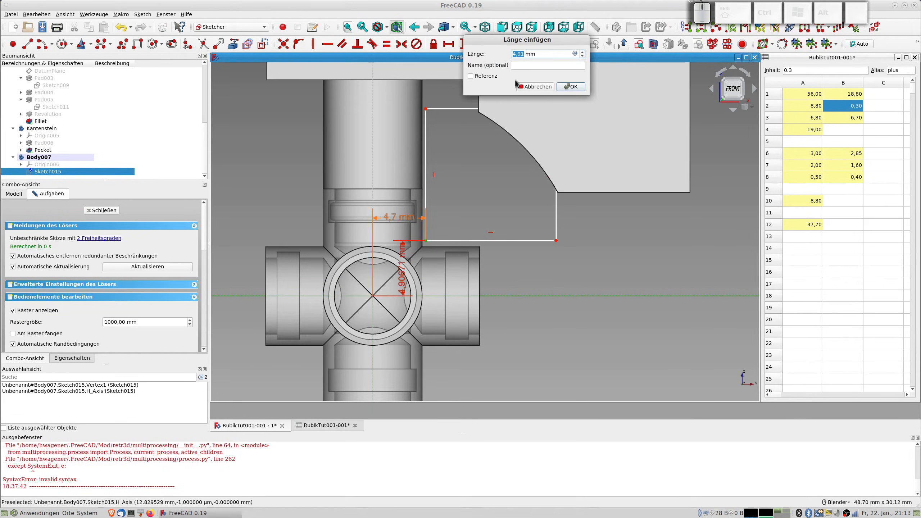
click(574, 54)
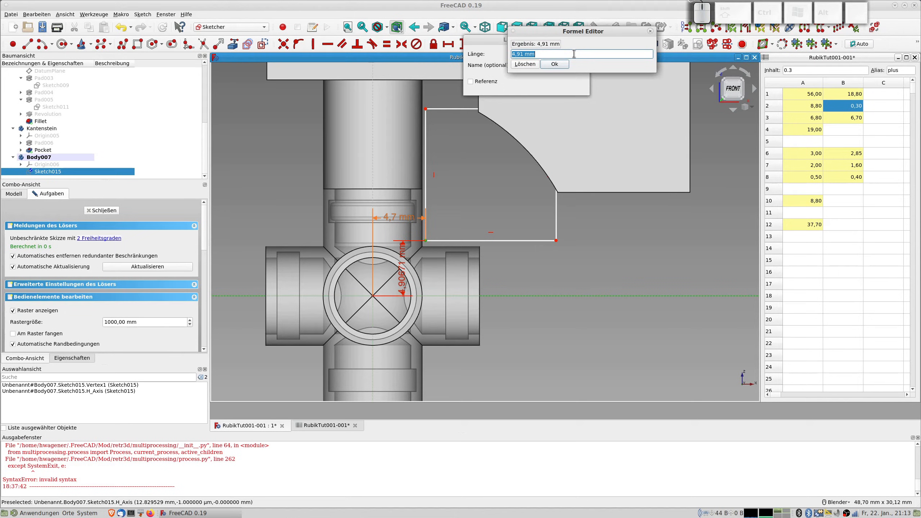
text(aaa.dm)
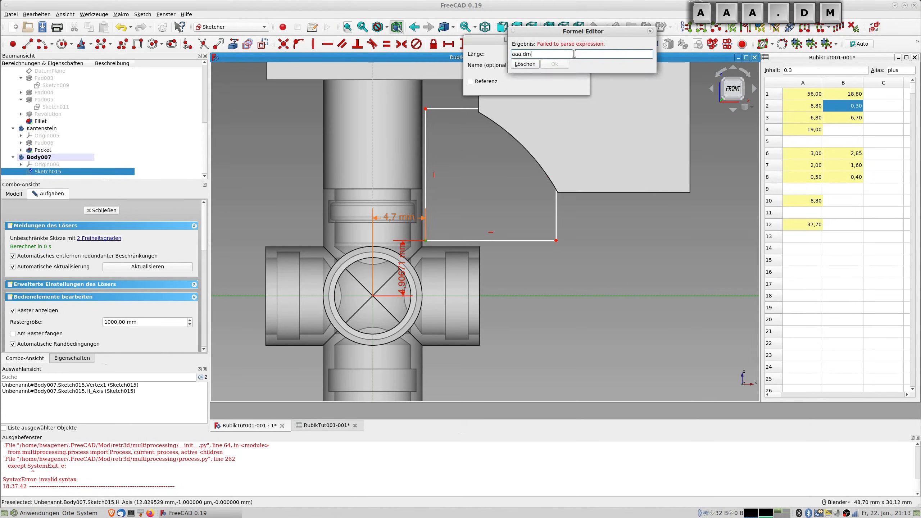
text(mtl1)
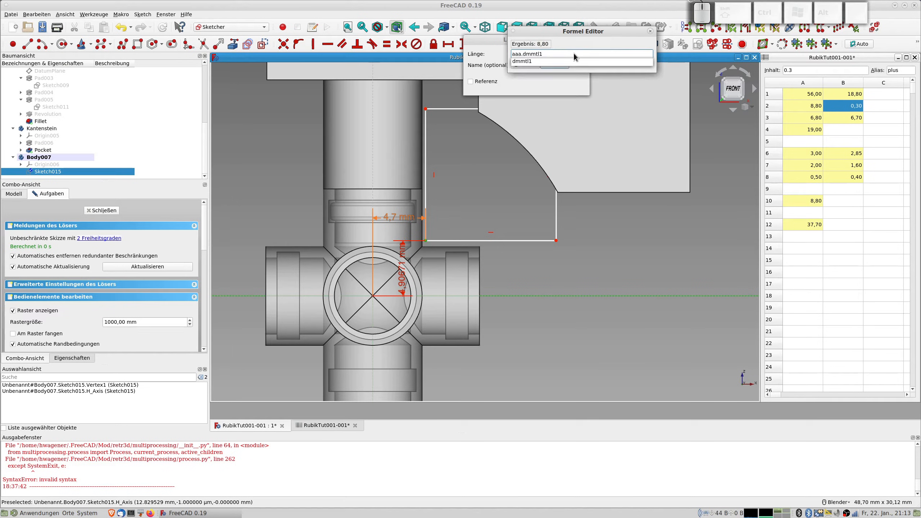
text(/)
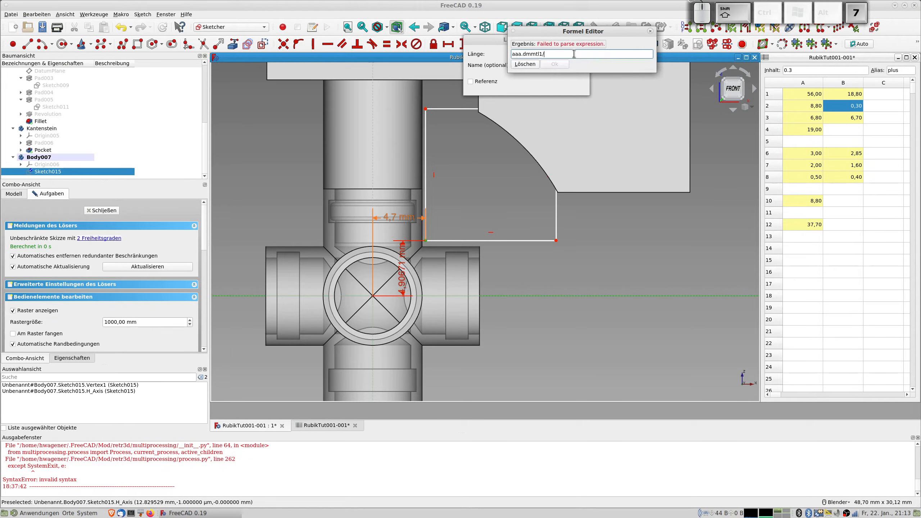
text(2+a)
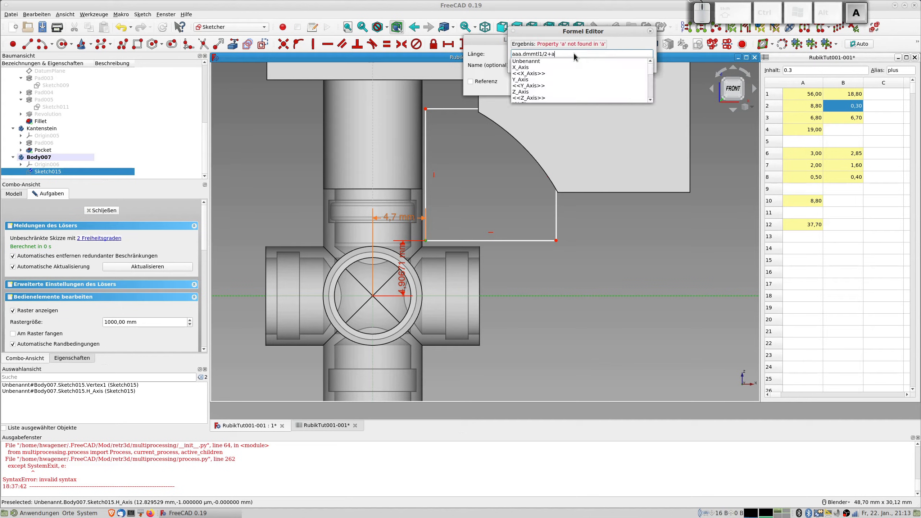
text(aa.plus)
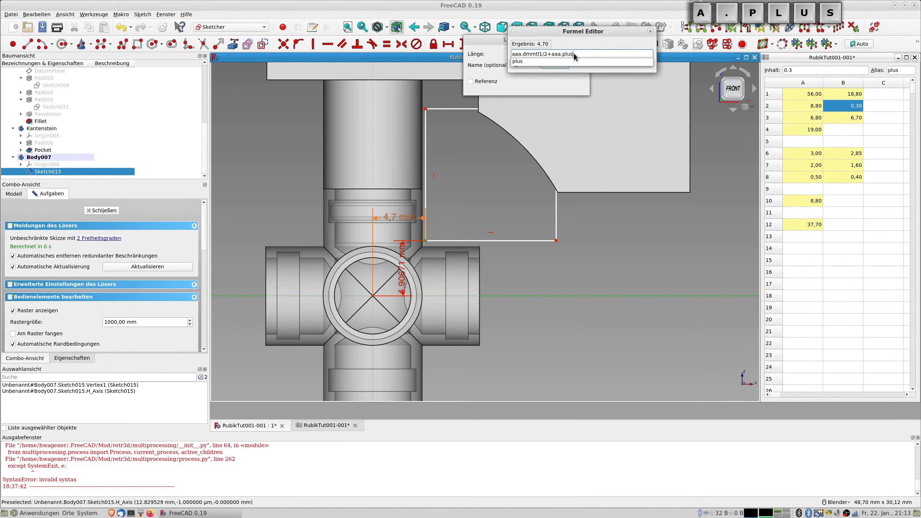
key(Return)
key(Tab)
key(Return)
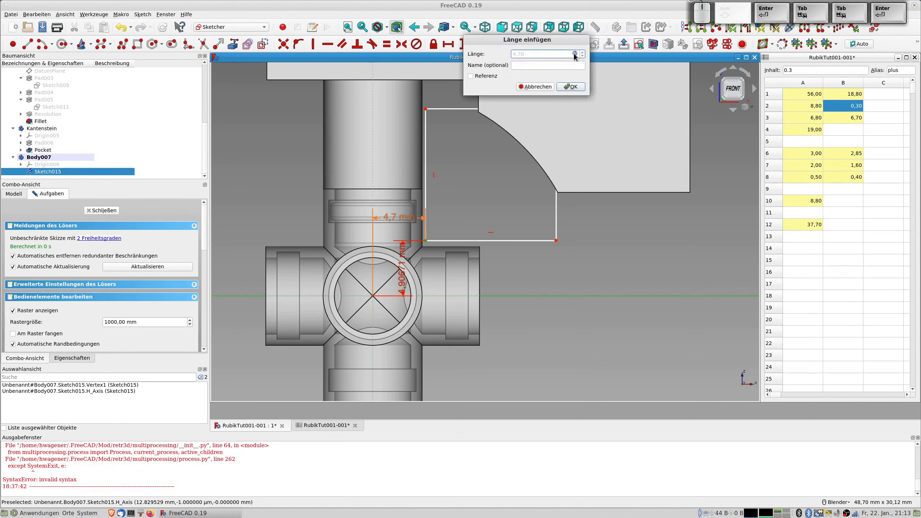
key(Tab)
key(Tab)
key(Tab)
key(Tab)
key(Return)
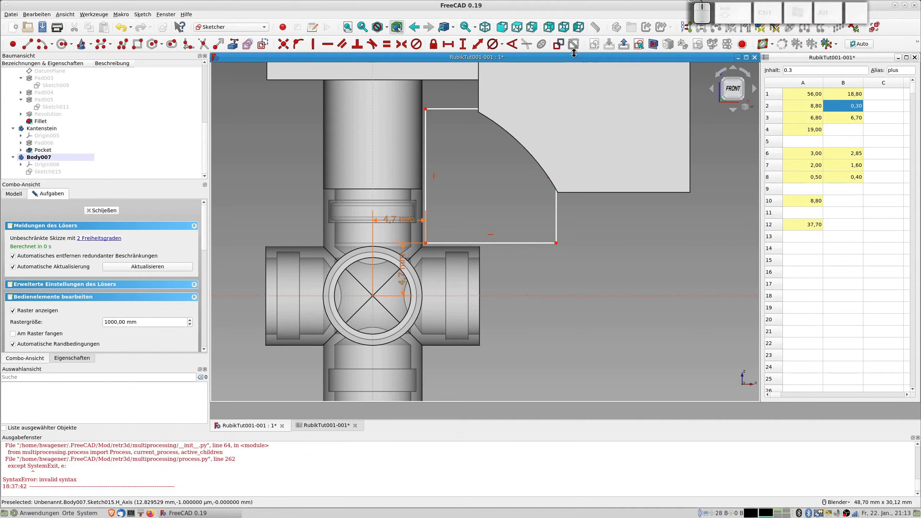
- Constrain the rectangle's lower and right edges to equal length and enlarge the resulting square by moving its upper edge upward
scroll(536, 222, down, 2)
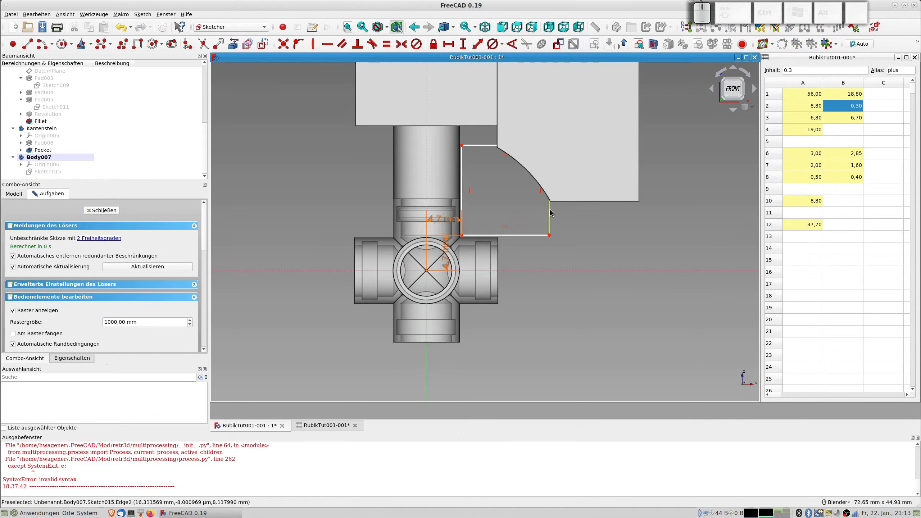
click(550, 213)
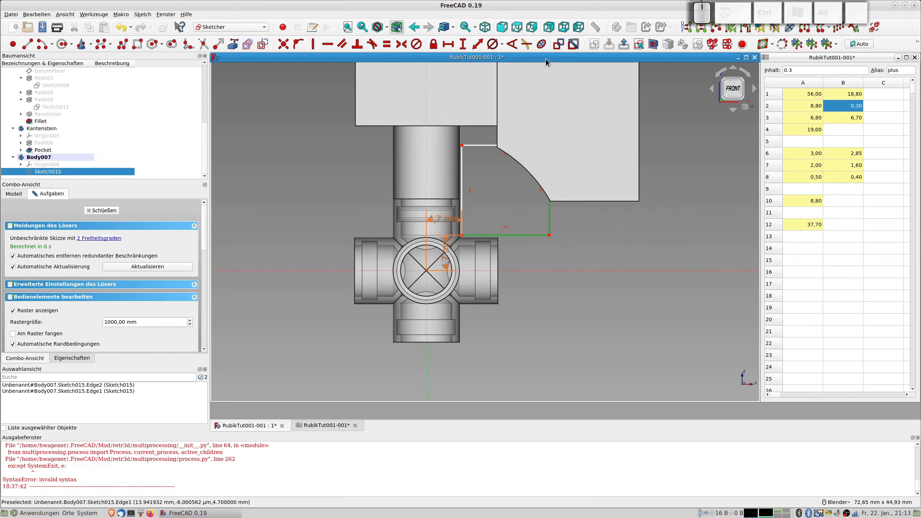
click(391, 50)
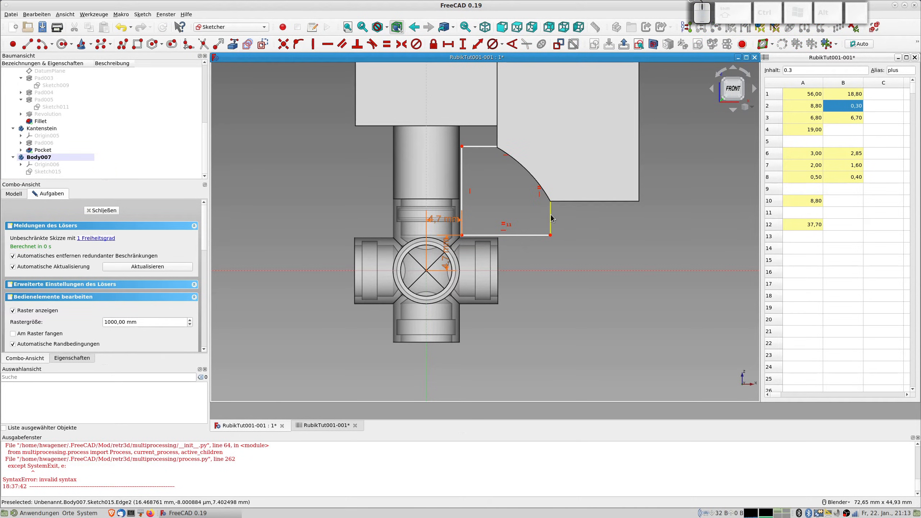
click(490, 146)
drag(491, 148, 491, 113)
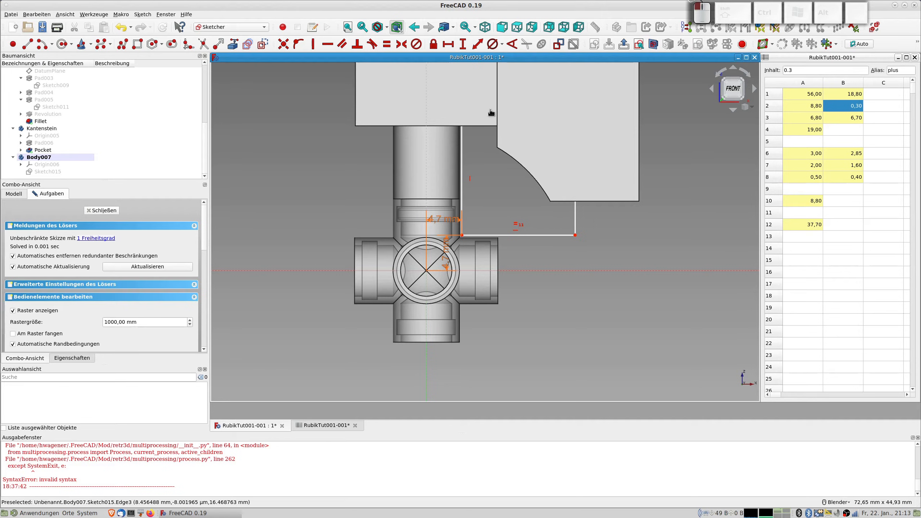
drag(492, 113, 492, 122)
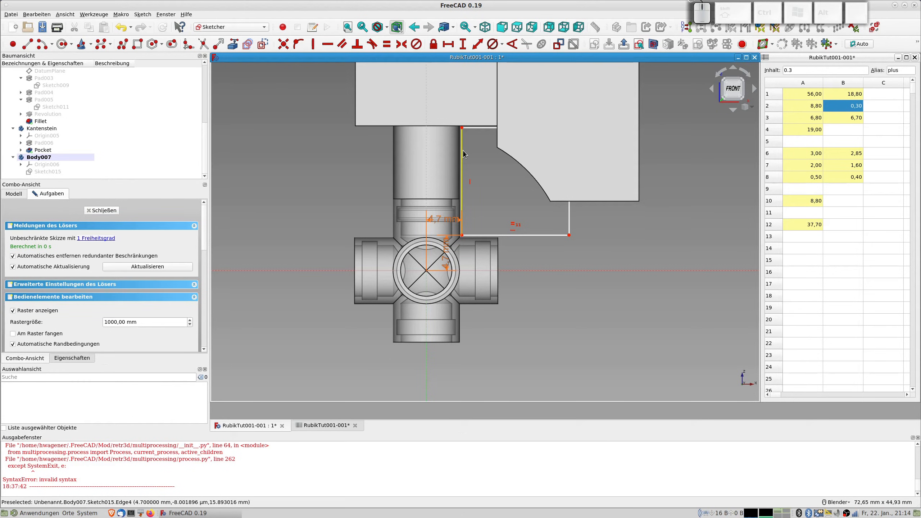
- Constrain the vertical distance from the square's upper-left corner to the horizontal axis with the expression aaa.breite/2-aaa.hzst and close the sketch
click(461, 128)
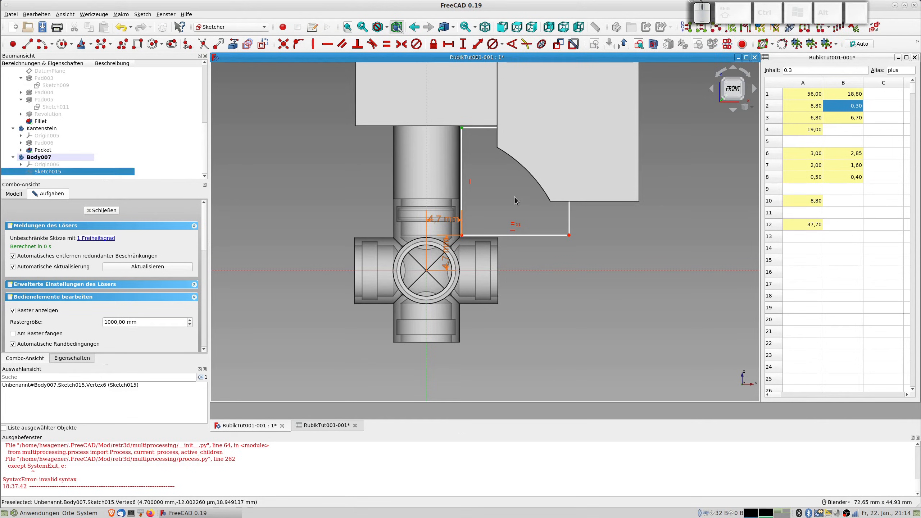
click(523, 271)
click(479, 46)
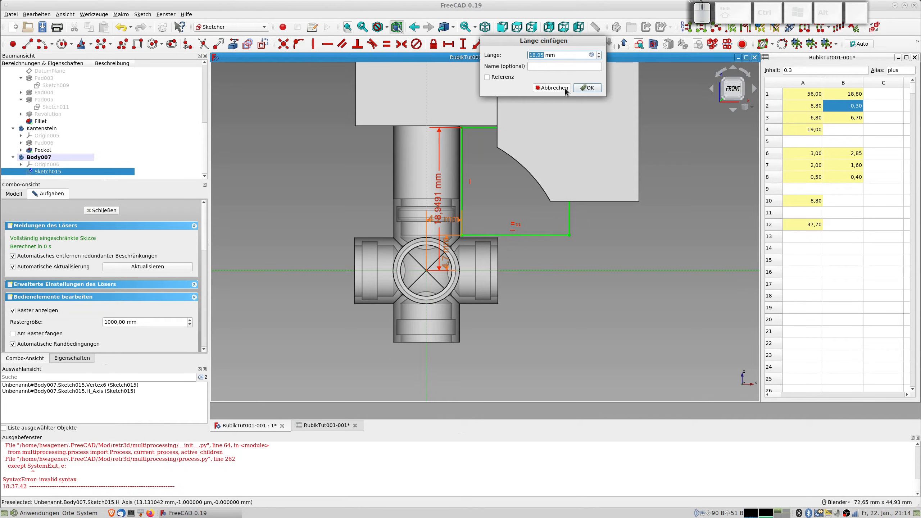
text(aaa.)
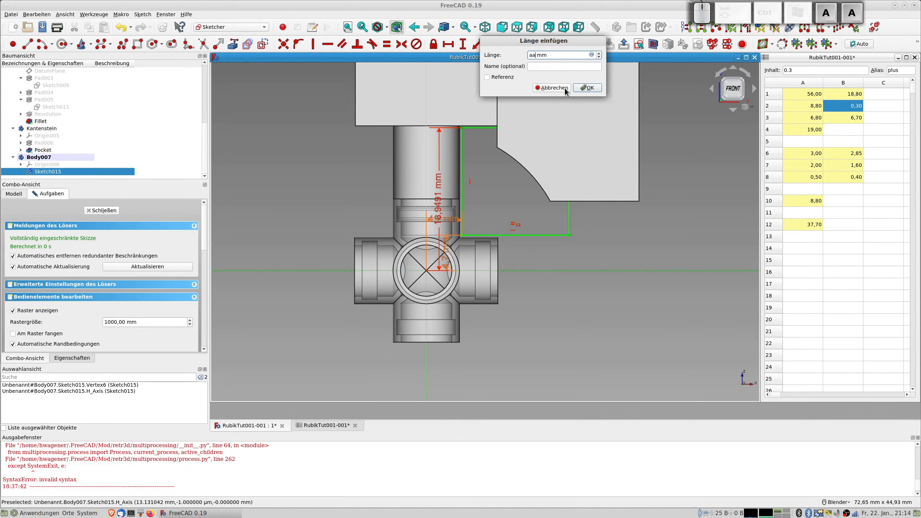
text(breite)
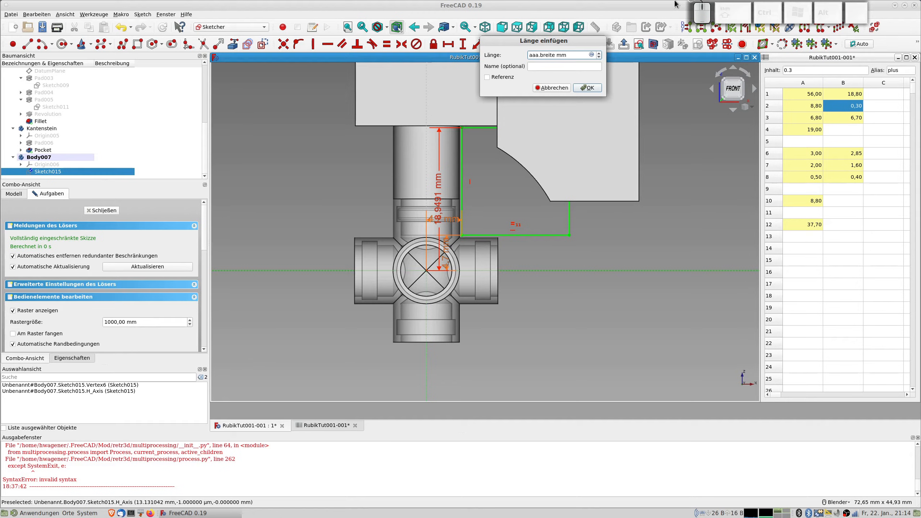
click(591, 54)
text(aa)
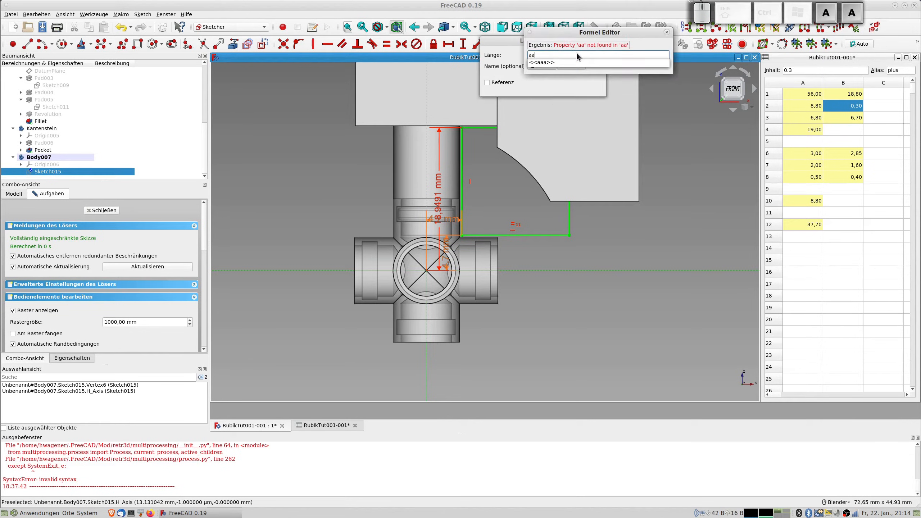
text(a.br)
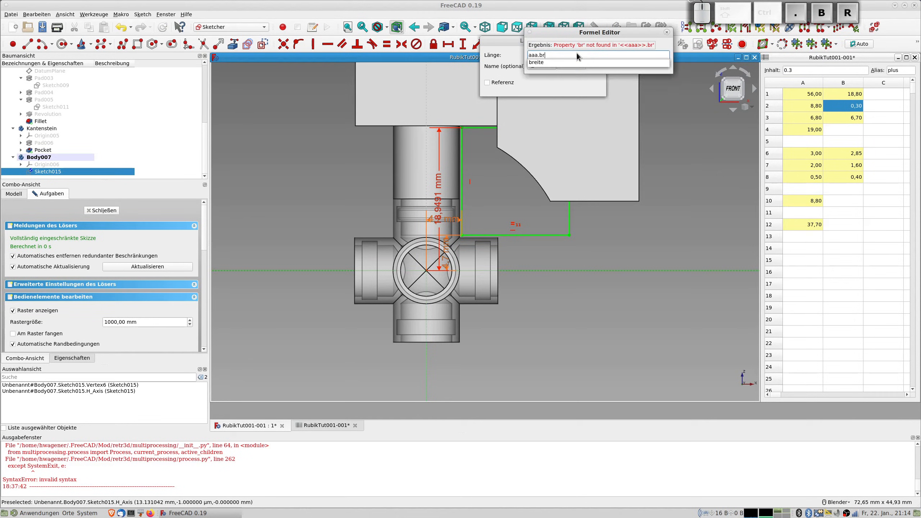
text(eite2/)
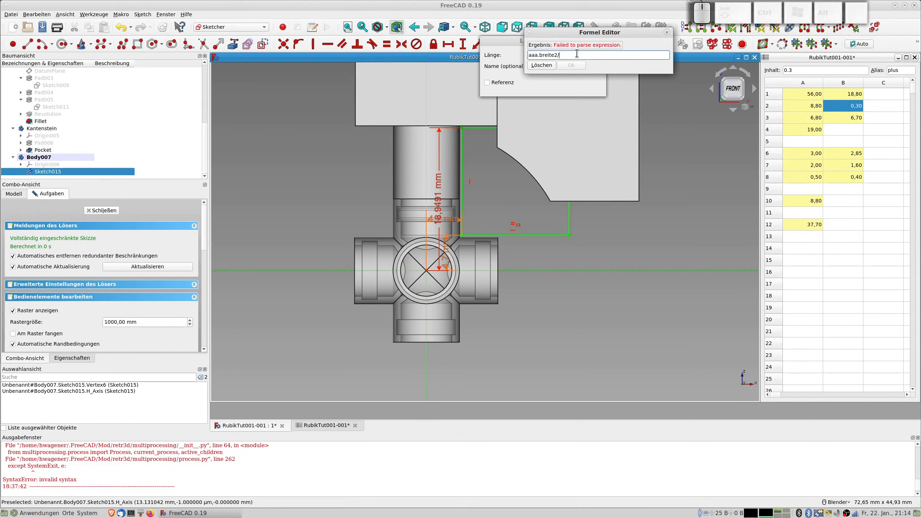
key(BackSpace)
key(BackSpace)
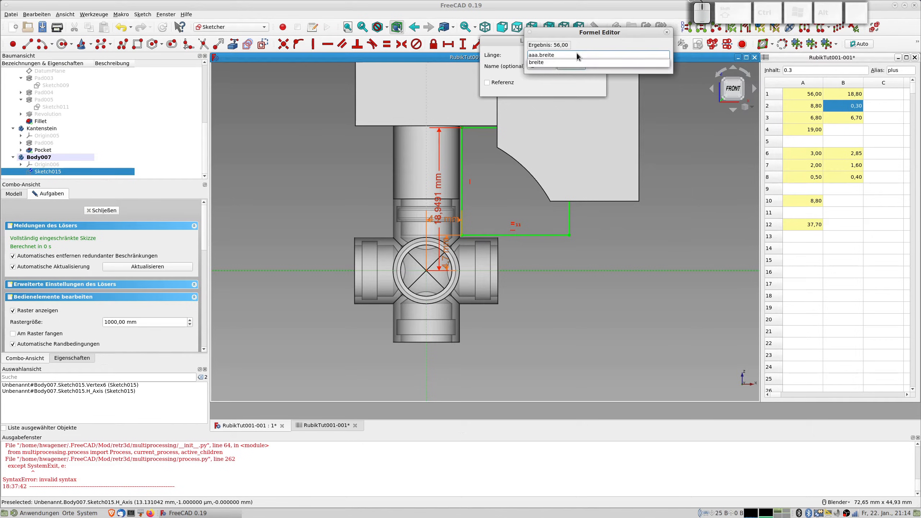
text(/2)
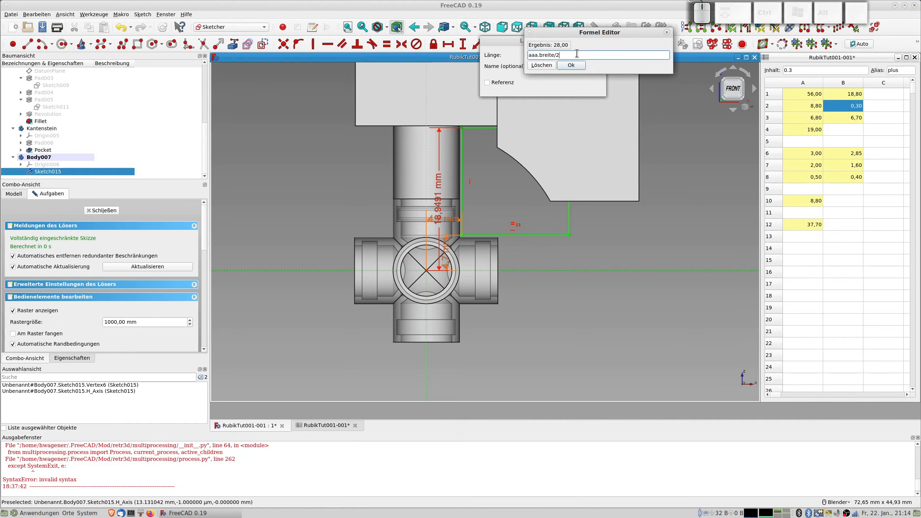
text(-aaa)
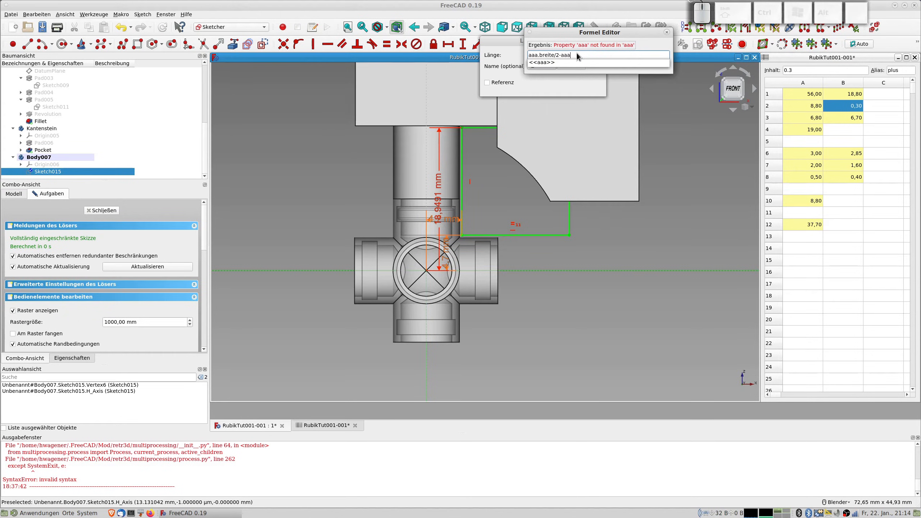
text(.)
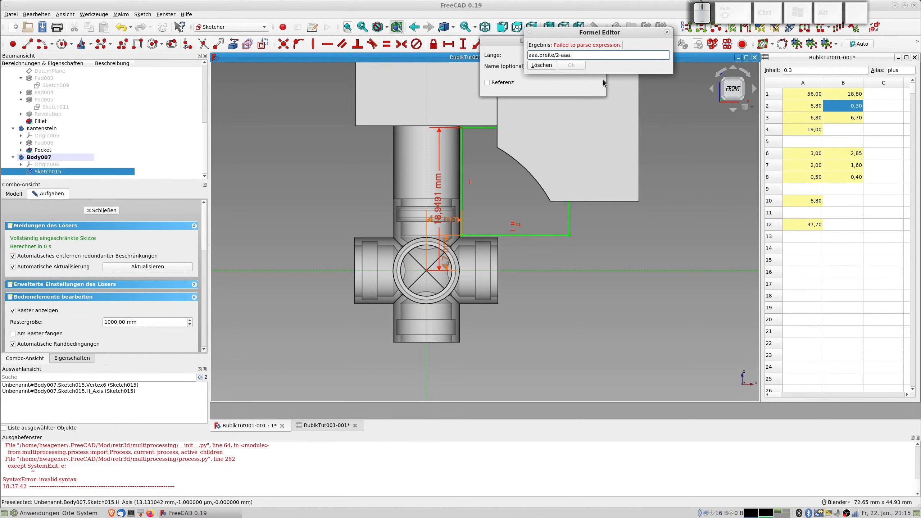
text(h)
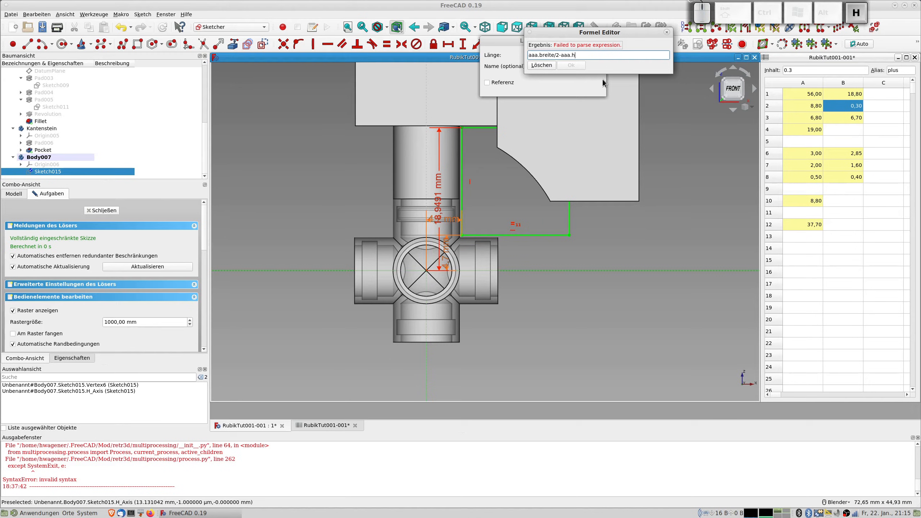
text(zst)
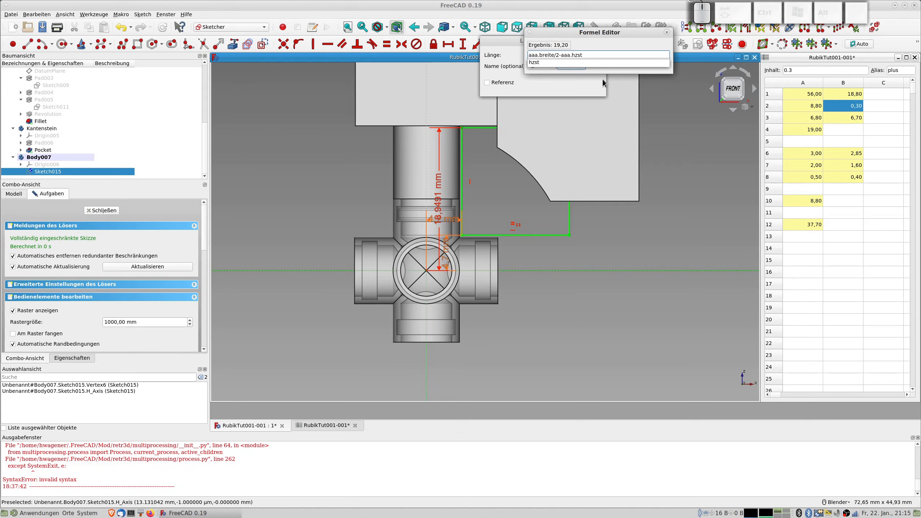
key(Return)
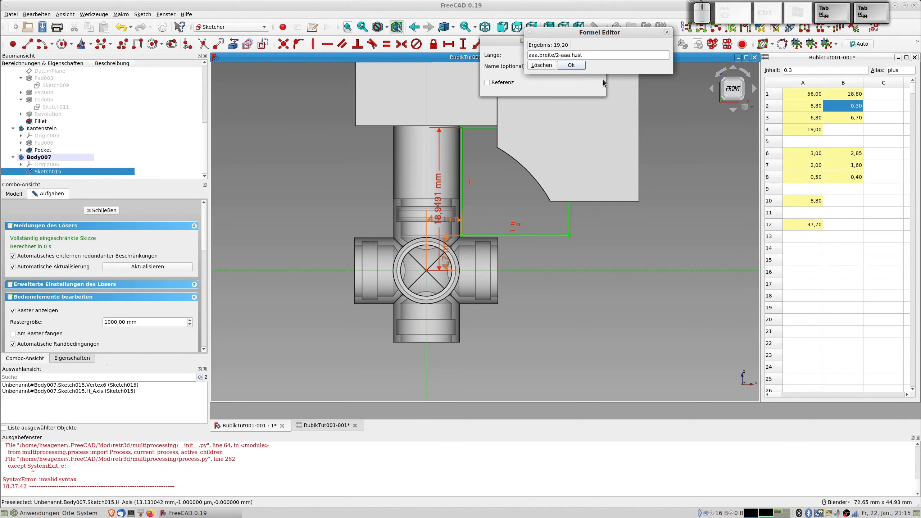
key(Return)
key(Tab)
key(Tab)
key(Tab)
key(Tab)
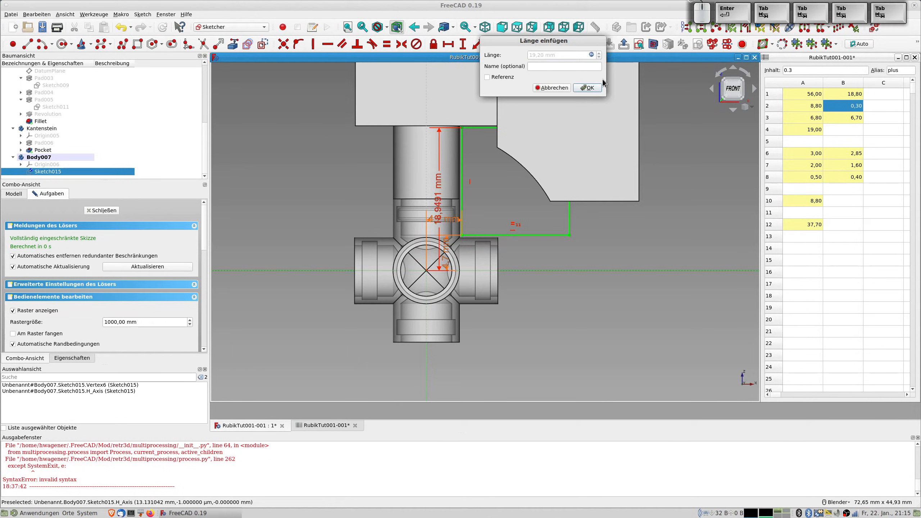
key(Return)
click(602, 79)
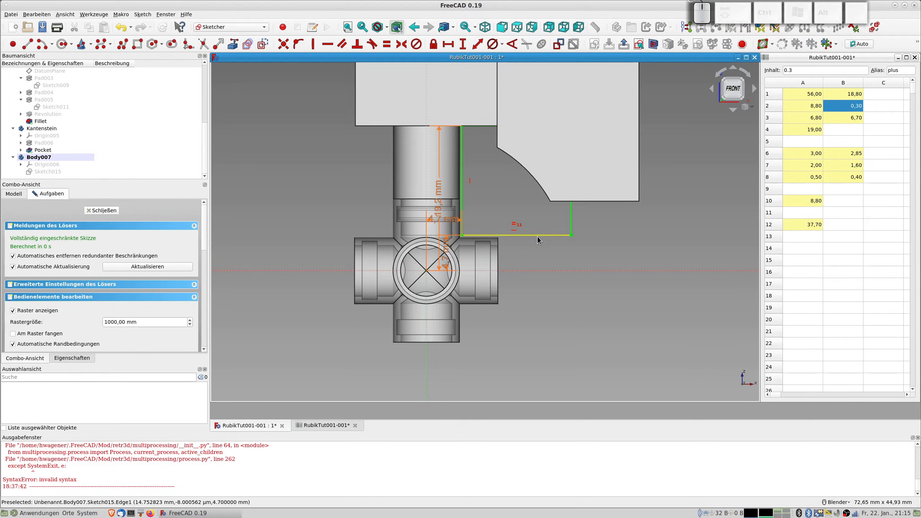
click(103, 210)
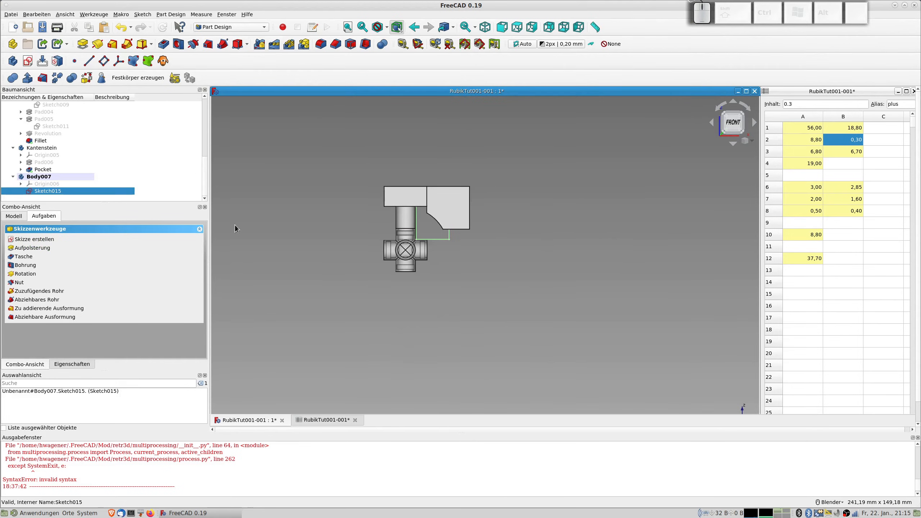
- Enter the value 9 in spreadsheet cell A13
middle_drag(509, 313, 524, 269)
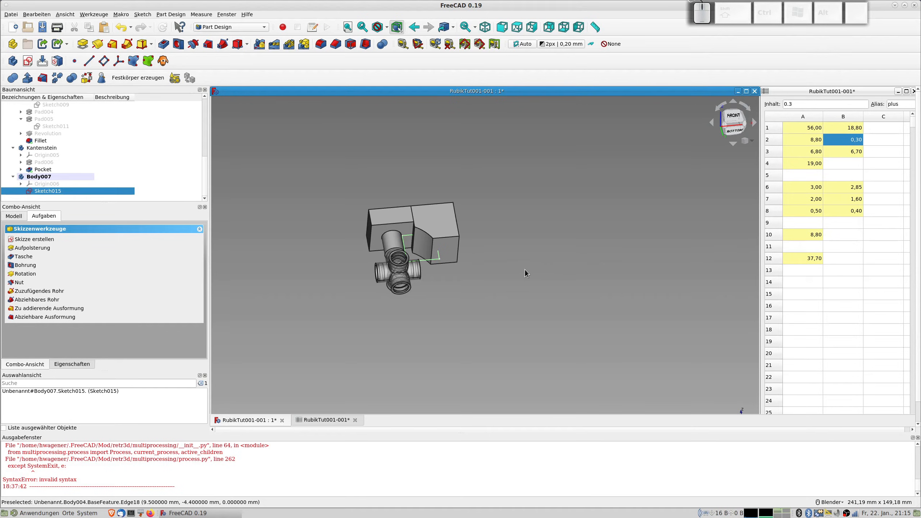
click(807, 271)
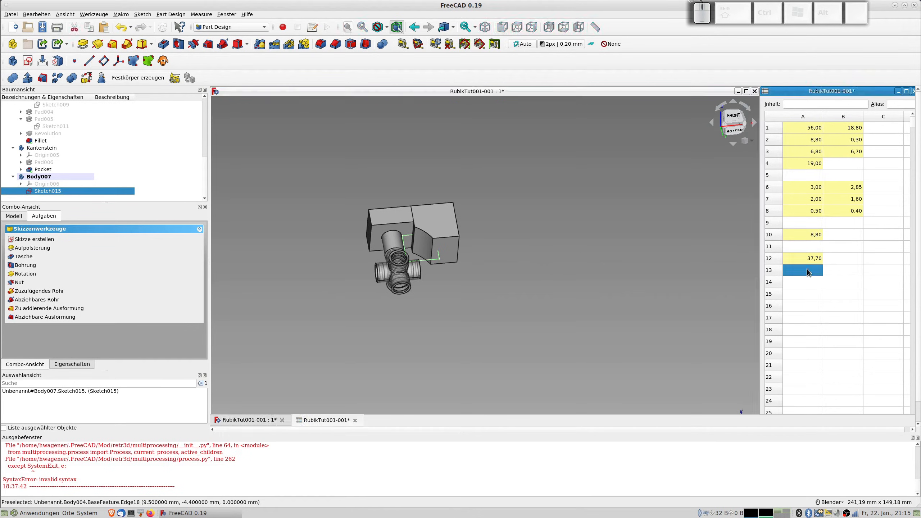
text(9)
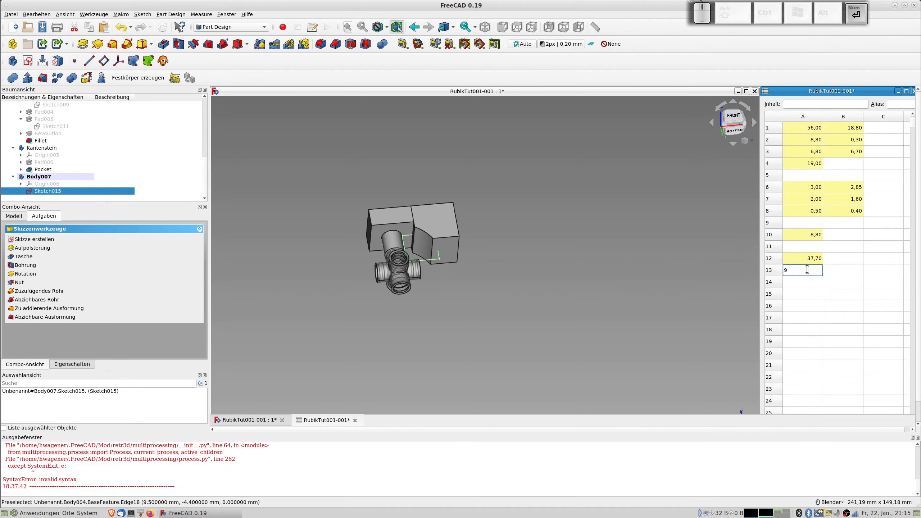
key(Return)
- Assign the alias bzp to spreadsheet cell A13
right_click(807, 270)
click(835, 279)
right_click(811, 264)
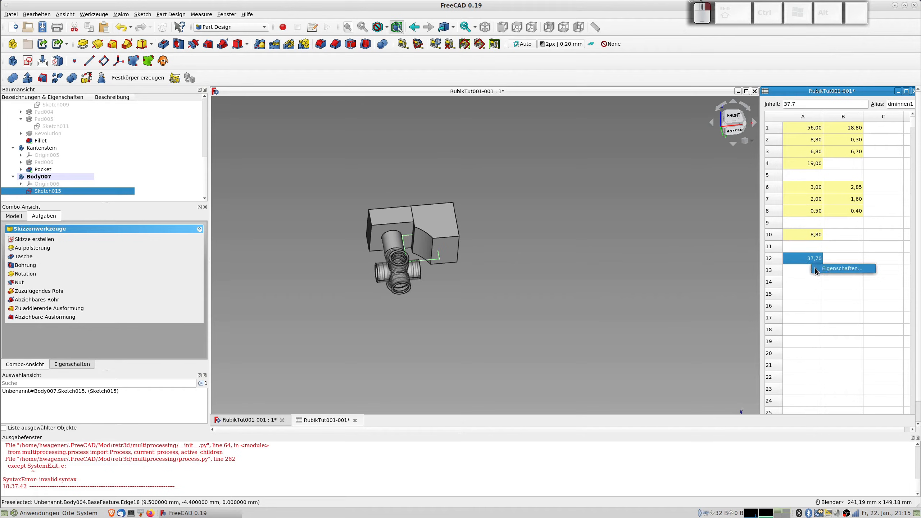
click(805, 270)
click(811, 271)
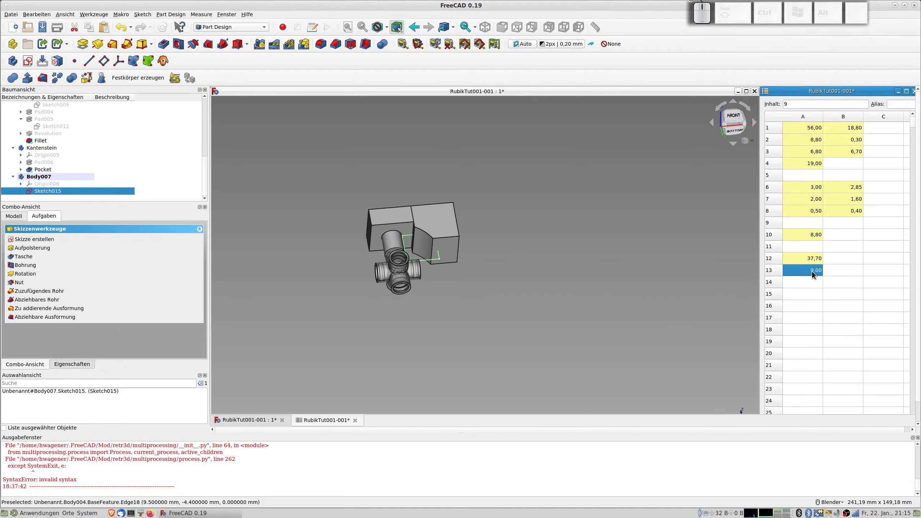
right_click(811, 271)
click(835, 276)
click(522, 213)
click(454, 226)
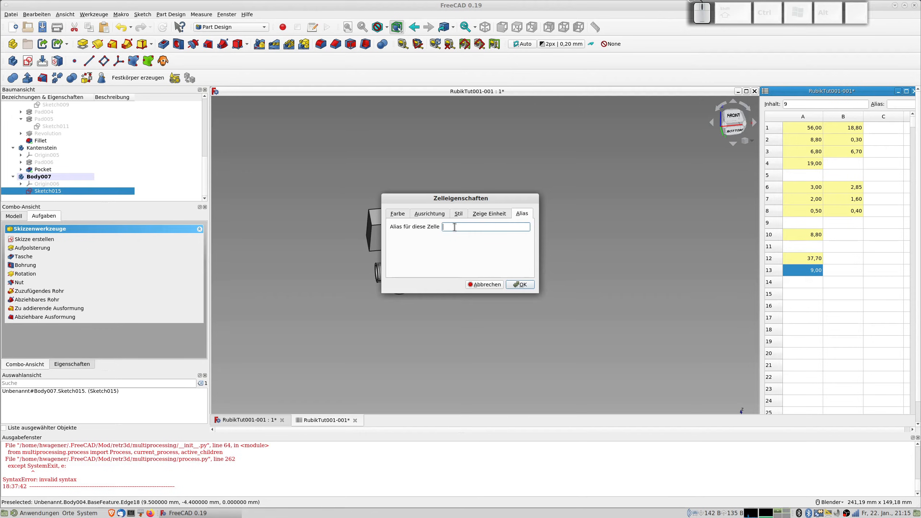
text(bzp)
key(Return)
key(Tab)
key(Tab)
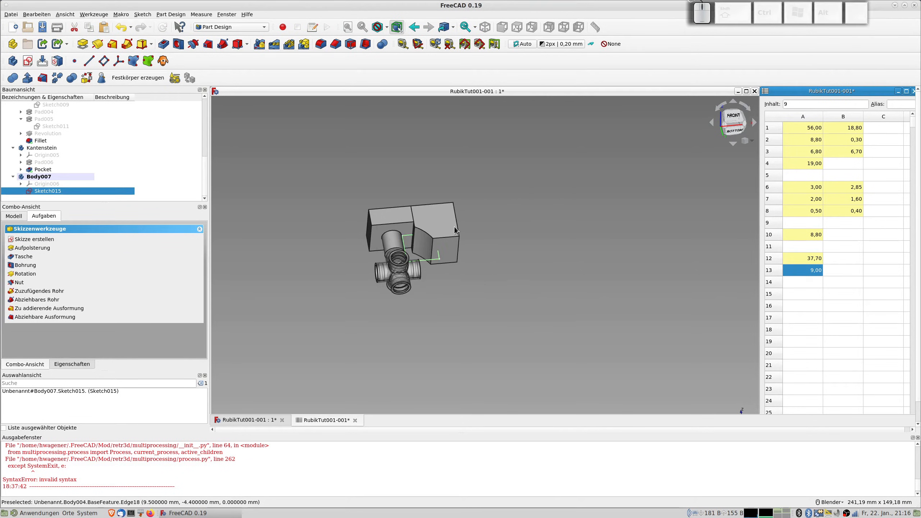
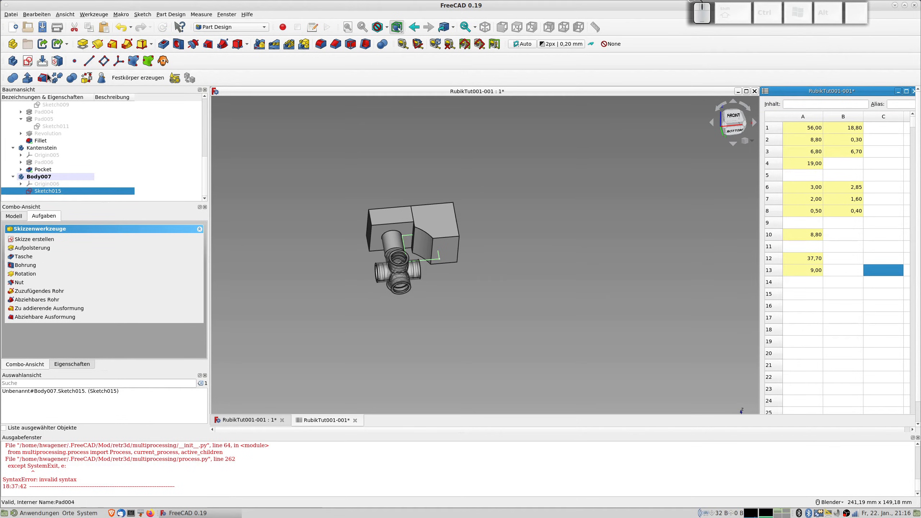
- Try to pad Sketch015, the square sketch in Body007
click(83, 45)
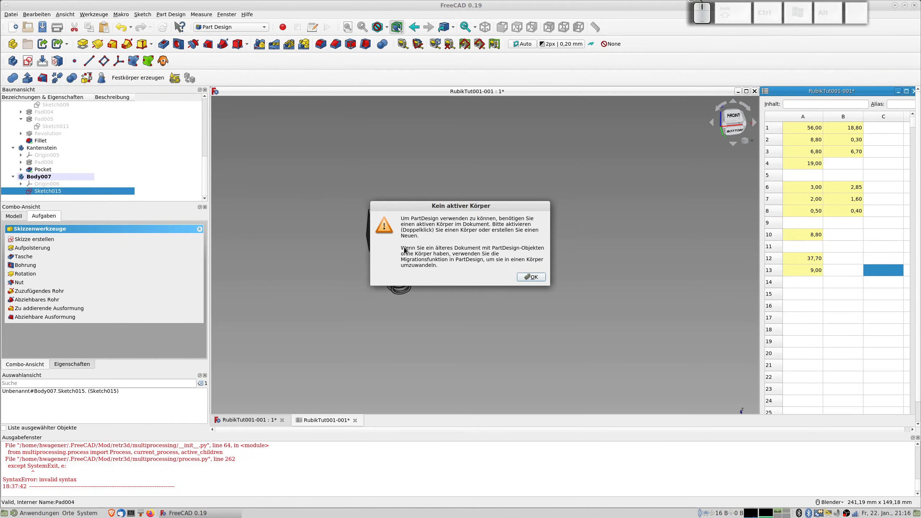
click(522, 277)
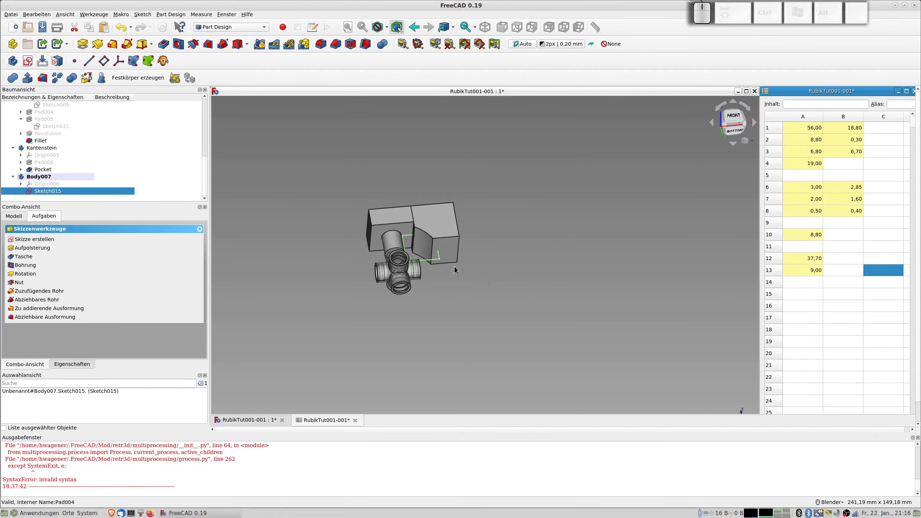
click(50, 185)
click(51, 192)
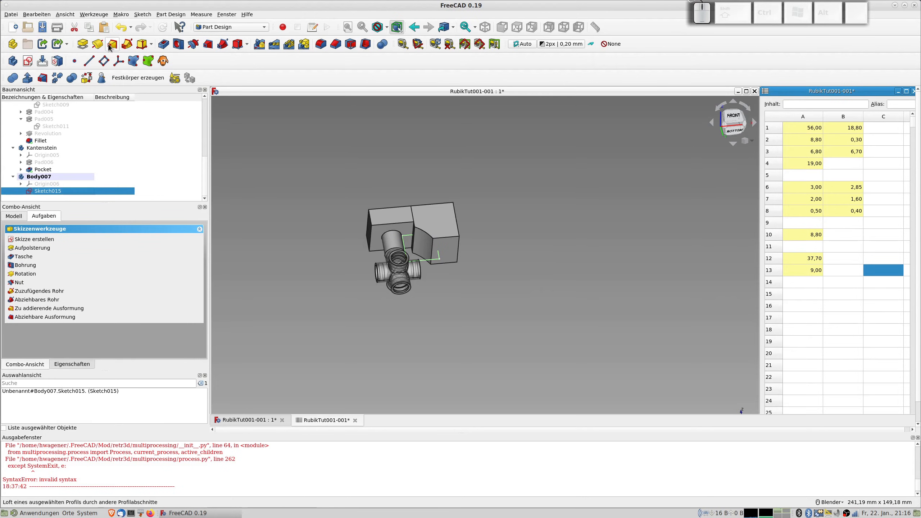
click(86, 45)
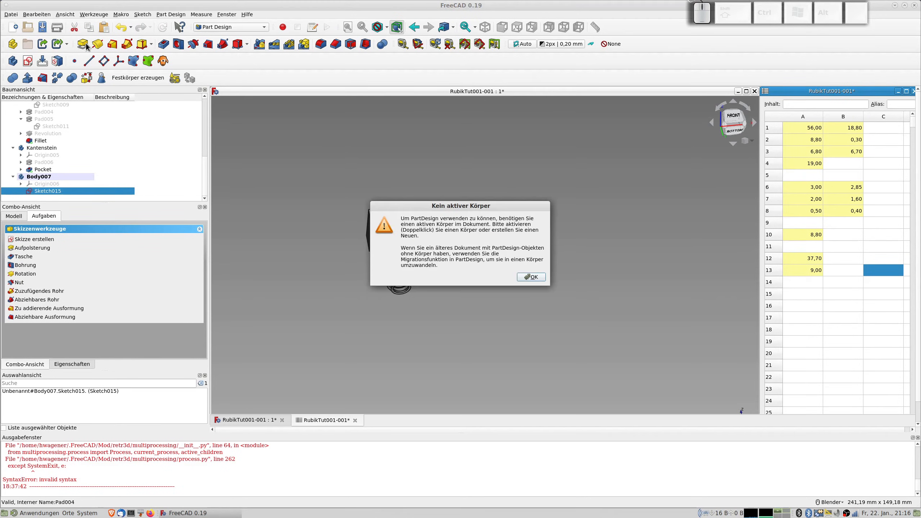
click(530, 278)
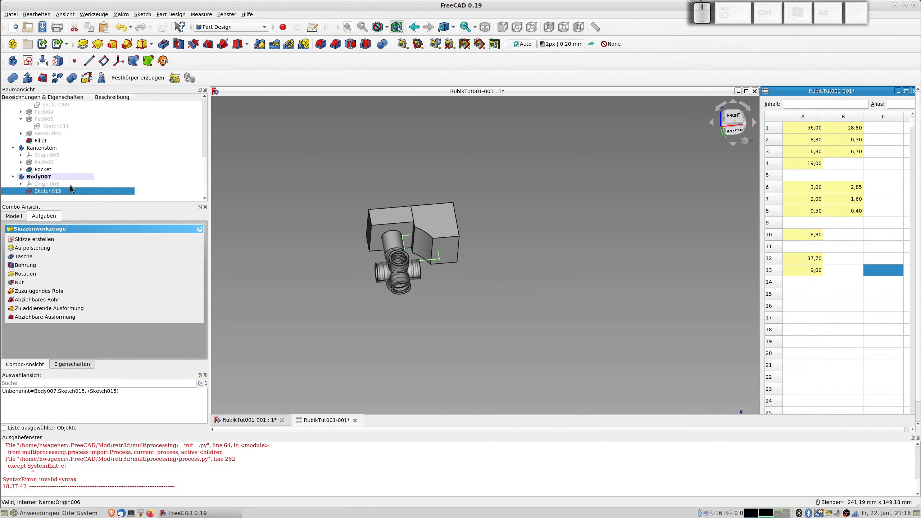
- Select Body007, the body that contains the square sketch
click(39, 177)
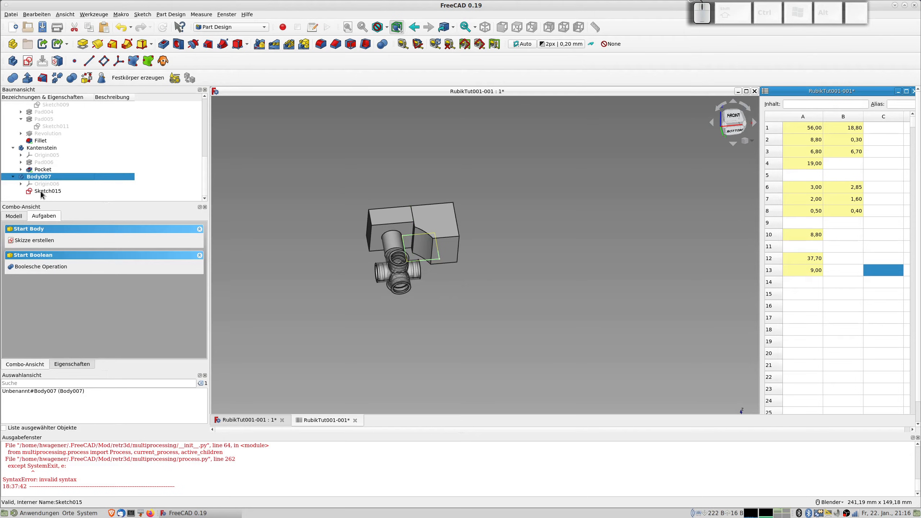
- Pad the sketch of Body007 and make the extrusion symmetric to its plane
double_click(75, 192)
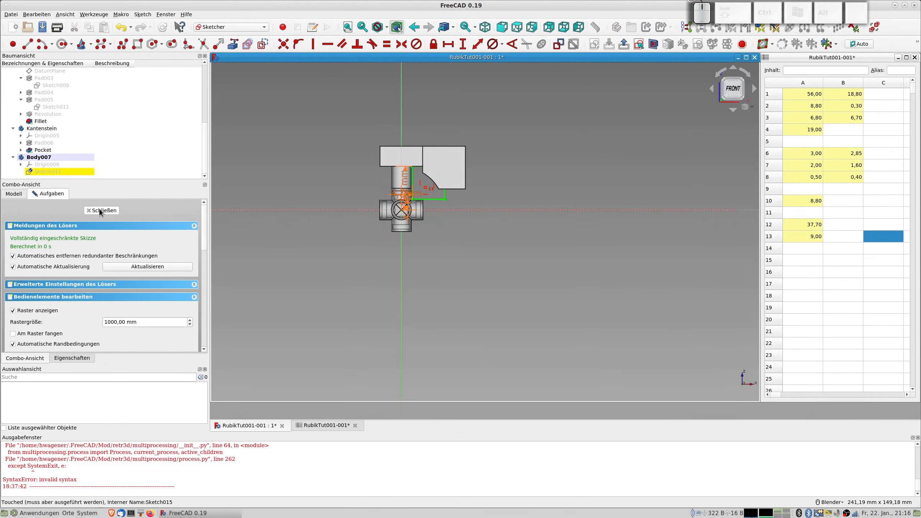
click(102, 210)
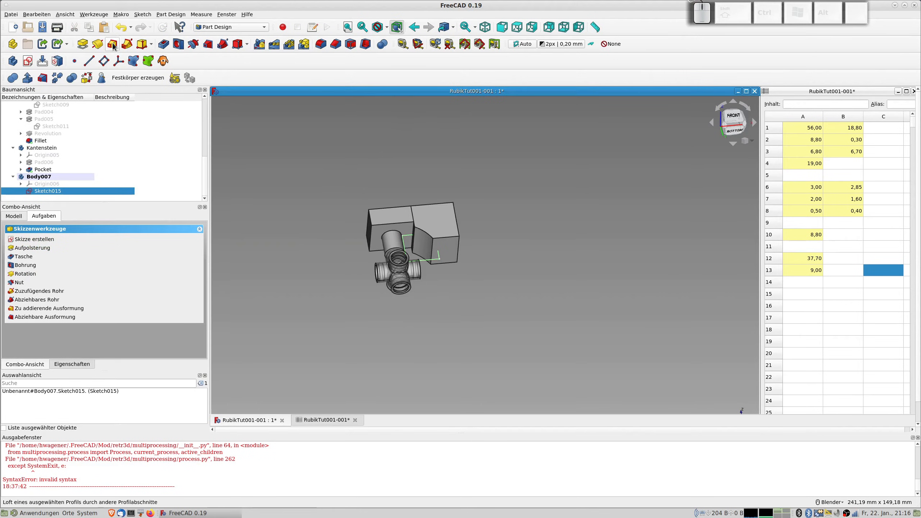
click(83, 44)
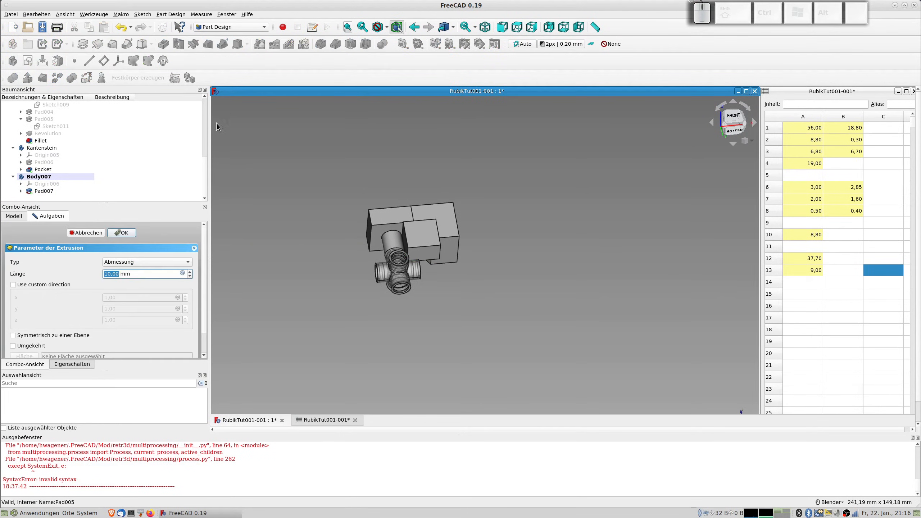
click(14, 335)
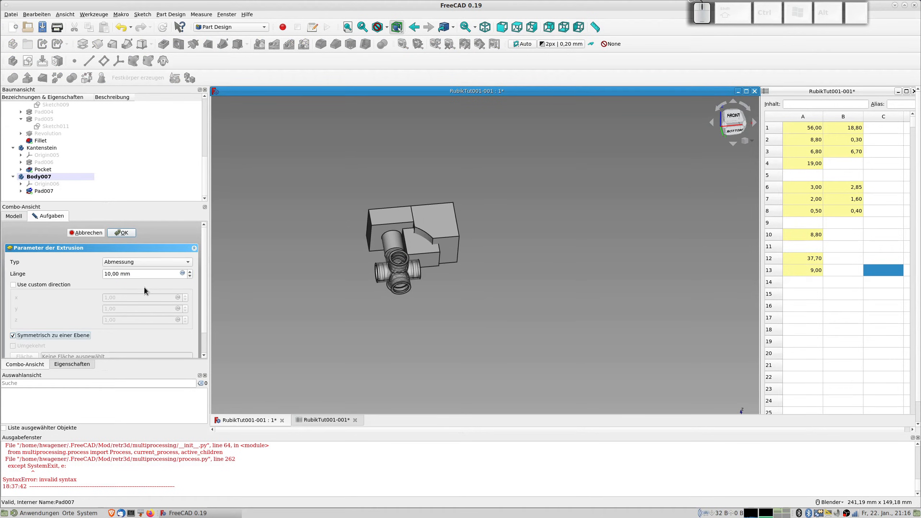
- Drive the pad's length with the spreadsheet formula aaa.bzp and accept the extrusion
click(182, 273)
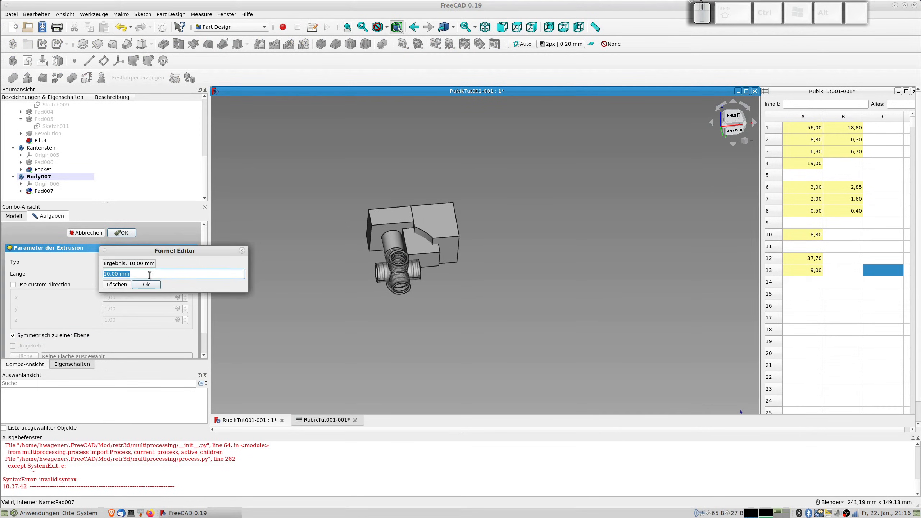
text(aaa)
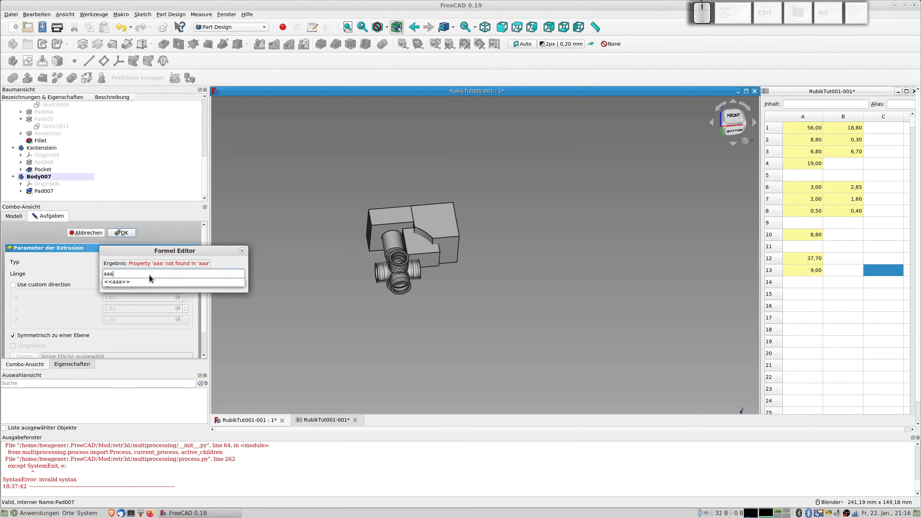
text(.hzp)
key(BackSpace)
key(BackSpace)
key(BackSpace)
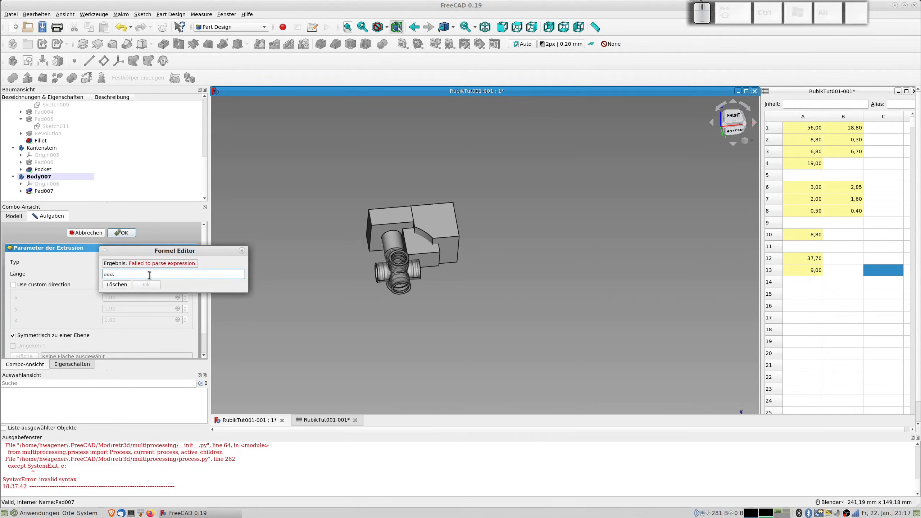
text(bzp)
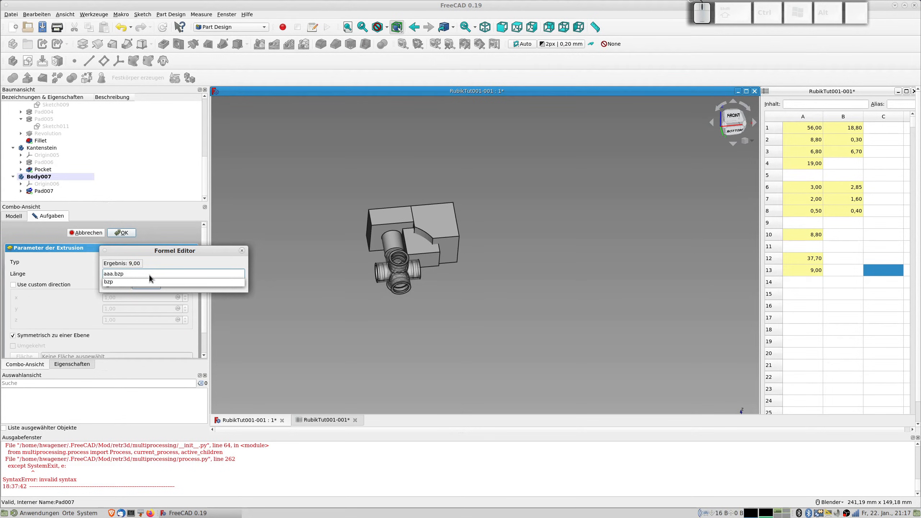
key(Return)
key(Return)
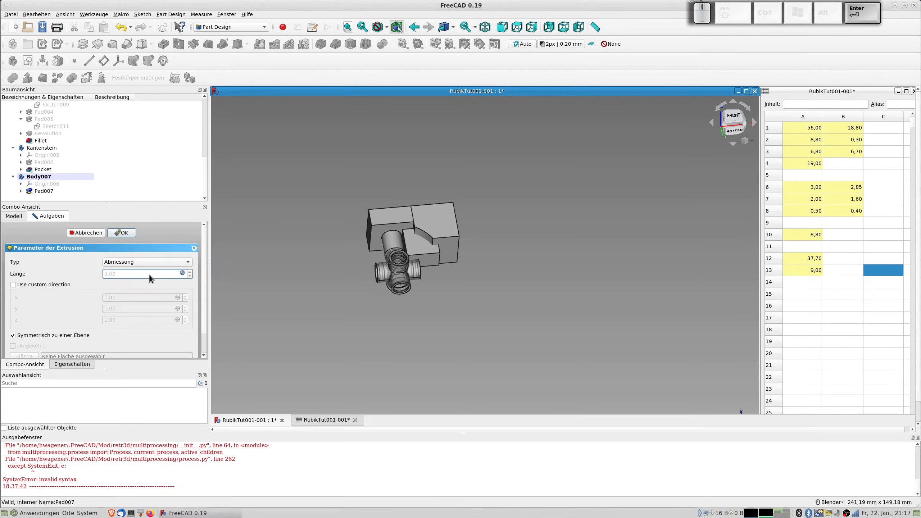
click(123, 232)
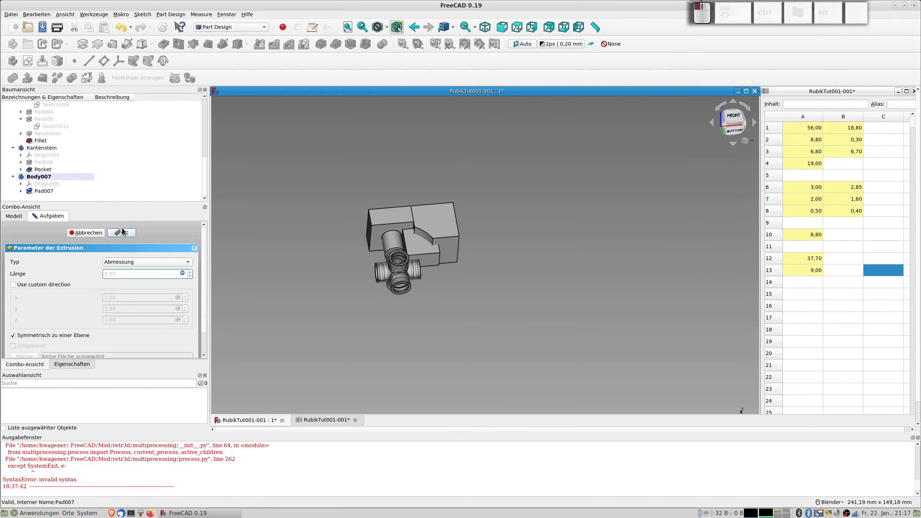
click(125, 234)
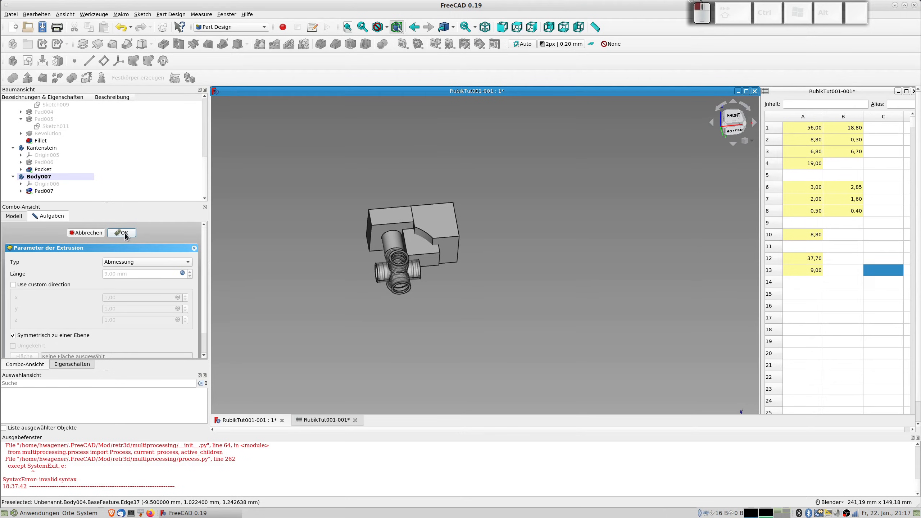
- Enter the value 37,7 in spreadsheet cell B12
scroll(434, 266, up, 2)
middle_drag(434, 265, 458, 277)
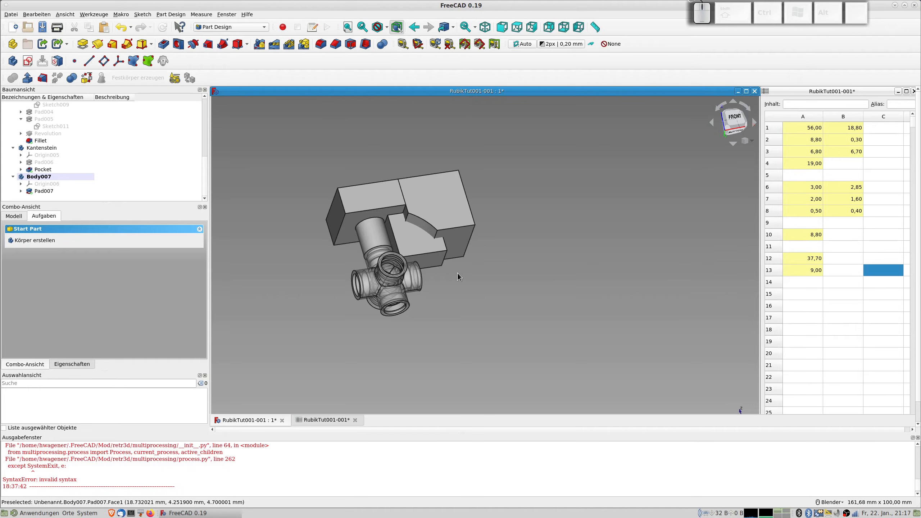
middle_drag(385, 348, 435, 331)
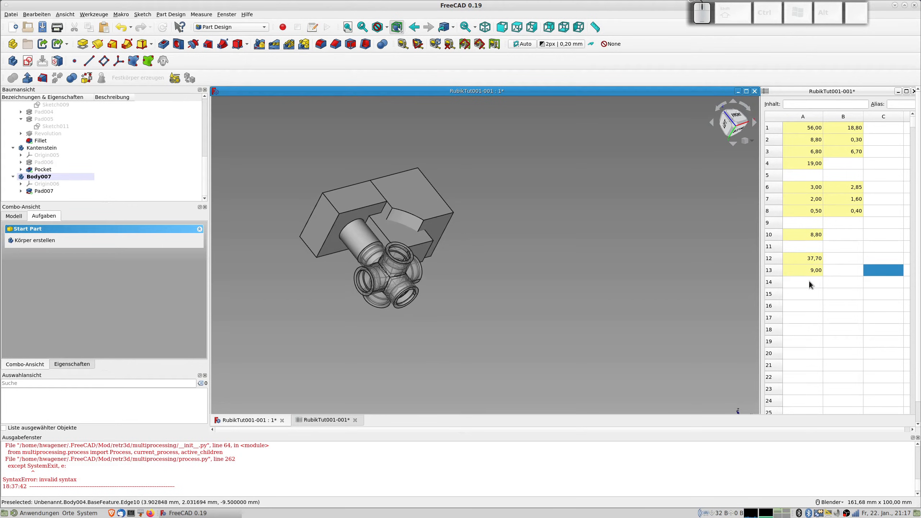
click(812, 259)
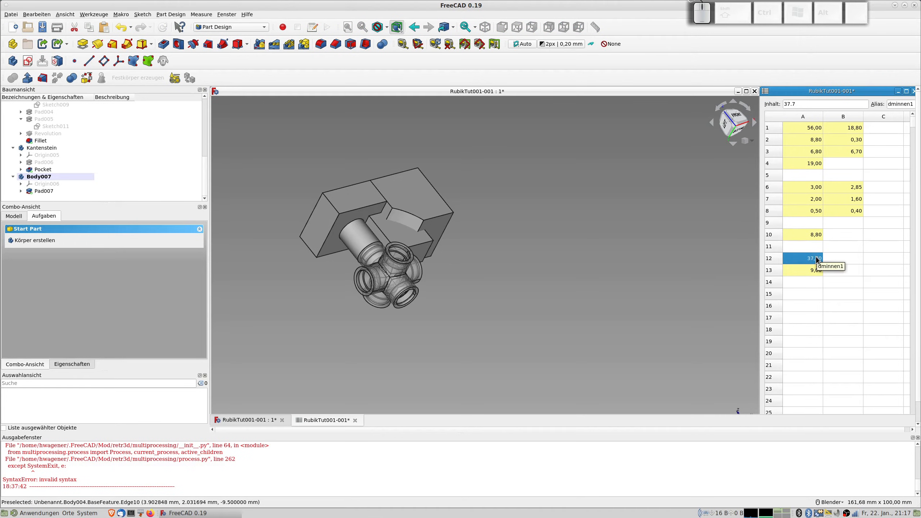
click(840, 262)
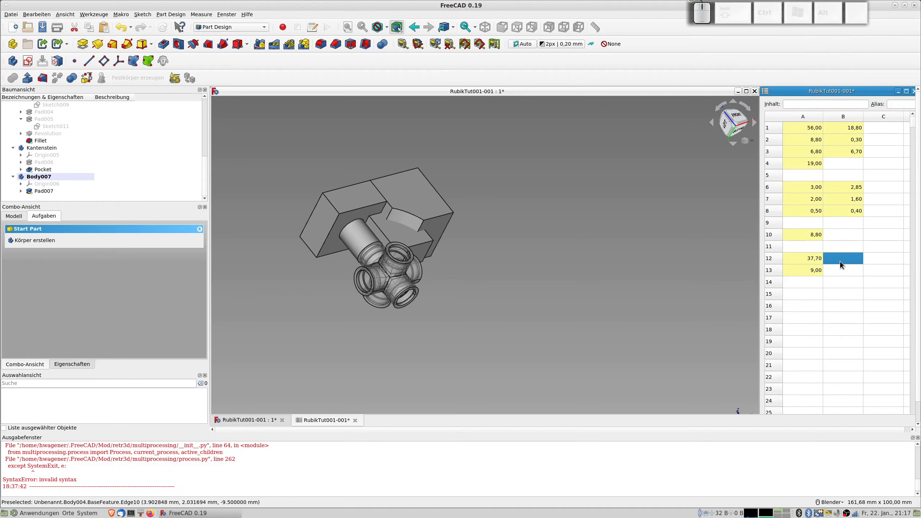
text(37,)
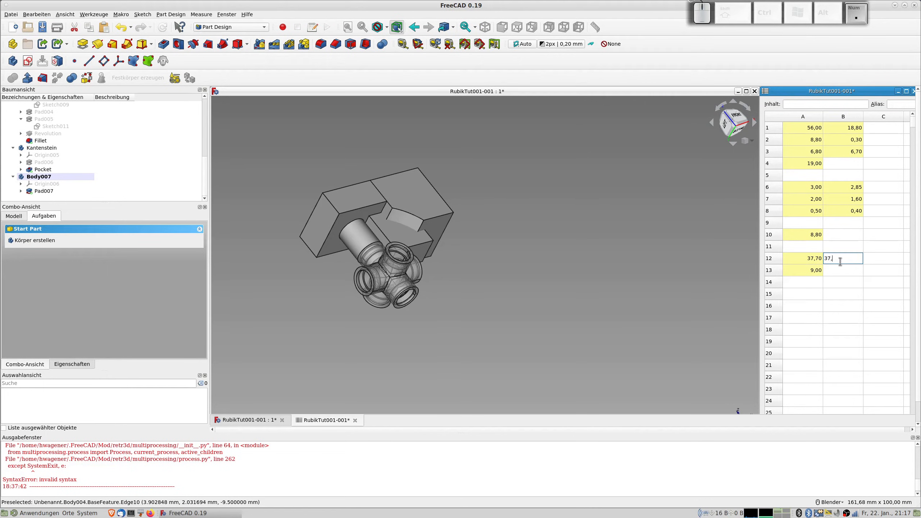
text(7)
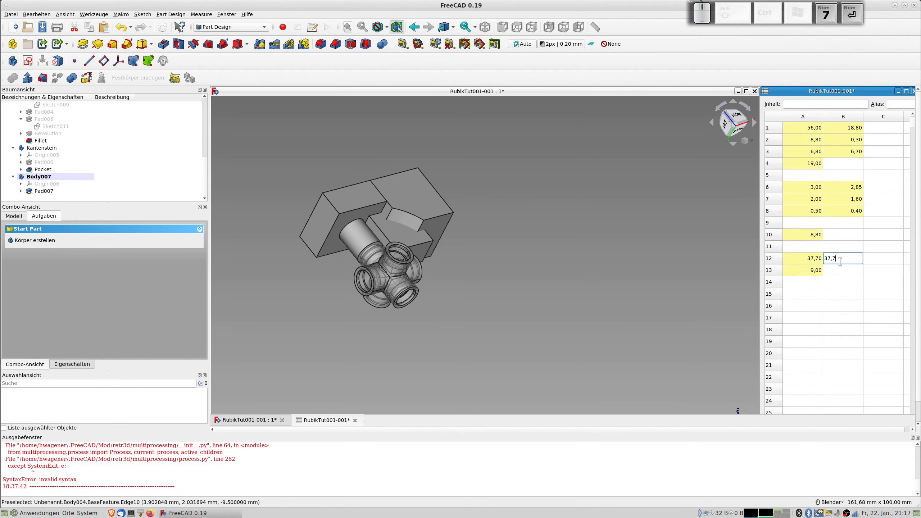
key(Return)
- Assign the alias dminnen2 to spreadsheet cell B12
right_click(852, 259)
click(865, 265)
click(521, 213)
click(452, 227)
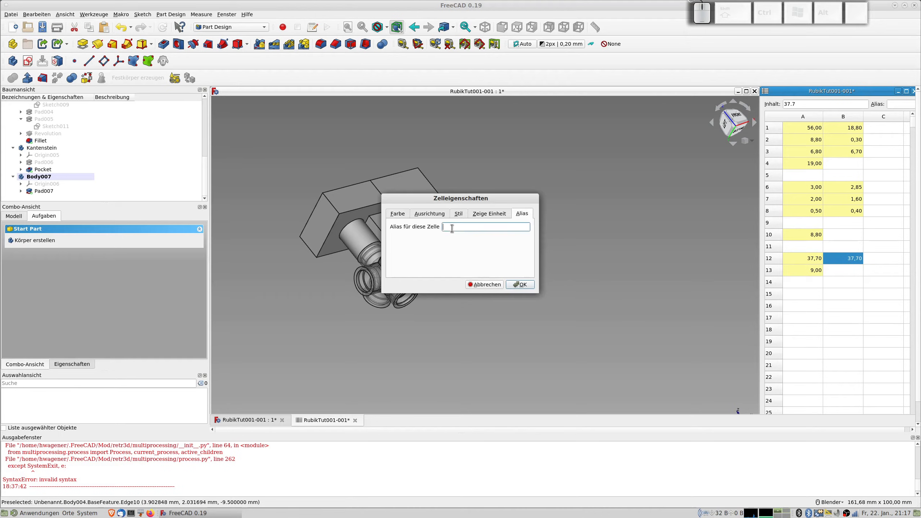
text(dmInnen2)
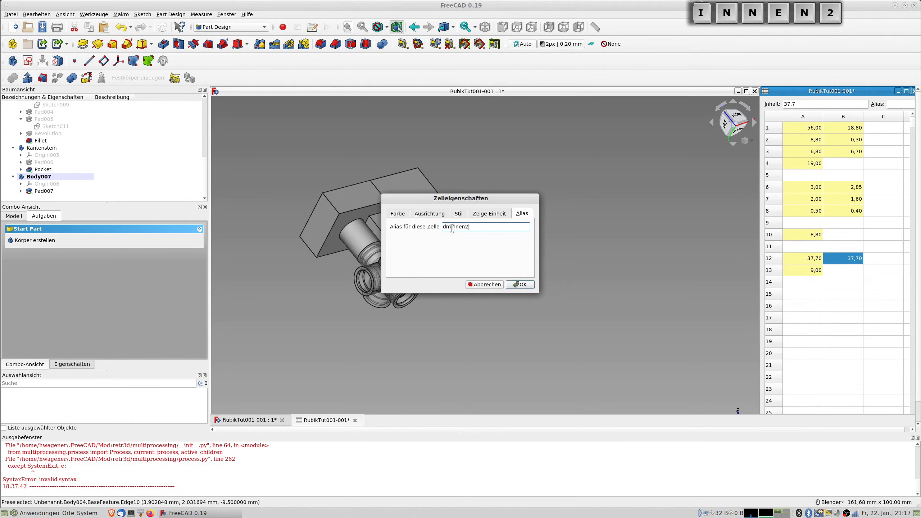
key(Return)
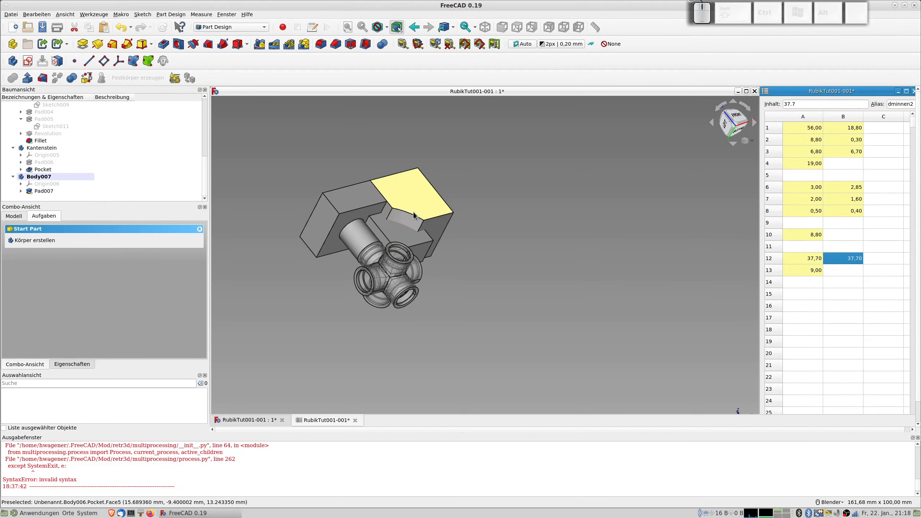
- Hide the bodies Kantenstein and Zentralstein in the model
click(404, 221)
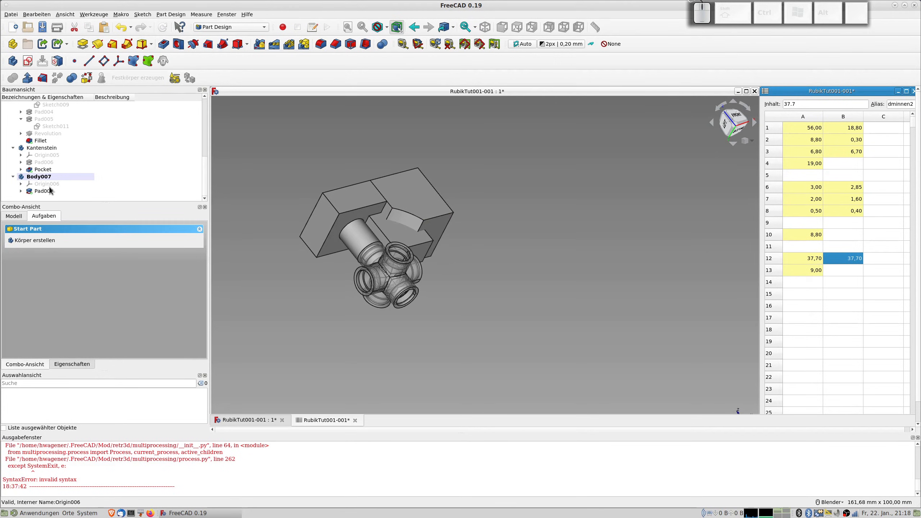
click(39, 148)
key(space)
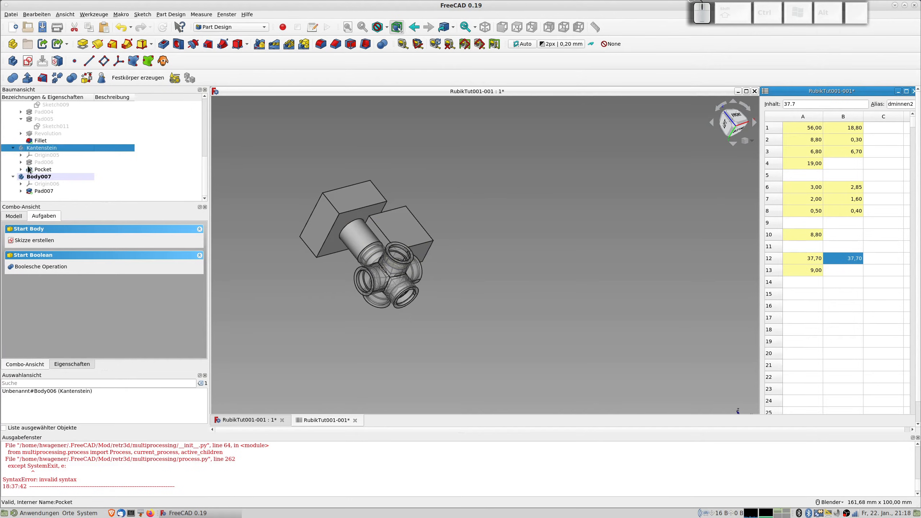
scroll(52, 144, up, 2)
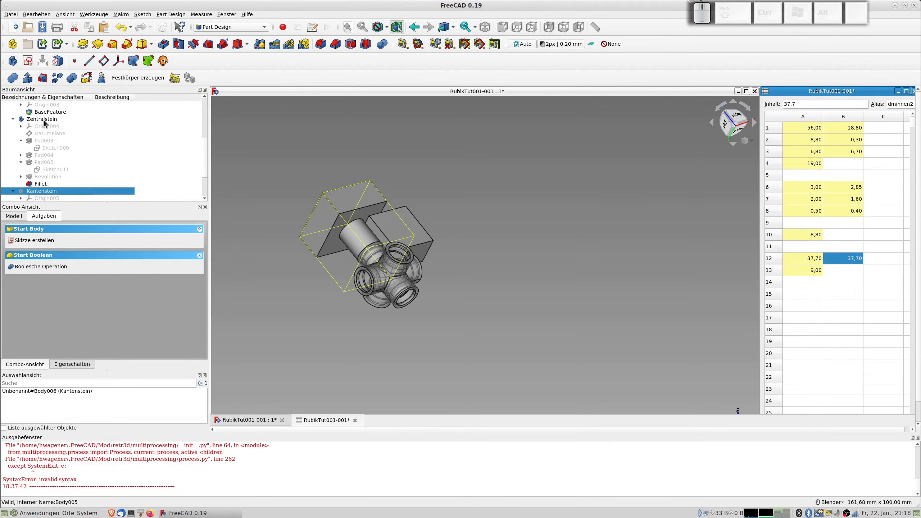
click(43, 121)
key(space)
- Create a new sketch in Body007 on its YZ base plane
middle_drag(398, 229, 366, 232)
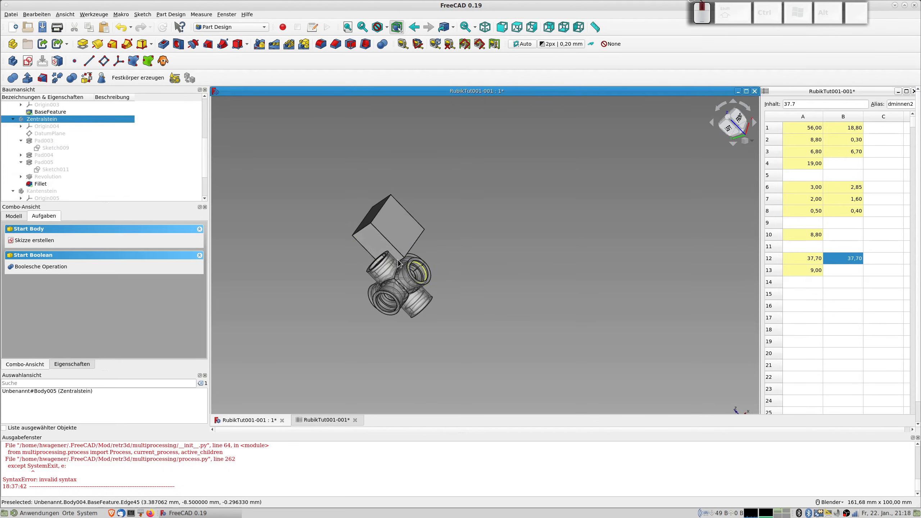
middle_drag(389, 296, 406, 281)
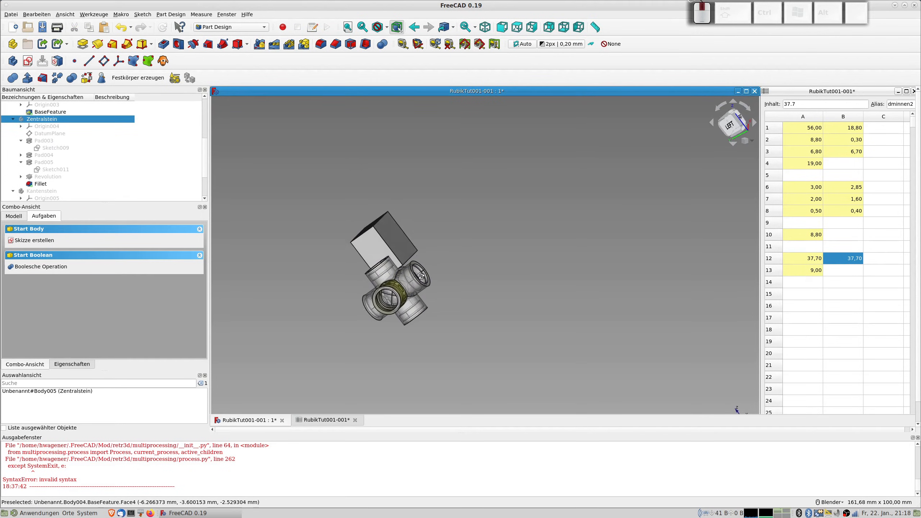
key(1)
key(3)
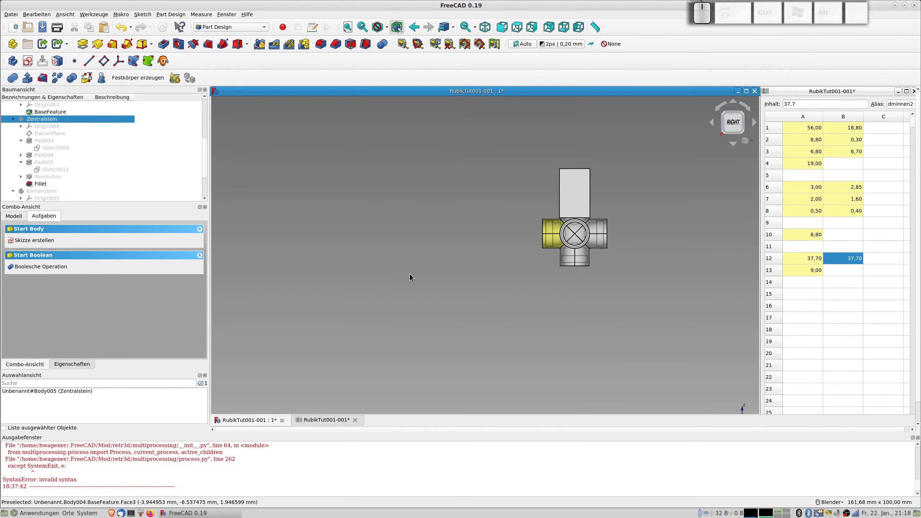
shift+middle_drag(418, 276, 339, 296)
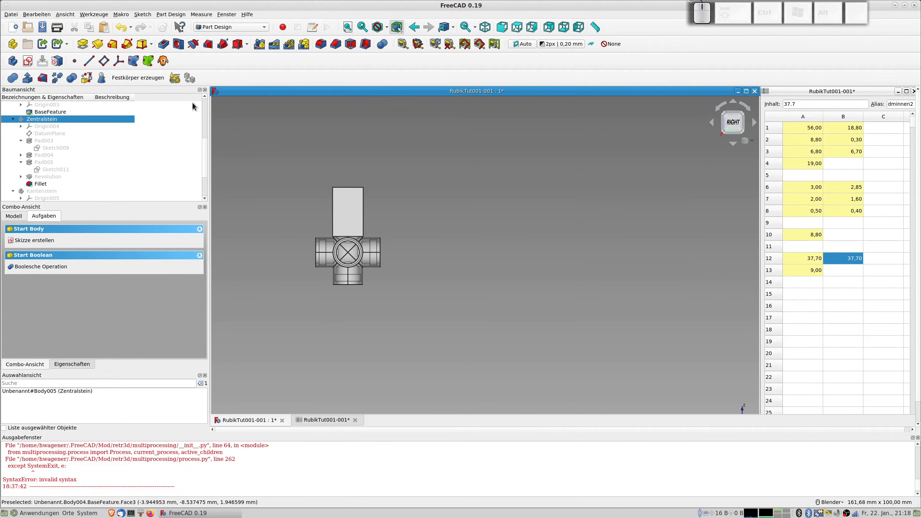
click(29, 61)
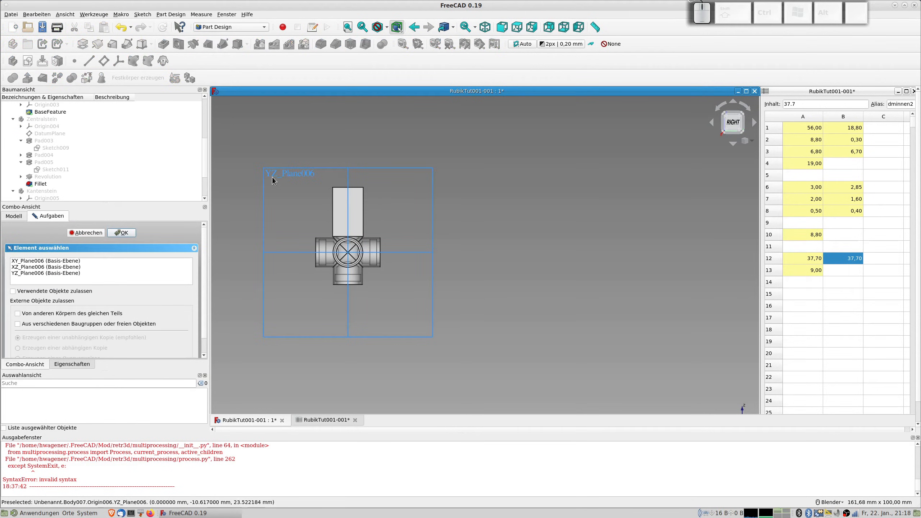
click(24, 273)
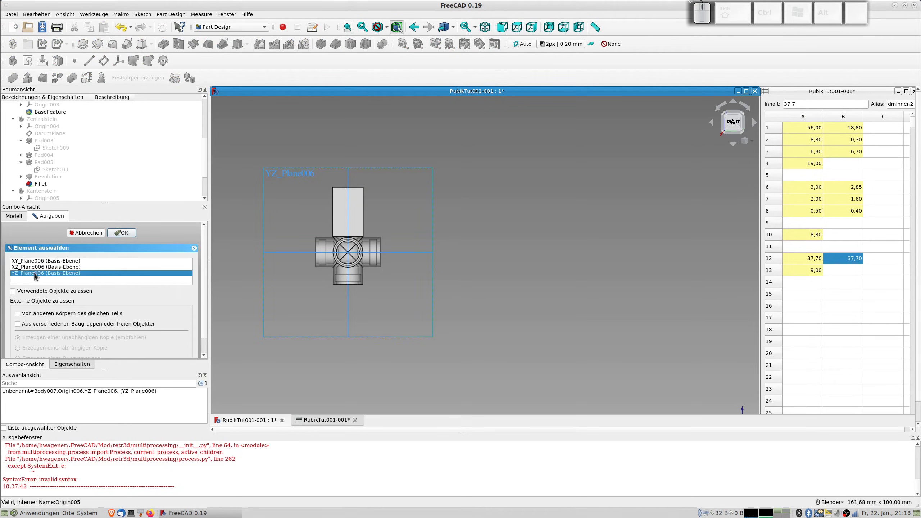
click(124, 233)
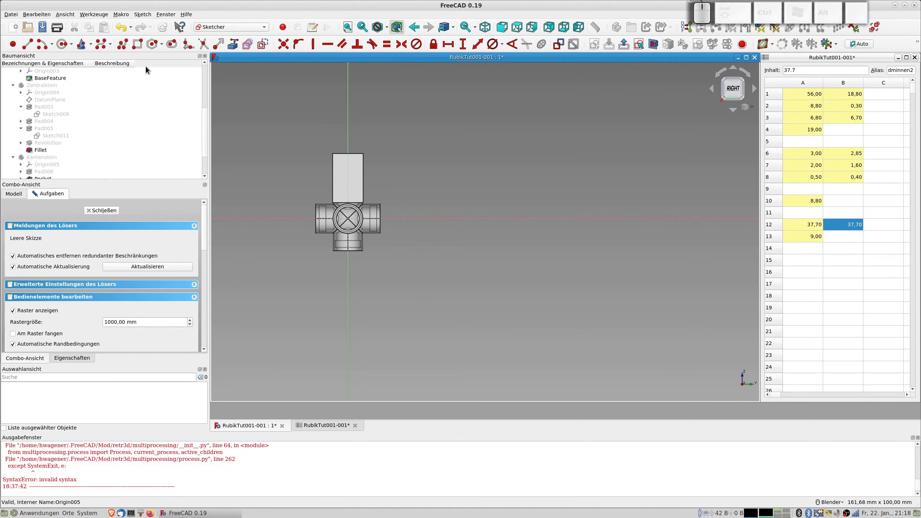
- Sketch a circle about 35 mm in diameter centred on the sketch origin
click(63, 44)
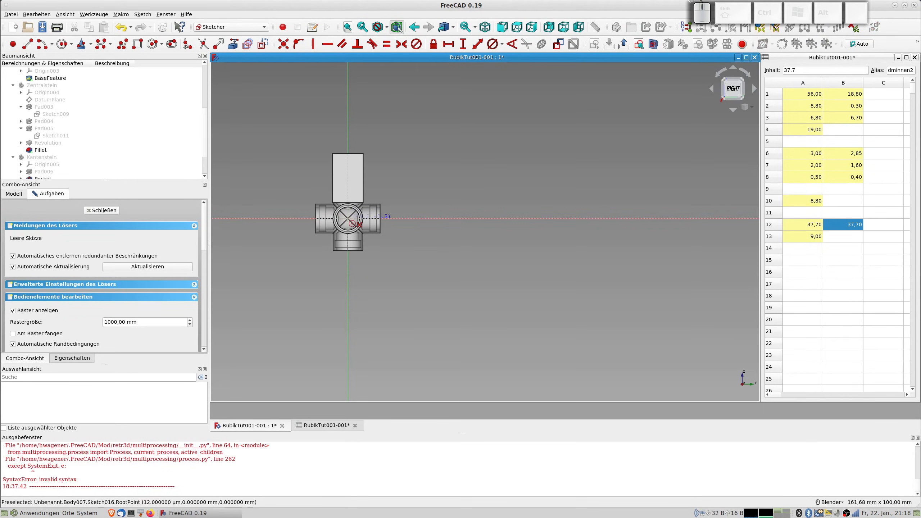
click(348, 220)
click(391, 179)
right_click(393, 183)
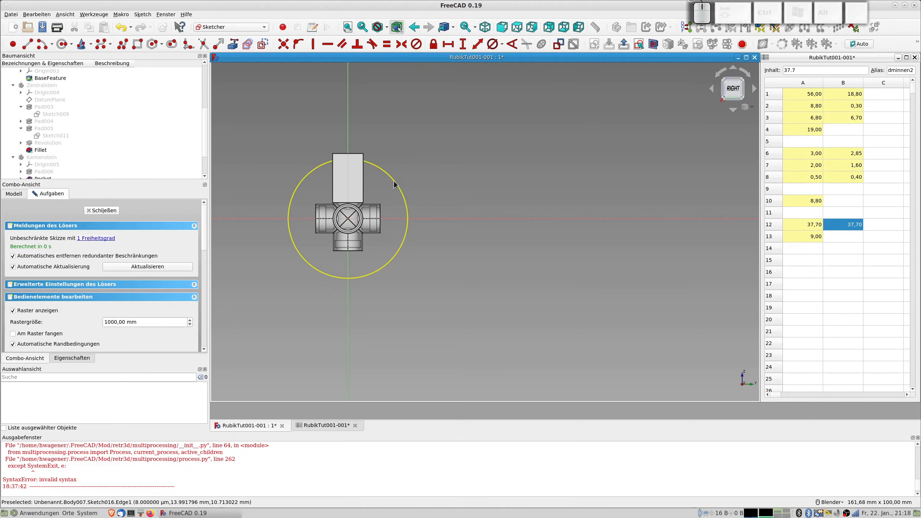
- Constrain the circle's diameter with the spreadsheet expression aaa.dminnen2 and close the sketch
click(396, 185)
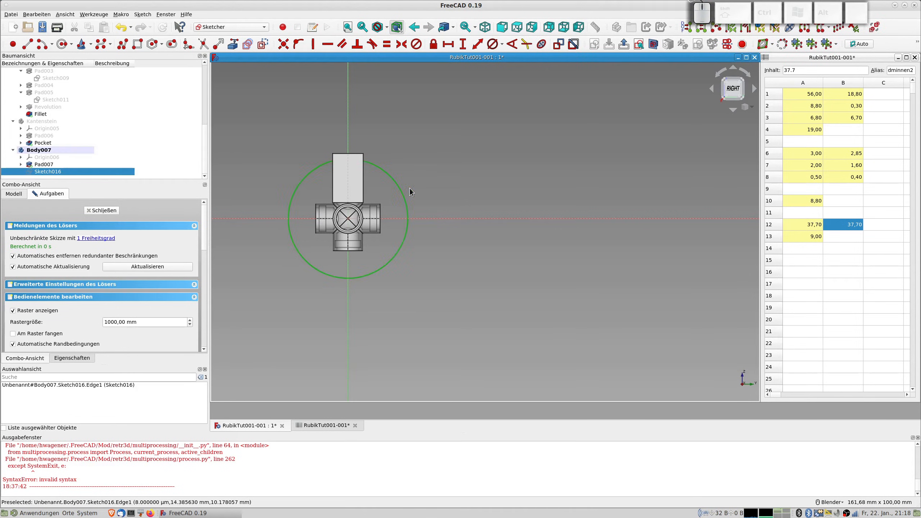
click(492, 44)
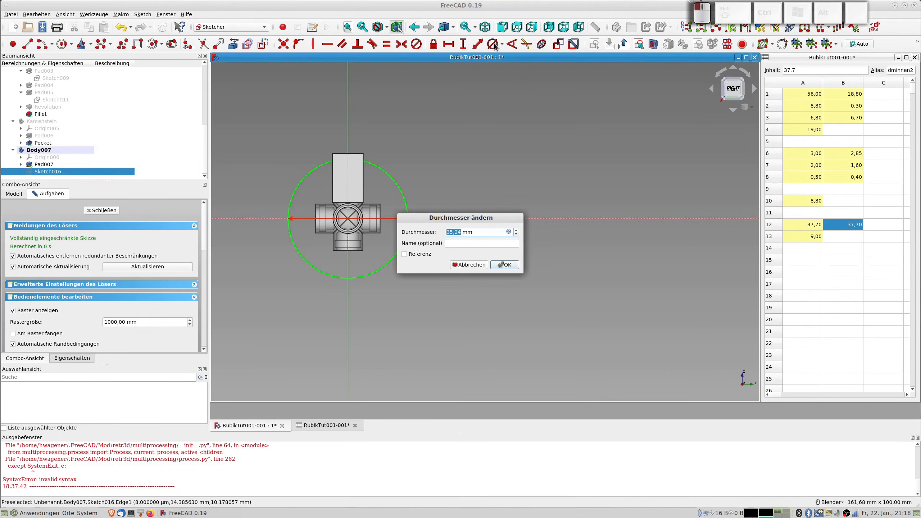
click(508, 231)
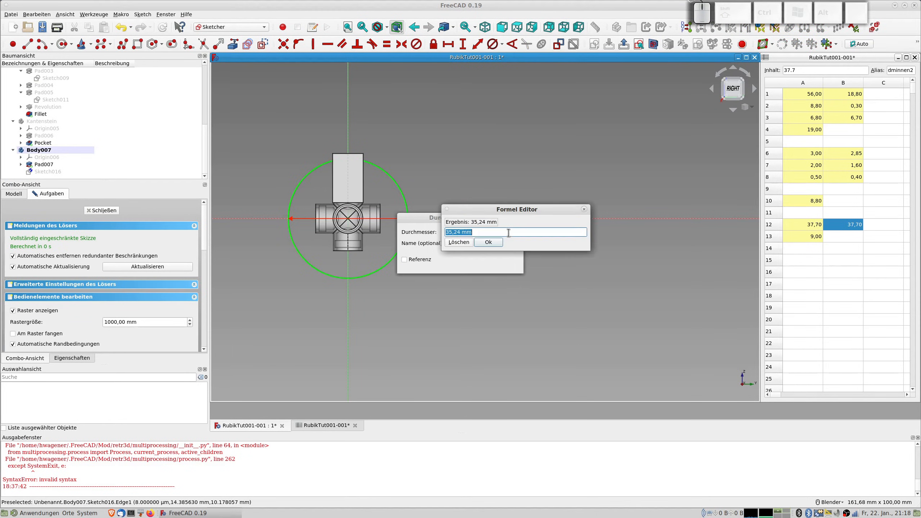
text(aaa.)
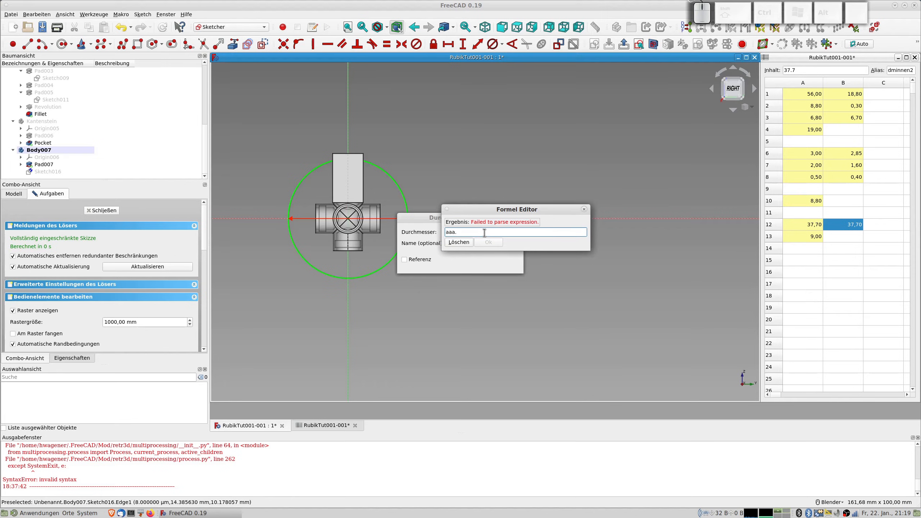
text(dminnen)
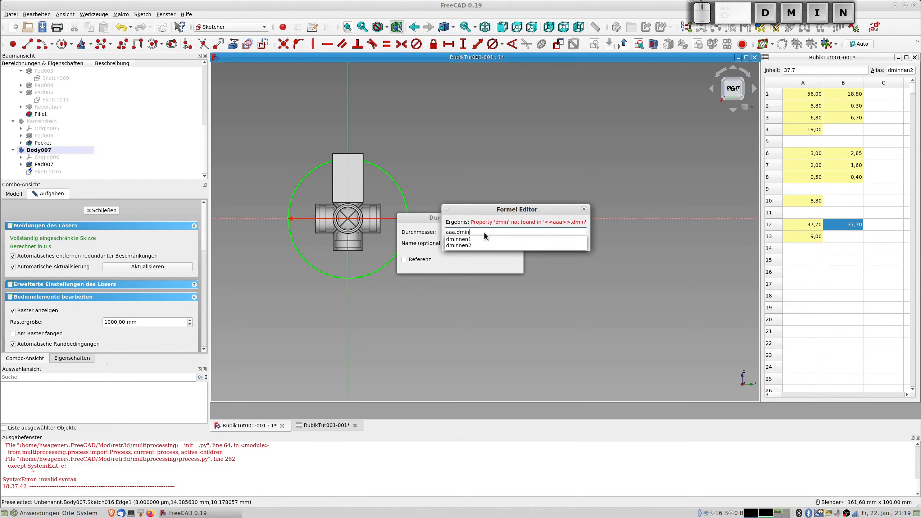
key(Return)
key(Tab)
key(Tab)
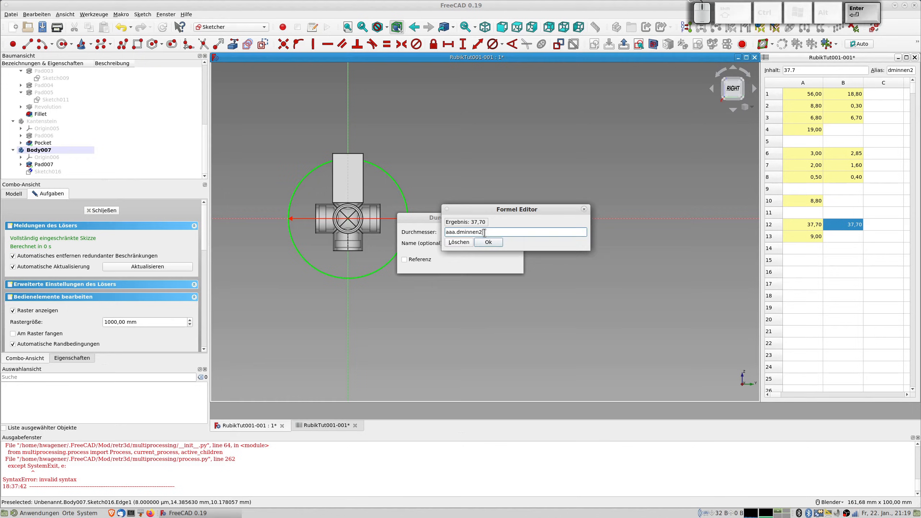
key(Return)
key(Tab)
key(Tab)
key(Tab)
key(Tab)
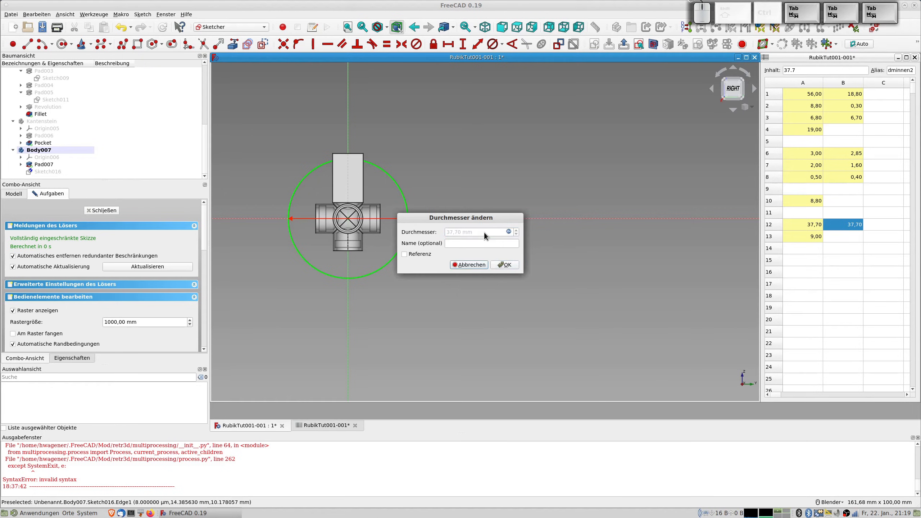
key(Return)
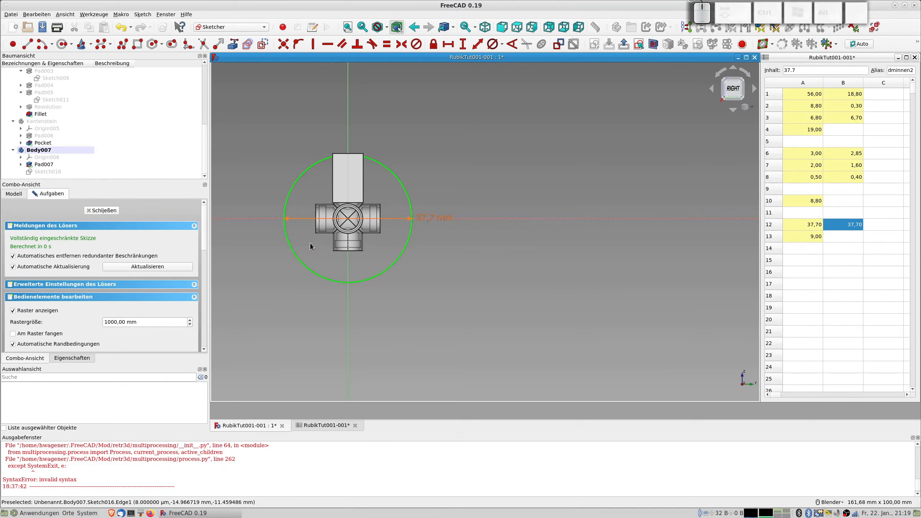
click(112, 210)
middle_drag(257, 254, 222, 243)
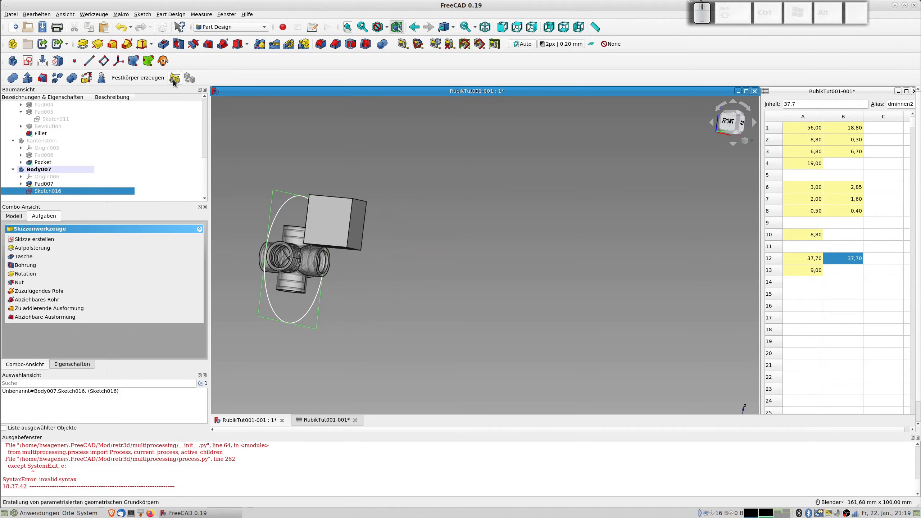
click(164, 47)
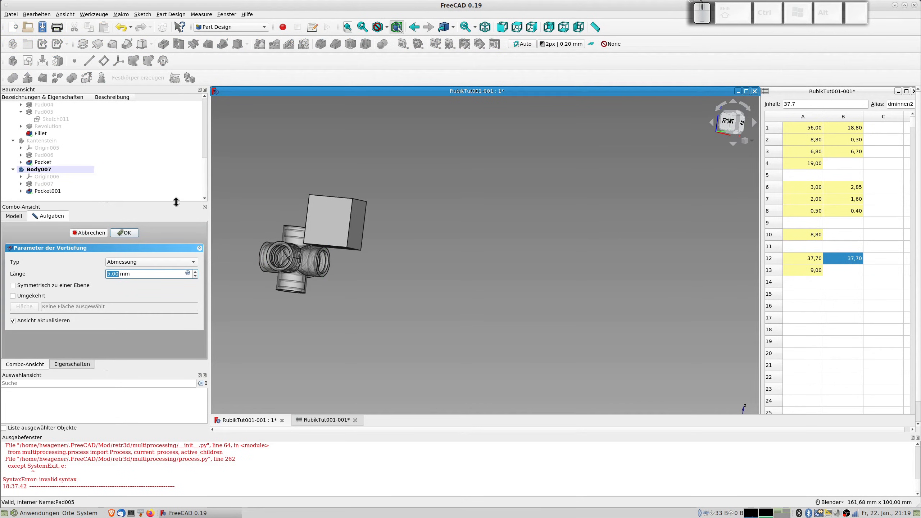
click(141, 260)
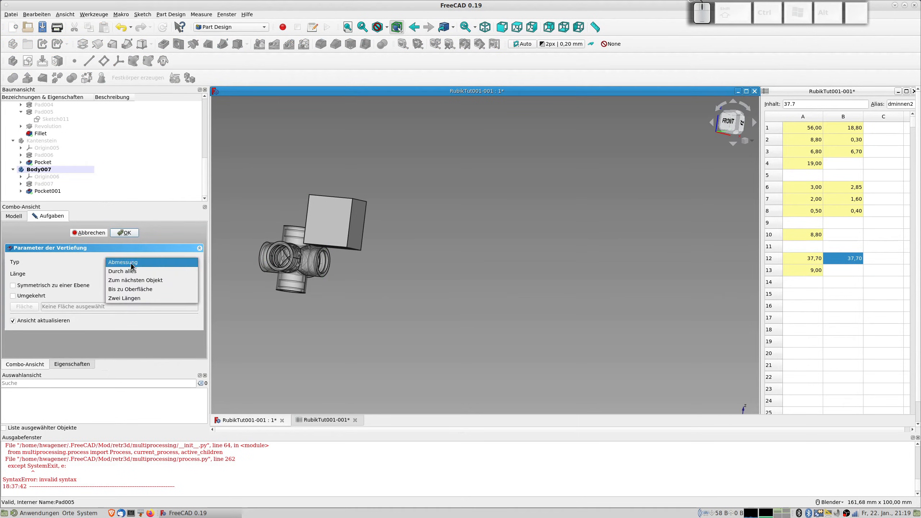
click(123, 268)
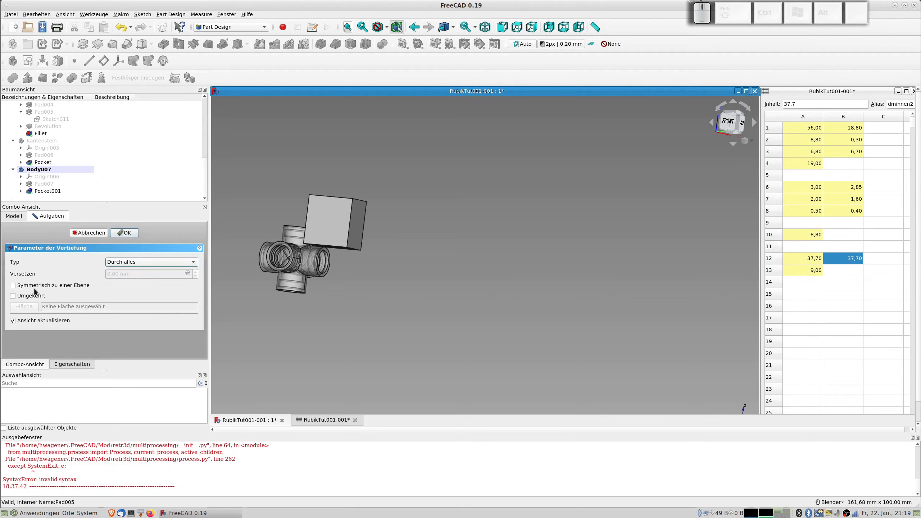
click(21, 286)
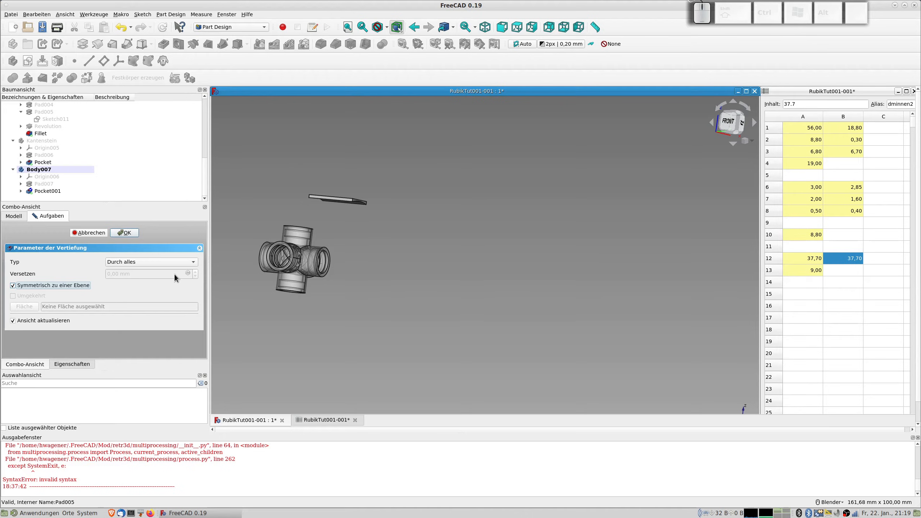
click(91, 233)
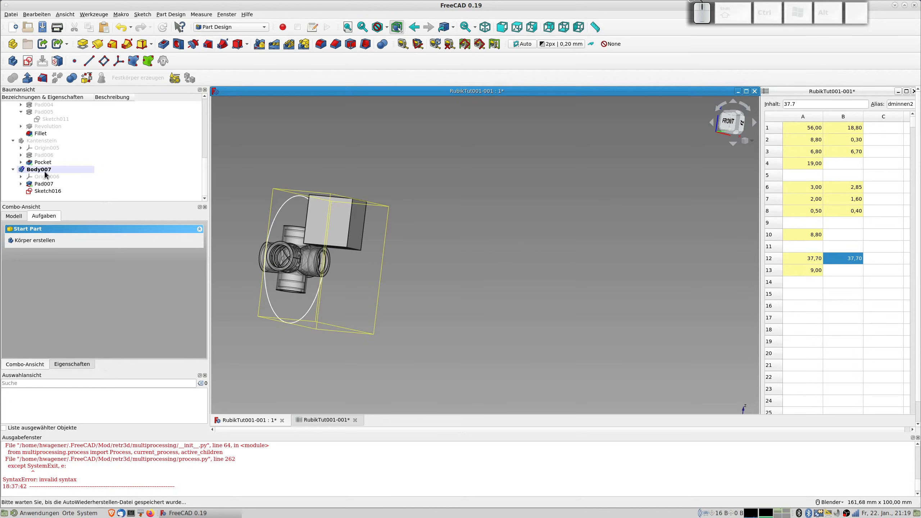
- Duplicate the circle sketch without its YZ_Plane006 and aaa dependencies, and delete the original from Body007
click(47, 192)
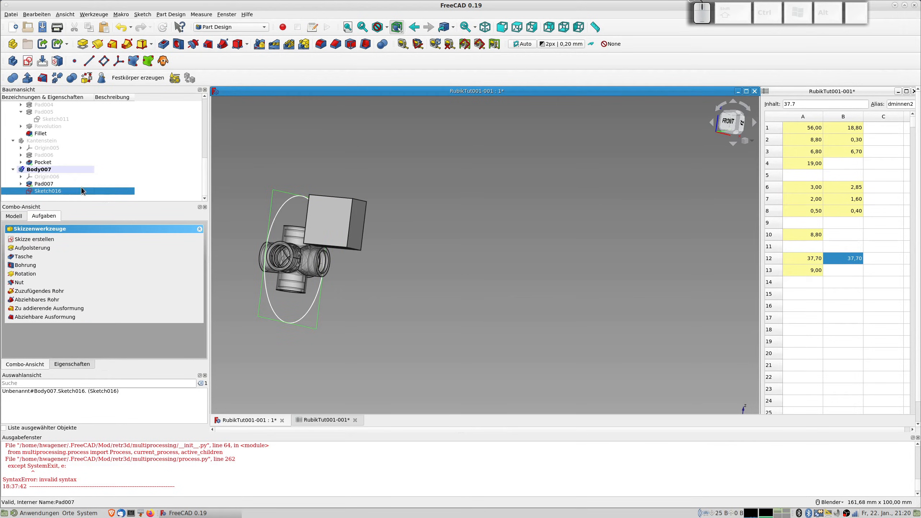
key(ctrl+e)
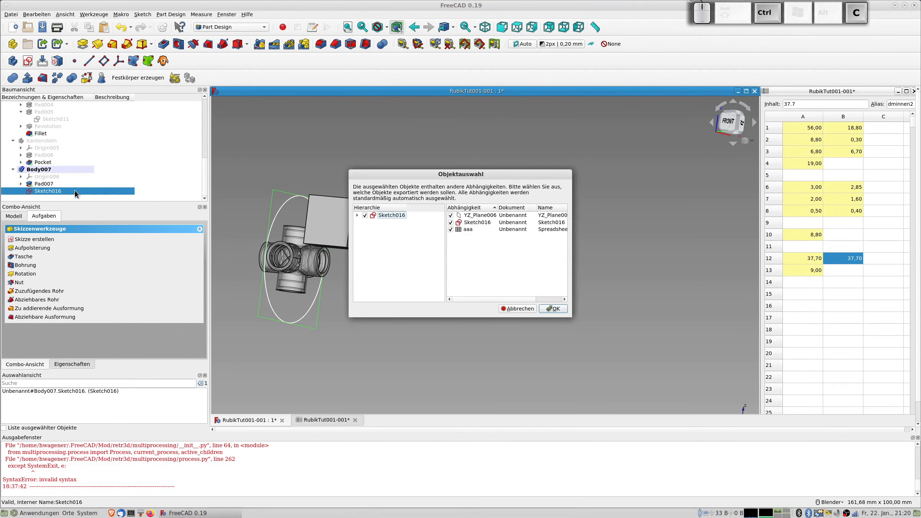
click(450, 228)
click(453, 215)
click(553, 308)
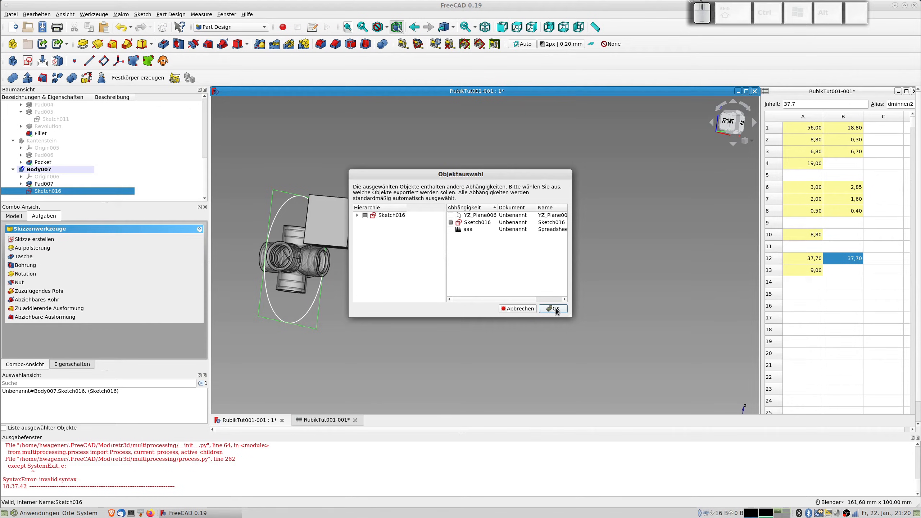
key(ctrl+v)
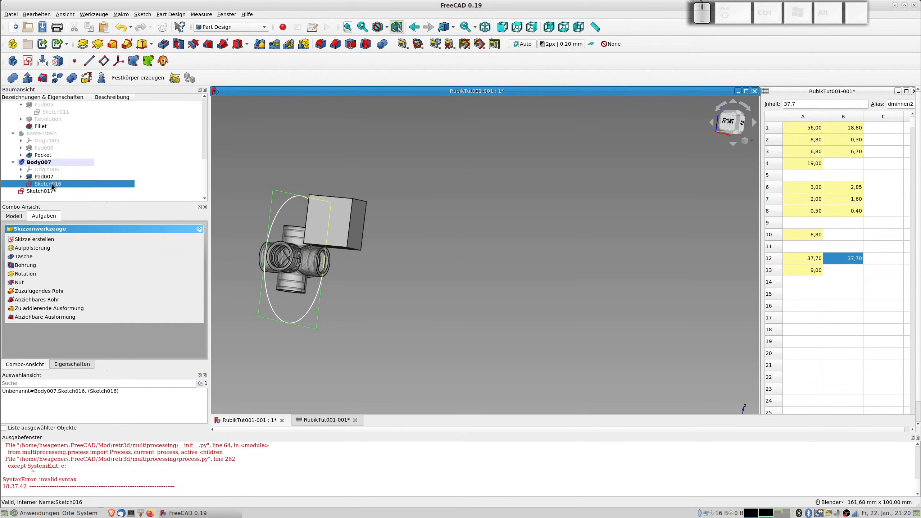
key(Delete)
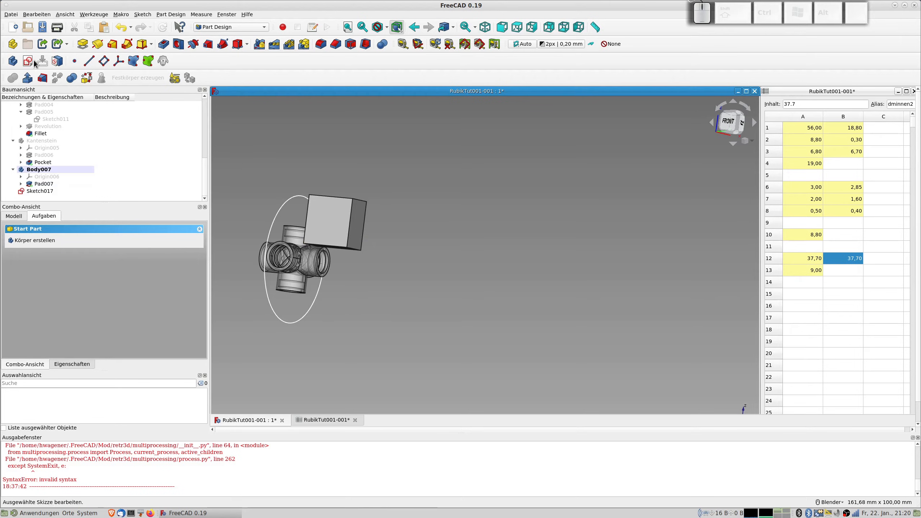
- Create a new body containing the copied circle sketch and pad the sketch 50 mm
click(12, 62)
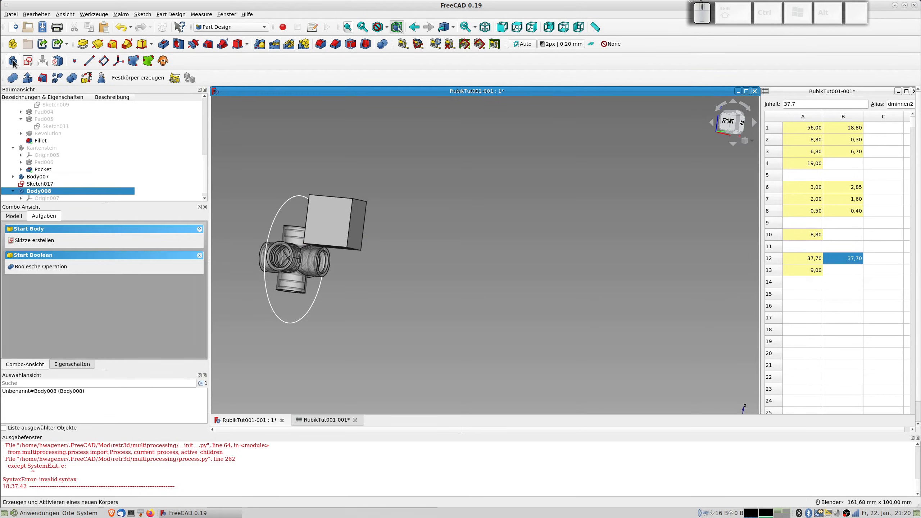
drag(40, 177, 45, 184)
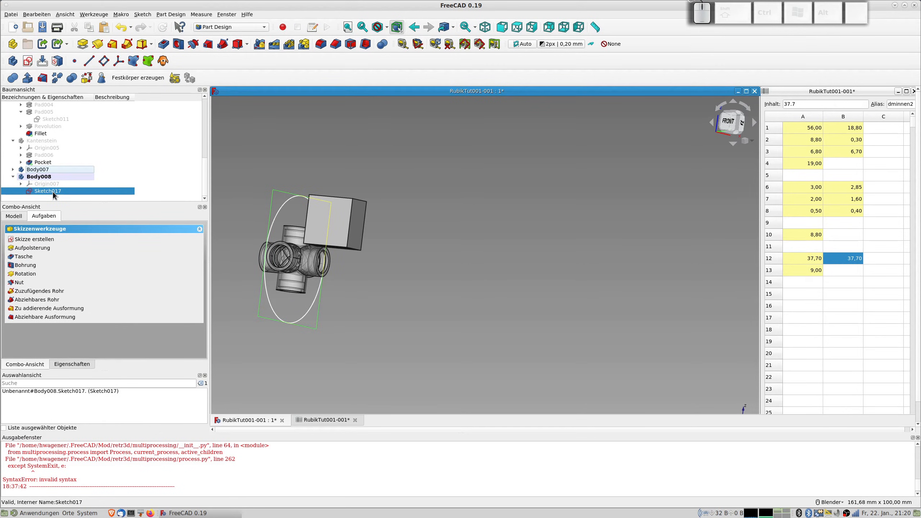
click(83, 44)
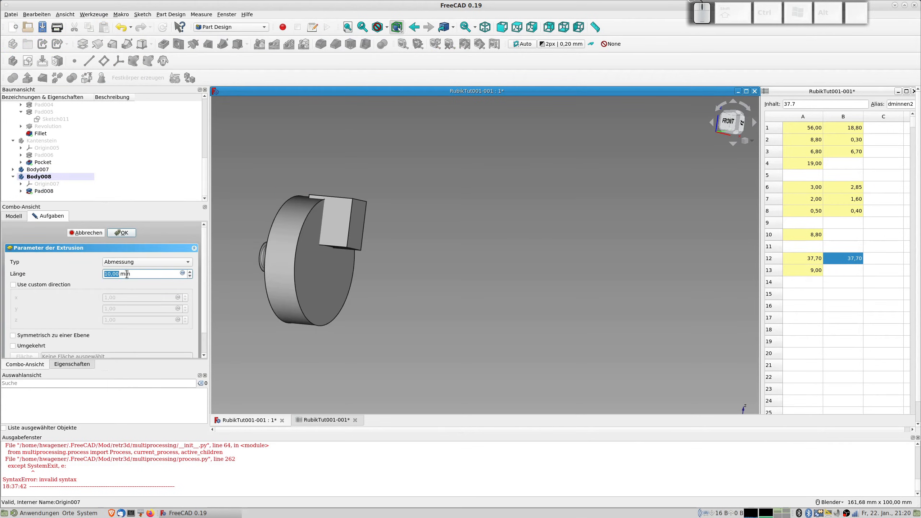
text(50)
click(136, 232)
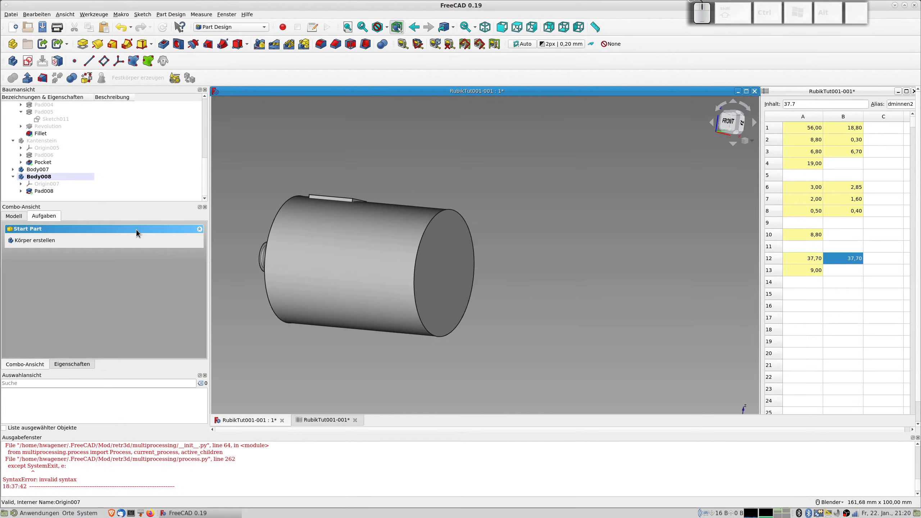
- Activate Body007 and intersect it with the Body008 cylinder using a Boolean operation of type Schnitt
mouse_move(434, 246)
middle_down()
mouse_move(444, 286)
mouse_move(450, 243)
middle_up()
scroll(444, 285, down, 2)
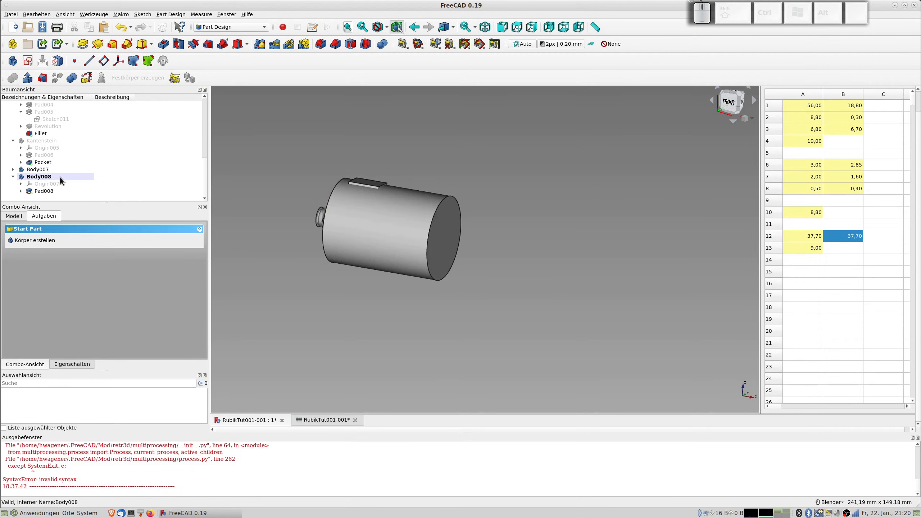
double_click(43, 169)
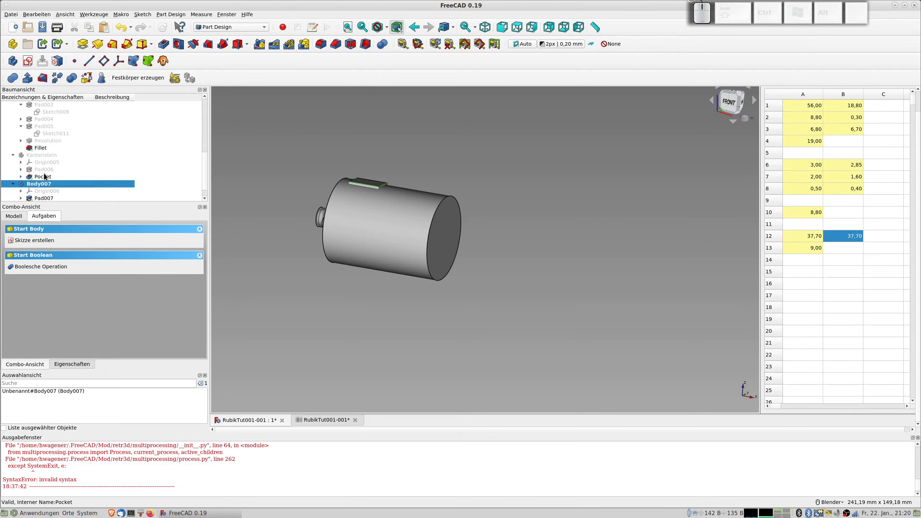
scroll(75, 190, down, 1)
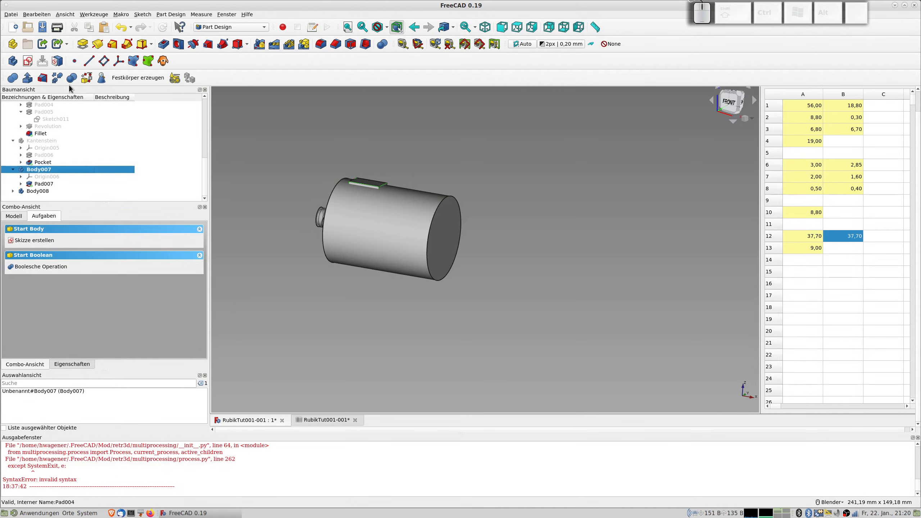
click(384, 45)
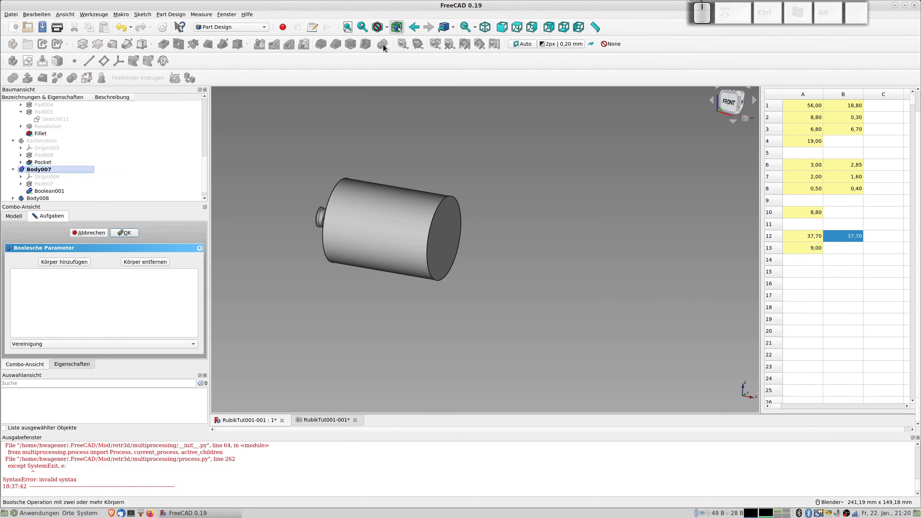
click(39, 343)
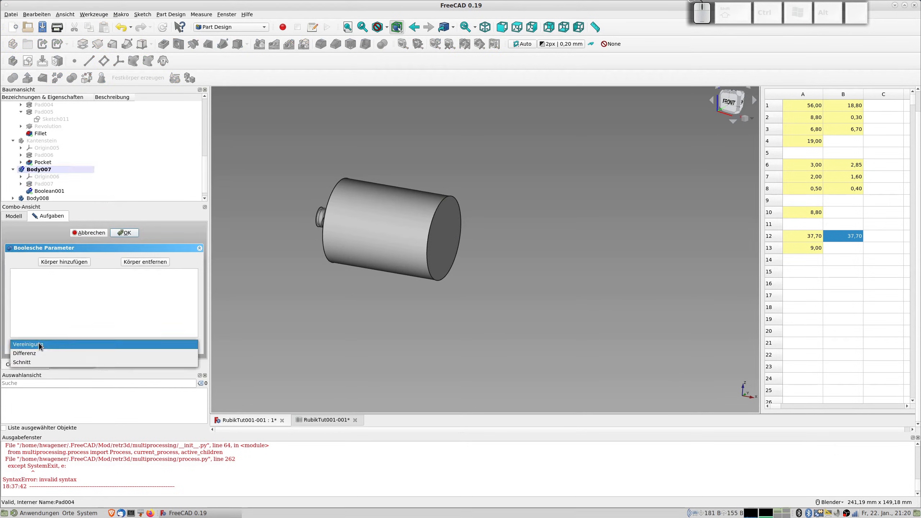
click(32, 362)
click(61, 263)
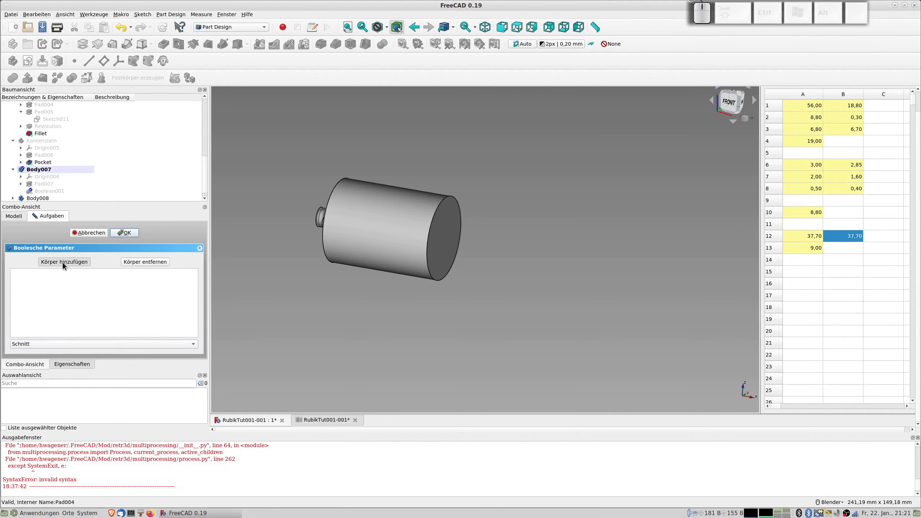
click(387, 187)
middle_drag(458, 208, 381, 225)
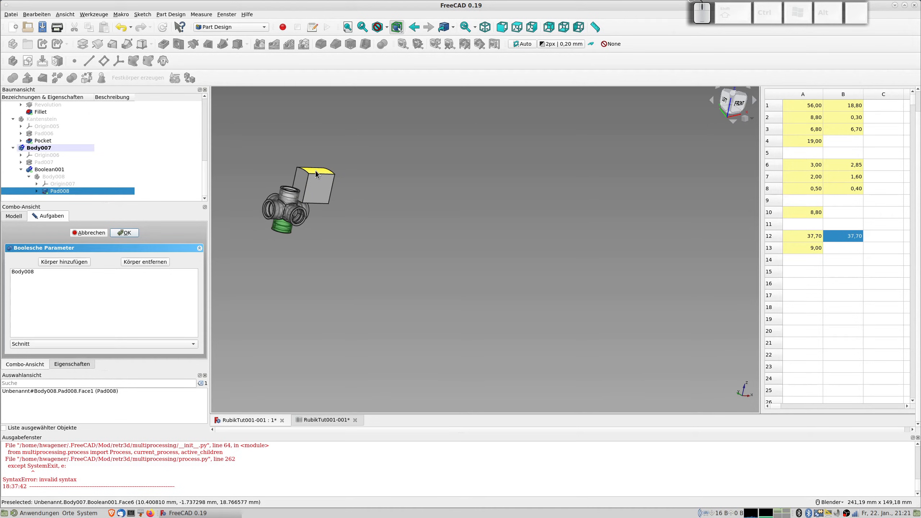
- Show the Kantenstein body to compare it with the intersected piece, and confirm the Boolean operation
middle_drag(363, 201, 323, 193)
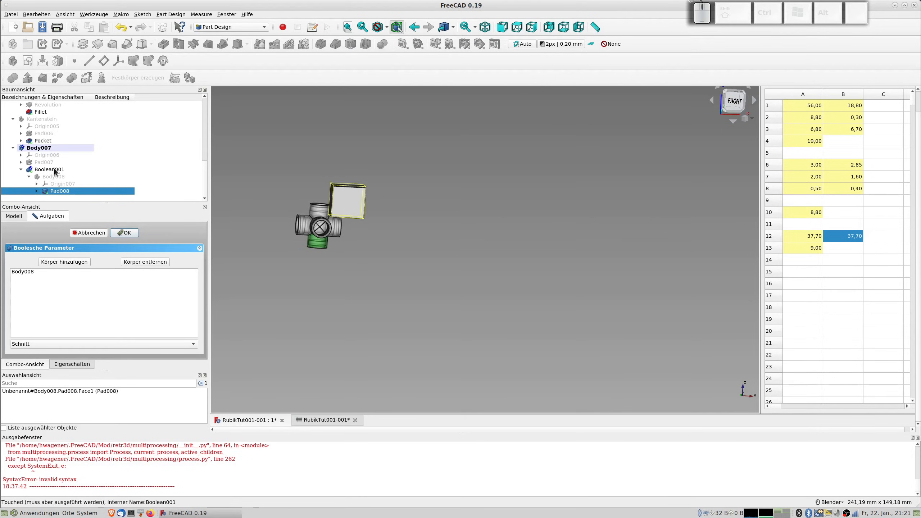
scroll(39, 160, up, 1)
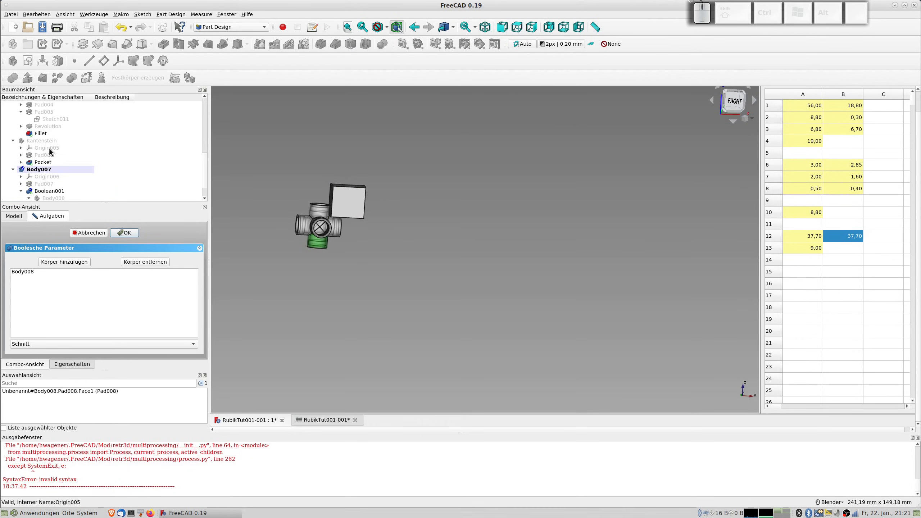
click(42, 141)
key(space)
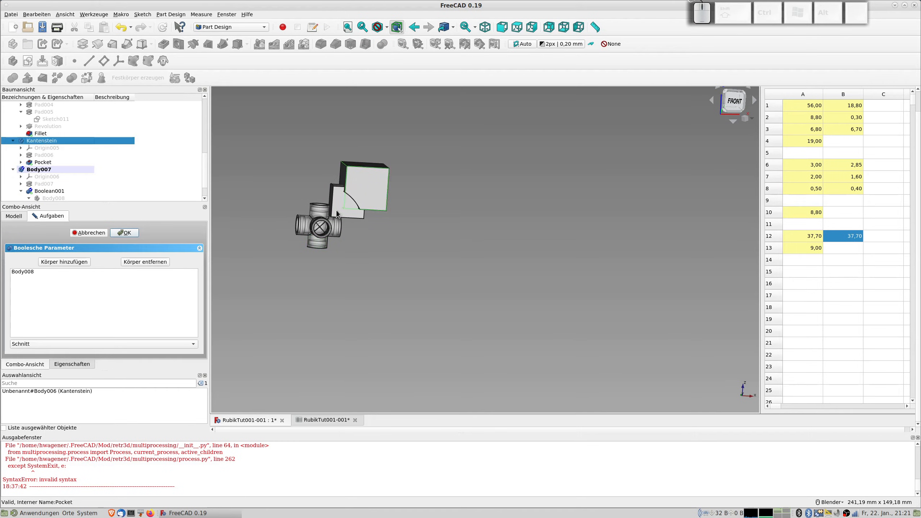
mouse_move(365, 225)
middle_down()
mouse_move(372, 216)
mouse_move(377, 224)
middle_up()
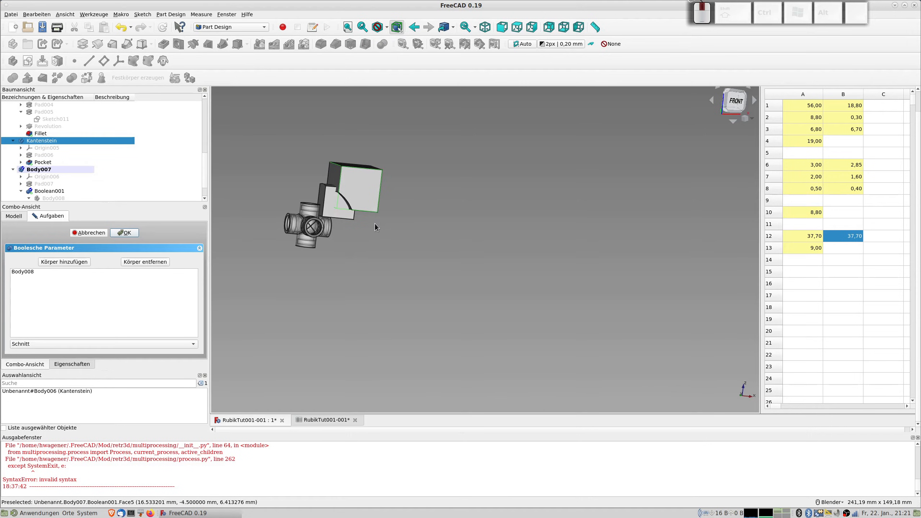
scroll(64, 142, up, 2)
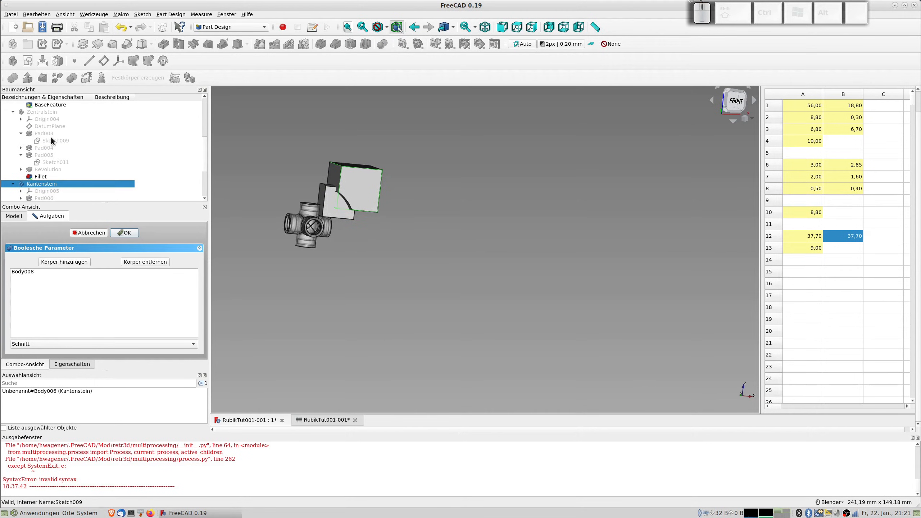
middle_drag(267, 214, 364, 234)
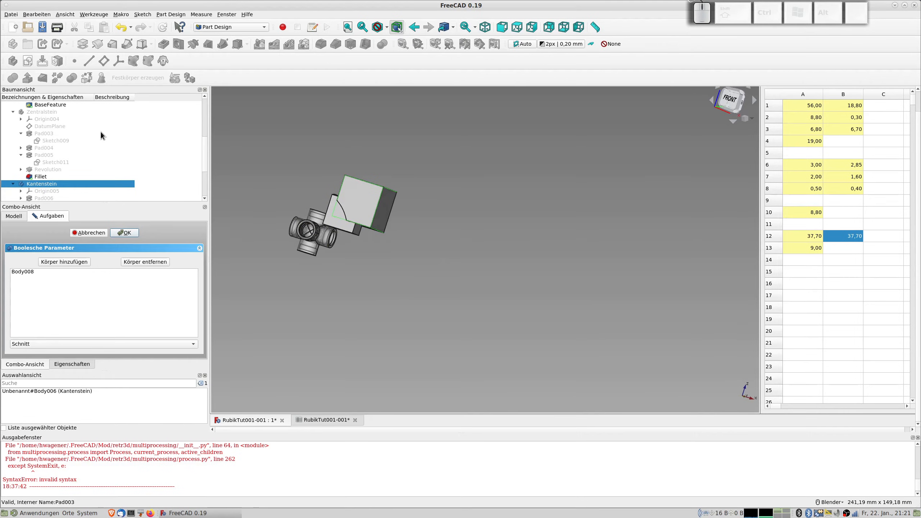
middle_drag(276, 203, 343, 213)
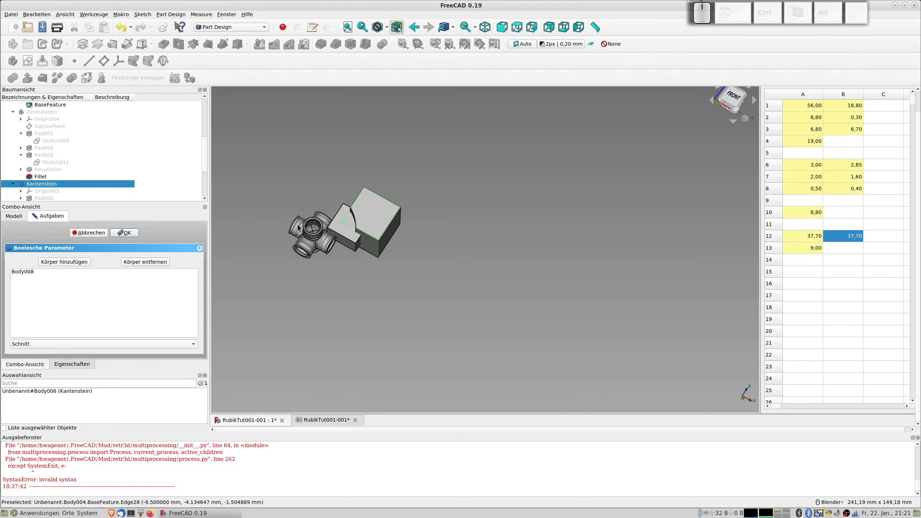
scroll(72, 187, down, 3)
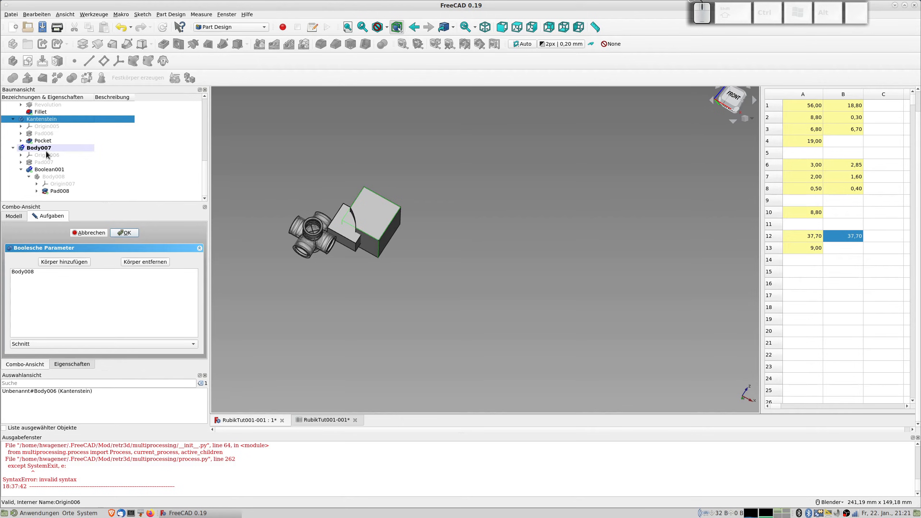
click(225, 132)
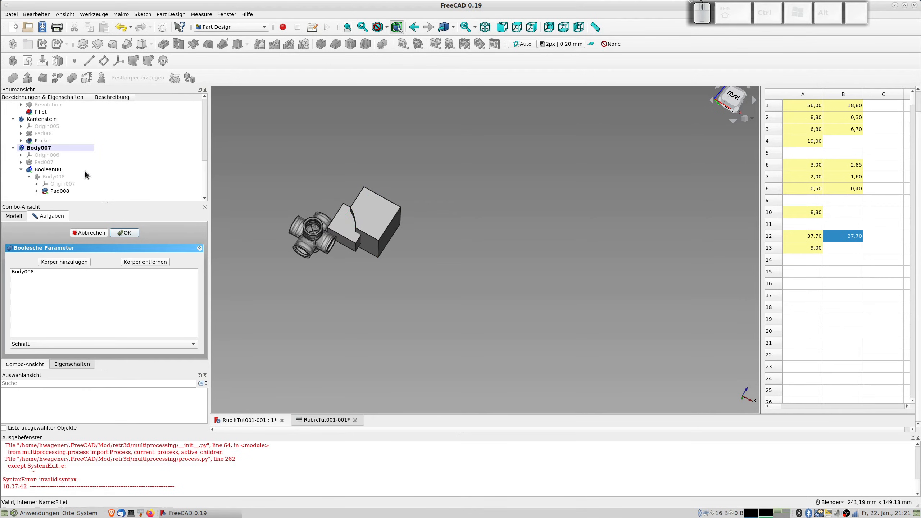
click(124, 232)
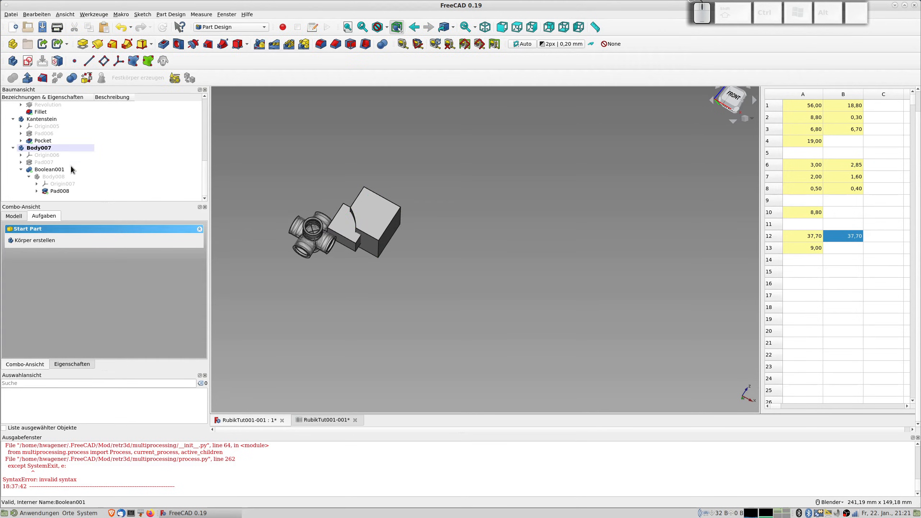
- Start a new sketch in Body007 on the XY_Plane006 base plane
click(28, 61)
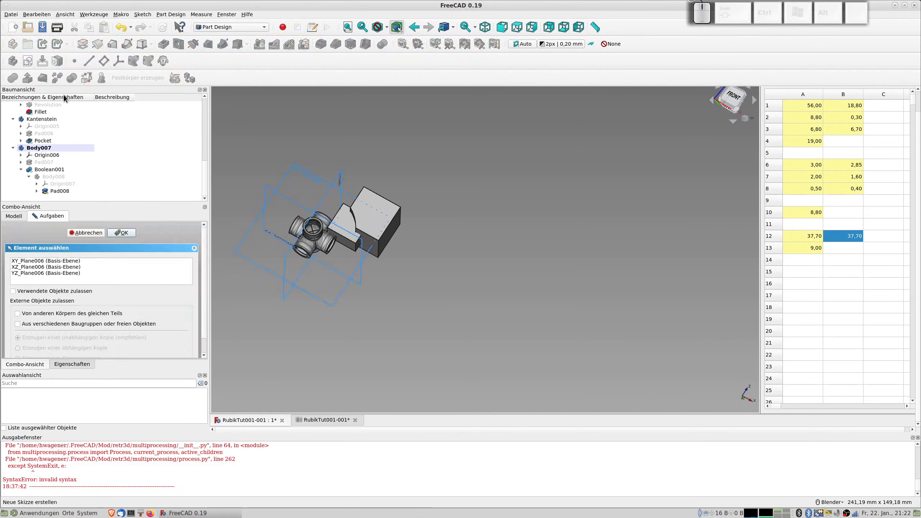
middle_drag(391, 279, 456, 217)
scroll(235, 259, up, 4)
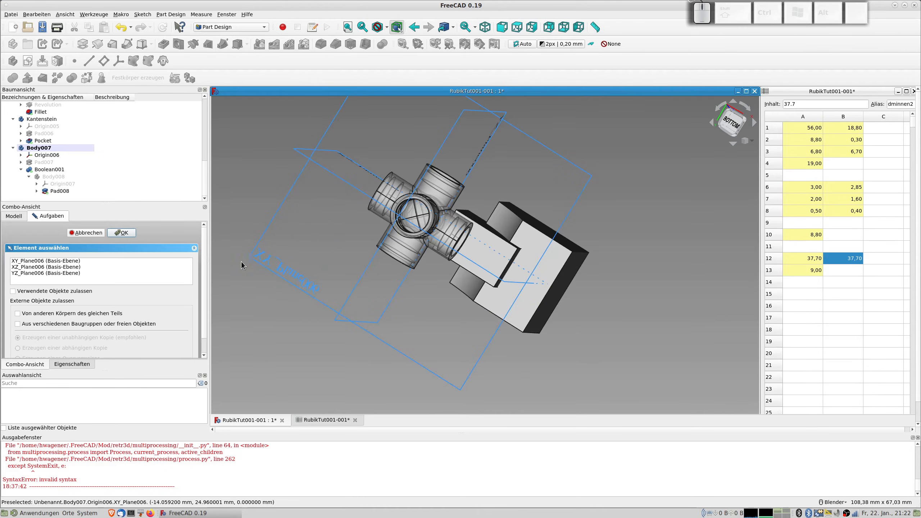
click(42, 261)
click(122, 232)
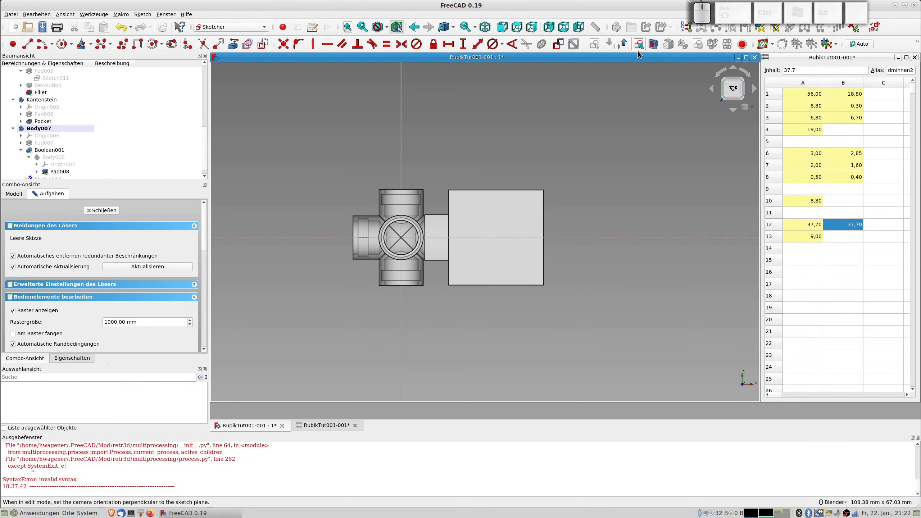
click(653, 47)
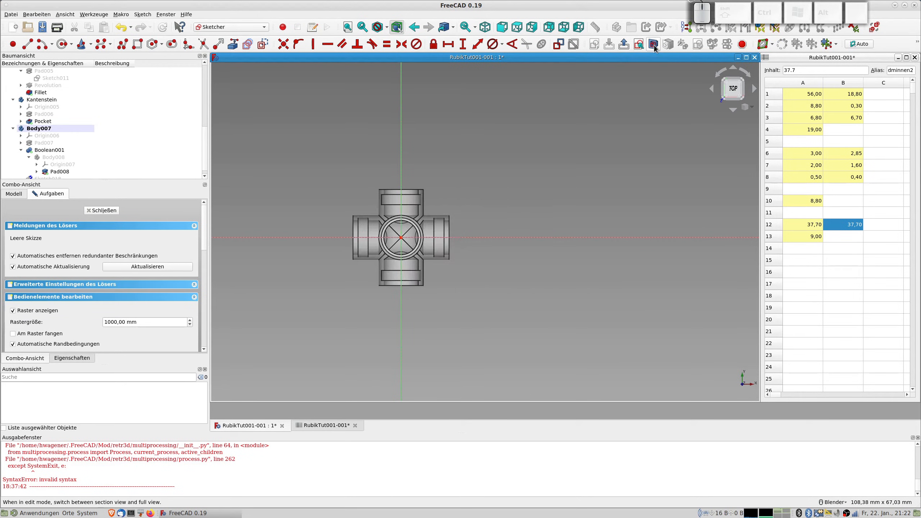
click(654, 46)
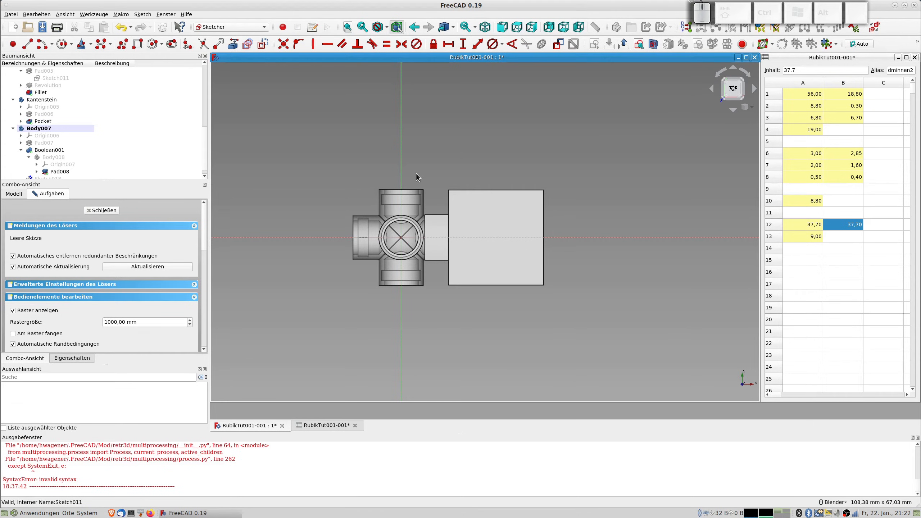
key(5)
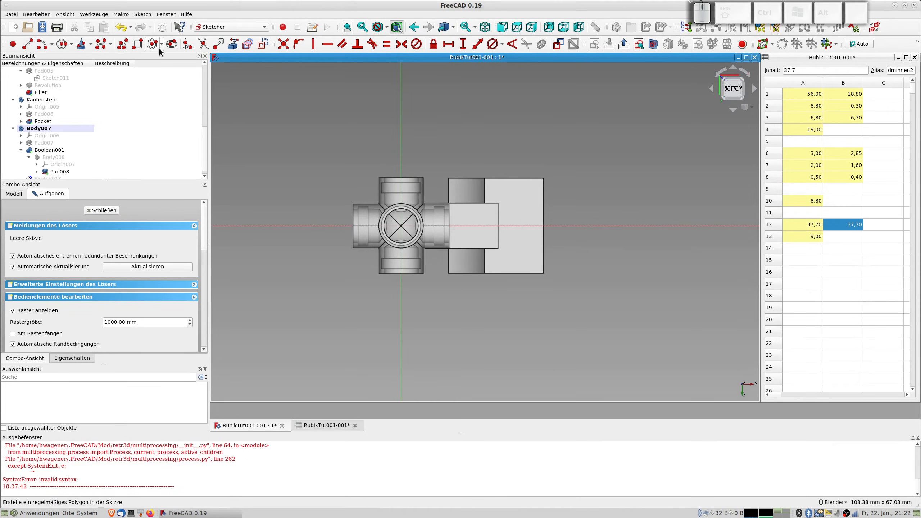
- Draw a circle about 32 mm in diameter around the cross-shaped core and make its centre coincident with the sketch origin
click(62, 44)
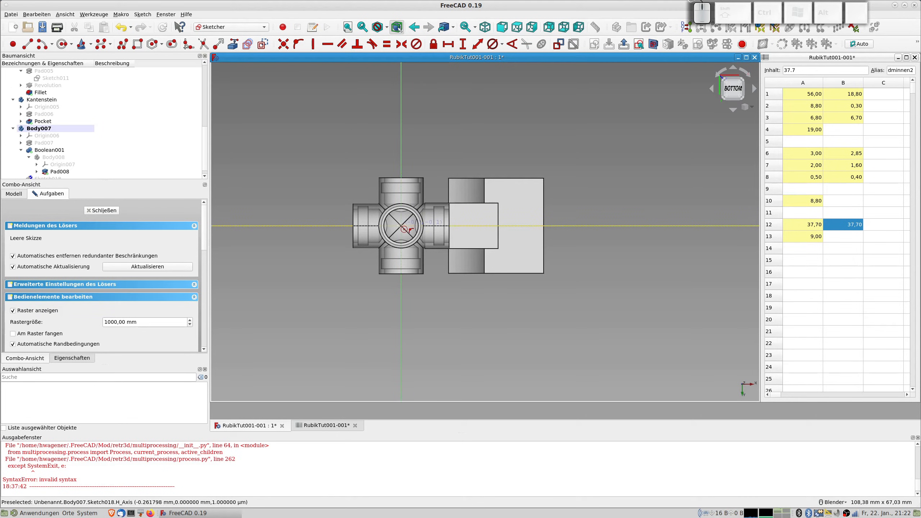
click(401, 226)
click(478, 253)
key(2)
scroll(414, 288, up, 5)
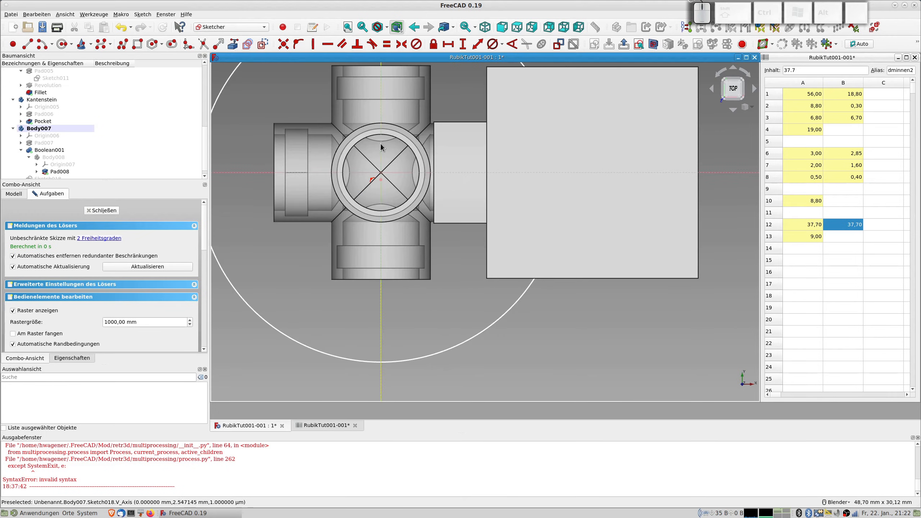
scroll(381, 180, up, 2)
click(384, 184)
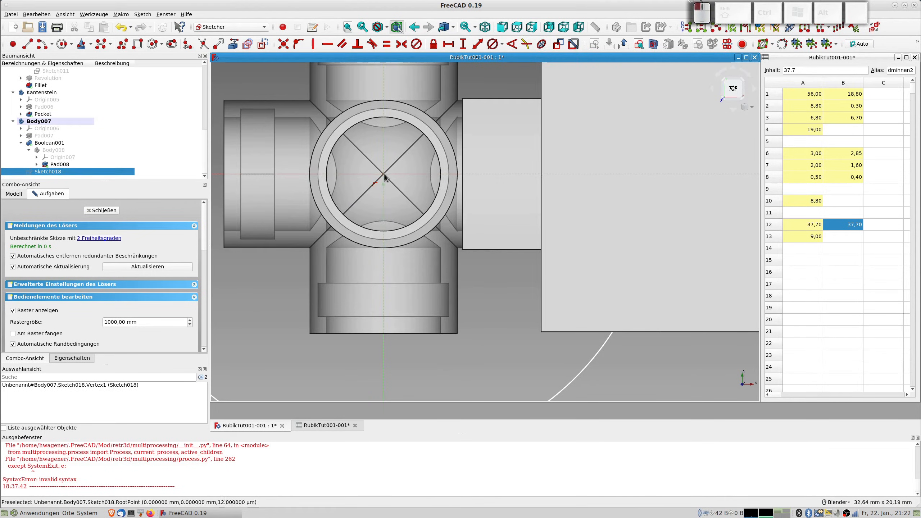
click(283, 44)
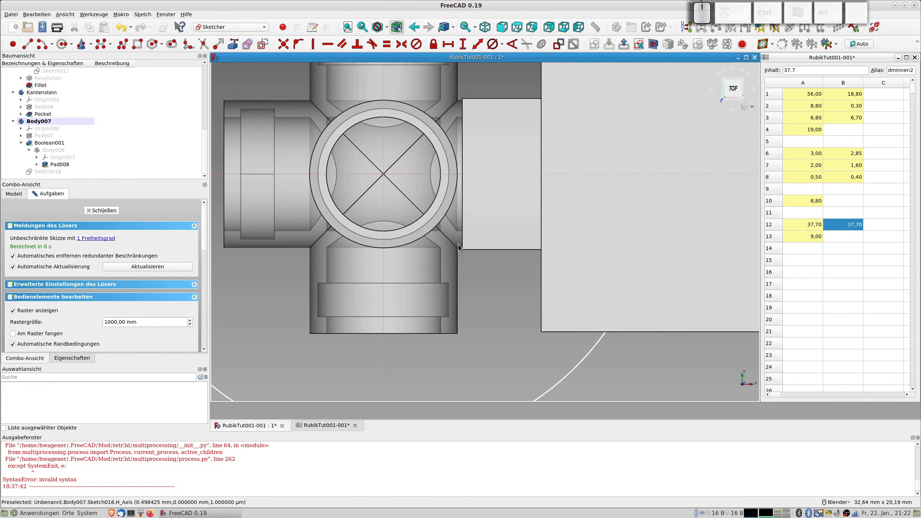
- Constrain the circle's diameter with the spreadsheet expression aaa.dminnen2 and close the sketch on XY_Plane006
scroll(572, 363, down, 6)
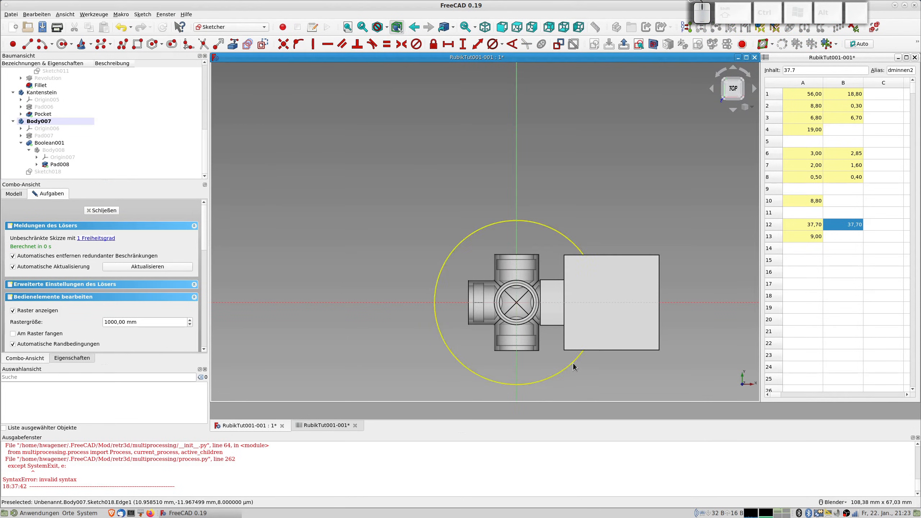
click(573, 362)
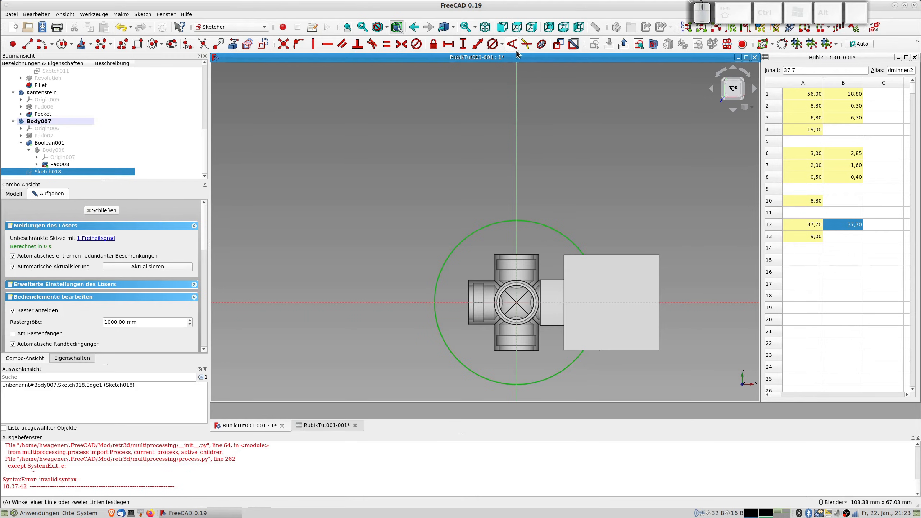
click(492, 44)
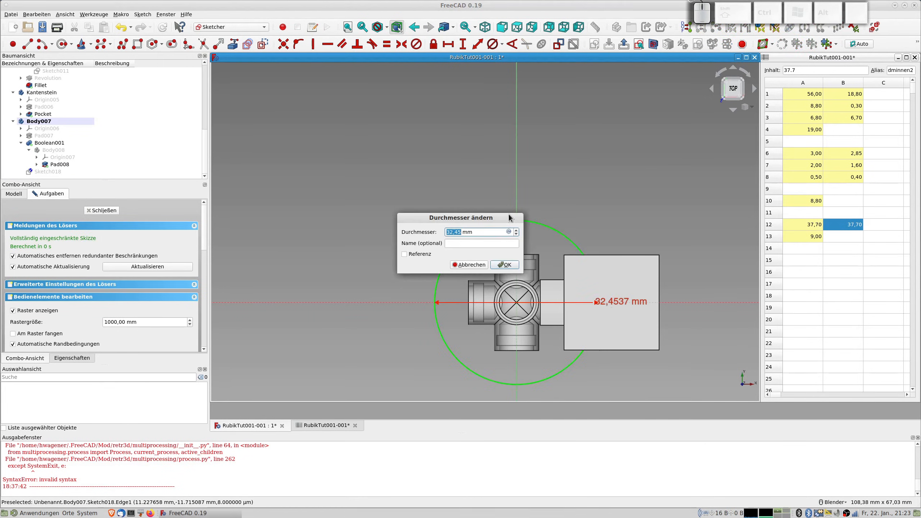
click(509, 231)
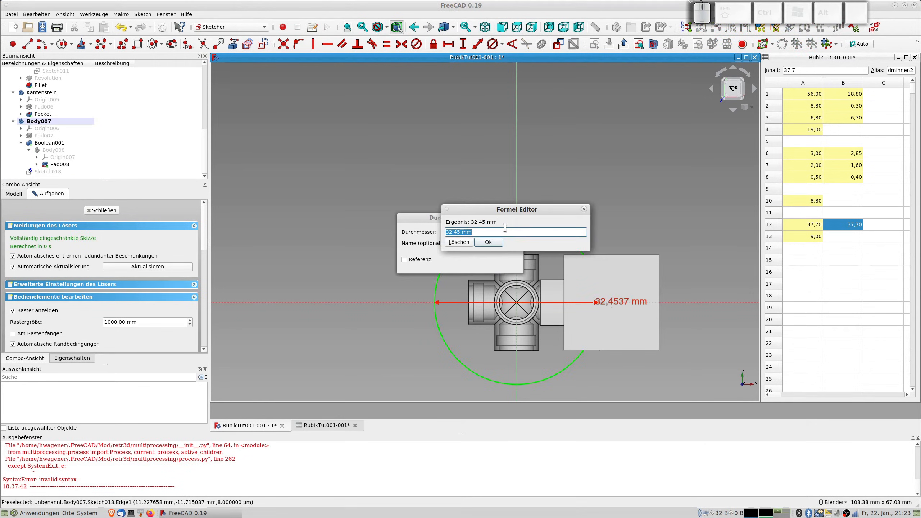
text(aaa)
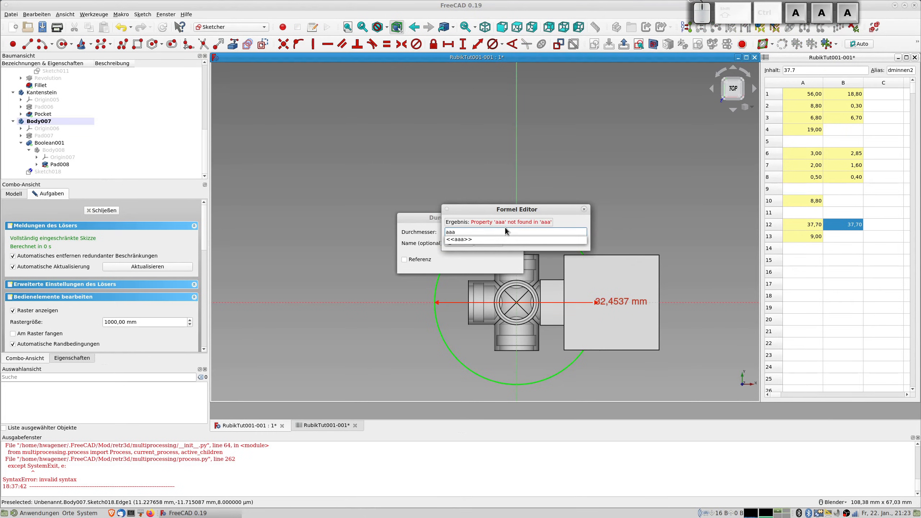
text(.dmi)
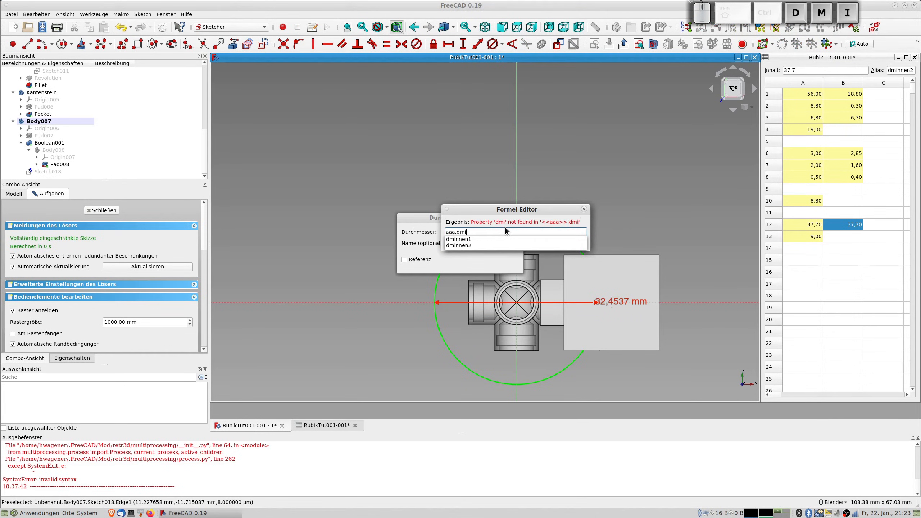
text(nnen2)
key(Return)
key(Tab)
key(Return)
key(Tab)
key(Tab)
key(Tab)
key(Tab)
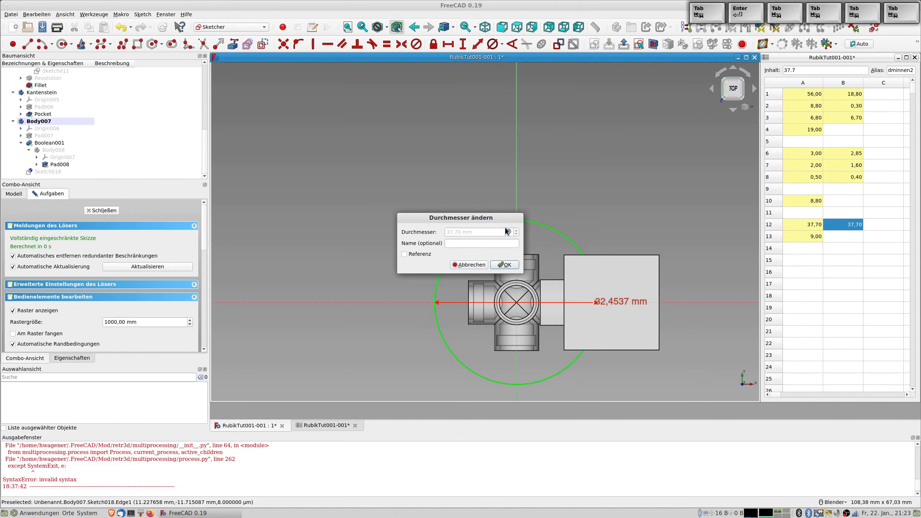
key(Return)
scroll(507, 231, down, 5)
middle_drag(591, 278, 559, 191)
click(102, 211)
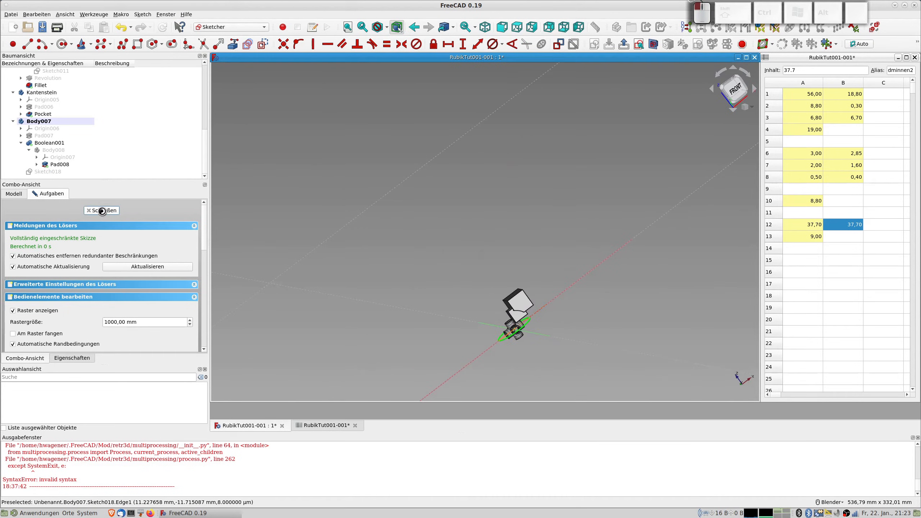
- Create a new empty body and expand Body007 in the model tree to reveal its circle sketch
mouse_move(504, 288)
middle_down()
mouse_move(514, 293)
mouse_move(536, 261)
mouse_move(514, 286)
middle_up()
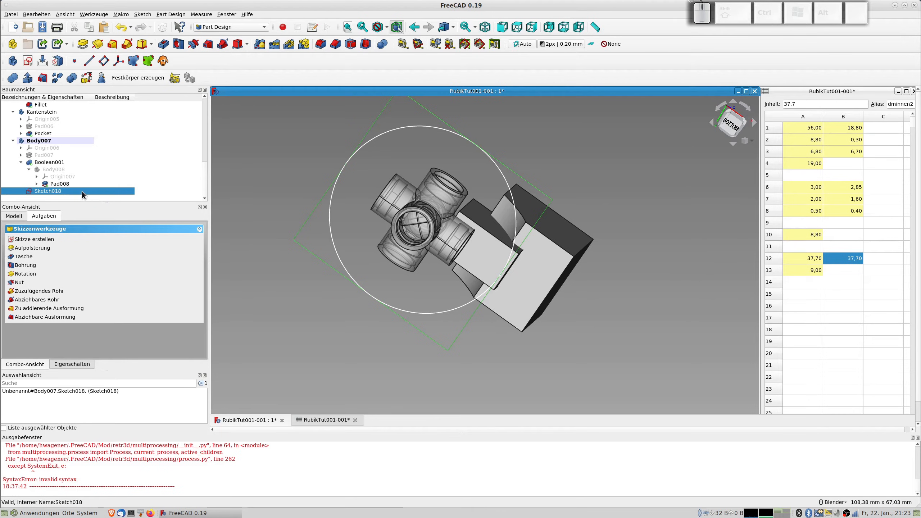
click(62, 191)
click(252, 142)
click(13, 61)
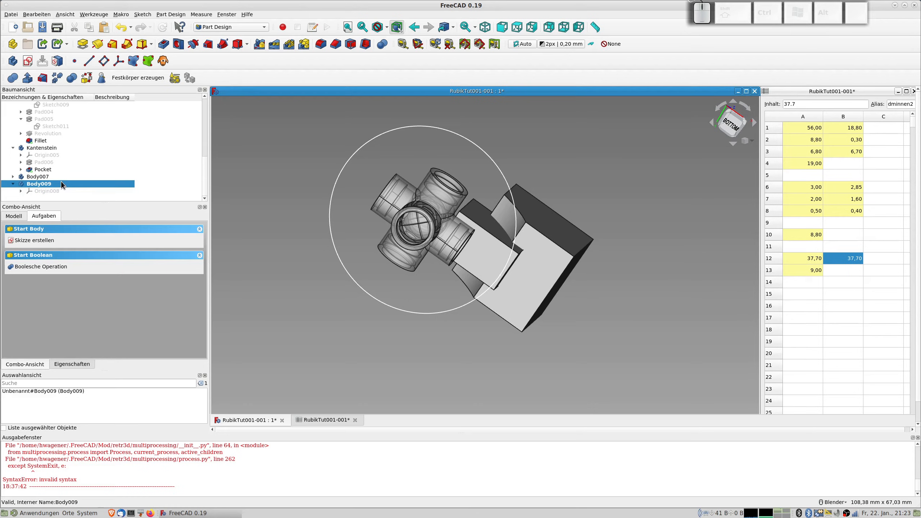
click(11, 177)
scroll(60, 178, down, 3)
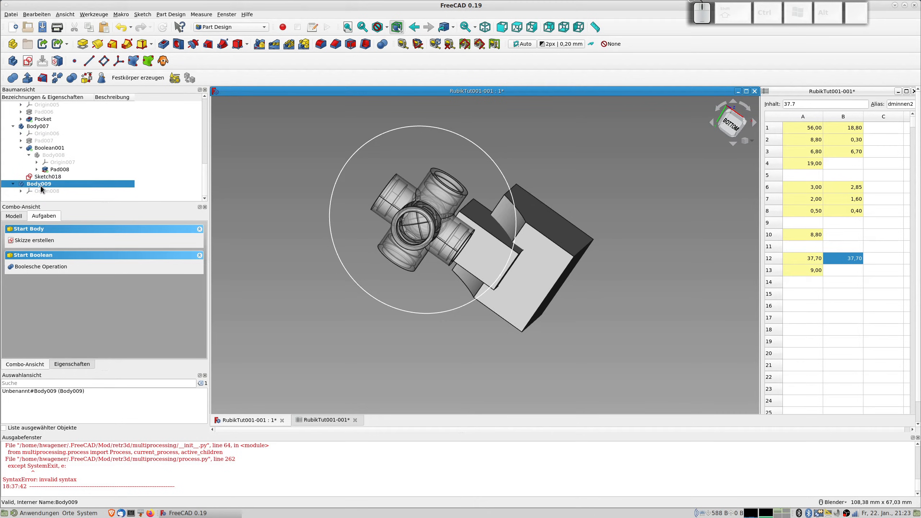
- Duplicate Body007's circle sketch without its XY_Plane006 and aaa dependencies
key(Up)
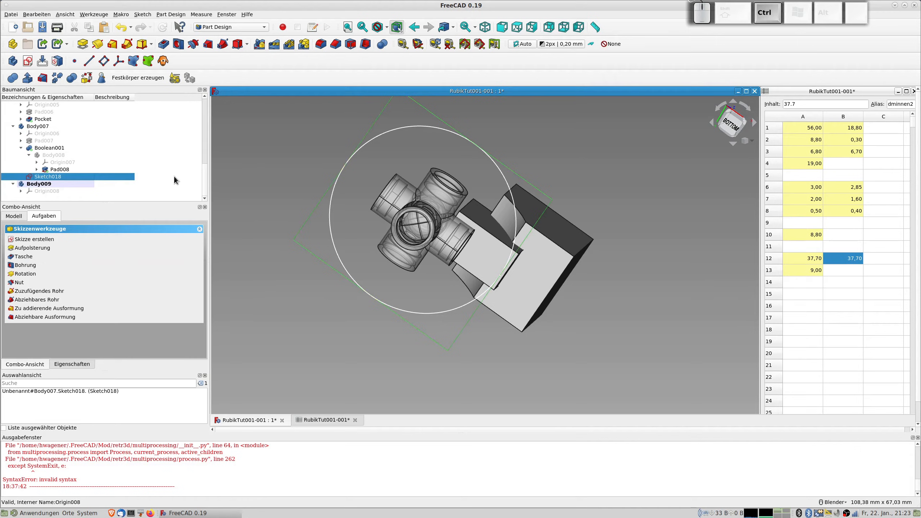
key(ctrl+c)
click(450, 228)
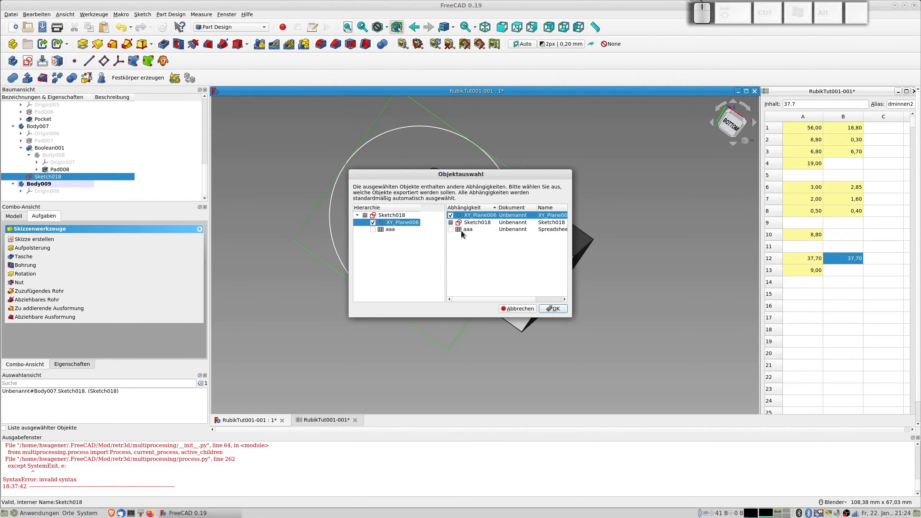
click(552, 309)
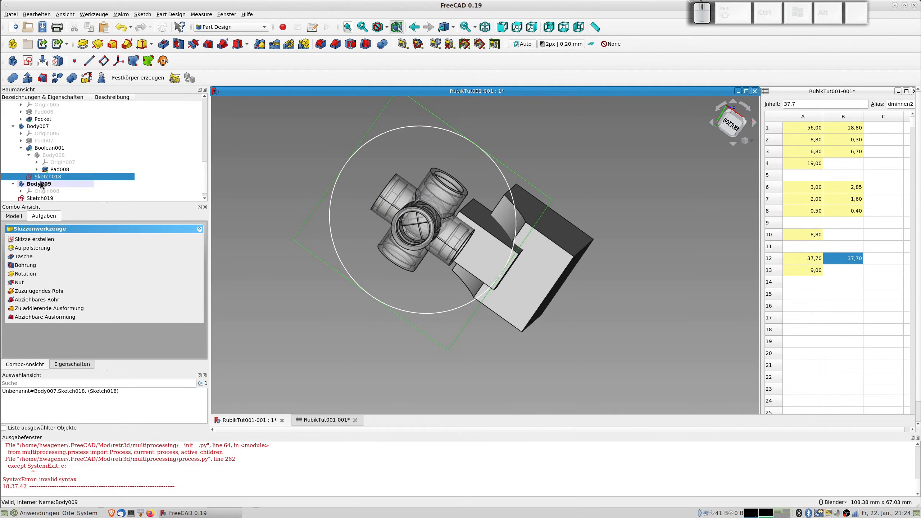
- Delete the original circle sketch from Body007 and move the copy into Body009
click(56, 170)
click(47, 178)
key(Delete)
drag(38, 191, 46, 179)
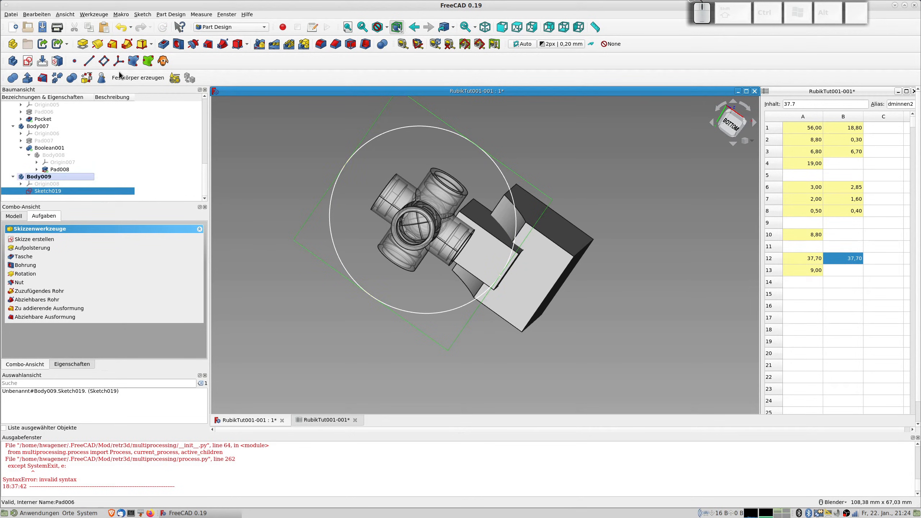
- Pad the circle sketch in Body009 to a length of 20 mm
click(83, 44)
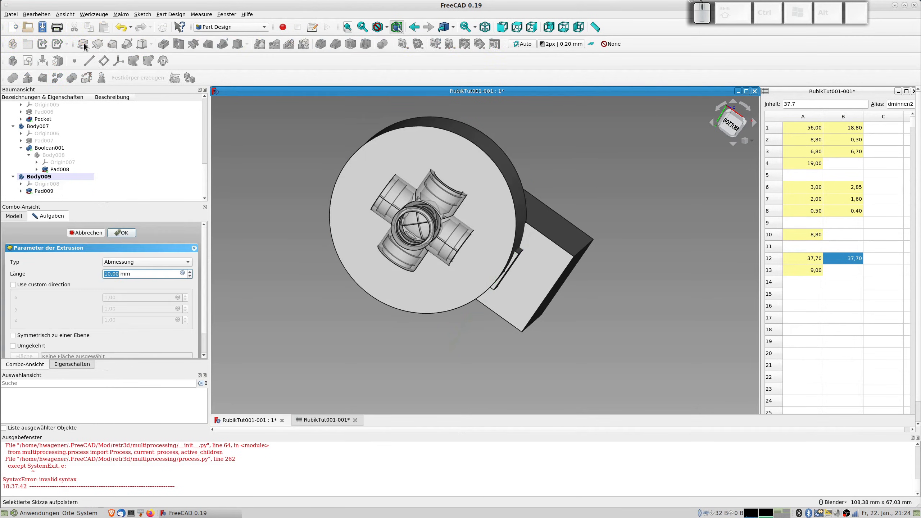
key(0)
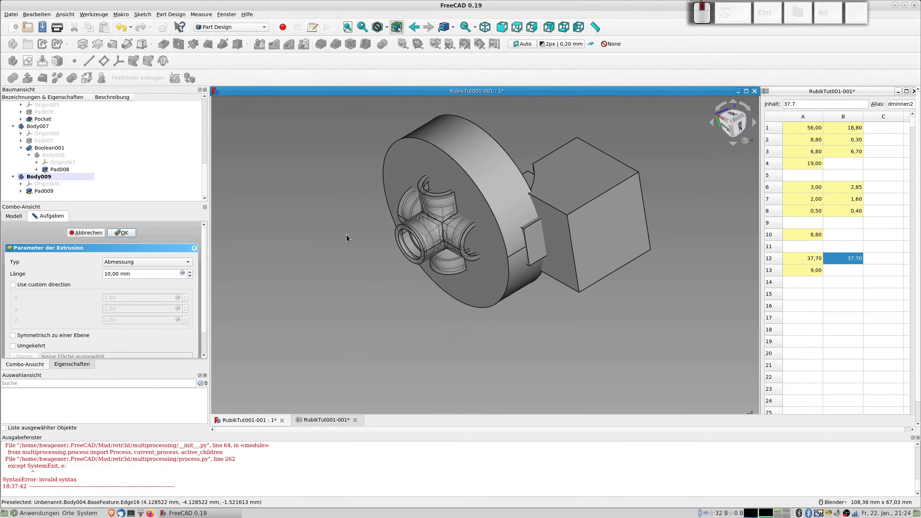
drag(141, 275, 58, 277)
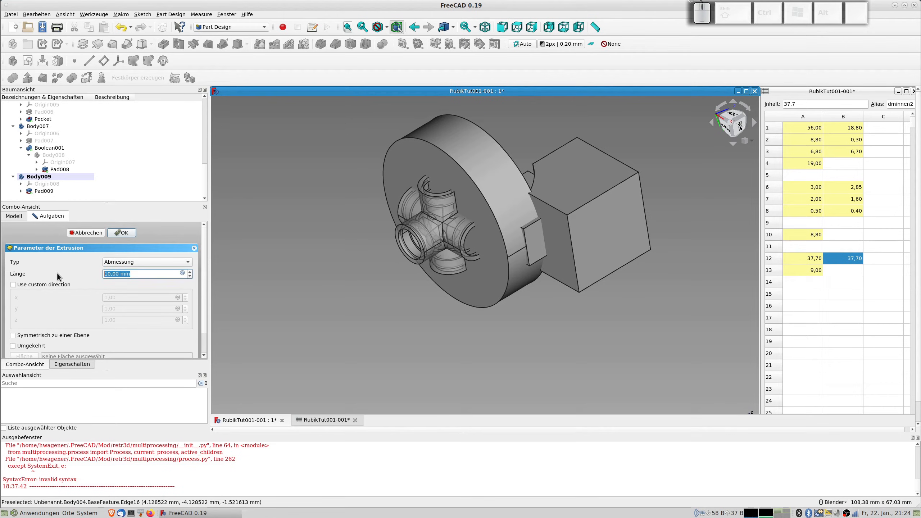
text(20)
key(Tab)
mouse_move(548, 240)
middle_down()
mouse_move(533, 236)
mouse_move(551, 241)
middle_up()
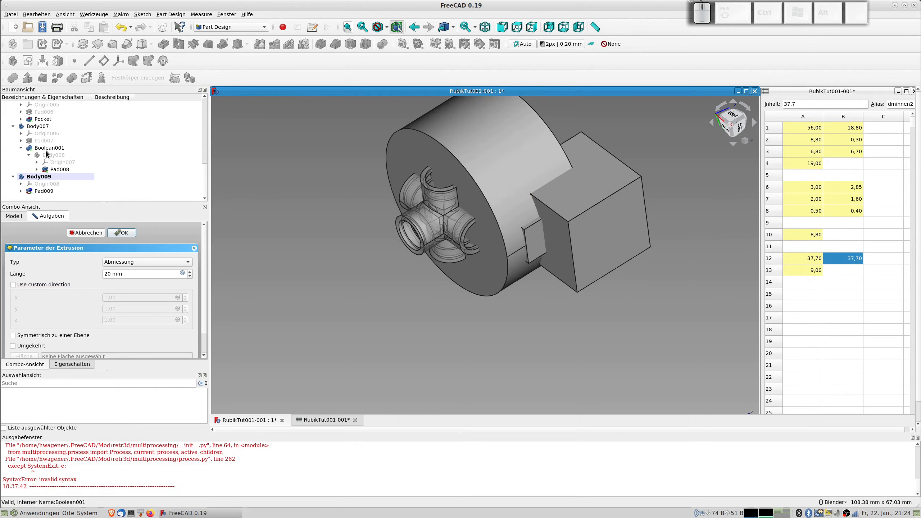
- Hide the Kantenstein body and accept the pad of Body009
scroll(40, 131, up, 1)
click(44, 119)
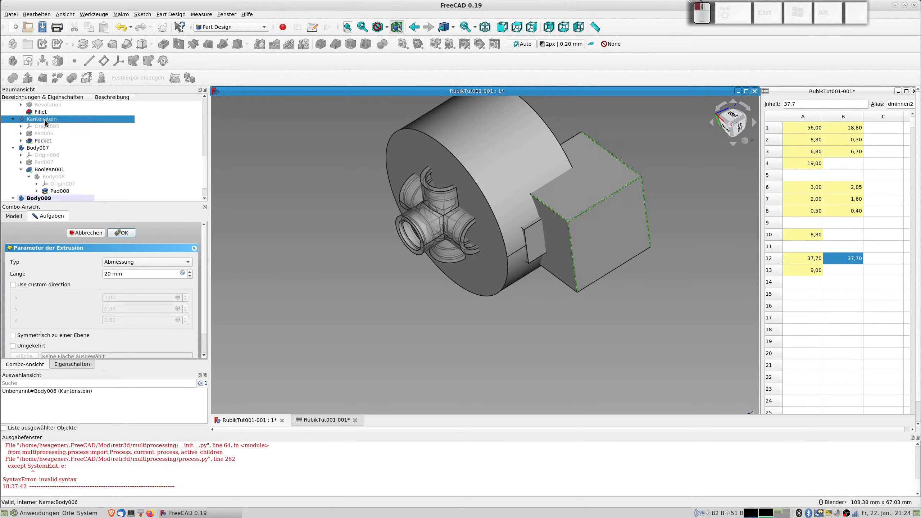
key(space)
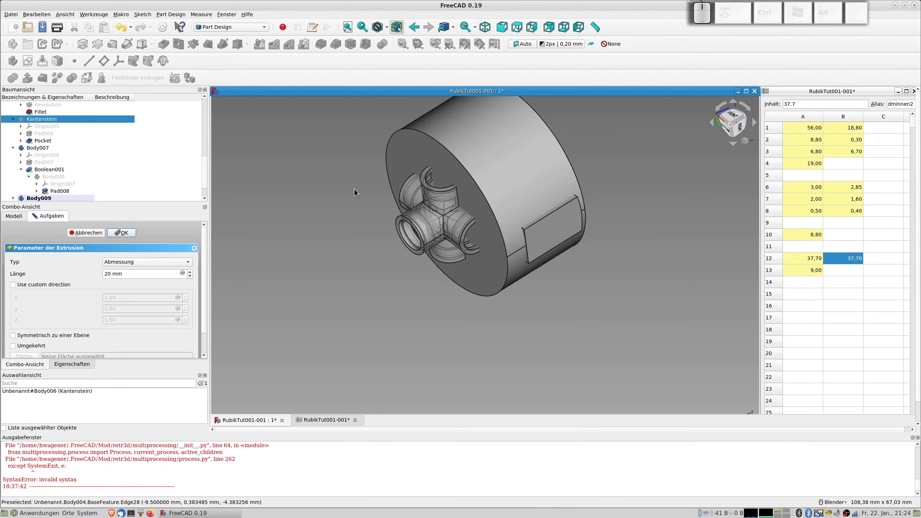
click(127, 232)
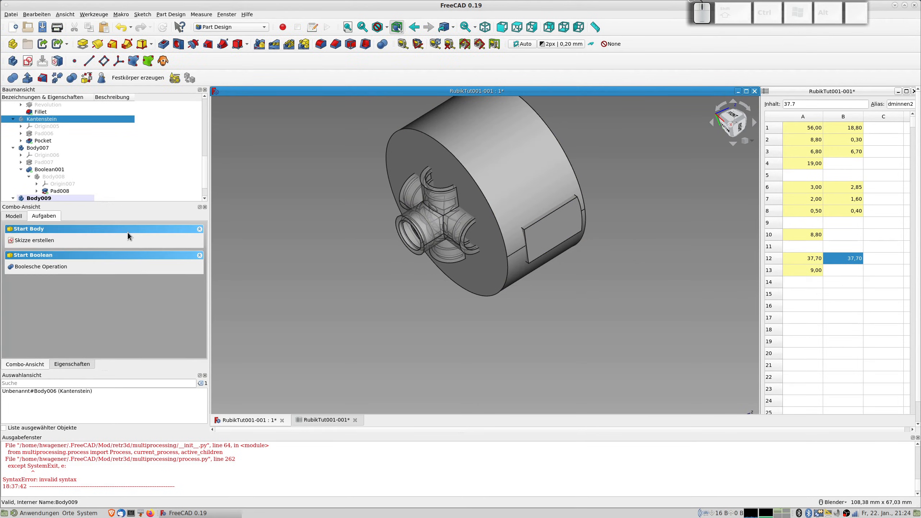
- Make Body007 the active body and intersect it with Body009 using a Boolean operation of type Schnitt
scroll(58, 192, down, 1)
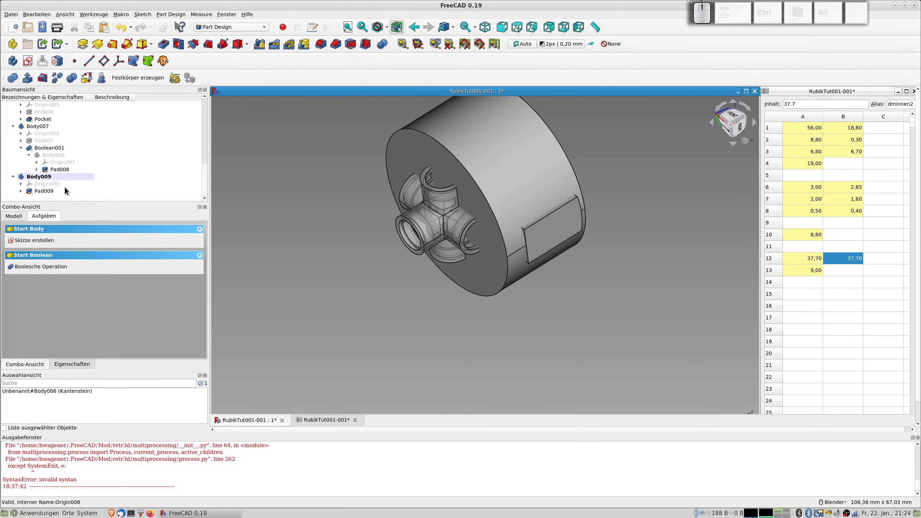
double_click(35, 127)
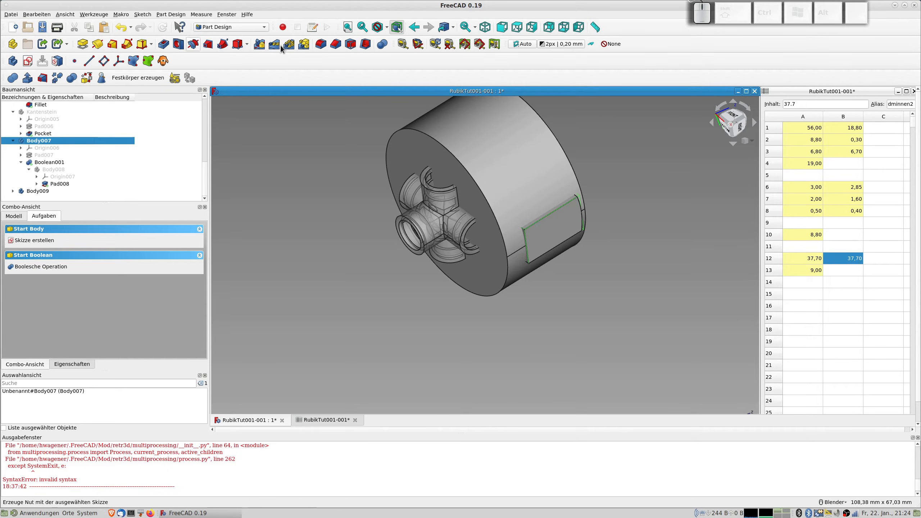
click(381, 44)
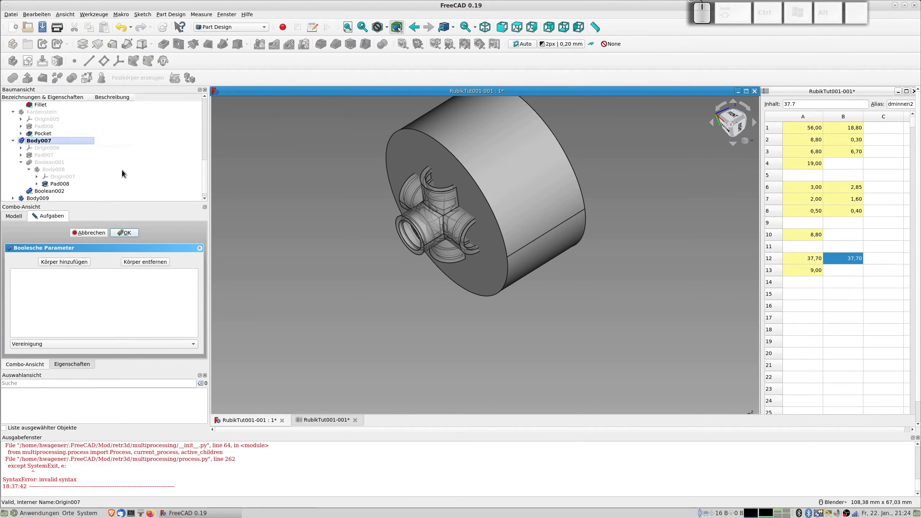
click(66, 344)
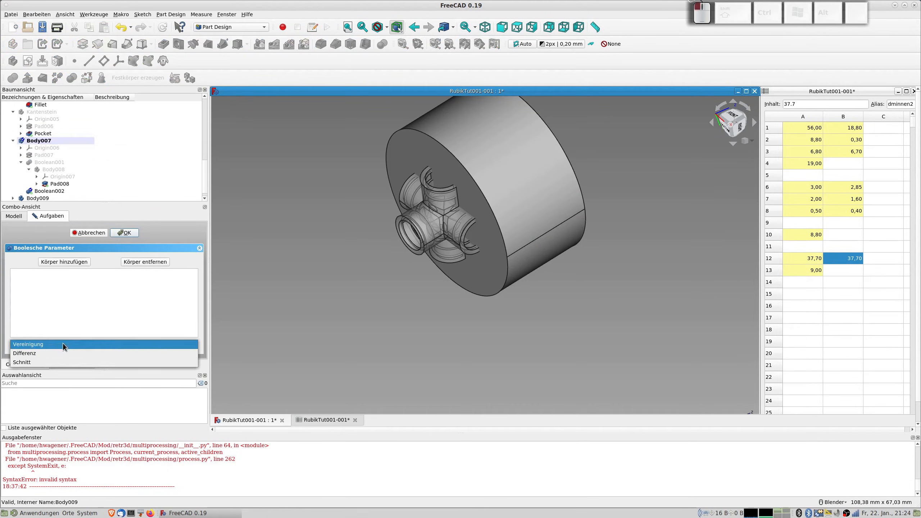
click(43, 362)
click(62, 258)
click(489, 131)
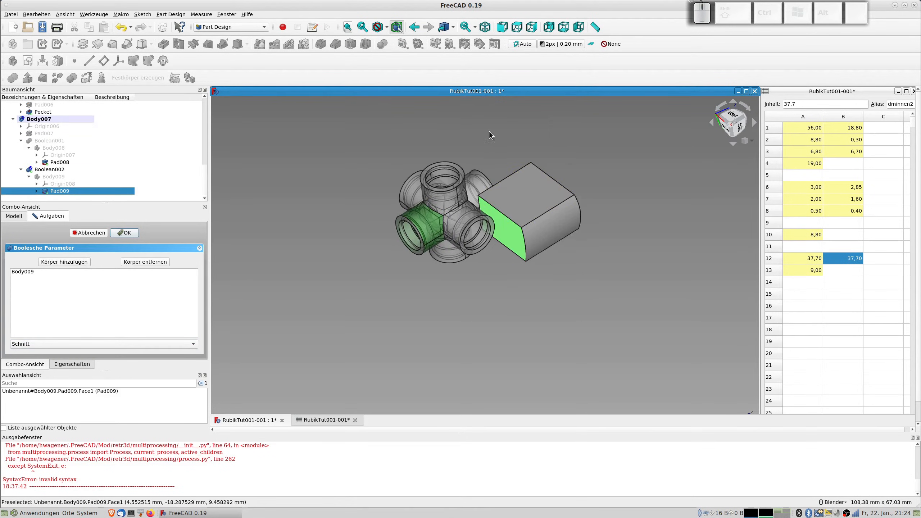
- Accept the Boolean intersection with the Kantenstein body shown again and set as the active body
middle_drag(538, 256, 93, 134)
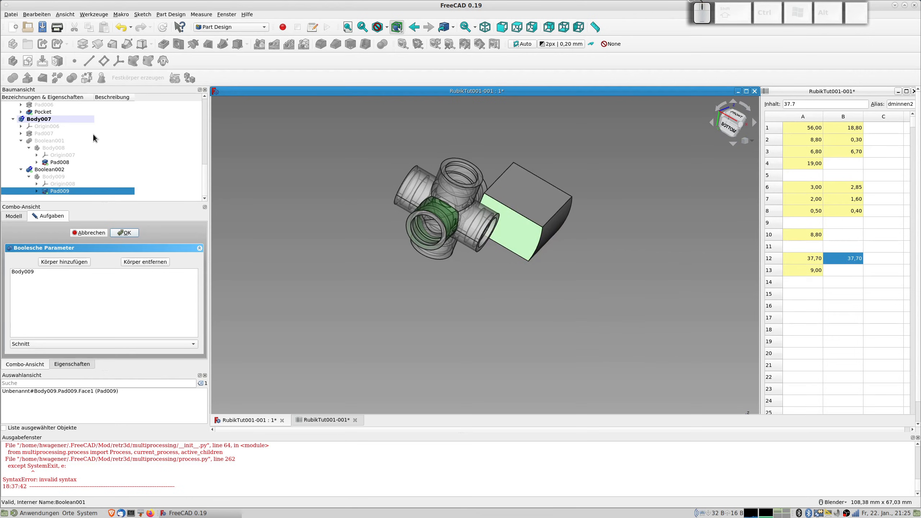
scroll(53, 132, up, 2)
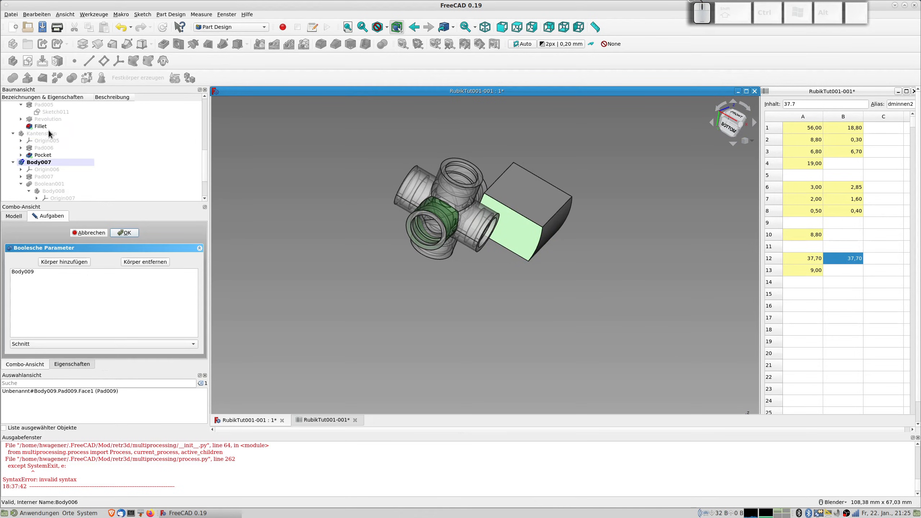
click(43, 133)
key(space)
middle_drag(449, 148, 473, 191)
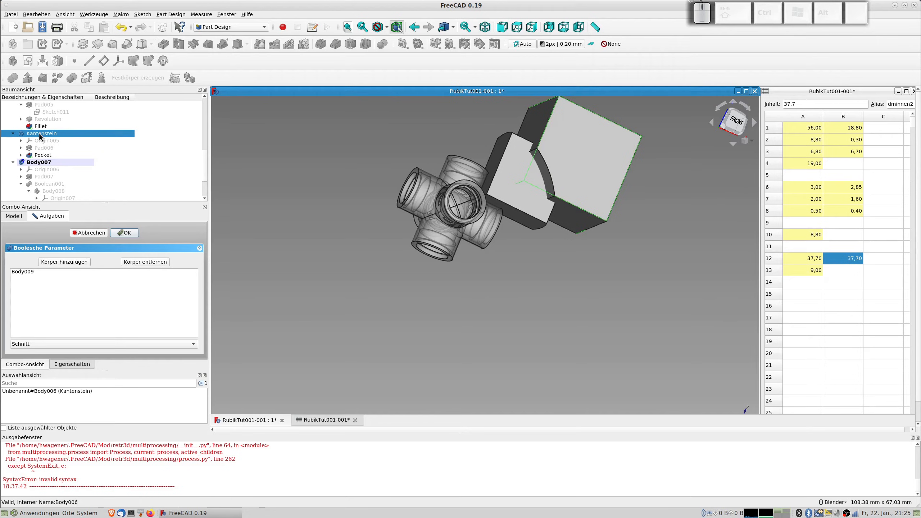
scroll(50, 152, up, 2)
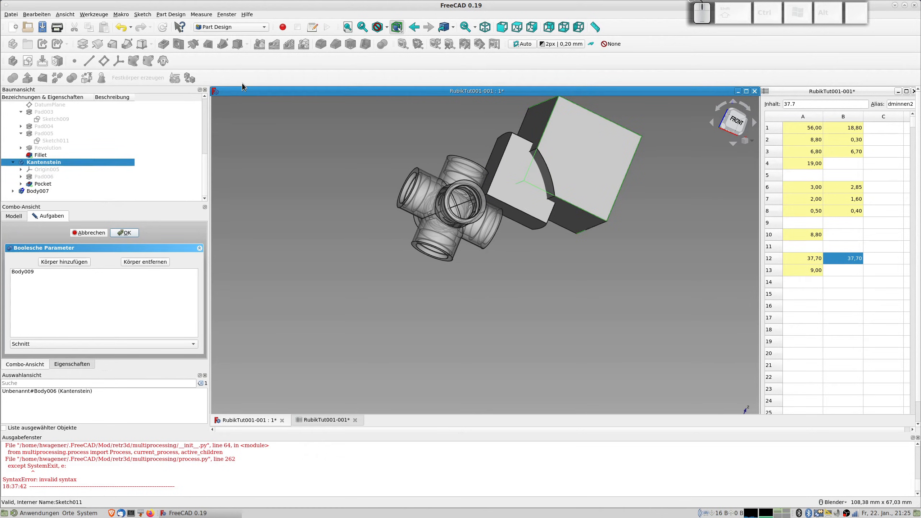
click(125, 233)
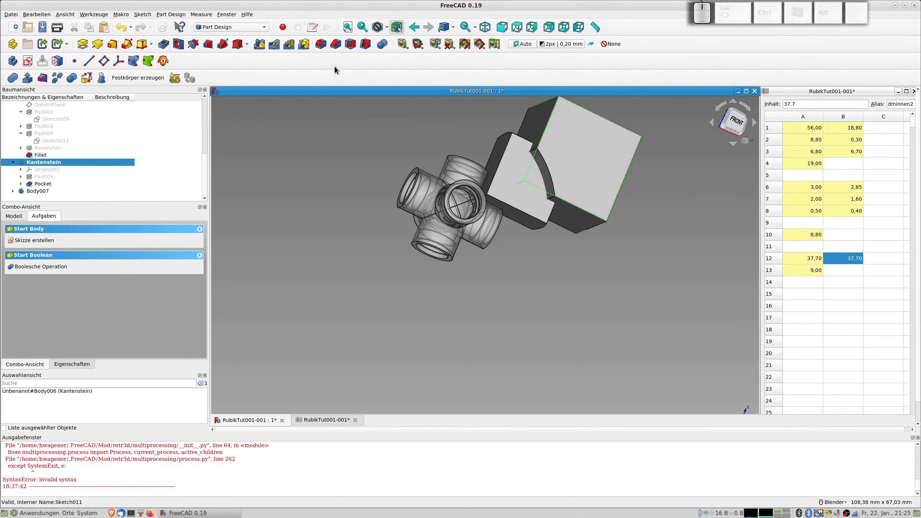
- Fuse Body007 into Kantenstein using a Boolean operation of type Vereinigung
click(382, 47)
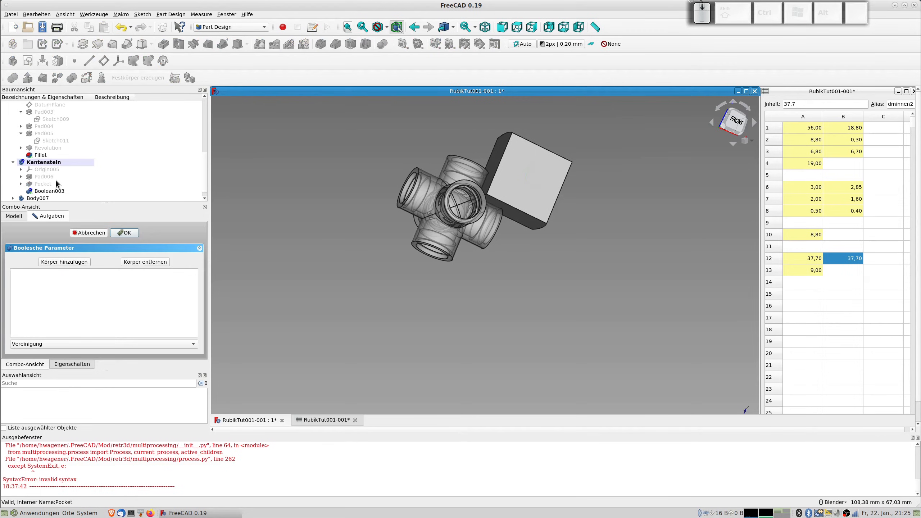
click(69, 260)
click(518, 161)
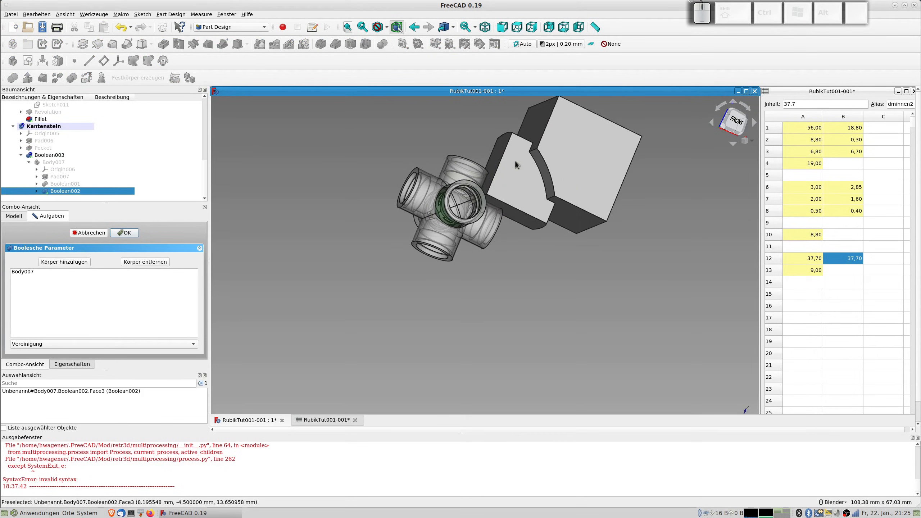
- Show the Zentralstein body beside Kantenstein, with both collapsed in the model tree, and accept the Boolean union
click(13, 127)
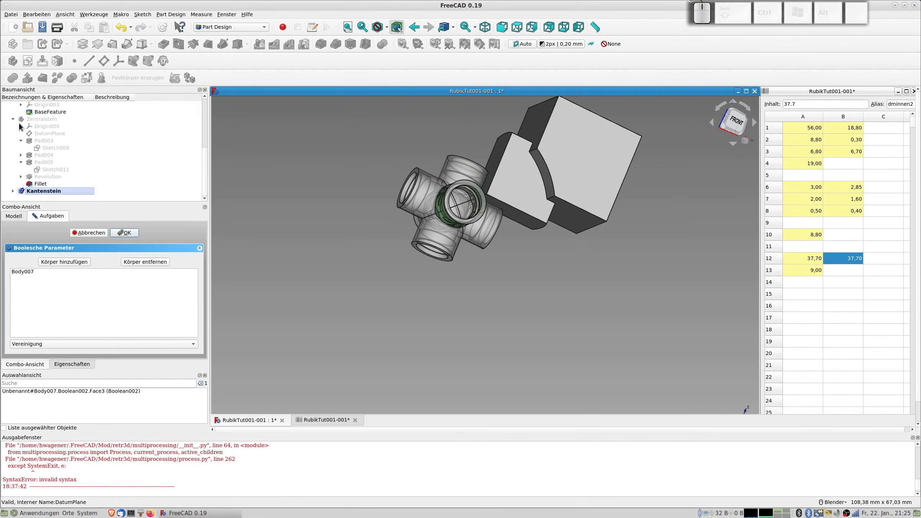
click(13, 119)
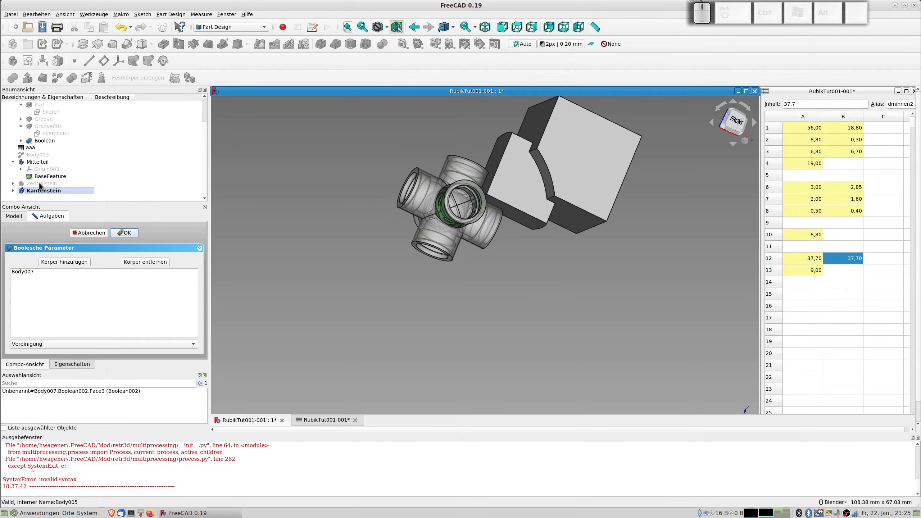
click(22, 184)
key(space)
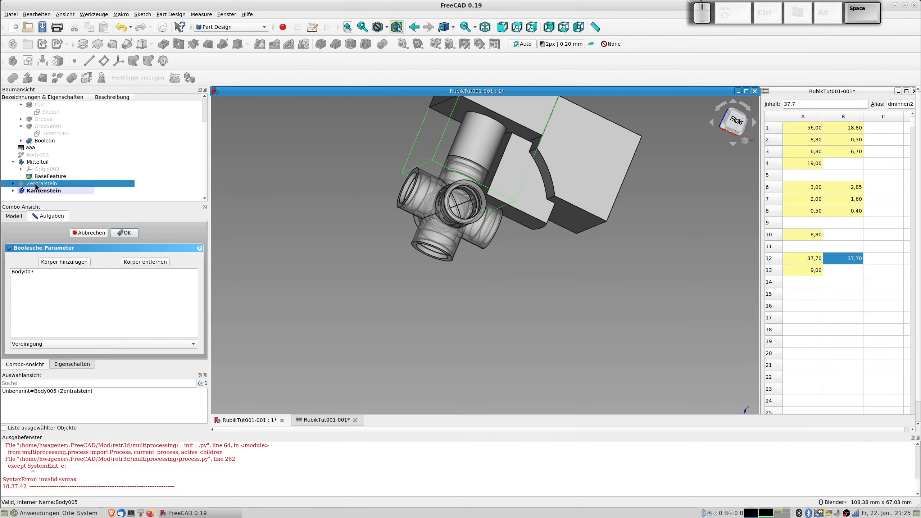
middle_drag(519, 204, 590, 187)
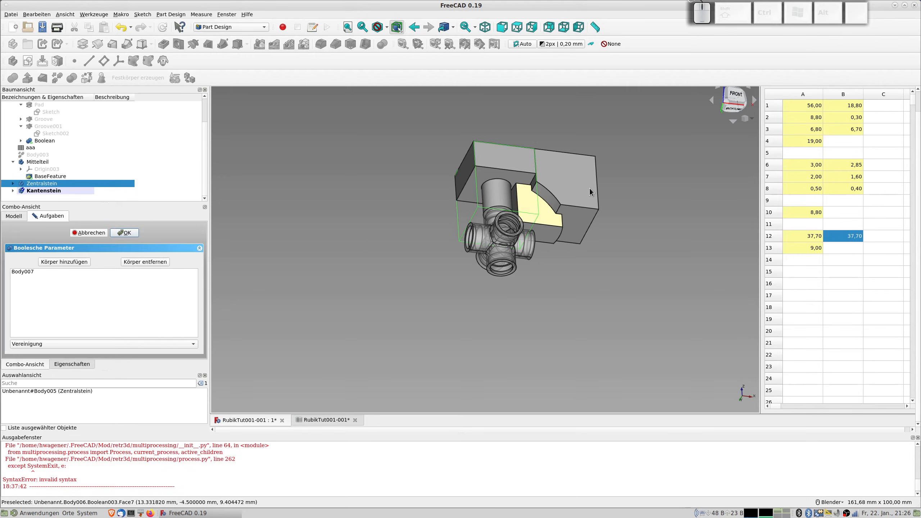
key(super)
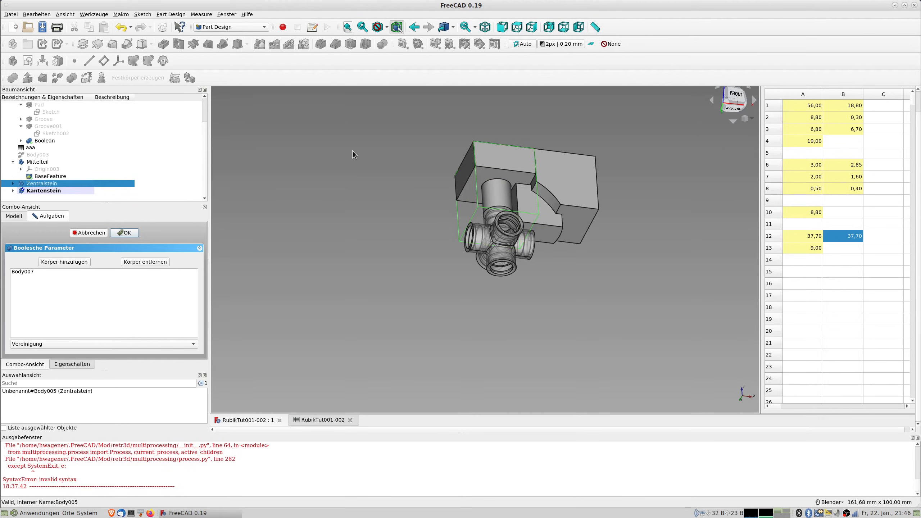
click(125, 233)
- Copy the Zentralstein body without its aaa spreadsheet dependency and paste it five times
click(47, 177)
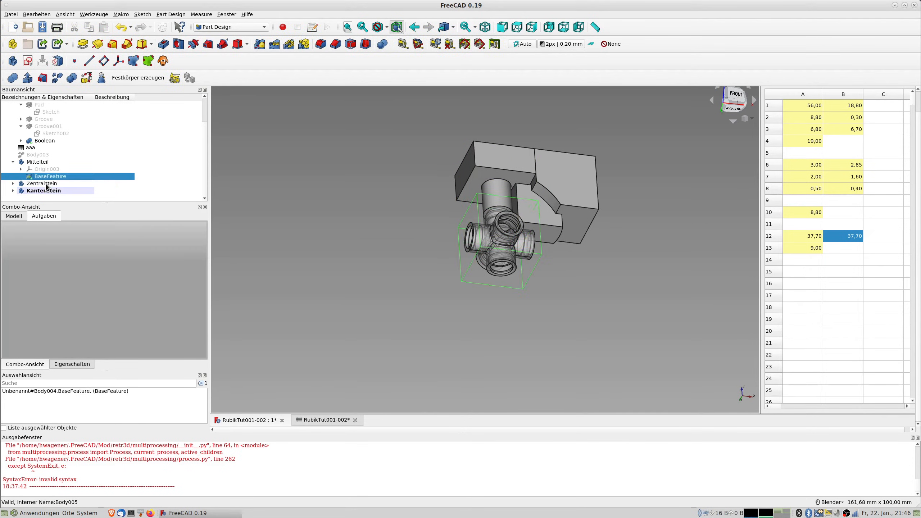
click(45, 183)
key(ctrl+c)
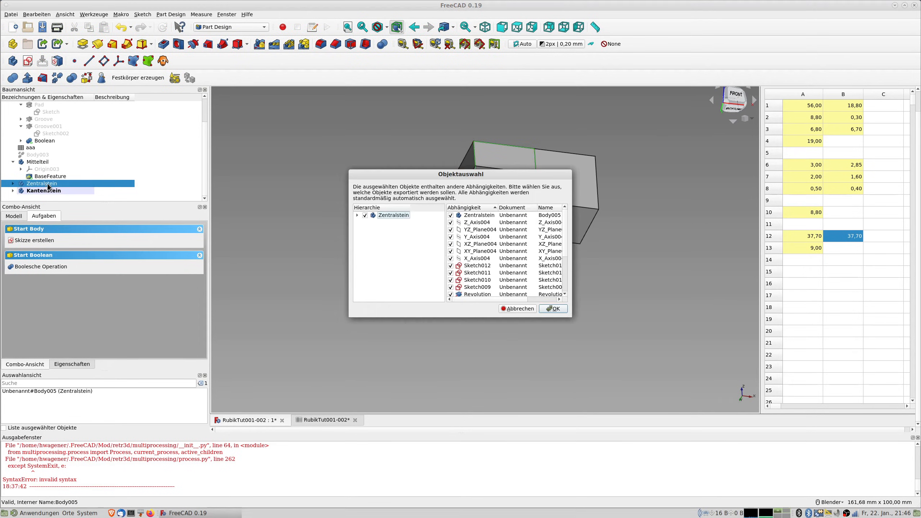
scroll(488, 236, down, 3)
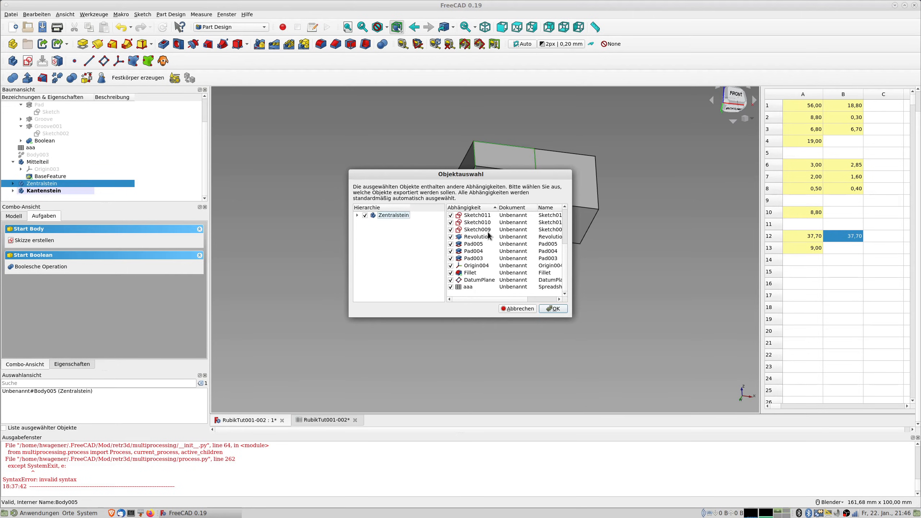
click(450, 286)
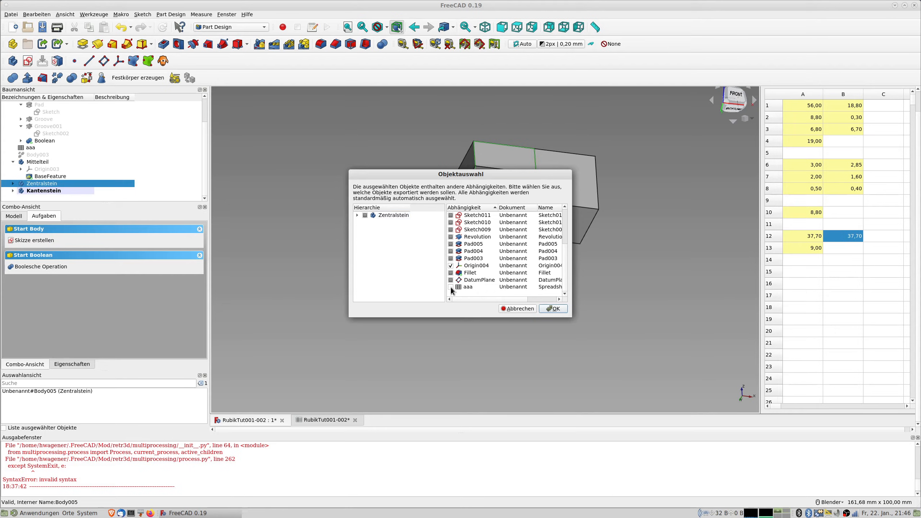
click(562, 309)
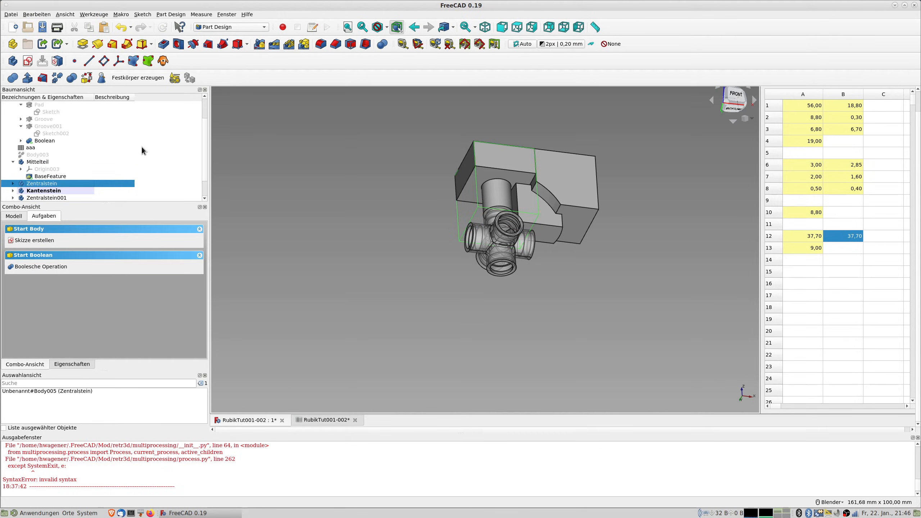
scroll(141, 150, down, 2)
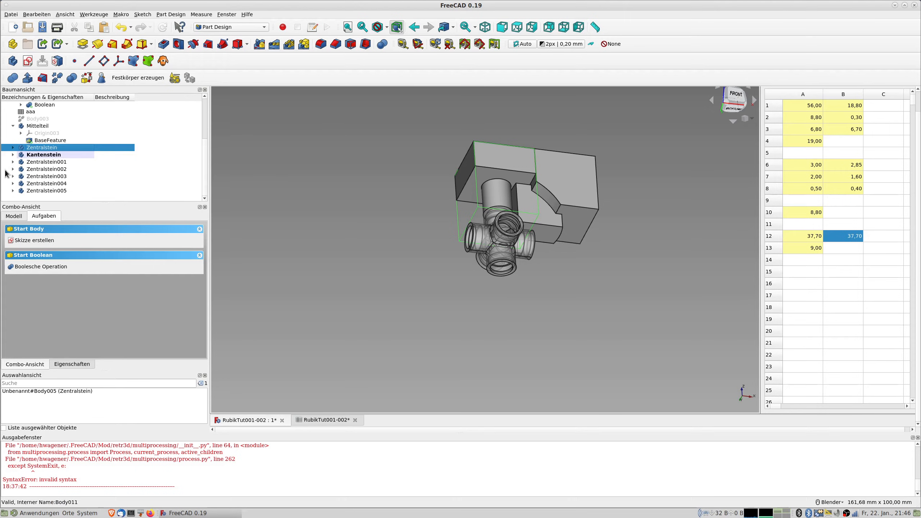
- Transform the Zentralstein001 copy by rotating it -90° about the X axis
click(51, 161)
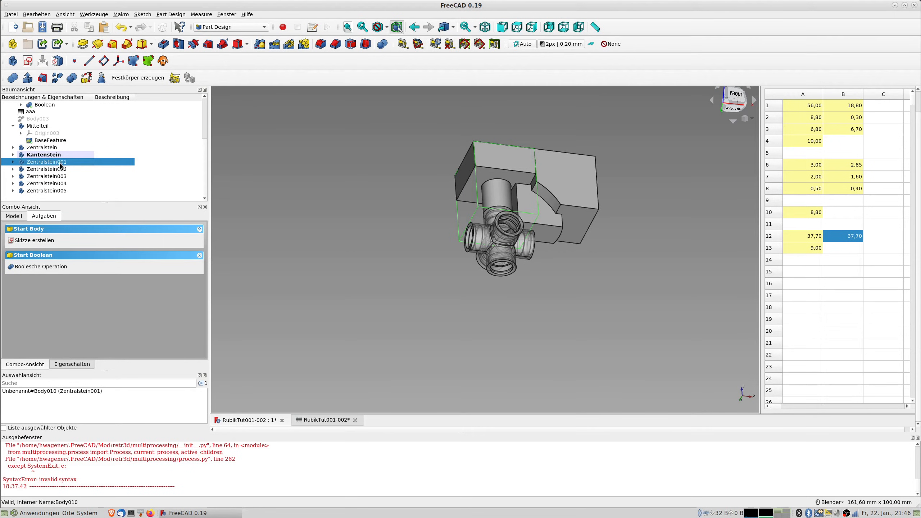
right_click(61, 163)
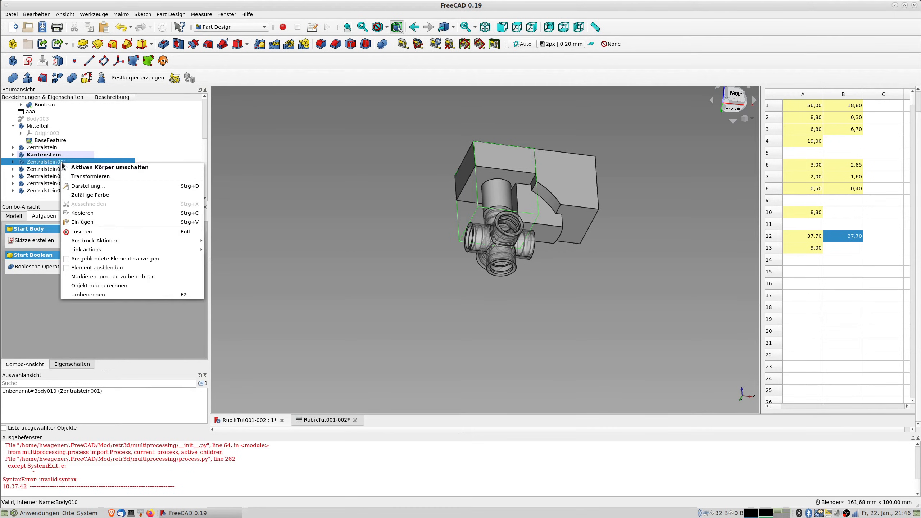
click(93, 178)
middle_drag(616, 207, 640, 256)
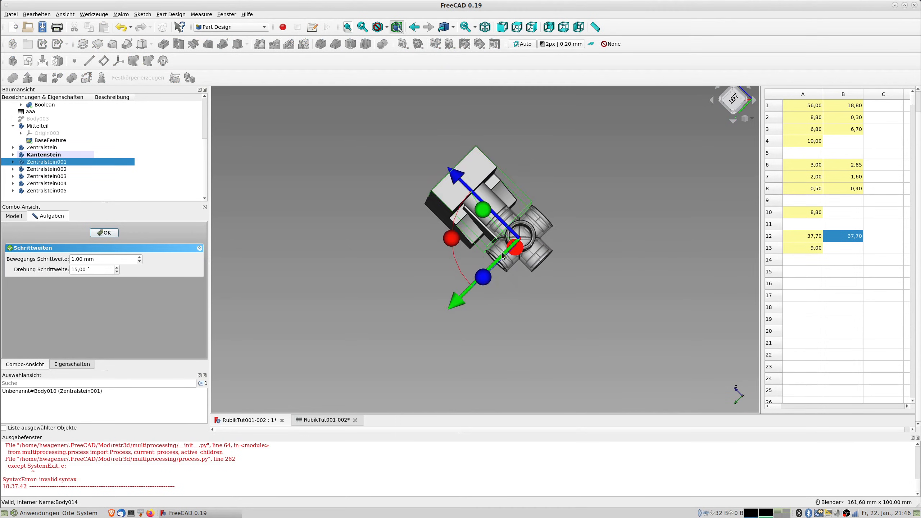
drag(453, 239, 527, 361)
middle_drag(528, 260, 432, 297)
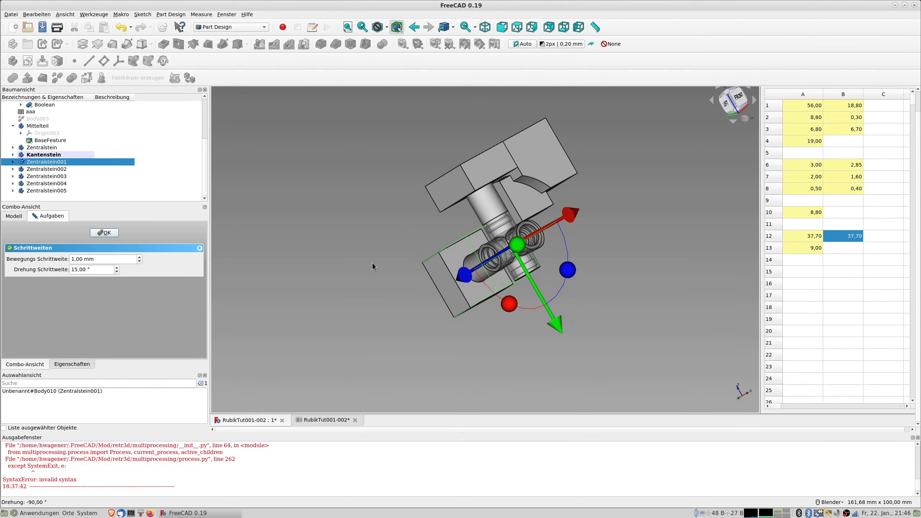
- Accept the Zentralstein001 rotation and transform the Zentralstein002 copy by rotating it 90° about the Y axis
click(61, 170)
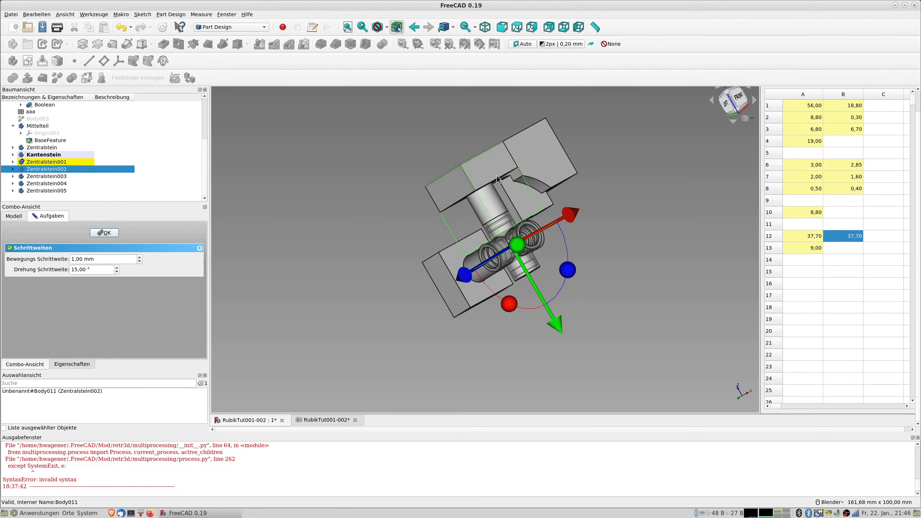
middle_drag(613, 228, 560, 234)
scroll(560, 234, down, 2)
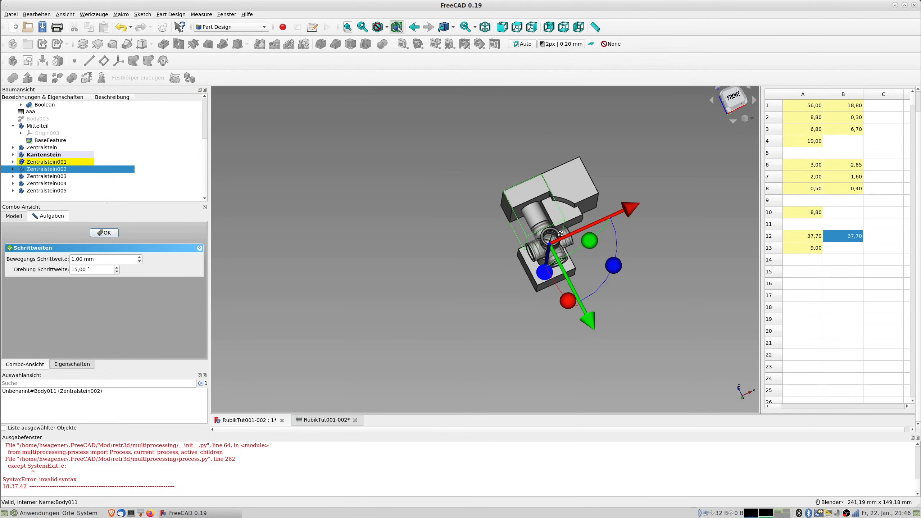
click(114, 234)
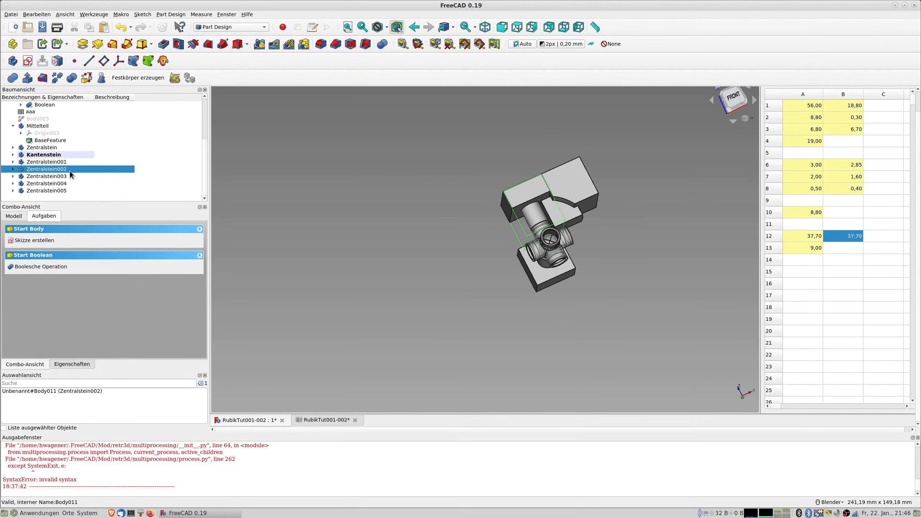
right_click(67, 170)
click(113, 184)
middle_drag(540, 189, 615, 240)
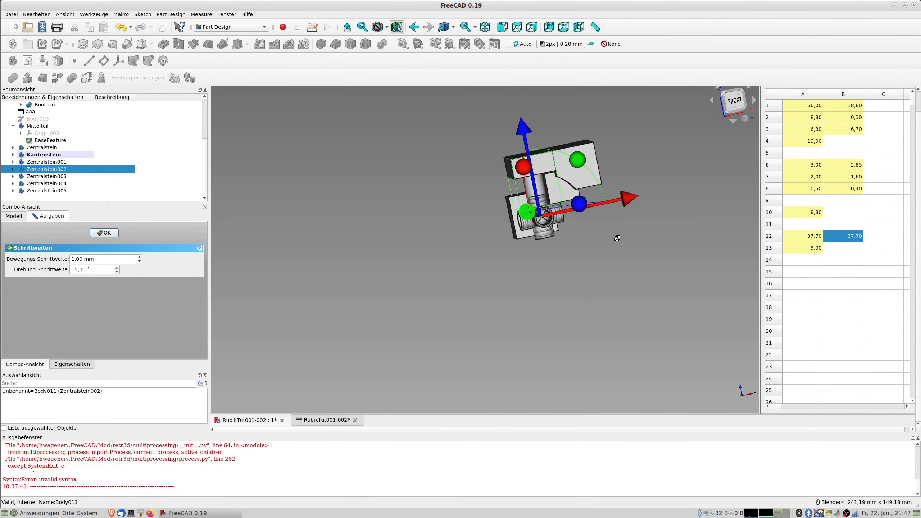
drag(581, 161, 645, 290)
middle_drag(457, 232, 506, 225)
click(54, 175)
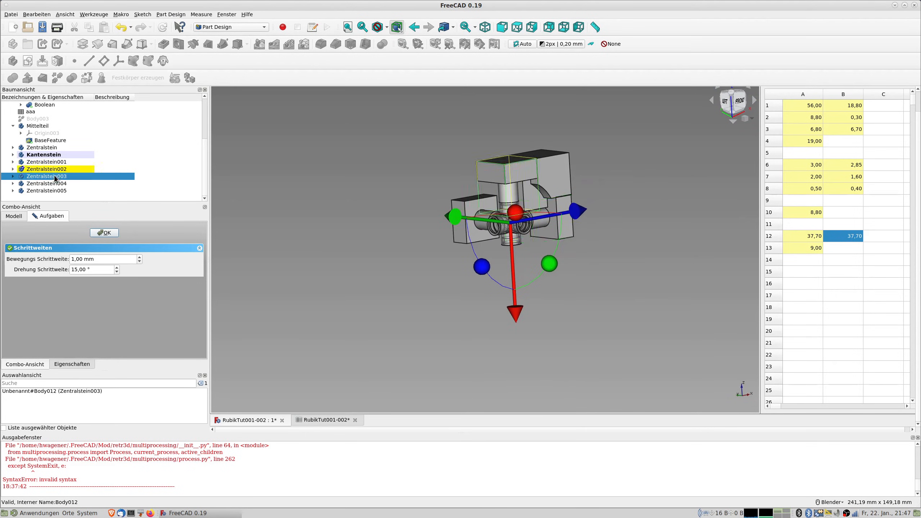
click(106, 232)
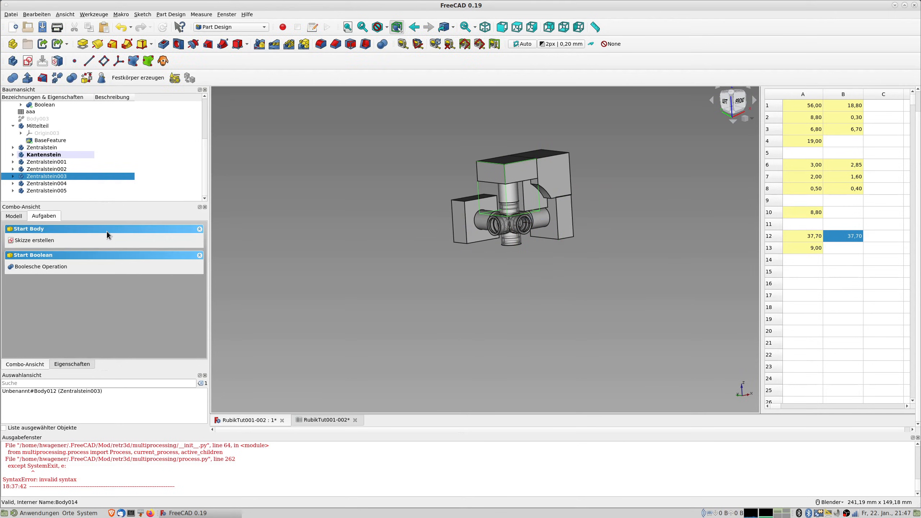
- Transform the Zentralstein003 copy by rotating it 90° about the X axis
right_click(81, 176)
click(113, 191)
middle_drag(468, 198, 445, 184)
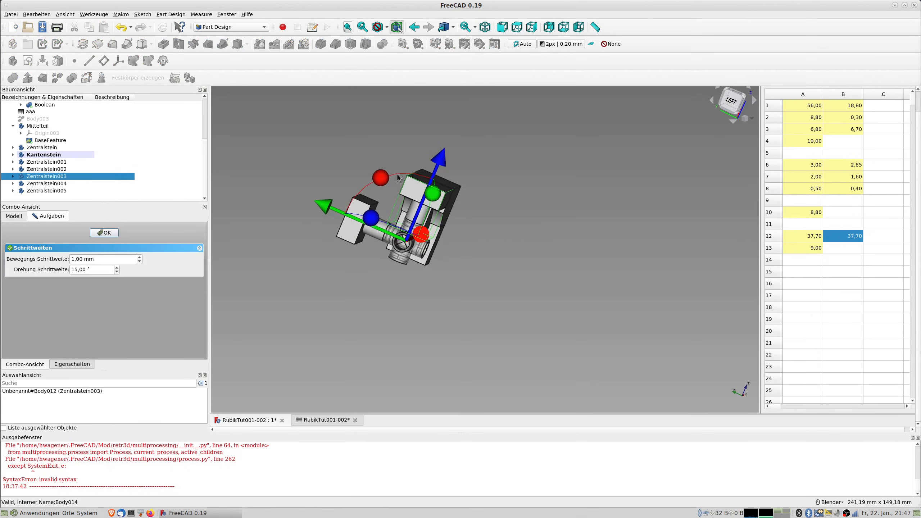
drag(377, 182, 469, 216)
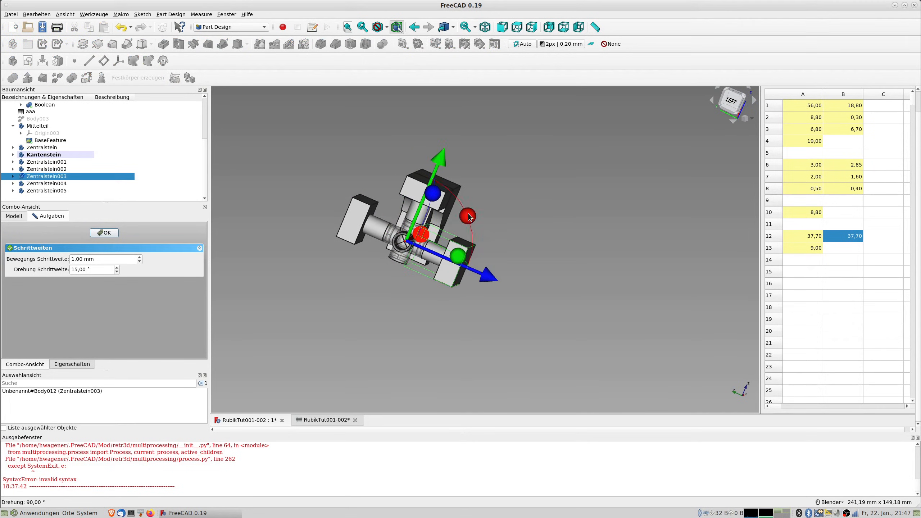
click(113, 232)
- Transform the Zentralstein004 copy by rotating it -90° about the Y axis
click(57, 183)
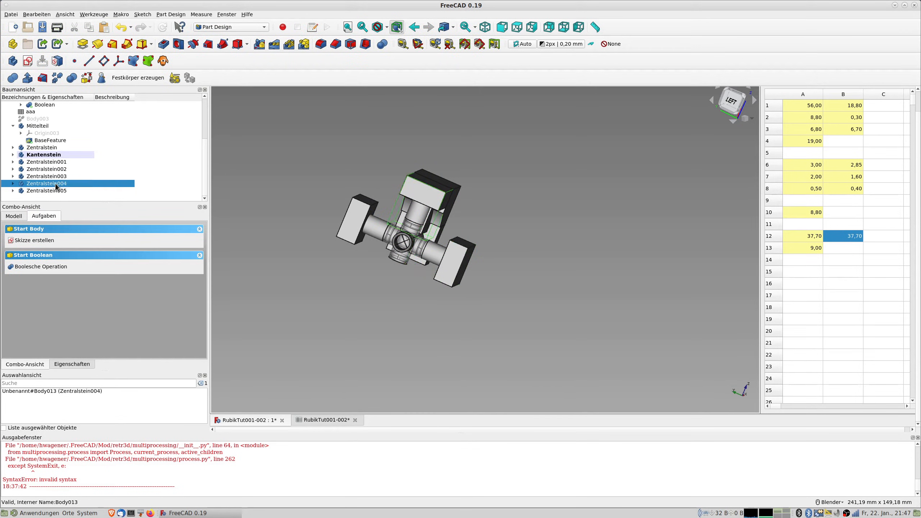
right_click(56, 184)
click(78, 196)
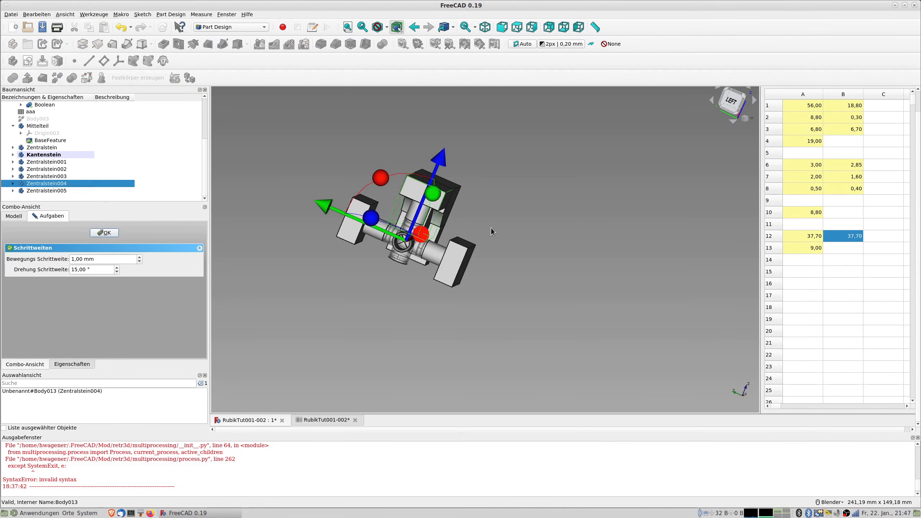
middle_drag(427, 199, 414, 202)
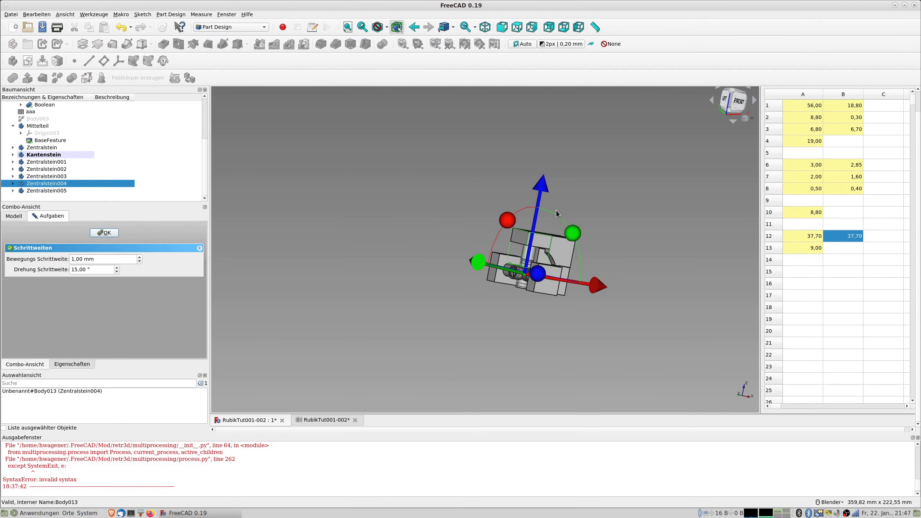
middle_drag(579, 232, 548, 242)
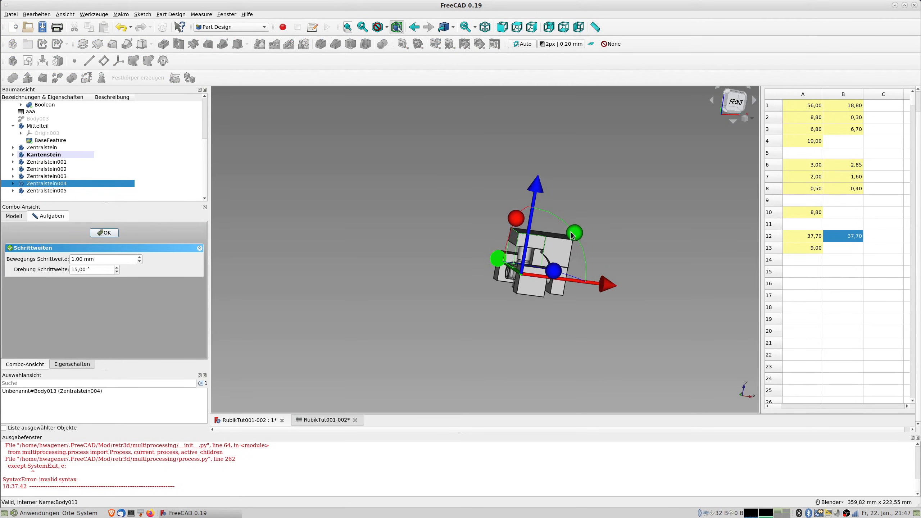
drag(564, 223, 450, 201)
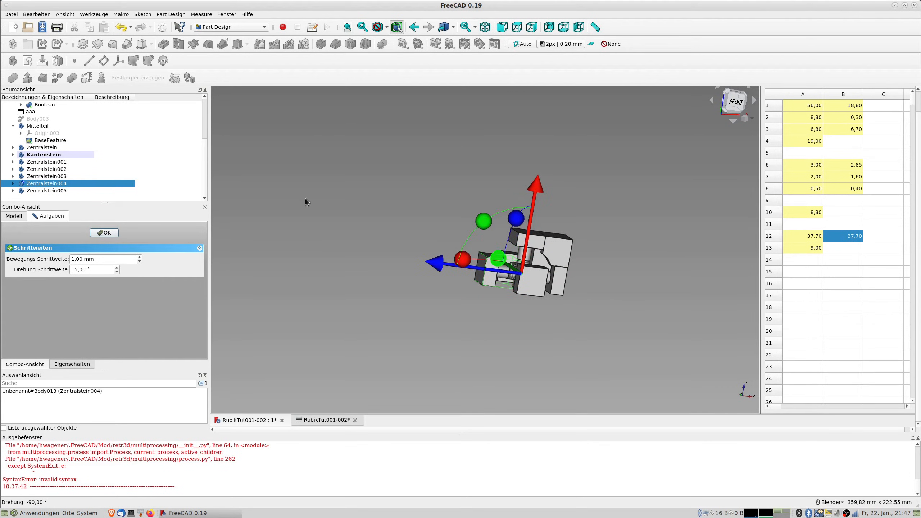
click(104, 232)
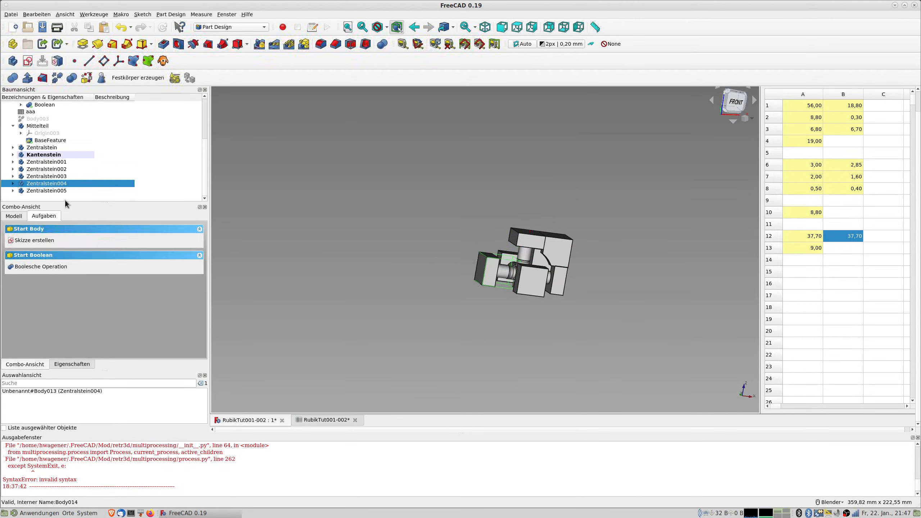
- Transform the Zentralstein005 copy by rotating it 180° about the Y axis to the underside of the Mittelteil
click(53, 191)
right_click(52, 190)
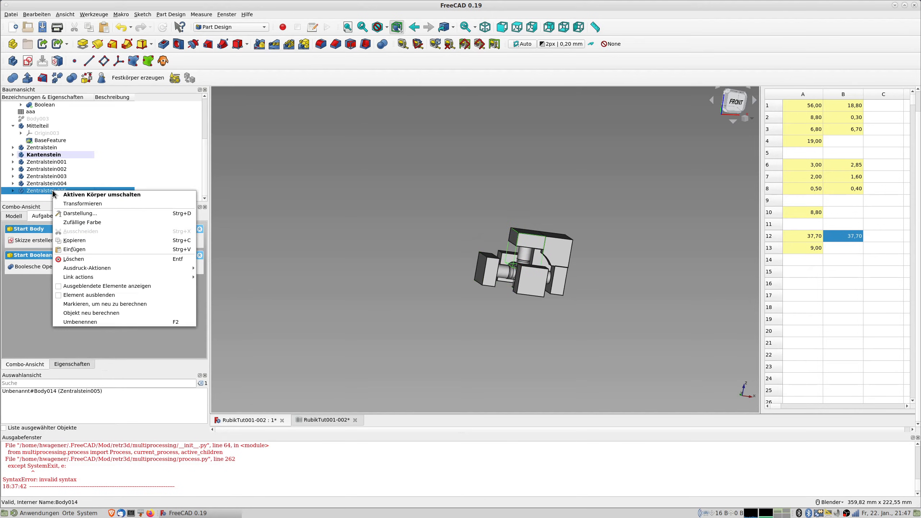
click(72, 203)
middle_drag(527, 286, 514, 262)
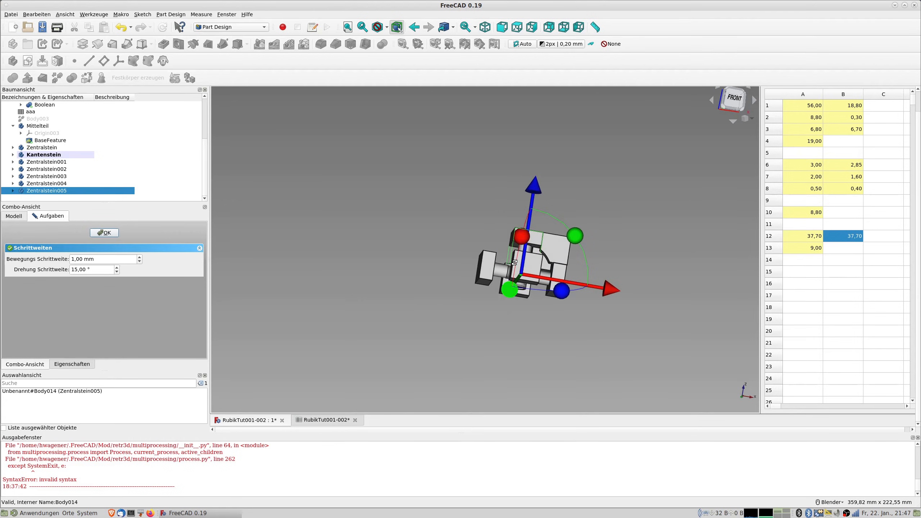
drag(573, 236, 417, 370)
middle_drag(484, 295, 554, 251)
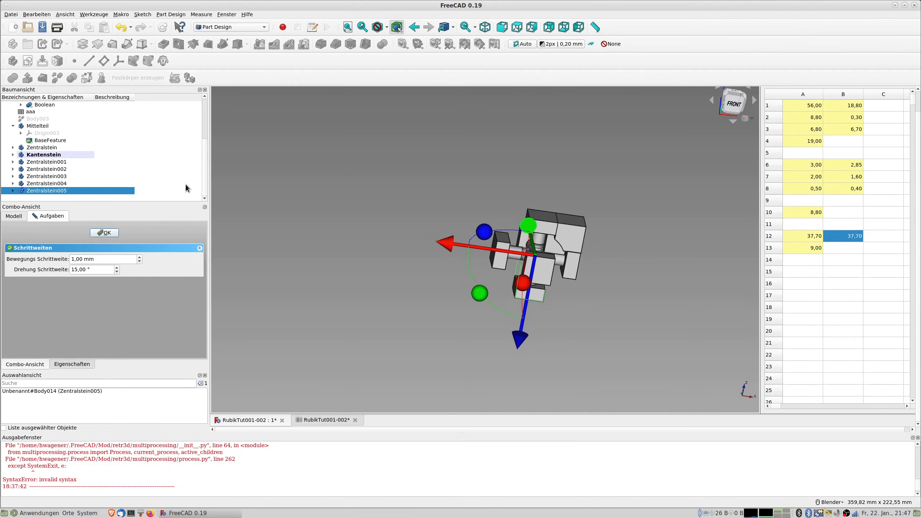
click(104, 233)
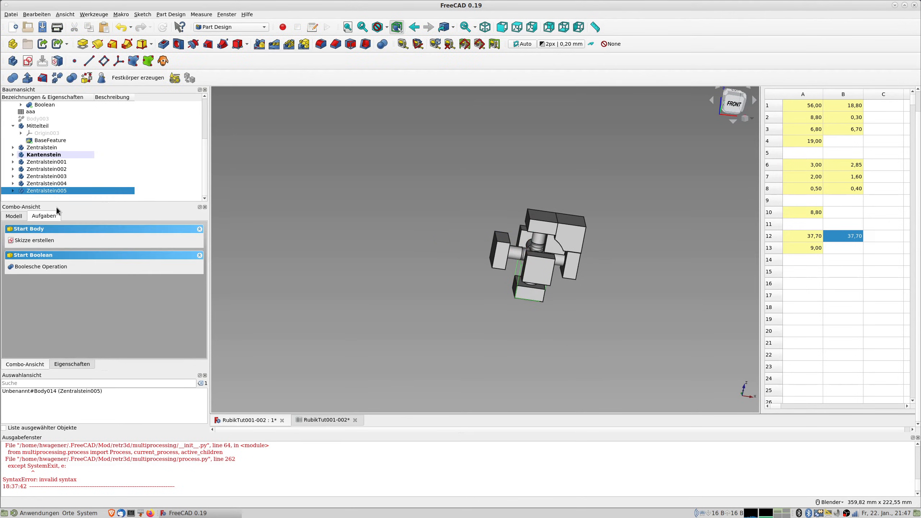
- Copy the Kantenstein body without its aaa spreadsheet dependency and paste it eleven times
click(54, 155)
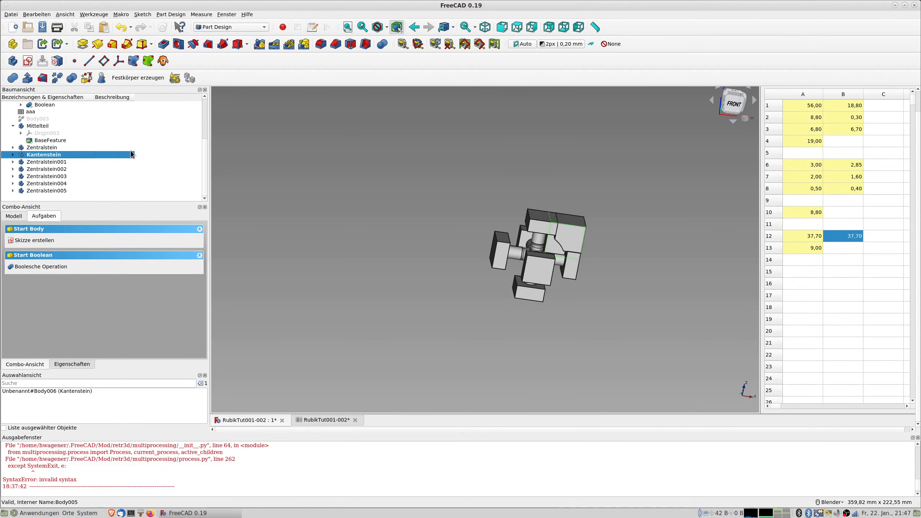
key(ctrl+c)
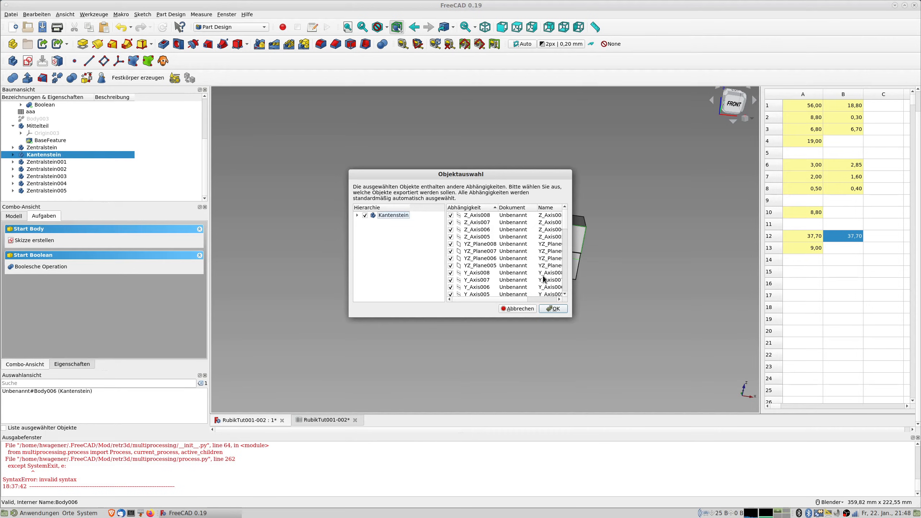
scroll(481, 235, down, 10)
scroll(482, 235, down, 4)
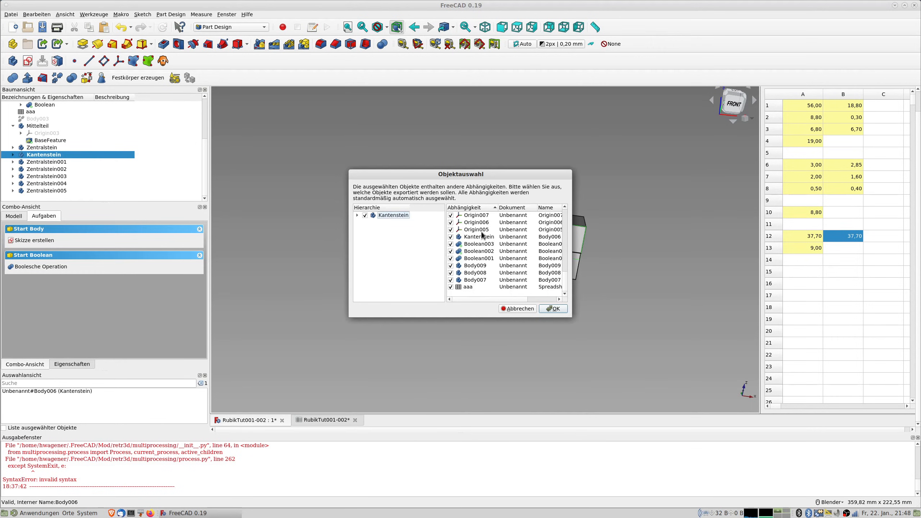
click(450, 287)
click(551, 308)
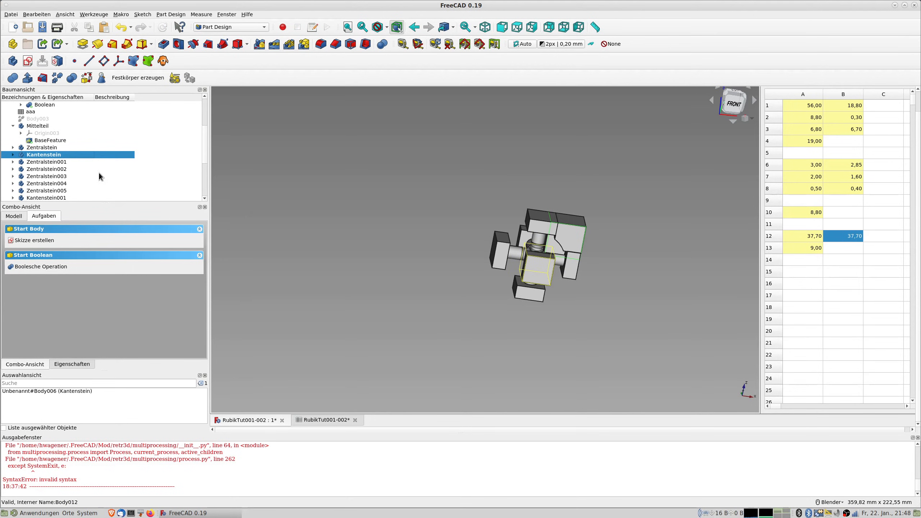
scroll(98, 171, down, 3)
scroll(98, 172, up, 3)
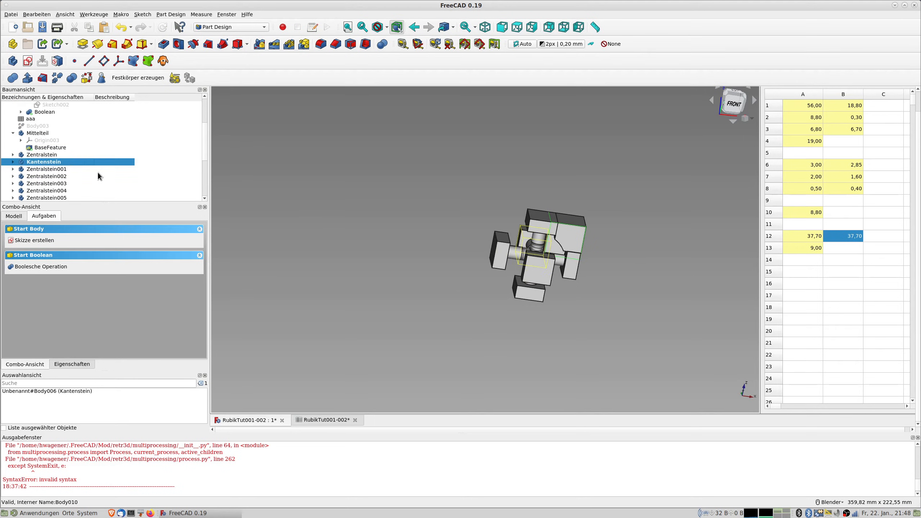
scroll(70, 160, down, 1)
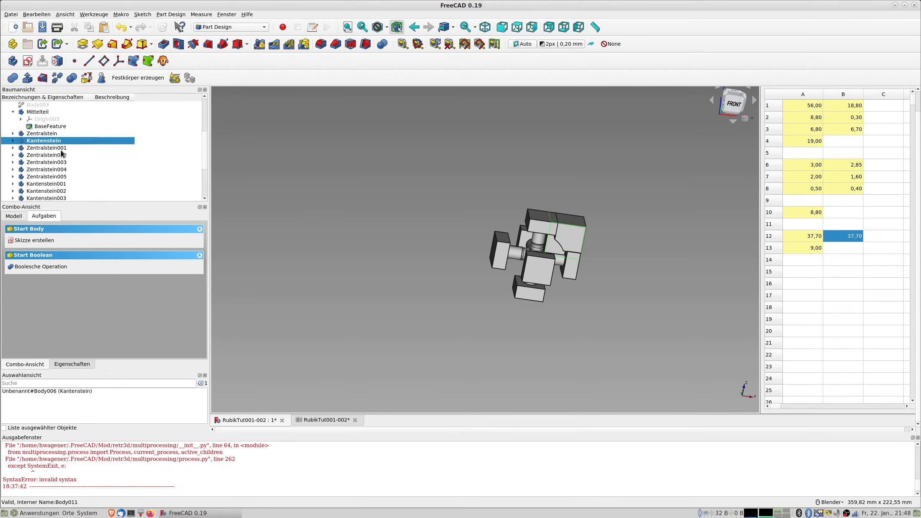
click(61, 148)
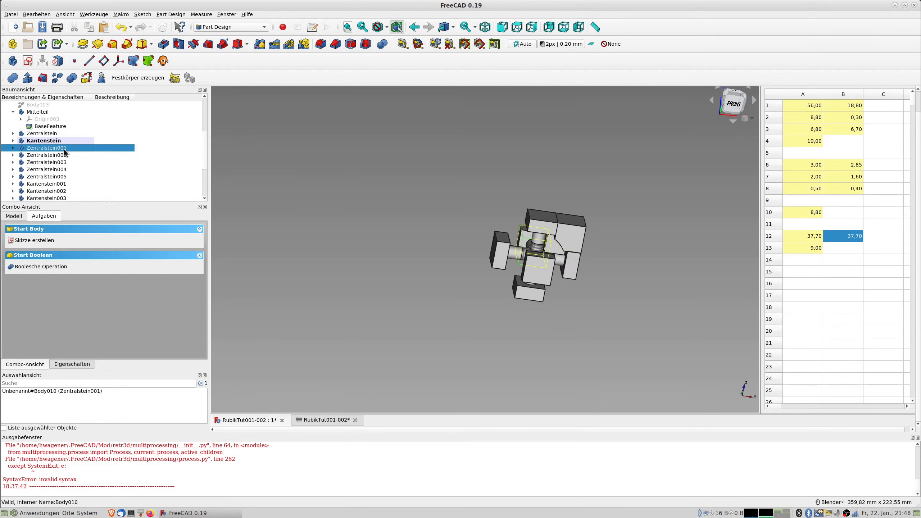
right_click(64, 149)
click(87, 166)
middle_drag(561, 269, 418, 209)
mouse_move(647, 278)
mouse_down()
mouse_move(614, 312)
mouse_move(640, 282)
mouse_up()
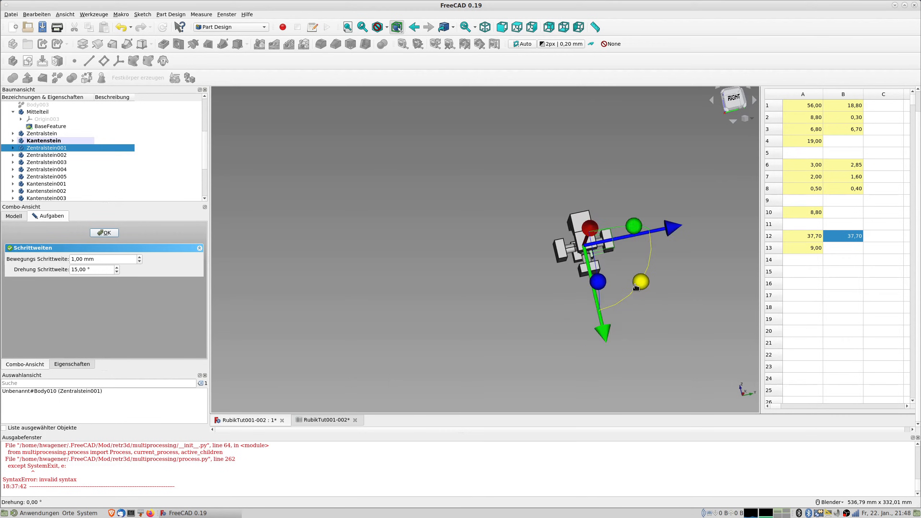
click(107, 232)
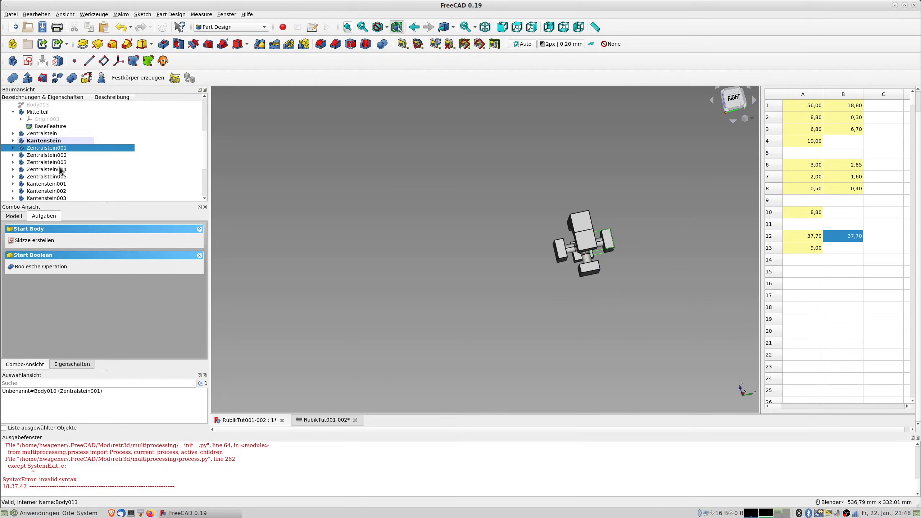
right_click(50, 142)
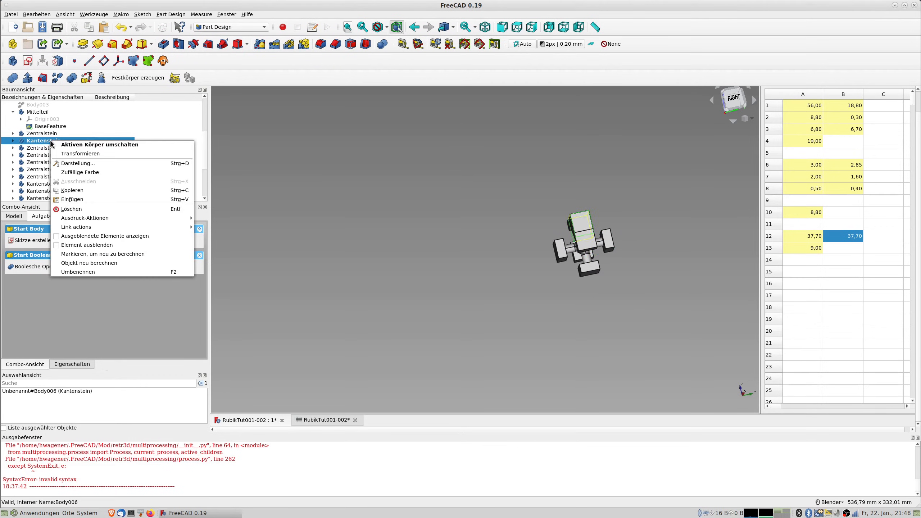
click(42, 159)
- Transform the Kantenstein001 copy with 90° turns about its X and Z axes onto the adjacent upper edge of the cube
scroll(52, 177, down, 3)
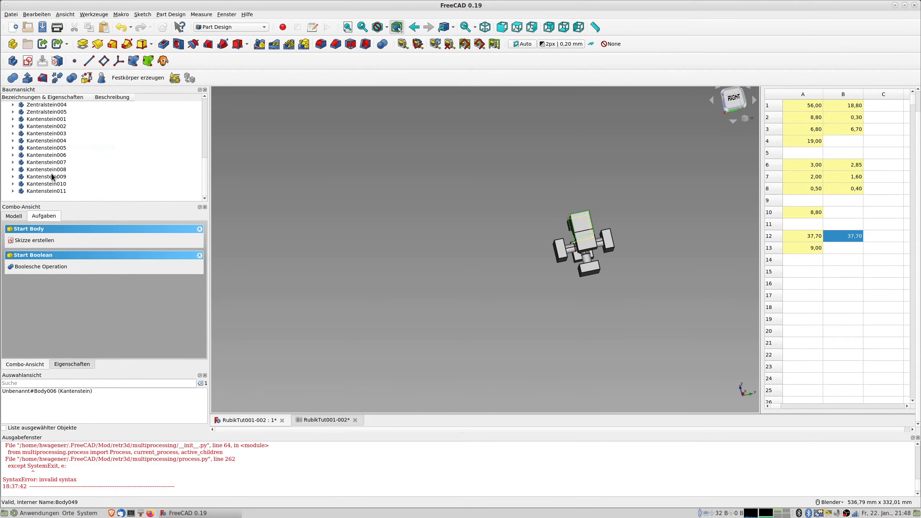
scroll(51, 176, up, 2)
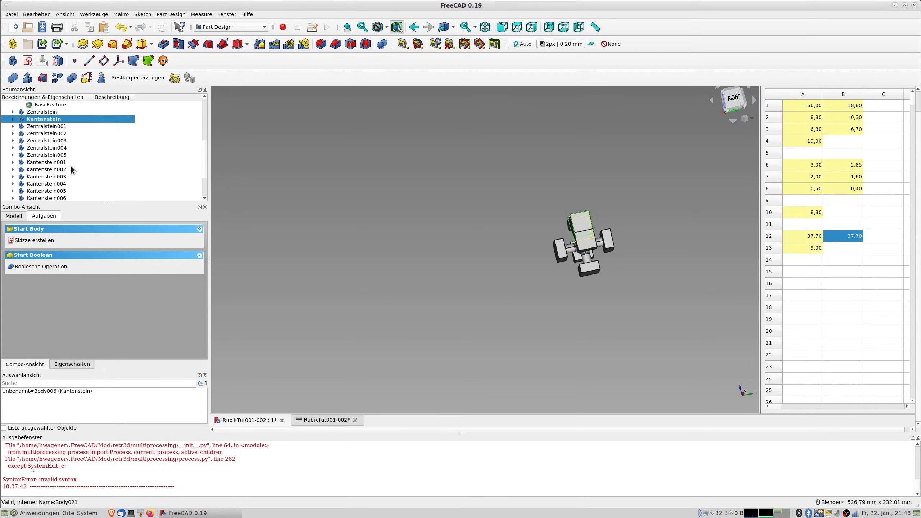
click(54, 162)
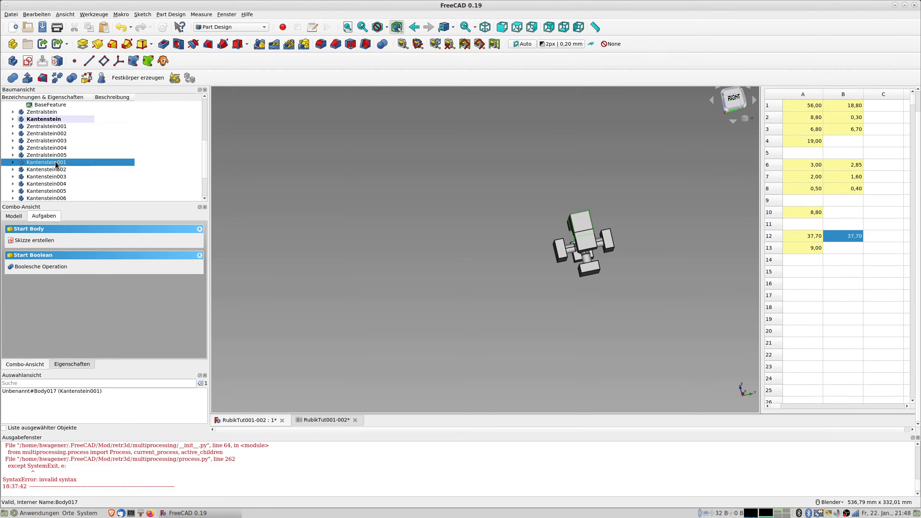
right_click(55, 164)
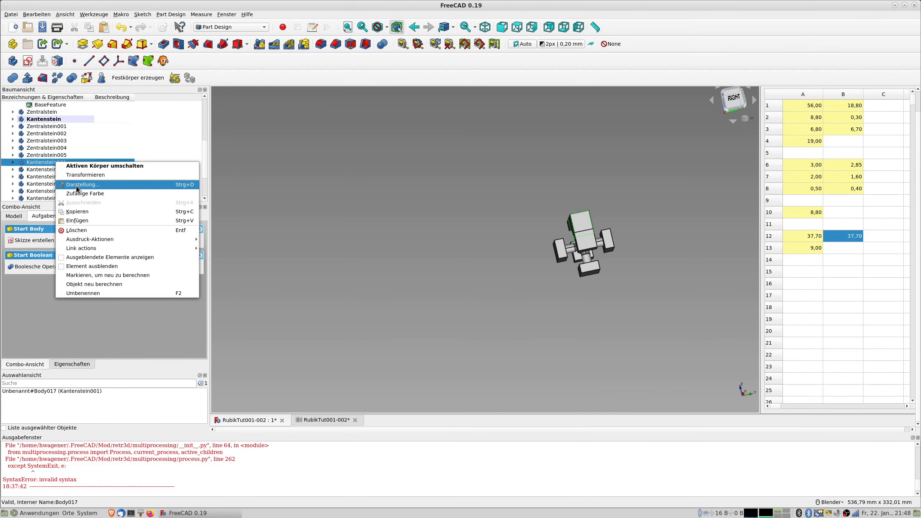
click(91, 175)
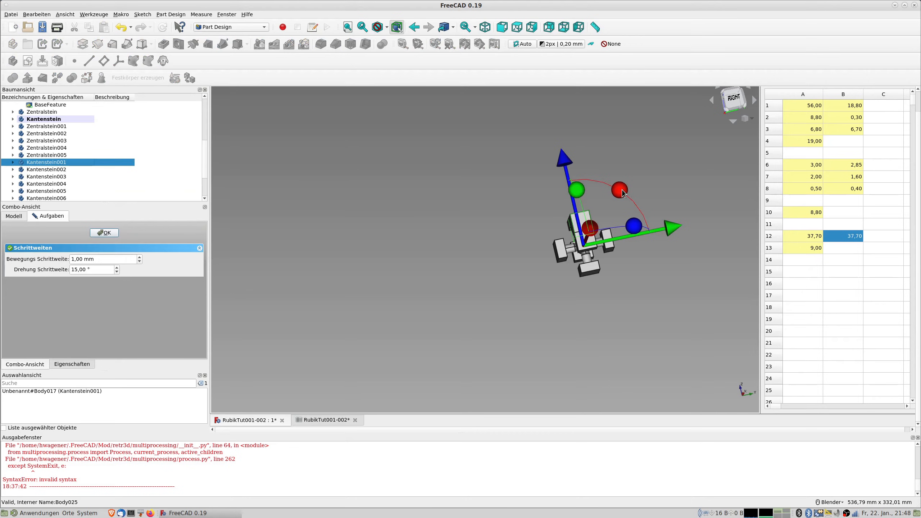
drag(620, 191, 673, 317)
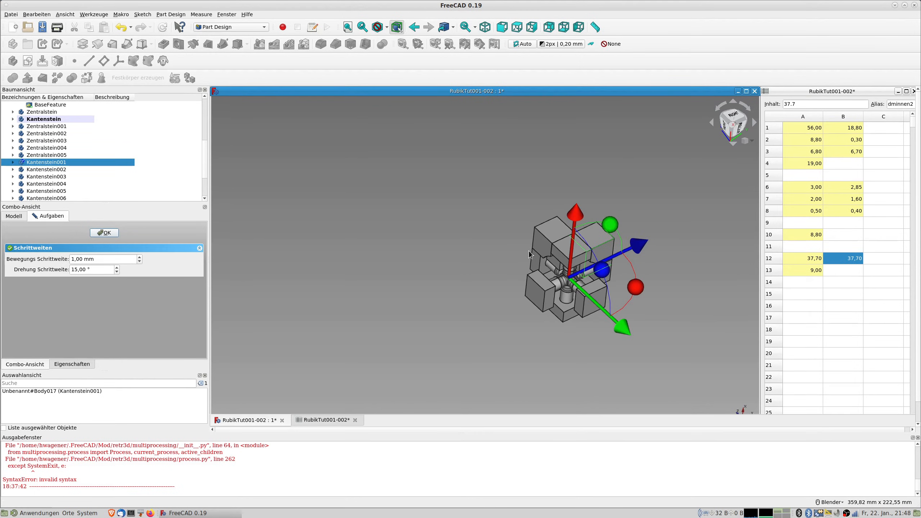
click(104, 232)
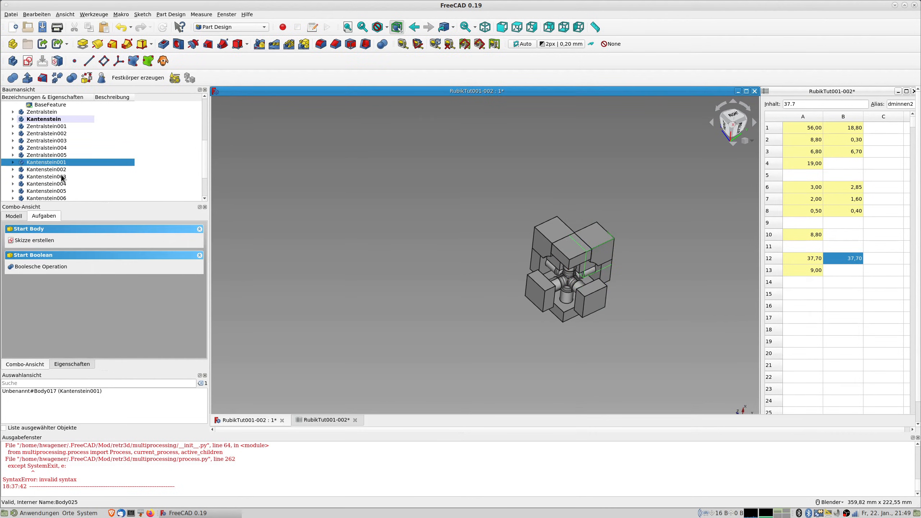
- Transform the Kantenstein002 copy by half a turn about its X axis onto the opposite lower edge of the same face
click(58, 170)
right_click(58, 170)
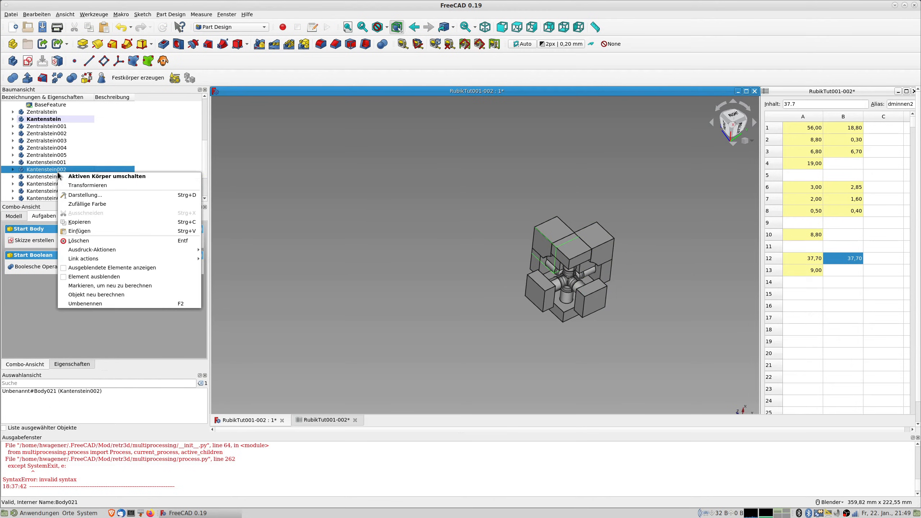
click(78, 187)
middle_drag(668, 226, 657, 270)
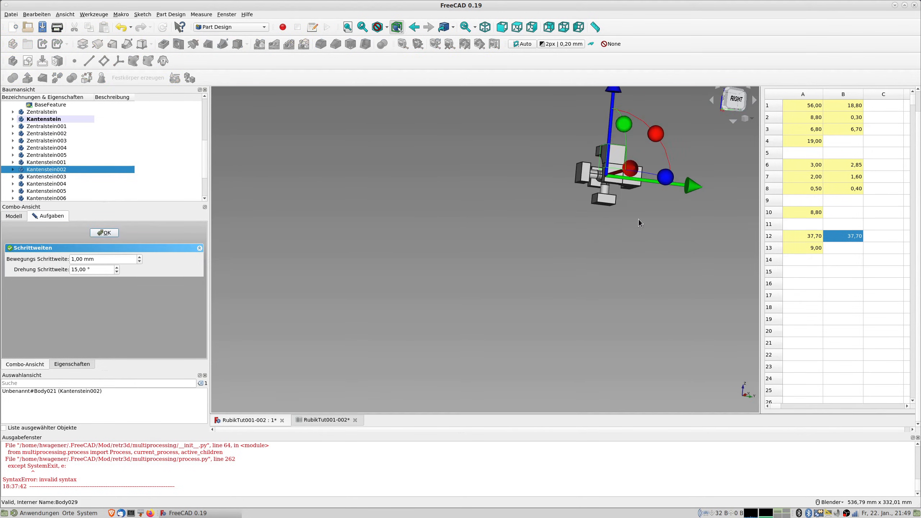
drag(654, 134, 515, 244)
click(102, 232)
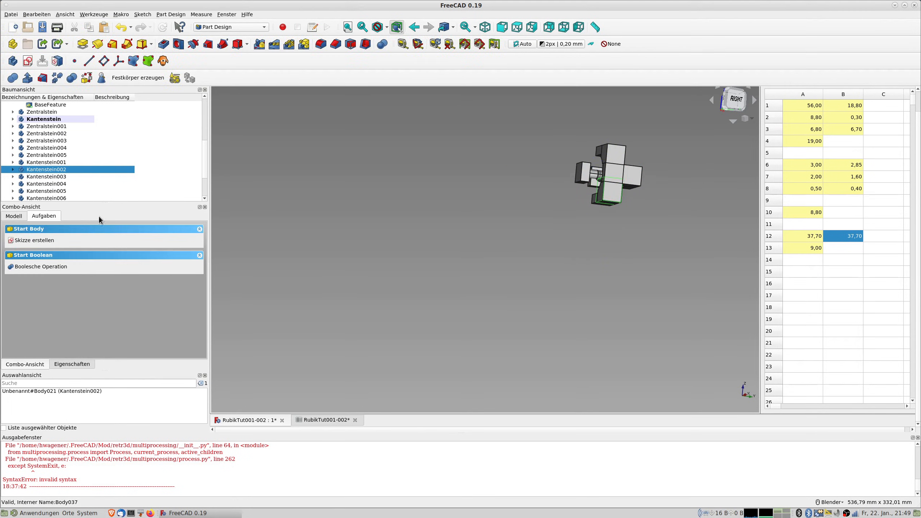
- Transform the Kantenstein003 copy by a quarter turn about its X axis onto the free side edge of the same face
click(53, 177)
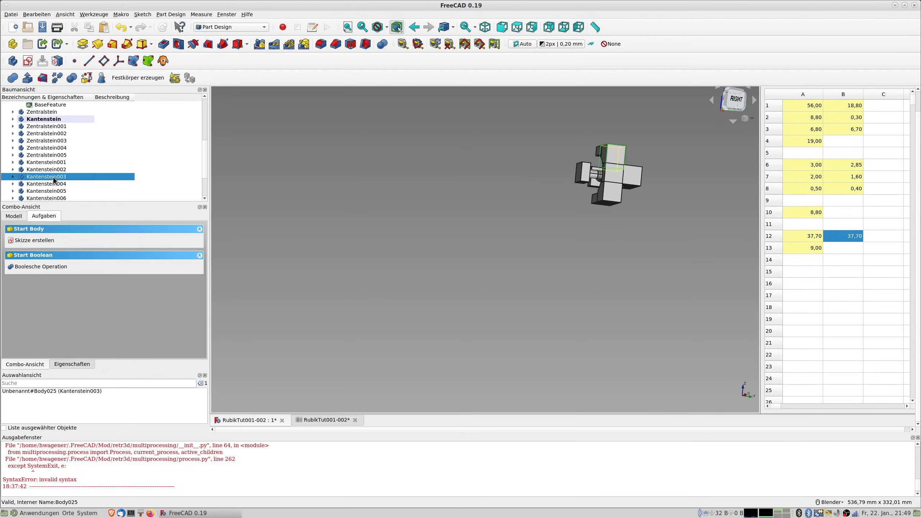
right_click(65, 176)
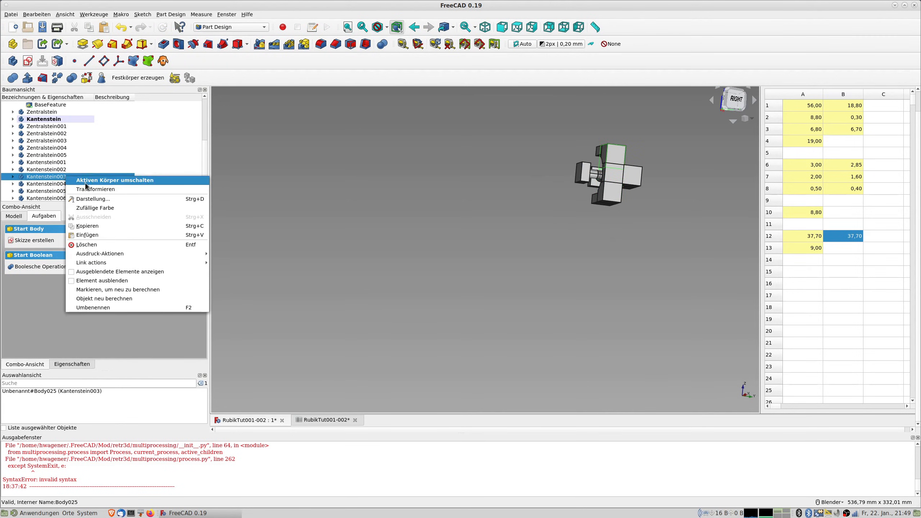
click(90, 186)
drag(656, 134, 549, 97)
middle_drag(549, 96, 708, 205)
middle_drag(504, 277, 561, 280)
mouse_move(520, 229)
middle_down()
mouse_move(526, 224)
mouse_move(523, 231)
middle_up()
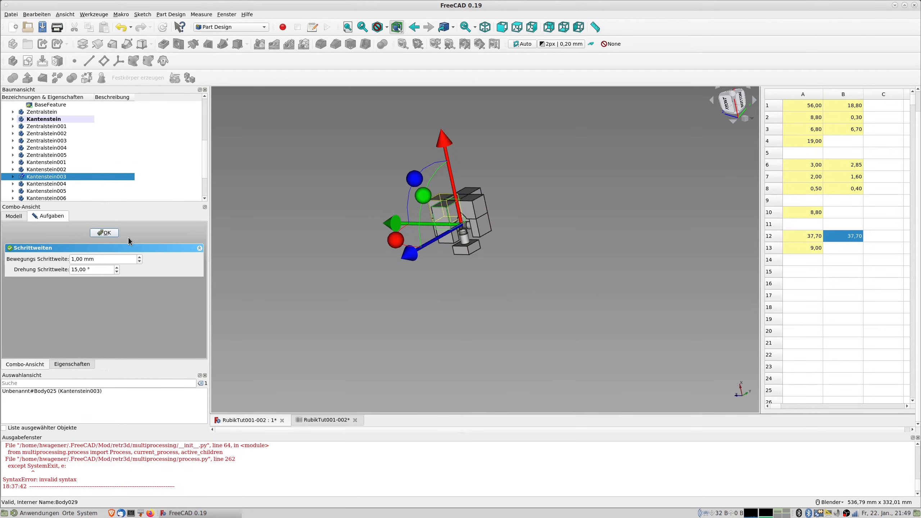
click(105, 233)
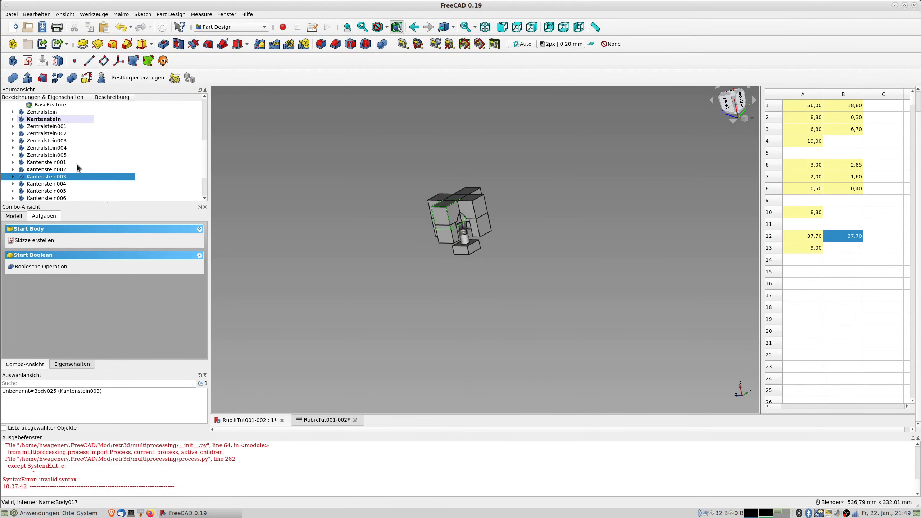
- Transform the Kantenstein004 copy by rotating it -90° about the Y axis
click(61, 184)
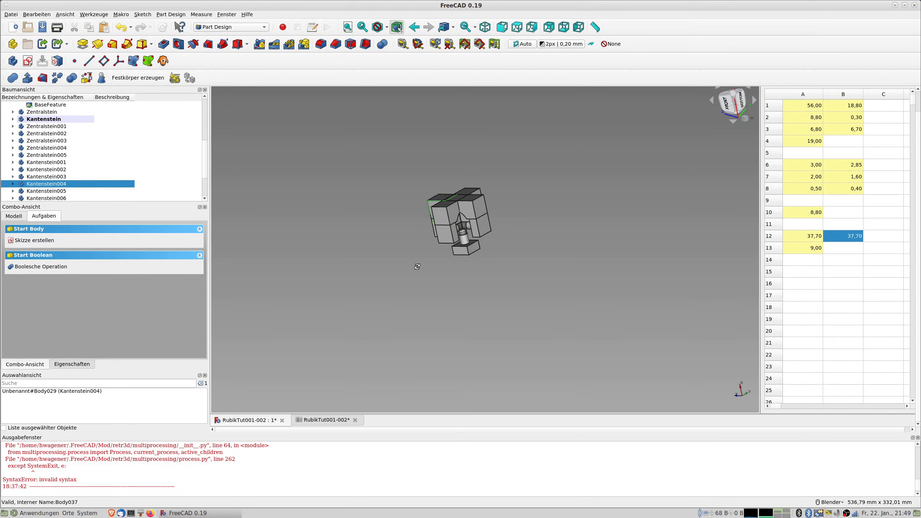
middle_drag(417, 263, 479, 242)
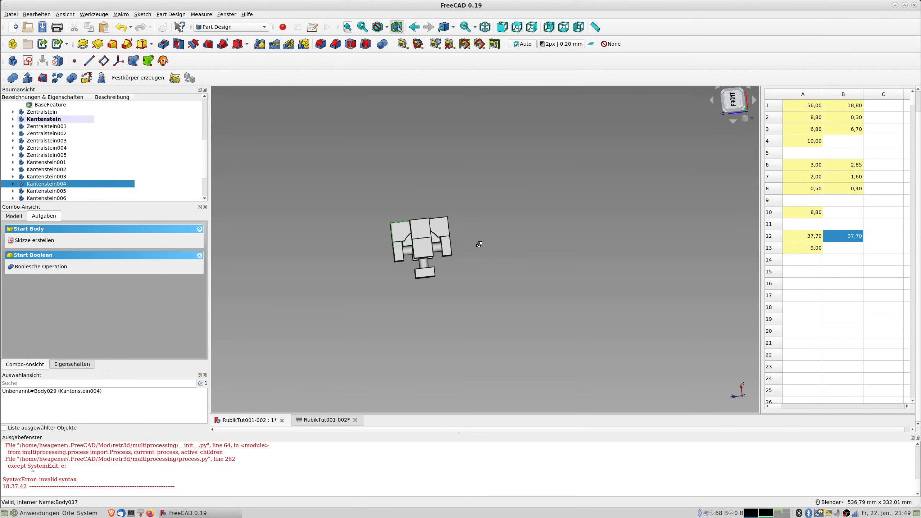
right_click(61, 187)
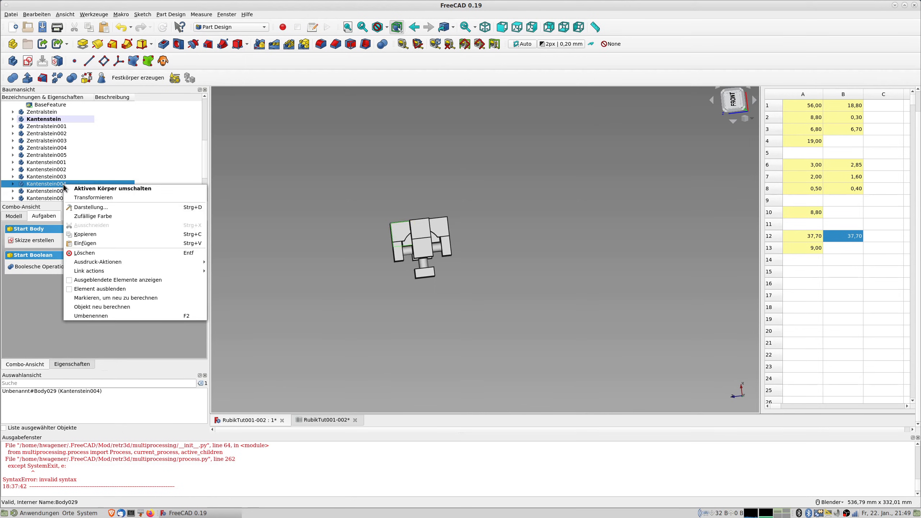
click(83, 197)
drag(368, 213, 395, 311)
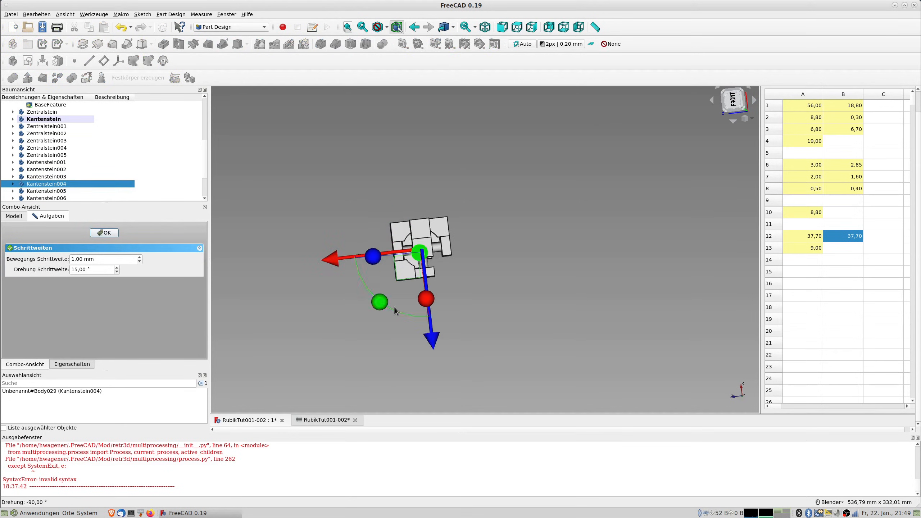
middle_drag(414, 281, 459, 227)
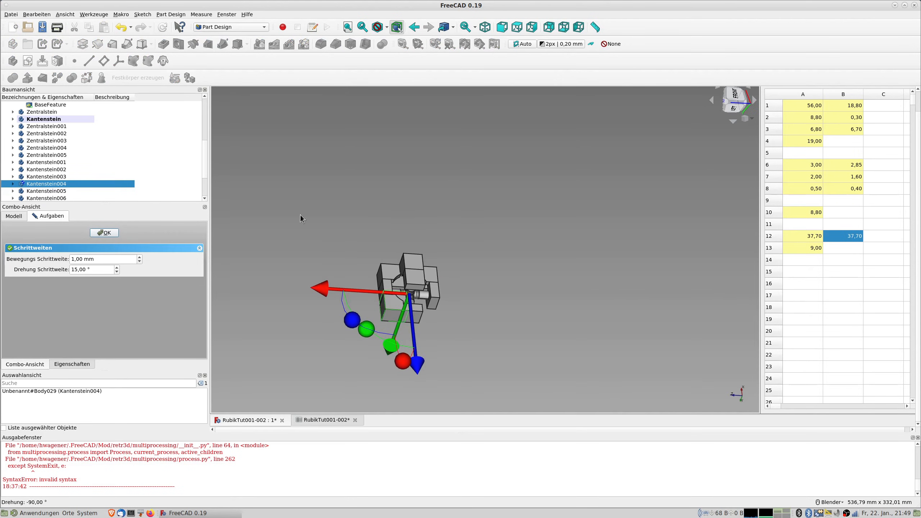
click(104, 233)
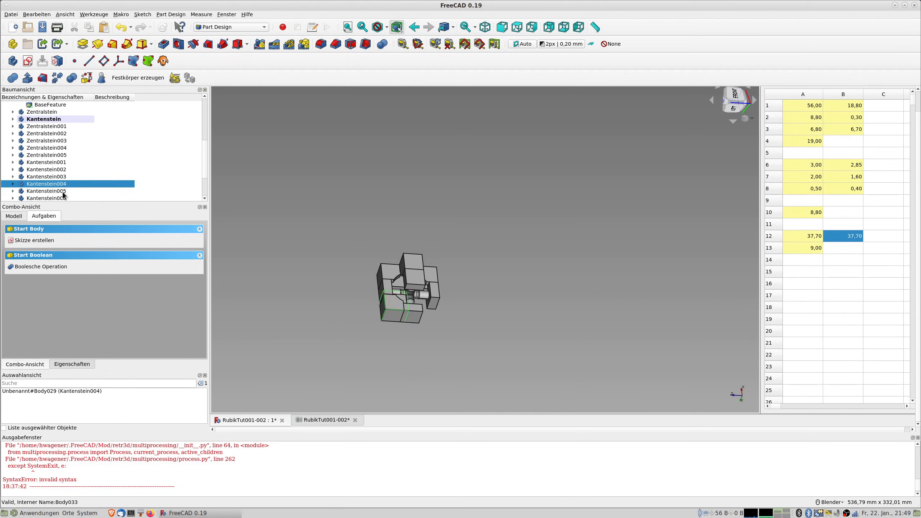
- Transform the Kantenstein005 copy by rotating it 180° about the Y axis to the diagonally opposite edge
click(62, 191)
right_click(62, 191)
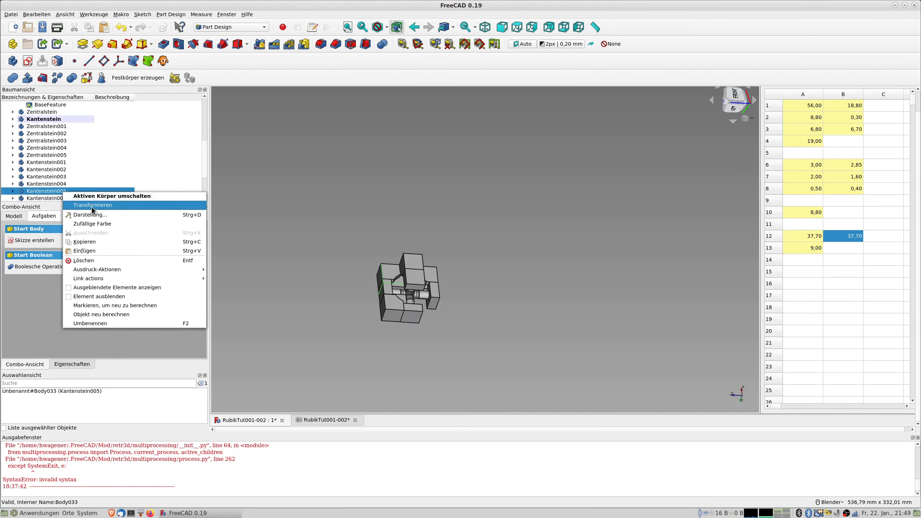
click(94, 205)
middle_drag(396, 283, 402, 331)
drag(357, 296, 458, 349)
middle_drag(458, 348, 448, 284)
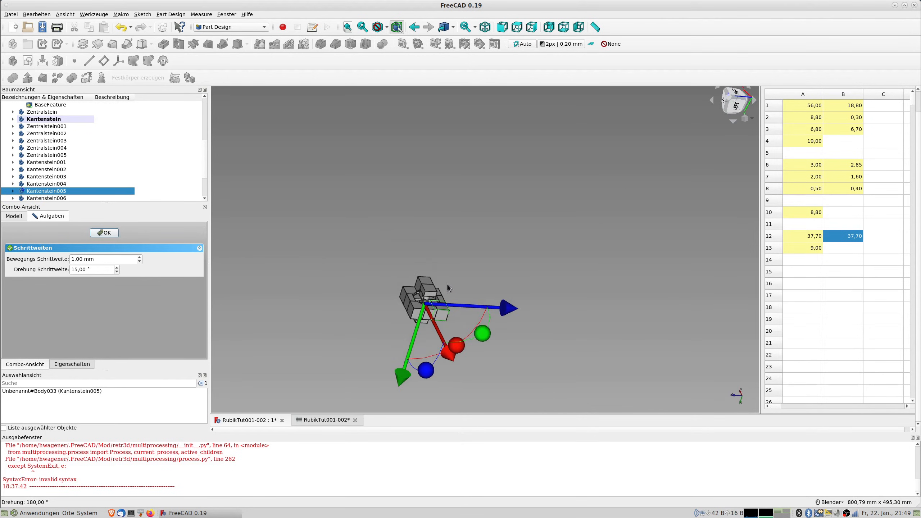
scroll(464, 314, up, 8)
shift+middle_drag(404, 305, 578, 275)
scroll(535, 263, down, 2)
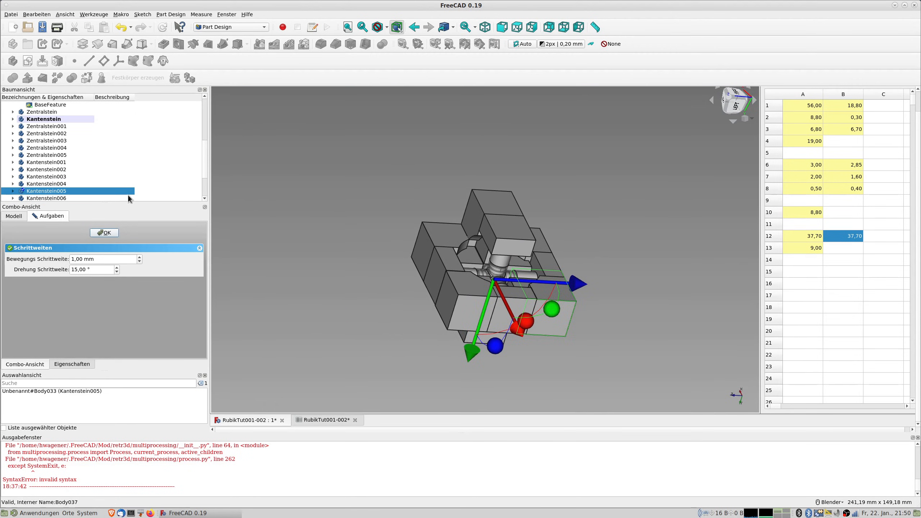
click(106, 232)
- Transform the Kantenstein006 copy by rotating it 90° about the X axis
scroll(70, 183, down, 2)
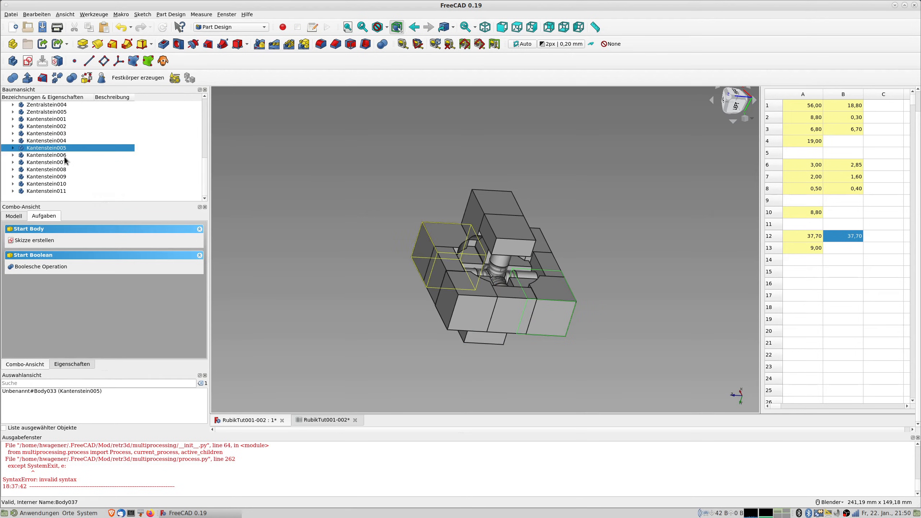
click(54, 155)
middle_drag(225, 210, 560, 294)
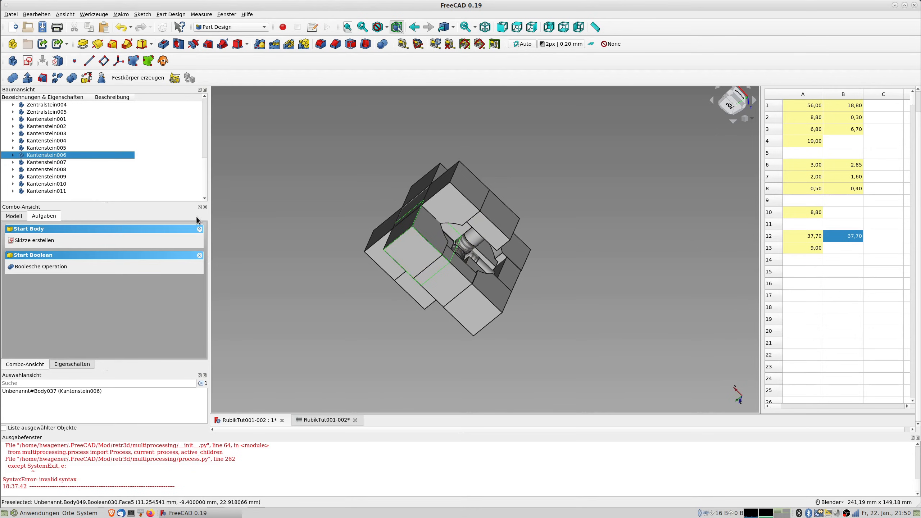
right_click(72, 156)
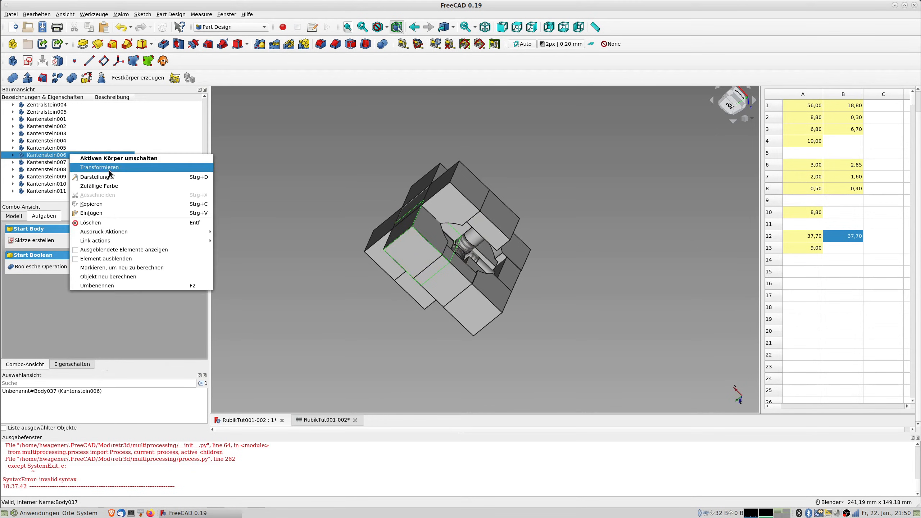
click(110, 168)
middle_drag(443, 265, 315, 236)
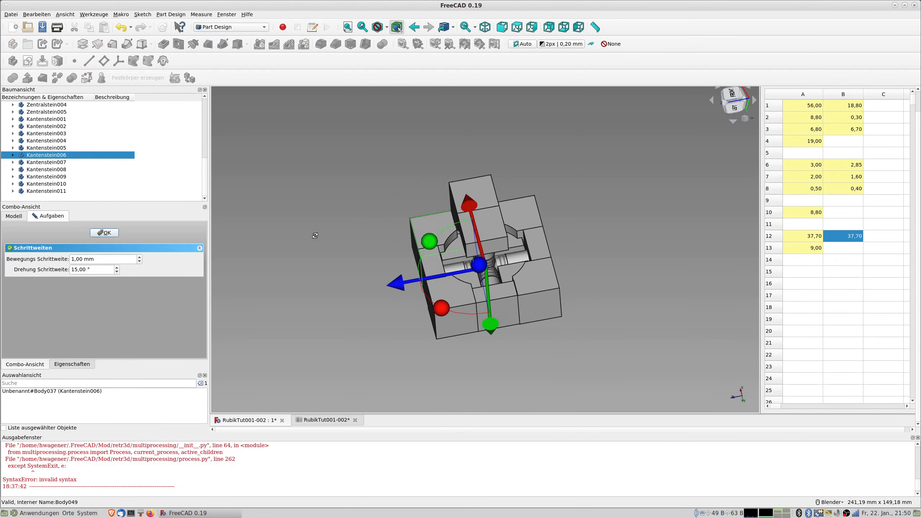
mouse_move(434, 242)
mouse_down()
mouse_move(418, 291)
mouse_move(425, 250)
mouse_up()
middle_drag(435, 240, 588, 276)
middle_drag(446, 272, 548, 334)
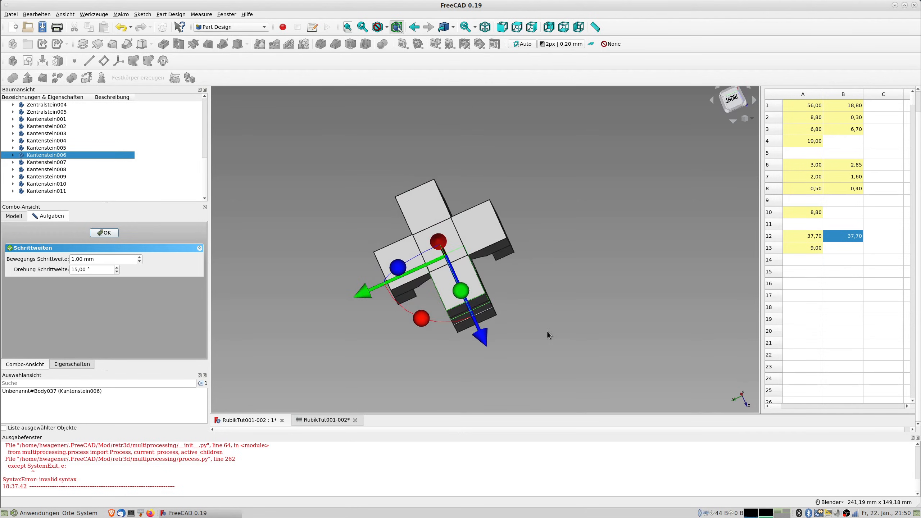
drag(420, 319, 510, 287)
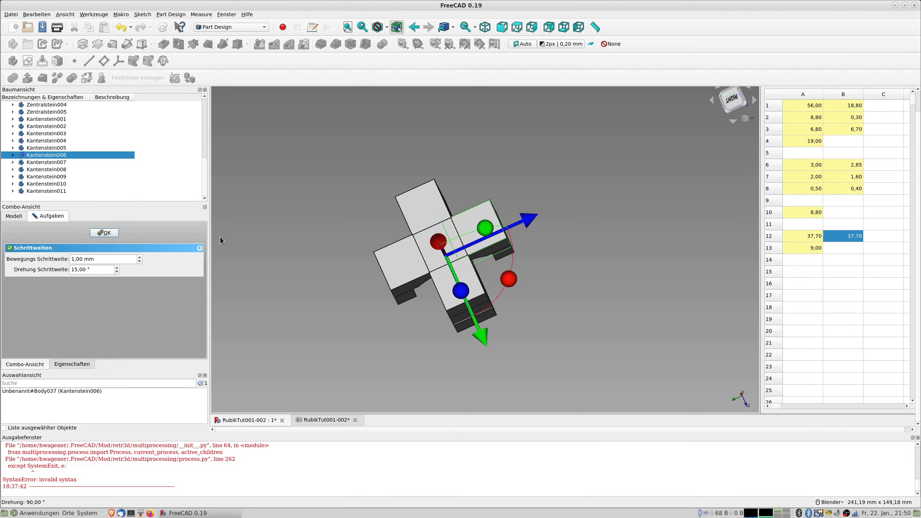
click(116, 232)
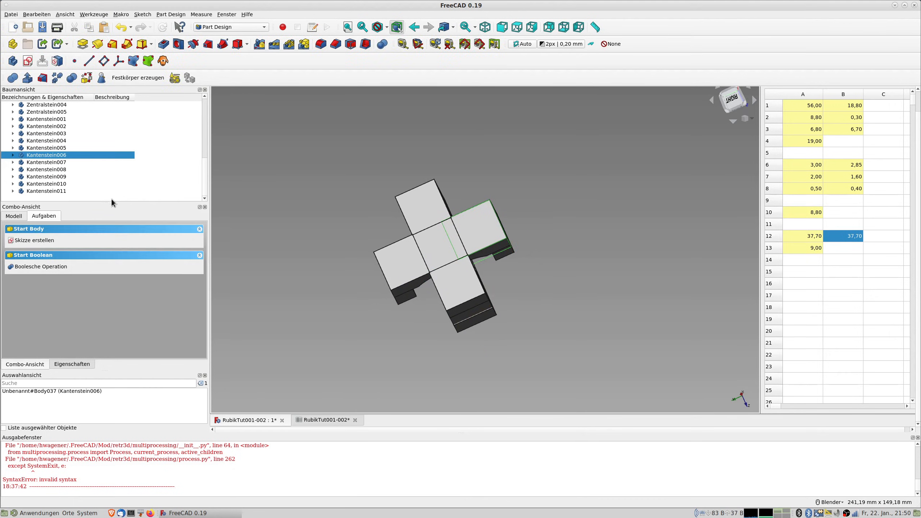
- Transform the Kantenstein006 copy again by rotating it 180° about its Z axis
right_click(80, 155)
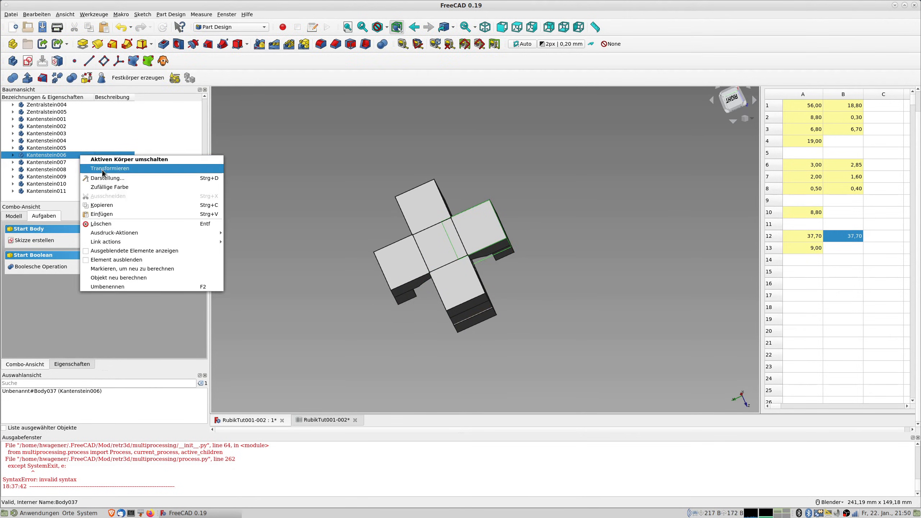
click(102, 168)
middle_drag(570, 315, 435, 259)
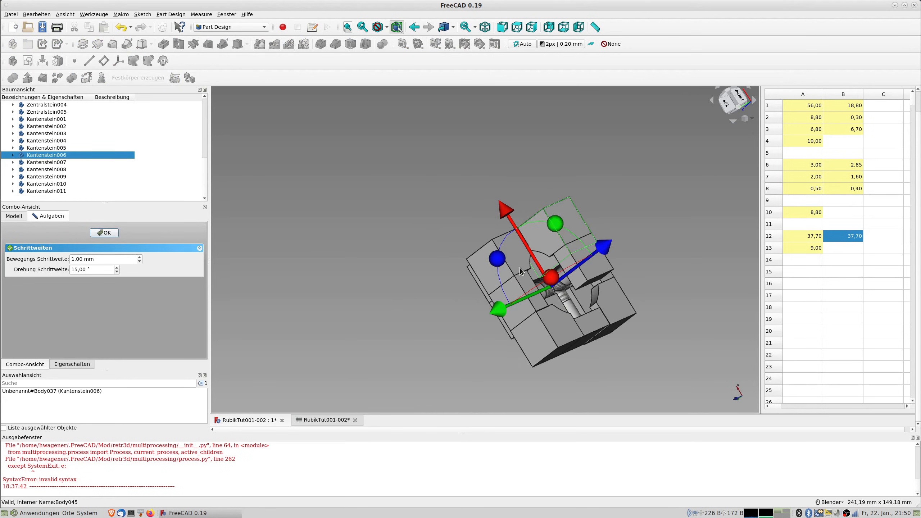
middle_drag(590, 289, 519, 316)
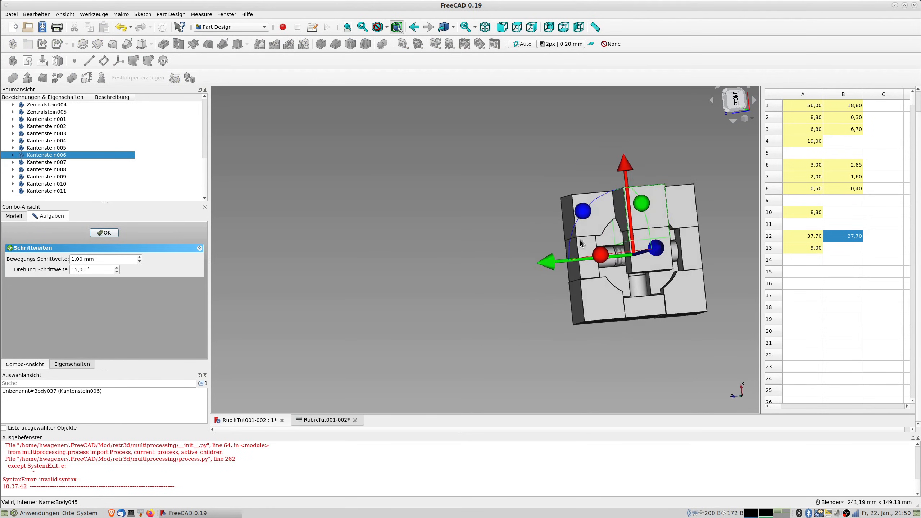
drag(583, 211, 699, 318)
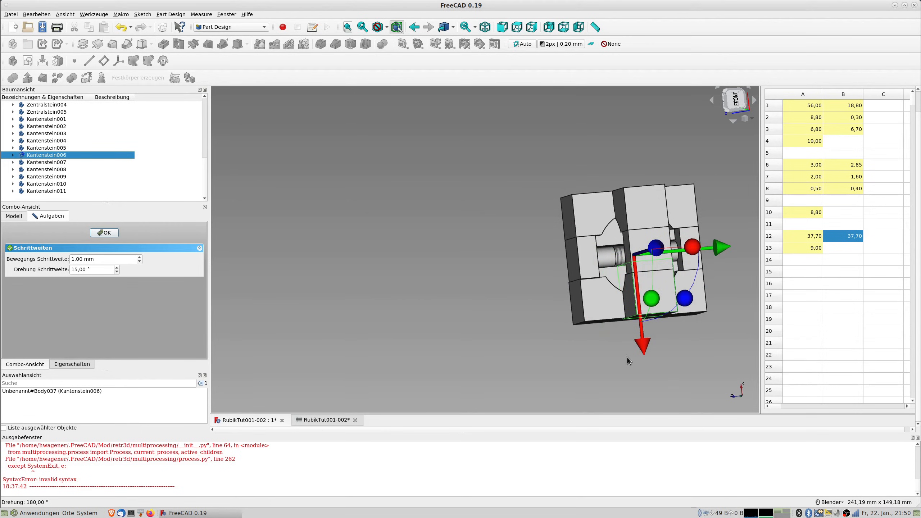
click(112, 237)
- Check the position of the Kantenstein006 copy and rotate it a further -90° about its Z axis
middle_drag(527, 288, 482, 327)
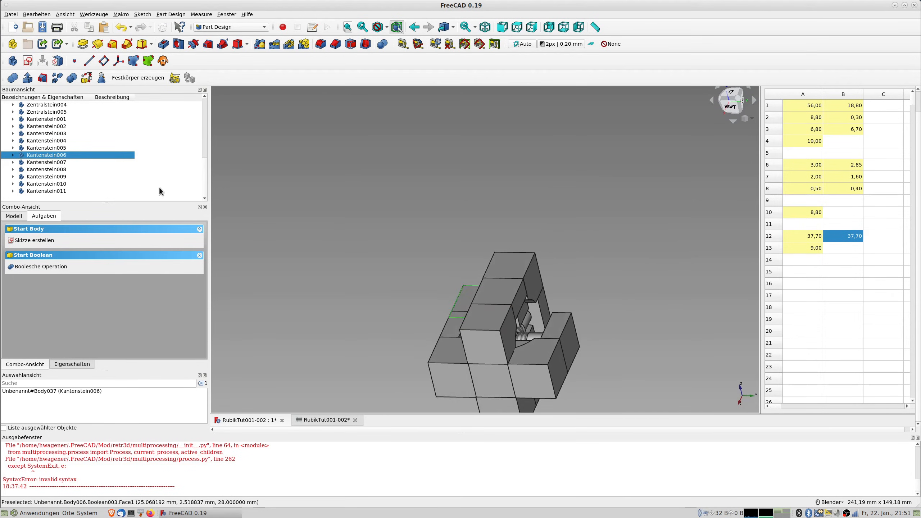
key(2)
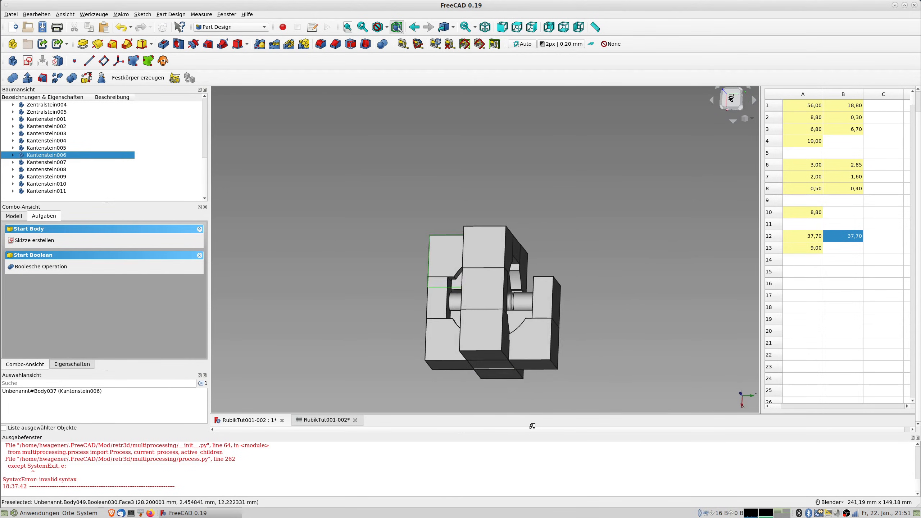
middle_drag(524, 341, 521, 328)
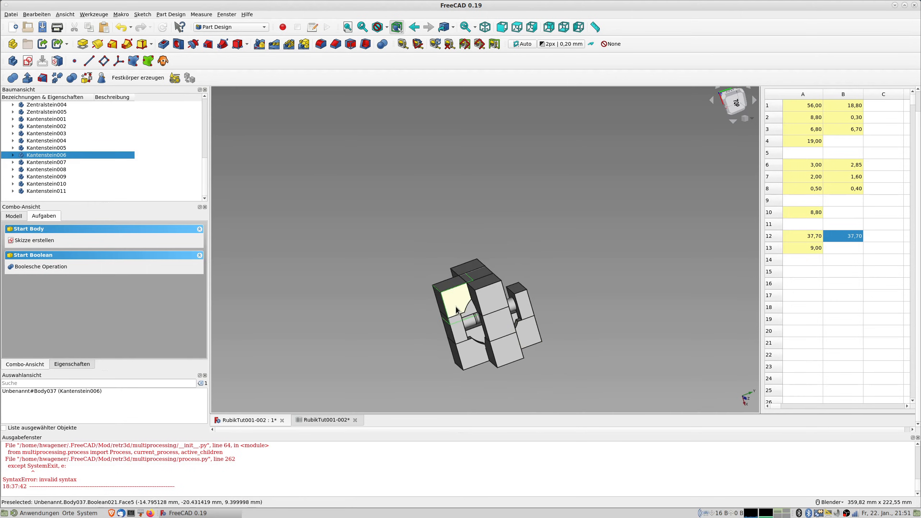
middle_drag(458, 351, 398, 301)
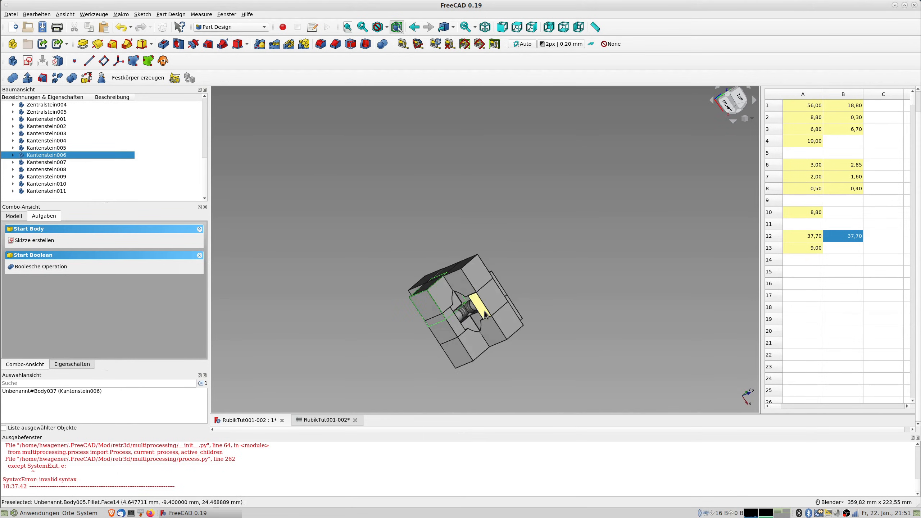
right_click(61, 153)
click(92, 167)
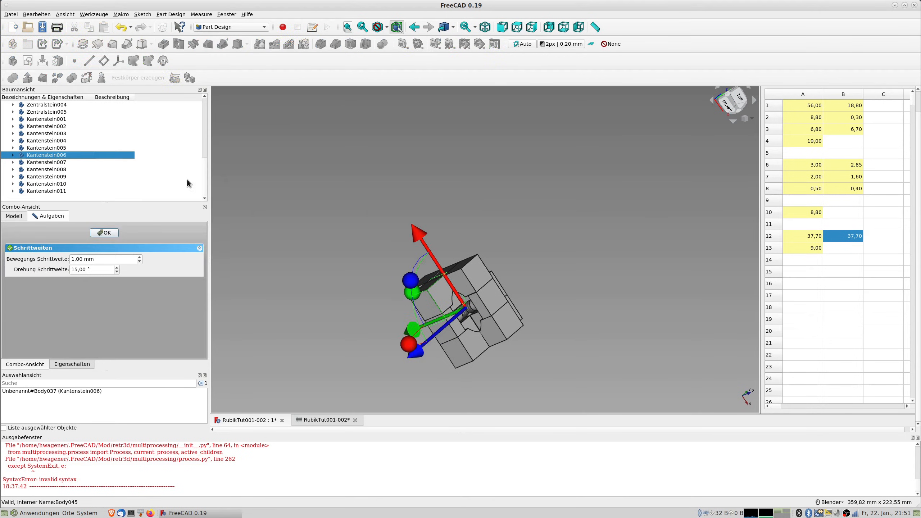
middle_drag(406, 308, 466, 286)
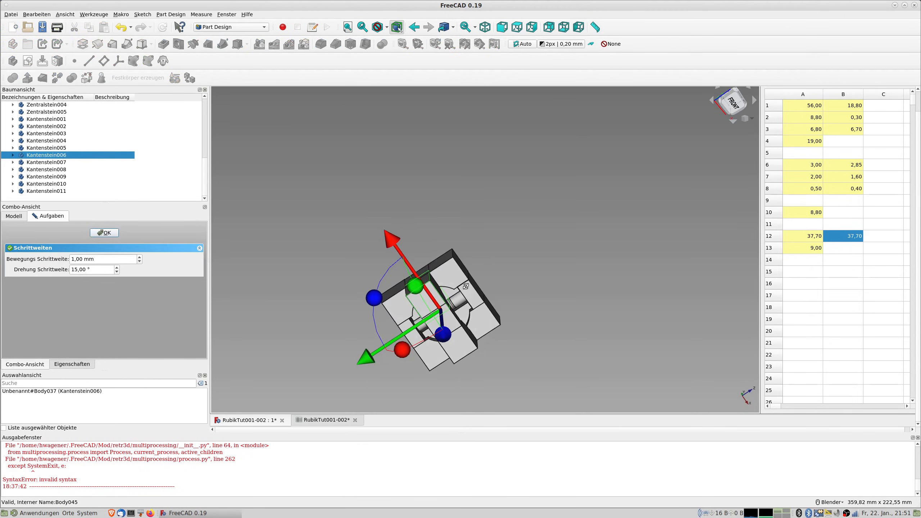
drag(380, 296, 463, 265)
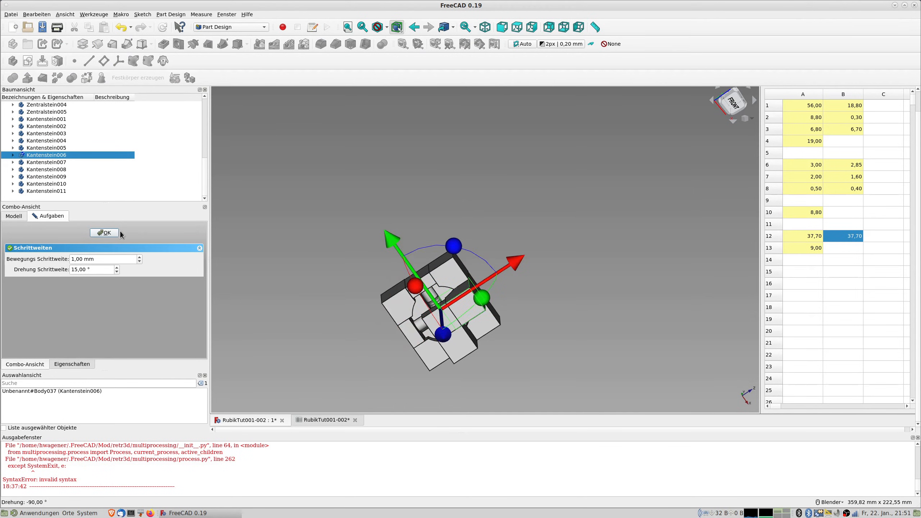
click(104, 233)
click(59, 163)
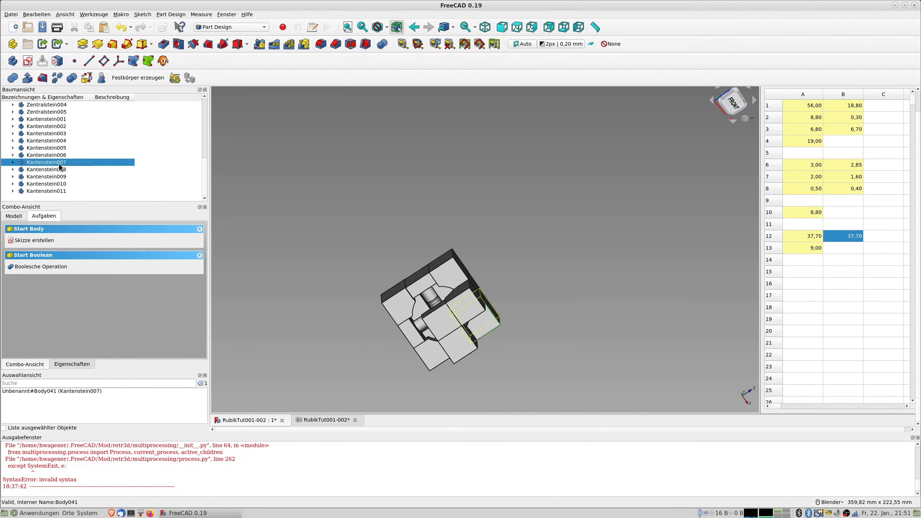
right_click(59, 163)
click(86, 176)
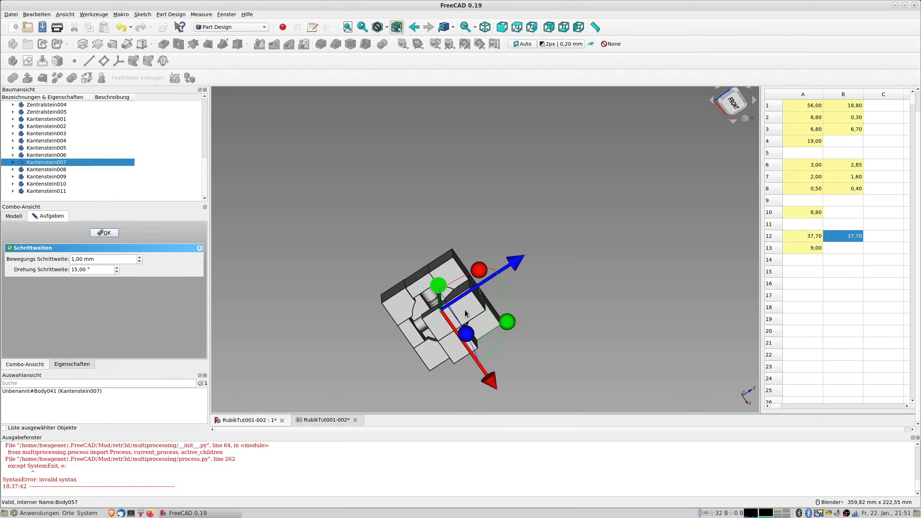
click(112, 233)
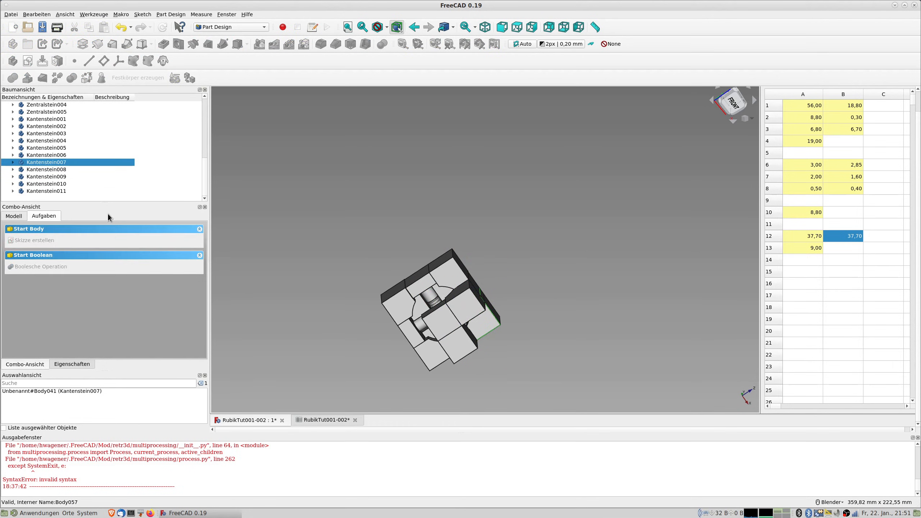
- Compare the positions of the Kantenstein006, Kantenstein007 and Kantenstein008 copies from several sides of the cube
click(64, 169)
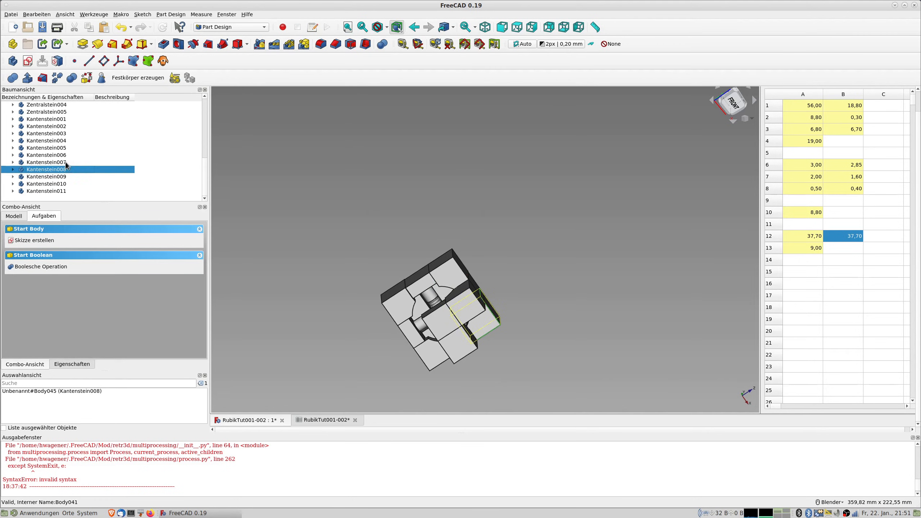
click(65, 163)
click(66, 169)
click(64, 163)
middle_drag(486, 309, 438, 240)
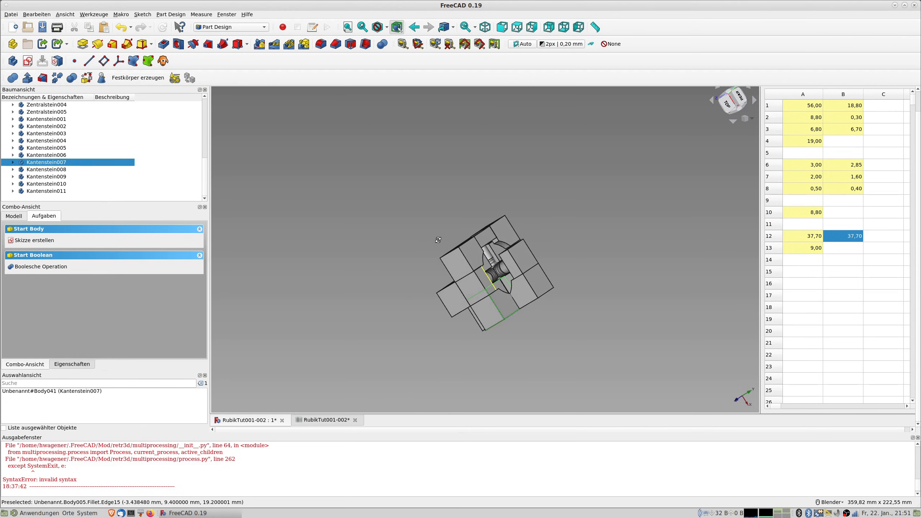
click(57, 177)
click(53, 170)
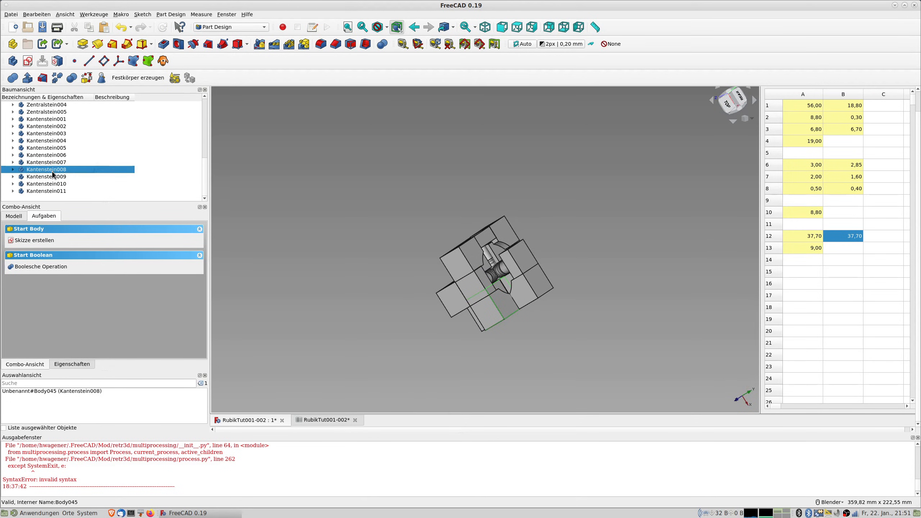
click(55, 165)
click(57, 158)
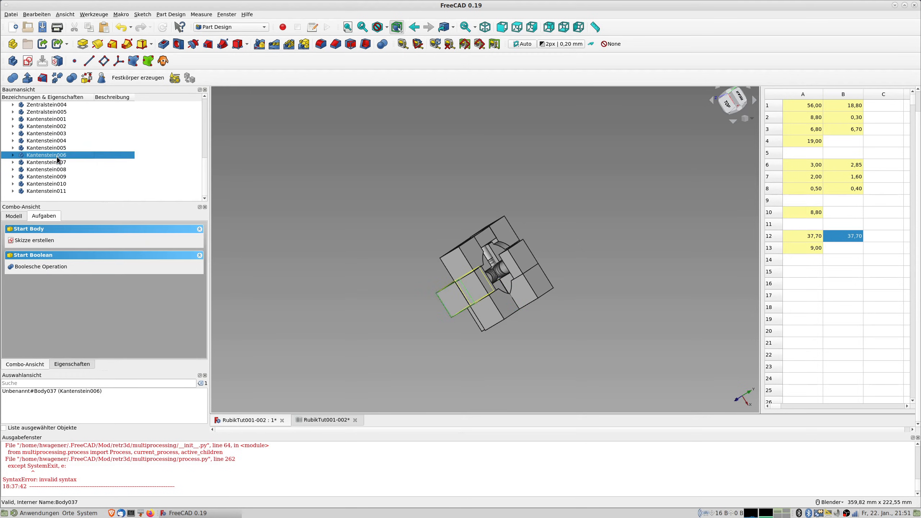
middle_drag(307, 243, 413, 252)
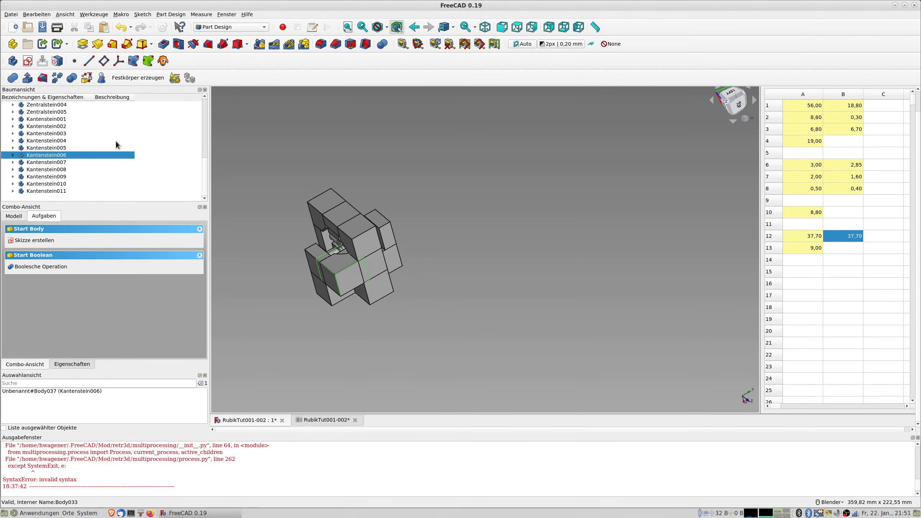
- Check where the original Kantenstein and the Kantenstein005 to Kantenstein011 copies sit in the assembly
scroll(69, 122, up, 2)
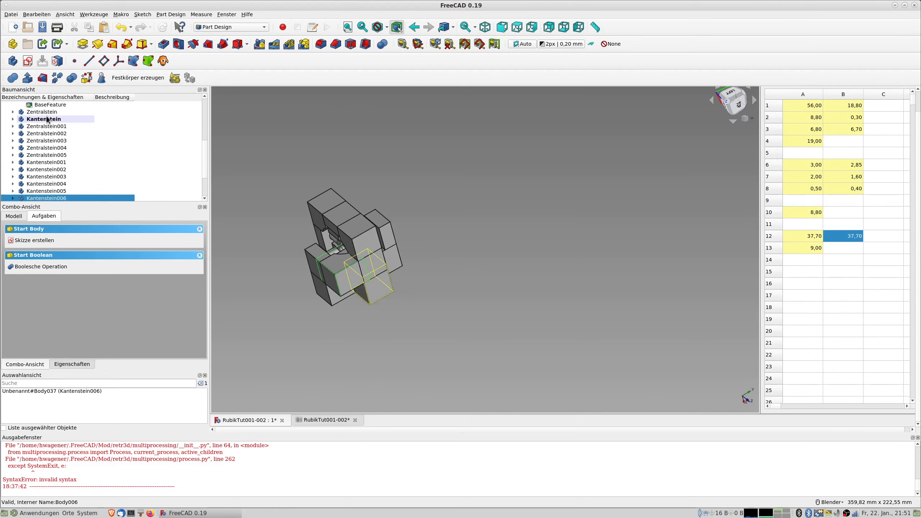
click(47, 112)
click(46, 119)
middle_drag(275, 251, 249, 261)
middle_drag(542, 293, 440, 297)
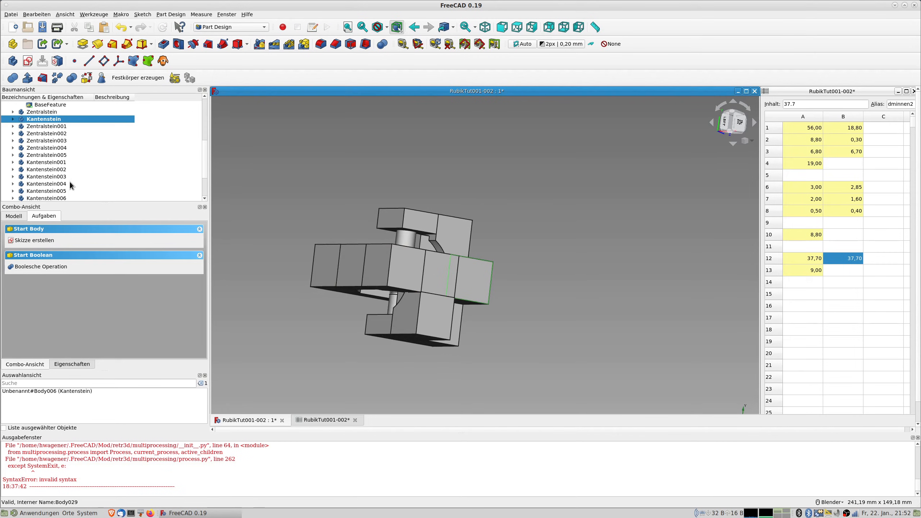
scroll(69, 181, down, 2)
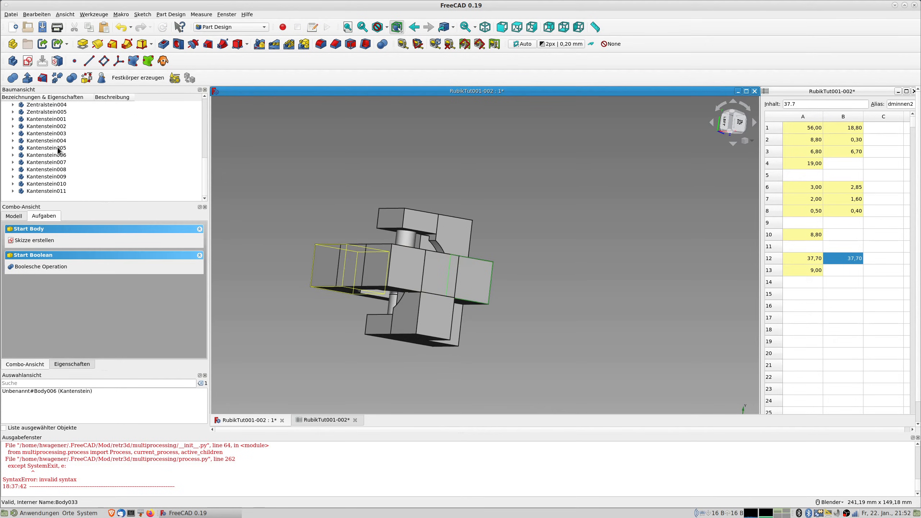
click(58, 148)
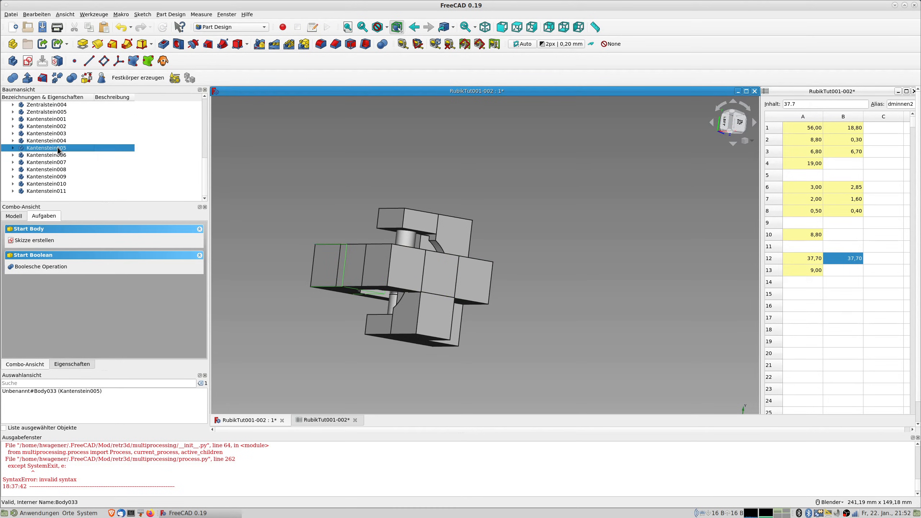
click(54, 156)
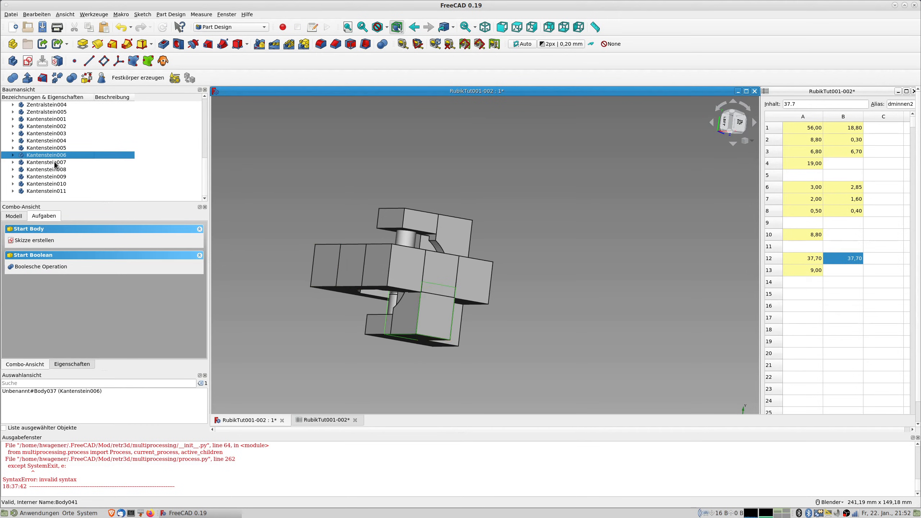
click(54, 162)
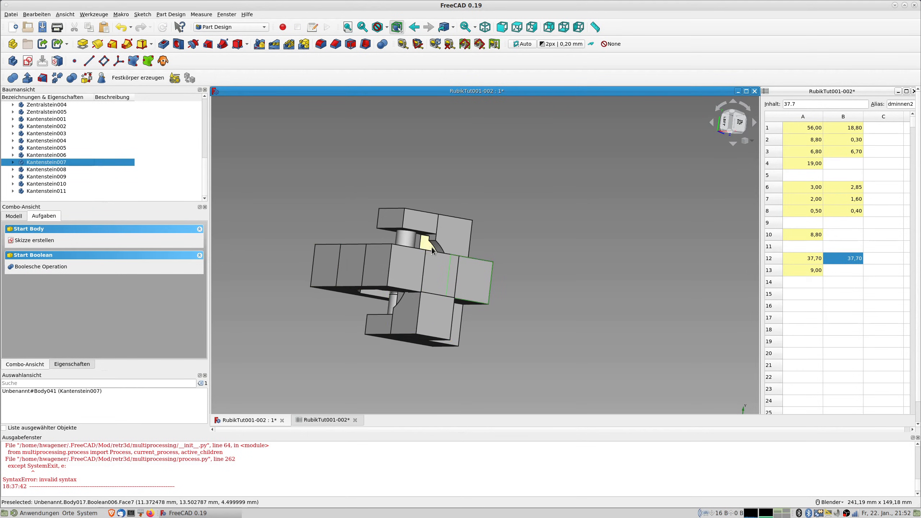
click(67, 169)
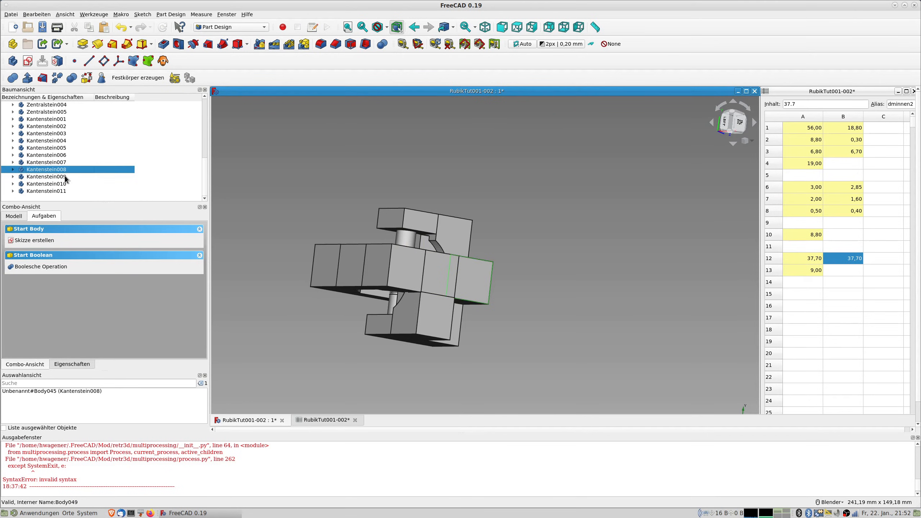
click(65, 176)
click(63, 185)
click(64, 192)
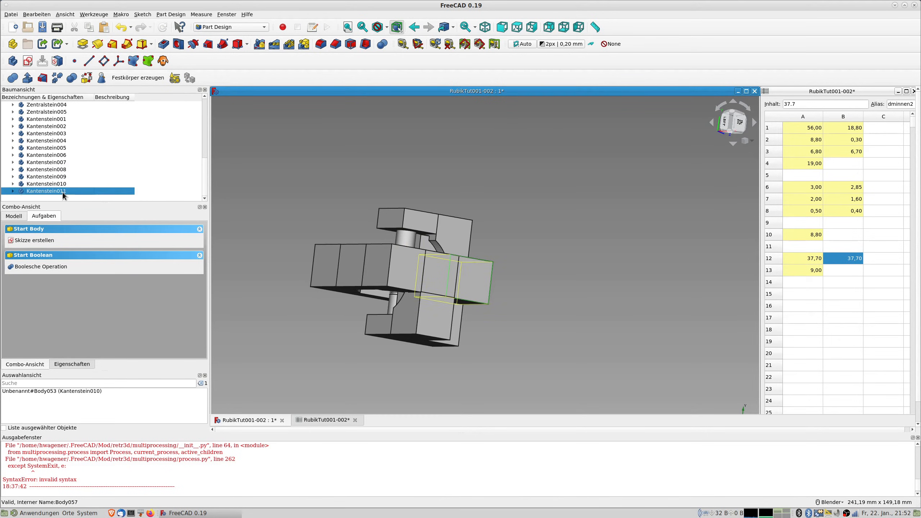
click(63, 163)
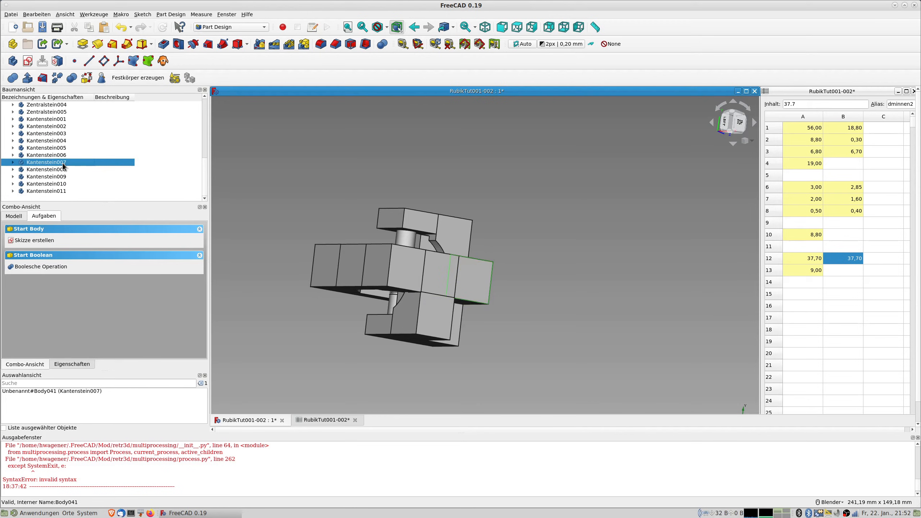
- Transform the Kantenstein007 copy by rotating it 90° about its Z axis
middle_drag(468, 275, 496, 281)
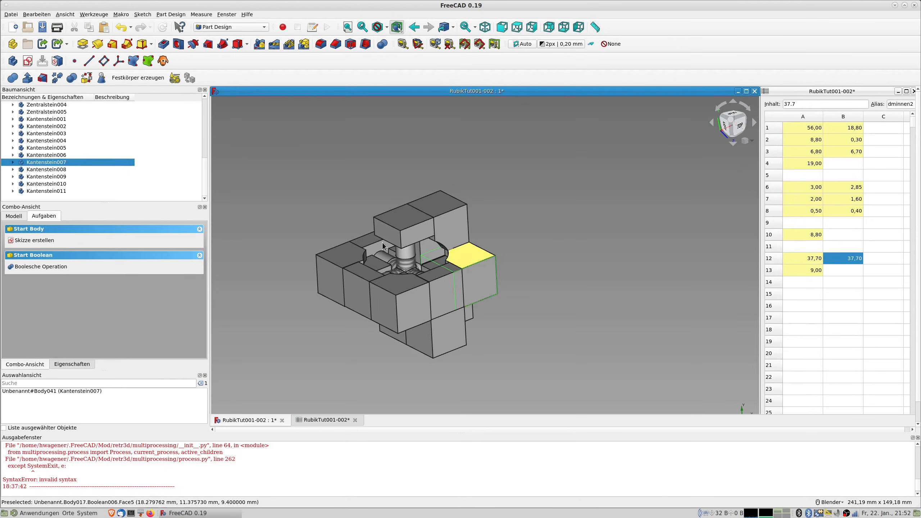
right_click(64, 166)
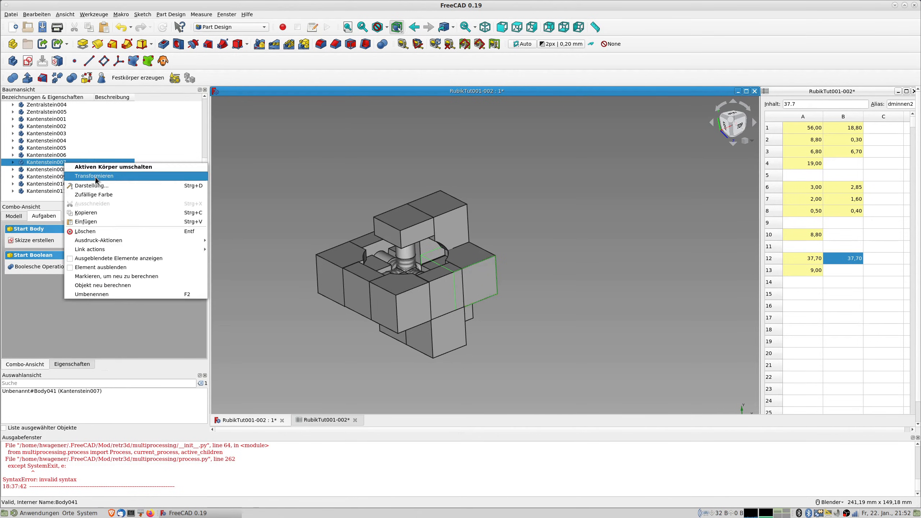
click(96, 178)
middle_drag(435, 258, 415, 243)
drag(461, 228, 320, 202)
middle_drag(320, 202, 413, 248)
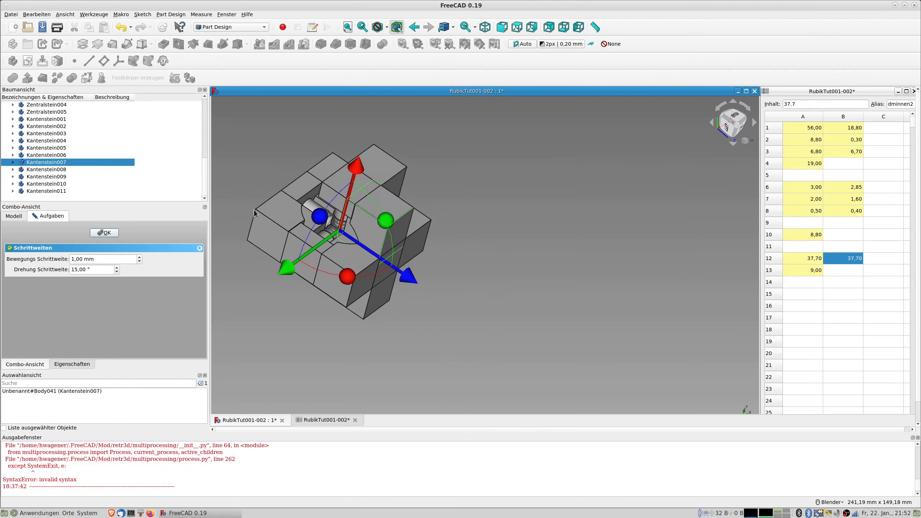
click(60, 168)
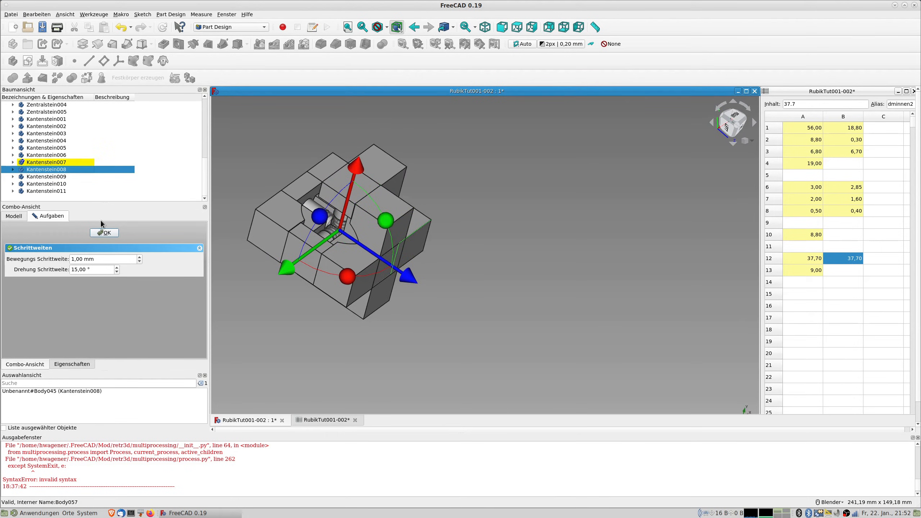
click(113, 235)
- Transform the Kantenstein008 copy by rotating it 90° about its Z axis
right_click(70, 171)
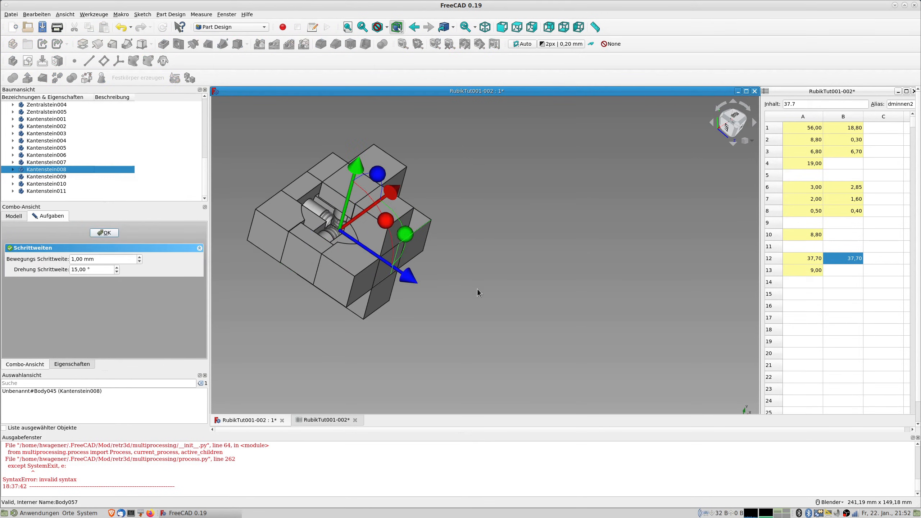
middle_drag(451, 274, 461, 242)
drag(467, 227, 267, 214)
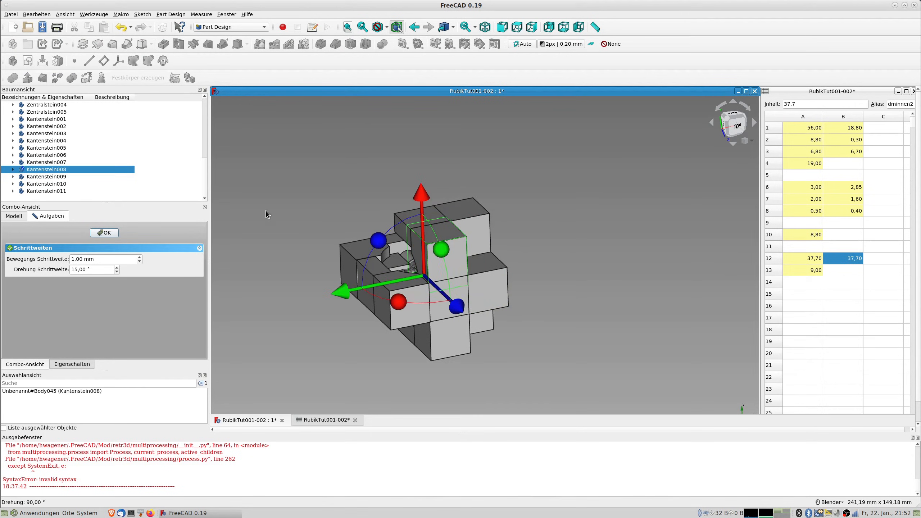
click(110, 231)
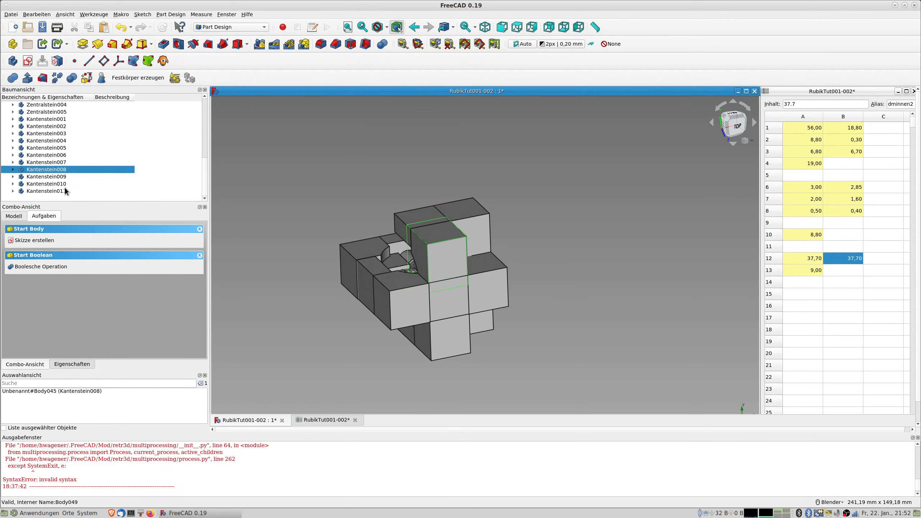
- Transform the Kantenstein008 copy again by rotating it 180° about its X axis
right_click(71, 174)
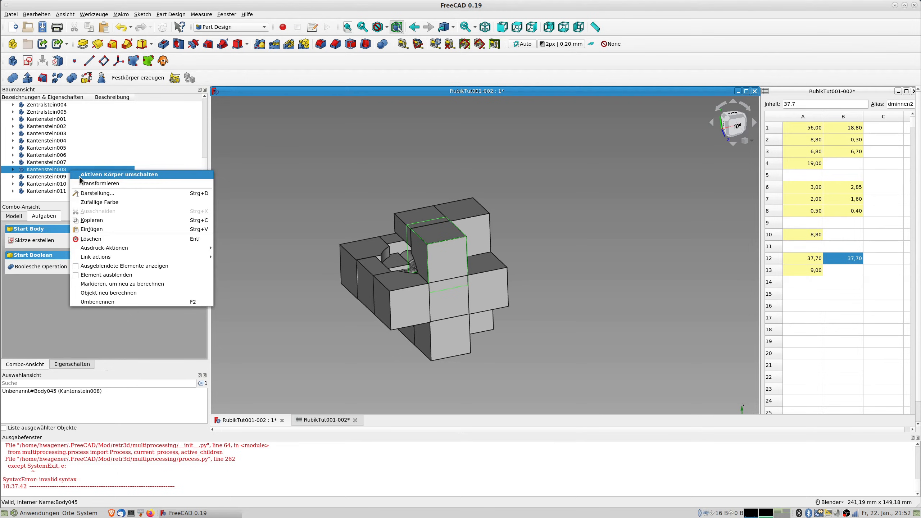
click(95, 189)
middle_drag(359, 260, 452, 308)
shift+middle_drag(364, 218, 503, 345)
mouse_move(512, 309)
middle_down()
mouse_move(482, 319)
mouse_move(485, 337)
mouse_move(498, 314)
middle_up()
drag(491, 311, 486, 136)
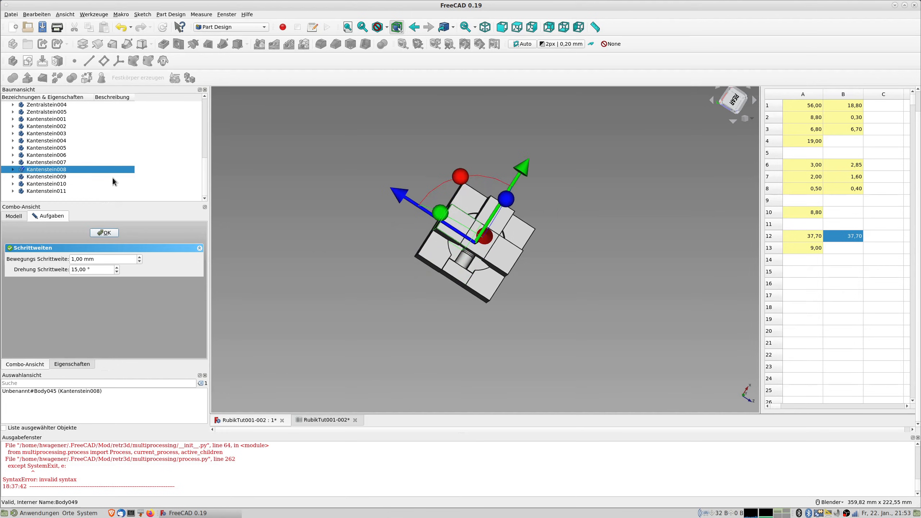
click(106, 233)
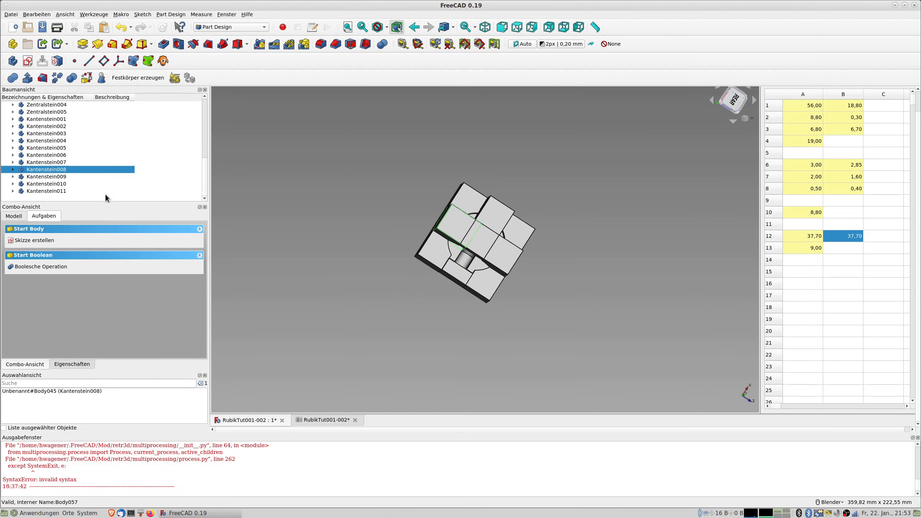
- Transform the Kantenstein009 copy by rotating it 90° about its Z axis
click(64, 177)
right_click(68, 173)
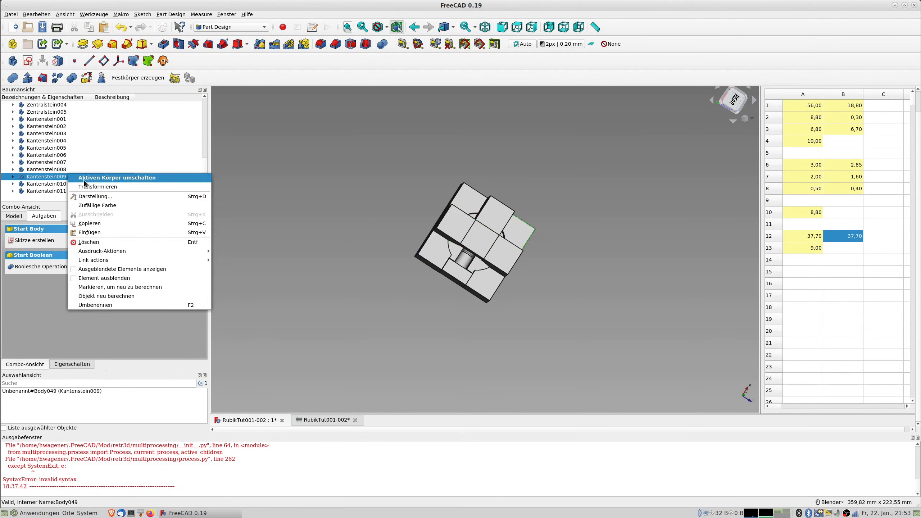
click(92, 187)
middle_drag(608, 388, 567, 318)
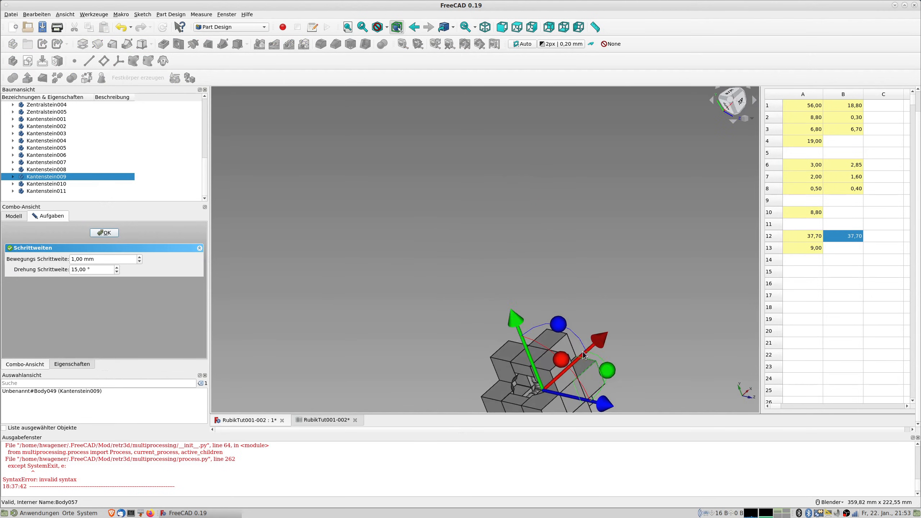
shift+middle_drag(576, 353, 496, 228)
drag(477, 202, 390, 246)
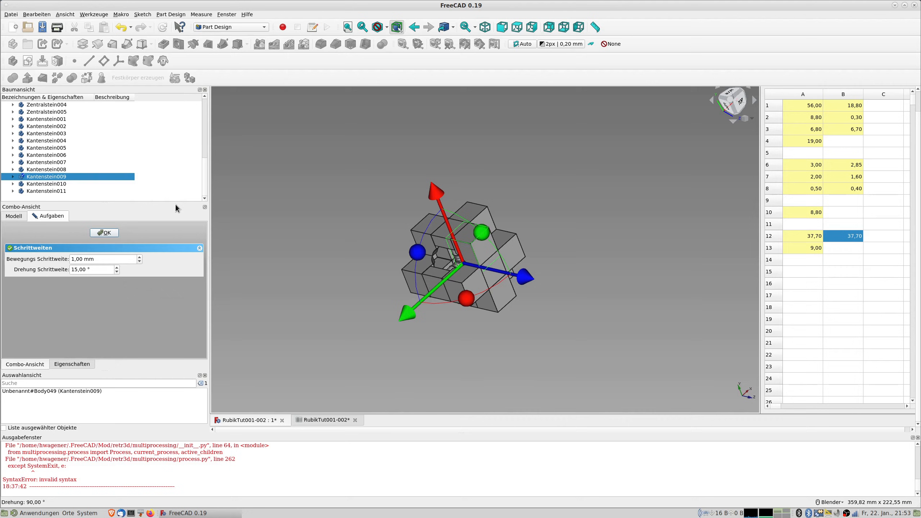
click(105, 233)
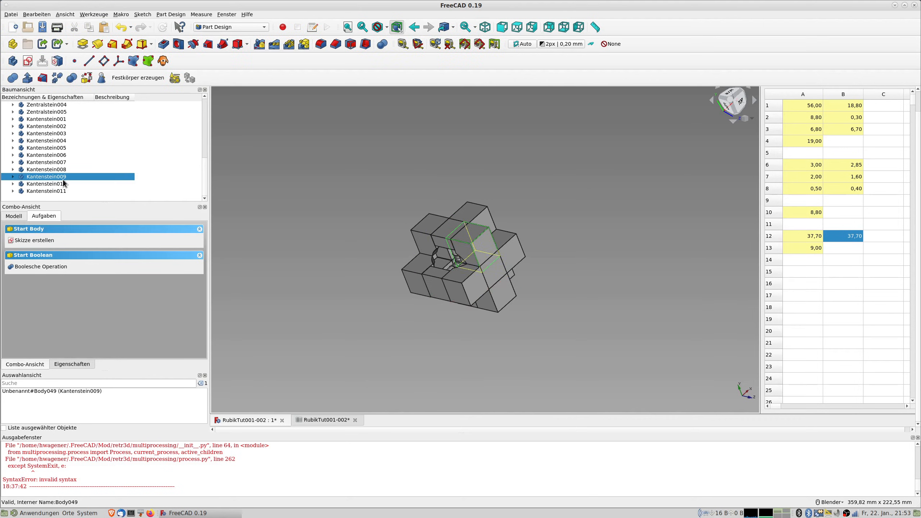
- Transform the Kantenstein009 copy again by rotating it -90° about its X axis
right_click(62, 179)
click(98, 192)
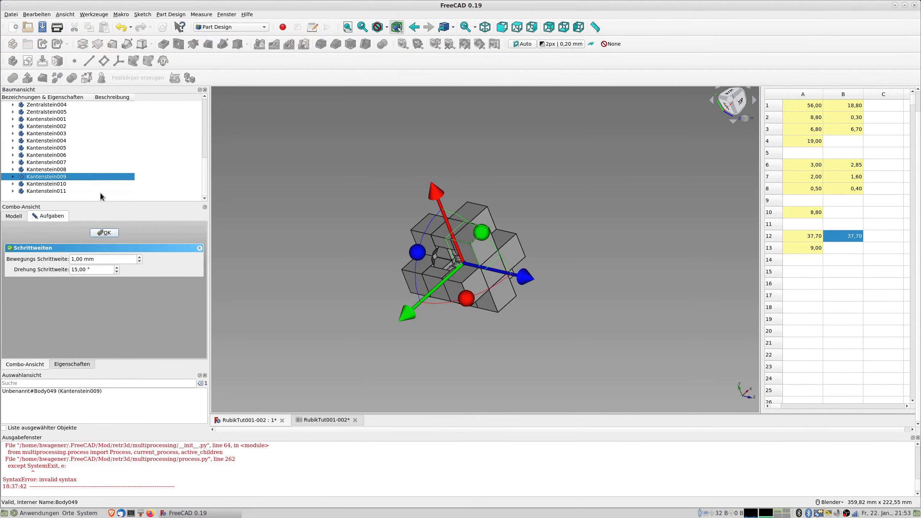
middle_drag(515, 265, 541, 342)
drag(528, 332, 326, 294)
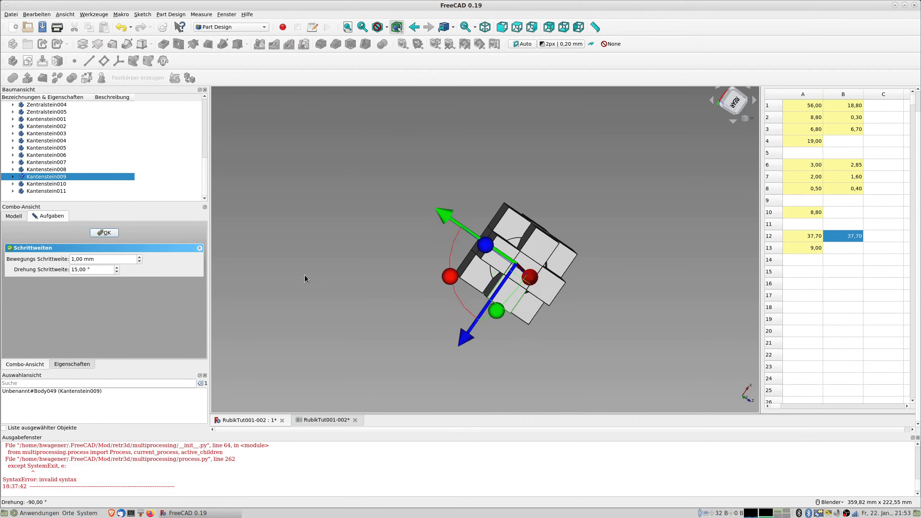
click(103, 233)
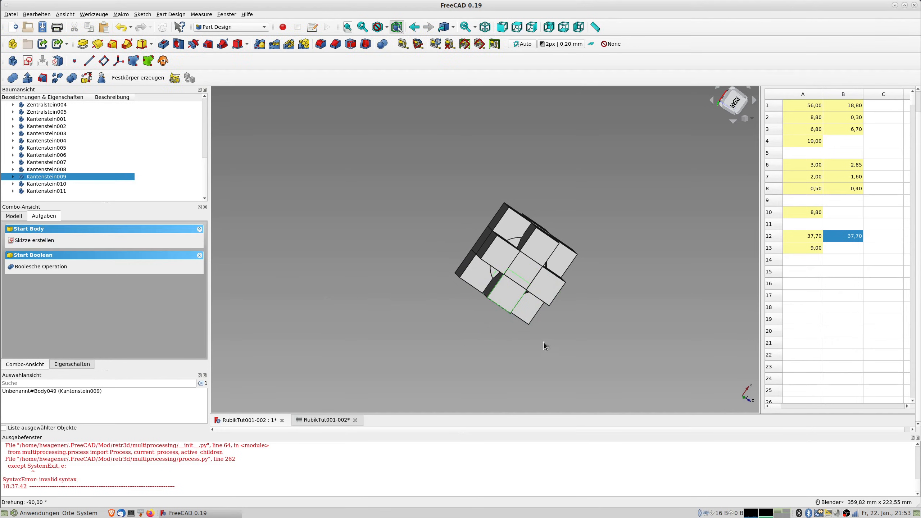
- Transform the Kantenstein010 copy by rotating it a quarter turn clockwise, as seen from the top, about its Z axis
click(54, 184)
middle_drag(506, 297, 531, 421)
middle_drag(447, 214, 478, 192)
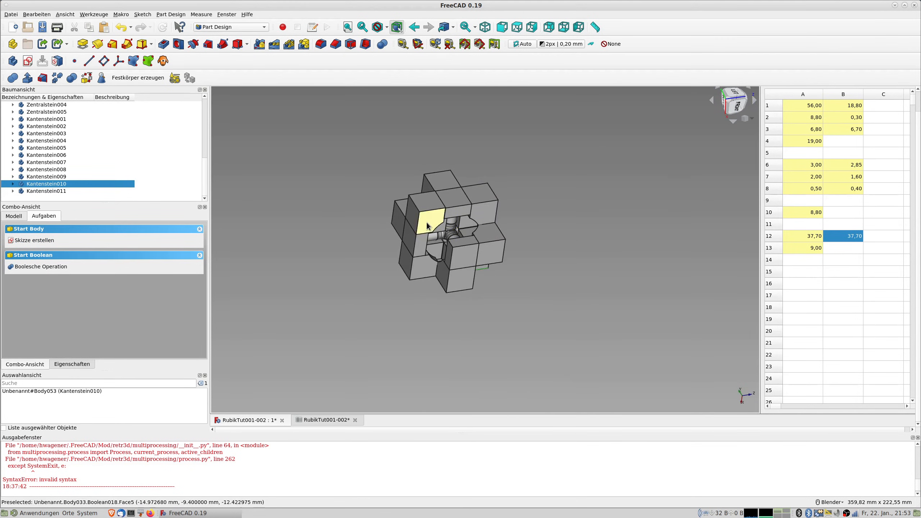
key(Up)
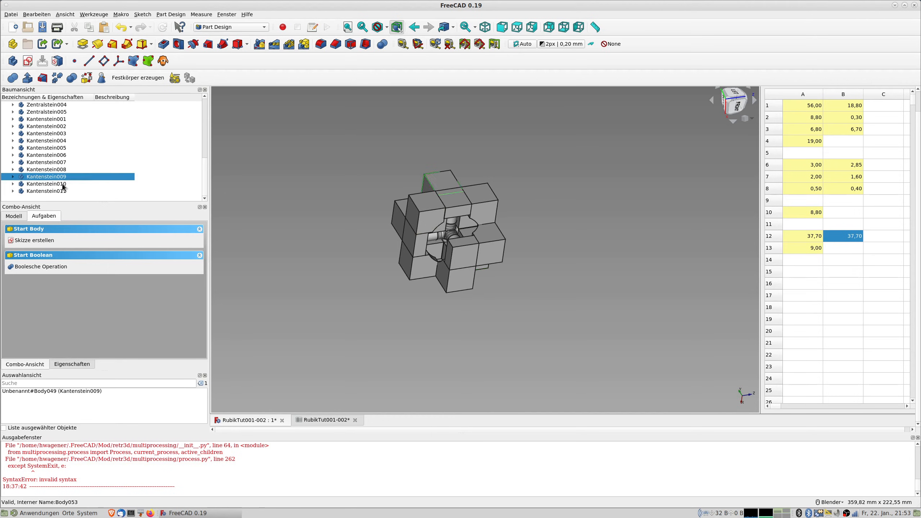
click(63, 184)
middle_drag(471, 254, 429, 265)
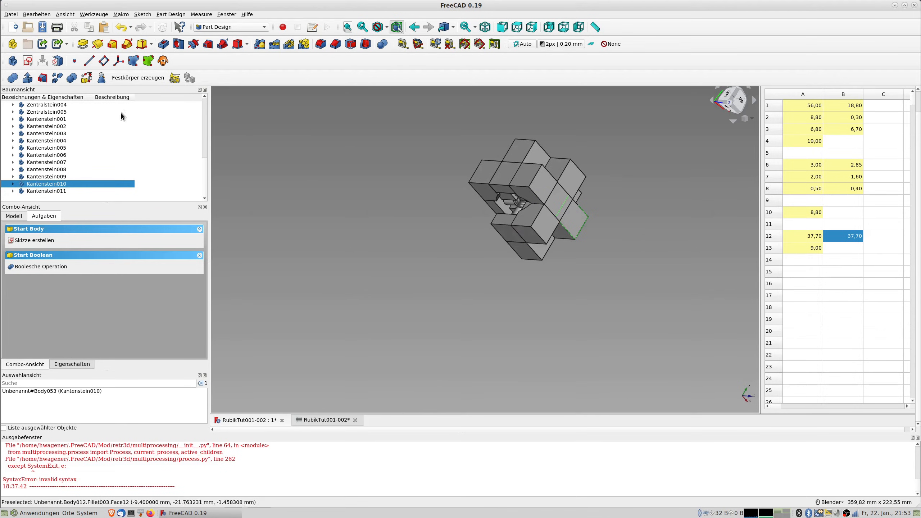
right_click(59, 184)
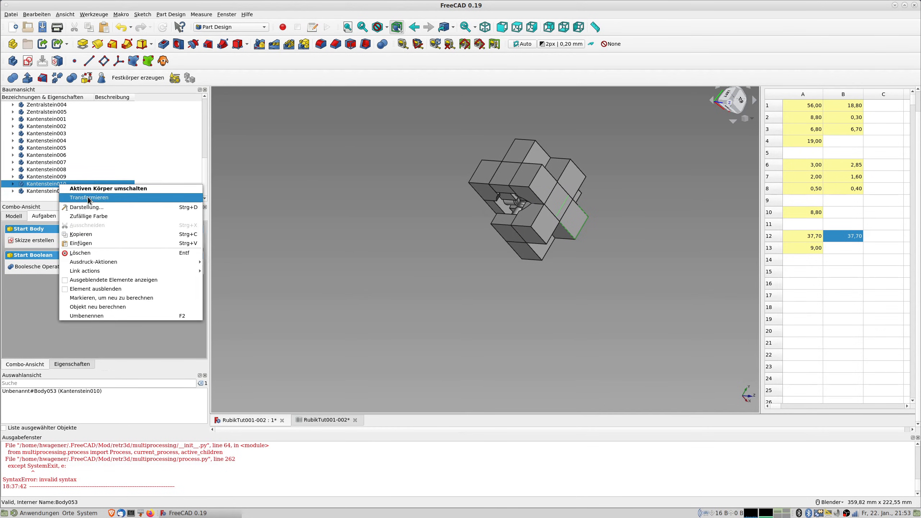
click(88, 197)
middle_drag(533, 226, 605, 183)
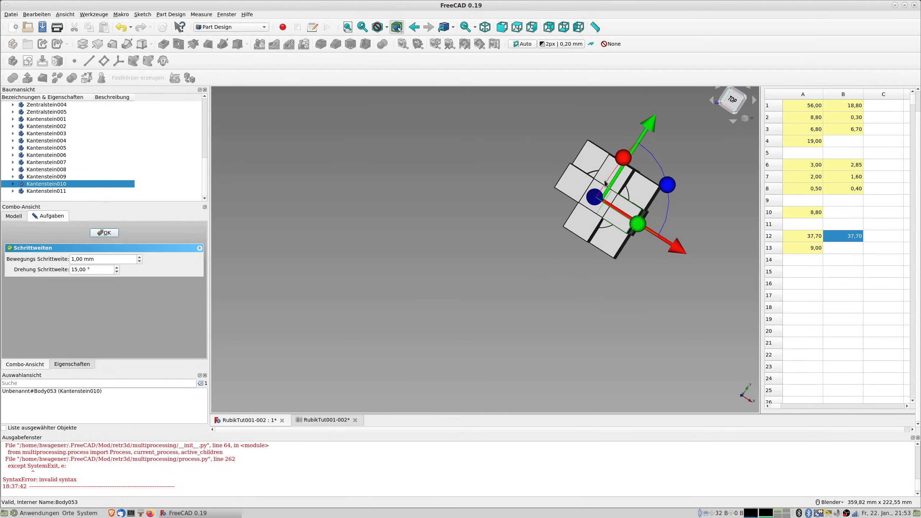
drag(665, 183, 616, 266)
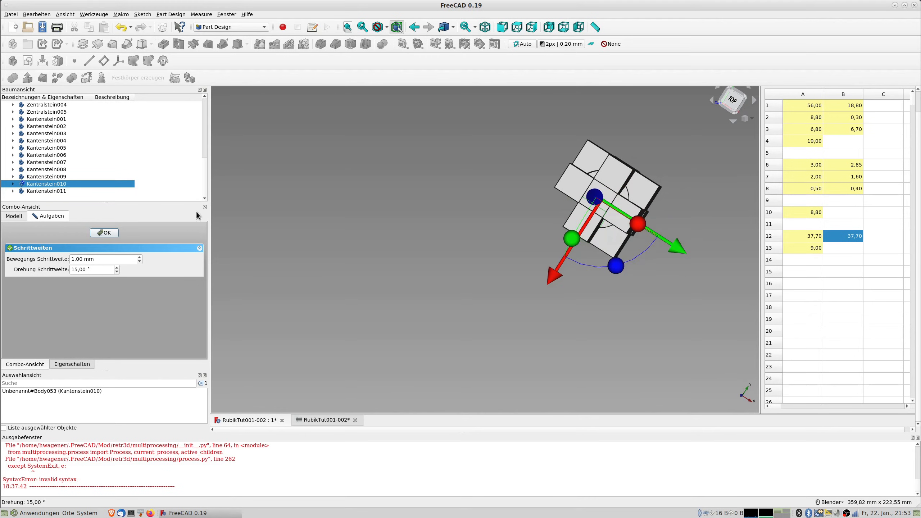
click(107, 232)
- Transform the Kantenstein010 copy again by rotating it 90° about its X axis
right_click(71, 181)
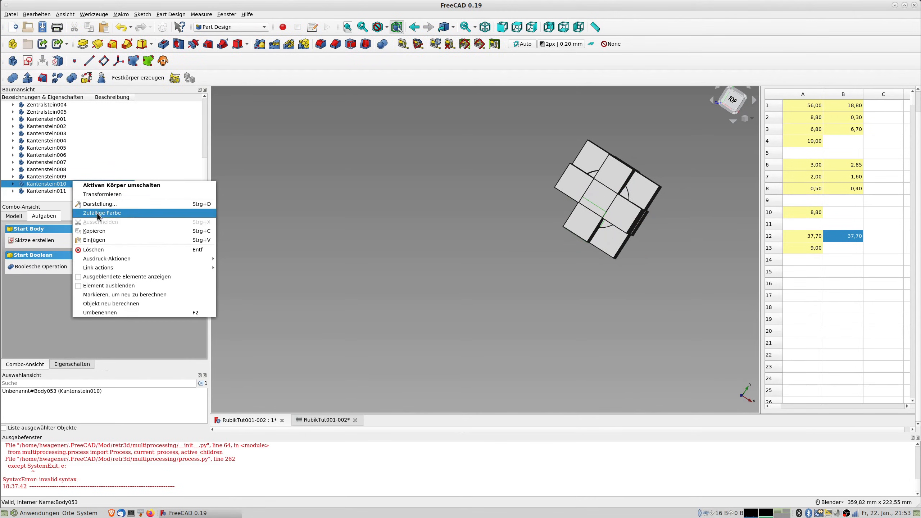
click(111, 194)
middle_drag(511, 262, 513, 185)
drag(539, 221, 410, 183)
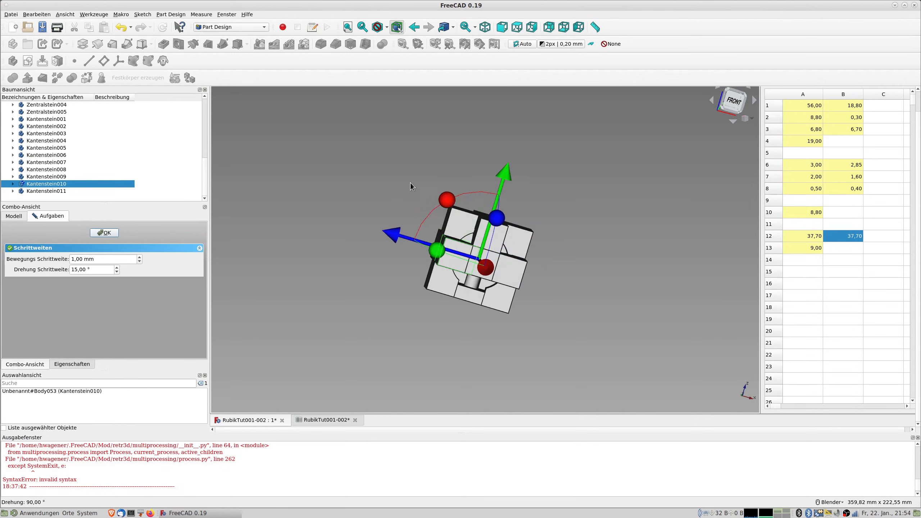
click(102, 232)
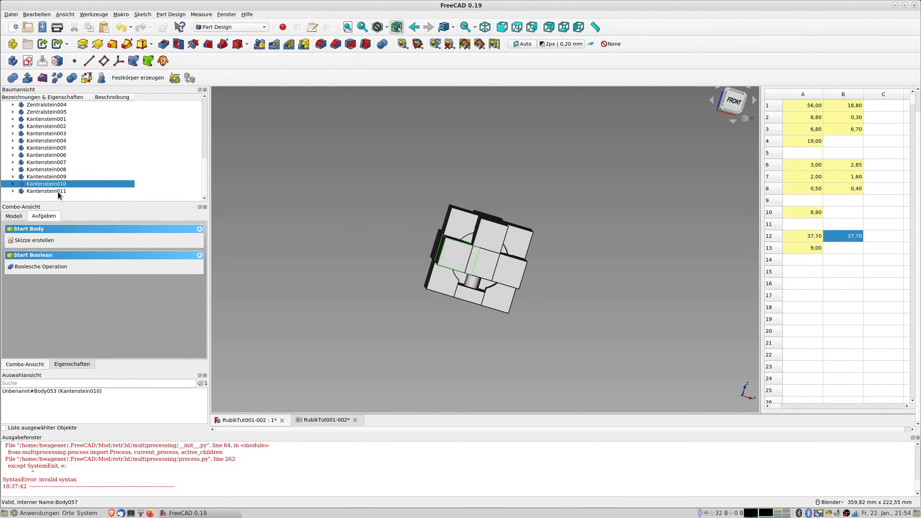
click(58, 191)
right_click(57, 191)
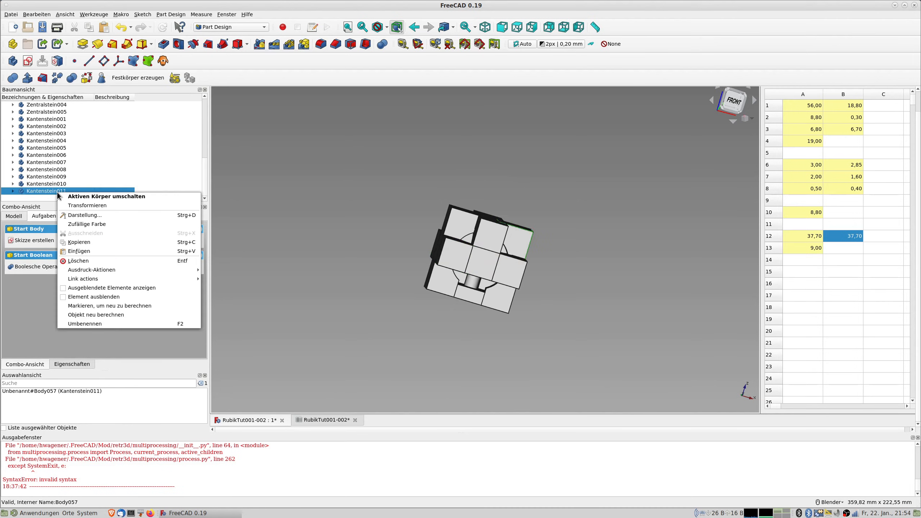
click(88, 206)
middle_drag(501, 276, 624, 185)
middle_drag(549, 307, 573, 196)
middle_drag(570, 318, 489, 248)
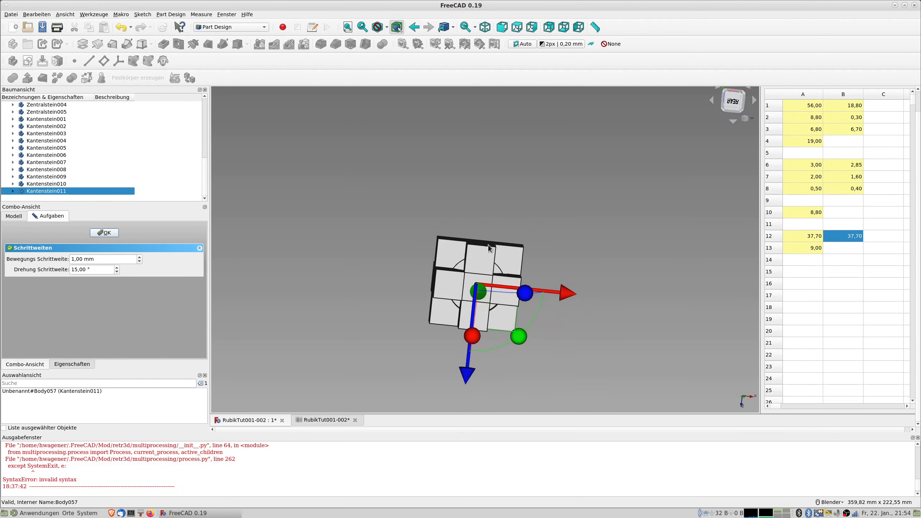
click(112, 233)
- Transform the Kantenstein011 copy by rotating it 180° about its X axis
middle_drag(478, 339, 546, 369)
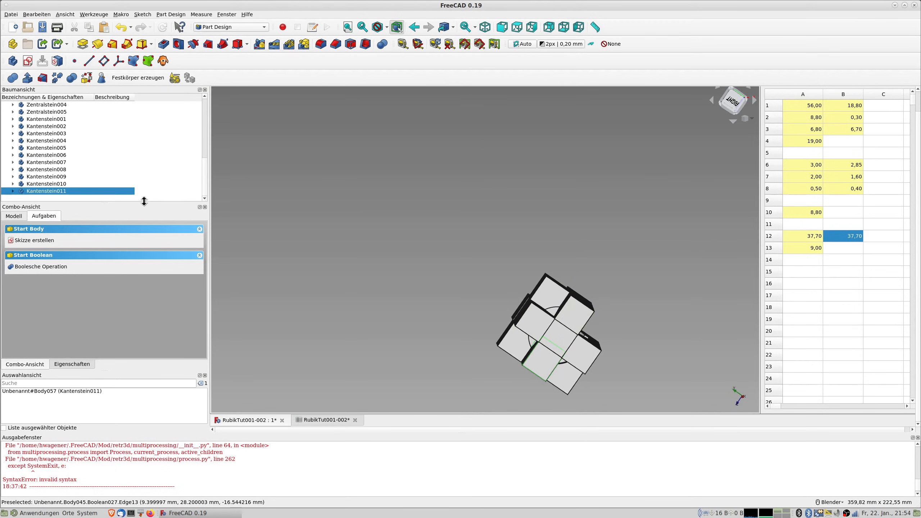
right_click(77, 193)
click(94, 206)
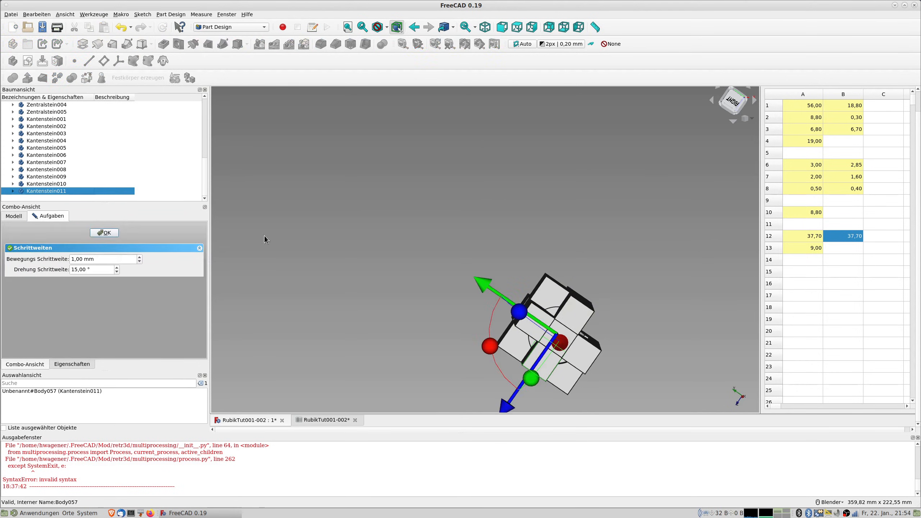
drag(488, 347, 726, 318)
middle_drag(692, 315, 569, 306)
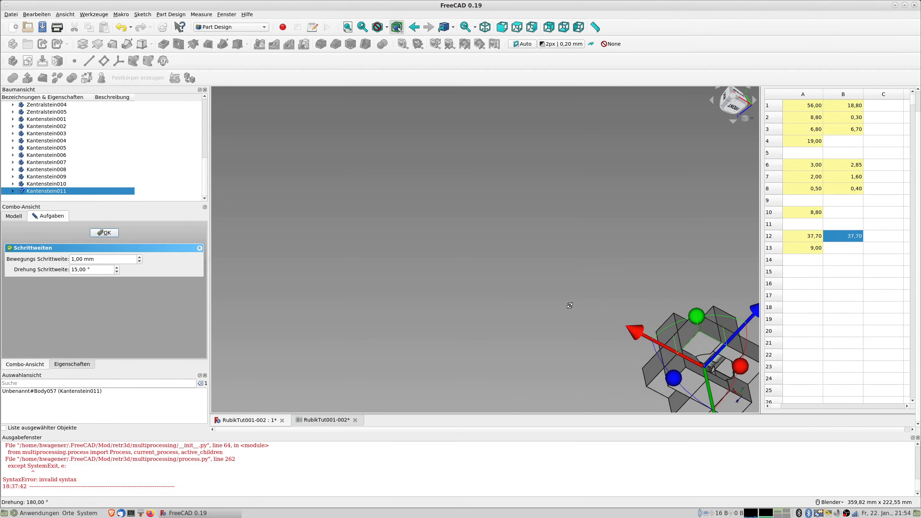
click(96, 232)
- Transform the Kantenstein011 copy again by rotating it 90° about its Z axis
right_click(71, 192)
click(94, 207)
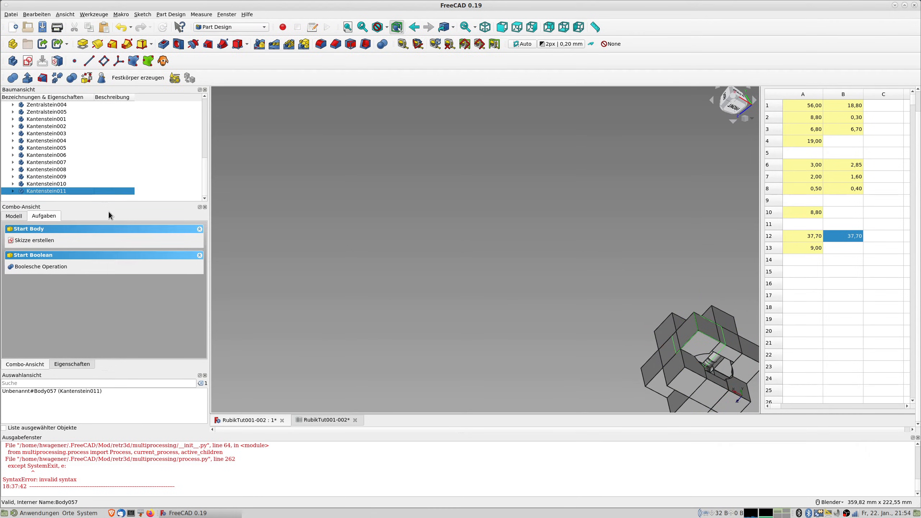
shift+middle_drag(485, 270, 240, 156)
middle_drag(335, 181, 388, 236)
drag(409, 235, 521, 238)
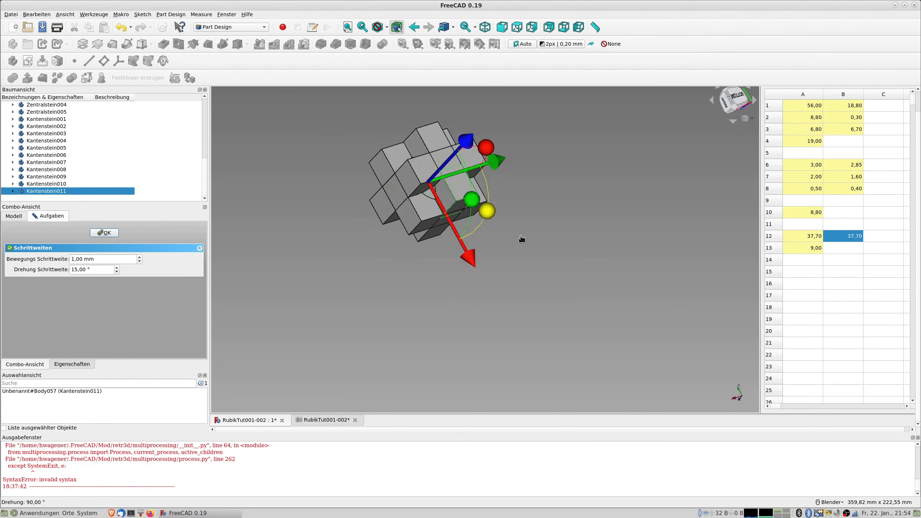
click(105, 232)
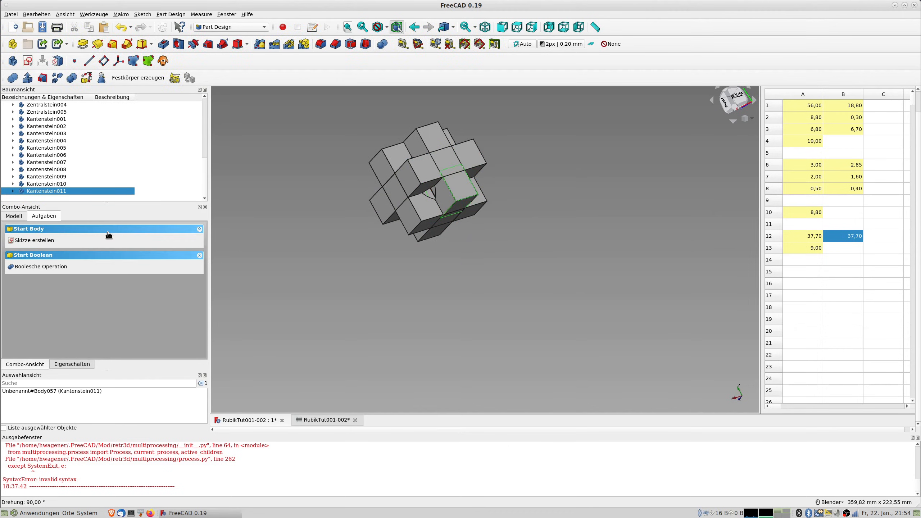
- Hide all the copied bodies from Zentralstein001 through Kantenstein011
scroll(440, 230, up, 5)
middle_drag(441, 233, 460, 179)
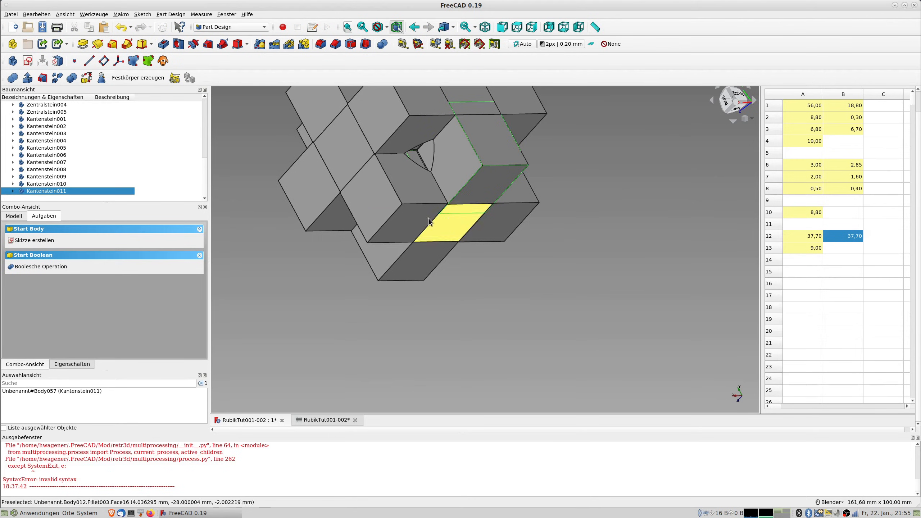
scroll(411, 210, down, 5)
middle_drag(413, 214, 409, 232)
scroll(377, 196, down, 2)
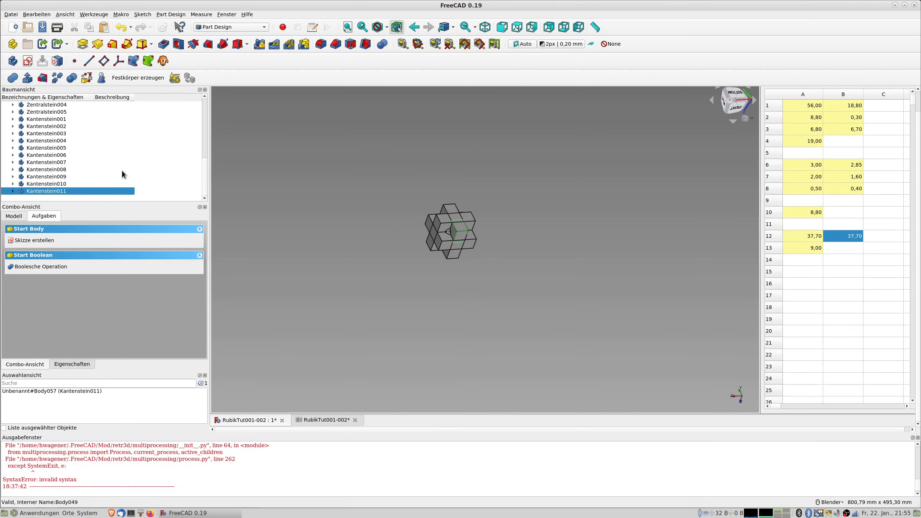
scroll(77, 155, up, 2)
click(45, 126)
scroll(56, 145, down, 2)
shift+click(53, 191)
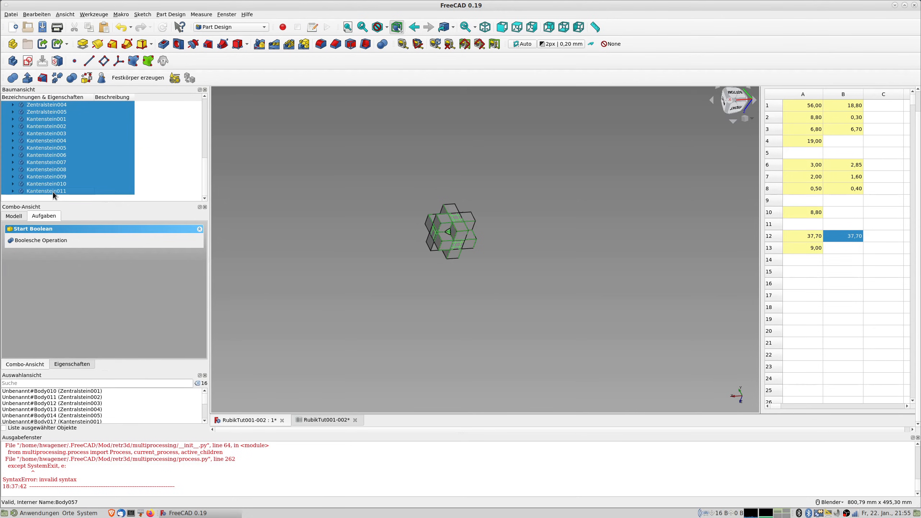
key(space)
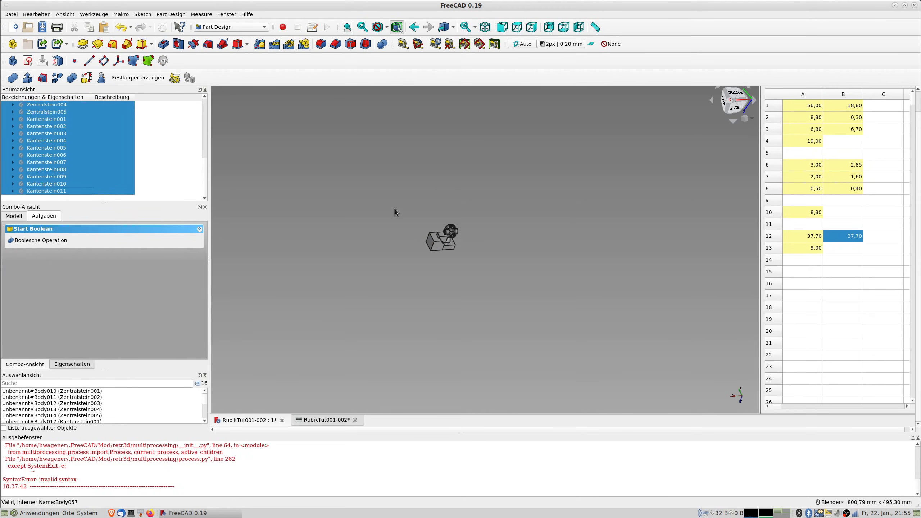
- Toggle the visibility of the original Kantenstein body off and back on
scroll(410, 221, up, 4)
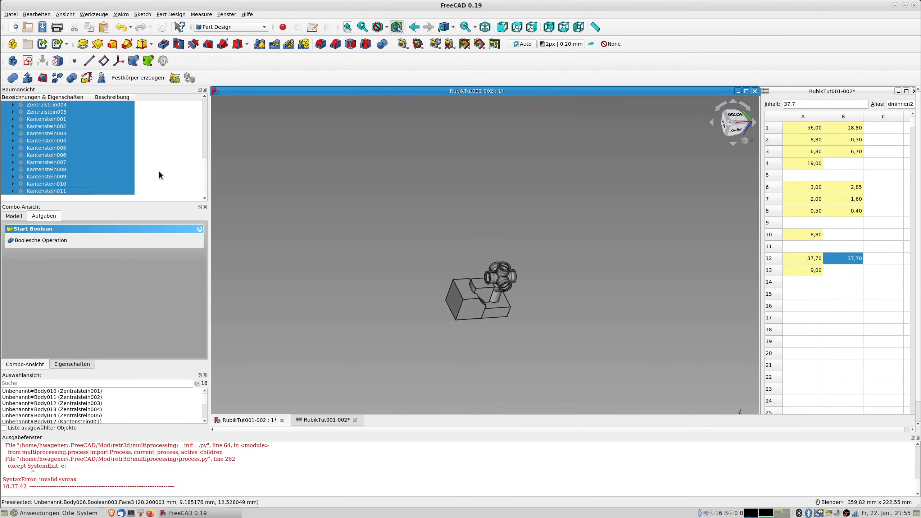
scroll(60, 135, up, 2)
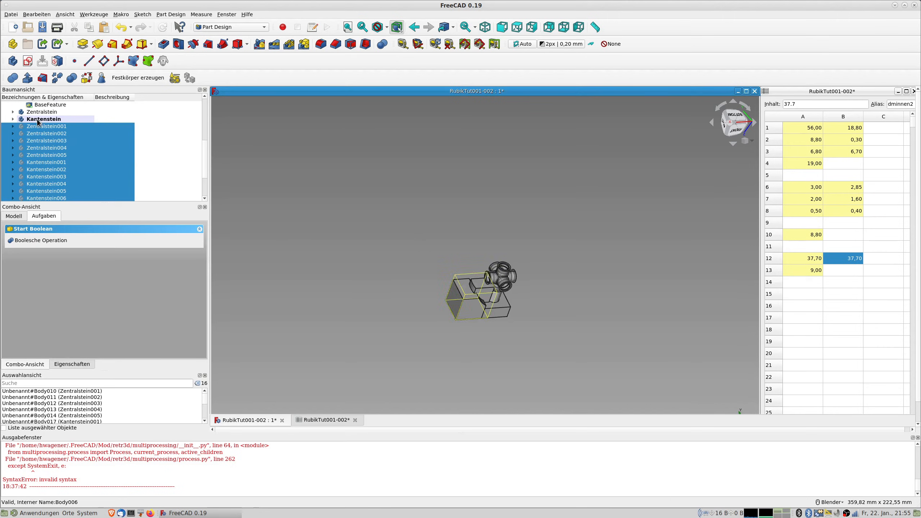
click(39, 119)
key(space)
key(space)
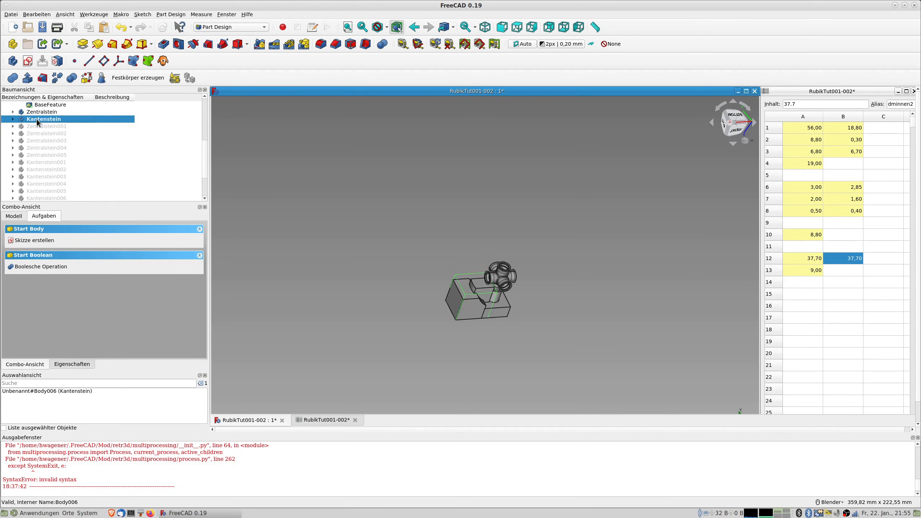
- Show all the copied bodies from Zentralstein001 through Kantenstein011 again
middle_drag(526, 298, 531, 280)
click(50, 127)
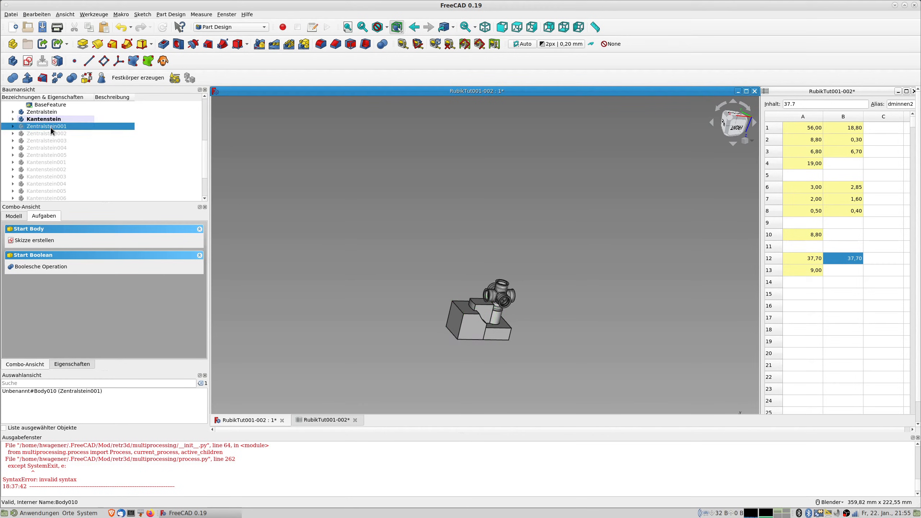
scroll(51, 127, down, 2)
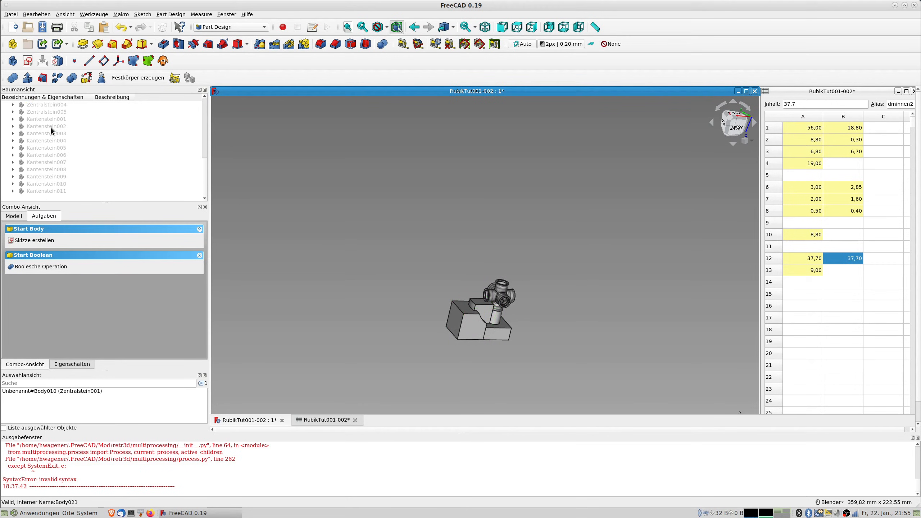
shift+click(47, 191)
key(space)
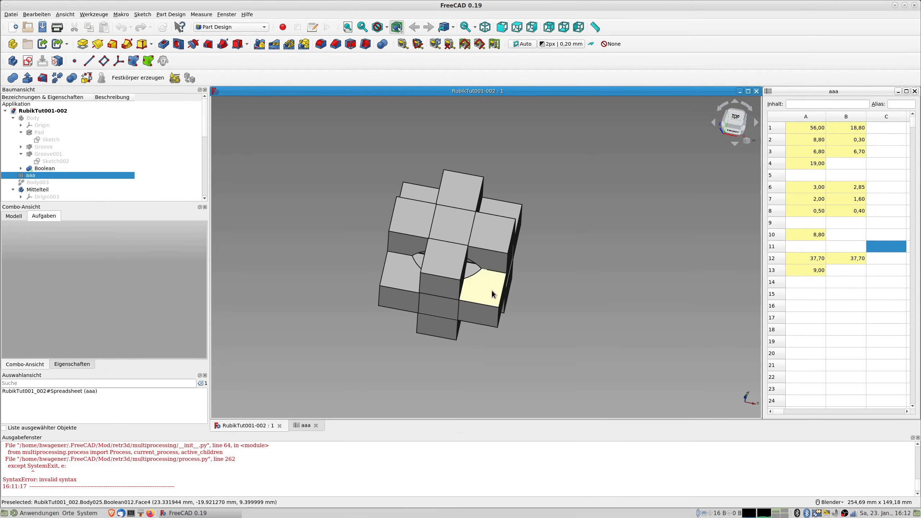
- Enter 37.7 in cell C12 of the aaa spreadsheet
middle_drag(514, 282, 528, 263)
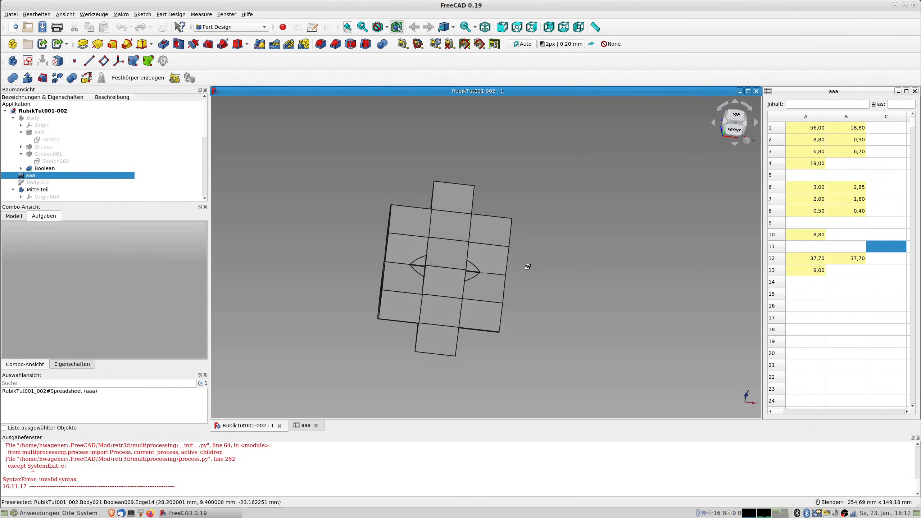
middle_drag(456, 337, 487, 308)
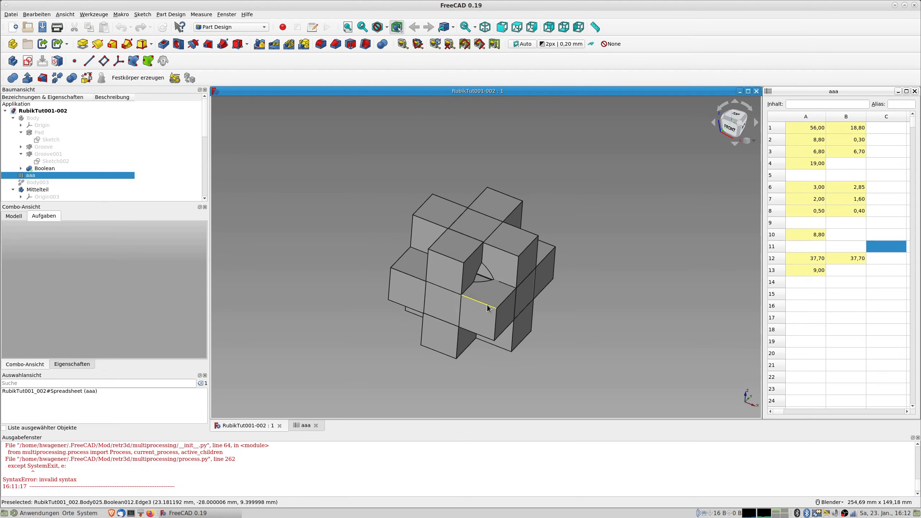
middle_drag(492, 292, 504, 302)
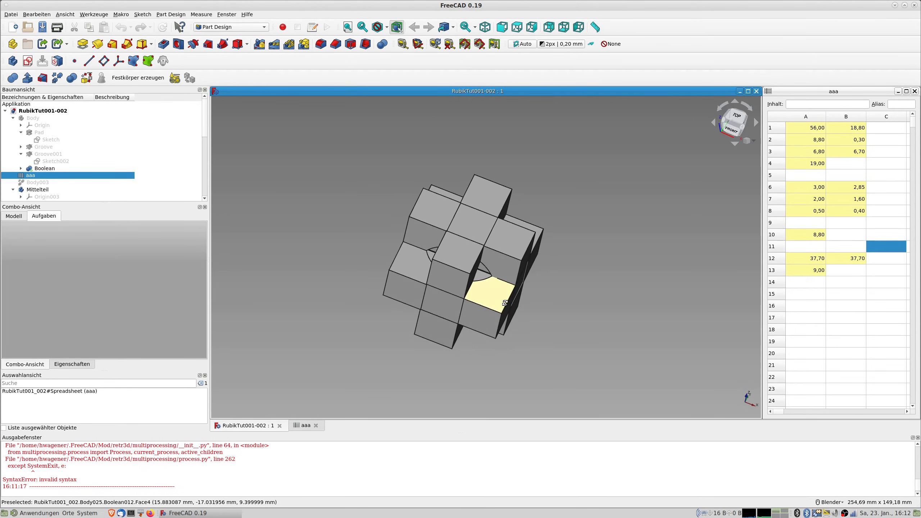
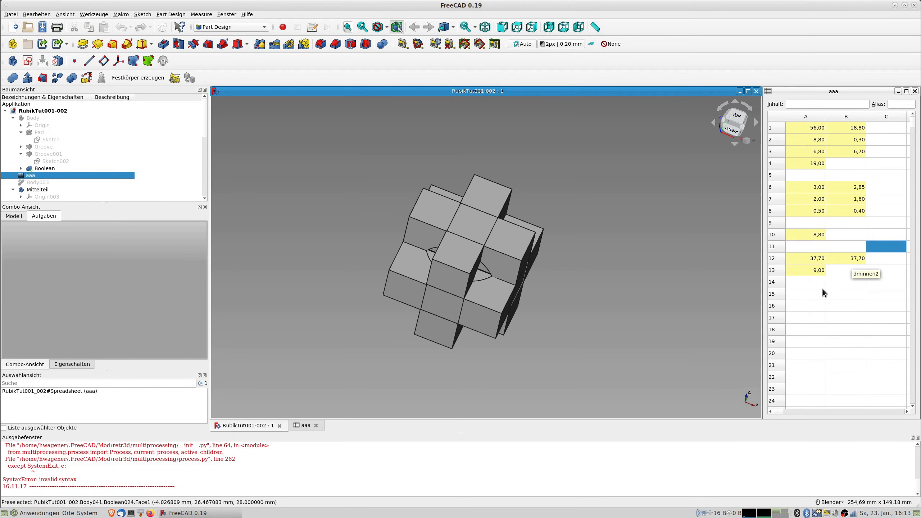
click(809, 292)
click(878, 258)
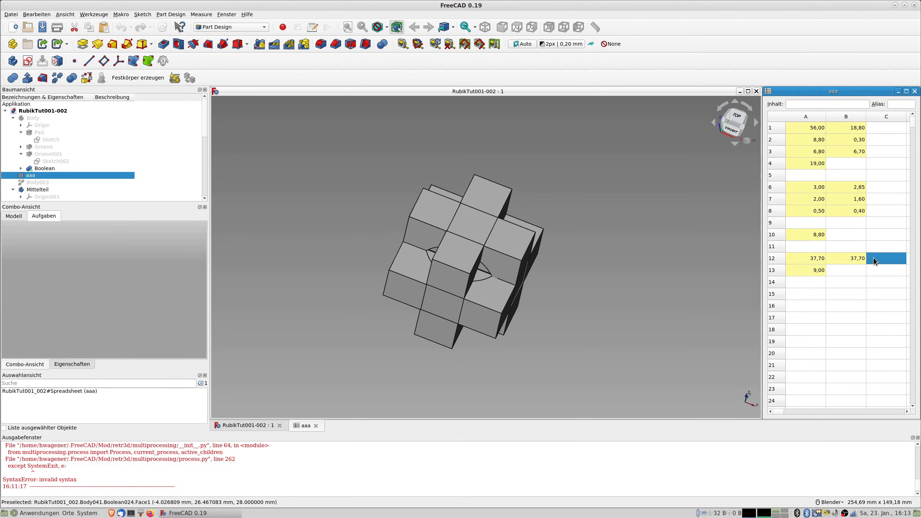
text(37.7)
key(Return)
- Assign the alias dminnen3 to cell C12 through its cell properties
right_click(880, 257)
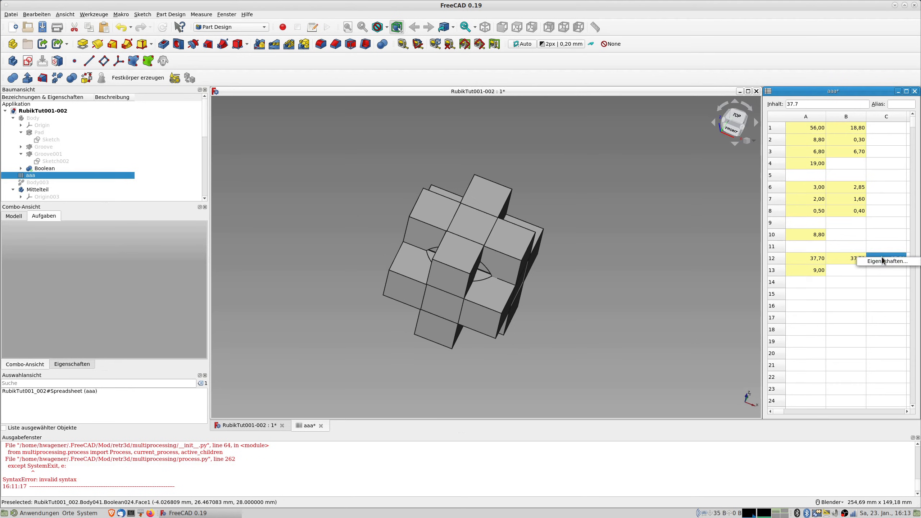
click(884, 262)
click(521, 214)
click(467, 225)
text(dminnen3)
key(Return)
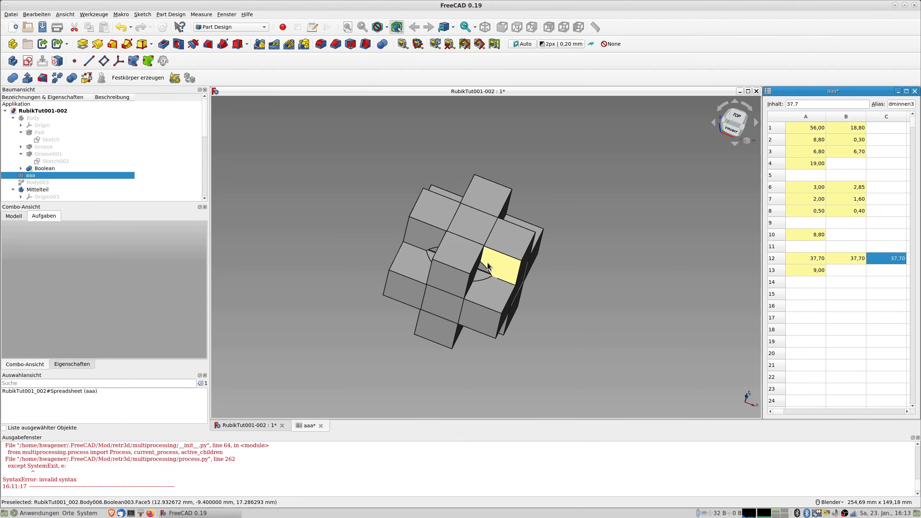
middle_drag(490, 265, 497, 232)
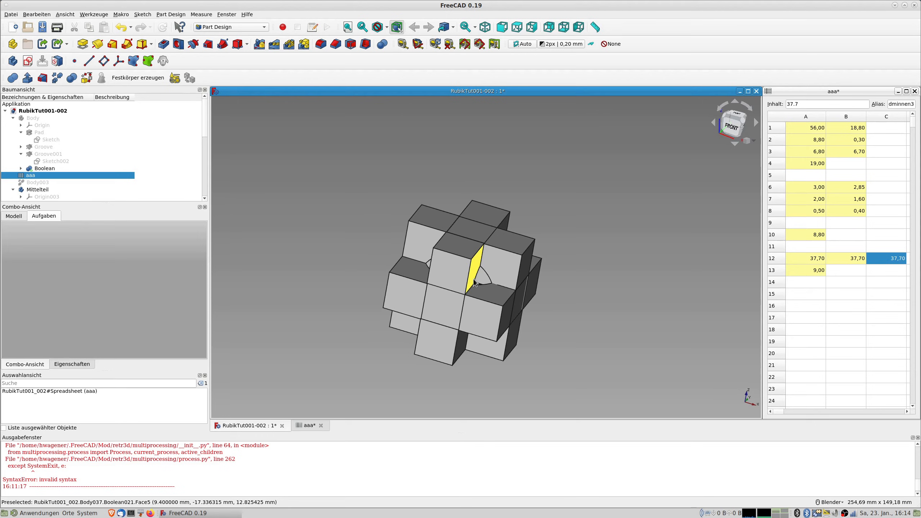
- Switch to the system calculator and enter 56,4 for the cube's overall width
click(811, 292)
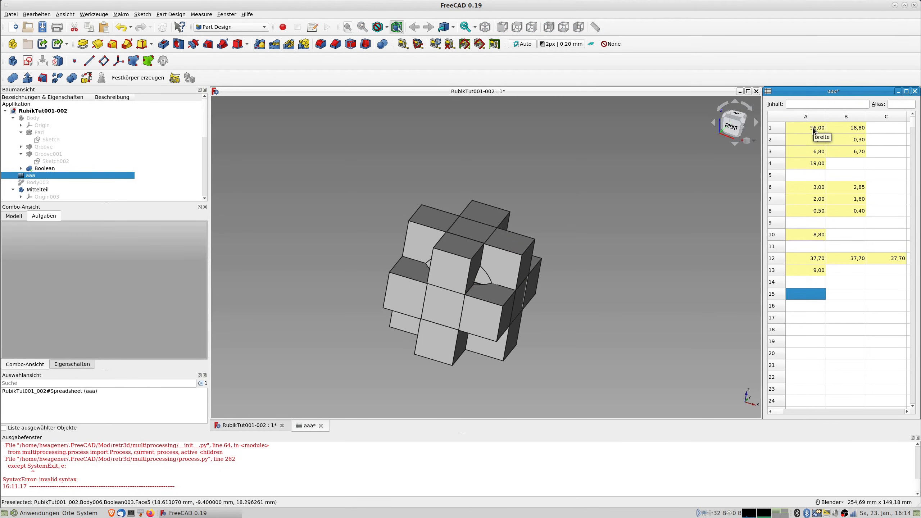
key(XF86Calculator)
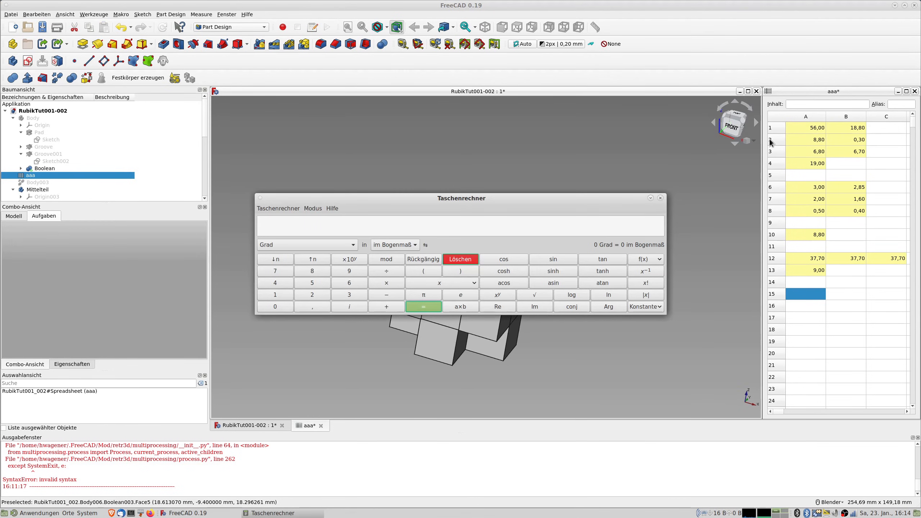
text(56,4)
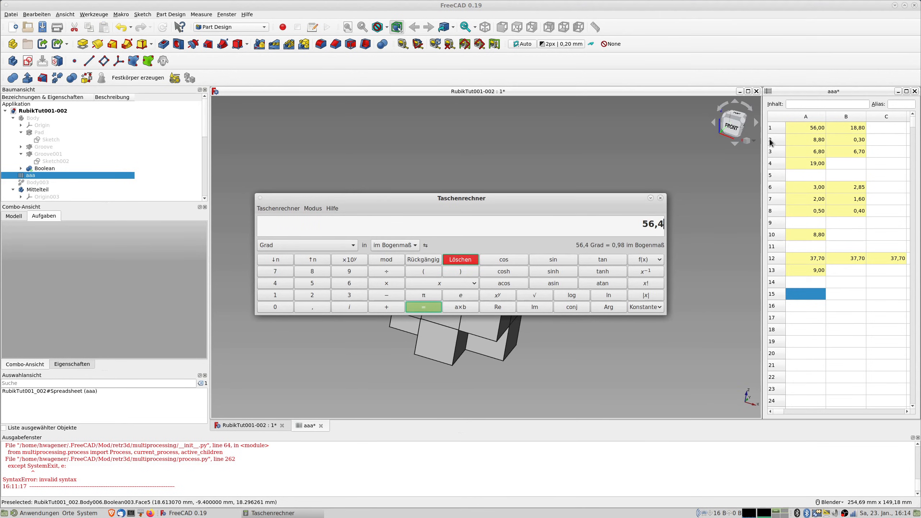
click(659, 198)
- Set the breite parameter in cell A1 of the aaa spreadsheet to 56.4
double_click(807, 128)
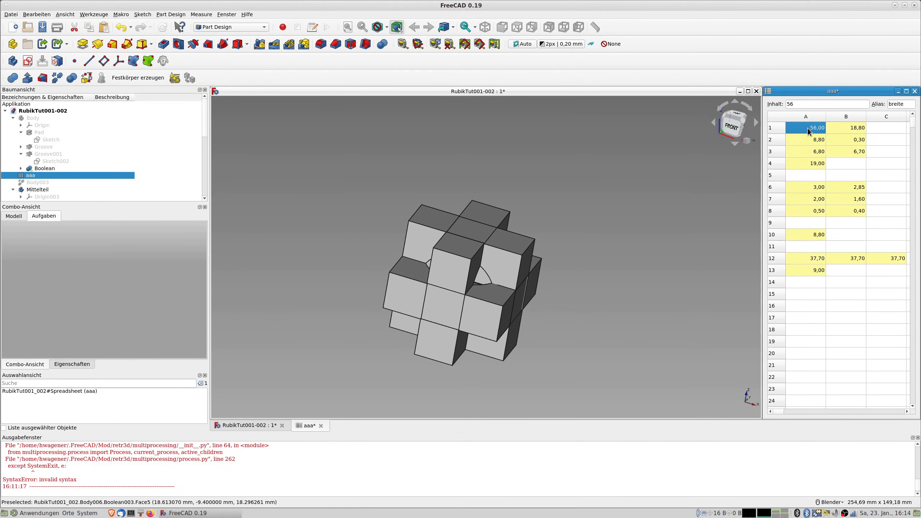
text(,4)
key(Return)
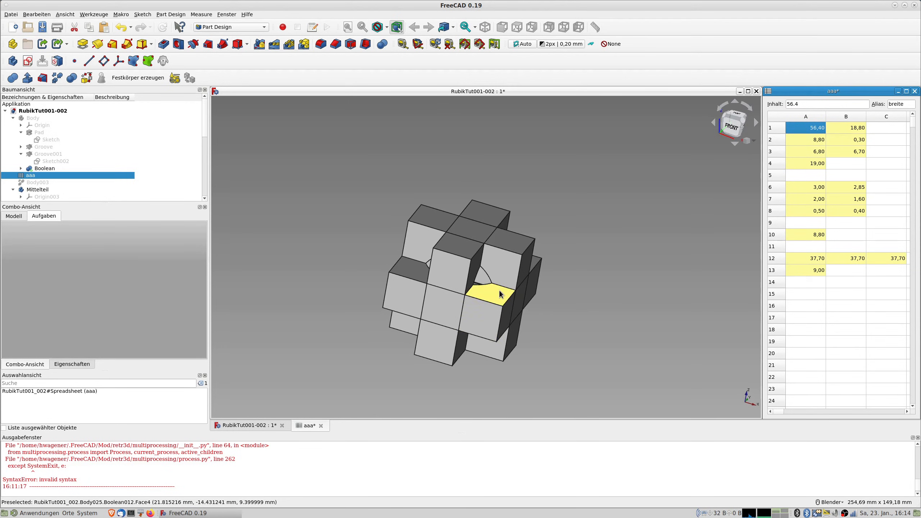
- Hide the copied centre bodies Zentralstein001 through Zentralstein005
scroll(73, 178, down, 10)
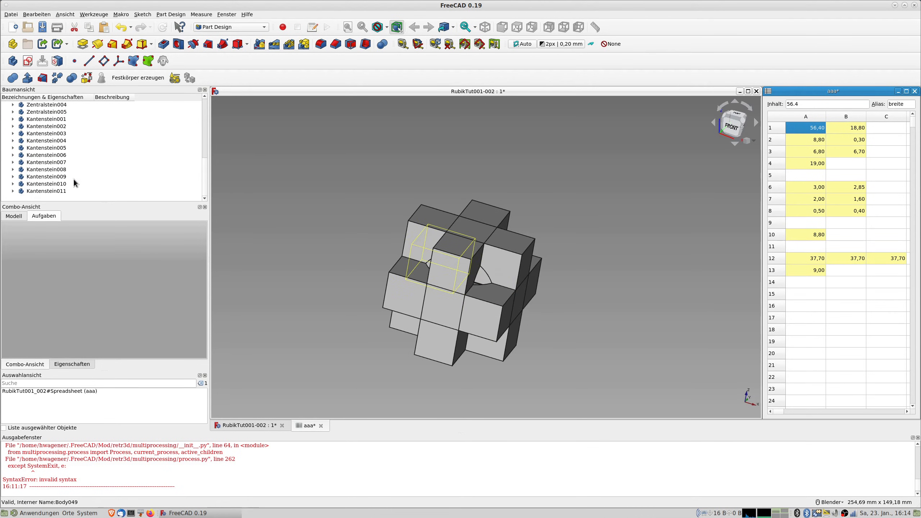
scroll(73, 179, up, 2)
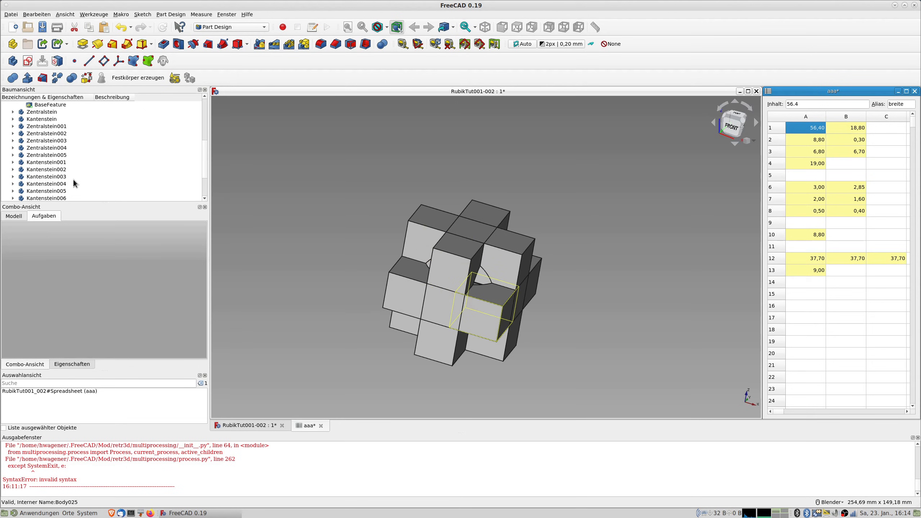
click(40, 119)
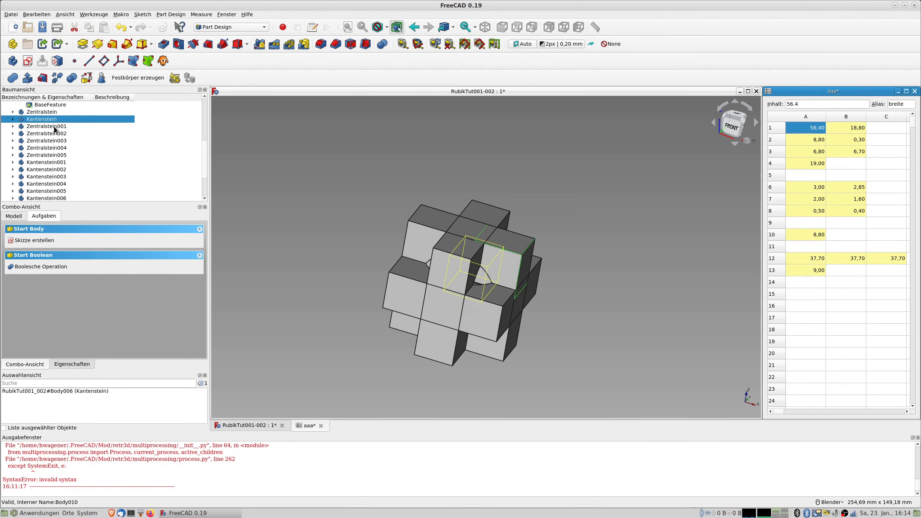
click(53, 127)
scroll(54, 129, down, 1)
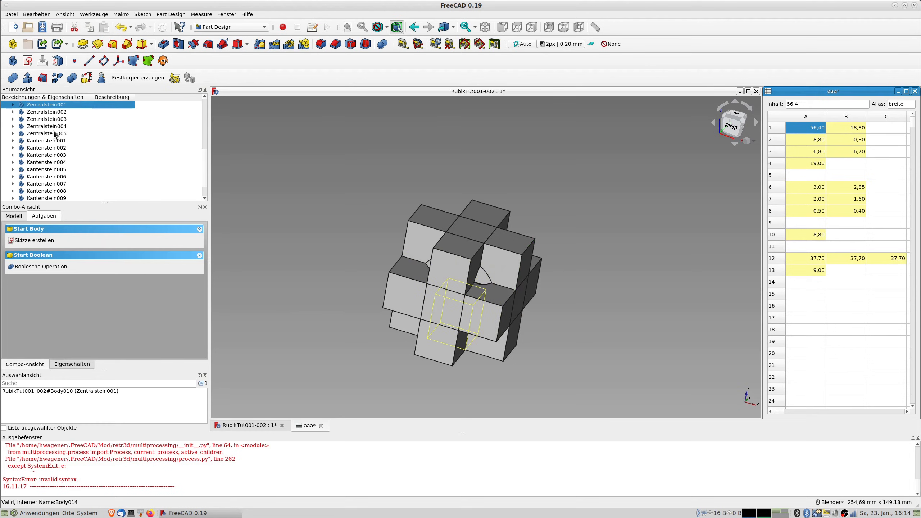
shift+click(52, 126)
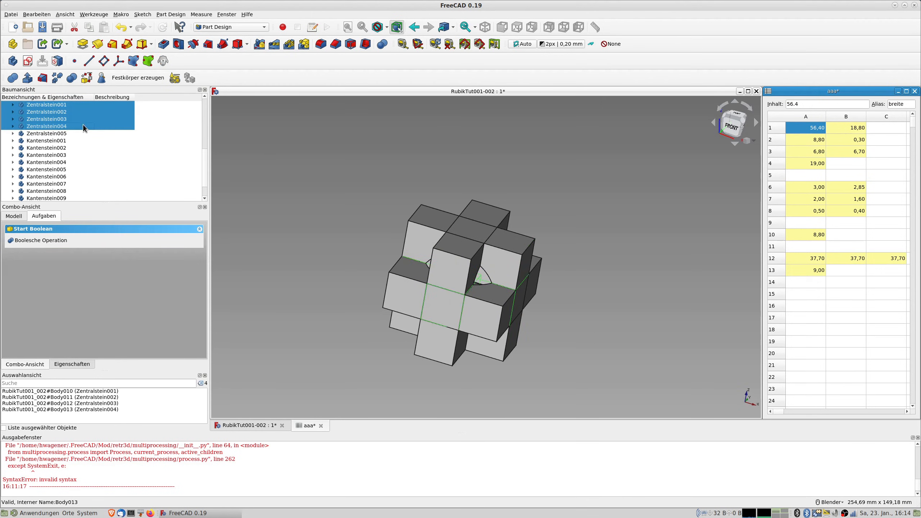
key(space)
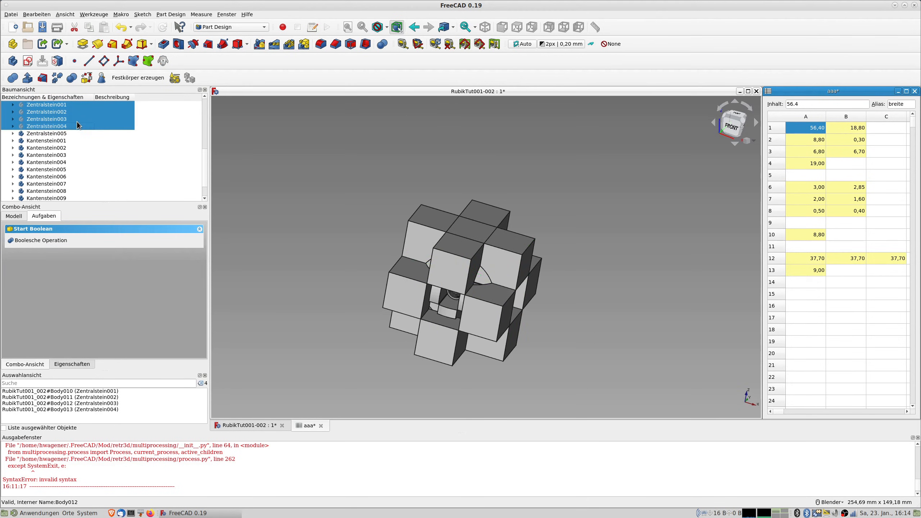
click(63, 133)
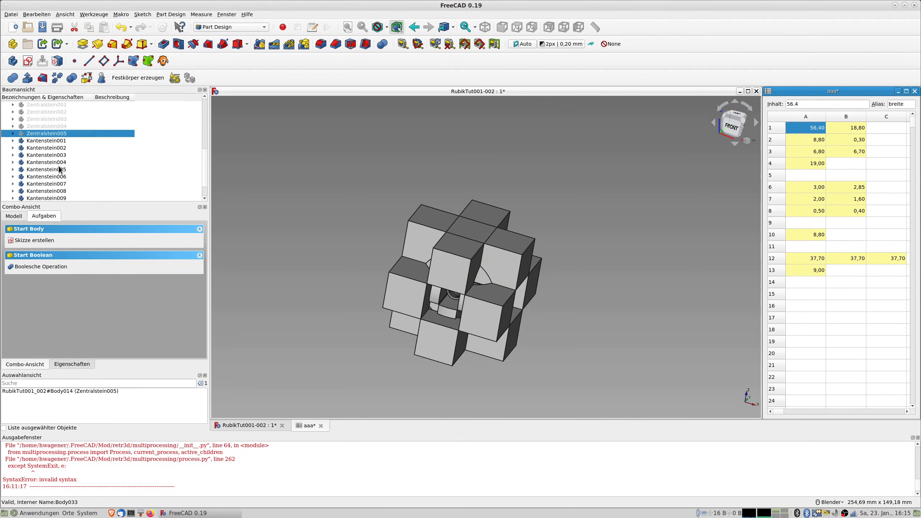
- Hide the edge copies Kantenstein001 through Kantenstein005 and Kantenstein007 through Kantenstein011, leaving Kantenstein006 shown
click(61, 177)
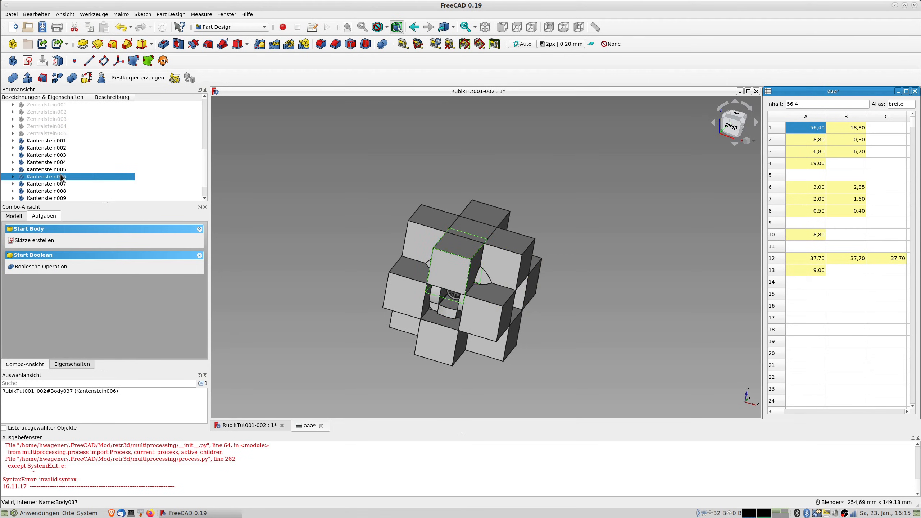
click(61, 142)
shift+click(59, 168)
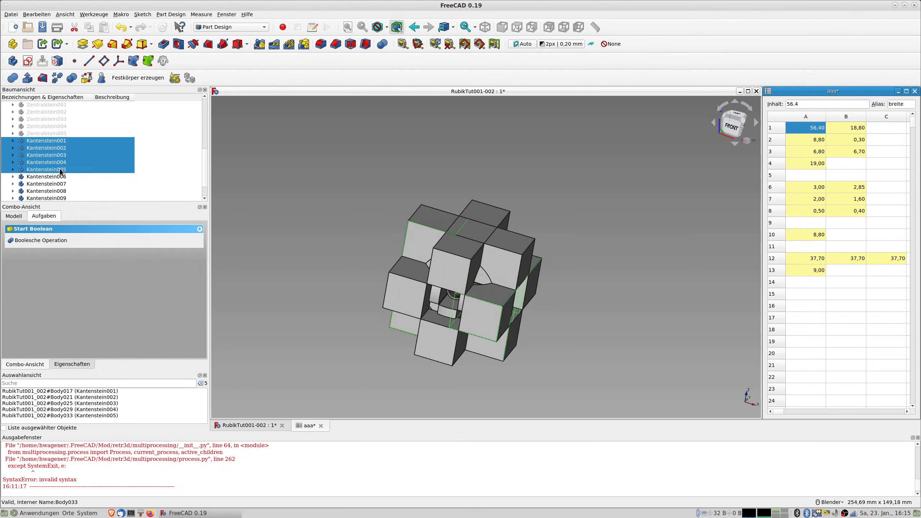
key(space)
click(60, 183)
scroll(60, 191, down, 1)
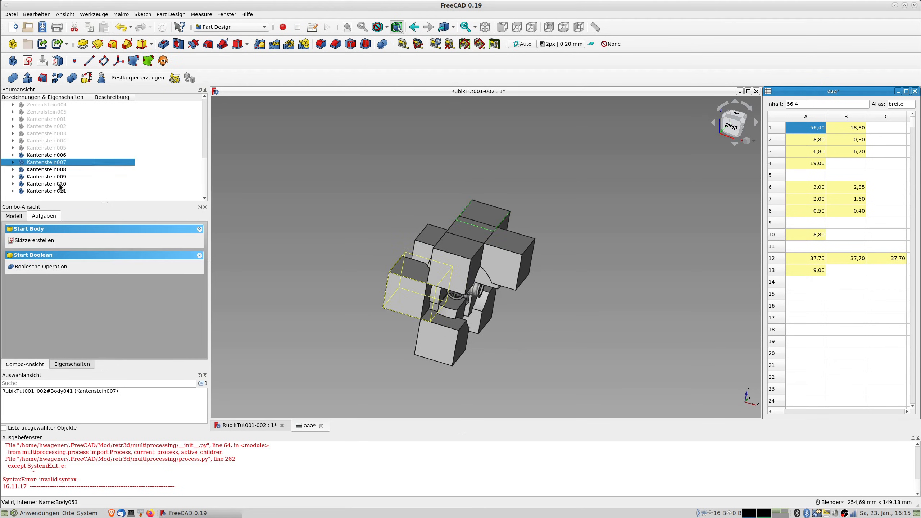
shift+click(60, 191)
key(space)
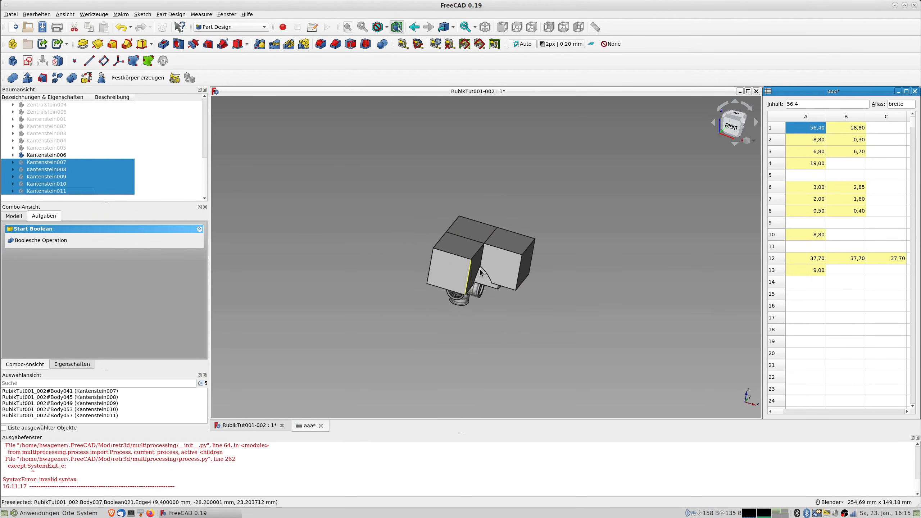
- Hide the Mittelteil body and the original Zentralstein body
scroll(64, 131, up, 10)
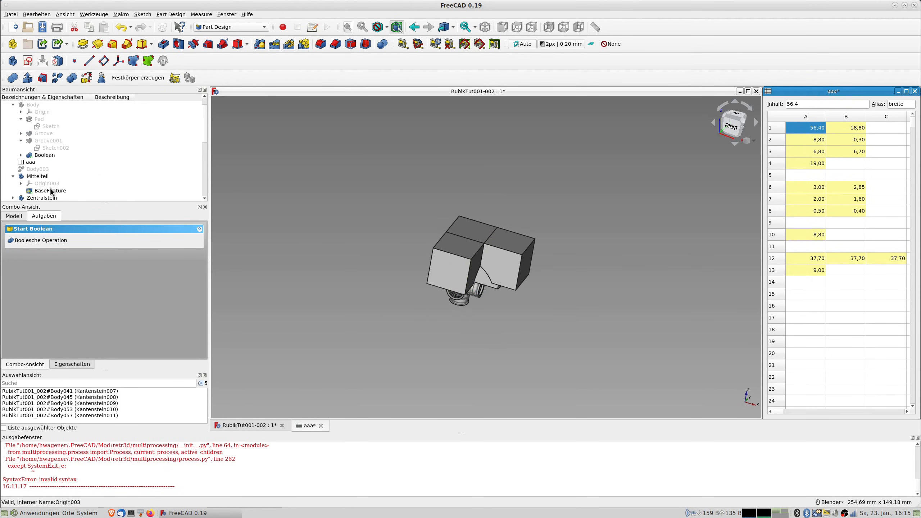
click(50, 178)
middle_drag(563, 286, 485, 204)
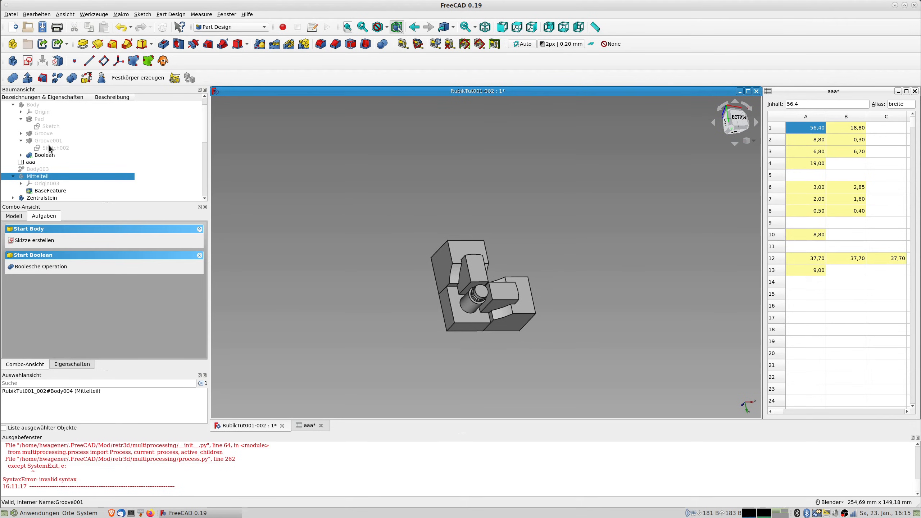
click(51, 198)
middle_drag(520, 243, 615, 345)
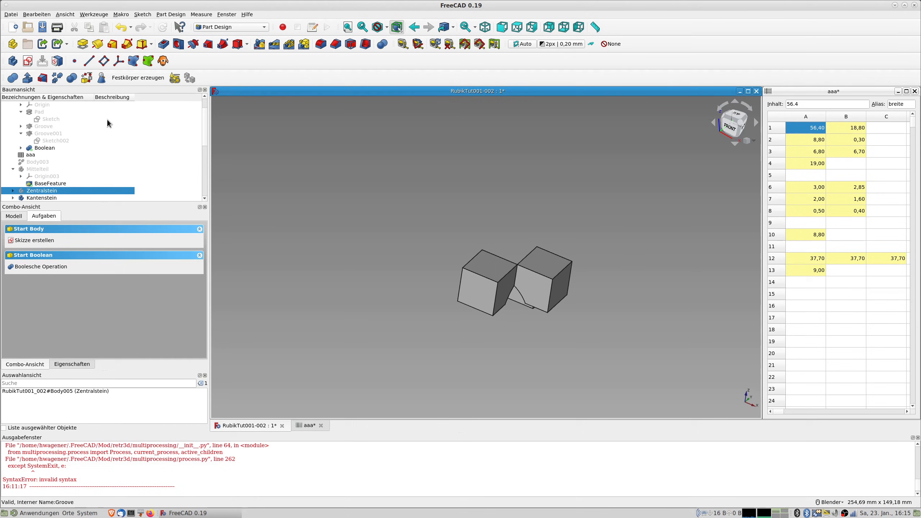
- Create a new empty body and rename it ECK
scroll(78, 149, down, 6)
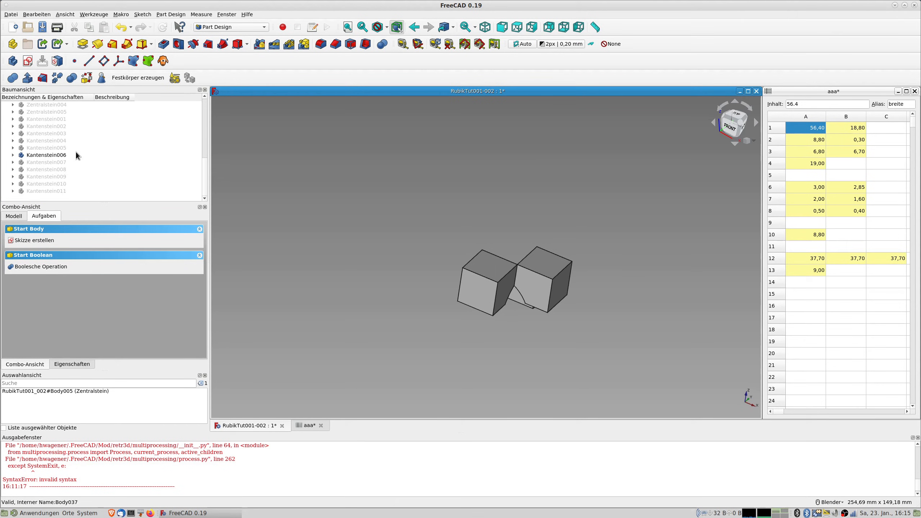
click(13, 61)
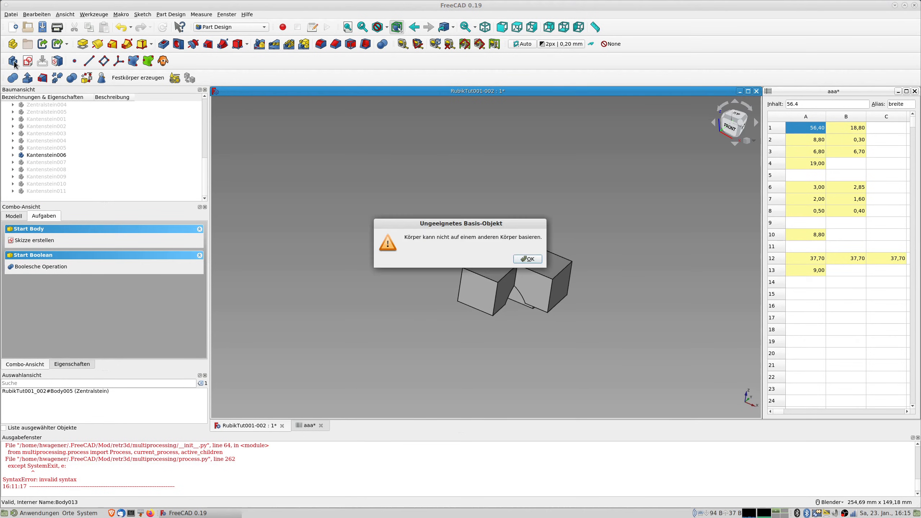
key(Return)
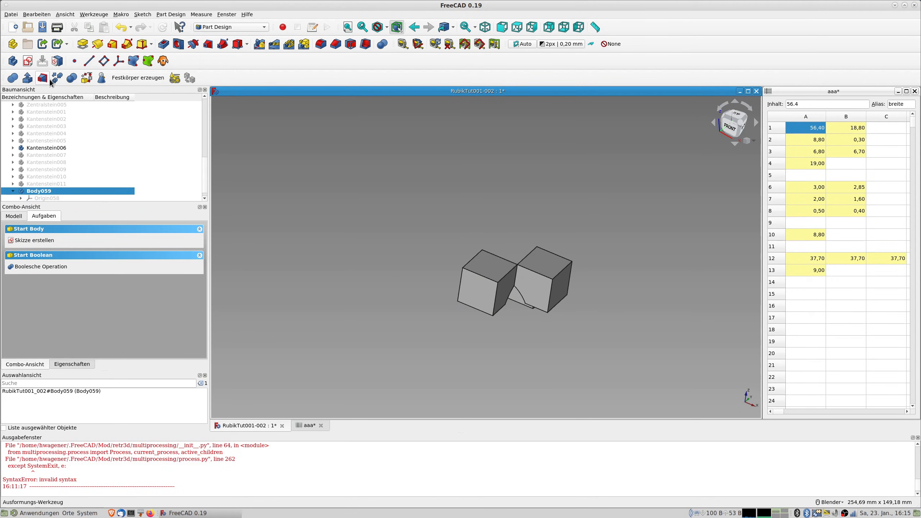
click(41, 191)
text(ECK)
key(Return)
scroll(47, 194, down, 1)
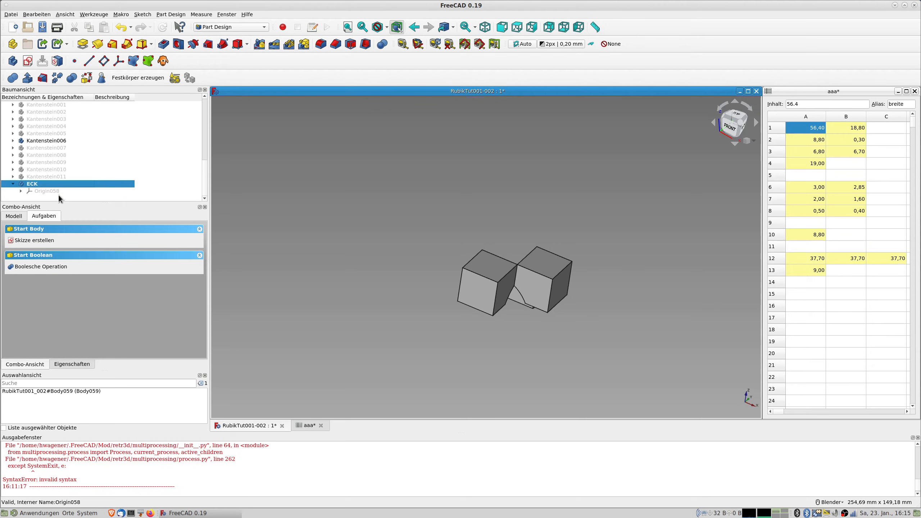
- Add a datum plane to the ECK body and attach it to the XY plane of the body's origin
click(104, 61)
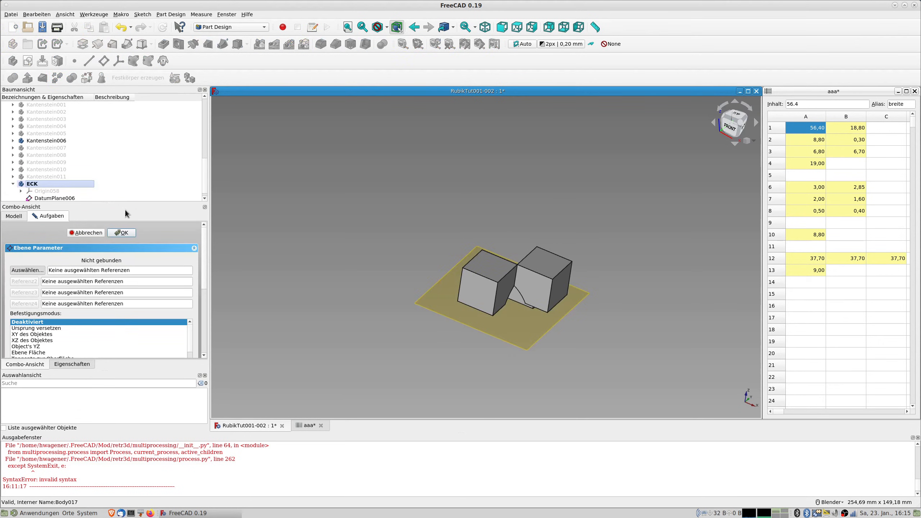
click(46, 191)
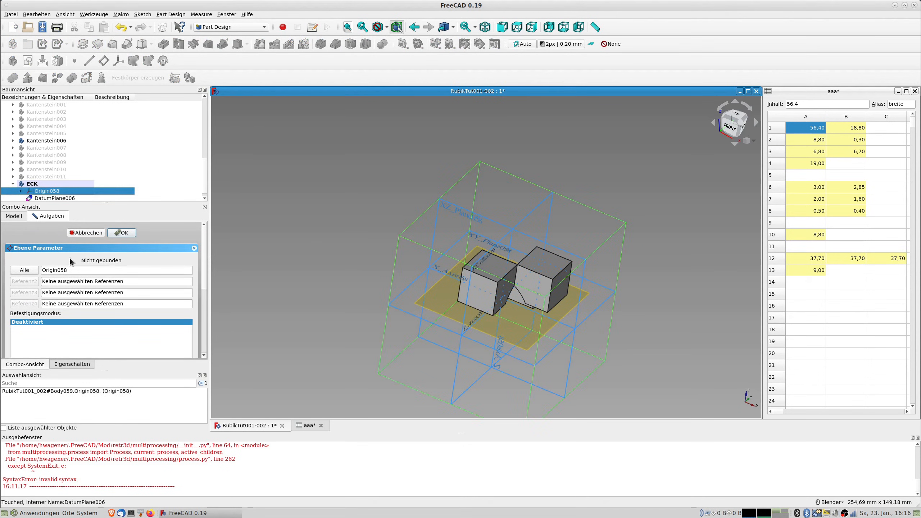
click(406, 313)
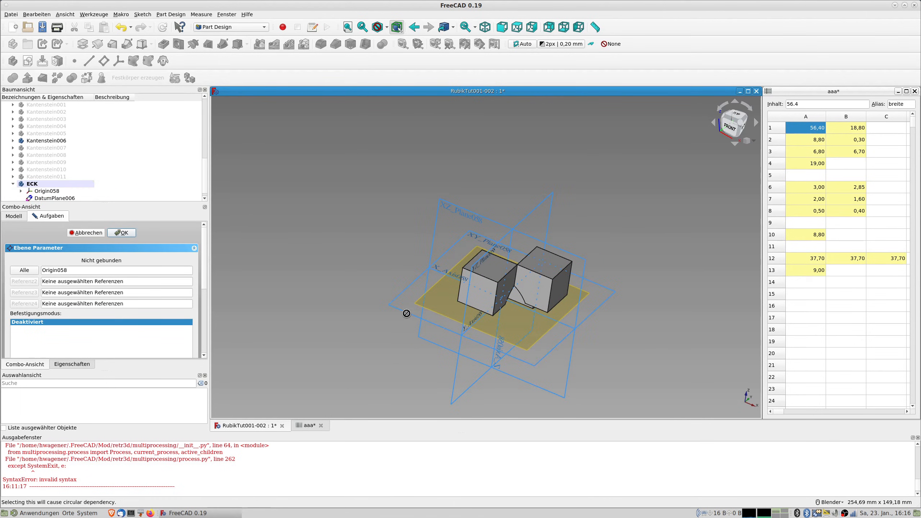
click(22, 270)
click(406, 312)
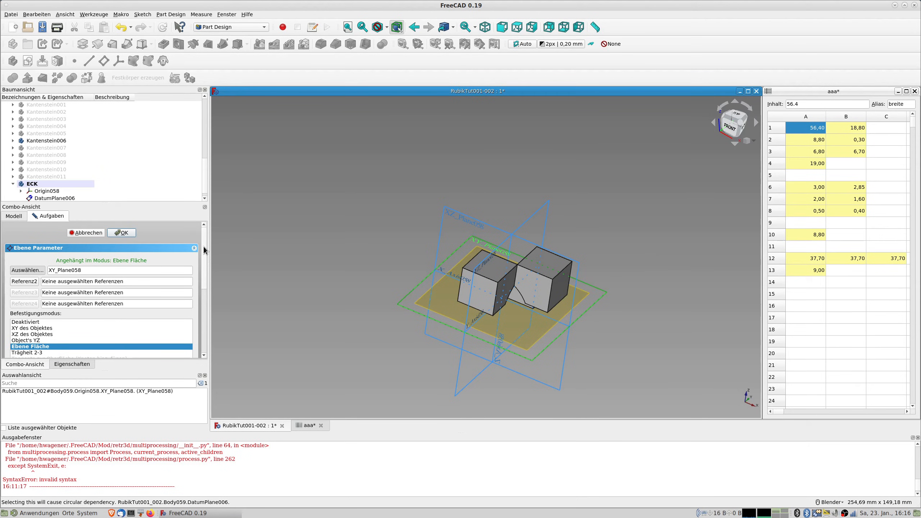
- Set the datum plane's z-direction offset to the expression aaa.breite/2-aaa.bst and accept the plane
drag(204, 250, 202, 332)
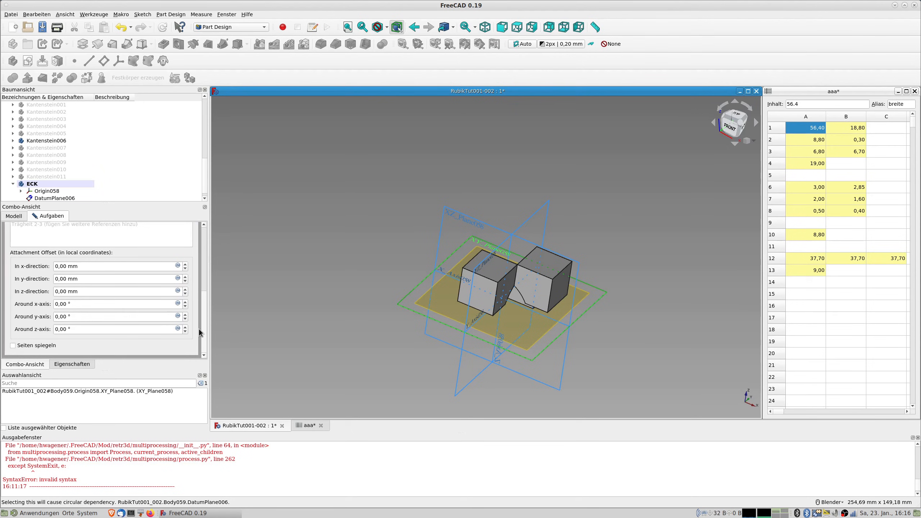
click(177, 292)
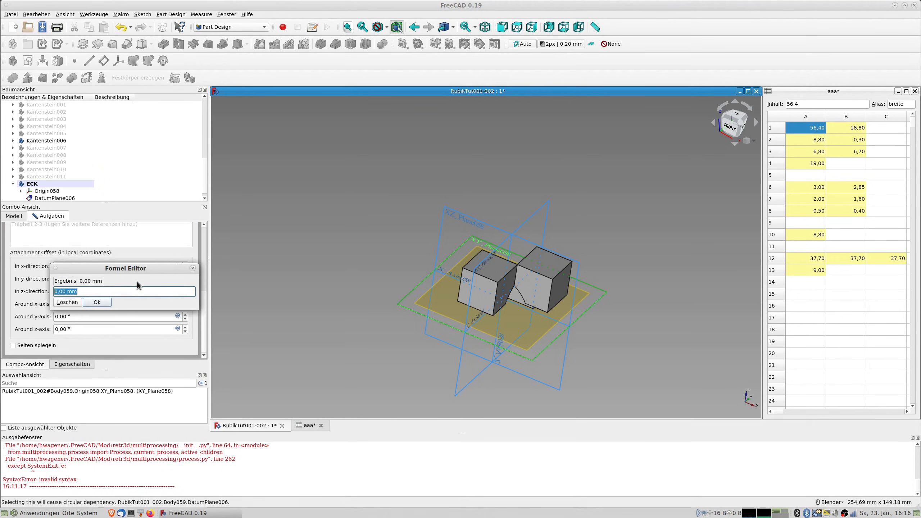
text(aaa.breite/2-)
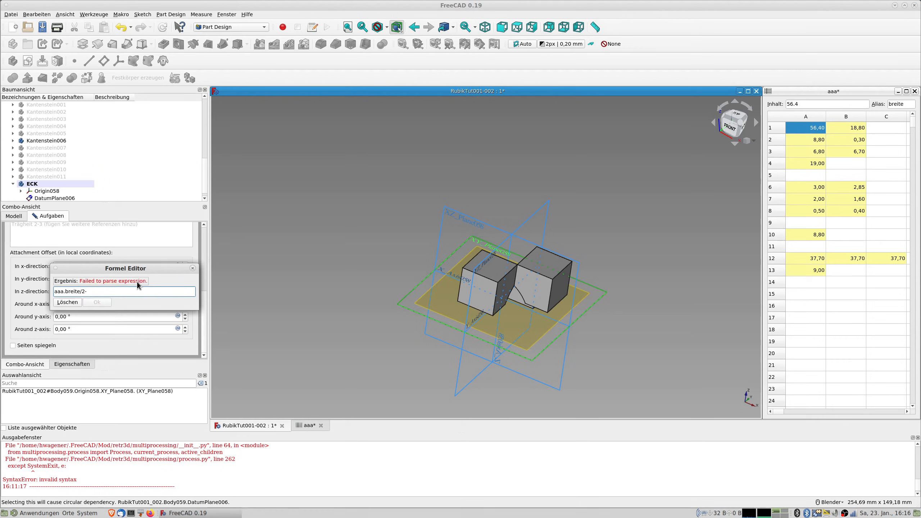
text(aaa.bst)
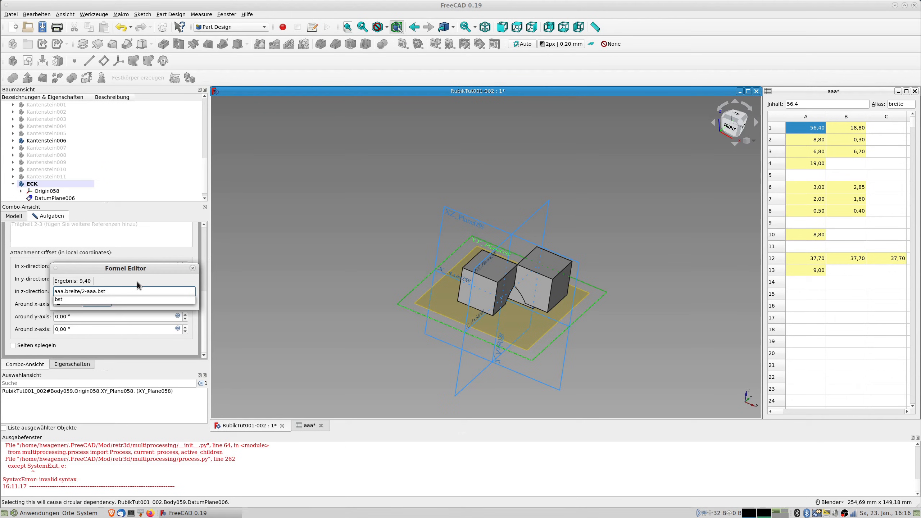
key(Return)
key(Tab)
key(Tab)
key(Return)
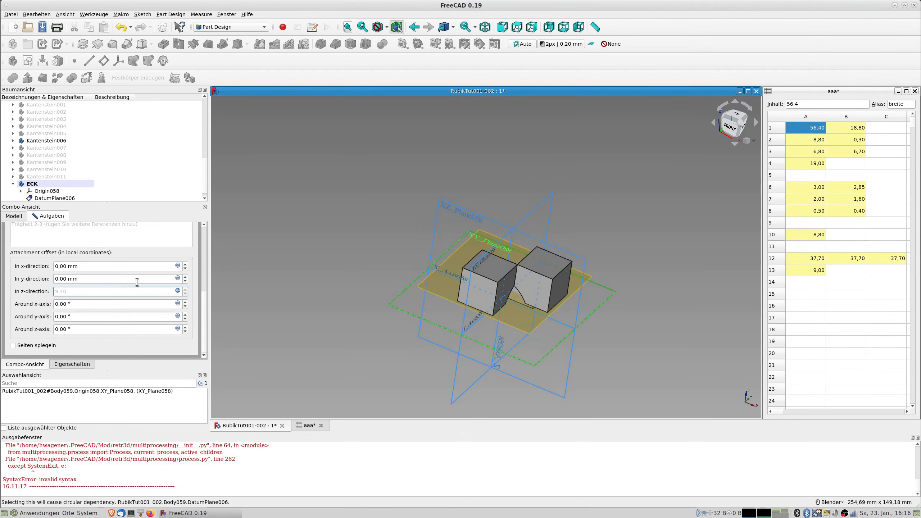
middle_drag(479, 335, 551, 321)
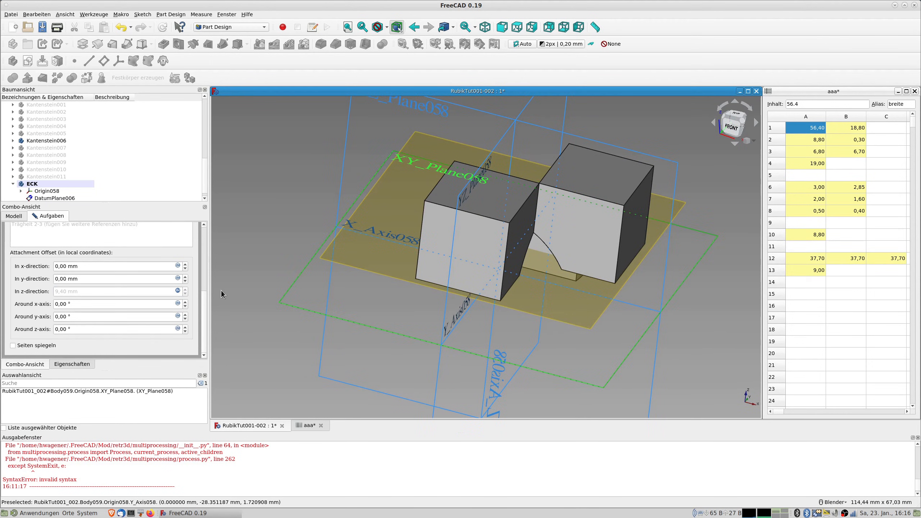
scroll(204, 228, up, 10)
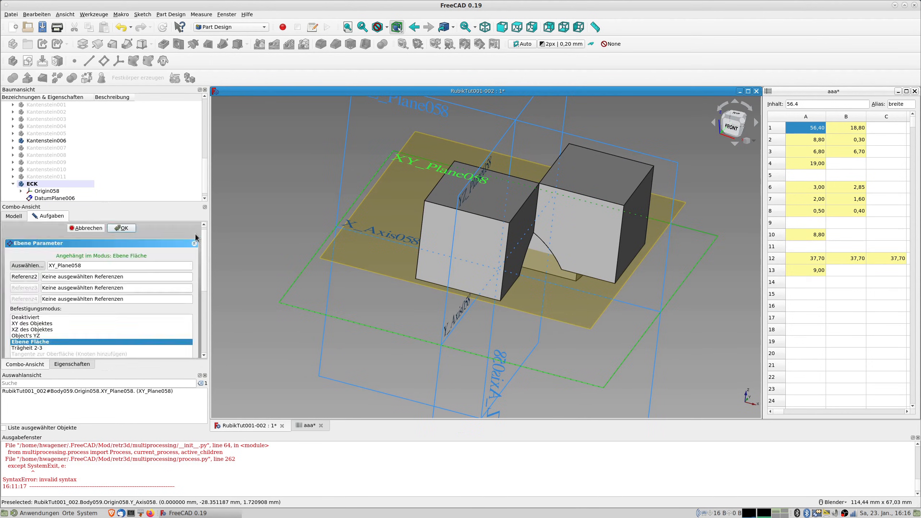
click(132, 228)
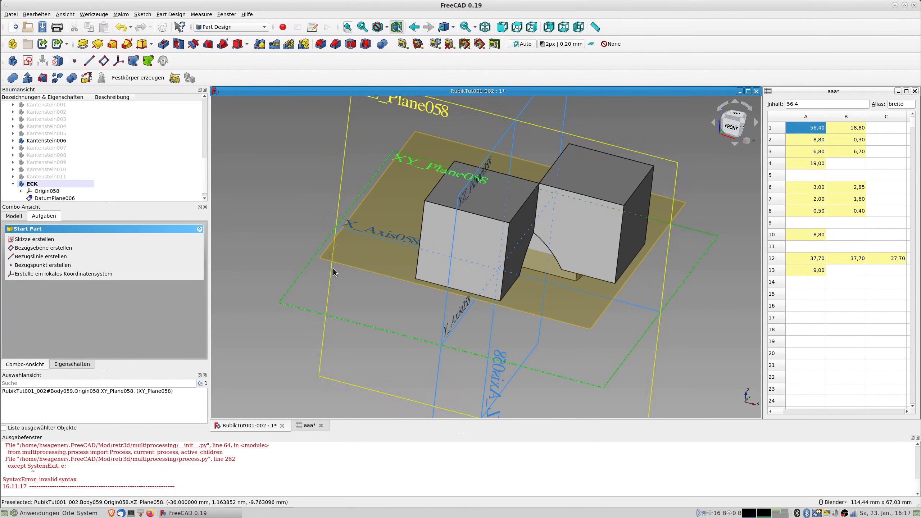
- Hide the ECK body's origin and create a new sketch on its datum plane
middle_drag(333, 271, 330, 282)
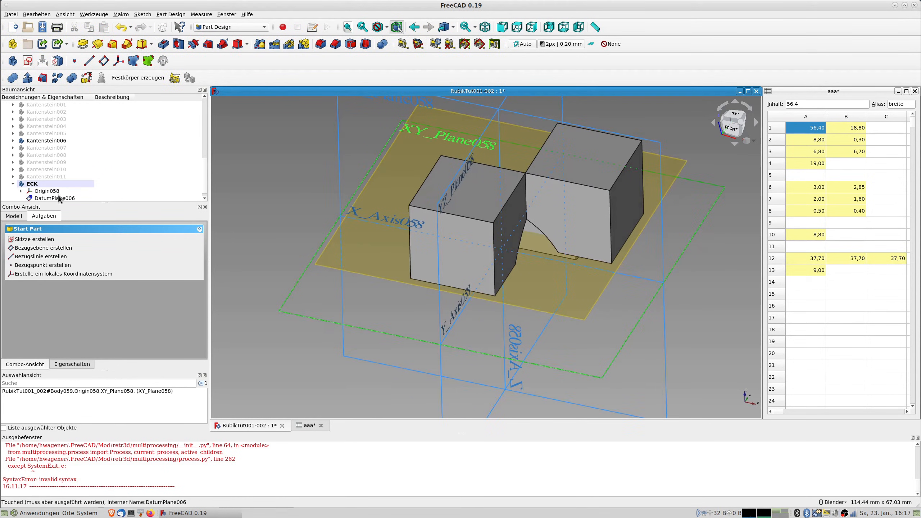
click(54, 191)
key(space)
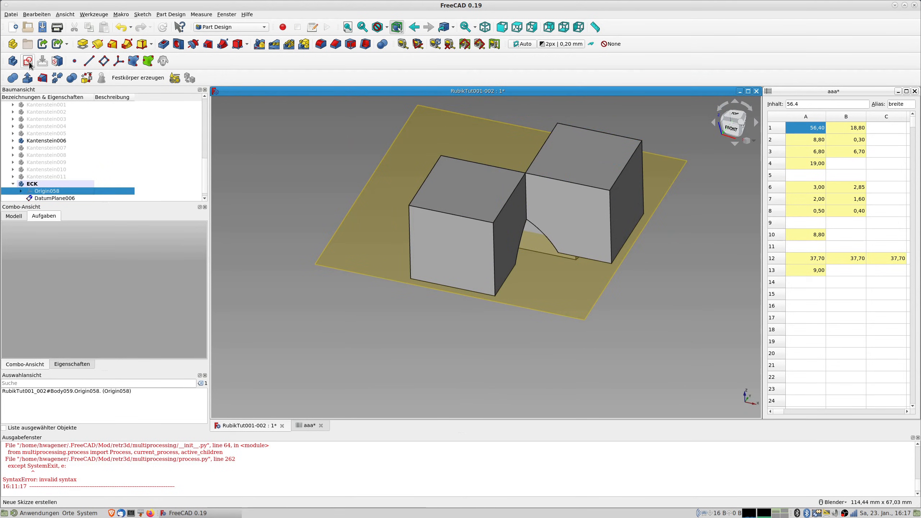
click(332, 240)
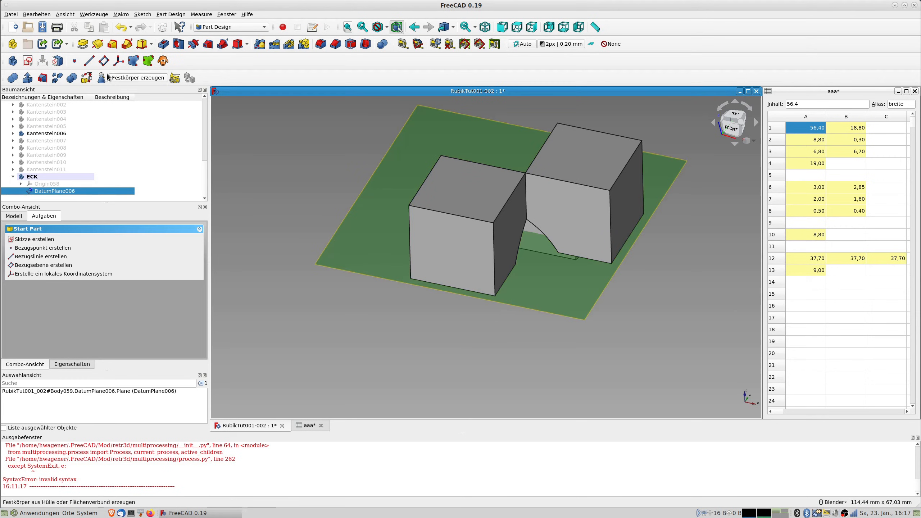
click(28, 61)
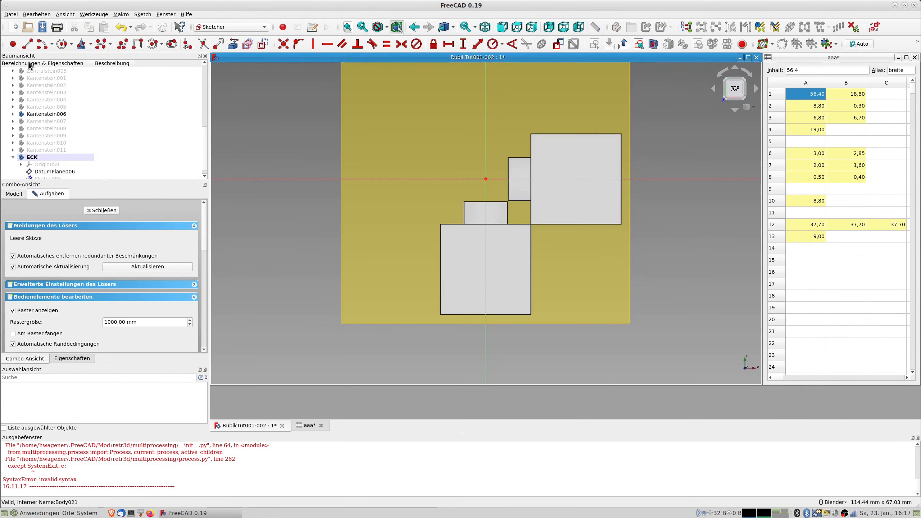
- Sketch a rectangle about 17.7 mm wide in the empty corner between the two edge cubes and make its adjacent sides equal
shift+middle_drag(567, 263, 459, 248)
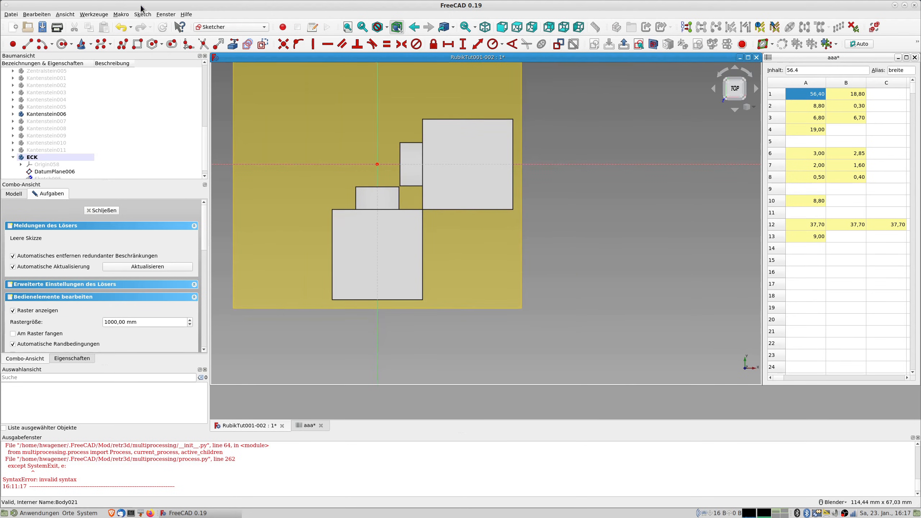
click(137, 45)
click(428, 217)
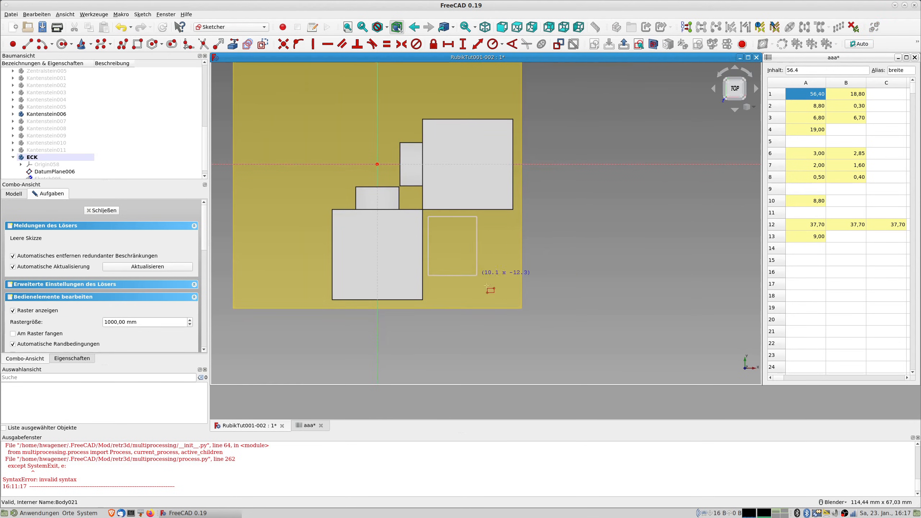
click(517, 299)
click(516, 269)
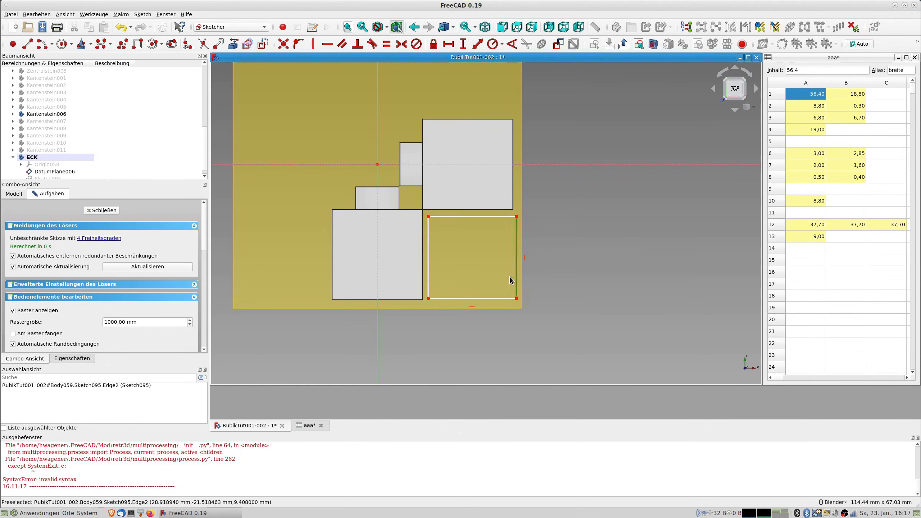
click(493, 298)
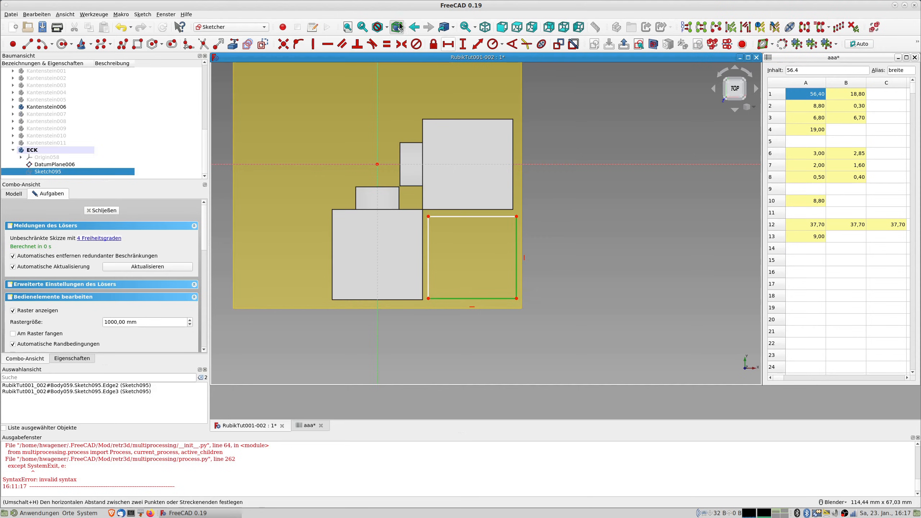
click(386, 44)
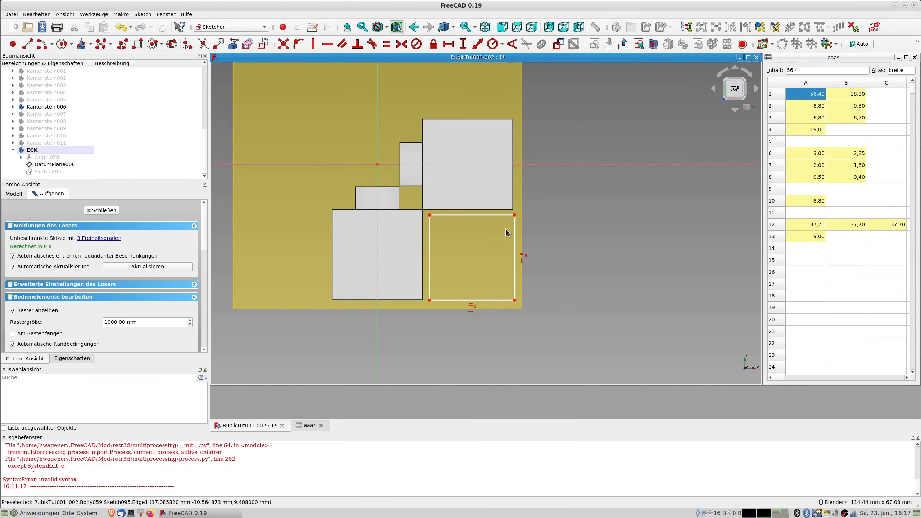
- Constrain the length of the square's right side with the expression aaa.bst
click(514, 236)
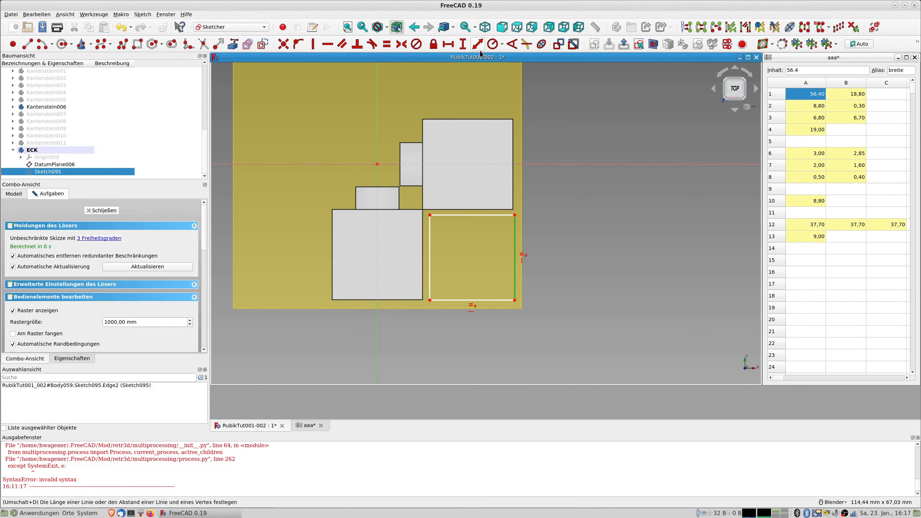
click(477, 44)
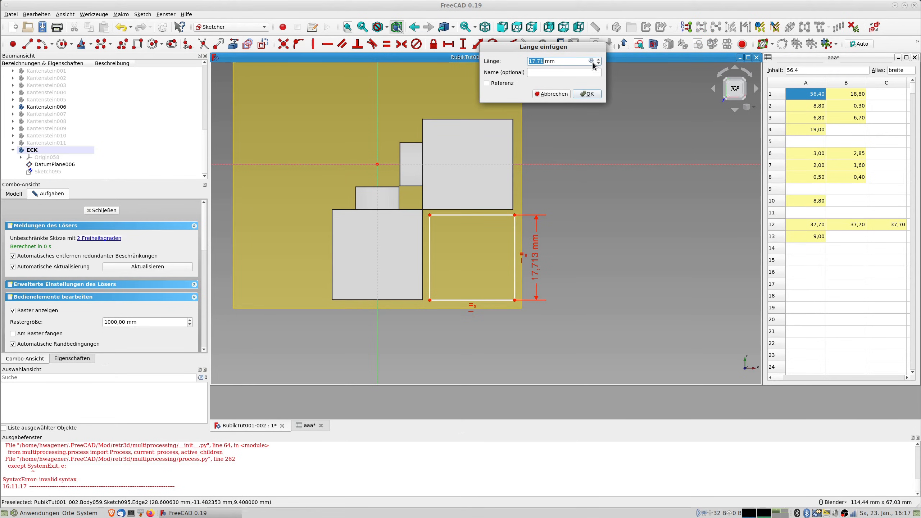
click(594, 62)
text(aaa)
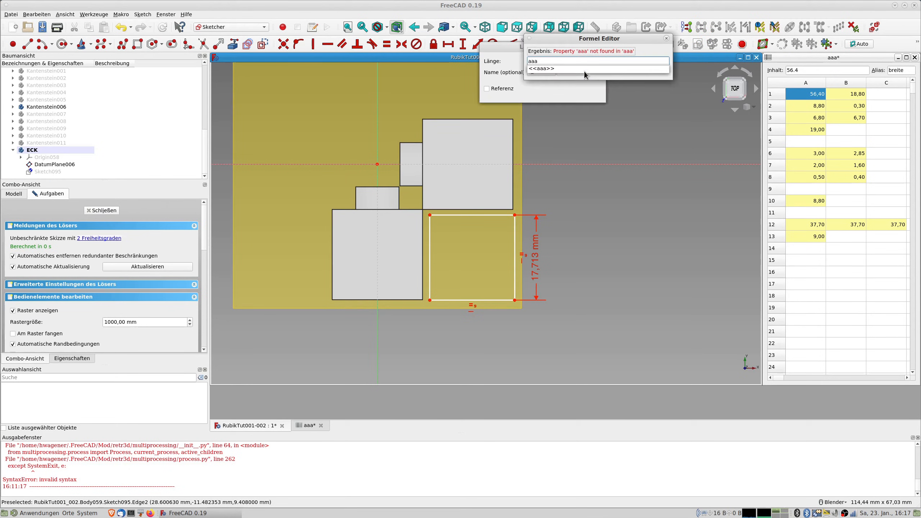
text(.bst)
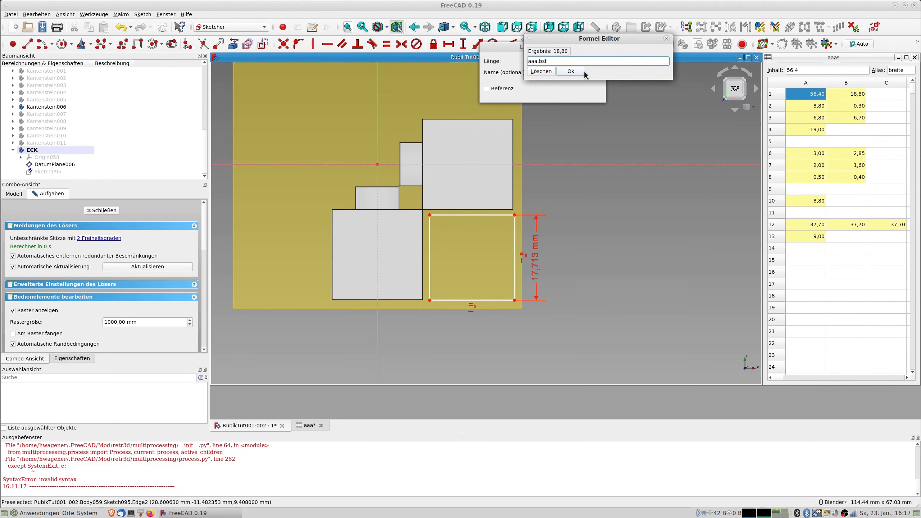
click(583, 71)
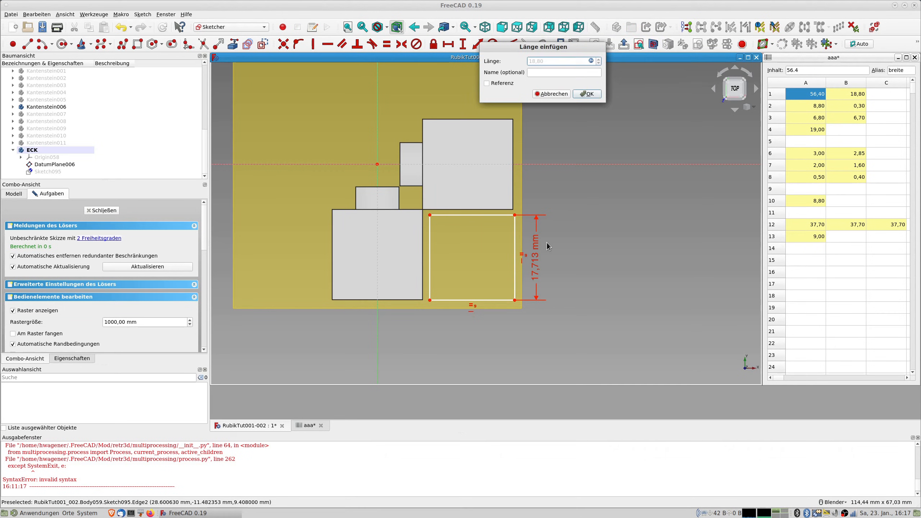
click(594, 94)
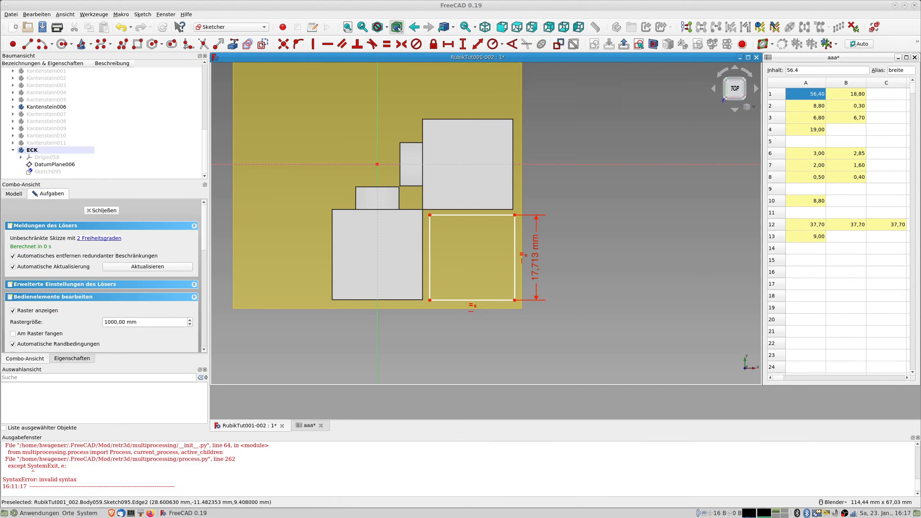
- Try to constrain the square's upper-left corner to the horizontal axis with the distance aaa.bst/2, and undo that constraint
click(426, 212)
click(390, 164)
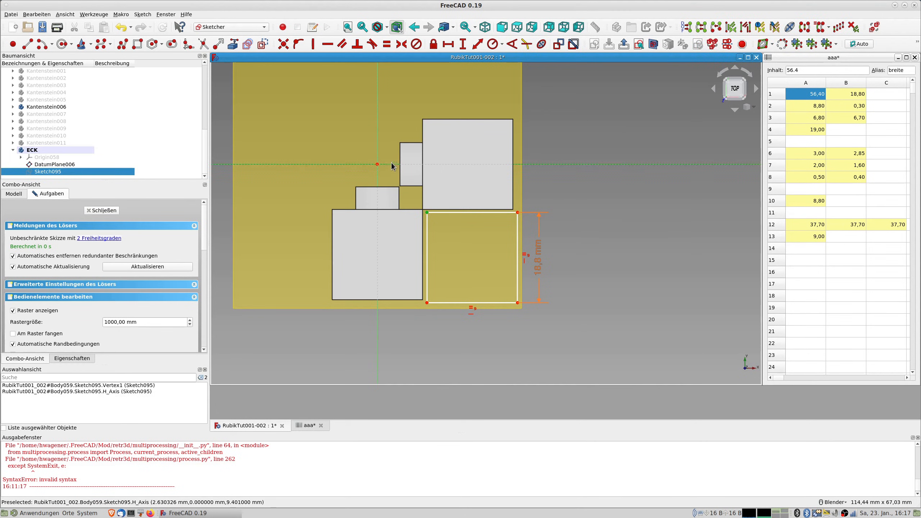
click(477, 44)
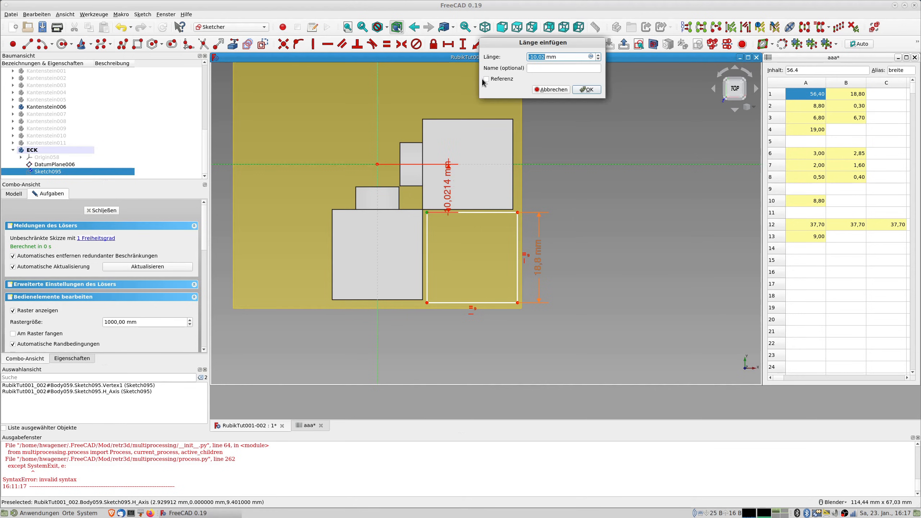
click(590, 57)
text(aaa)
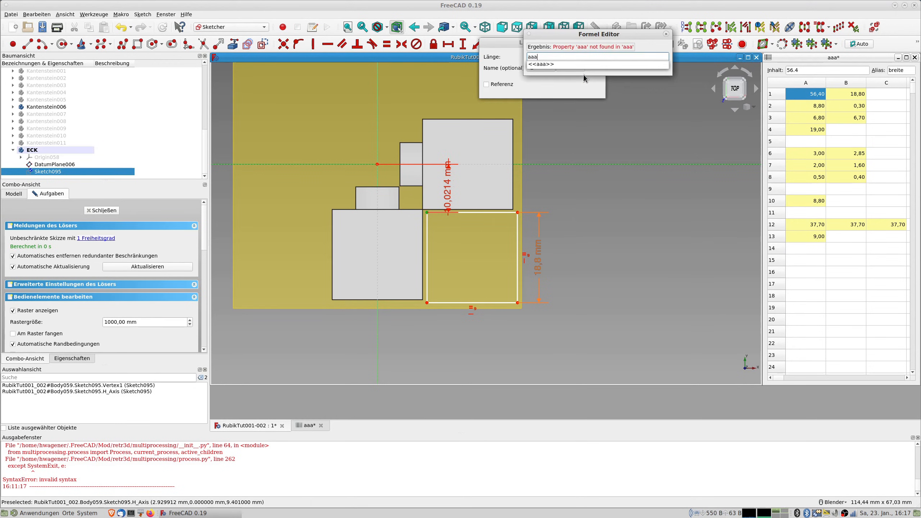
text(.bst/2)
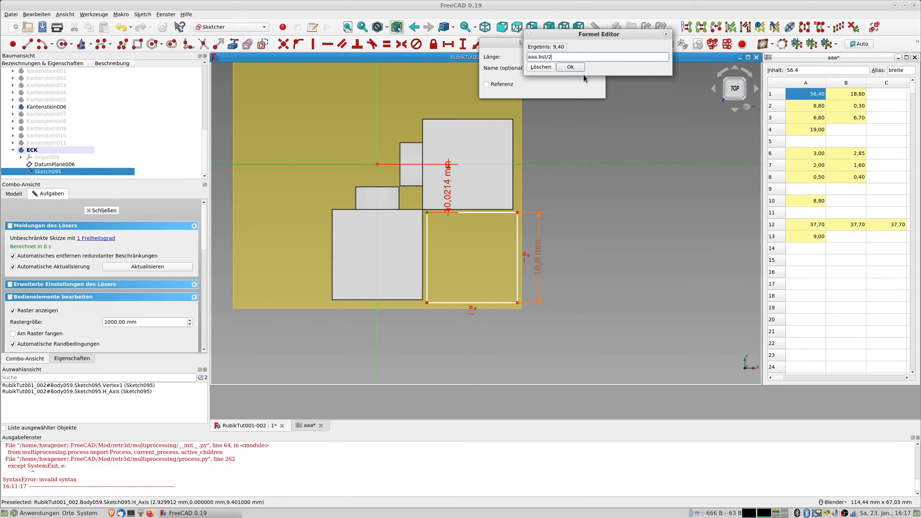
key(Return)
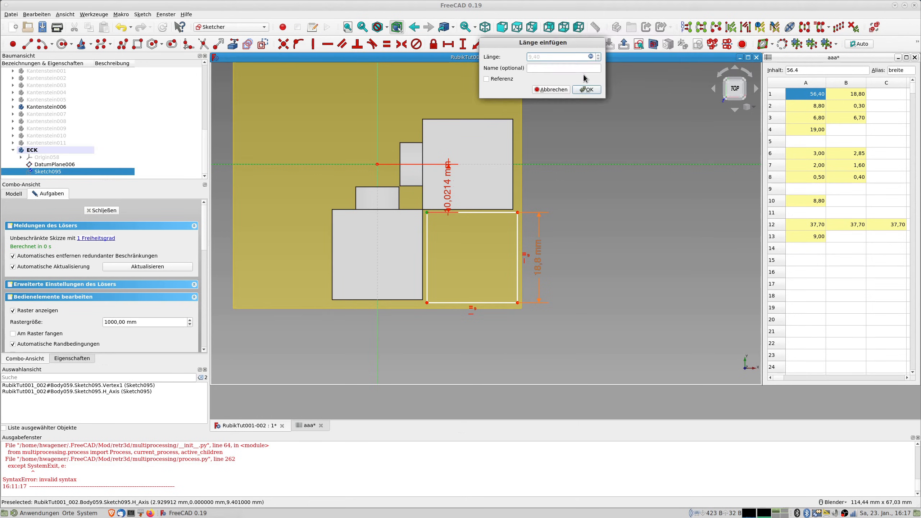
key(Tab)
key(Tab)
key(Tab)
key(Tab)
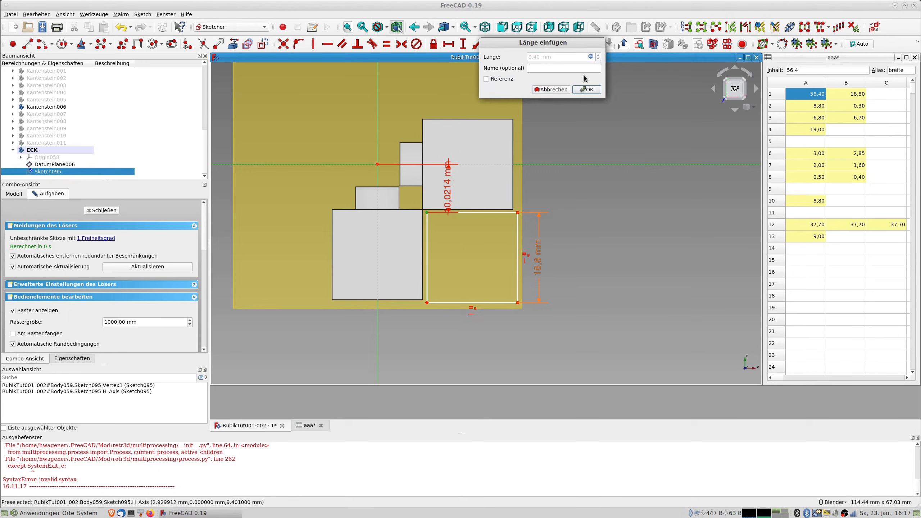
key(Return)
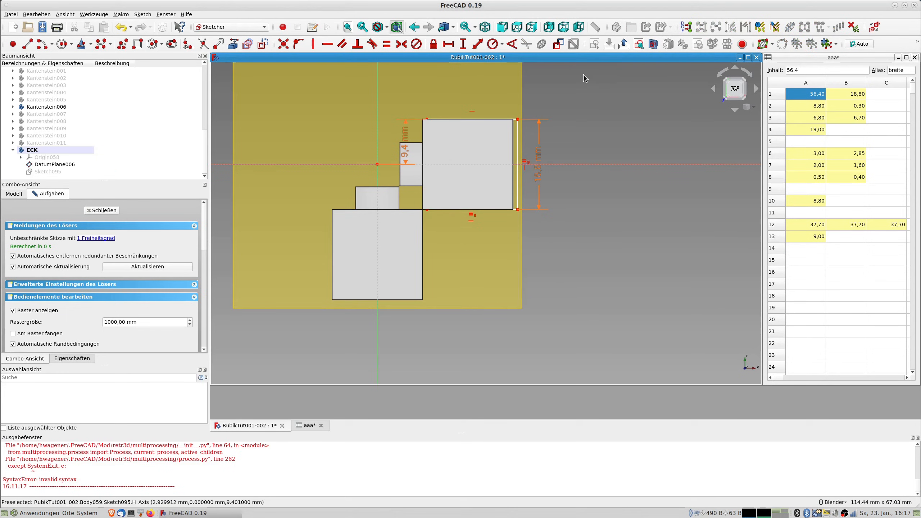
key(ctrl+z)
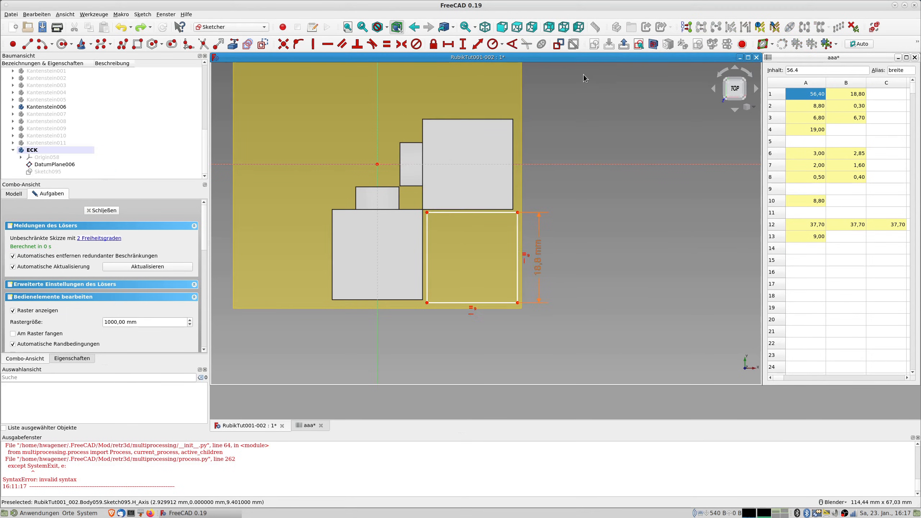
- Constrain the distance between the square's upper-left corner and the horizontal axis with the expression aaa.bst/2
click(426, 212)
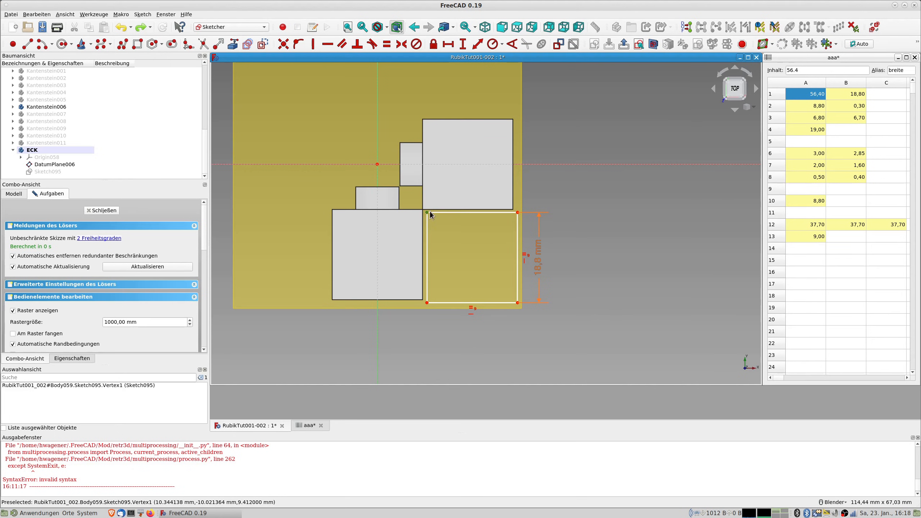
click(537, 163)
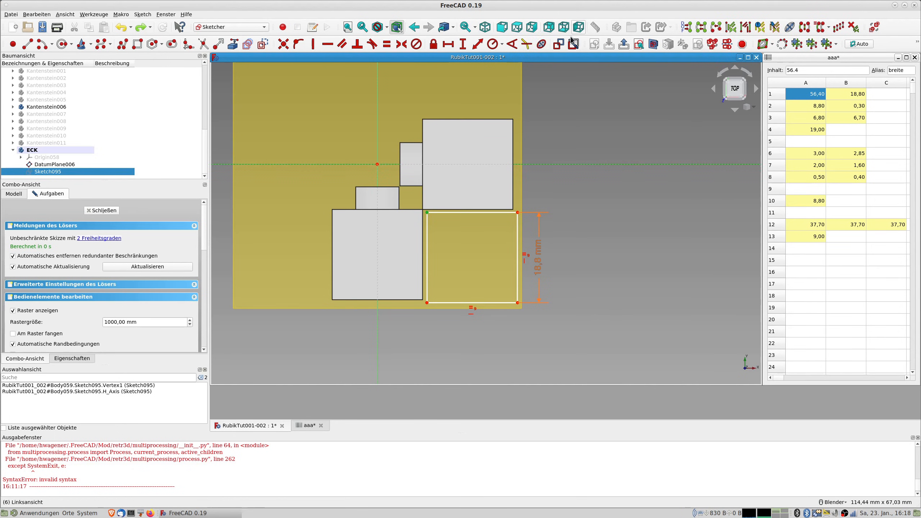
click(477, 44)
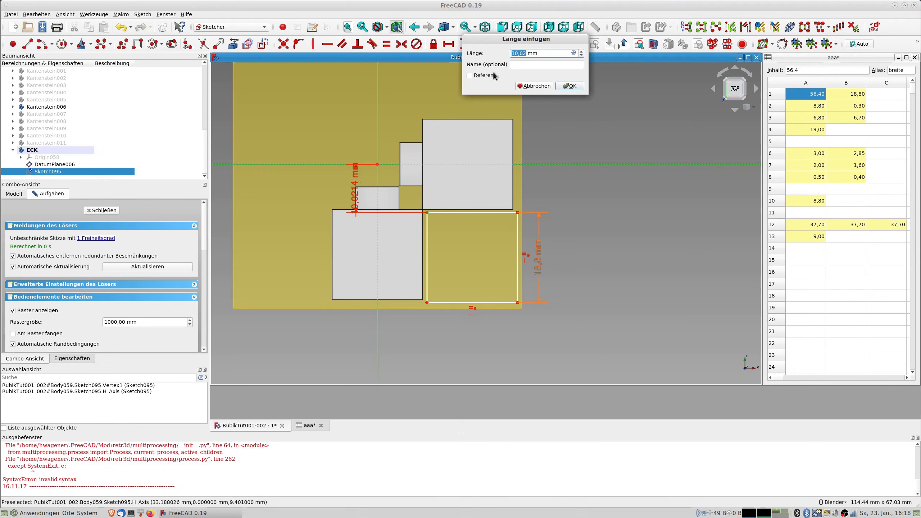
click(574, 53)
text(aaa)
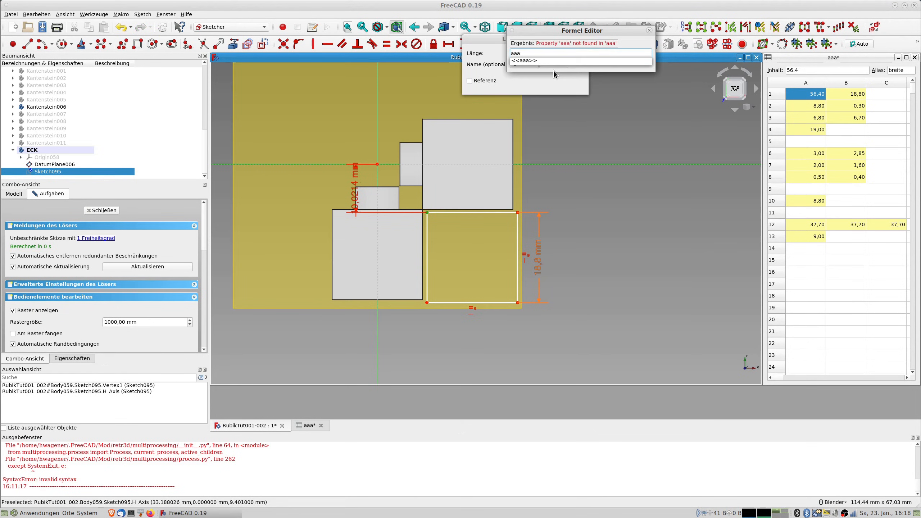
text(.bst/2)
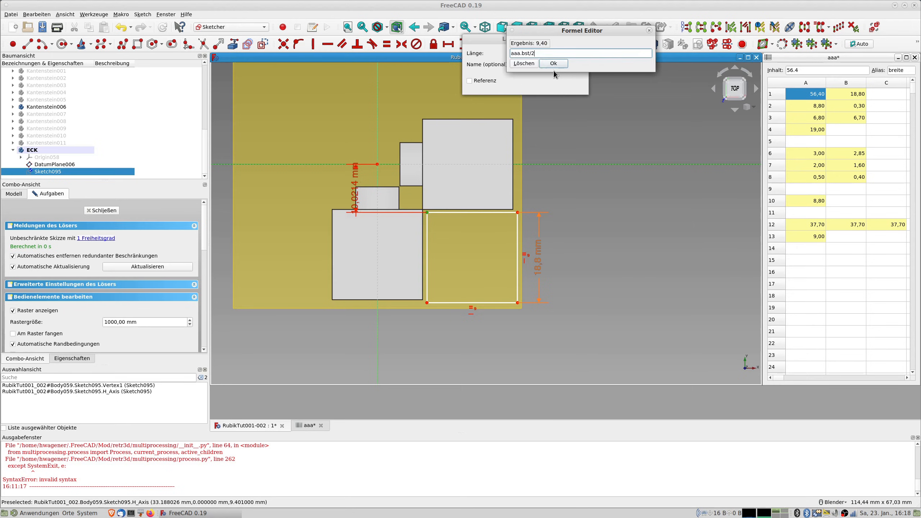
key(Return)
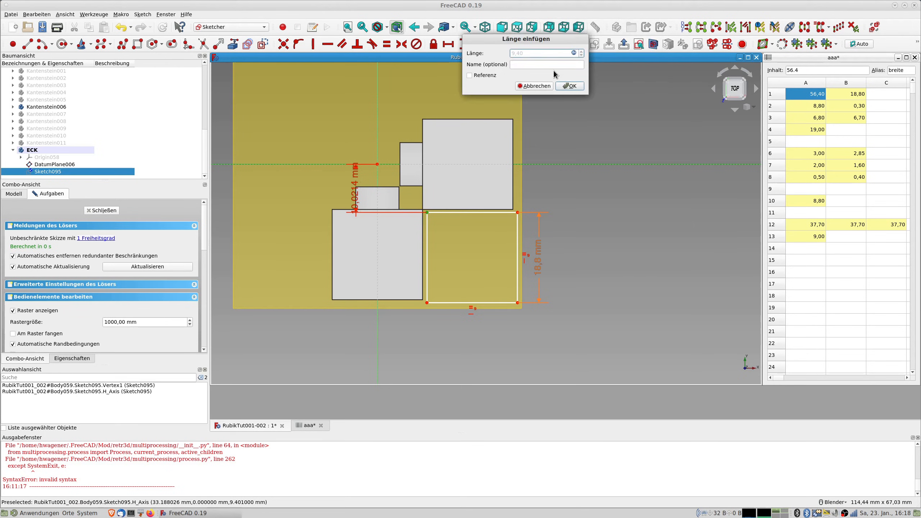
key(Tab)
key(Tab)
key(Tab)
key(Tab)
key(Return)
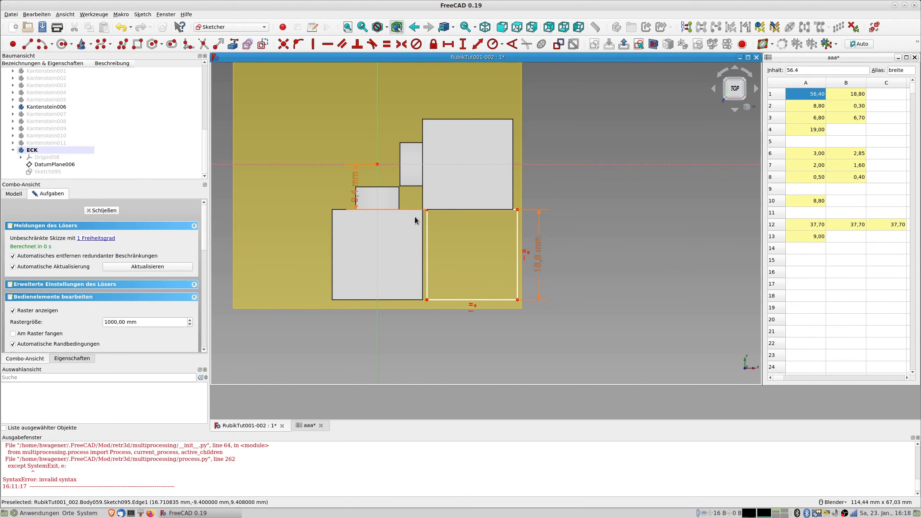
- Constrain the horizontal distance from the square's upper-left corner to the vertical axis with the expression aaa.bst/2
click(427, 208)
click(377, 148)
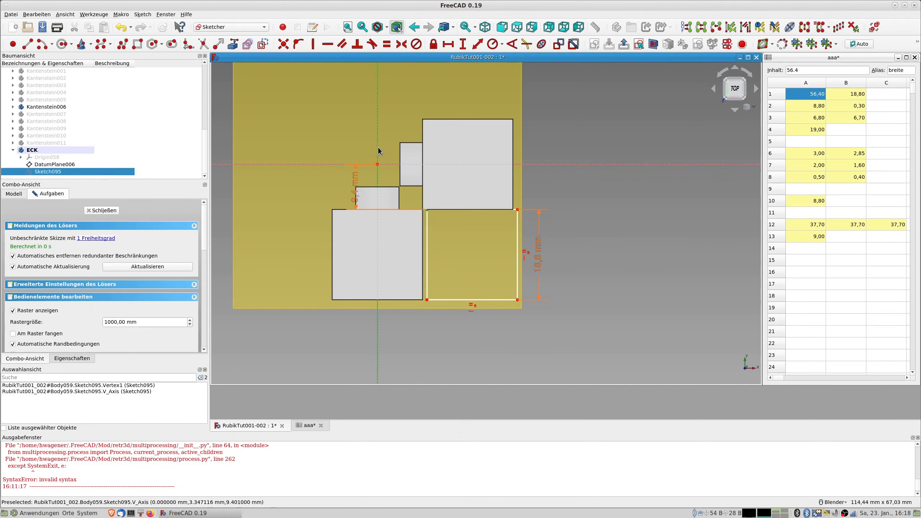
click(449, 44)
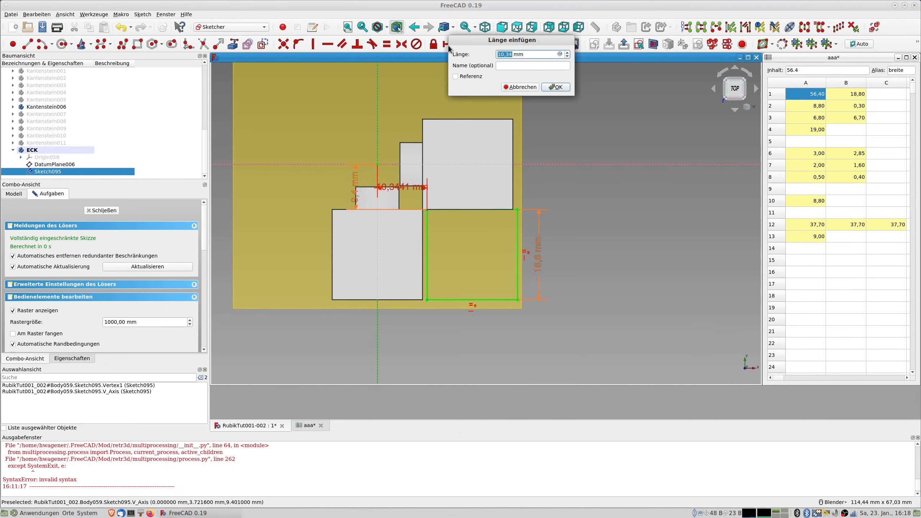
click(559, 53)
text(aaa.bst/2)
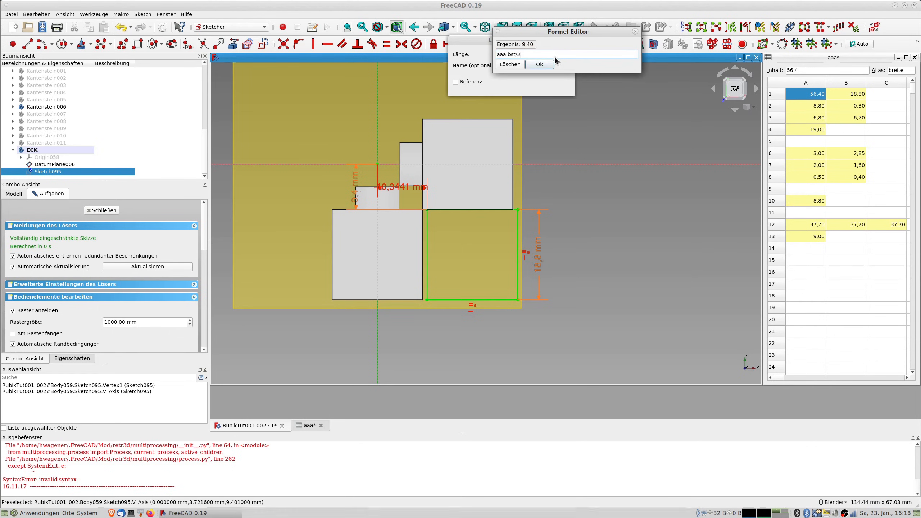
key(Return)
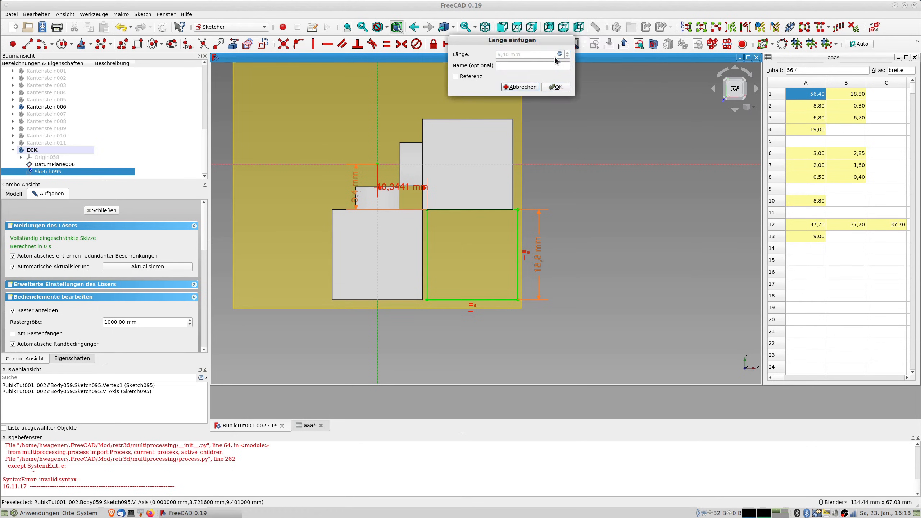
key(Return)
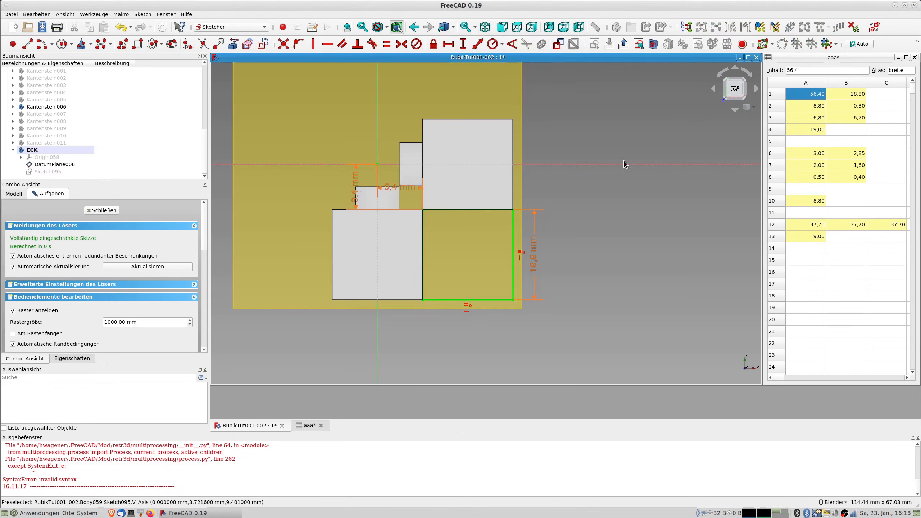
- Finish the square sketch and pad it with its length set by the expression aaa.bst
scroll(502, 276, up, 2)
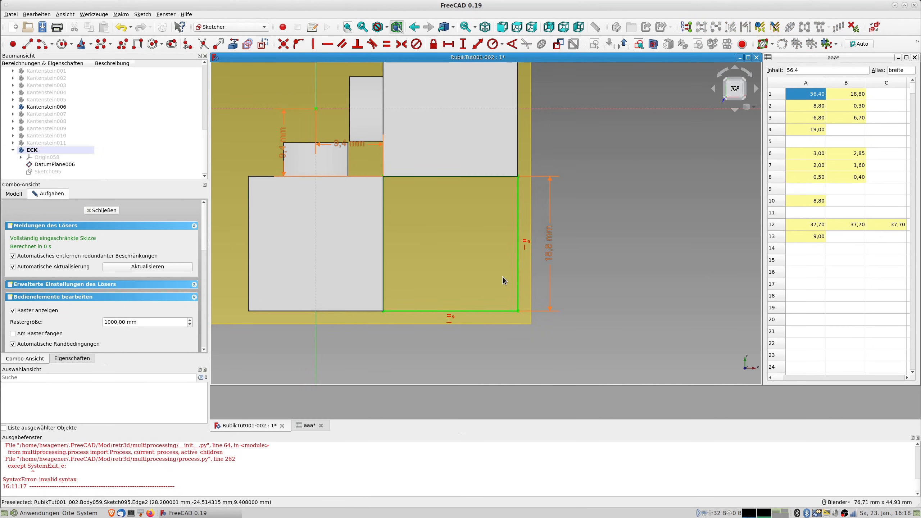
click(109, 210)
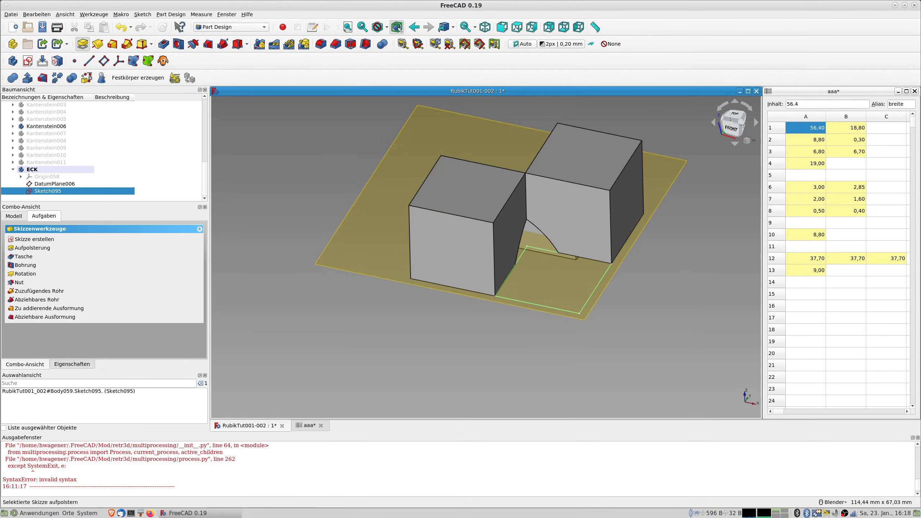
click(82, 43)
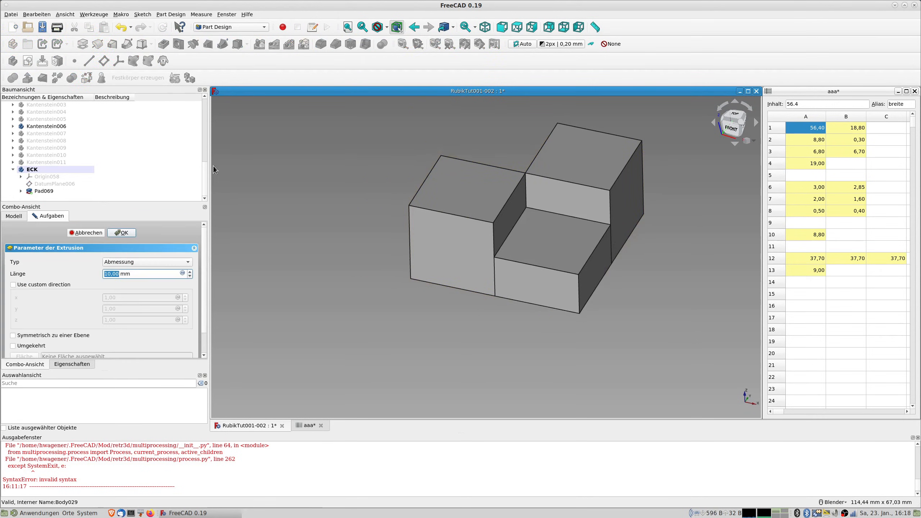
click(182, 274)
text(aaa.bst)
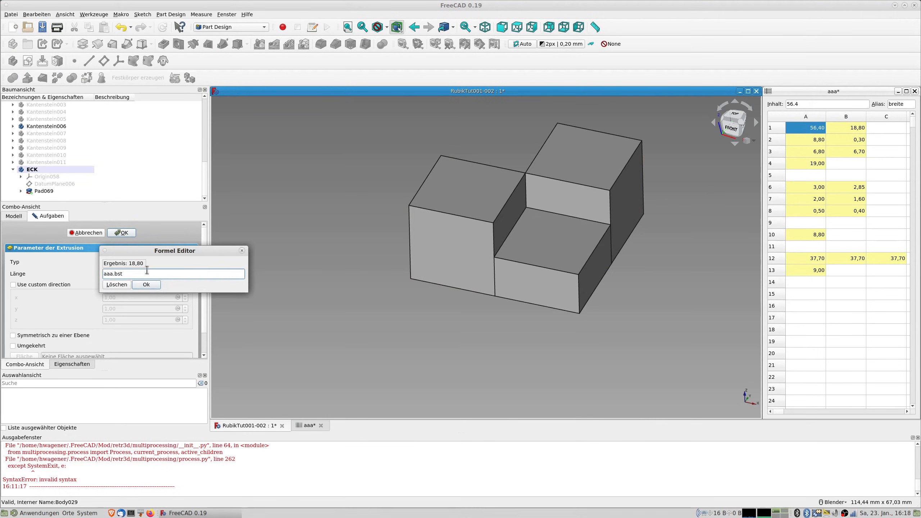
key(Return)
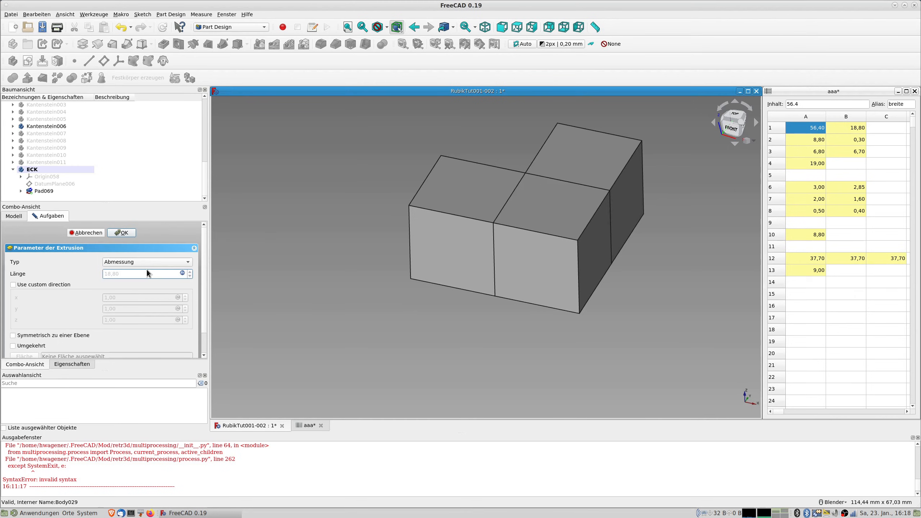
- Enter 11 in cell A15 of the aaa spreadsheet and give the cell the alias bkz
middle_drag(439, 322, 670, 208)
middle_drag(359, 356, 335, 220)
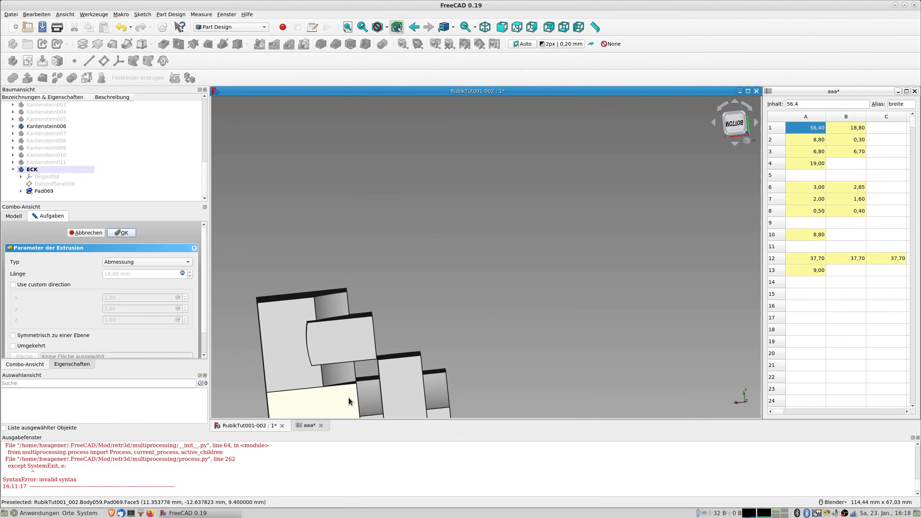
middle_drag(349, 401, 396, 394)
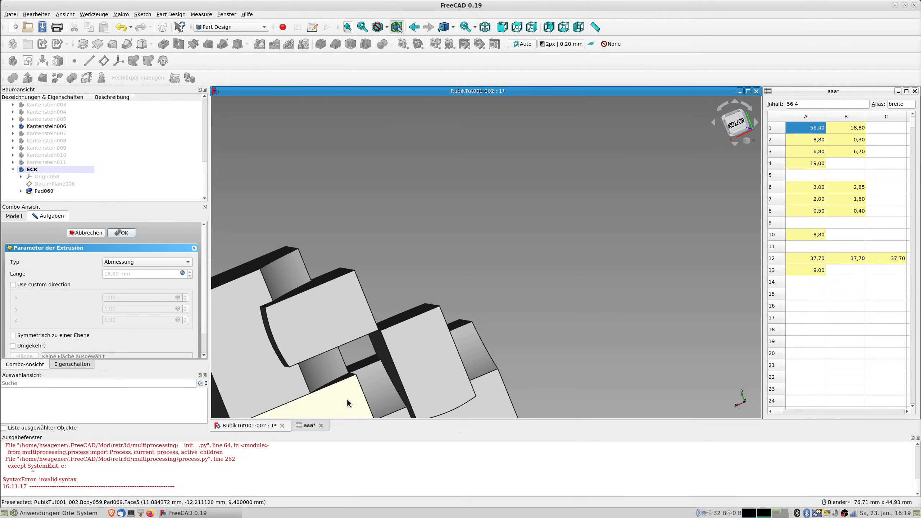
scroll(347, 398, down, 3)
scroll(330, 387, up, 2)
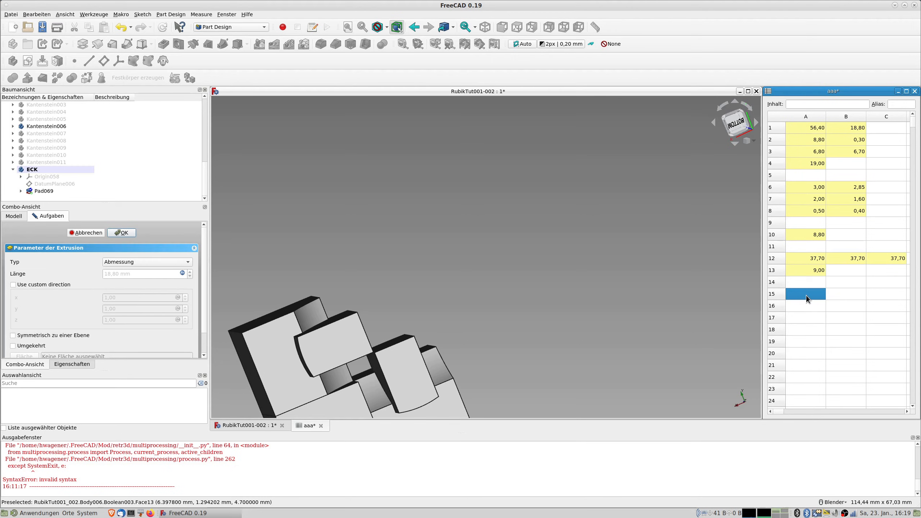
text(11)
right_click(805, 294)
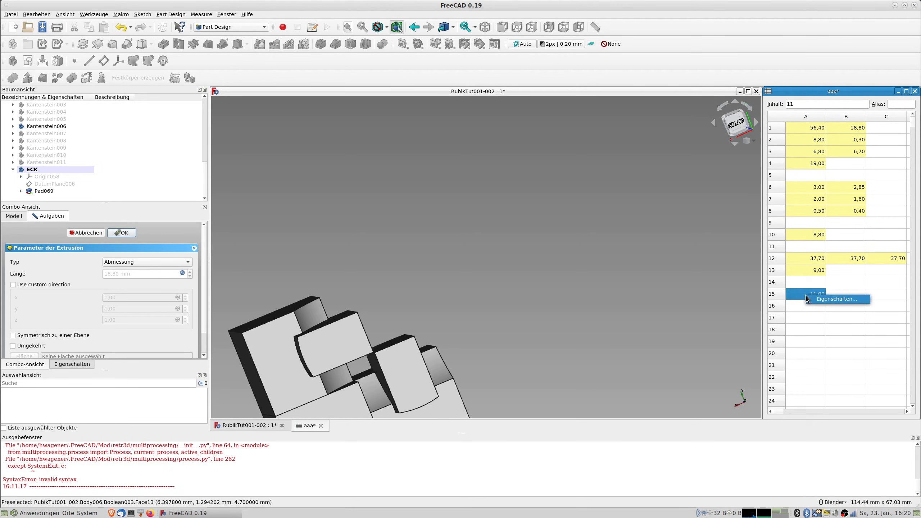
click(827, 300)
click(524, 213)
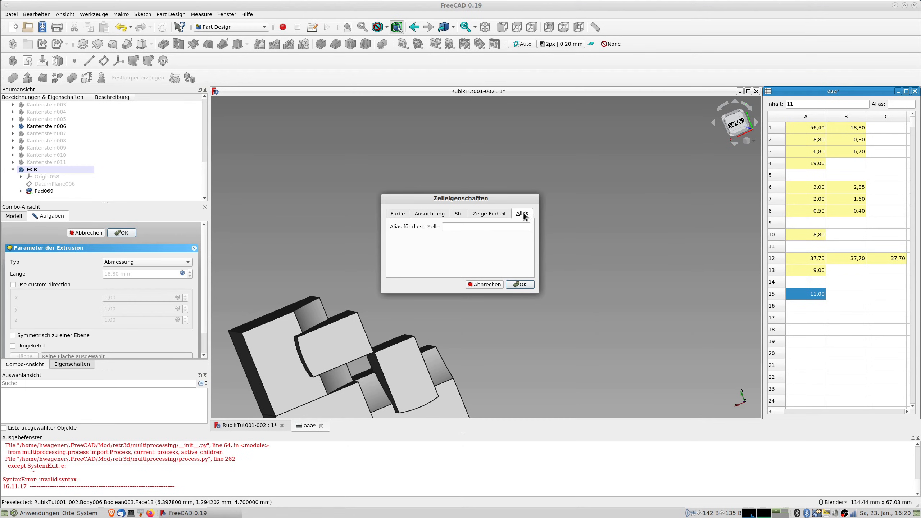
click(469, 228)
text(bkz)
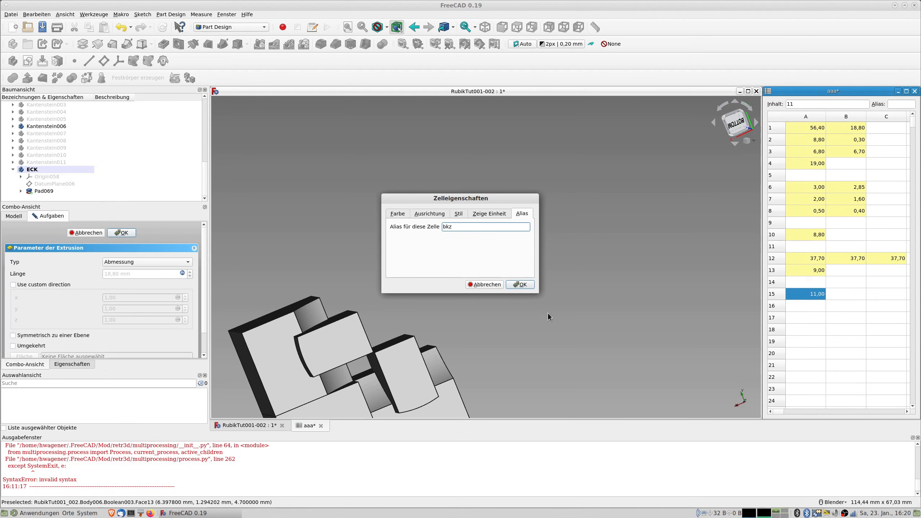
click(524, 284)
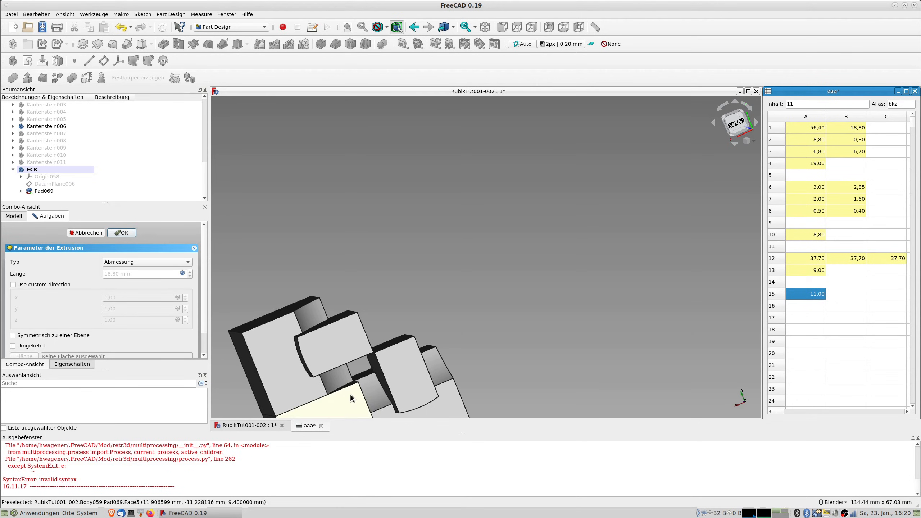
- Work out a halved dimension with the calculator and enter 4,75 in cell A16 of the spreadsheet
scroll(351, 398, down, 2)
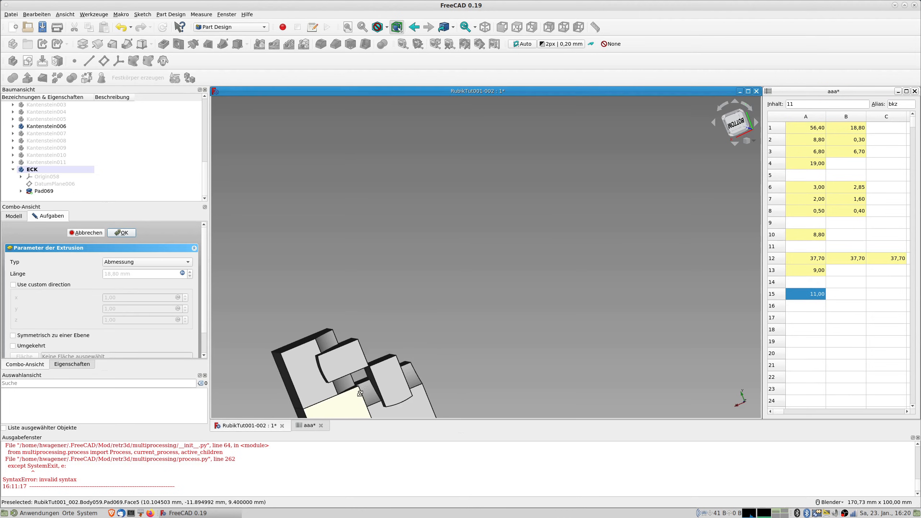
scroll(359, 395, down, 2)
shift+middle_drag(354, 387, 377, 307)
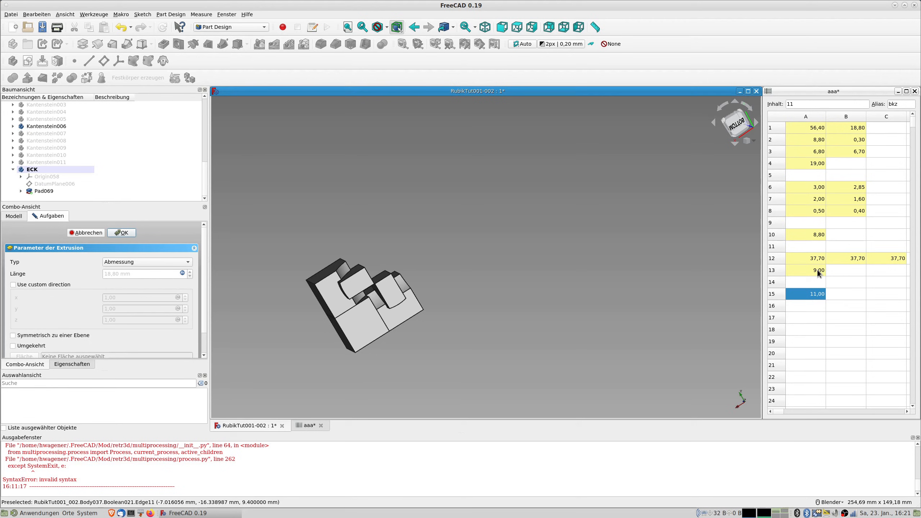
click(804, 305)
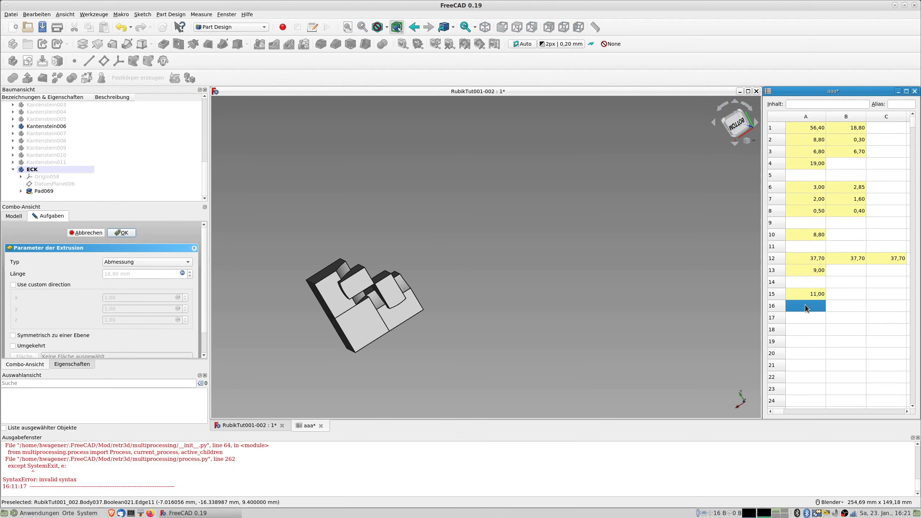
key(XF86Calculator)
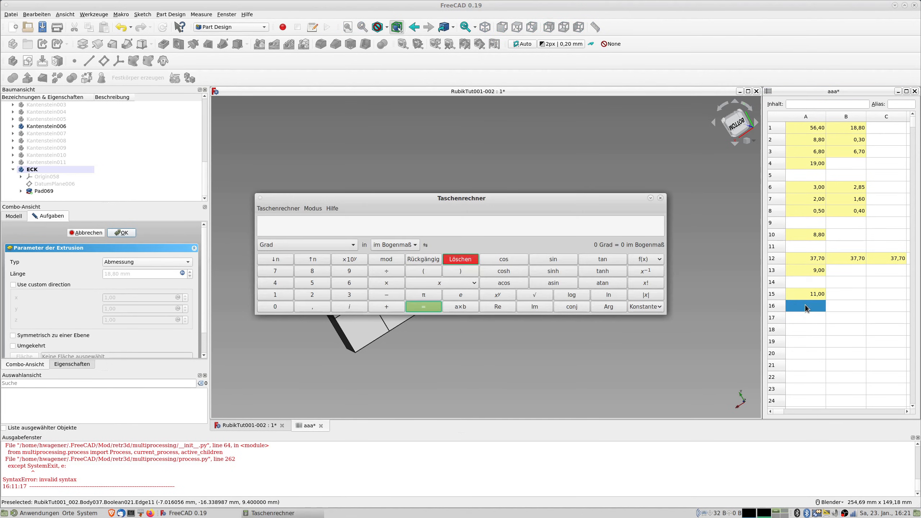
text(18,8)
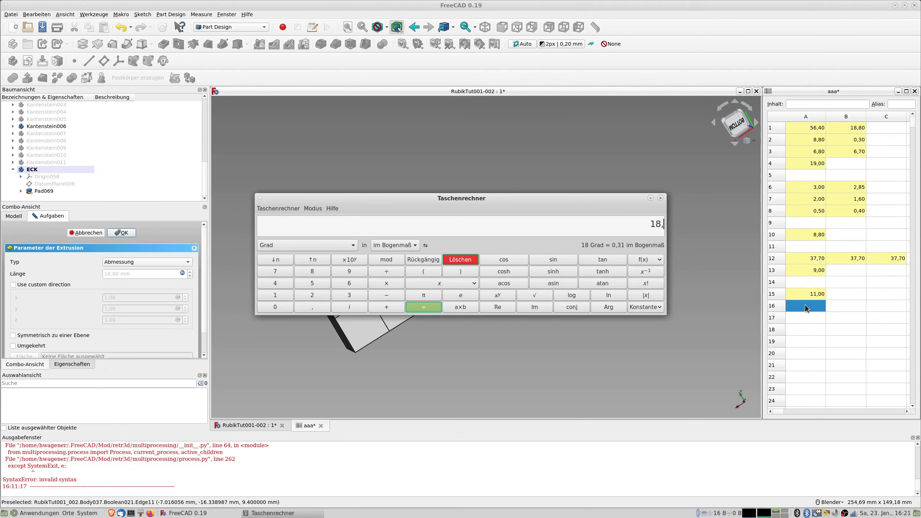
key(BackSpace)
key(BackSpace)
key(BackSpace)
key(BackSpace)
text(9,8/2)
key(Return)
click(805, 305)
text(4,75)
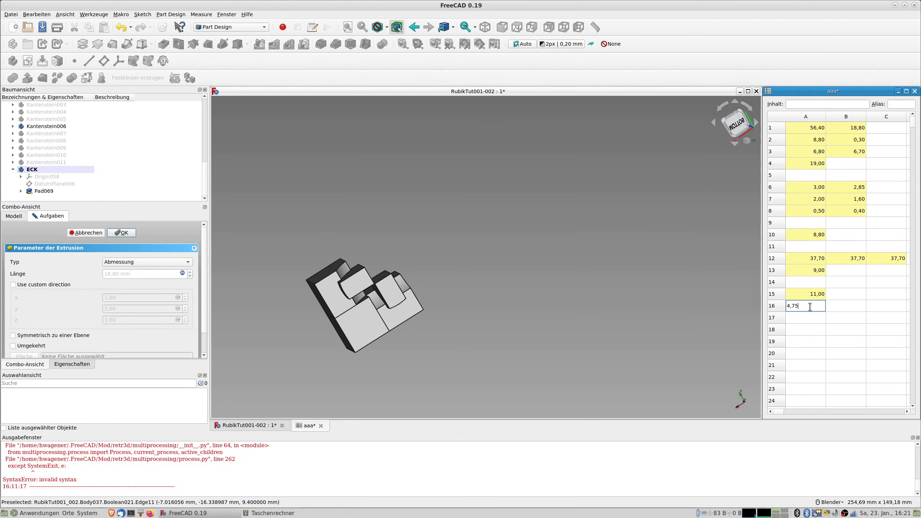
key(Return)
- Give cell A16 the alias bkz2
right_click(814, 308)
click(823, 311)
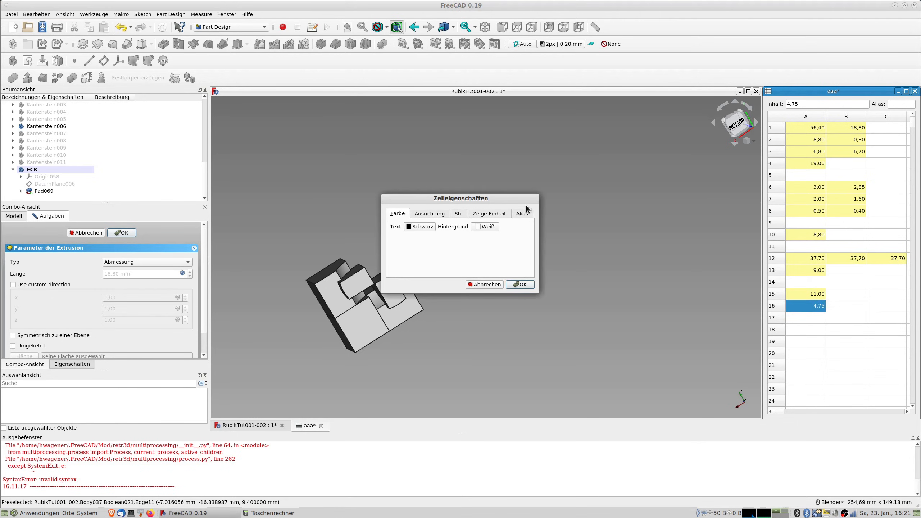
click(520, 214)
click(475, 228)
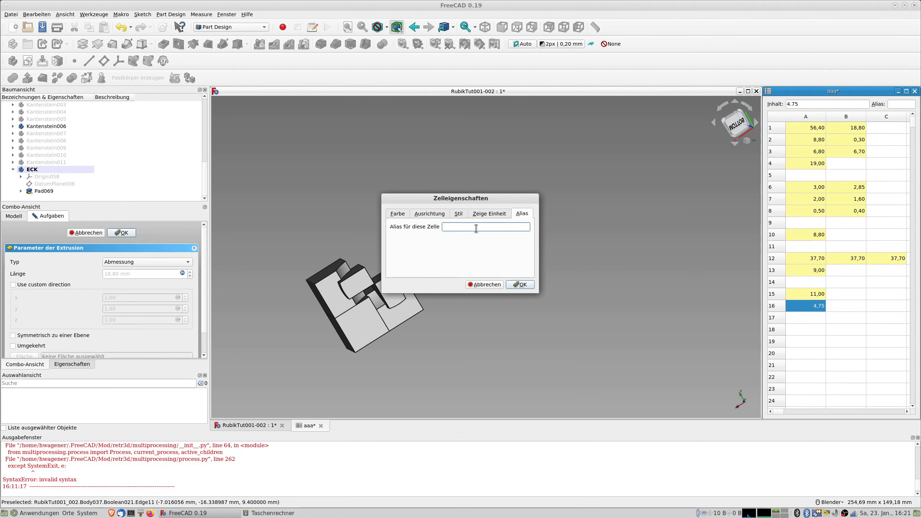
text(b)
text(kz3)
key(BackSpace)
key(Escape)
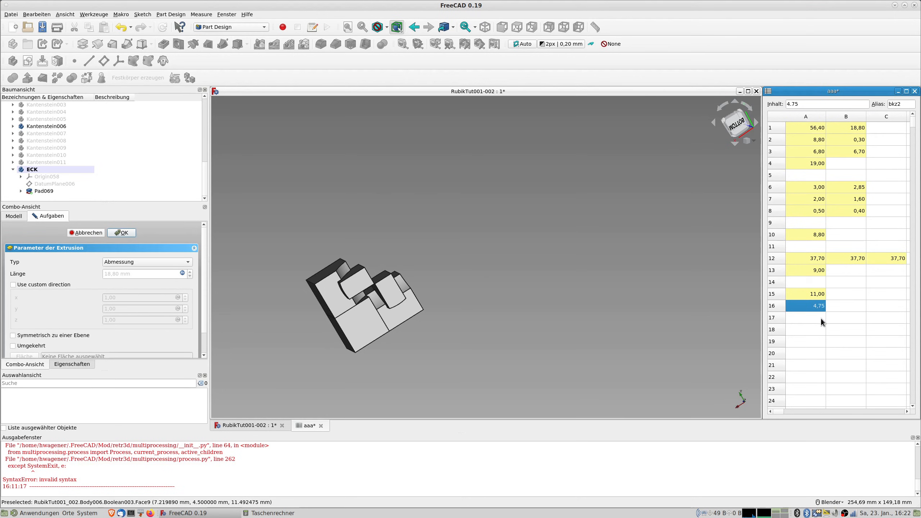
- Recheck the bkz entry in cell A15 and accept the pad of the corner piece
click(821, 317)
click(817, 293)
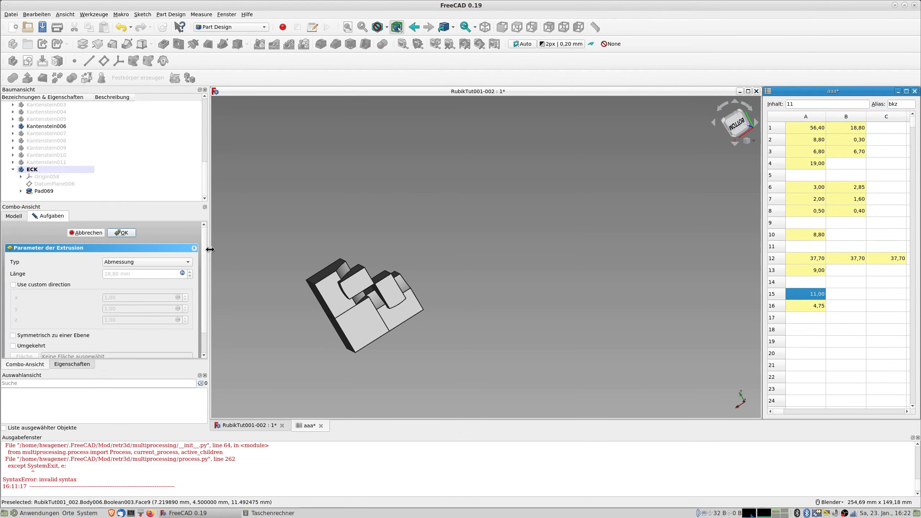
click(123, 233)
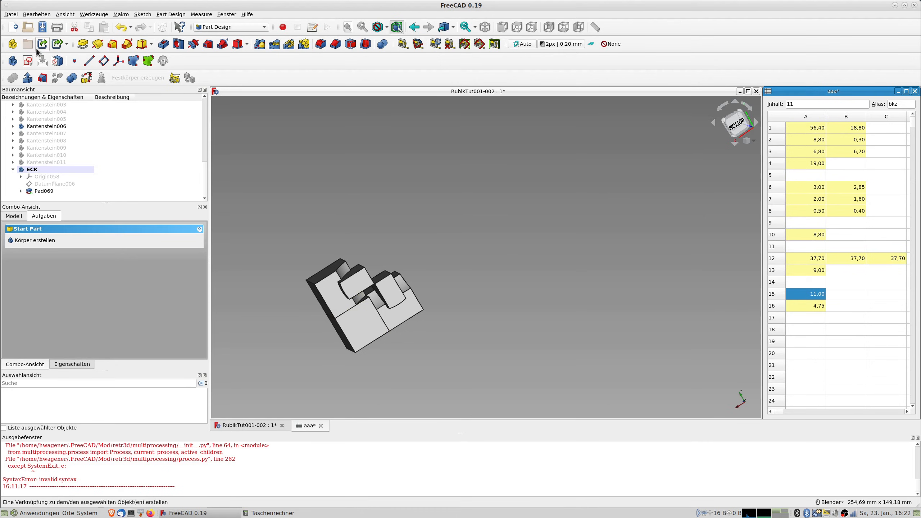
- Create a new body and add a datum plane attached to that body's XY plane
click(13, 60)
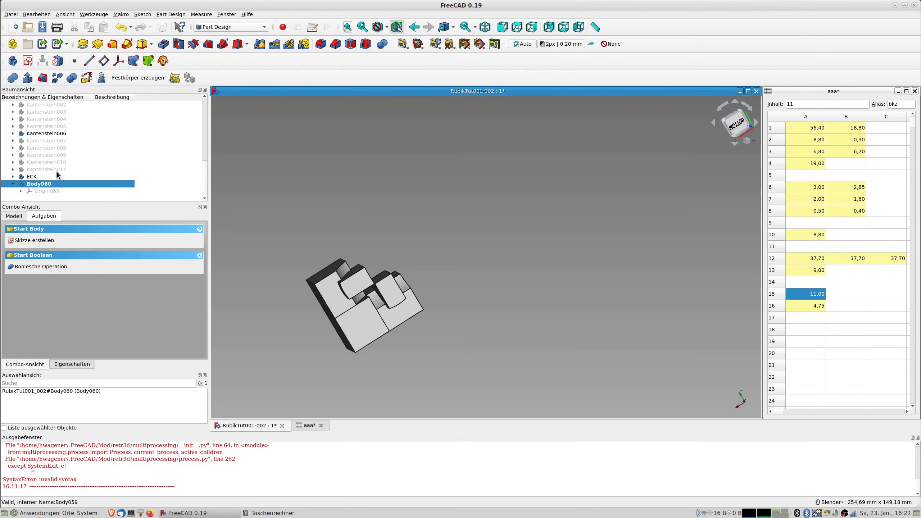
click(104, 61)
middle_drag(446, 262, 248, 217)
click(54, 191)
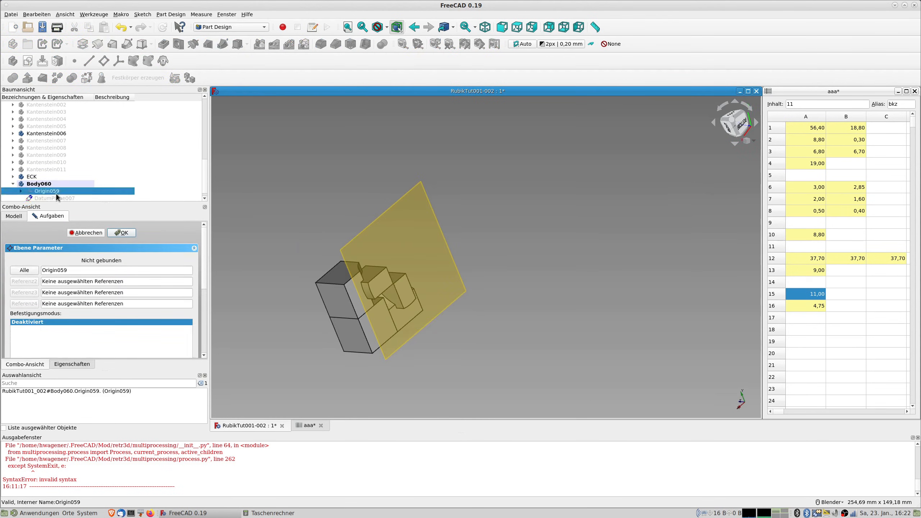
middle_drag(309, 286, 218, 251)
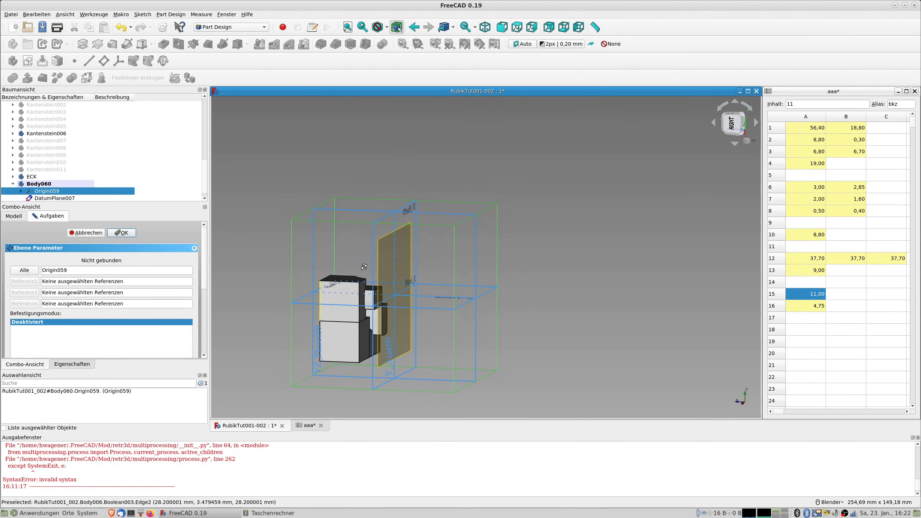
click(24, 270)
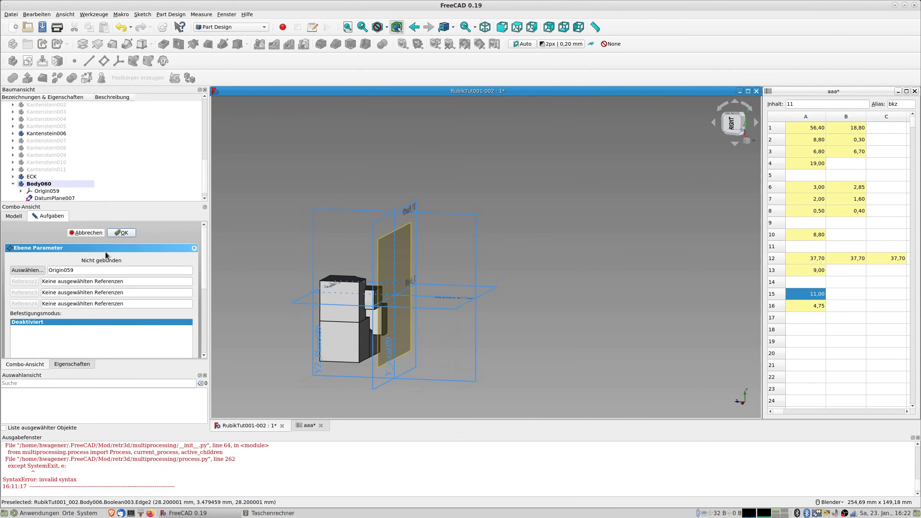
click(377, 223)
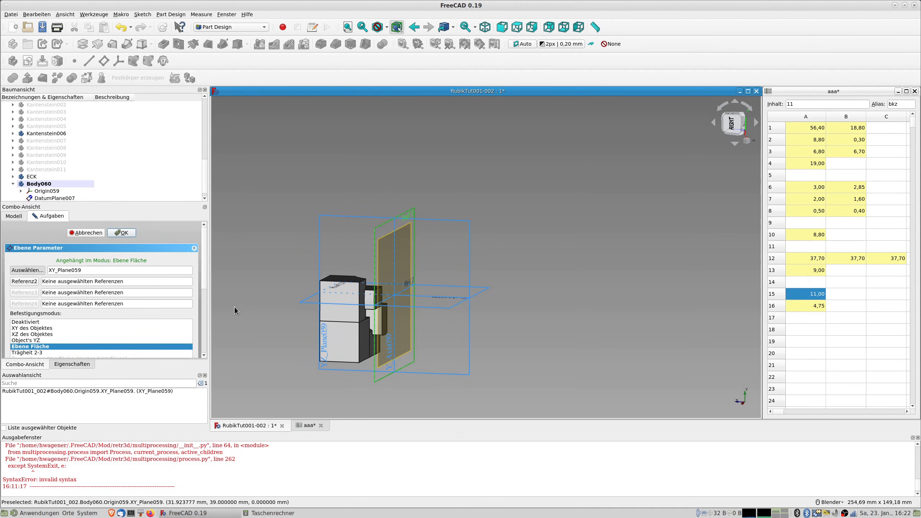
- Offset the new datum plane in the z-direction with the expression aaa.breite/2-aaa.bst and accept the plane
middle_drag(309, 307, 338, 308)
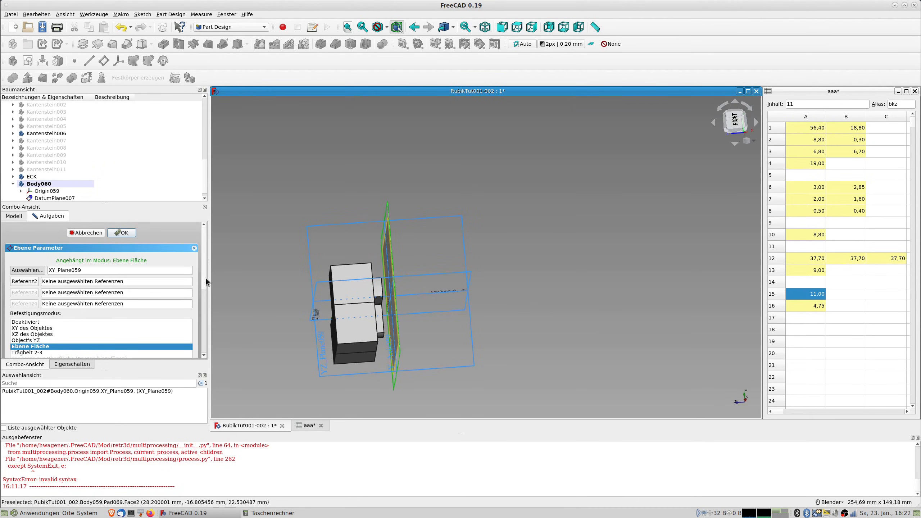
drag(206, 278, 205, 341)
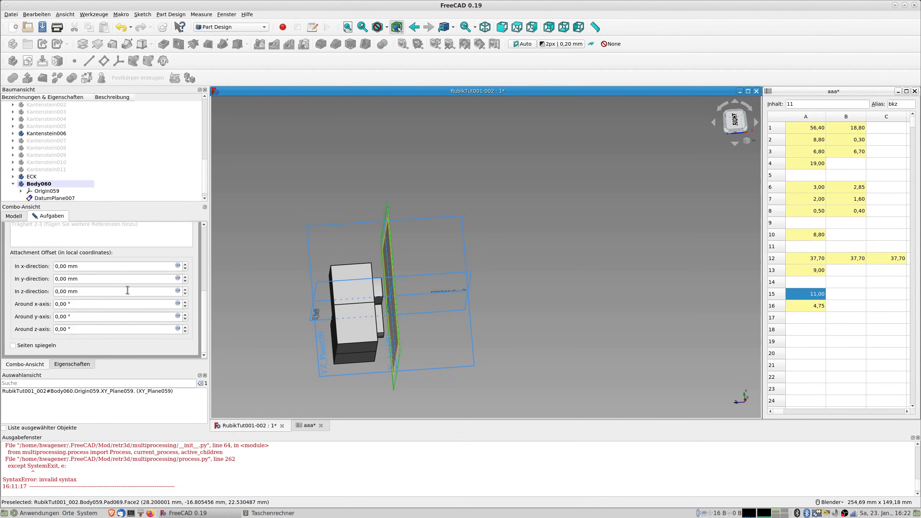
click(178, 291)
text(a)
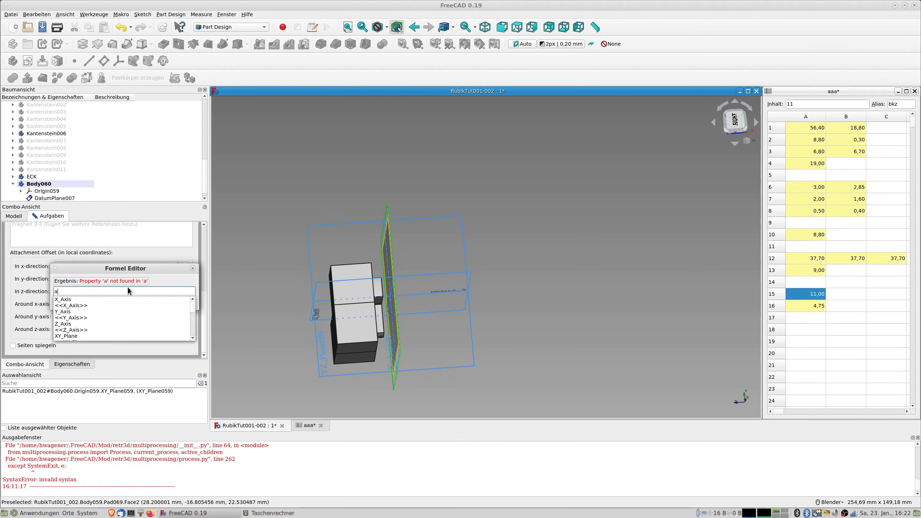
text(aa.breite)
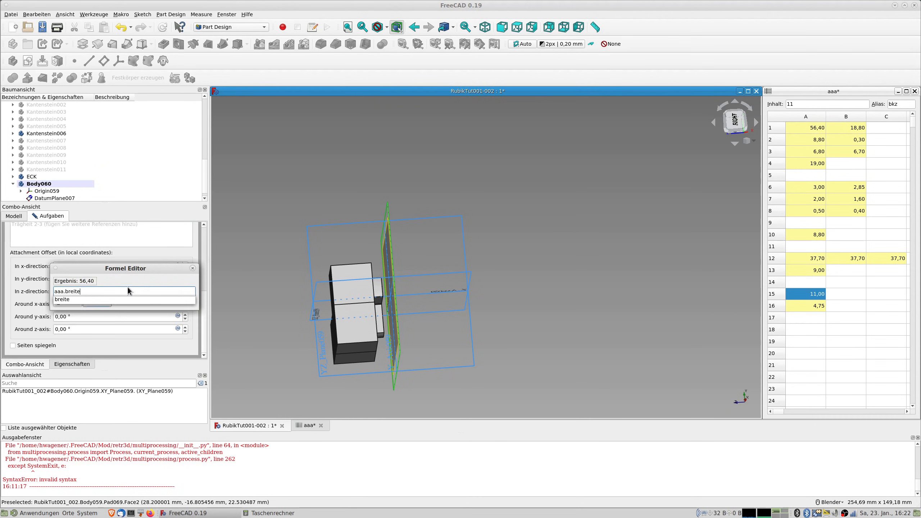
text(/2-a)
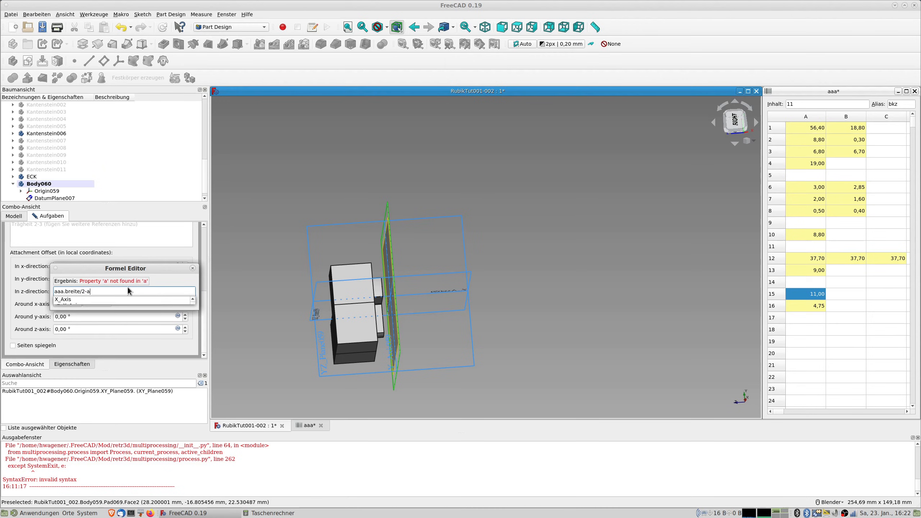
text(aa.bst)
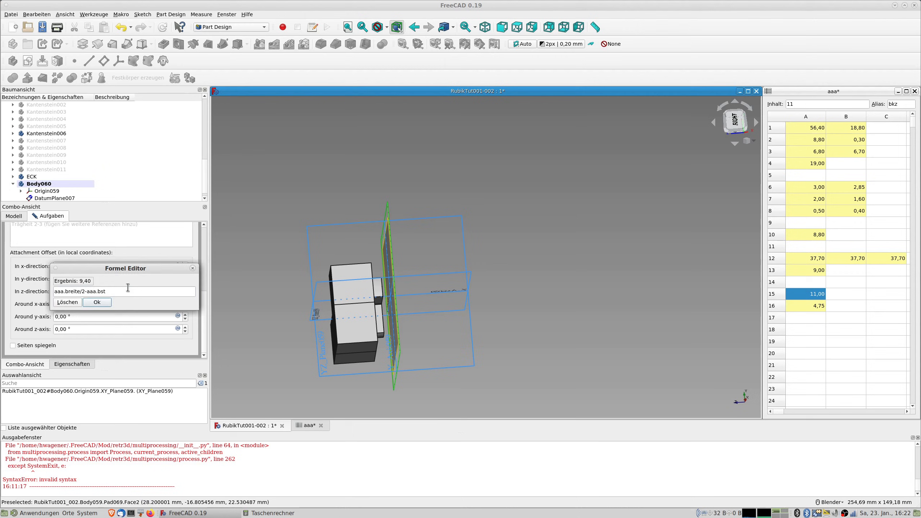
key(Return)
middle_drag(280, 324, 384, 340)
middle_drag(367, 282, 361, 271)
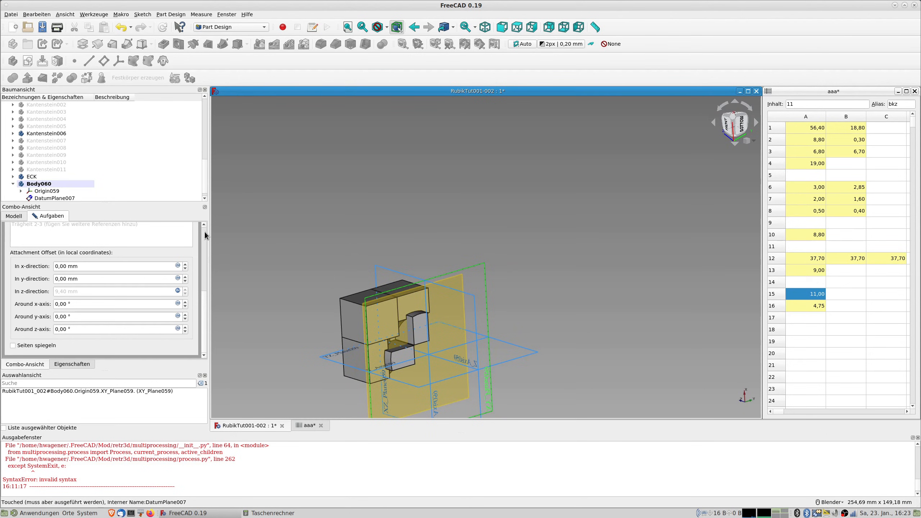
scroll(205, 235, up, 5)
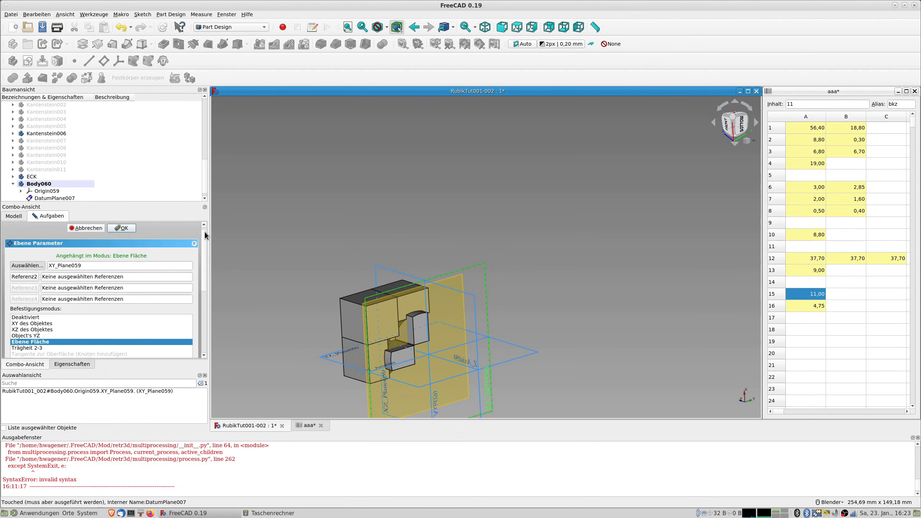
click(124, 228)
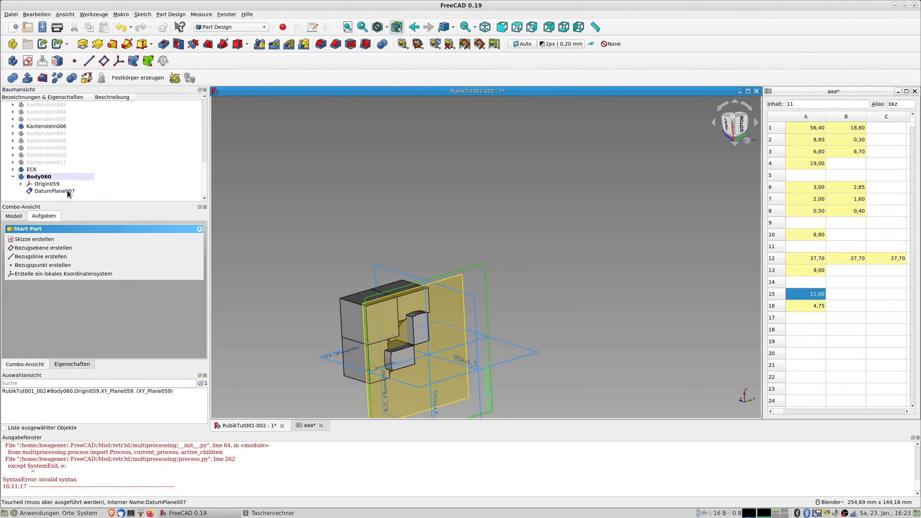
- Start a sketch on the new body's datum plane
click(69, 193)
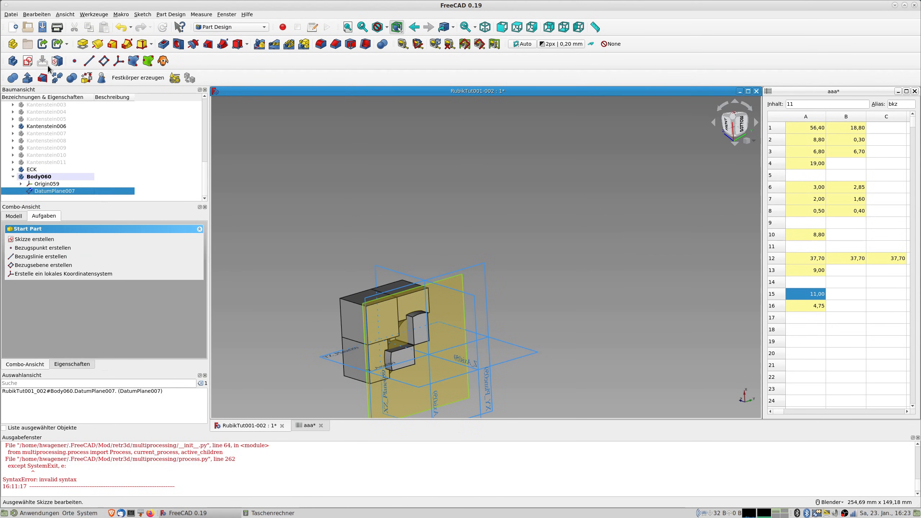
- Create a sketch on DatumPlane007 of Body060 and close it while still empty
click(28, 61)
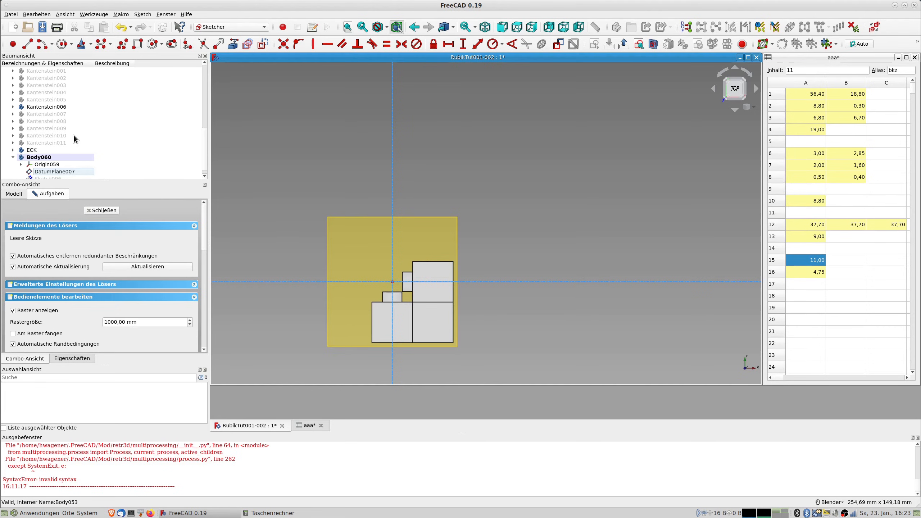
click(34, 152)
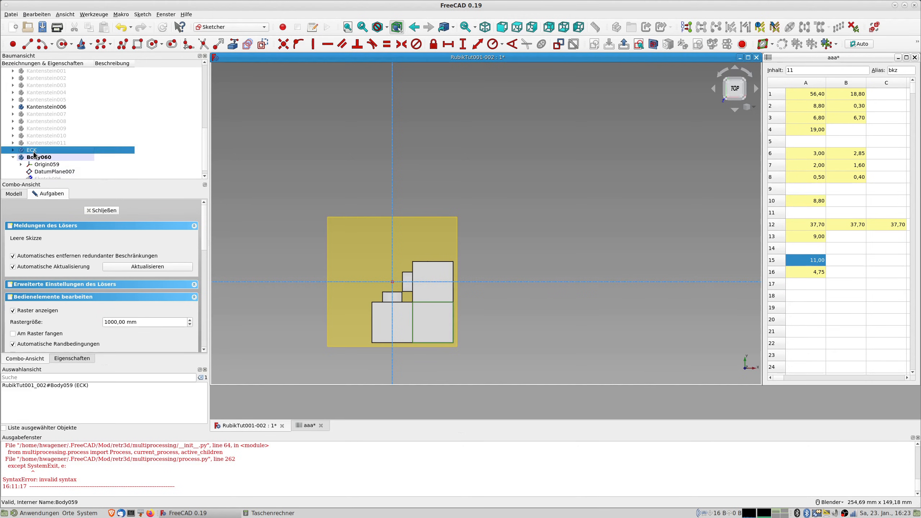
click(101, 211)
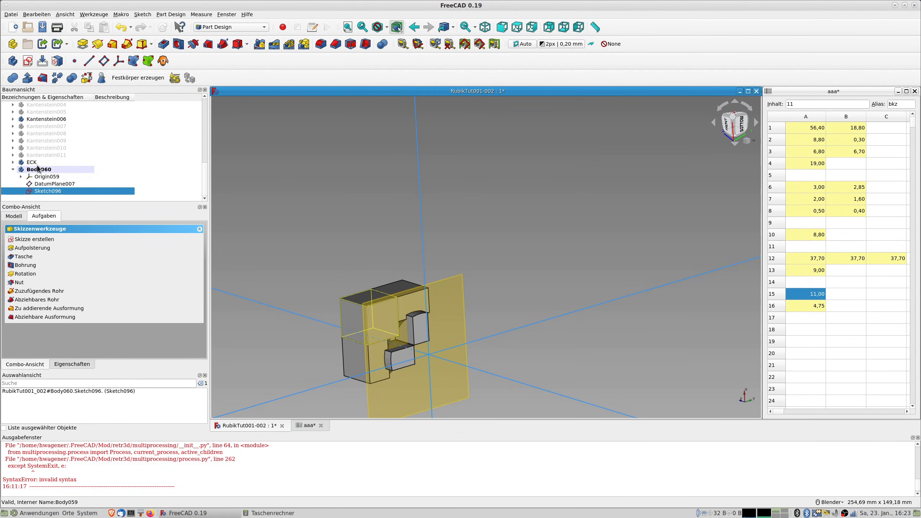
- Set the display transparency of the ECK body to 56
right_click(36, 163)
click(61, 186)
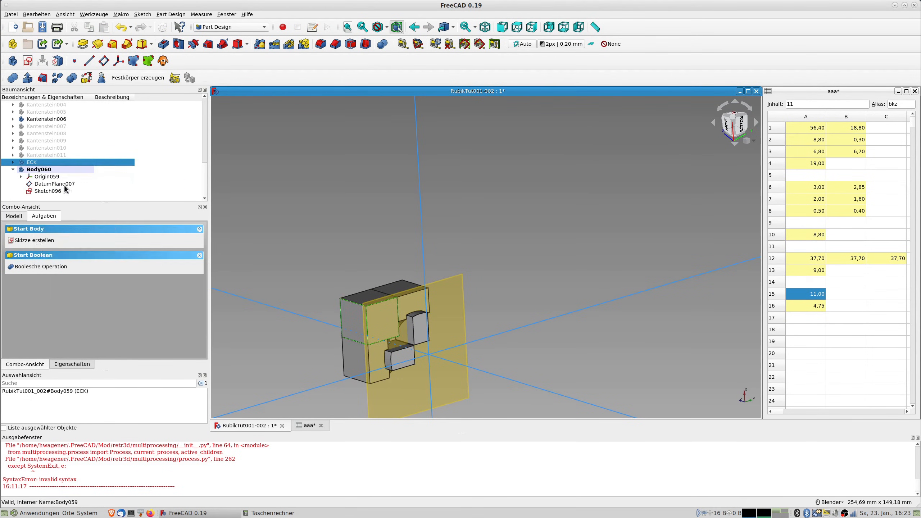
scroll(80, 337, down, 3)
drag(18, 310, 99, 311)
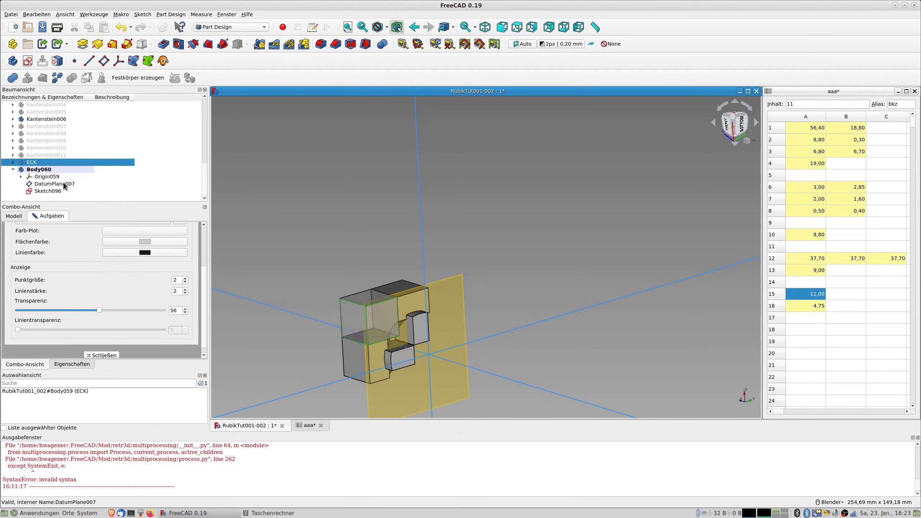
- Set the display transparency of Kantenstein006 to 60 and that of Kantenstein to 68
click(54, 122)
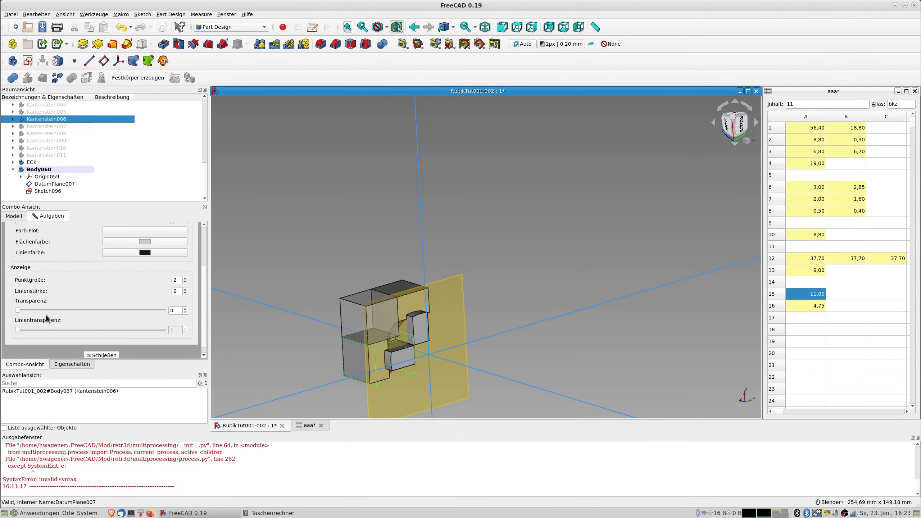
drag(19, 311, 104, 311)
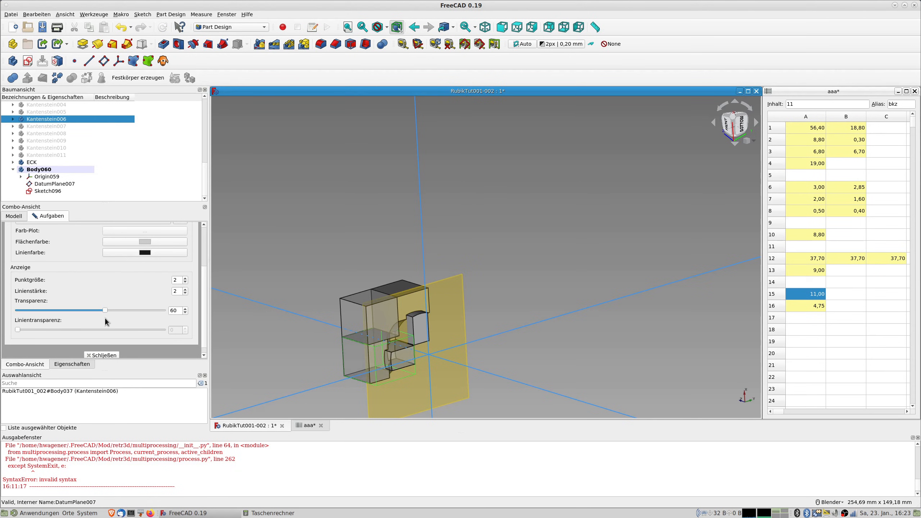
scroll(82, 125, up, 4)
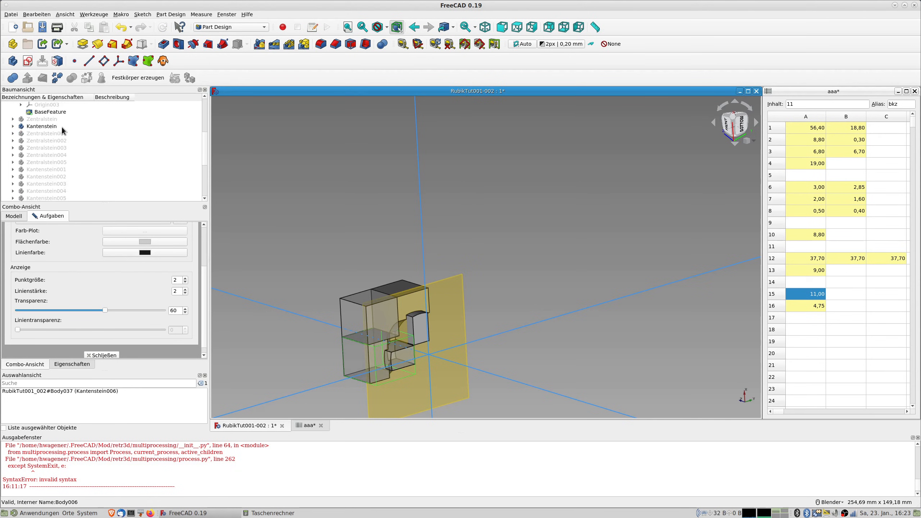
click(43, 128)
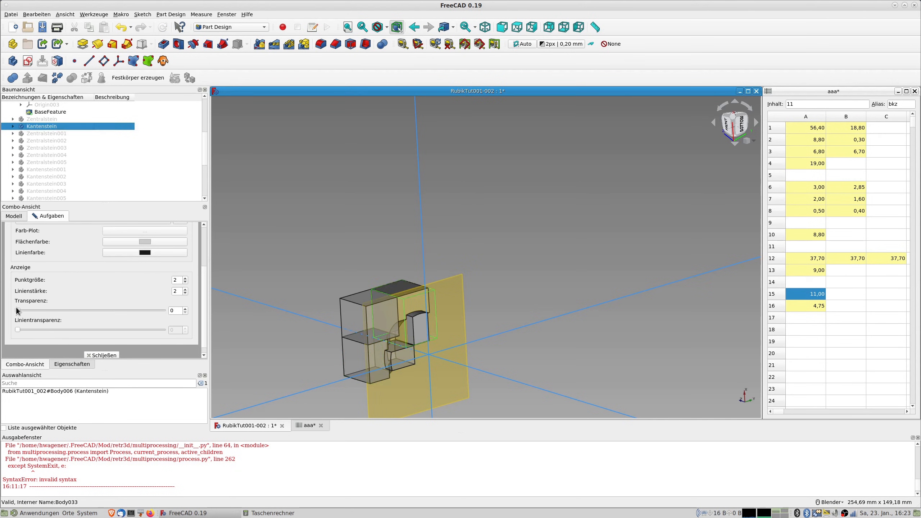
drag(17, 310, 116, 311)
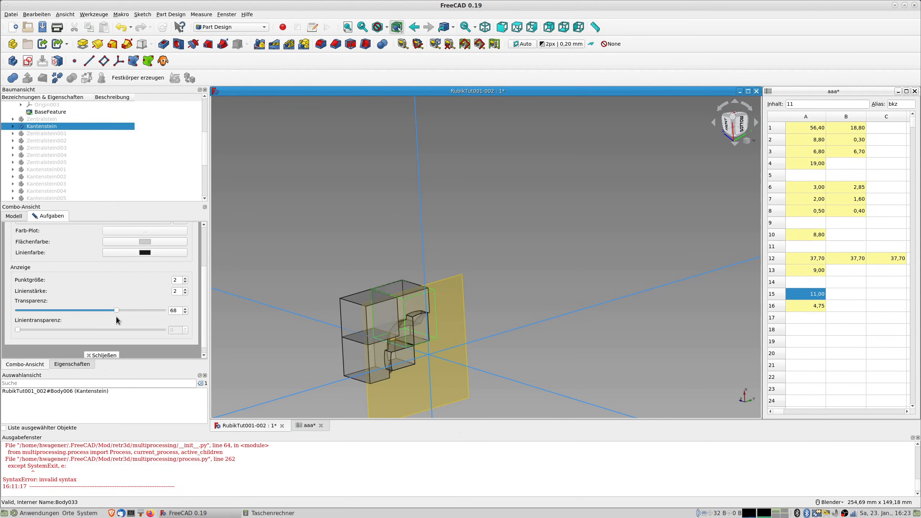
- Reopen Sketch096 and draw a rectangle over the inner corner where the pieces meet, with its lower-right corner at about (16.7, -15.9) mm
scroll(73, 188, down, 4)
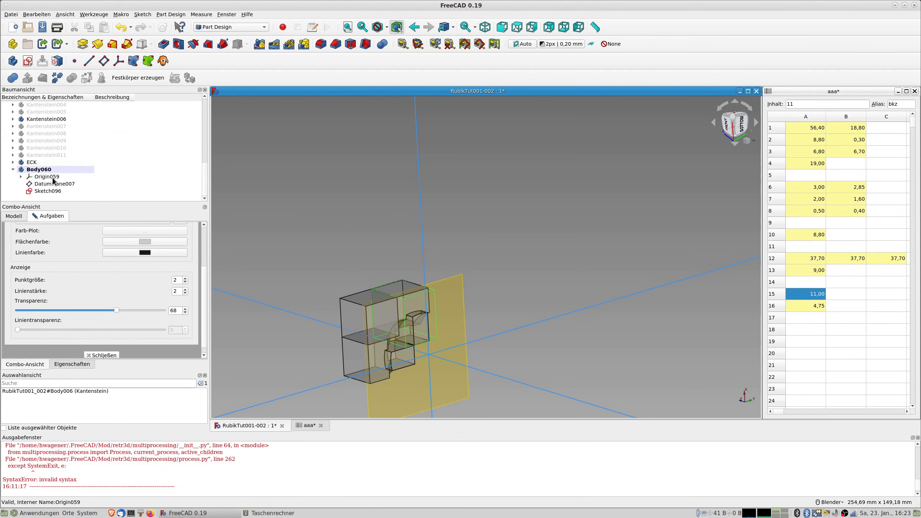
double_click(48, 191)
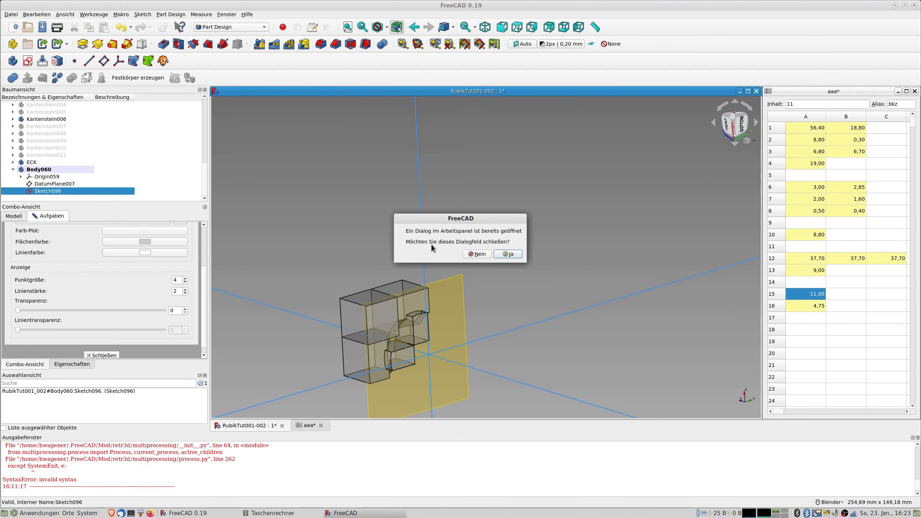
click(515, 254)
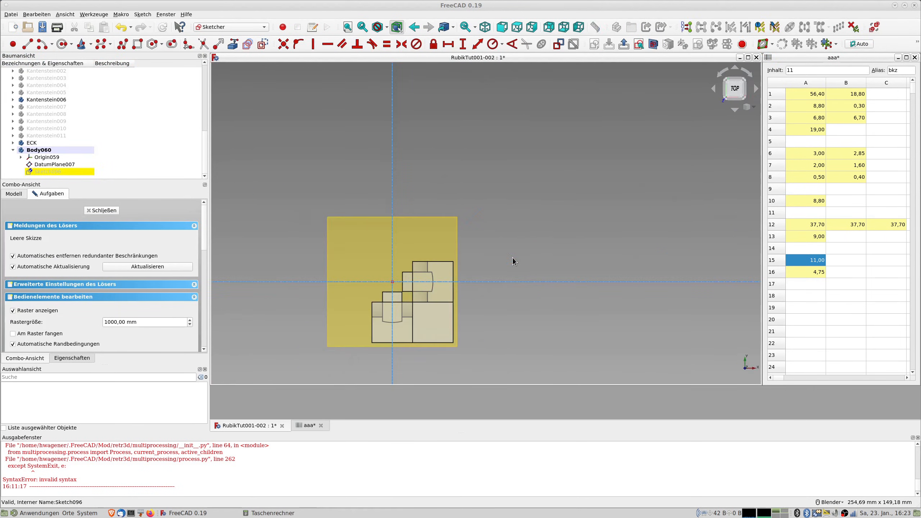
scroll(425, 313, up, 2)
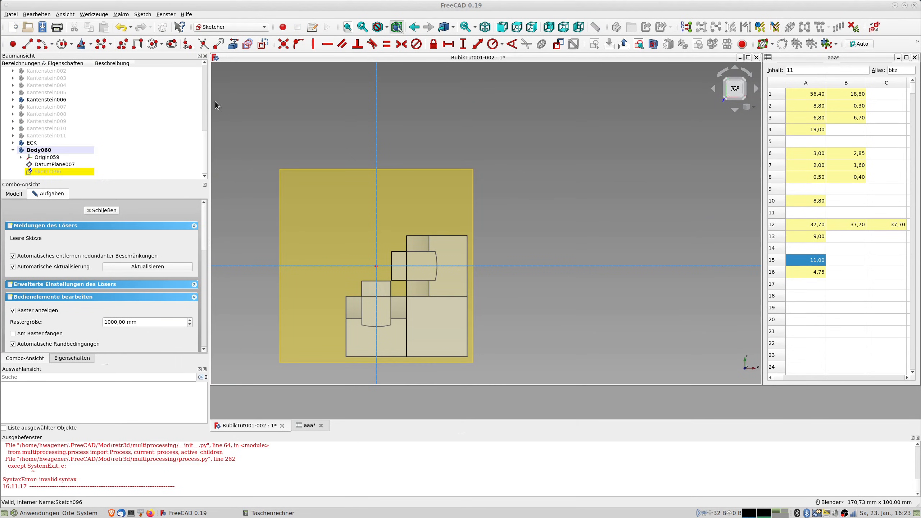
click(138, 44)
click(388, 274)
click(430, 317)
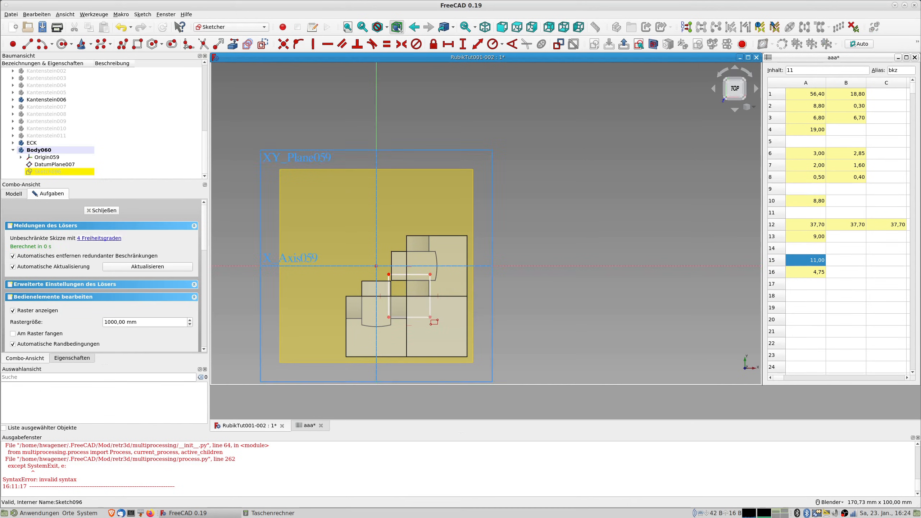
scroll(430, 318, up, 3)
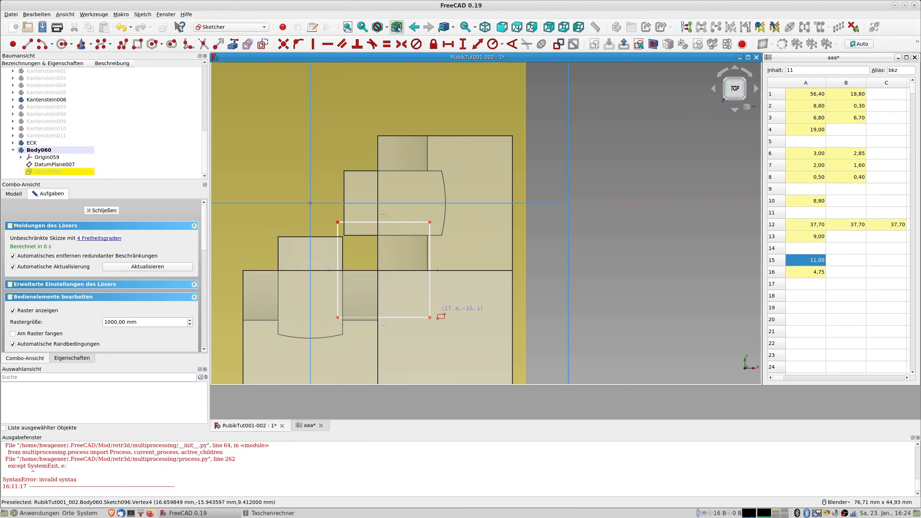
scroll(436, 309, down, 2)
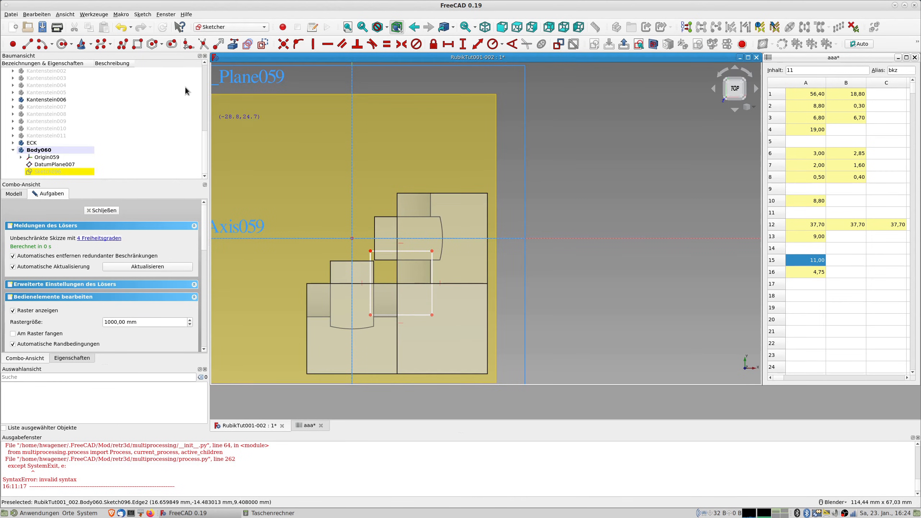
right_click(174, 78)
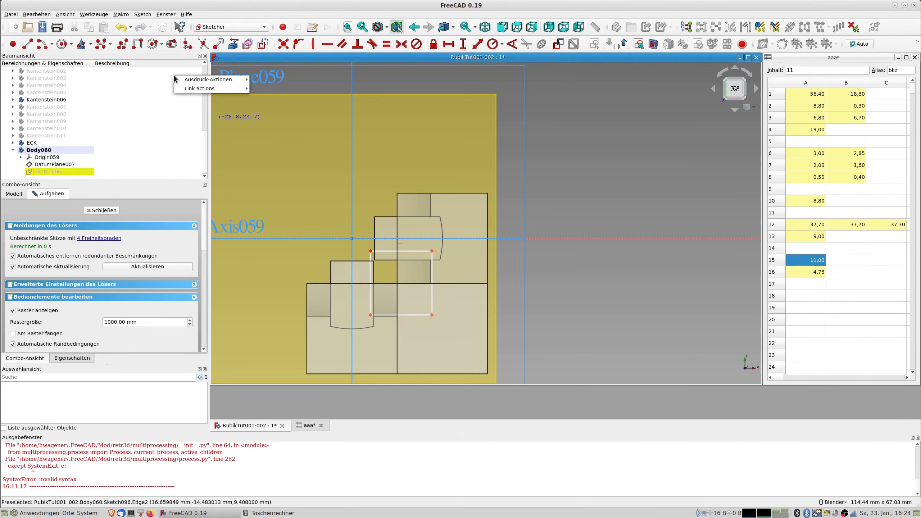
click(28, 45)
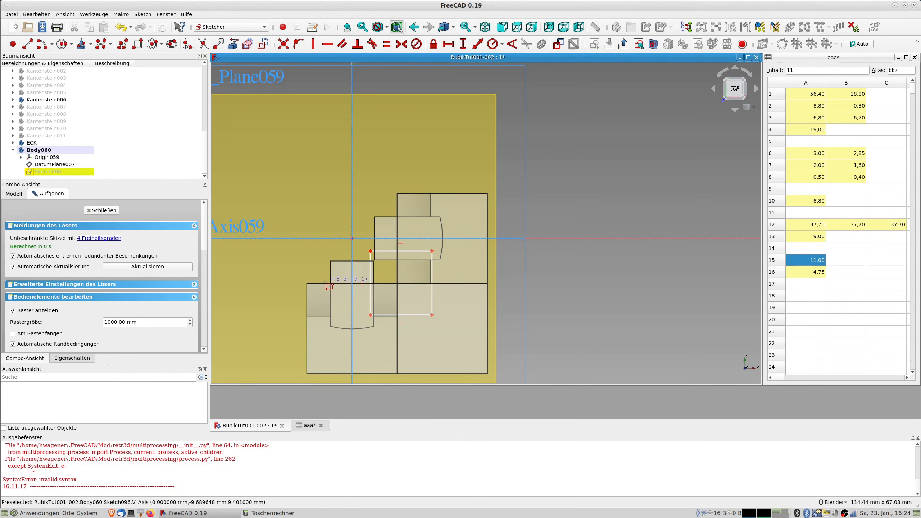
key(Escape)
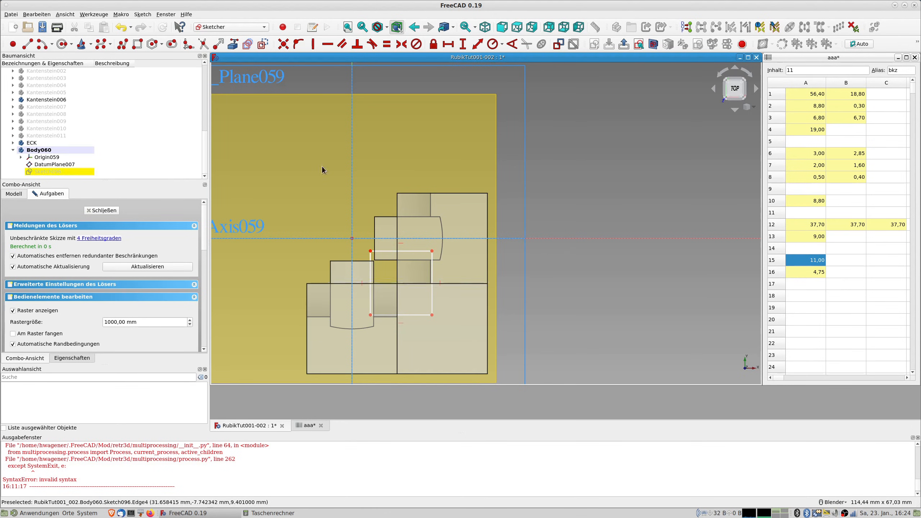
- Draw a horizontal line about 9.4 mm below the horizontal axis and a crossing vertical line about 45 mm long along the stones' shared edges
click(28, 45)
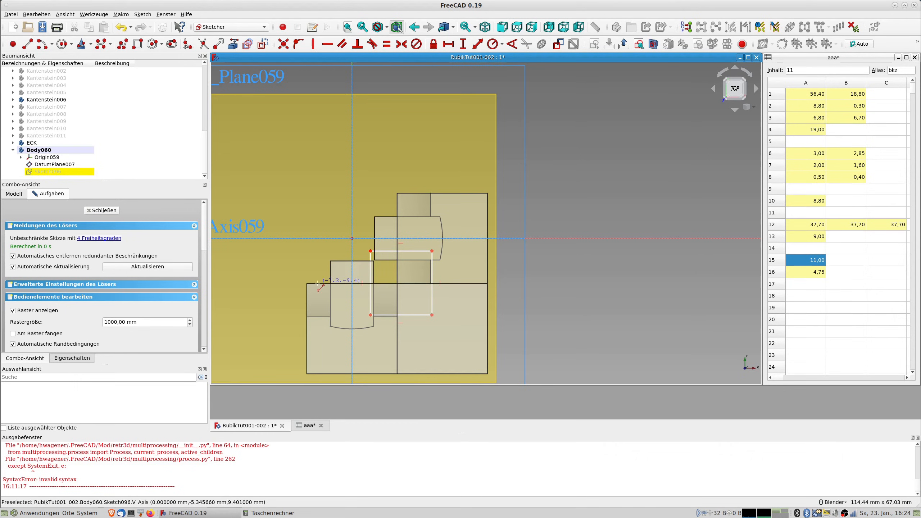
click(505, 284)
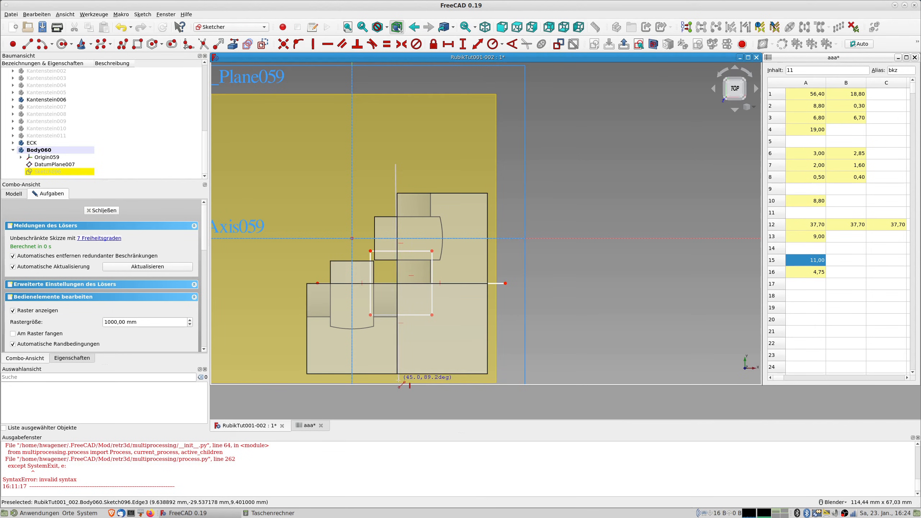
click(398, 380)
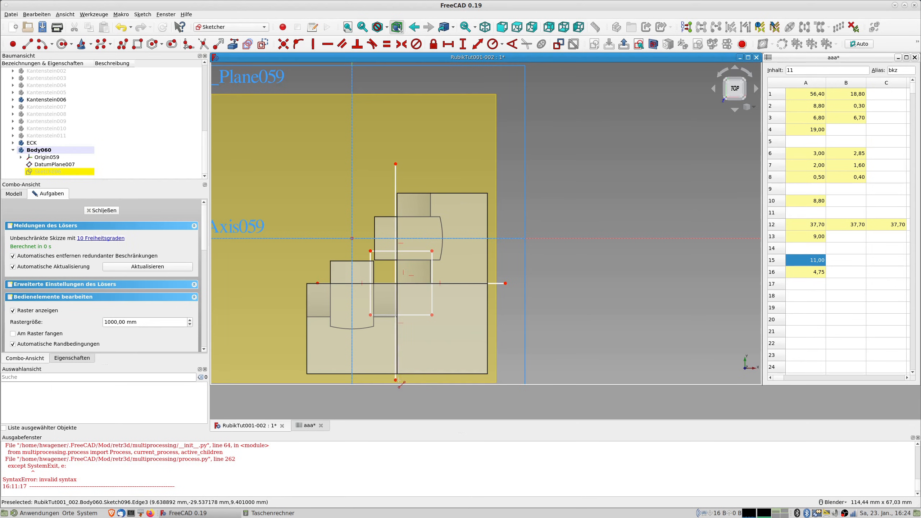
right_click(405, 382)
drag(409, 384, 410, 418)
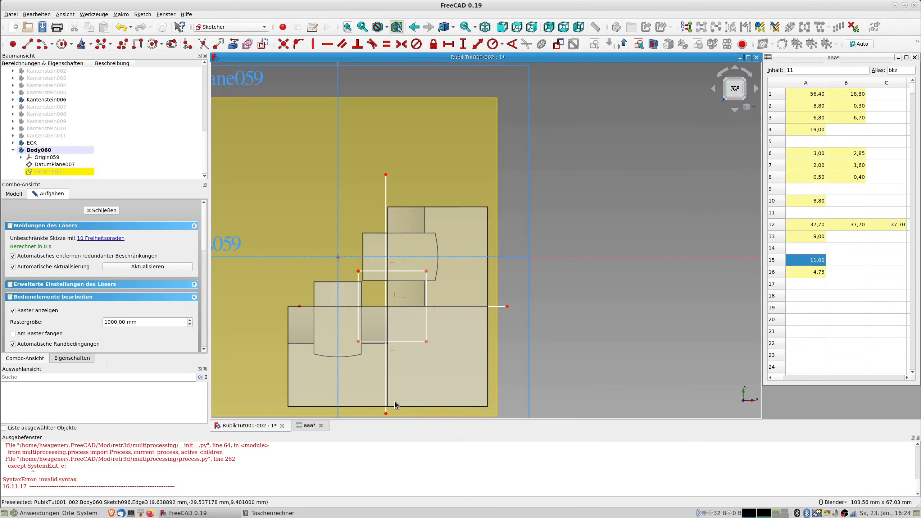
- Convert the long vertical and horizontal lines into construction geometry
click(386, 203)
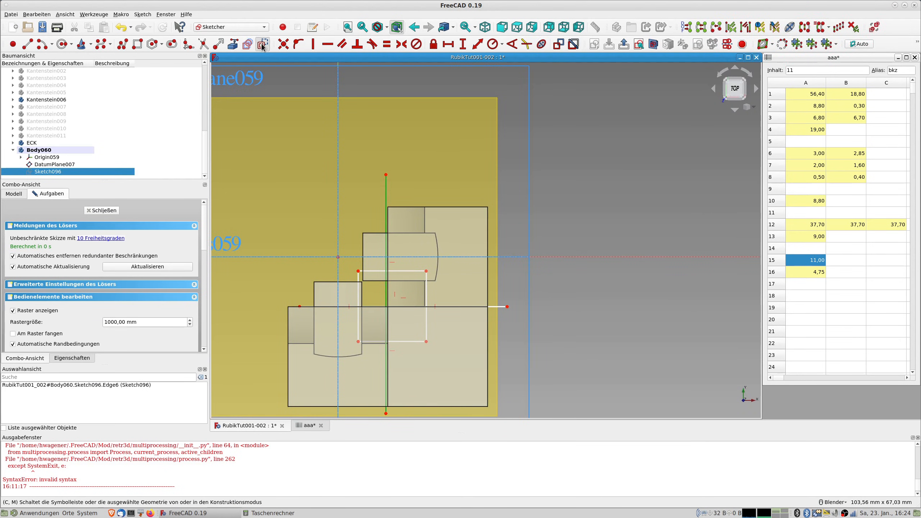
click(370, 154)
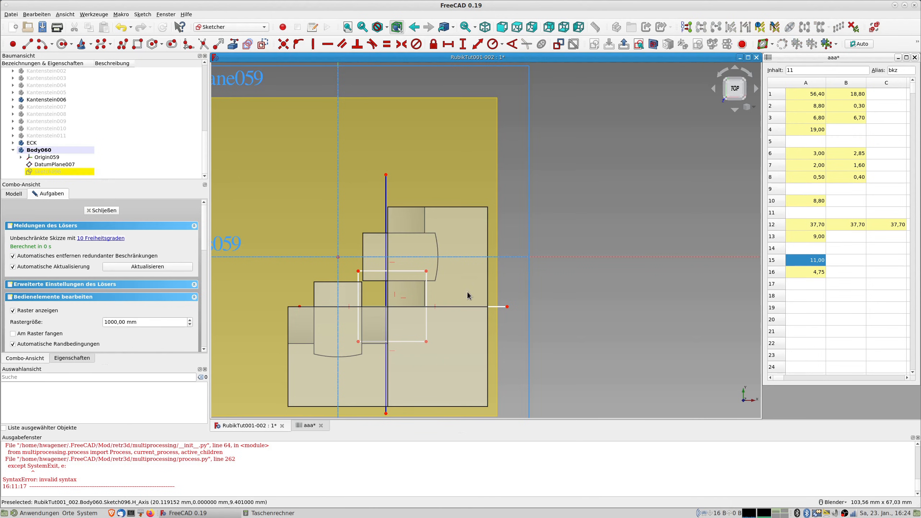
click(500, 306)
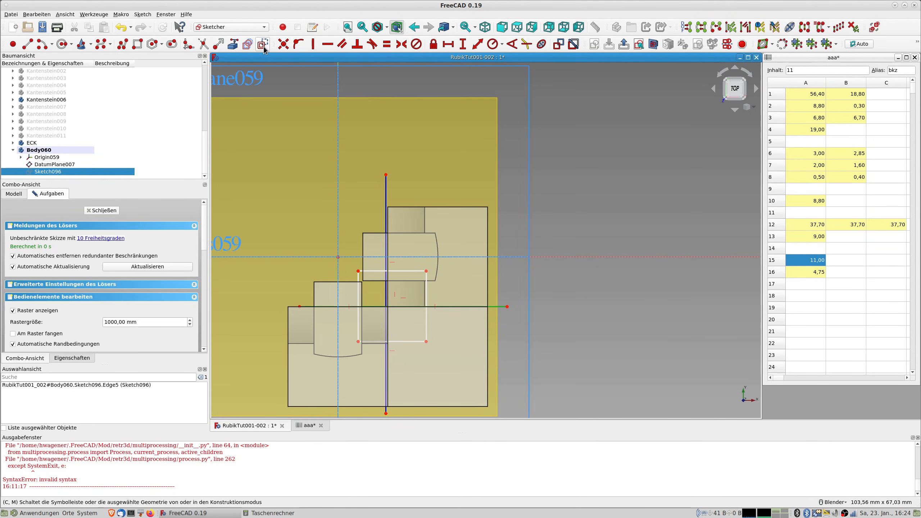
click(335, 94)
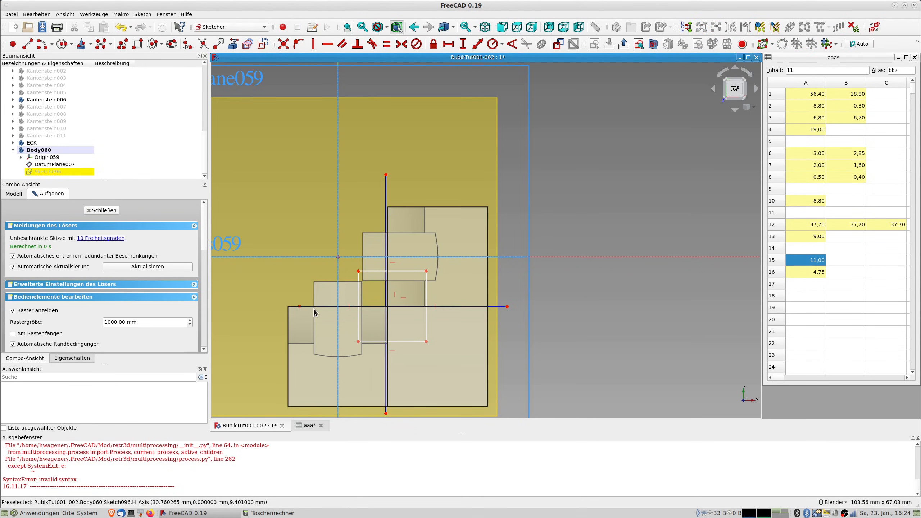
- Constrain the vertical distance from the horizontal construction line's left endpoint to the horizontal axis with the formula aaa.bst/2
click(300, 306)
click(298, 257)
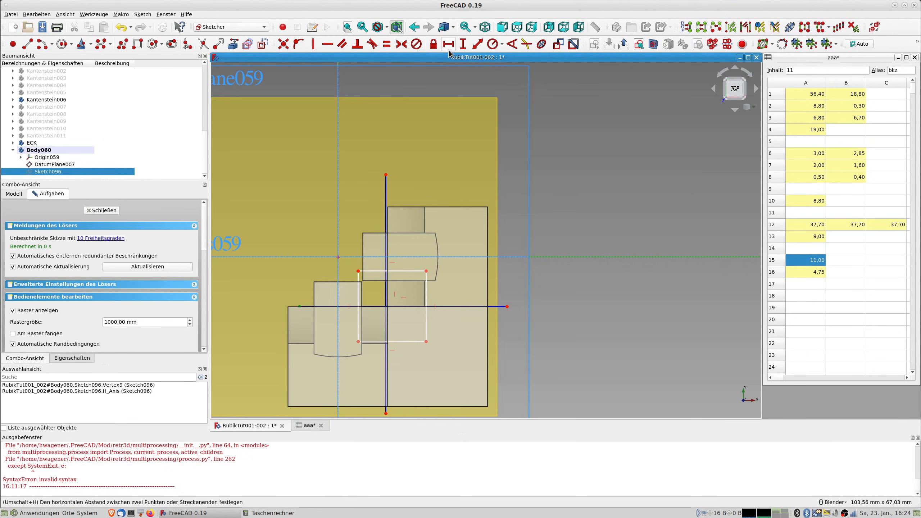
click(463, 47)
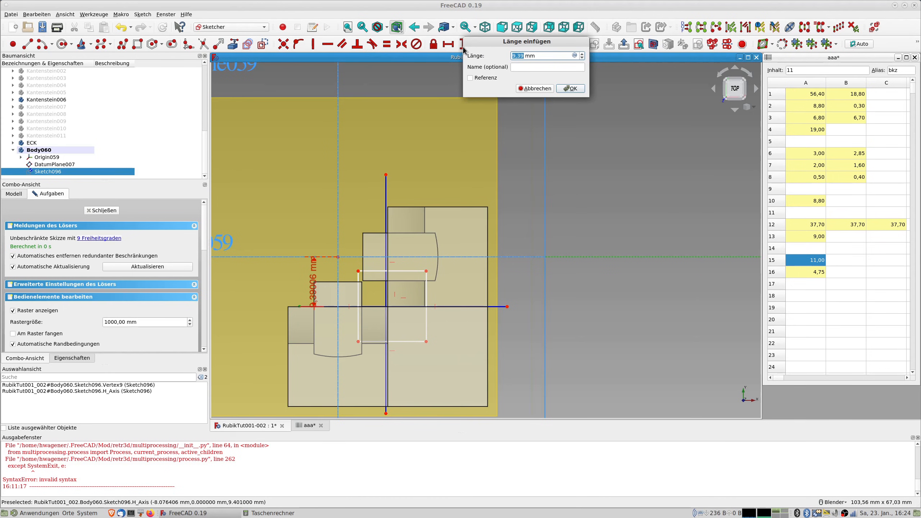
click(574, 56)
text(aaa.bst/2)
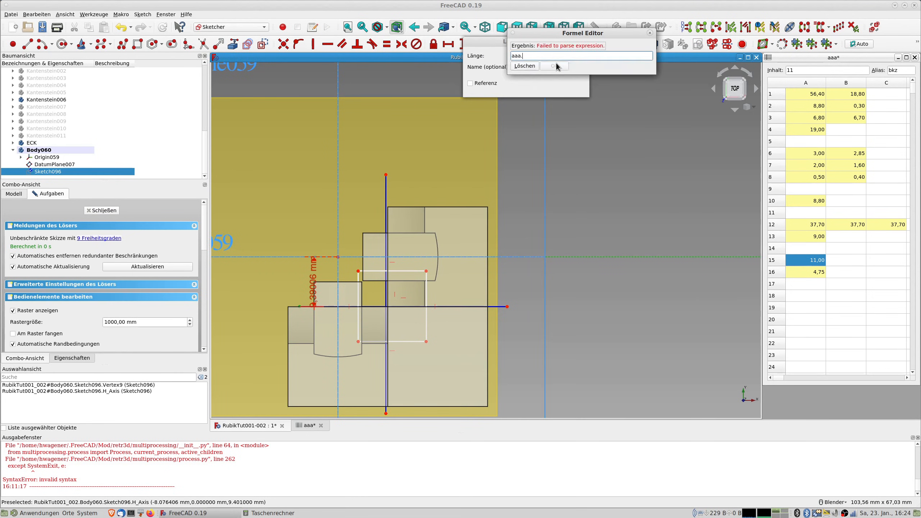
click(556, 63)
key(Tab)
key(Tab)
key(Tab)
key(Tab)
key(Return)
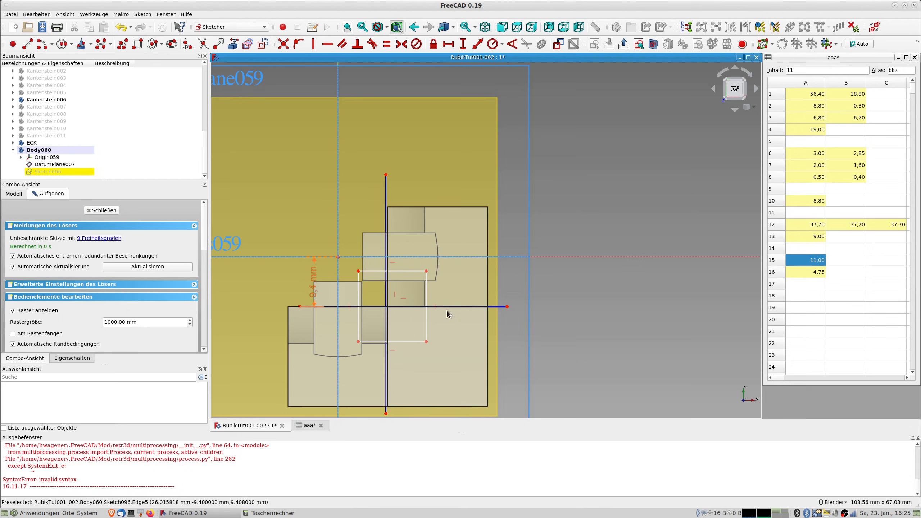
- Constrain the horizontal distance from the vertical construction line's upper endpoint to the vertical axis with the formula aaa.bst/2
click(386, 175)
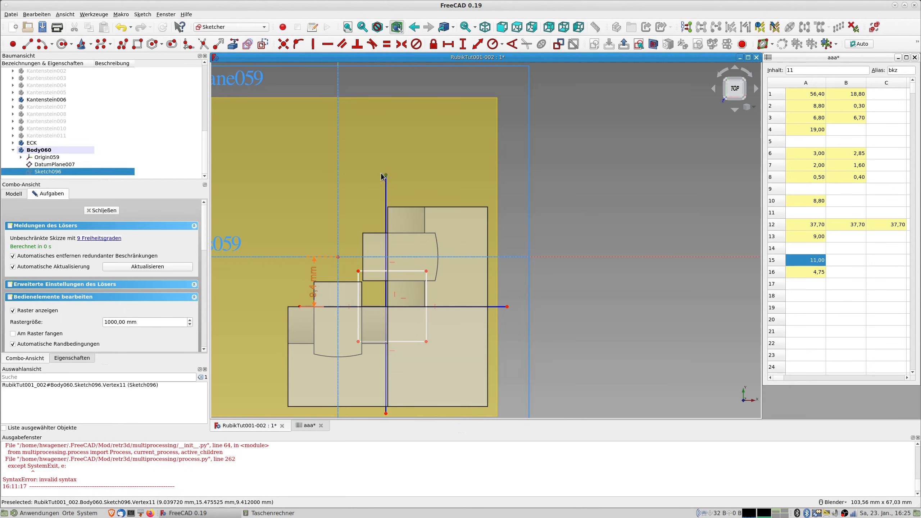
click(337, 186)
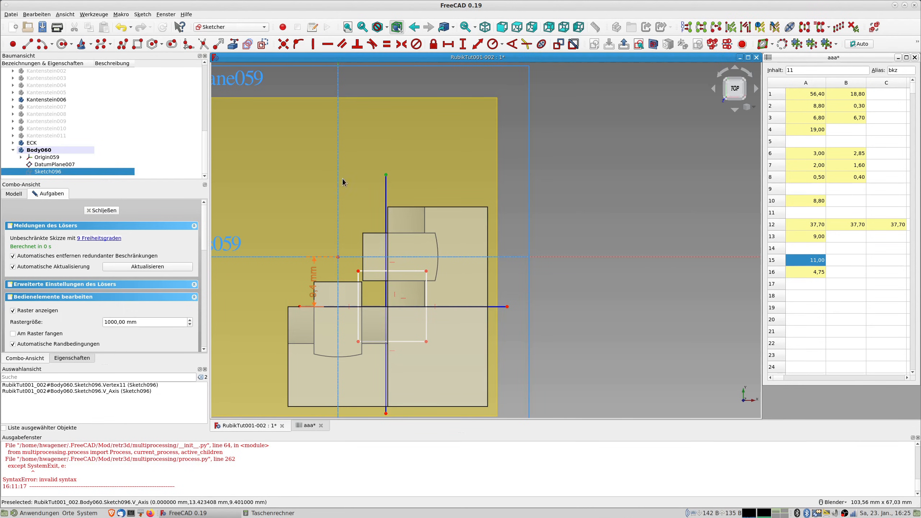
click(449, 45)
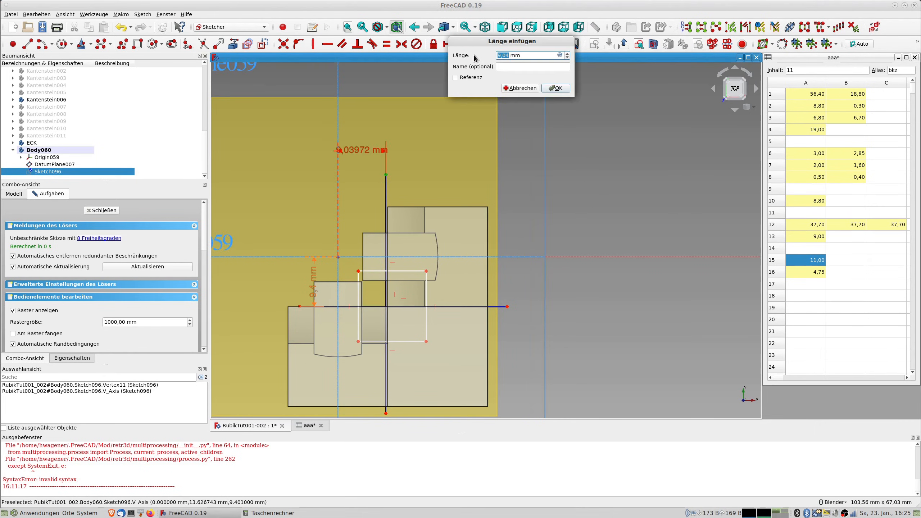
click(559, 55)
text(a)
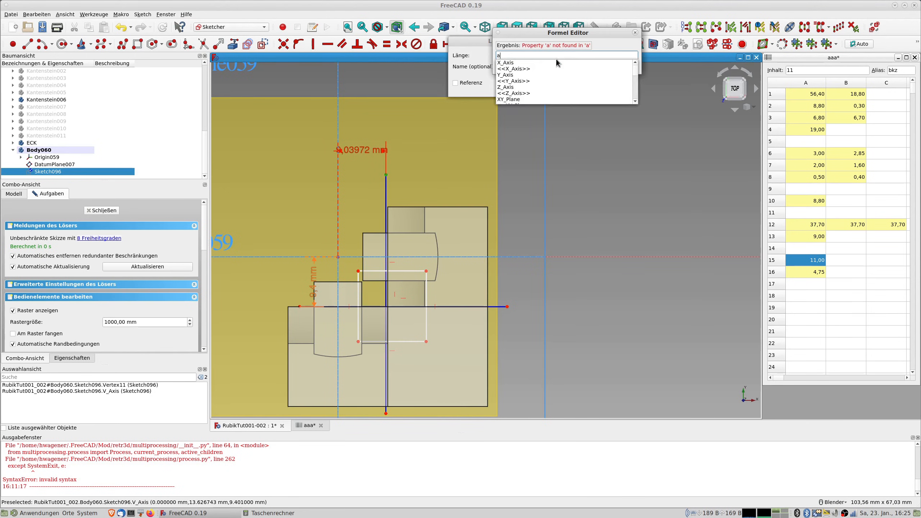
text(aa.bst/2)
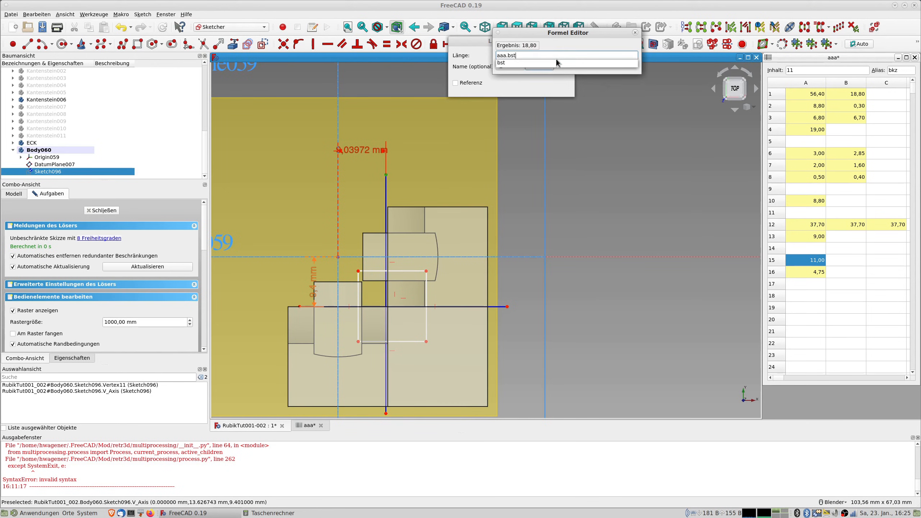
key(Return)
key(Tab)
key(Tab)
key(Tab)
key(Tab)
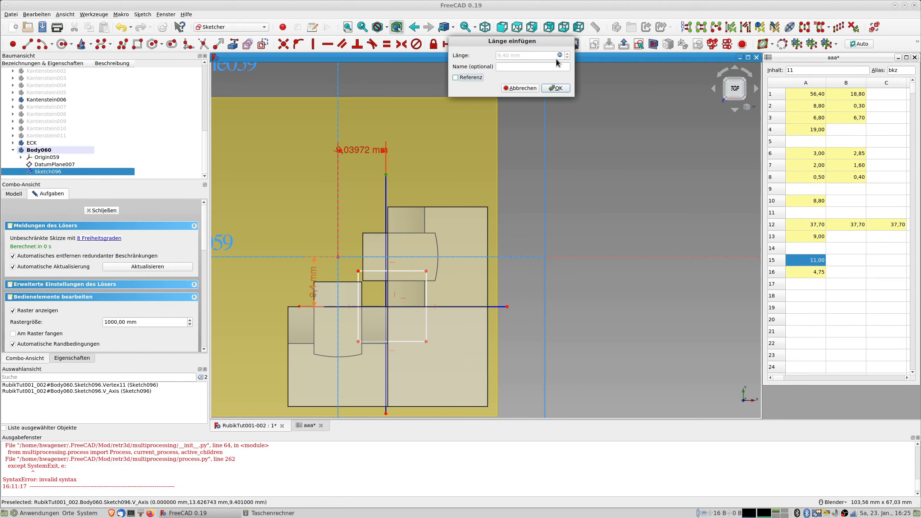
key(Return)
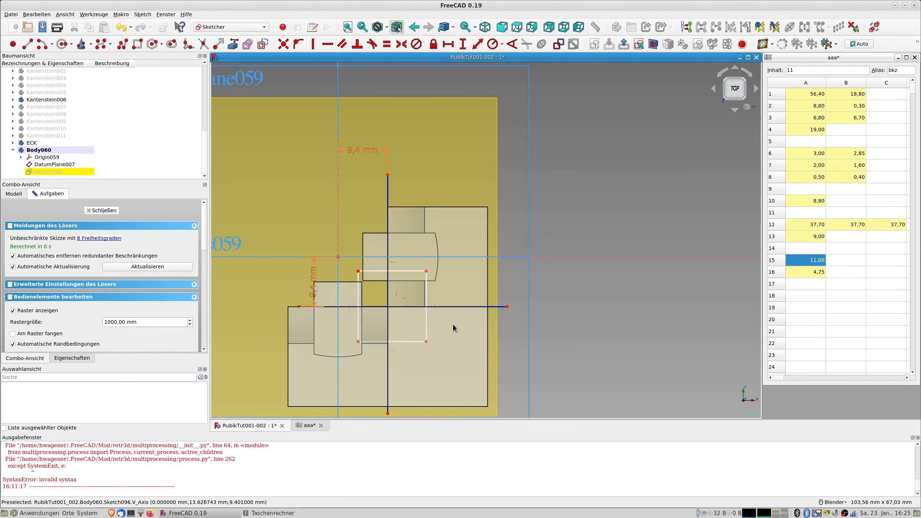
- Make the rectangle's right and bottom edges equal in length with an equality constraint
scroll(453, 318, up, 3)
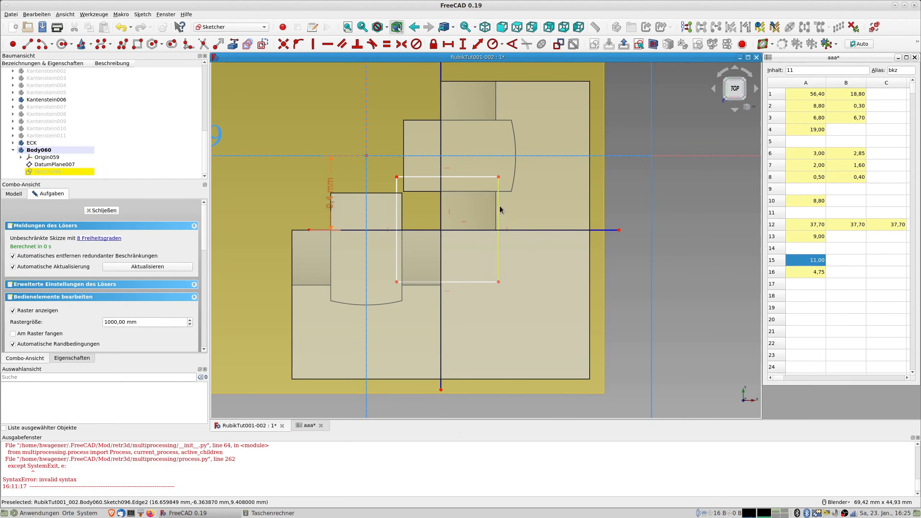
click(498, 217)
click(472, 282)
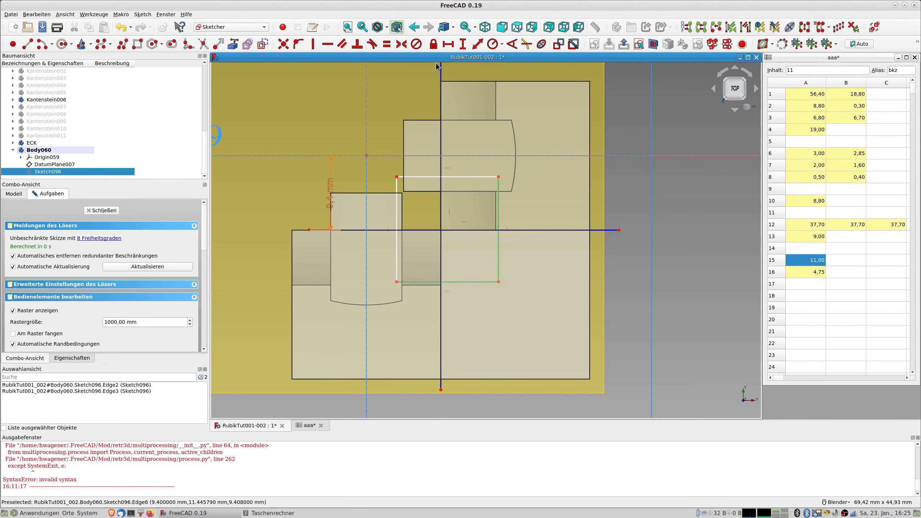
click(387, 45)
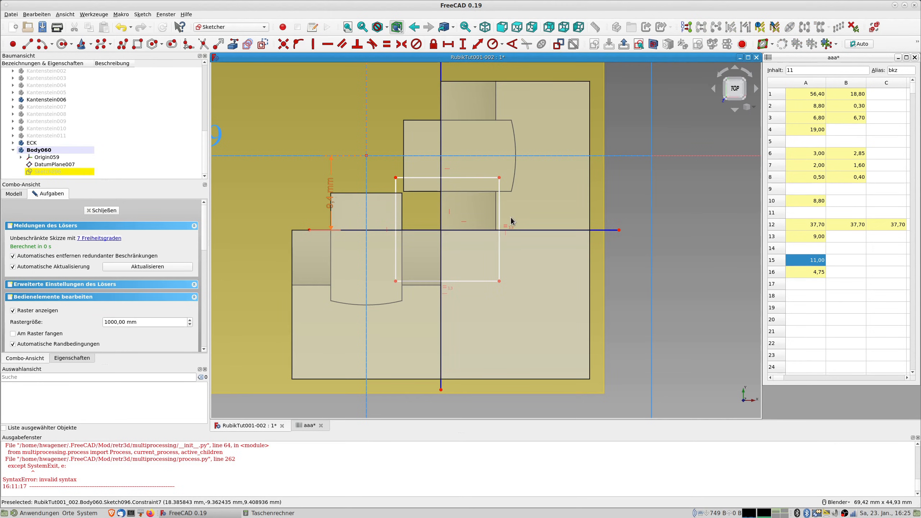
- Try to constrain the horizontal distance between the rectangle's upper-left corner and the vertical construction line
click(396, 177)
click(441, 136)
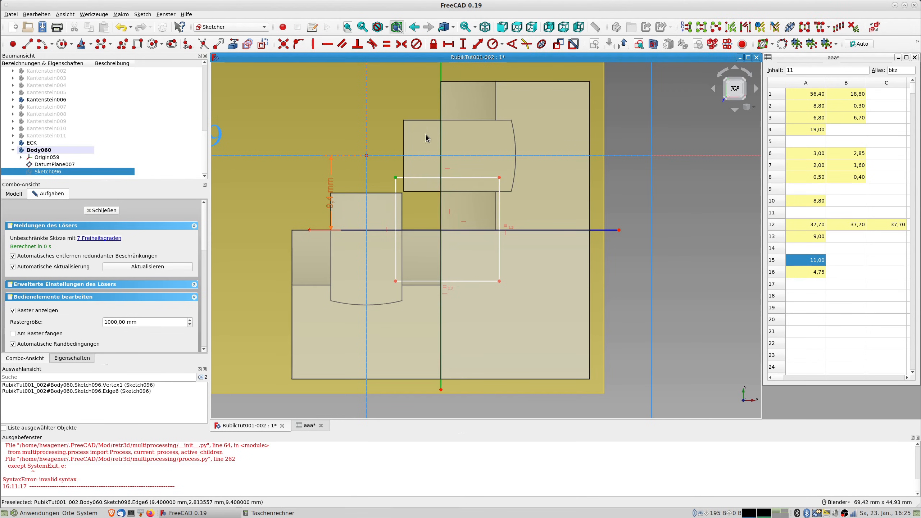
click(448, 44)
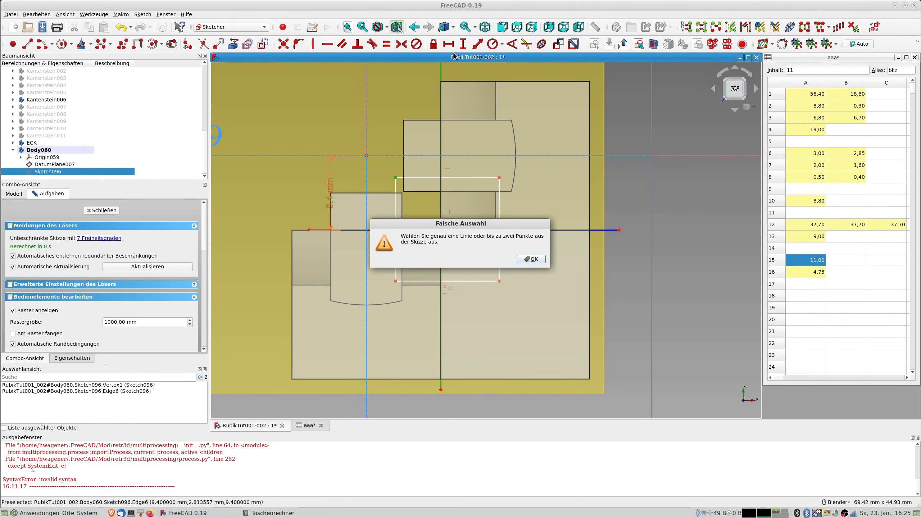
click(532, 259)
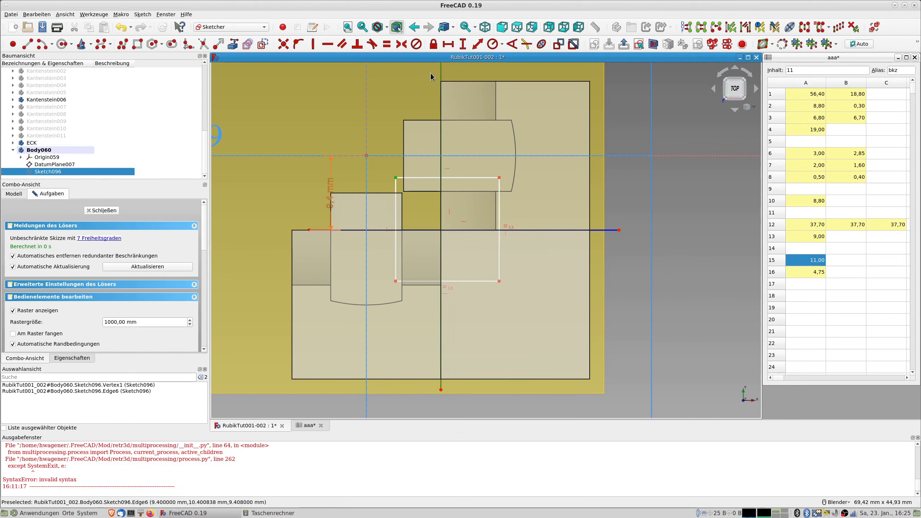
click(424, 109)
click(396, 178)
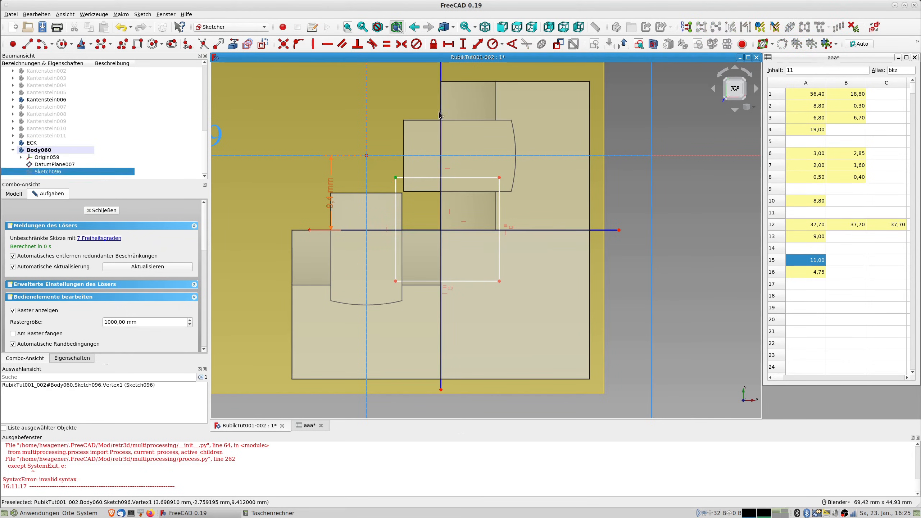
click(442, 77)
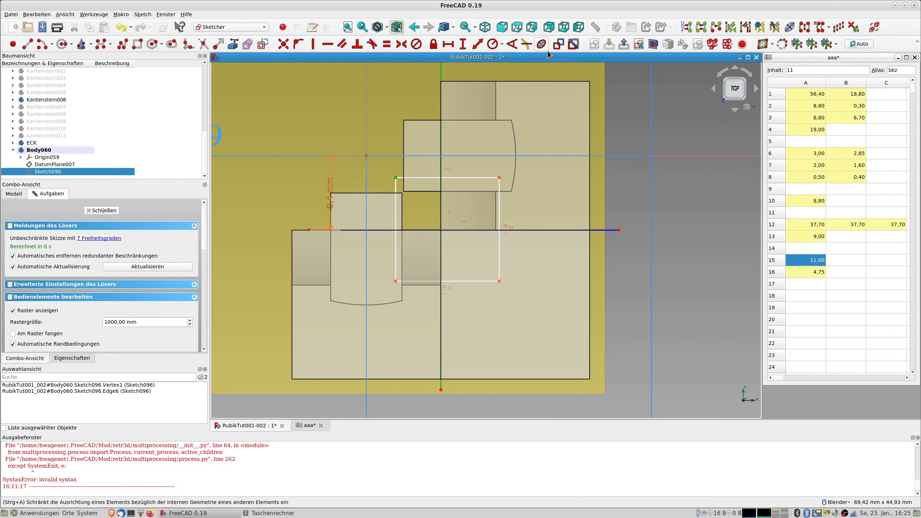
click(448, 44)
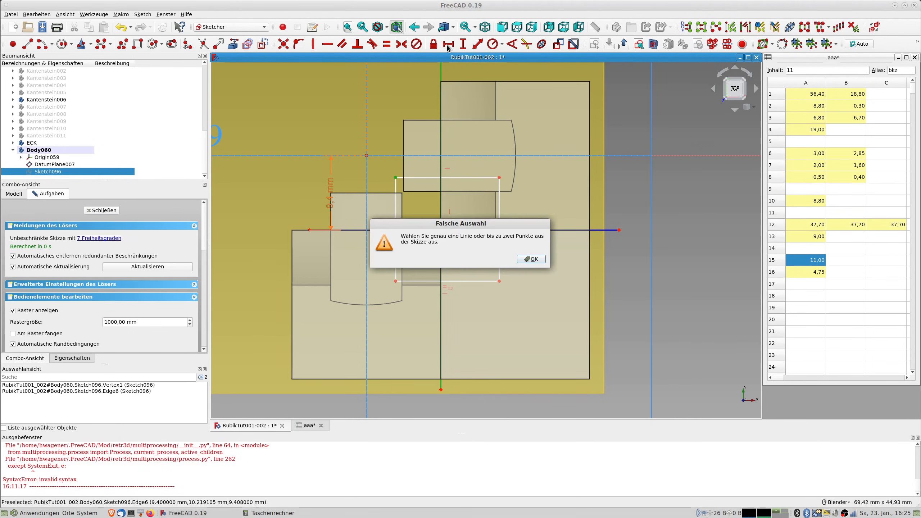
click(530, 258)
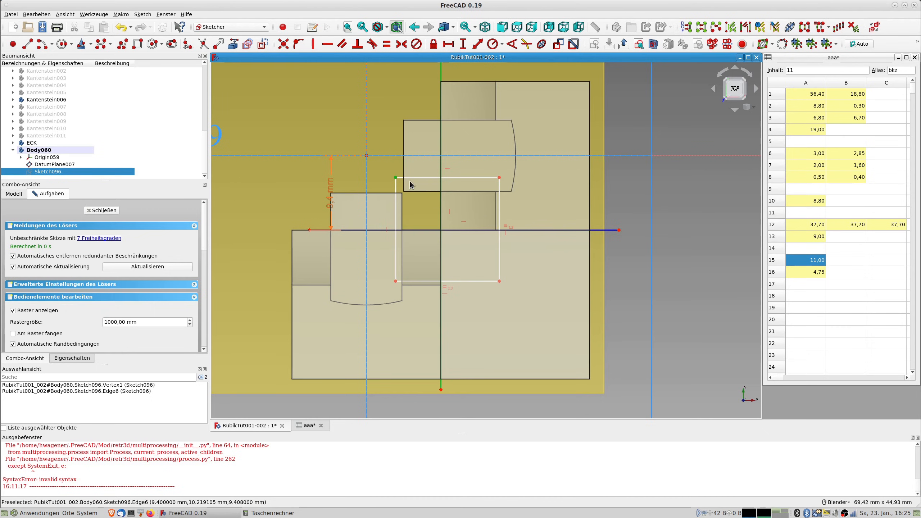
click(584, 197)
scroll(488, 199, down, 2)
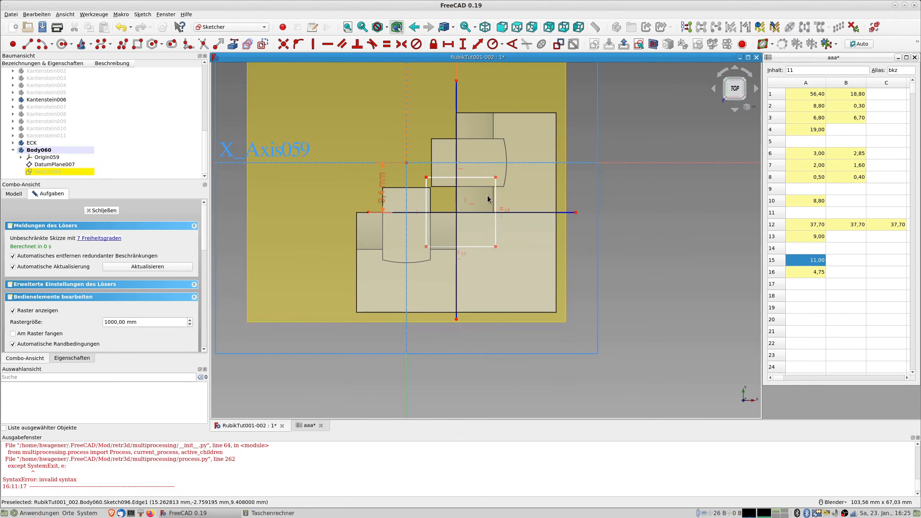
click(426, 178)
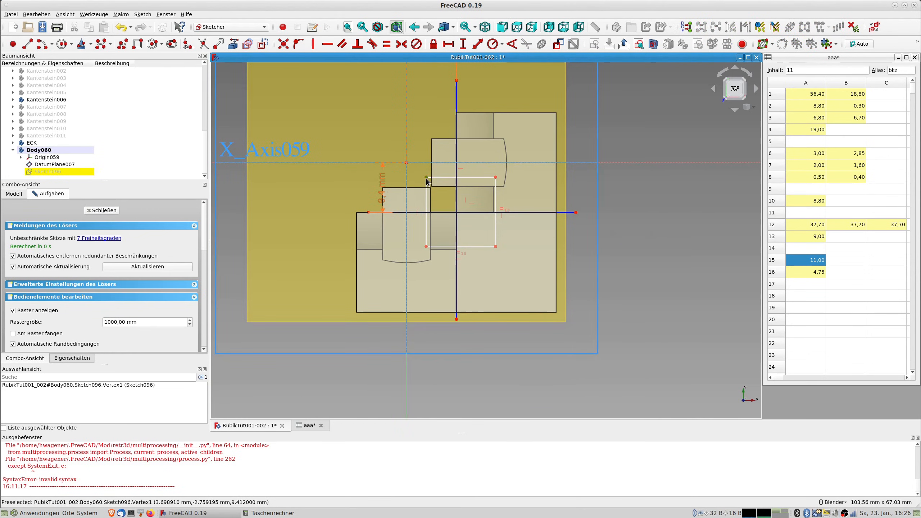
click(457, 317)
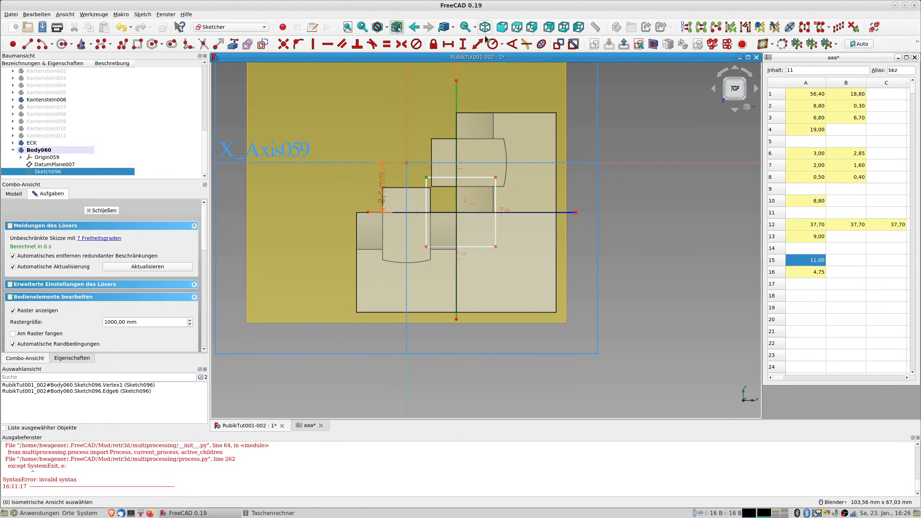
click(449, 45)
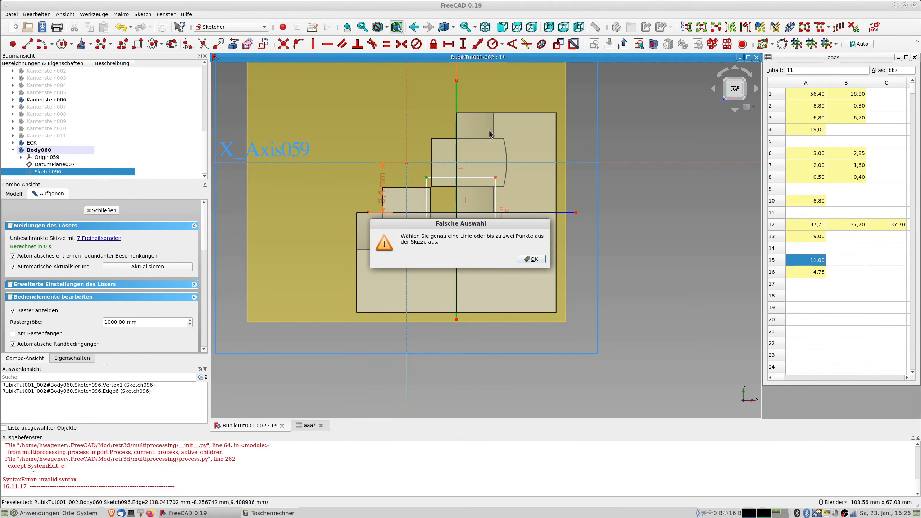
click(531, 260)
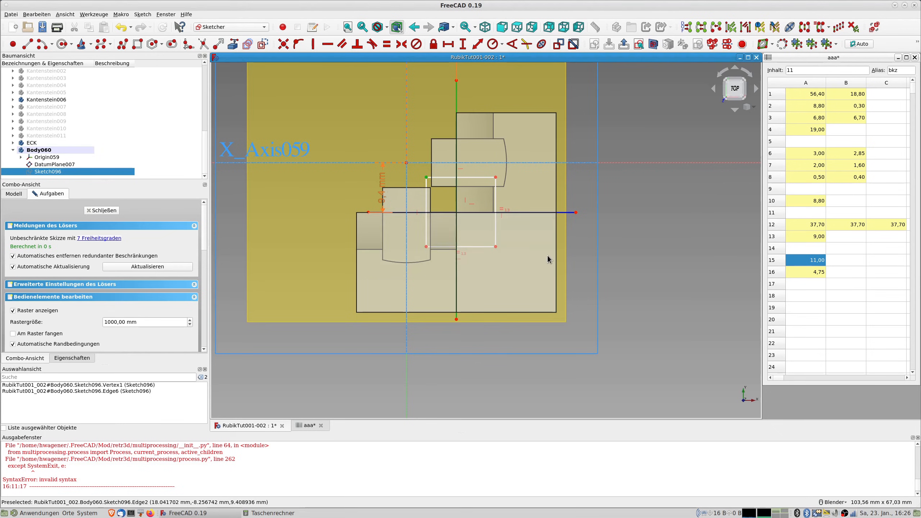
click(491, 203)
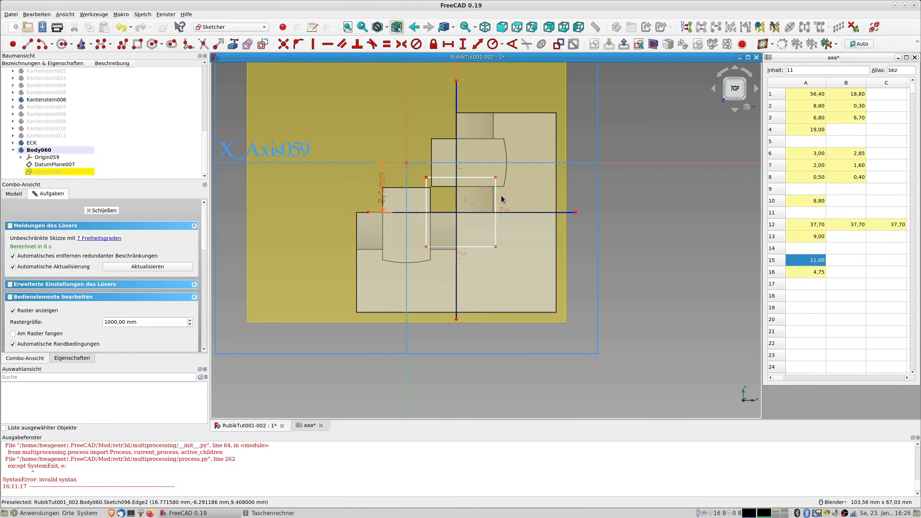
- Hide Origin059 and retry the horizontal distance constraint between the rectangle's upper-left corner and the vertical construction line
click(57, 158)
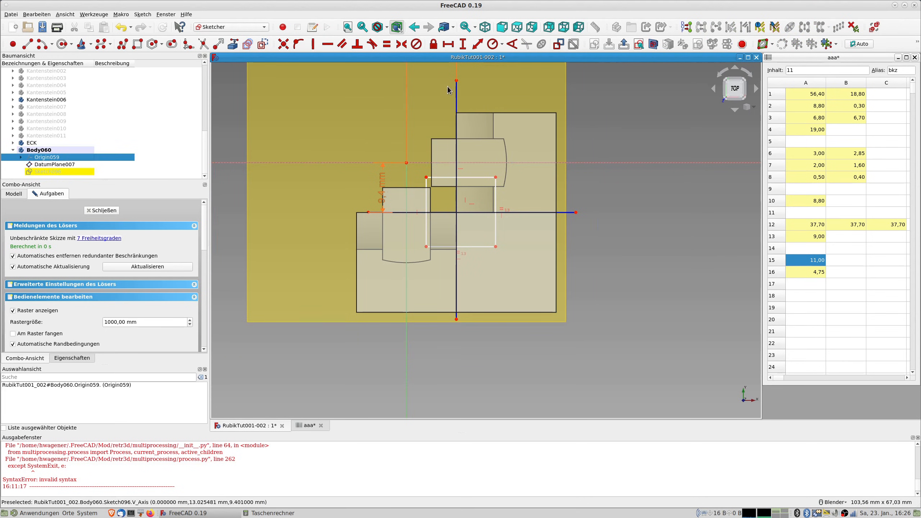
click(425, 177)
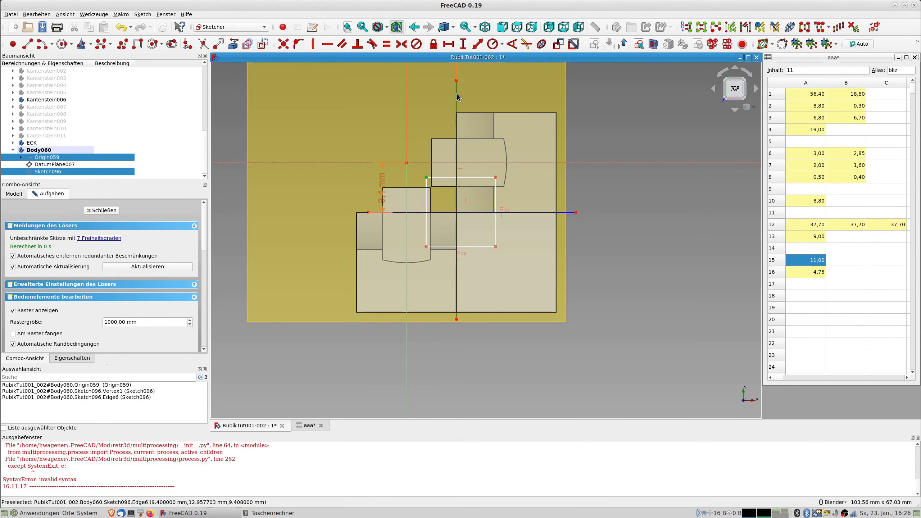
click(446, 47)
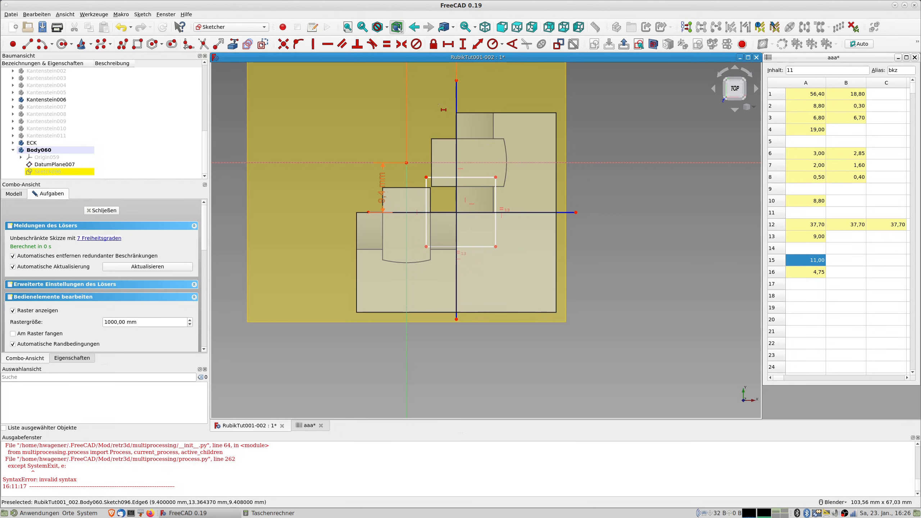
key(Escape)
key(Escape)
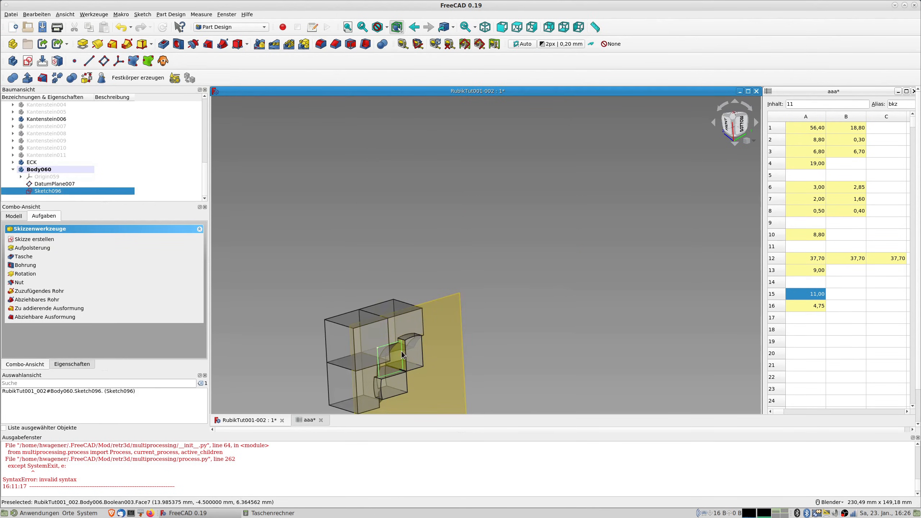
- Reopen Sketch096 and try again to apply a horizontal distance from the rectangle's upper-left corner to the vertical construction line
double_click(82, 191)
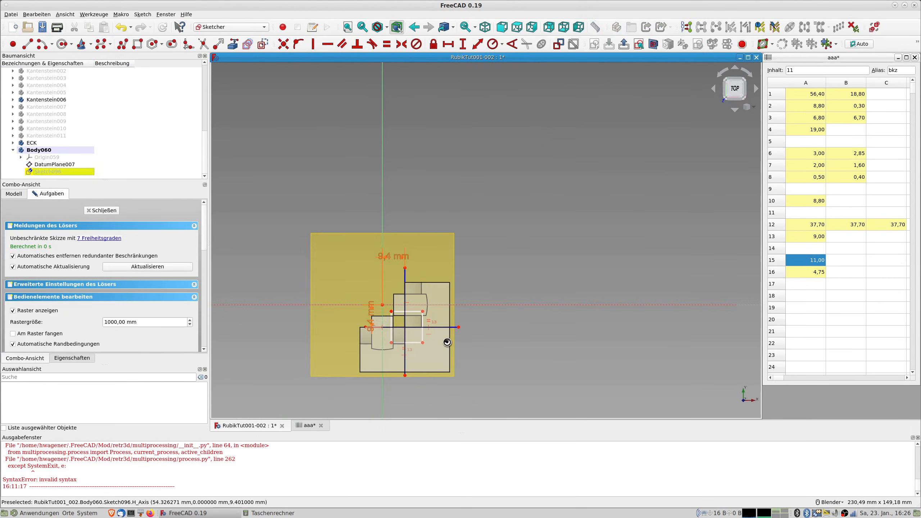
scroll(448, 341, up, 4)
scroll(364, 293, up, 5)
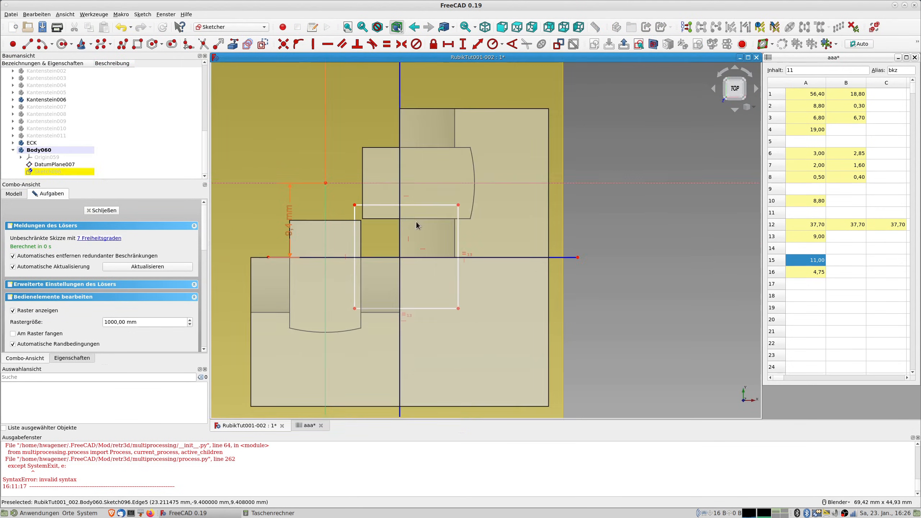
scroll(398, 217, down, 2)
click(353, 205)
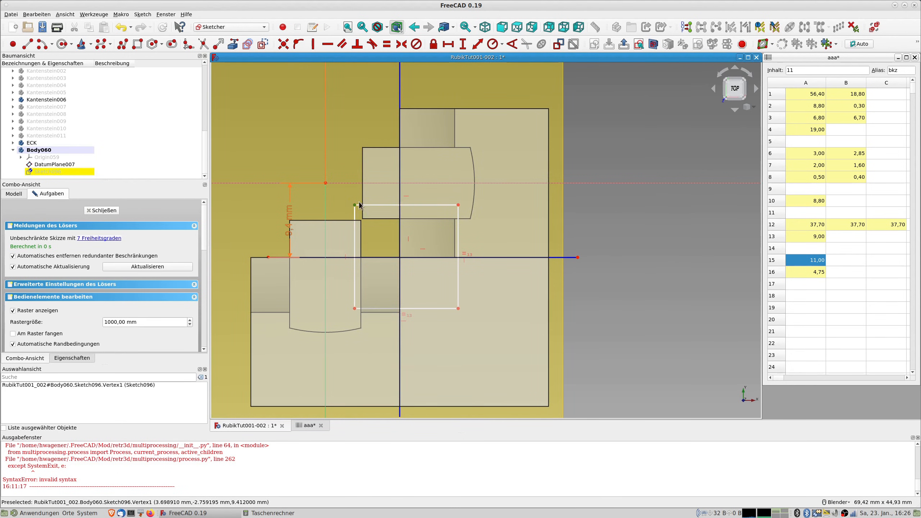
click(400, 93)
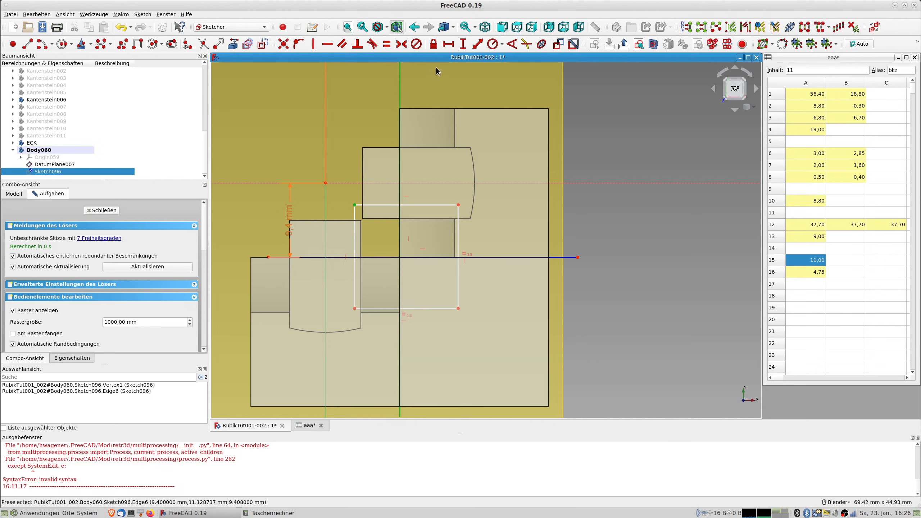
click(451, 46)
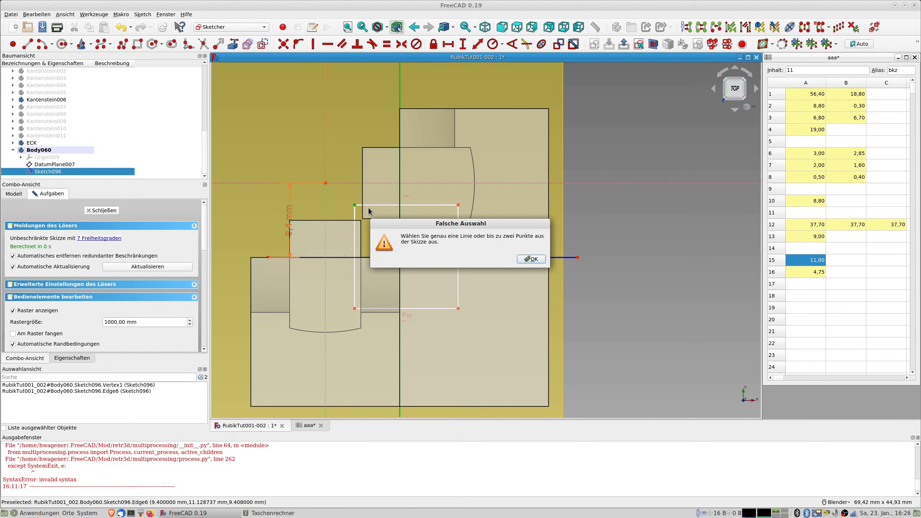
key(Return)
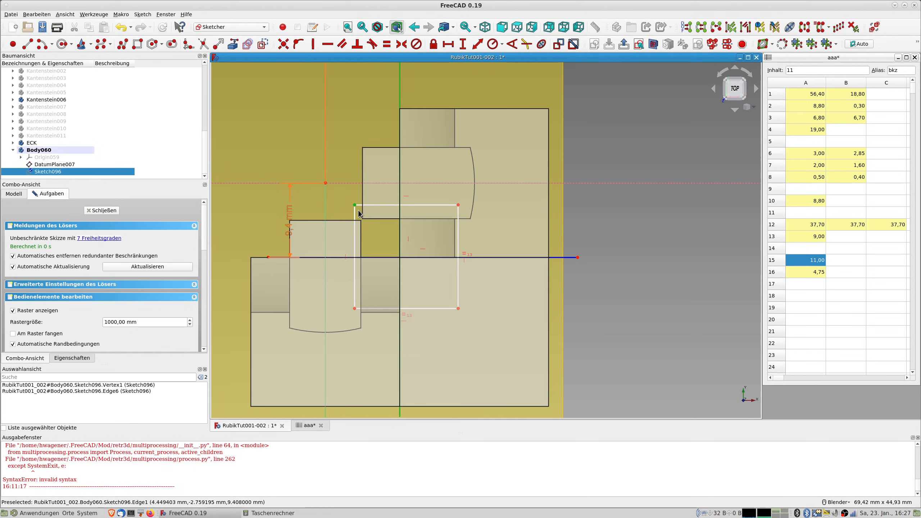
click(596, 153)
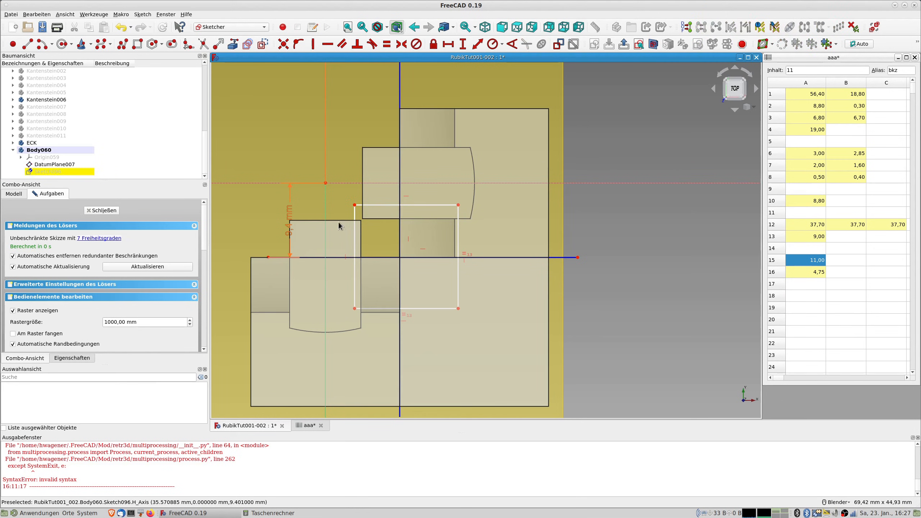
- Constrain the distance from the rectangle's upper-left corner to the vertical construction line with the formula aaa.bkz2 and move the dimension above the sketch
click(354, 205)
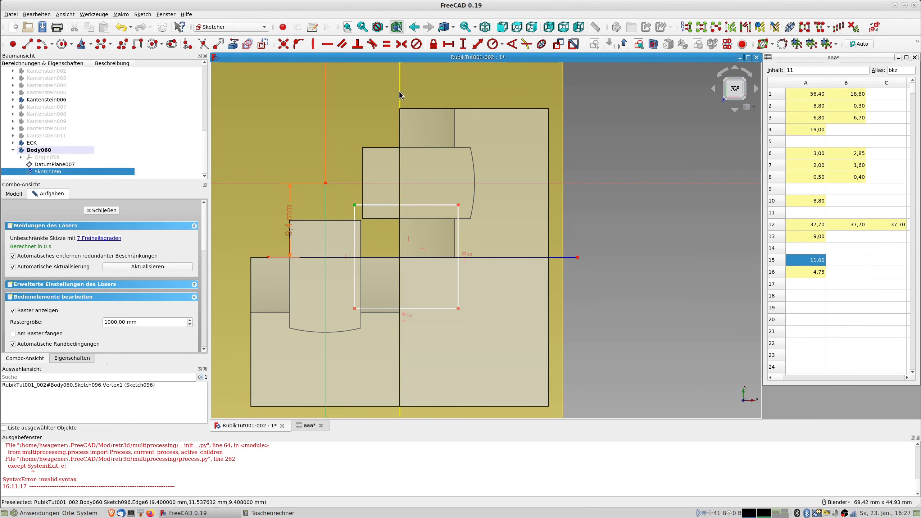
click(400, 95)
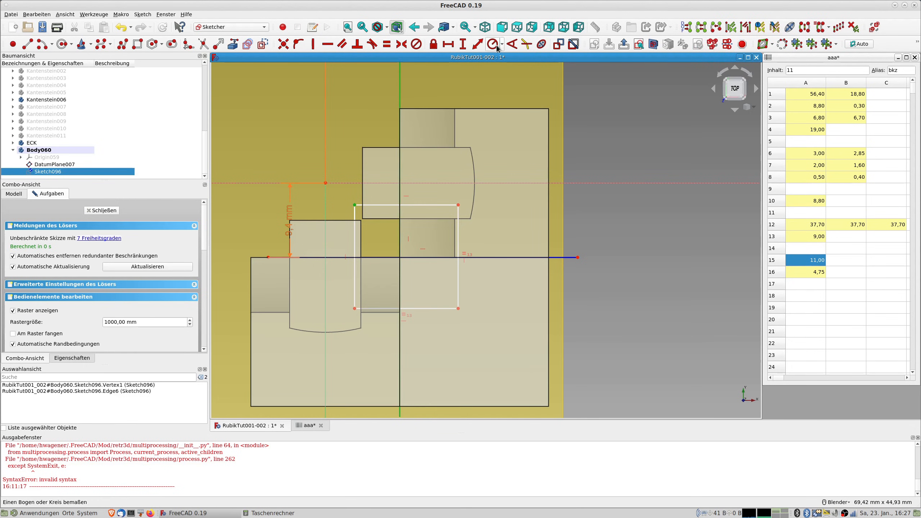
click(476, 47)
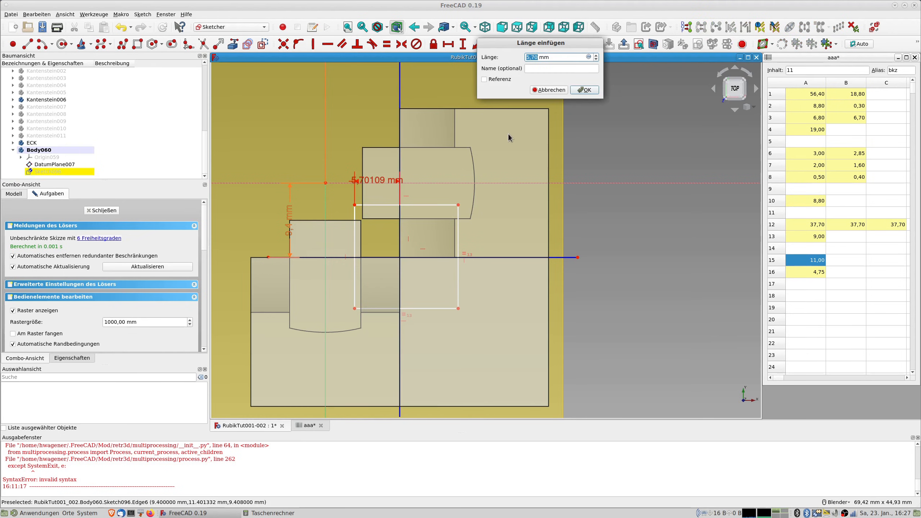
click(588, 58)
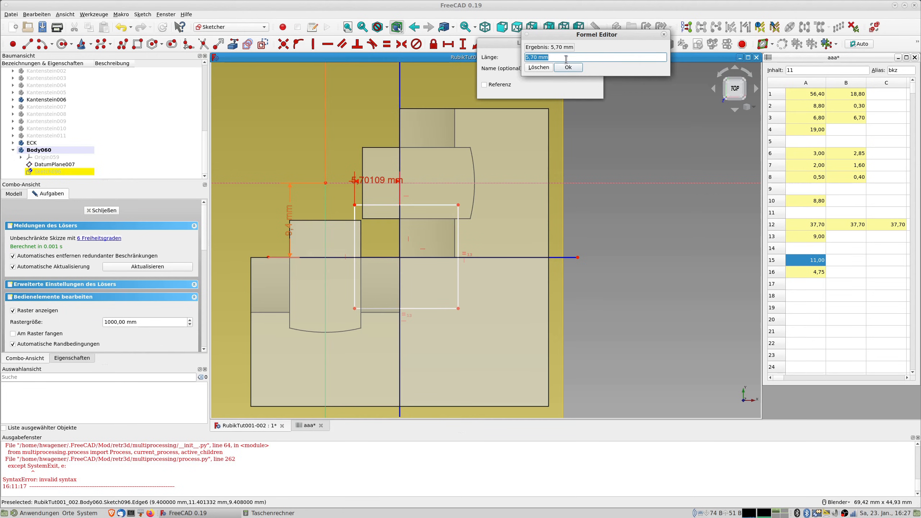
text(aa)
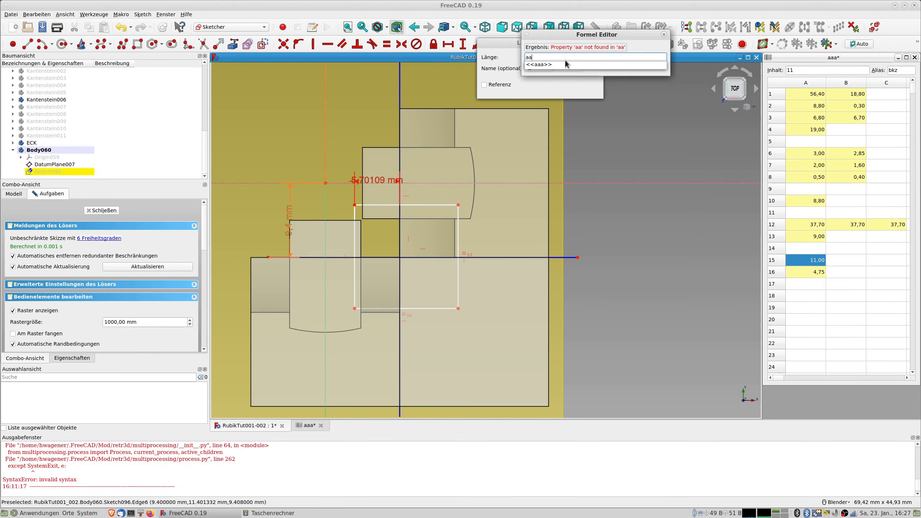
text(a.bk)
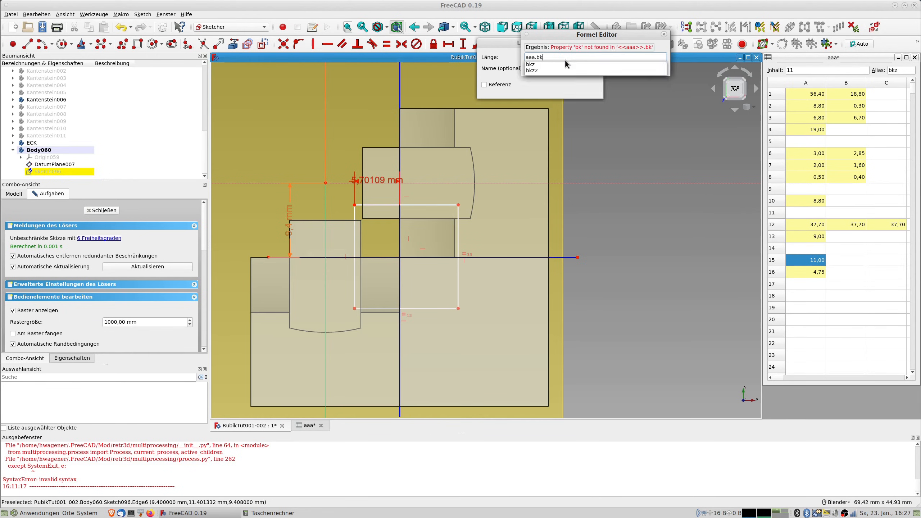
text(z2)
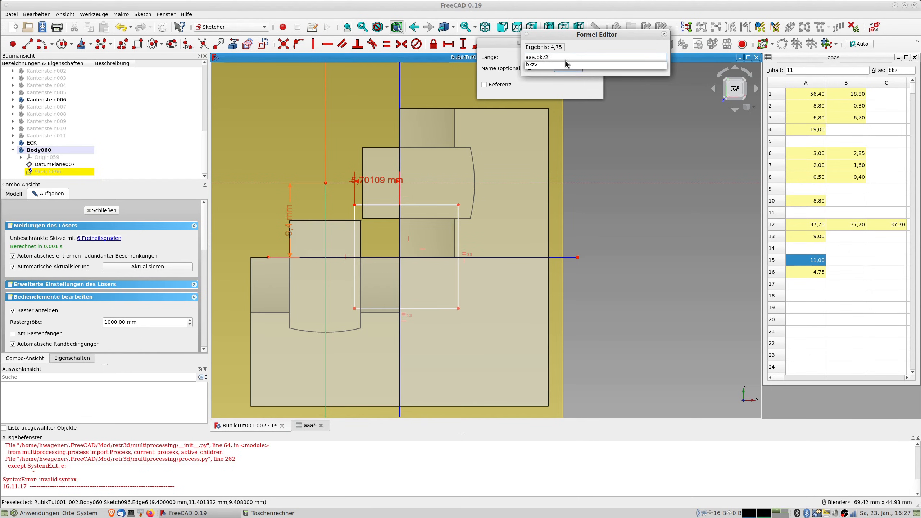
click(565, 64)
key(Return)
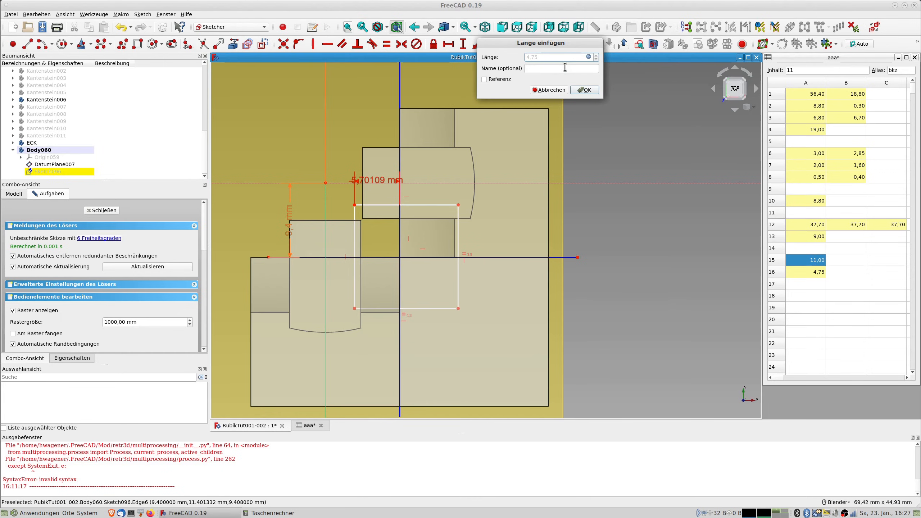
click(584, 89)
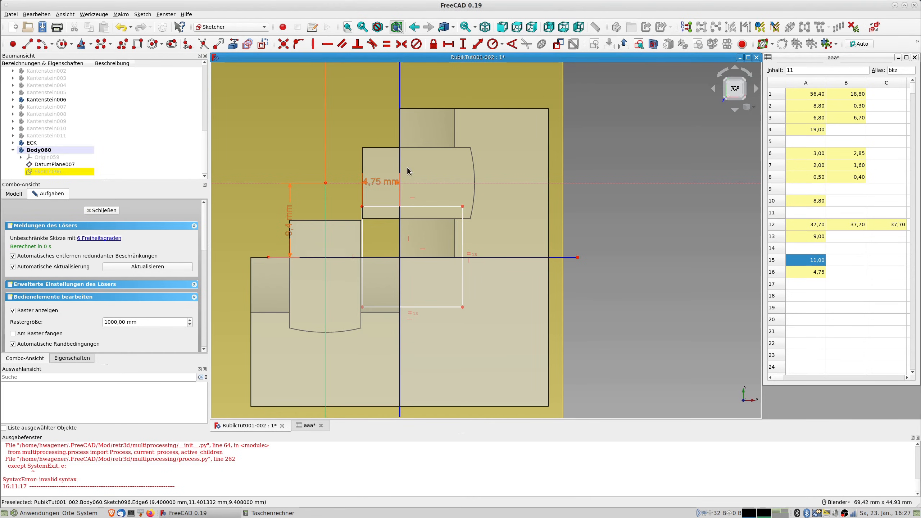
drag(376, 182, 373, 115)
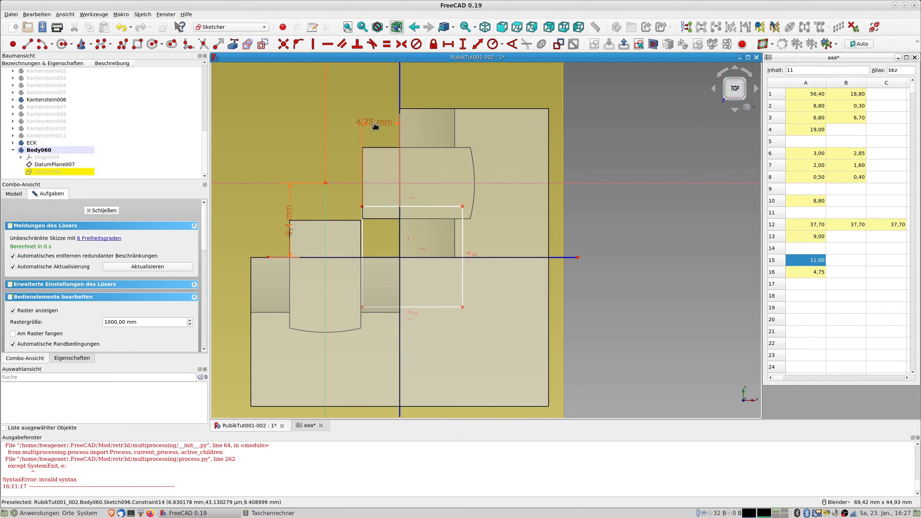
- Constrain the distance from the rectangle's upper-left corner to the horizontal construction line with the formula aaa.bkz2
click(362, 206)
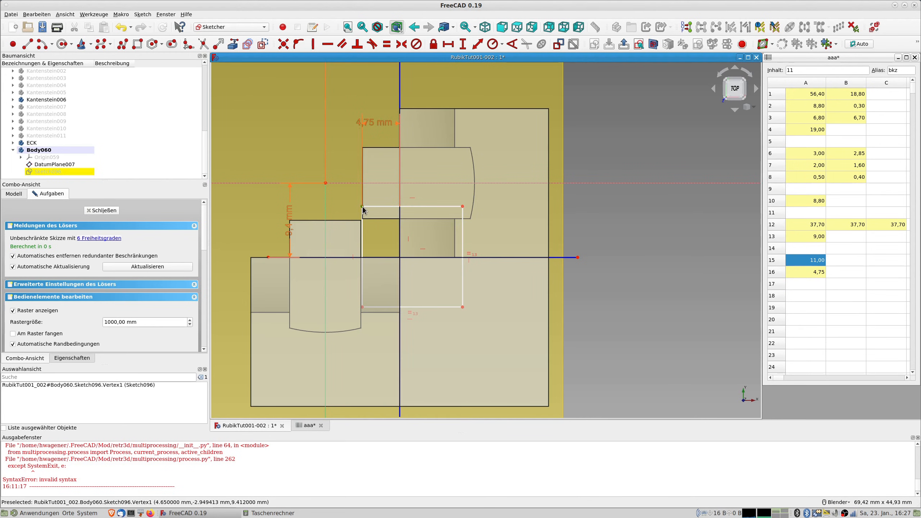
click(377, 257)
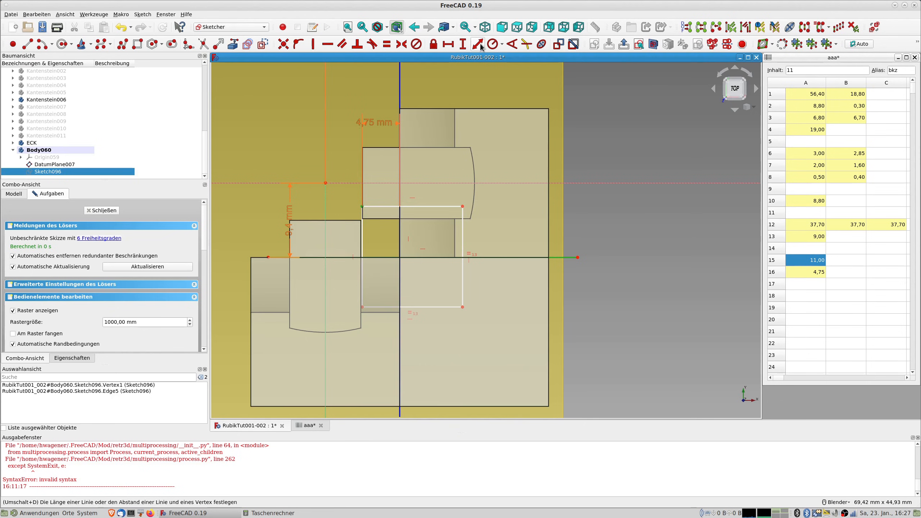
click(478, 46)
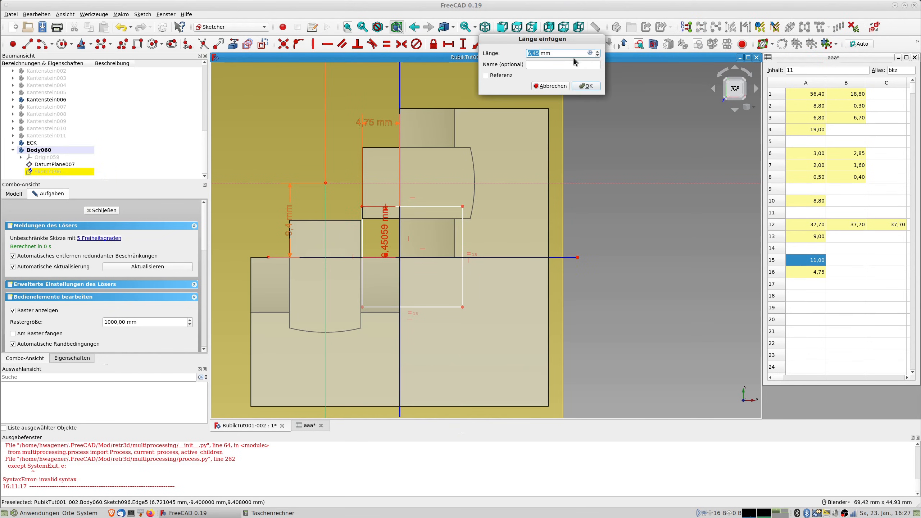
click(588, 55)
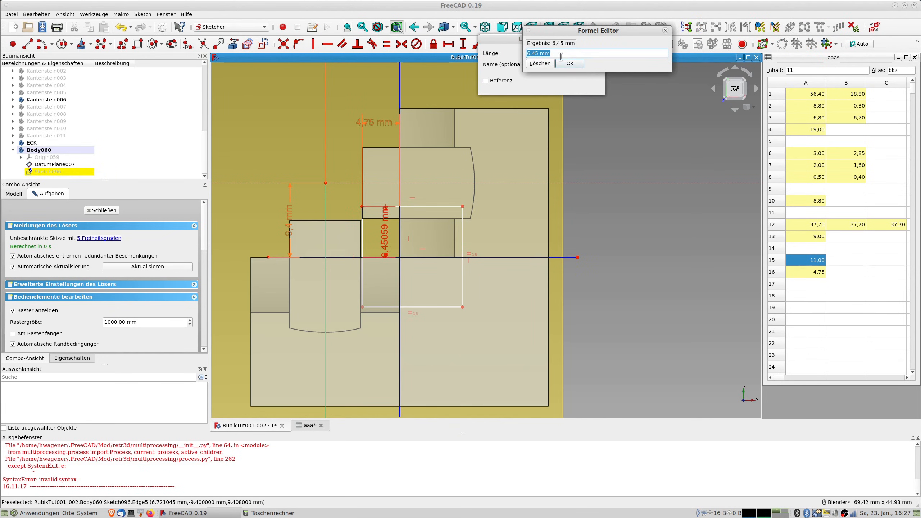
text(aaa.)
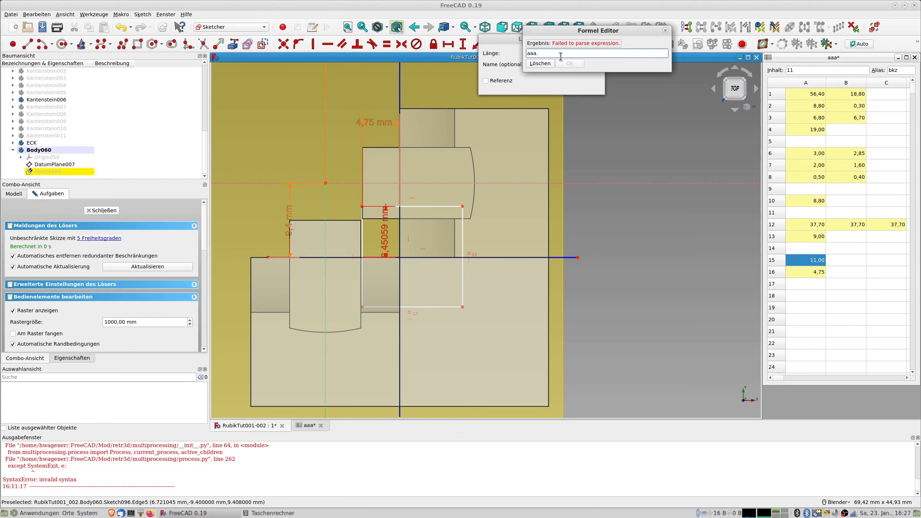
text(bz)
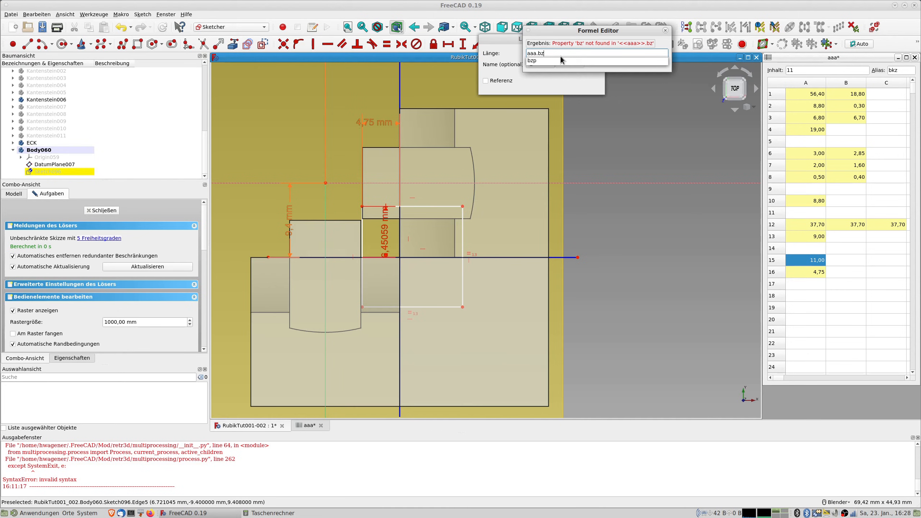
key(BackSpace)
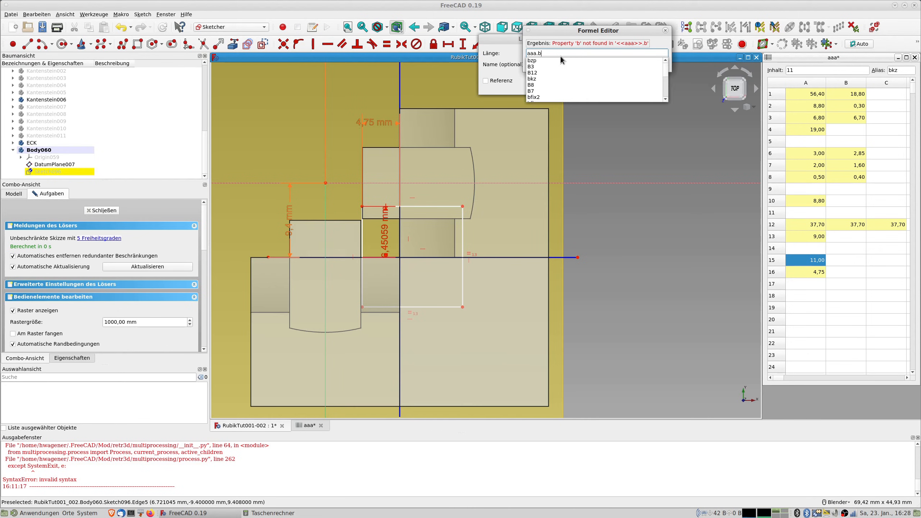
text(kz2)
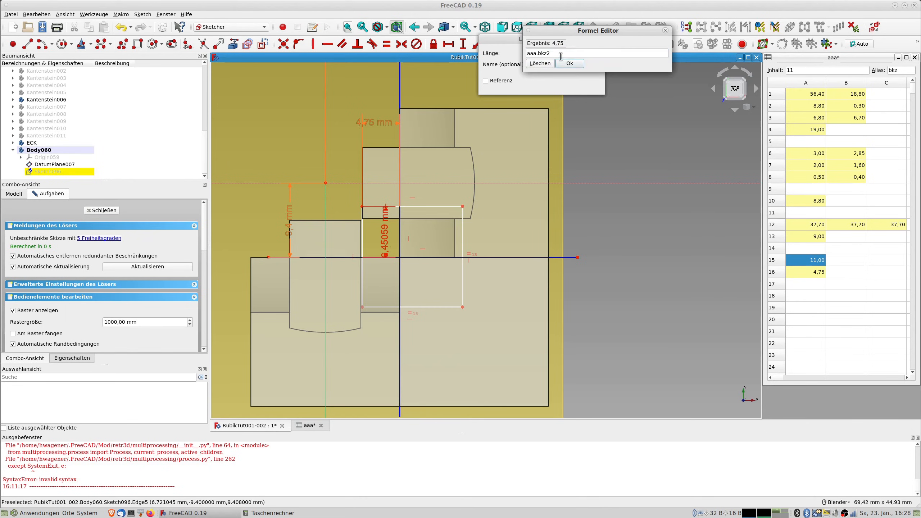
key(Return)
key(Return)
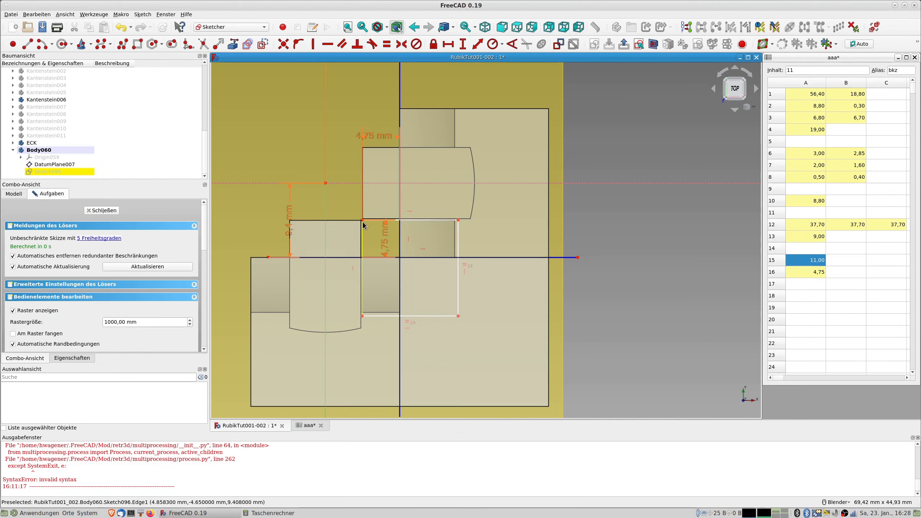
- Constrain the length of the rectangle's right edge with the formula aaa.bkz
click(458, 294)
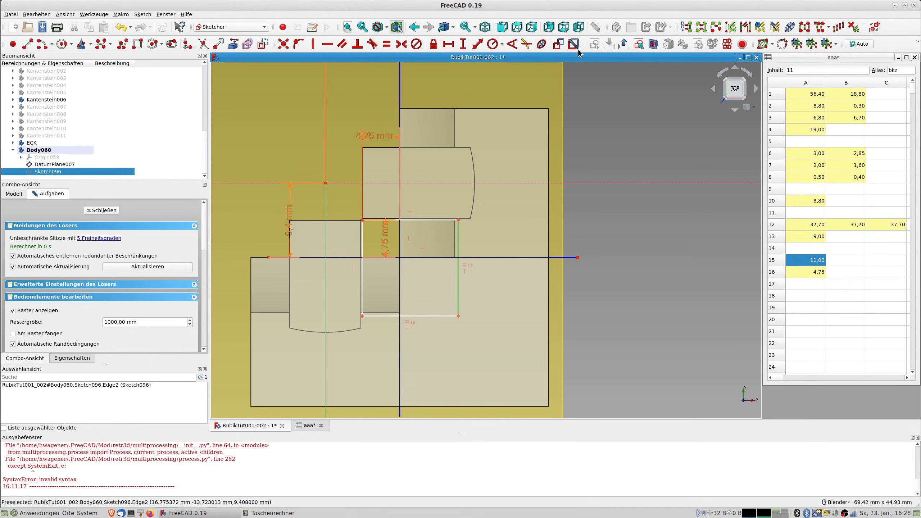
click(475, 44)
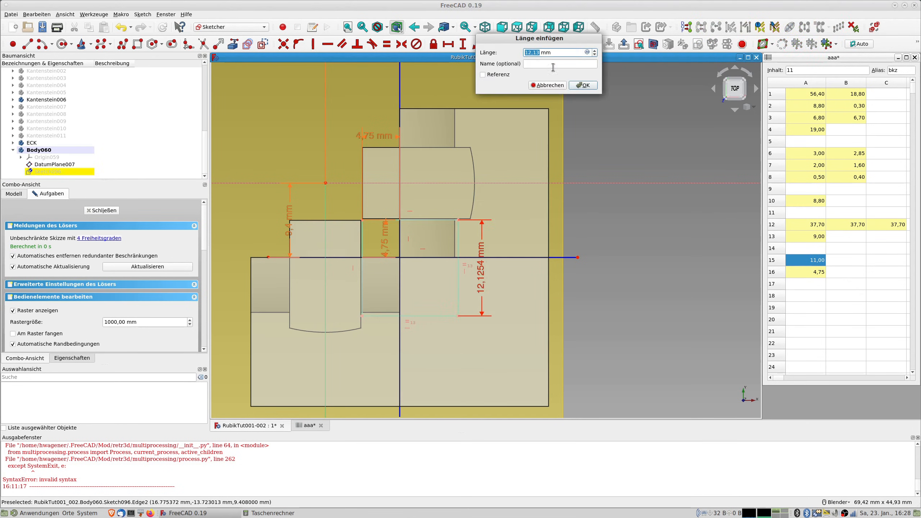
click(586, 53)
text(aaa.bkz)
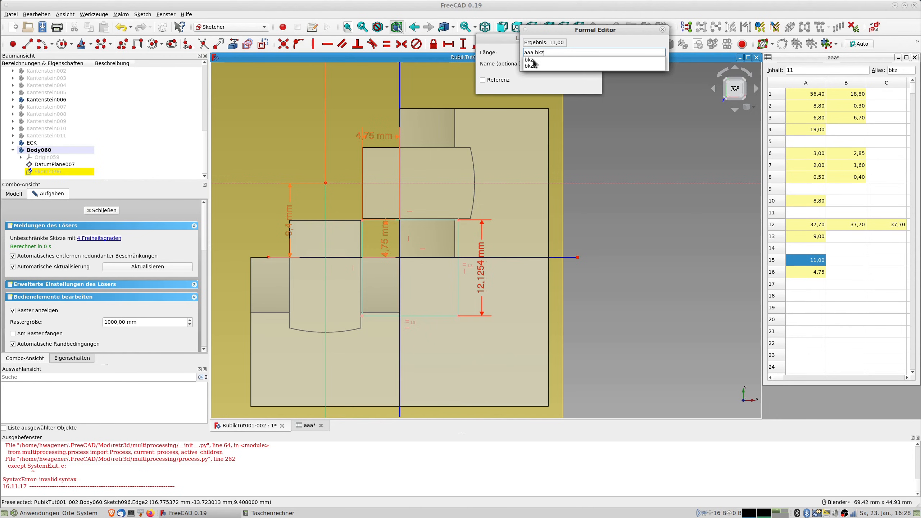
click(531, 60)
click(566, 64)
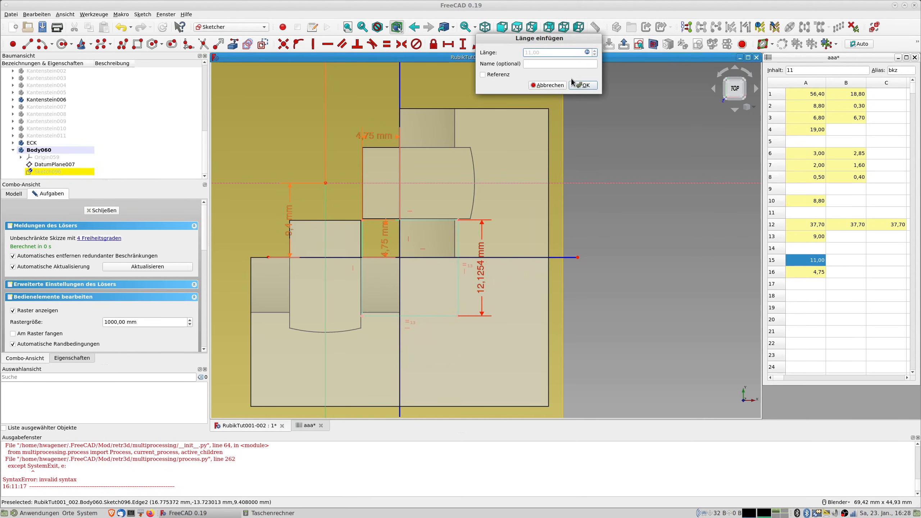
click(581, 85)
- Close the sketch and hide DatumPlane007 so the square profile stands free inside the corner piece
mouse_move(443, 278)
middle_down()
mouse_move(466, 260)
mouse_move(455, 279)
middle_up()
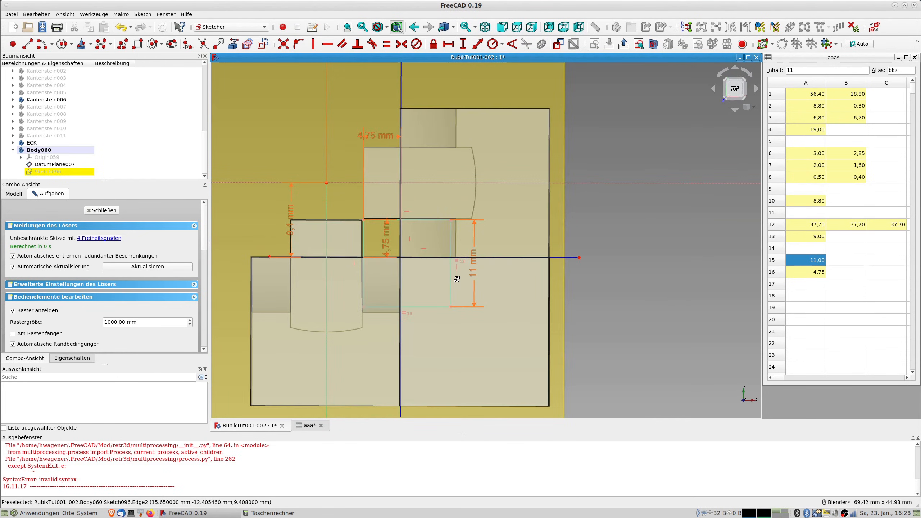
click(107, 214)
mouse_move(377, 300)
middle_down()
mouse_move(527, 351)
mouse_move(502, 347)
middle_up()
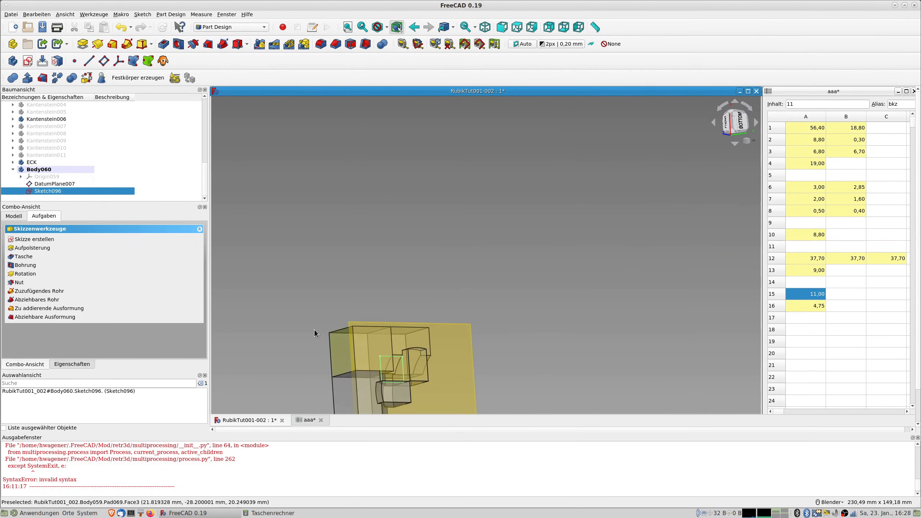
shift+middle_drag(315, 332, 356, 284)
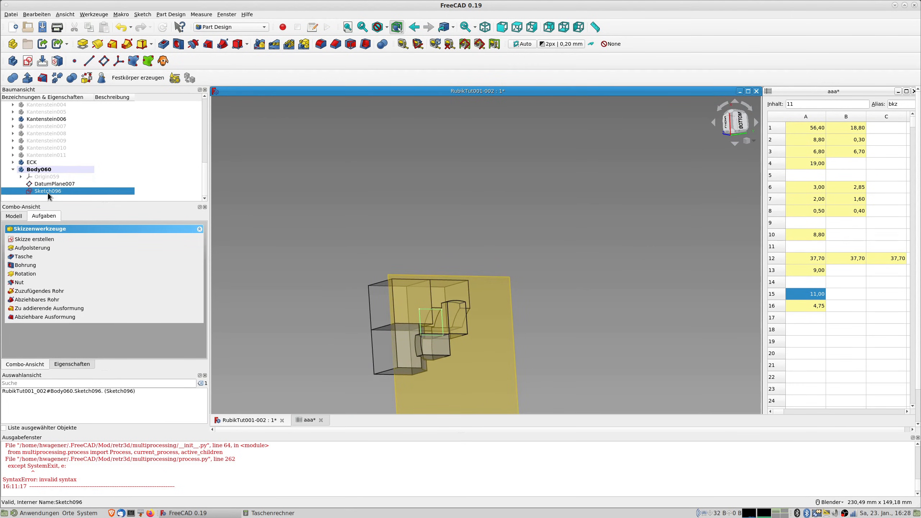
mouse_move(471, 310)
middle_down()
mouse_move(462, 292)
mouse_move(534, 223)
middle_up()
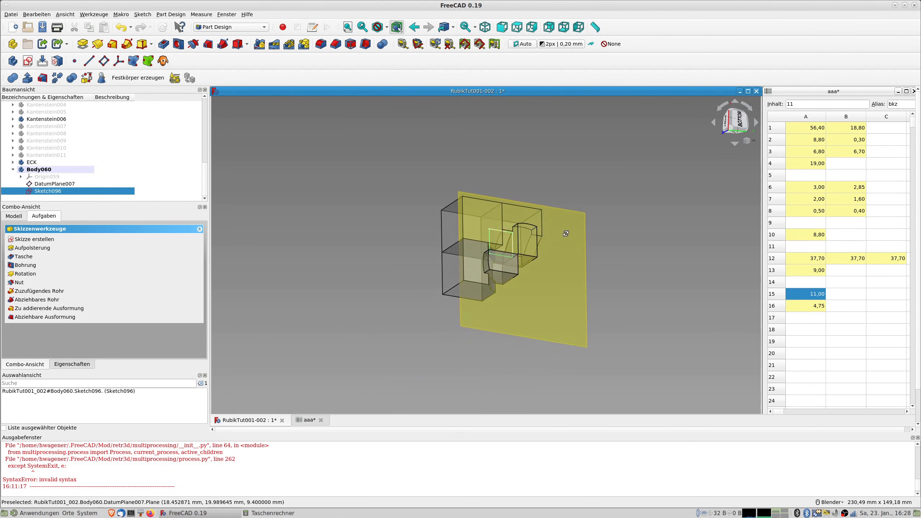
click(71, 184)
key(space)
scroll(564, 249, up, 5)
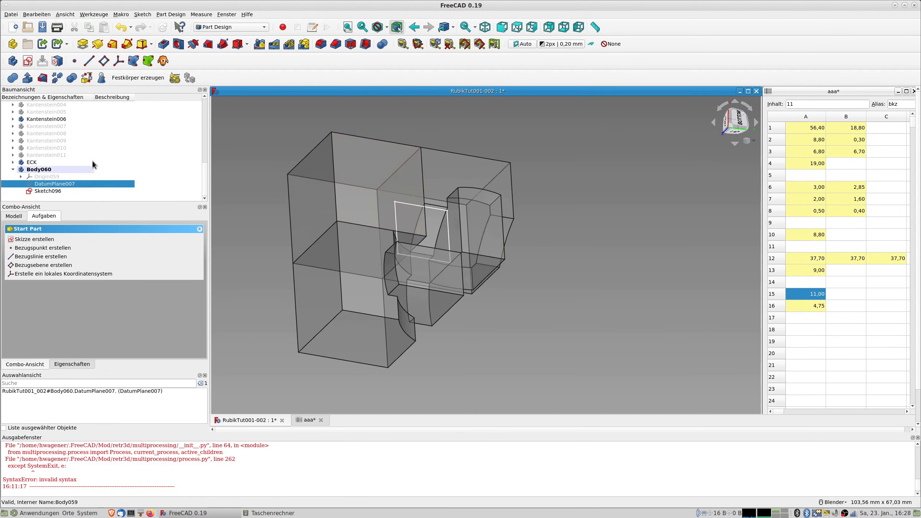
- Pad the square sketch of Body060 using the two-lengths extrusion type
click(47, 191)
click(87, 47)
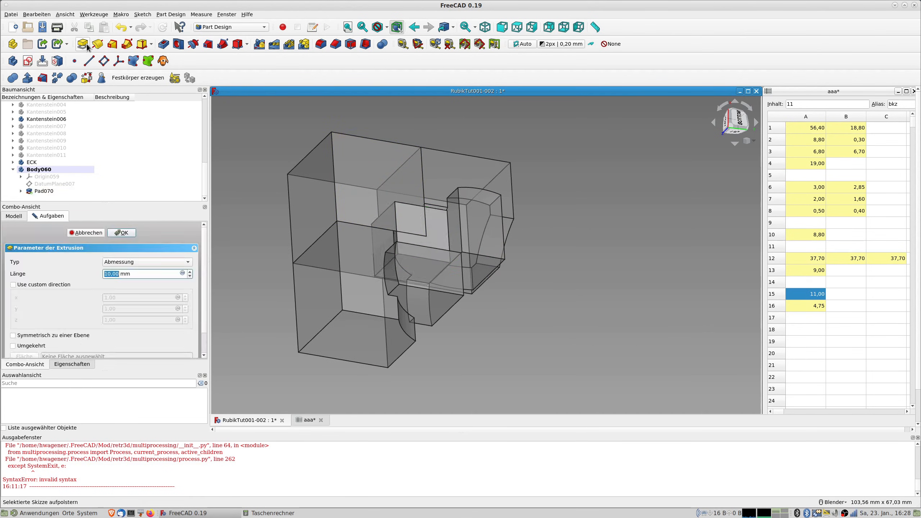
click(150, 262)
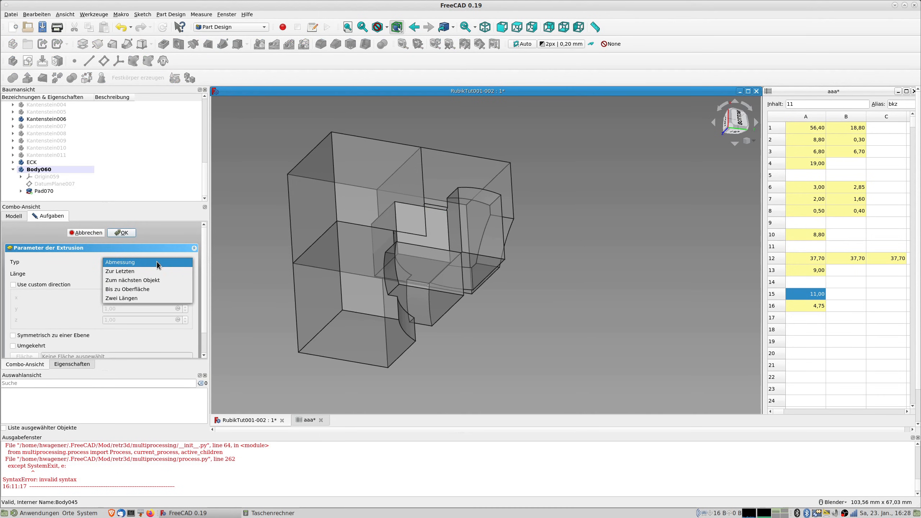
click(135, 298)
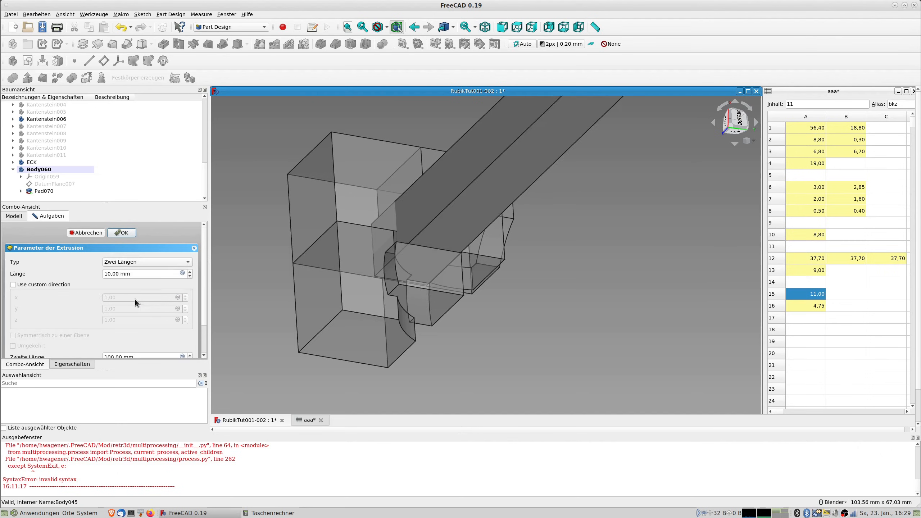
scroll(441, 269, down, 4)
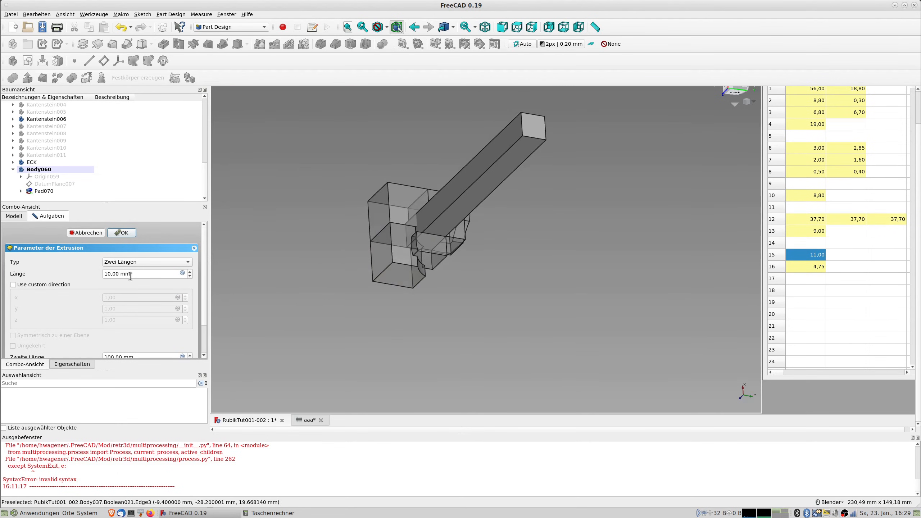
scroll(411, 244, up, 5)
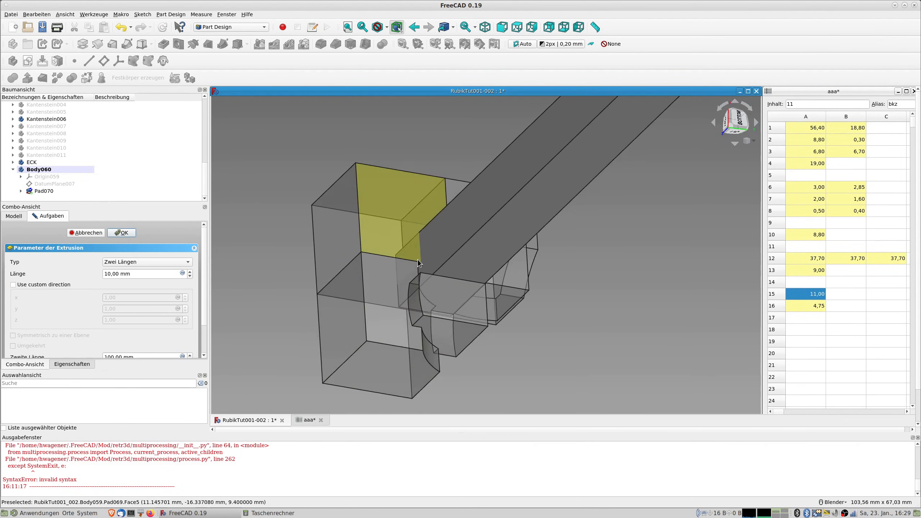
mouse_move(476, 266)
middle_down()
mouse_move(474, 233)
mouse_move(466, 250)
middle_up()
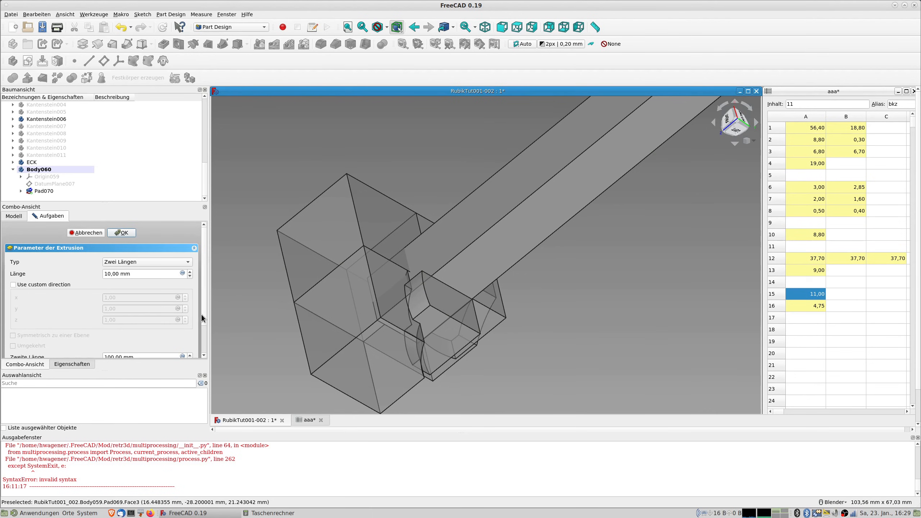
- Try to enter a spreadsheet reference directly as the pad's second length
scroll(204, 312, down, 3)
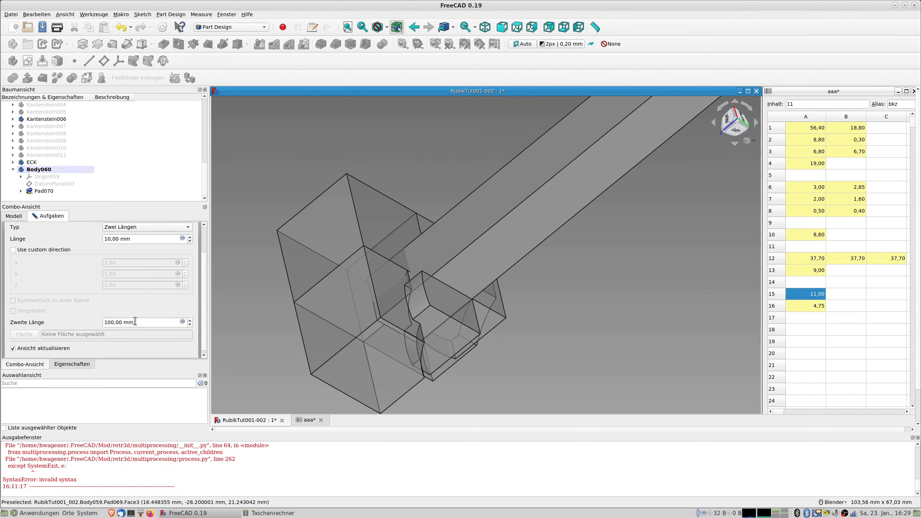
drag(135, 321, 50, 319)
text(aaa.bzkz2)
key(Return)
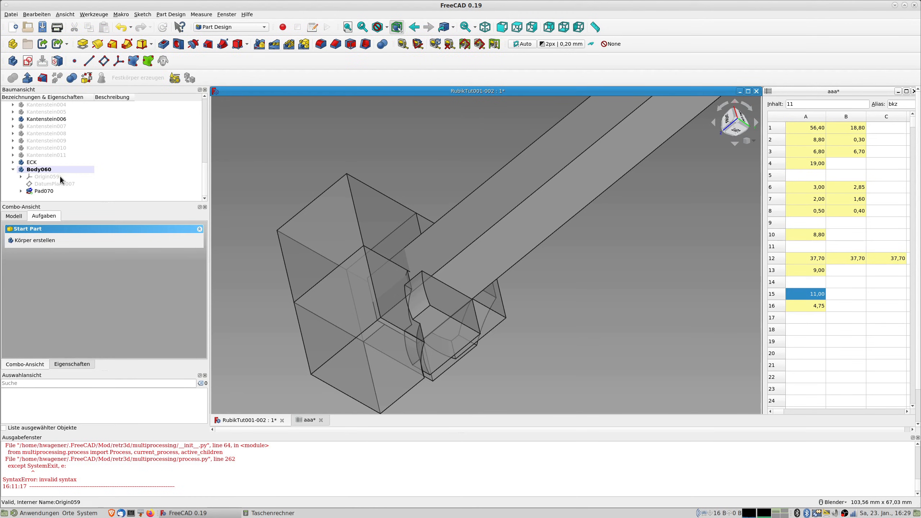
- Reopen the pad of Body060 and set its first length to the formula aaa.bkz2
double_click(46, 191)
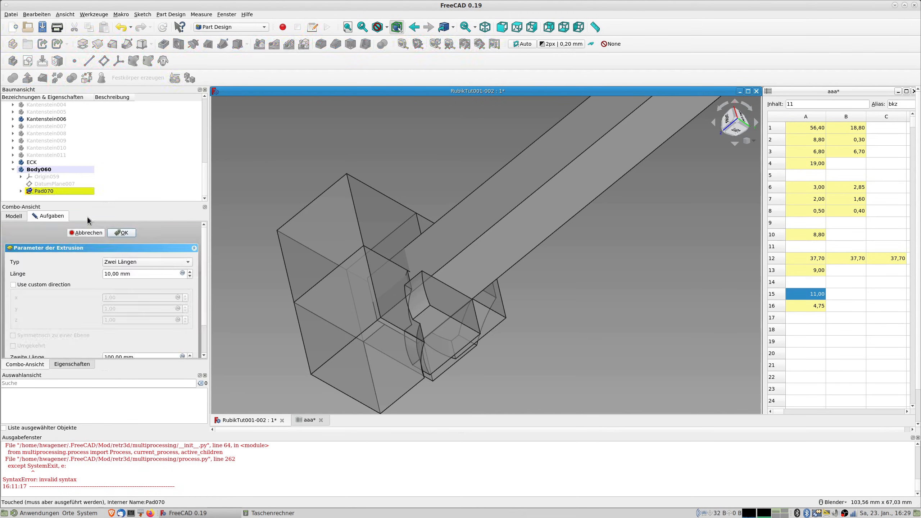
click(182, 273)
text(aaa)
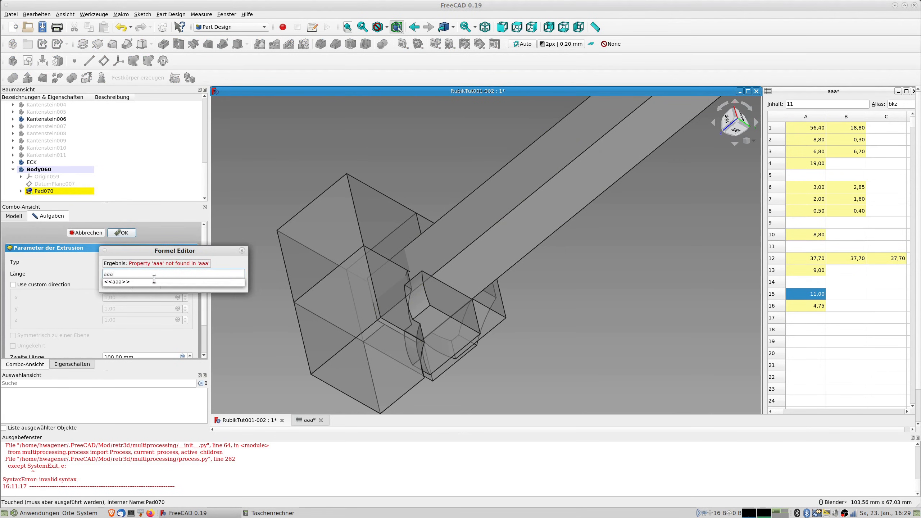
text(.b)
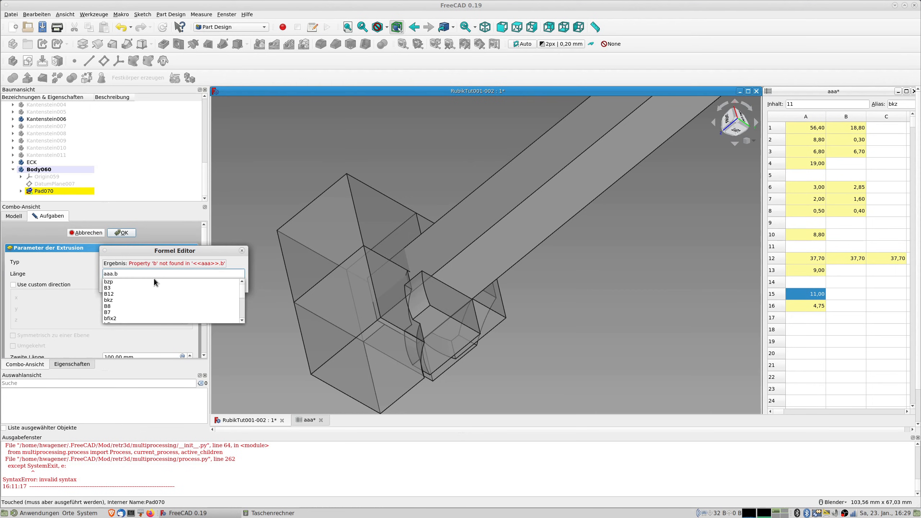
text(kz2)
key(Return)
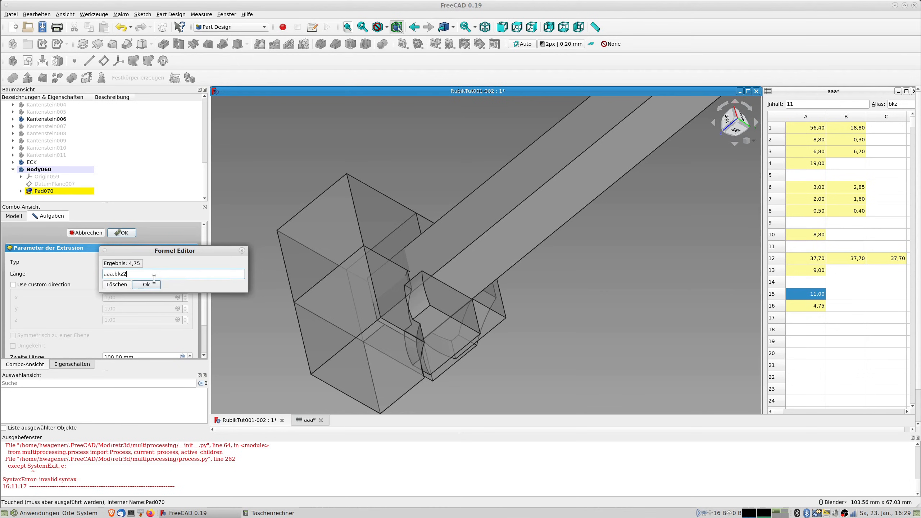
click(155, 285)
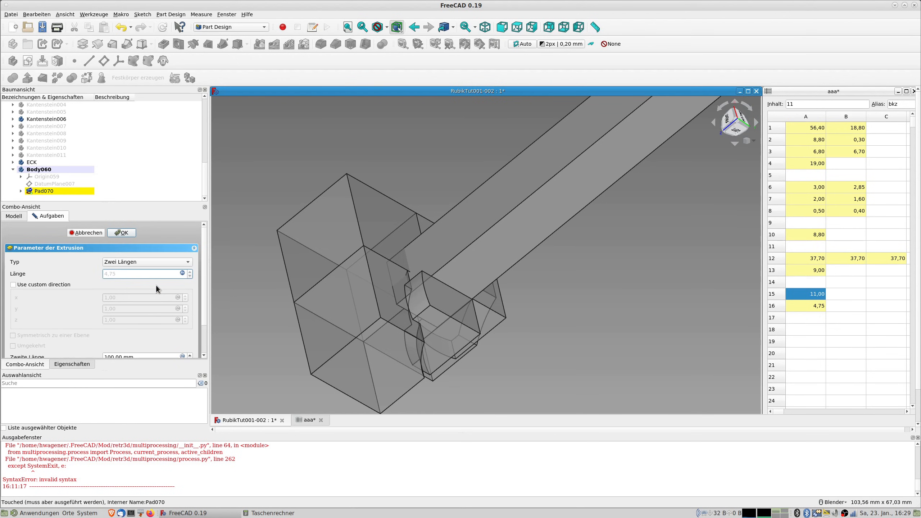
- Set the pad's second length to the formula aaa.bkz2
middle_drag(388, 293, 398, 271)
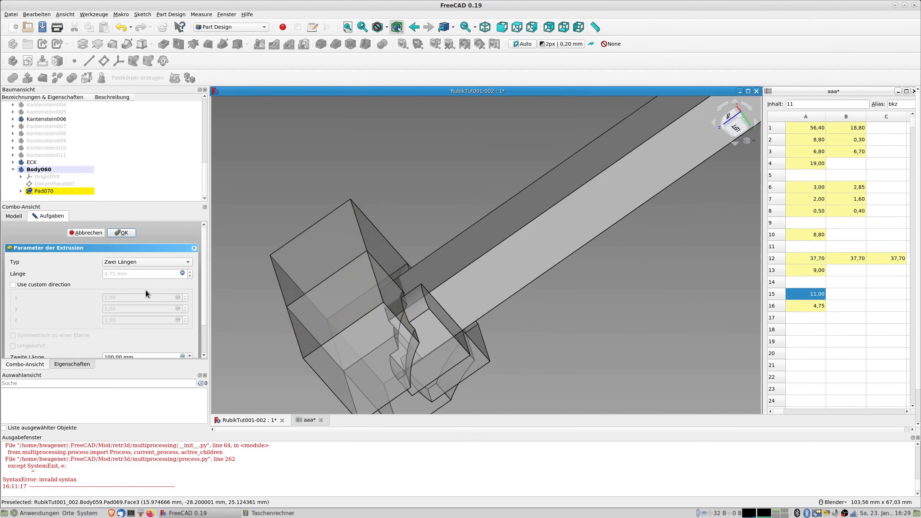
scroll(146, 291, down, 2)
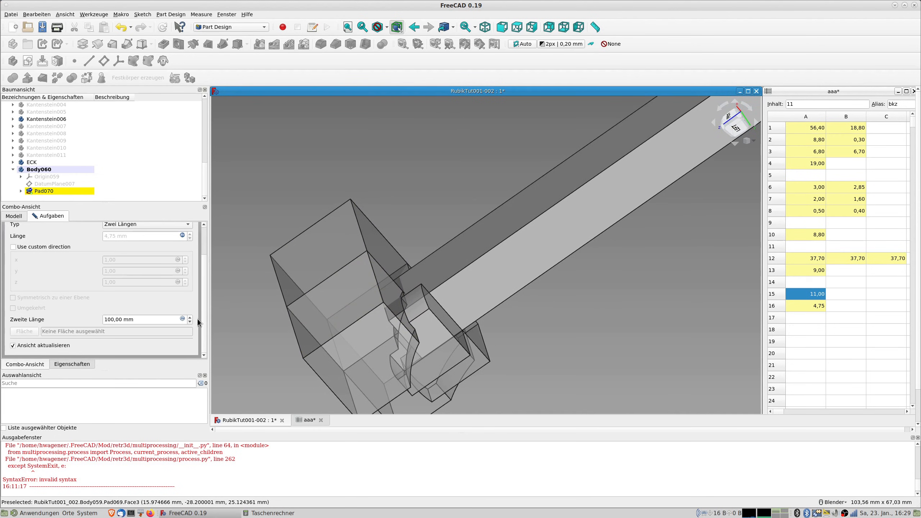
click(183, 319)
text(aaa.bkz2)
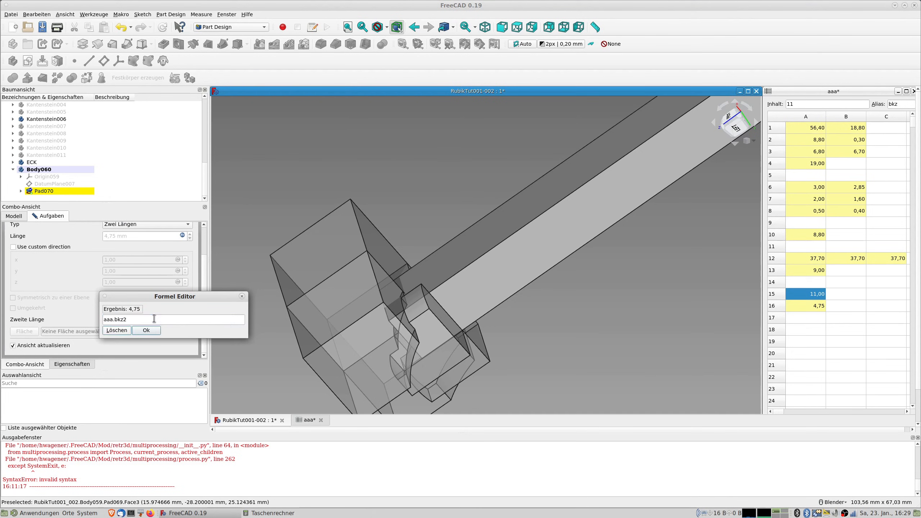
key(Return)
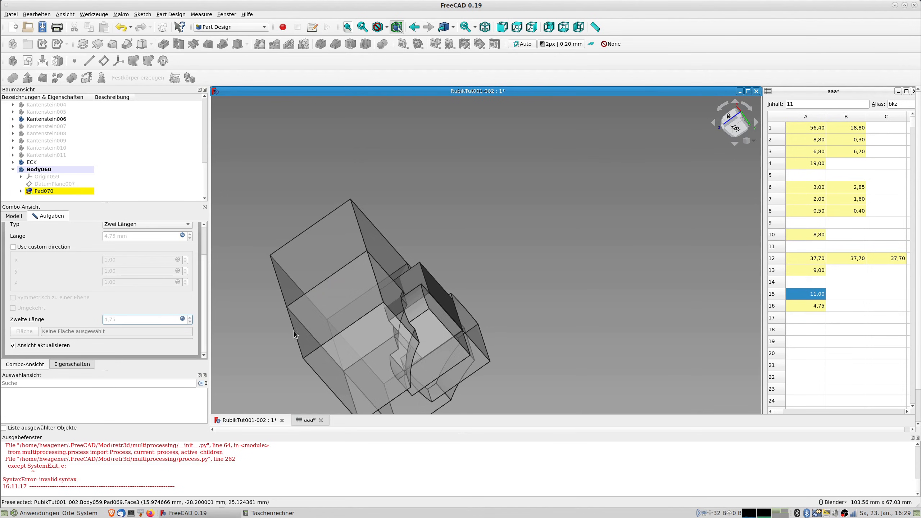
- Set the pad's first length to the formula aaa.bkz-aaa.bkz2
click(182, 235)
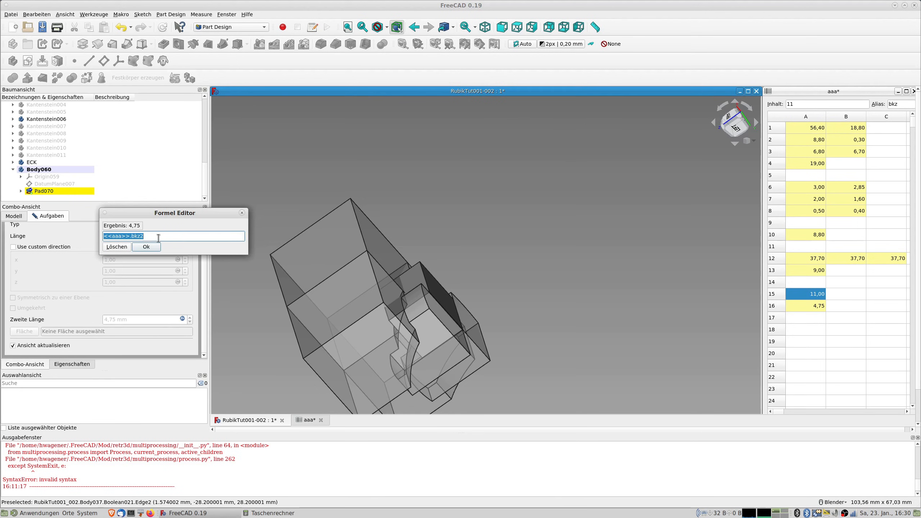
text(aaa)
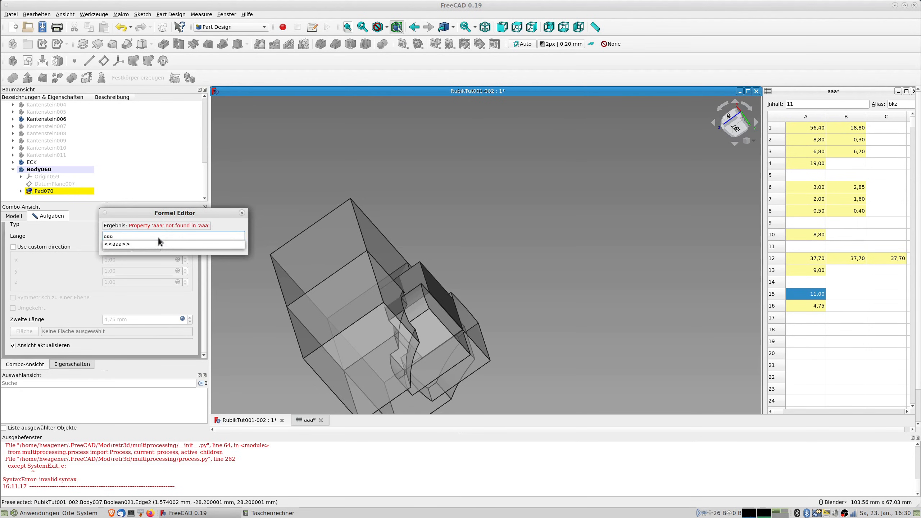
text(.bkz)
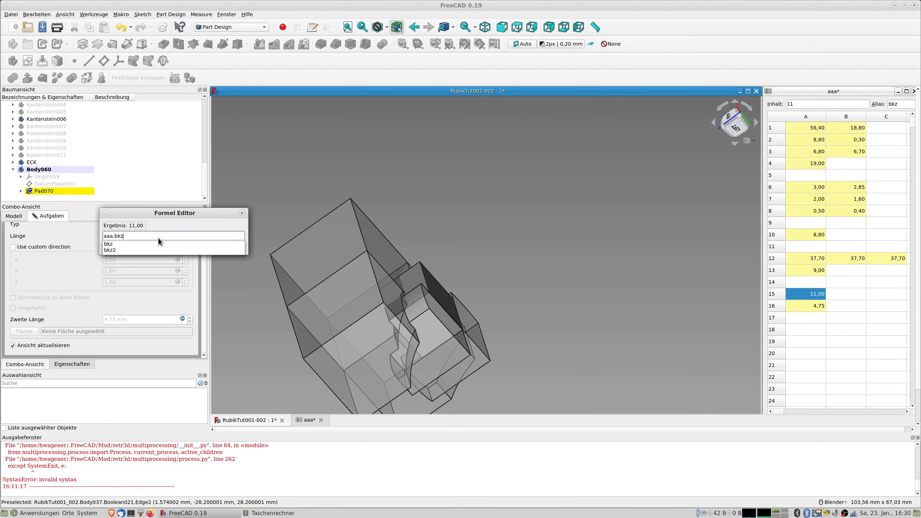
text(-aaa)
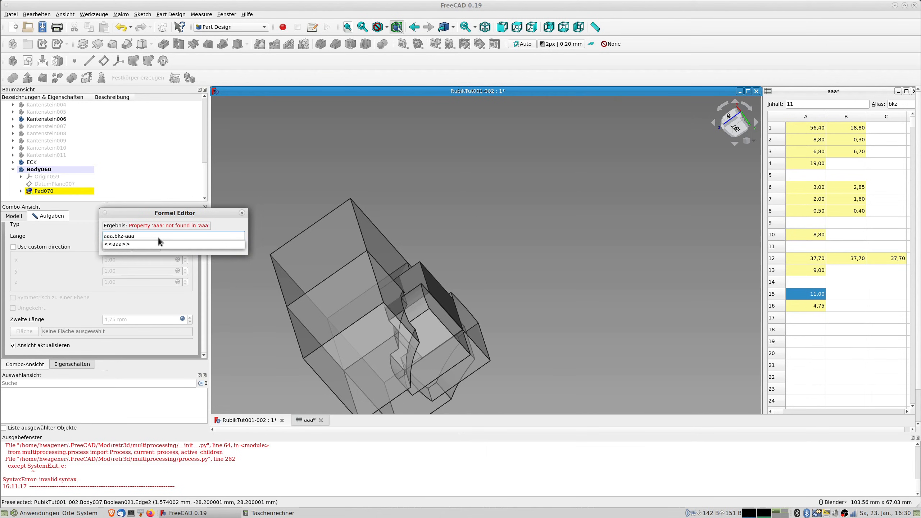
text(.bkz2)
key(Return)
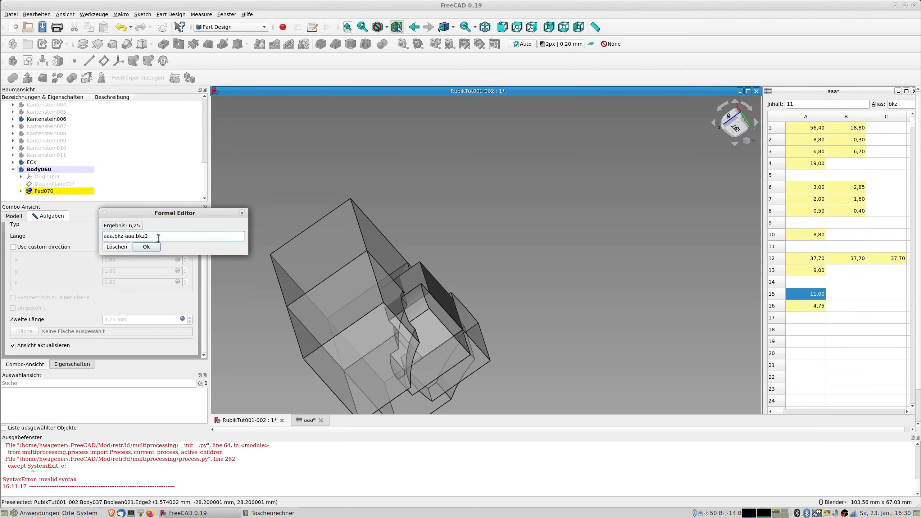
click(153, 248)
- Hide the edge pieces Kantenstein006 and Kantenstein so only the corner cube and the new block stay displayed
middle_drag(337, 272, 319, 325)
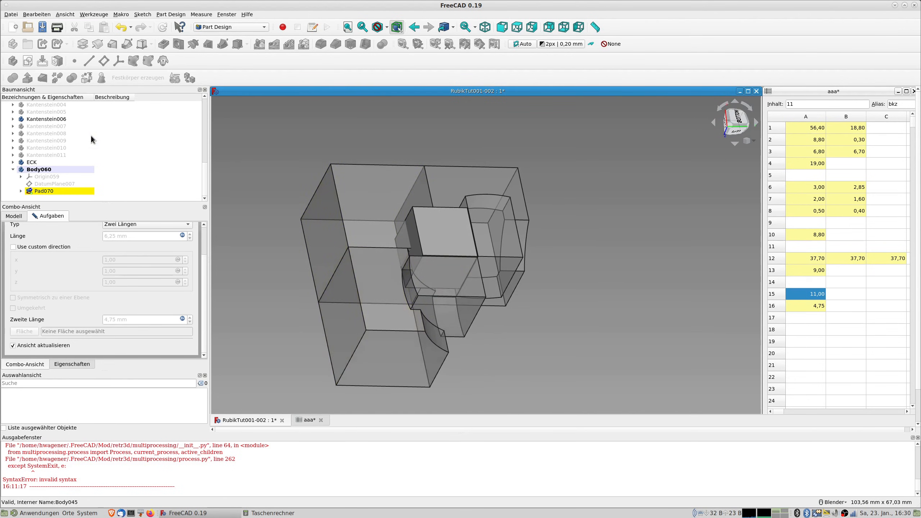
click(45, 117)
key(space)
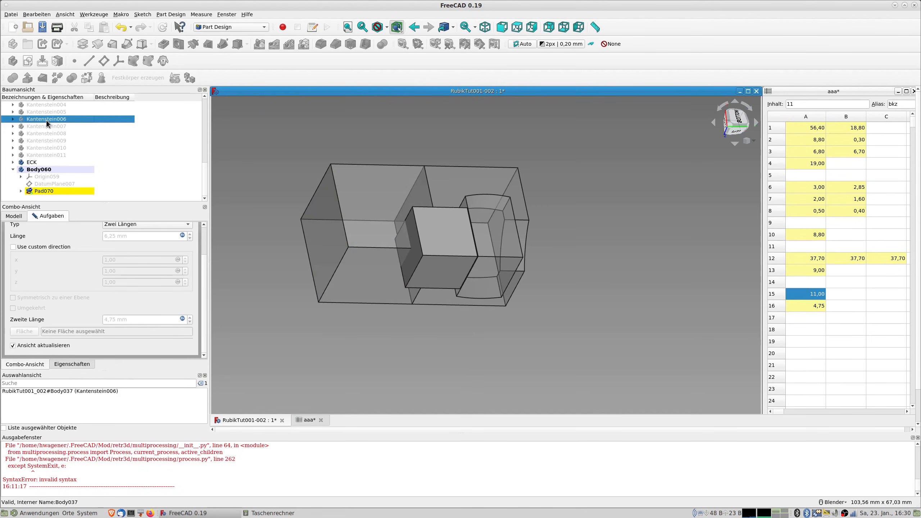
scroll(46, 119, up, 5)
click(43, 170)
key(space)
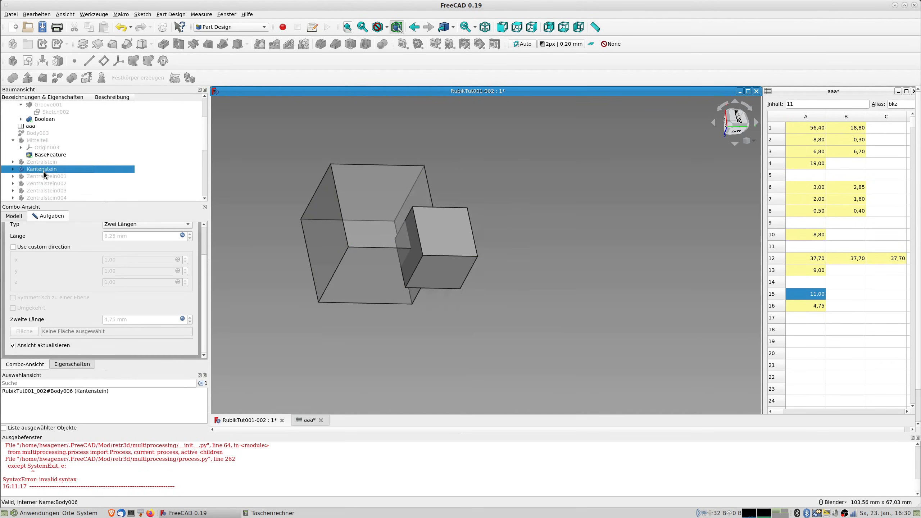
- Examine how the new block sits against the corner cube and check the pieces listed in the model tree
mouse_move(417, 239)
middle_down()
mouse_move(434, 232)
mouse_move(400, 244)
middle_up()
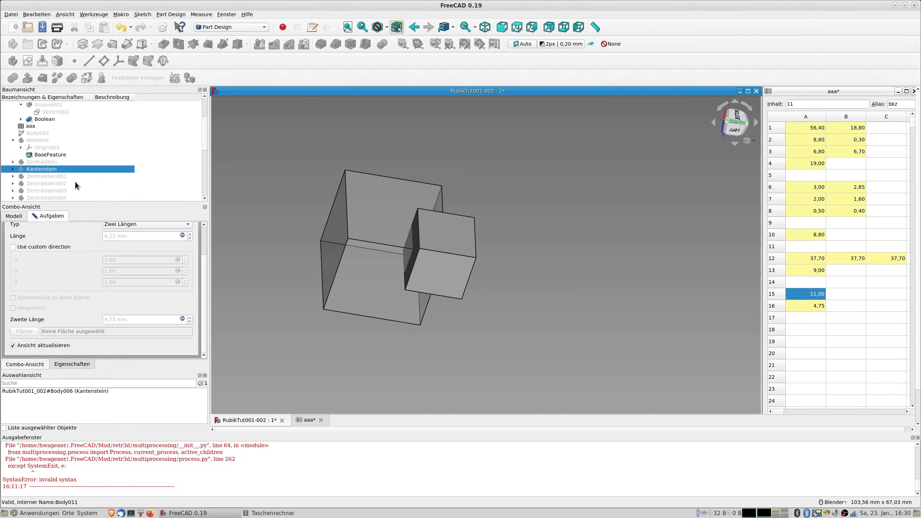
scroll(57, 155, up, 2)
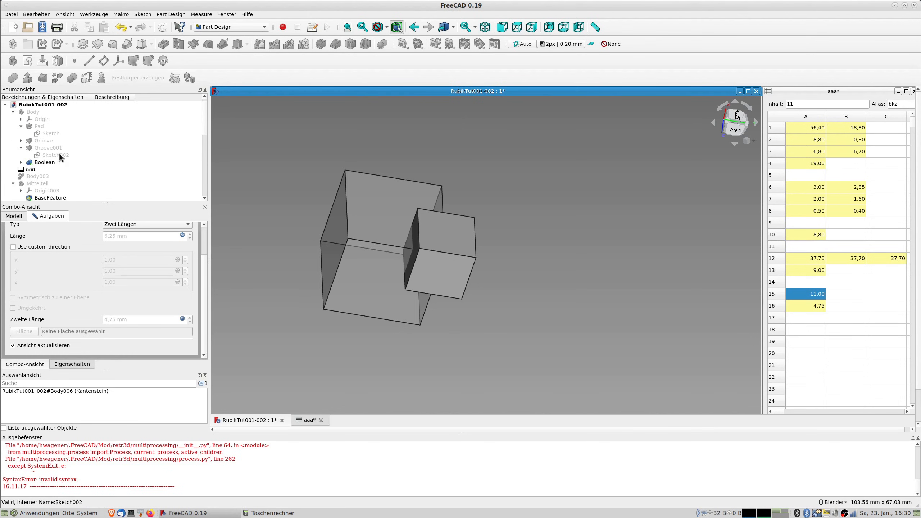
scroll(58, 154, down, 3)
scroll(48, 158, down, 2)
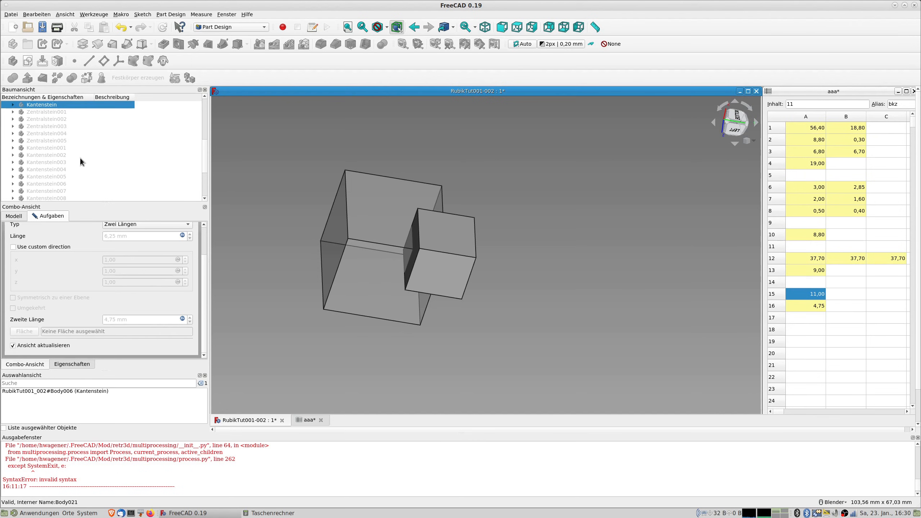
scroll(47, 134, up, 1)
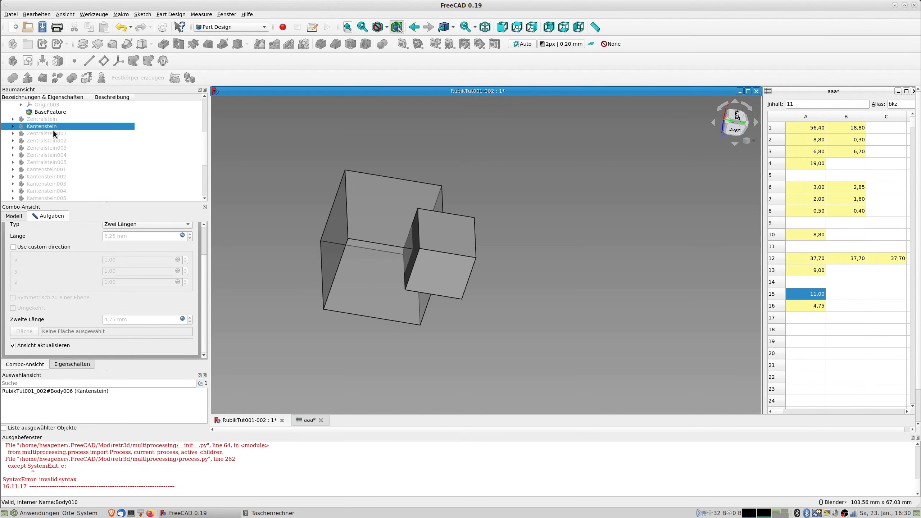
key(space)
middle_drag(402, 257, 373, 247)
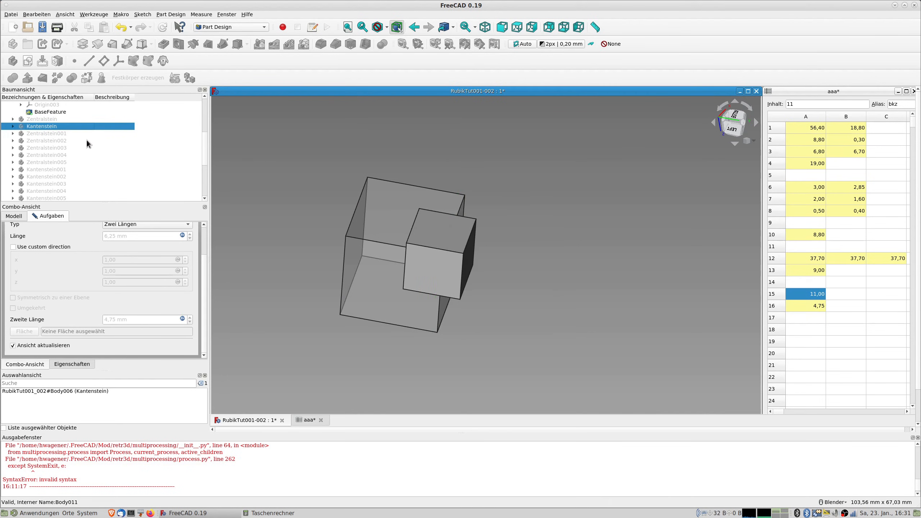
- Confirm the two-length pad of Body060 and create a new empty body
scroll(101, 178, down, 4)
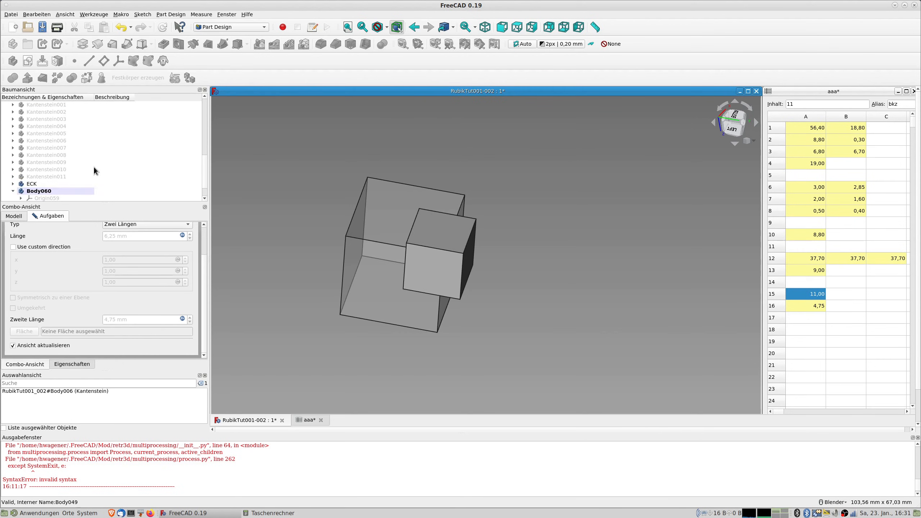
click(43, 169)
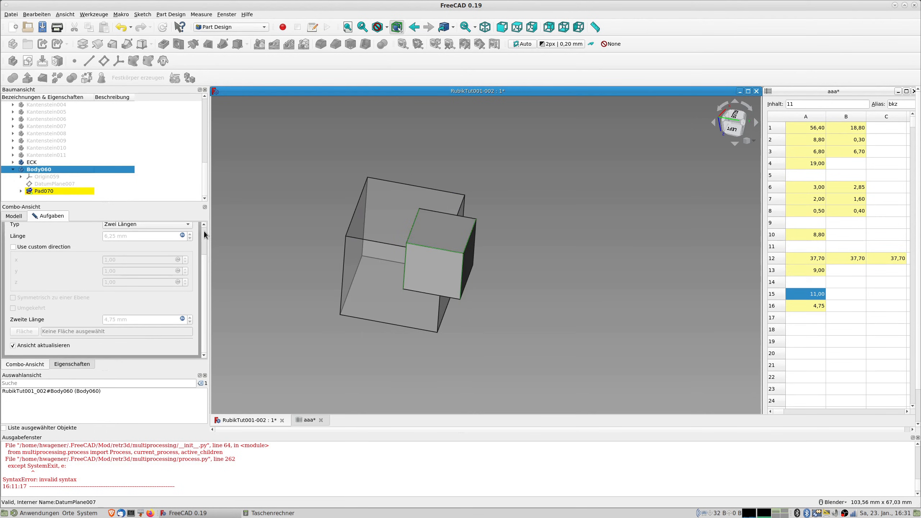
scroll(204, 235, up, 2)
click(120, 231)
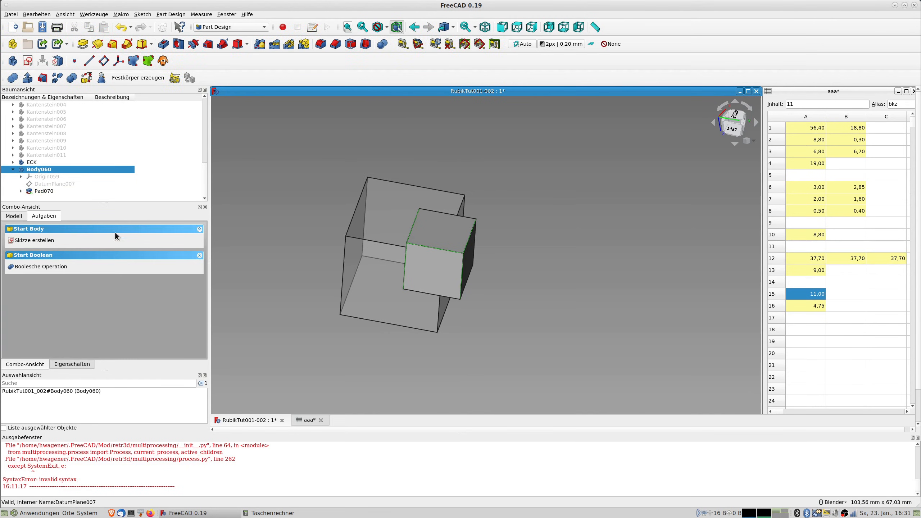
click(13, 60)
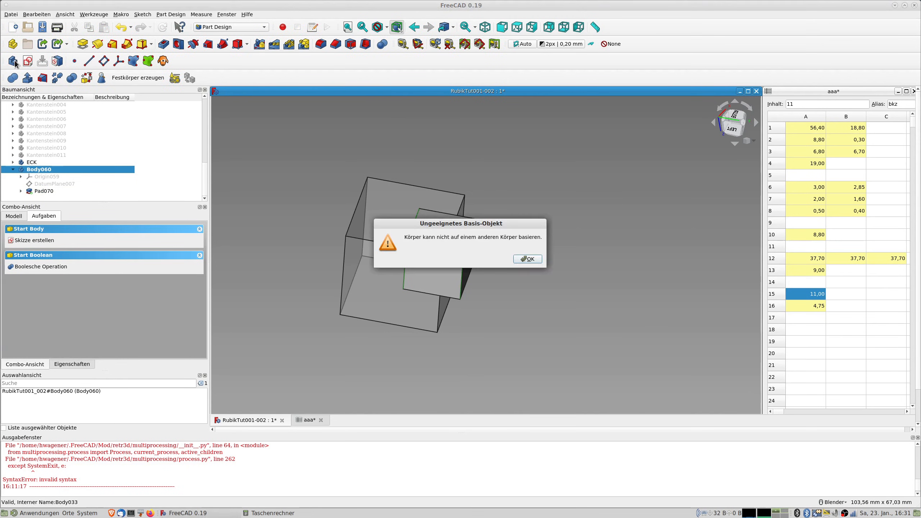
key(Return)
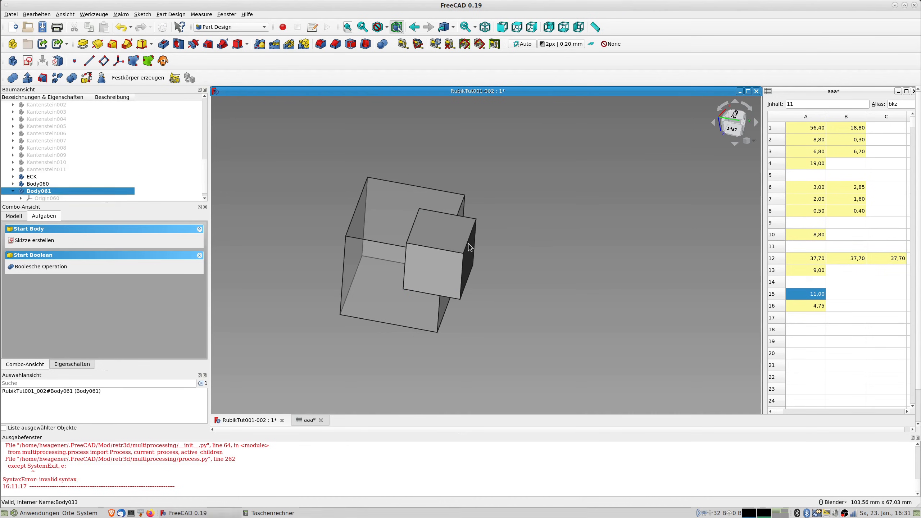
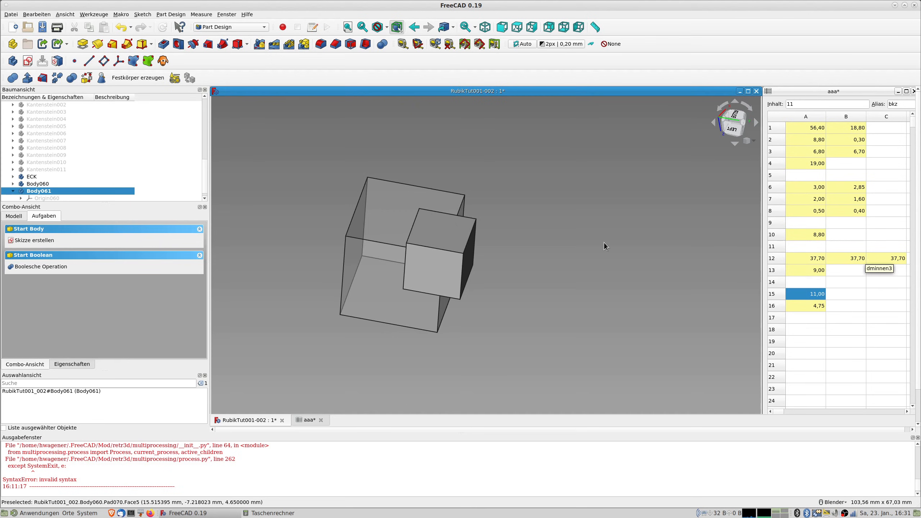
- Start a sketch on the XY plane of Body061 and draw a circle about 52.6 mm in diameter centred on the origin
scroll(297, 189, down, 3)
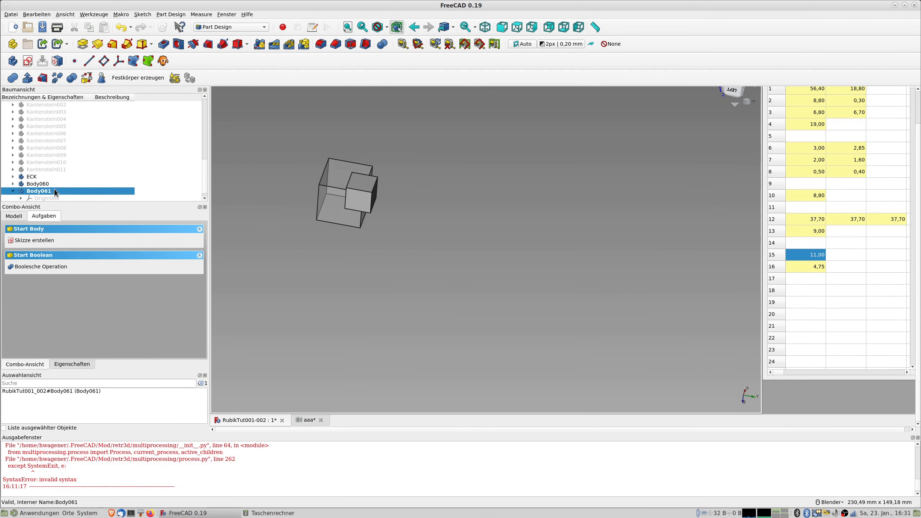
click(27, 61)
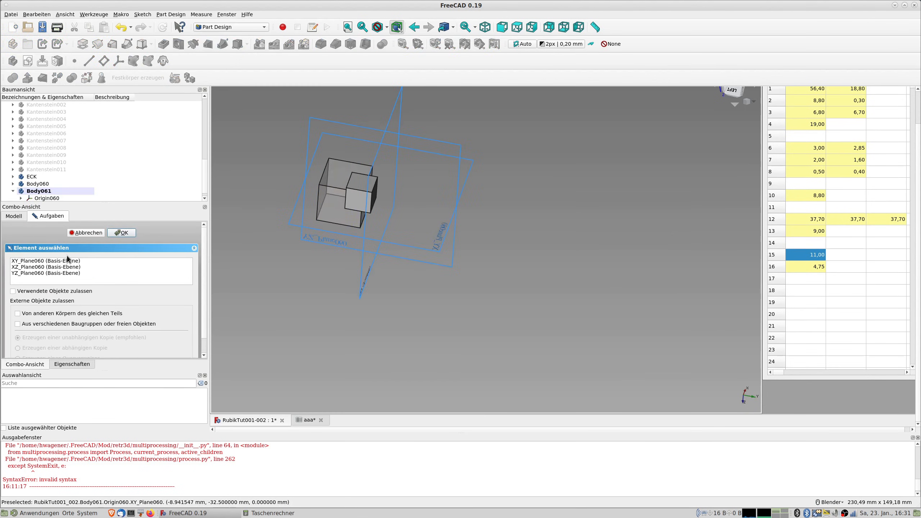
click(33, 262)
click(122, 232)
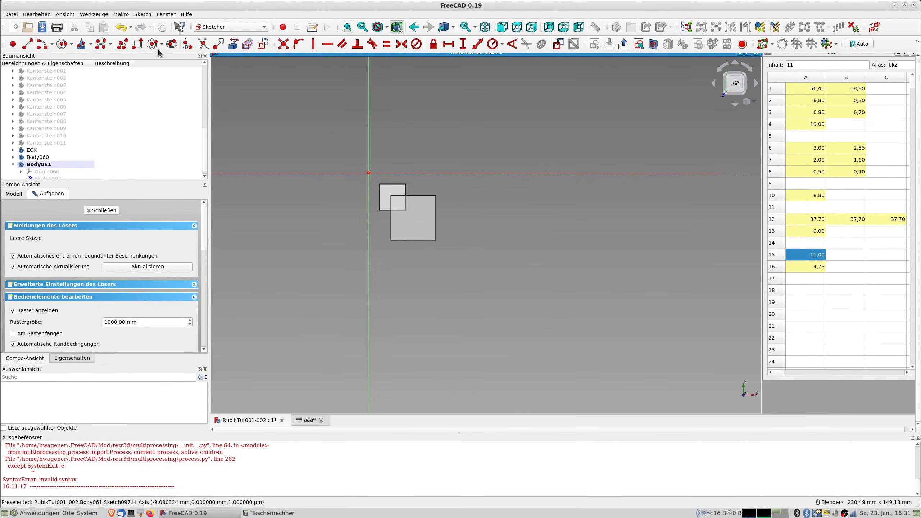
click(61, 45)
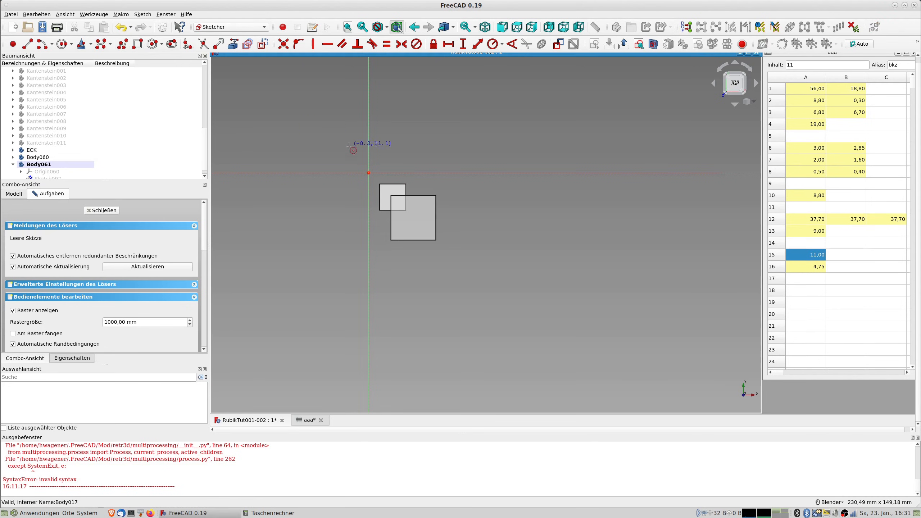
click(368, 173)
click(420, 203)
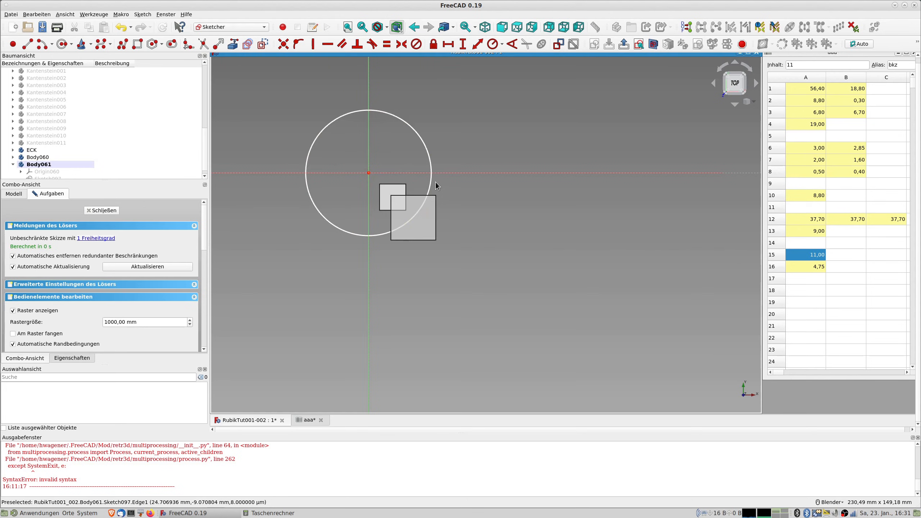
- Dimension the circle's diameter with the spreadsheet formula aaa.dminnen3
click(503, 45)
click(518, 65)
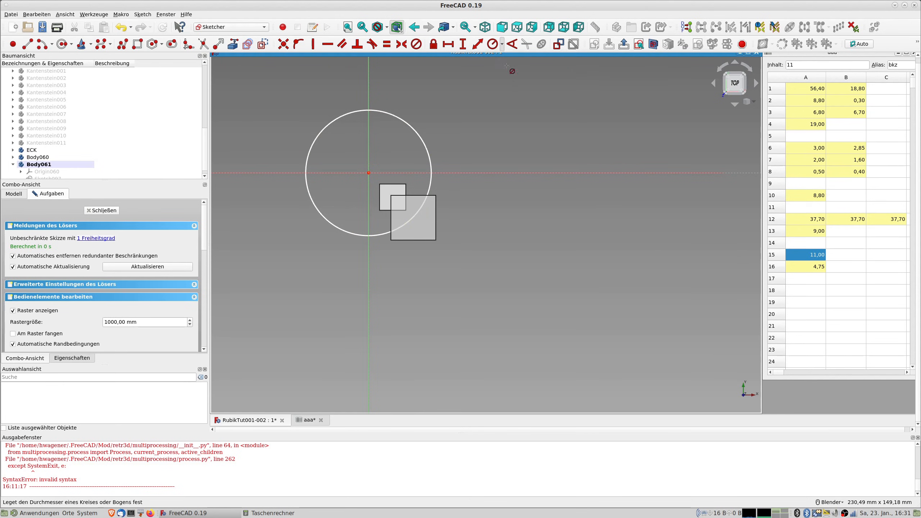
click(431, 158)
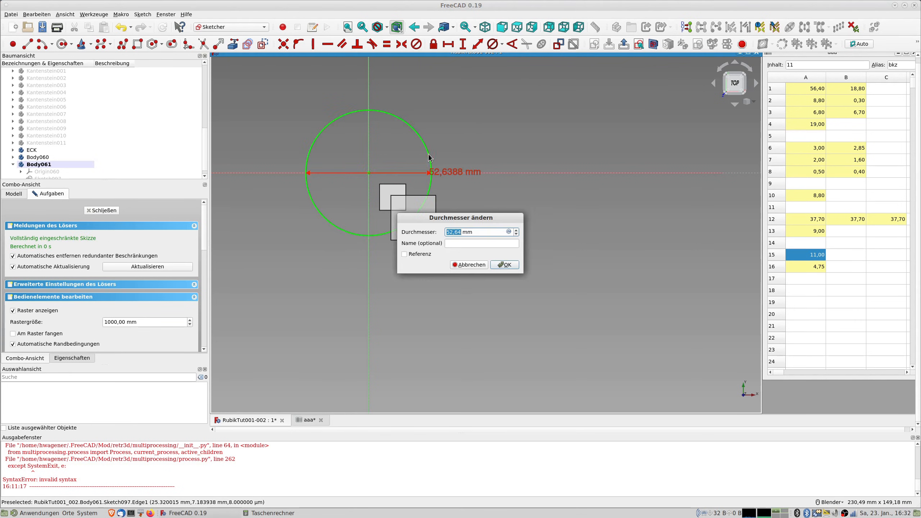
click(508, 232)
text(aaa.dminnen3)
key(Return)
key(Return)
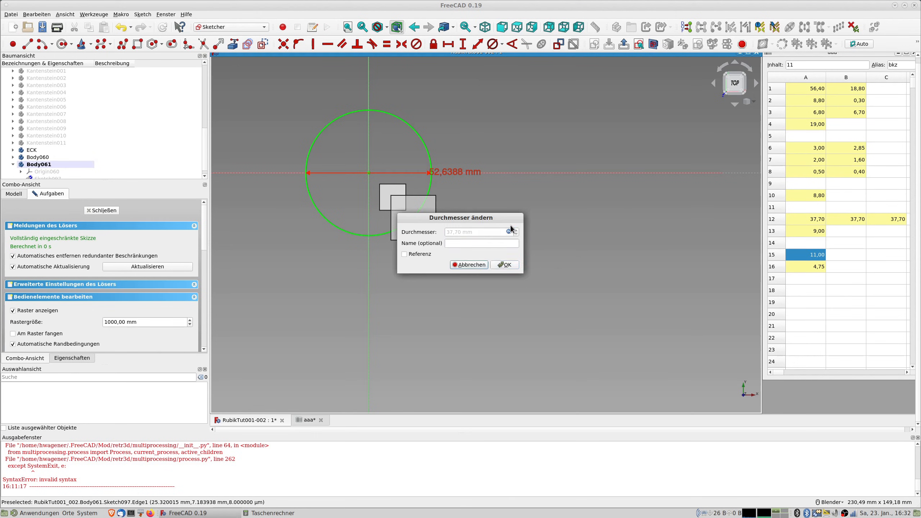
key(Return)
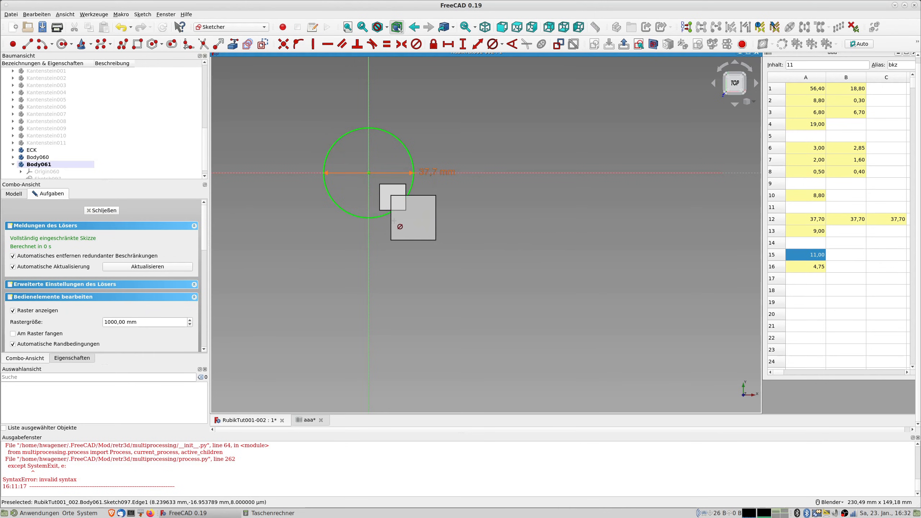
- Close the circle sketch and pad it with a length of 20 mm
mouse_move(399, 226)
middle_down()
mouse_move(485, 228)
mouse_move(562, 176)
mouse_move(536, 188)
middle_up()
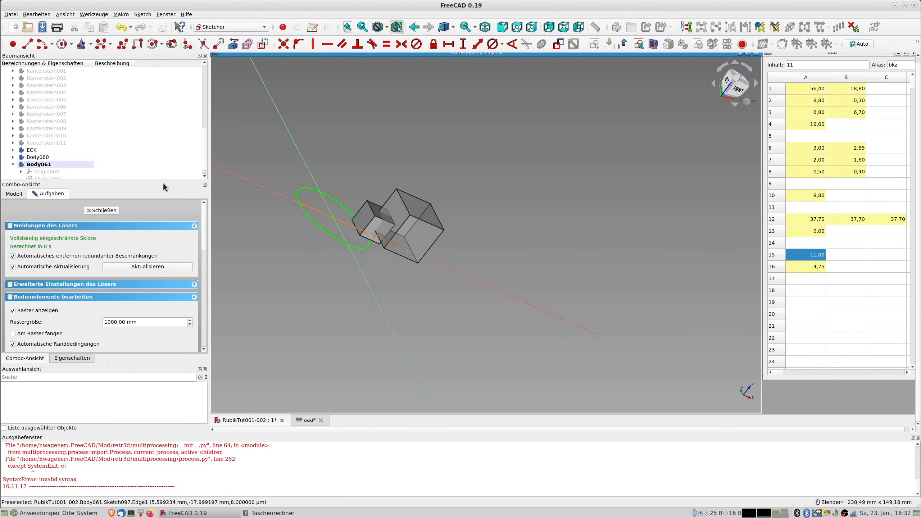
click(102, 211)
click(82, 43)
middle_drag(435, 189, 426, 200)
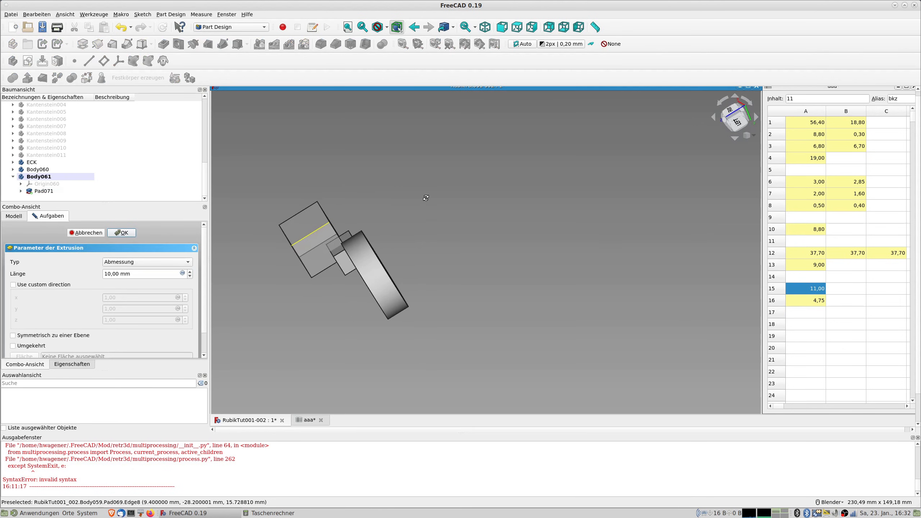
triple_click(135, 274)
text(20)
key(Return)
middle_drag(311, 296, 430, 320)
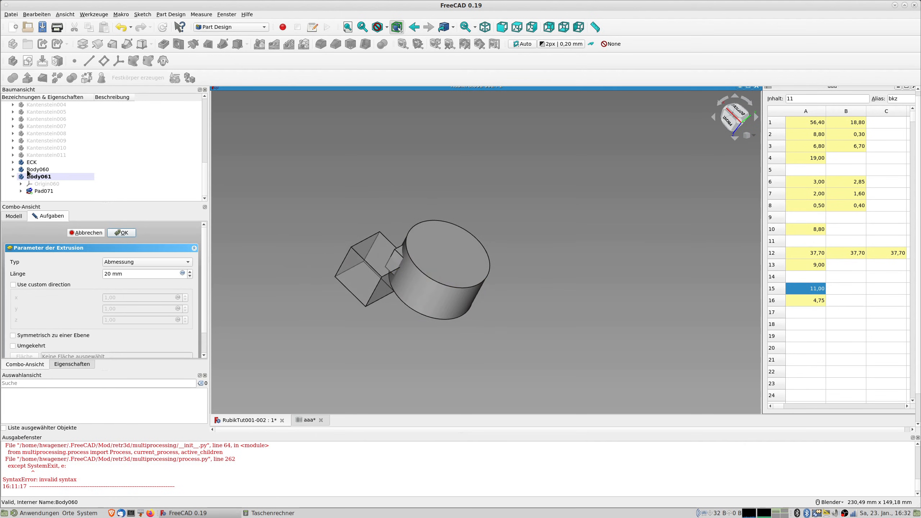
- Make Body060 the active body and confirm the cylinder's pad
click(41, 170)
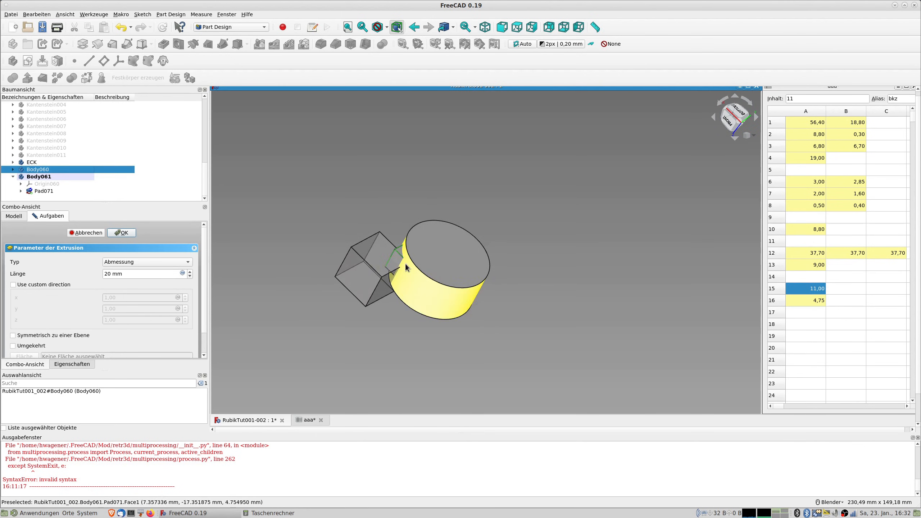
double_click(43, 170)
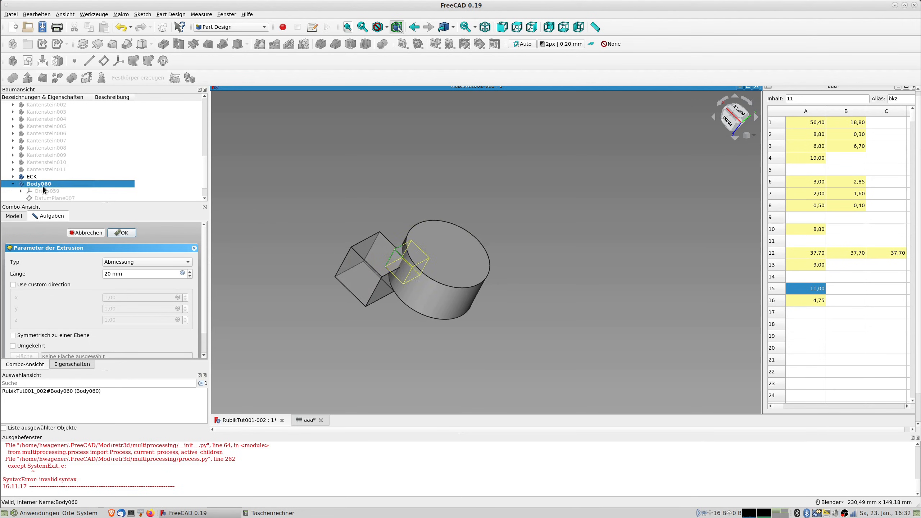
click(260, 173)
scroll(74, 165, down, 1)
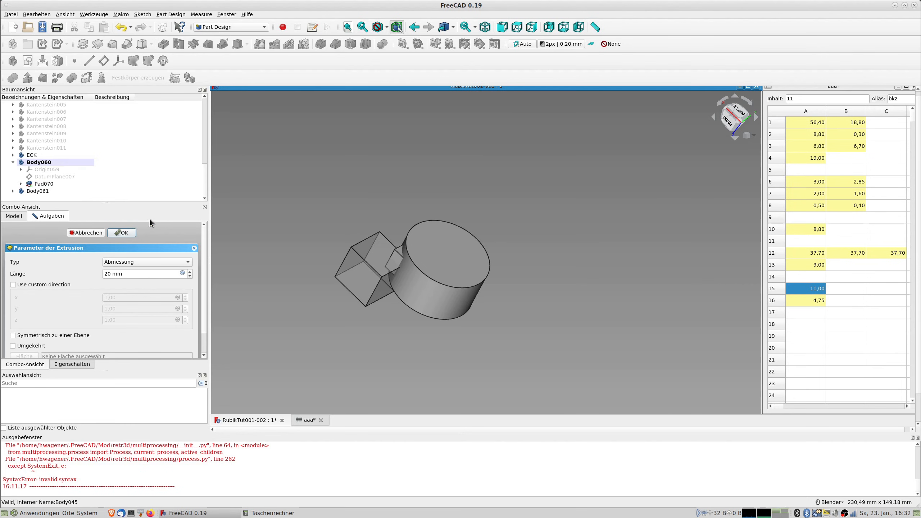
click(120, 234)
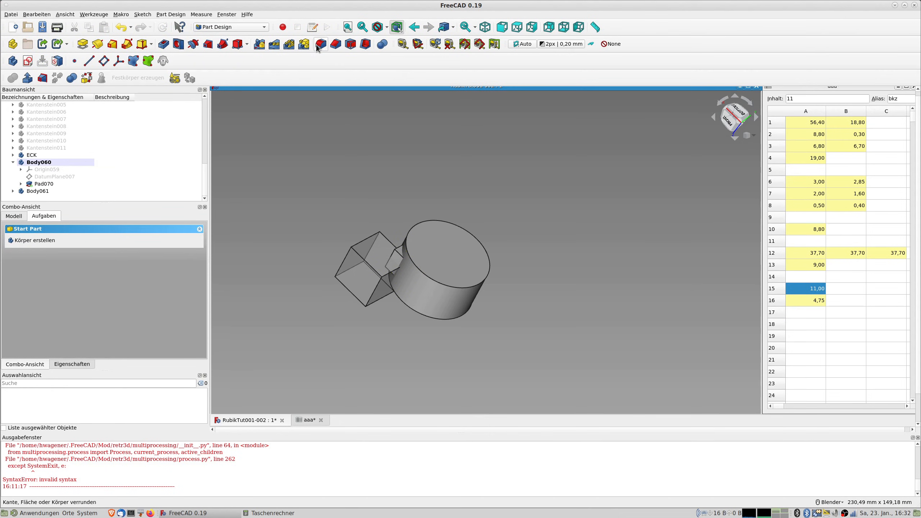
- Cut the cylinder Body061 from Body060 with a Boolean operation of type Schnitt
click(382, 43)
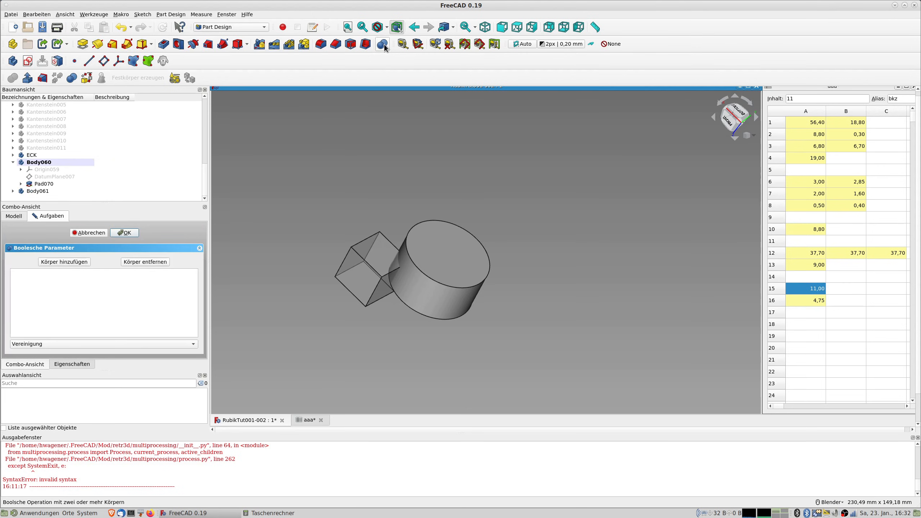
click(40, 343)
click(38, 362)
click(64, 262)
click(430, 244)
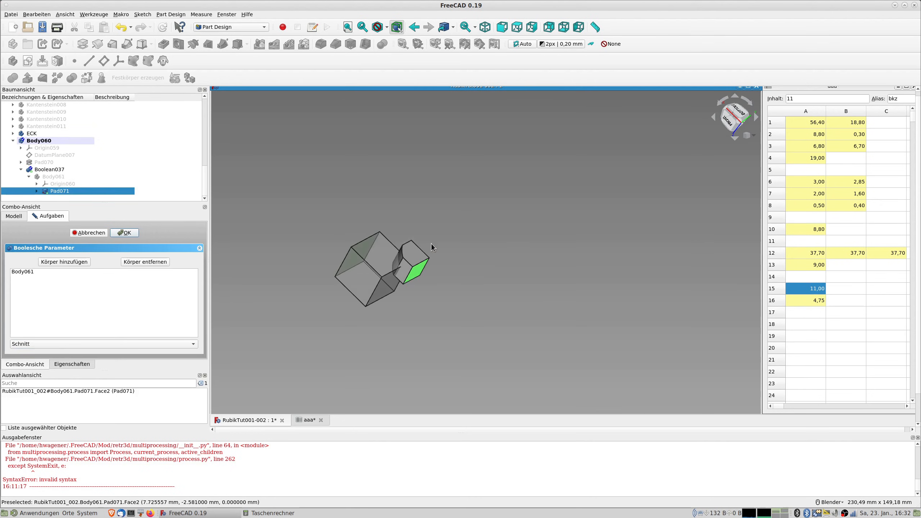
middle_drag(422, 272, 405, 307)
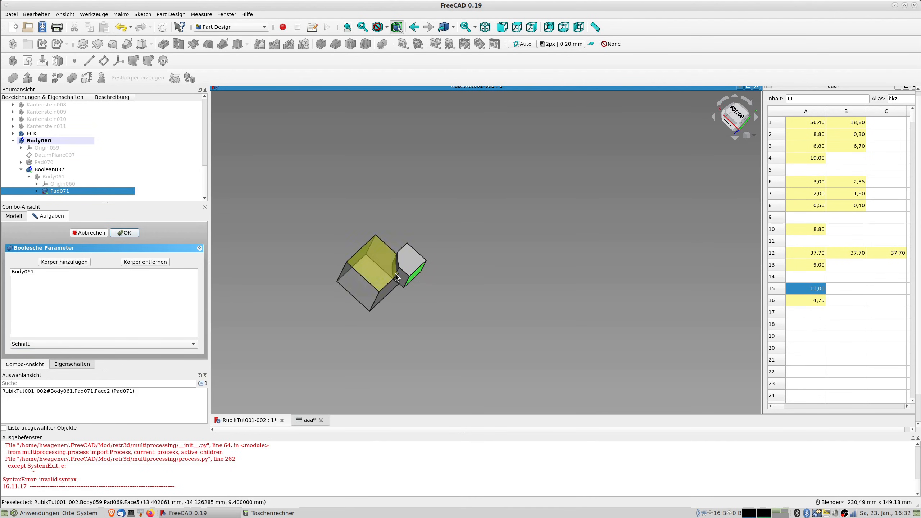
middle_drag(384, 291, 329, 286)
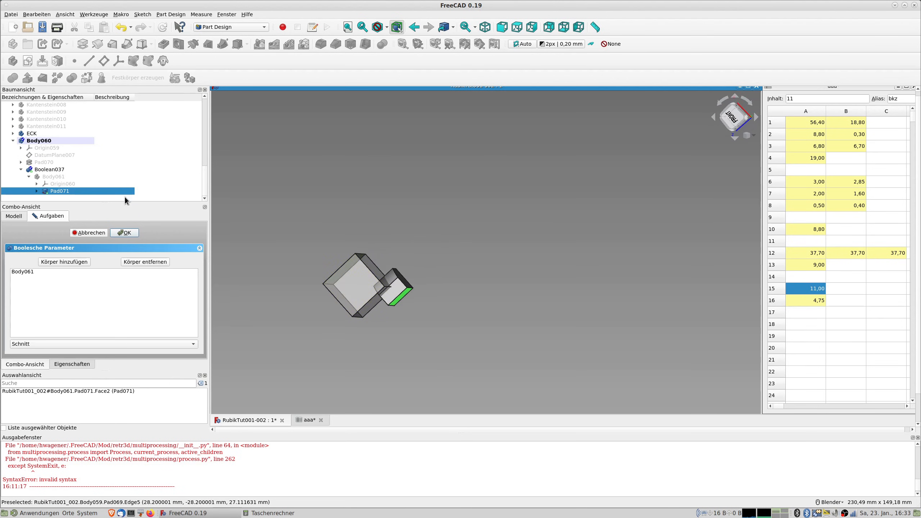
click(125, 232)
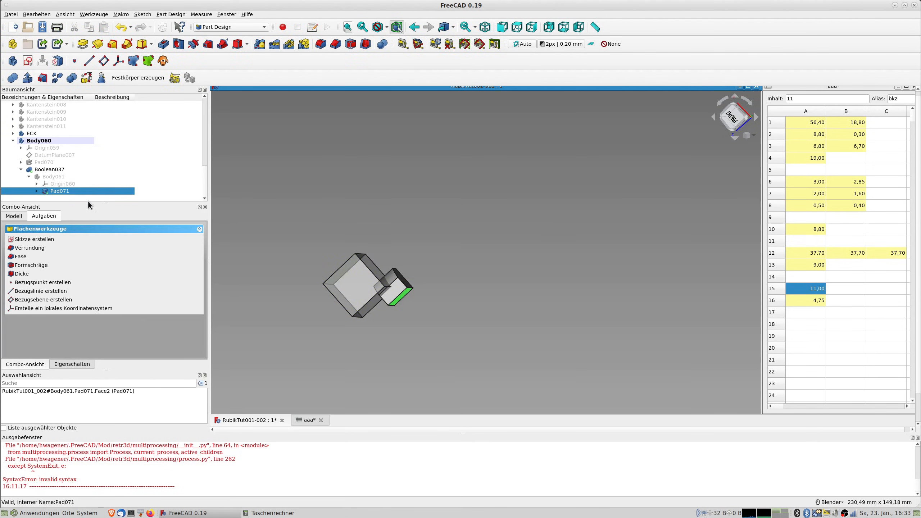
- Create another new body and start a sketch on its XZ plane
click(13, 61)
key(Return)
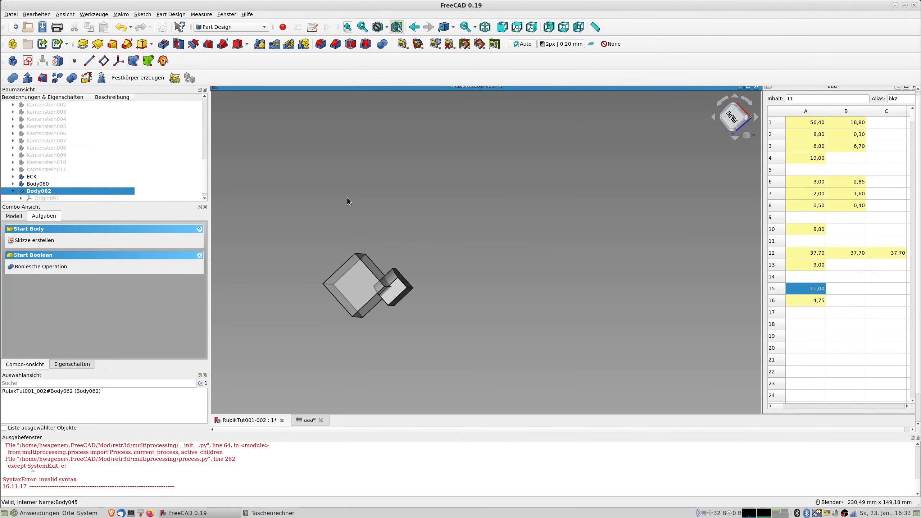
click(29, 62)
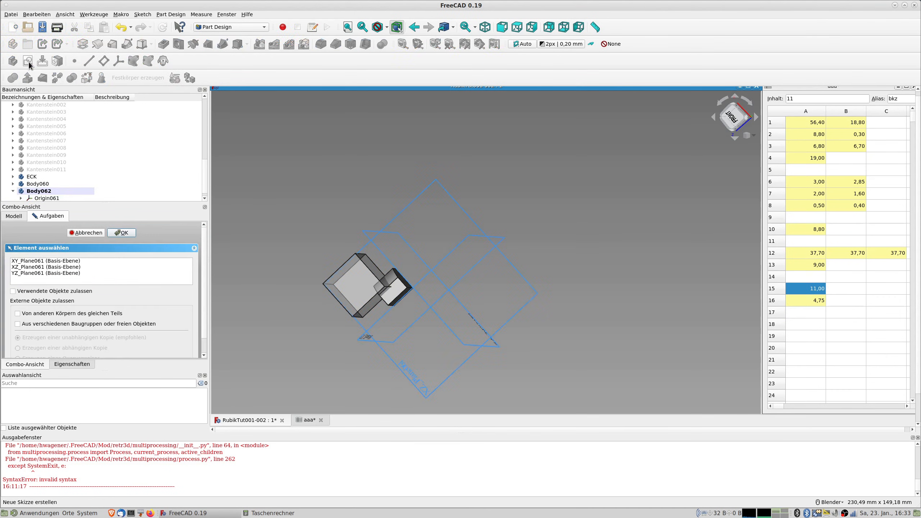
click(34, 267)
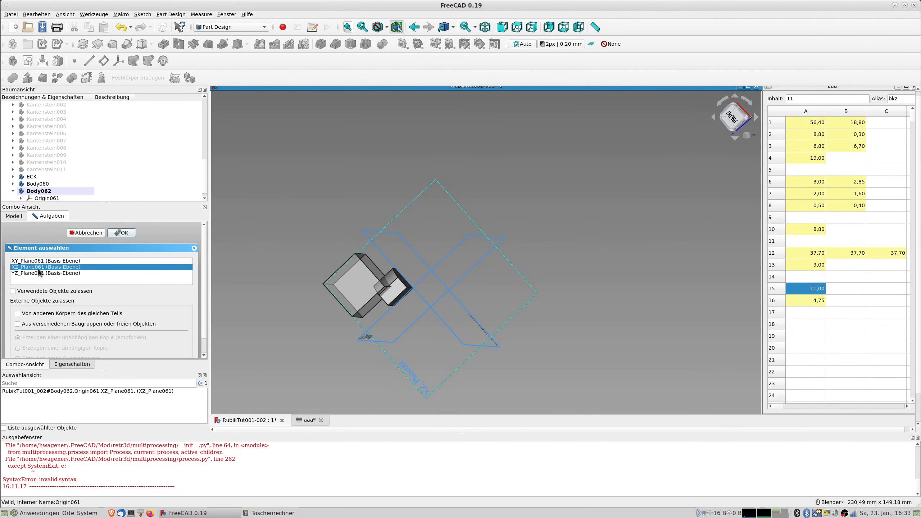
click(122, 233)
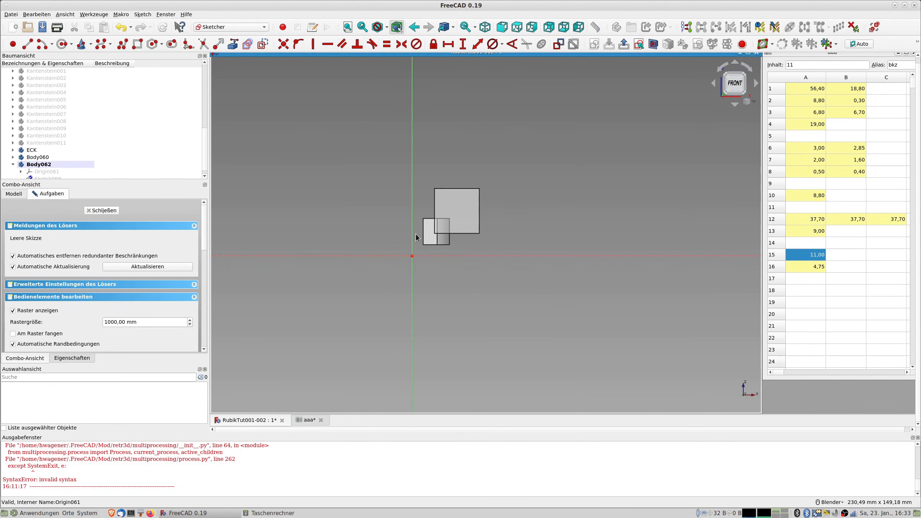
click(63, 43)
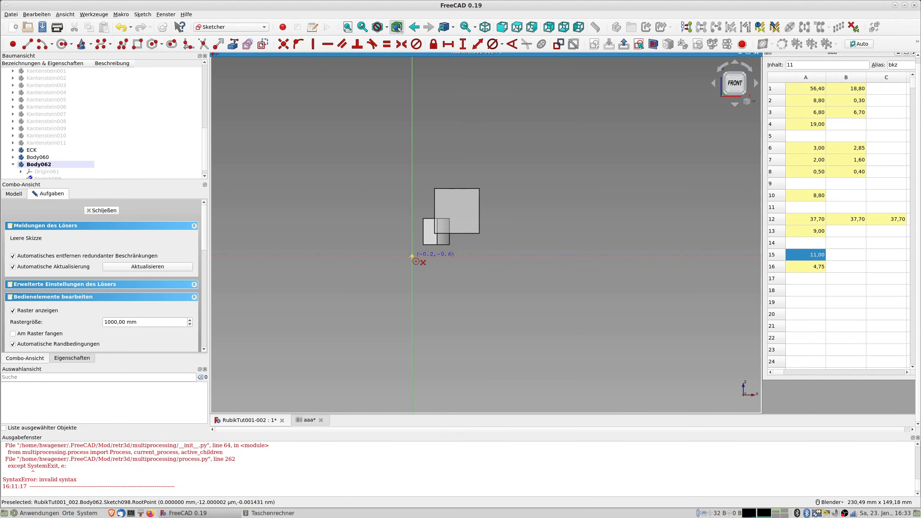
click(411, 256)
scroll(417, 266, up, 5)
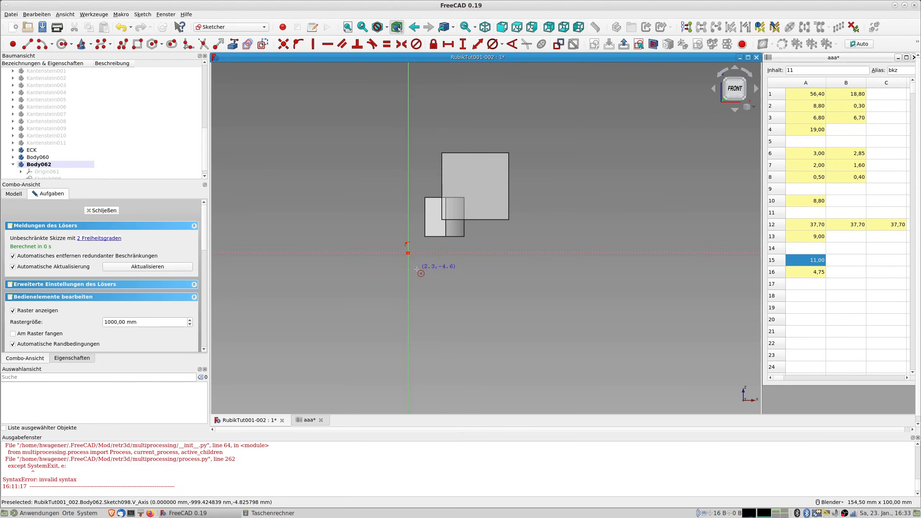
scroll(404, 240, up, 5)
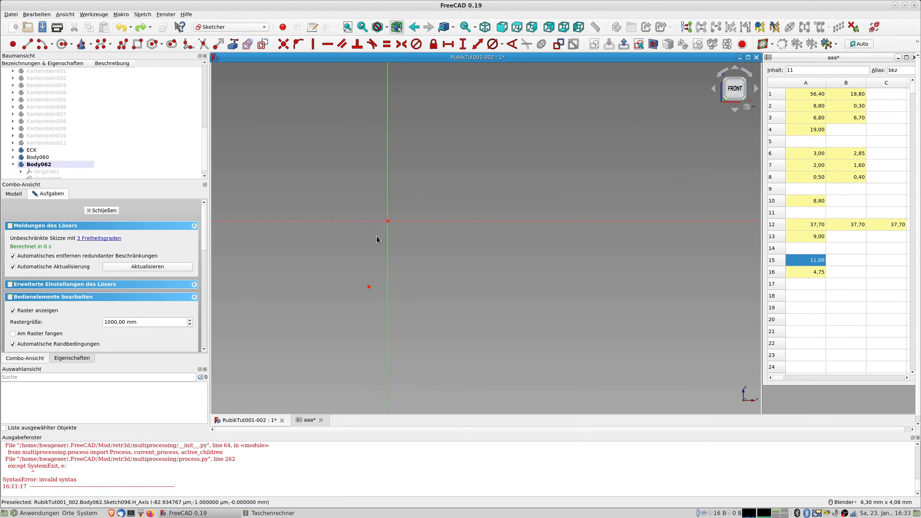
key(ctrl+z)
scroll(407, 225, down, 15)
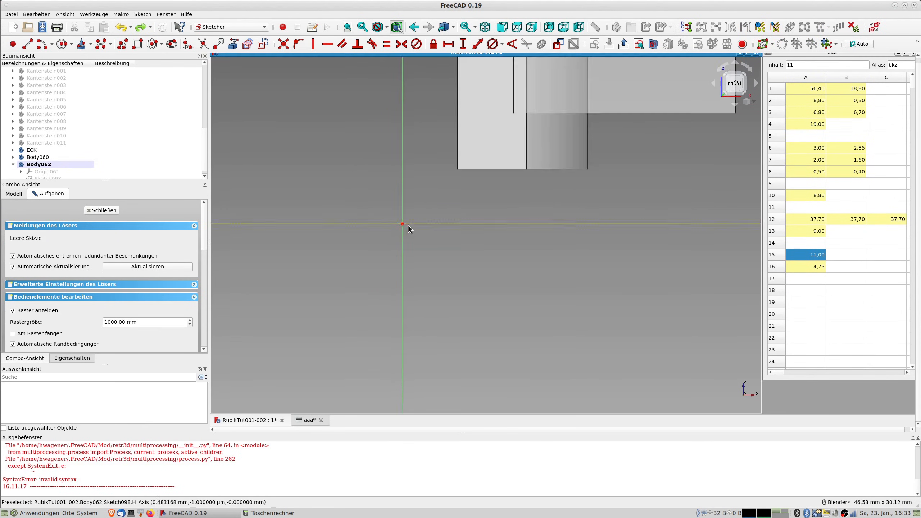
- Draw a circle about 41 mm in diameter centred on the origin of the XZ sketch
scroll(408, 227, up, 2)
key(g)
key(c)
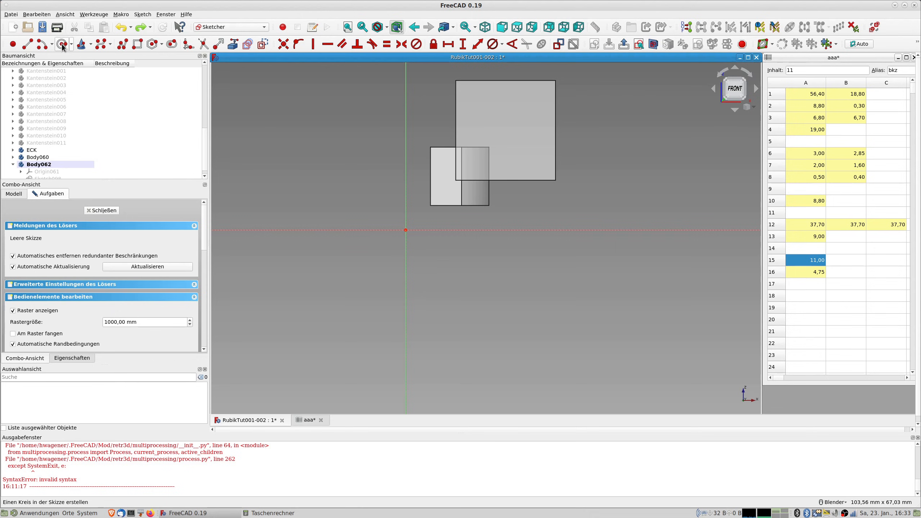
click(405, 230)
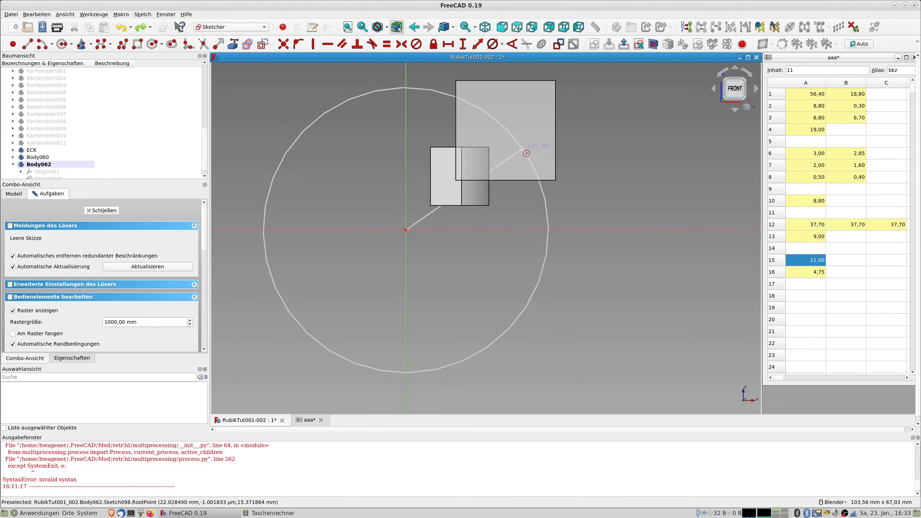
click(501, 173)
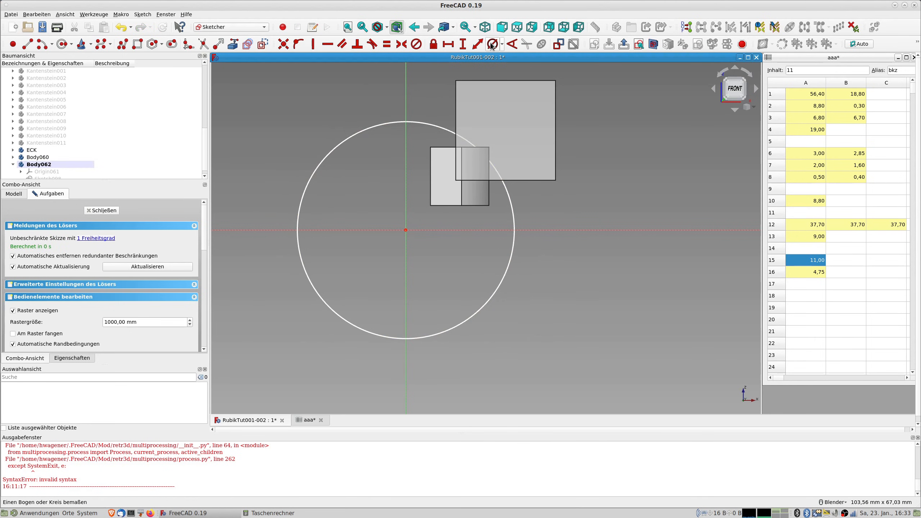
- Constrain the diameter of the circle on the XZ plane with the spreadsheet expression aaa.dminnen3
click(509, 198)
key(shift+o)
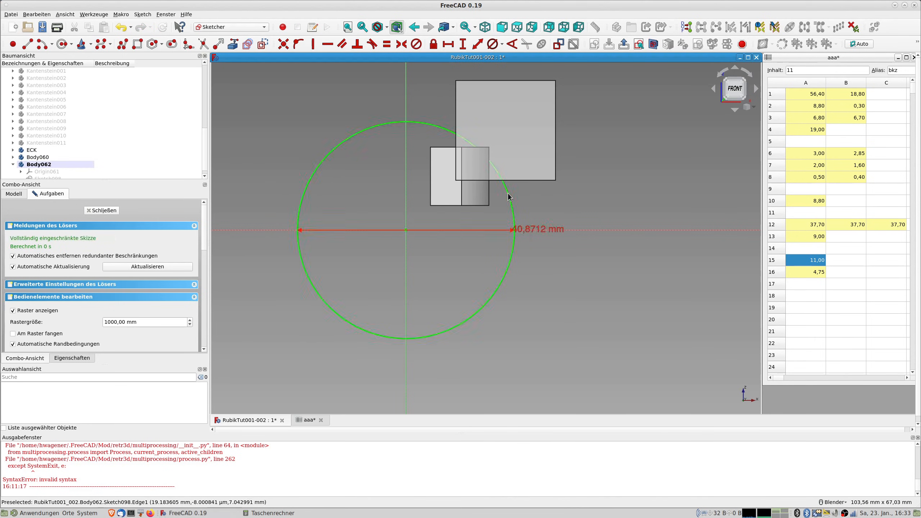
click(509, 232)
text(a)
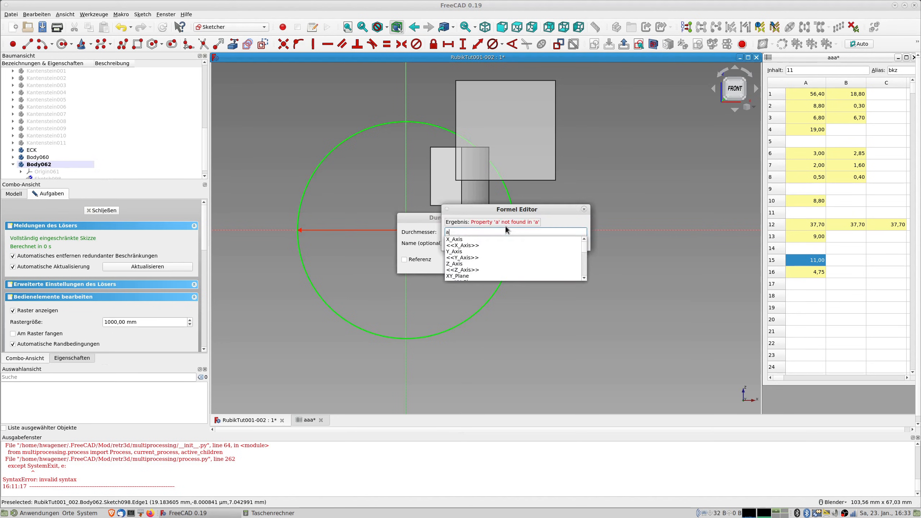
text(aa.dm)
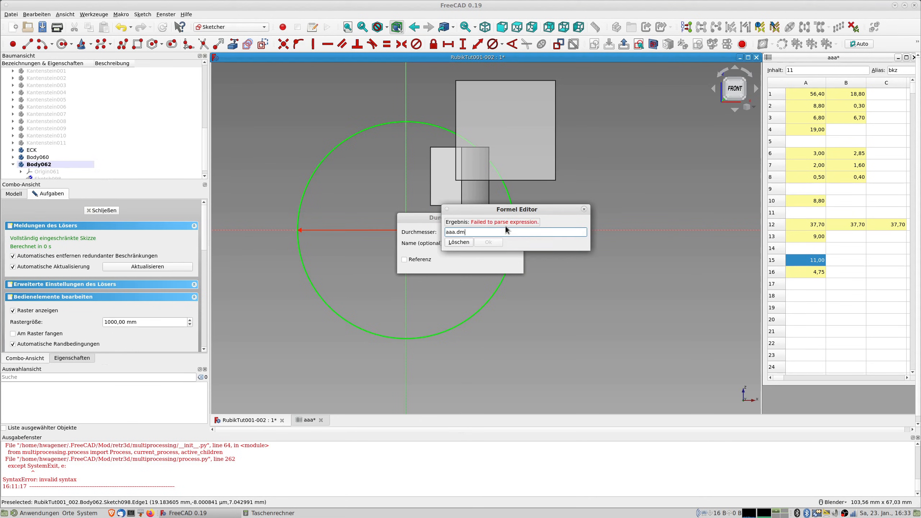
text(innen2)
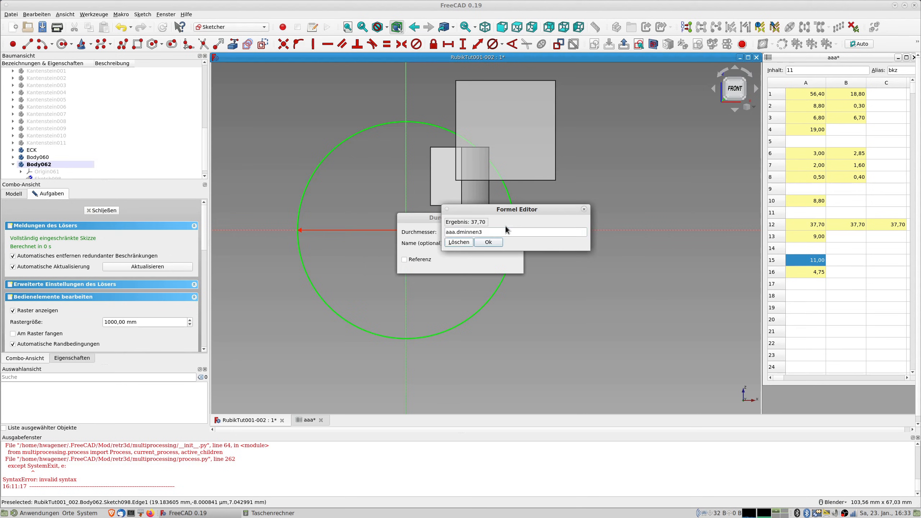
key(Return)
key(Tab)
key(Tab)
key(Tab)
key(Tab)
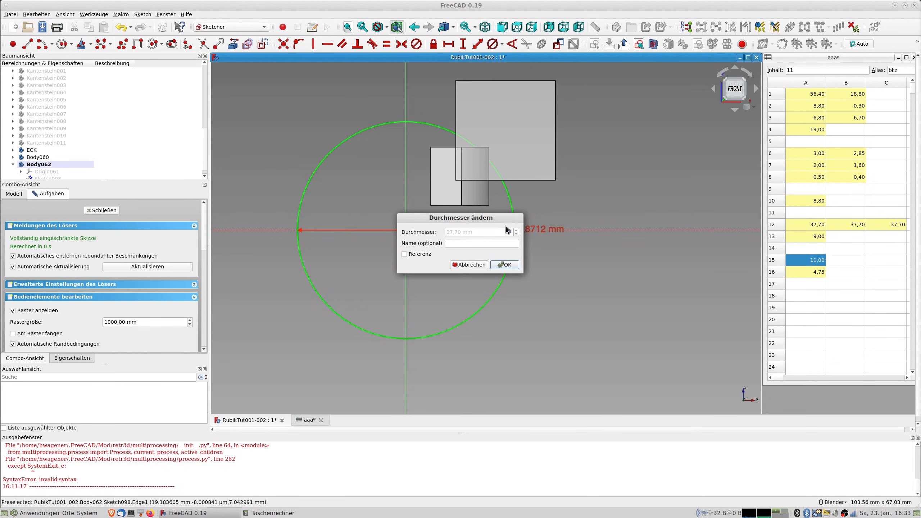
key(Return)
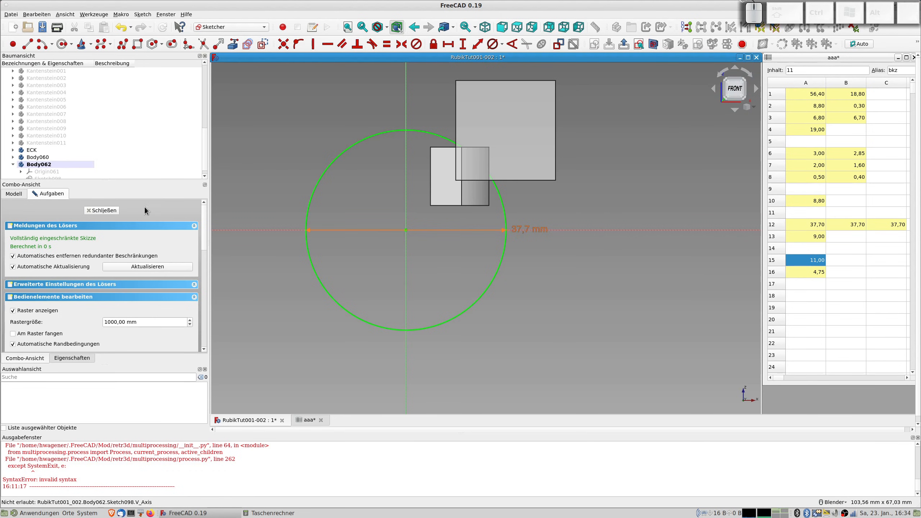
- Close the XZ sketch and pad its circle to a length of 20 mm
click(113, 210)
middle_drag(445, 299, 479, 224)
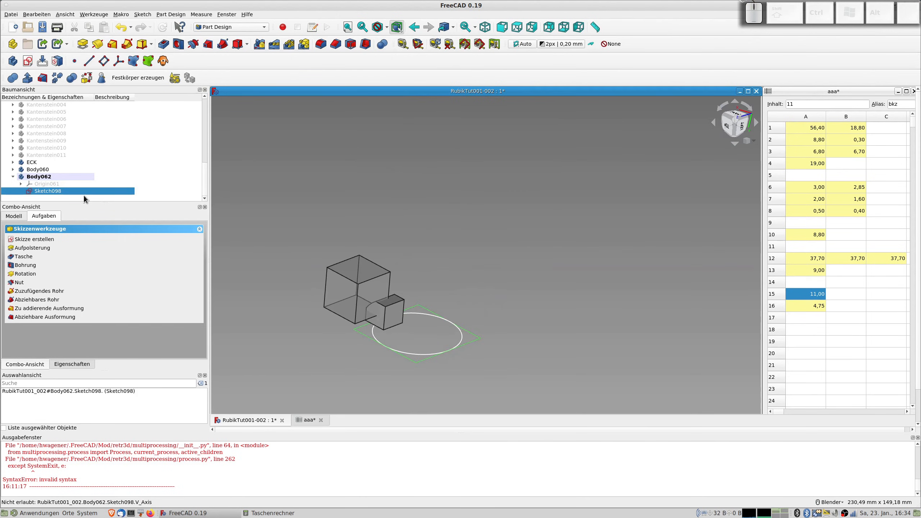
click(83, 45)
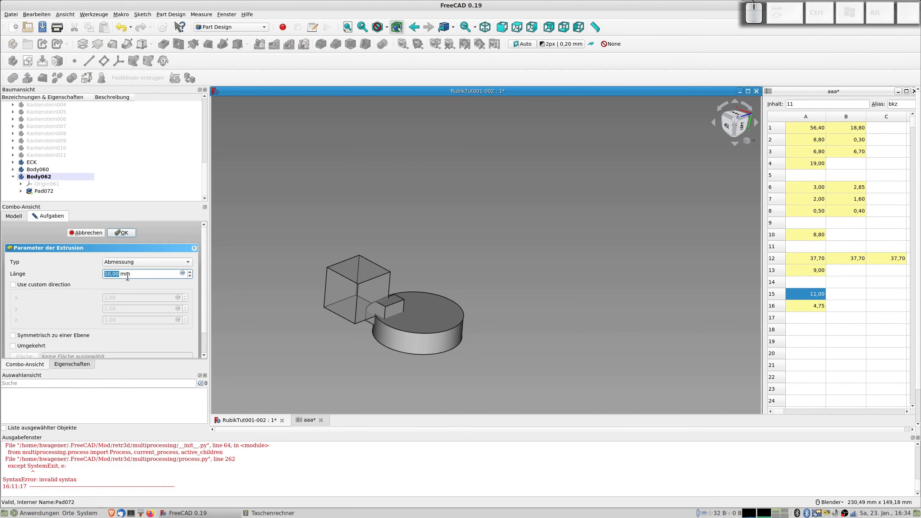
text(20)
key(Return)
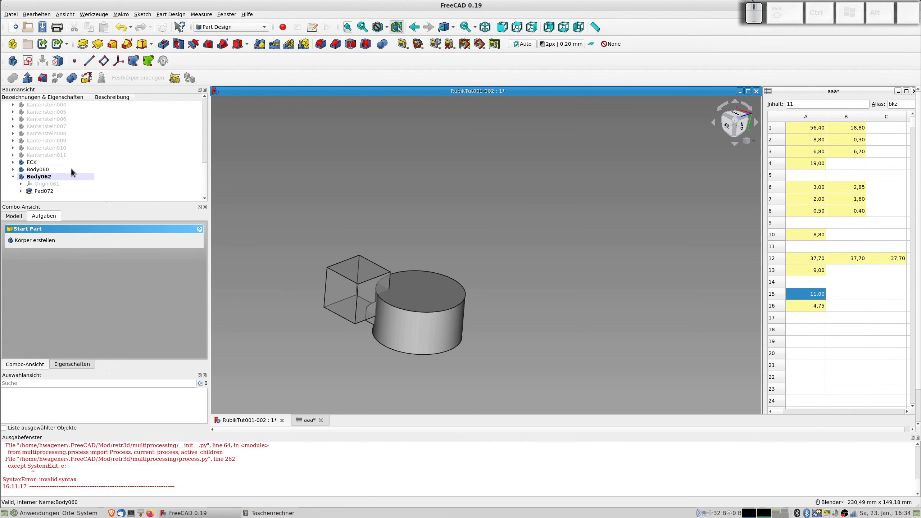
- Make Body060 the active body and cut the cylinder Body062 from it with a Boolean operation of type Schnitt
click(38, 170)
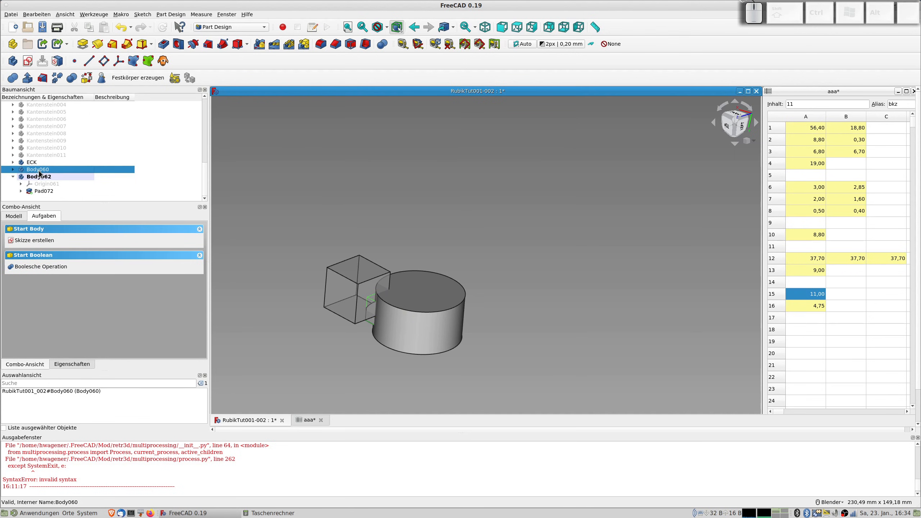
double_click(39, 171)
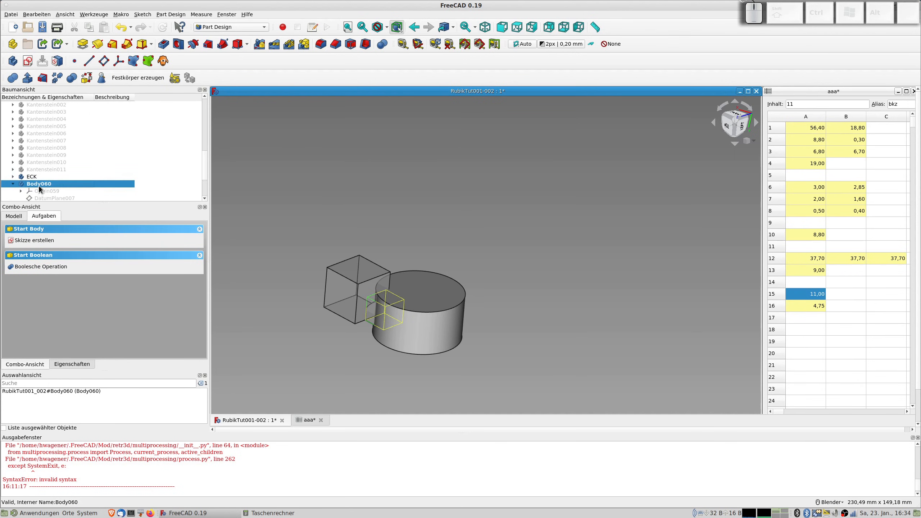
click(253, 167)
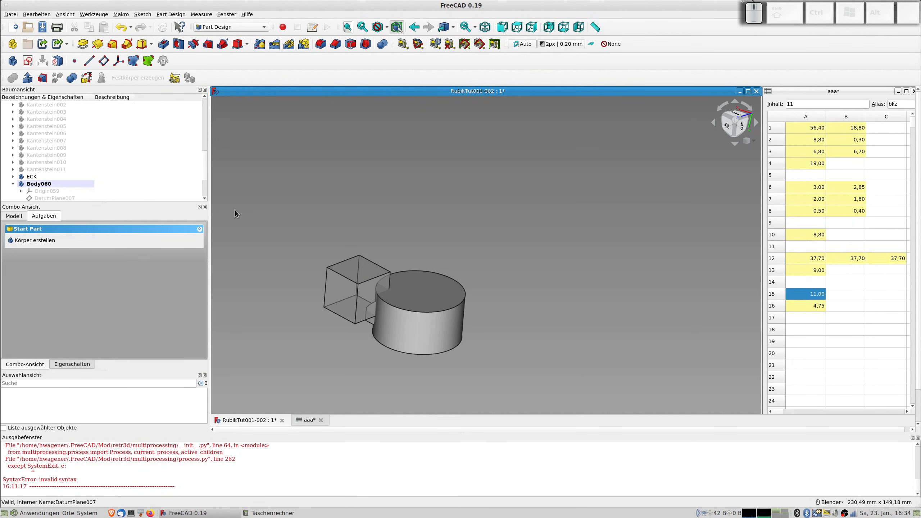
click(382, 44)
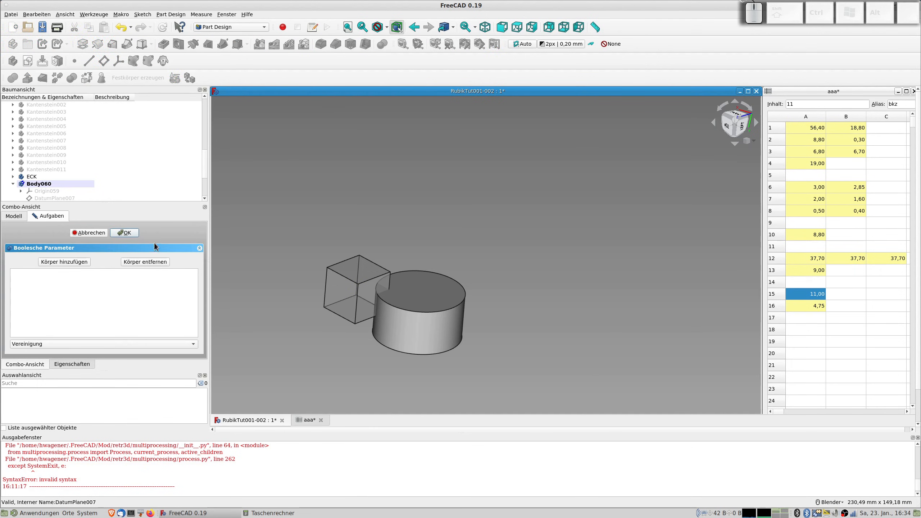
click(55, 343)
click(39, 361)
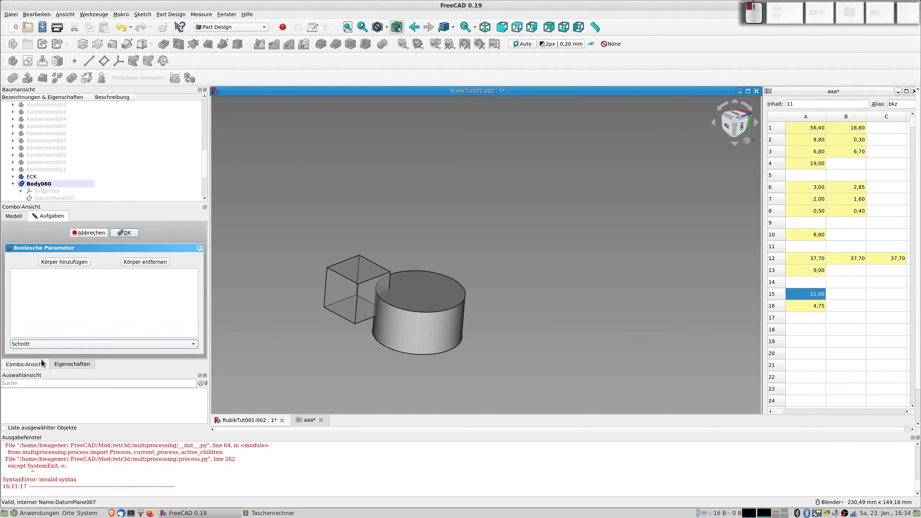
click(74, 260)
click(415, 296)
middle_drag(395, 317, 438, 291)
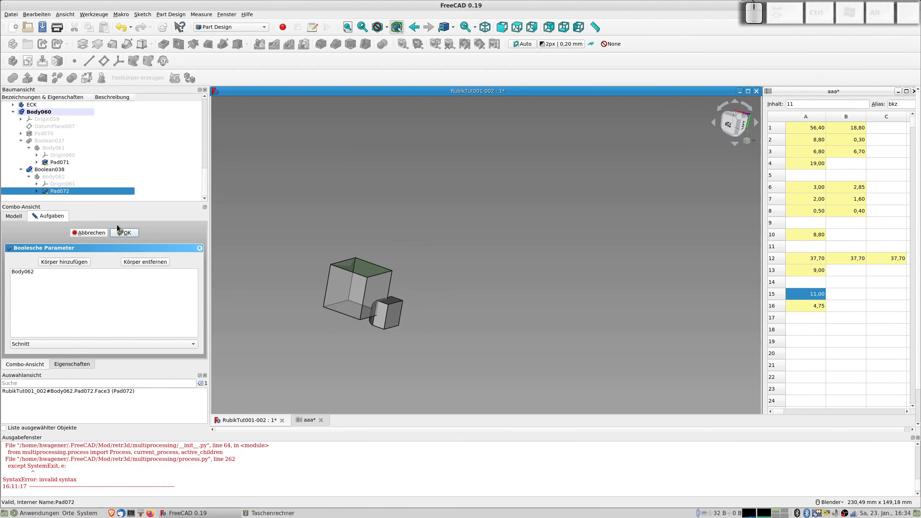
click(125, 233)
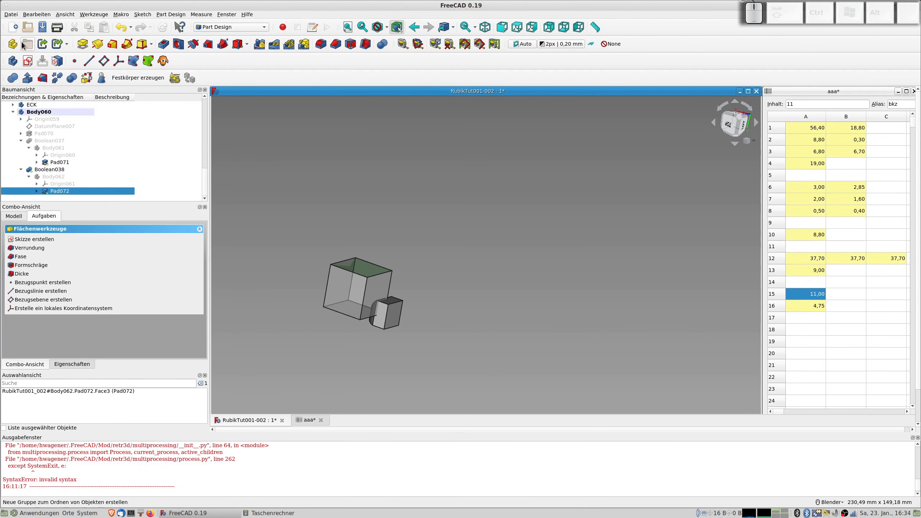
- Create a new body and start a sketch on its YZ plane
click(13, 61)
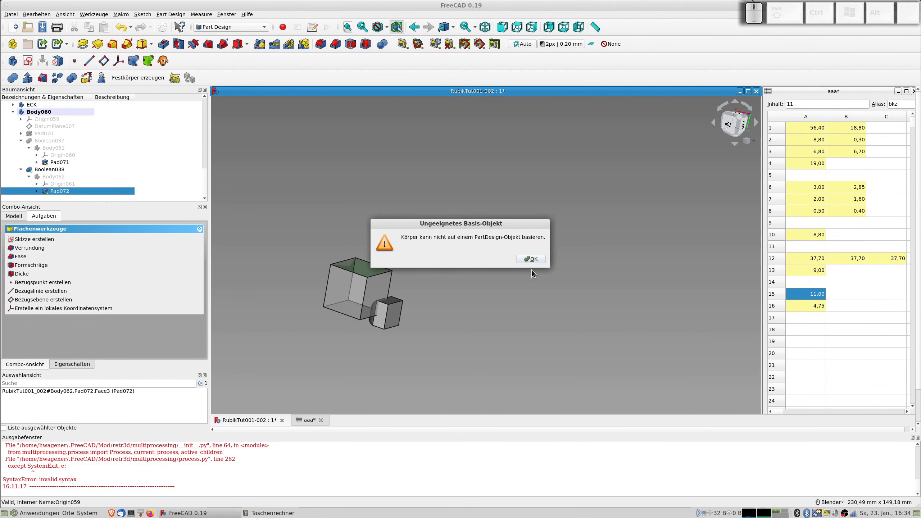
click(532, 259)
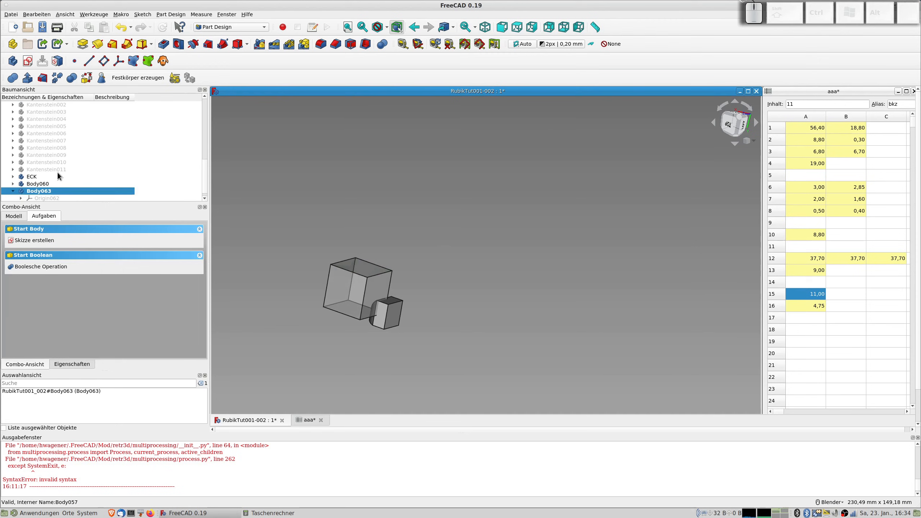
scroll(57, 171, down, 1)
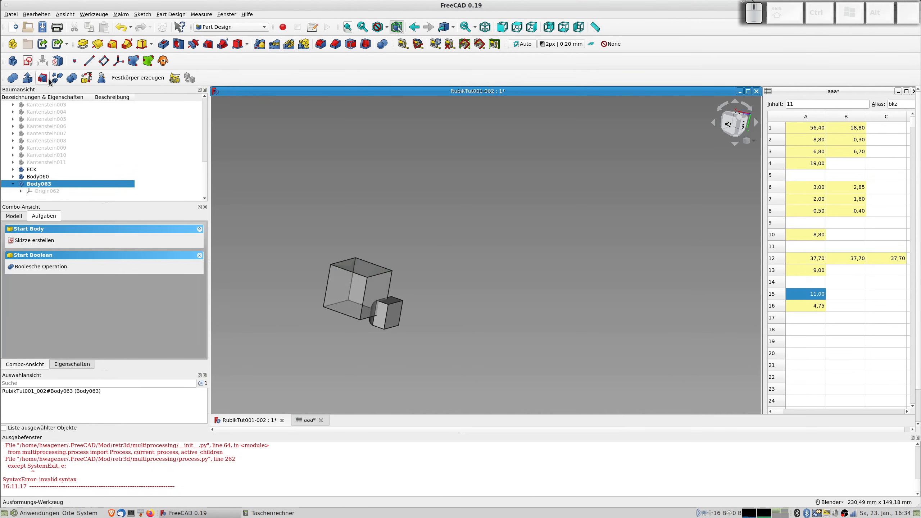
click(28, 61)
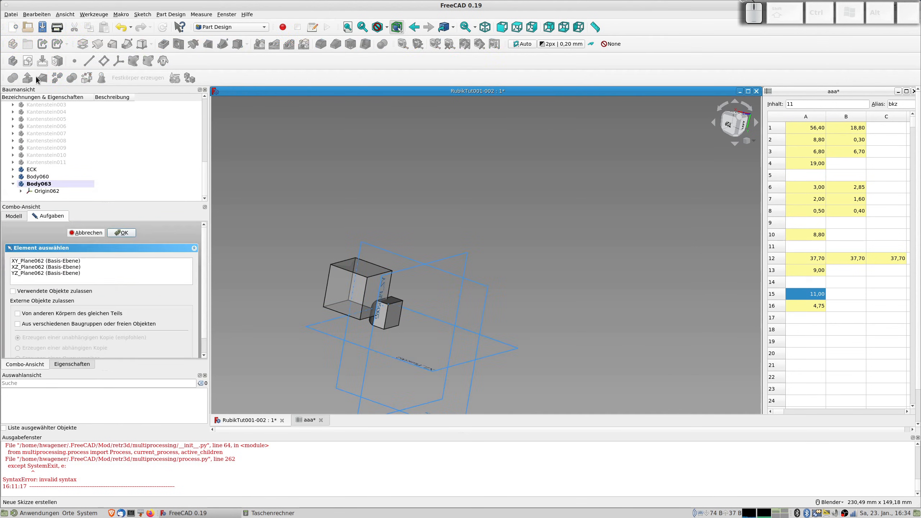
click(28, 272)
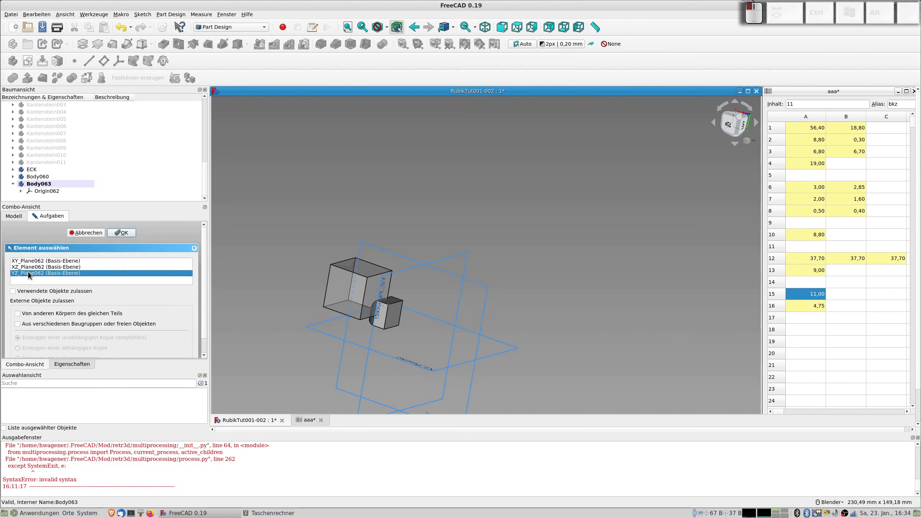
click(125, 231)
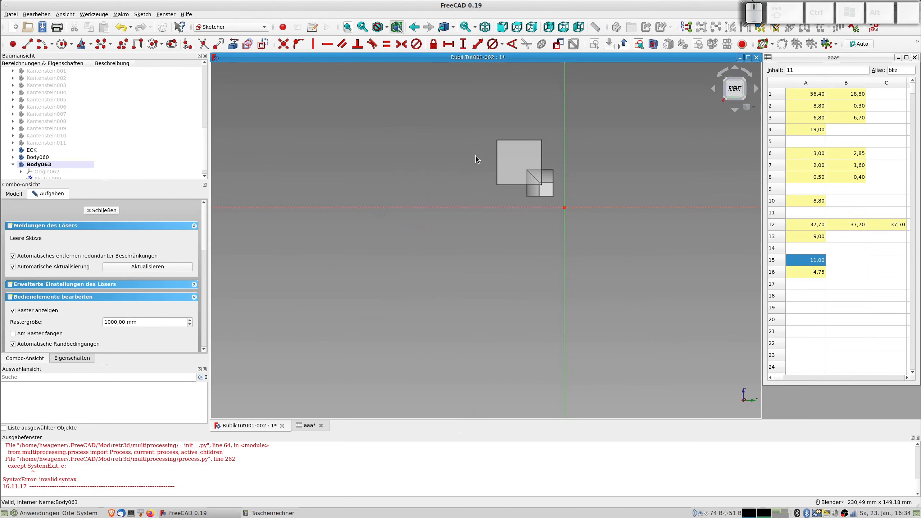
- Draw a circle about 54 mm in diameter centred on the origin of the YZ sketch
click(61, 45)
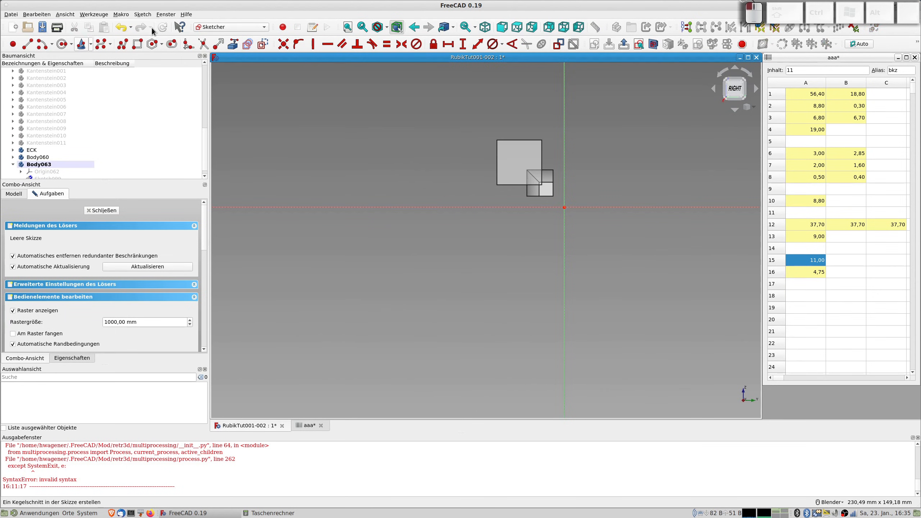
click(564, 207)
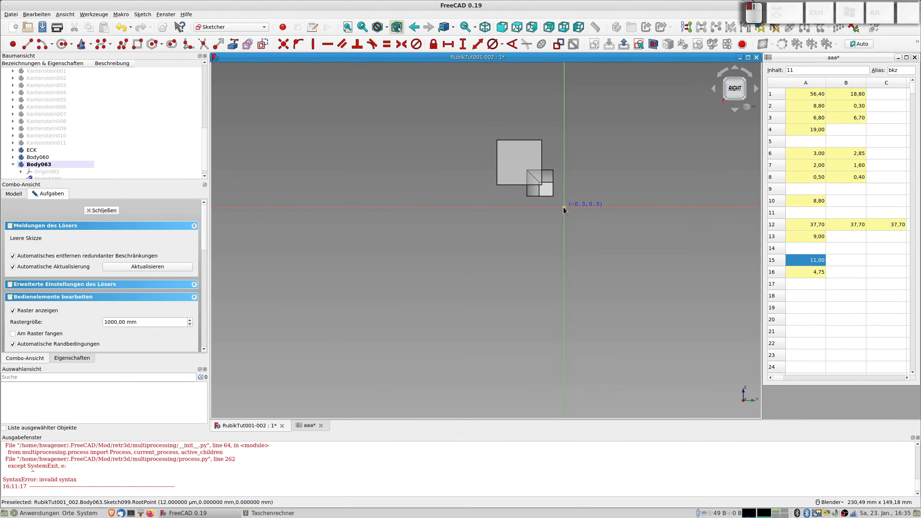
click(518, 160)
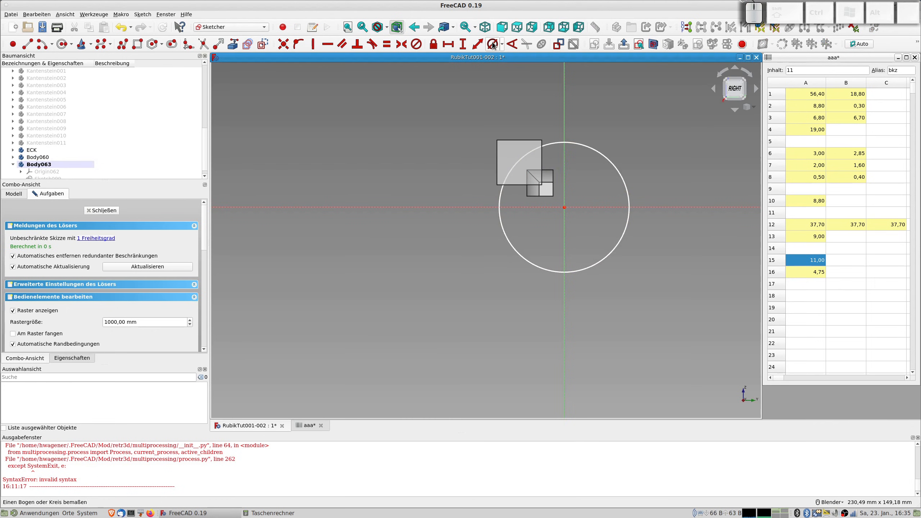
- Constrain the diameter of the circle on the YZ plane with the spreadsheet expression aaa.dminnen3
click(550, 146)
key(k)
key(o)
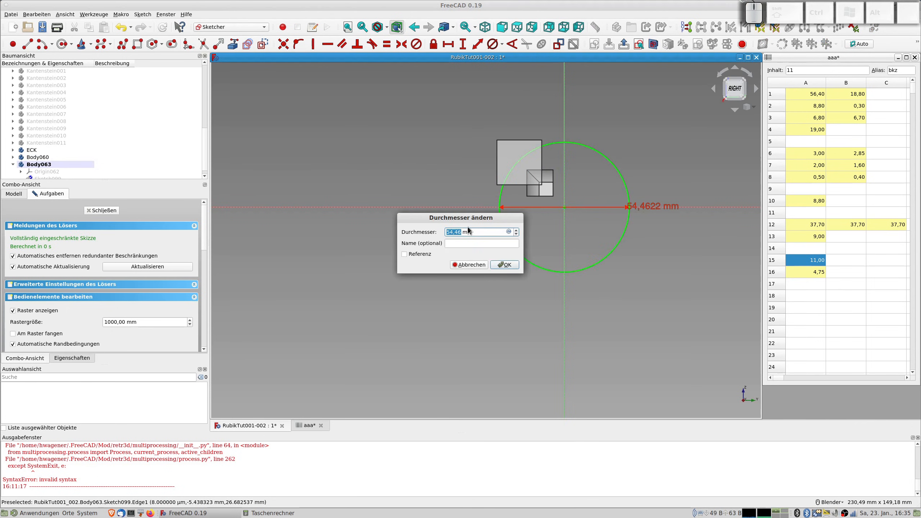
click(509, 231)
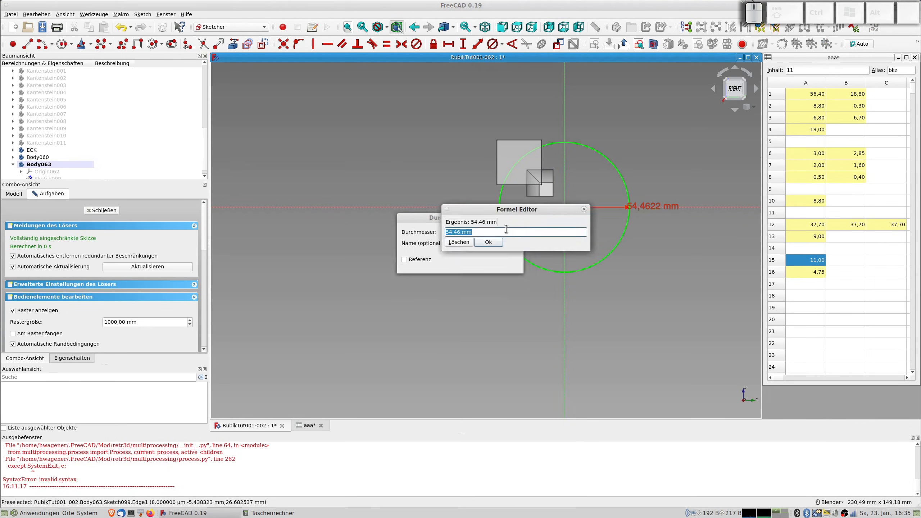
text(aaa.dminne)
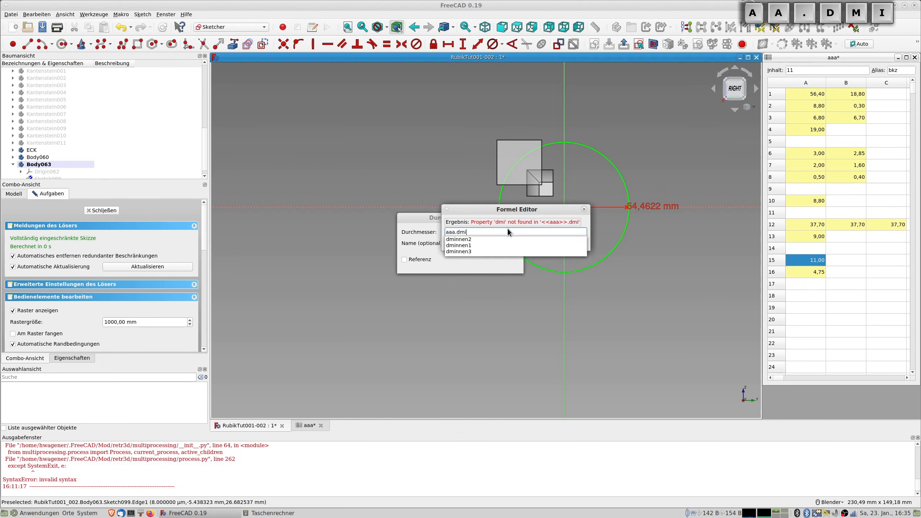
key(Return)
key(Tab)
key(Tab)
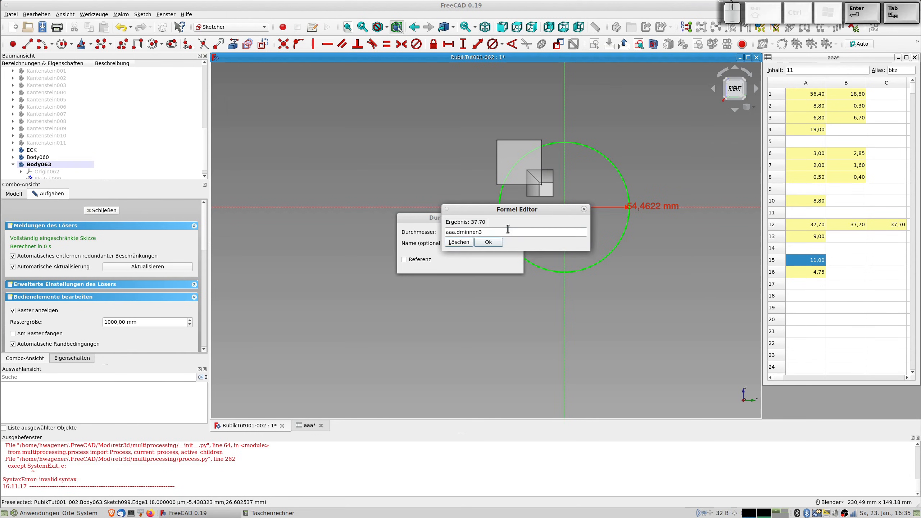
key(Return)
key(Return)
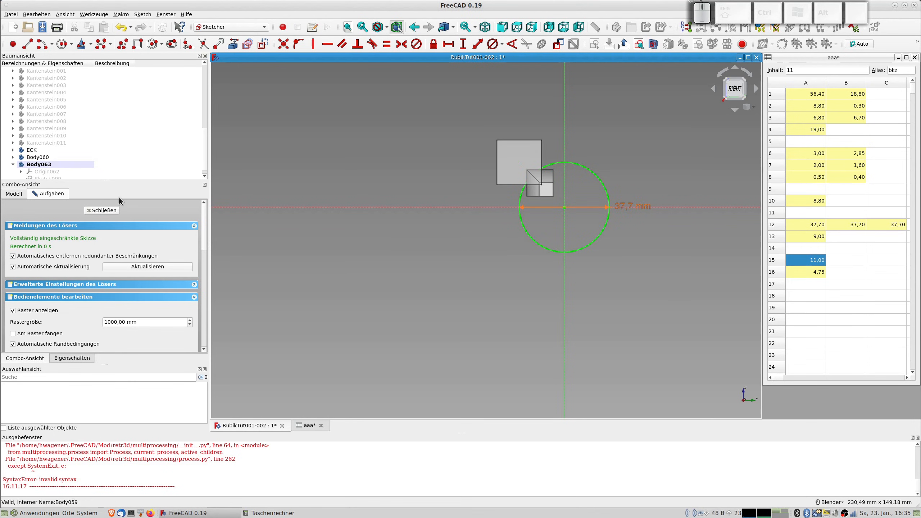
- Close the YZ sketch, pad its circle to a length of 20 mm, and make Body060 the active body
click(109, 210)
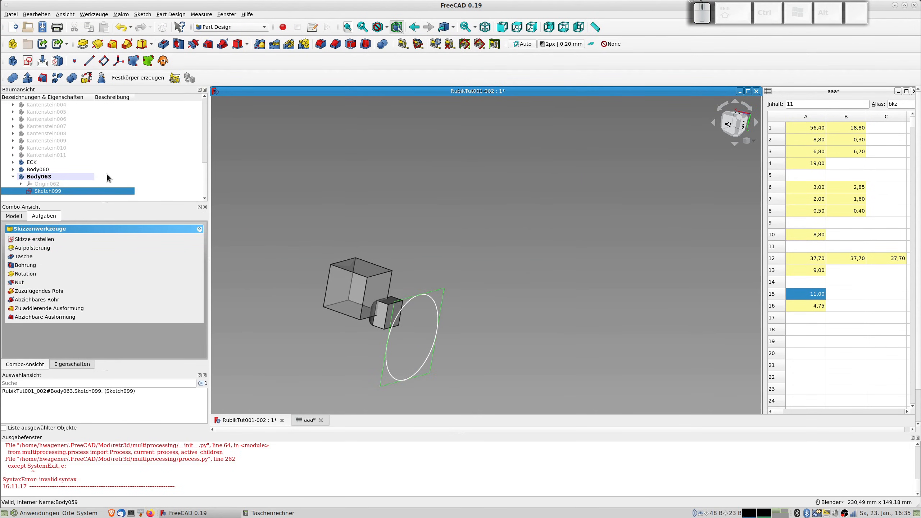
click(86, 43)
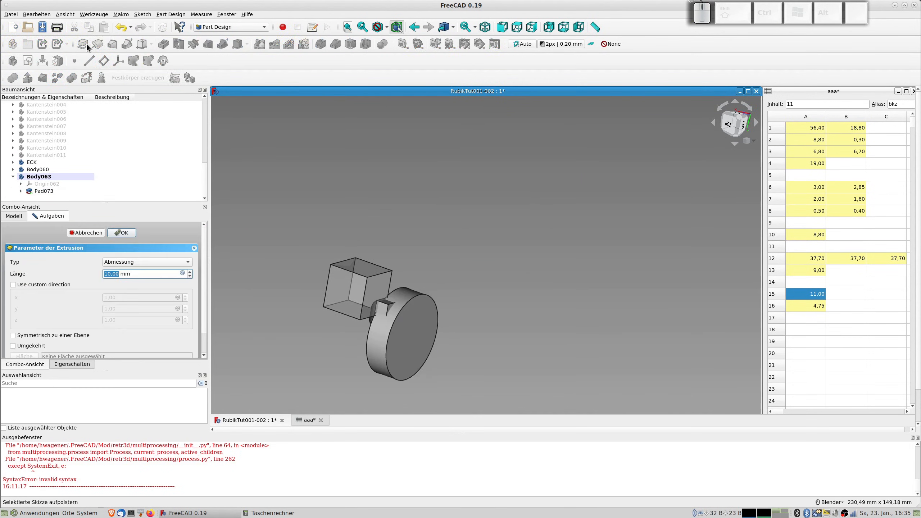
text(20)
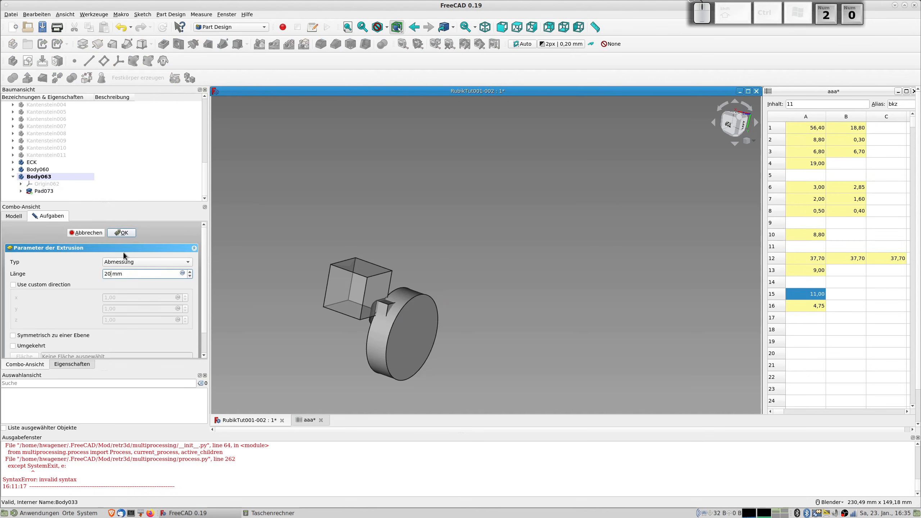
key(Return)
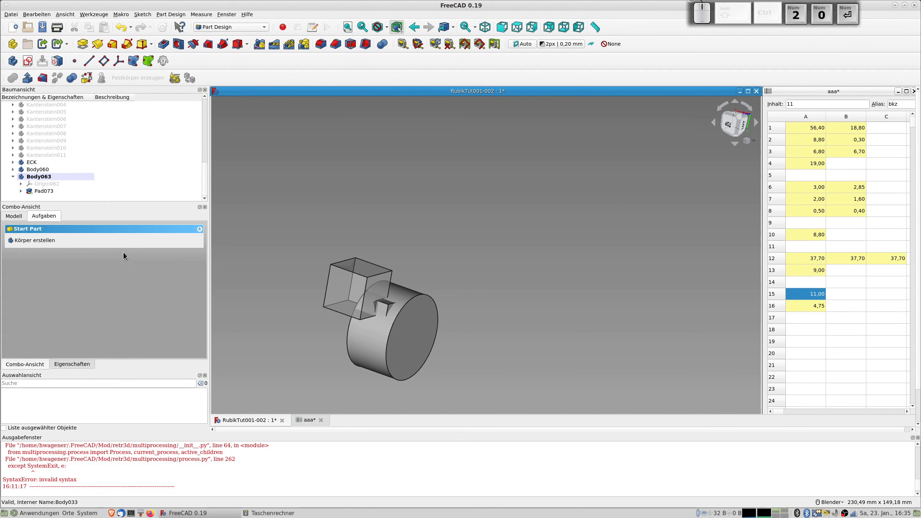
double_click(43, 170)
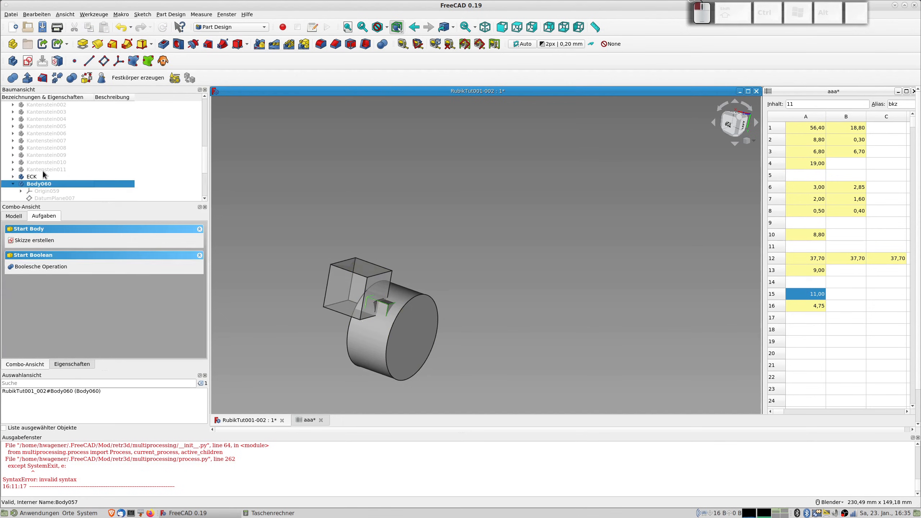
- Cut the cylinder padded on the YZ plane out of Body060 with a Boolean cut
click(267, 160)
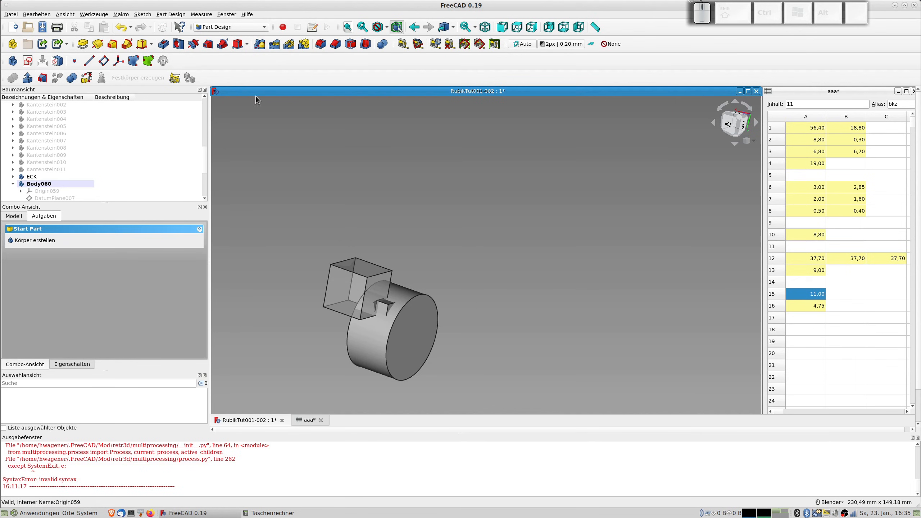
click(382, 45)
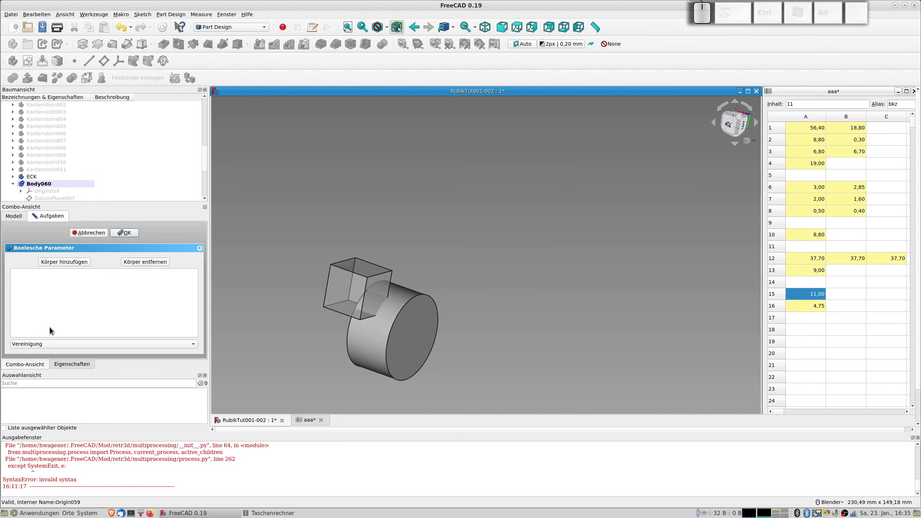
click(47, 343)
click(47, 362)
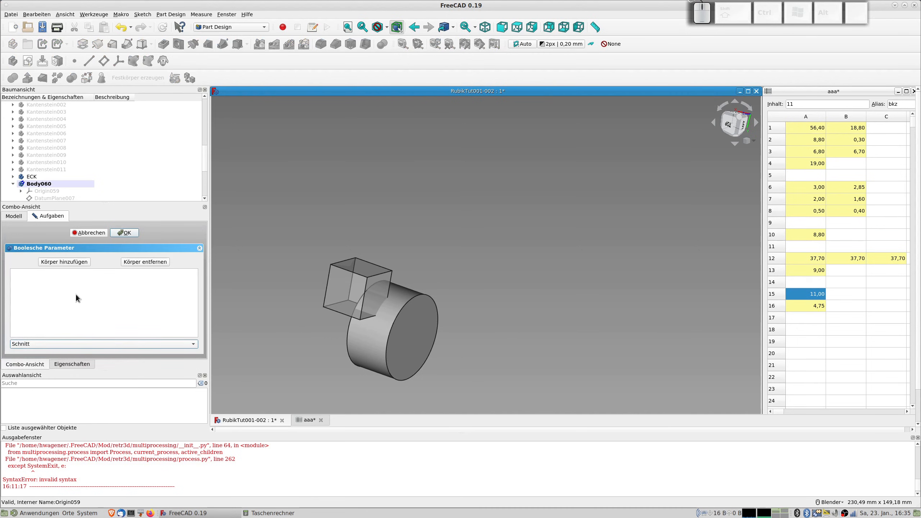
click(72, 264)
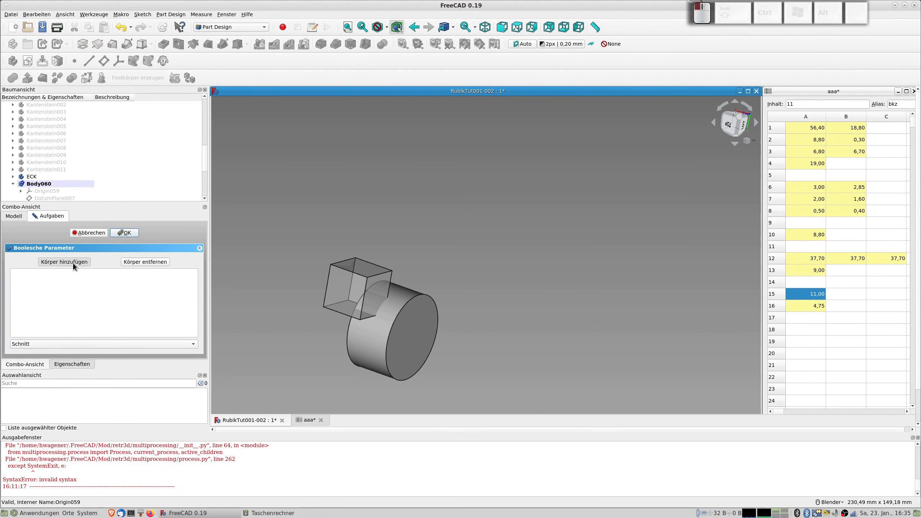
click(408, 322)
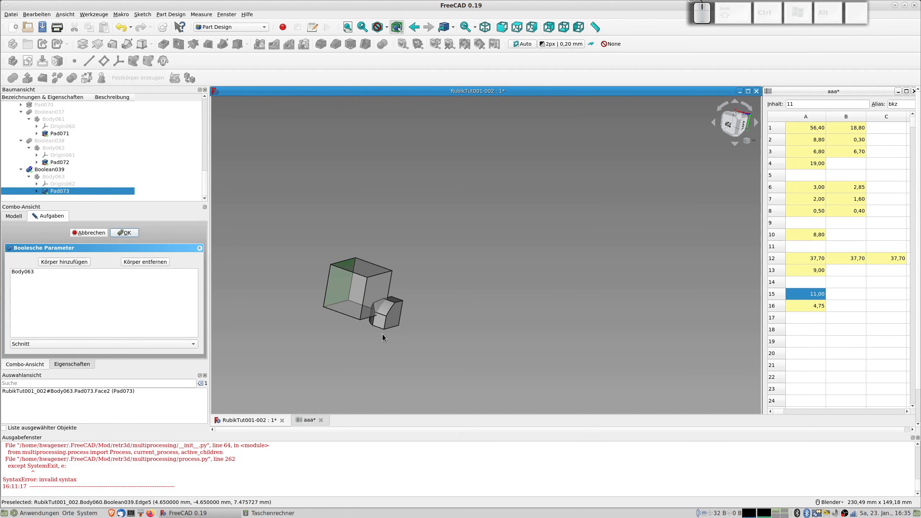
middle_drag(387, 334, 275, 235)
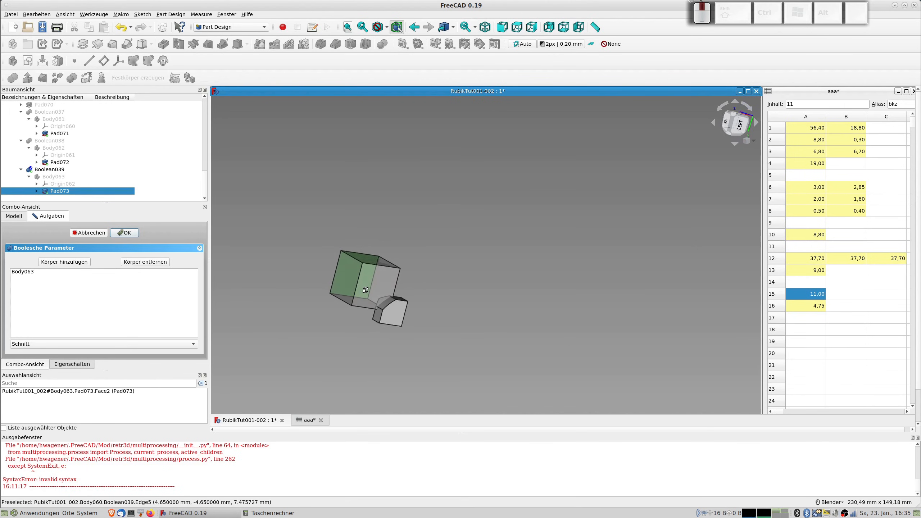
click(124, 232)
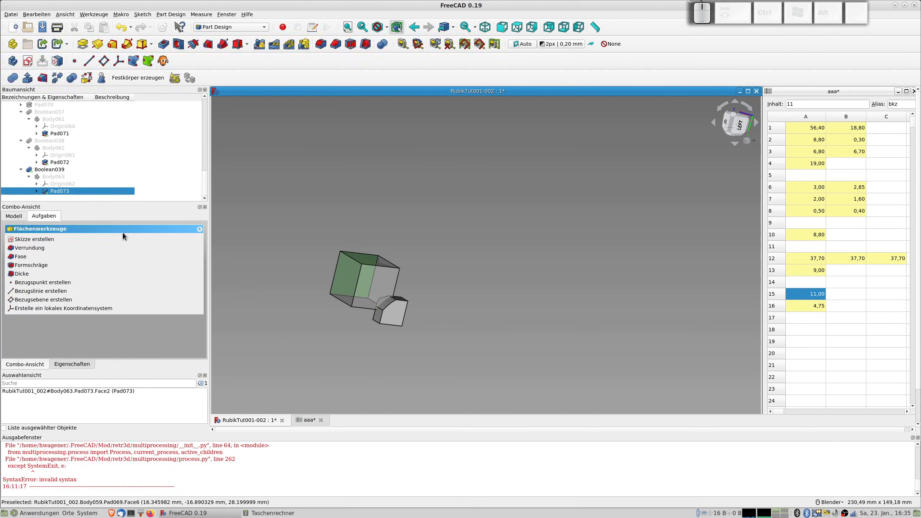
middle_drag(342, 292, 304, 283)
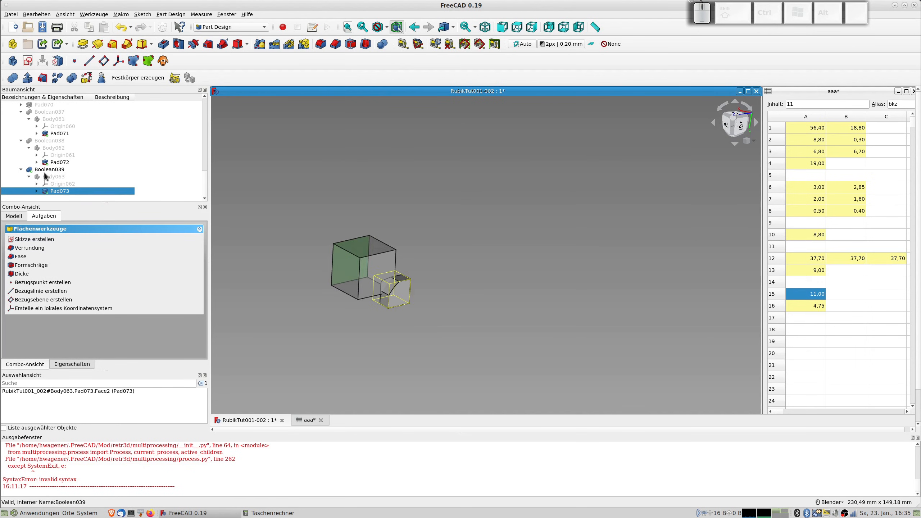
- Collapse Body060 and its Boolean features in the model tree, and make ECK the active body
click(20, 170)
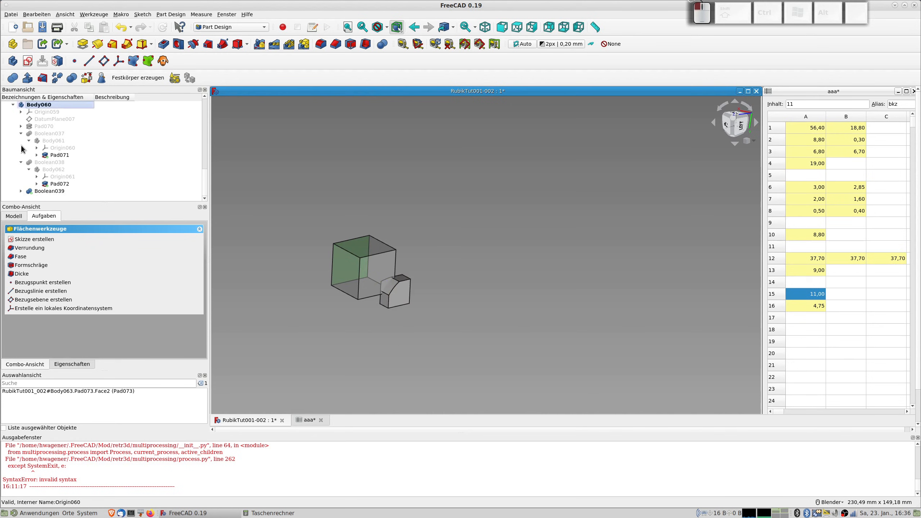
click(20, 162)
click(20, 155)
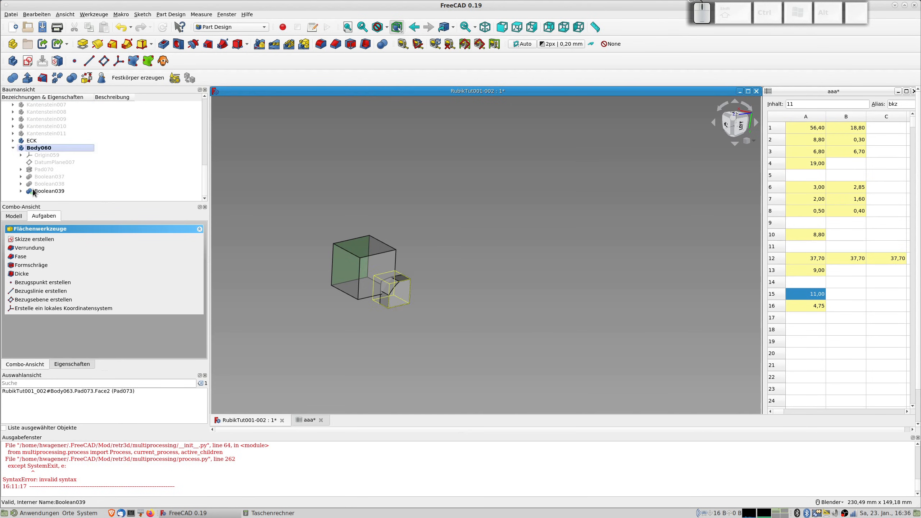
click(13, 147)
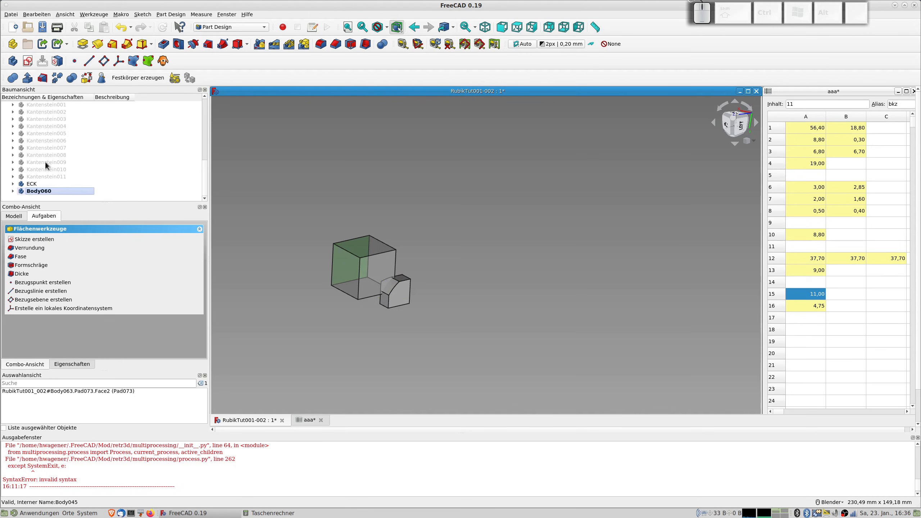
click(33, 184)
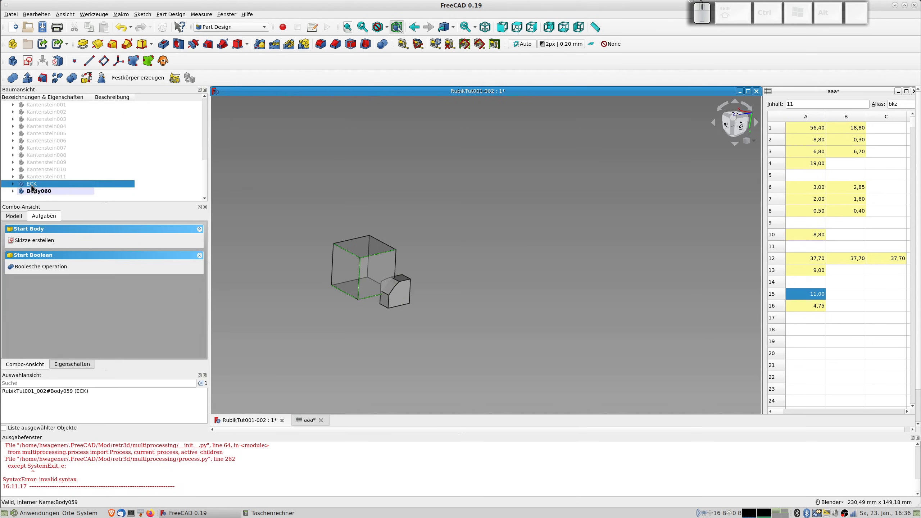
double_click(31, 184)
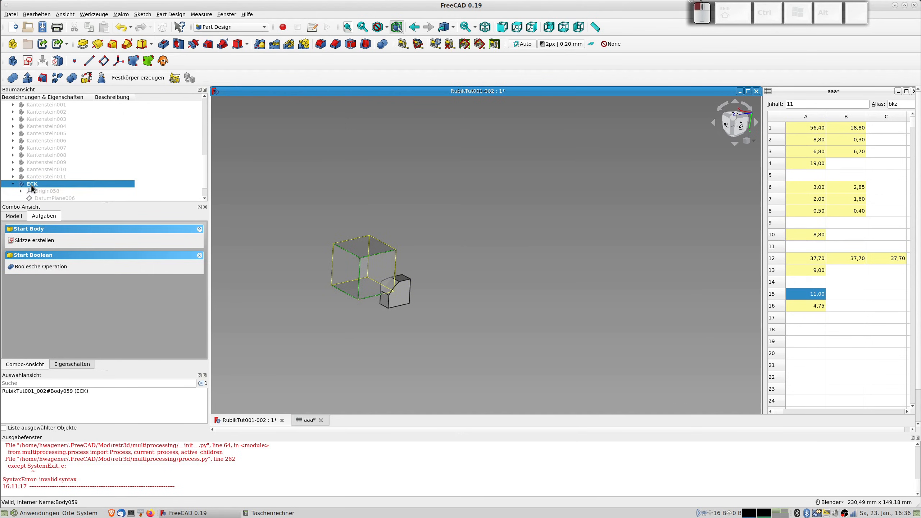
click(266, 186)
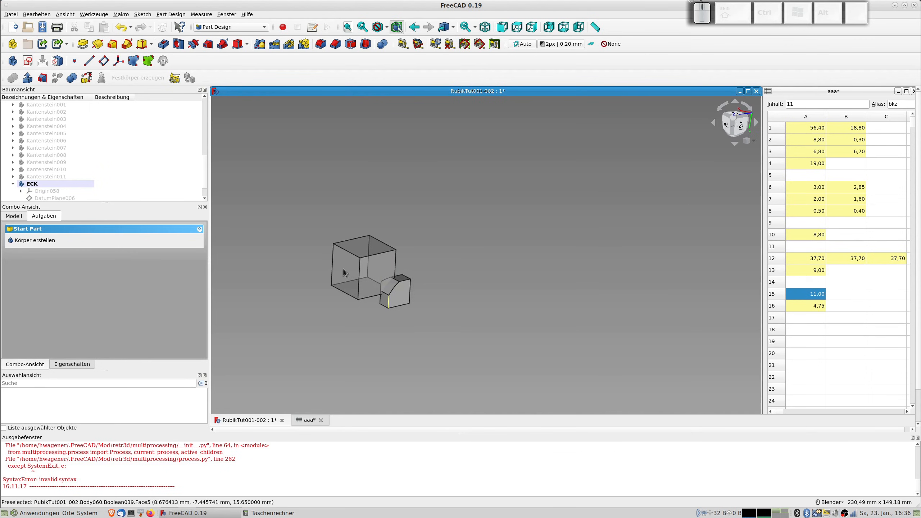
- Fuse Body060 into the ECK body with a Boolean union
click(382, 44)
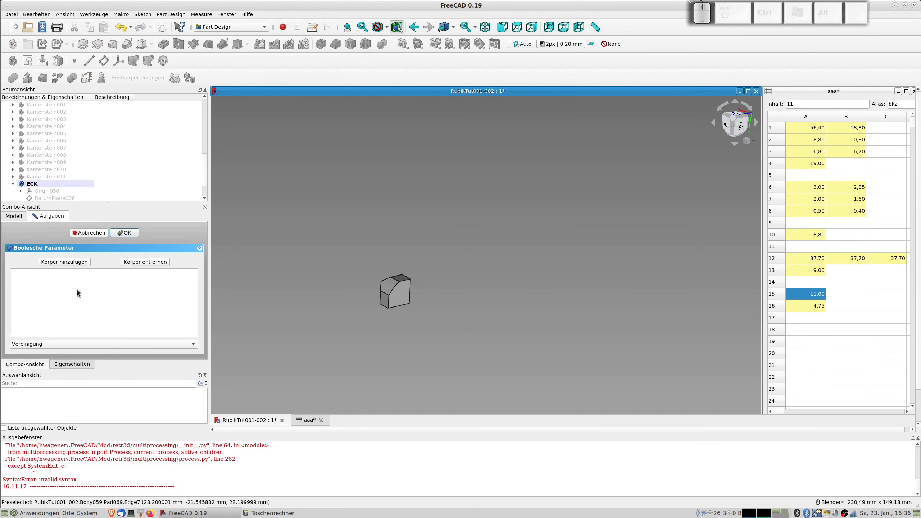
click(67, 262)
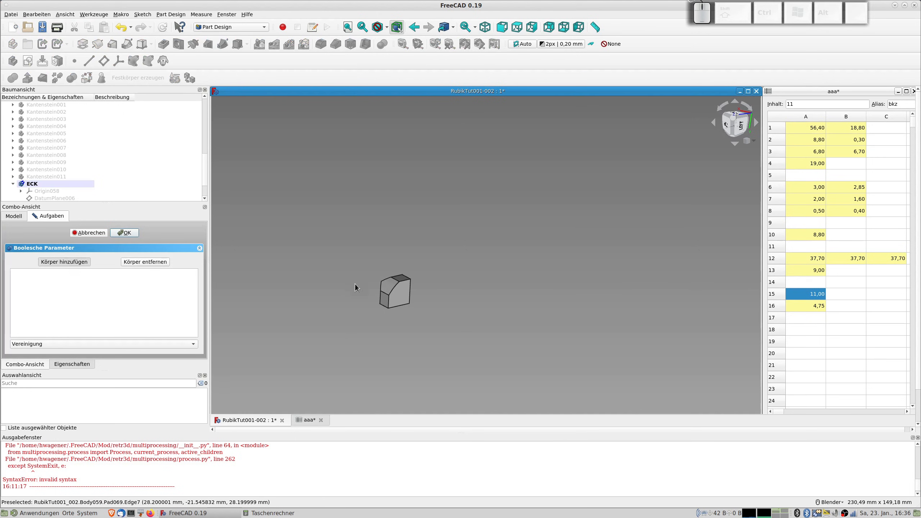
click(396, 292)
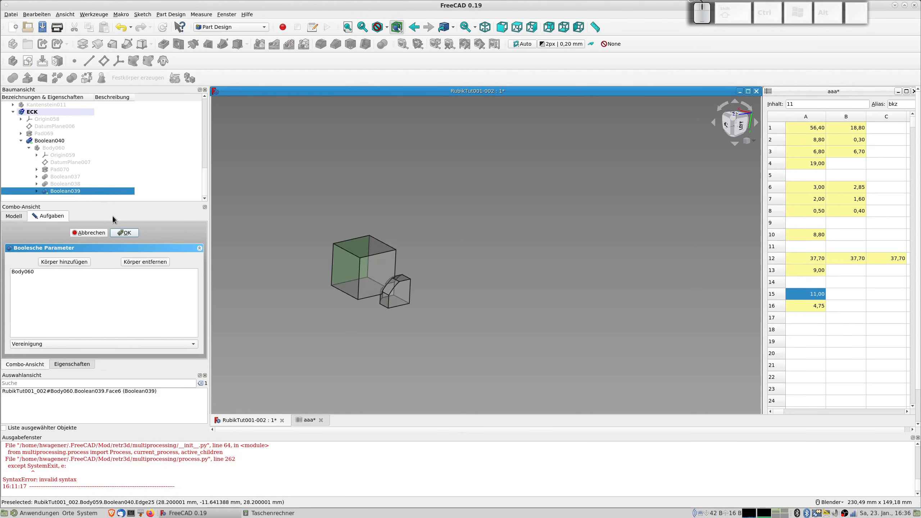
click(125, 232)
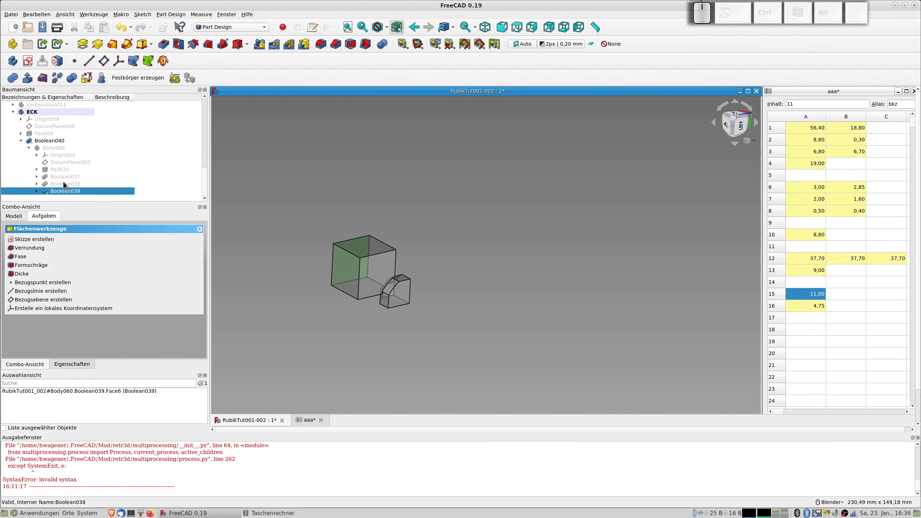
- Collapse ECK in the model tree and create a refined copy of its shape
click(21, 140)
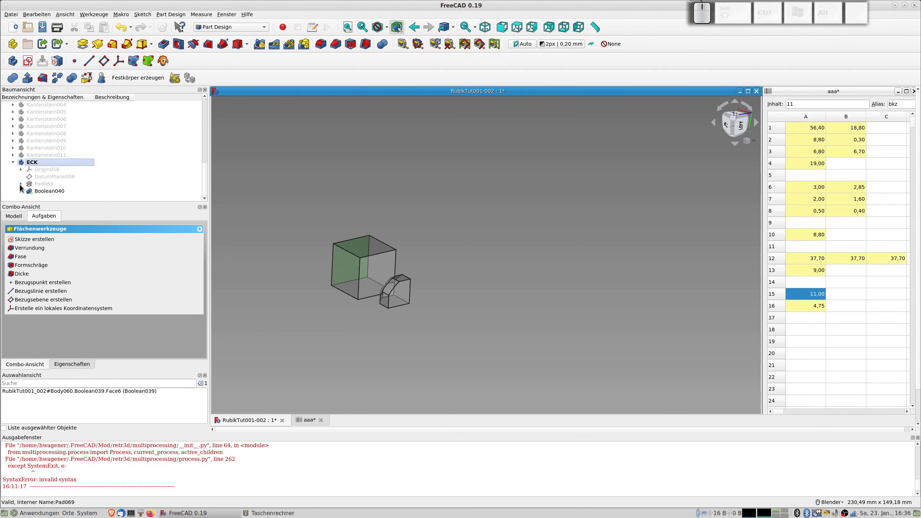
click(13, 162)
click(40, 191)
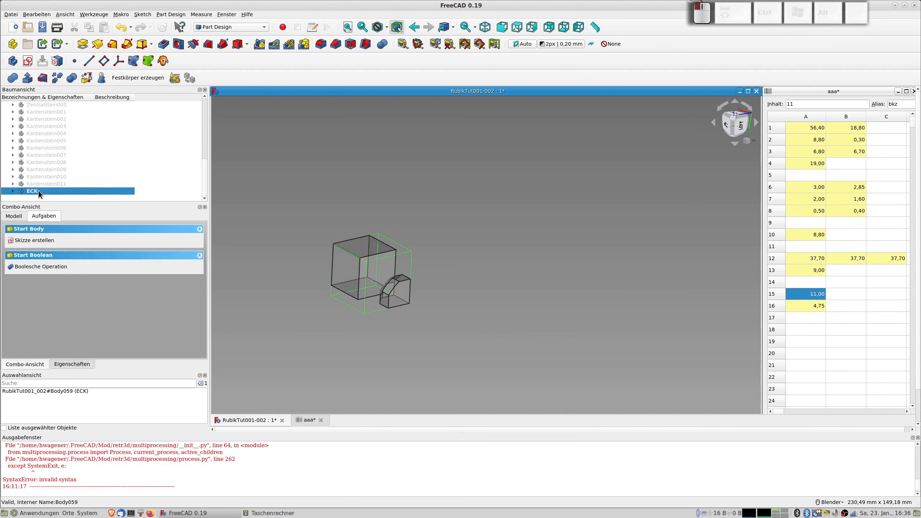
middle_drag(310, 275, 471, 235)
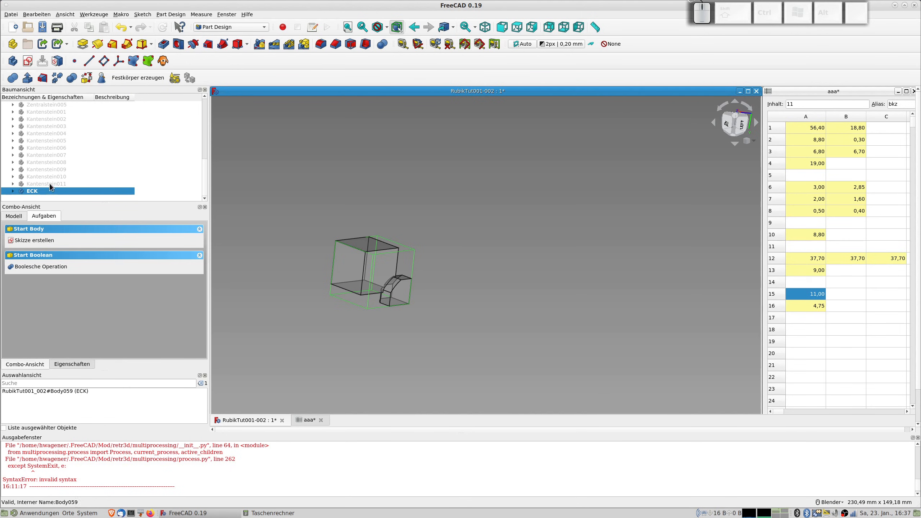
scroll(32, 167, down, 3)
scroll(32, 165, up, 3)
click(58, 78)
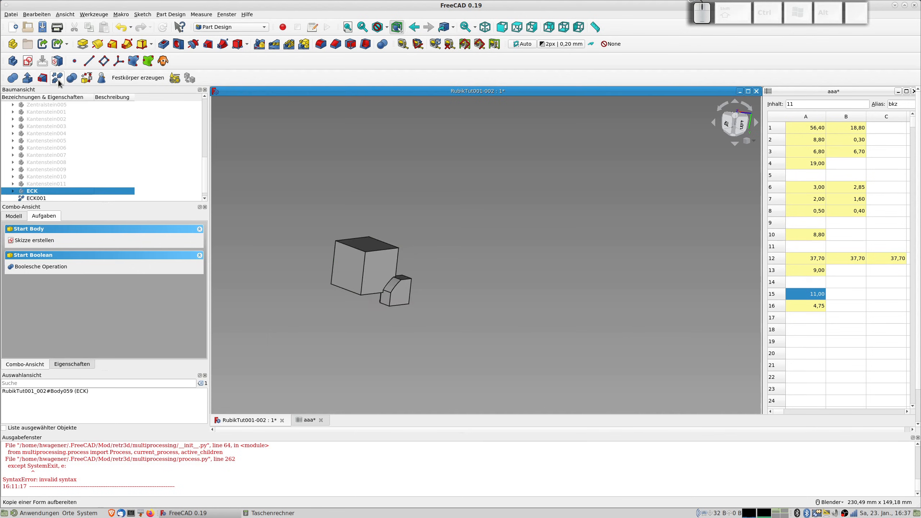
- Create a new body from the refined copy ECK001 and rename it Eckstein
scroll(73, 168, down, 1)
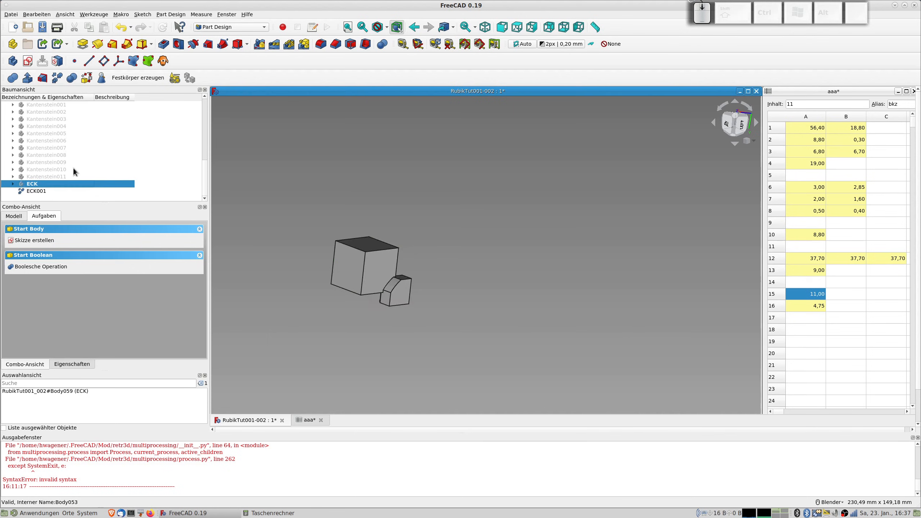
click(37, 191)
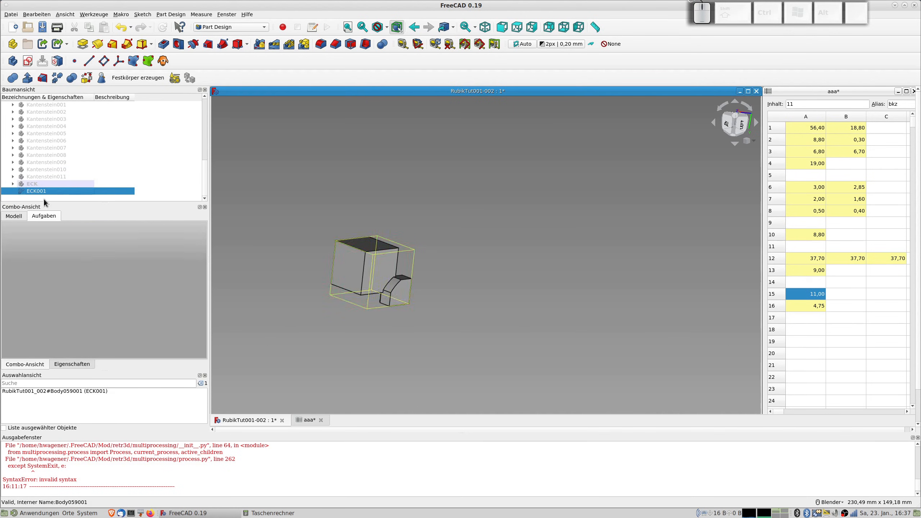
click(13, 61)
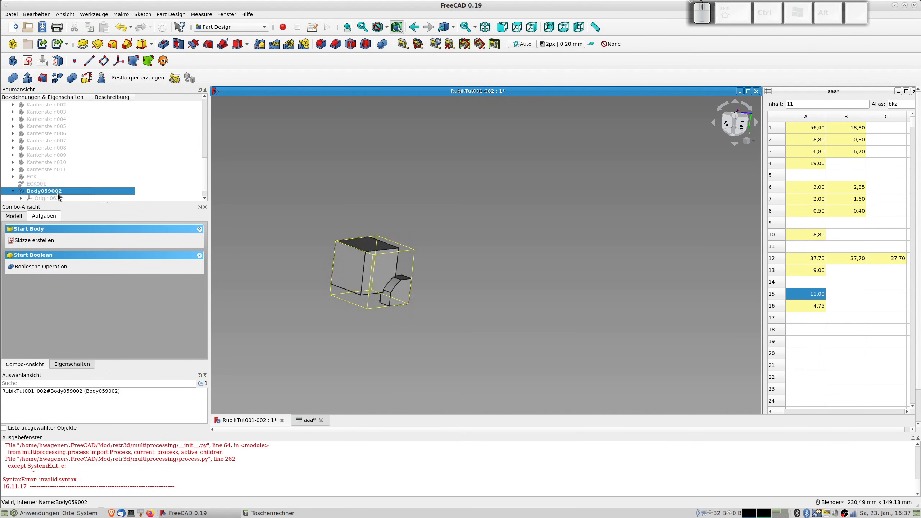
key(F2)
text(Eckstein)
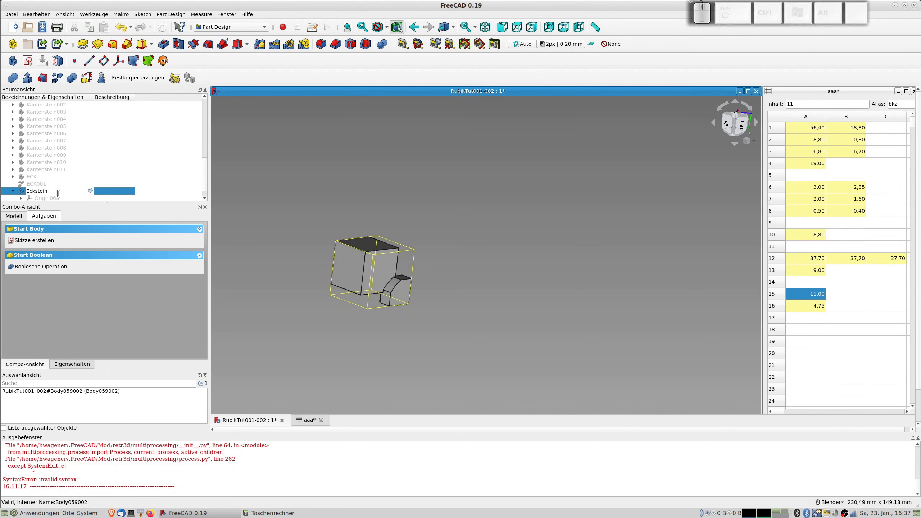
key(Return)
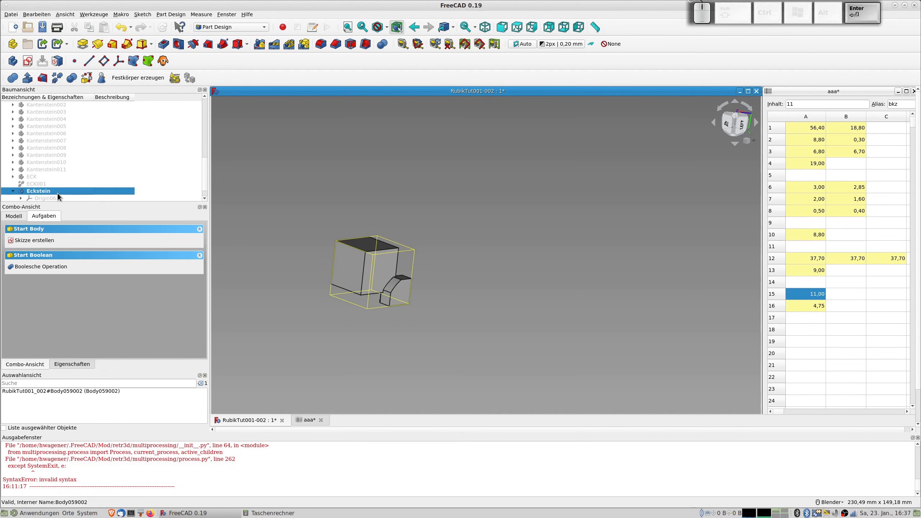
- Show all hidden bodies from Zentralstein through Kantenstein011, along with the Mittelteil body
scroll(316, 181, down, 5)
scroll(275, 180, up, 3)
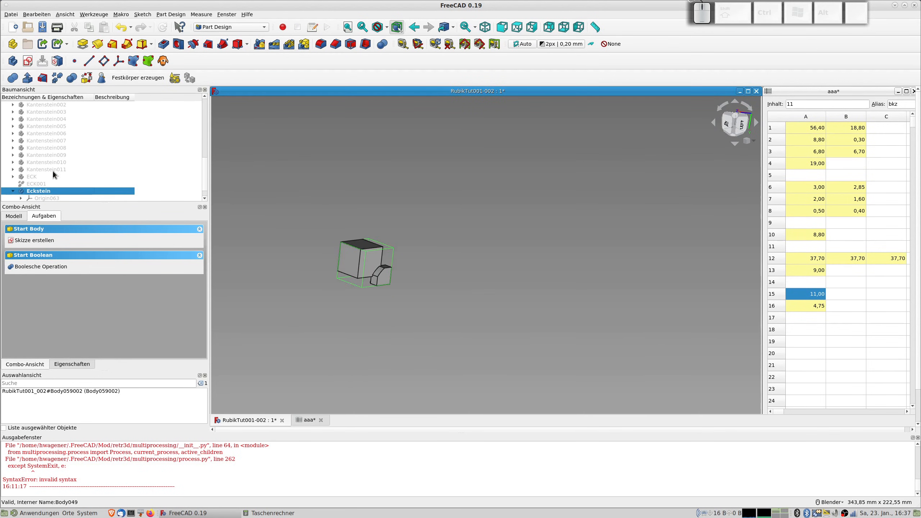
click(39, 170)
scroll(39, 169, up, 4)
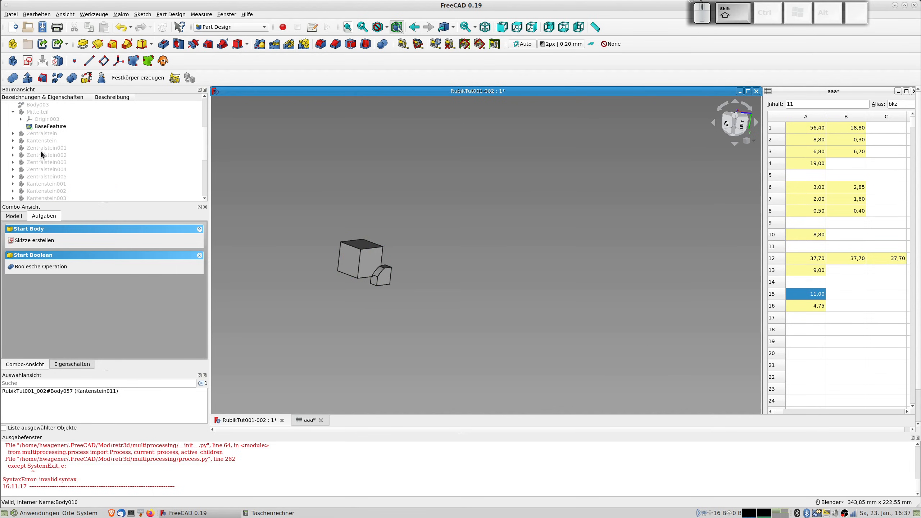
shift+click(38, 134)
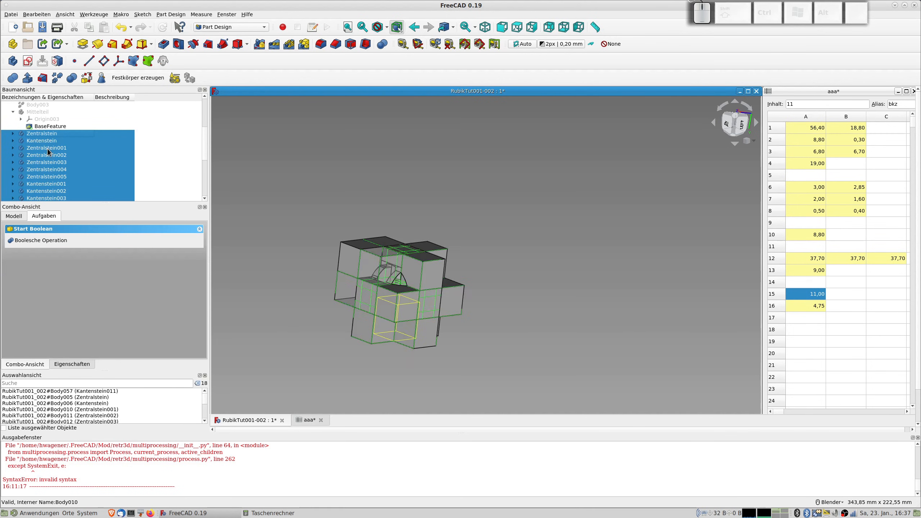
scroll(48, 149, down, 5)
scroll(48, 148, up, 6)
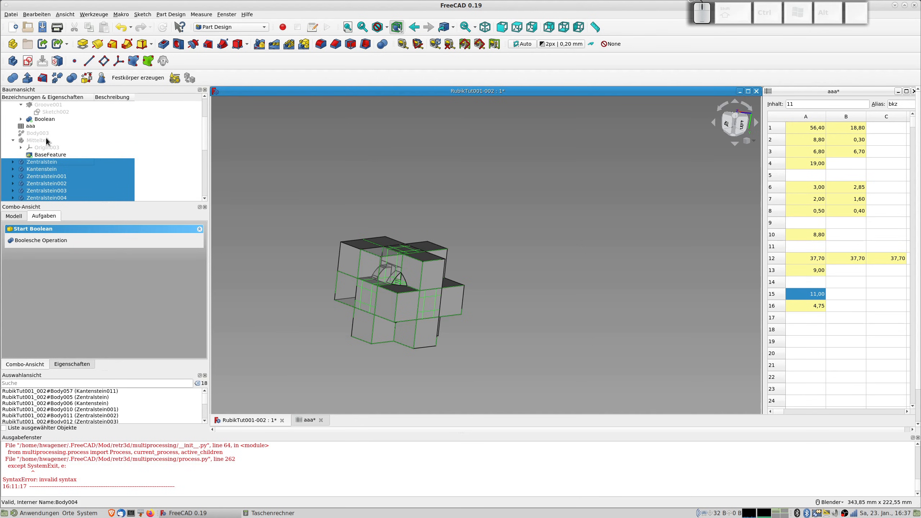
click(46, 139)
- Examine how the Eckstein fits with the centre and edge pieces from several sides, and review the bodies in the model tree
middle_drag(387, 213, 413, 281)
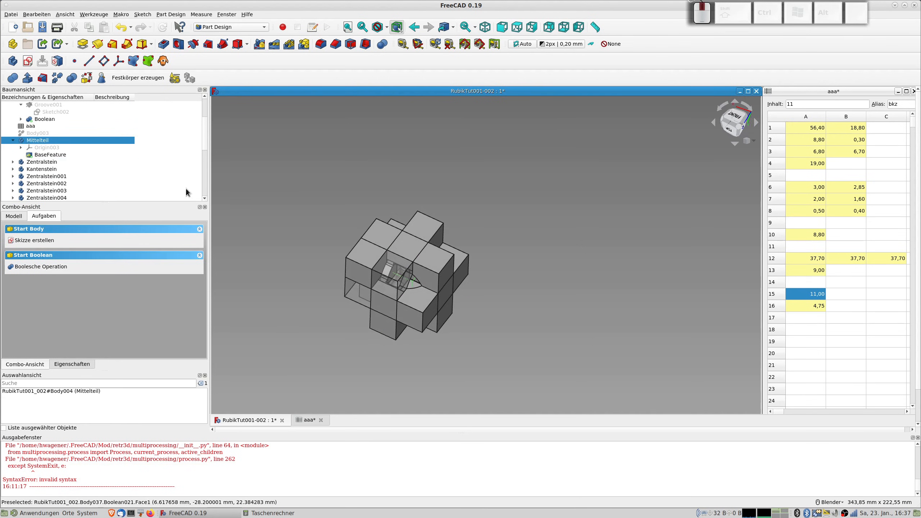
scroll(53, 169, up, 2)
scroll(54, 168, down, 3)
scroll(53, 168, down, 6)
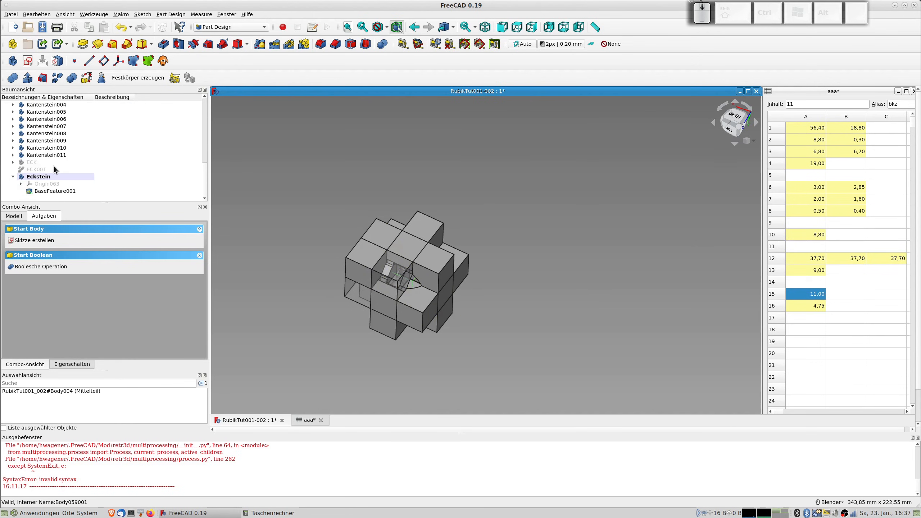
scroll(56, 169, up, 1)
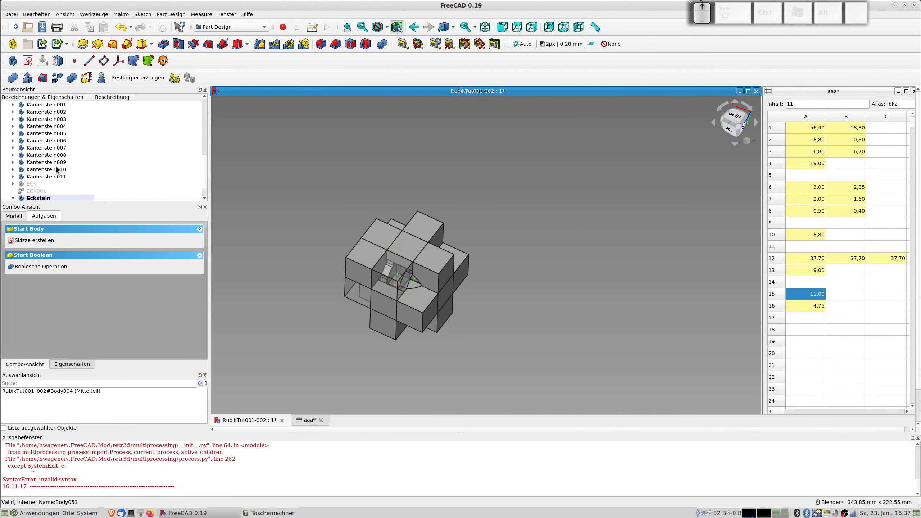
middle_drag(321, 235, 392, 186)
scroll(54, 179, up, 4)
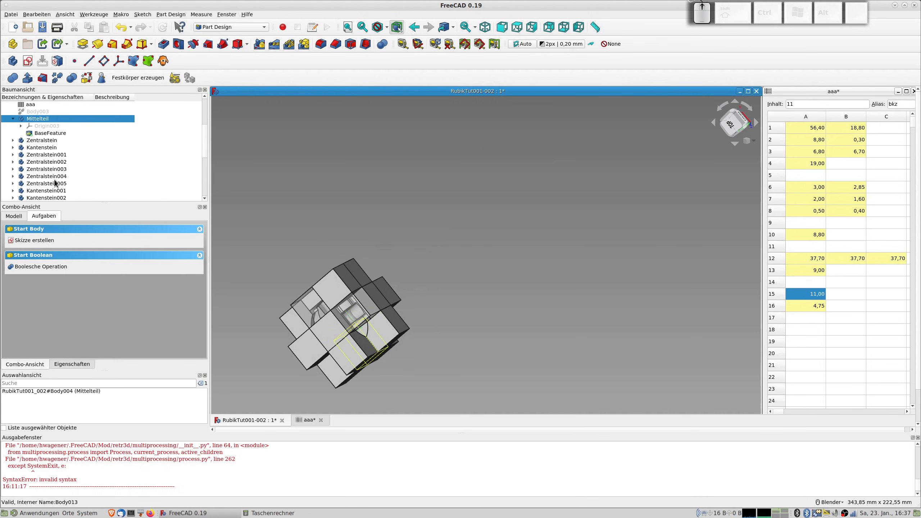
- Collapse the Body and Mittelteil entries in the model tree
scroll(49, 161, up, 4)
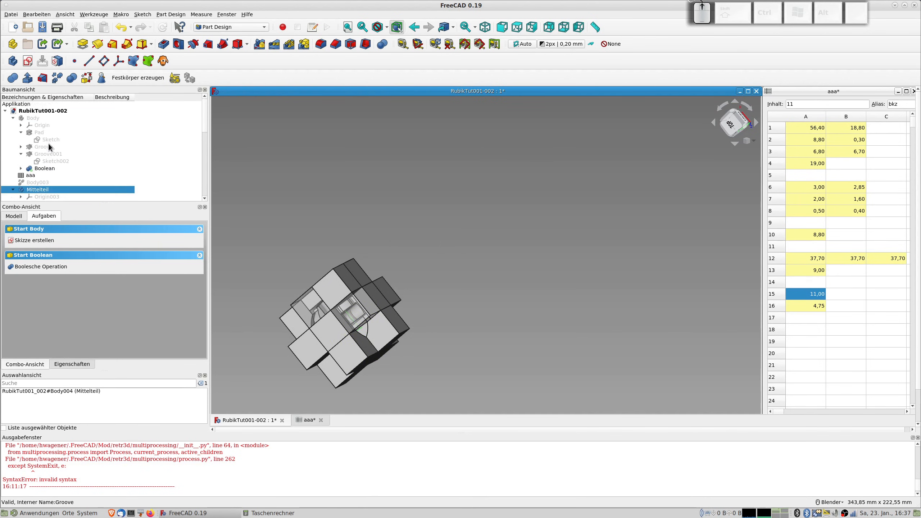
click(13, 118)
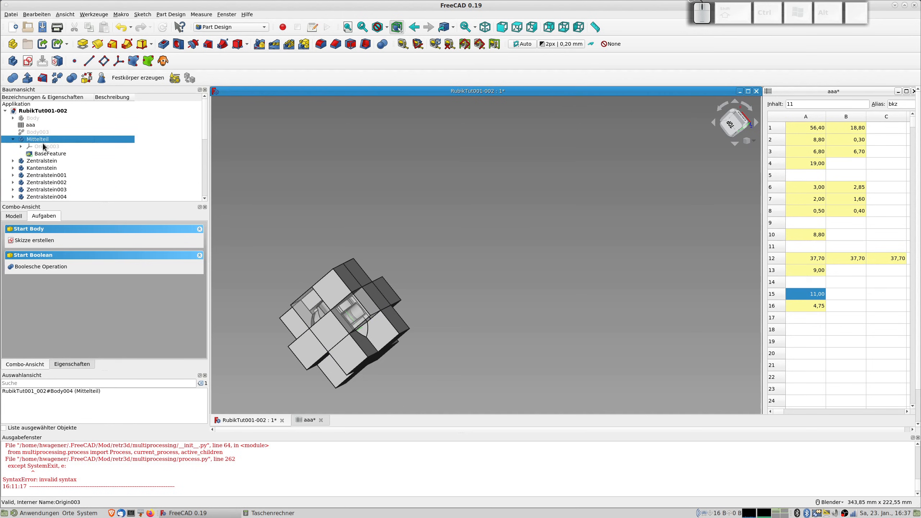
click(13, 140)
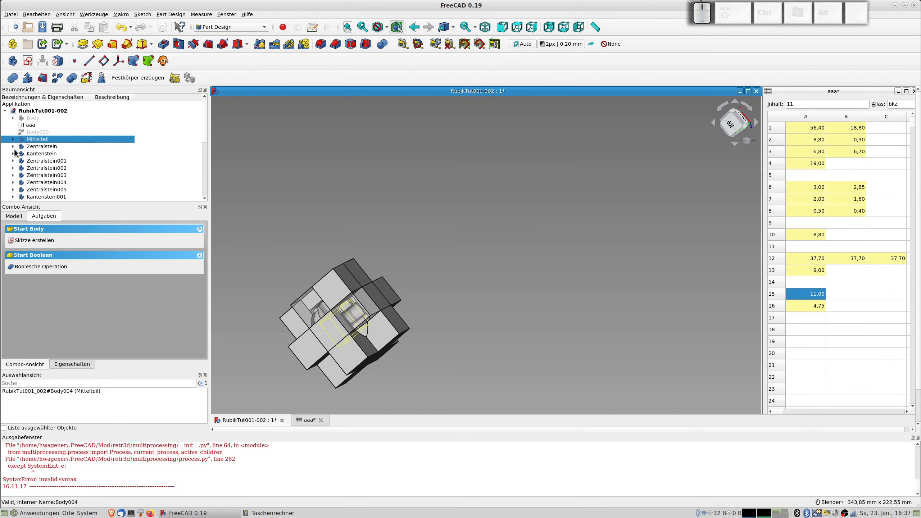
- Set the transparency of Kantenstein006 to 0 in its display properties
scroll(65, 161, down, 1)
scroll(64, 160, down, 4)
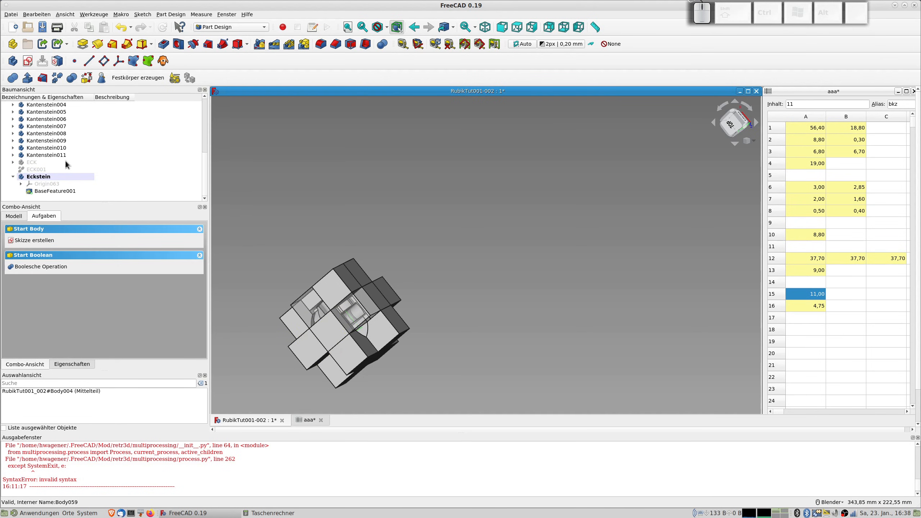
click(62, 155)
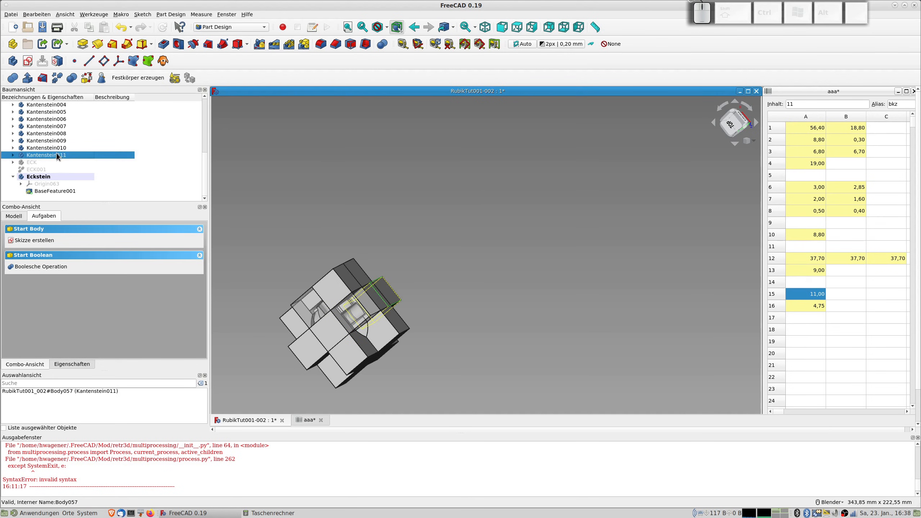
scroll(60, 152, up, 2)
click(62, 163)
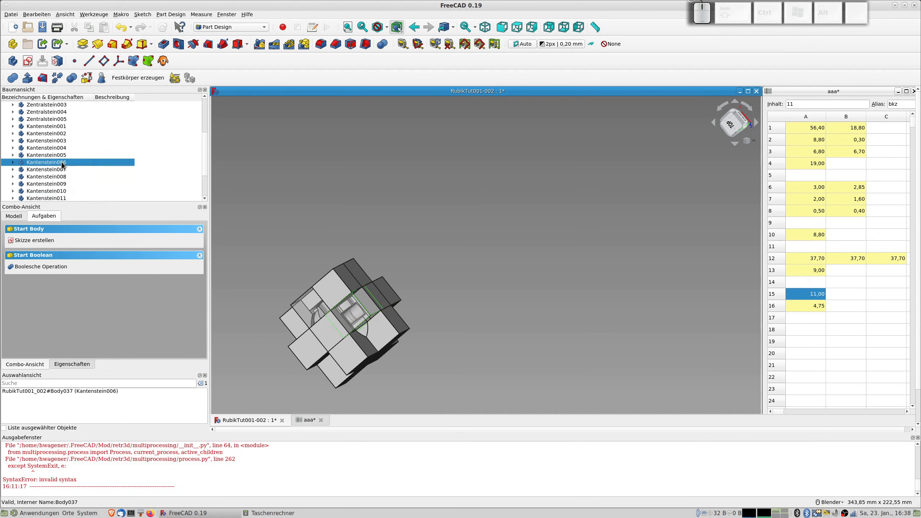
right_click(61, 162)
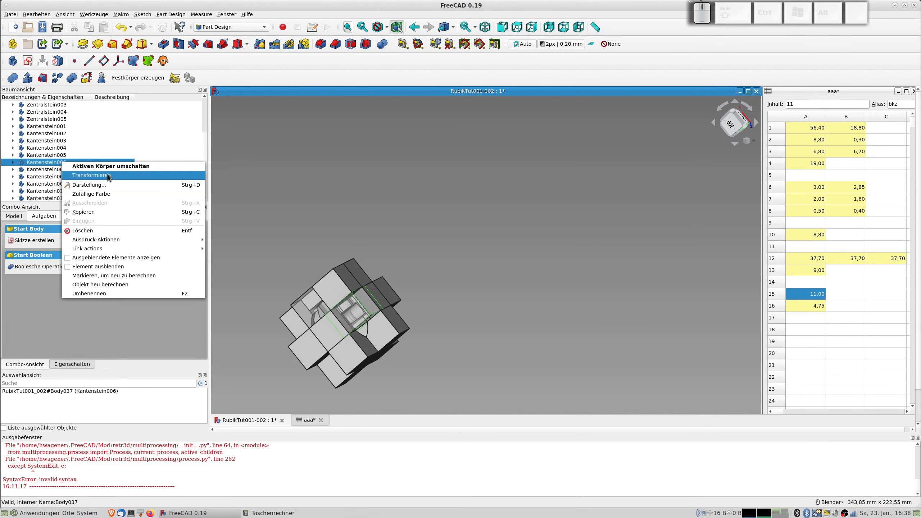
click(90, 185)
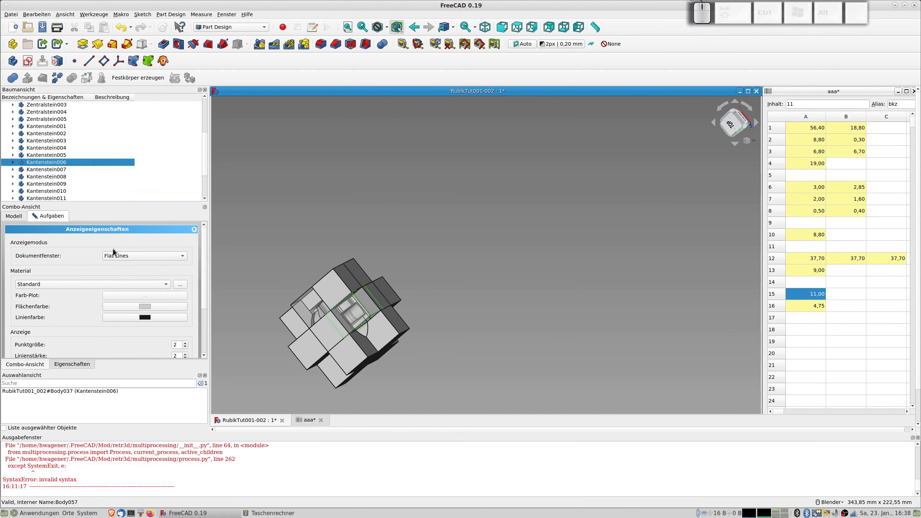
scroll(112, 343, down, 3)
drag(105, 311, 3, 312)
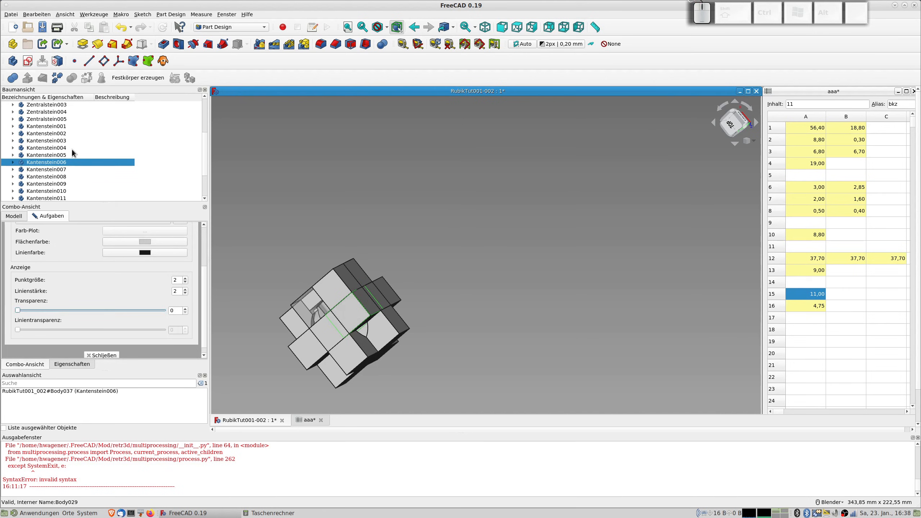
- Set the transparency of the first Kantenstein body to 0 and close the display properties
scroll(60, 150, up, 1)
scroll(48, 115, up, 1)
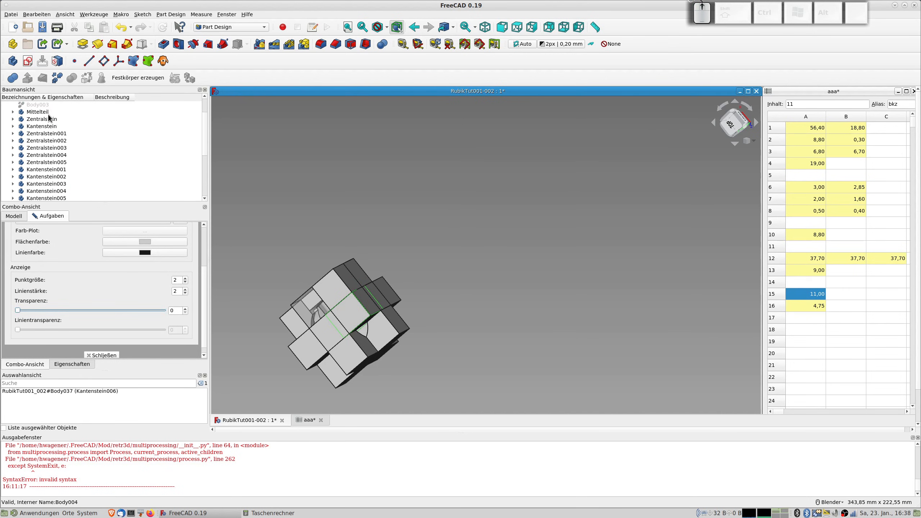
click(47, 127)
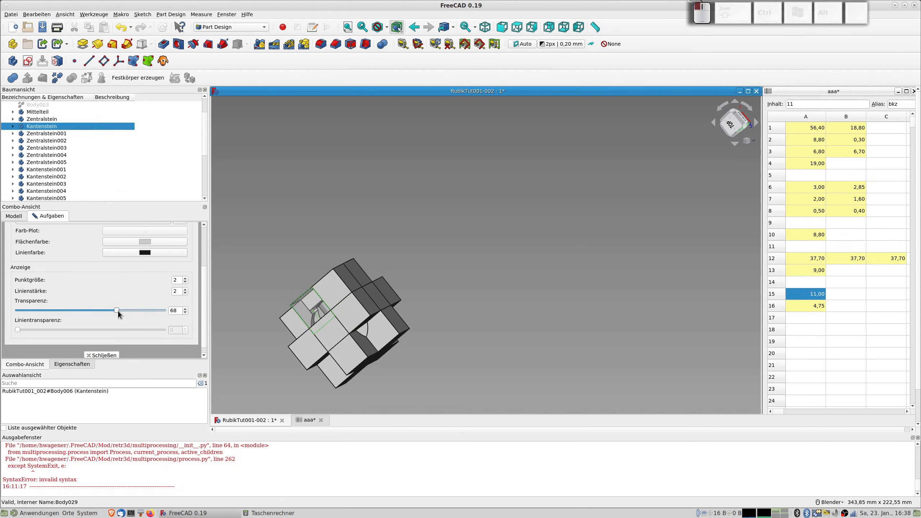
drag(118, 311, 17, 310)
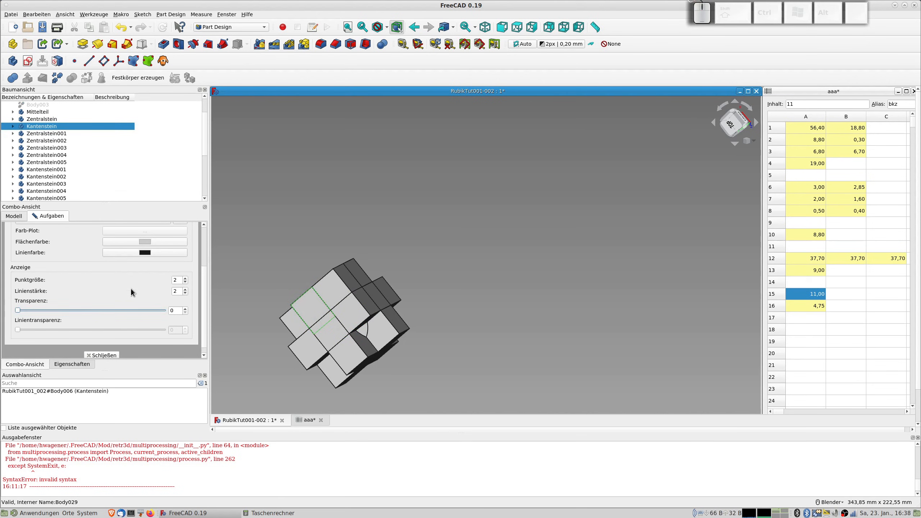
click(111, 354)
- Select the Eckstein body and collapse it in the model tree
middle_drag(328, 232, 357, 250)
scroll(116, 176, down, 4)
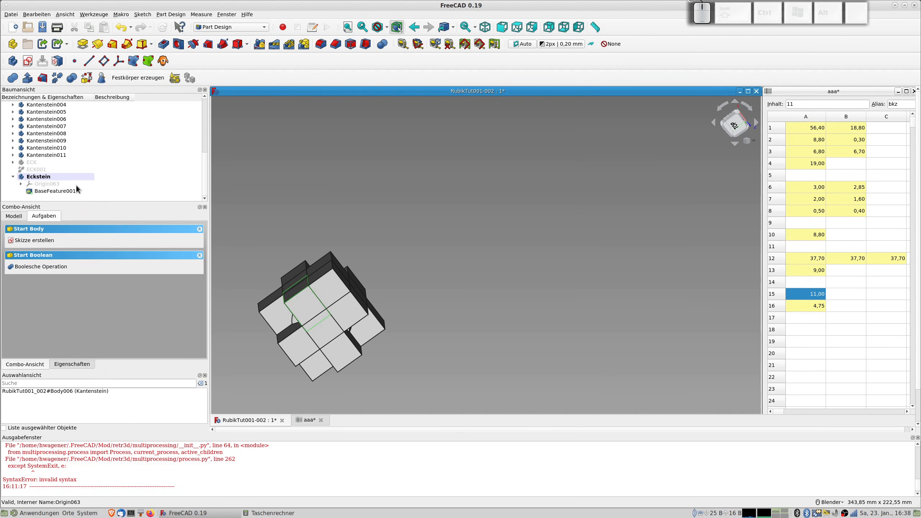
click(42, 176)
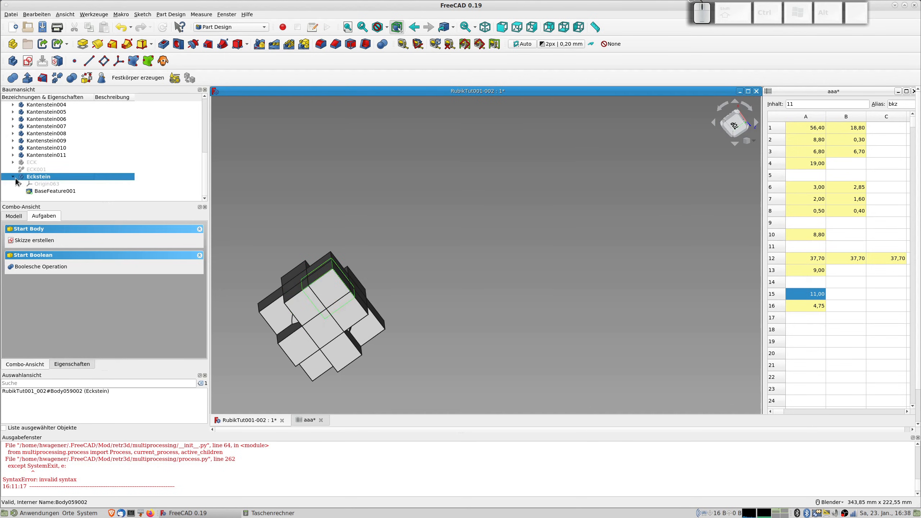
click(13, 176)
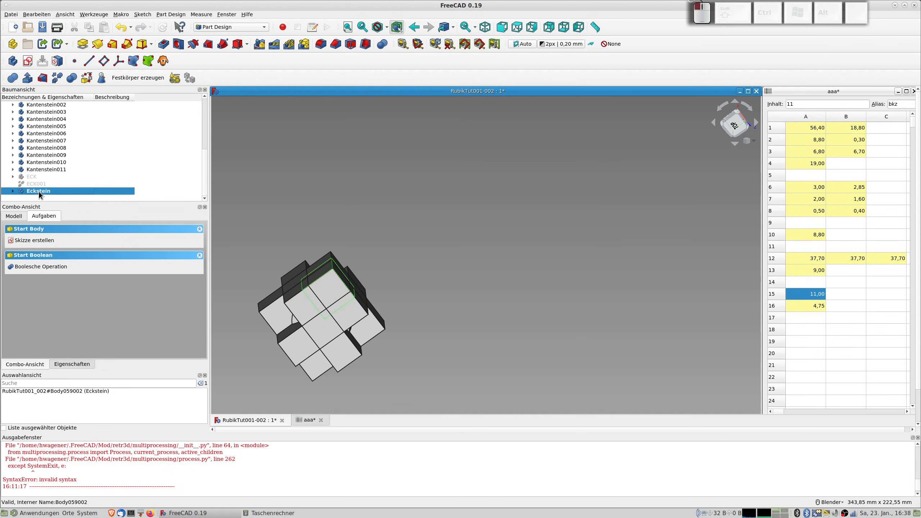
- Try to duplicate Eckstein seven times, copying its dependencies except the spreadsheet aaa, and review the pasted bodies in the tree
key(ctrl+c)
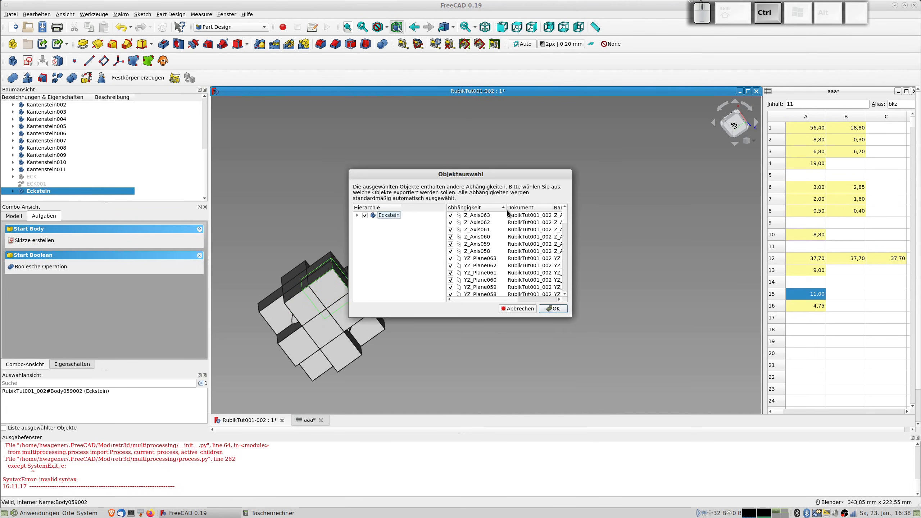
scroll(501, 252, down, 10)
scroll(474, 279, down, 2)
click(450, 287)
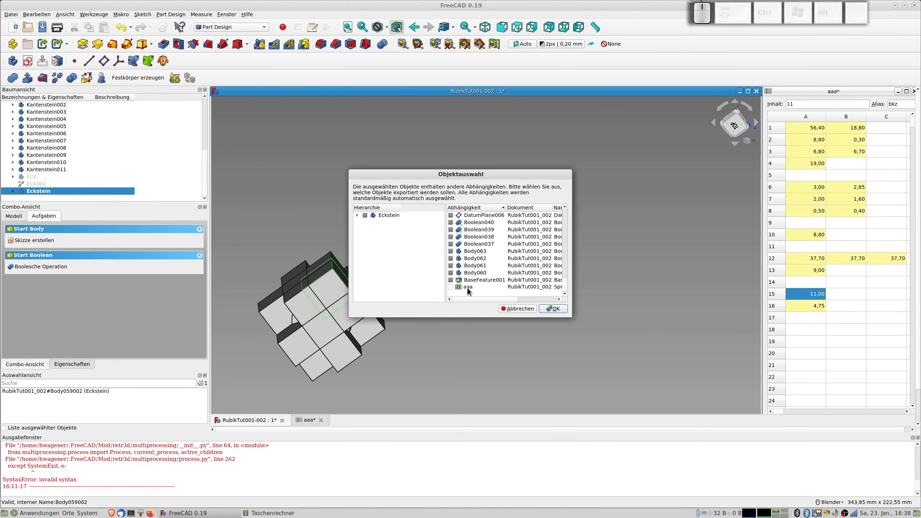
click(548, 307)
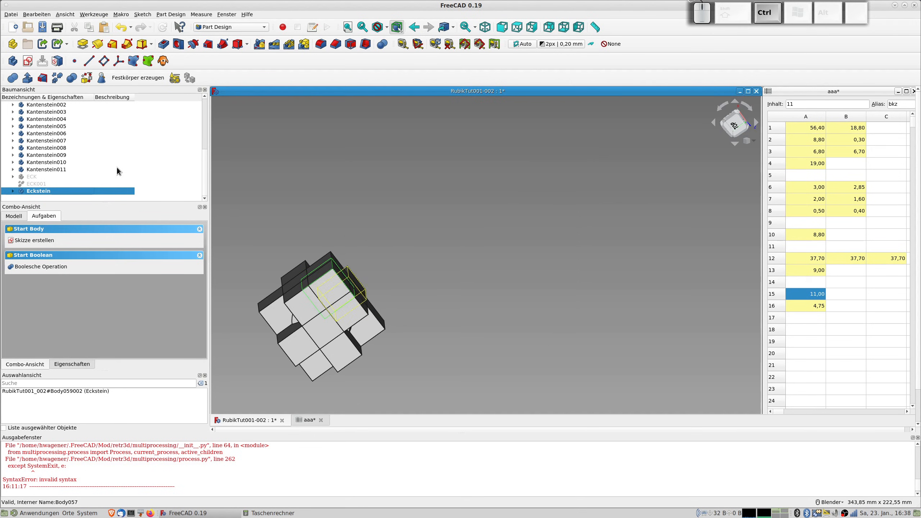
key(ctrl+v)
key(ctrl+v)
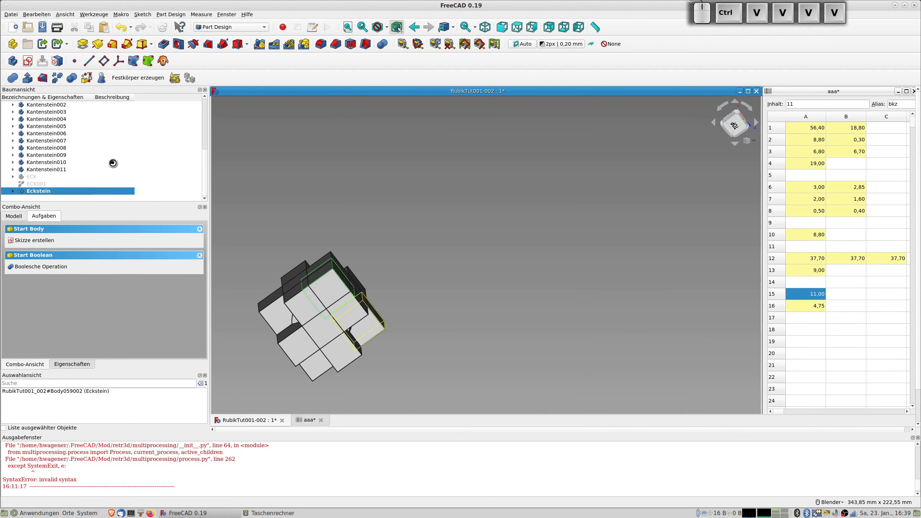
scroll(80, 175, down, 7)
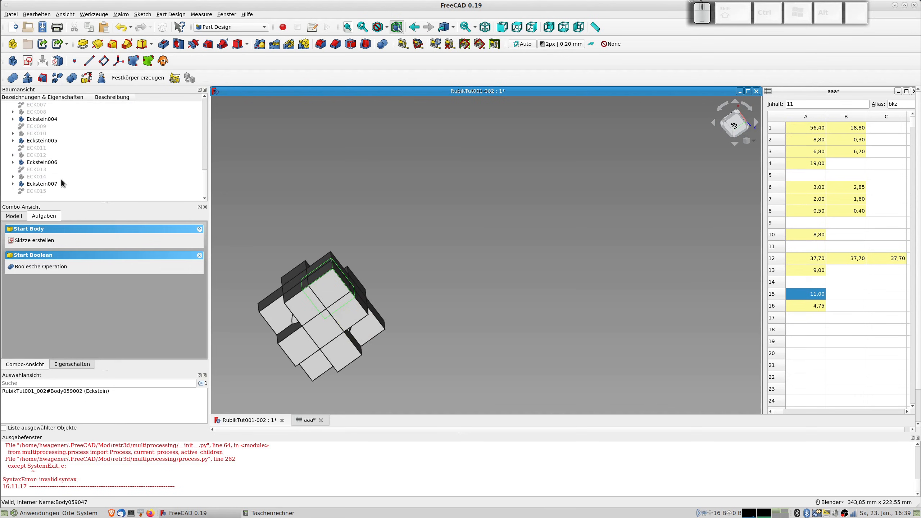
scroll(61, 179, up, 7)
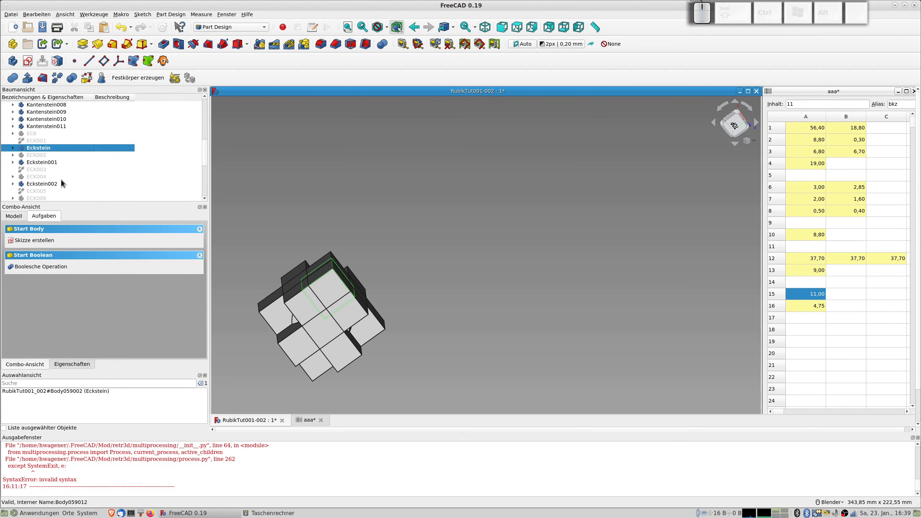
- Undo all pasted Eckstein copies together with their duplicated ECK dependencies
key(ctrl+z)
key(ctrl+z)
key(ctrl+z)
key(ctrl+z)
key(ctrl+z)
key(ctrl+z)
key(ctrl+z)
key(ctrl+z)
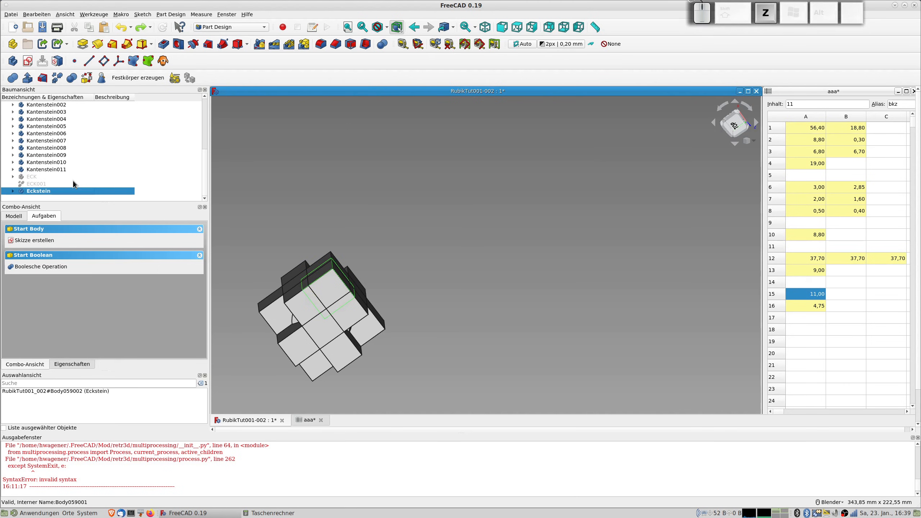
- Copy the Eckstein body again, excluding ECK001, its underlying dependencies and the spreadsheet aaa
click(42, 190)
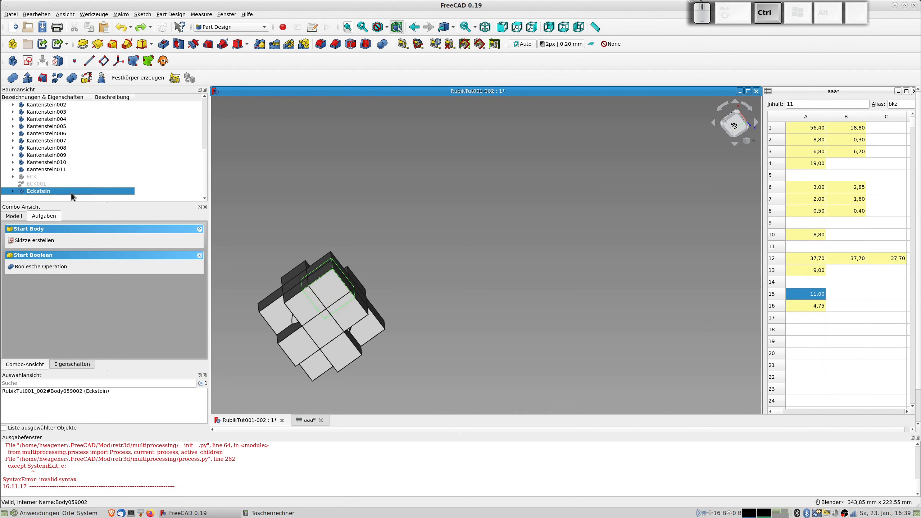
key(ctrl+c)
scroll(495, 239, down, 12)
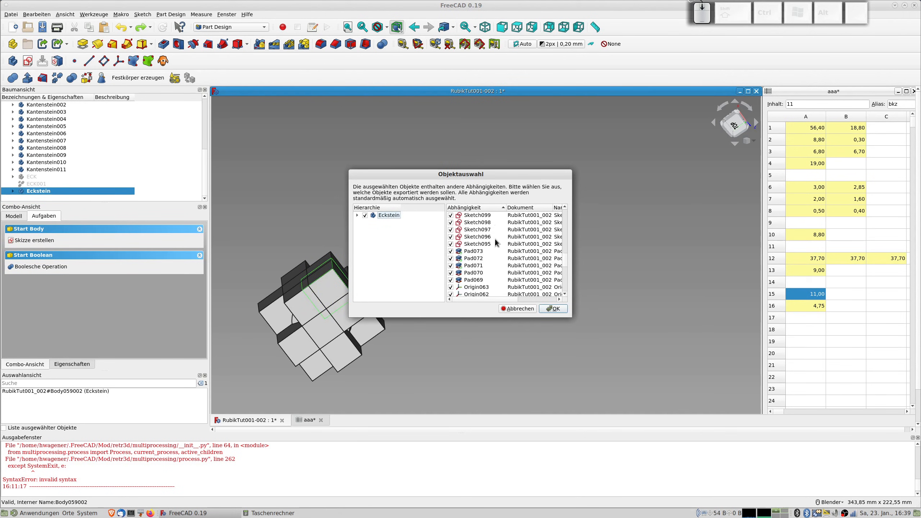
scroll(495, 239, down, 4)
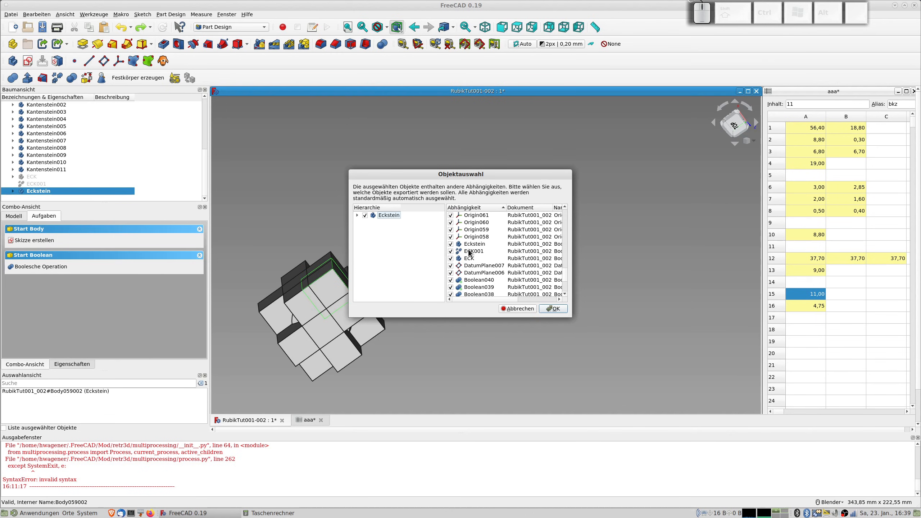
click(451, 251)
scroll(494, 273, down, 3)
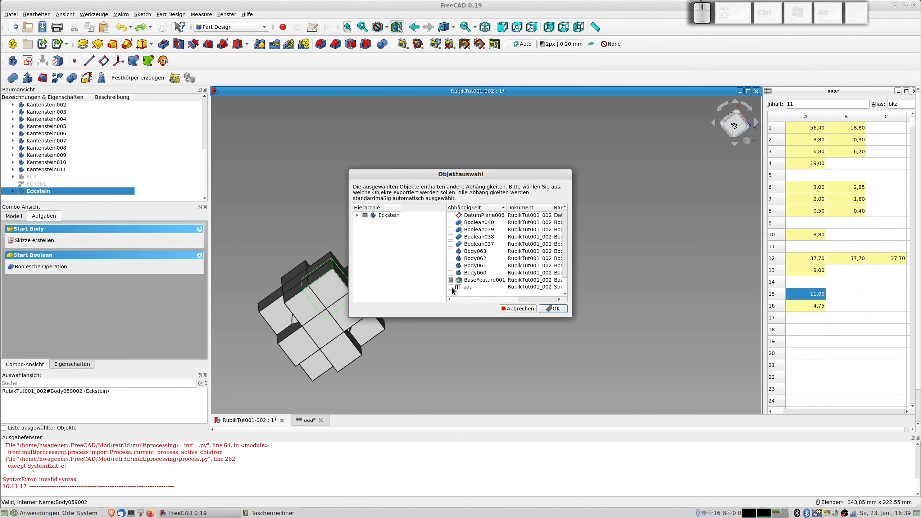
click(551, 308)
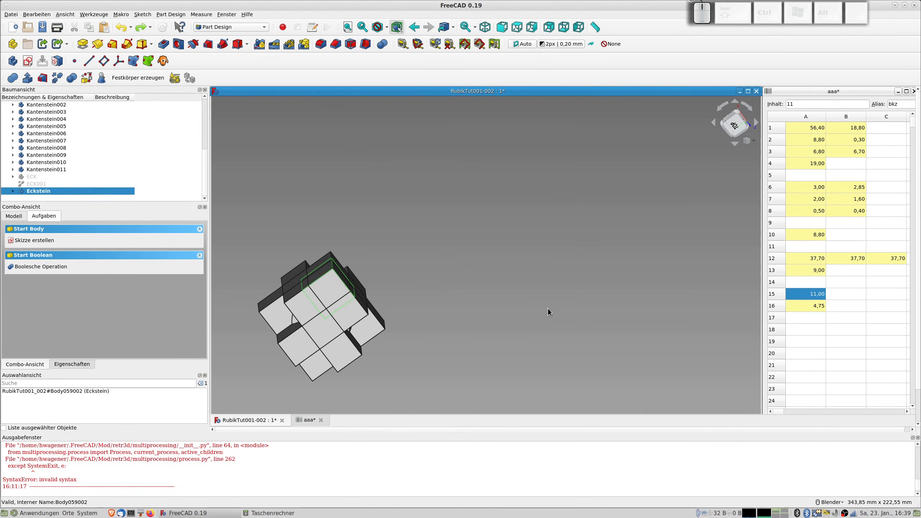
- Paste six copies of the Eckstein body into the document
key(ctrl+v)
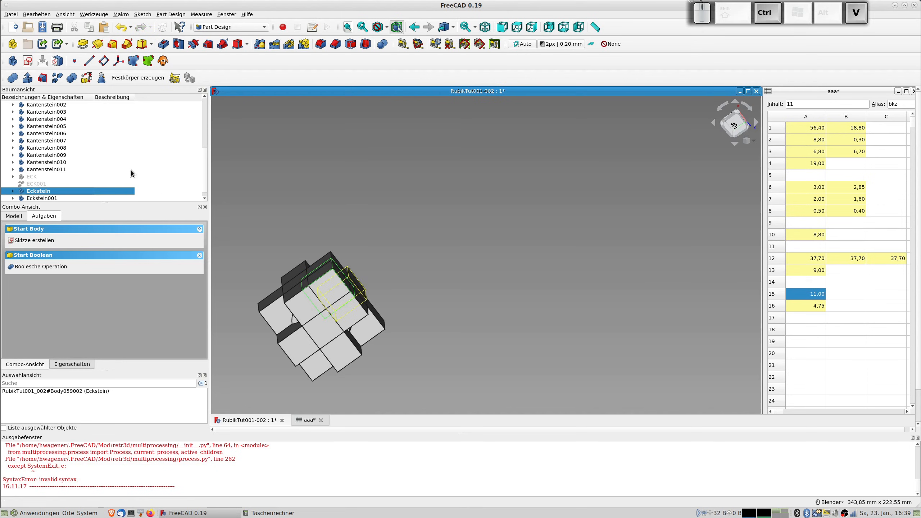
middle_drag(389, 266, 375, 290)
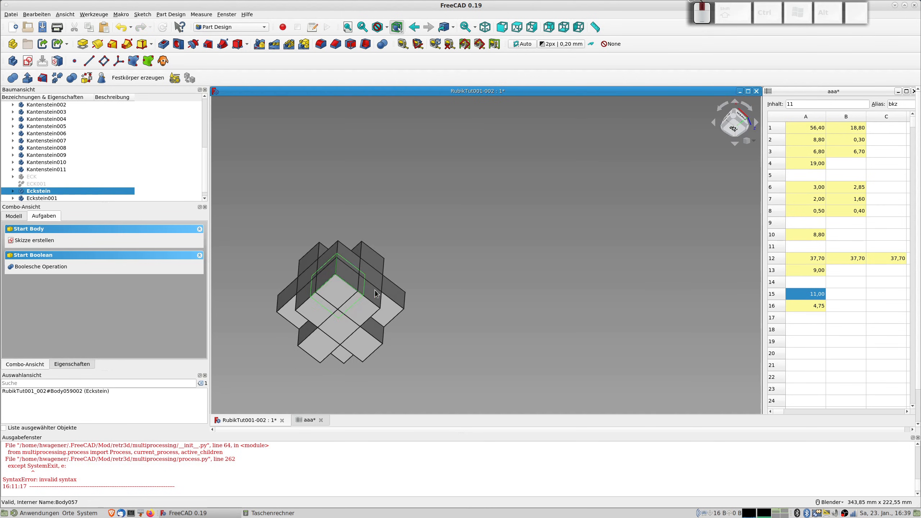
scroll(120, 155, down, 1)
key(ctrl+v)
key(ctrl+v)
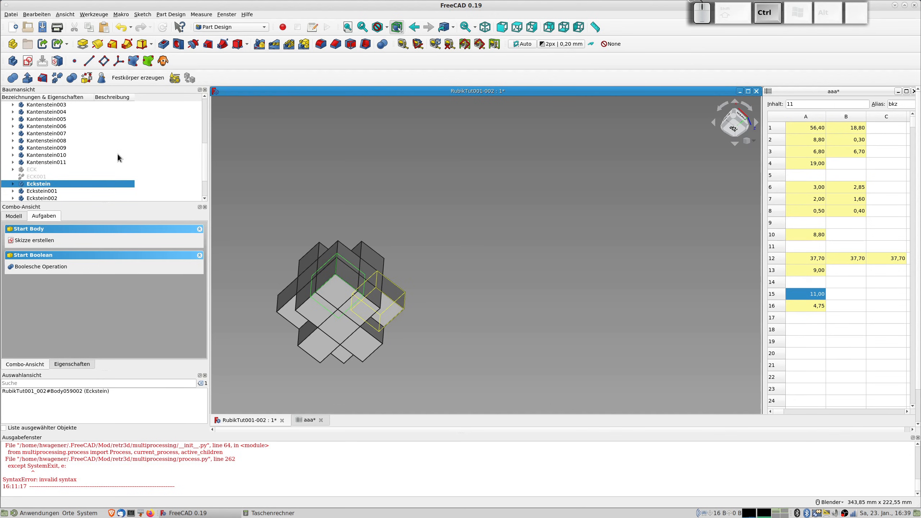
key(ctrl+v)
key(ctrl+v)
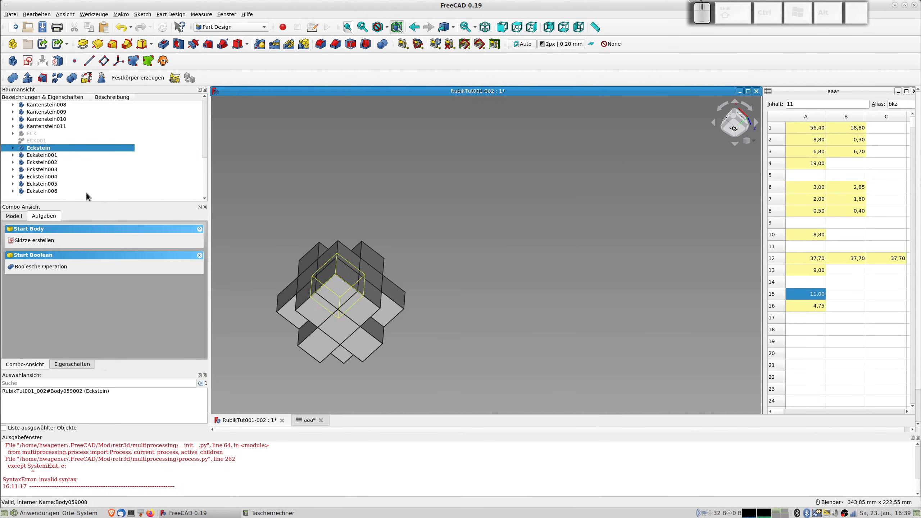
- Transform the Eckstein001 body by rotating it 90° about its Z axis into the adjacent empty corner of the cube
click(44, 176)
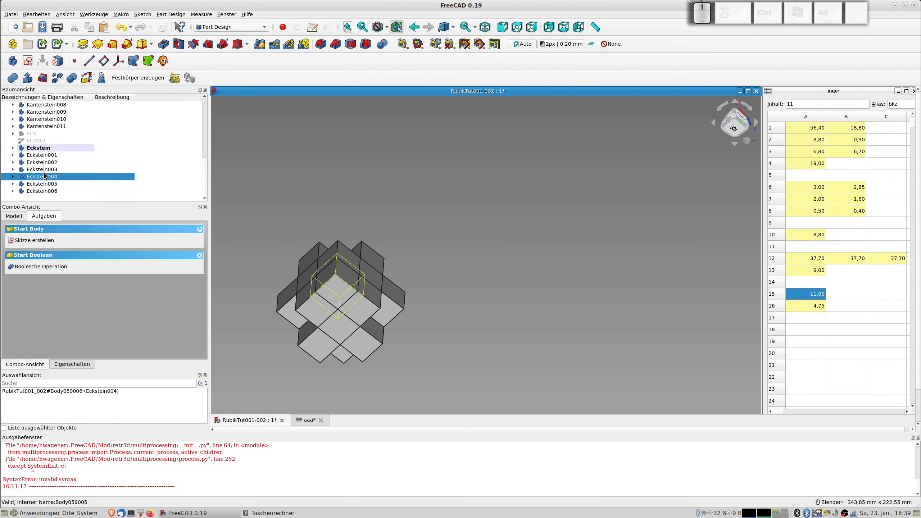
click(39, 150)
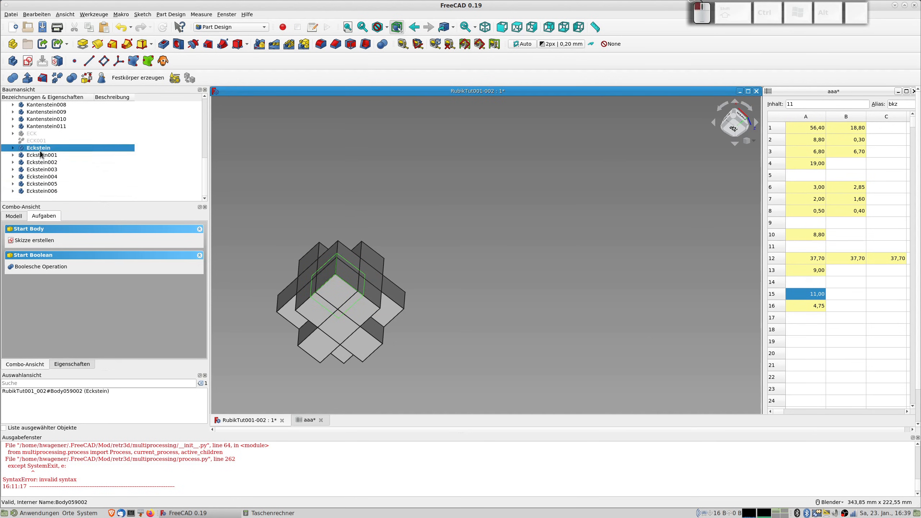
right_click(42, 156)
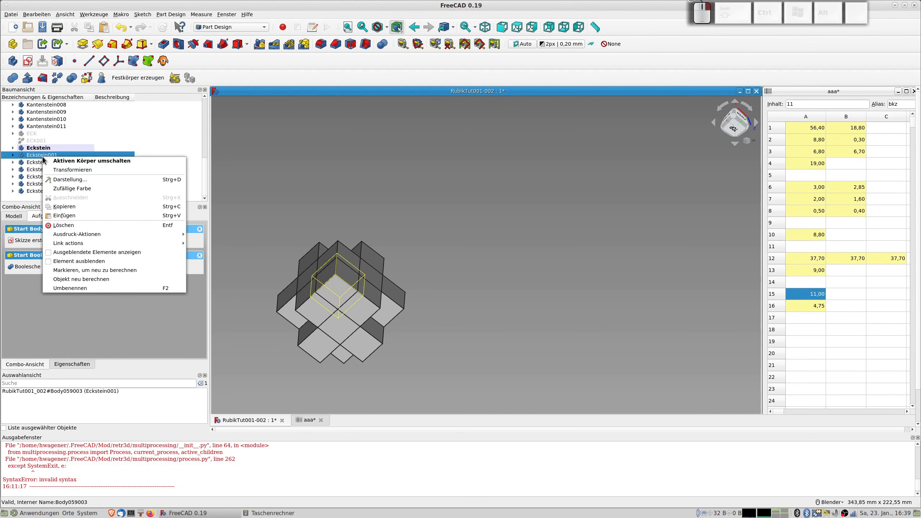
click(75, 171)
middle_drag(289, 248, 342, 287)
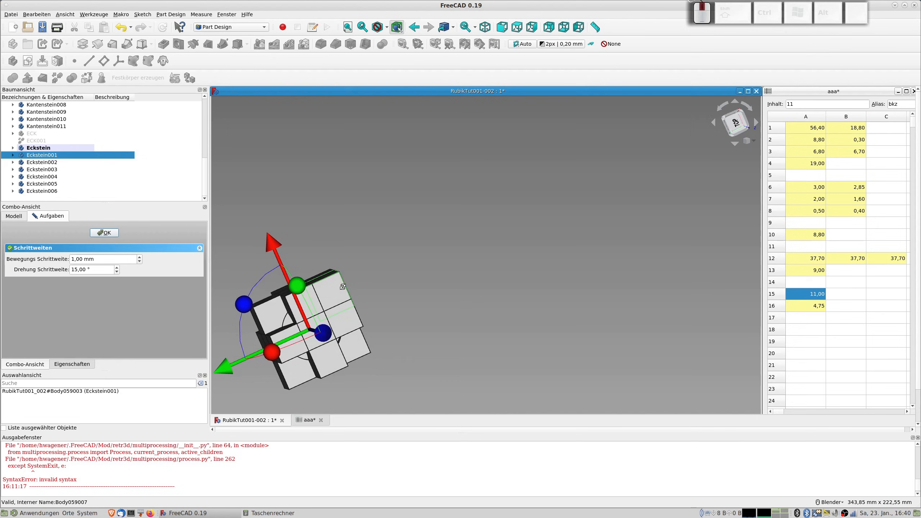
drag(244, 305, 276, 412)
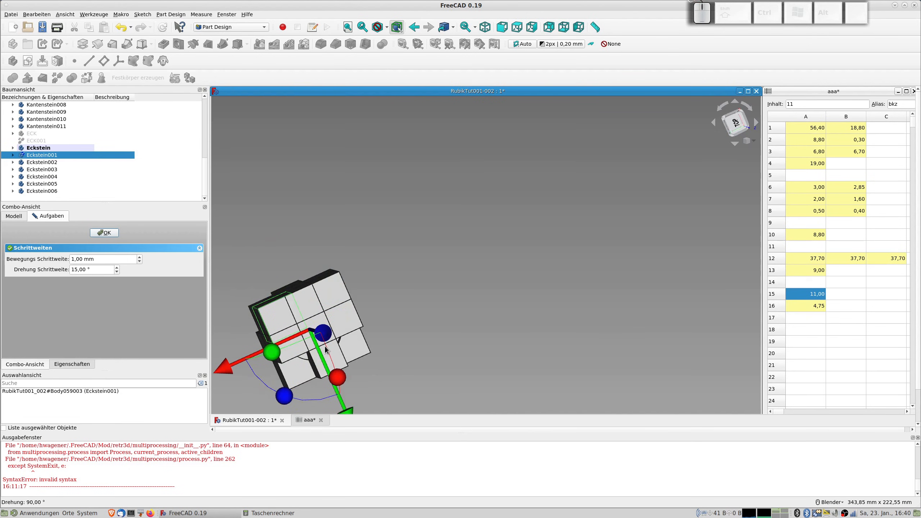
key(Down)
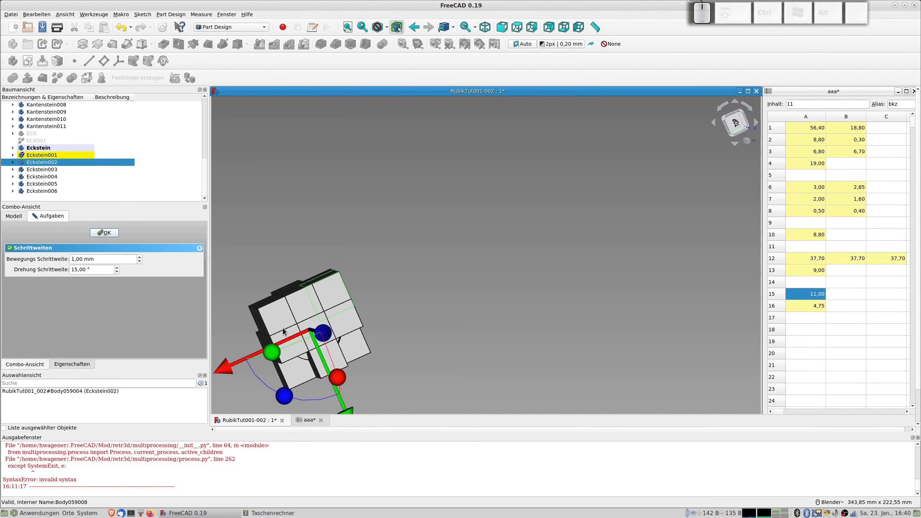
mouse_move(283, 401)
mouse_down()
mouse_move(318, 399)
mouse_move(285, 402)
mouse_up()
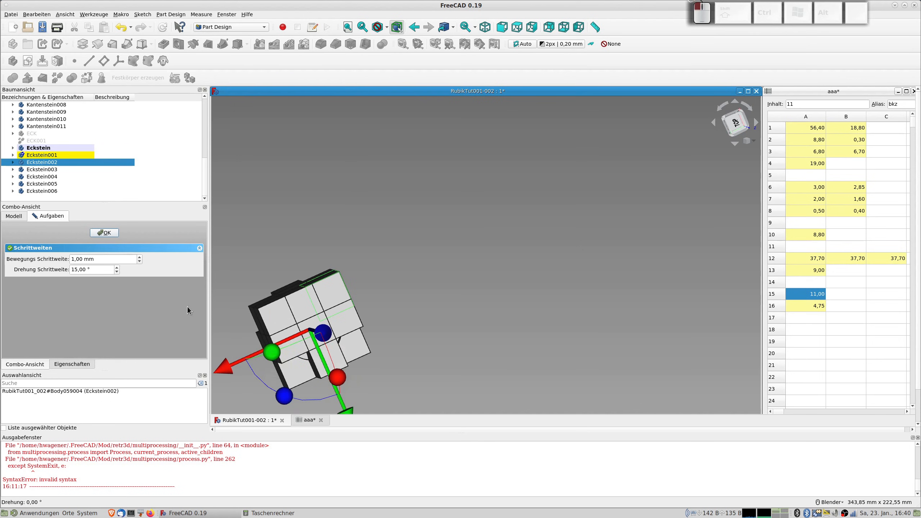
click(103, 232)
- Transform the Eckstein002 body by rotating it 180° about its Z axis into the diagonally opposite corner of the same layer
right_click(54, 163)
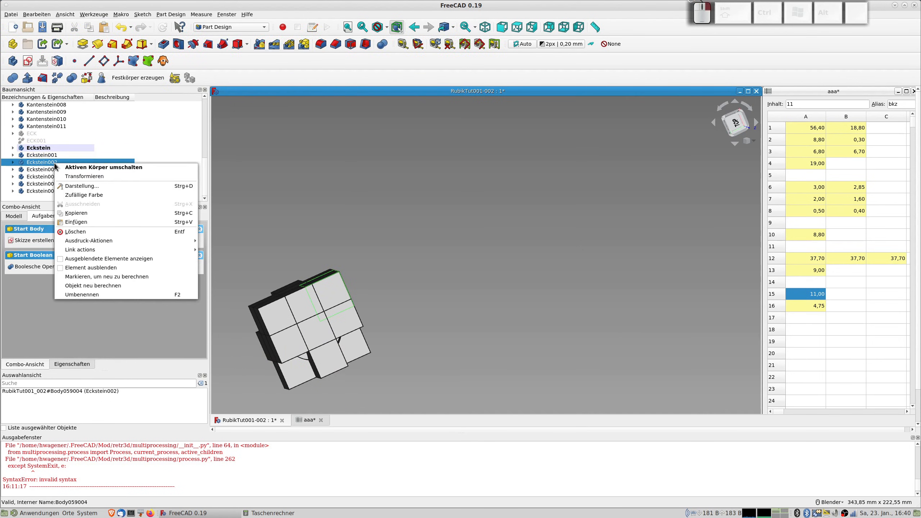
click(81, 176)
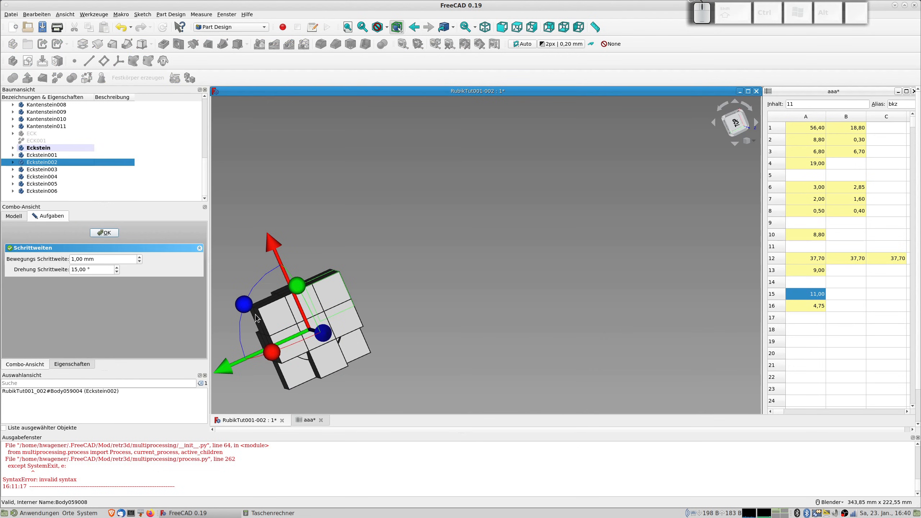
drag(244, 304, 388, 360)
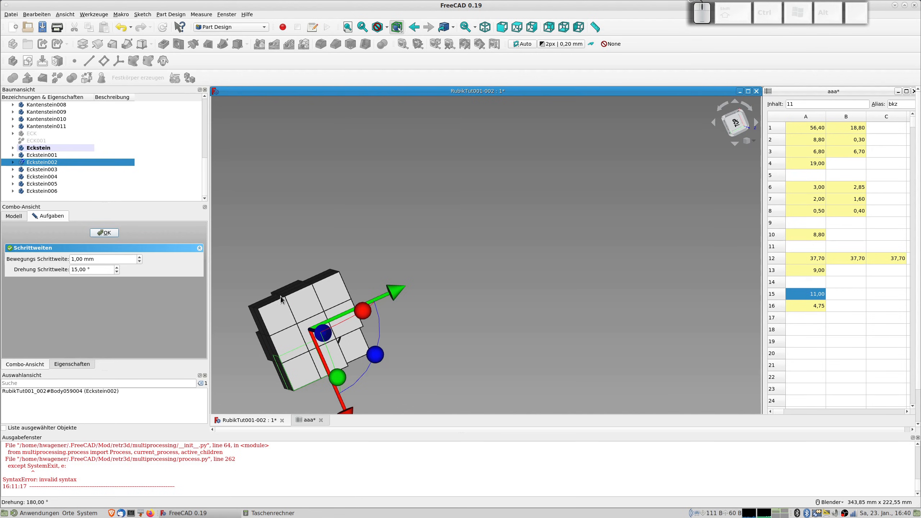
click(108, 234)
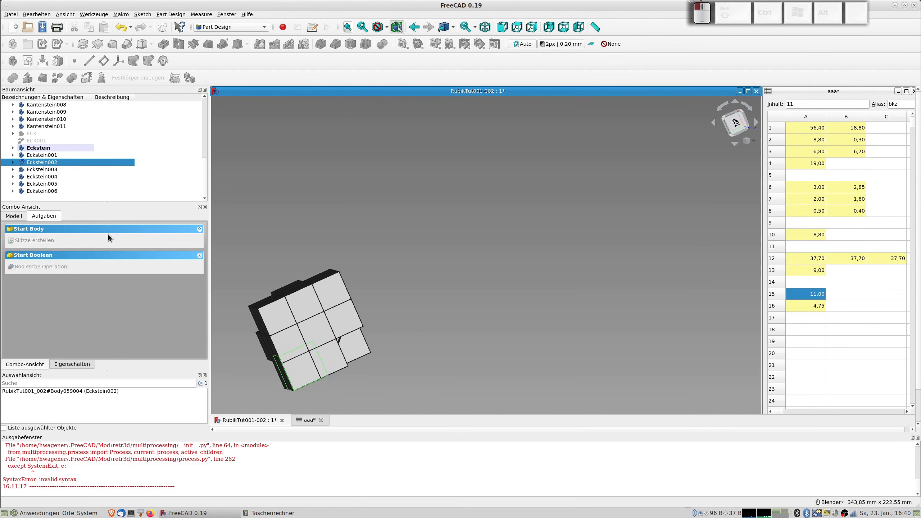
- Transform the Eckstein003 body by rotating it -90° about its Z axis to fill the last empty corner of that layer
click(47, 168)
right_click(47, 168)
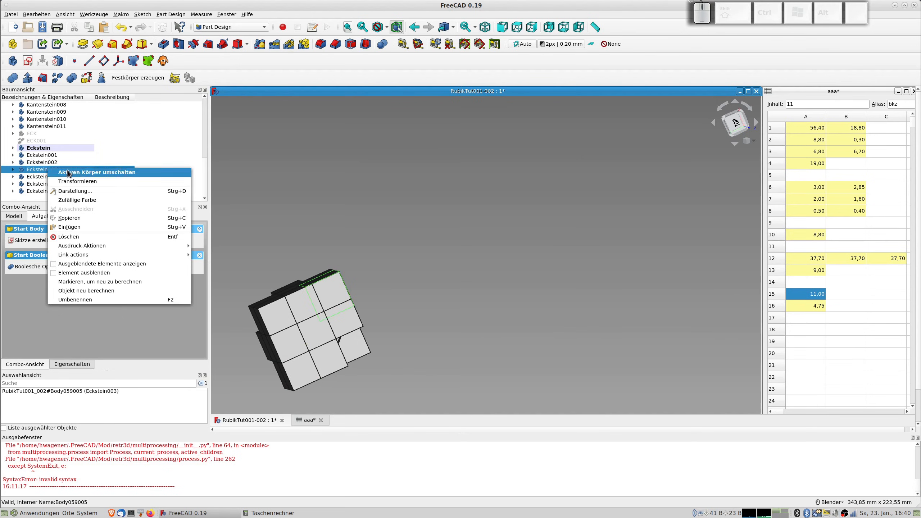
click(77, 181)
drag(252, 308, 361, 233)
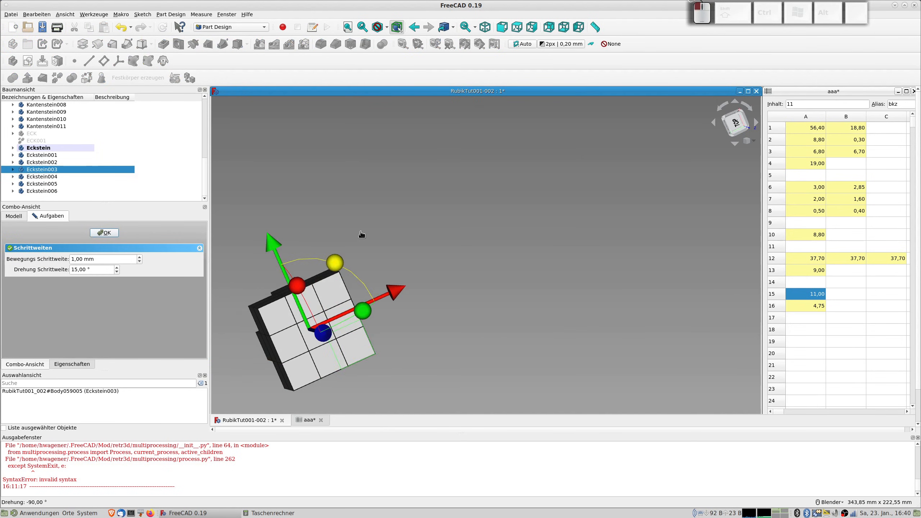
middle_drag(361, 233, 362, 210)
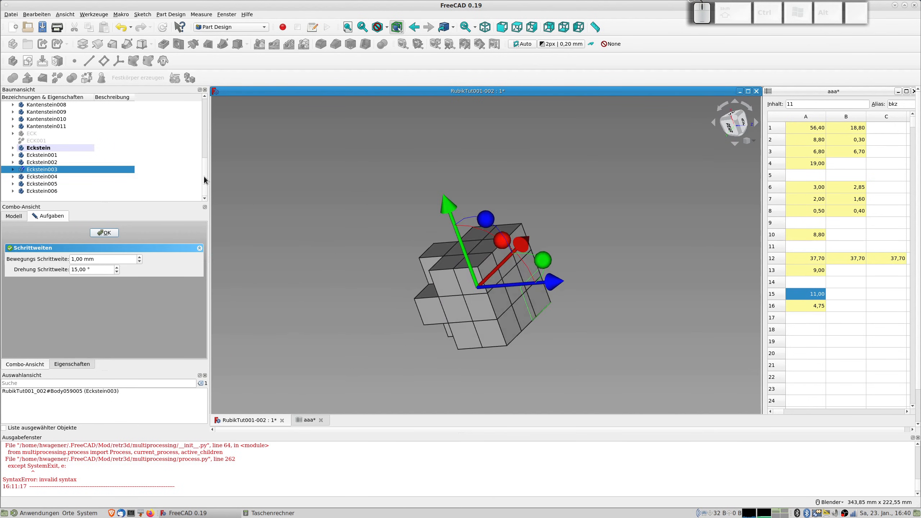
click(110, 232)
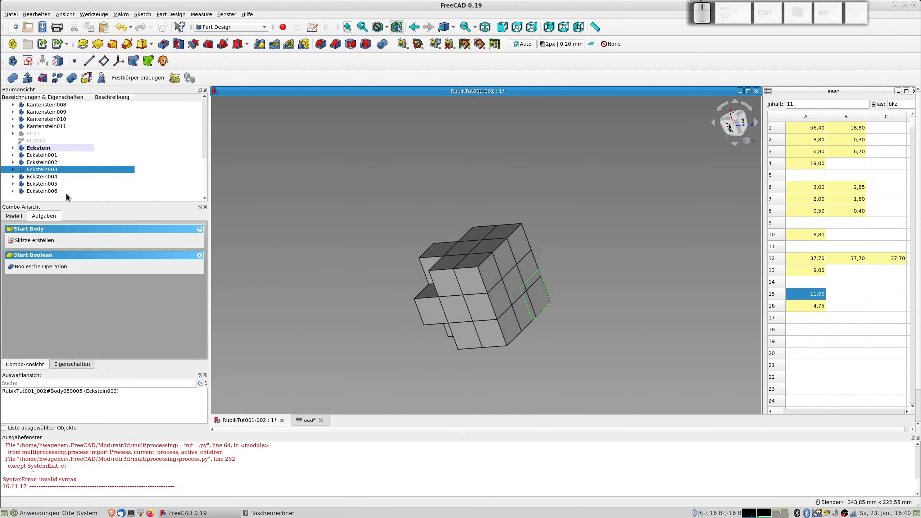
- Paste one more Eckstein copy, and rotate the Eckstein004 body 90° about its Y axis into a corner of the opposite layer
click(39, 176)
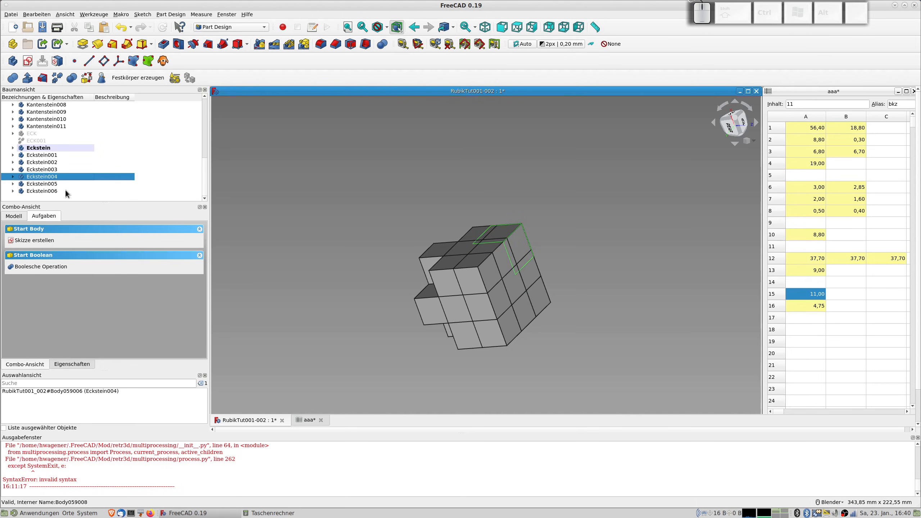
key(ctrl+v)
right_click(49, 176)
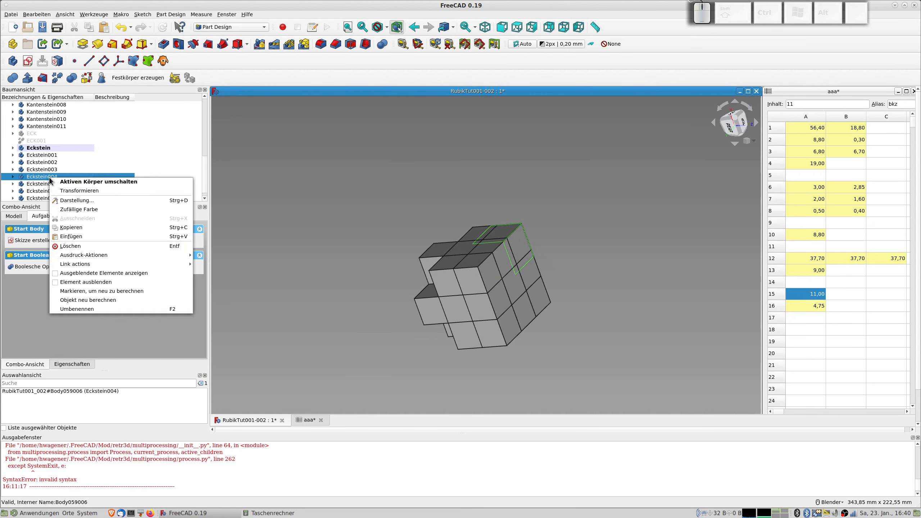
click(74, 190)
mouse_move(312, 237)
middle_down()
mouse_move(319, 241)
mouse_move(303, 225)
middle_up()
drag(455, 313, 331, 247)
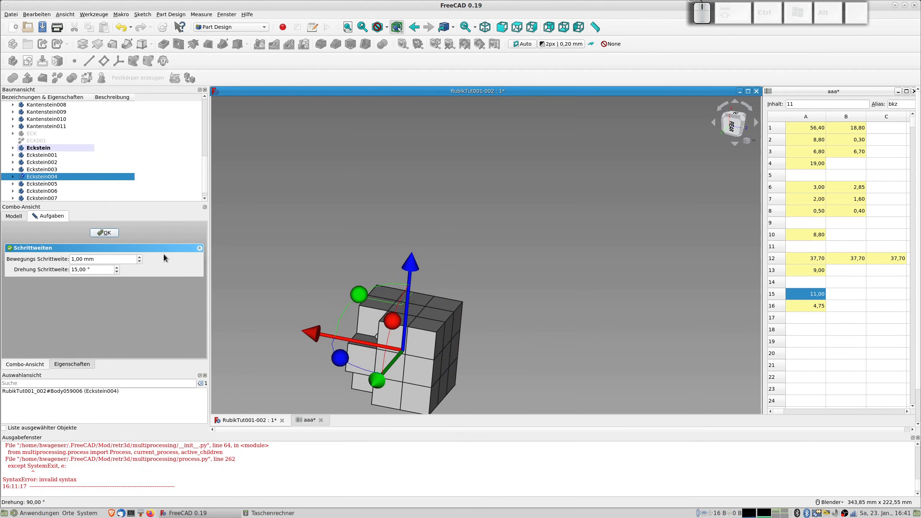
click(104, 233)
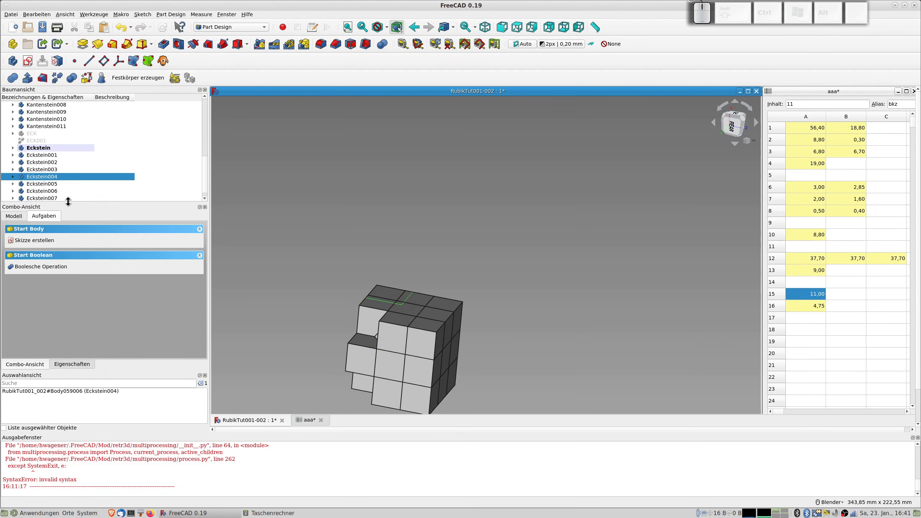
- Transform the Eckstein005 body by rotating it 90° about its Y axis and 90° about its Z axis into the next empty corner
click(48, 184)
right_click(47, 184)
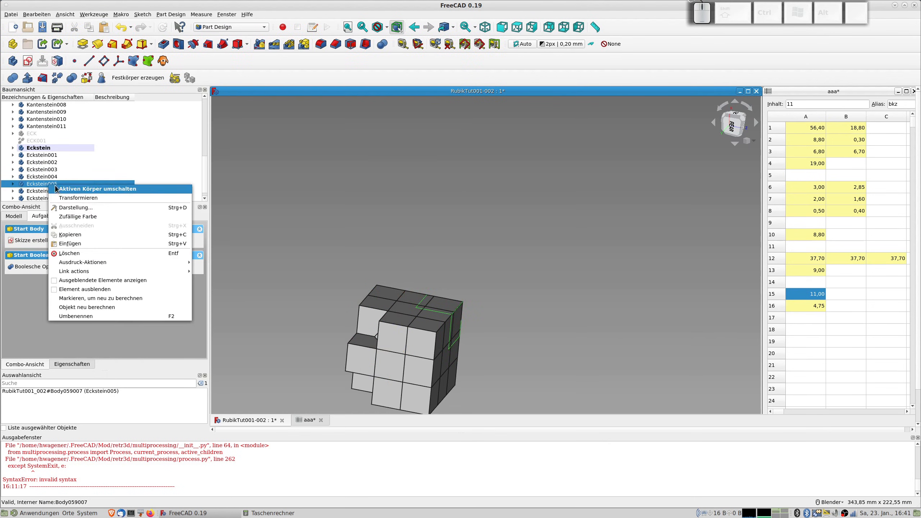
click(80, 200)
drag(454, 315, 327, 266)
middle_drag(328, 266, 384, 333)
drag(351, 317, 448, 338)
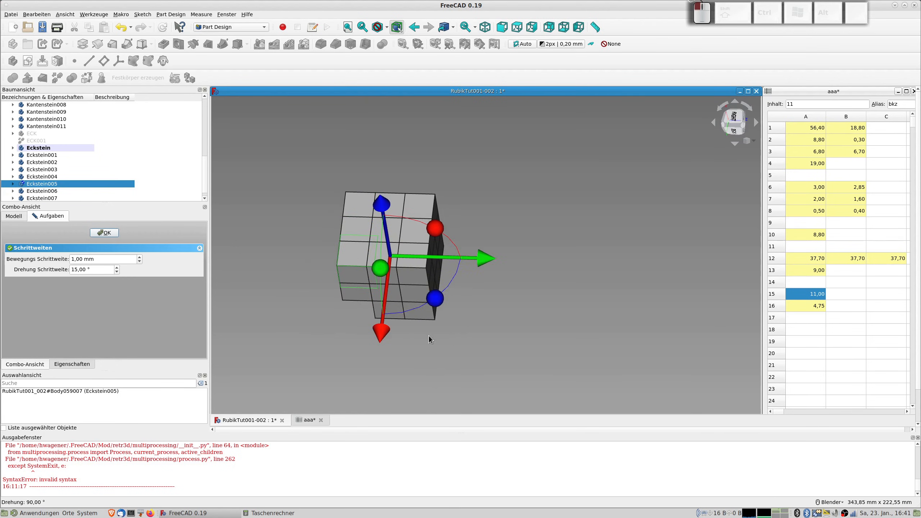
middle_drag(381, 328, 304, 259)
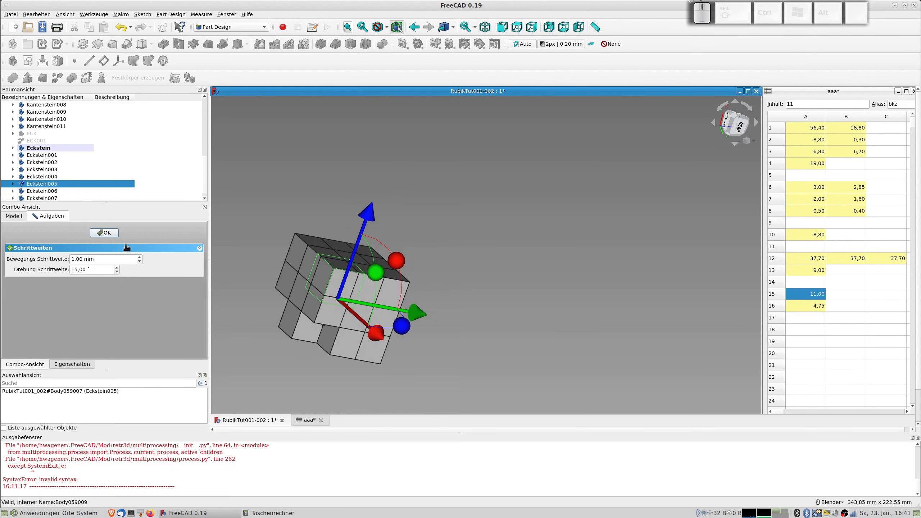
click(110, 232)
- Transform the Eckstein006 body by rotating it 90° about its Y axis and 90° about its X axis into another empty corner
click(53, 189)
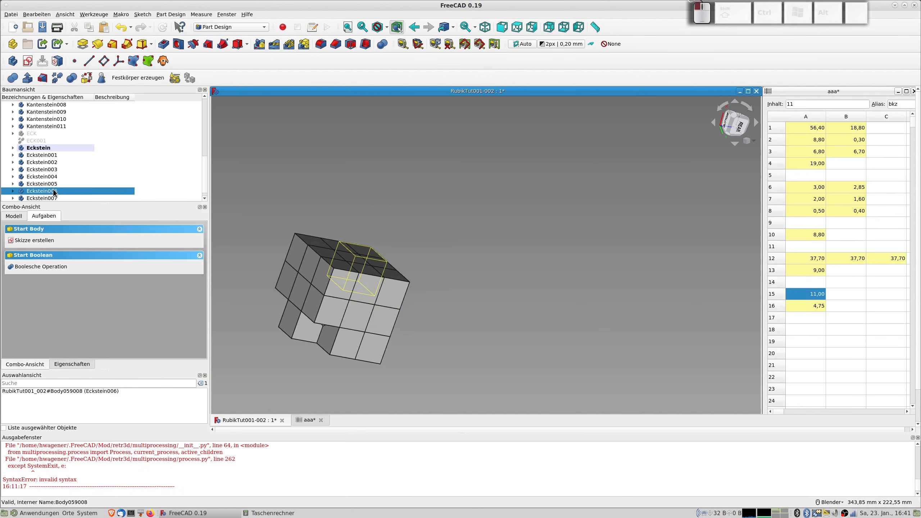
right_click(53, 189)
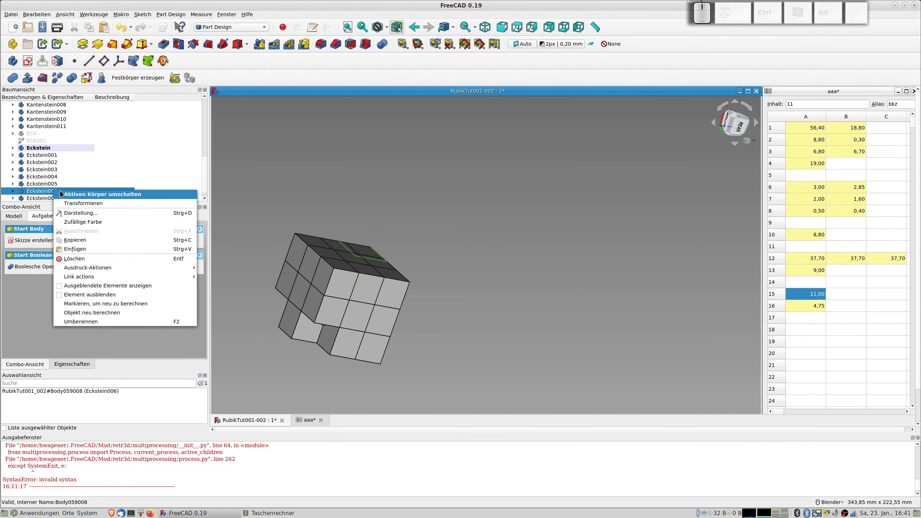
click(84, 203)
middle_drag(423, 293, 403, 293)
drag(417, 259, 300, 208)
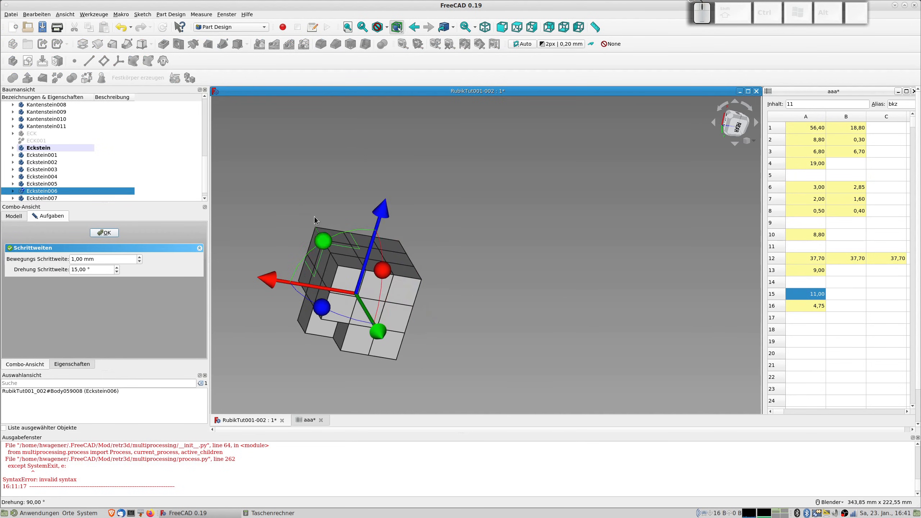
middle_drag(343, 327, 400, 339)
drag(341, 269, 235, 223)
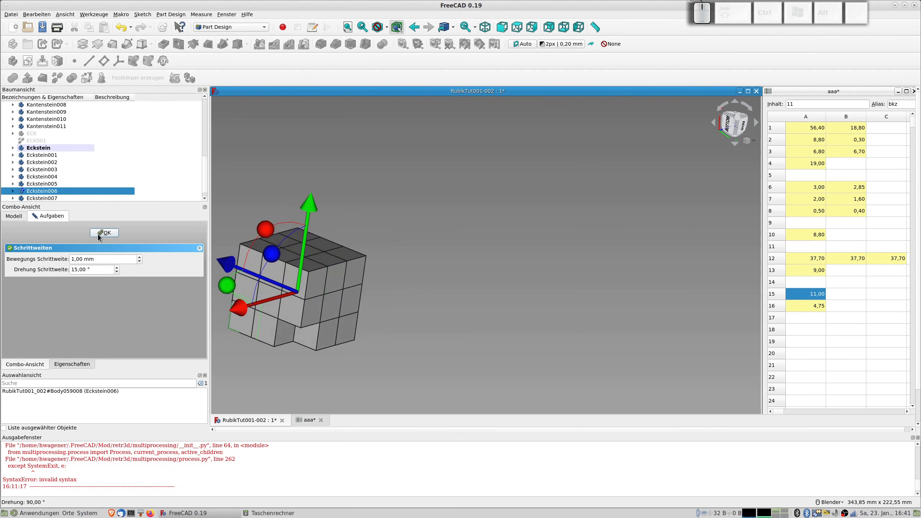
click(108, 232)
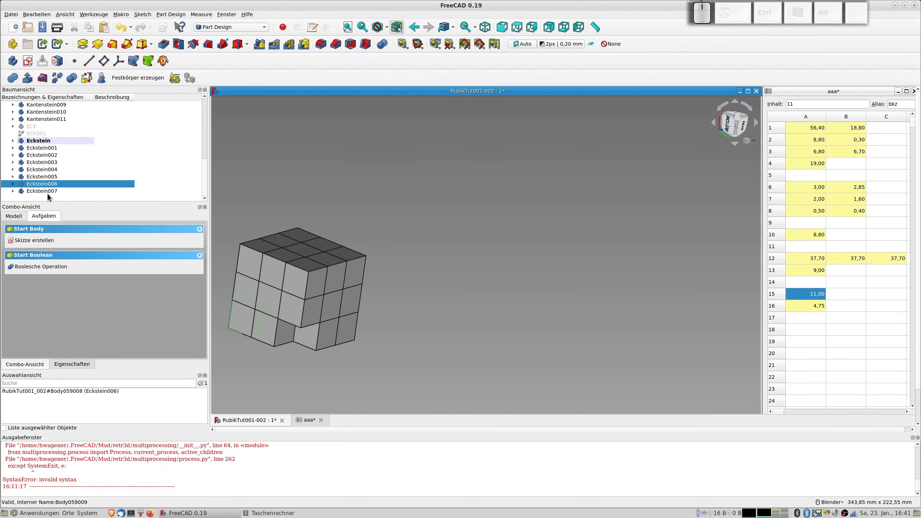
- Transform the Eckstein007 body by rotating it 90° about its Z axis and 180° about its X axis into the last empty corner
click(48, 193)
right_click(48, 192)
click(70, 206)
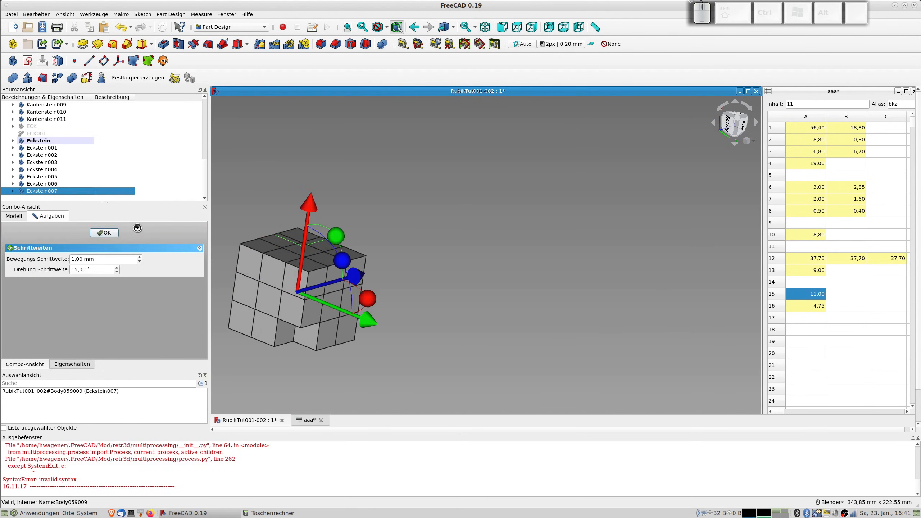
drag(344, 266, 323, 266)
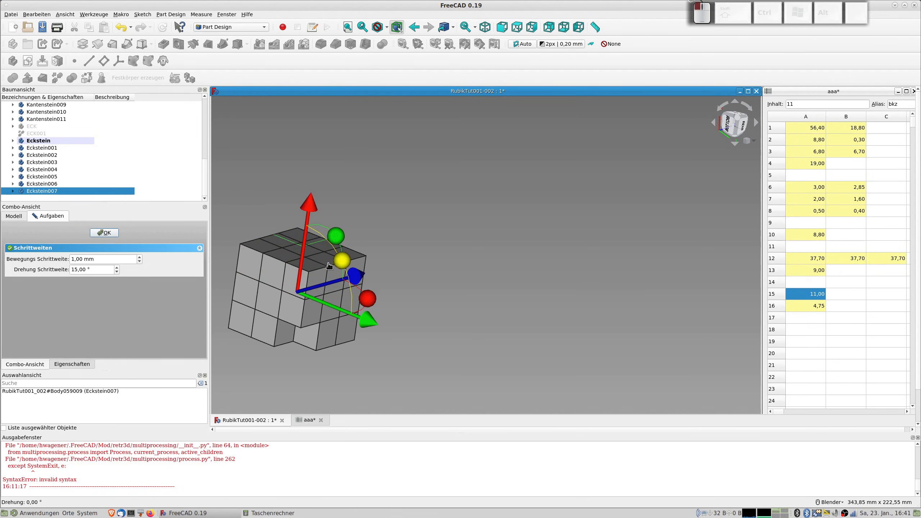
middle_drag(319, 283, 346, 276)
drag(327, 259, 330, 368)
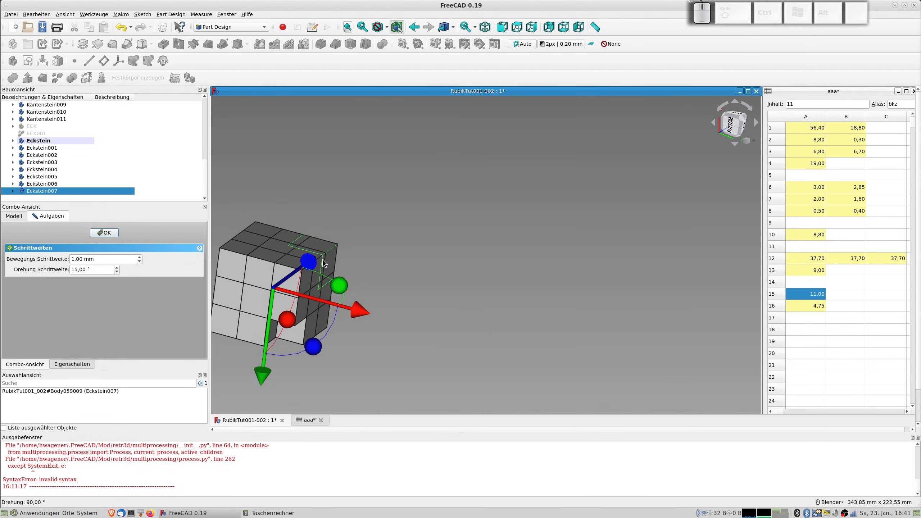
middle_drag(332, 253, 419, 324)
drag(411, 317, 247, 158)
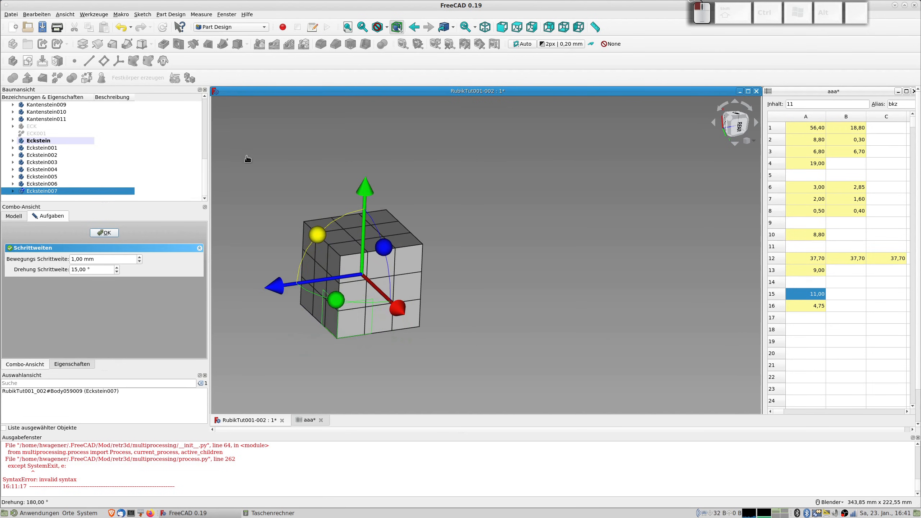
click(104, 234)
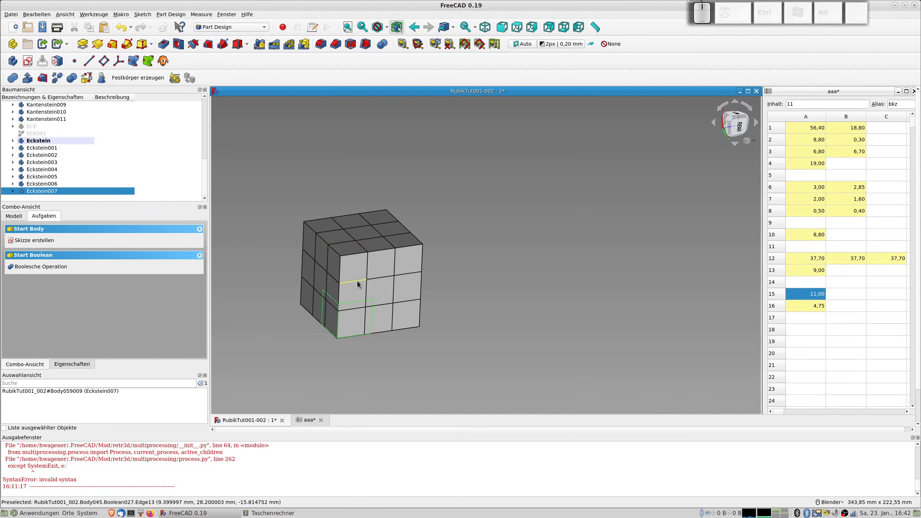
scroll(346, 279, down, 3)
scroll(347, 276, down, 2)
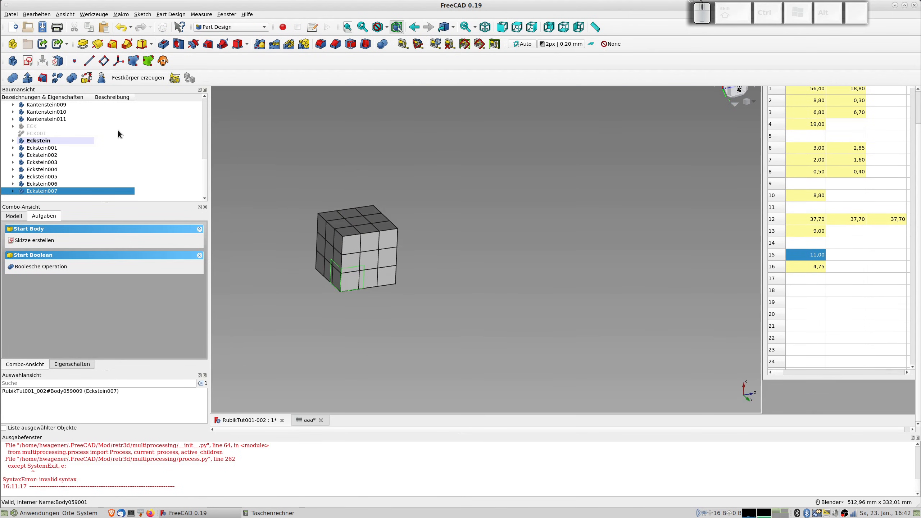
scroll(99, 138, up, 10)
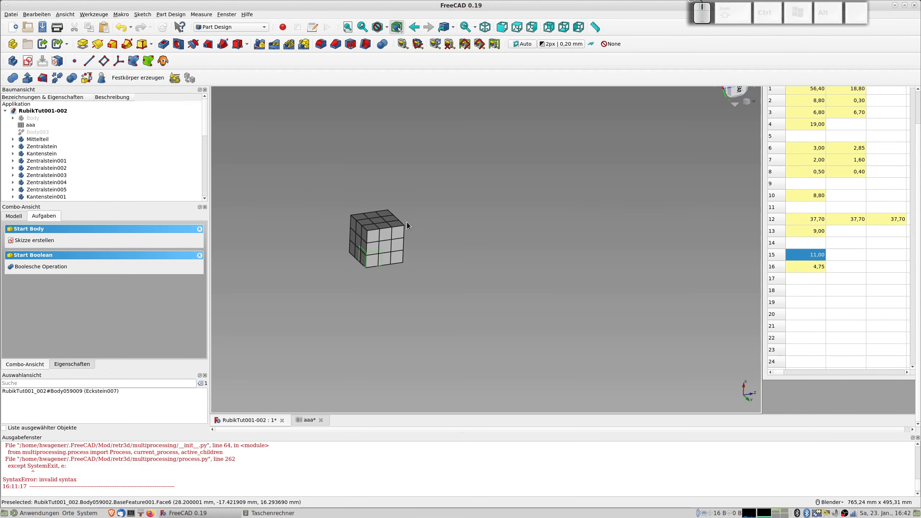
scroll(406, 221, up, 3)
scroll(389, 243, up, 1)
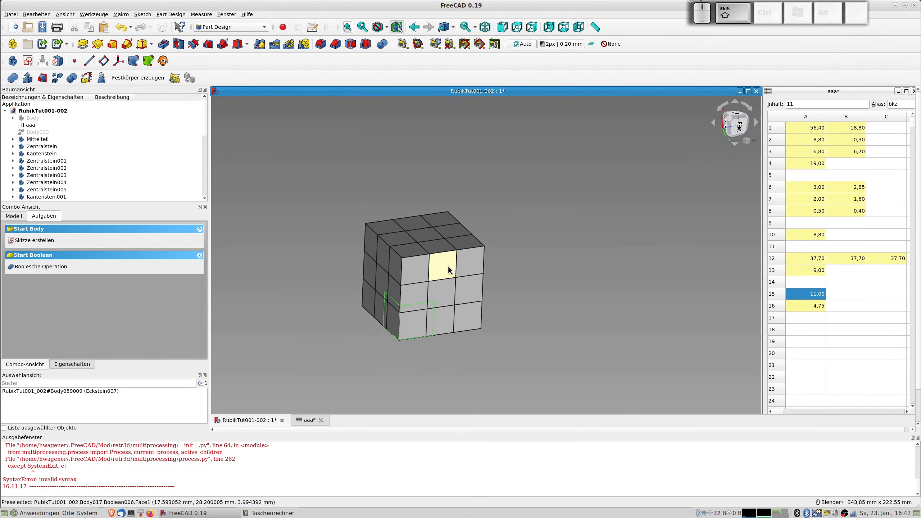
- Examine the four distinct part bodies of the cube by highlighting Mittelteil, Zentralstein, Kantenstein and Eckstein in turn
scroll(448, 266, up, 2)
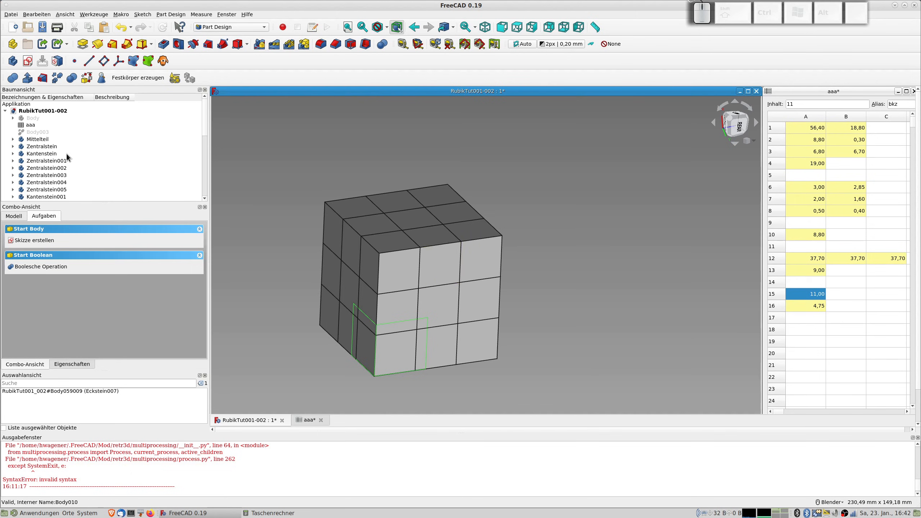
click(37, 140)
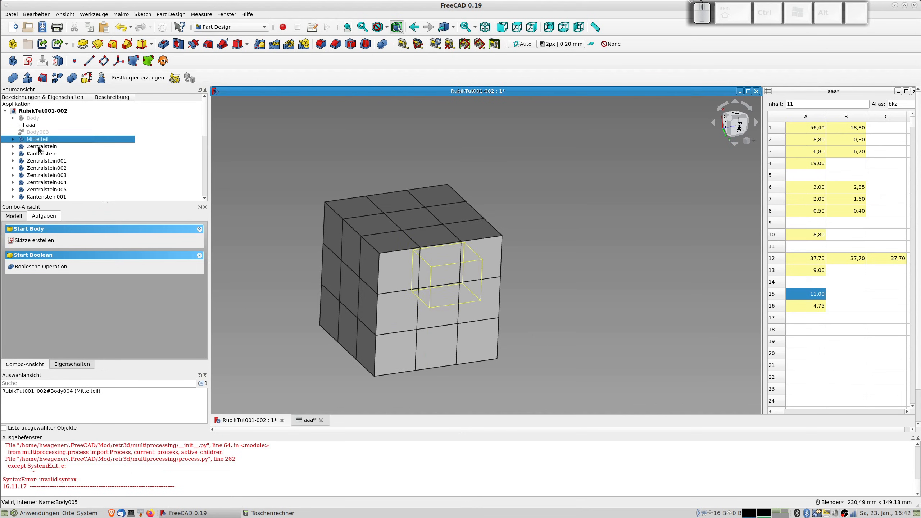
click(37, 146)
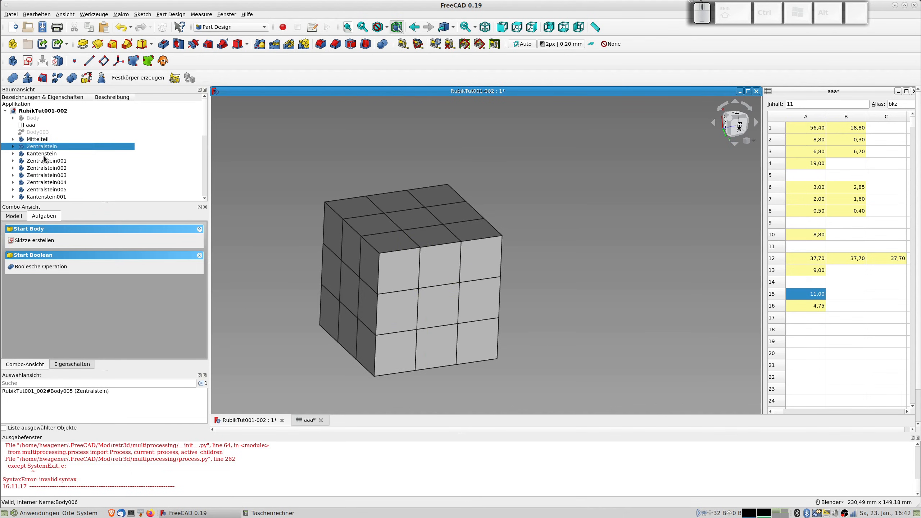
click(43, 154)
scroll(70, 175, down, 7)
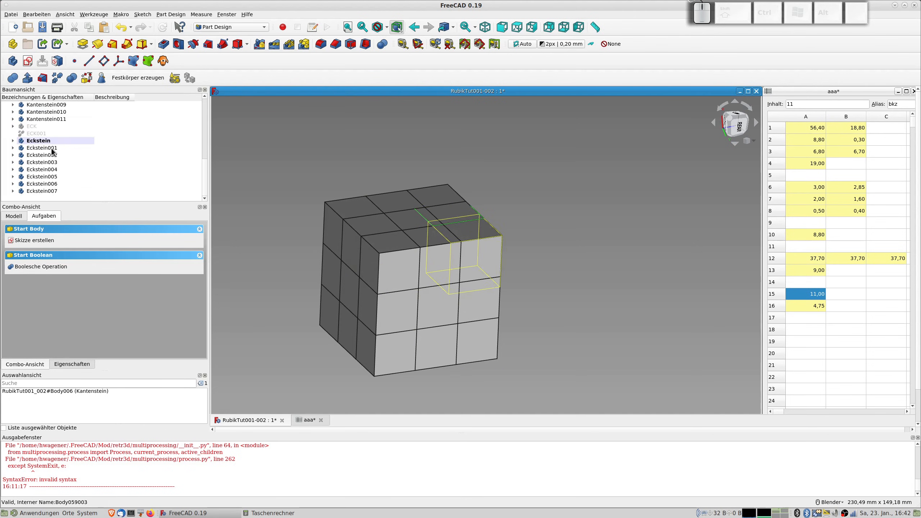
click(40, 142)
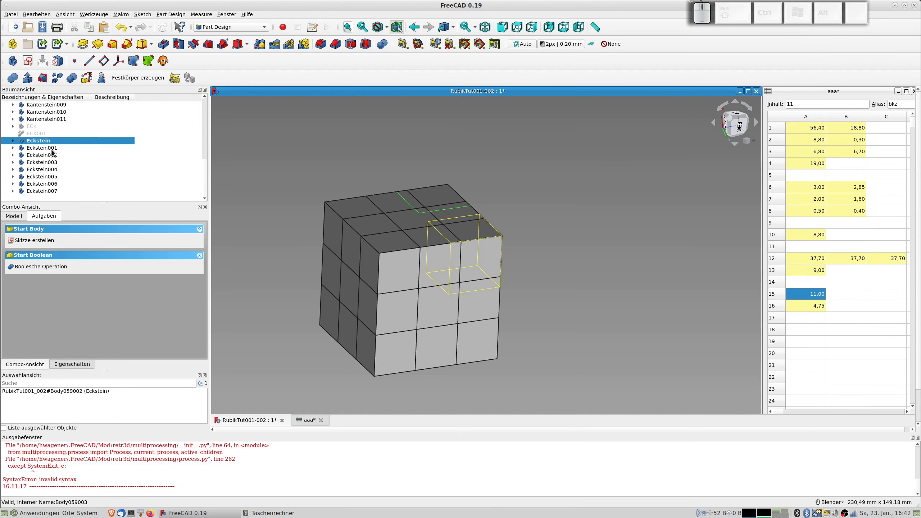
- Save the document under the new file name RubikTut001-003.FCStd
click(10, 15)
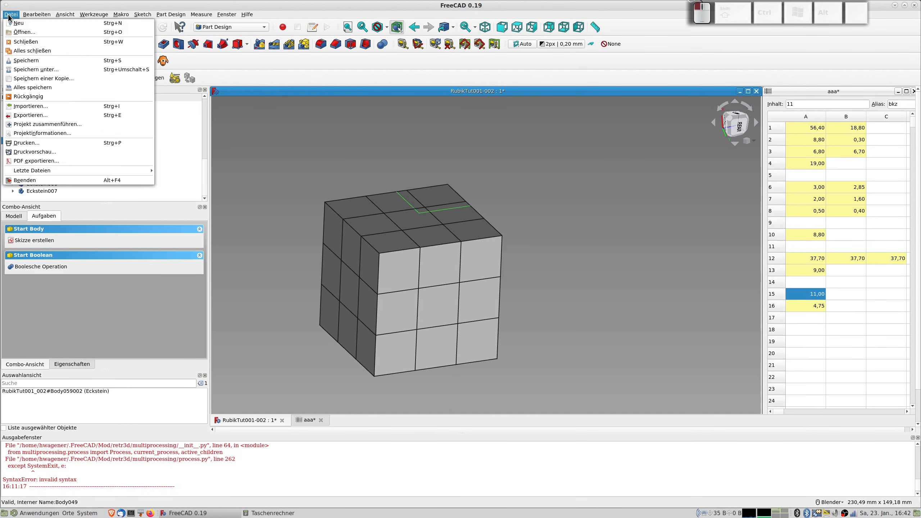
click(36, 69)
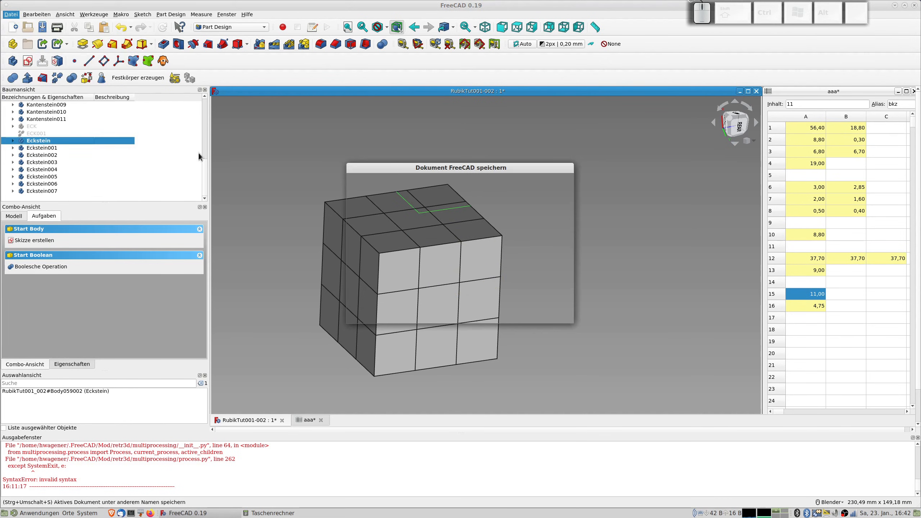
click(452, 303)
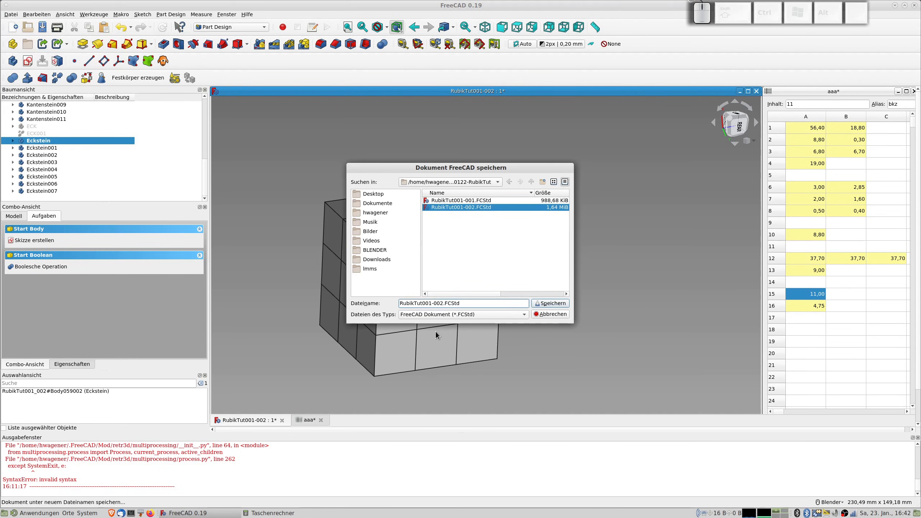
key(Delete)
text(3)
key(Return)
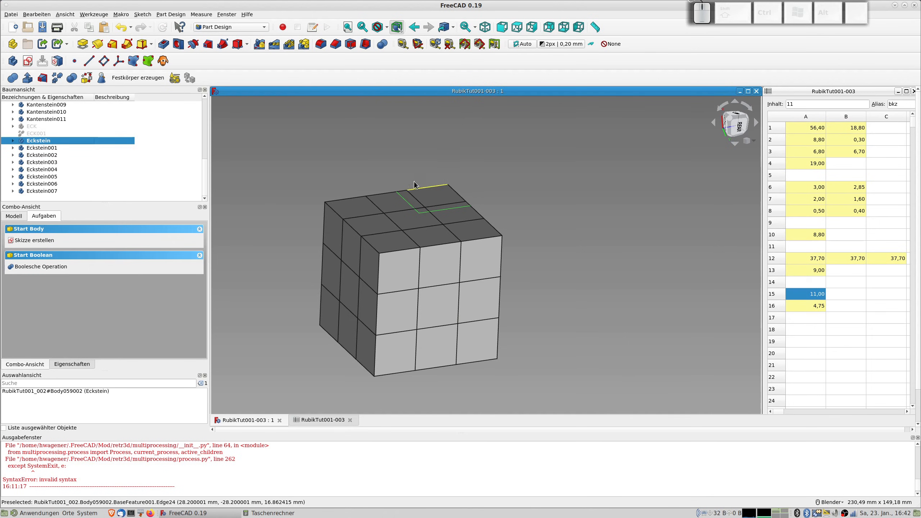
- Export the Mittelteil body as an STL mesh named Mittelteil.stl
scroll(75, 142, up, 5)
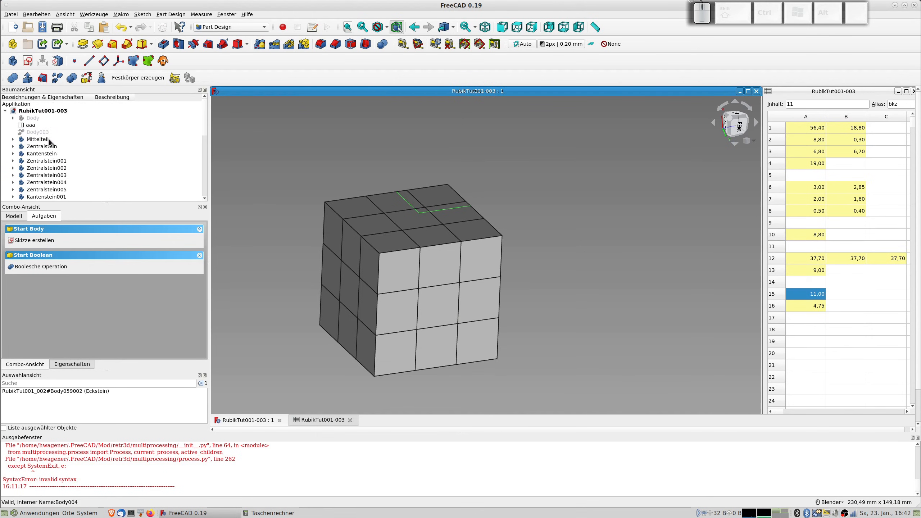
click(47, 138)
key(ctrl+e)
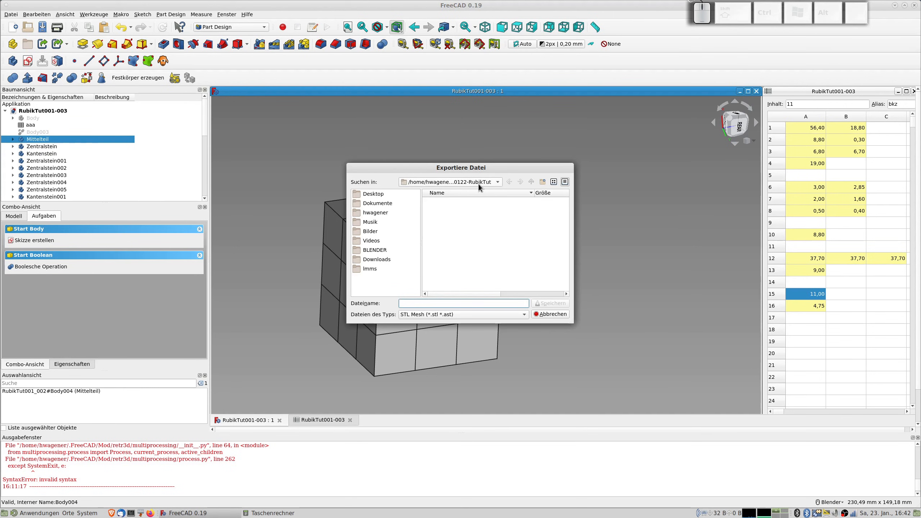
click(412, 302)
text(it)
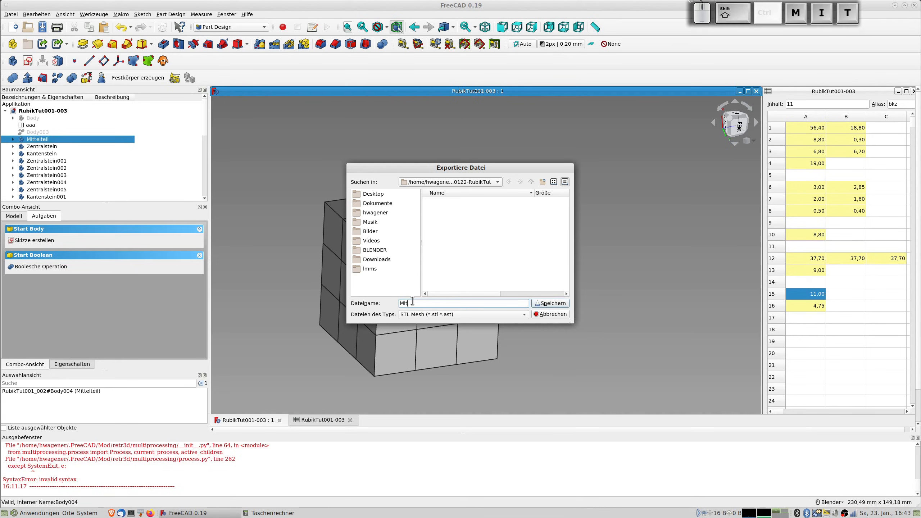
text(telteil.stl)
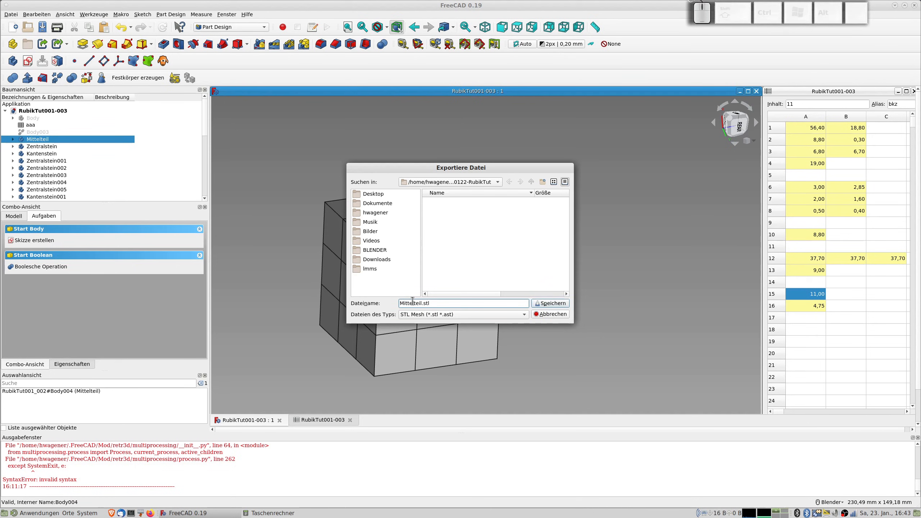
key(Return)
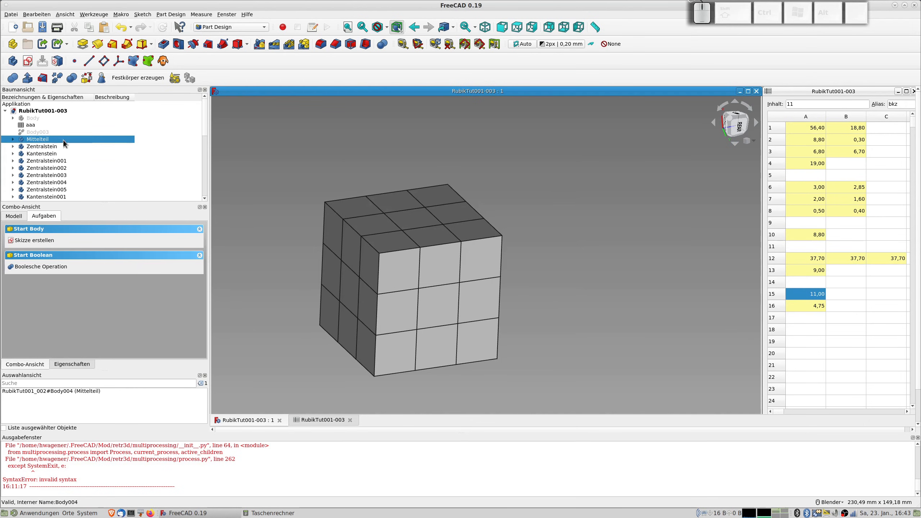
- Export the Zentralstein body as an STL mesh named Zentralstein.stl
click(51, 146)
key(ctrl+e)
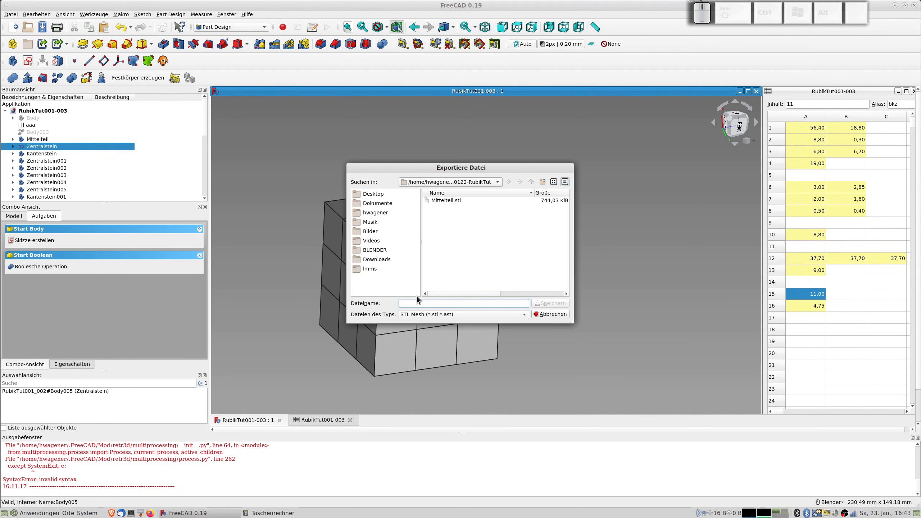
text(Zentra)
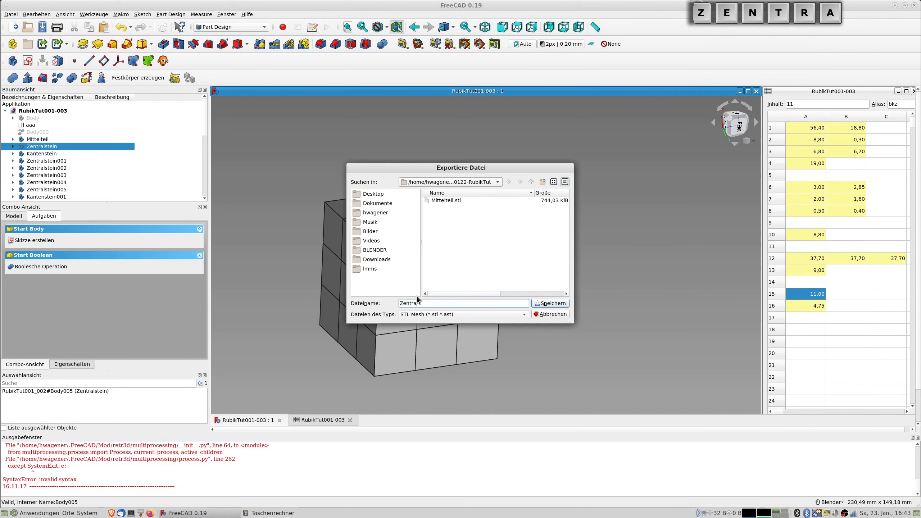
text(lstein.stl)
key(Return)
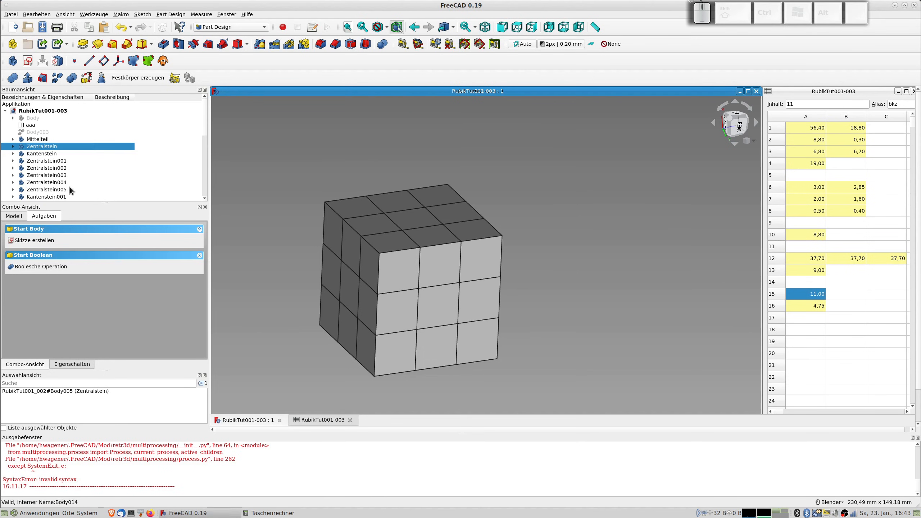
- Export the Kantenstein body as an STL mesh named Kantenstein.stl
click(51, 154)
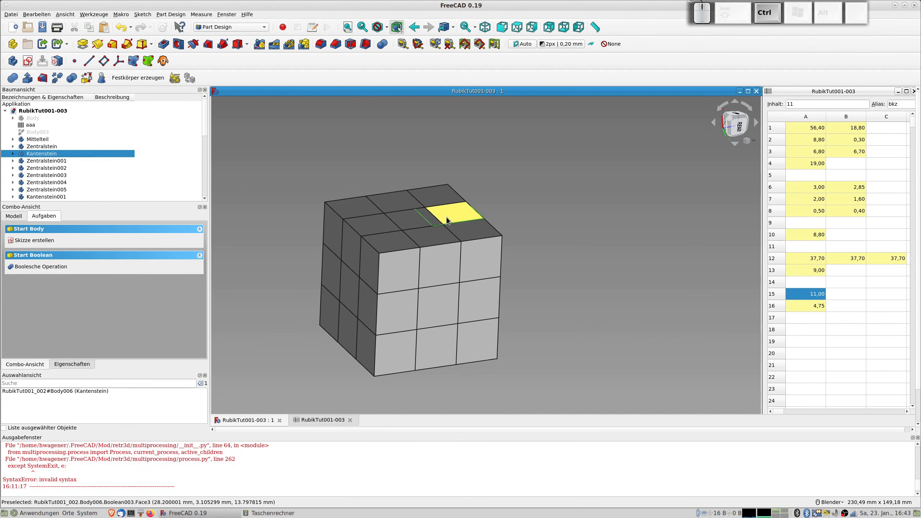
key(ctrl+e)
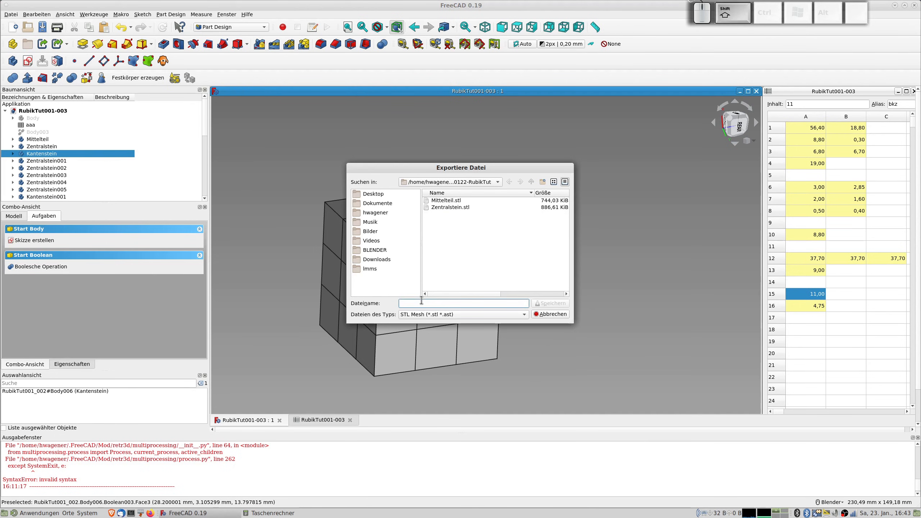
text(Kanten)
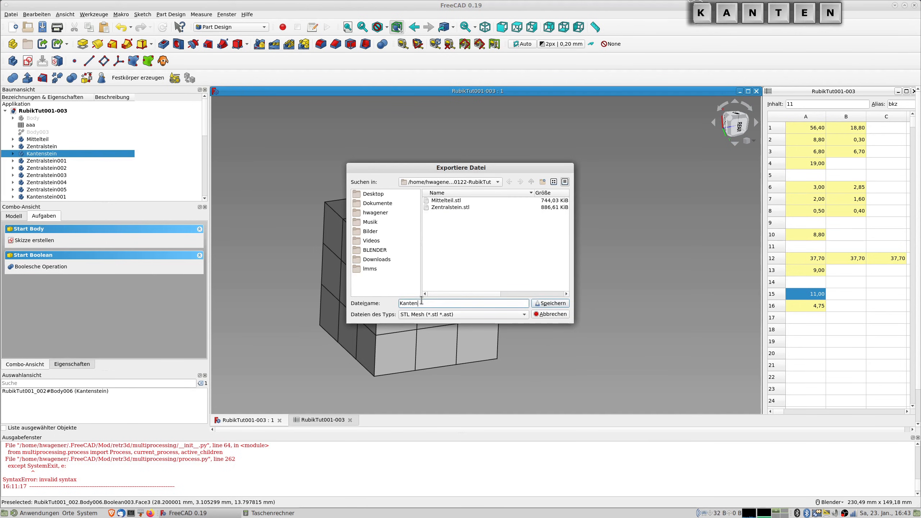
text(stein.stl)
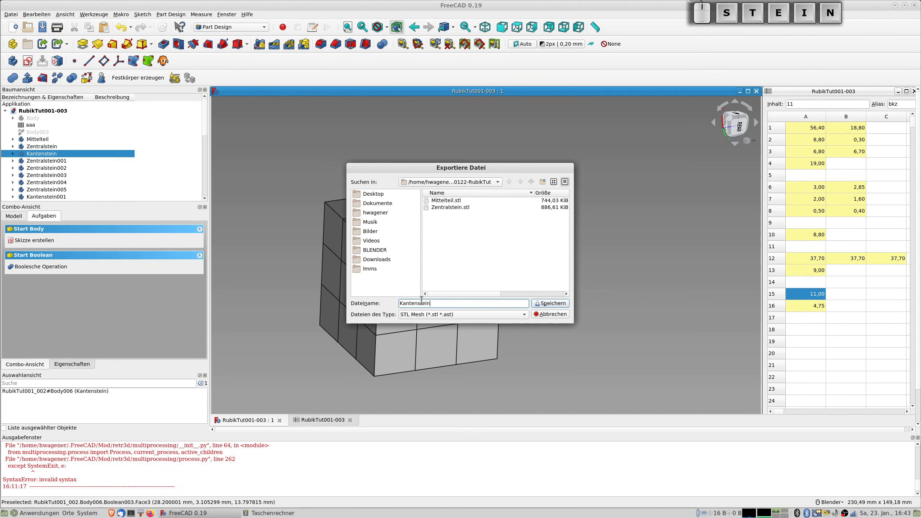
key(Return)
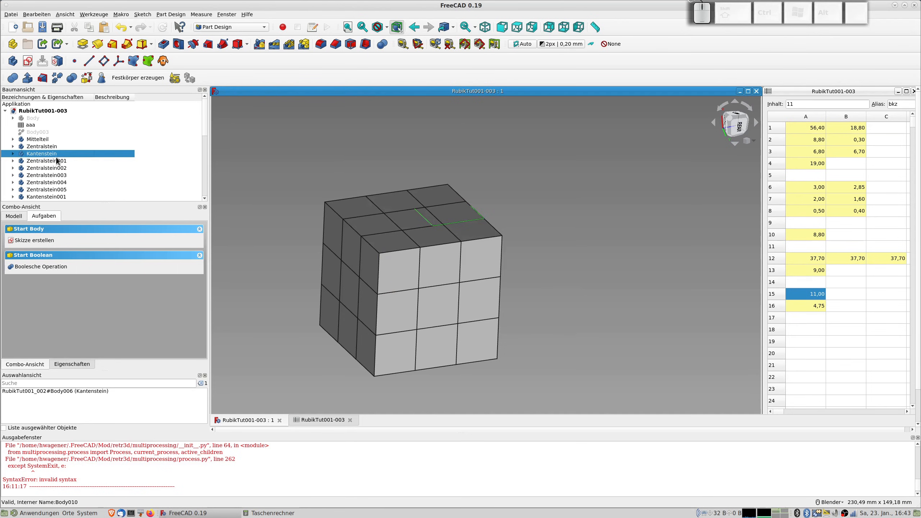
- Export the original Eckstein body as an STL mesh named Eckstein.stl
scroll(57, 162, down, 5)
scroll(58, 160, down, 2)
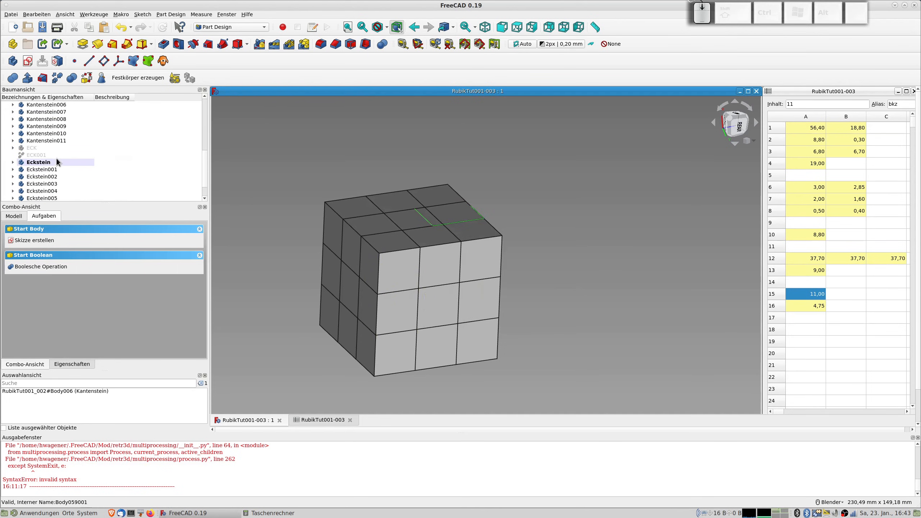
click(46, 142)
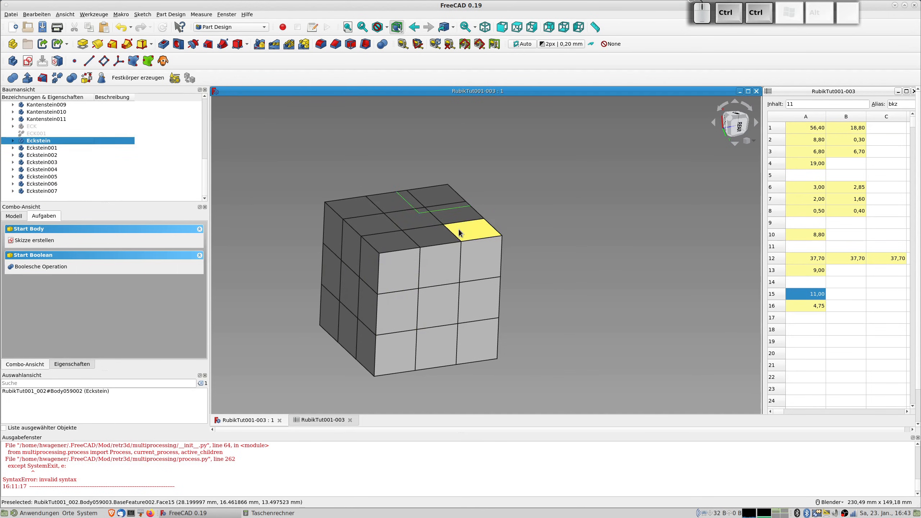
key(ctrl+e)
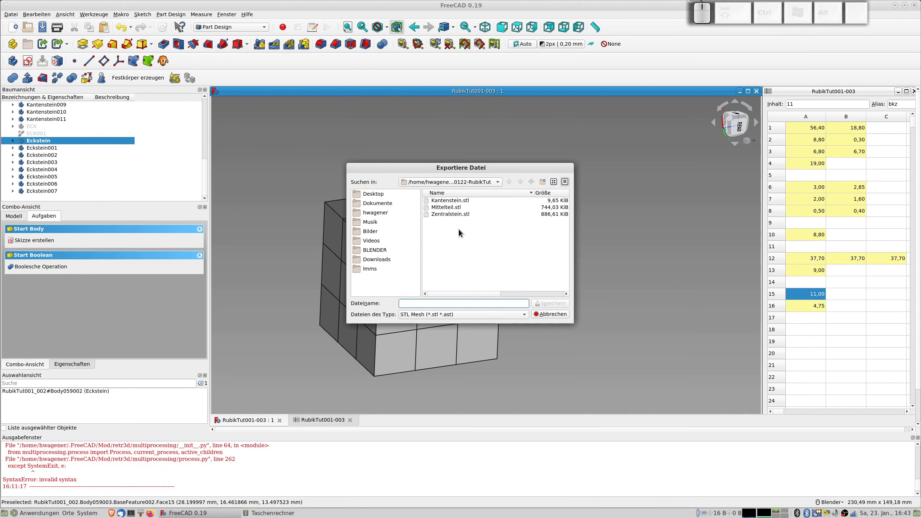
text(Eckstei)
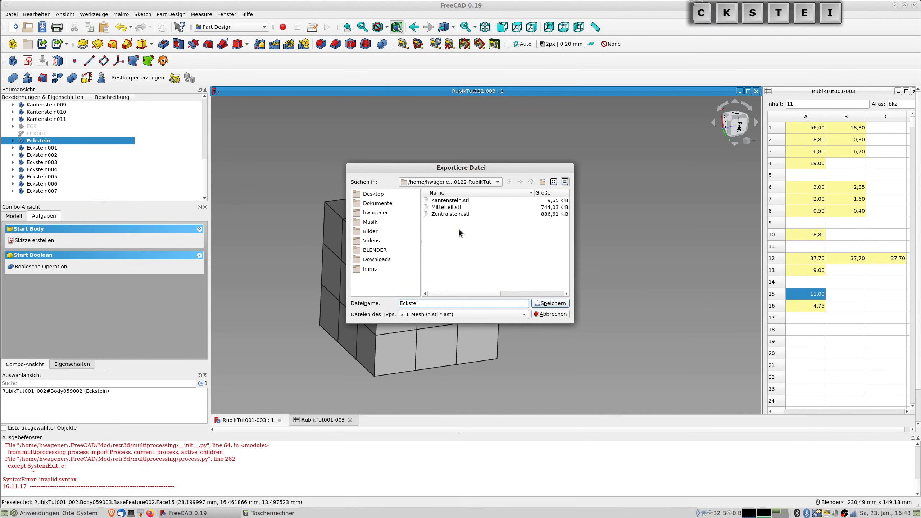
text(n.stl)
key(Return)
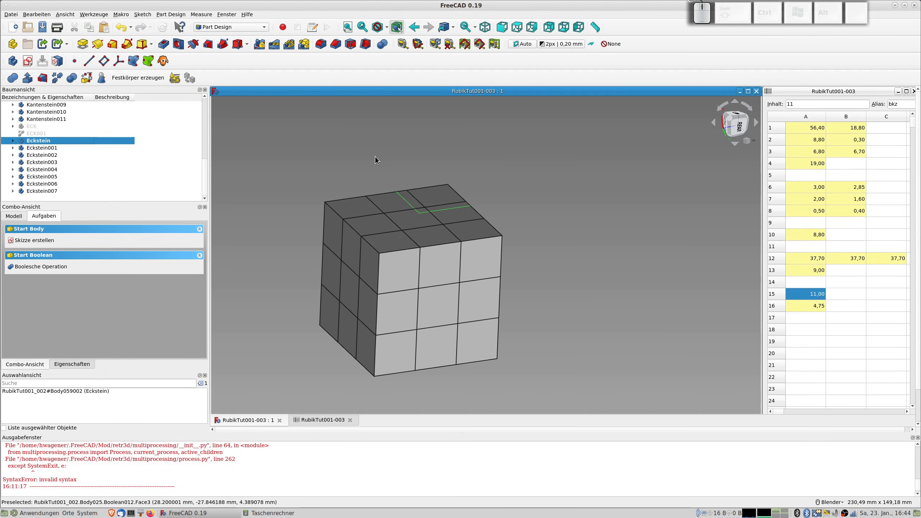
- Launch Ultimaker Cura and choose the custom print profile CUBE-SUPPORT
key(ctrl+alt+Tab)
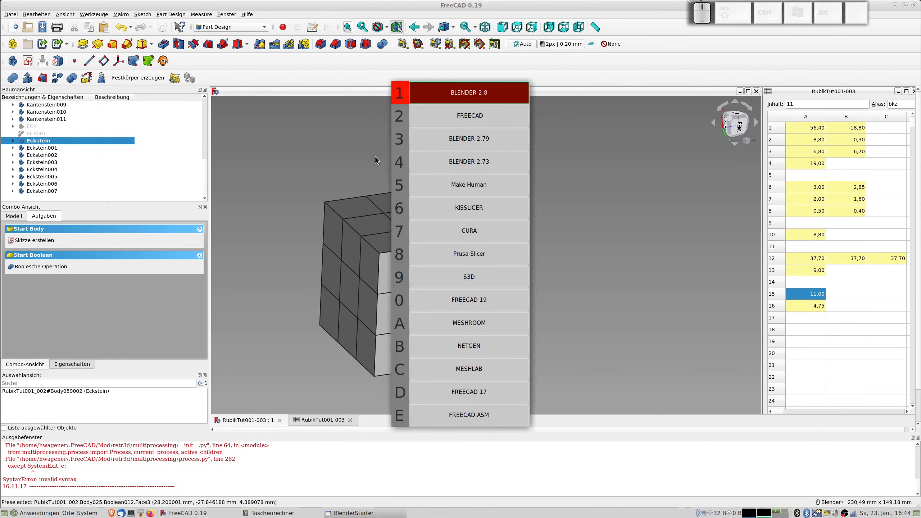
key(KP_7)
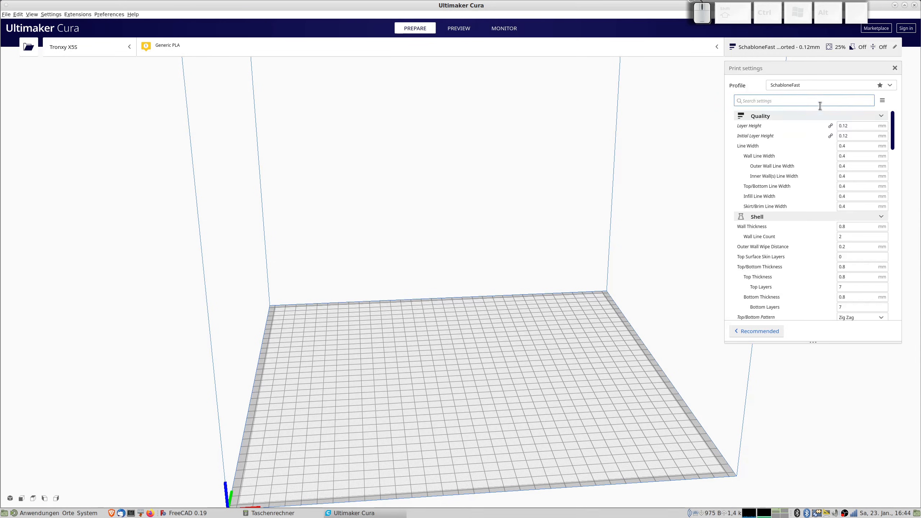
click(811, 82)
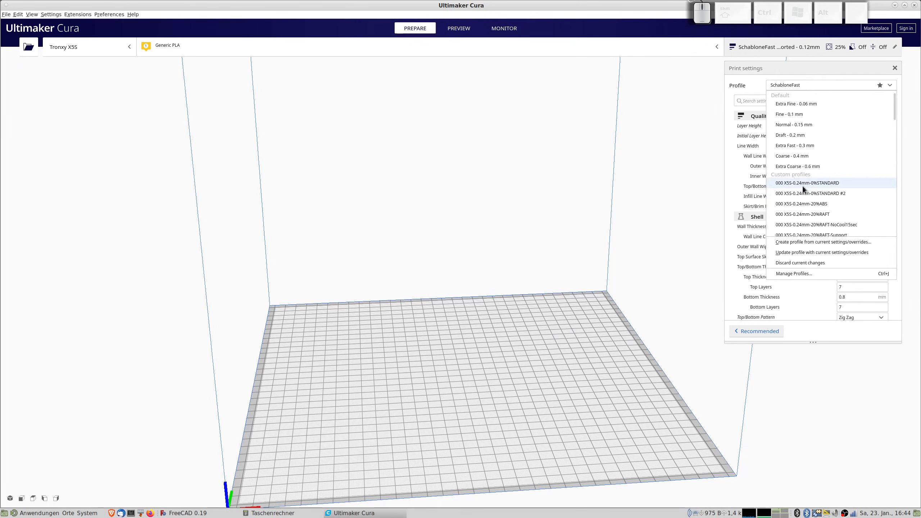
scroll(799, 166, down, 5)
scroll(799, 166, down, 4)
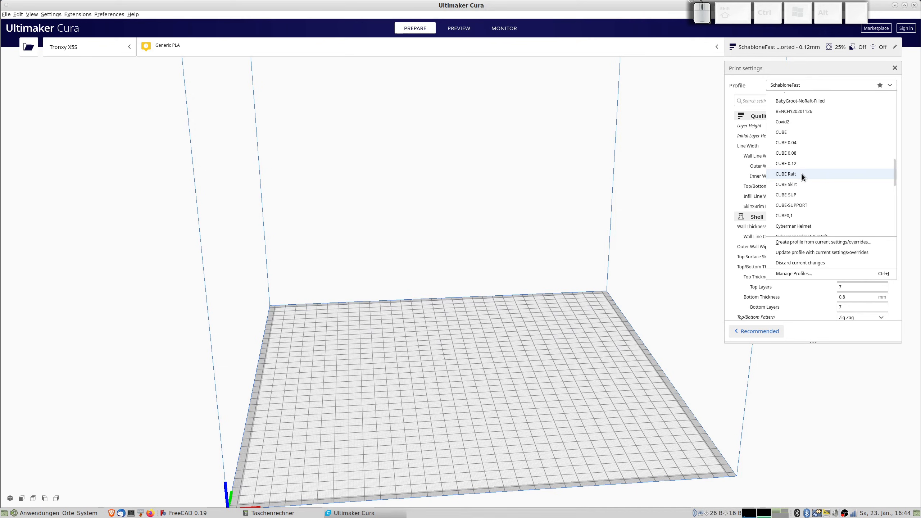
click(791, 205)
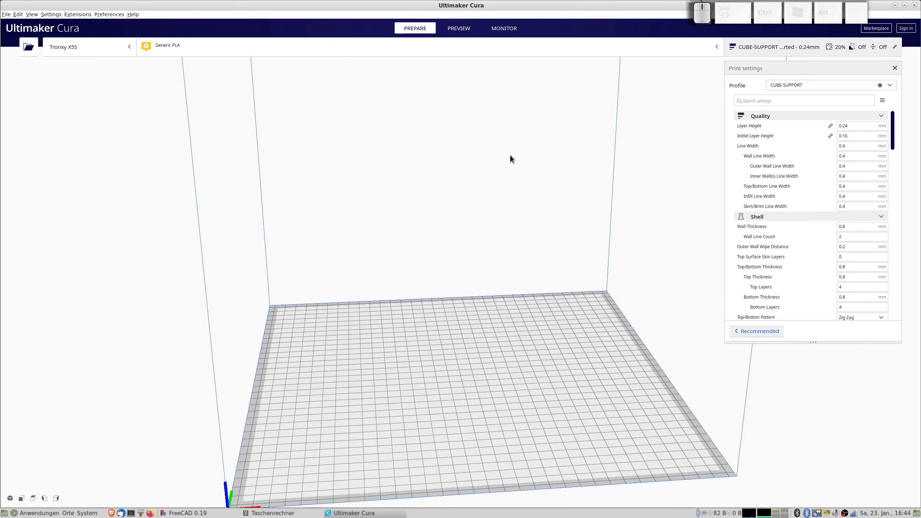
- Load Mittelteil.stl from the RubikTut folder onto the build plate
key(ctrl+o)
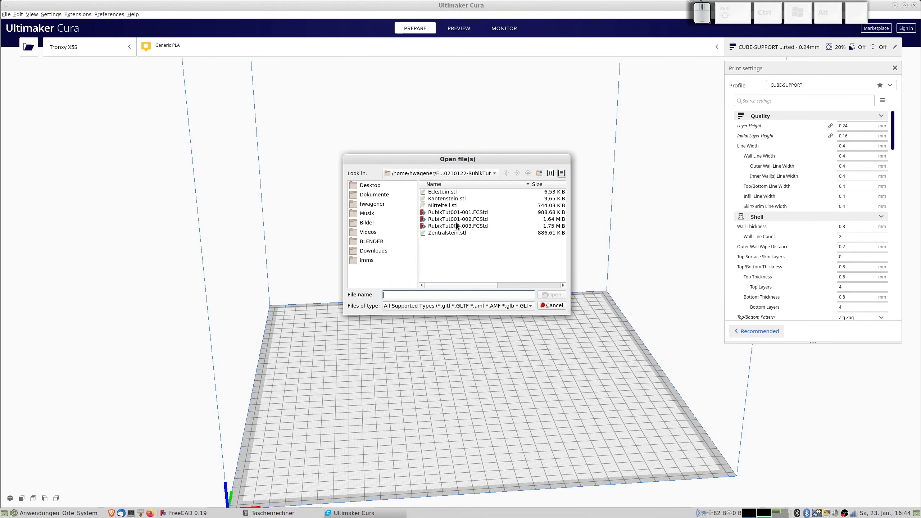
double_click(443, 205)
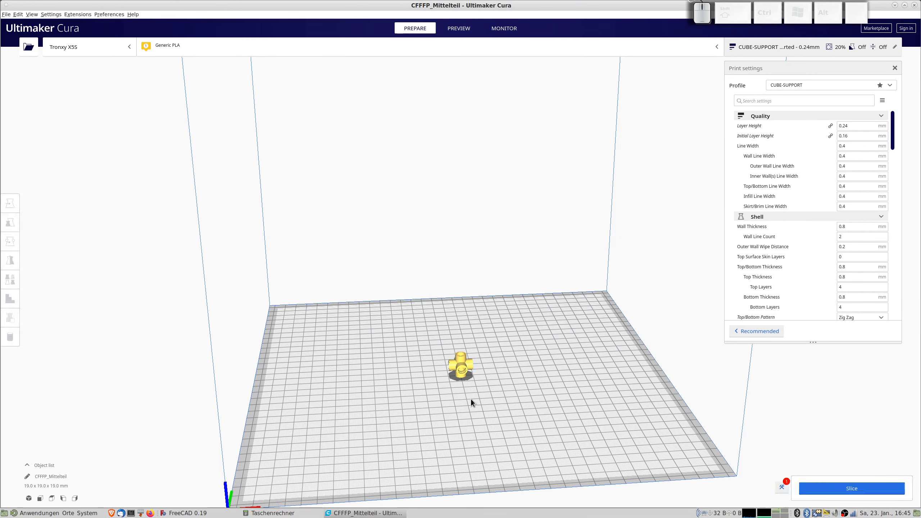
scroll(470, 397, down, 1)
scroll(459, 363, down, 1)
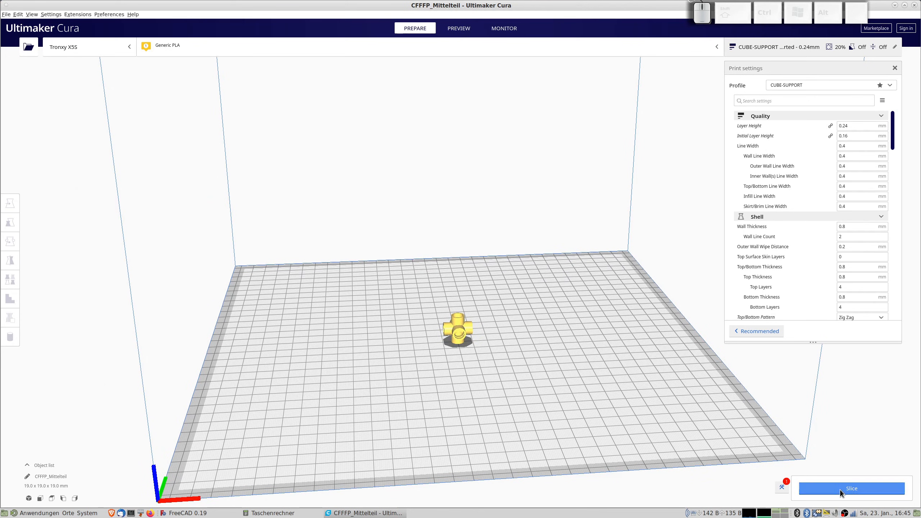
- Turn on support generation and set the support pattern to Gyroid
drag(894, 135, 902, 292)
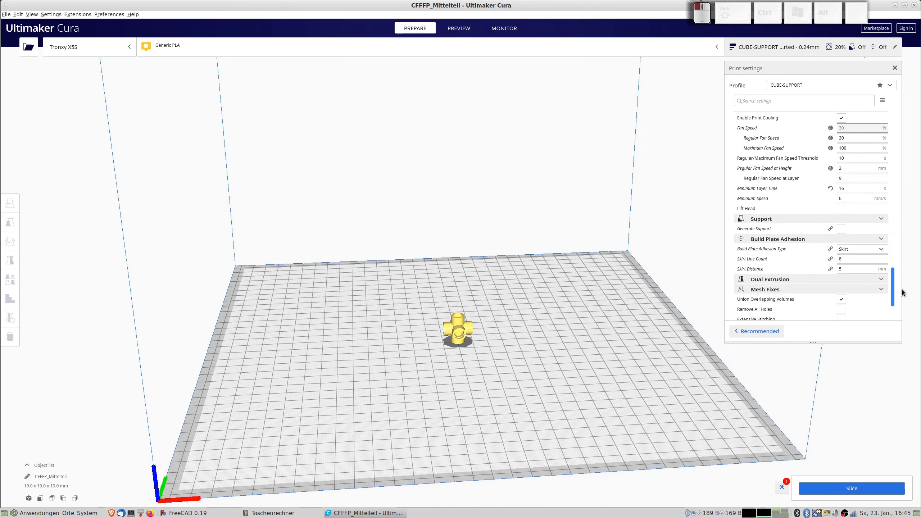
click(842, 229)
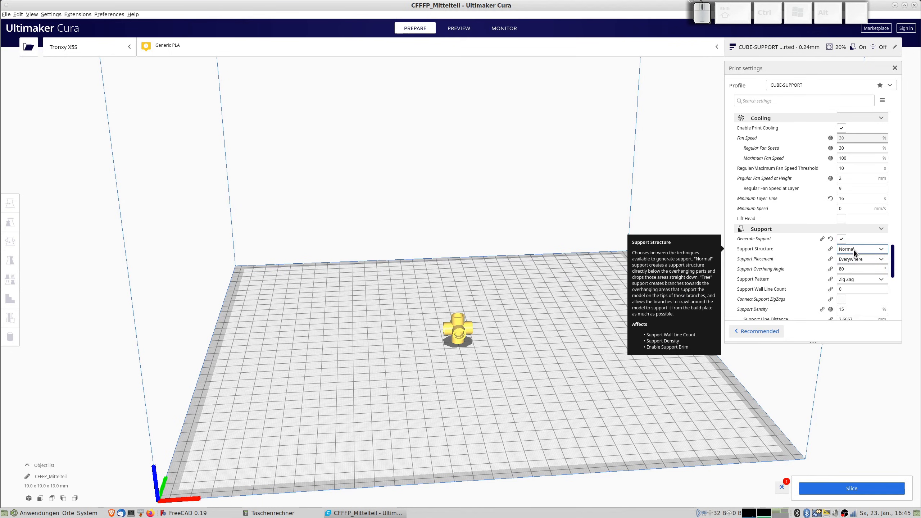
click(854, 279)
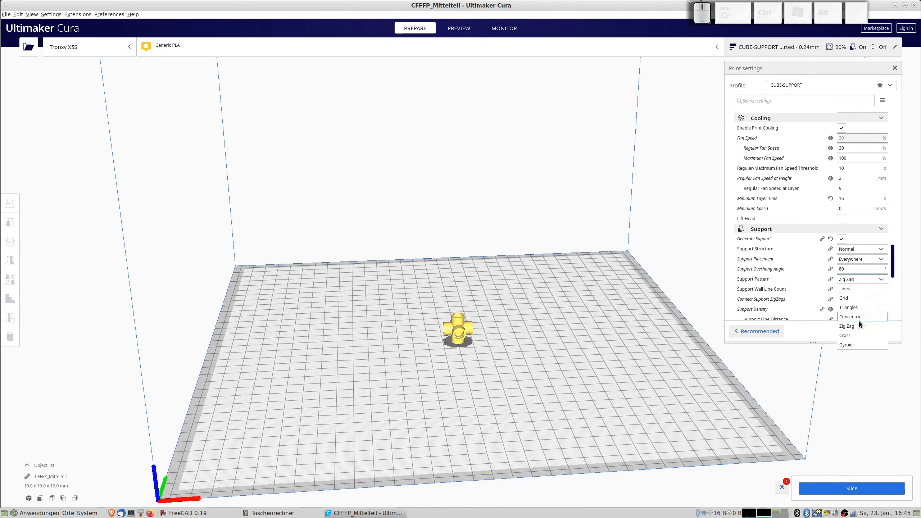
click(848, 345)
mouse_move(861, 300)
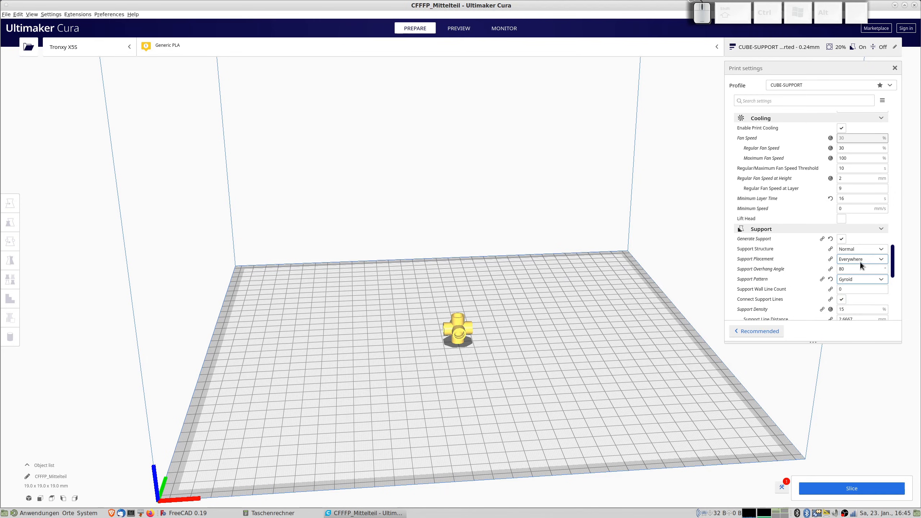
- Restrict the support placement to Touching Buildplate
mouse_move(858, 260)
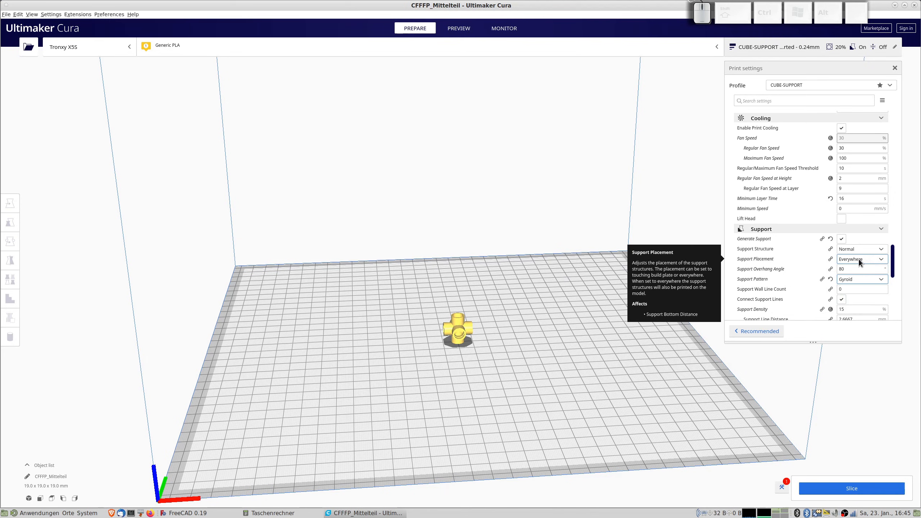
click(858, 259)
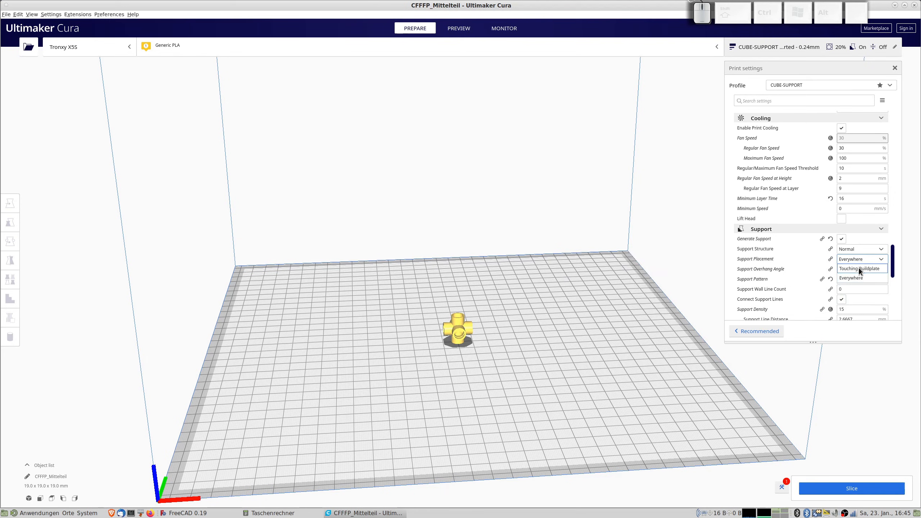
click(857, 269)
- Slice the Mittelteil part and preview its layers and supports up close
click(844, 489)
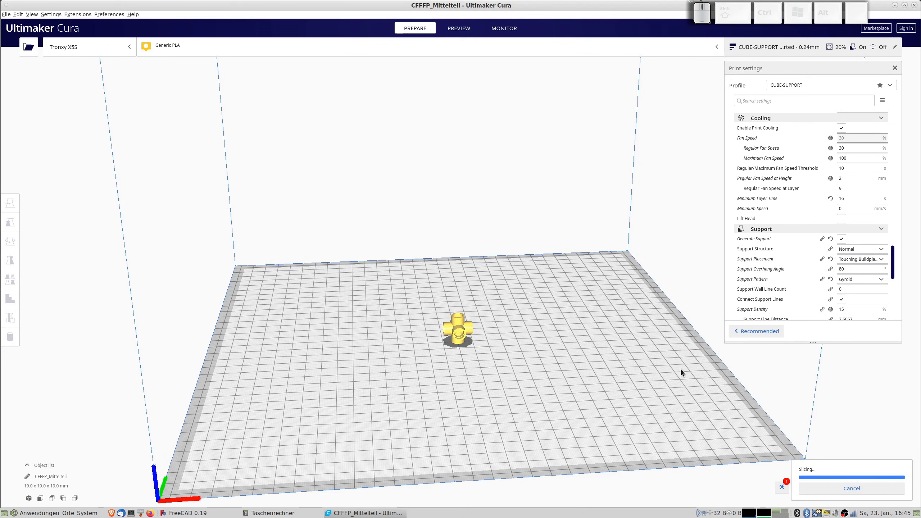
click(813, 488)
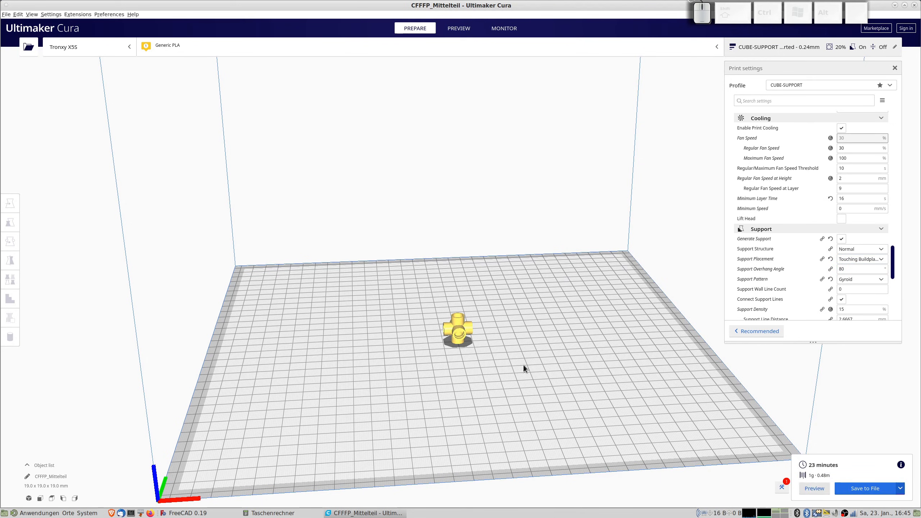
scroll(482, 345, up, 5)
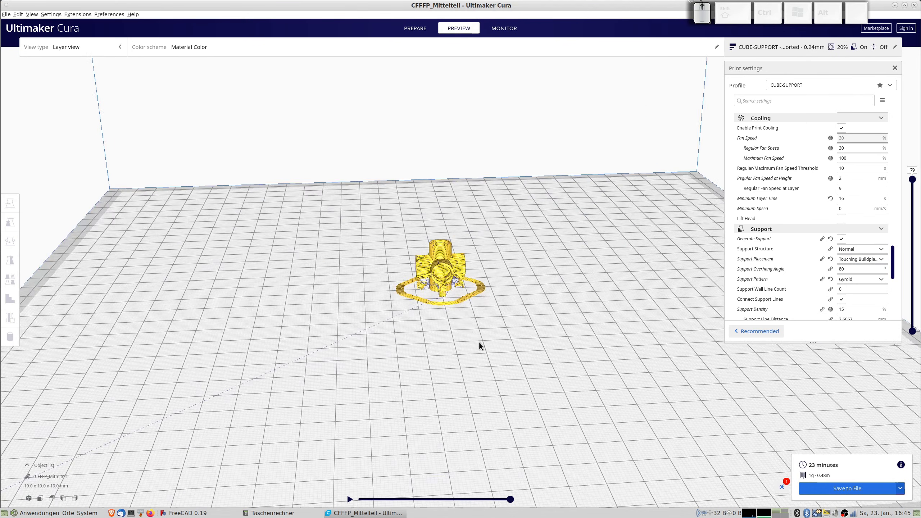
mouse_move(456, 275)
right_down()
mouse_move(470, 261)
mouse_move(456, 255)
mouse_move(520, 238)
mouse_move(535, 245)
mouse_move(526, 253)
mouse_move(448, 261)
mouse_move(409, 238)
mouse_move(401, 250)
mouse_move(452, 272)
right_up()
- Remove the Mittelteil part from the build plate and load Zentralstein.stl in its place
click(451, 240)
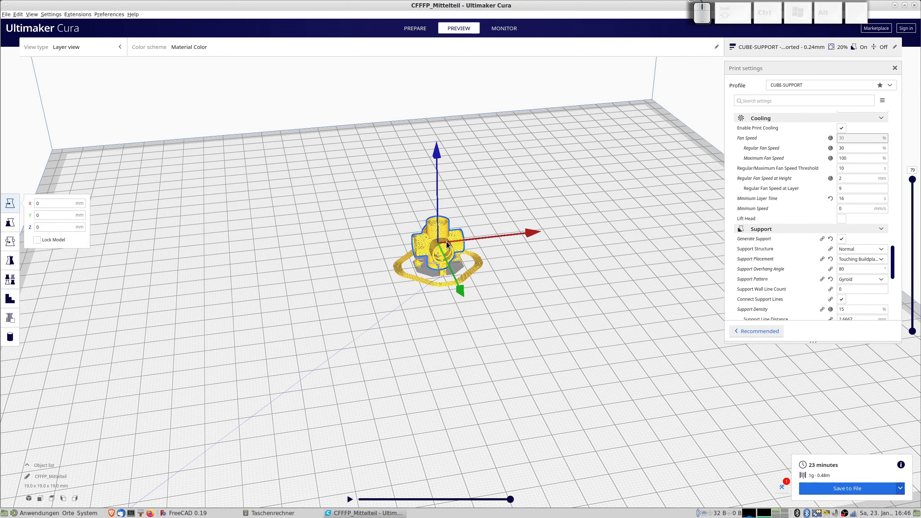
key(Delete)
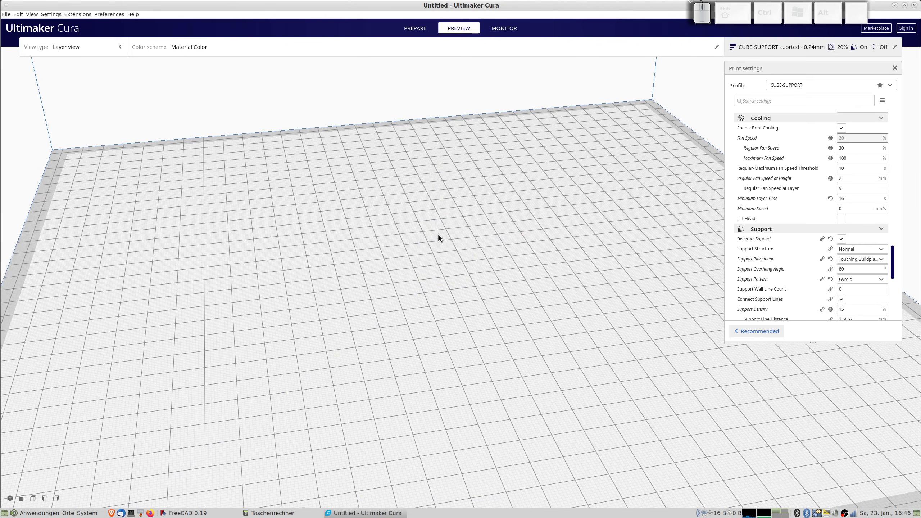
key(ctrl+o)
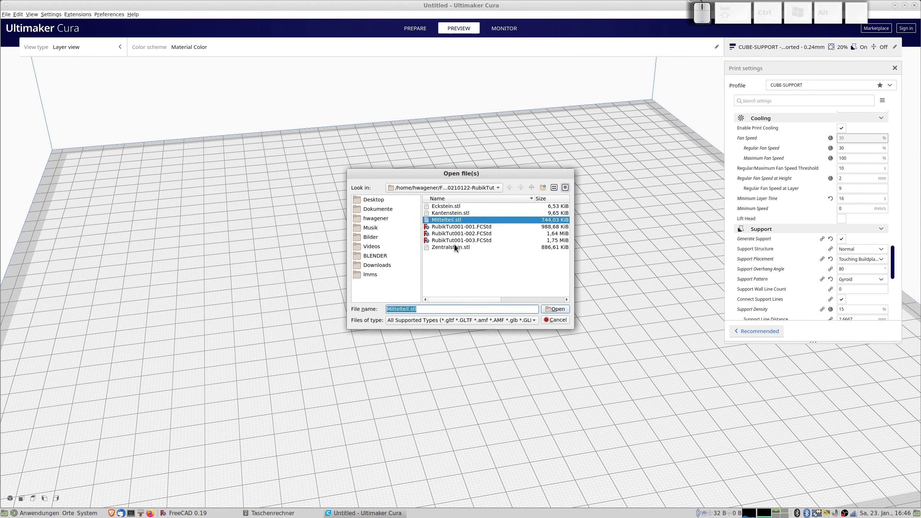
double_click(450, 247)
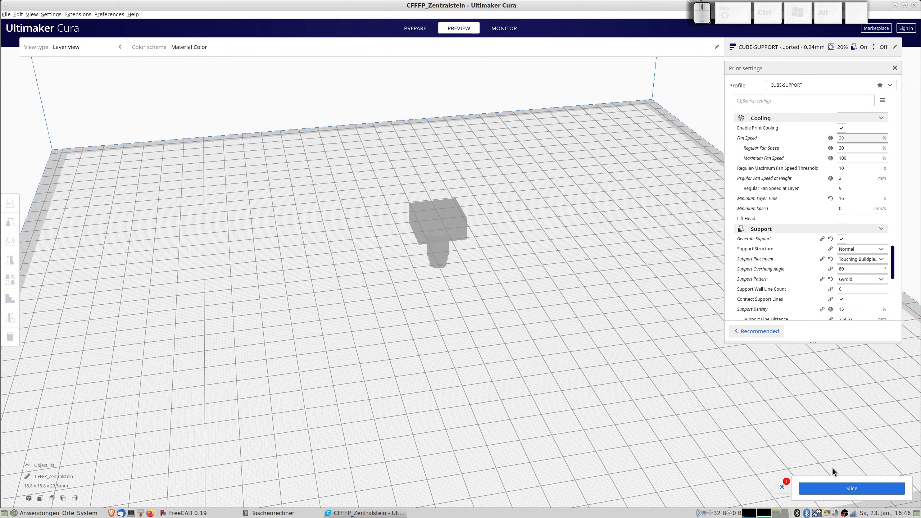
- Rotate the Zentralstein part upside down so its square block rests on the build plate and the stem points up
click(408, 25)
click(416, 242)
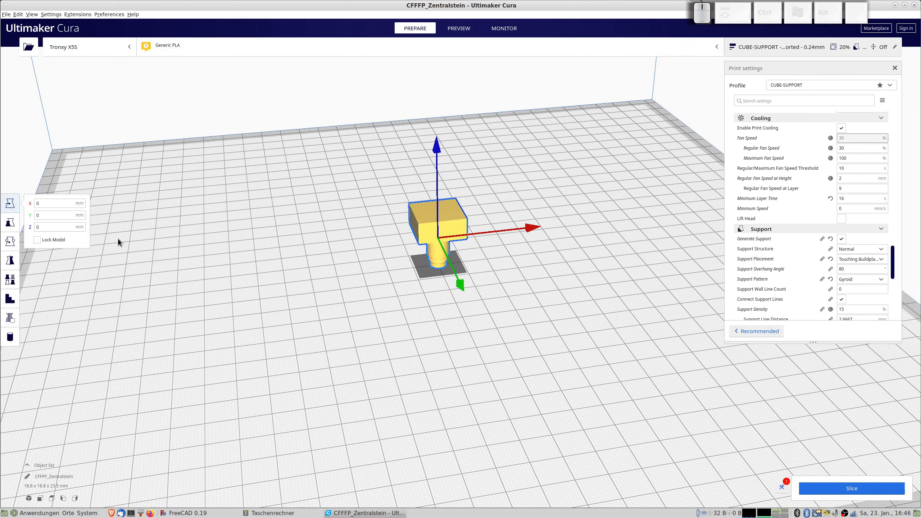
click(12, 241)
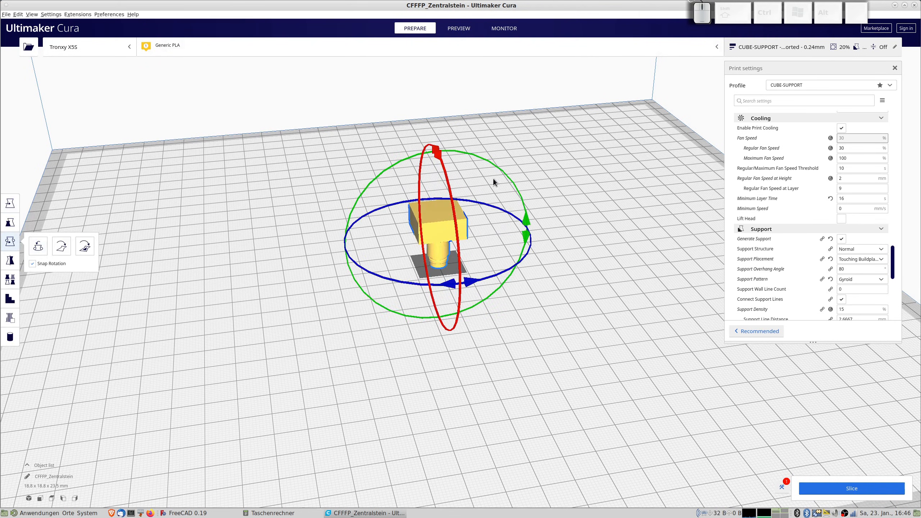
drag(528, 220, 528, 219)
drag(396, 114, 327, 314)
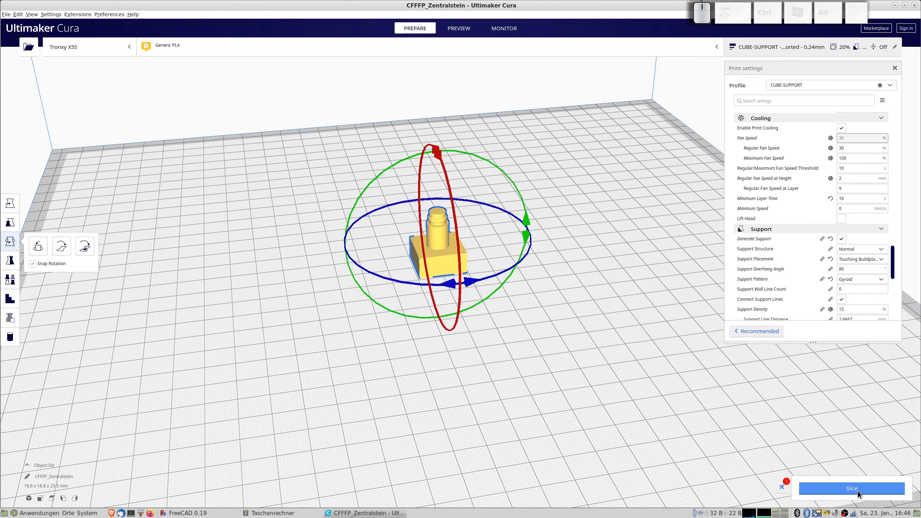
- Turn off support generation, then slice the Zentralstein part and preview its layers
click(842, 238)
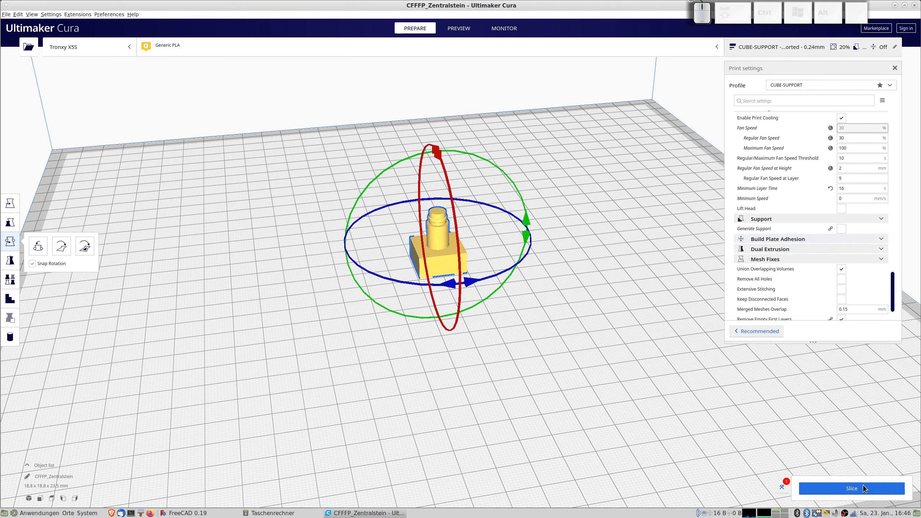
click(848, 489)
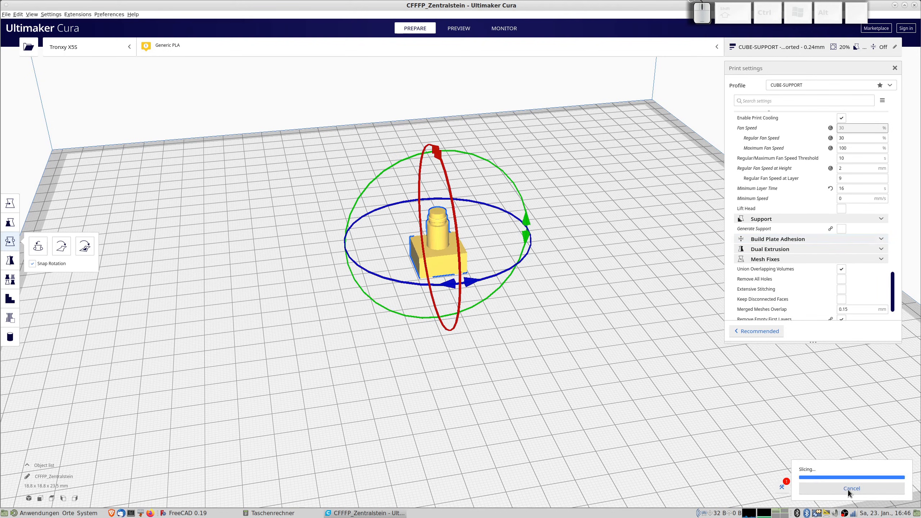
click(816, 490)
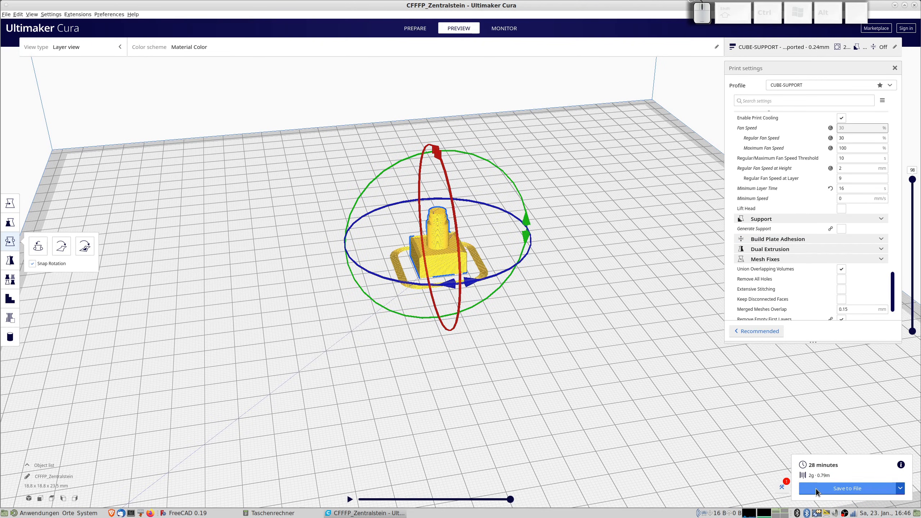
click(542, 345)
scroll(450, 285, up, 3)
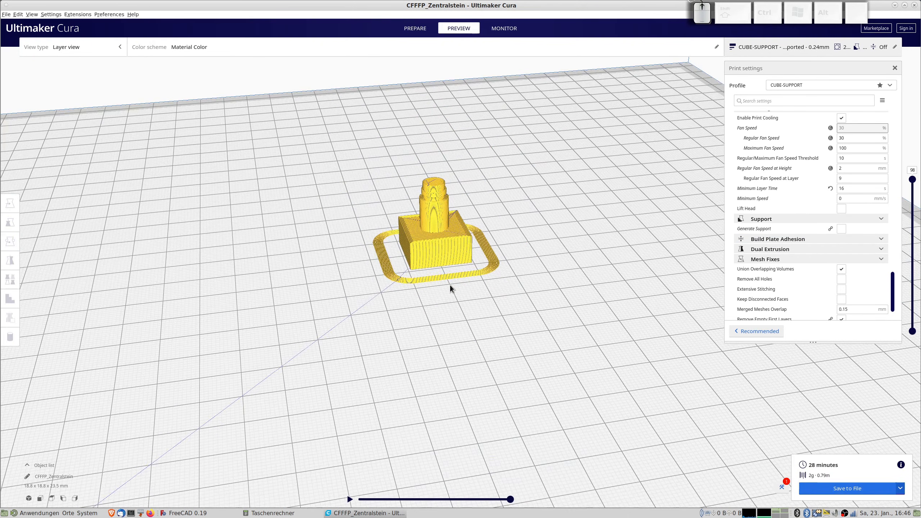
right_drag(450, 285, 441, 272)
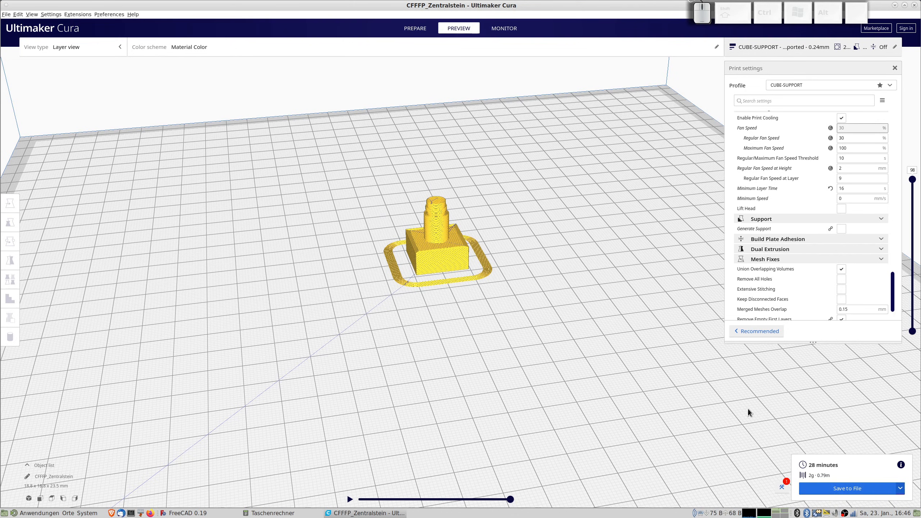
- Remove the Zentralstein part from the build plate and load Kantenstein.stl for preparation
click(448, 248)
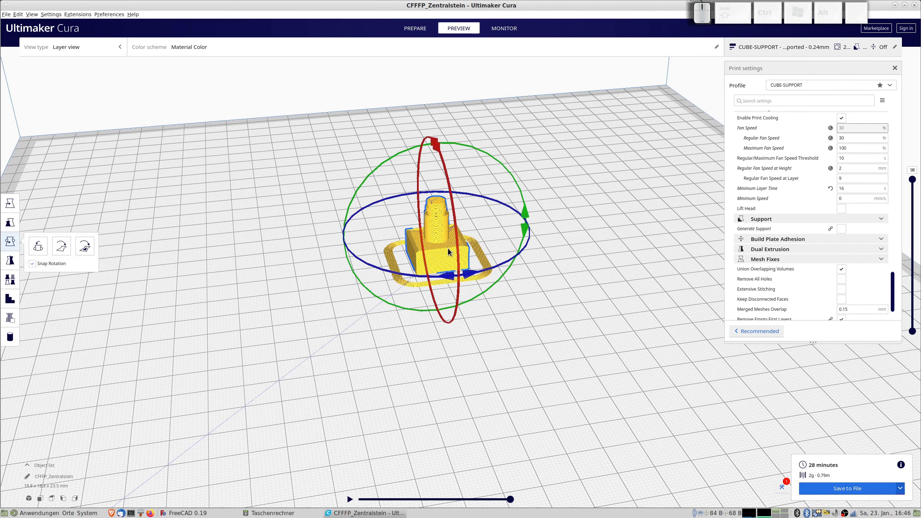
key(Delete)
click(410, 26)
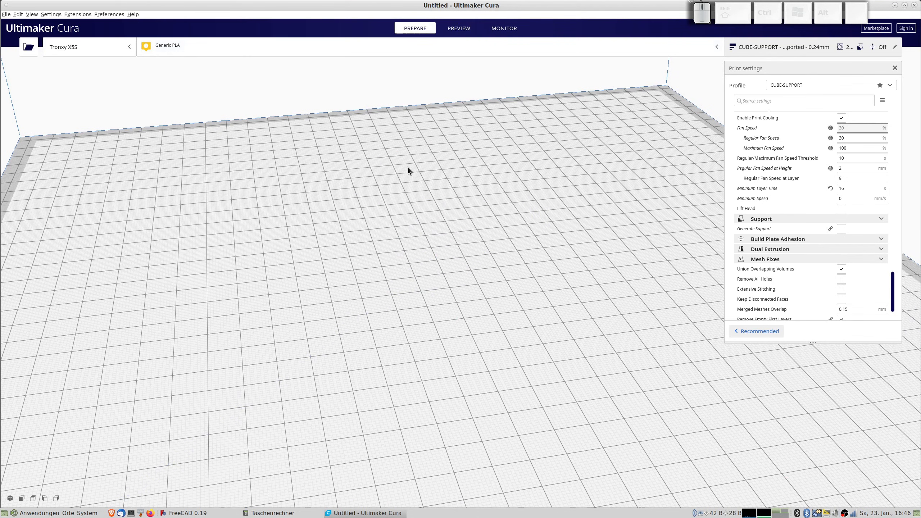
key(ctrl+o)
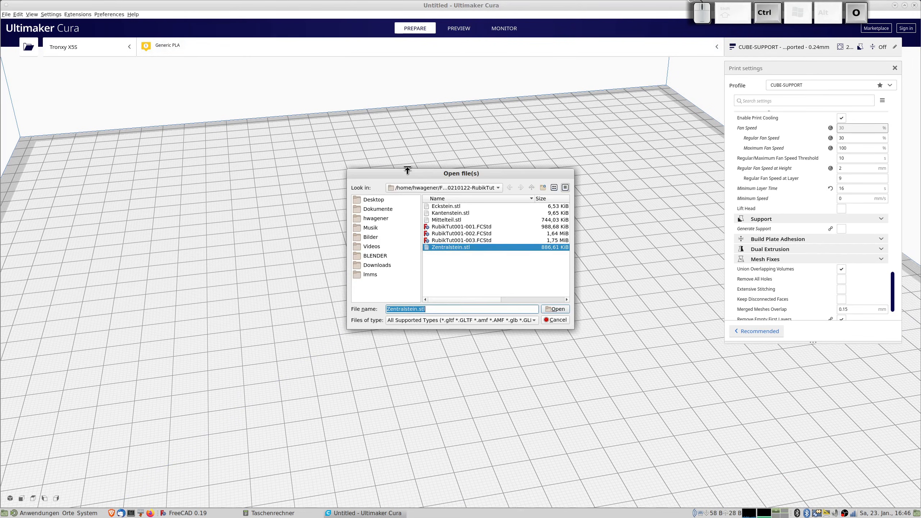
double_click(447, 214)
- Examine the Kantenstein part from several sides and from below for overhanging faces
scroll(449, 252, up, 2)
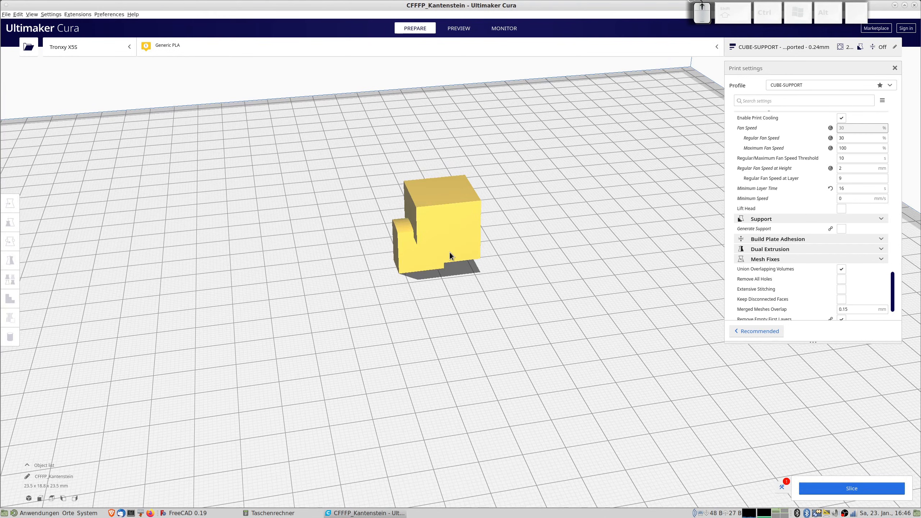
right_drag(453, 275, 406, 287)
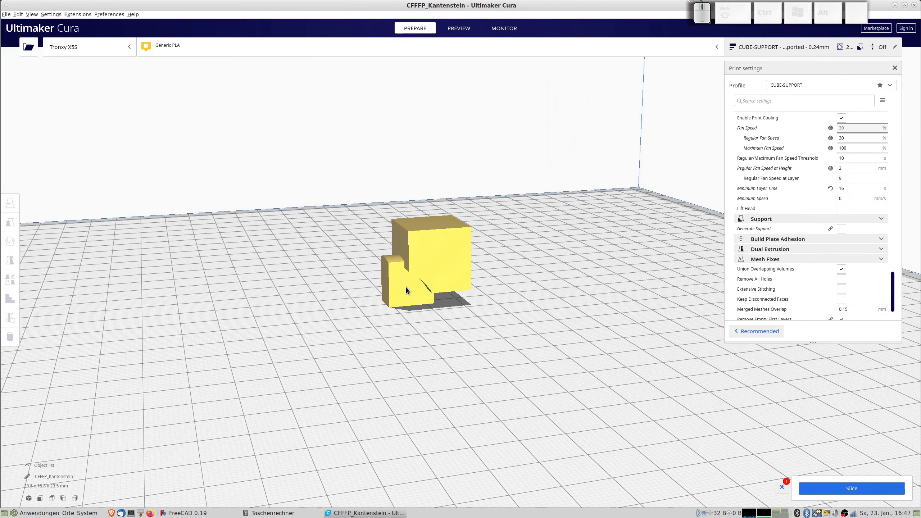
mouse_move(472, 300)
right_down()
mouse_move(445, 280)
mouse_move(382, 278)
mouse_move(376, 259)
mouse_move(459, 290)
right_up()
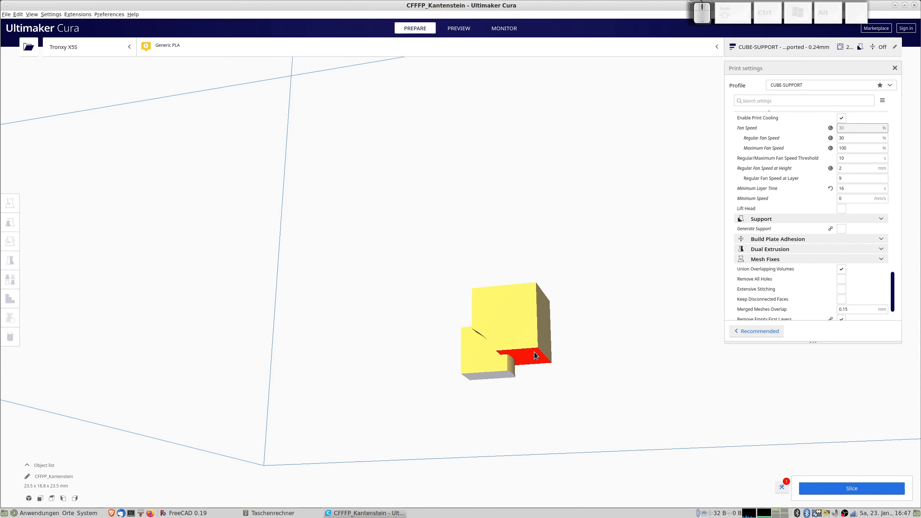
right_drag(529, 346, 515, 306)
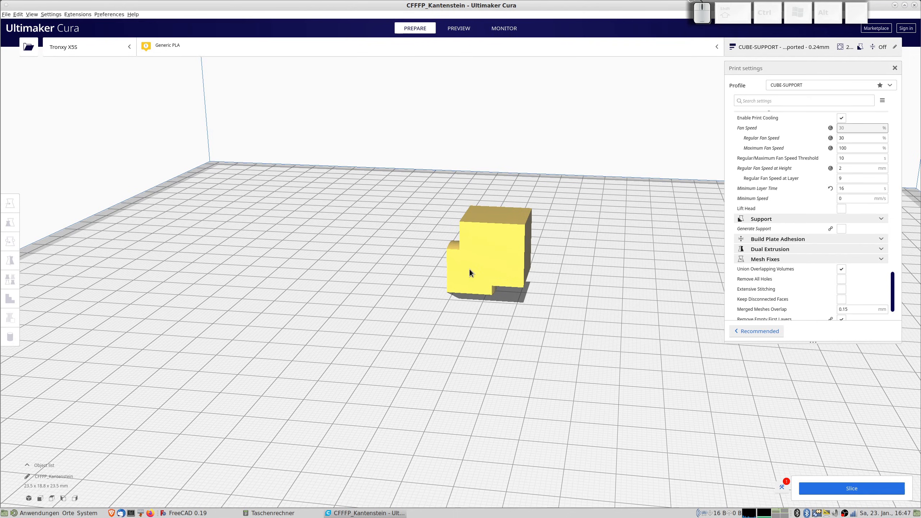
right_drag(455, 284, 518, 269)
right_drag(418, 282, 439, 270)
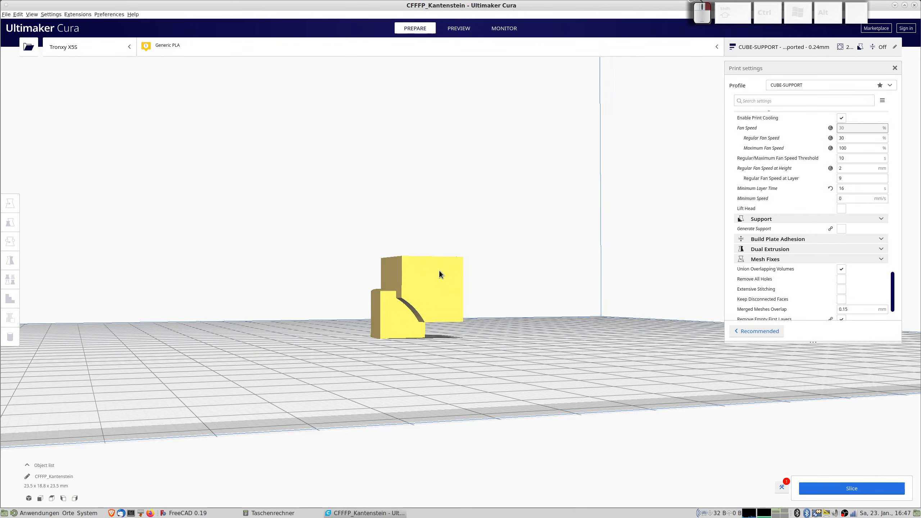
mouse_move(439, 271)
right_down()
mouse_move(417, 267)
mouse_move(435, 282)
right_up()
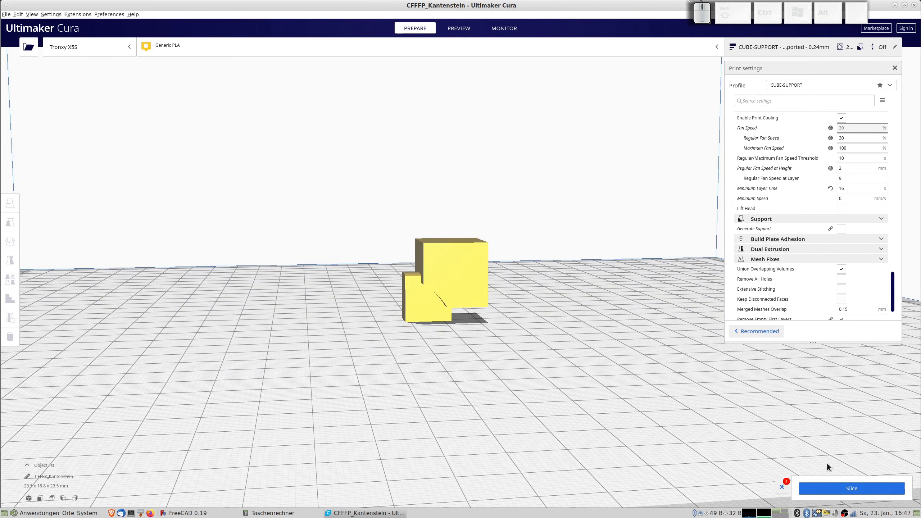
- Slice the Kantenstein part without supports and preview its layers
click(830, 488)
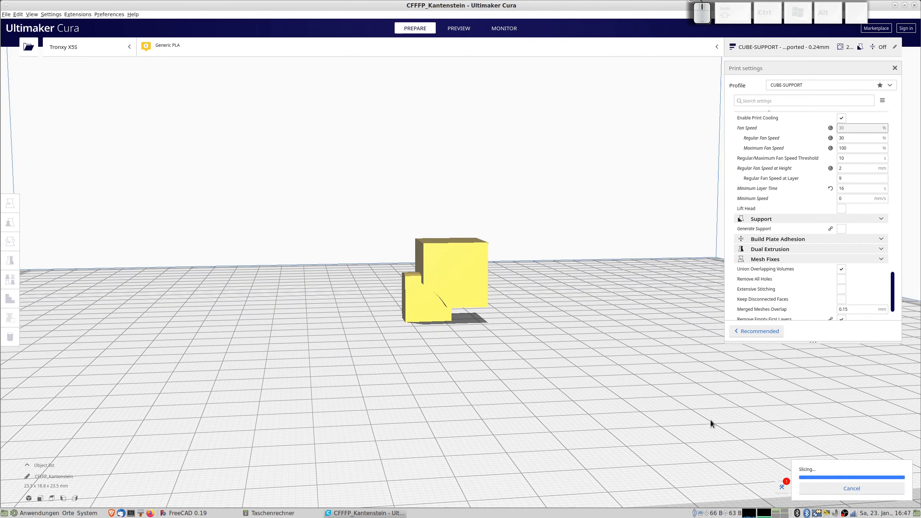
click(820, 489)
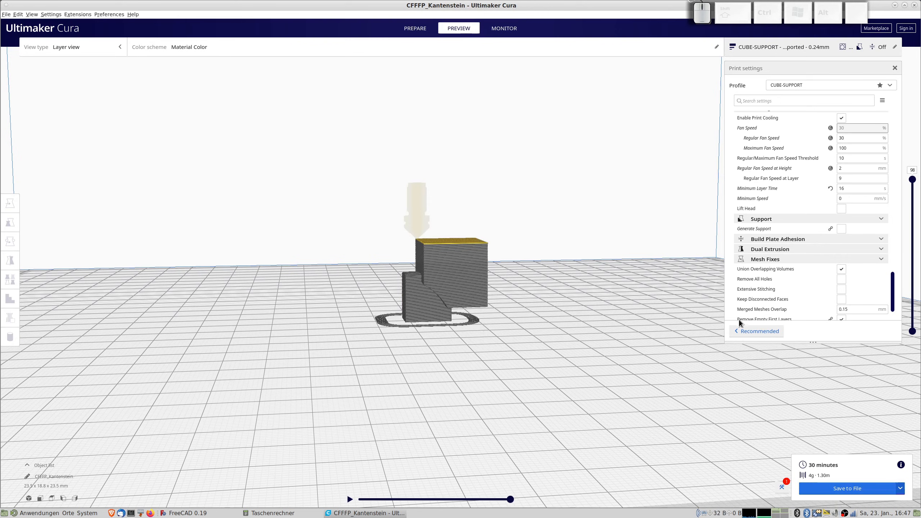
mouse_move(914, 180)
mouse_down()
mouse_move(912, 328)
mouse_move(912, 179)
mouse_up()
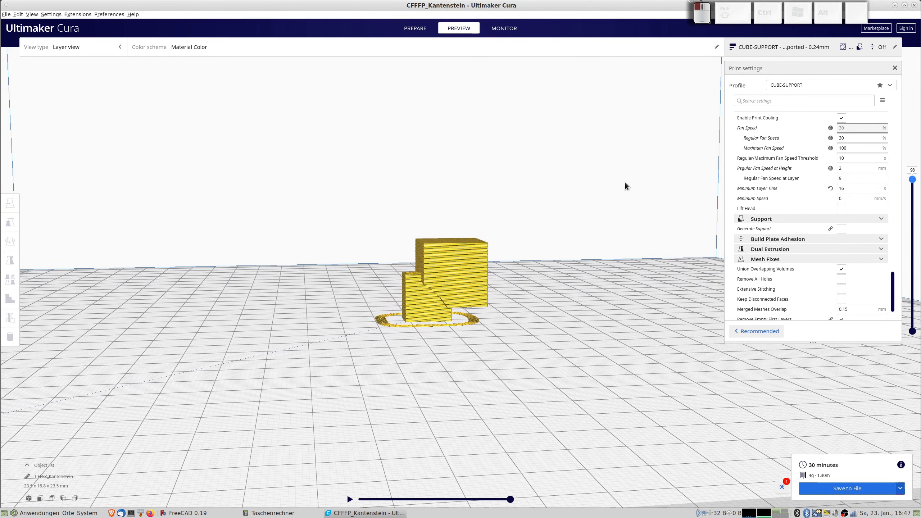
key(Escape)
- Turn support generation back on for the Kantenstein part
click(881, 219)
click(881, 219)
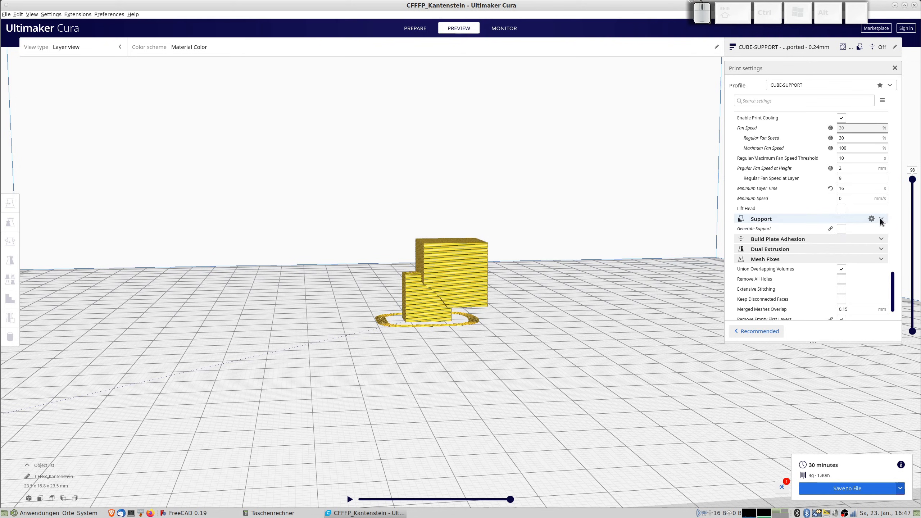
click(841, 229)
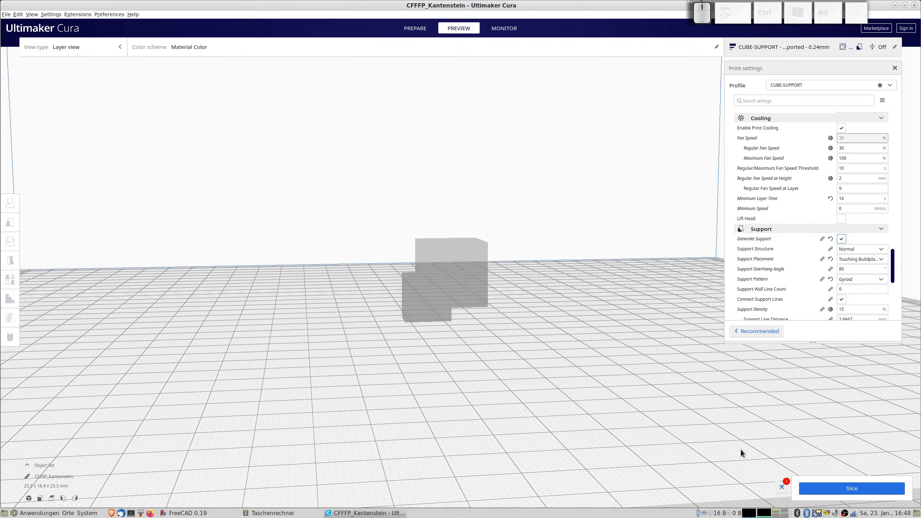
- Slice the Kantenstein part with supports and inspect the support structure beneath its overhang in the layer preview
click(839, 489)
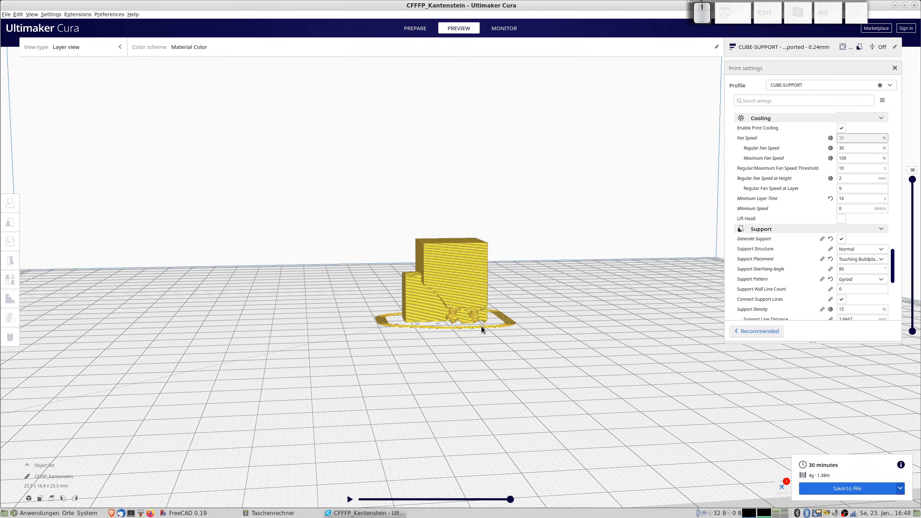
scroll(481, 326, up, 3)
right_drag(480, 326, 687, 370)
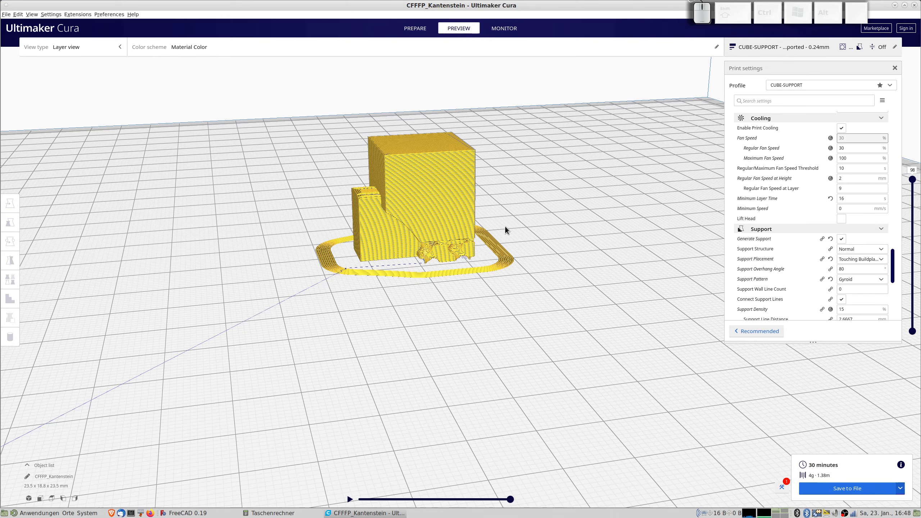
- Remove the Kantenstein part from the build plate and load Eckstein.stl for preparation
click(453, 201)
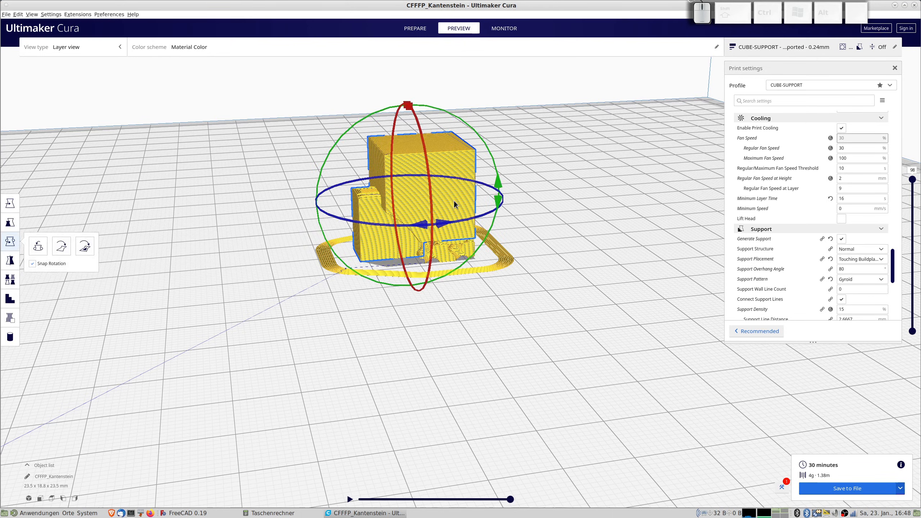
key(Delete)
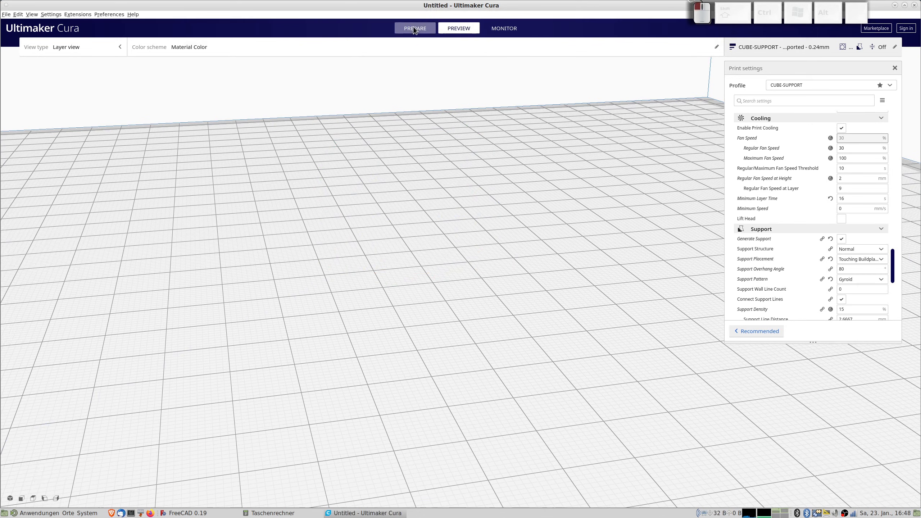
click(413, 28)
key(ctrl+o)
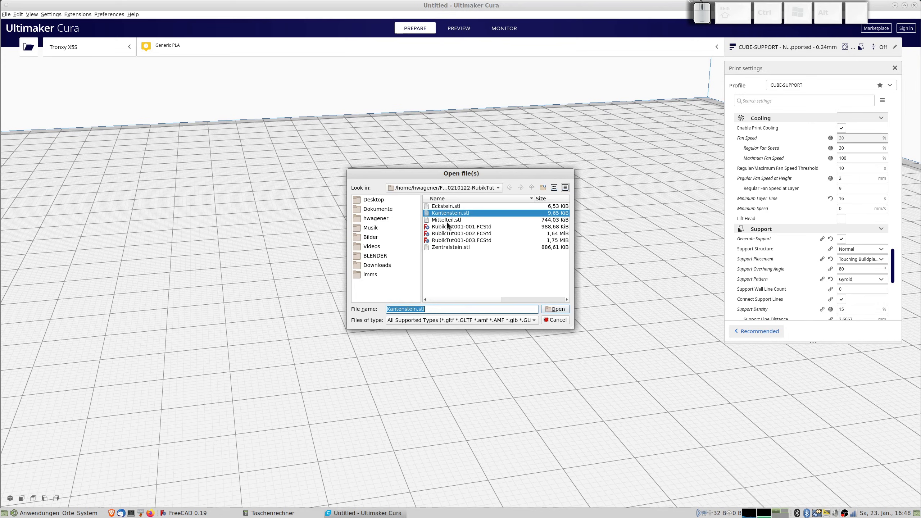
double_click(445, 206)
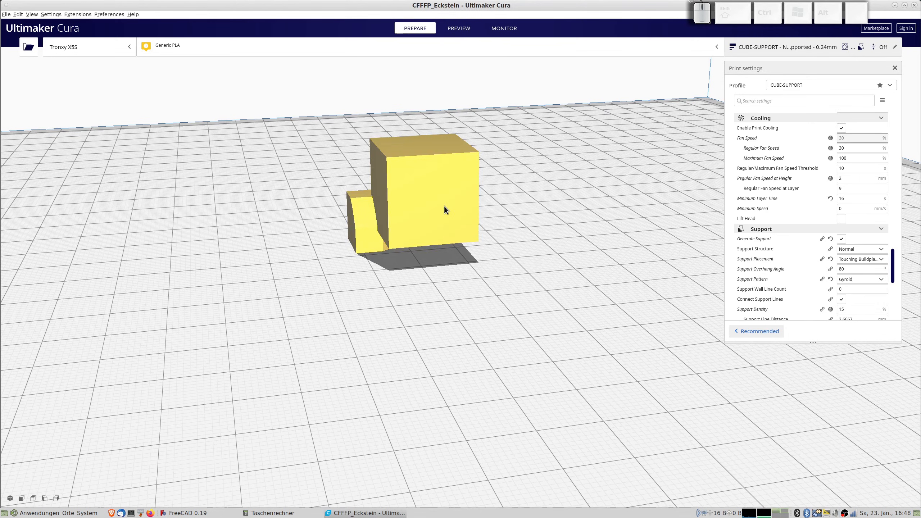
- Slice the Eckstein part with supports and inspect its layer preview from several sides
scroll(357, 253, up, 3)
right_drag(375, 249, 606, 364)
click(873, 492)
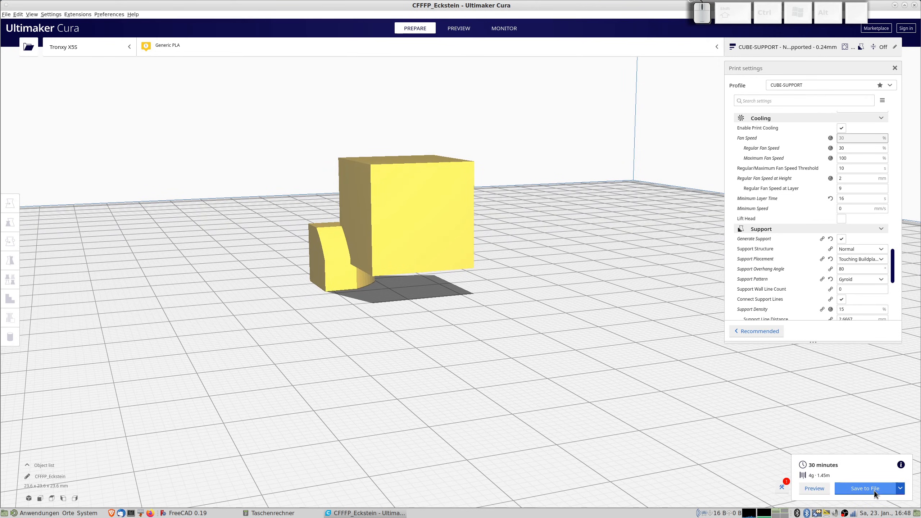
click(813, 487)
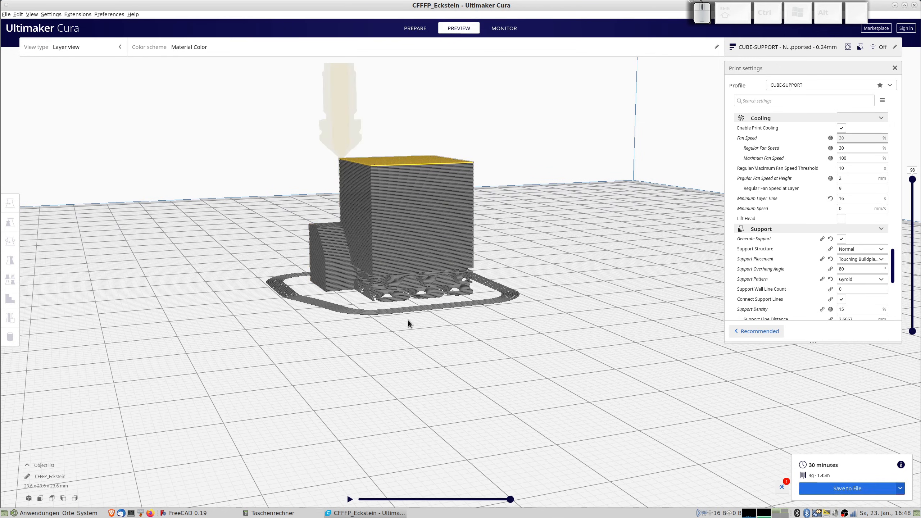
right_drag(484, 326, 436, 267)
scroll(495, 272, up, 2)
scroll(435, 268, down, 2)
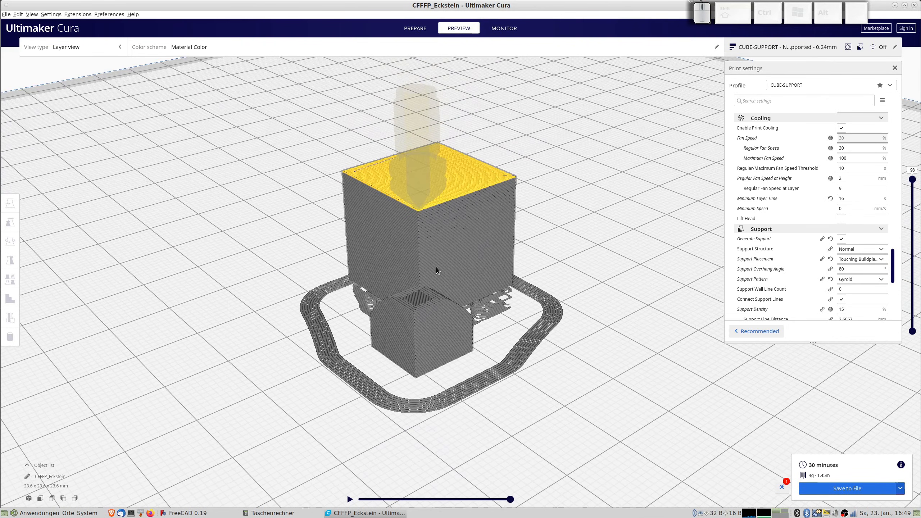